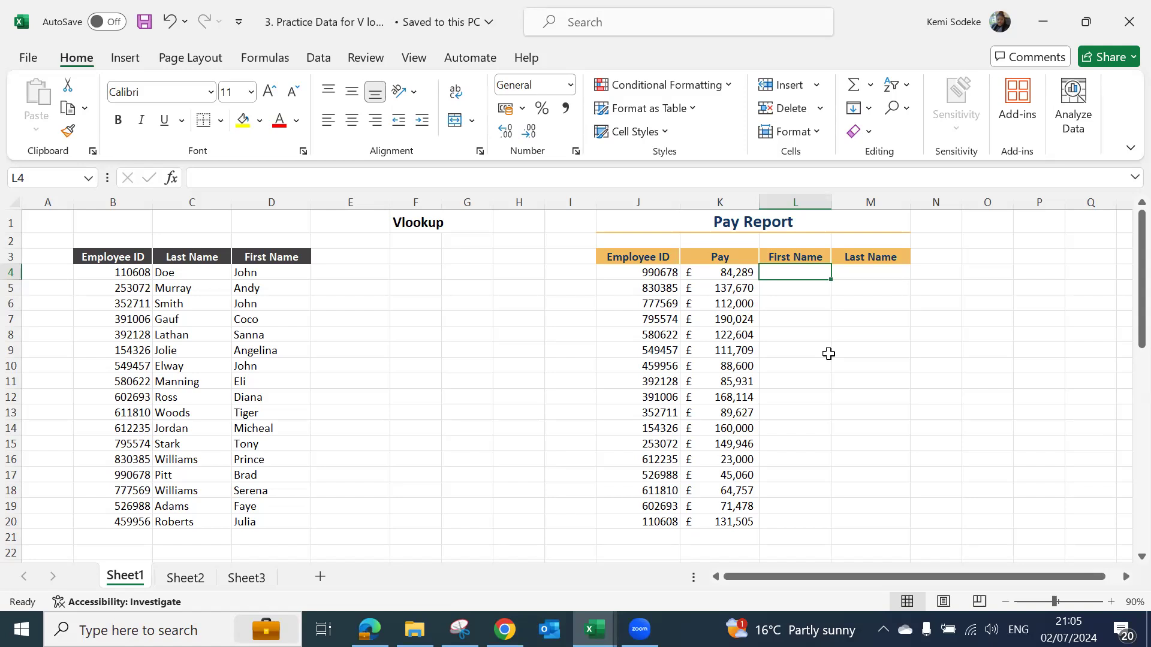
- Begin a VLOOKUP formula in L4, the first cell under First Name in the Pay Report
text(+)
key(BackSpace)
text(=)
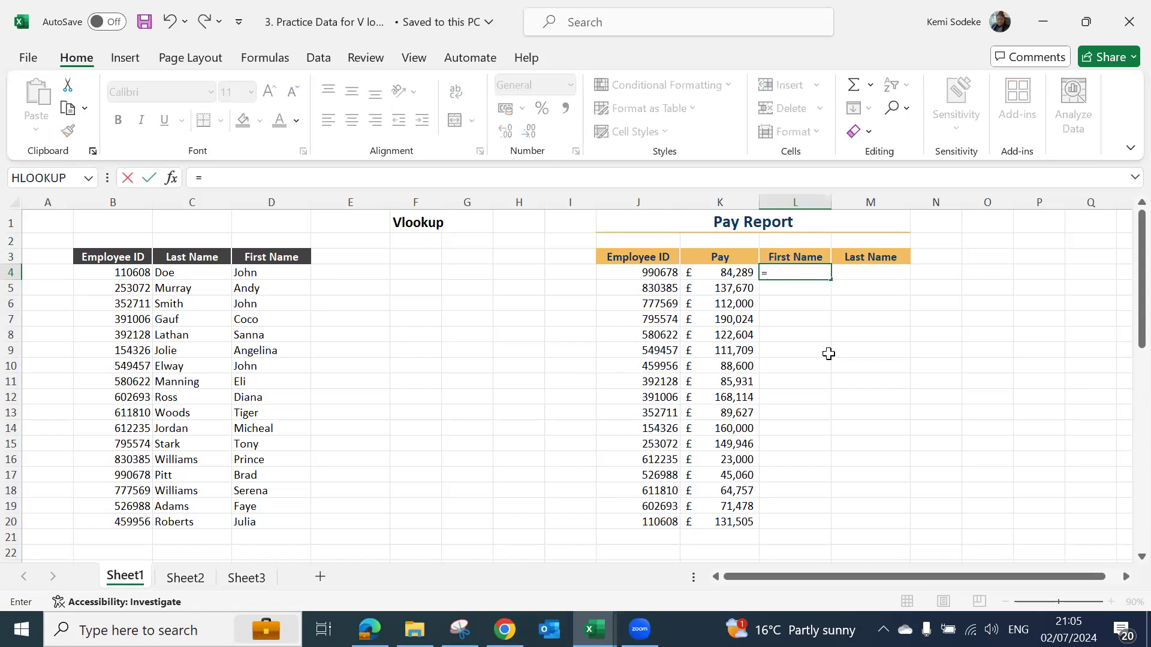
text((vloo)
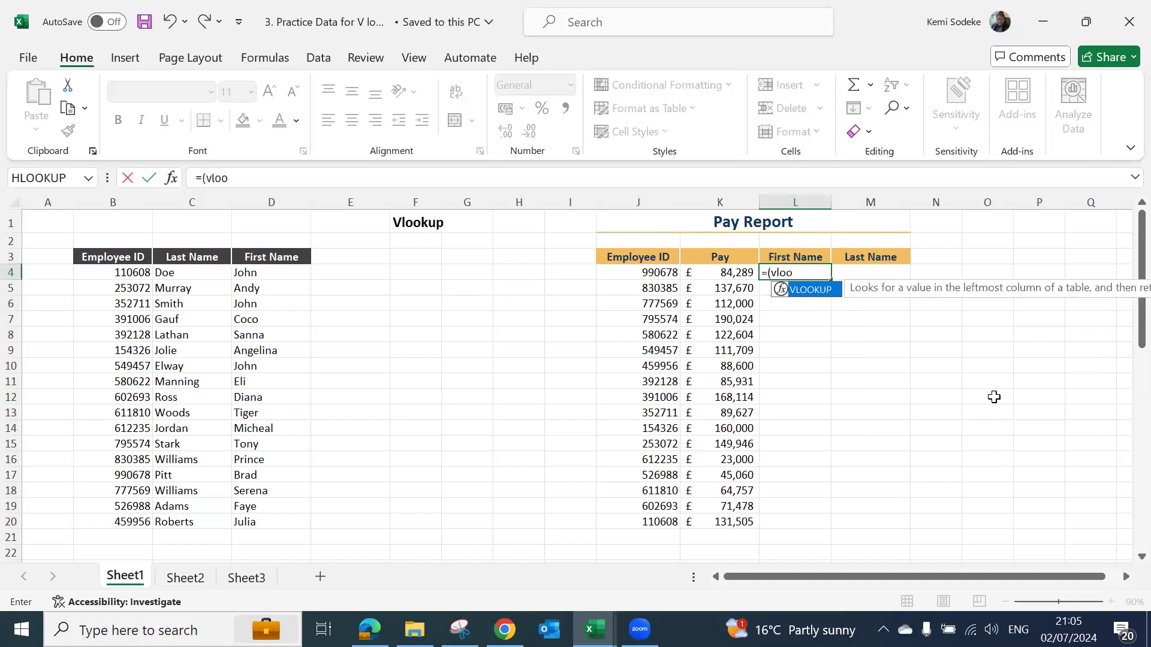
text(kup)
click(773, 273)
key(BackSpace)
click(803, 279)
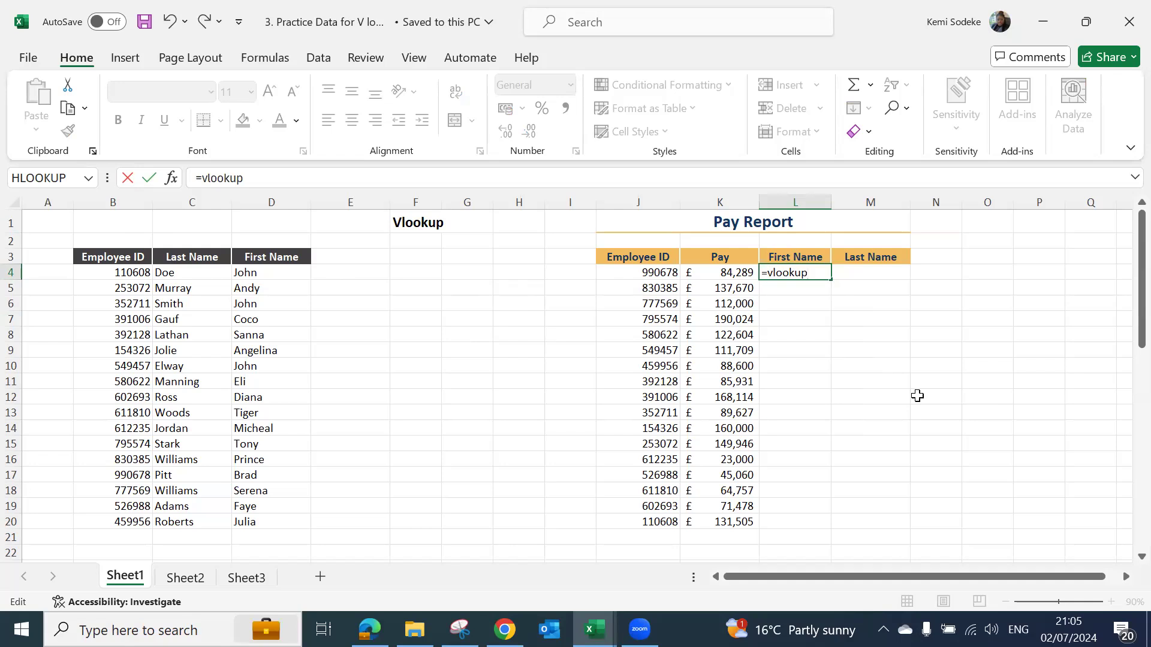
text(()
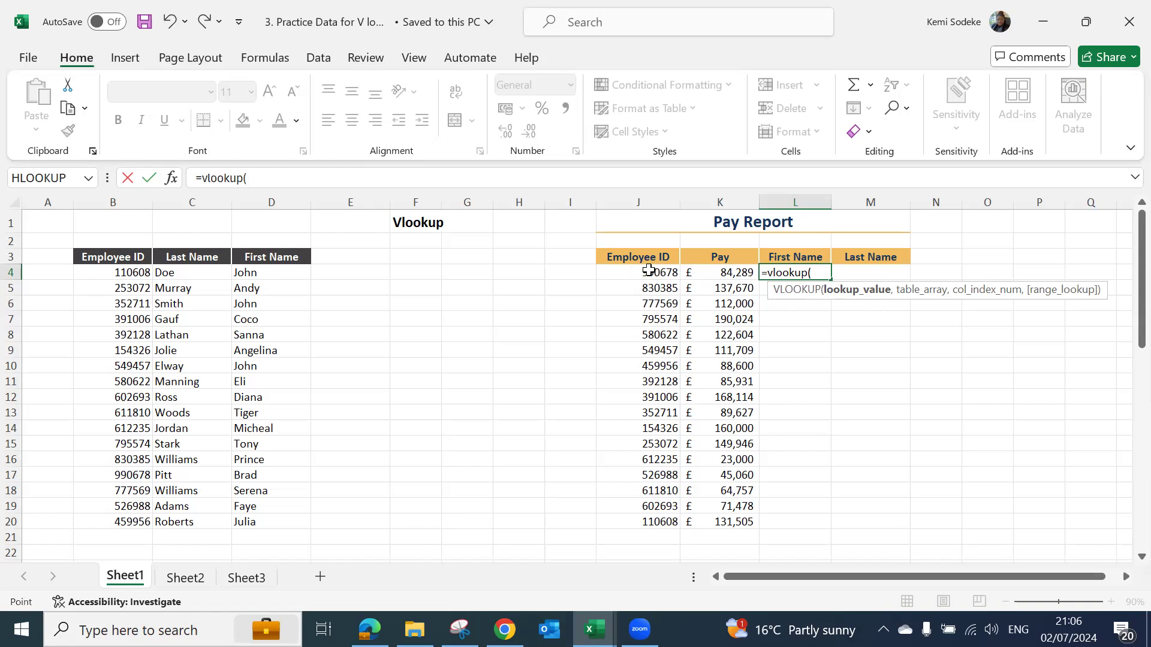
- Complete the L4 VLOOKUP arguments with lookup value J4, table array B3:D20, column index 3 and false
click(645, 272)
text(,)
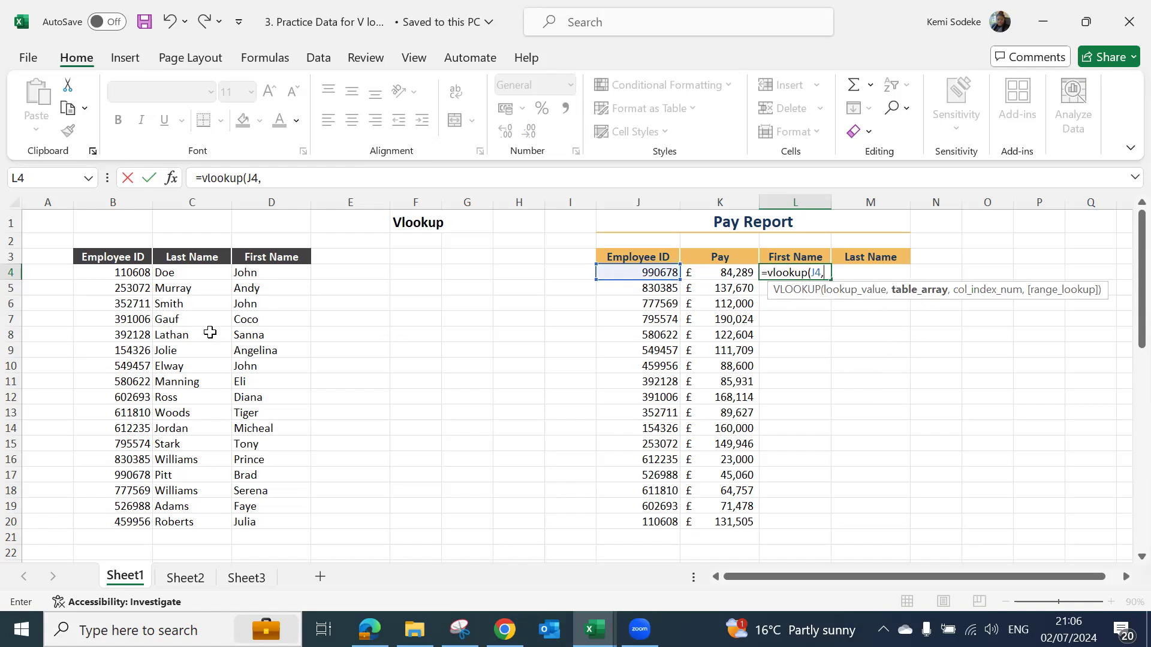
drag(96, 256, 283, 521)
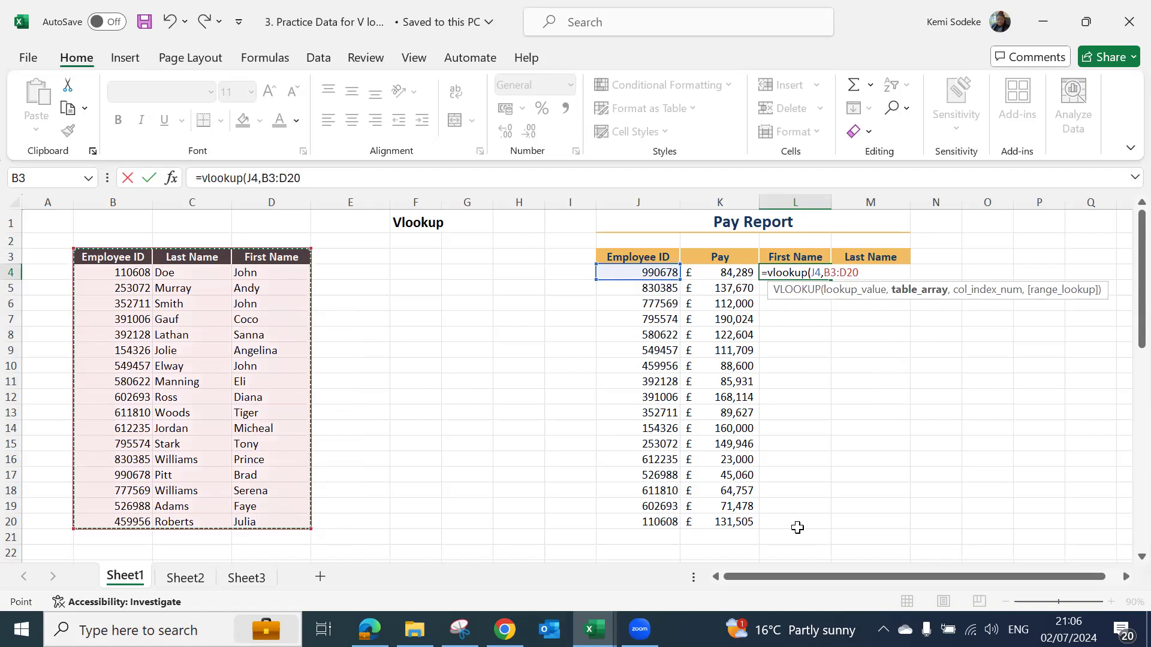
text(,)
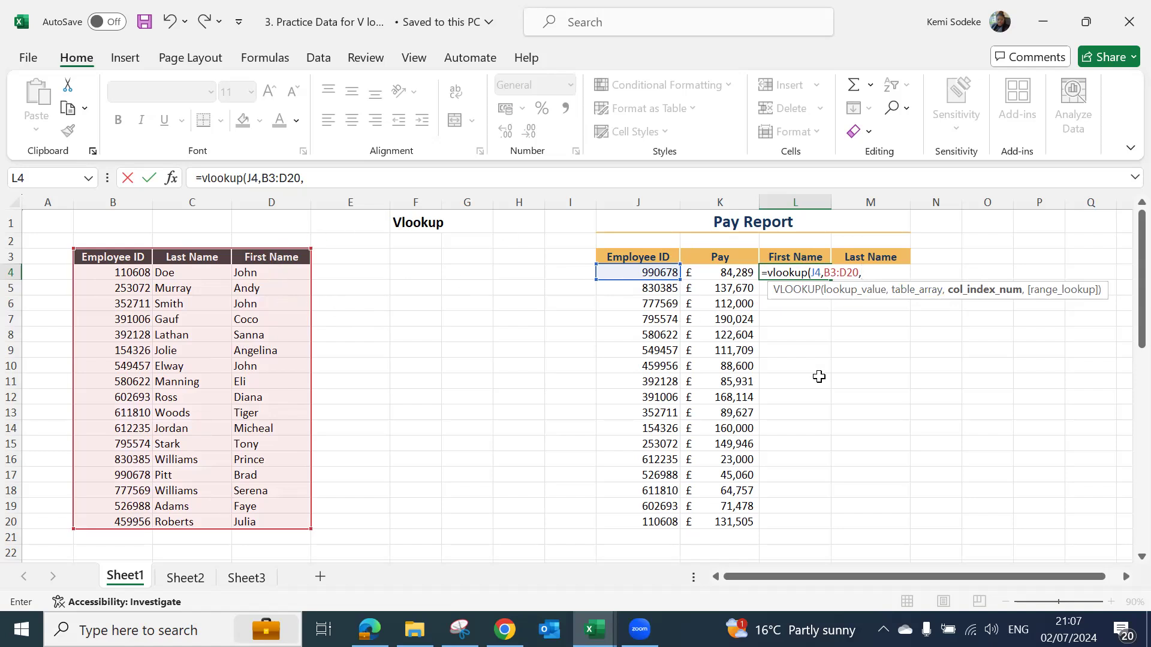
text(3,)
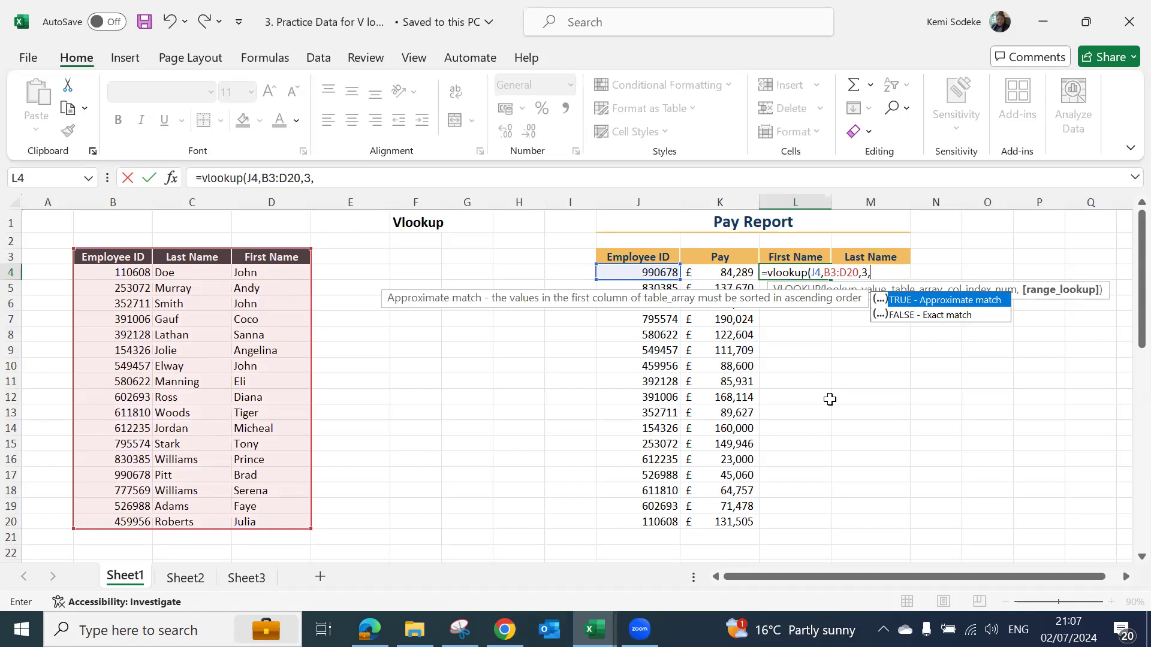
text(false))
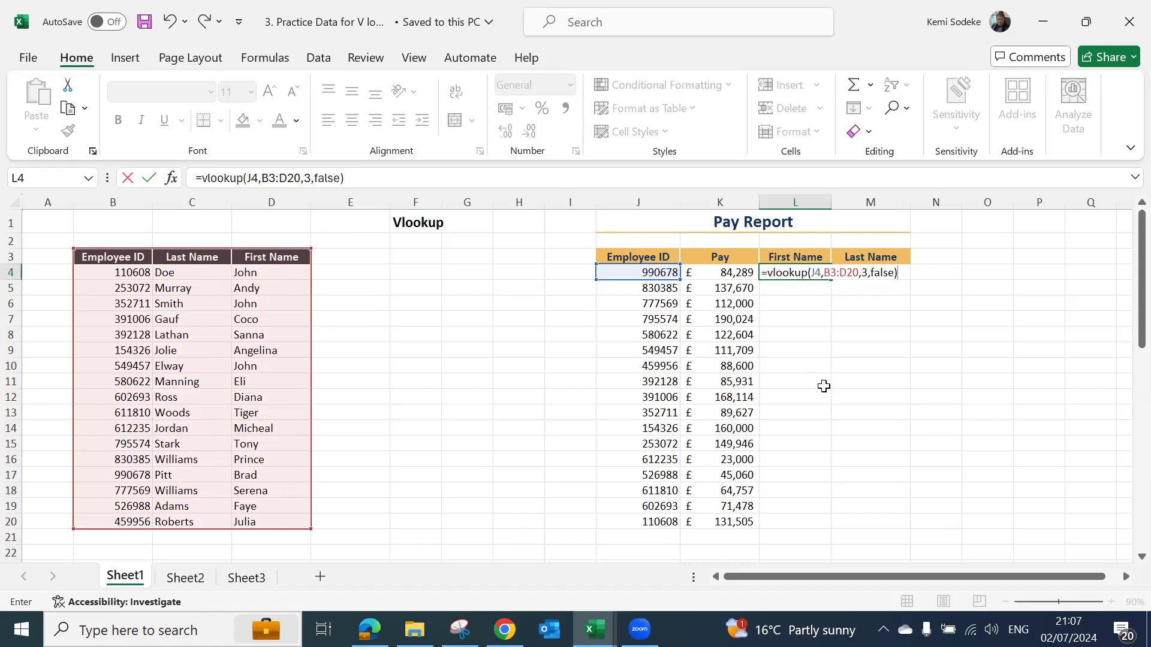
- Replace the range lookup argument in L4 with the suggested FALSE - Exact match option and enter the formula
click(376, 183)
key(BackSpace)
key(BackSpace)
key(BackSpace)
key(BackSpace)
key(BackSpace)
key(BackSpace)
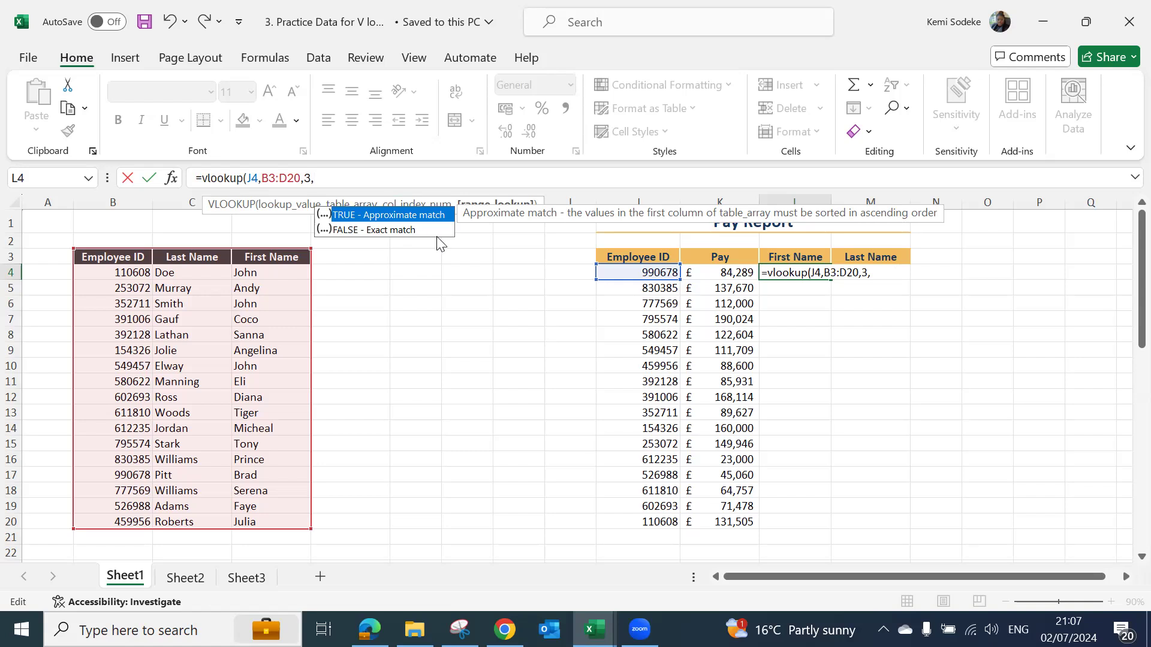
click(351, 229)
double_click(351, 229)
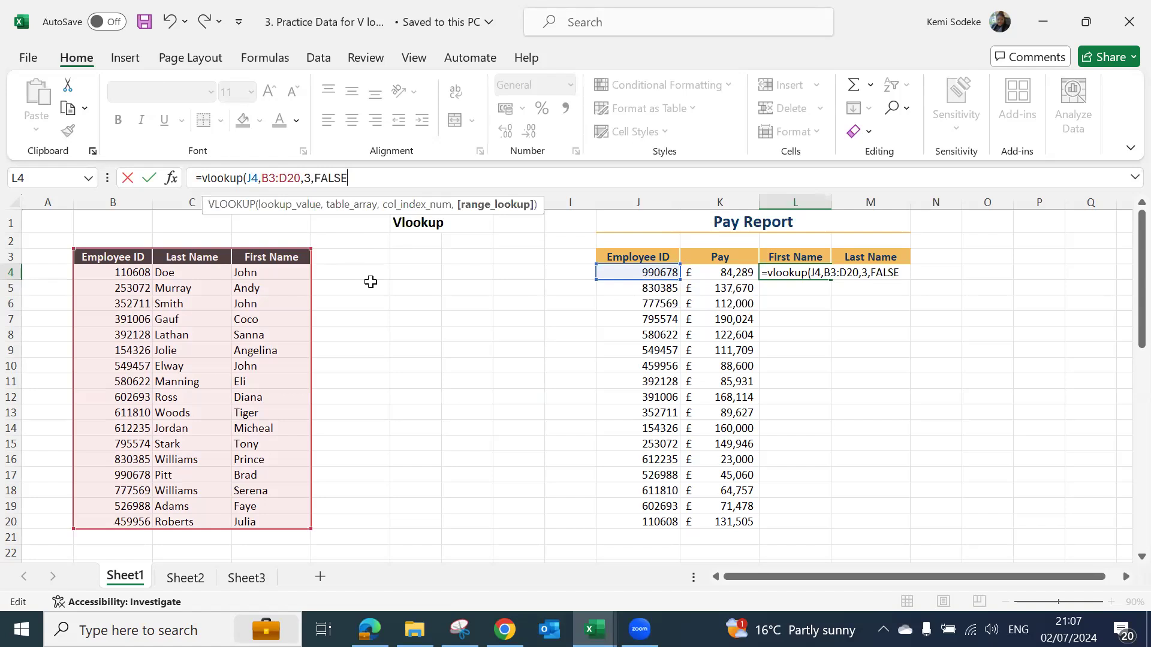
text())
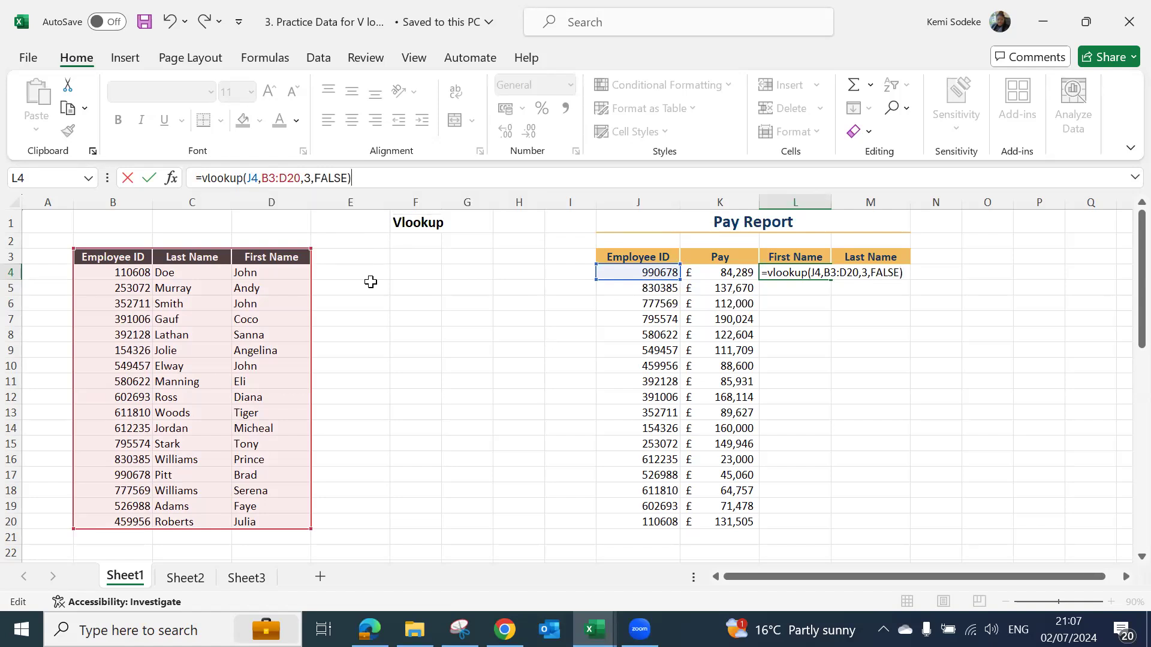
key(Return)
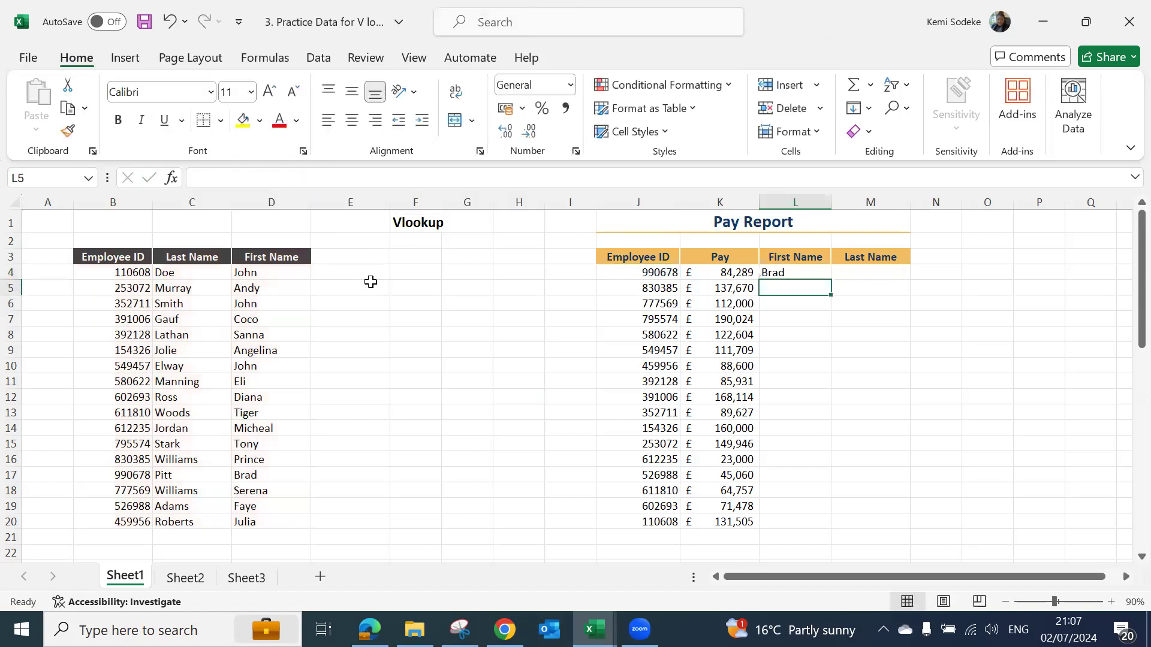
- Check the L4 lookup against the Employee ID in J4 and the matching employee record in row 17
click(805, 273)
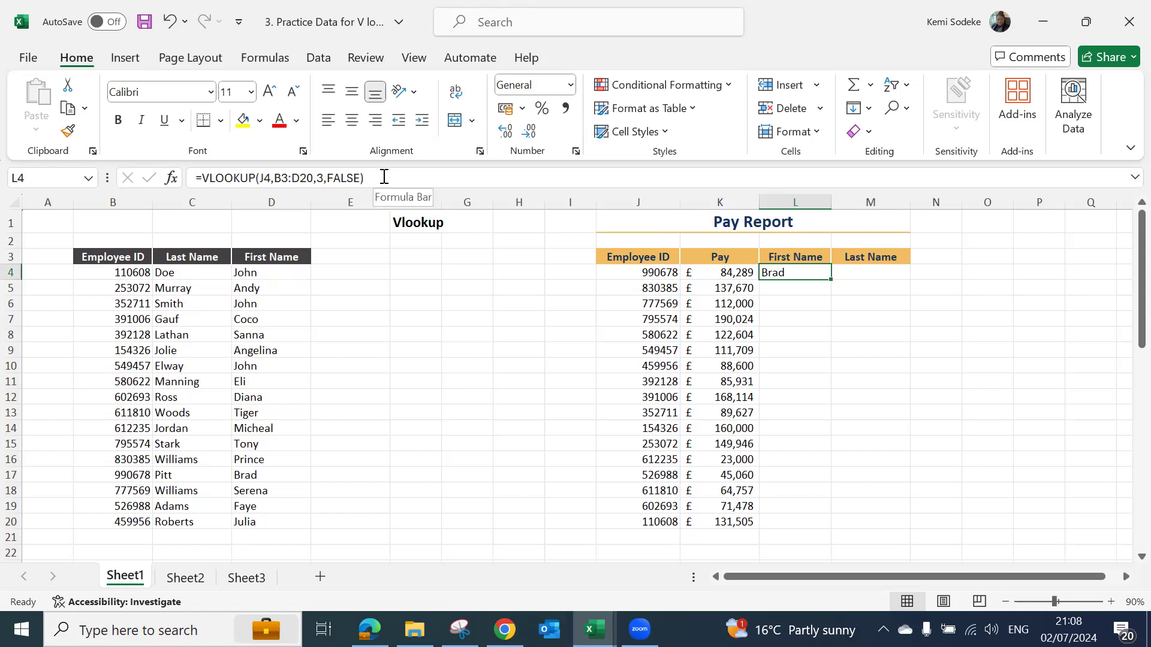
click(649, 275)
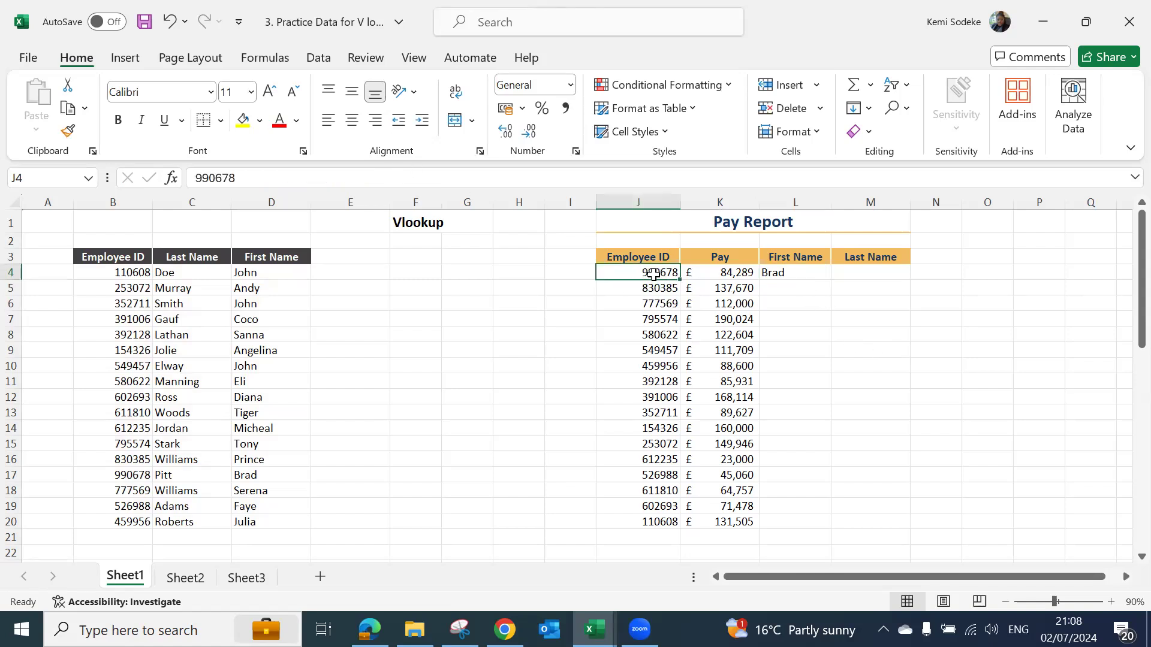
click(133, 477)
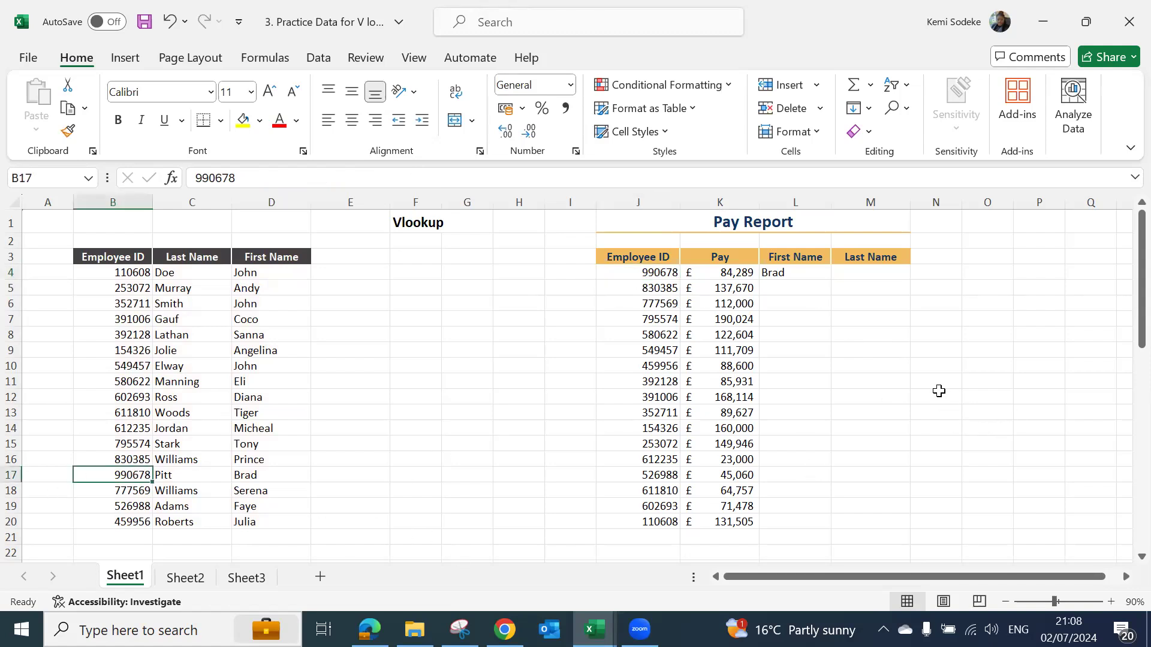
- Begin a VLOOKUP formula in M4 under Last Name, with J4 as the lookup value
click(868, 275)
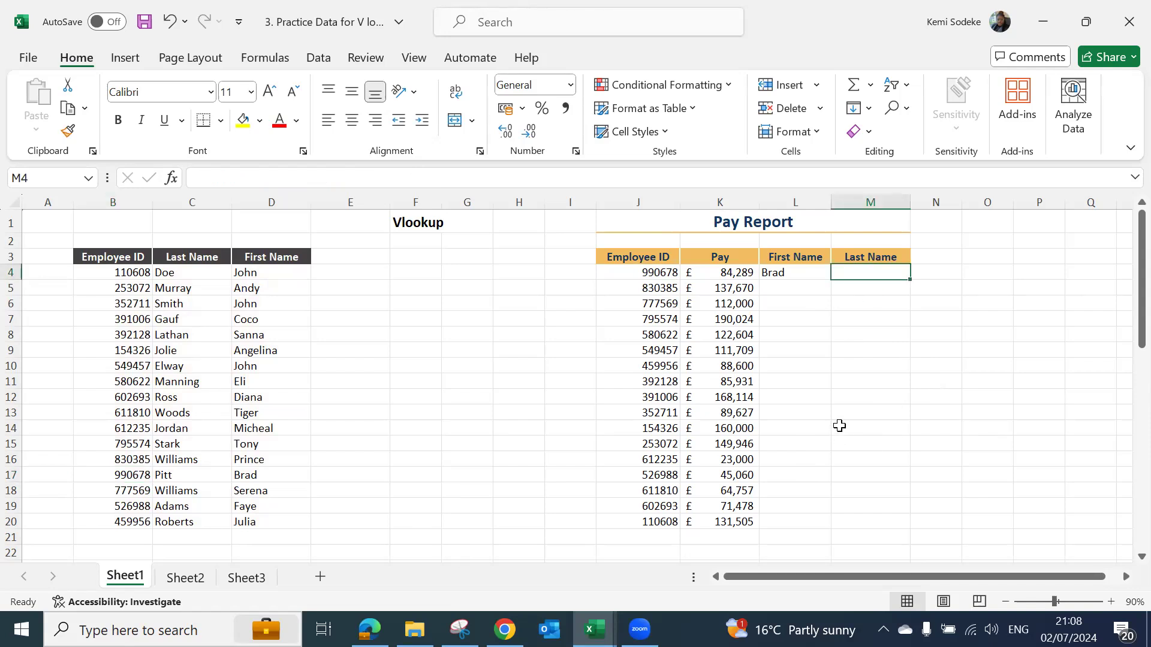
text(=)
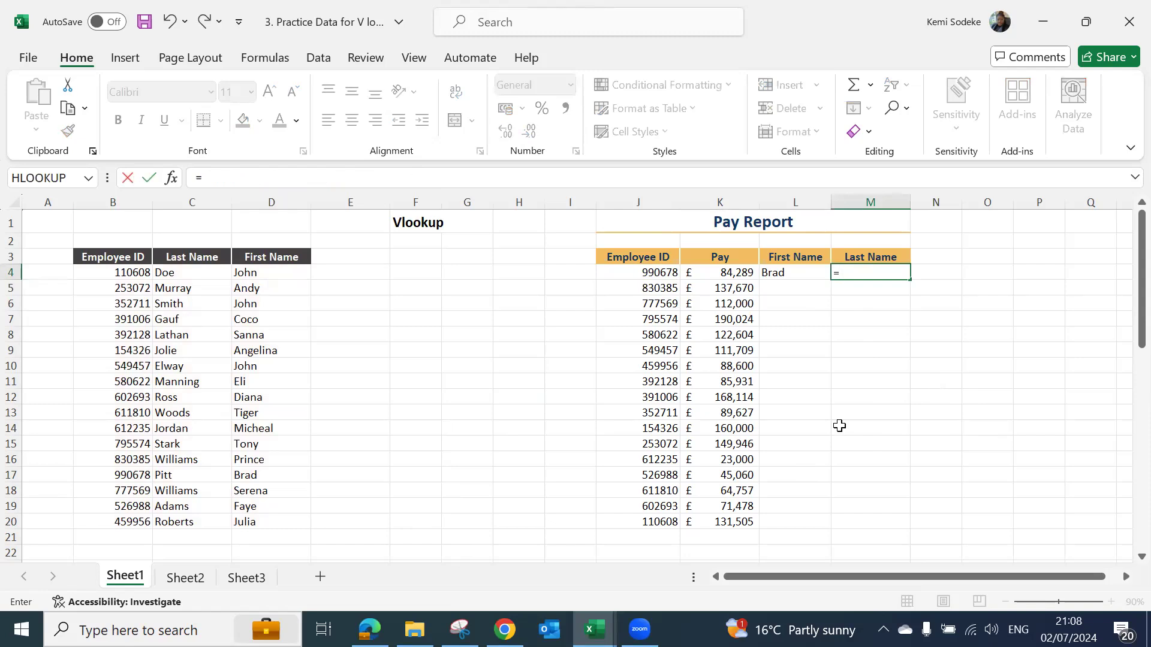
text(vloo)
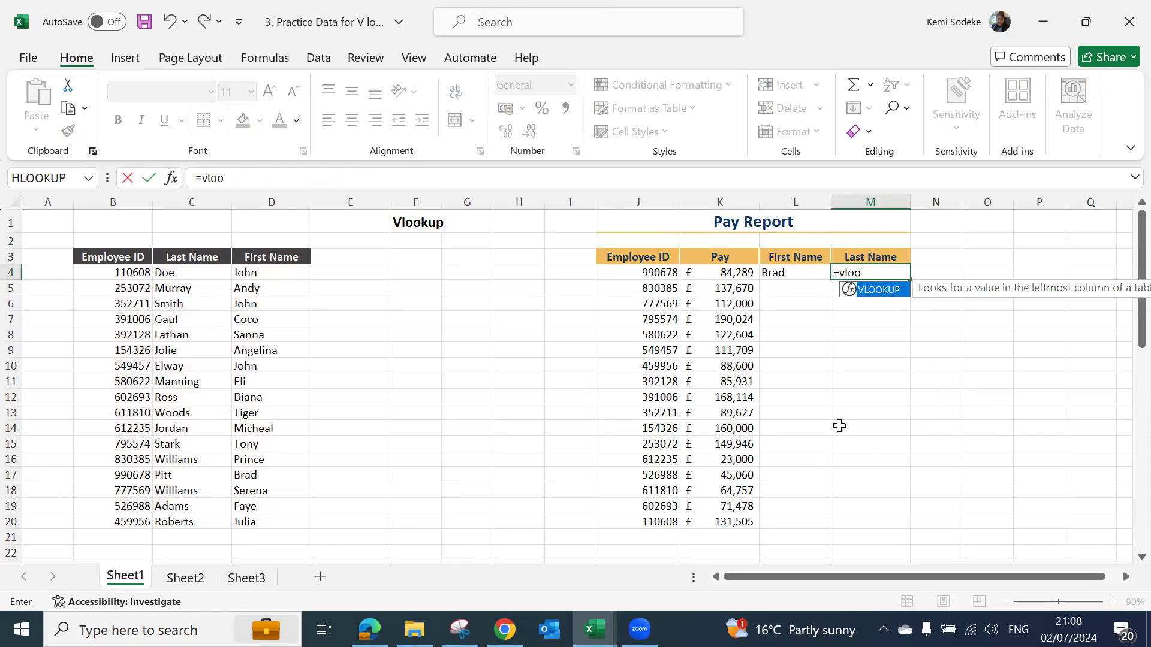
text(kup()
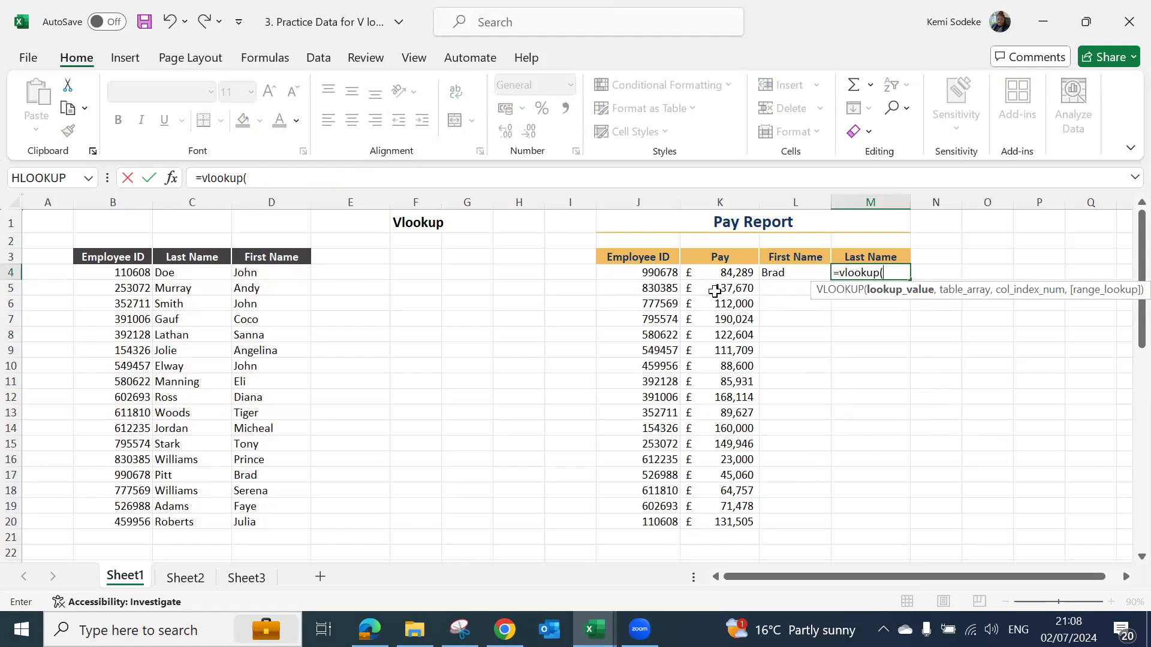
click(652, 272)
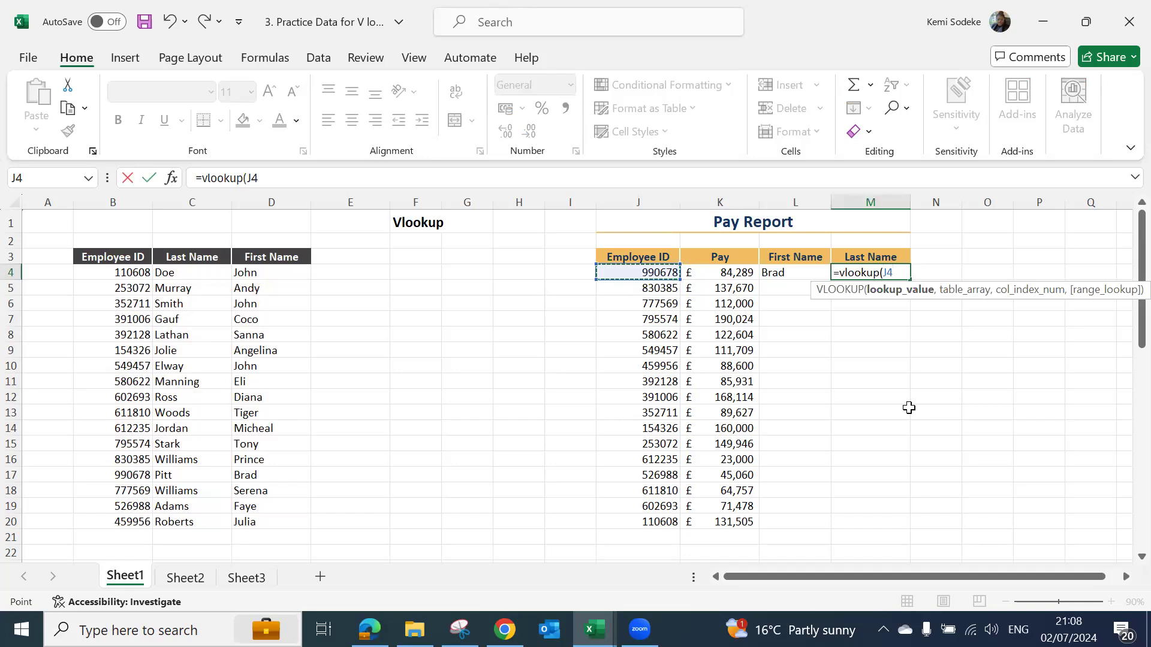
text(,)
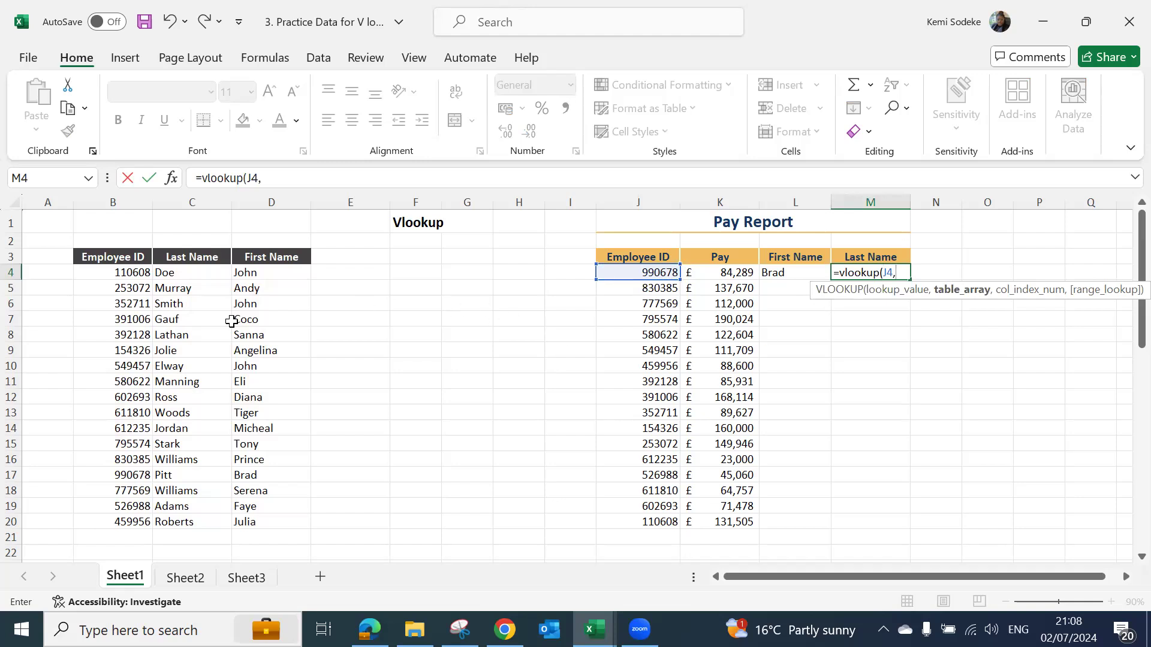
- Finish the M4 VLOOKUP with table array B3:D20, column index 2 and false, and enter it
drag(105, 259, 260, 519)
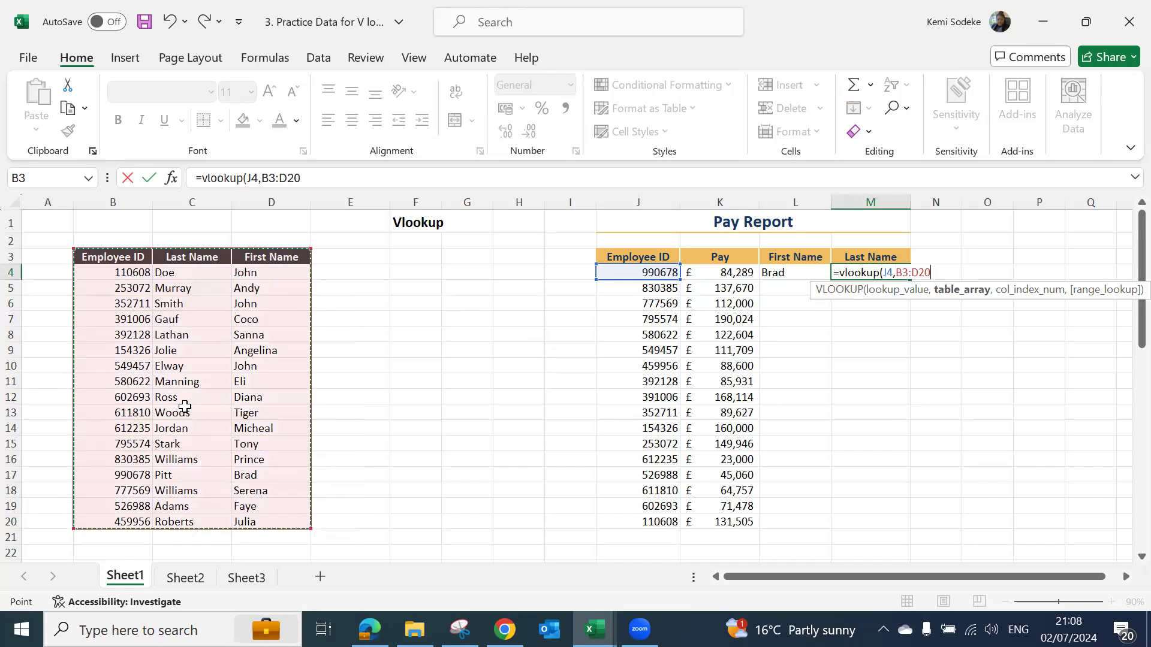
text(,)
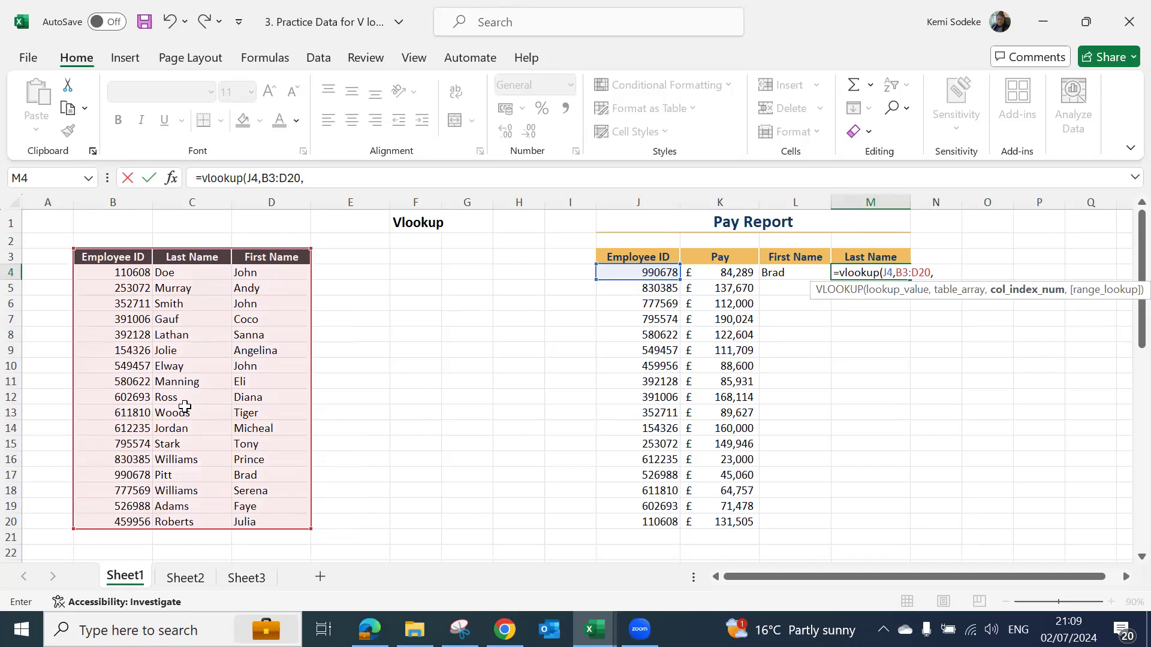
text(2,)
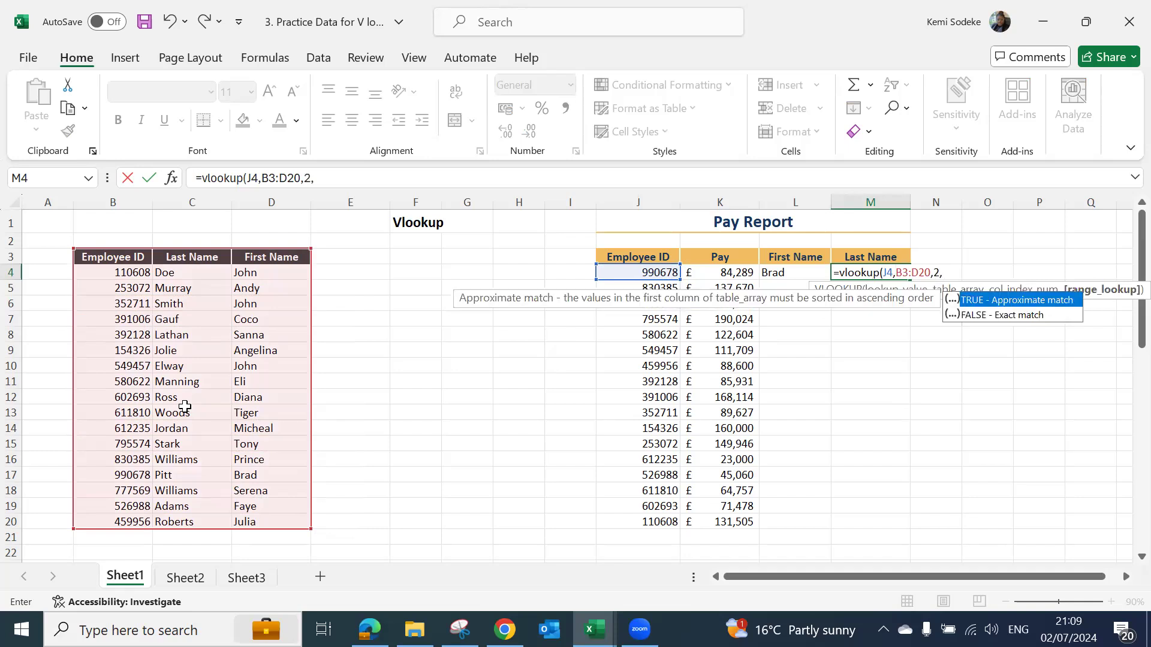
text(false))
key(Return)
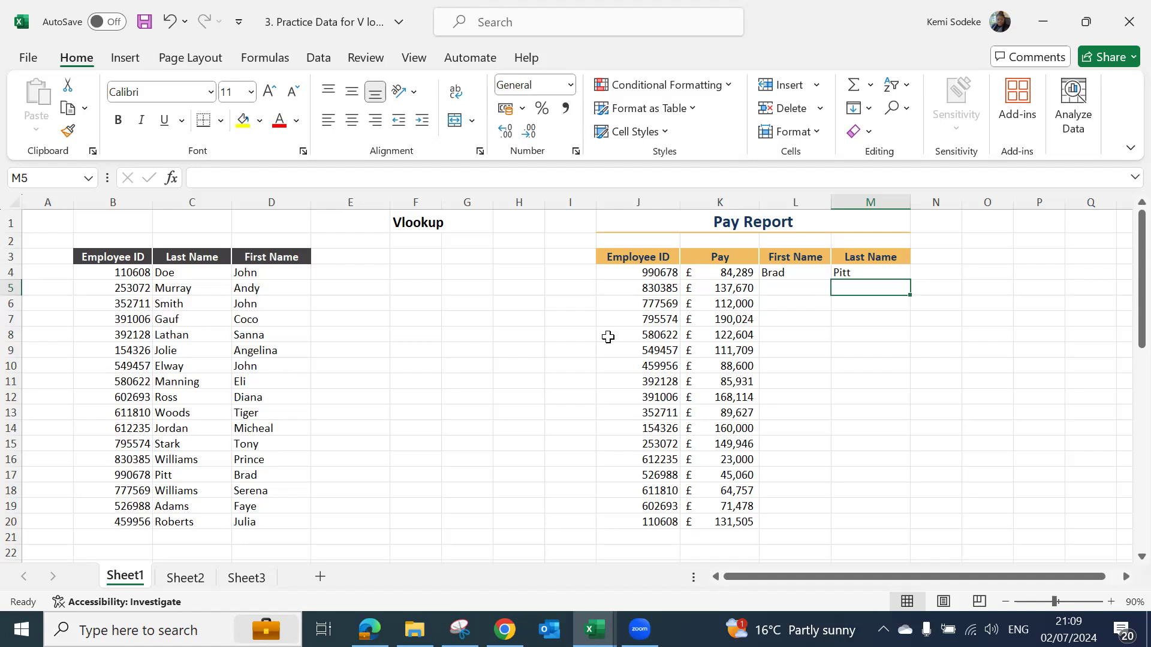
- Compare the VLOOKUP formulas in M4 and L4, examining the arguments and referenced ranges of the L4 formula
click(863, 273)
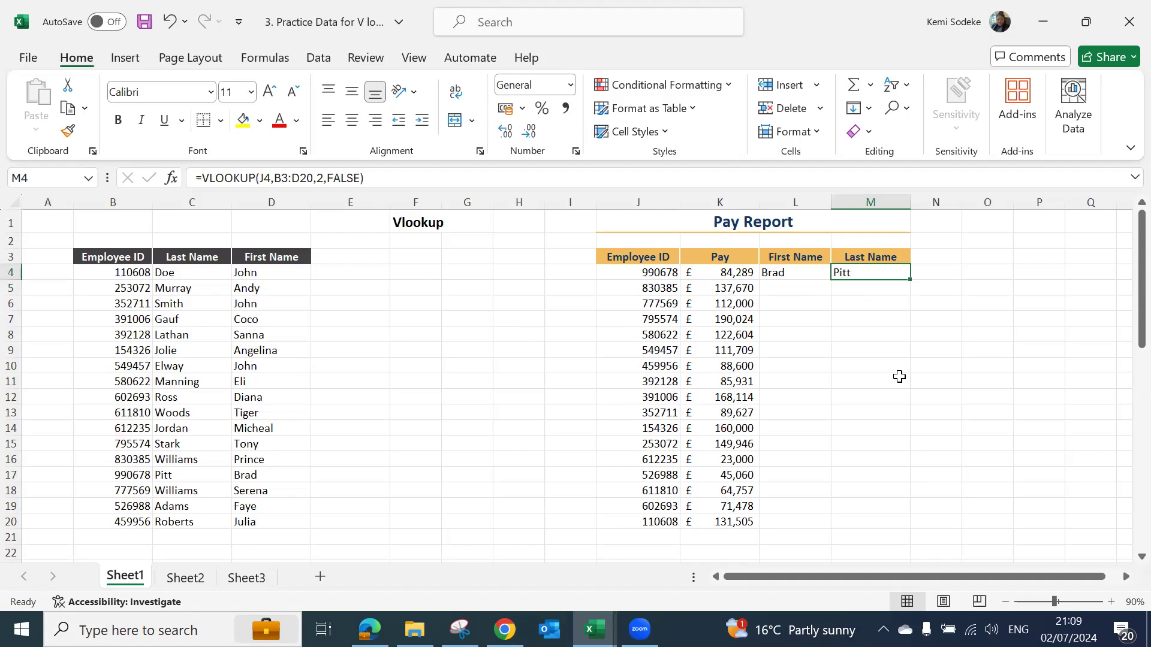
click(800, 271)
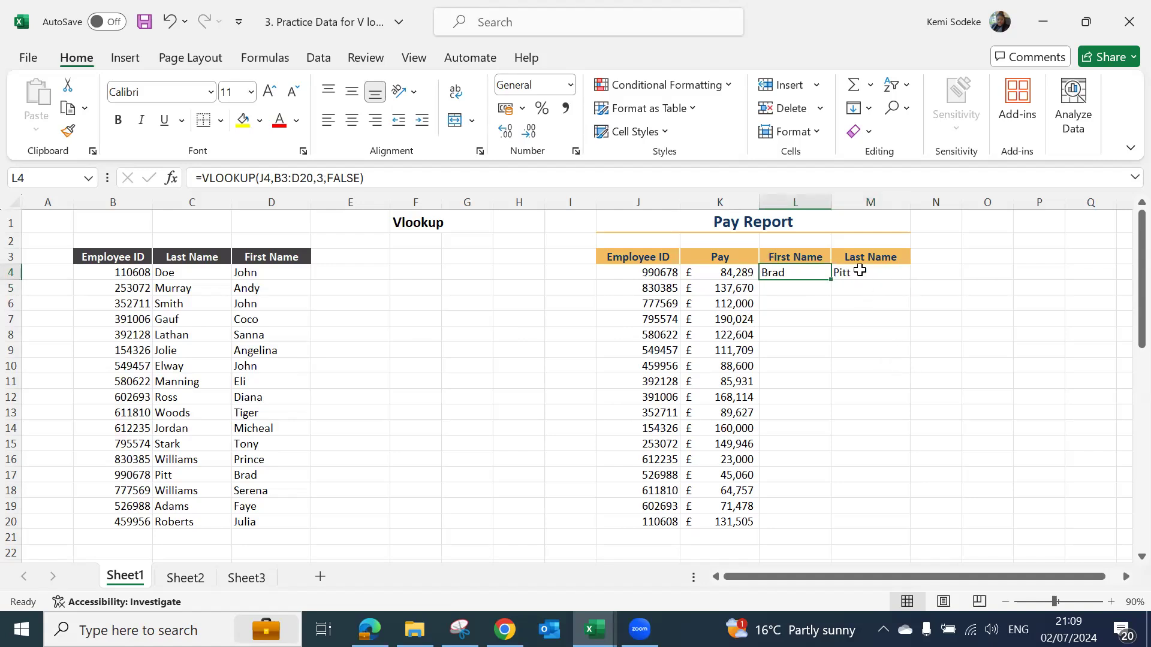
click(860, 271)
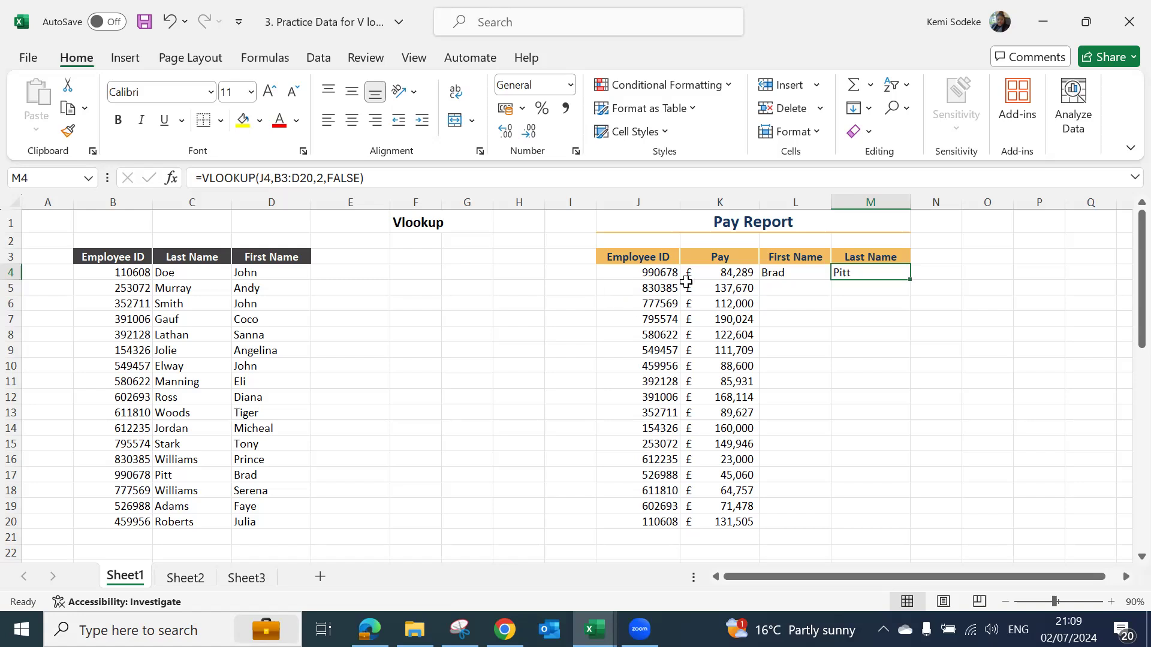
click(785, 276)
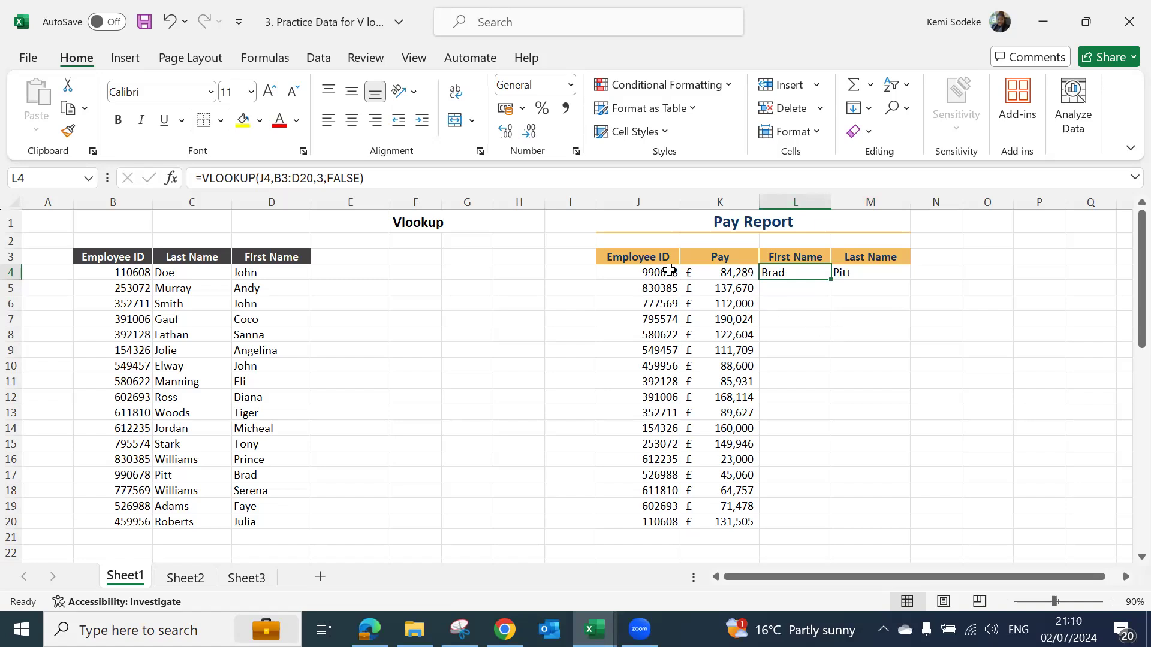
click(385, 177)
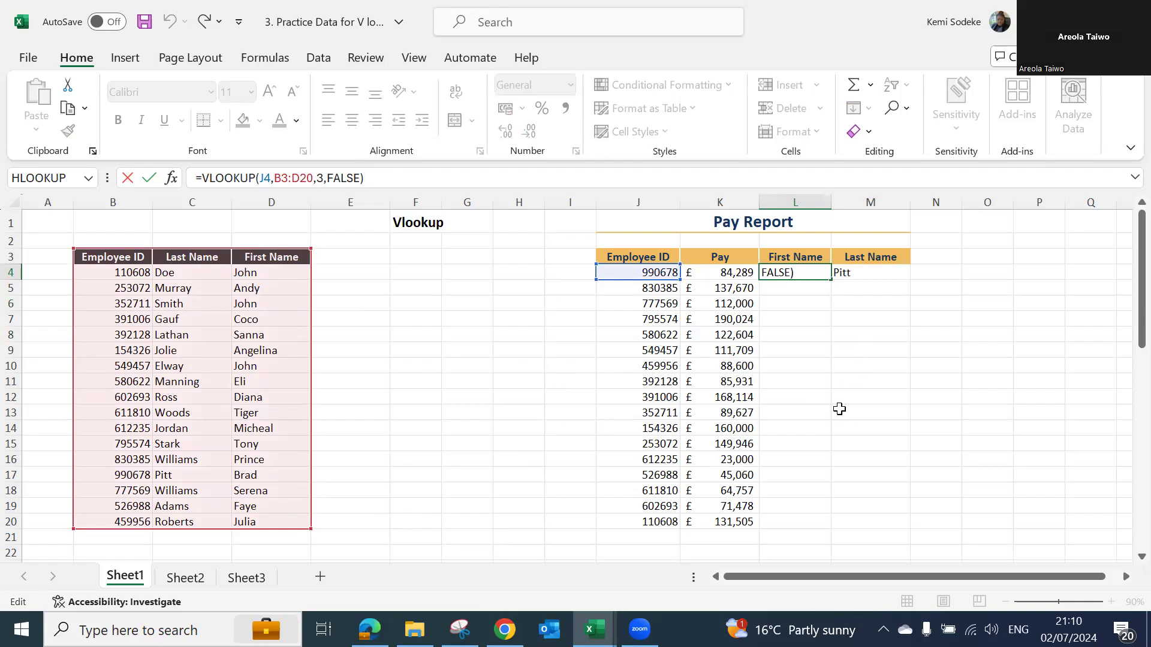
key(ctrl+Return)
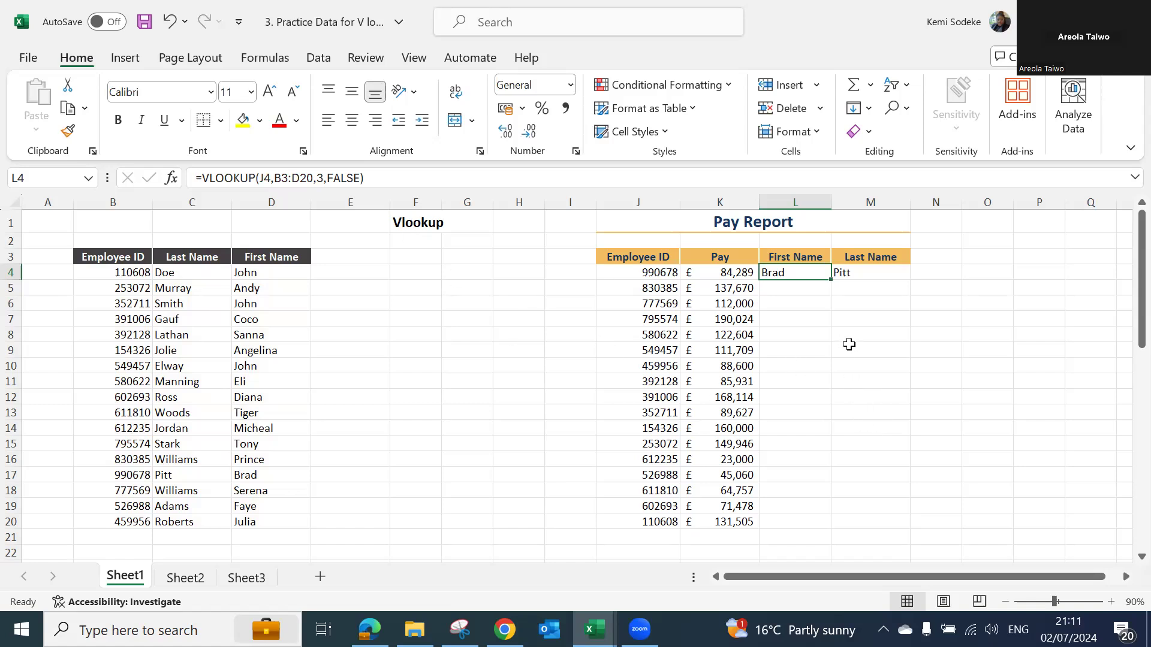
- Clear L4 under First Name and begin a new VLOOKUP formula there with J4 as the lookup value
key(Delete)
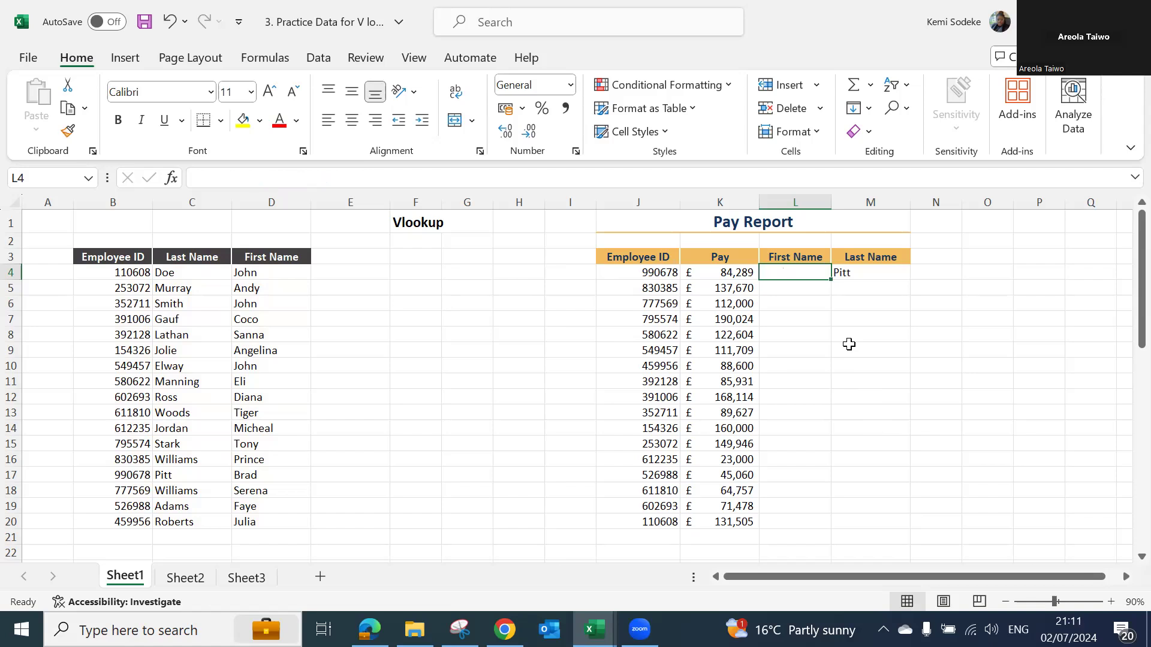
text(=vl)
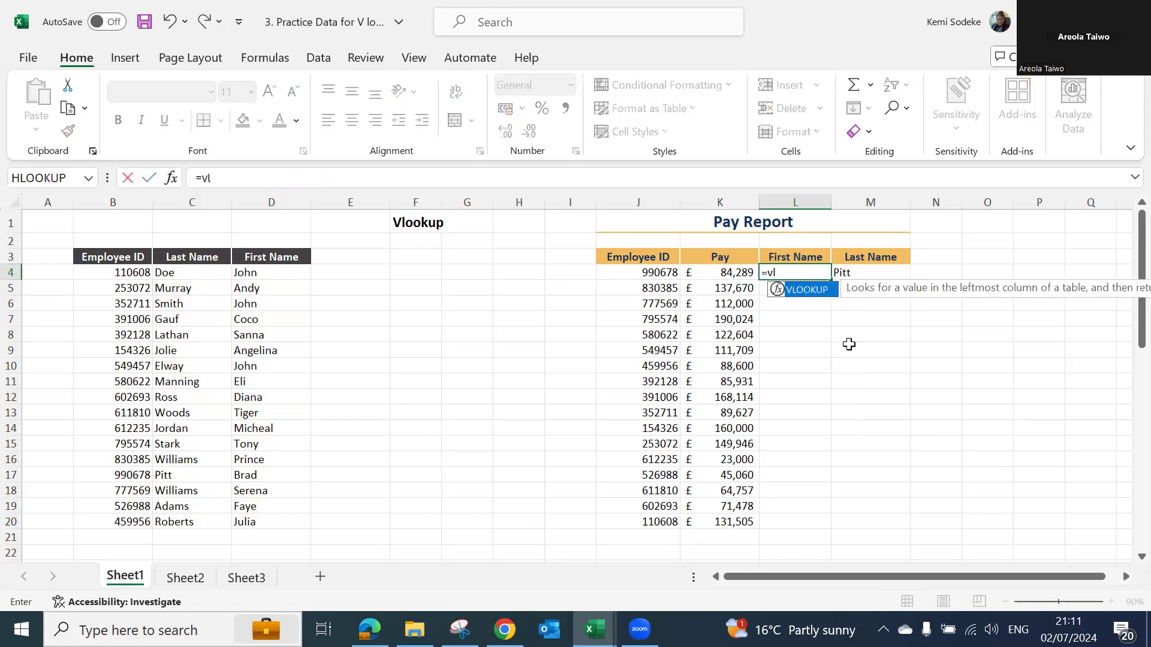
text(ookup()
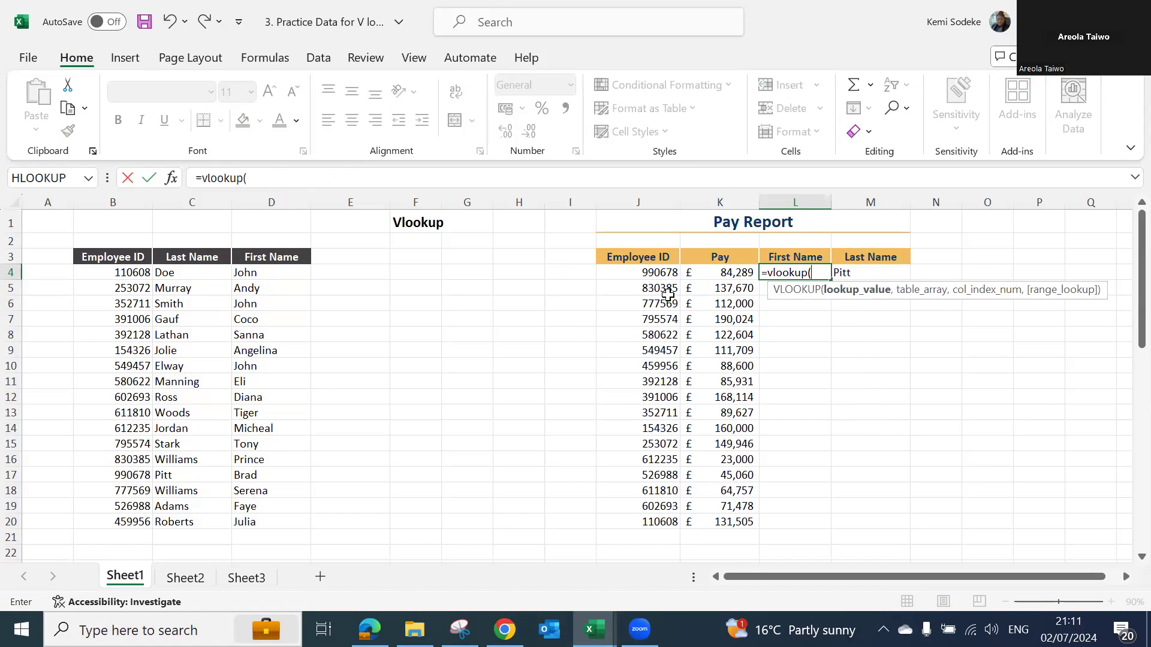
click(640, 276)
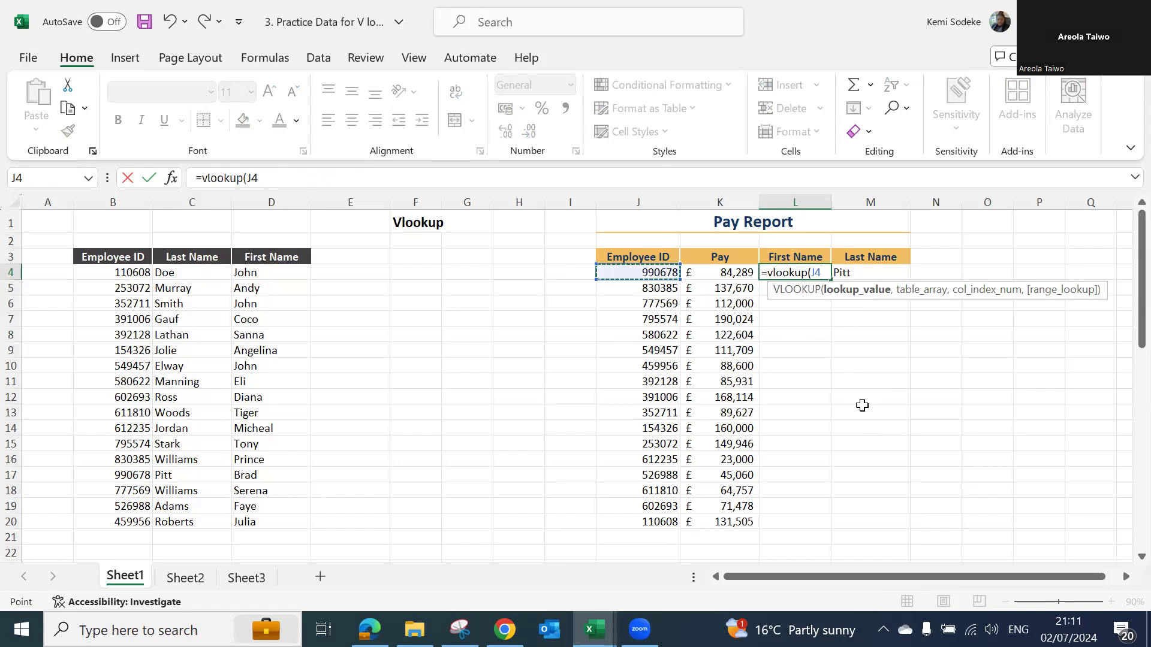
text(,)
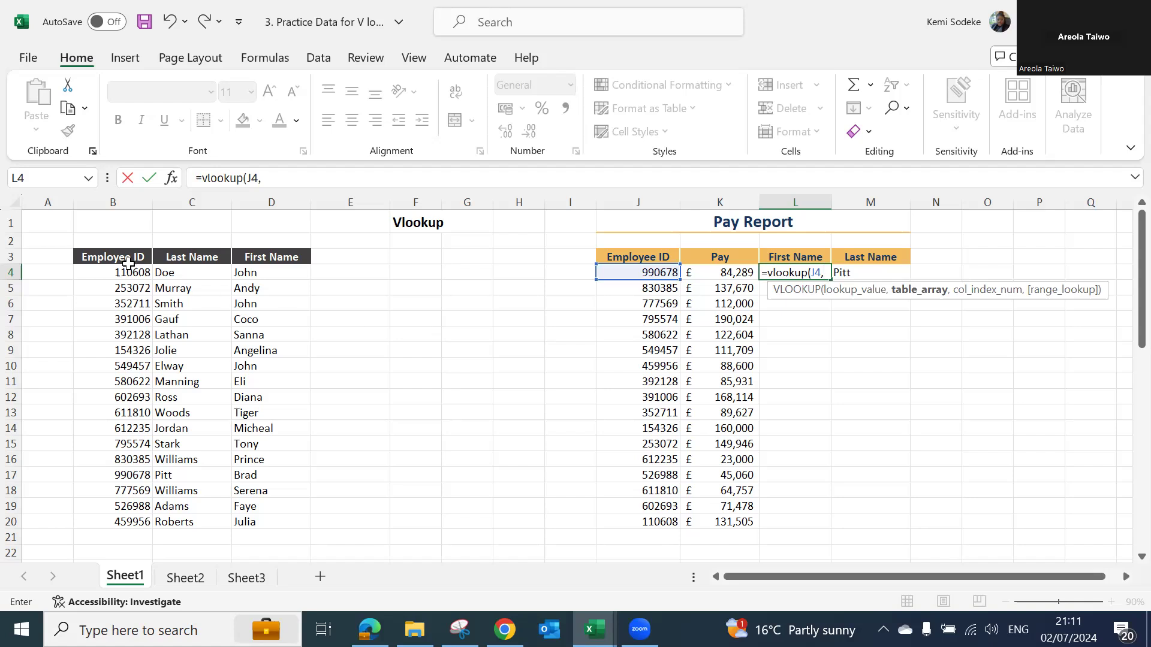
- Complete the L4 VLOOKUP with table array B3:D20, column index 3 and false, and enter it
drag(106, 258, 276, 523)
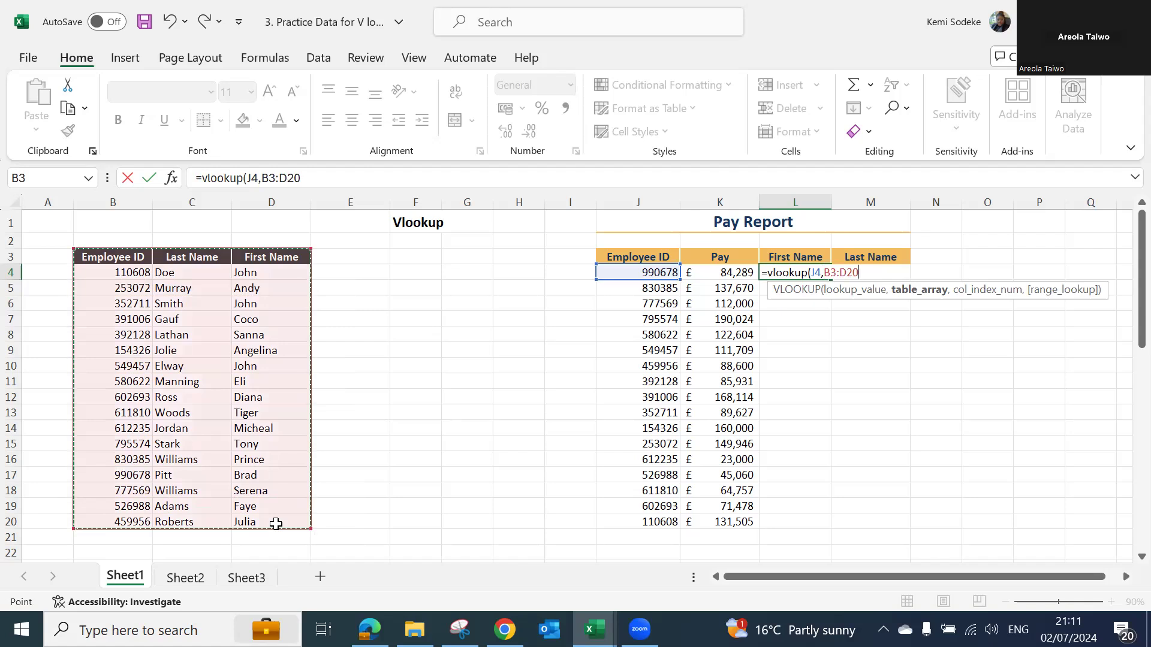
text(,)
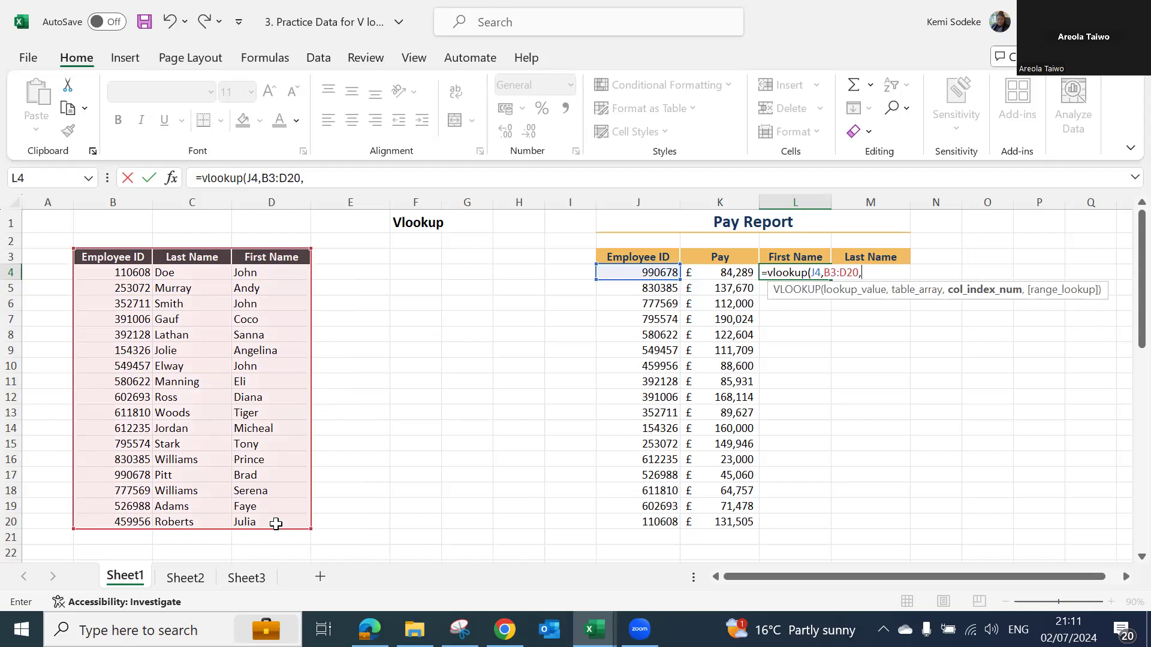
text(3)
text(,)
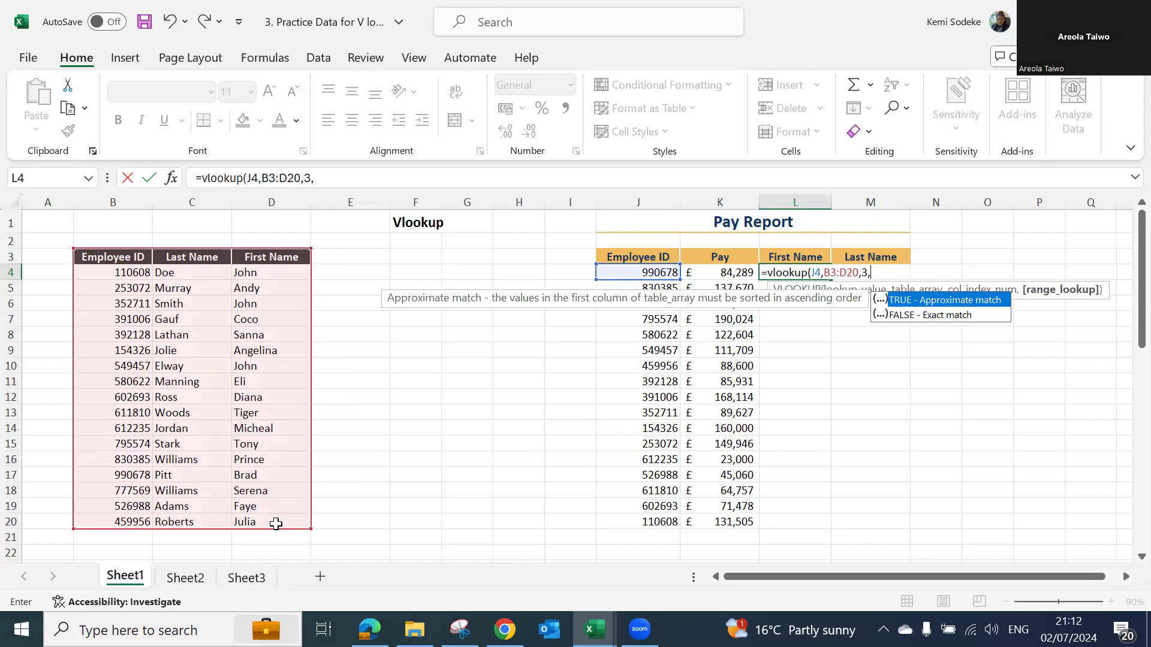
text(false))
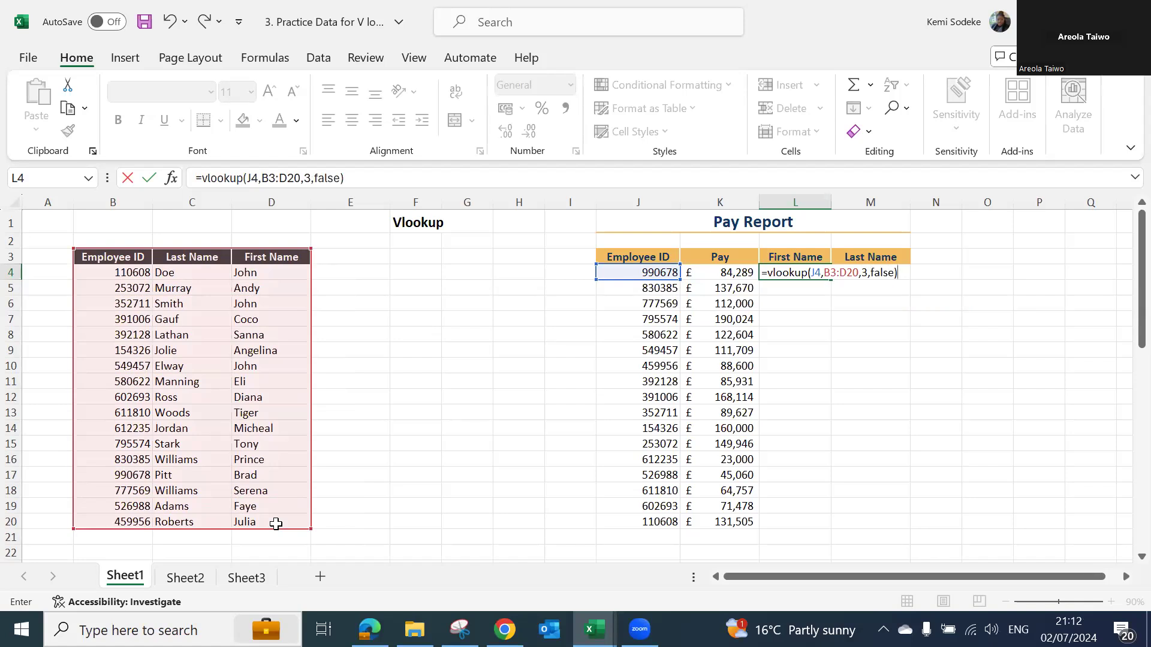
key(Return)
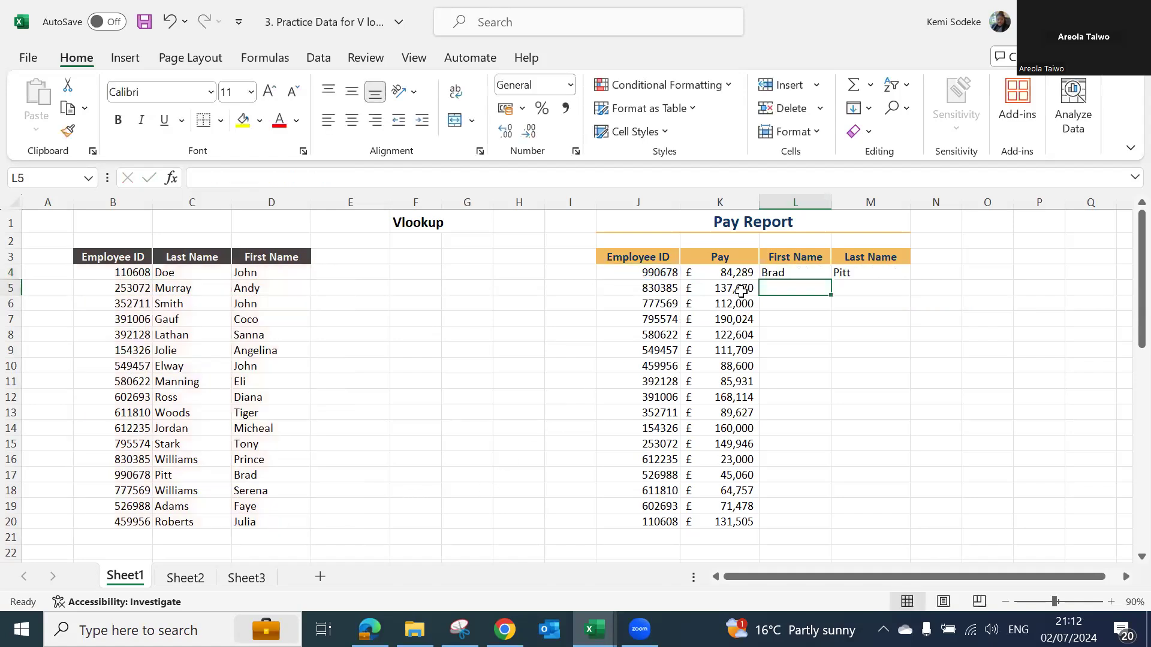
- Review the lookup formulas in M4 and L4 against the employee table range B3:D20 that they reference
click(847, 273)
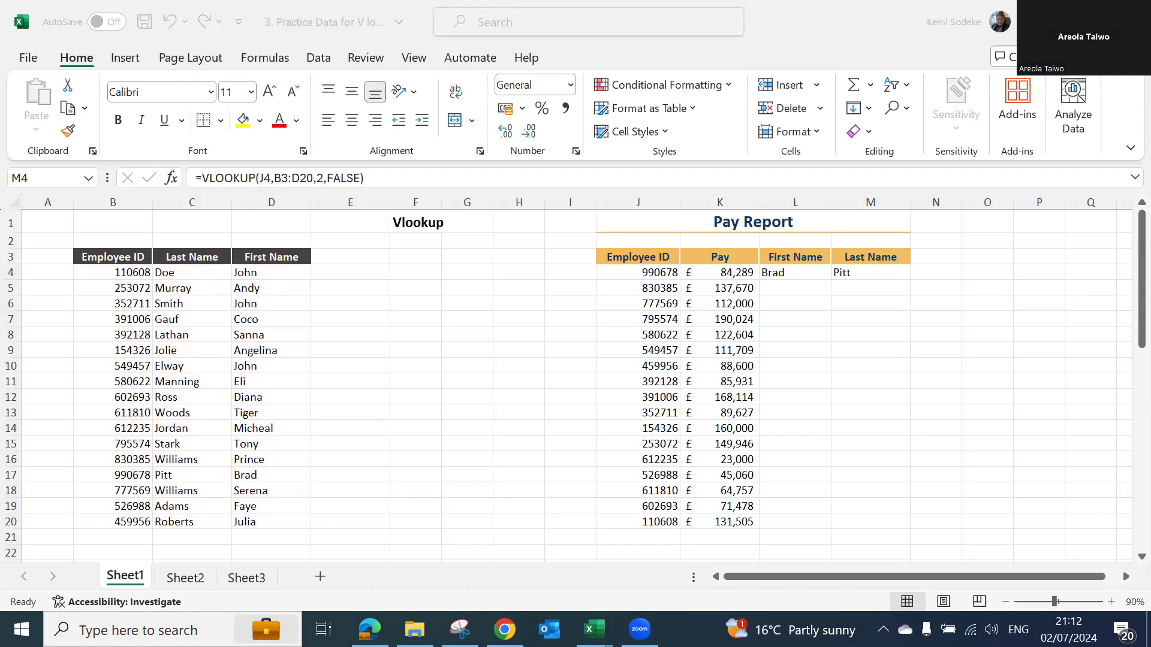
click(883, 334)
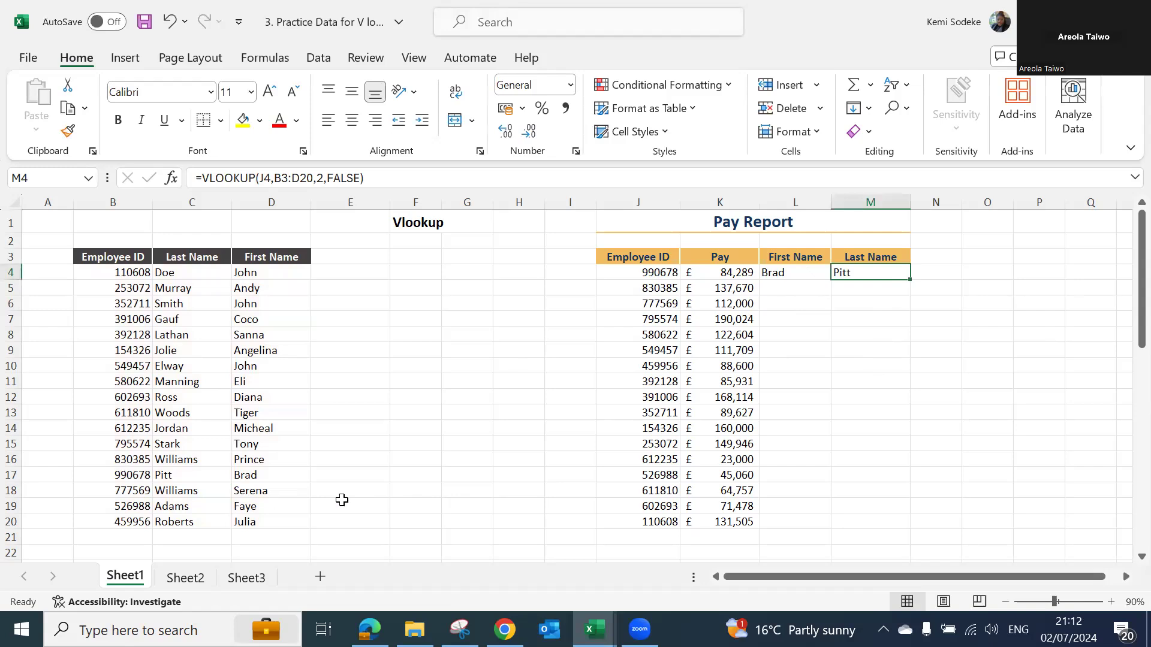
click(849, 461)
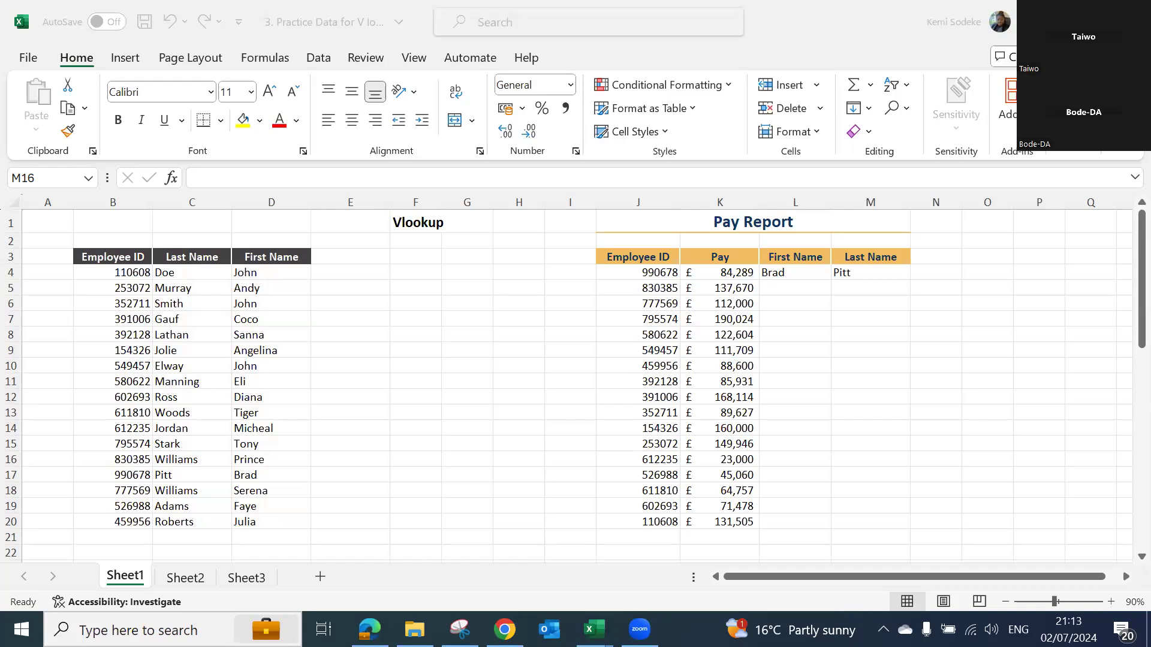
click(845, 417)
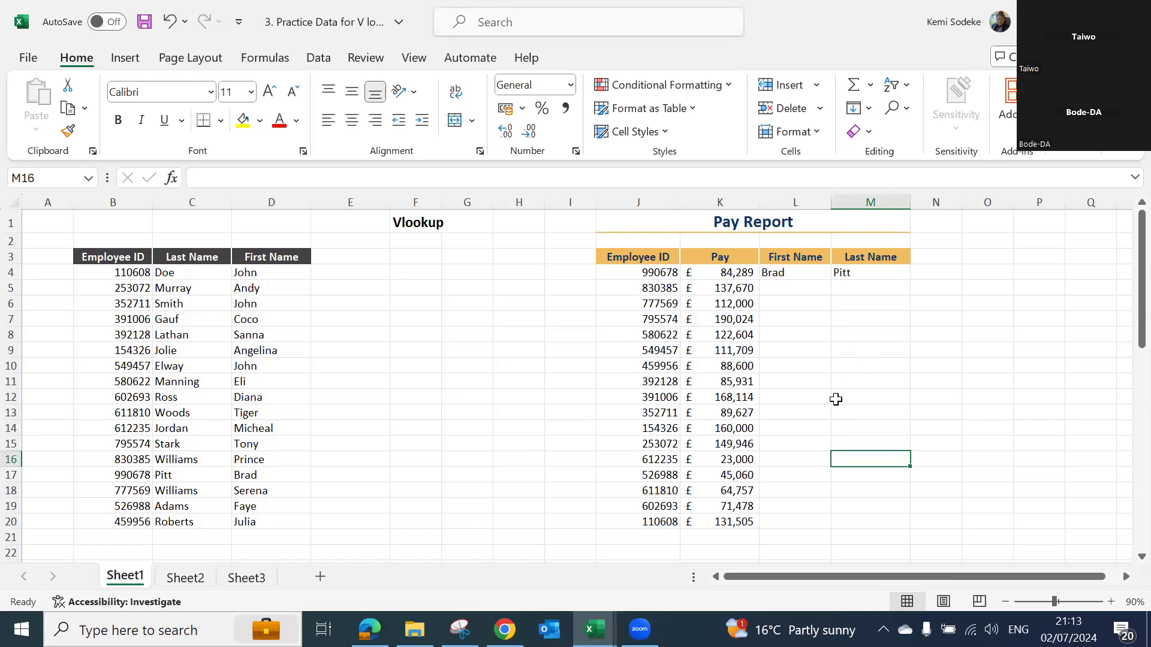
click(803, 274)
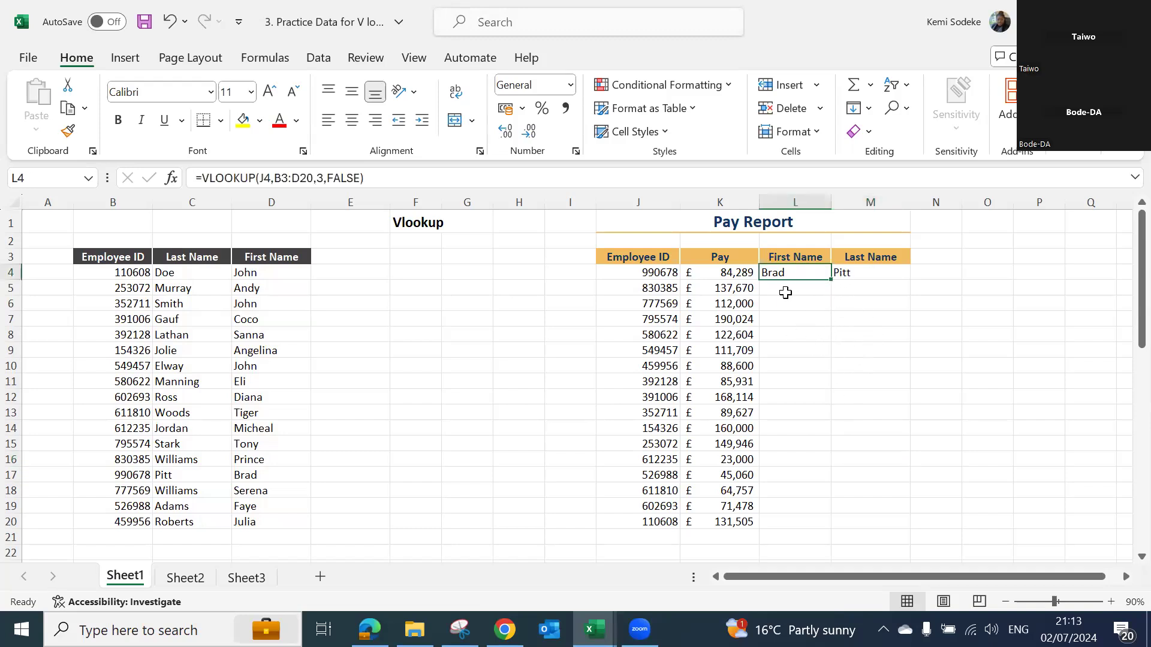
drag(93, 258, 273, 522)
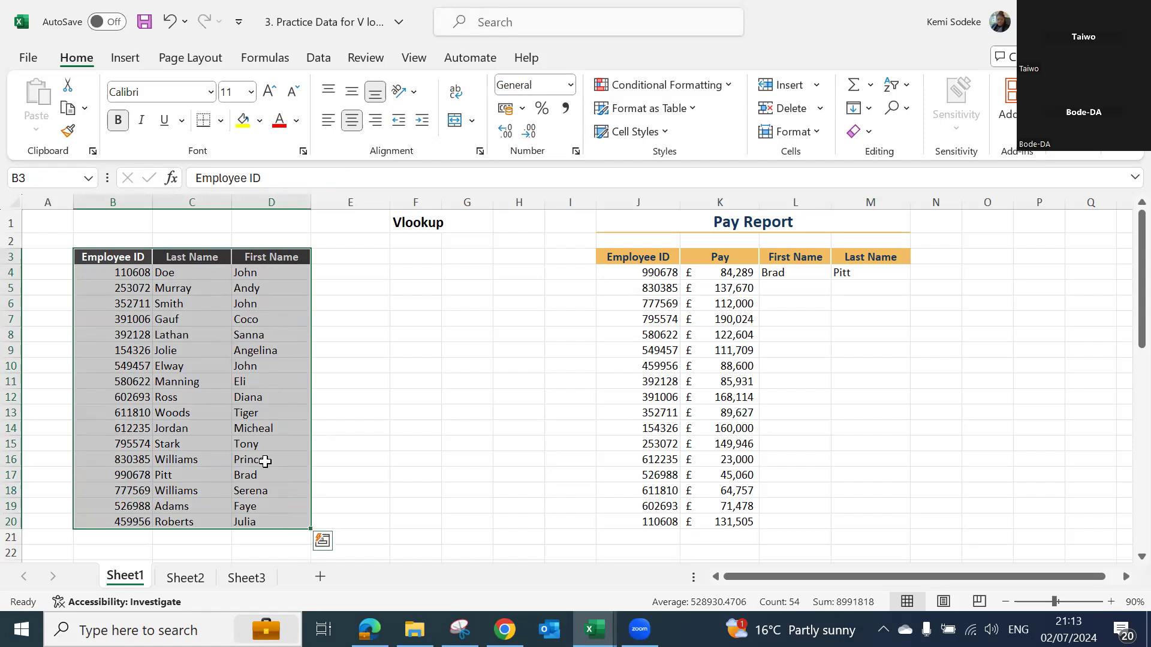
click(866, 273)
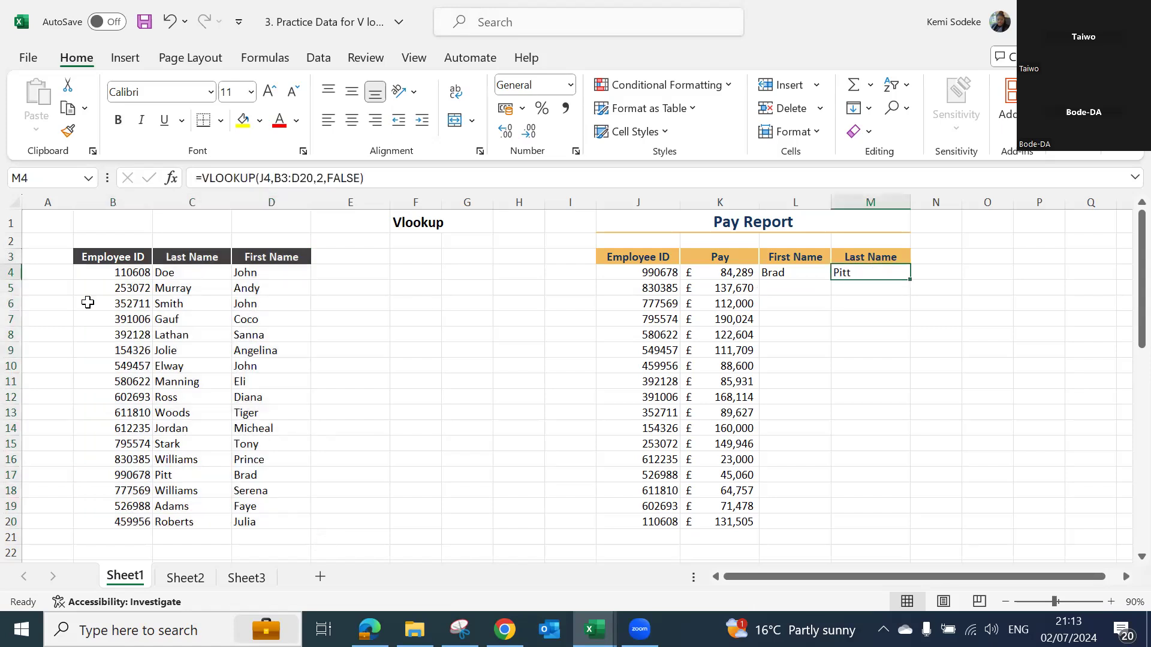
drag(114, 264, 272, 521)
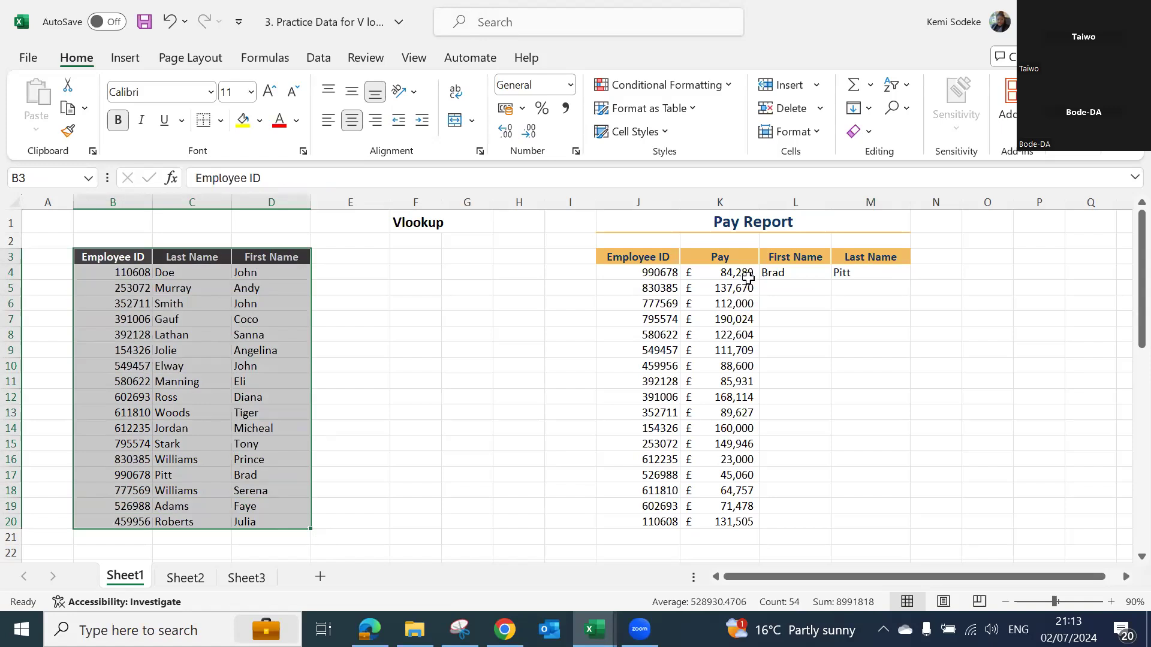
click(772, 271)
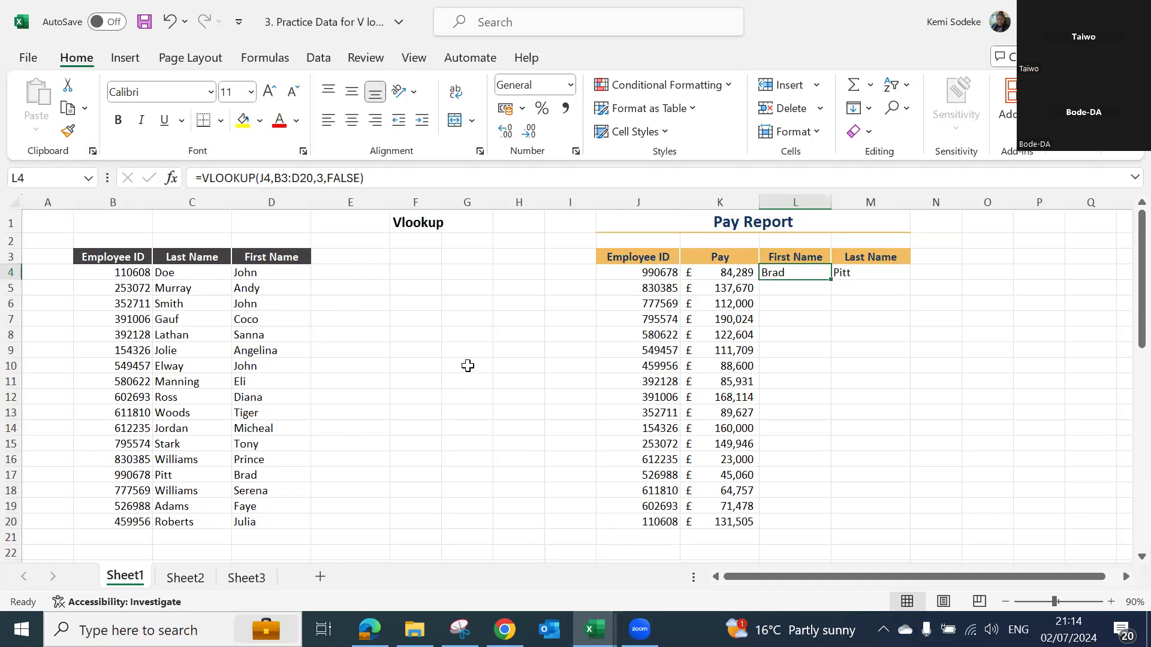
click(528, 412)
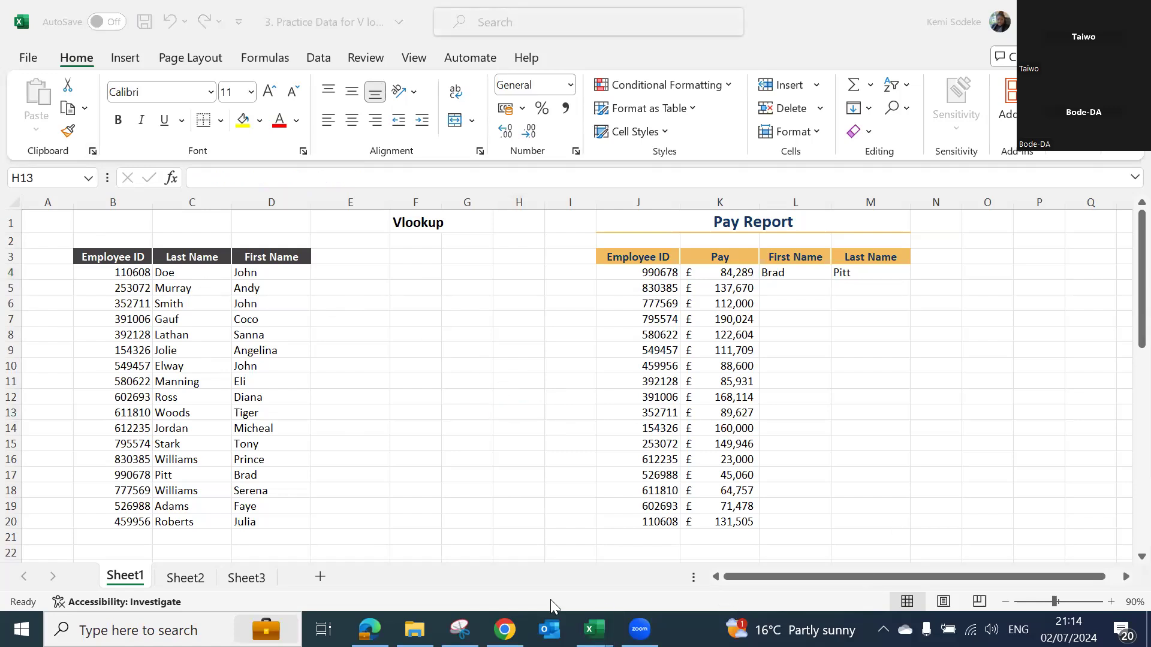
- Switch to the workbook "4. Practice Data for H lookup"
mouse_move(592, 629)
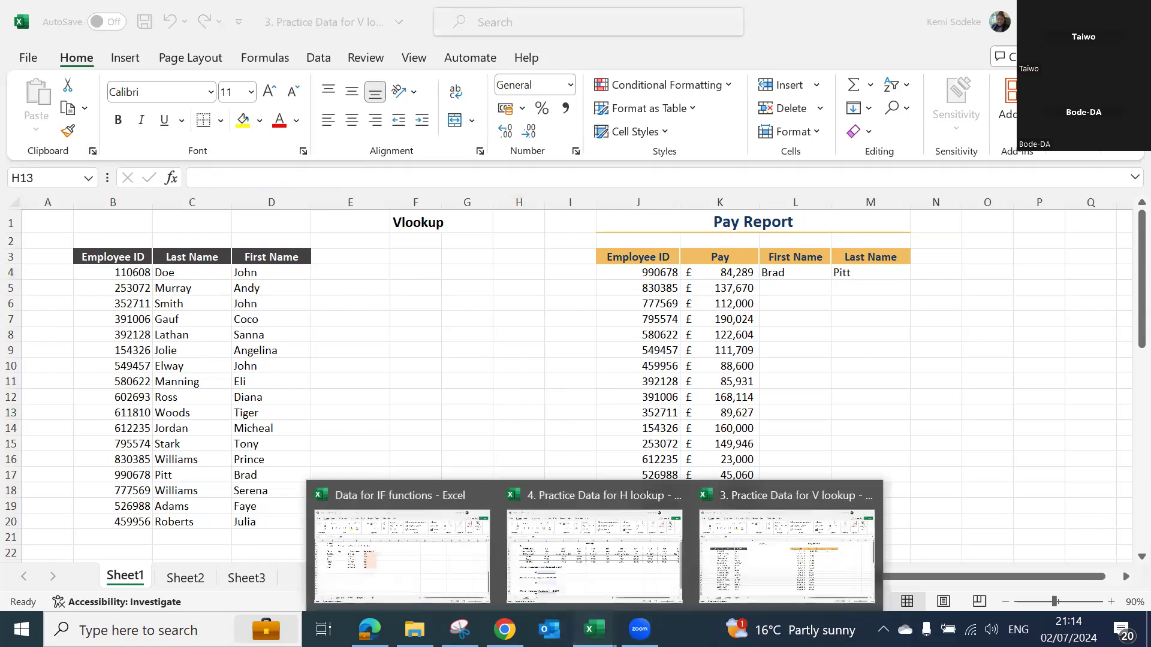
click(631, 566)
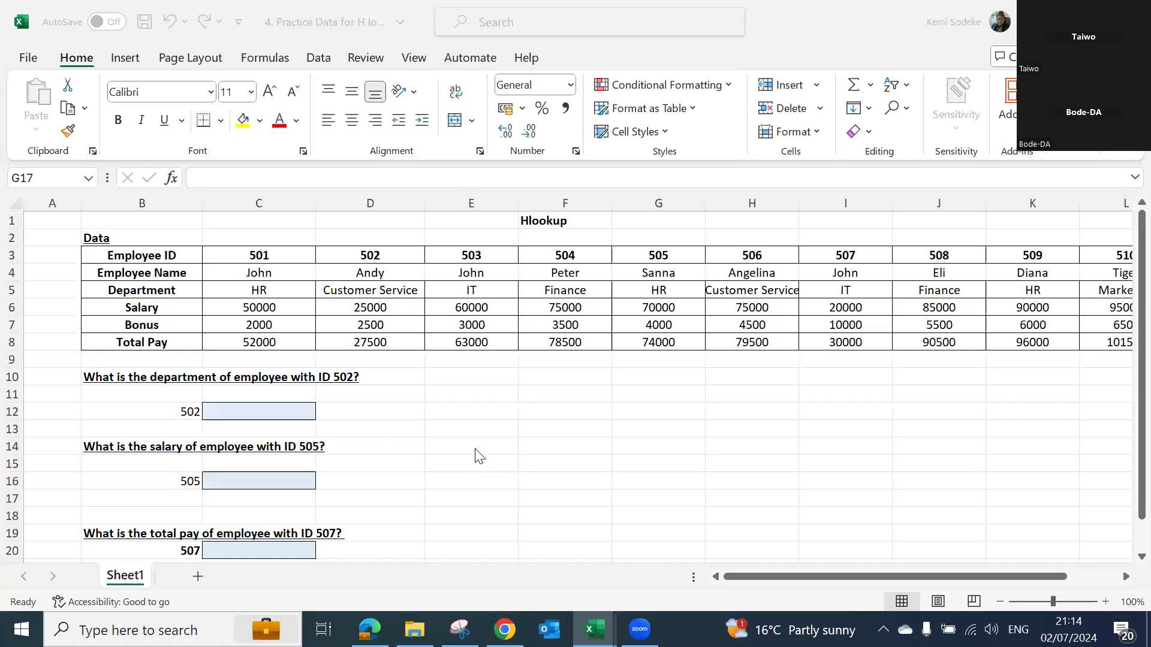
click(562, 454)
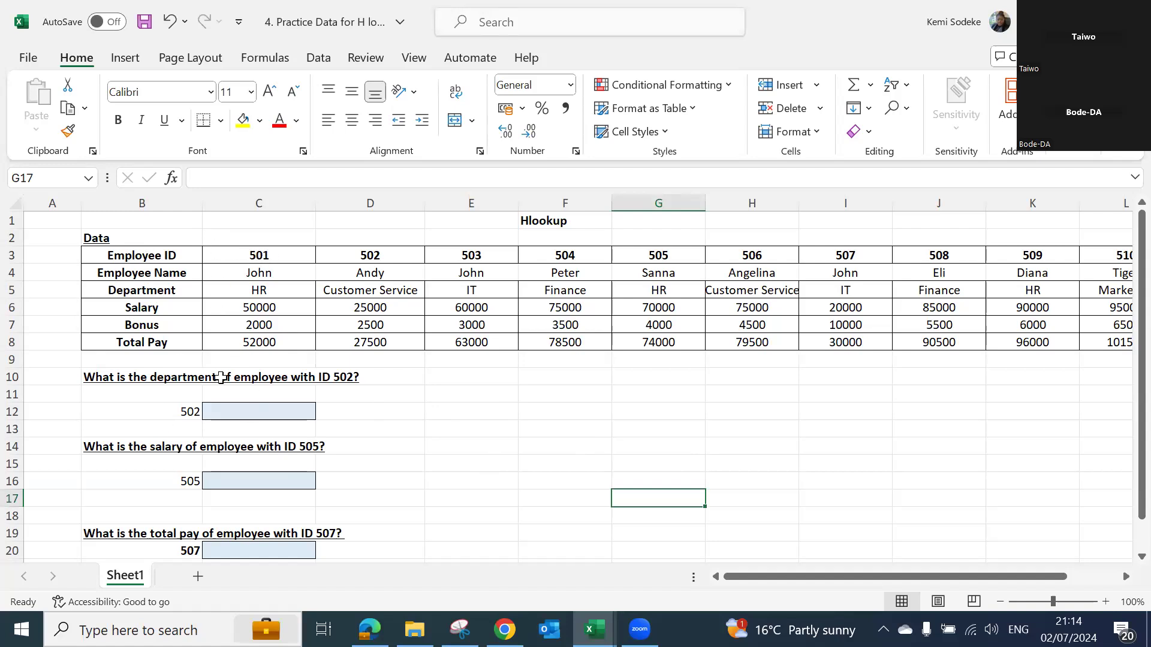
- Examine Employee ID 502 in the horizontal data table and the Department entry in its column
click(371, 255)
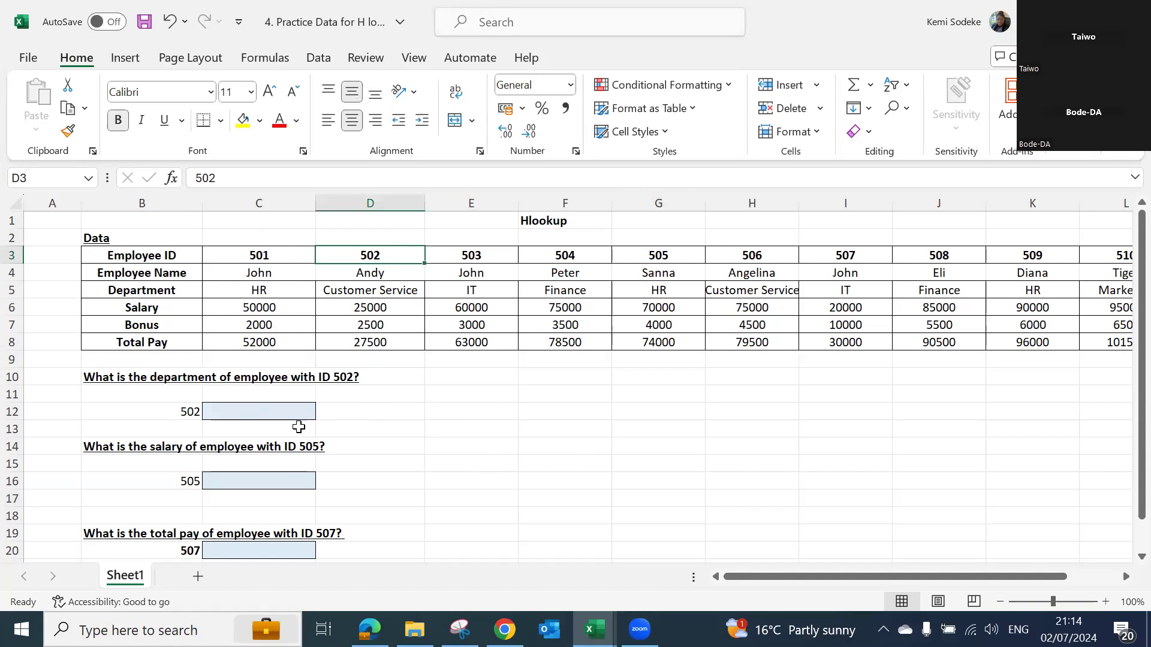
click(377, 293)
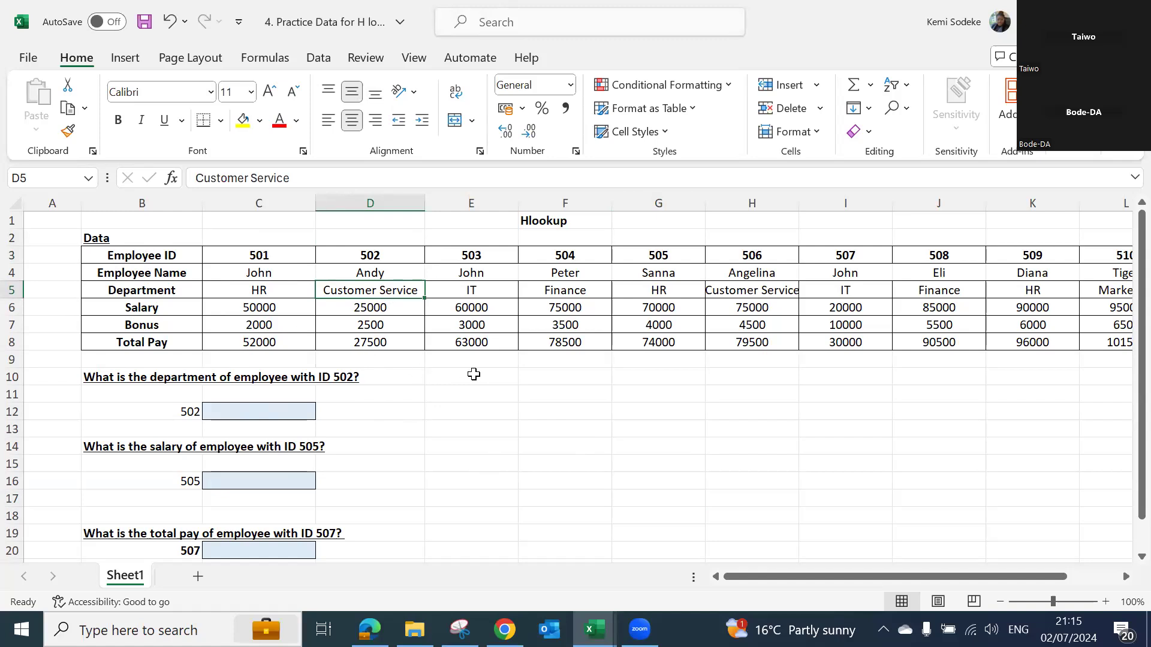
click(473, 375)
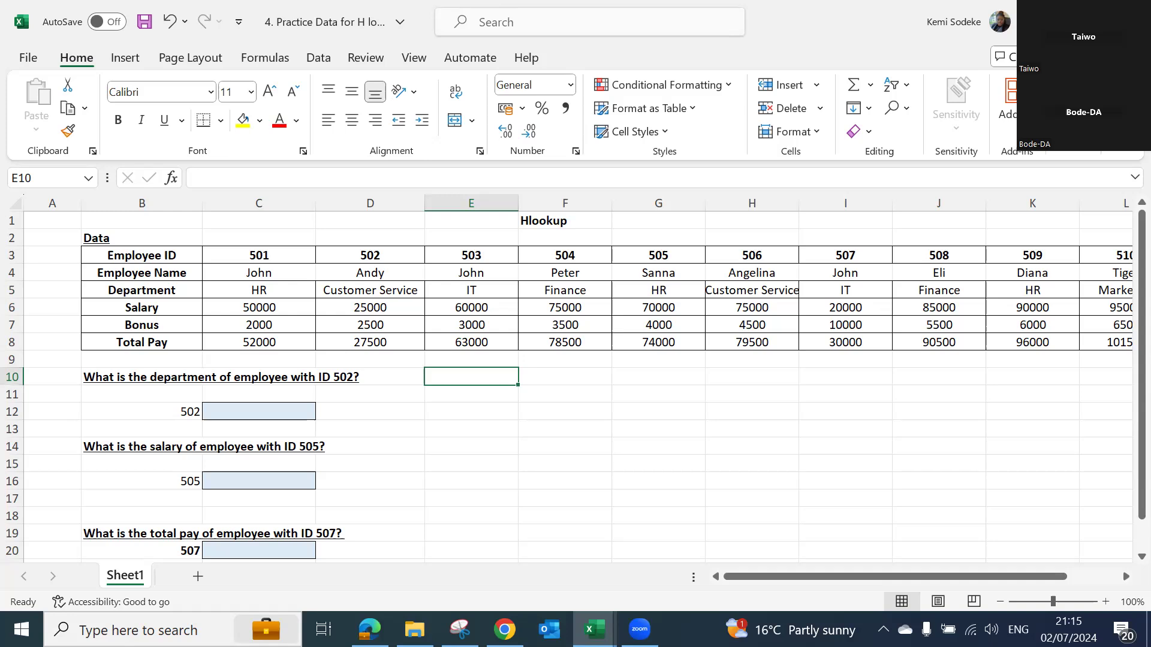
click(470, 459)
- Begin an HLOOKUP formula in C12 for the department question, with B12 as the lookup value
click(230, 415)
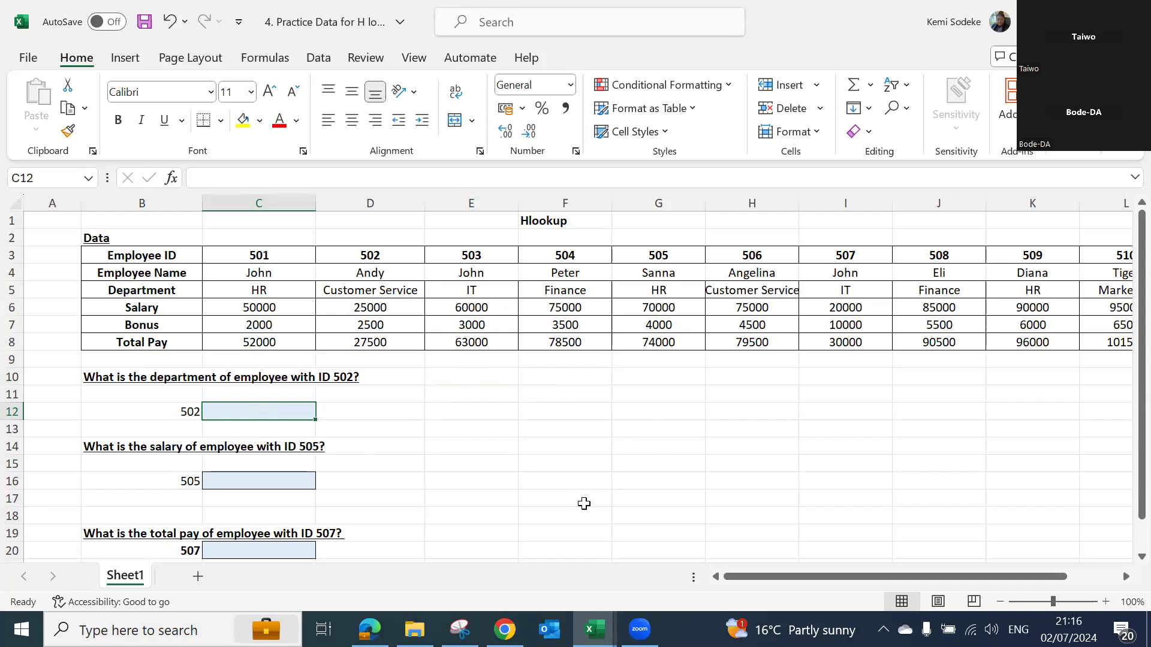
text(=hloo)
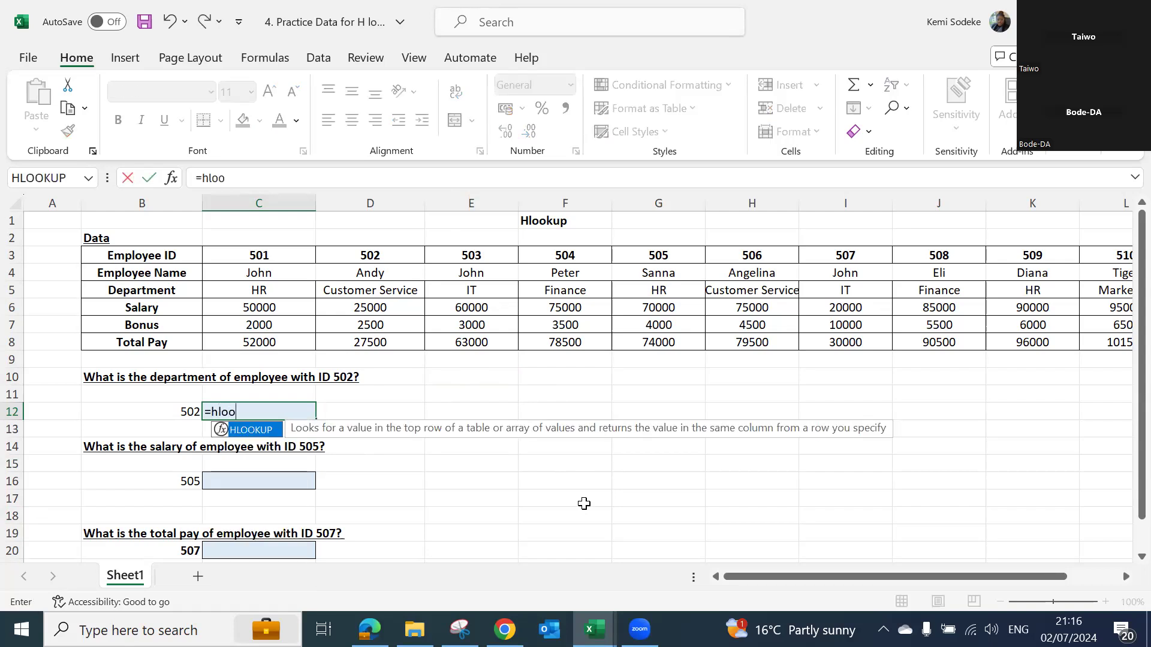
text(kup()
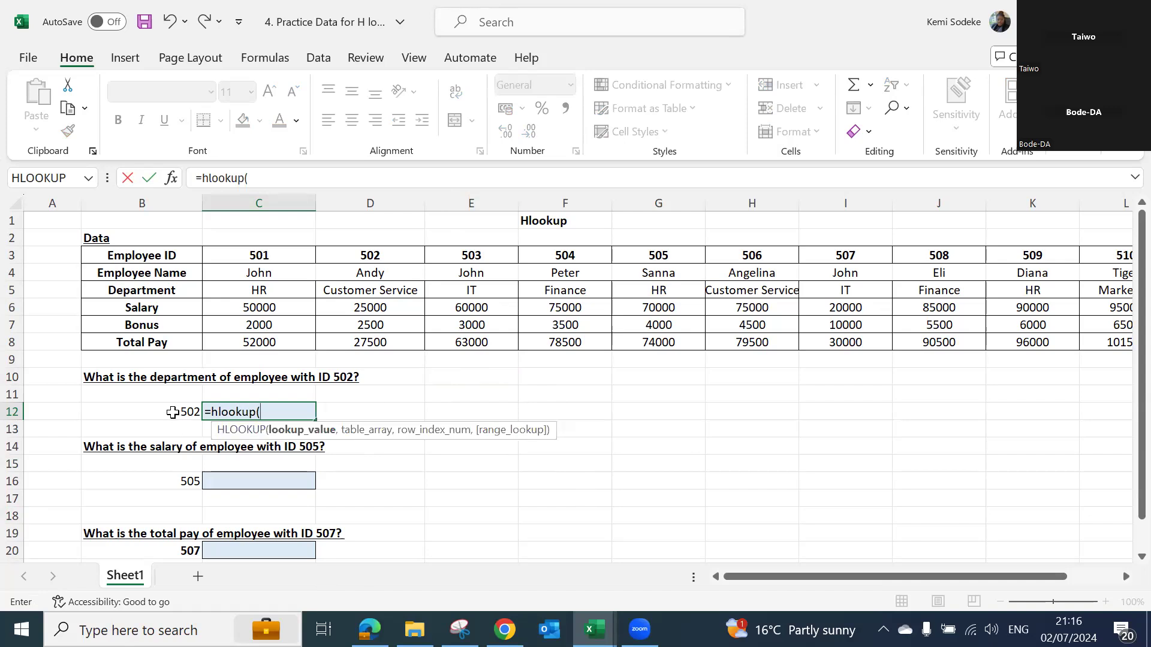
click(172, 412)
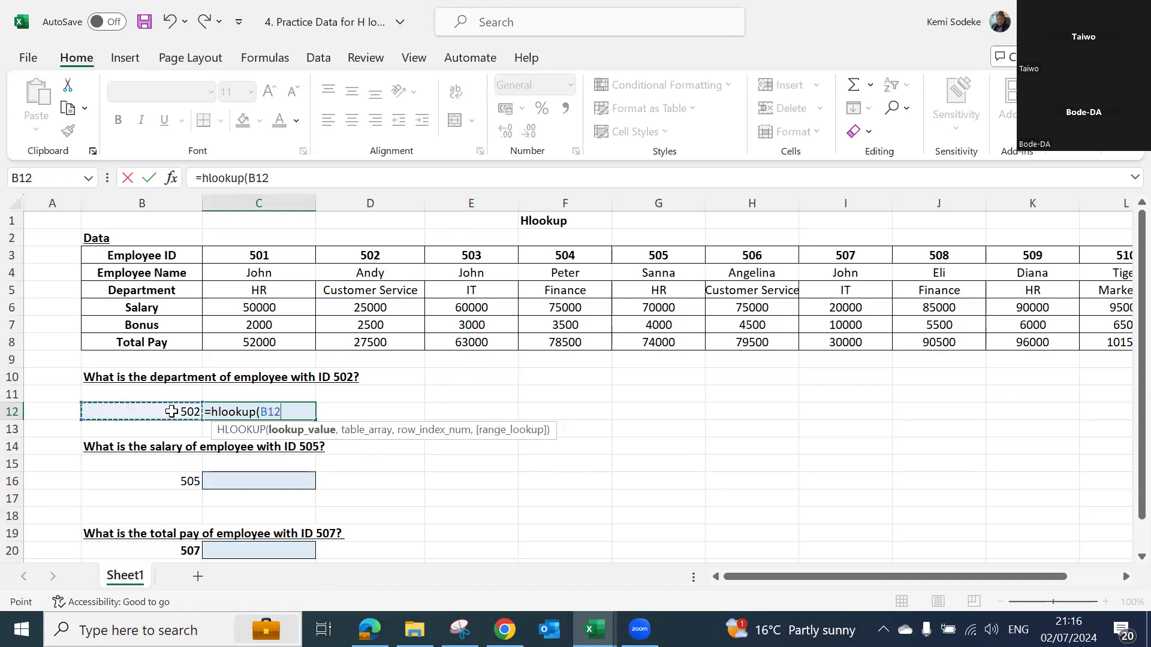
text(,)
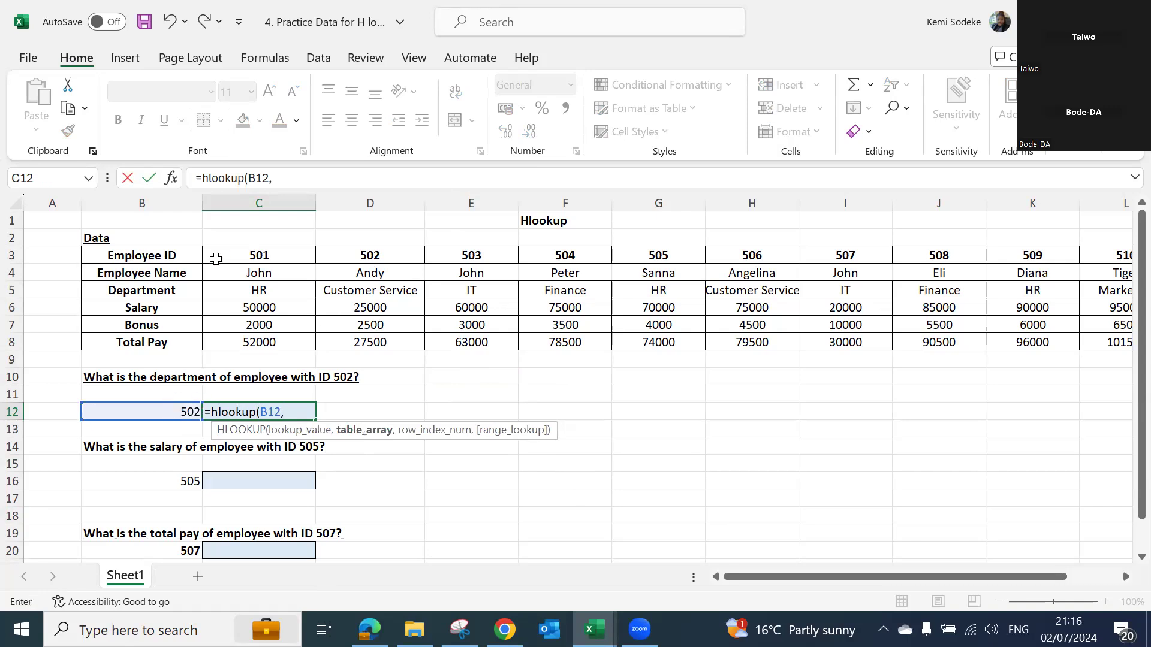
- Complete the C12 HLOOKUP with table array B3:L8, row index 3 and false, enter it and review the formula
drag(155, 255, 988, 345)
drag(799, 575, 689, 556)
text(,)
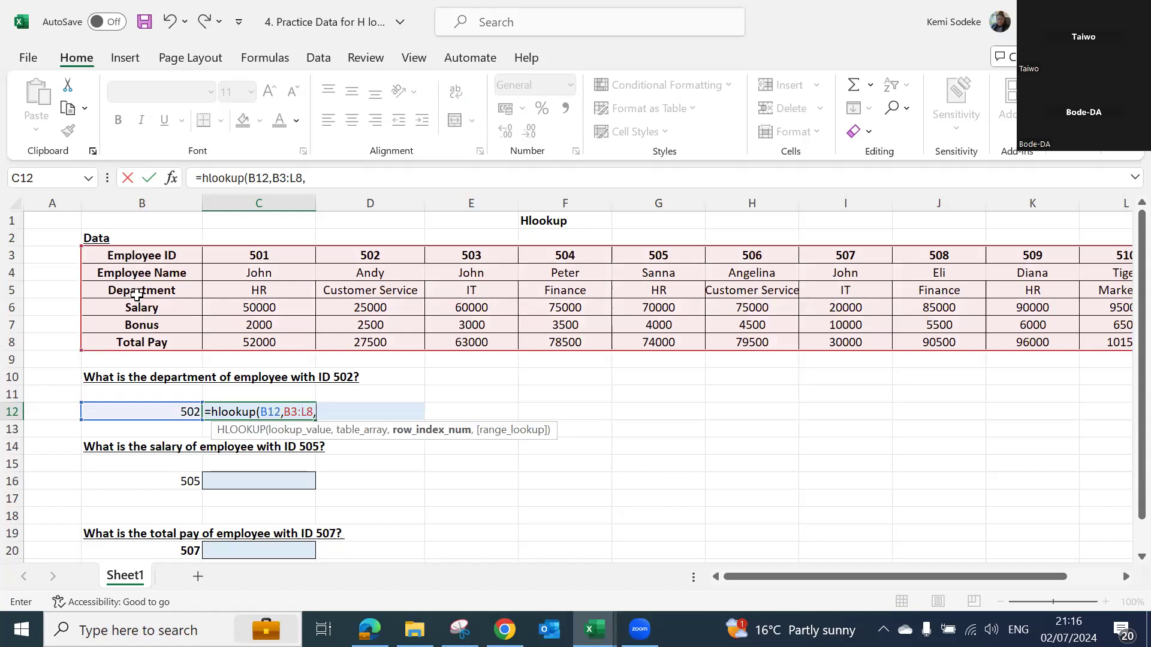
click(328, 178)
text(3,)
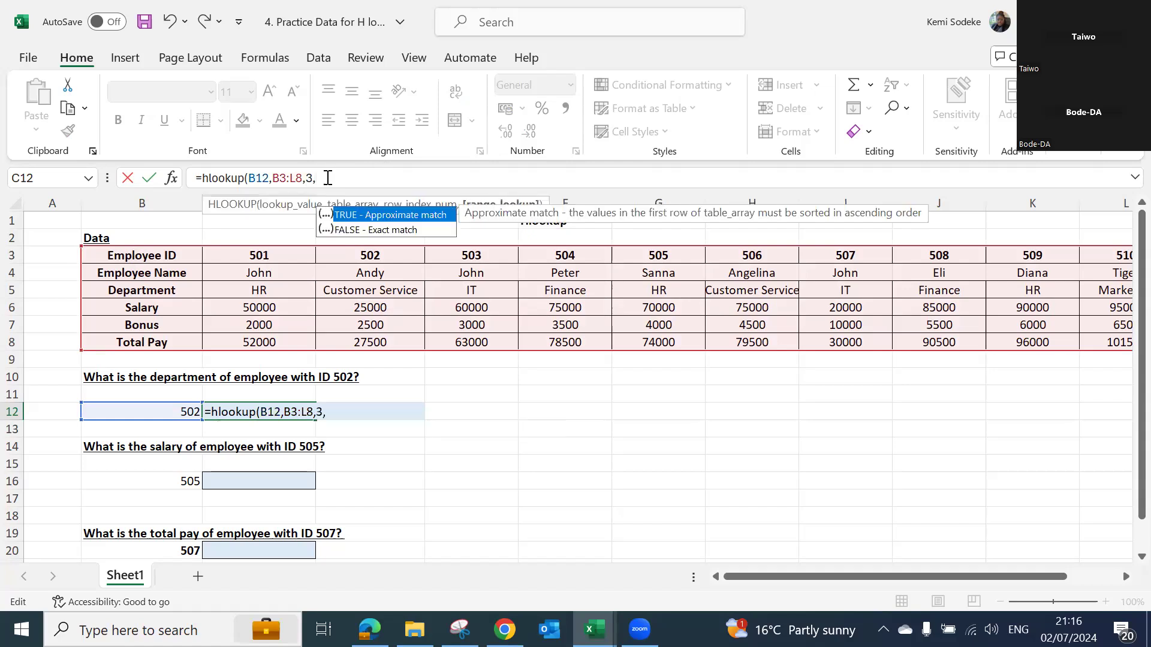
text(false))
key(Return)
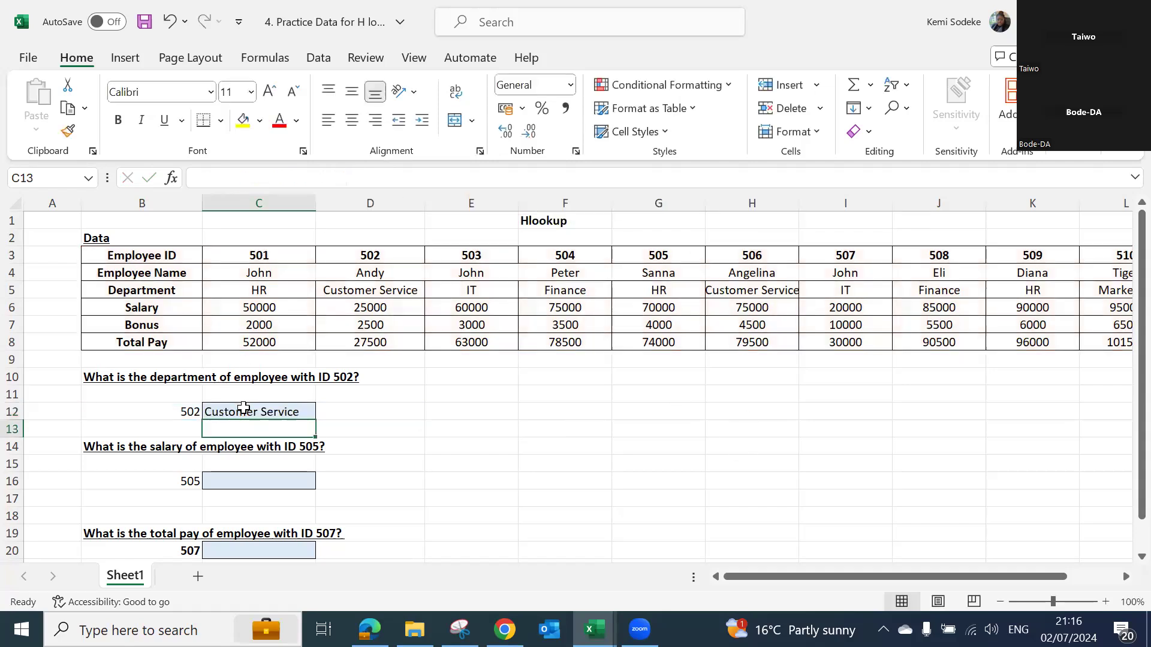
click(243, 410)
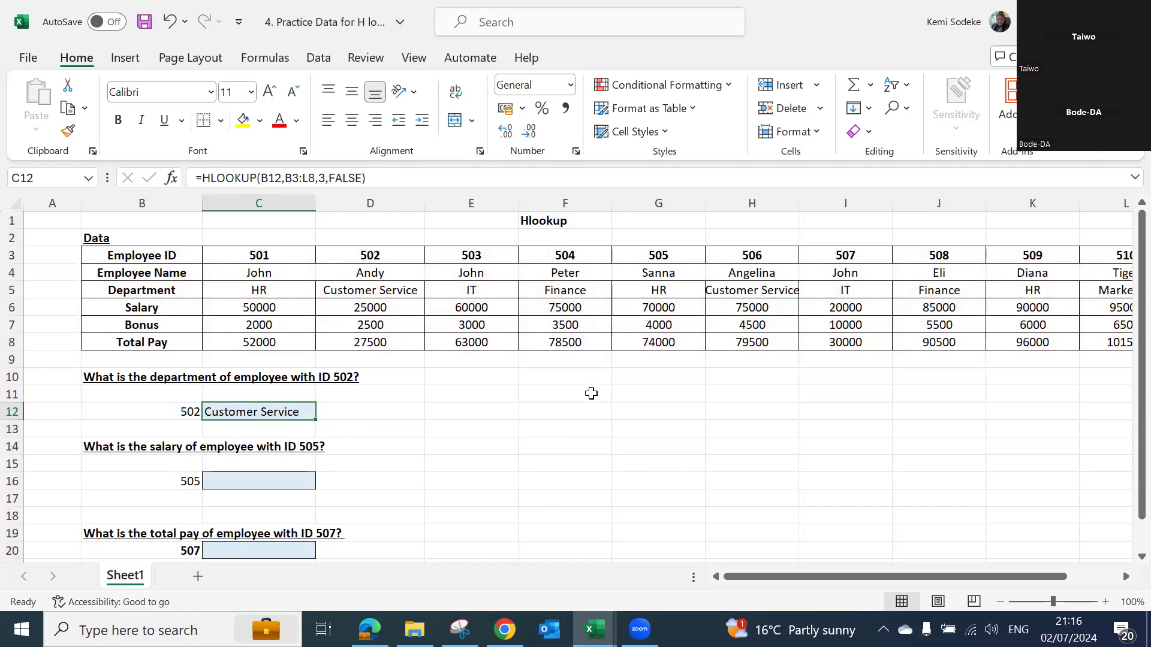
- Switch to the workbook "3. Practice Data for V lookup" and look over the employee table beside the Pay Report
click(234, 480)
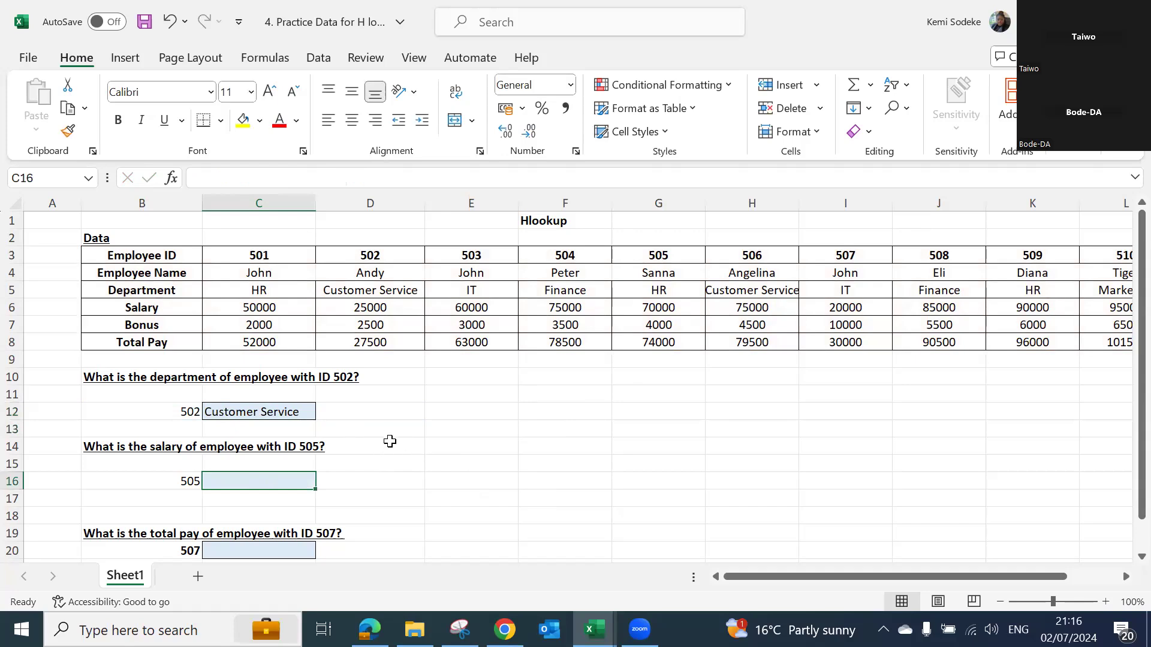
scroll(392, 429, down, 2)
scroll(493, 437, up, 2)
mouse_move(594, 629)
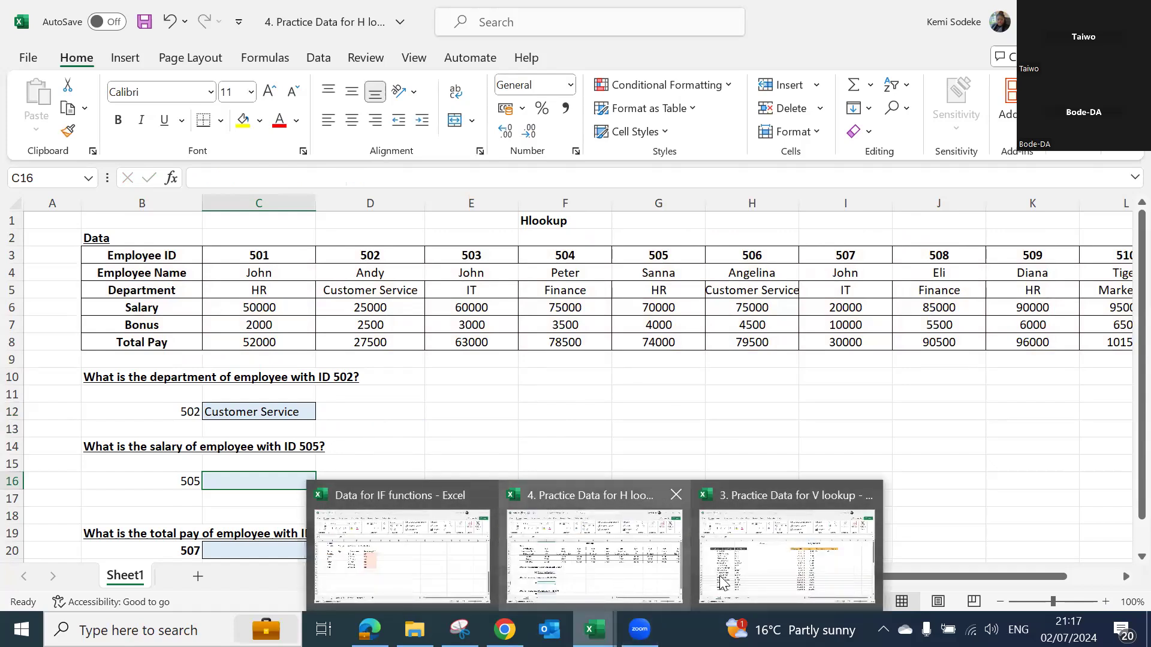
click(805, 576)
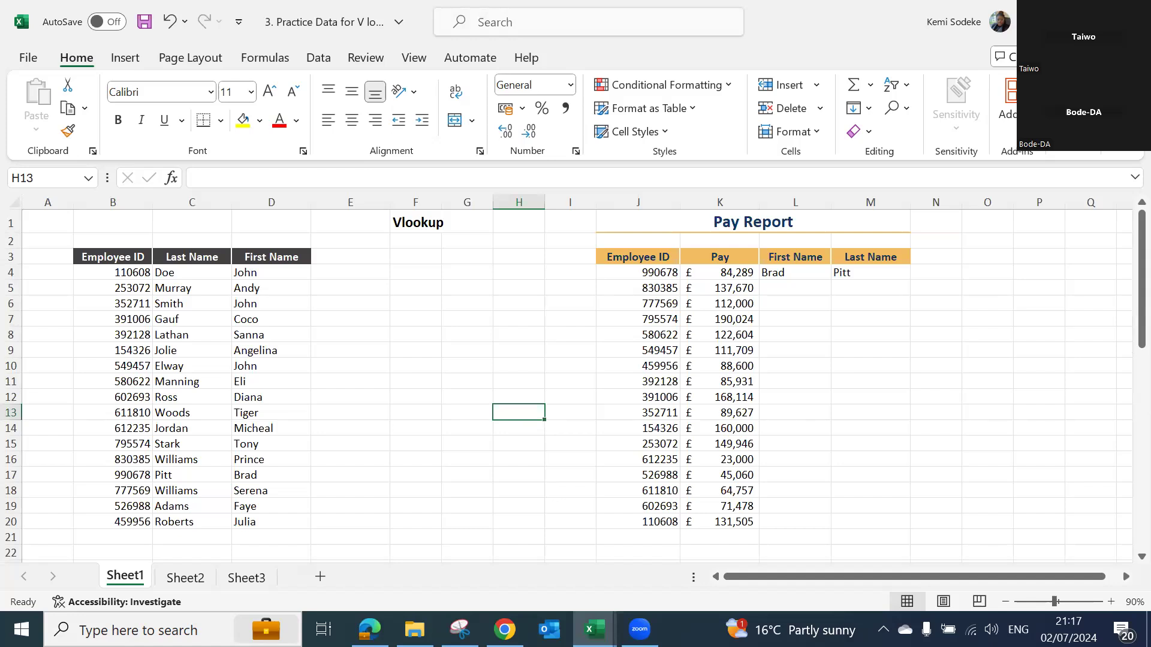
click(341, 317)
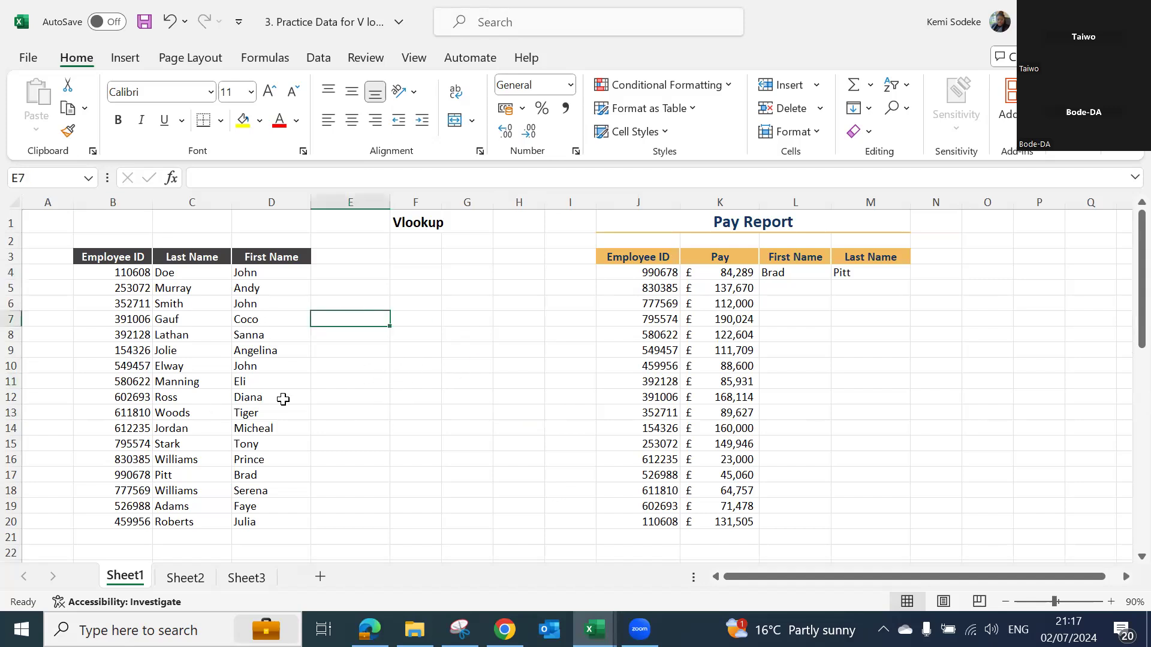
click(464, 427)
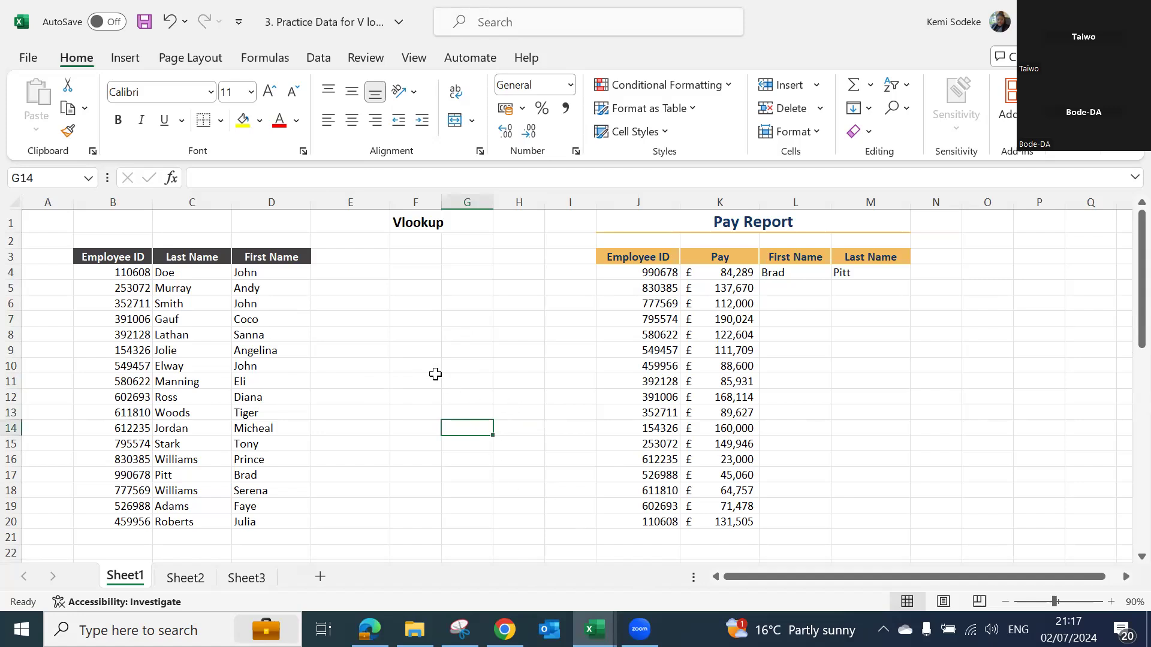
click(420, 259)
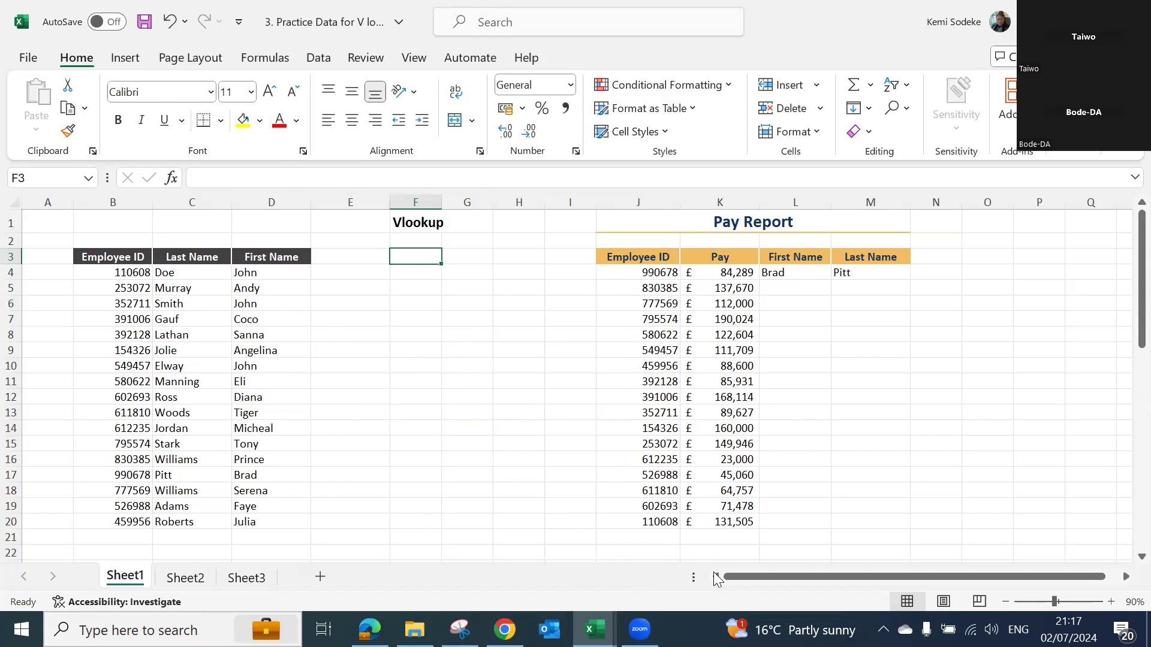
- Move the Last Name data from C3:C20 to column A, ahead of Employee ID, and insert a blank column before it
drag(206, 257, 179, 508)
drag(181, 261, 190, 510)
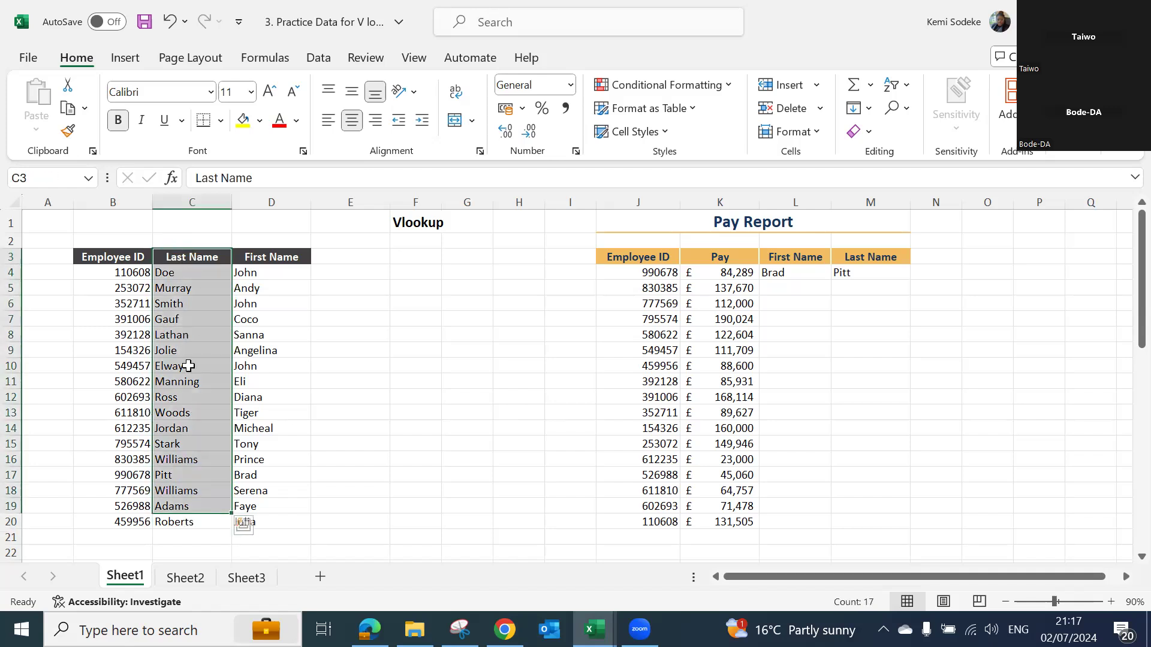
click(346, 335)
drag(208, 256, 192, 525)
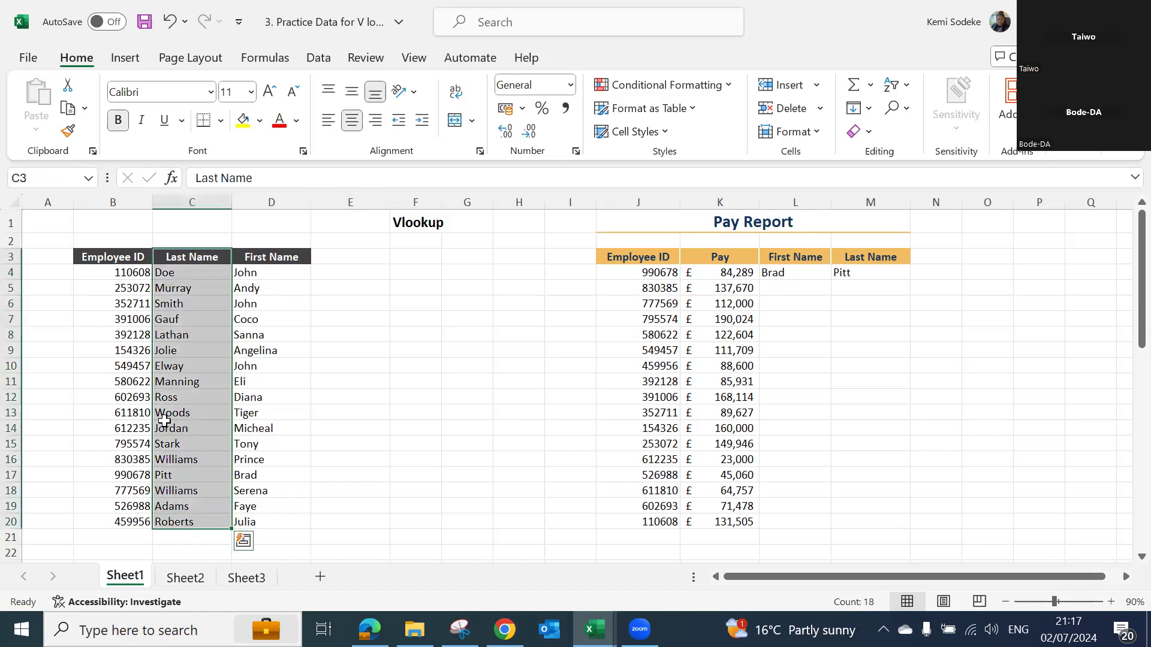
drag(205, 251, 57, 264)
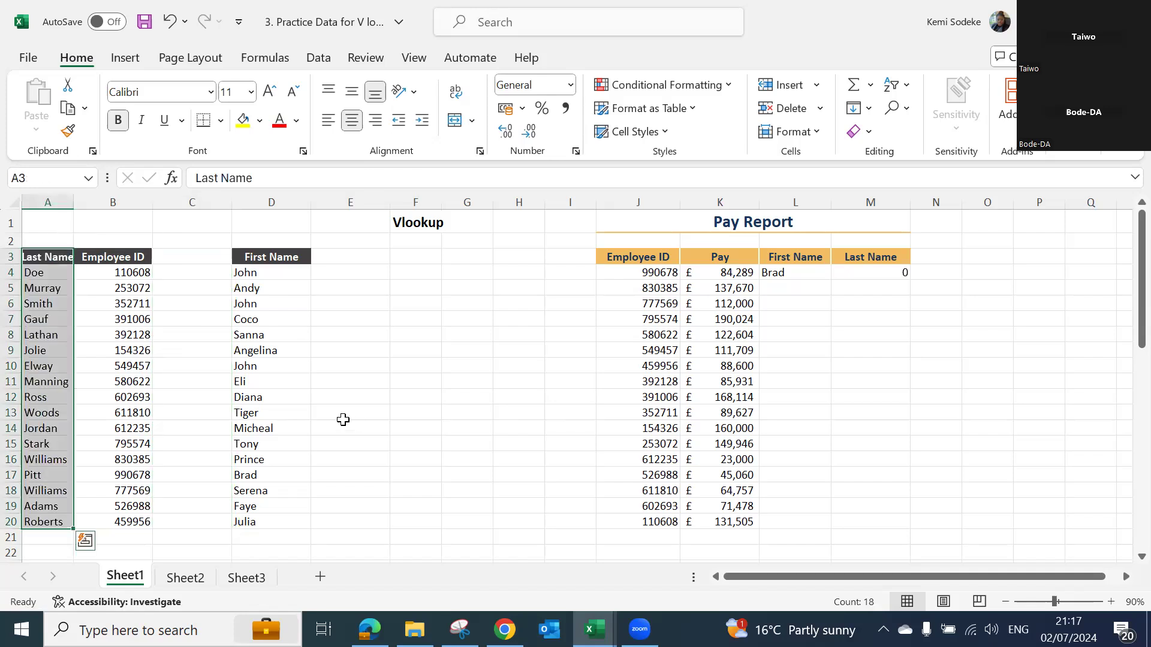
right_click(47, 198)
click(98, 380)
click(322, 397)
- Move the First Name data into column D beside Employee ID and widen column B to fit the Last Name header
drag(318, 257, 324, 525)
drag(283, 254, 260, 268)
click(391, 387)
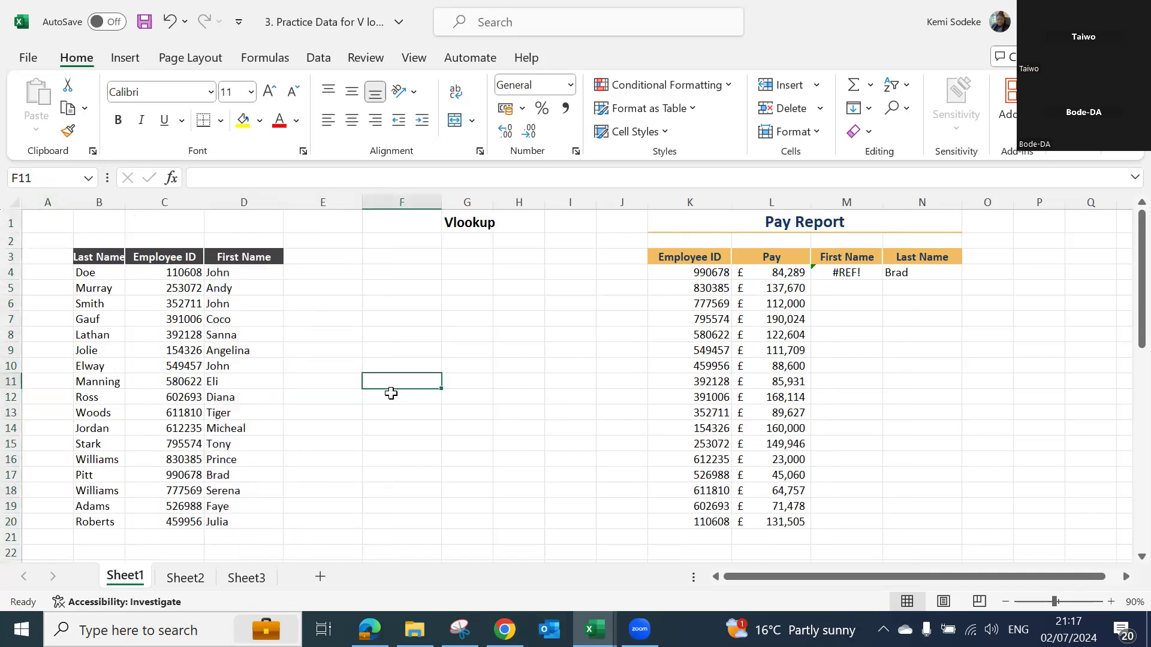
click(103, 257)
drag(128, 197, 141, 197)
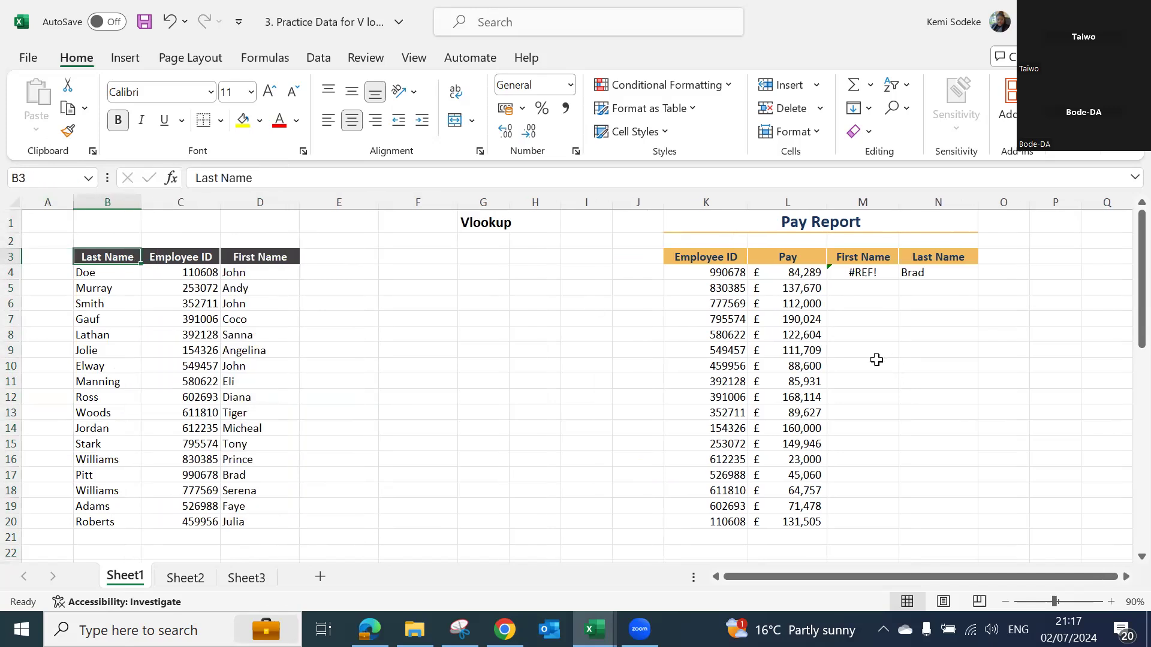
- Clear the existing First Name and Last Name lookup formulas in M4:N4 of the Pay Report
drag(867, 276, 950, 275)
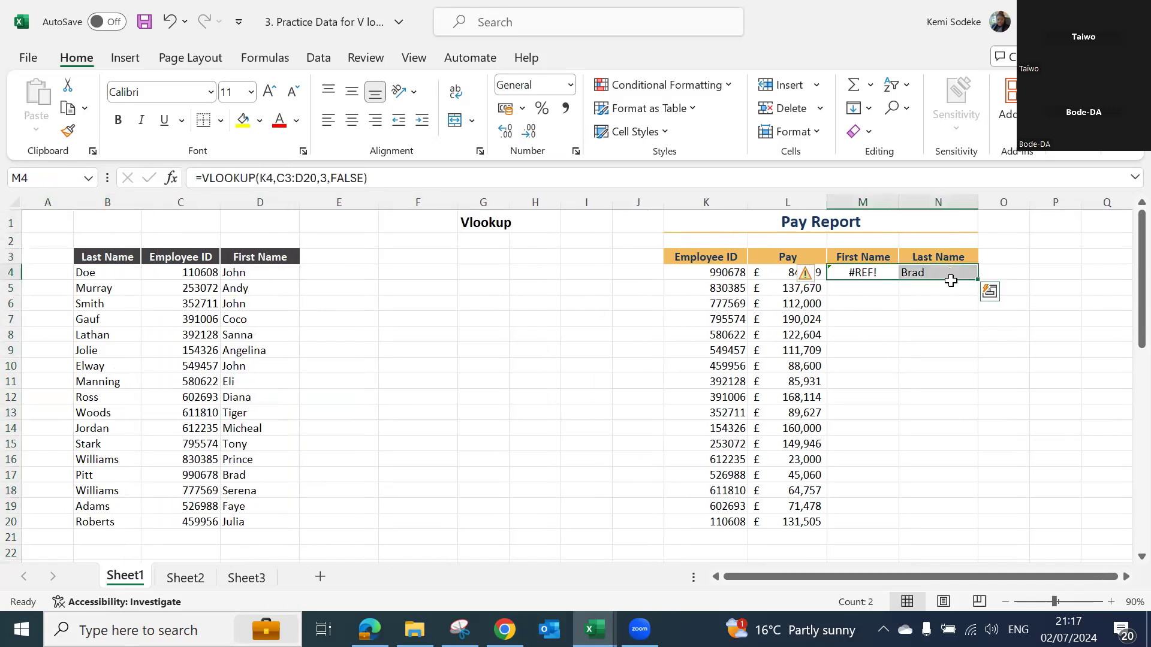
key(Delete)
click(904, 381)
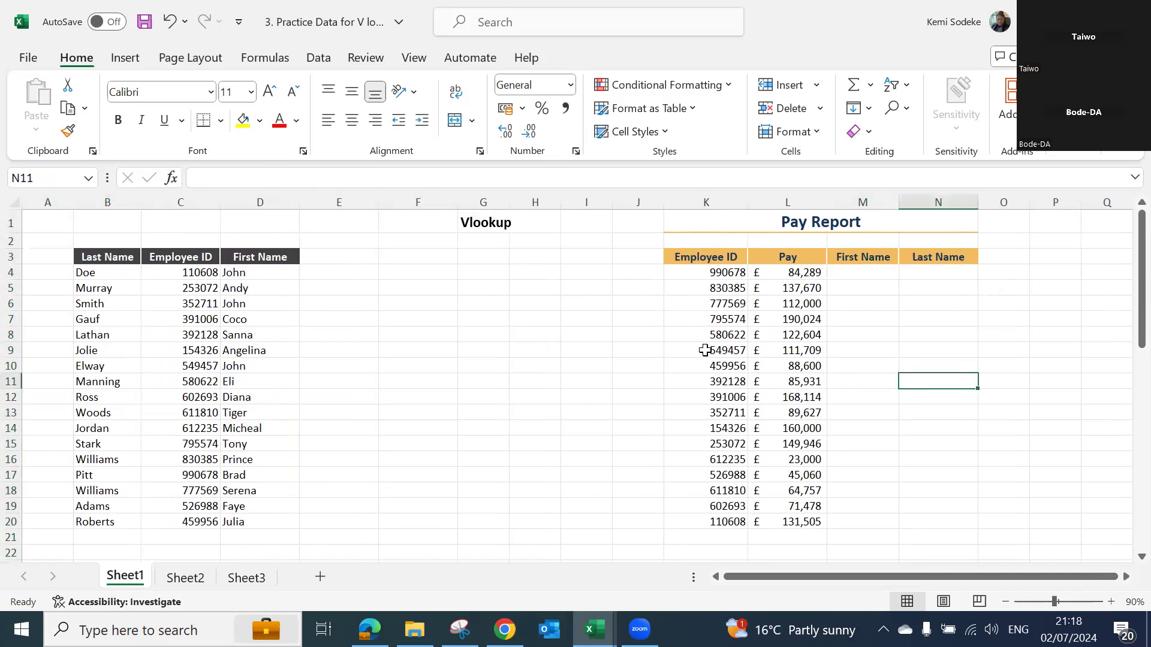
click(180, 274)
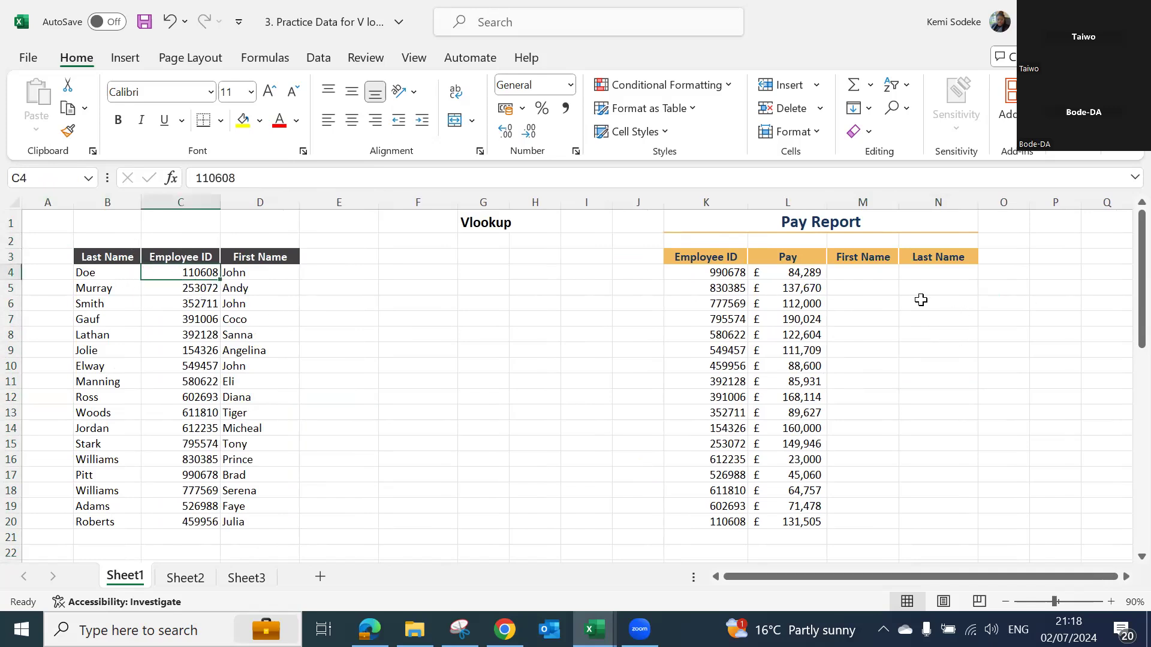
- Begin a VLOOKUP formula in N4 for the last name, with K4 as the lookup value and B3:D20 as the table array
click(939, 271)
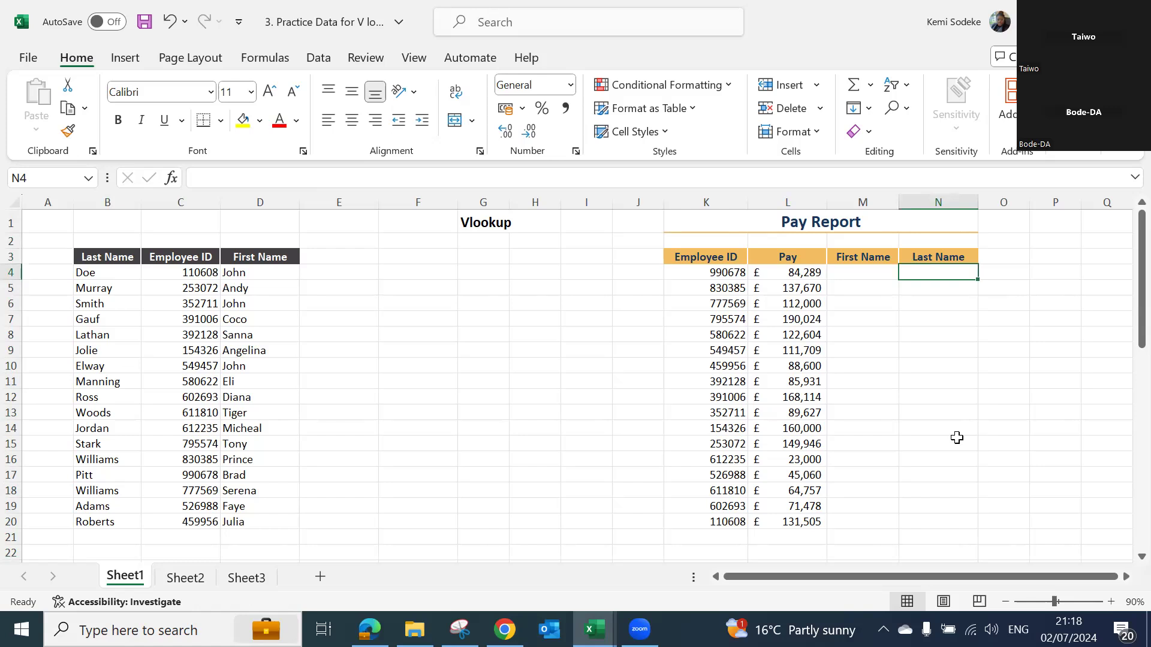
text(=vlookup)
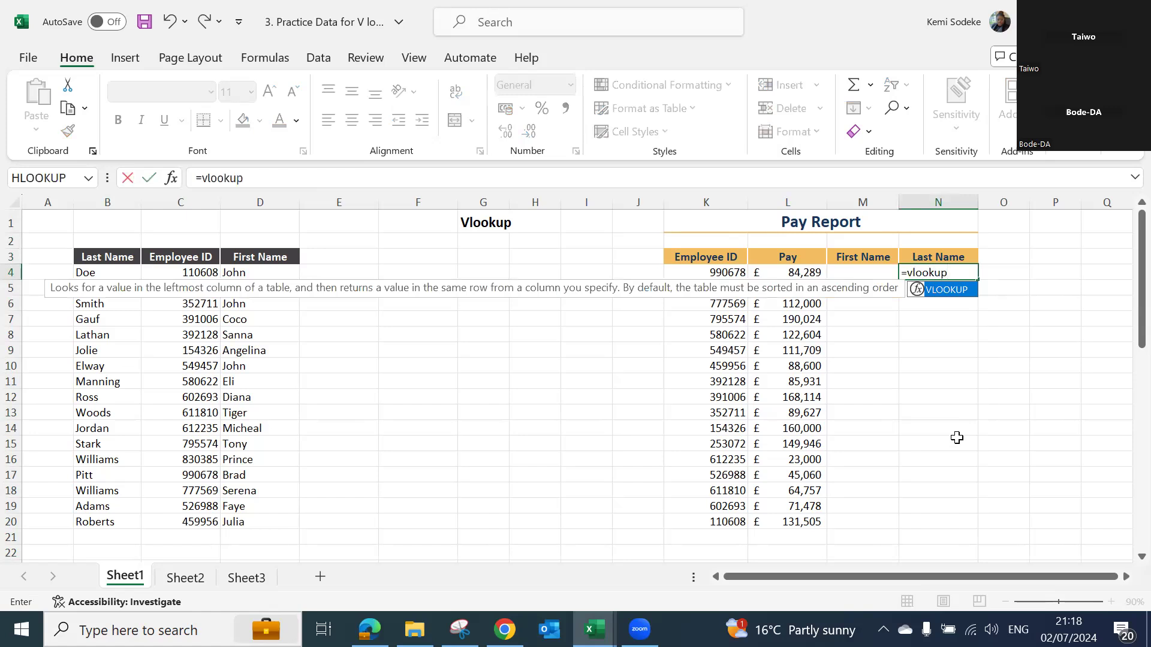
text(()
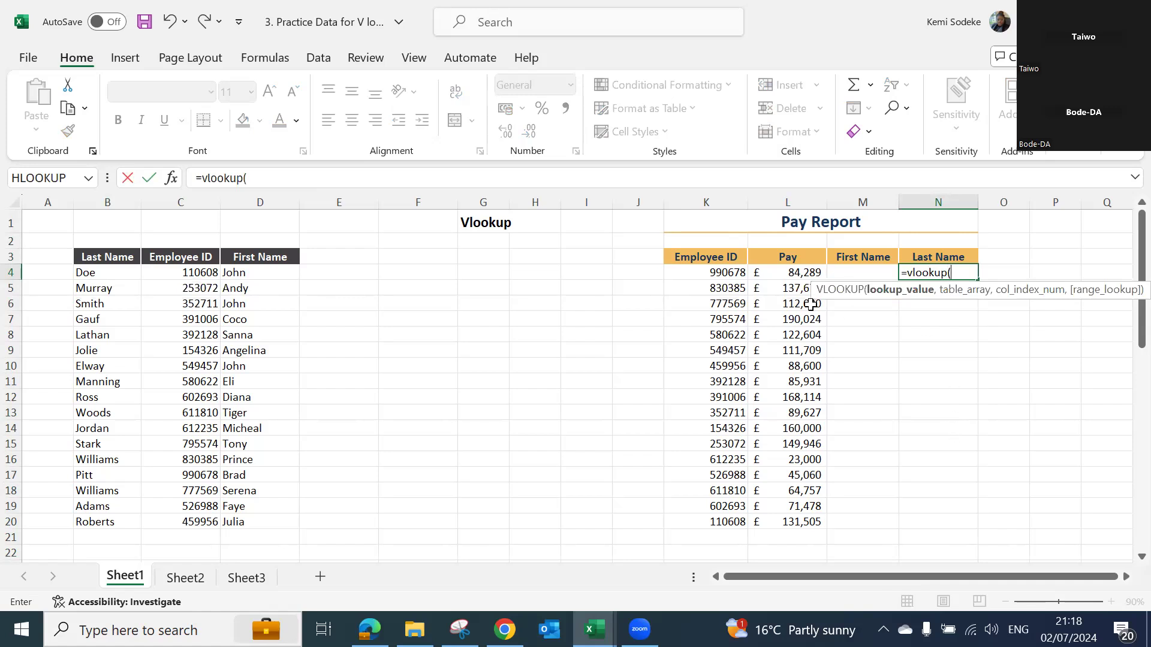
click(717, 273)
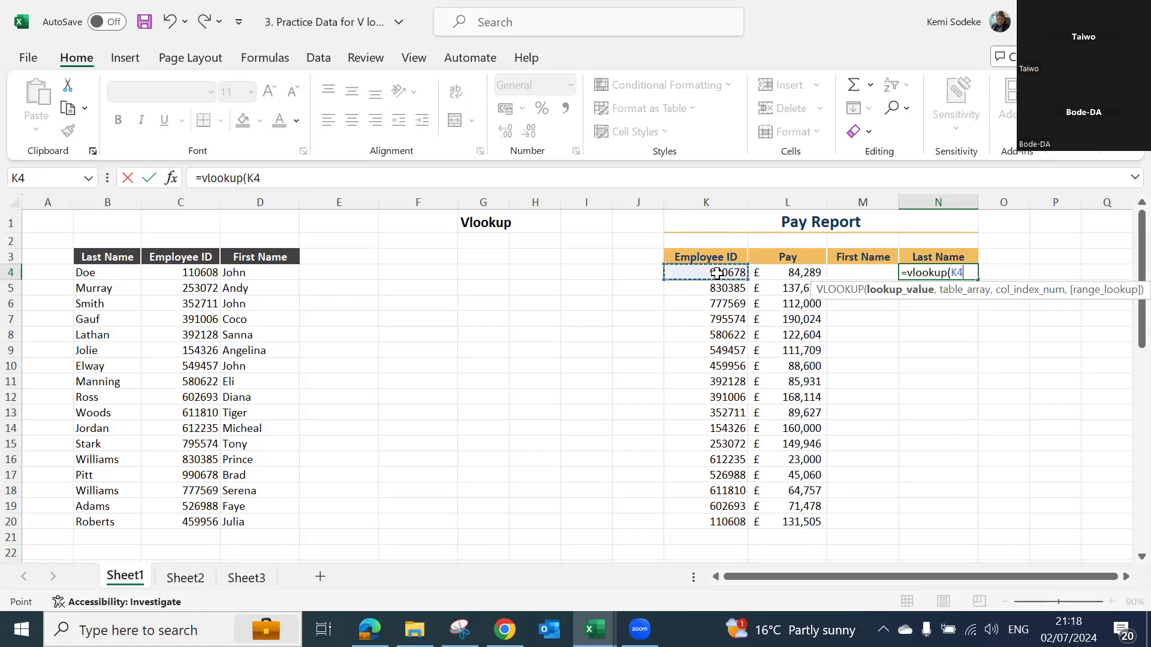
text(,)
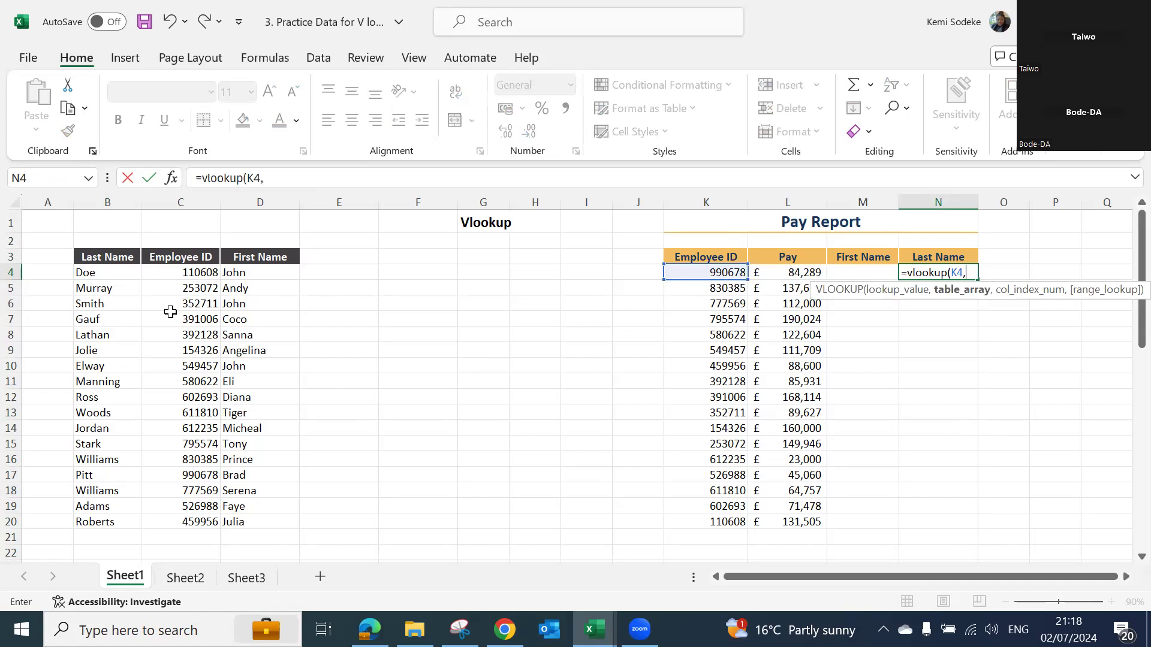
drag(95, 258, 257, 522)
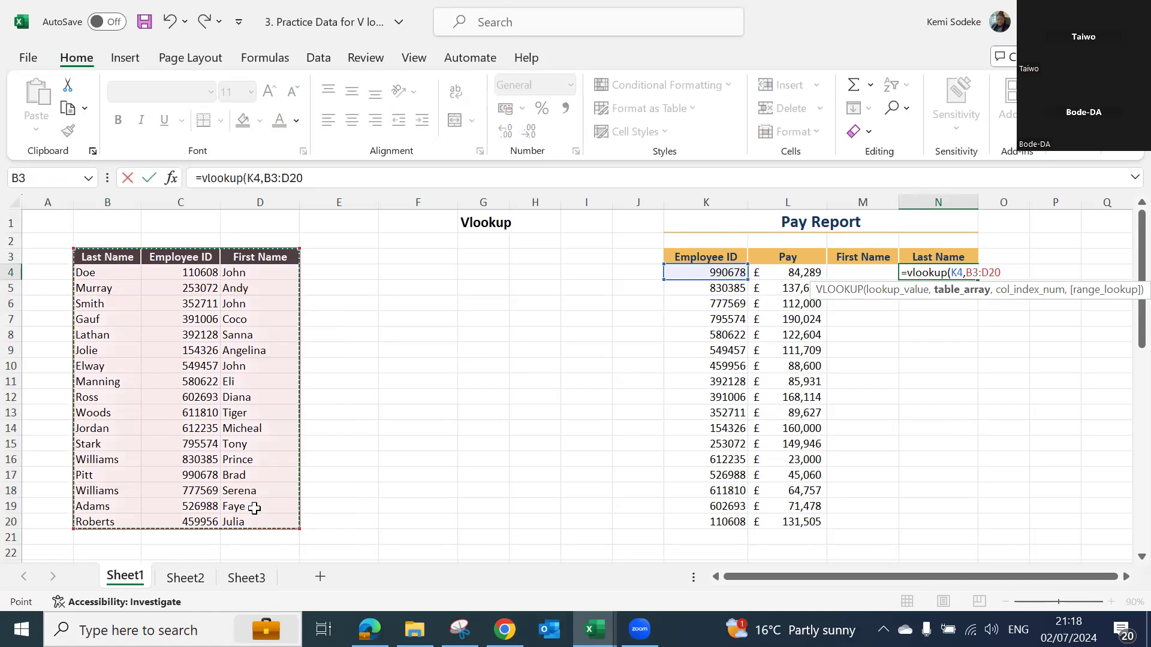
- Complete the N4 VLOOKUP with column index 1 and false for an exact match, and enter it
text(,)
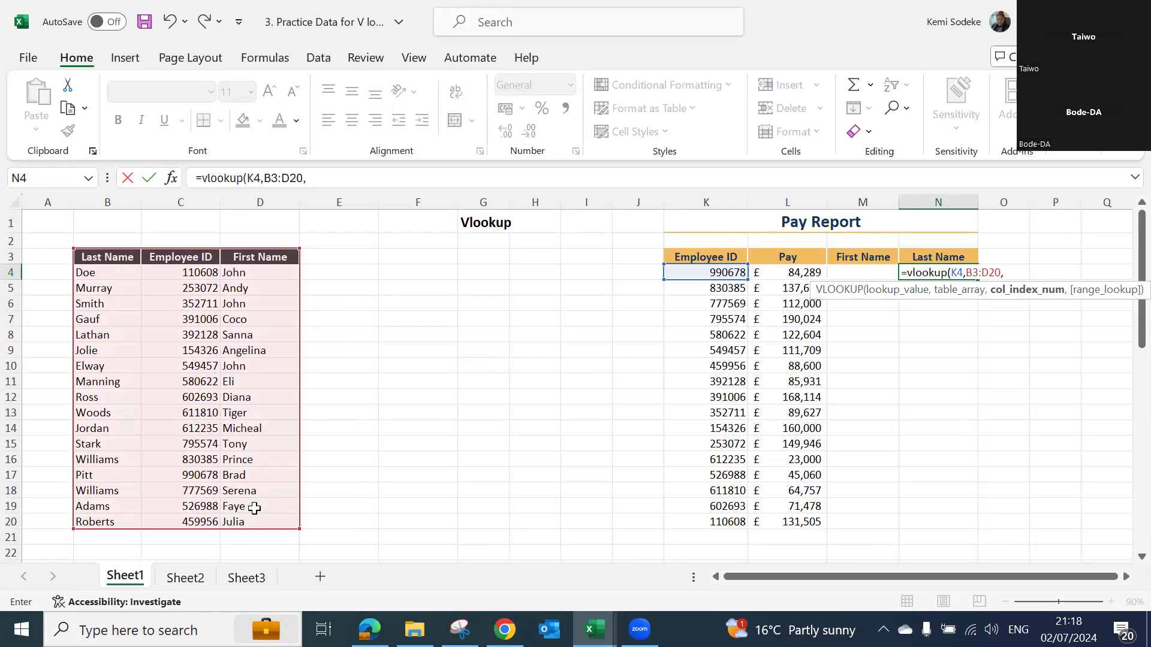
text(1,)
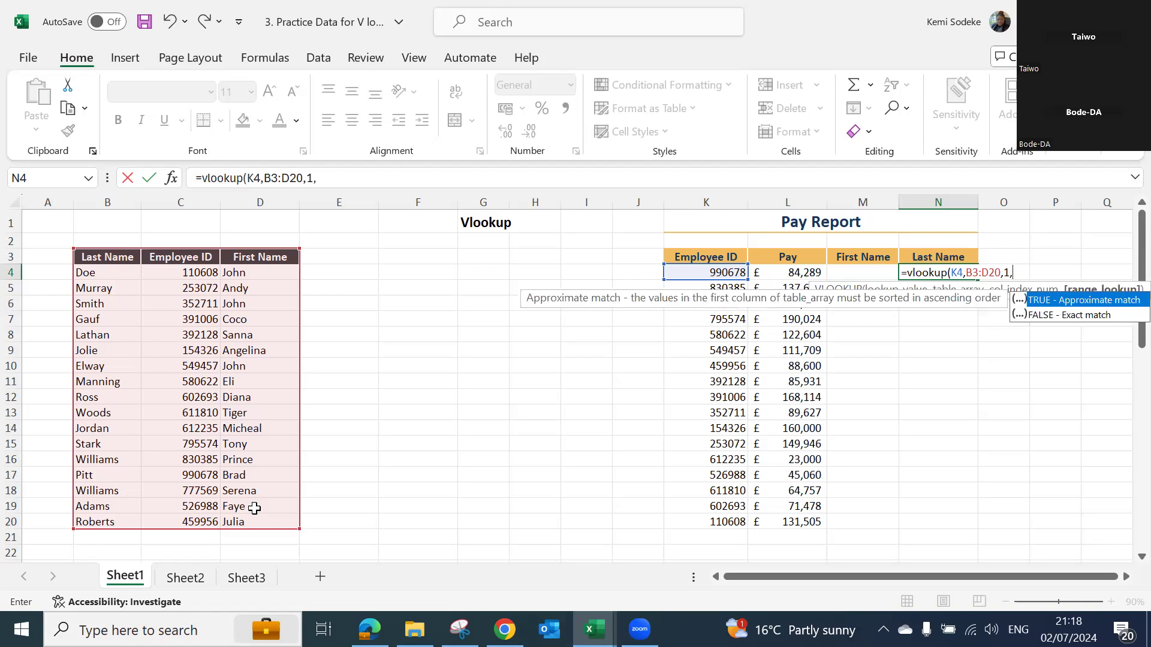
text(false))
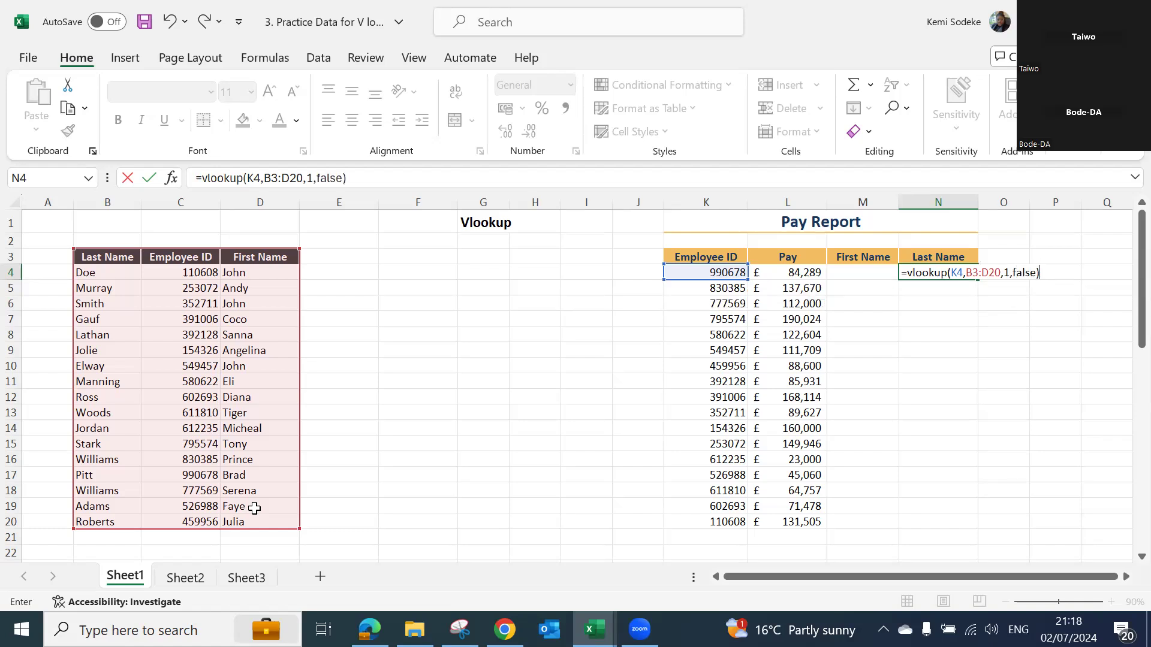
key(Return)
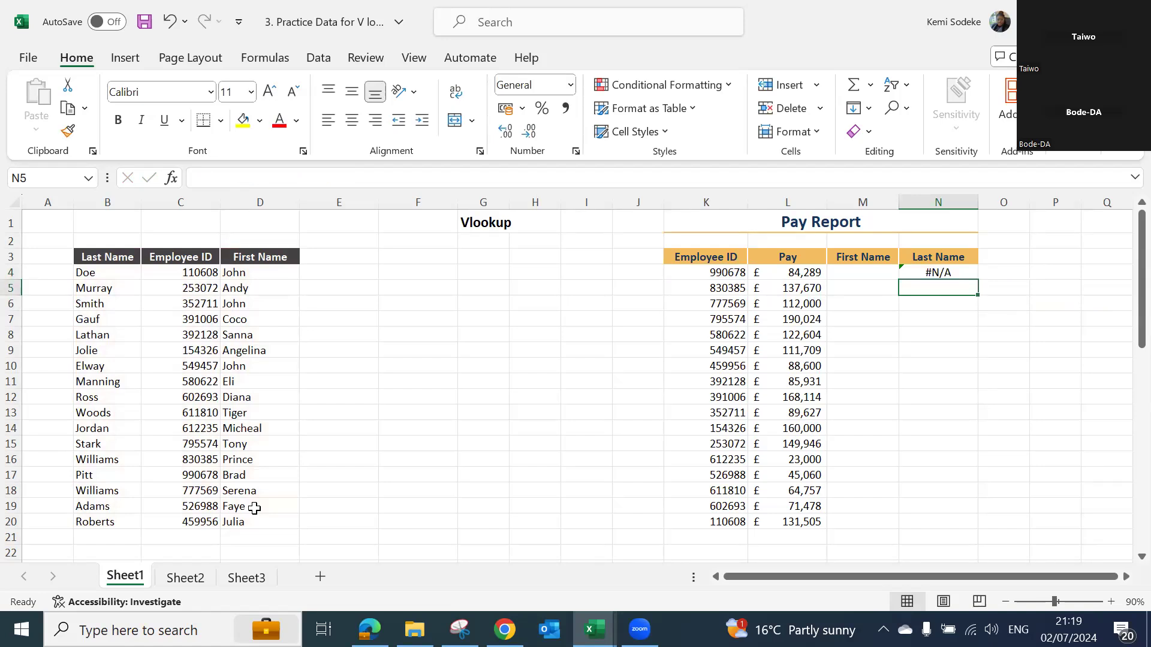
- Review the VLOOKUP in N4 and set its column index to 2
click(927, 273)
click(383, 175)
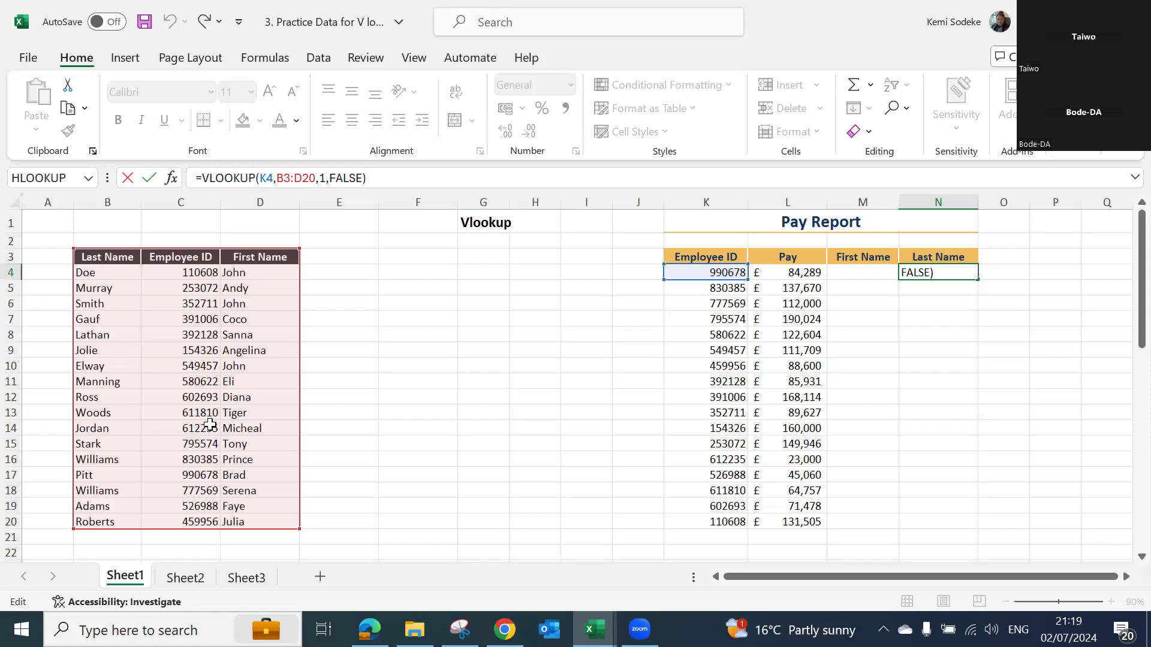
click(971, 333)
click(953, 274)
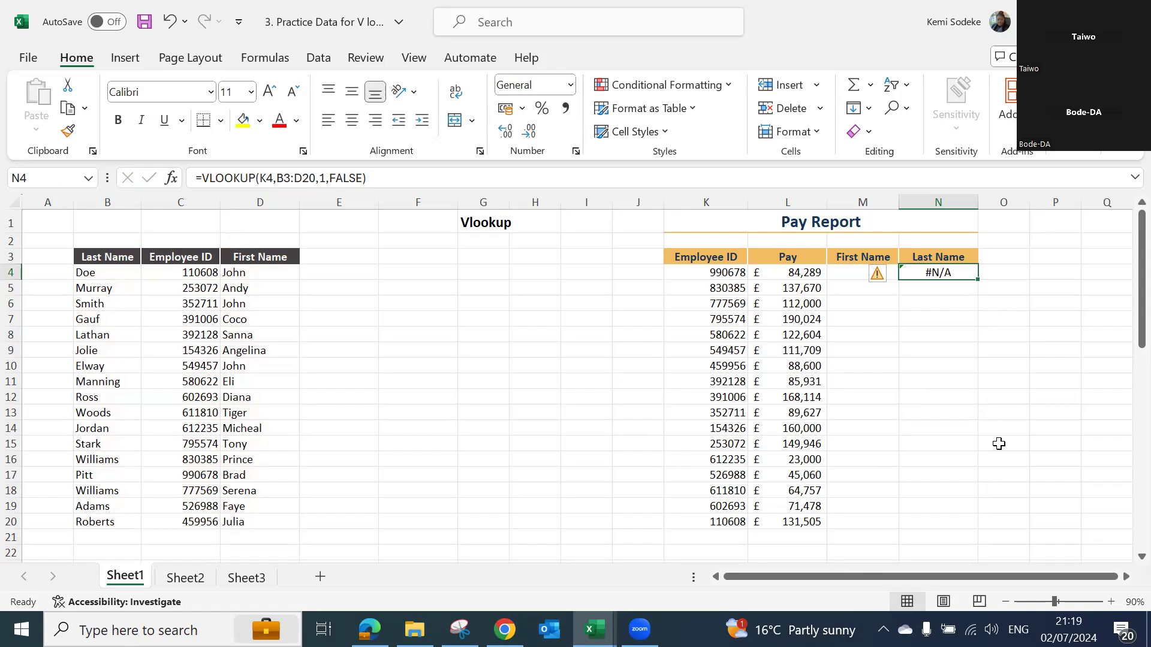
click(325, 178)
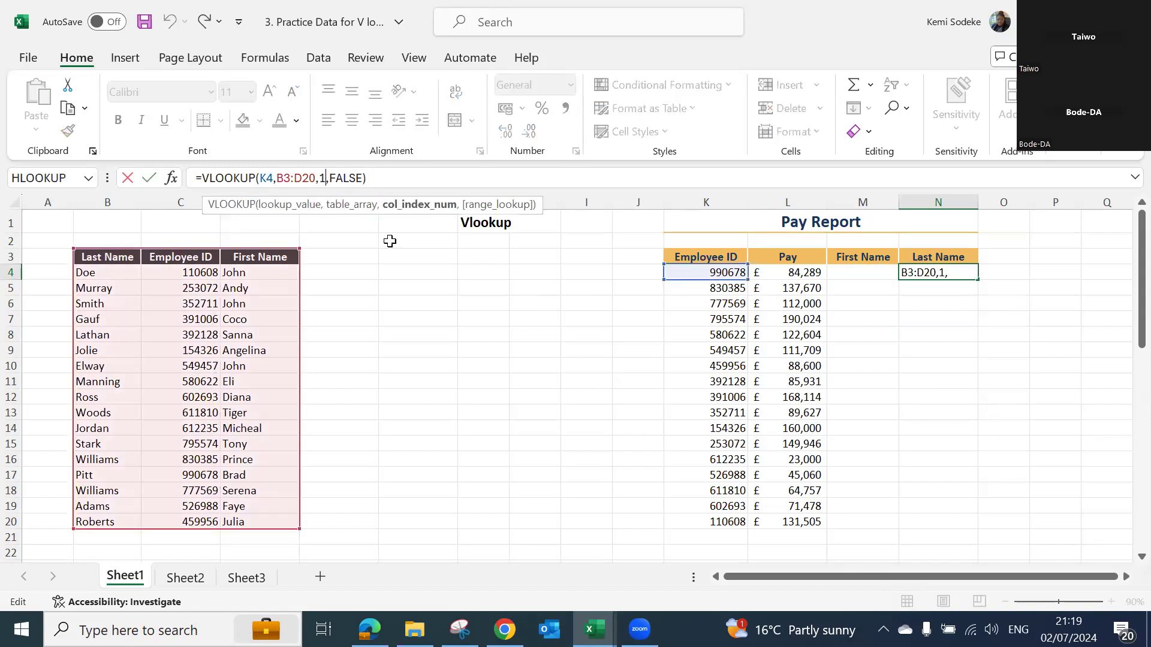
key(BackSpace)
text(2)
key(Return)
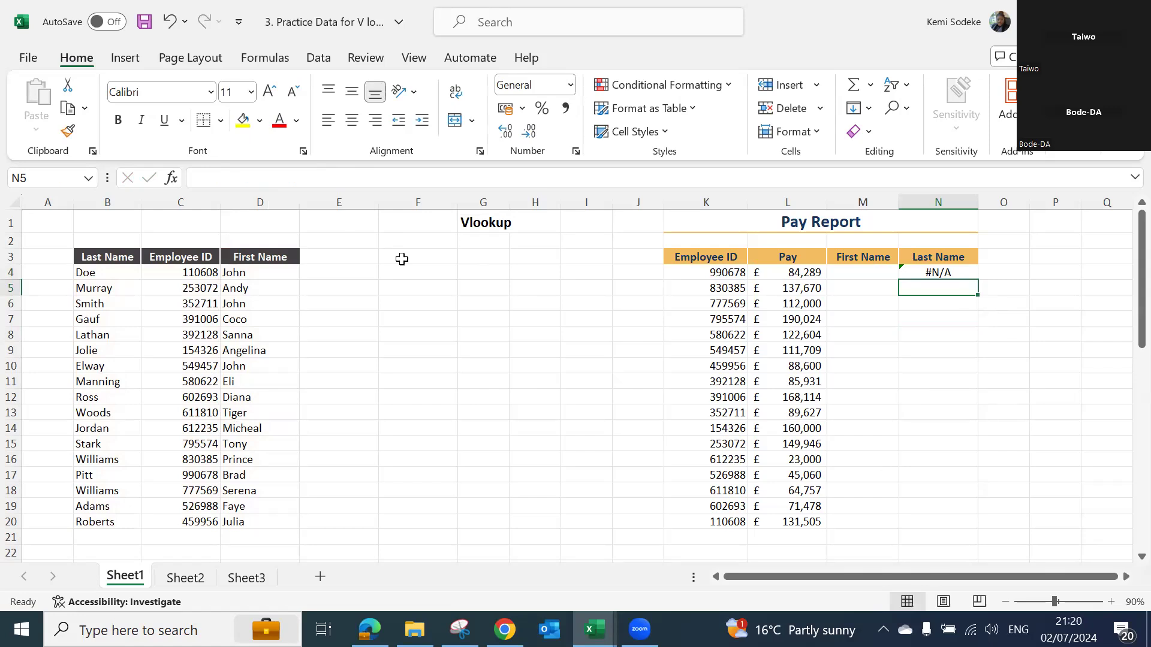
click(942, 272)
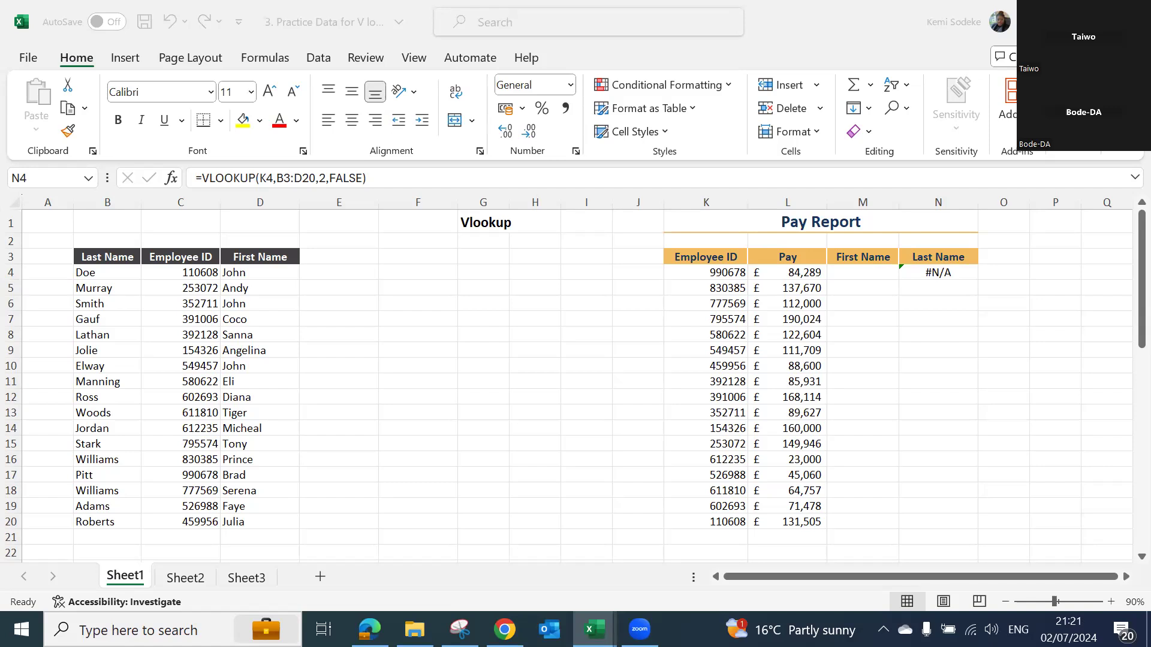
- Switch to the workbook "5. Practice Data for Index match" and look over the sales table on Sheet1
click(509, 326)
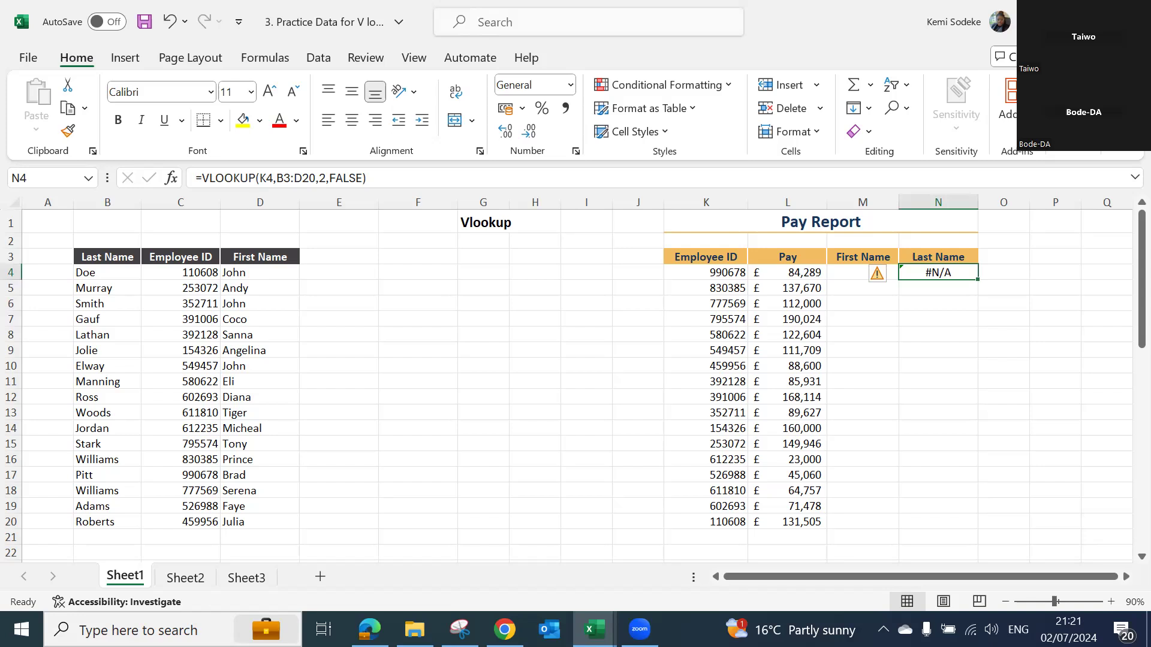
key(alt+Tab)
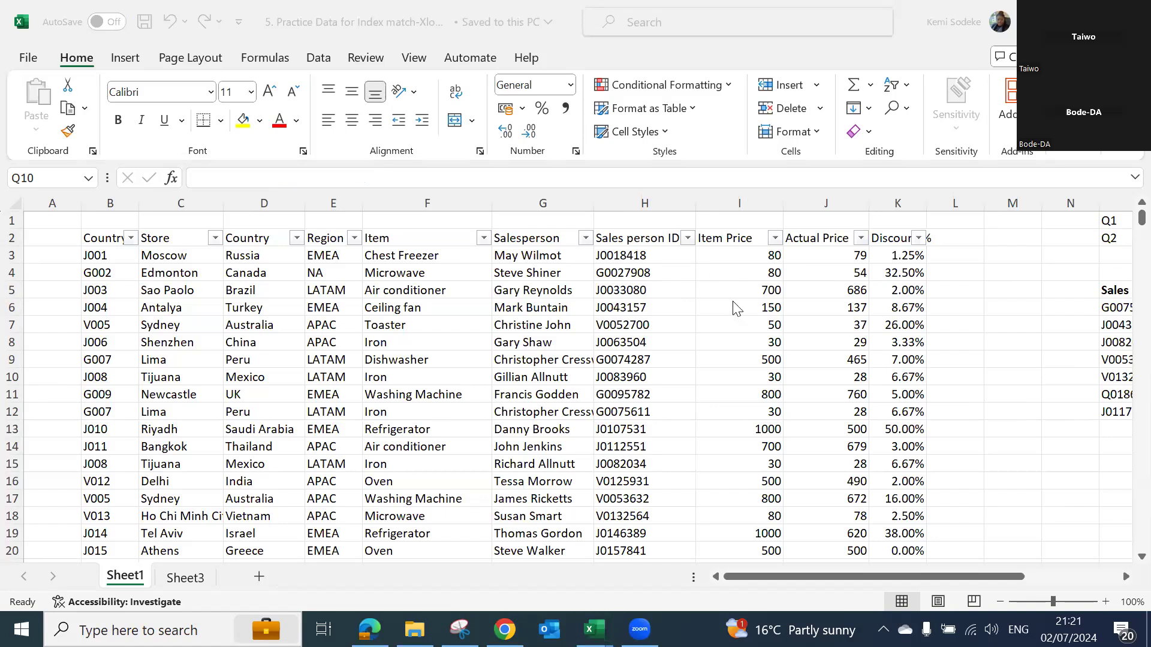
click(639, 422)
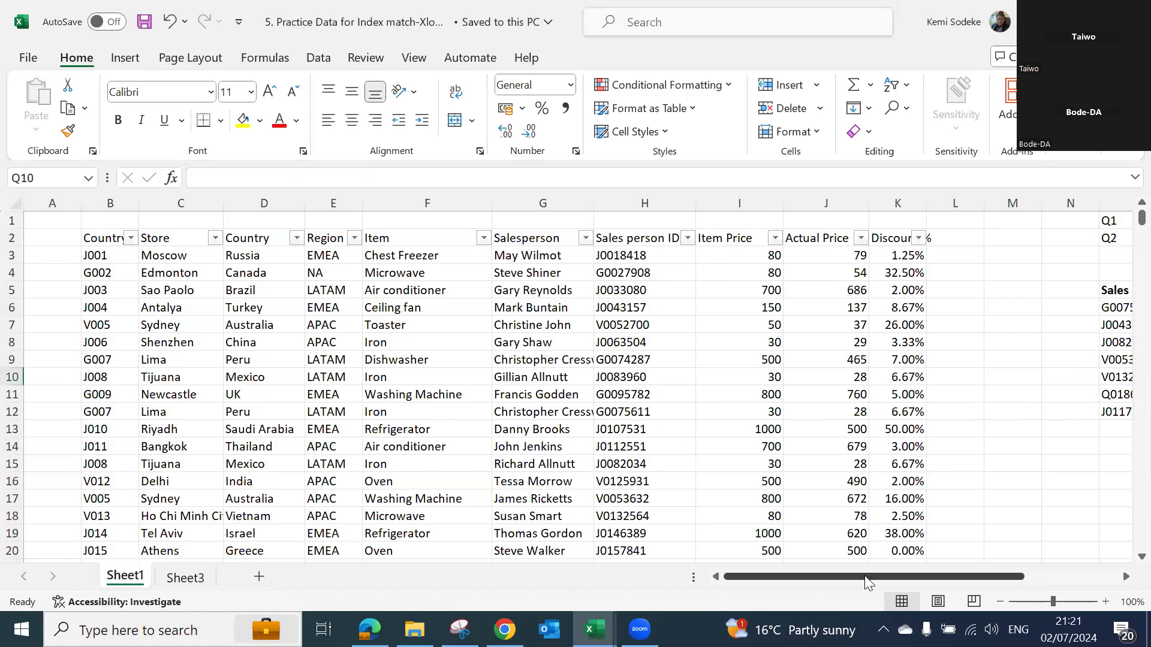
click(49, 220)
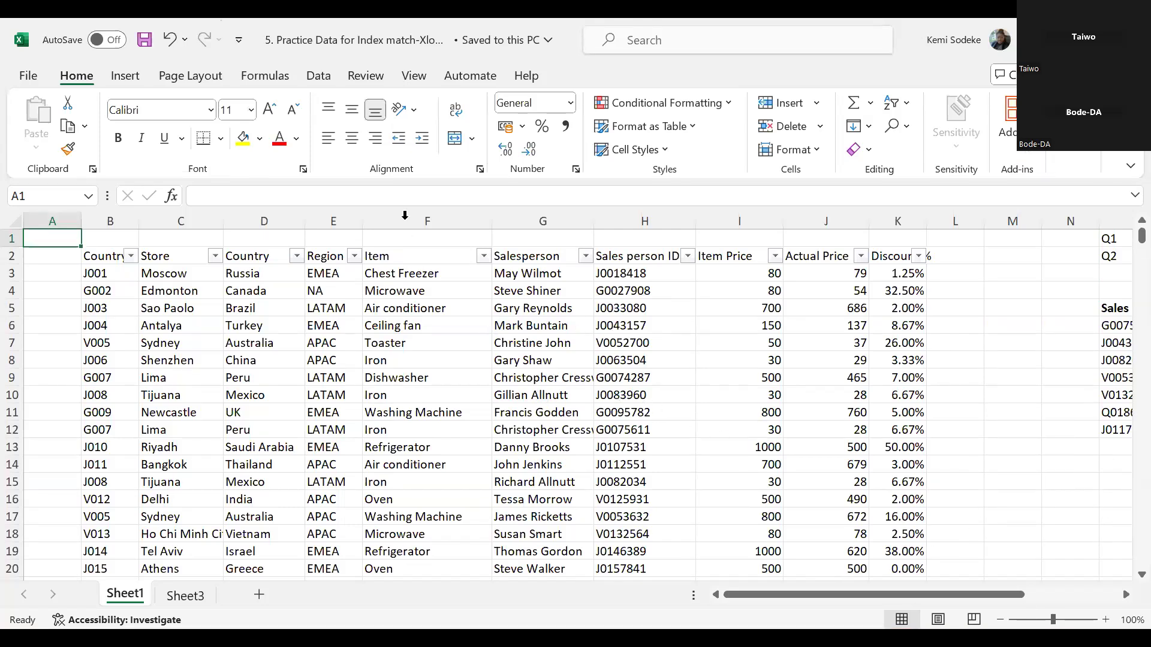
click(387, 241)
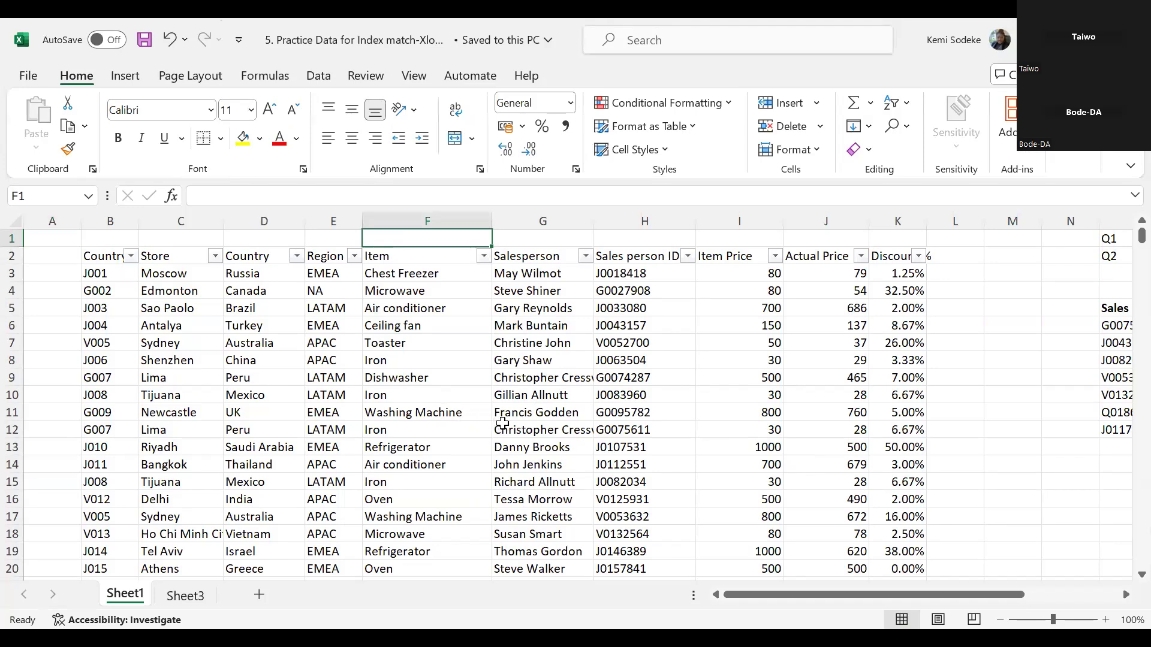
drag(898, 594, 791, 591)
click(429, 364)
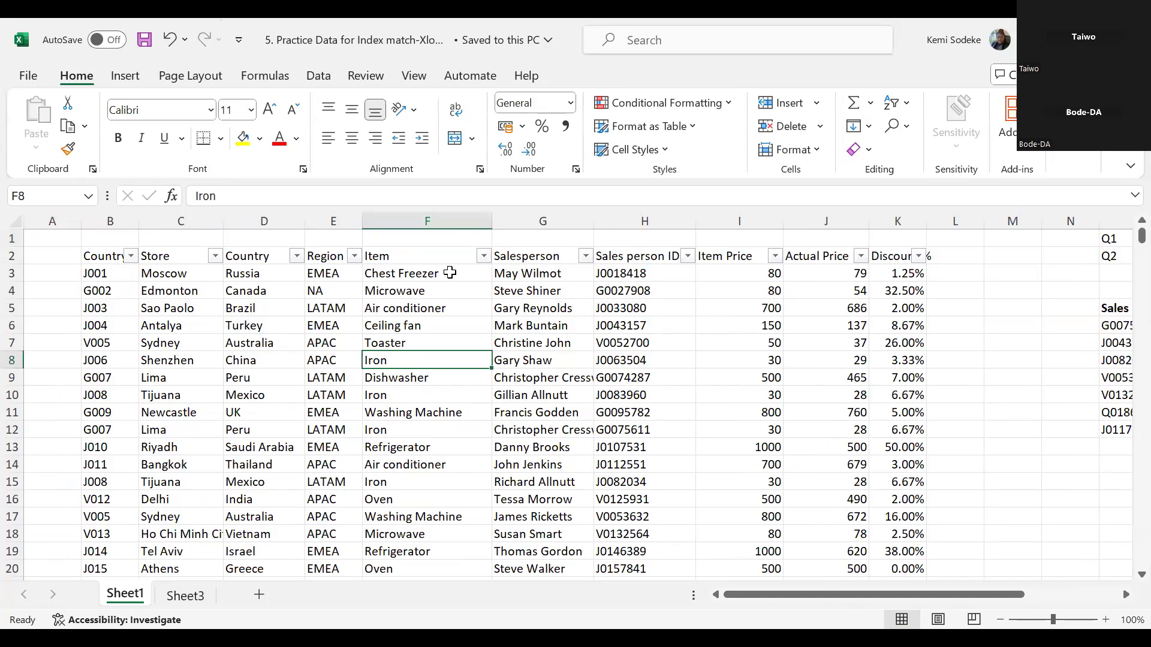
- Examine the Salesperson, Sales person ID and Country columns in the sales table against the headings of the lookup table in O5:Q12
click(549, 273)
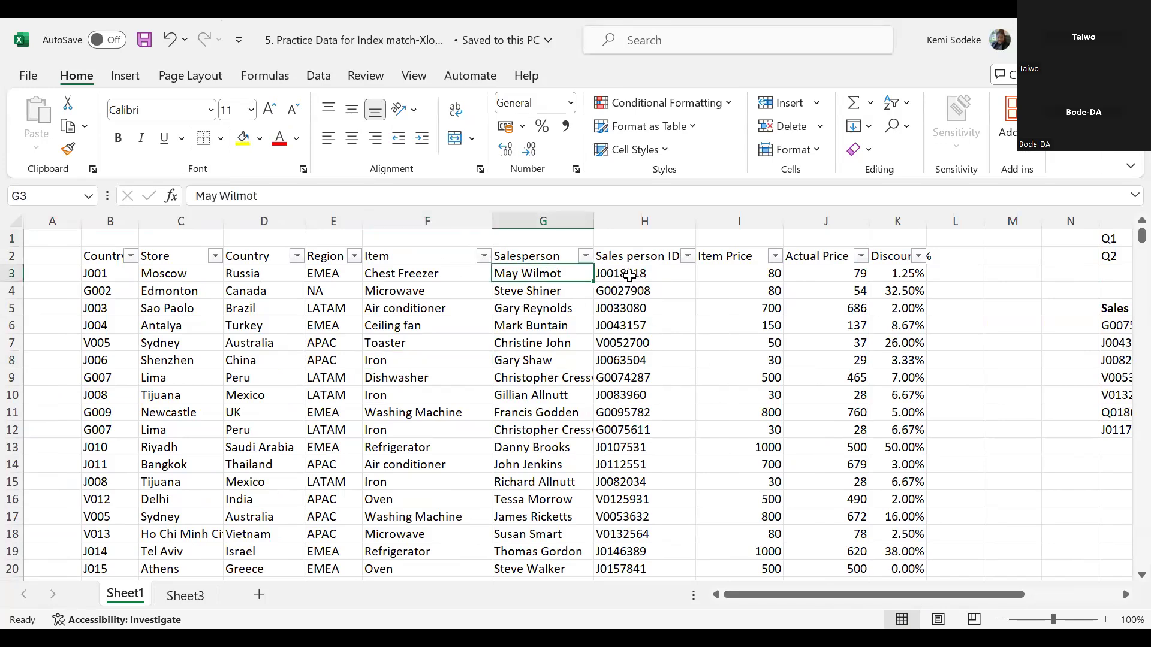
click(628, 274)
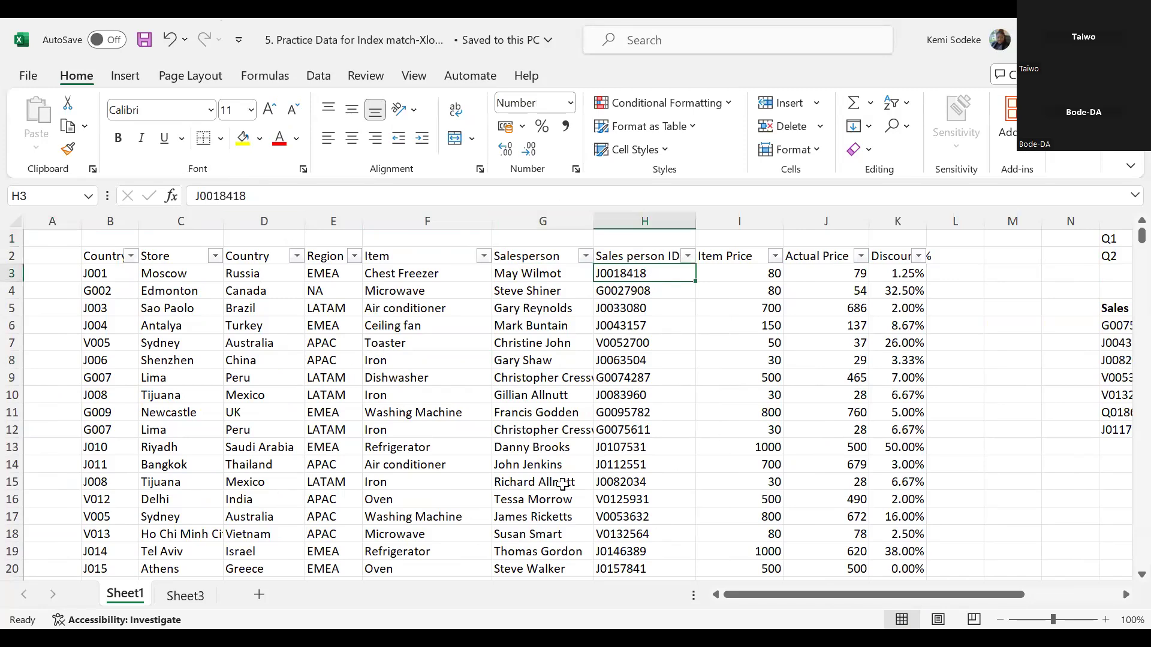
drag(851, 594, 946, 595)
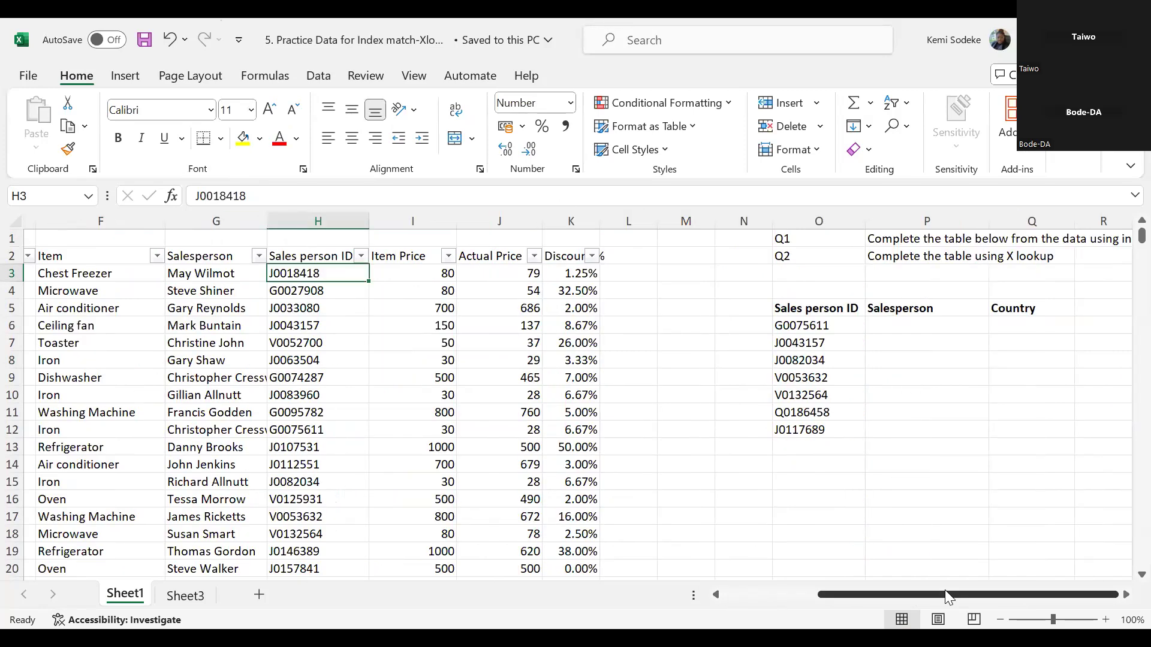
click(1126, 594)
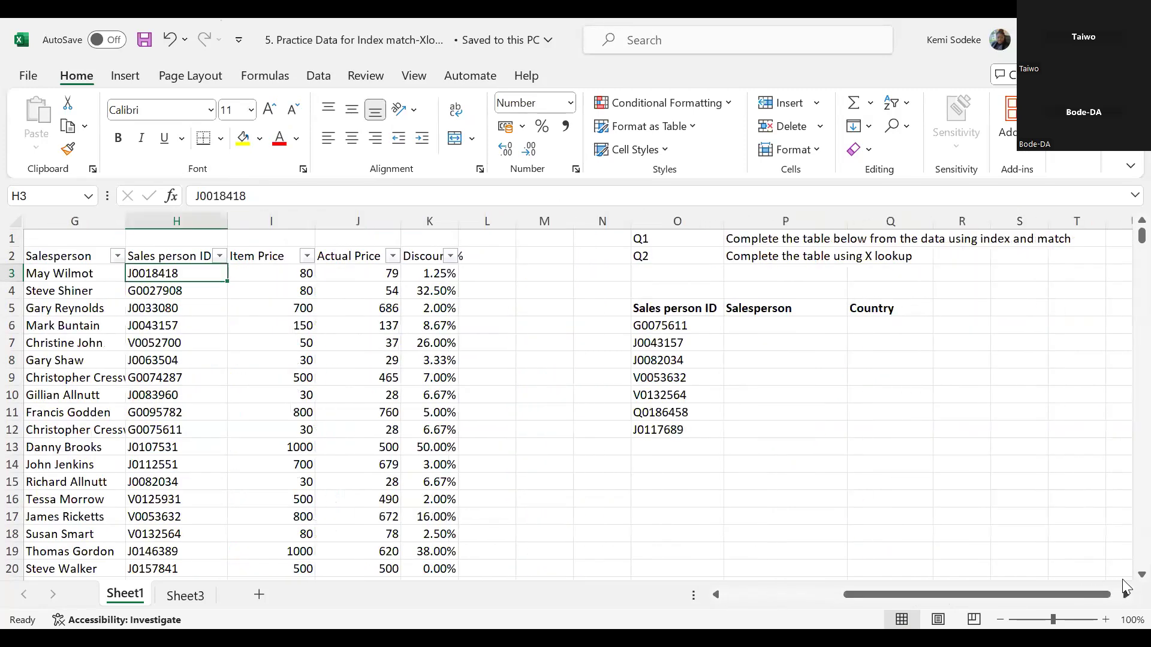
click(783, 325)
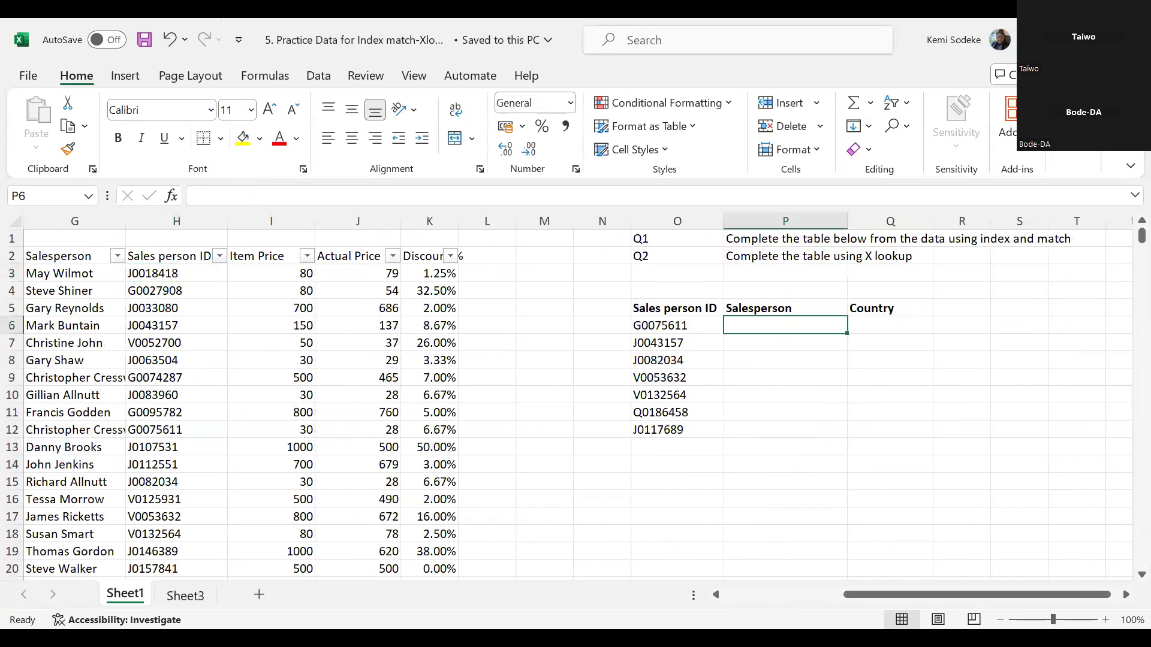
drag(874, 594, 819, 593)
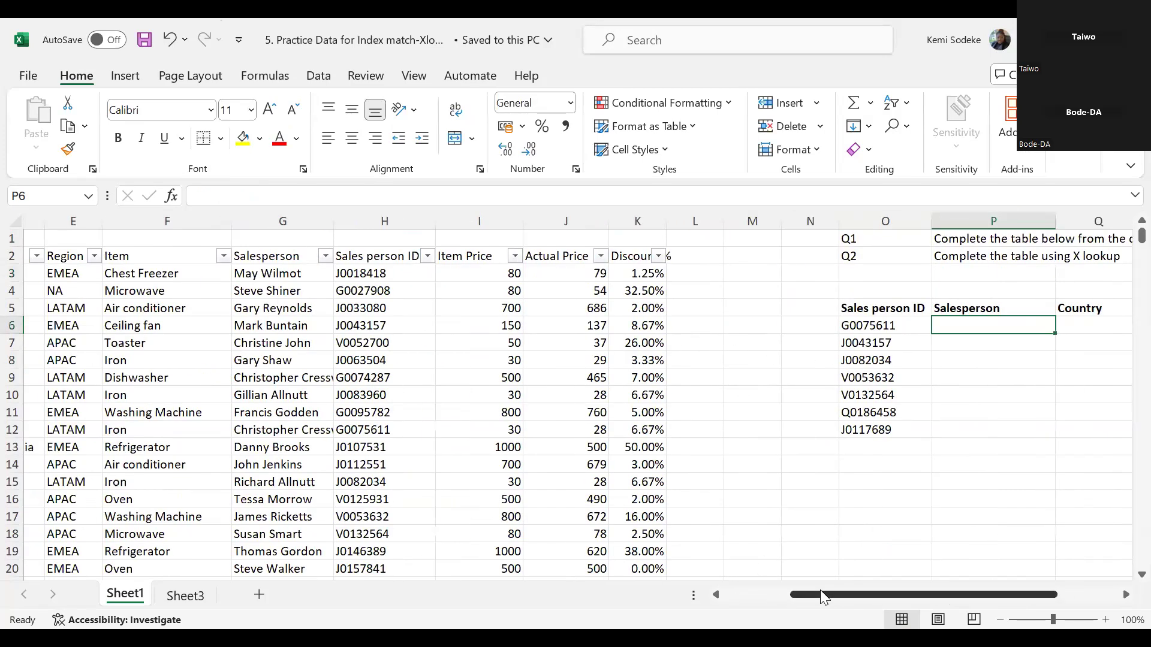
click(919, 326)
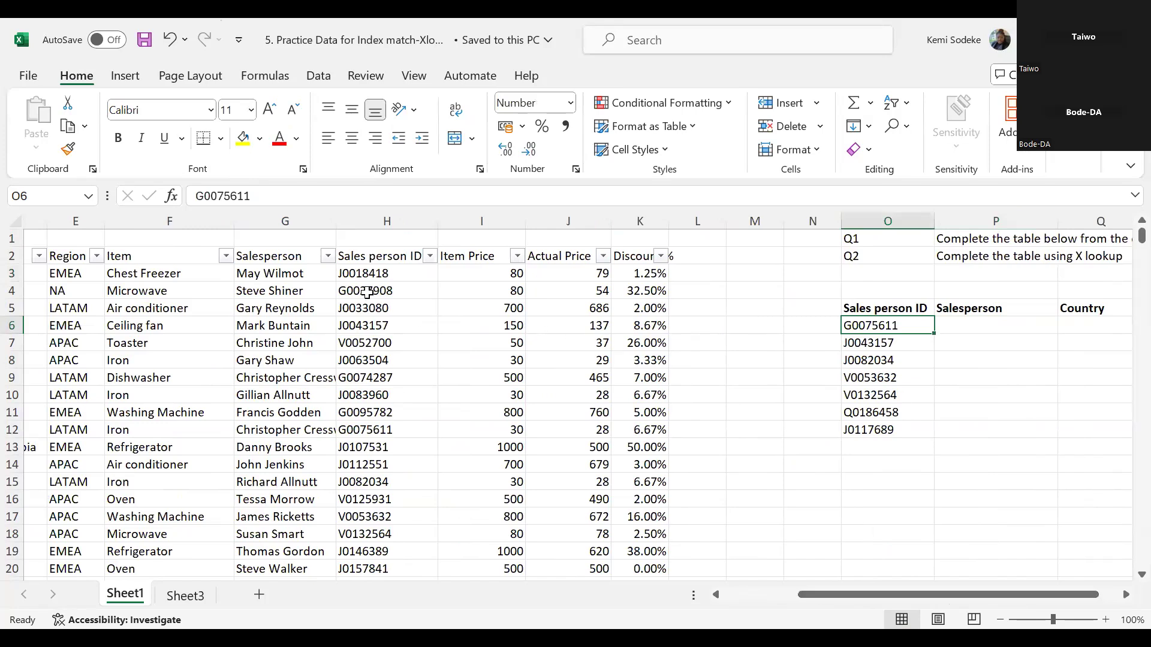
click(379, 222)
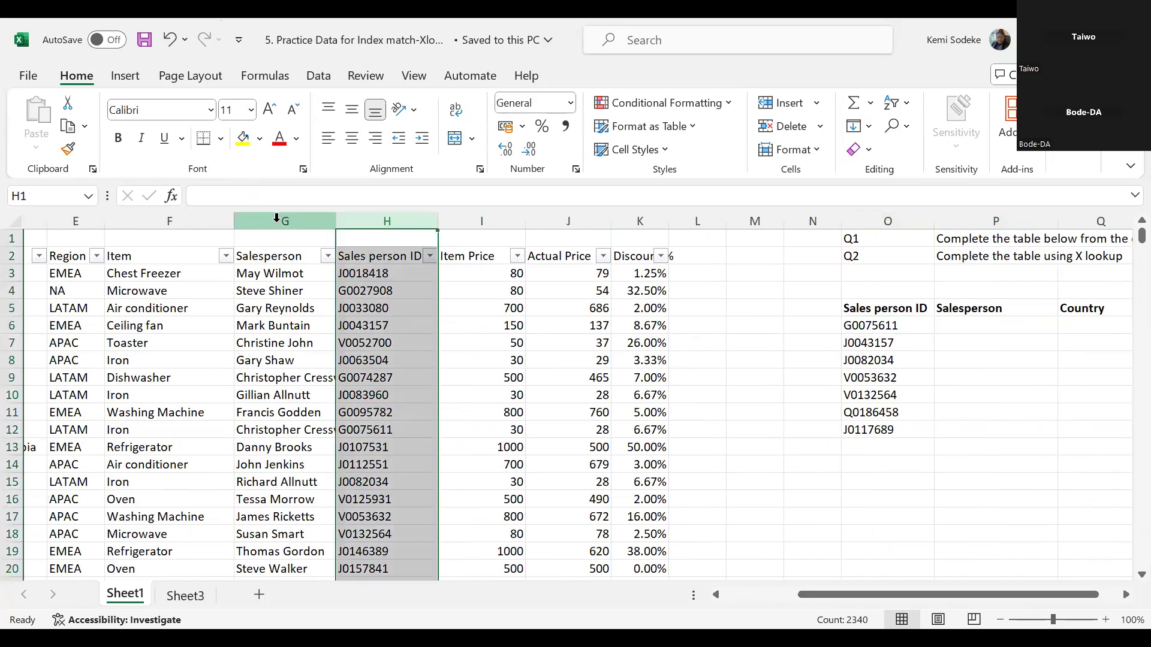
click(280, 216)
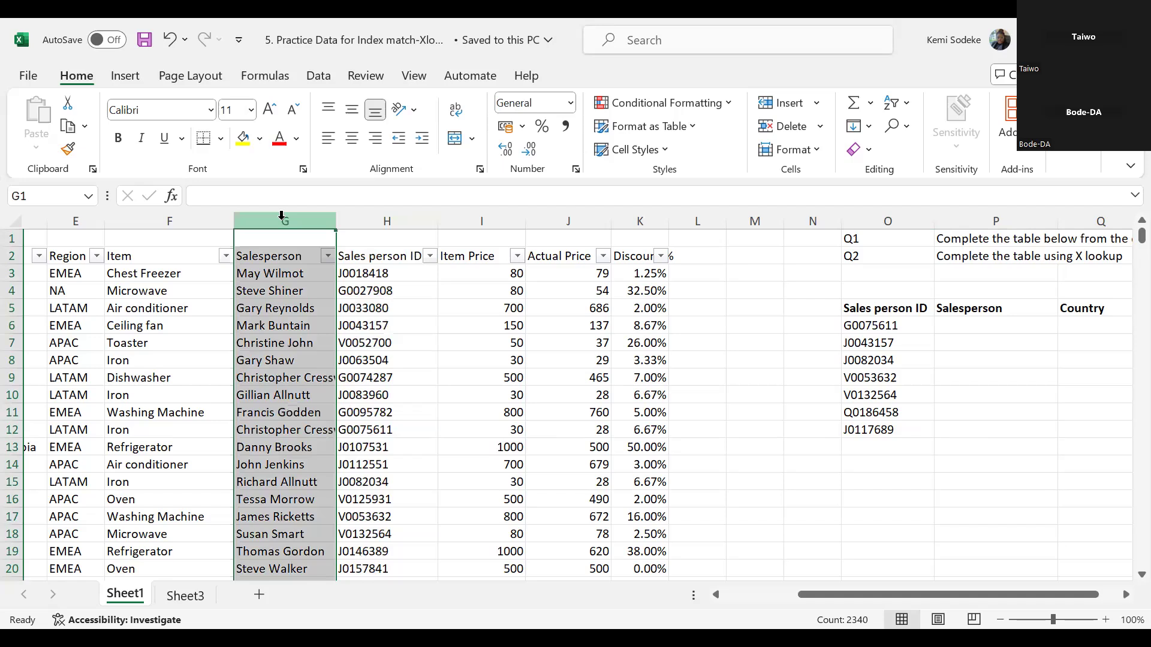
click(1088, 310)
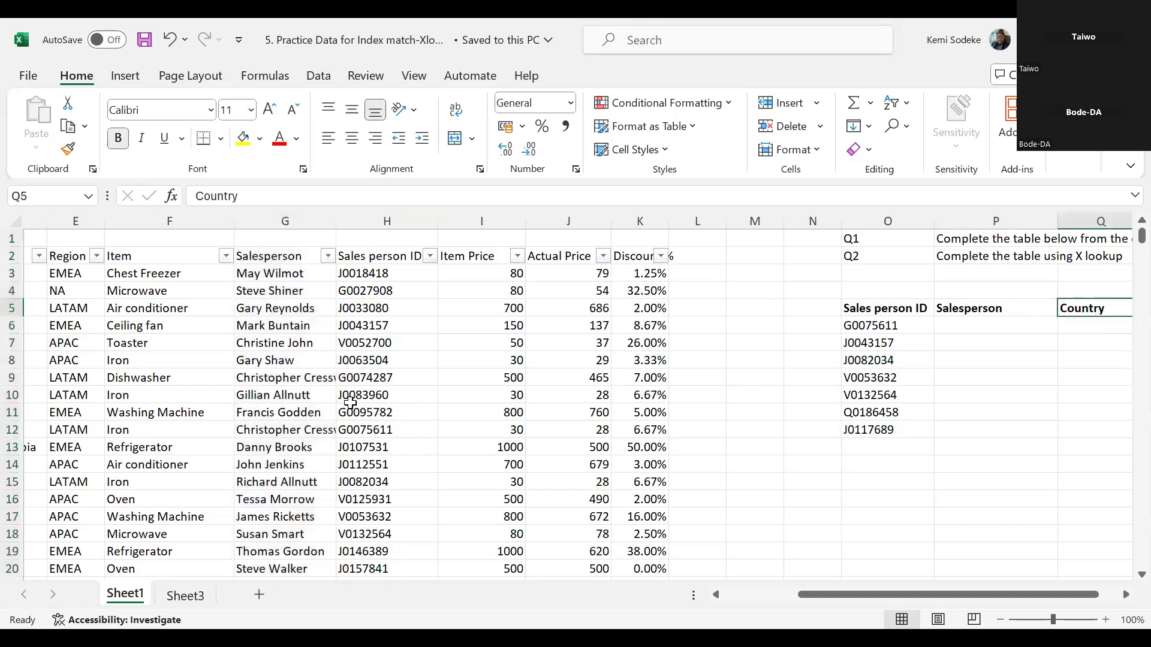
click(747, 594)
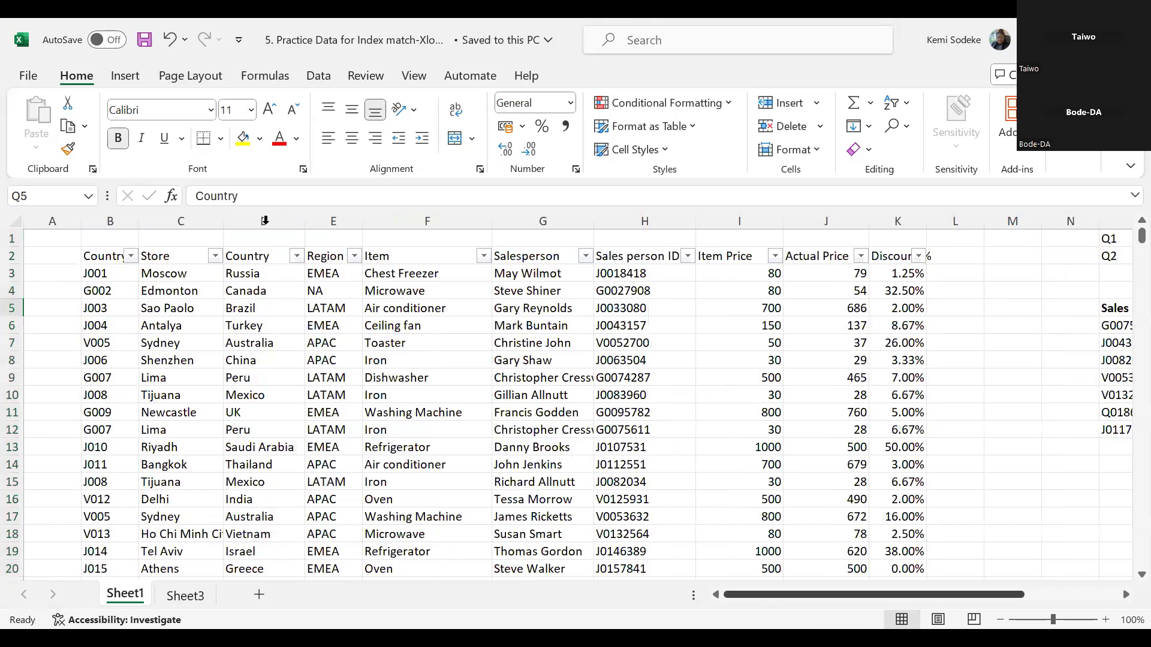
click(264, 220)
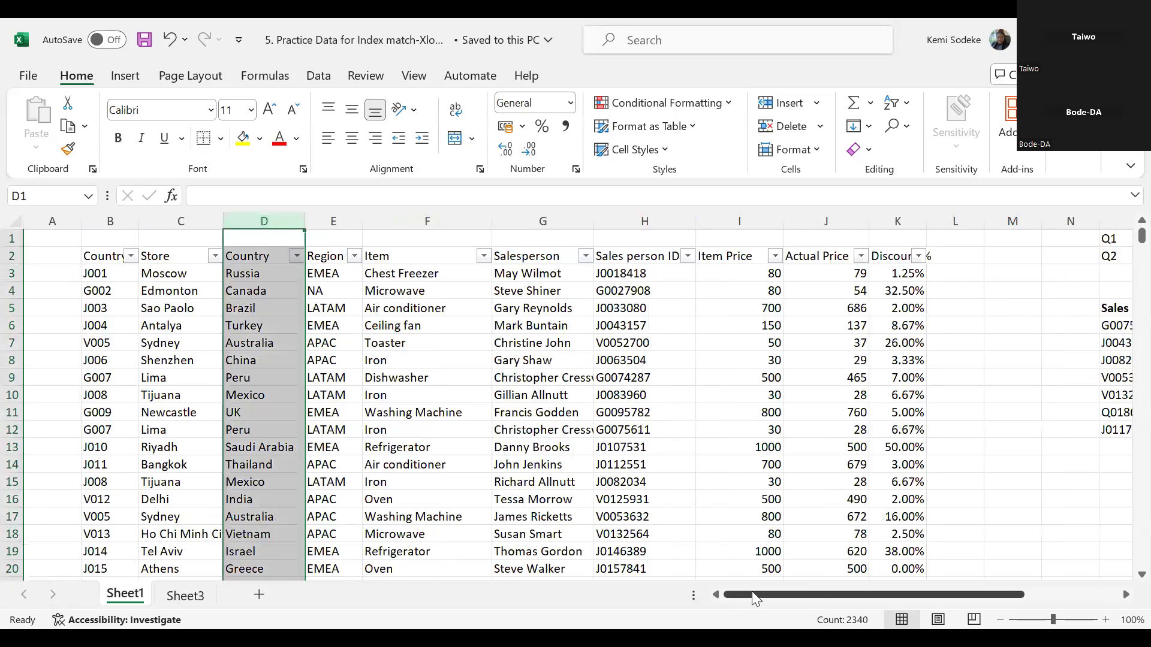
- Read the Q1 and Q2 instructions above the lookup table and select the first empty Salesperson cell, P6
mouse_move(751, 591)
mouse_down()
mouse_move(830, 598)
mouse_move(750, 588)
mouse_up()
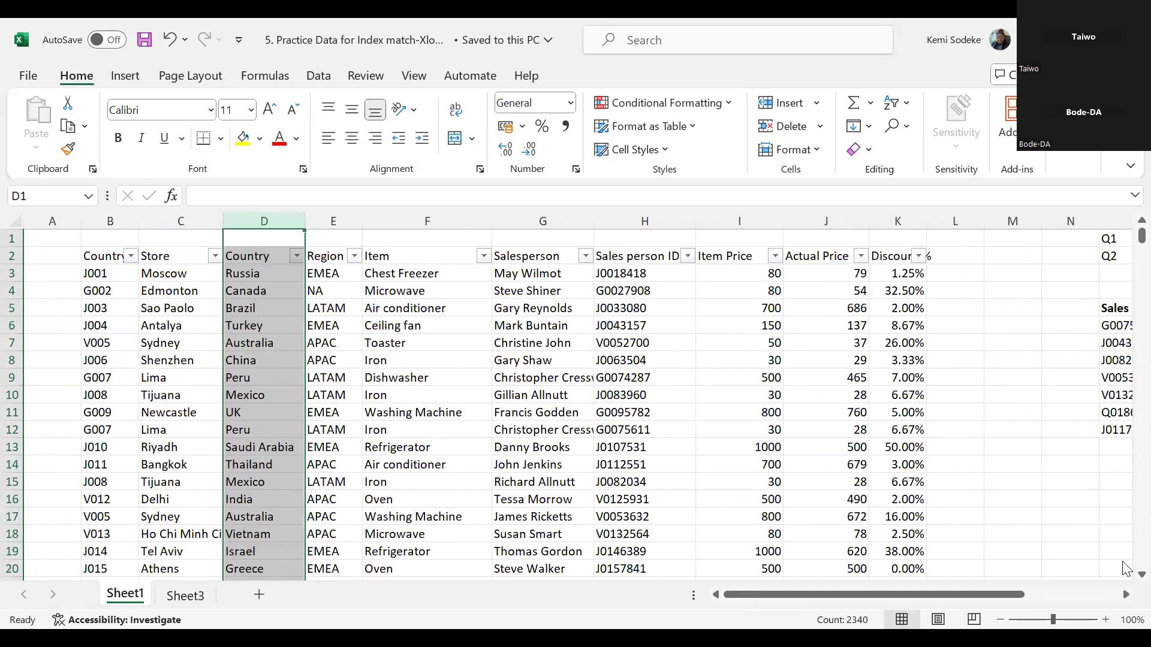
scroll(1038, 592, right, 4)
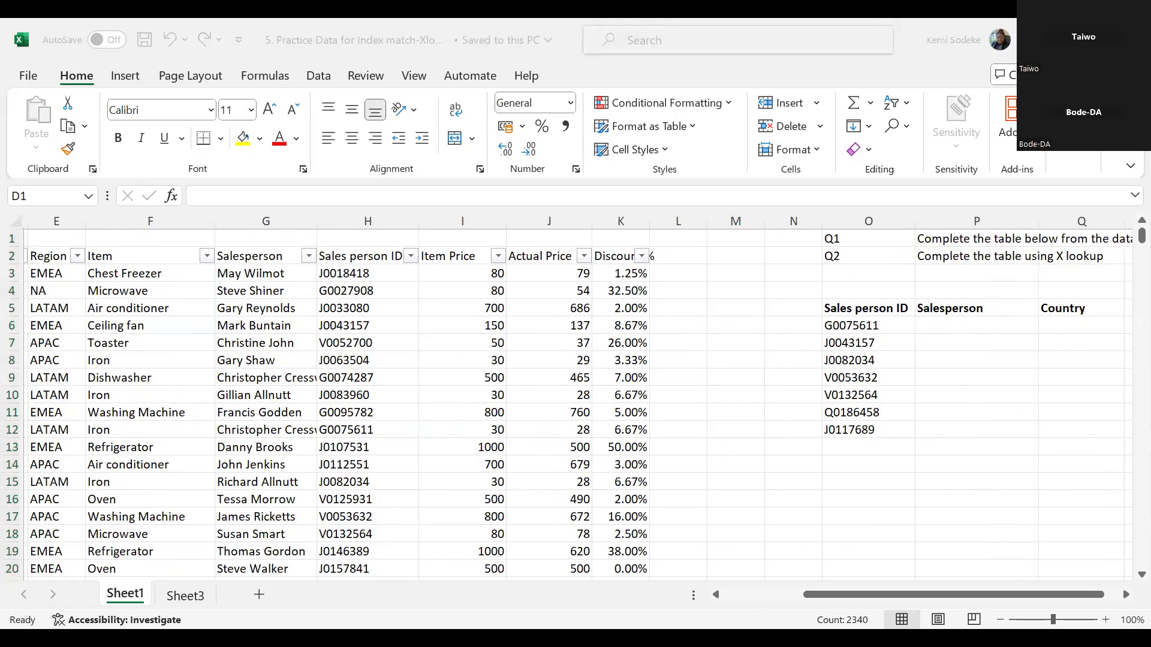
click(1042, 596)
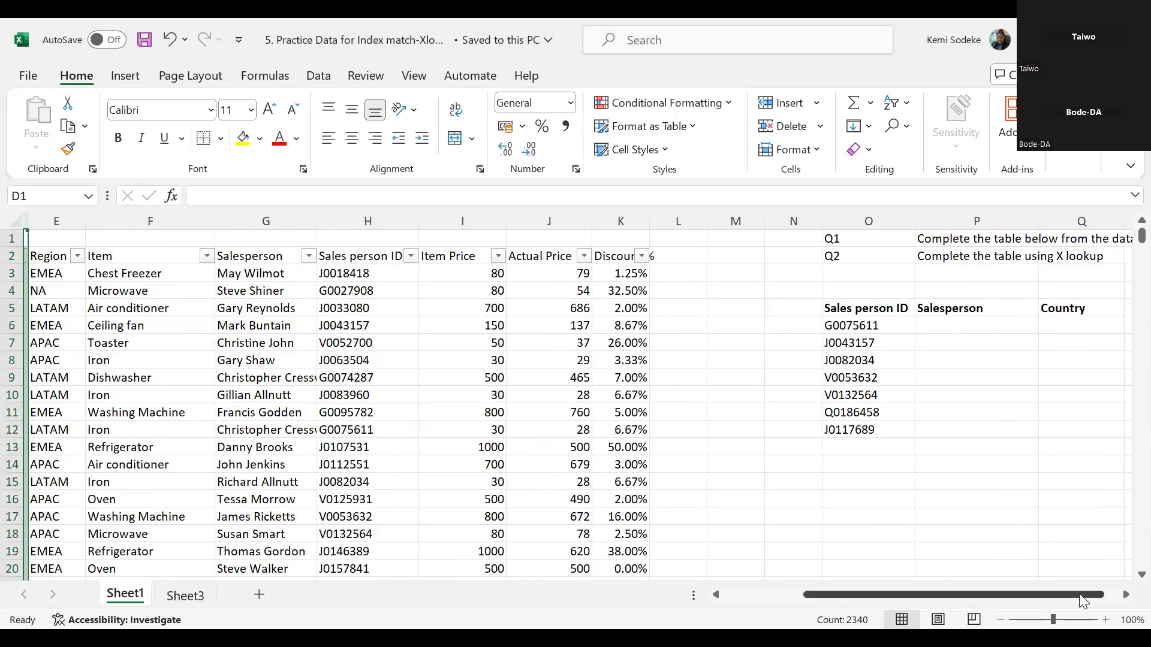
click(1126, 595)
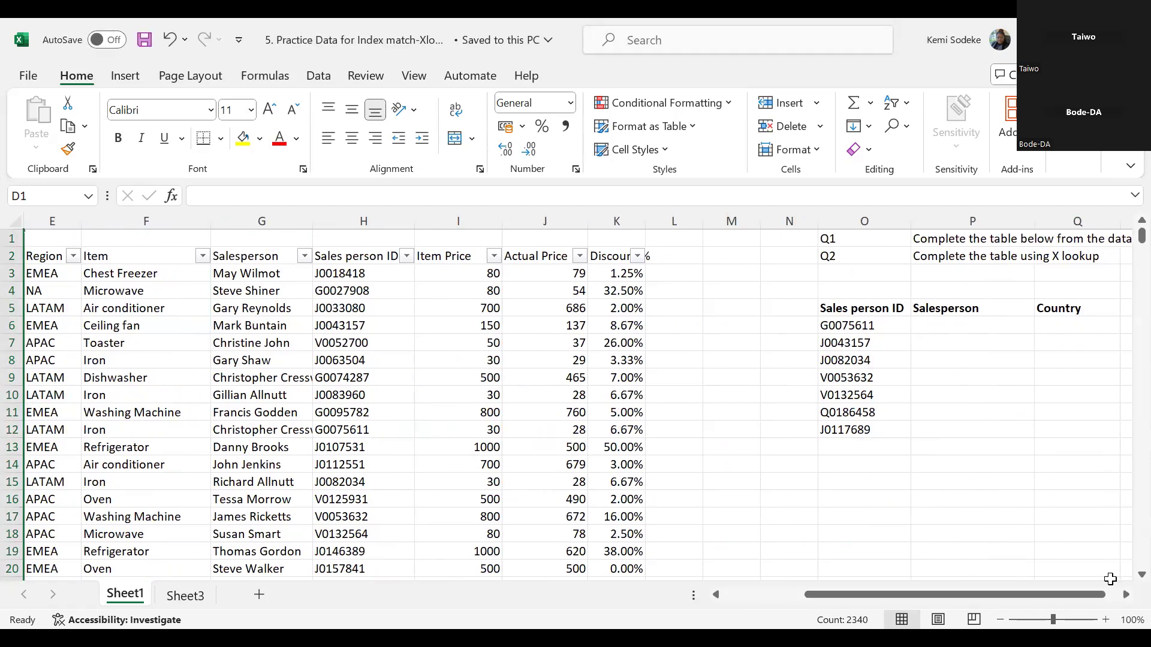
click(1126, 595)
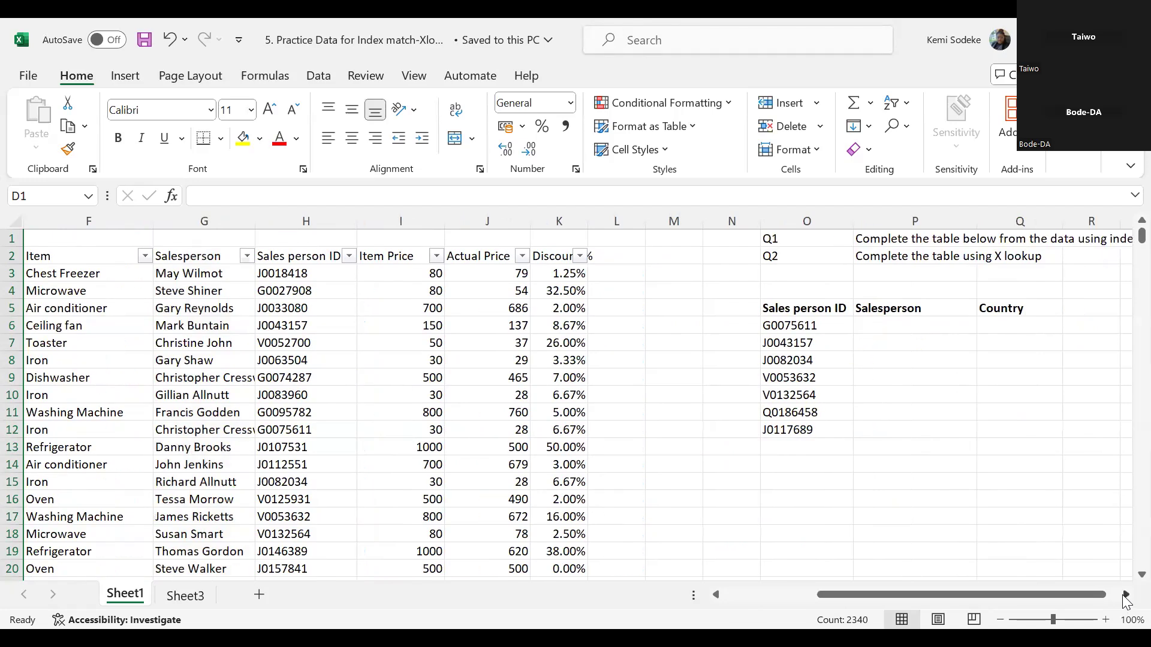
click(1126, 595)
click(1125, 595)
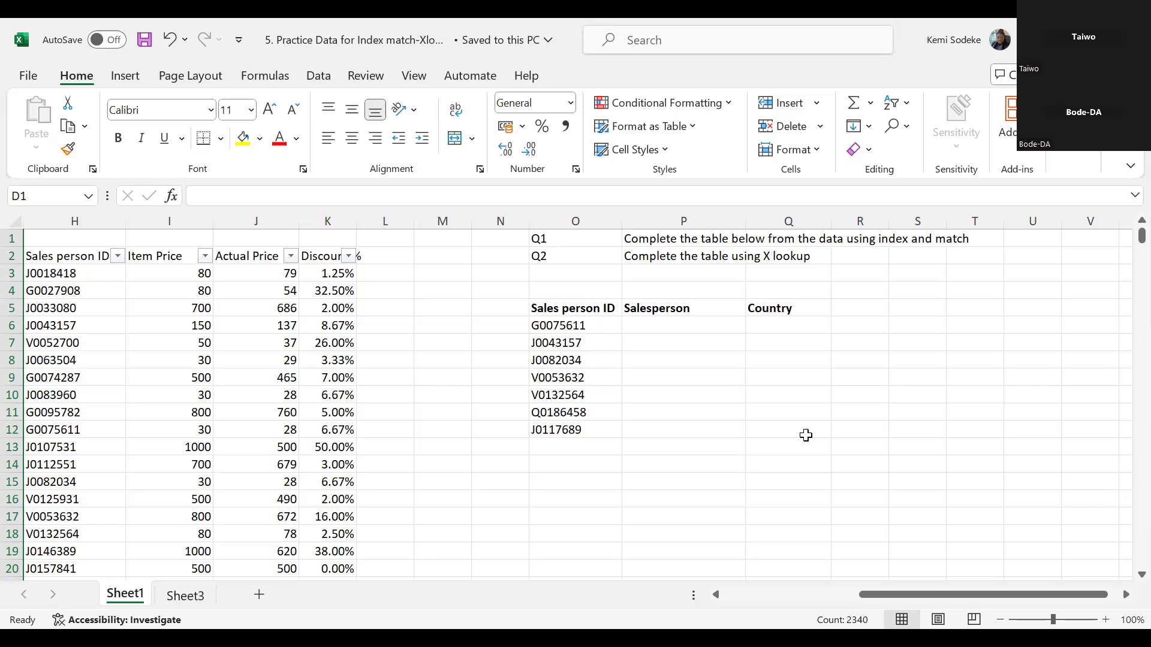
click(654, 327)
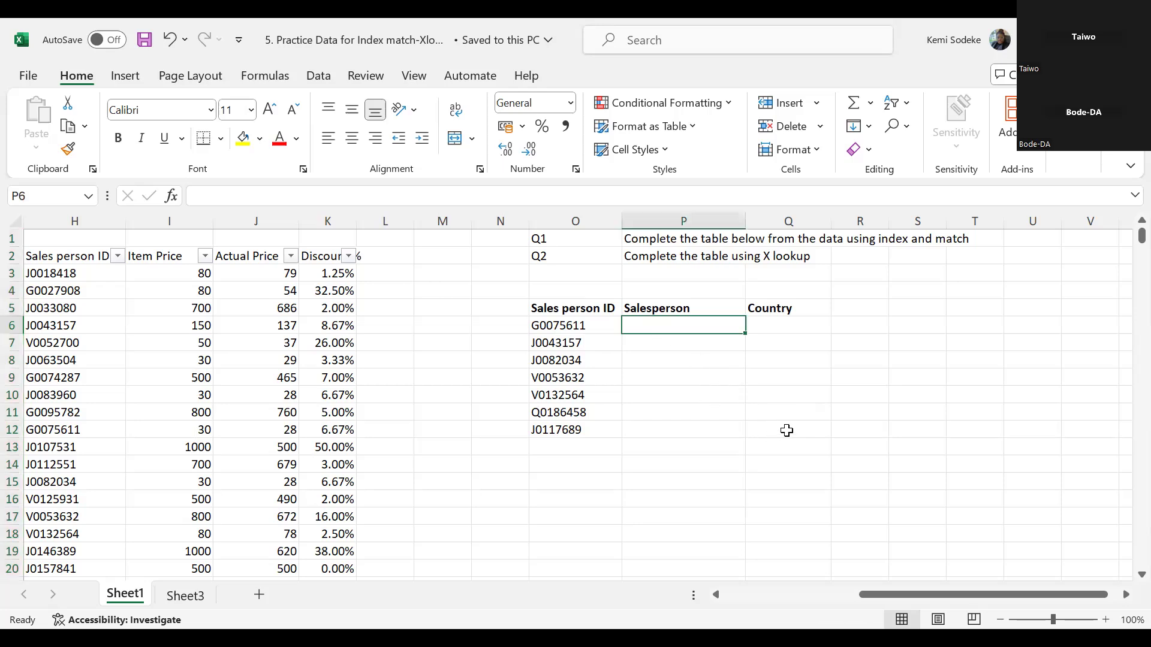
- Highlight the matching sales person IDs in H12 and O6 in yellow, and narrow the empty columns M and N
mouse_move(878, 595)
mouse_down()
mouse_move(828, 597)
mouse_move(870, 594)
mouse_up()
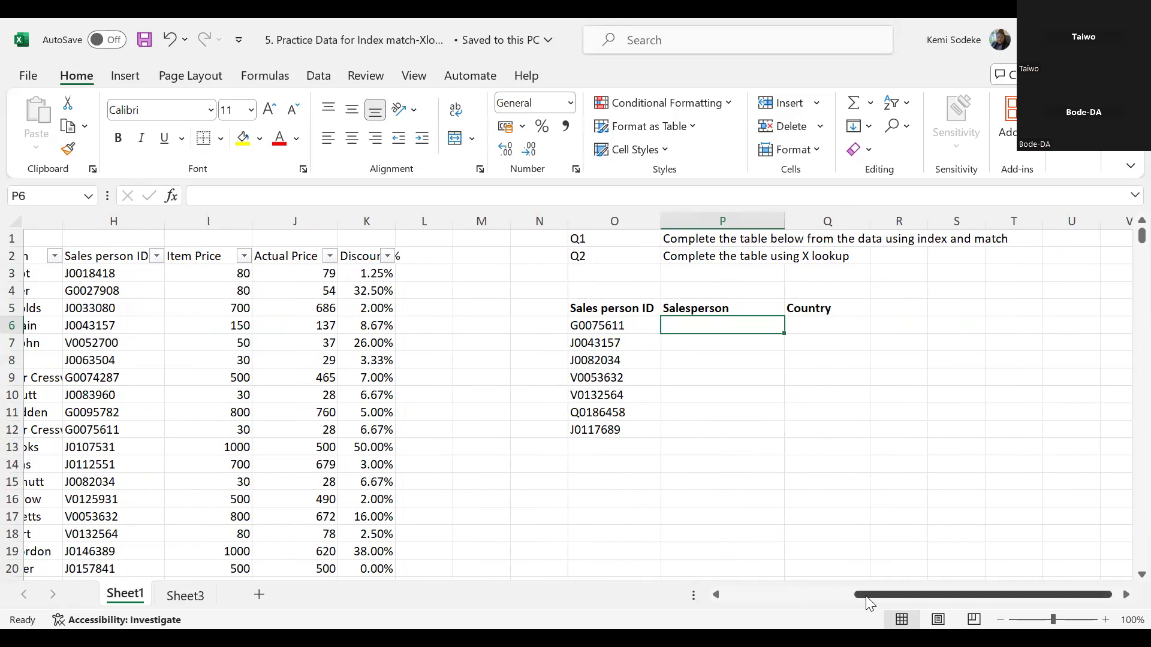
drag(861, 596, 822, 595)
click(818, 325)
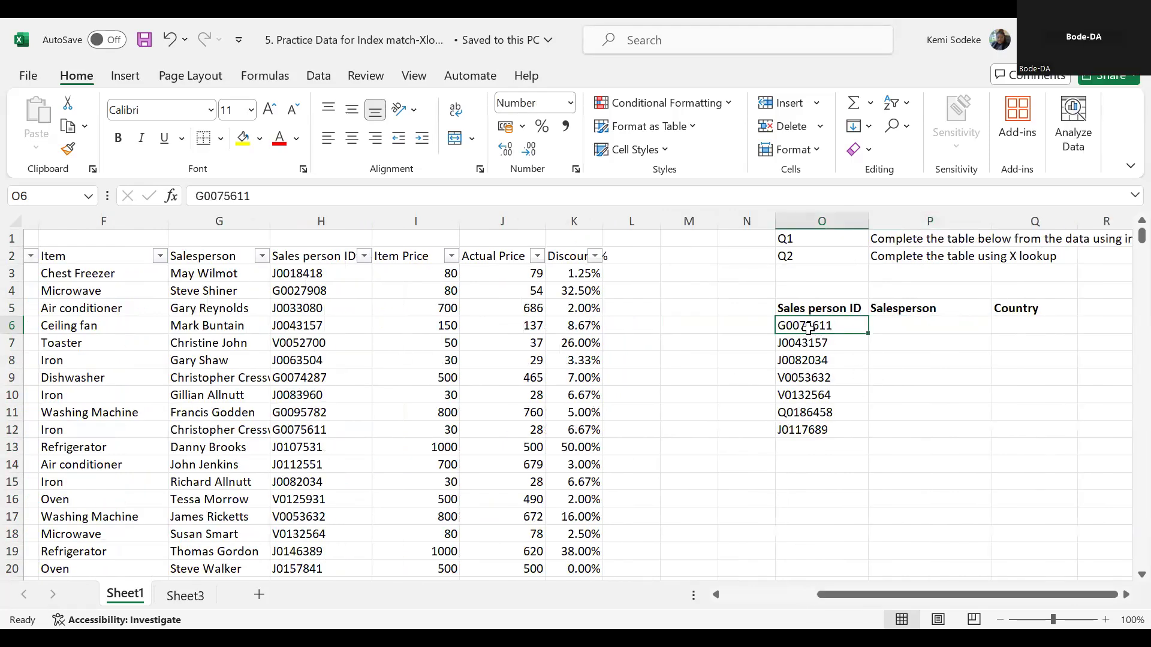
click(321, 430)
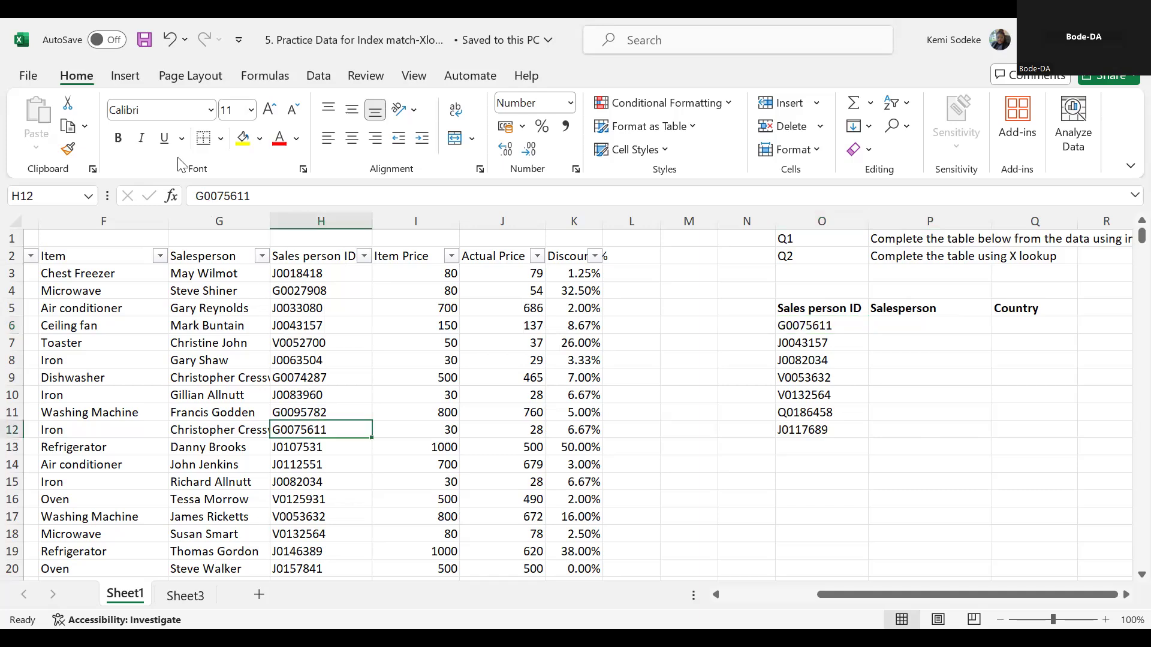
click(243, 138)
click(821, 329)
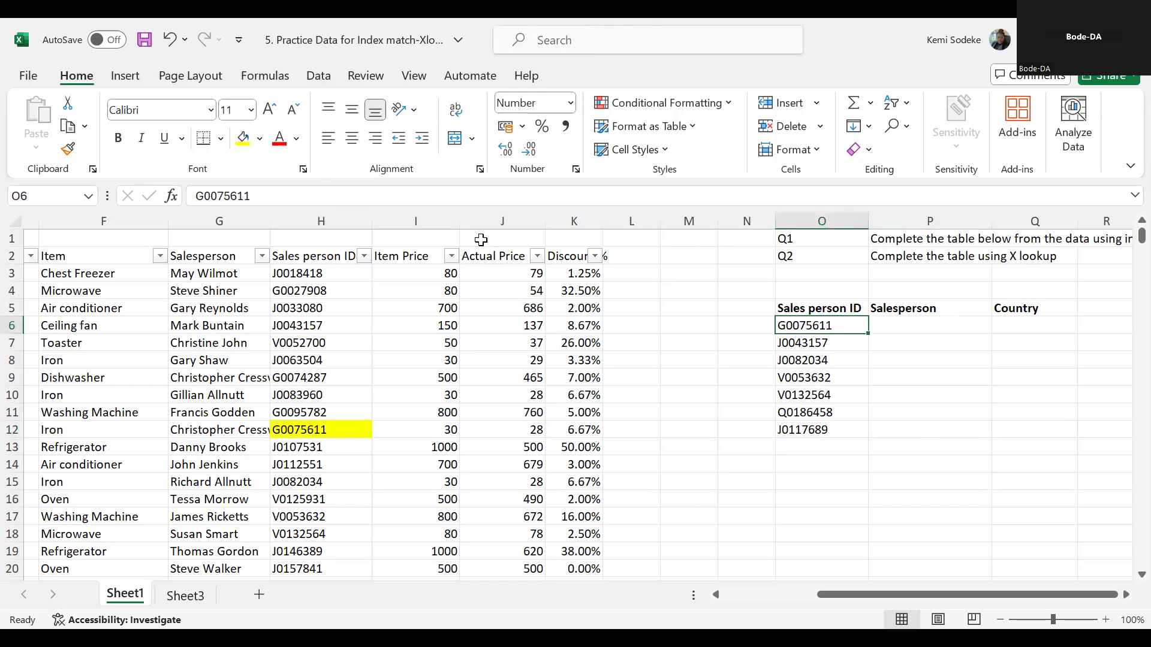
click(243, 139)
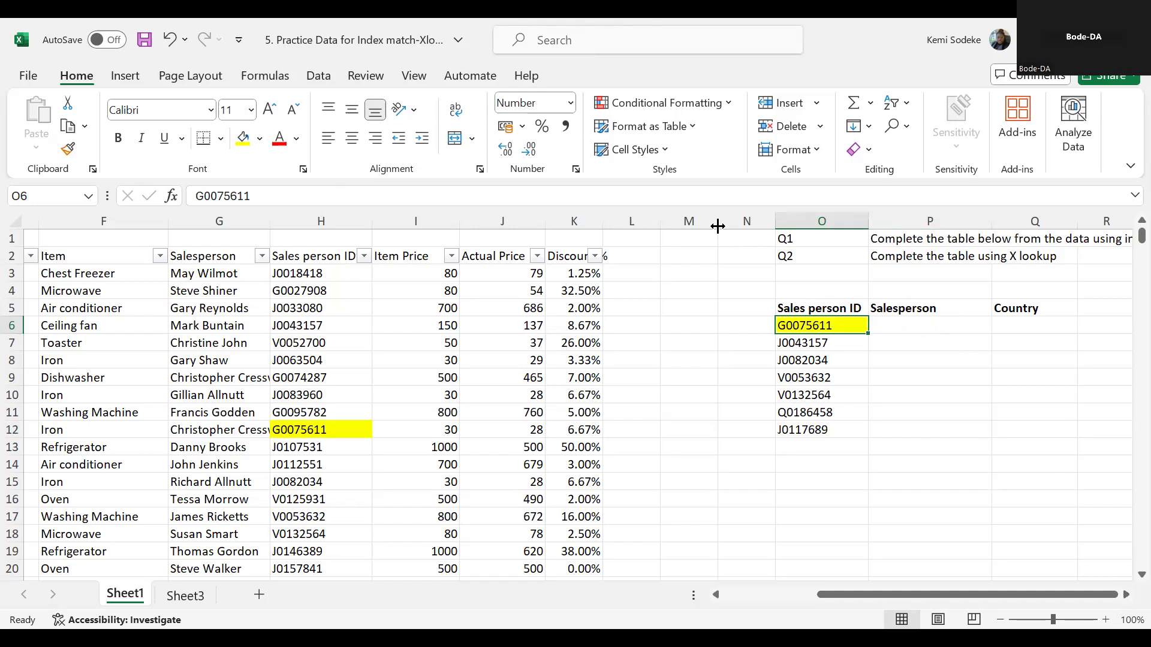
mouse_move(718, 225)
mouse_down()
mouse_move(681, 226)
mouse_move(710, 219)
mouse_up()
- Count down the Sales person ID column from its header in H2 to the highlighted ID in H12
click(862, 329)
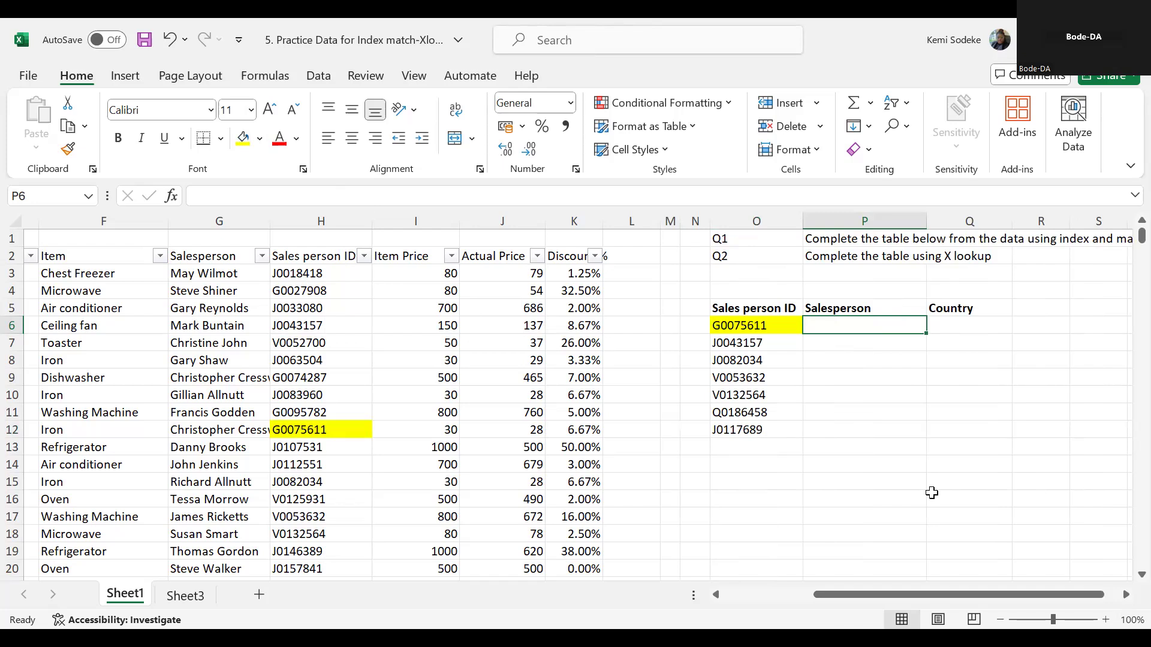
click(298, 426)
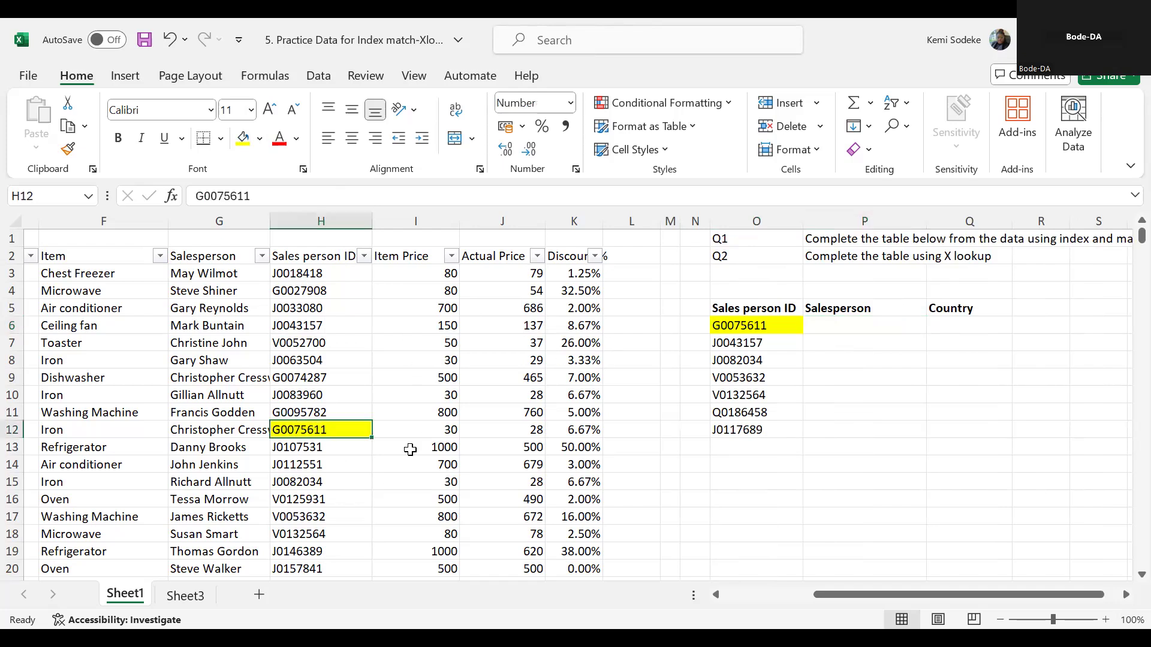
click(308, 258)
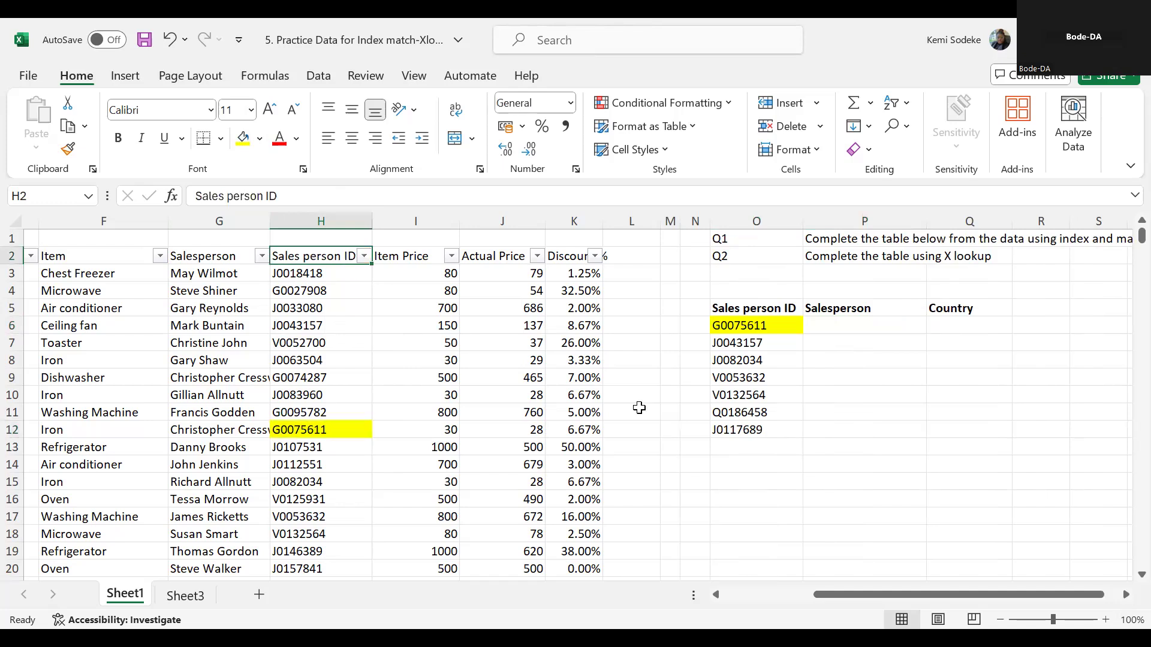
key(Down)
key(Down)
key(Down)
key(Down)
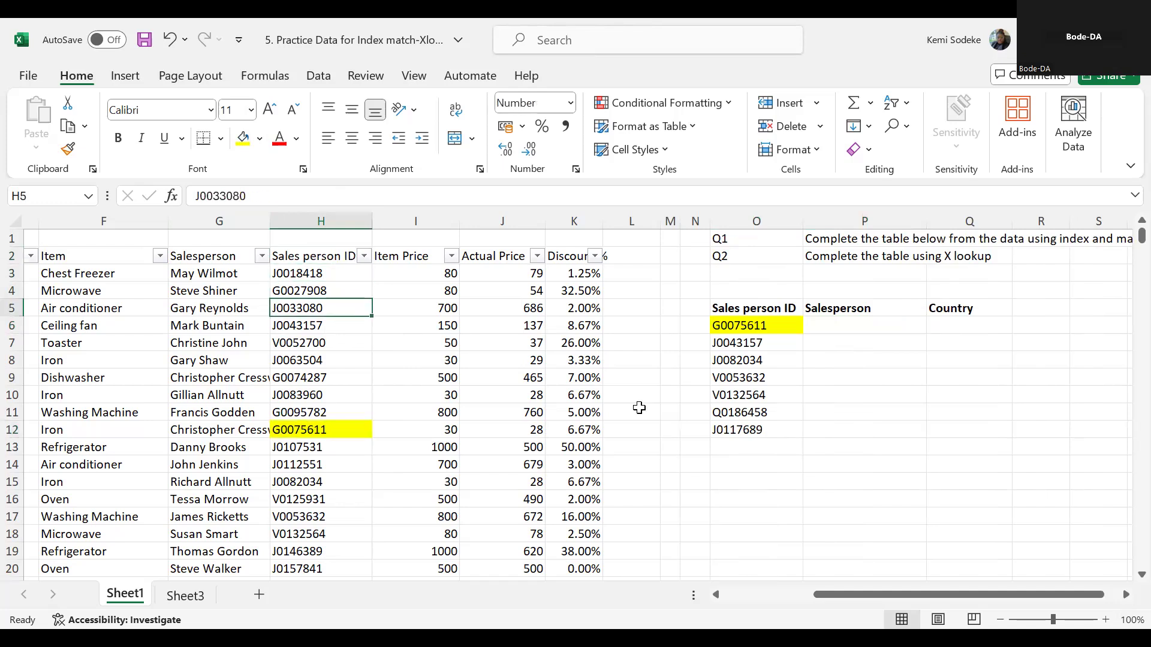
key(Down)
key(Down)
key(Down)
key(Down)
key(Down)
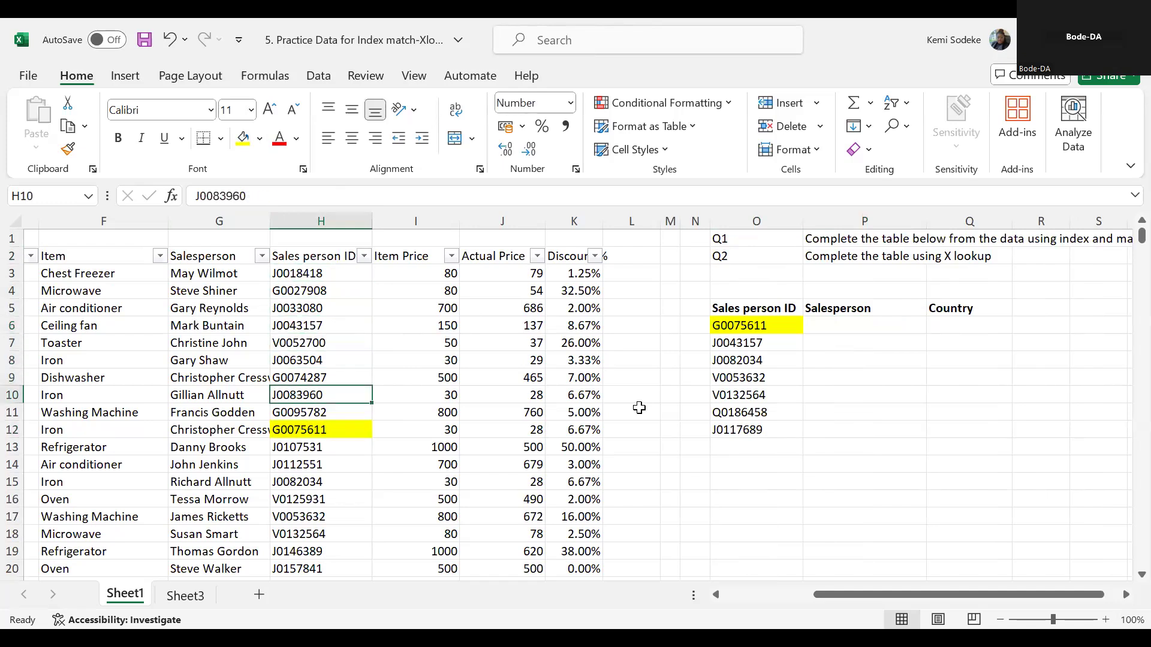
key(Down)
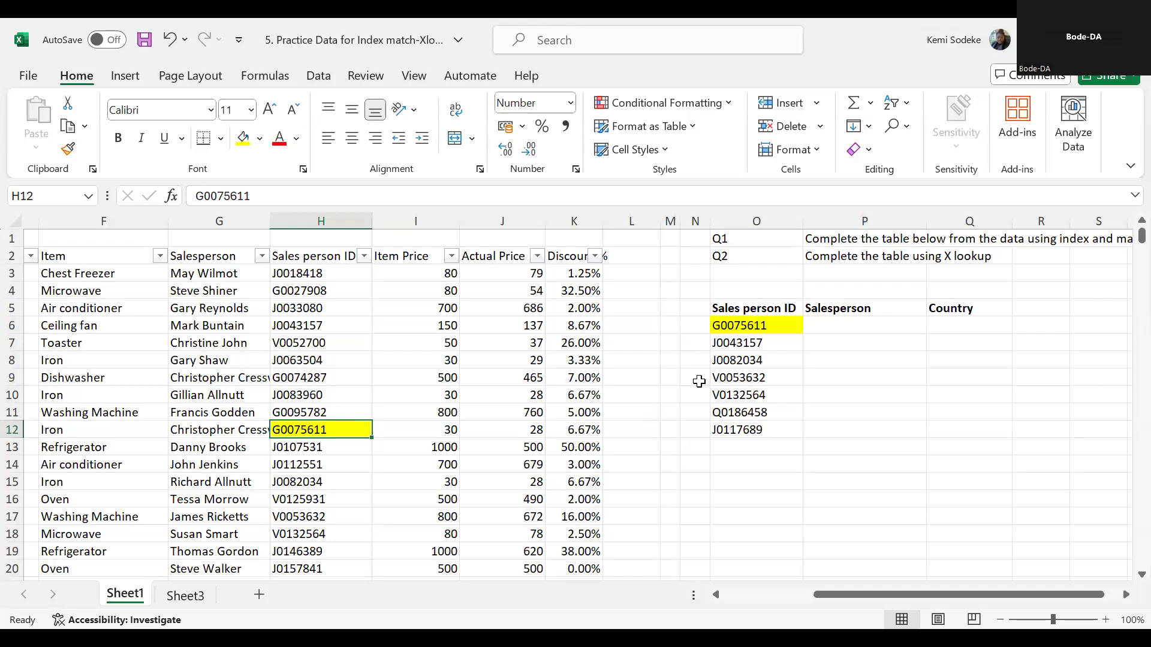
- Start a MATCH formula in P6 with the sales person ID in O6 as the lookup value
click(869, 329)
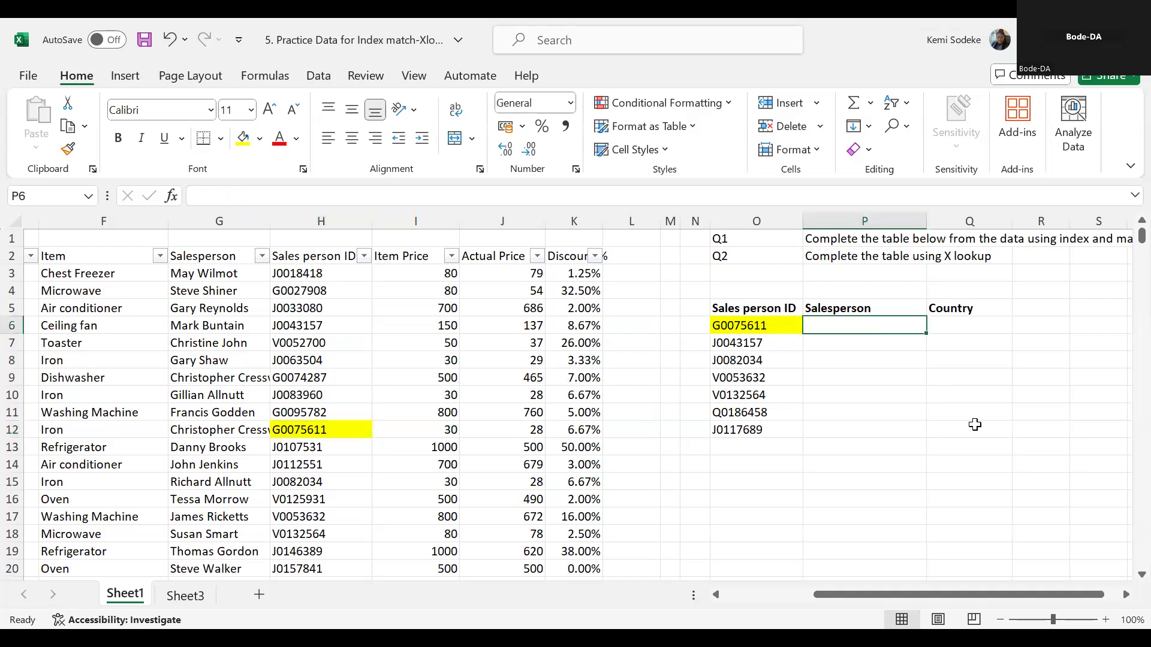
text(=)
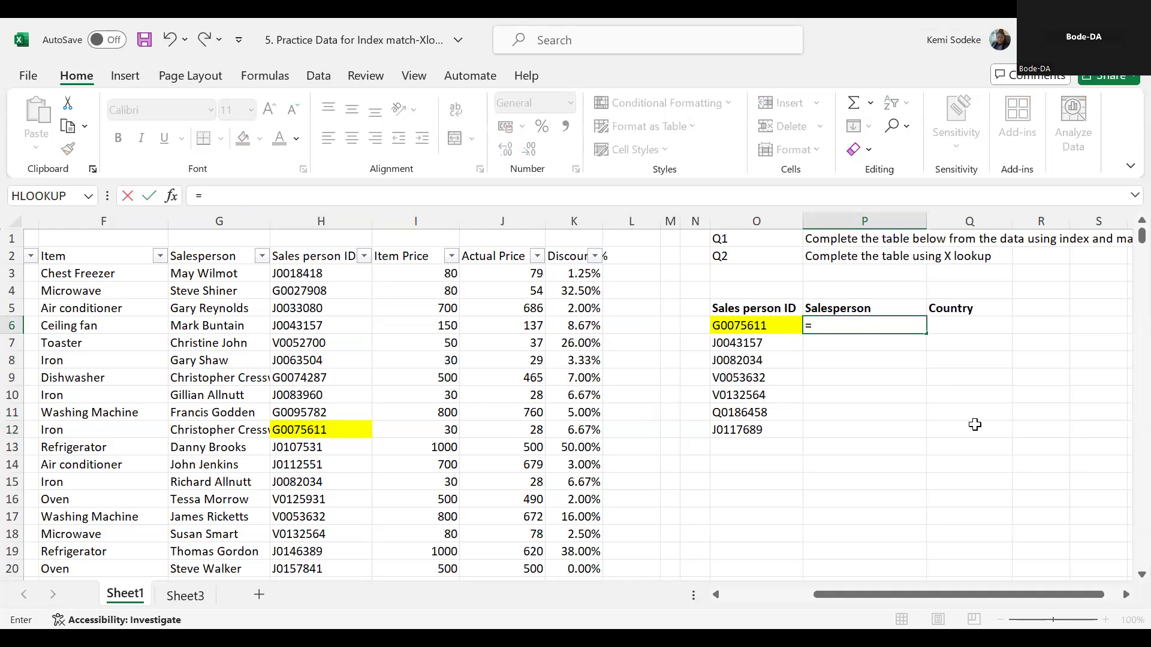
text(match)
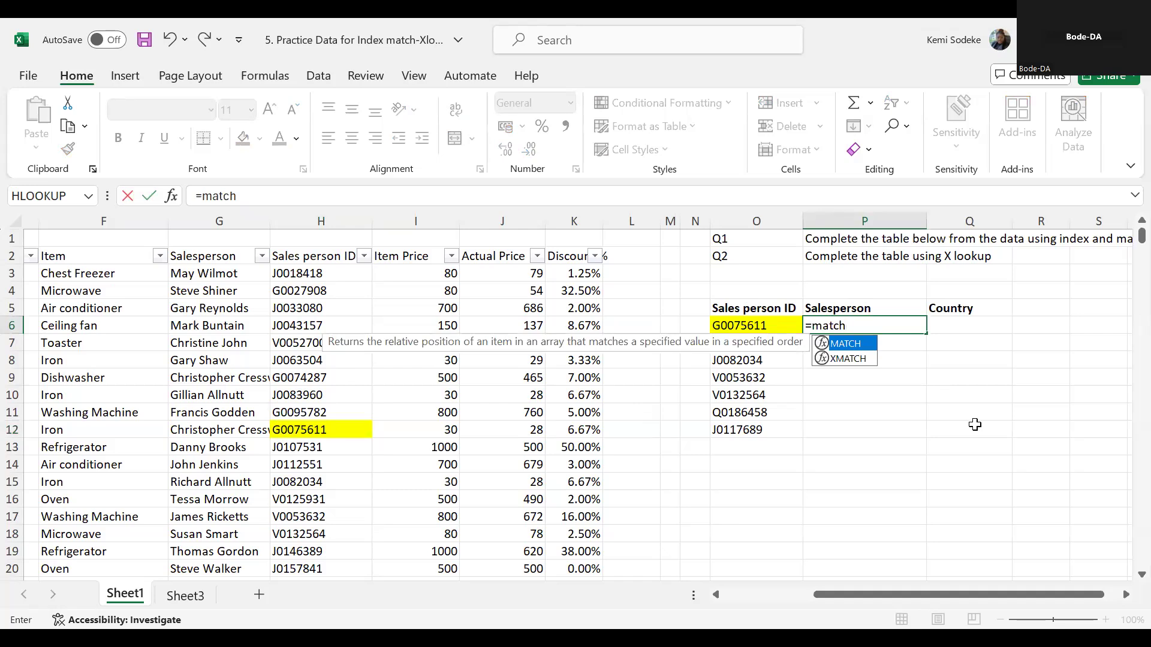
text(()
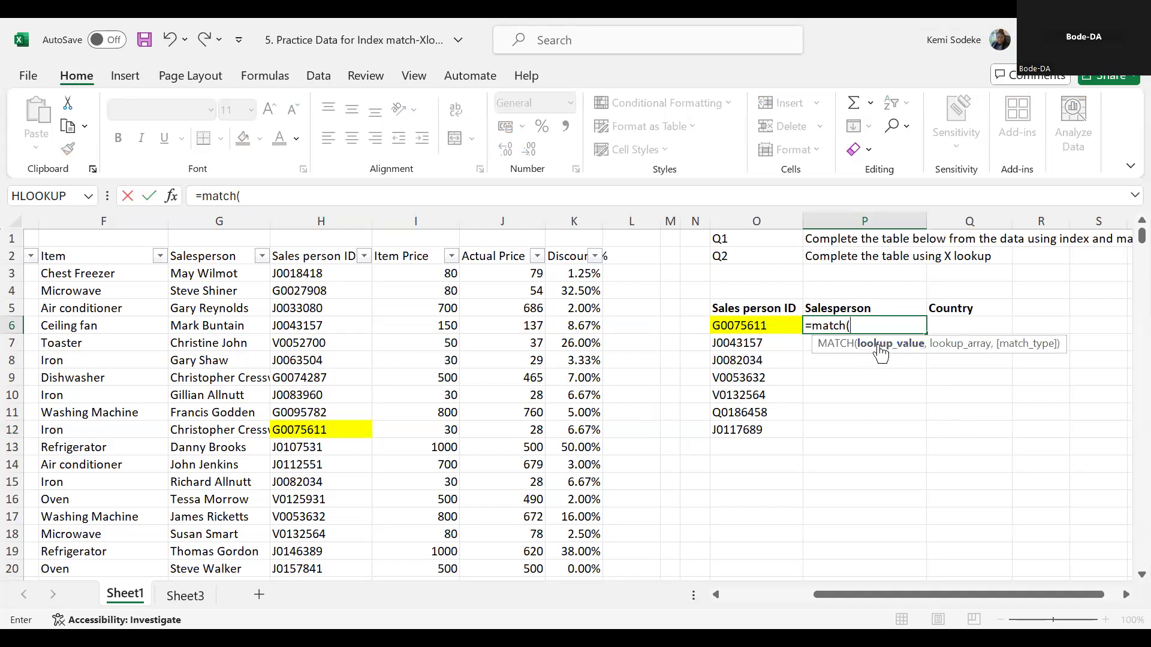
click(774, 326)
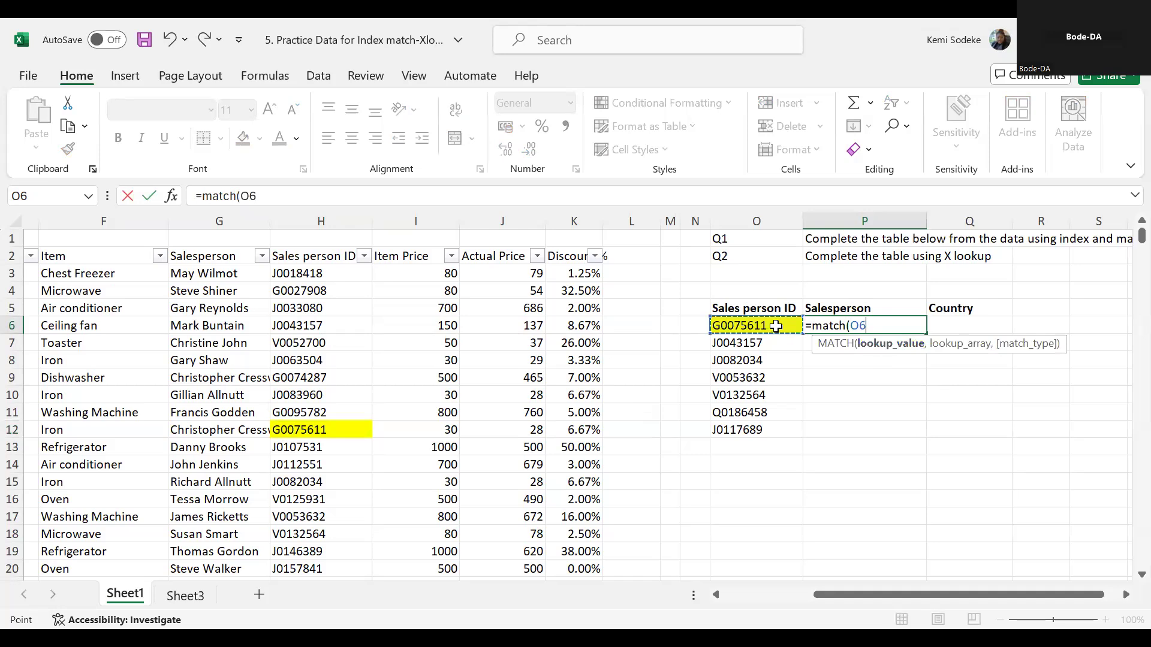
text(,)
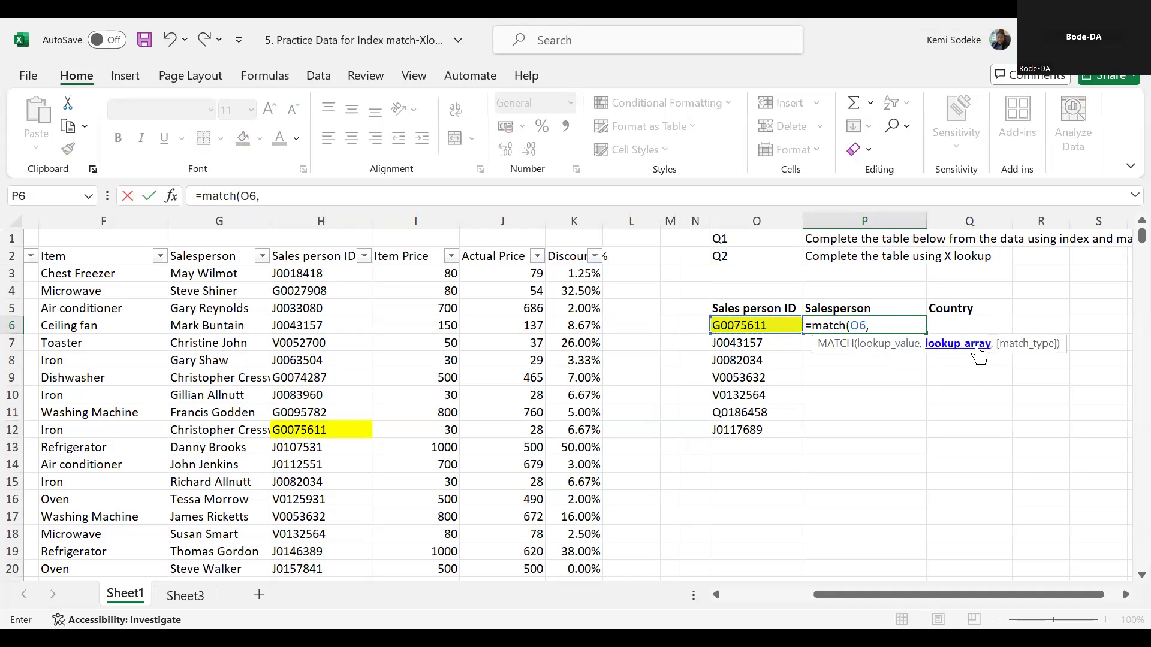
- Complete the MATCH formula with lookup array H2:H2341 and match type 0 for an exact match
click(318, 260)
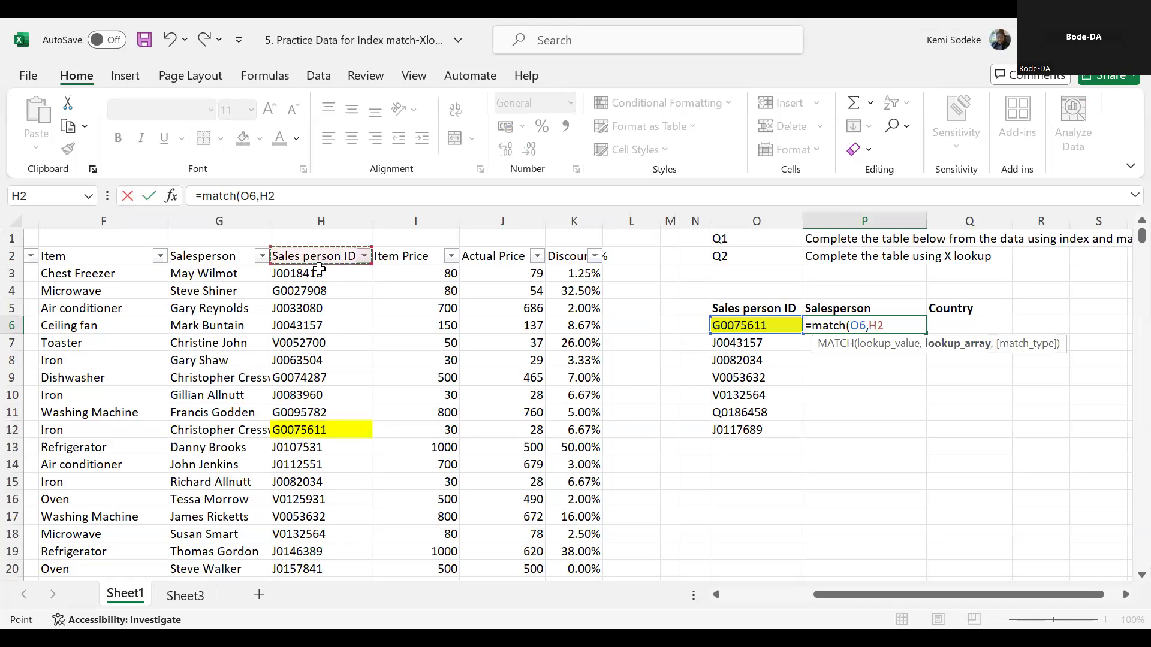
shift+click(310, 457)
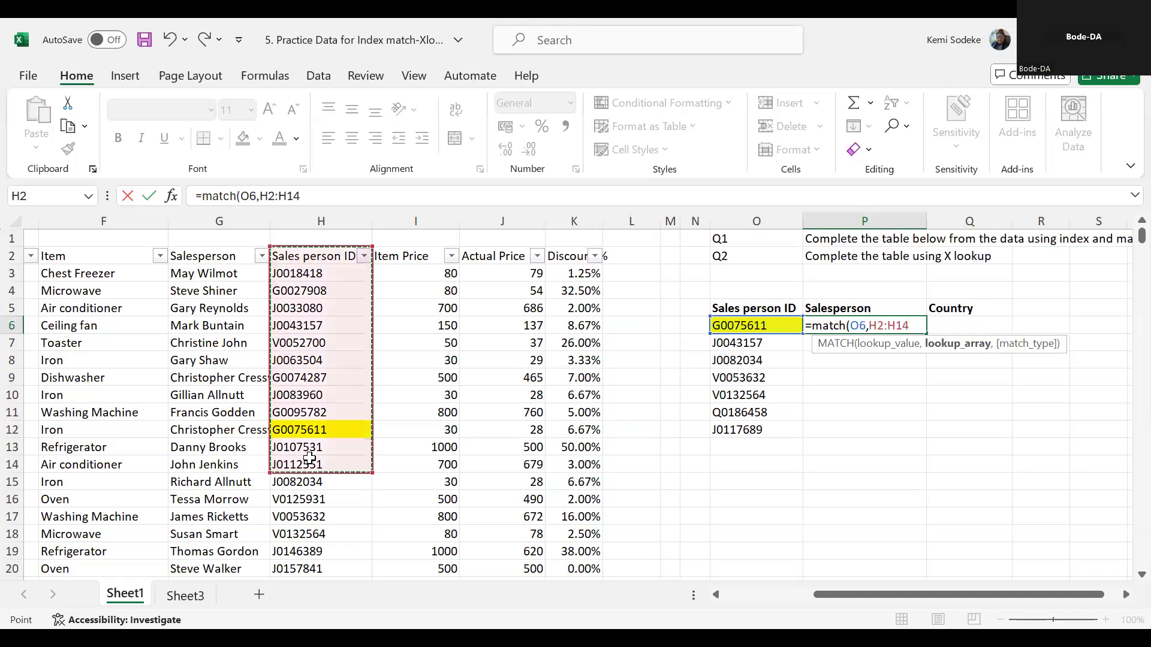
key(ctrl+shift+Down)
drag(1141, 557, 1114, 209)
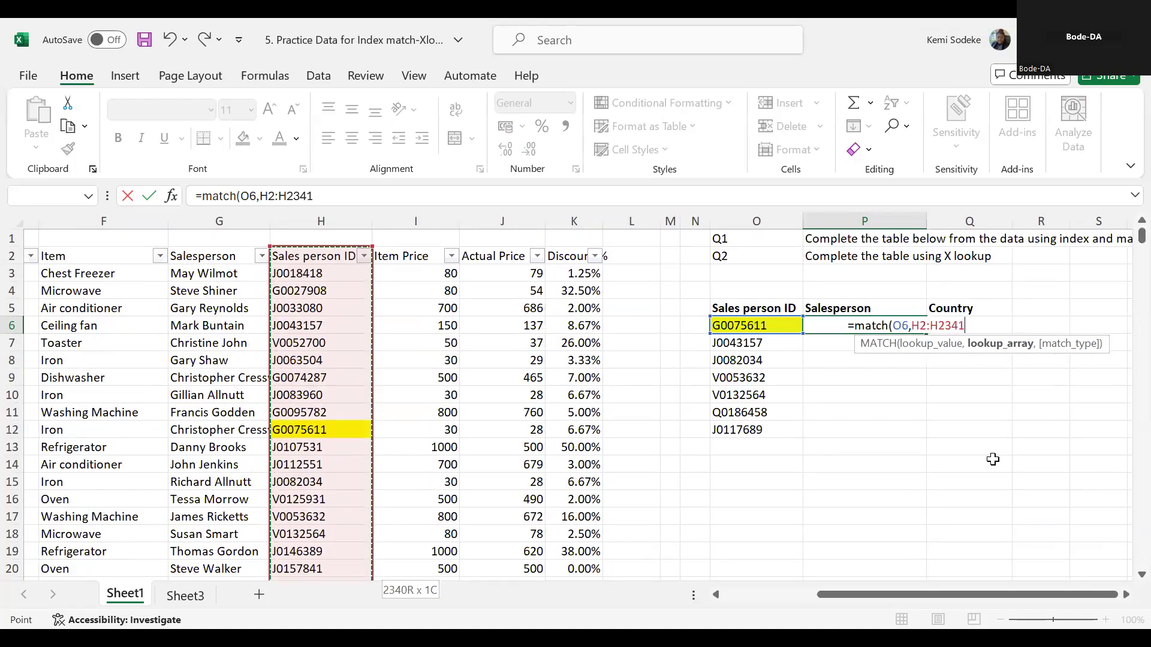
text(,)
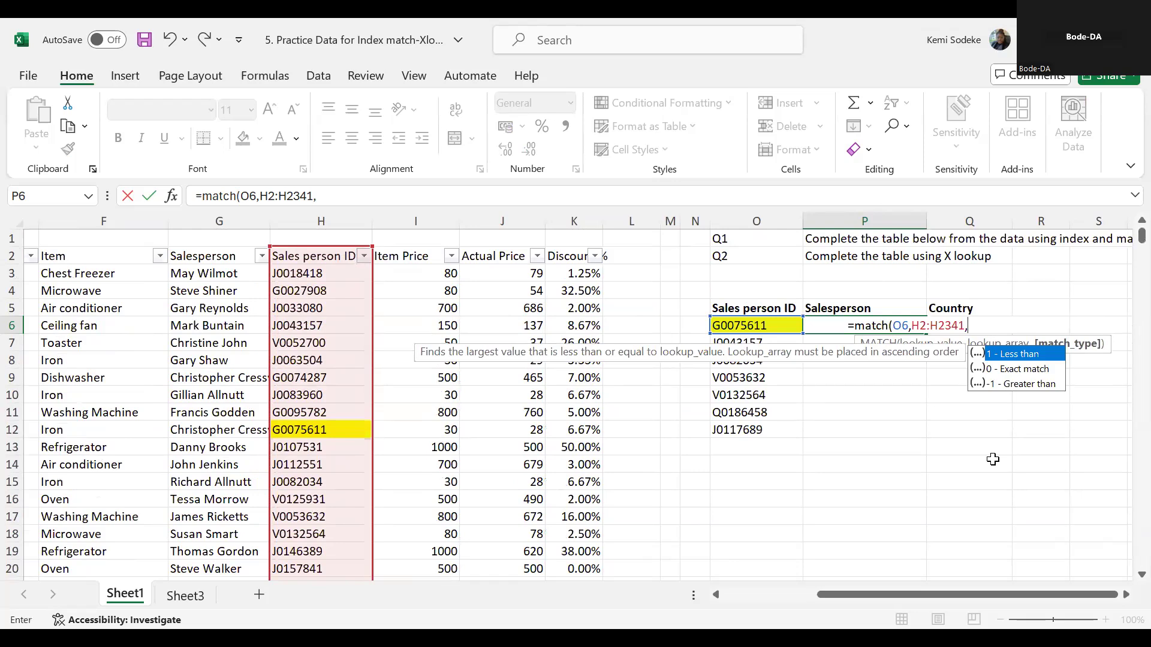
text(0)
key(Return)
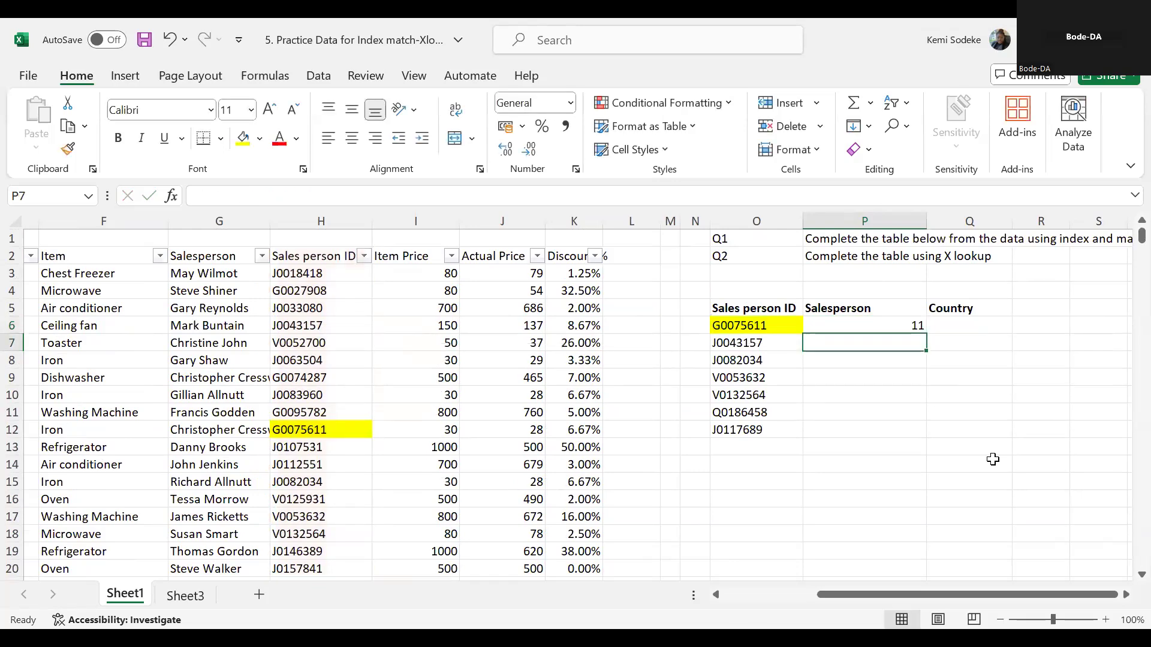
- Check the MATCH result in P6 by counting down the Sales person ID column from H2 to the highlighted H12
click(854, 324)
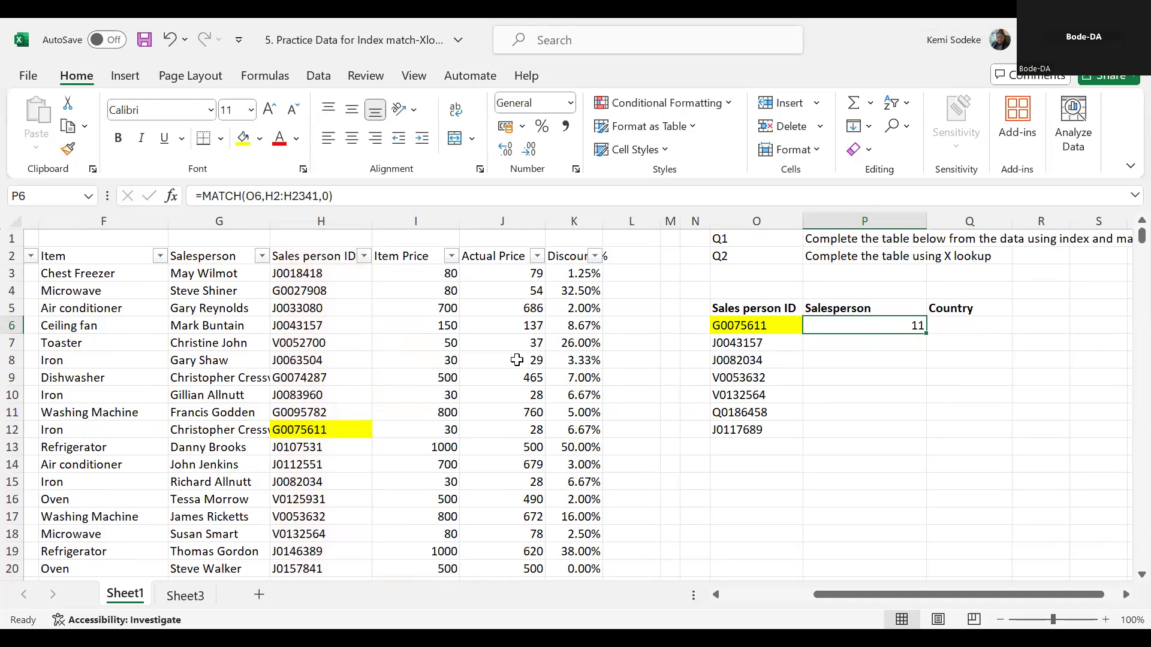
click(329, 261)
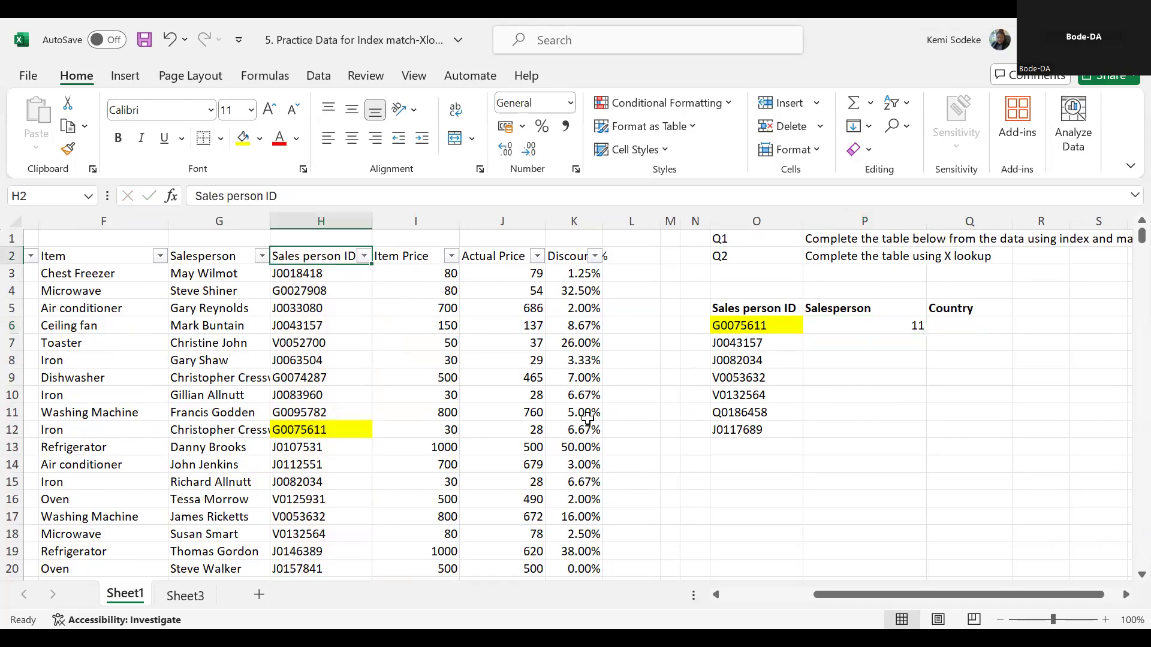
key(Down)
key(Up)
key(Down)
key(Down)
key(Down)
key(Down)
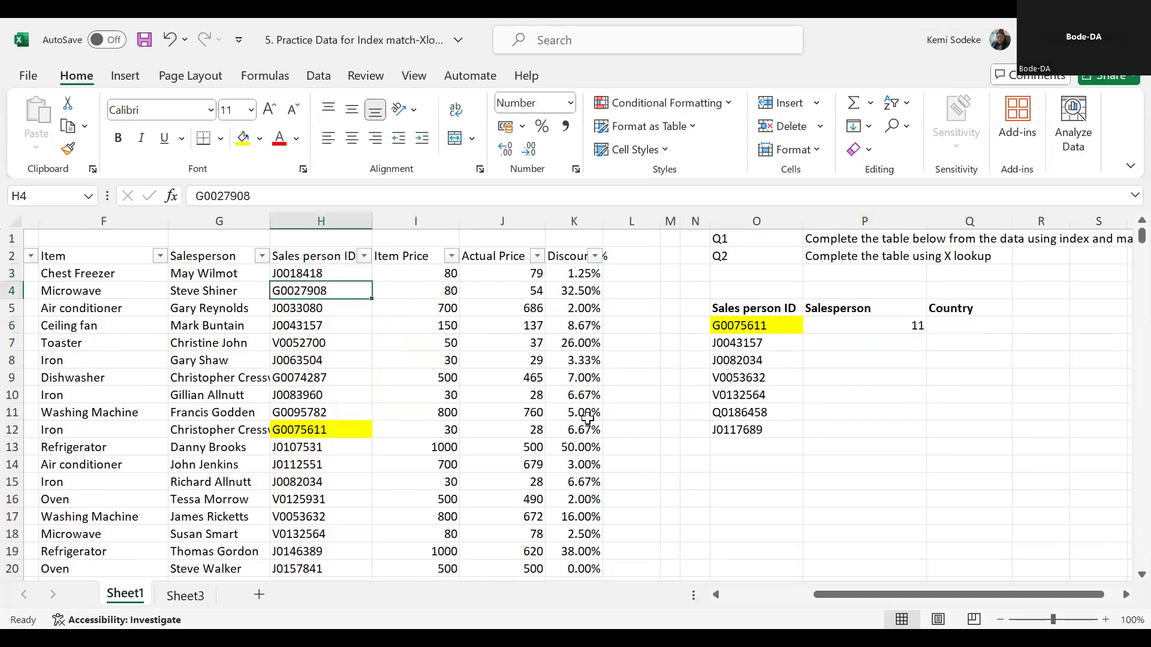
key(Down)
key(Down)
key(Down)
key(Down)
key(Down)
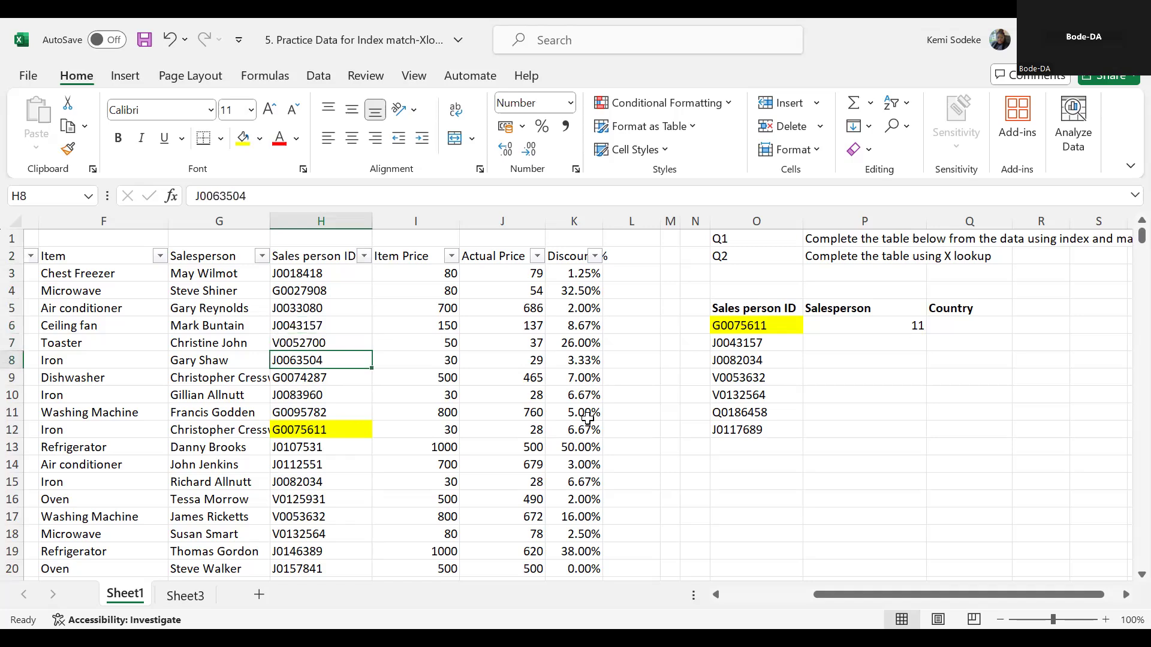
key(Down)
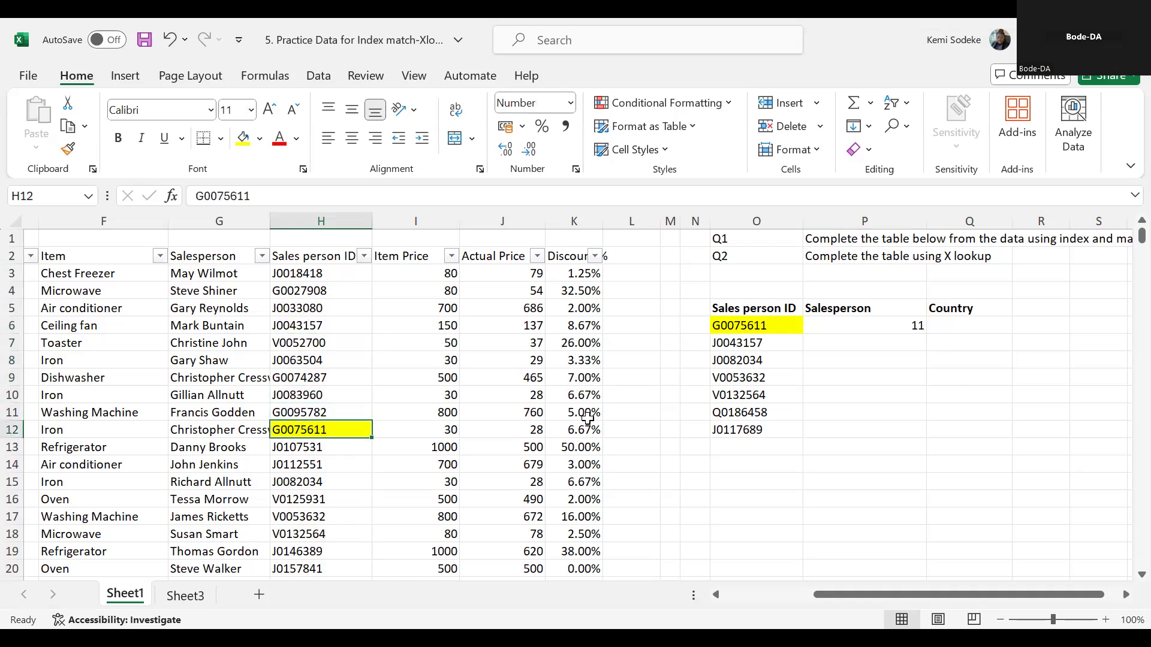
click(908, 326)
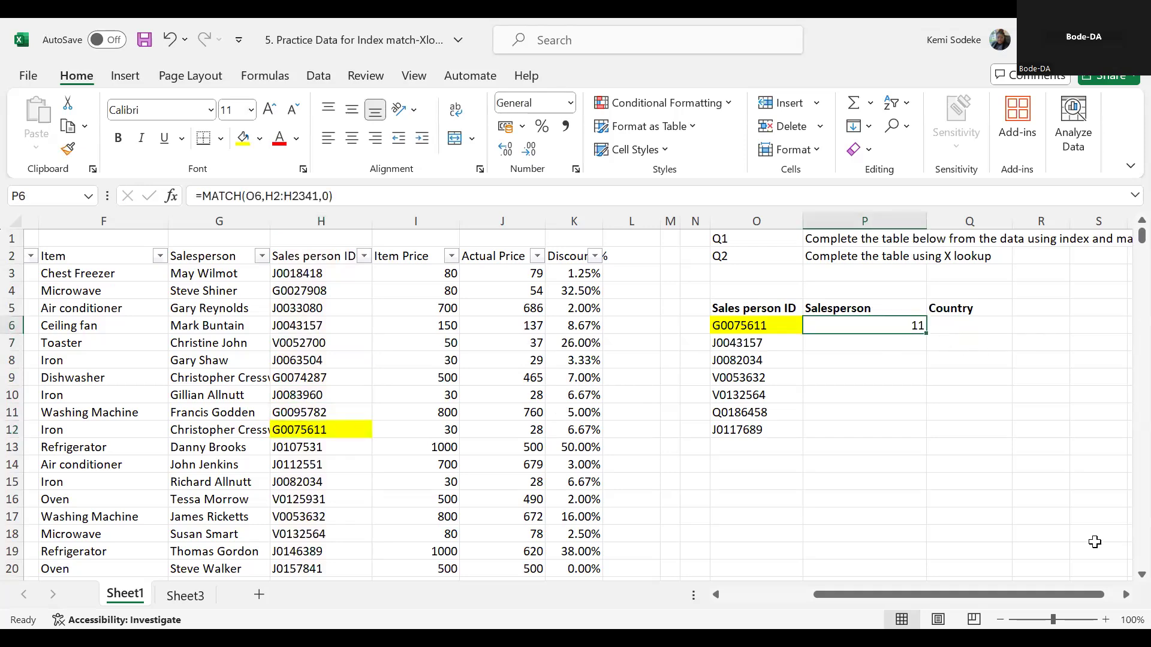
- Examine the Store, Country, Region, Item and Salesperson entries in row 12 that belong to the highlighted sales person ID
click(1126, 595)
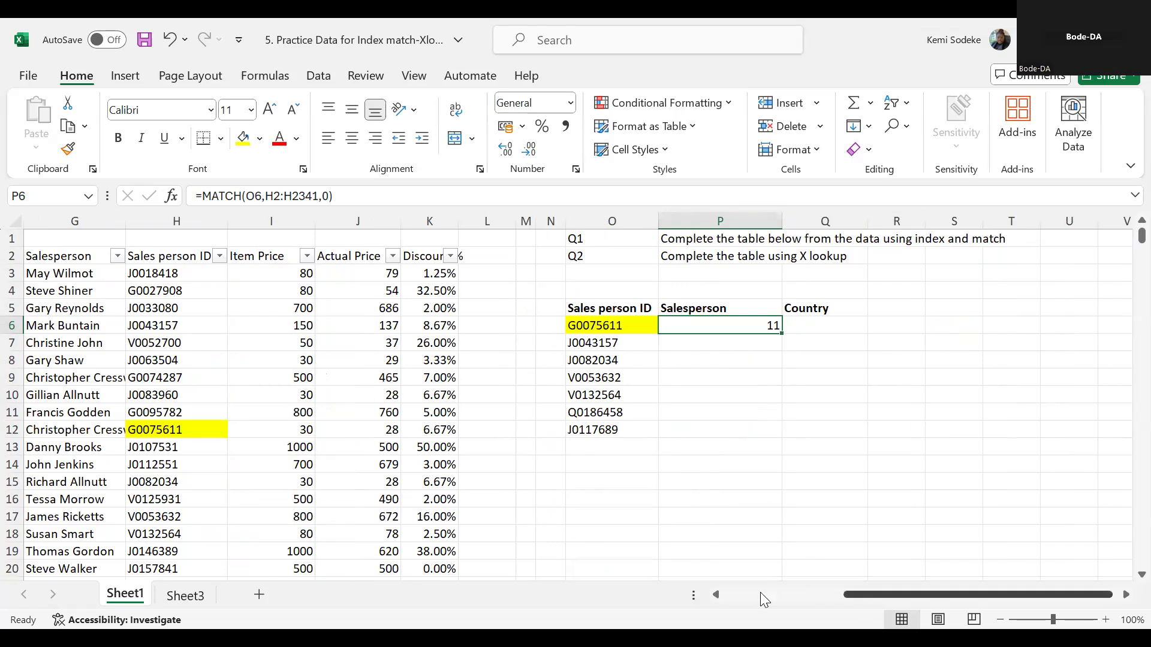
scroll(763, 600, left, 5)
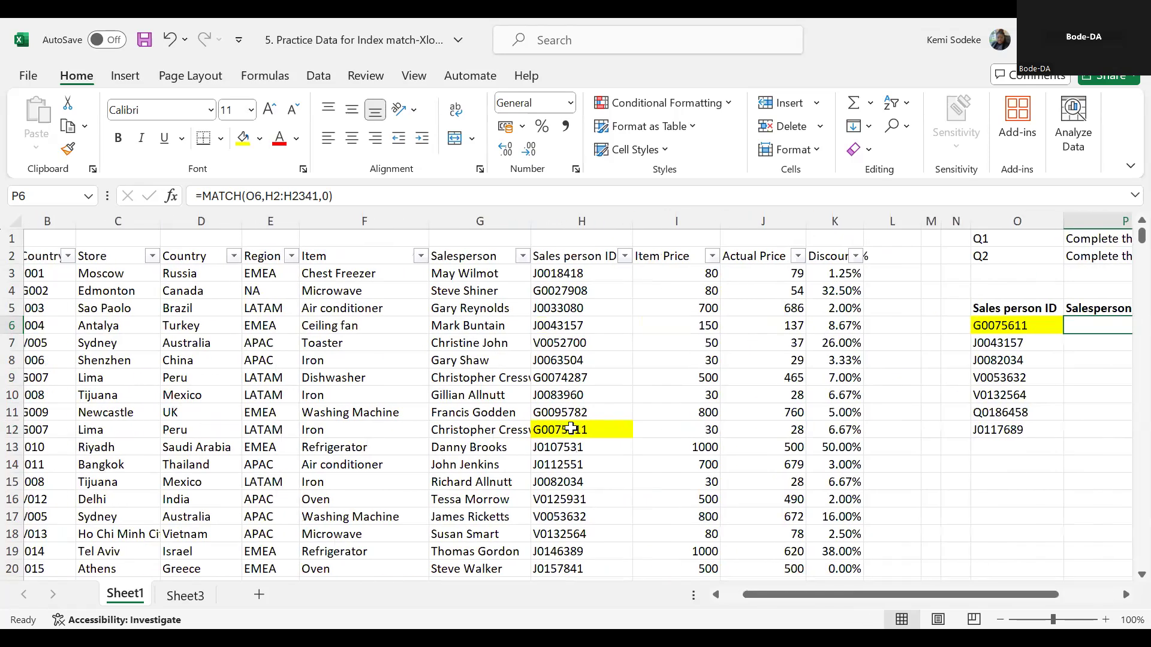
click(570, 428)
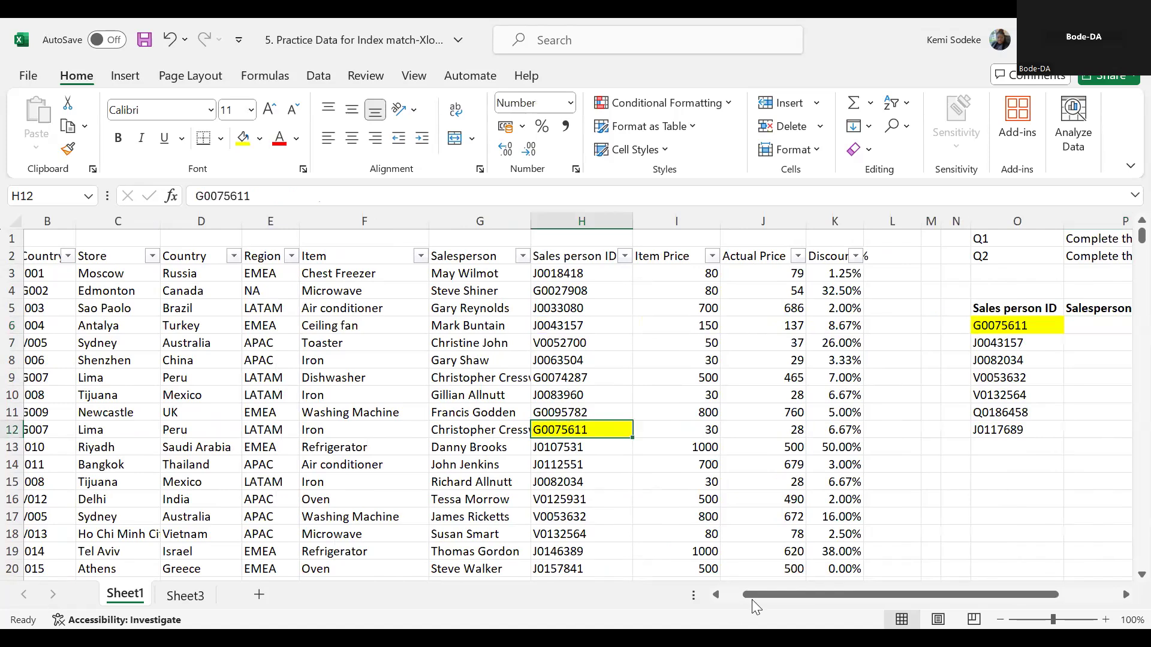
scroll(115, 424, left, 2)
click(183, 430)
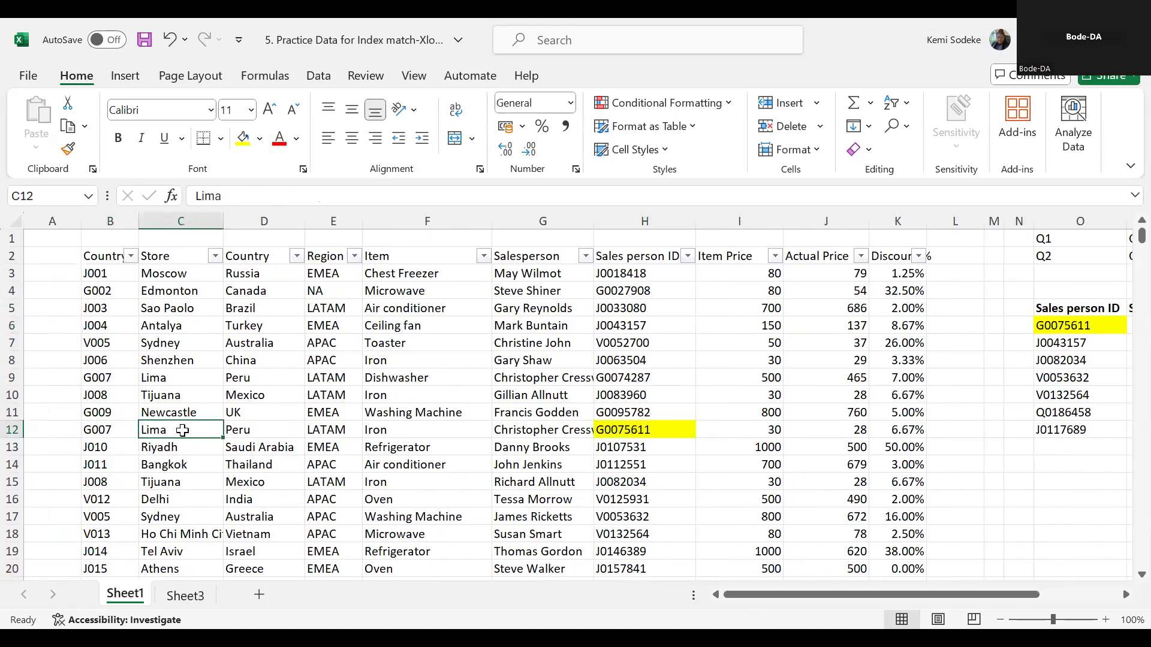
click(261, 432)
click(358, 427)
click(448, 431)
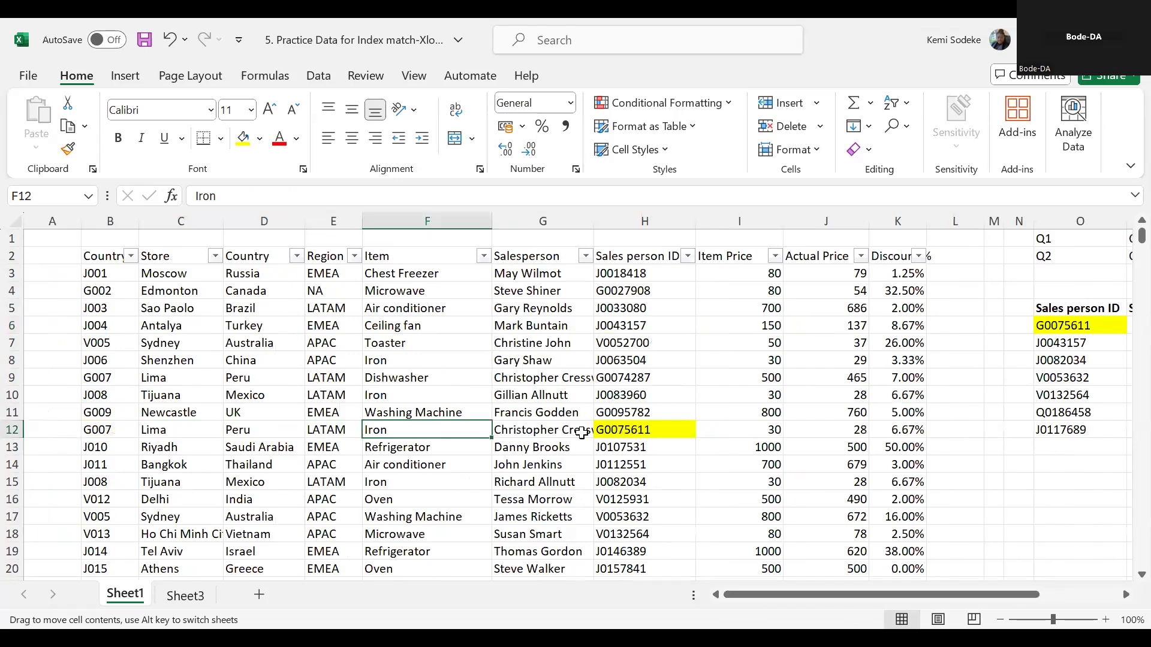
click(534, 430)
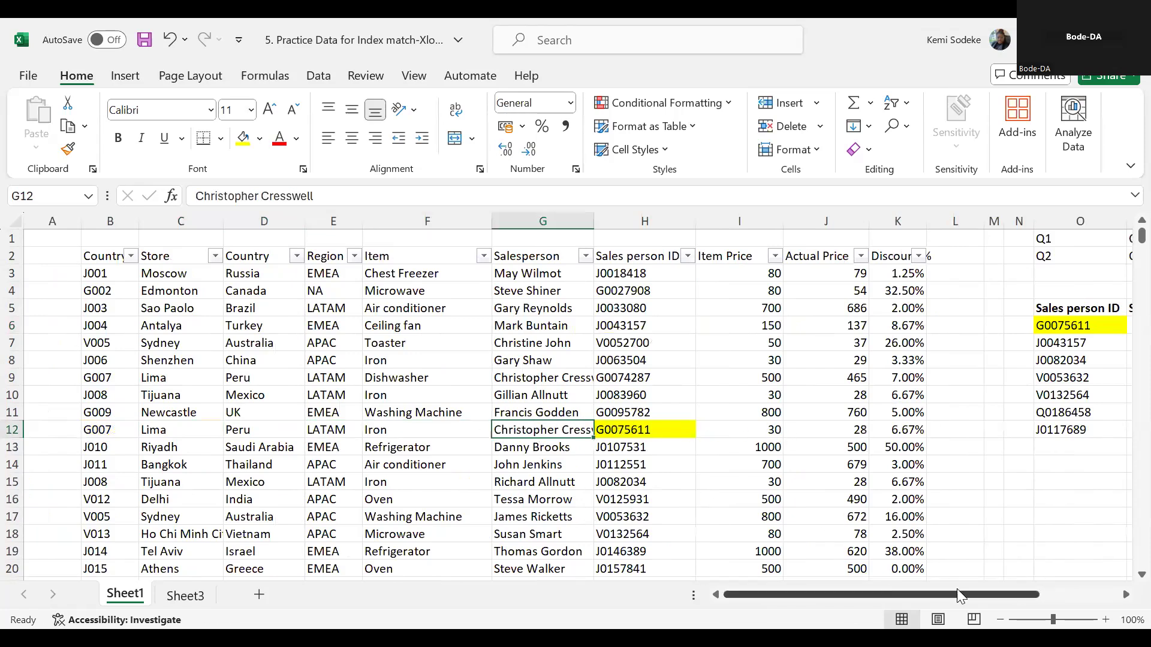
scroll(960, 596, right, 3)
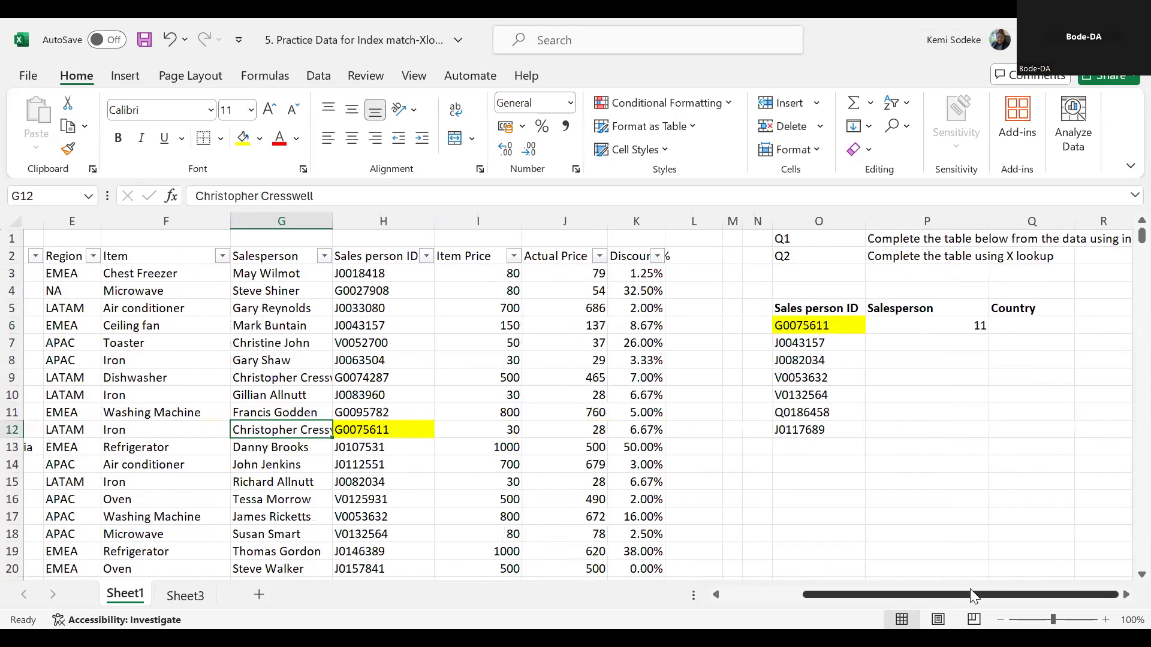
click(1125, 595)
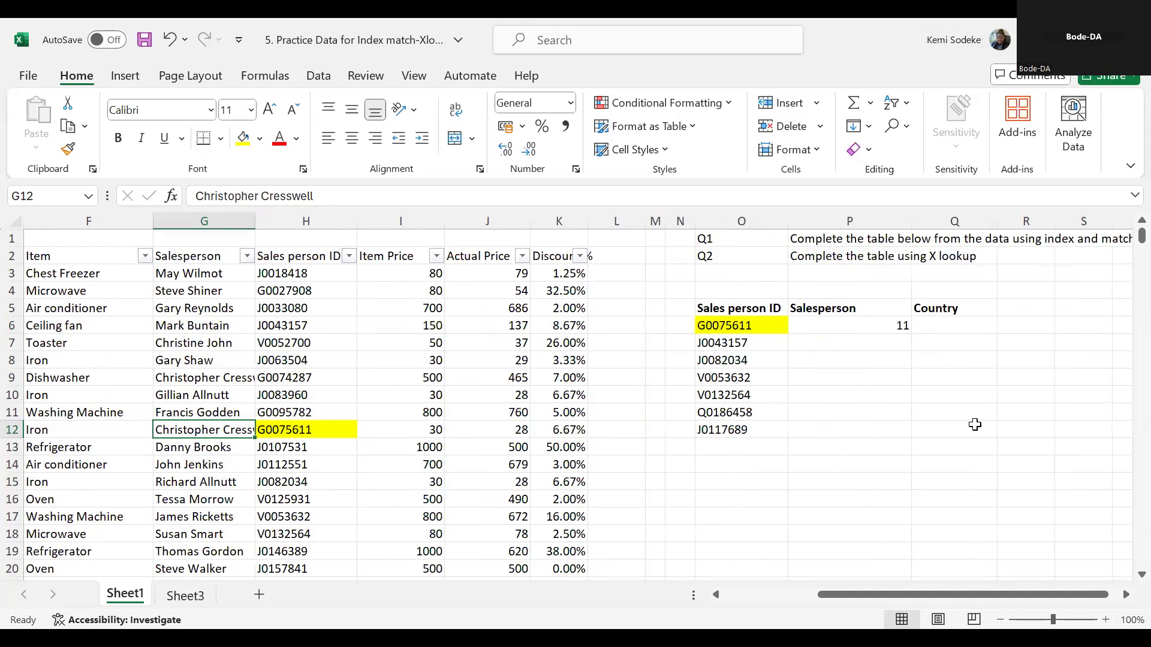
- Move the Country heading of the lookup table to R5 and the MATCH formula from P6 to Q6
click(959, 313)
drag(959, 316, 1002, 308)
double_click(1125, 595)
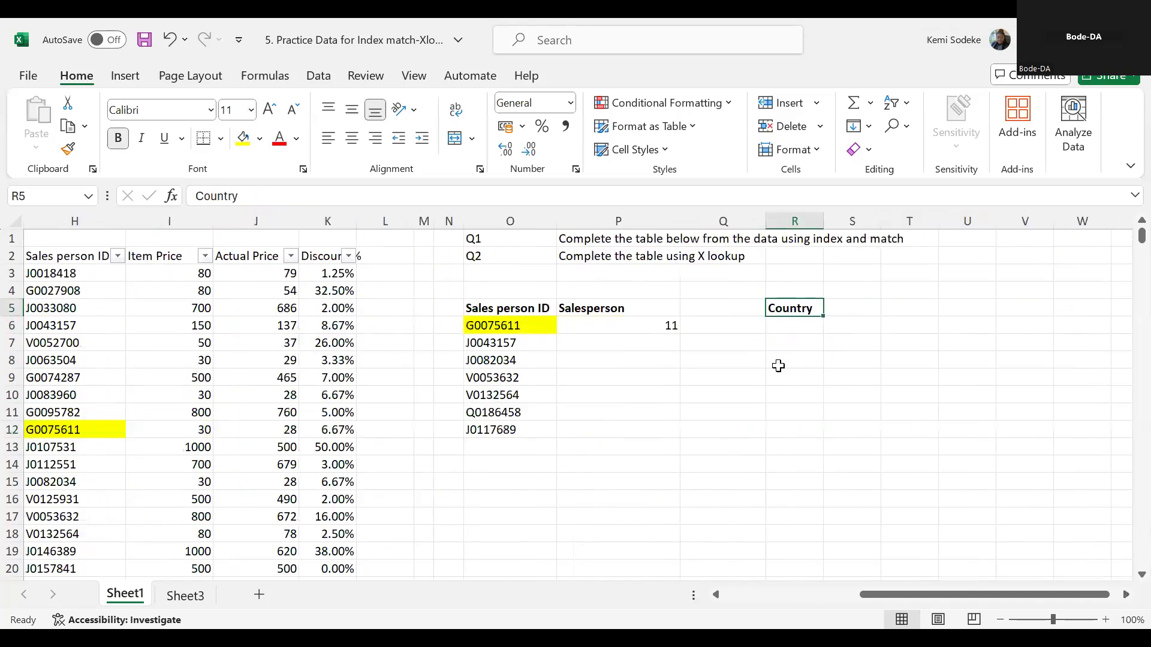
click(751, 322)
click(669, 328)
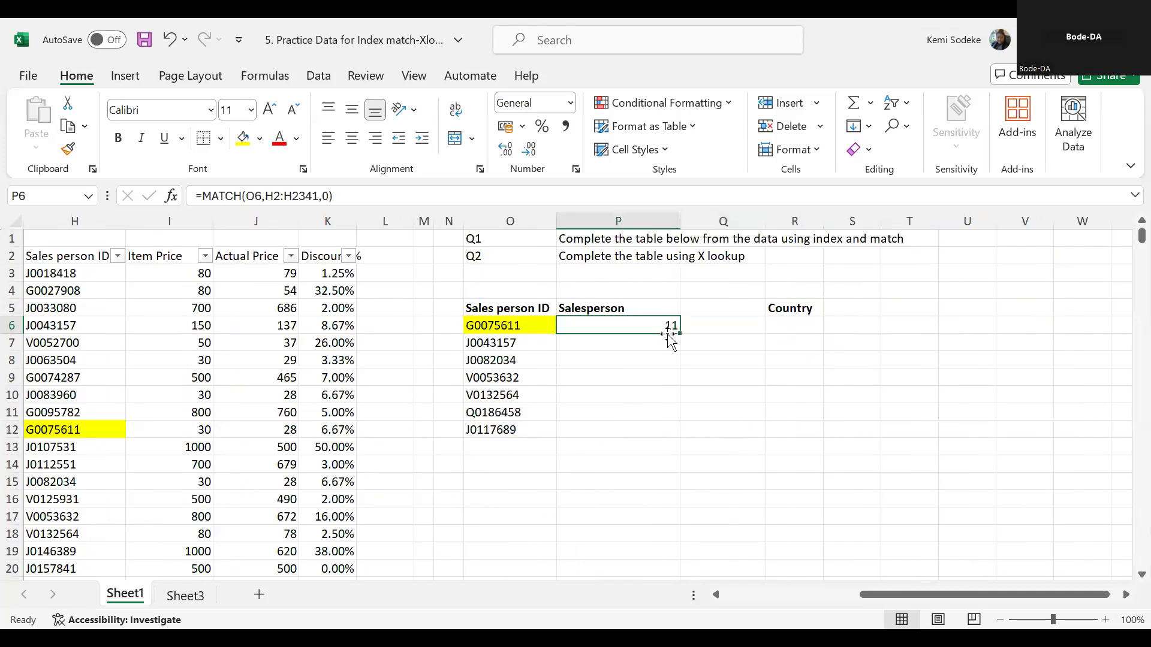
drag(665, 334, 751, 334)
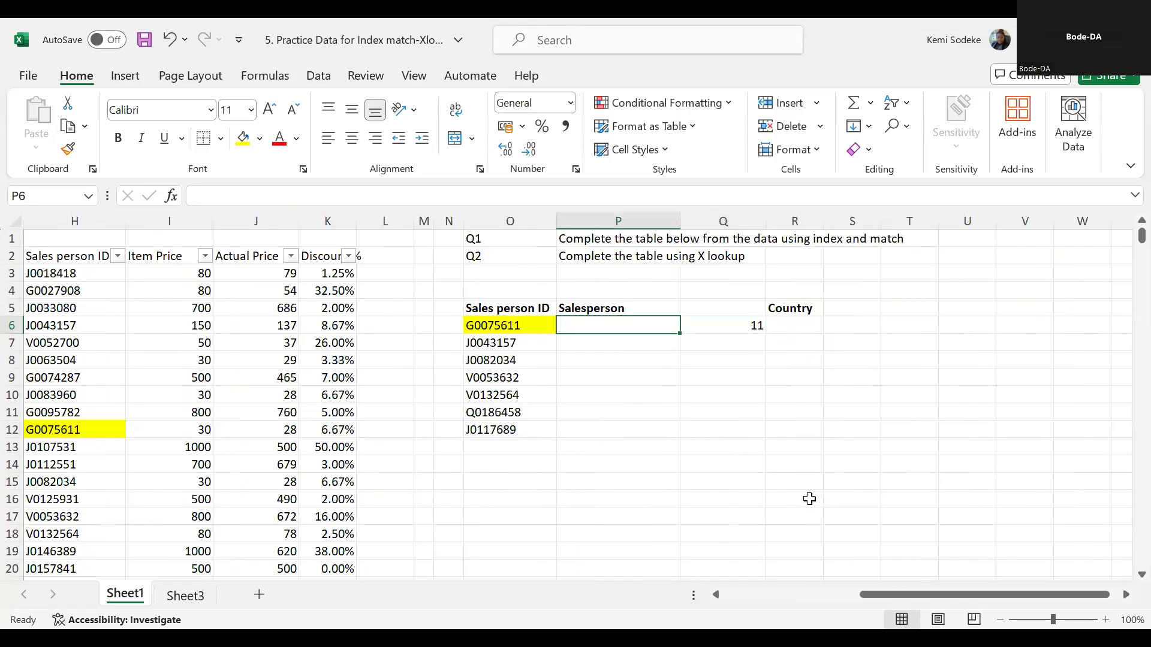
- Start an INDEX formula in P6 with the whole data table B2:K2341 as its array
text(=)
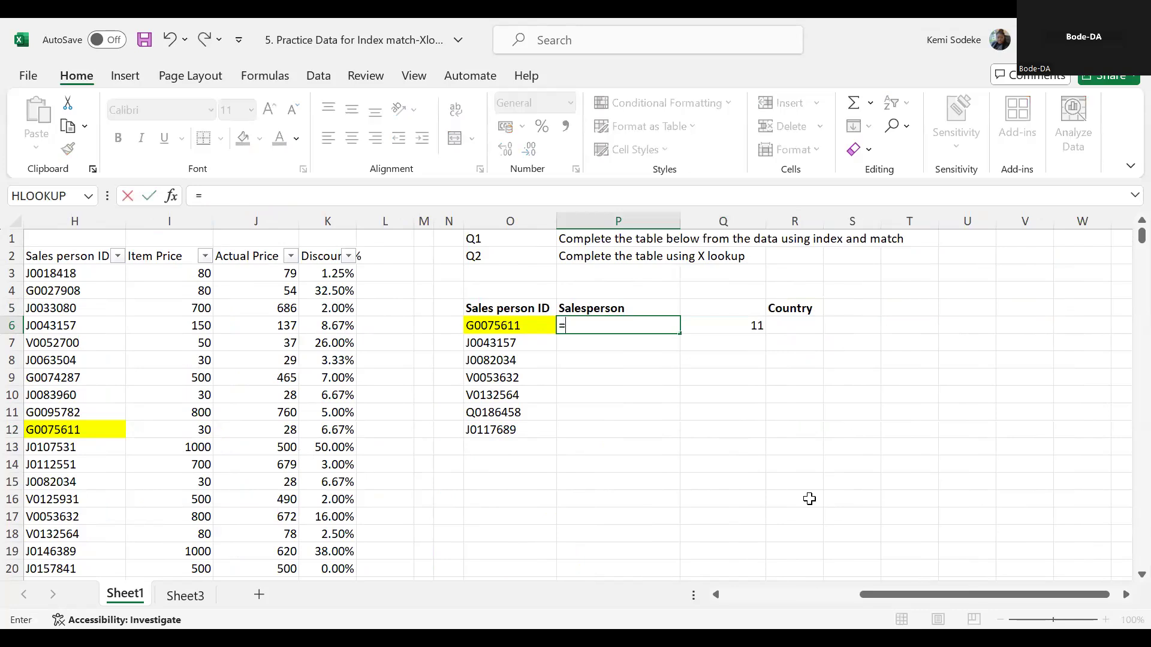
text(index)
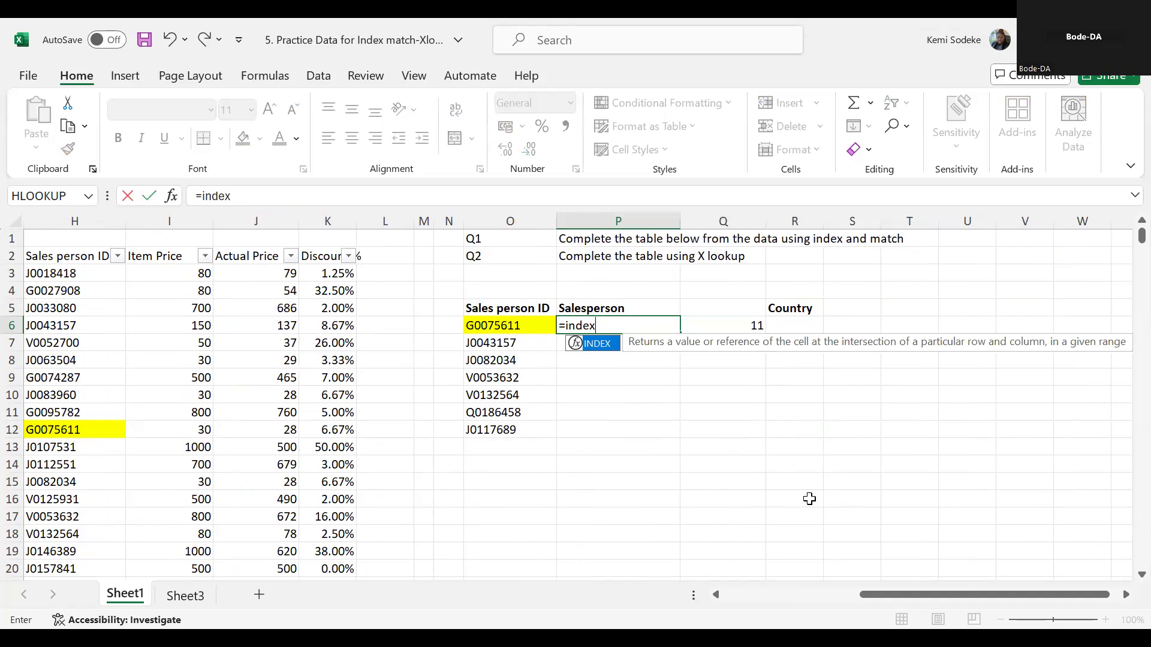
text(()
drag(885, 596, 737, 593)
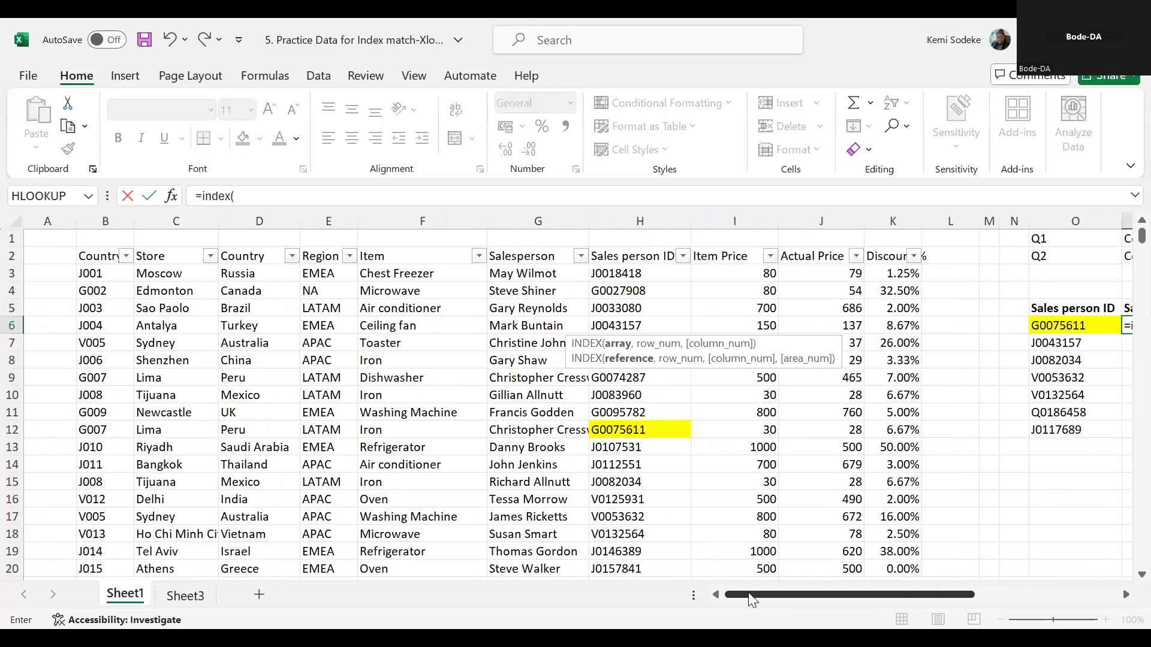
click(99, 256)
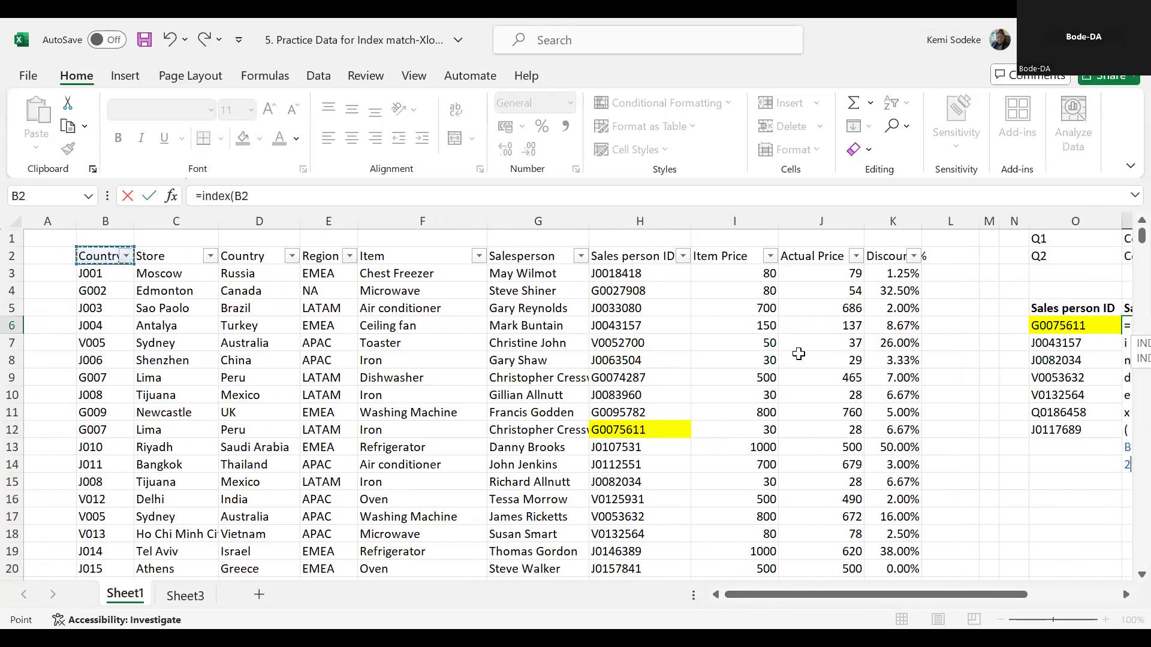
shift+click(888, 468)
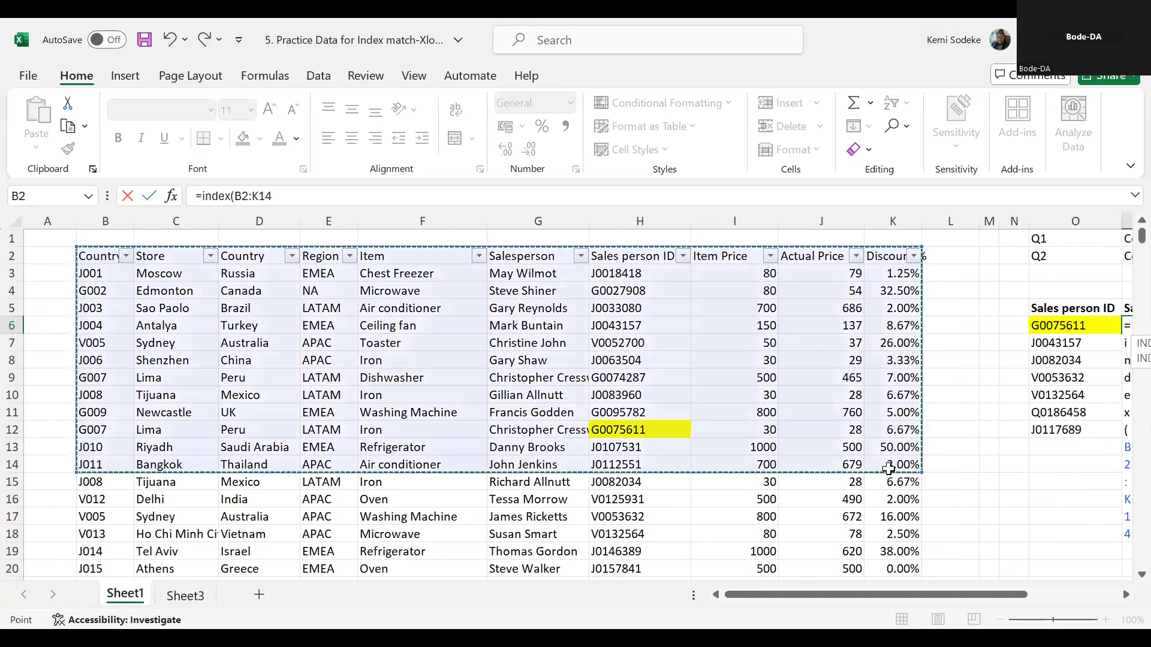
key(ctrl+shift+Down)
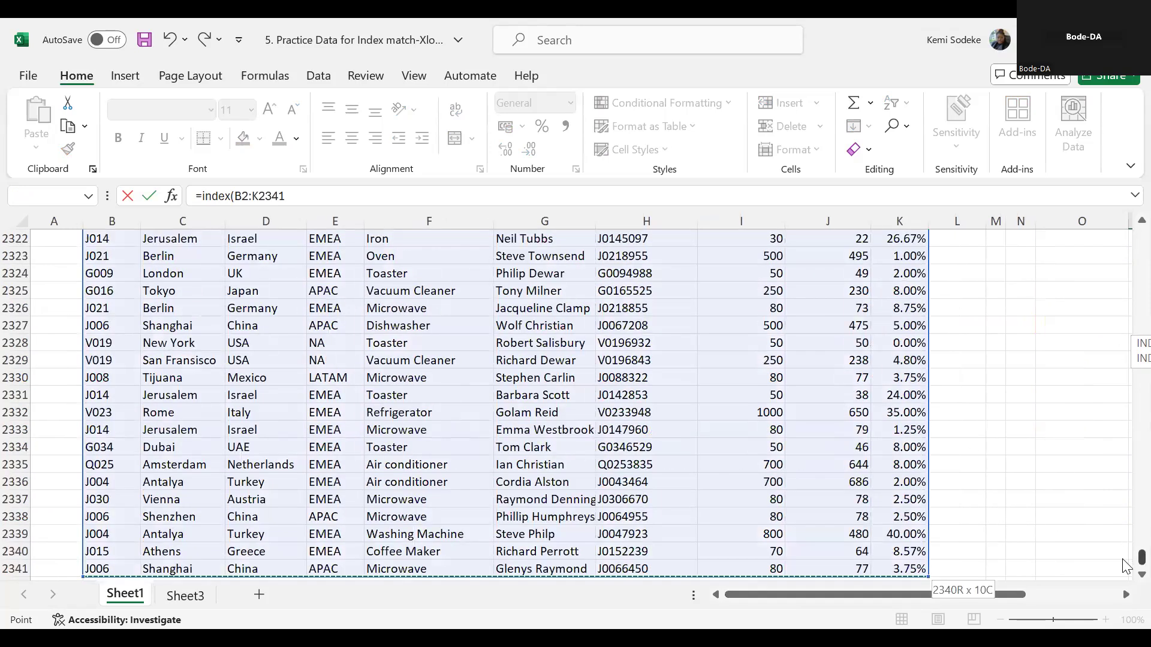
drag(1141, 558, 1088, 245)
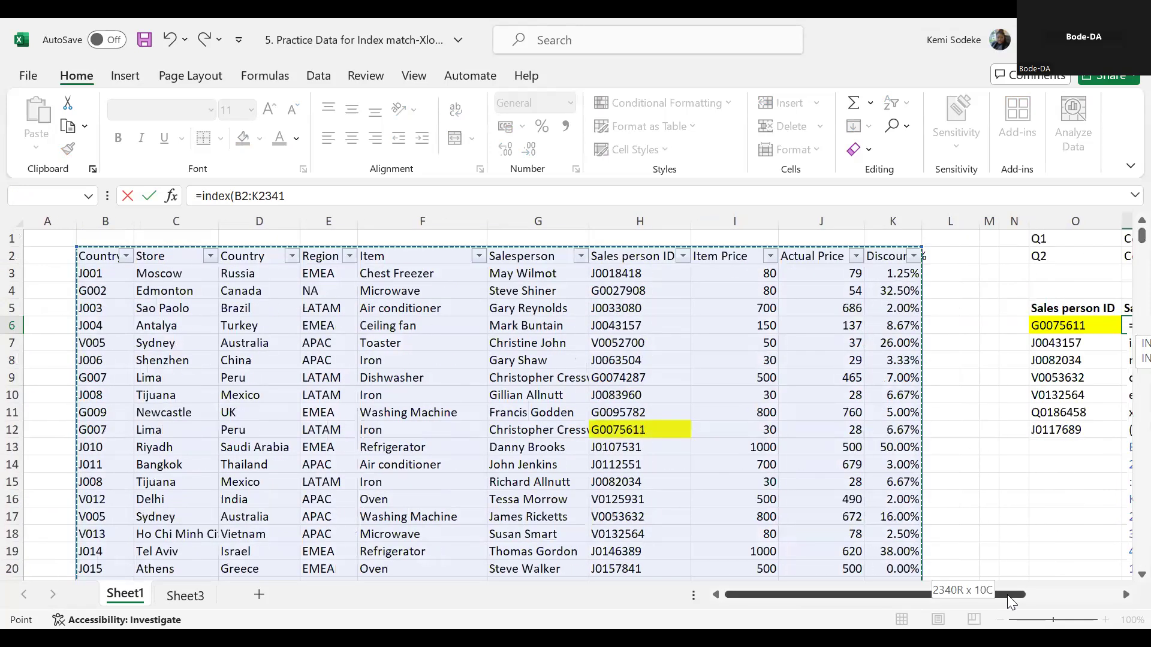
drag(1009, 597, 1124, 592)
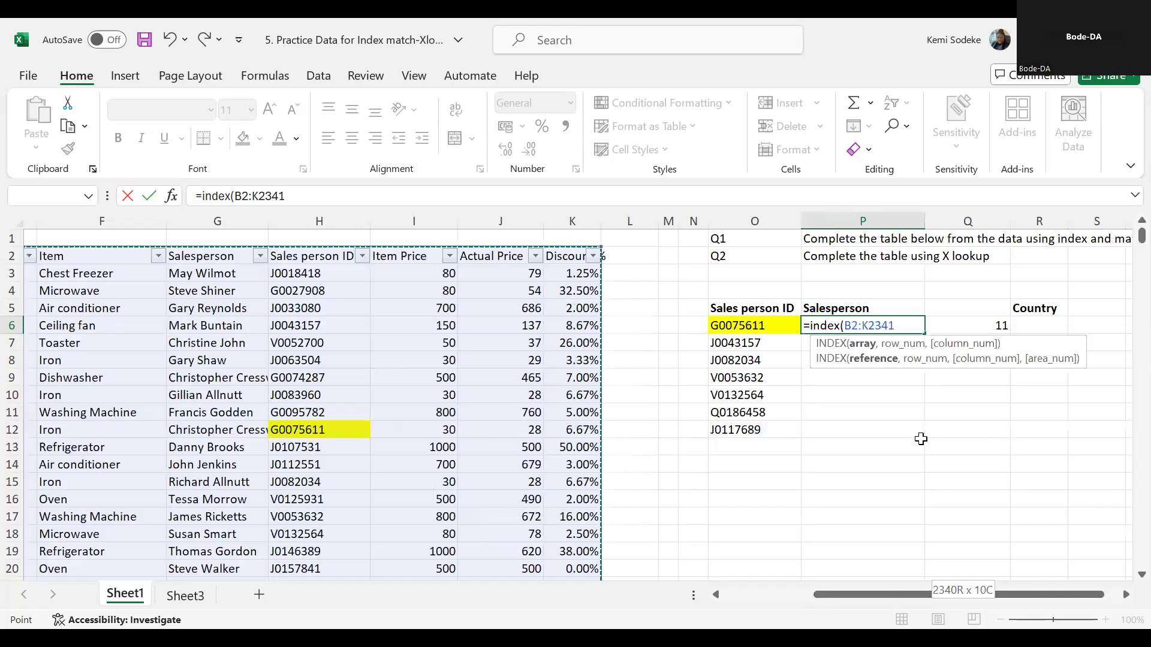
- Use the MATCH result in Q6 as the row number of the INDEX formula
text(,)
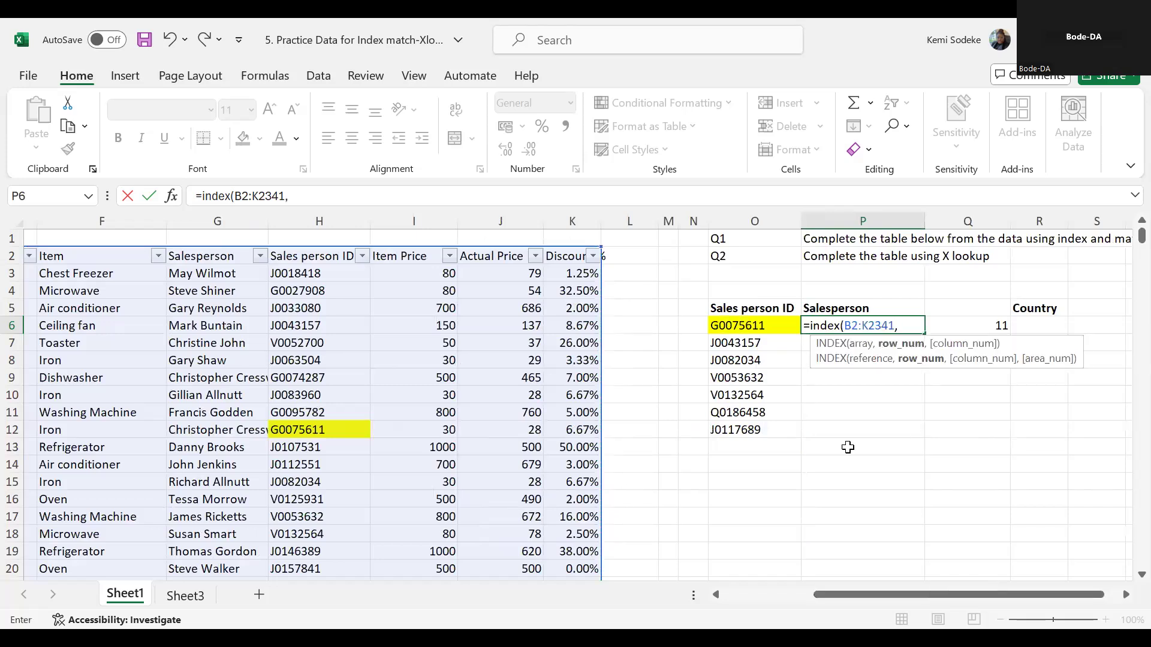
mouse_move(821, 593)
mouse_down()
mouse_move(724, 595)
mouse_move(865, 603)
mouse_up()
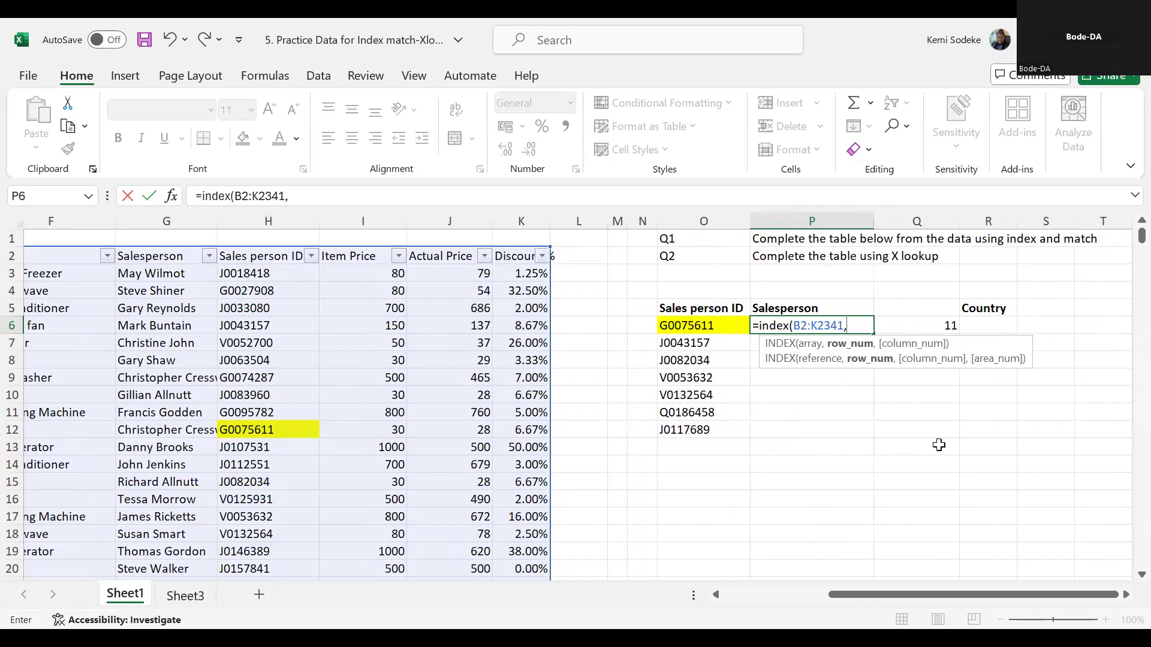
text(11)
key(BackSpace)
key(BackSpace)
click(926, 325)
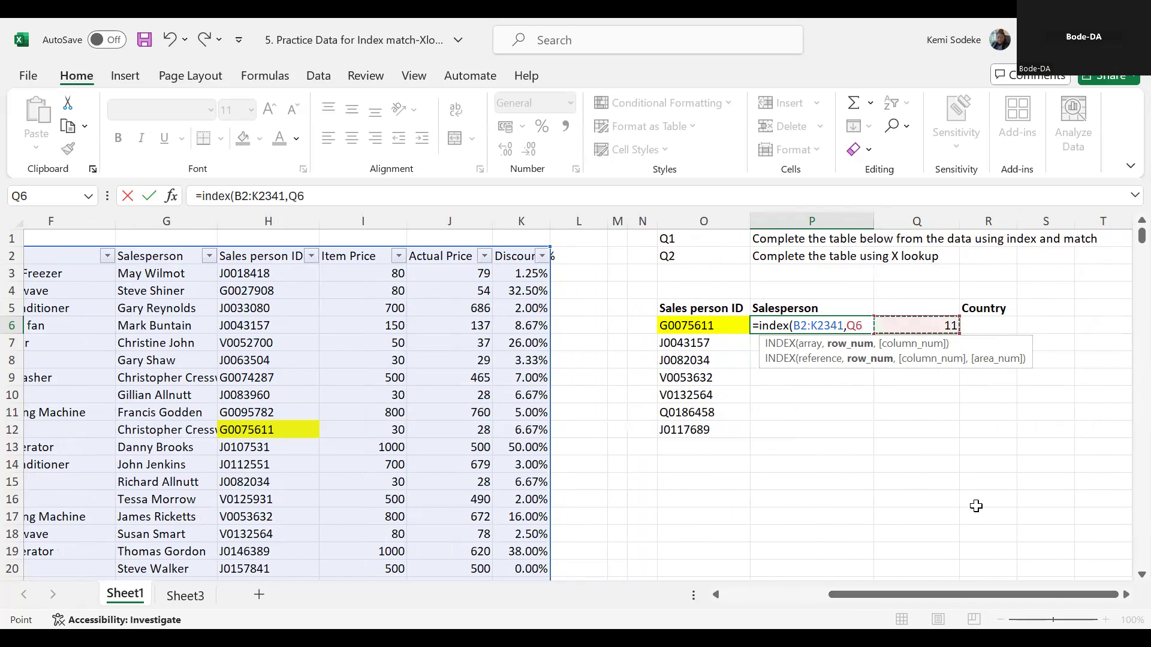
- Finish the INDEX formula with column number 6, the Salesperson column of the data table
text(,)
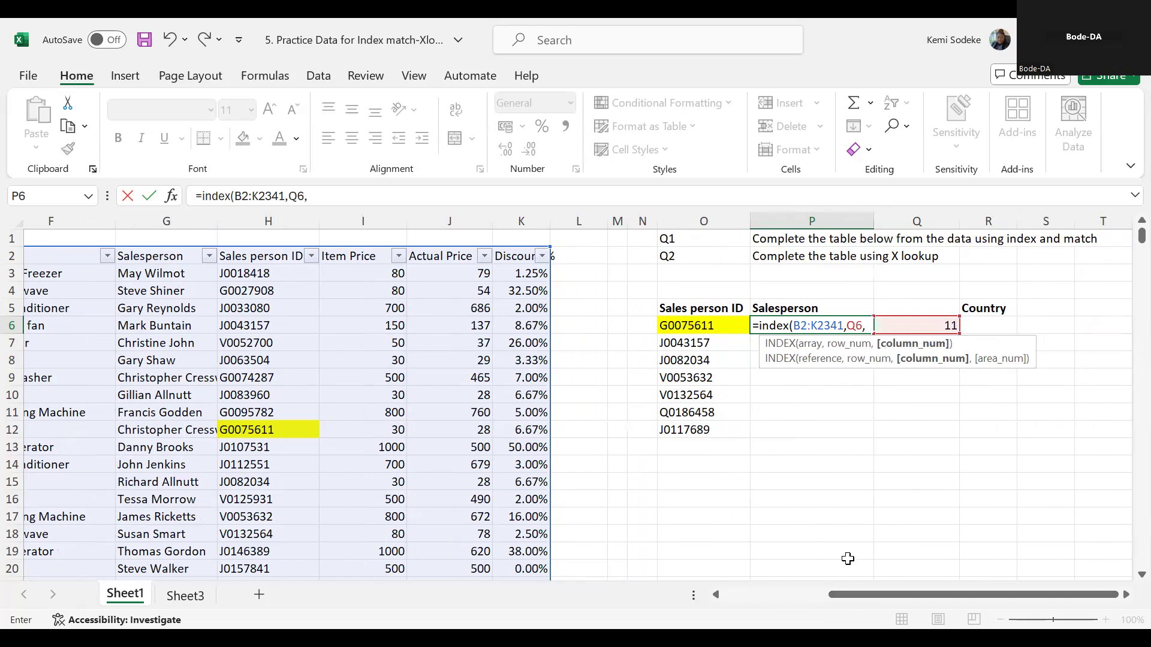
drag(840, 592, 734, 588)
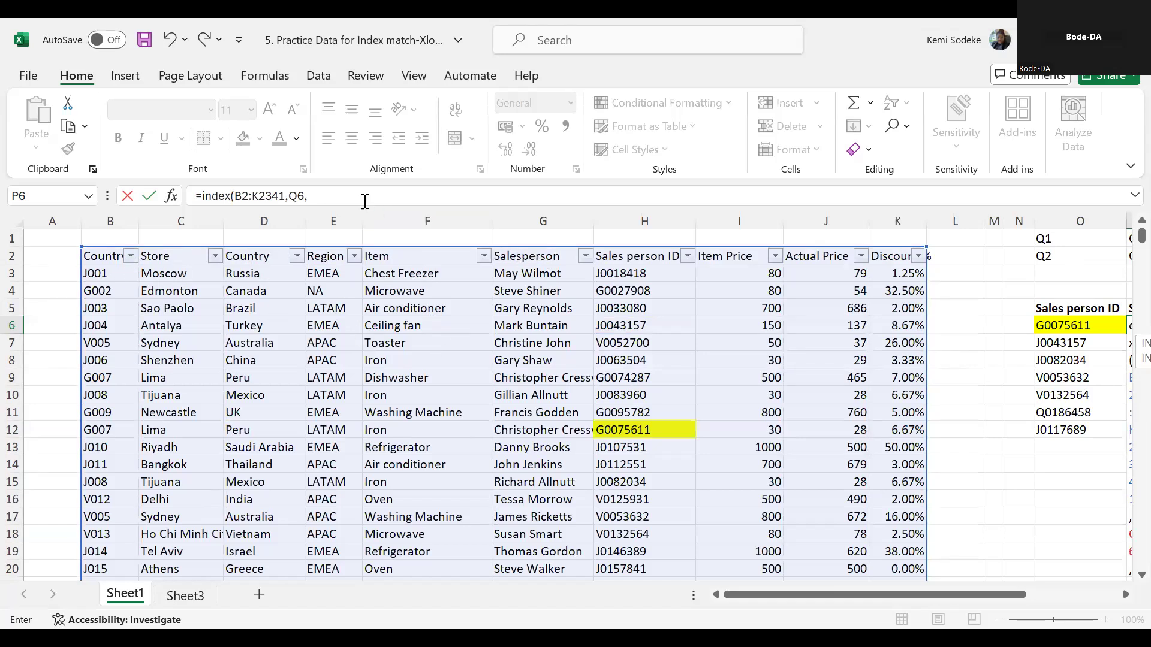
text(6))
key(Return)
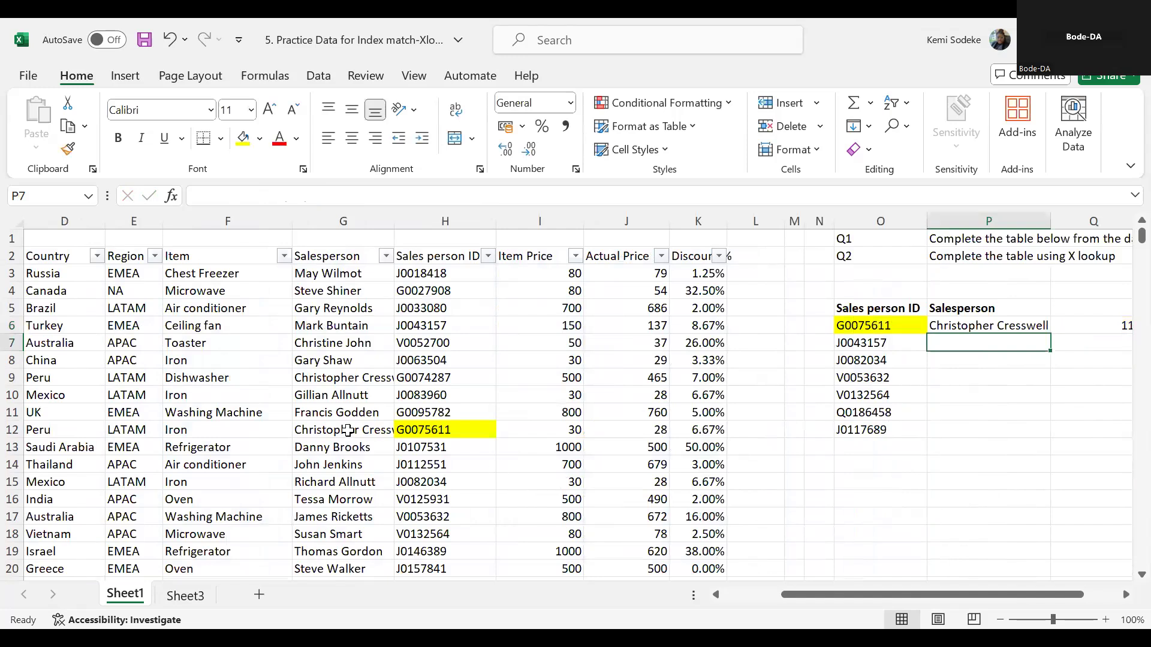
- Autofit column G to show the full salesperson name in row 12 beside the highlighted sales person ID
click(347, 430)
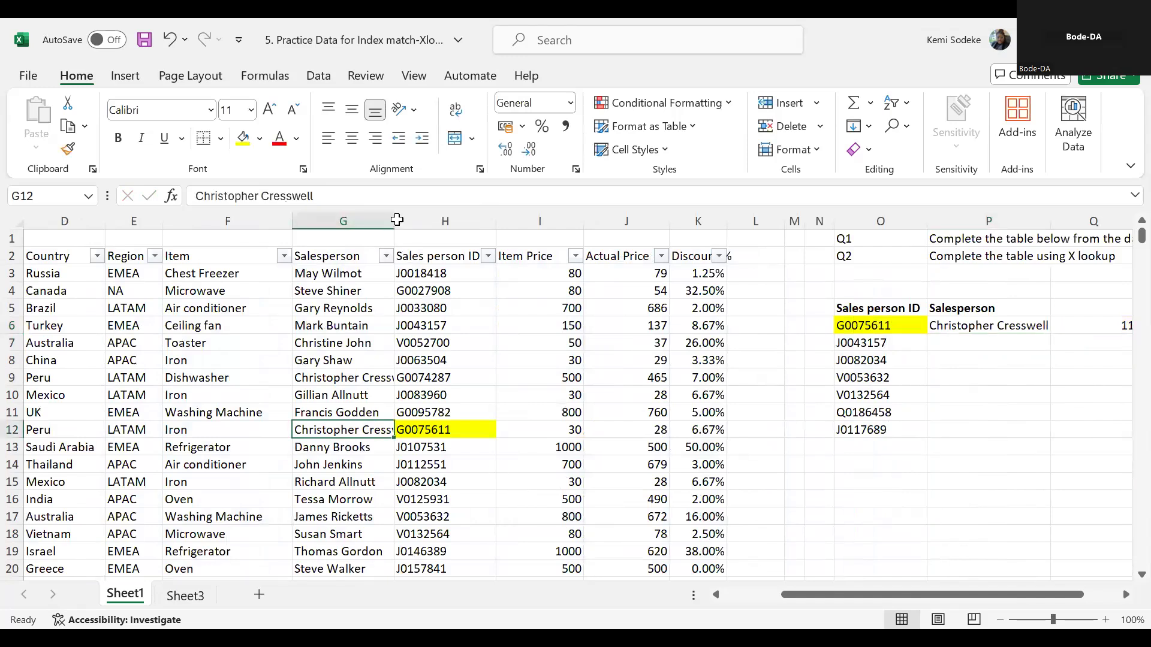
double_click(392, 222)
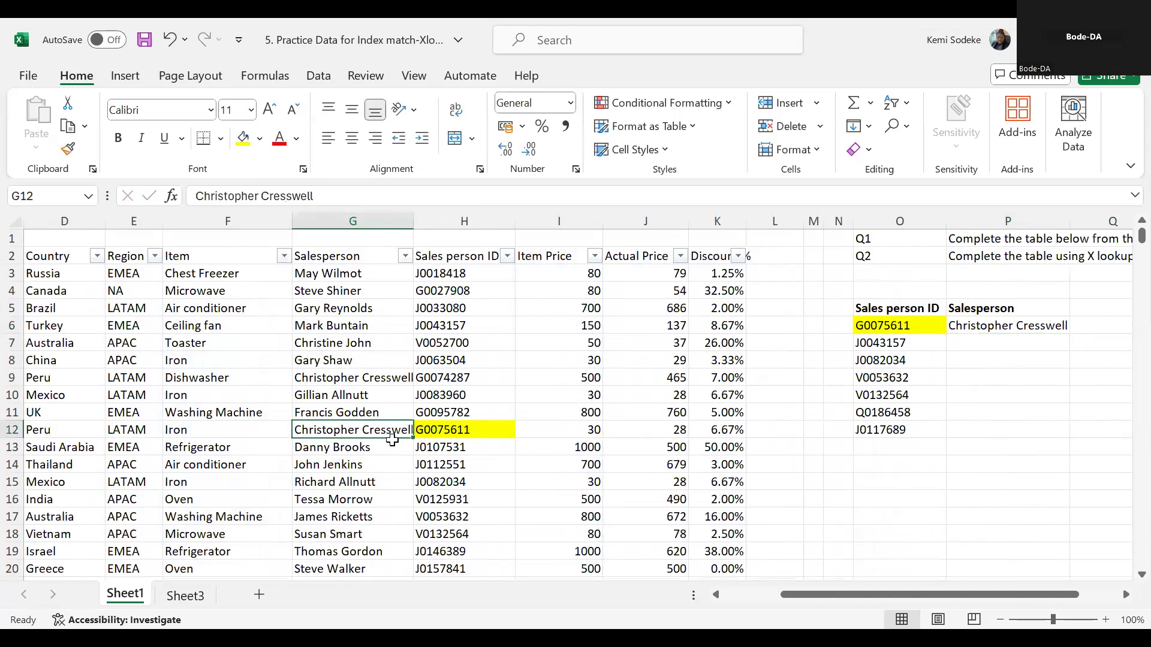
click(468, 429)
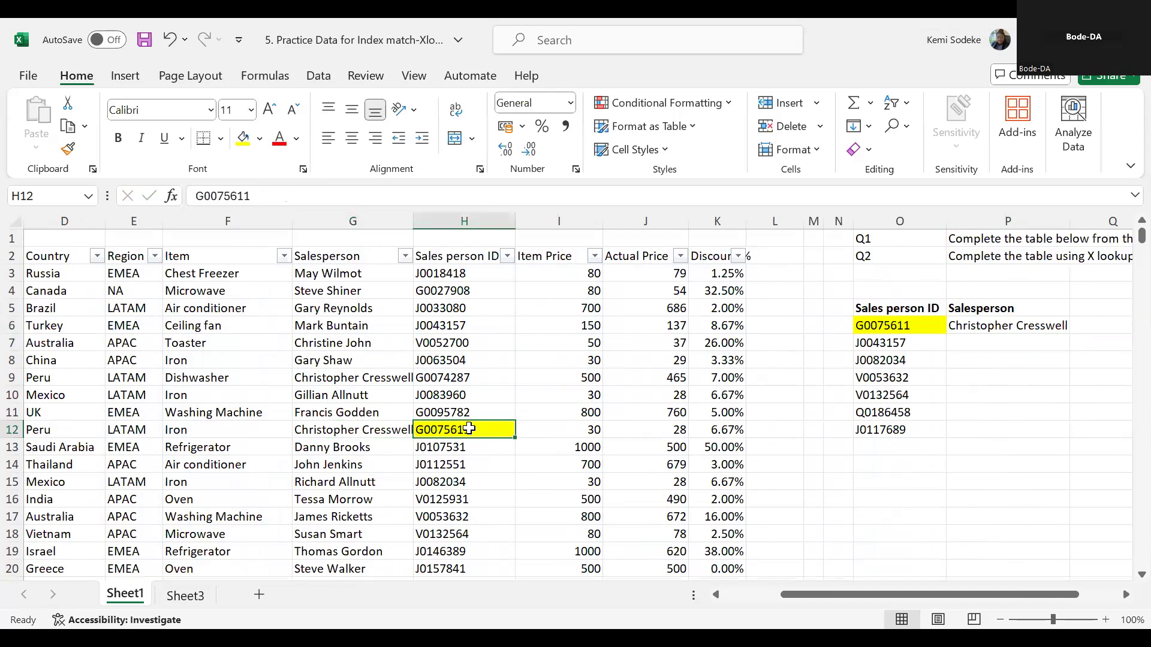
- Review the INDEX formula in P6 and the MATCH formula in Q6 to compare their arguments
click(1124, 594)
click(1124, 595)
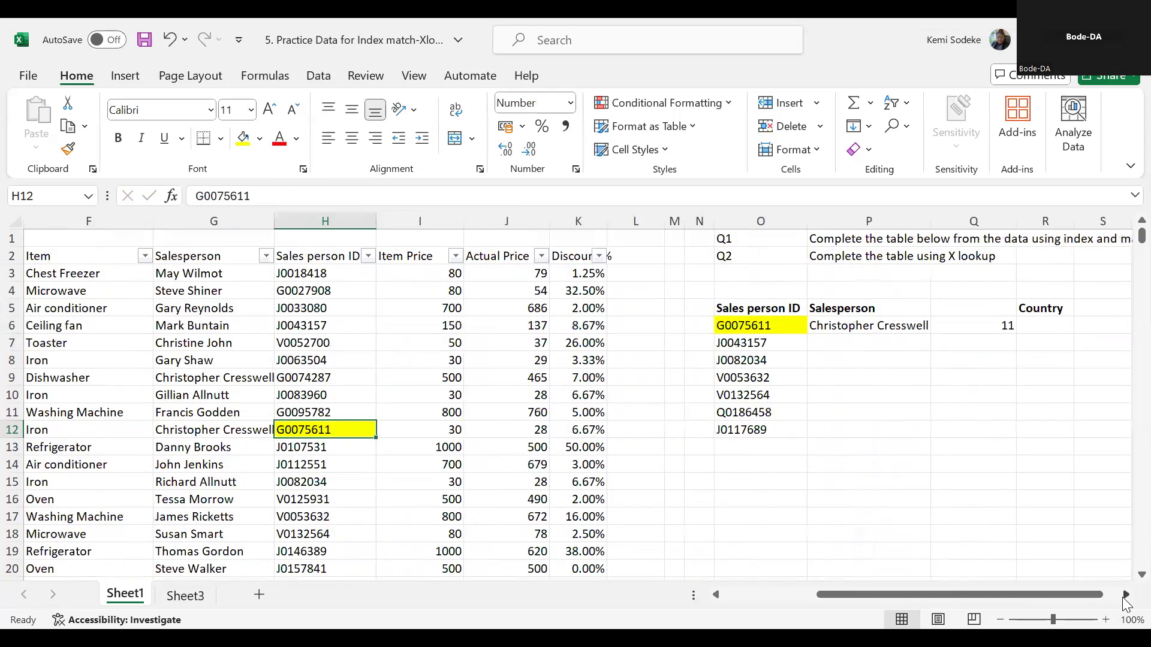
click(1124, 594)
click(731, 326)
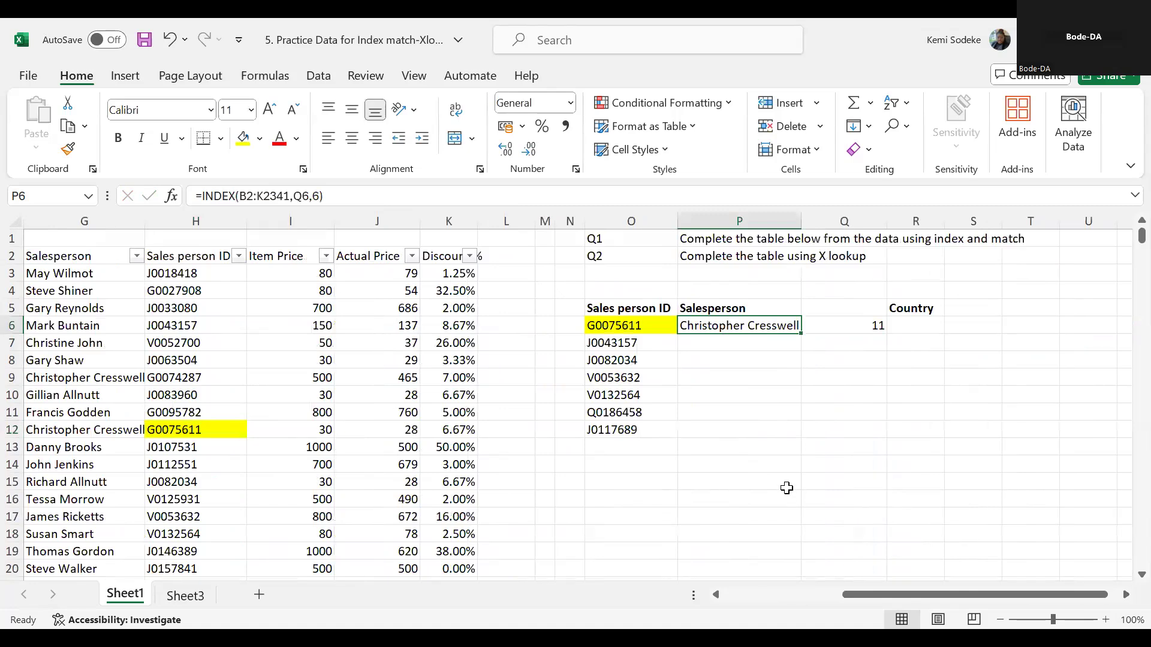
click(862, 326)
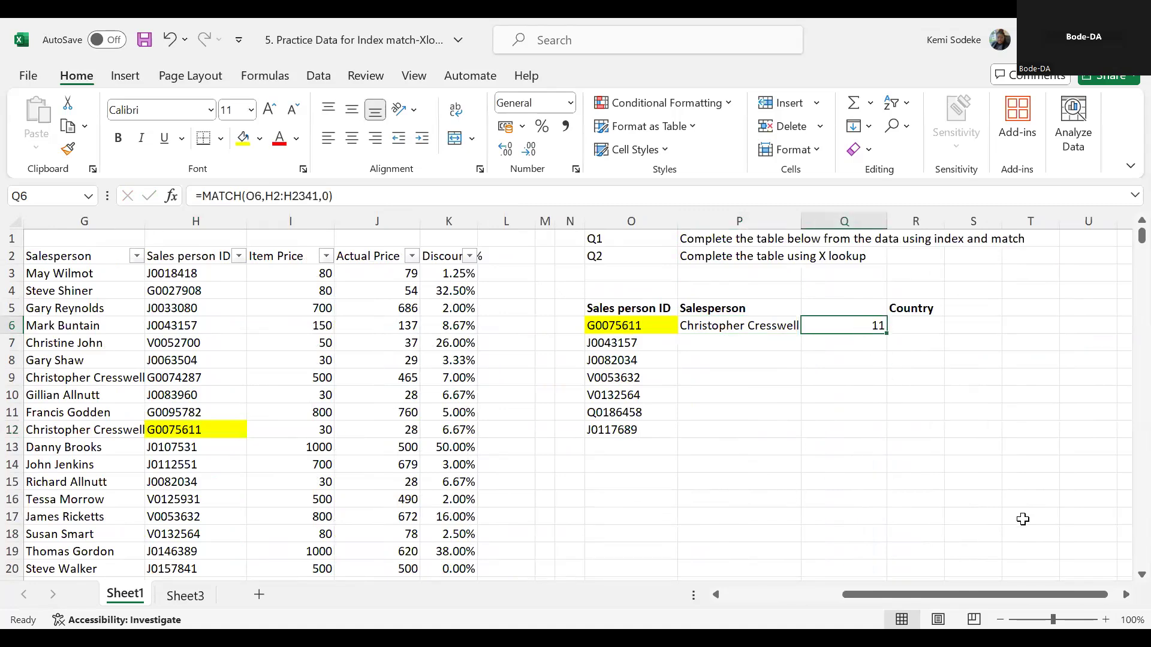
click(773, 326)
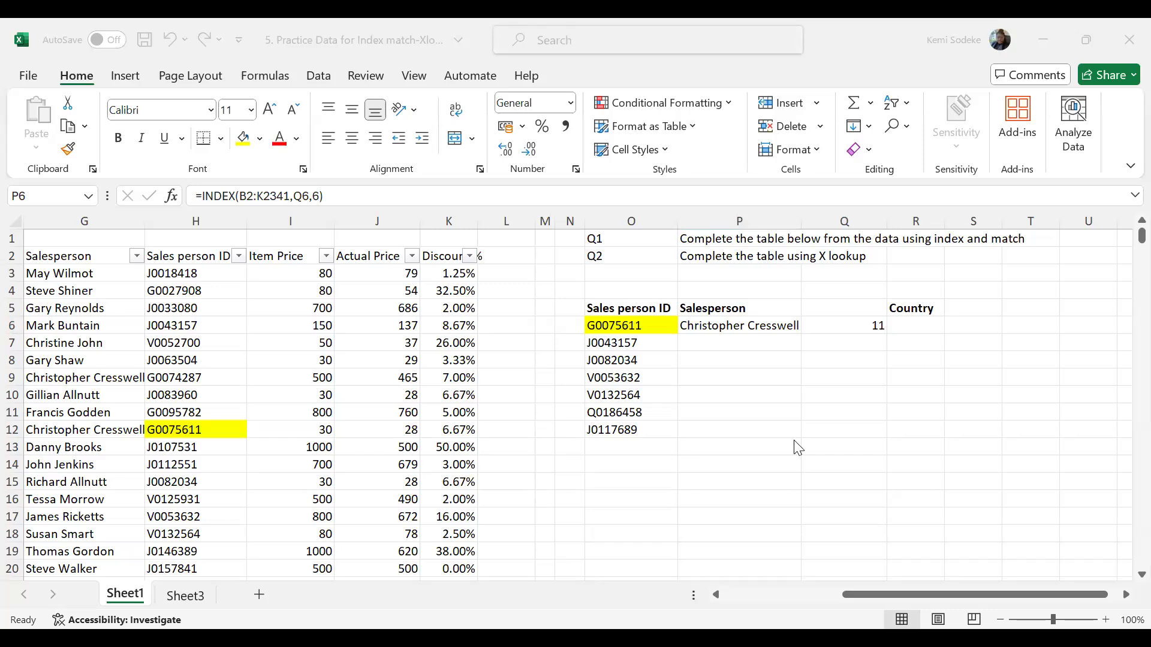
click(733, 329)
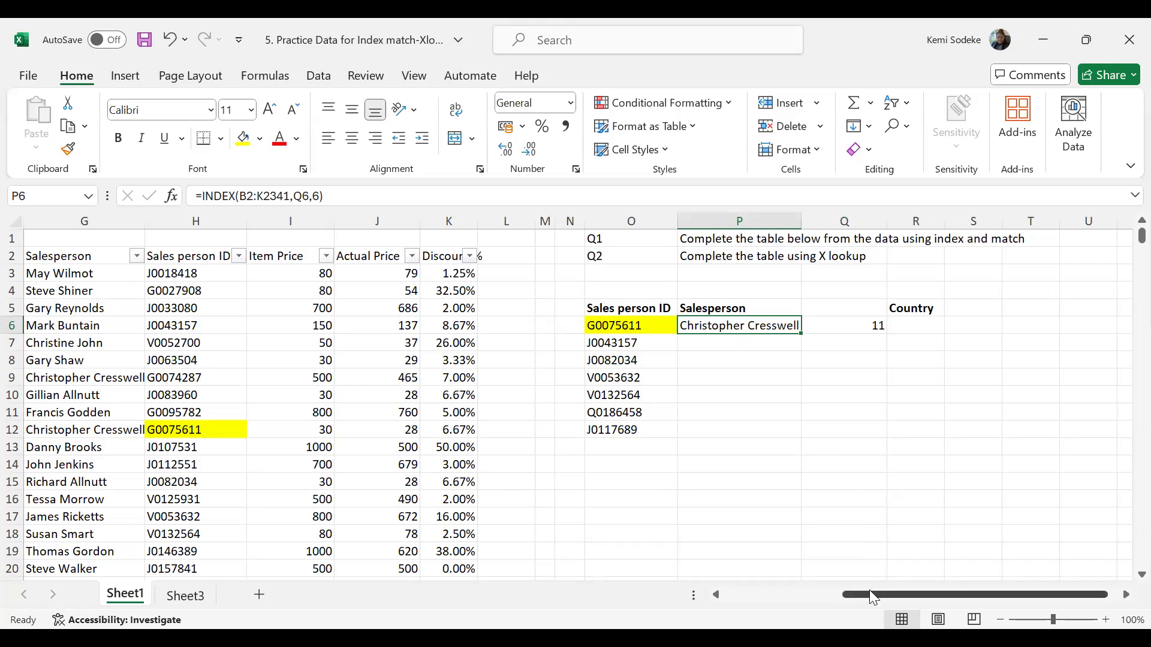
click(870, 329)
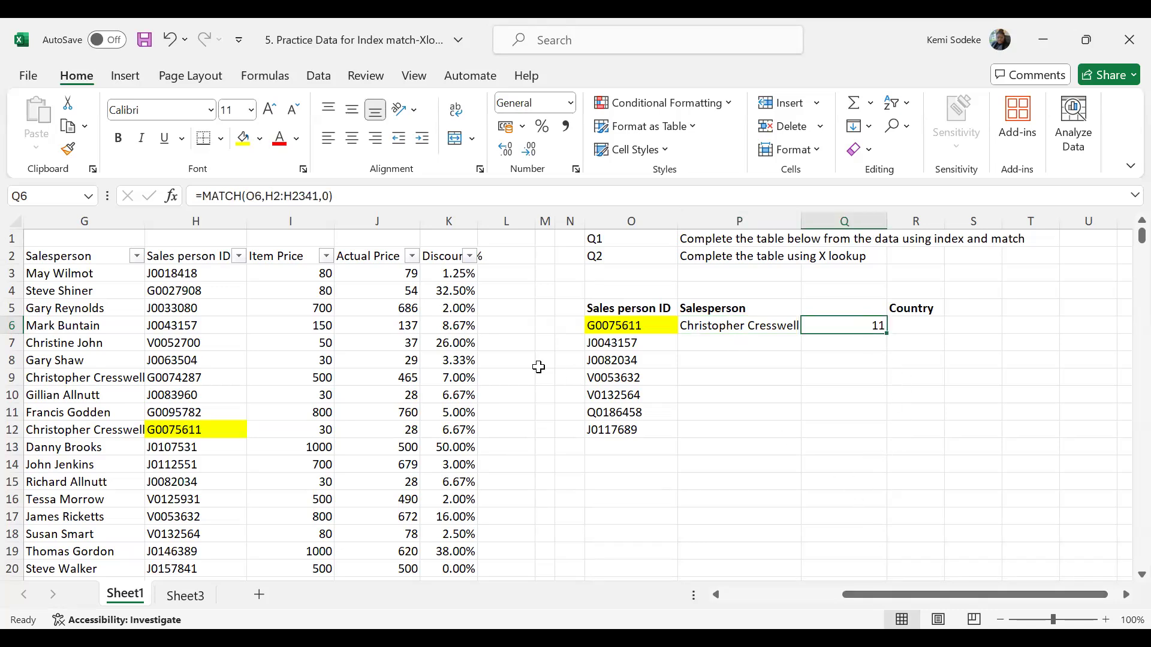
click(344, 196)
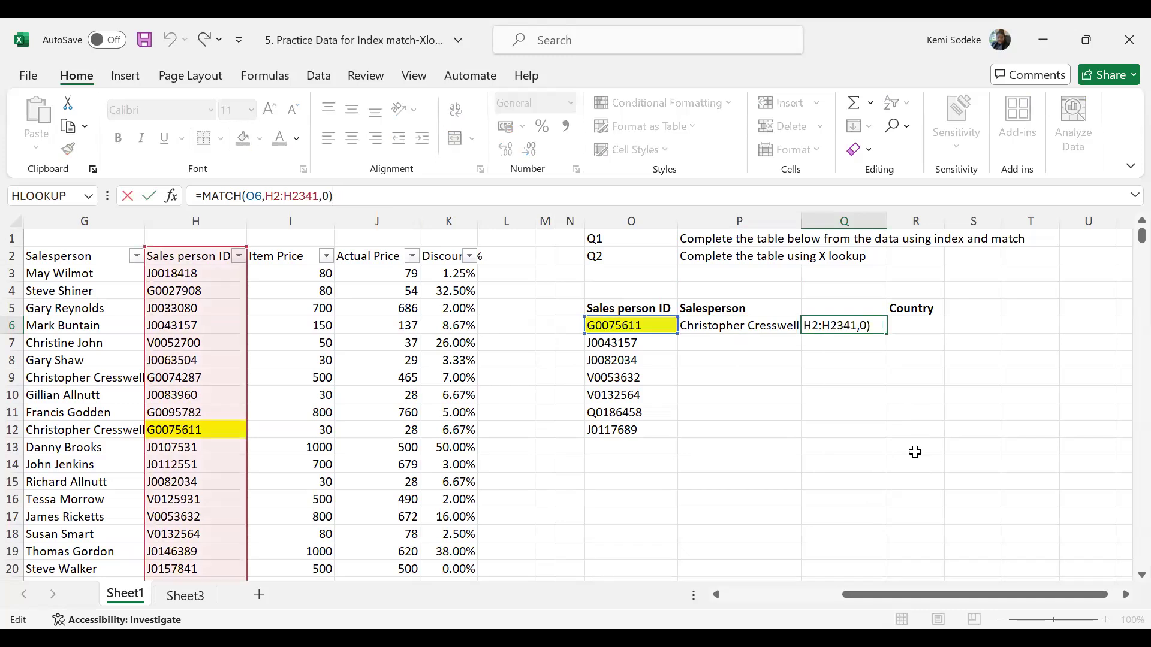
click(947, 466)
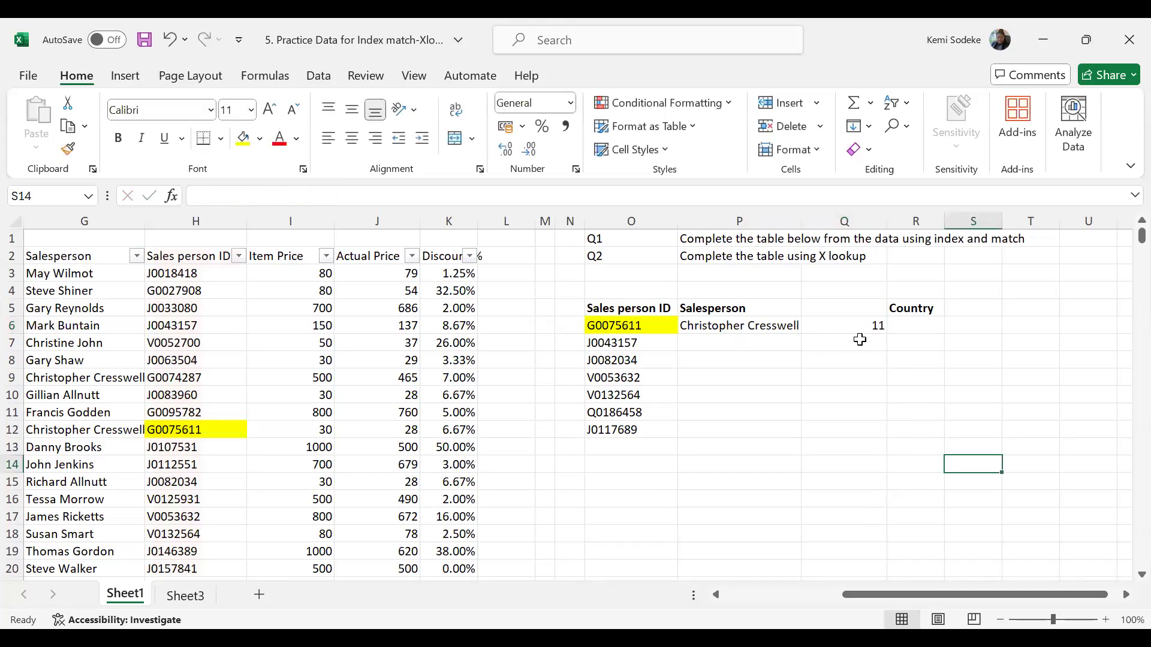
- Rebuild the MATCH formula in Q6 through the Function Arguments dialog, with O6 as the lookup value
click(841, 327)
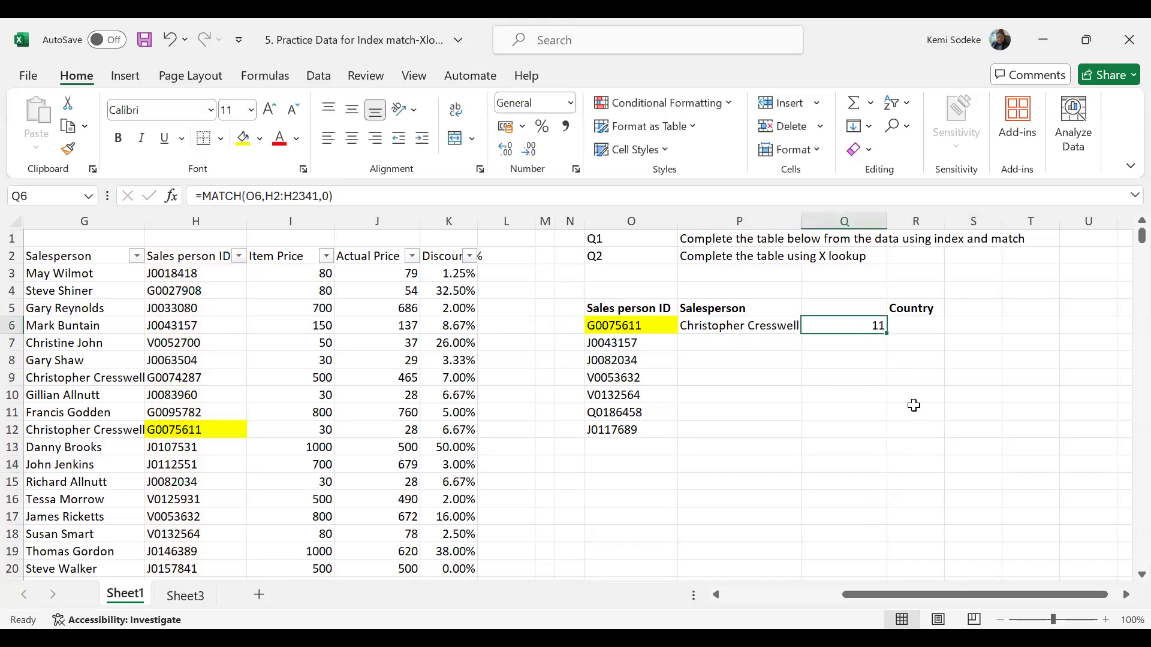
text(=)
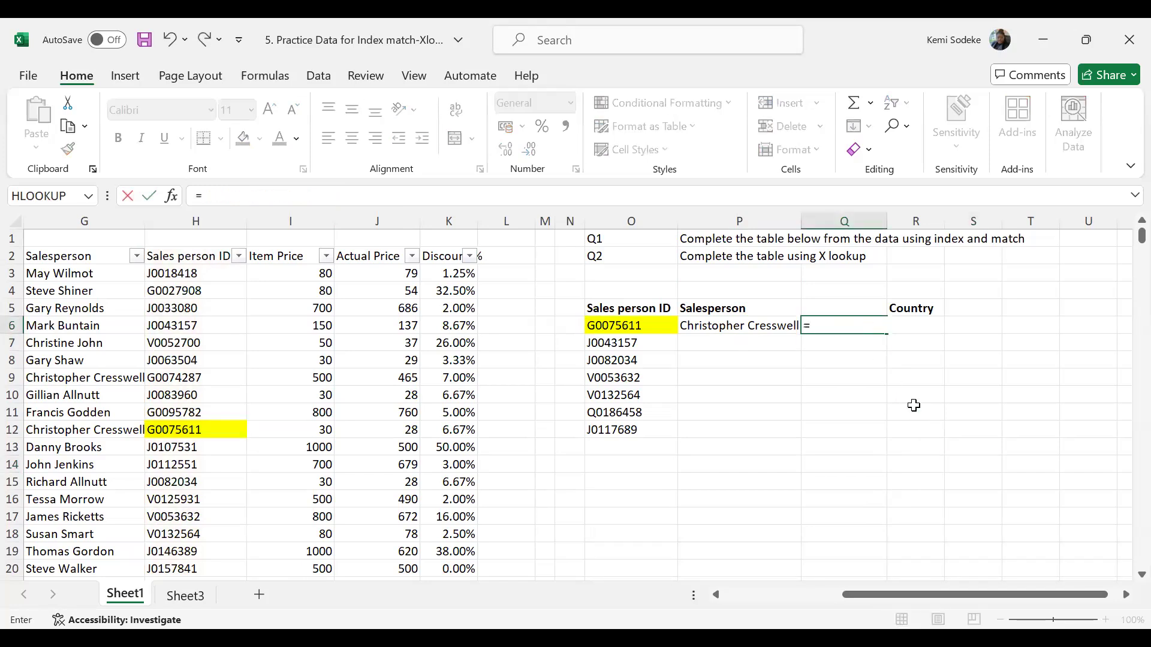
text(match)
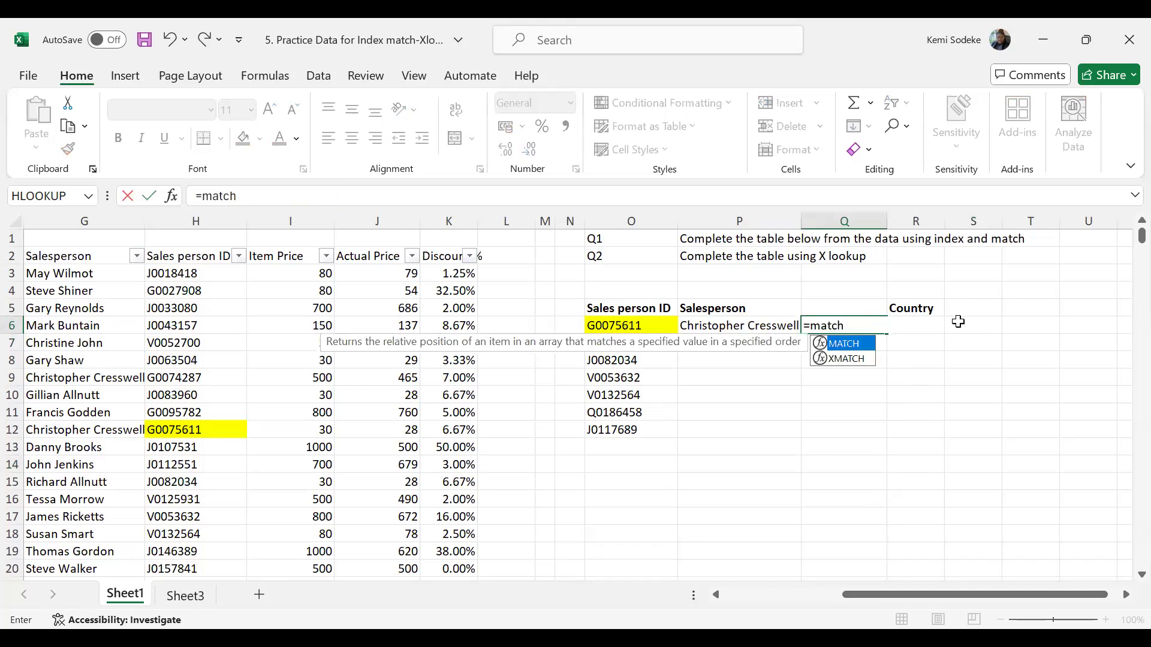
text(()
click(173, 196)
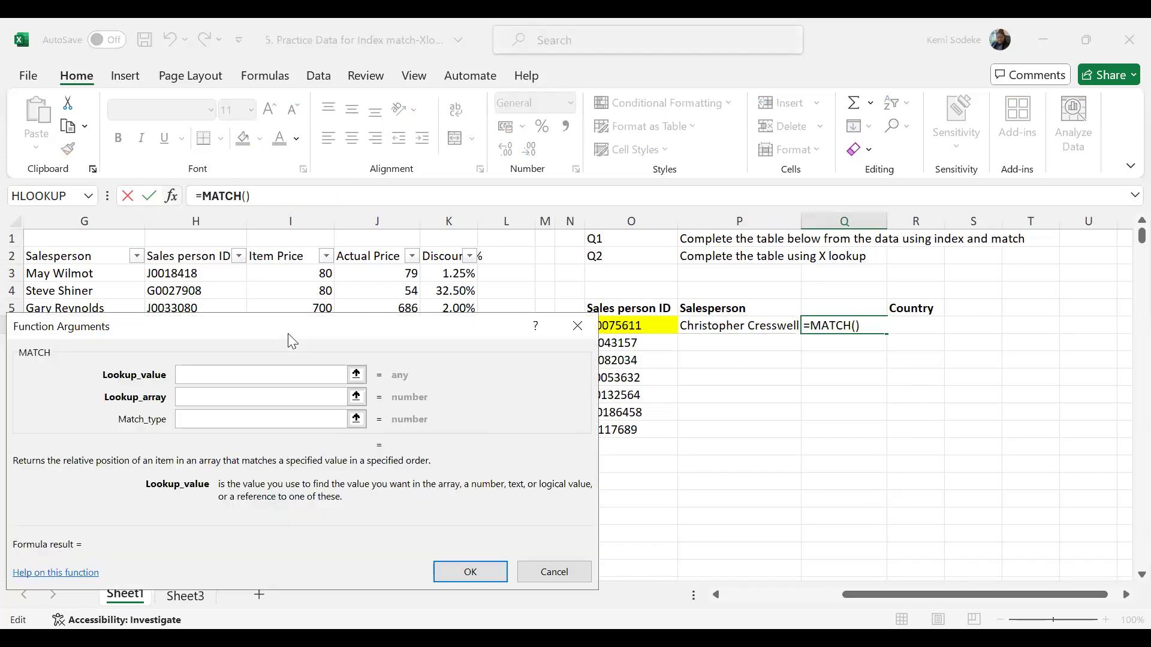
drag(288, 334, 826, 401)
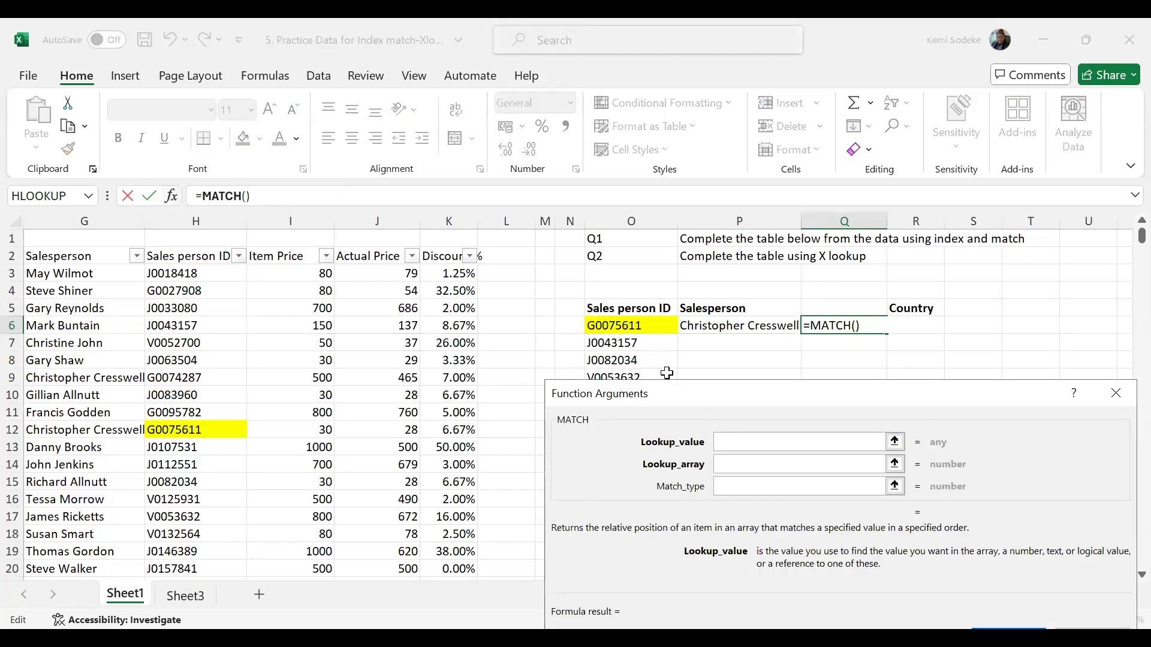
click(634, 328)
- Complete the MATCH formula in Q6 with H2:H2341 as the lookup array and 0 as the match type
click(742, 465)
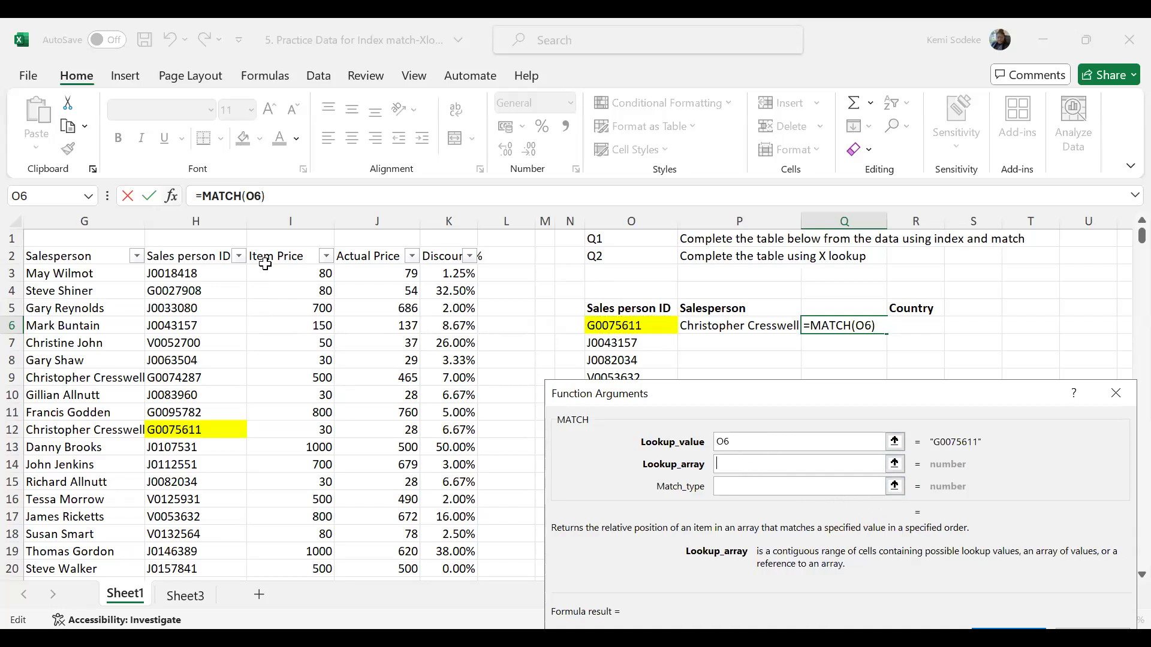
click(186, 257)
drag(203, 432, 204, 515)
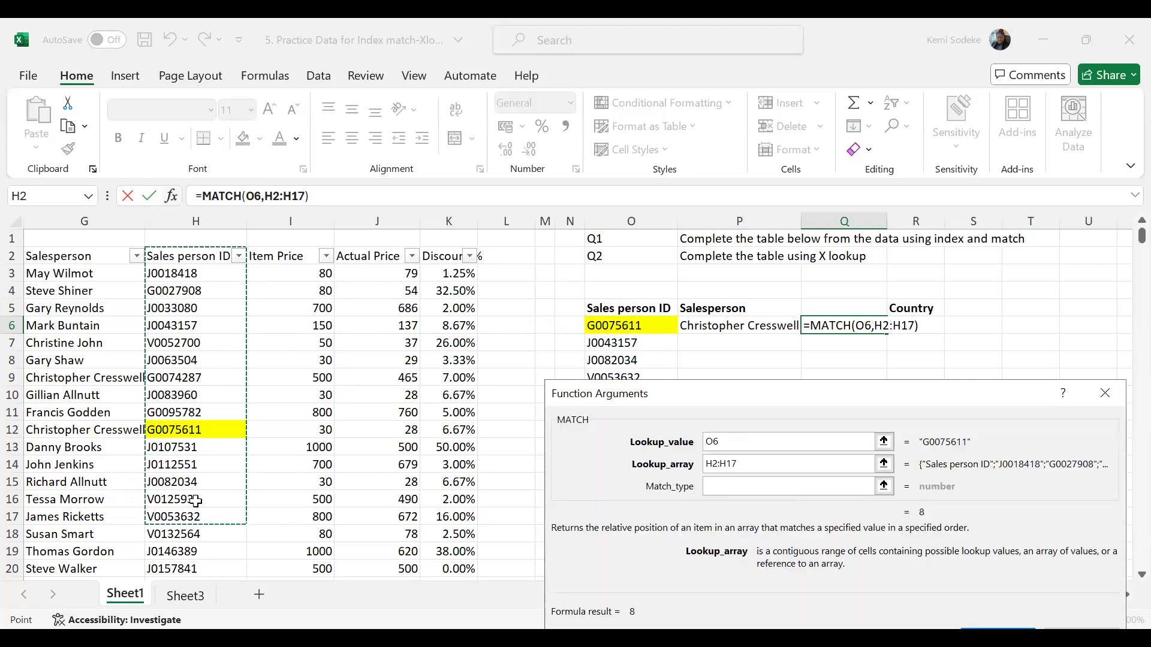
key(ctrl+shift+Down)
drag(737, 401, 718, 324)
drag(1139, 557, 1113, 231)
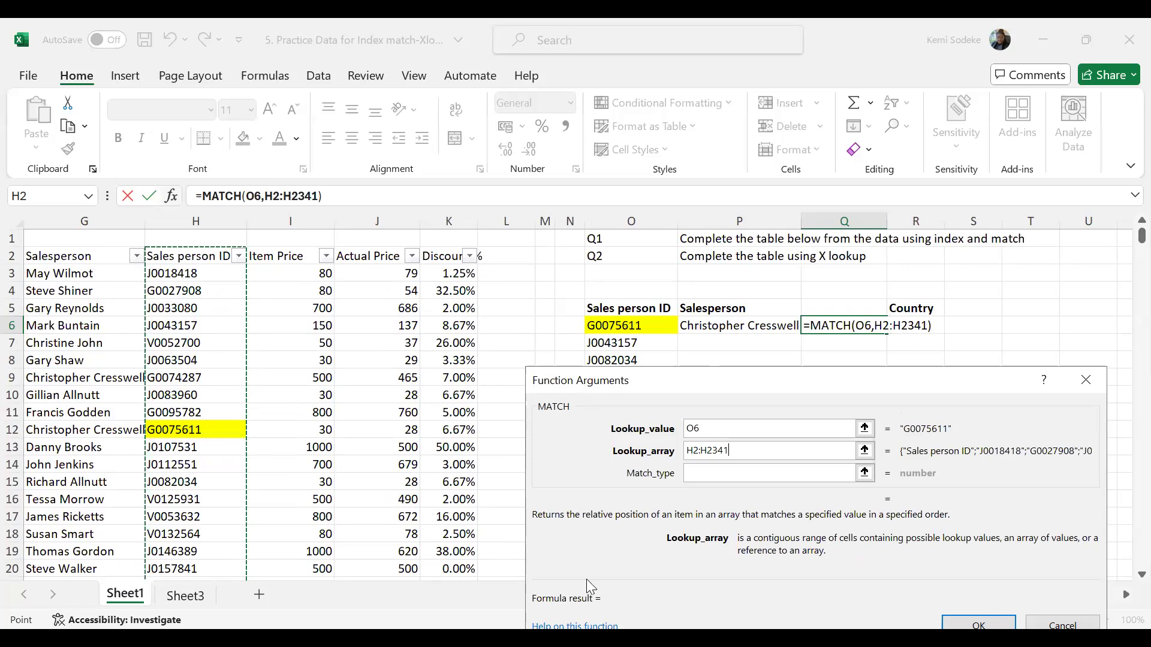
click(699, 474)
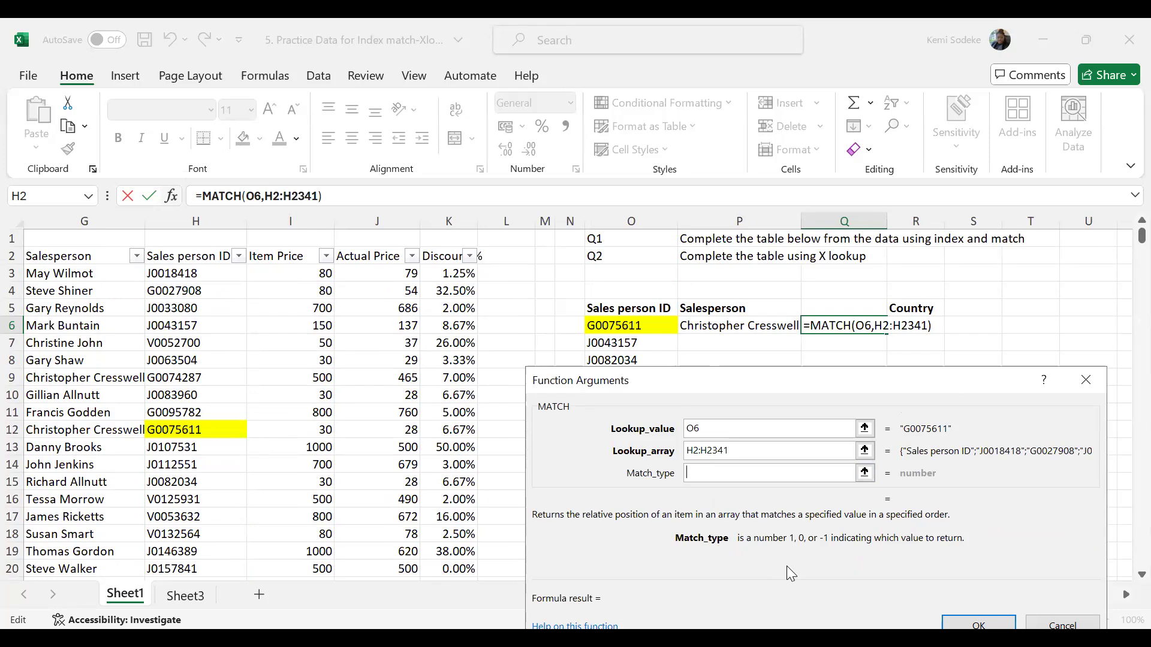
text(0)
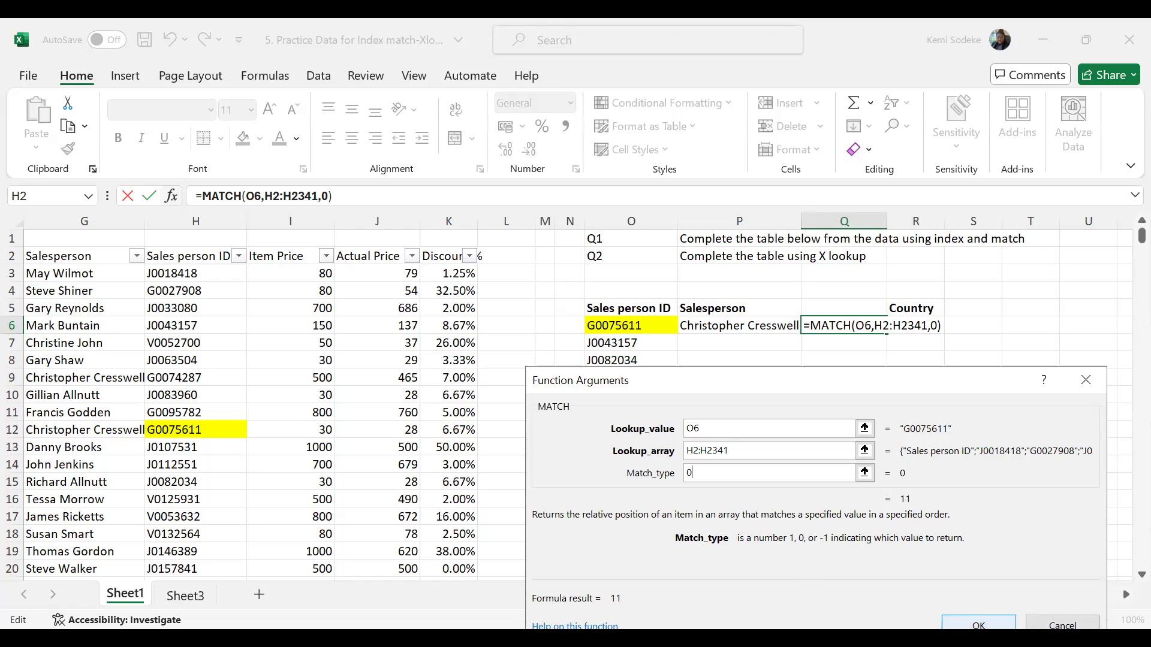
key(Return)
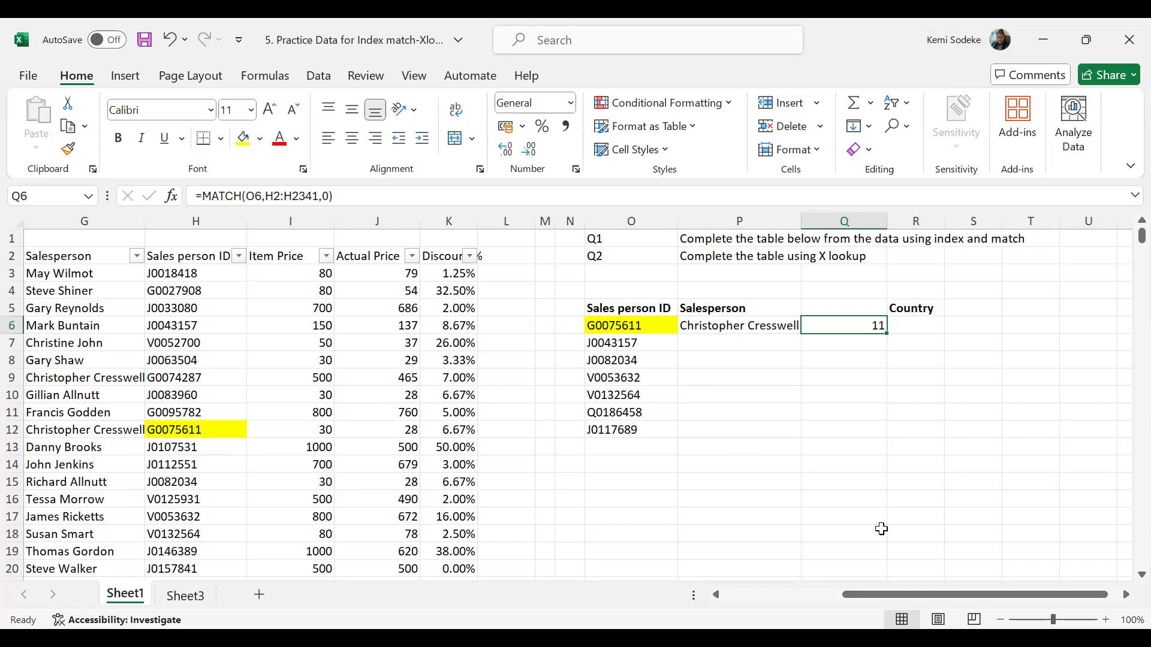
- Compare the INDEX formula in P6 with the MATCH formula in Q6, tracing the row number reference to Q6
click(703, 331)
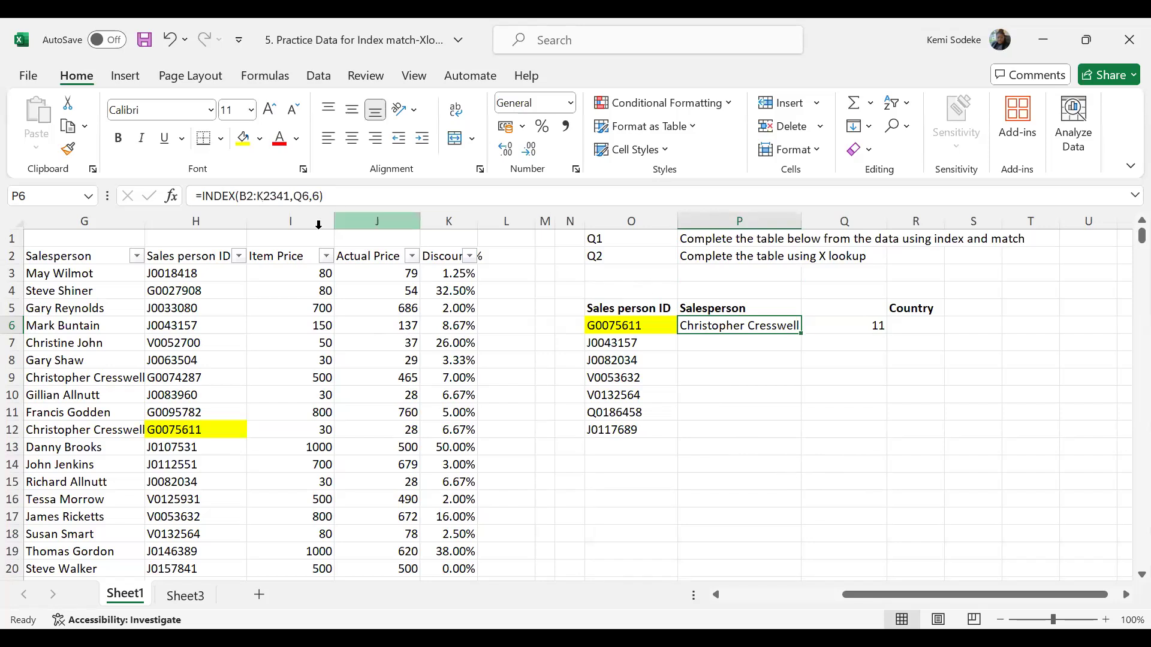
click(344, 197)
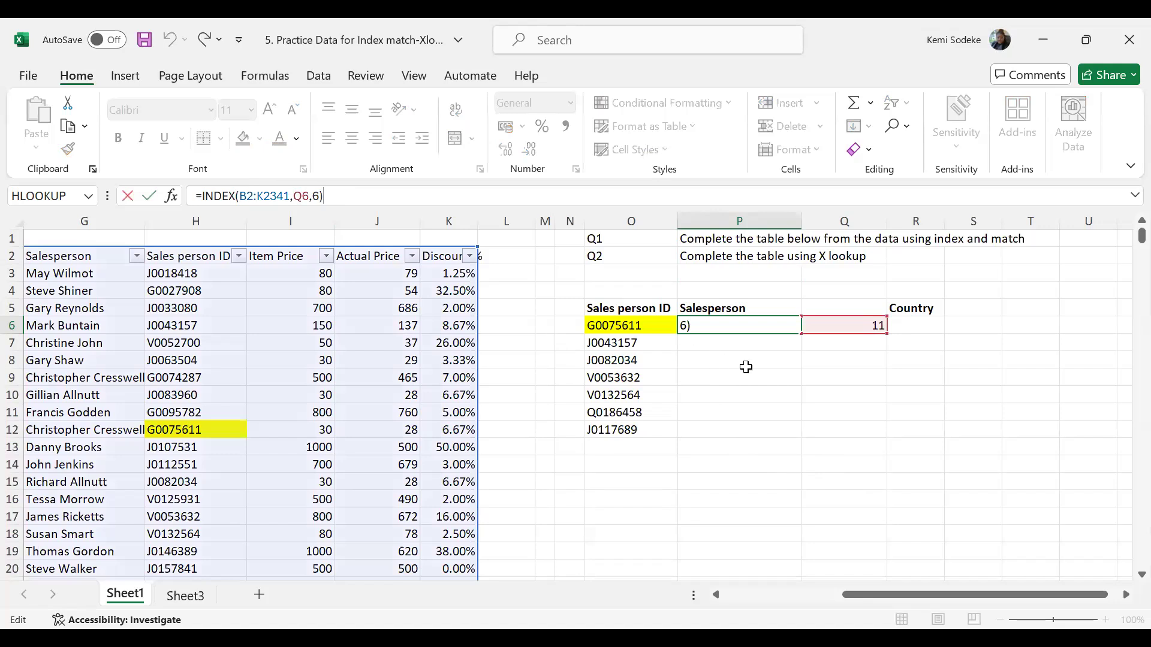
key(Return)
click(737, 326)
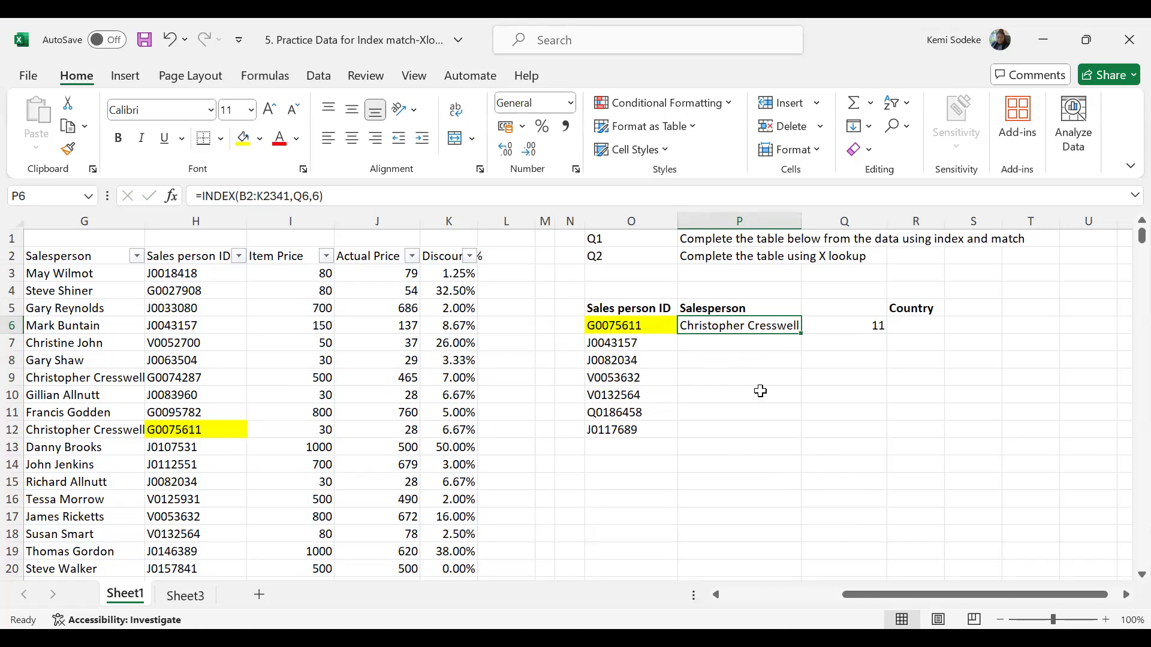
click(866, 324)
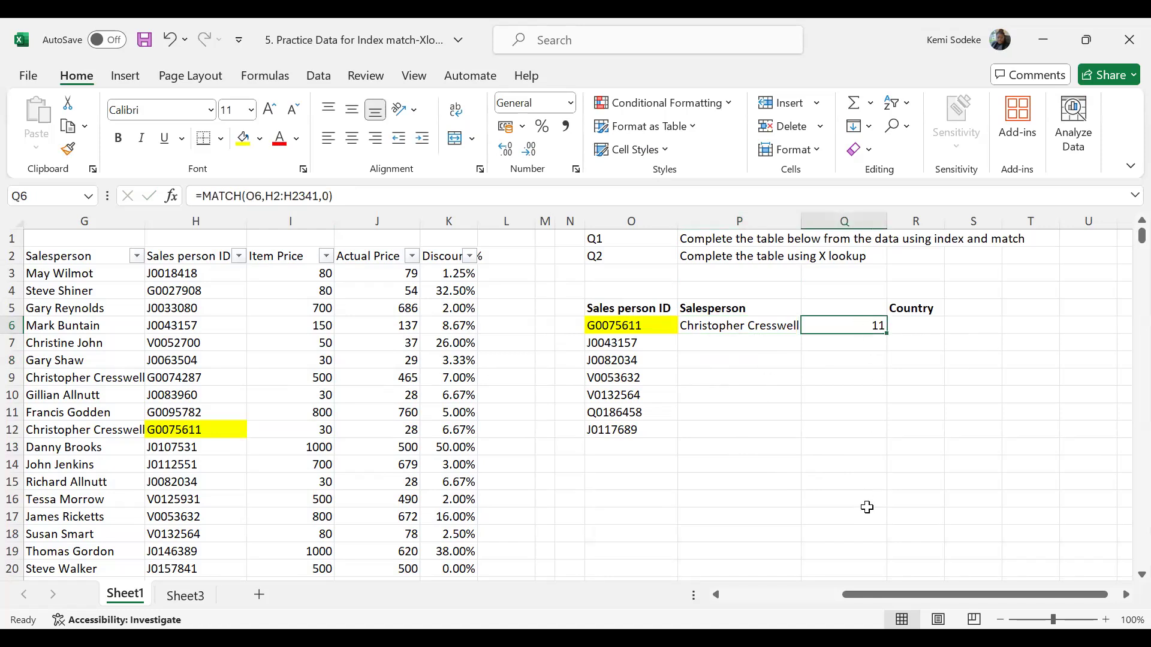
click(743, 327)
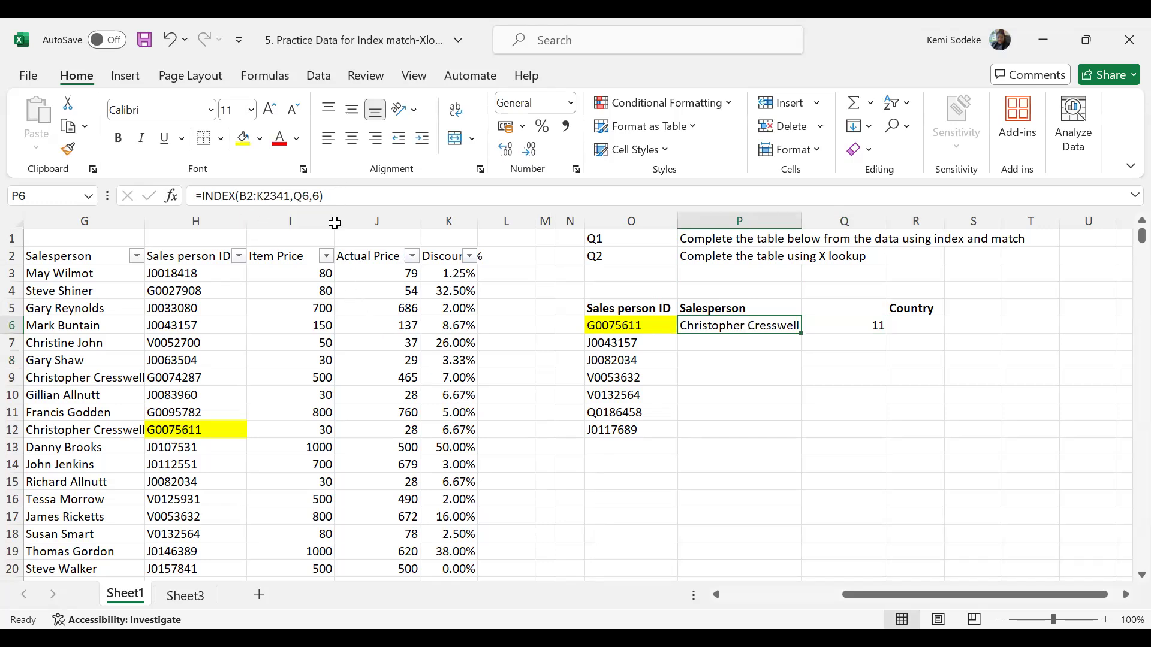
key(F2)
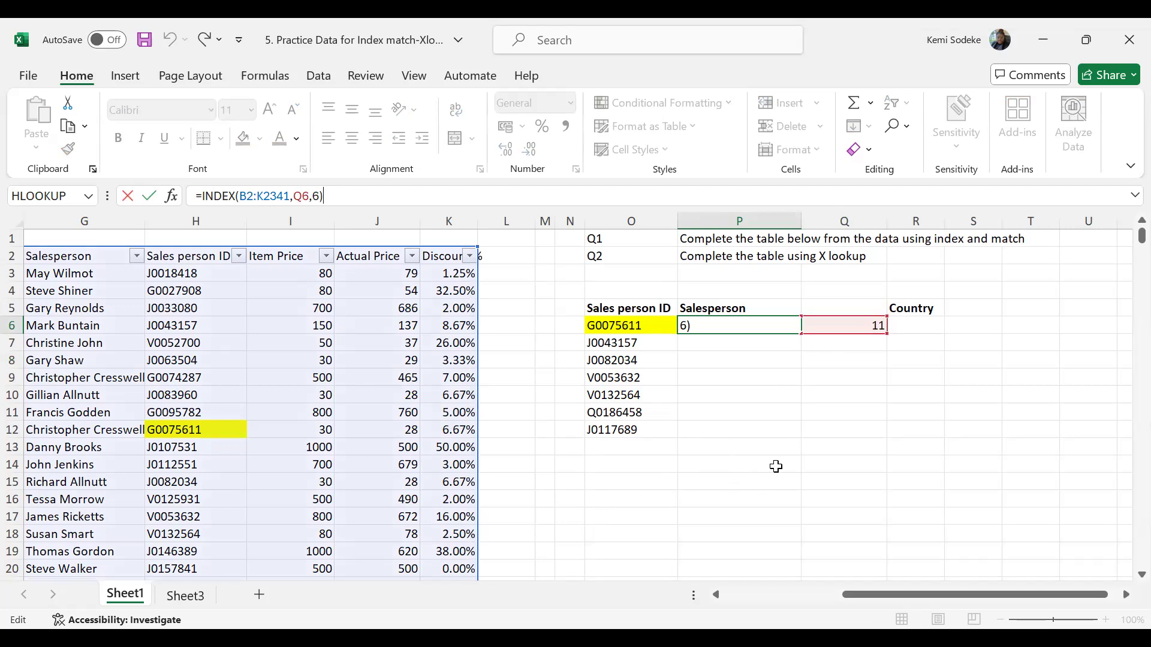
click(830, 449)
- Widen column P slightly so the full salesperson name fits, and recheck the formulas in P6 and Q6
click(752, 331)
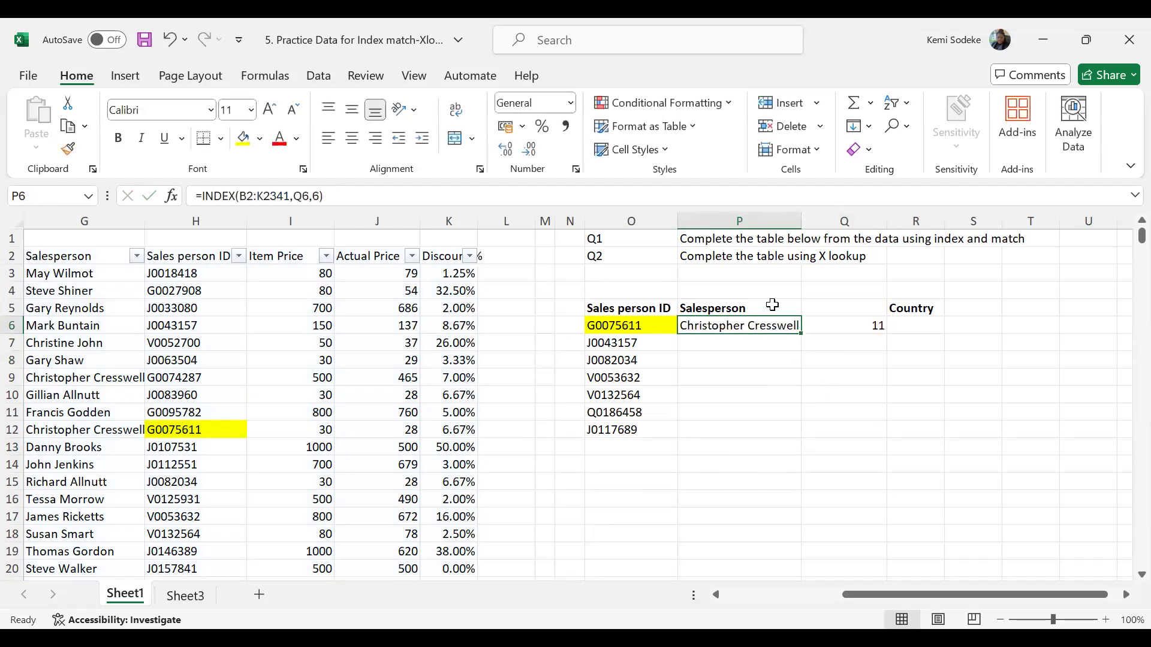
drag(811, 222, 811, 221)
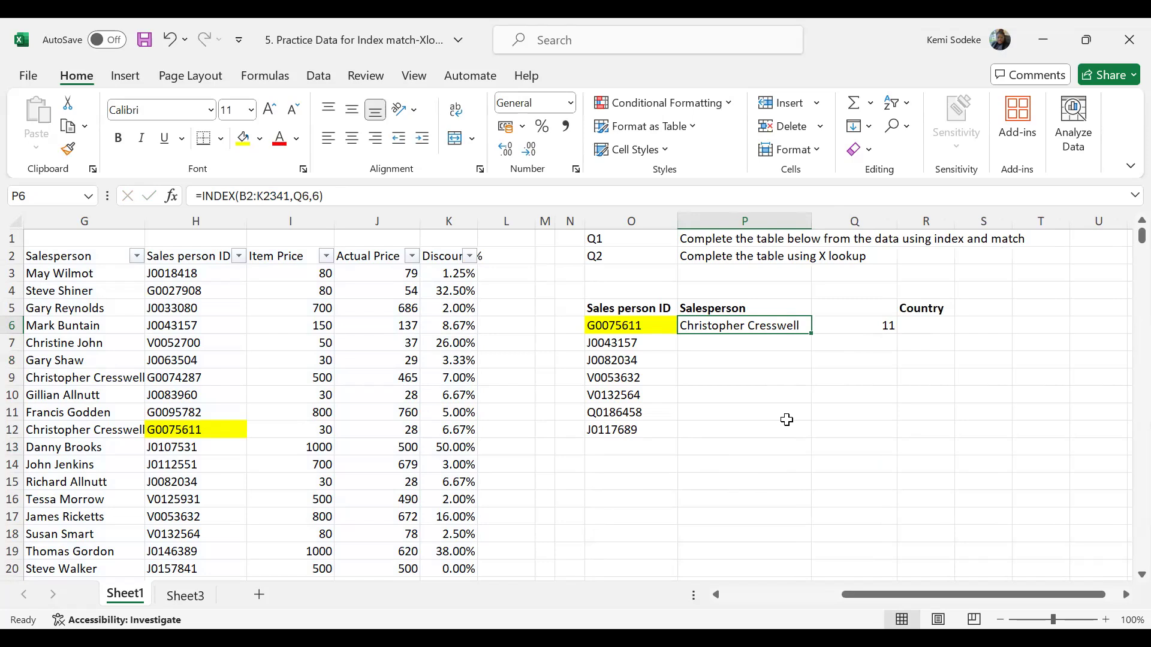
click(845, 322)
click(750, 319)
click(864, 321)
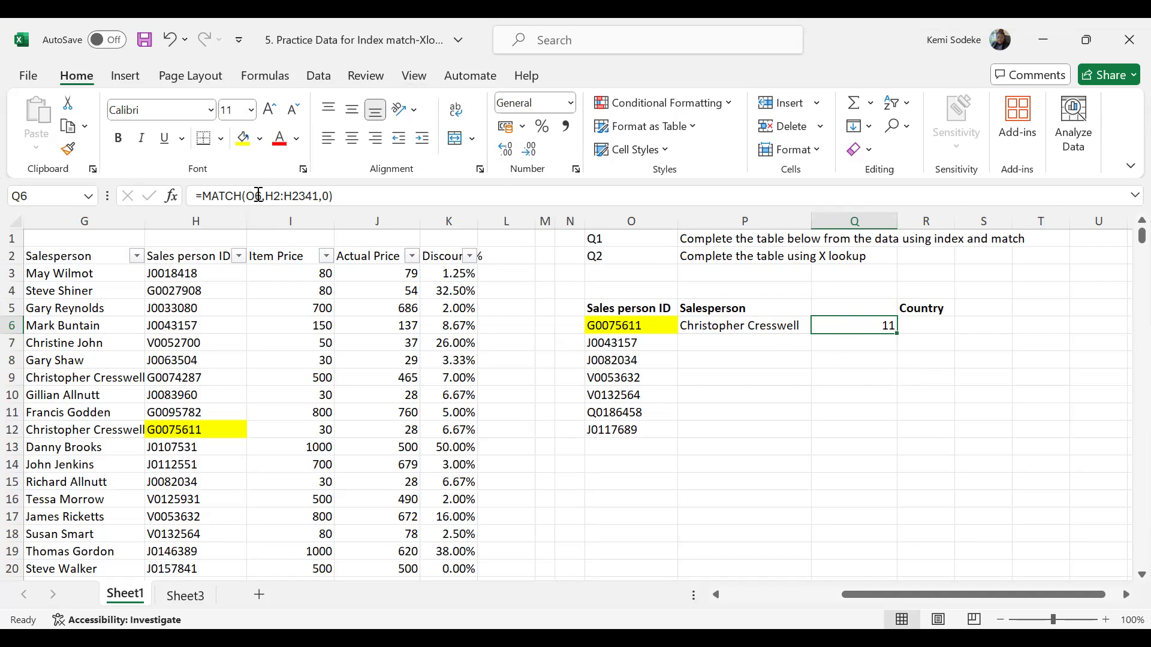
key(Left)
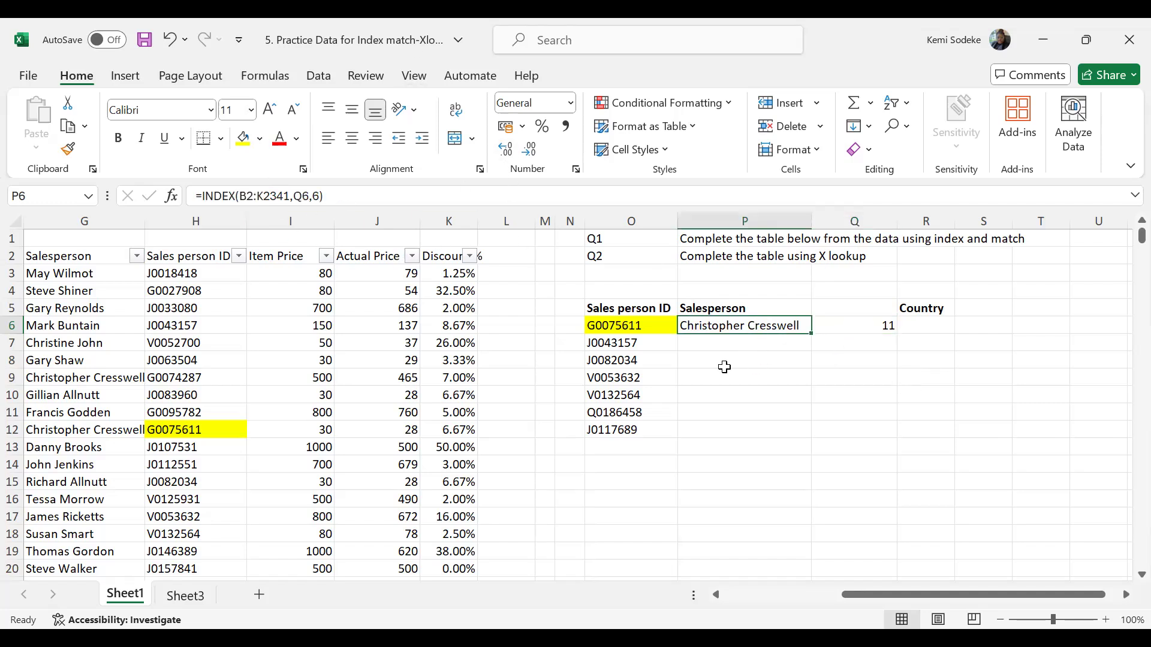
- Replace the Q6 row reference in P6's INDEX formula with a nested MATCH function using O6 as lookup value
double_click(308, 193)
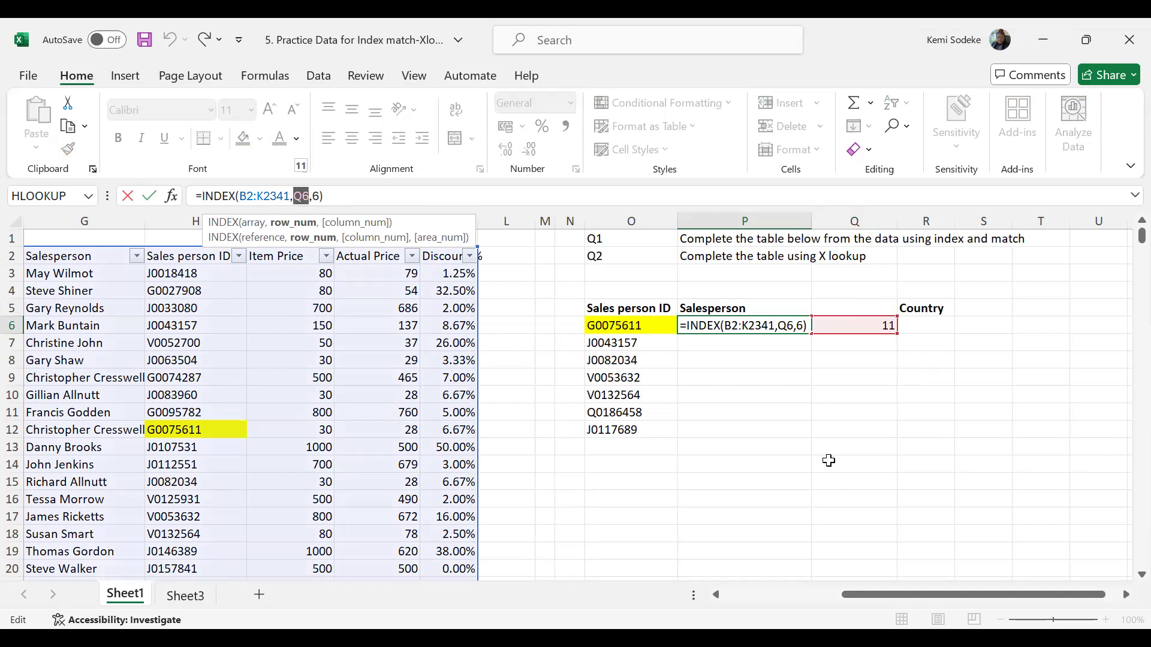
text(match)
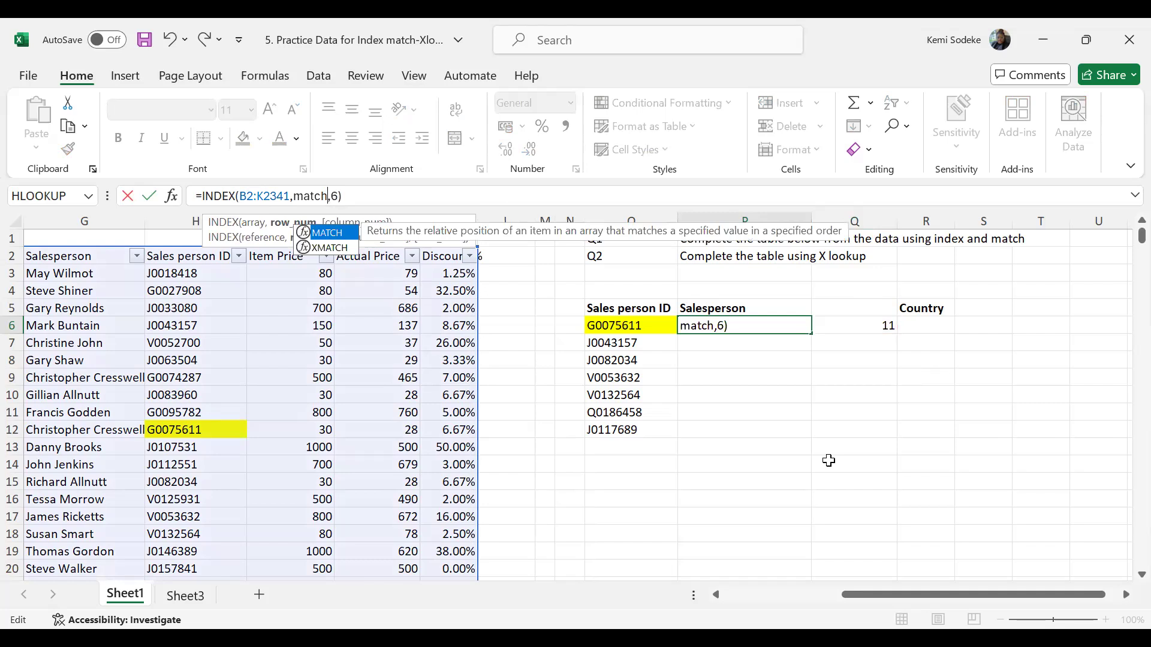
text(()
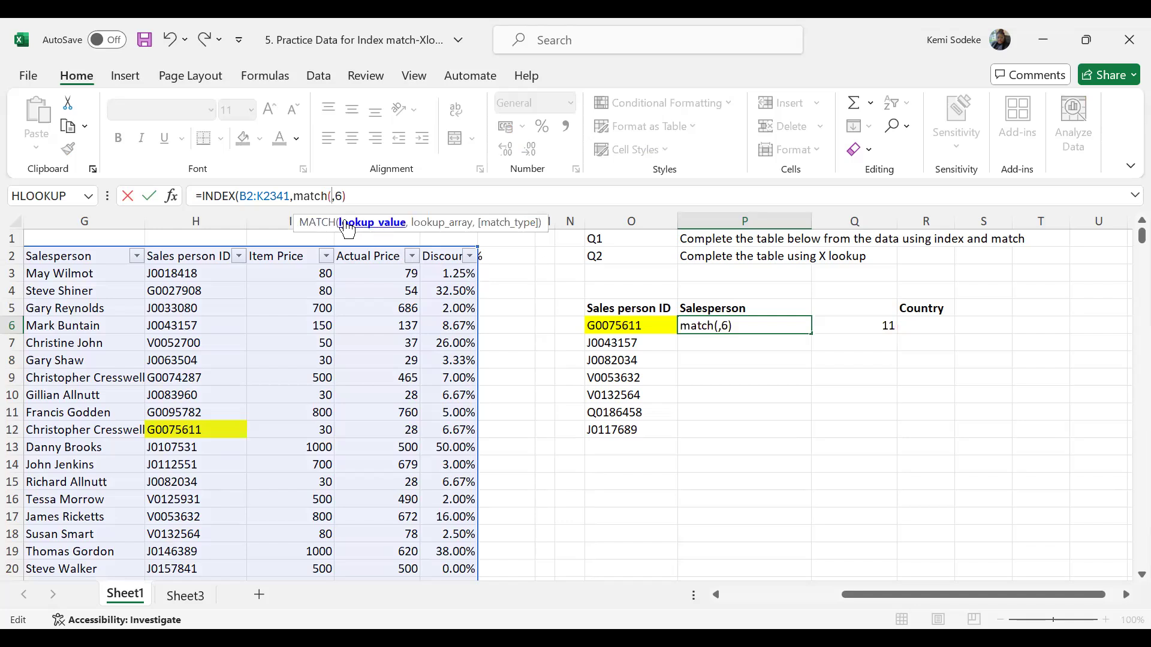
click(625, 324)
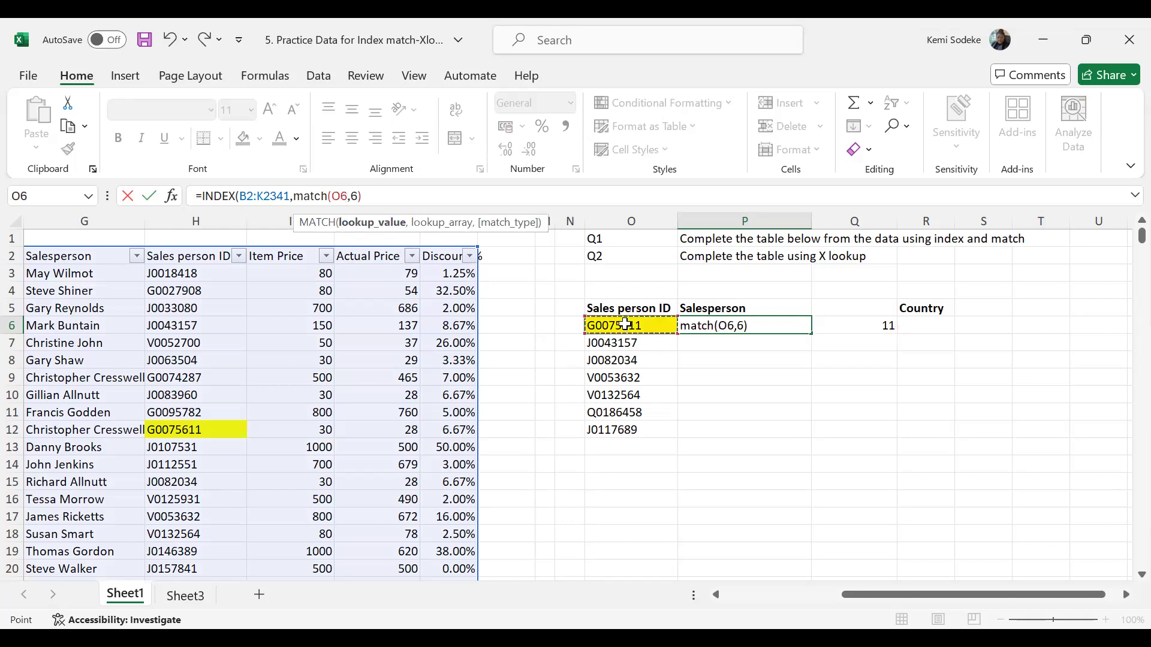
text(,)
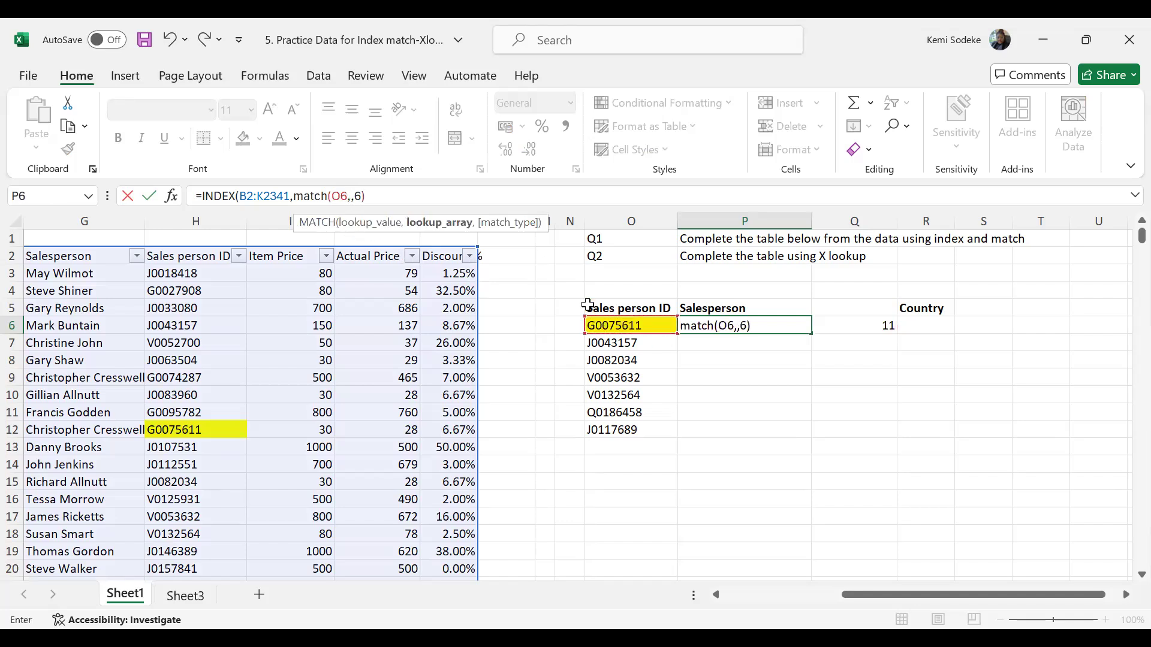
- Finish the nested MATCH in P6 with lookup array H2:H2341 and match type 0, and check the combined formula
drag(206, 255, 187, 435)
key(ctrl+shift+Down)
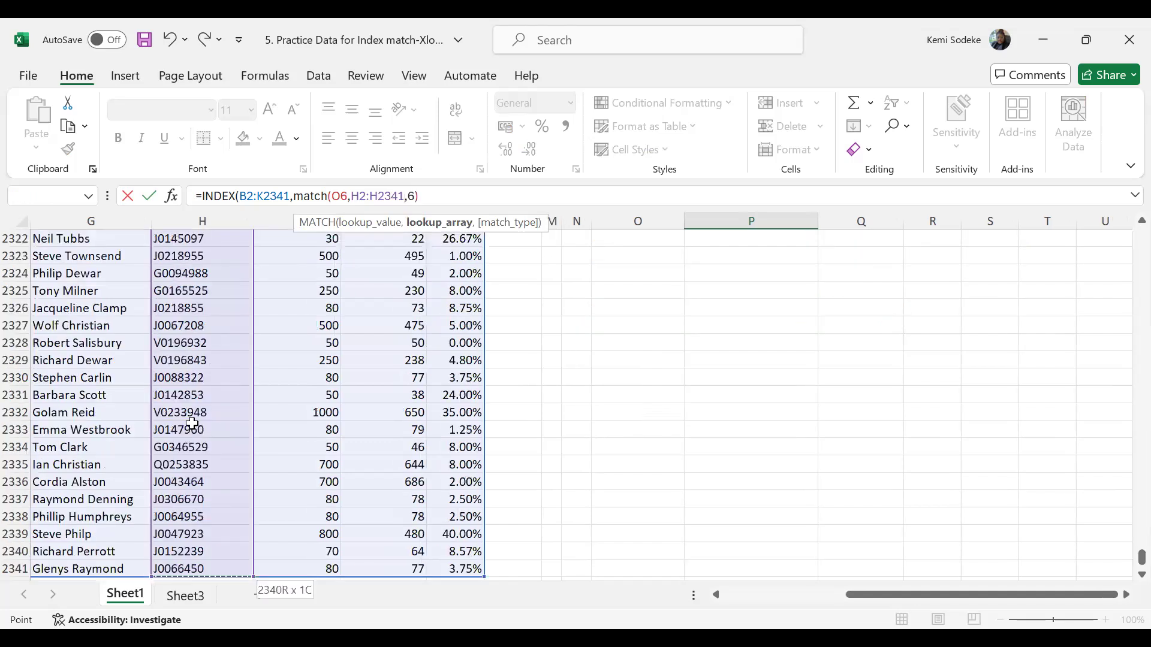
text(,)
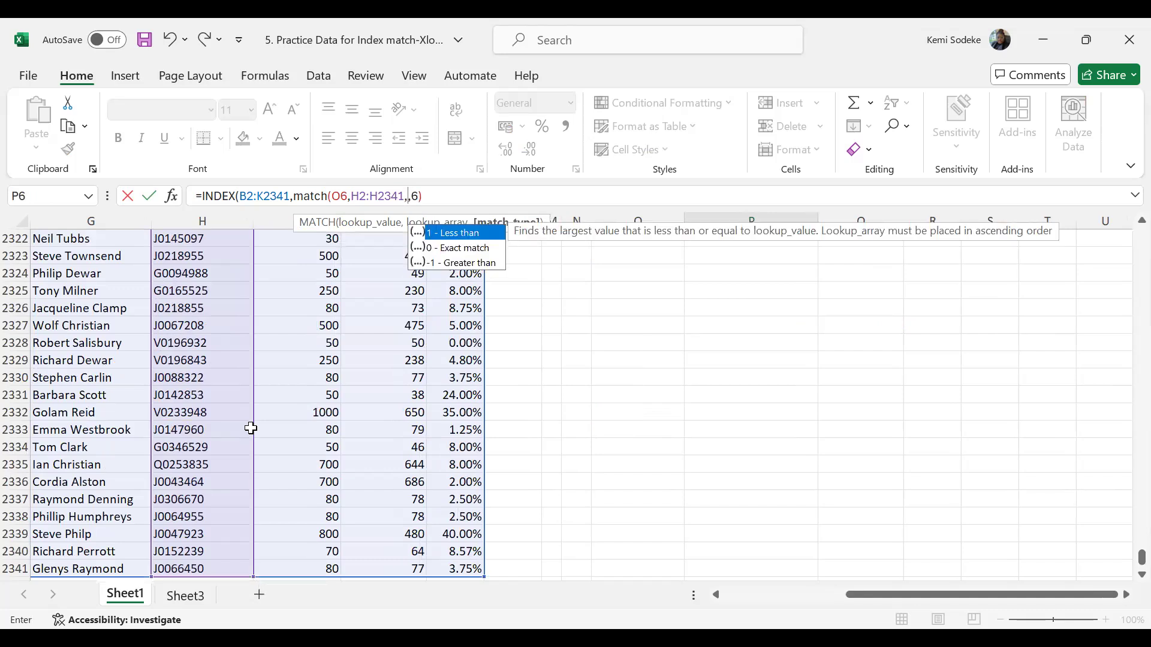
text(0))
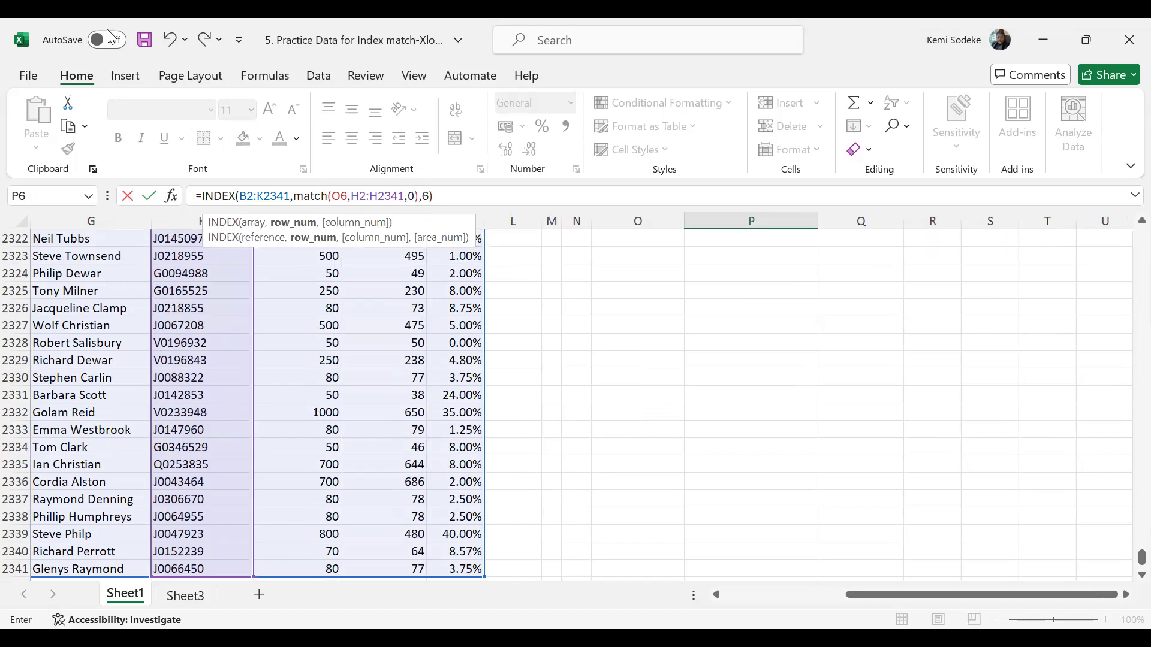
key(Return)
scroll(812, 427, up, 2)
click(880, 326)
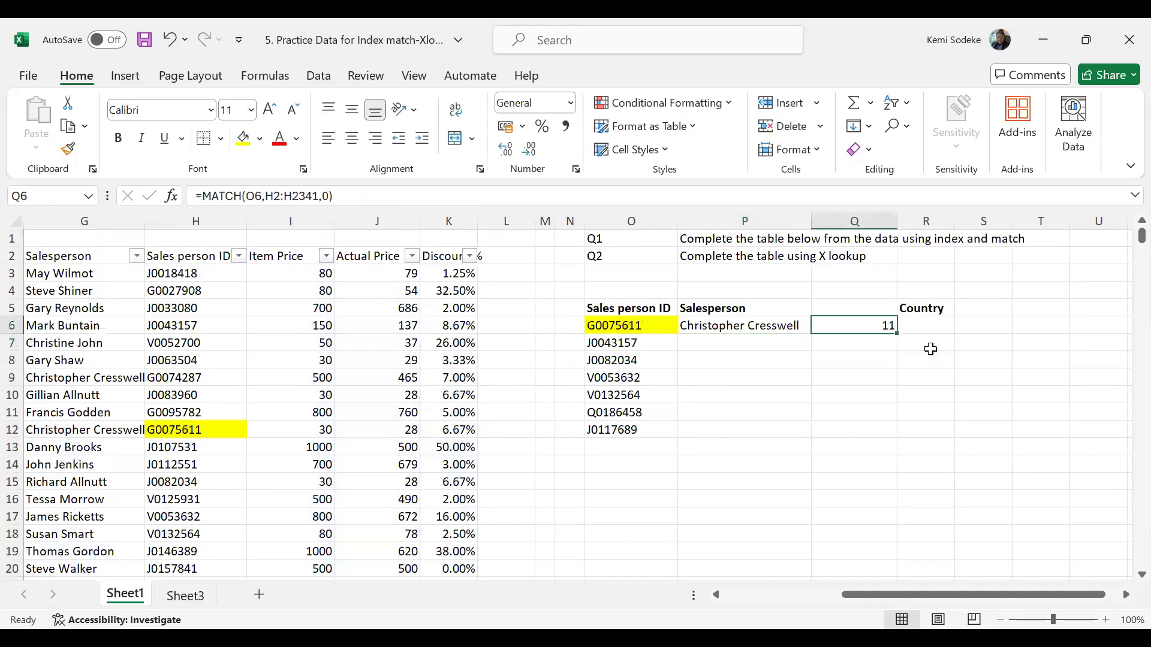
click(747, 324)
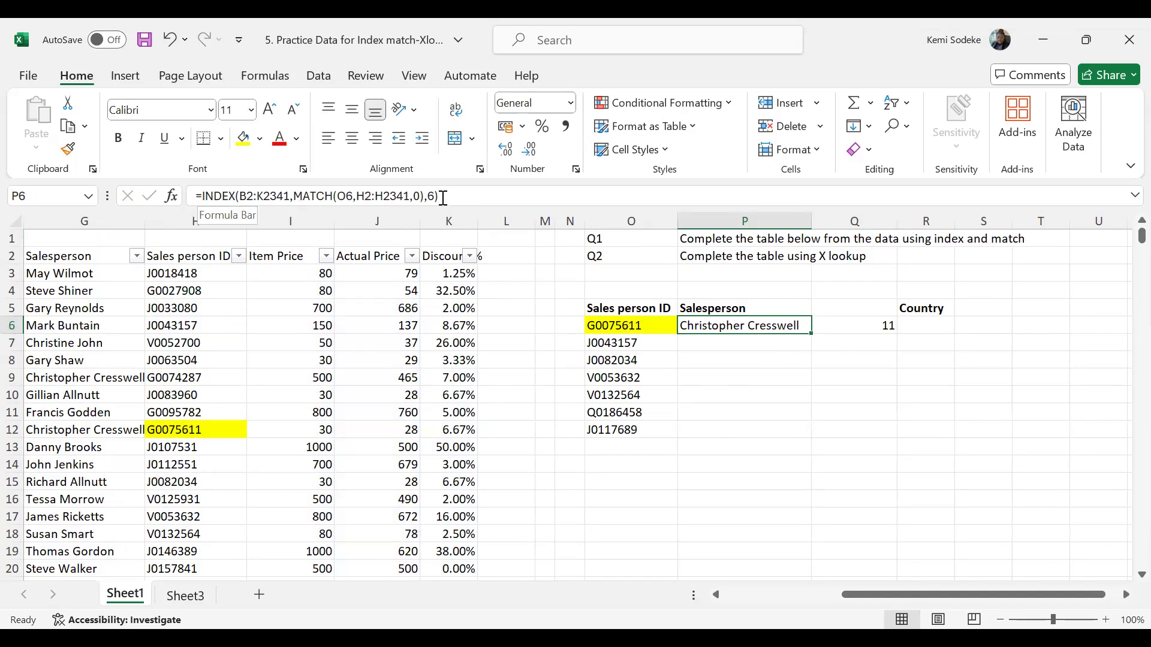
click(742, 353)
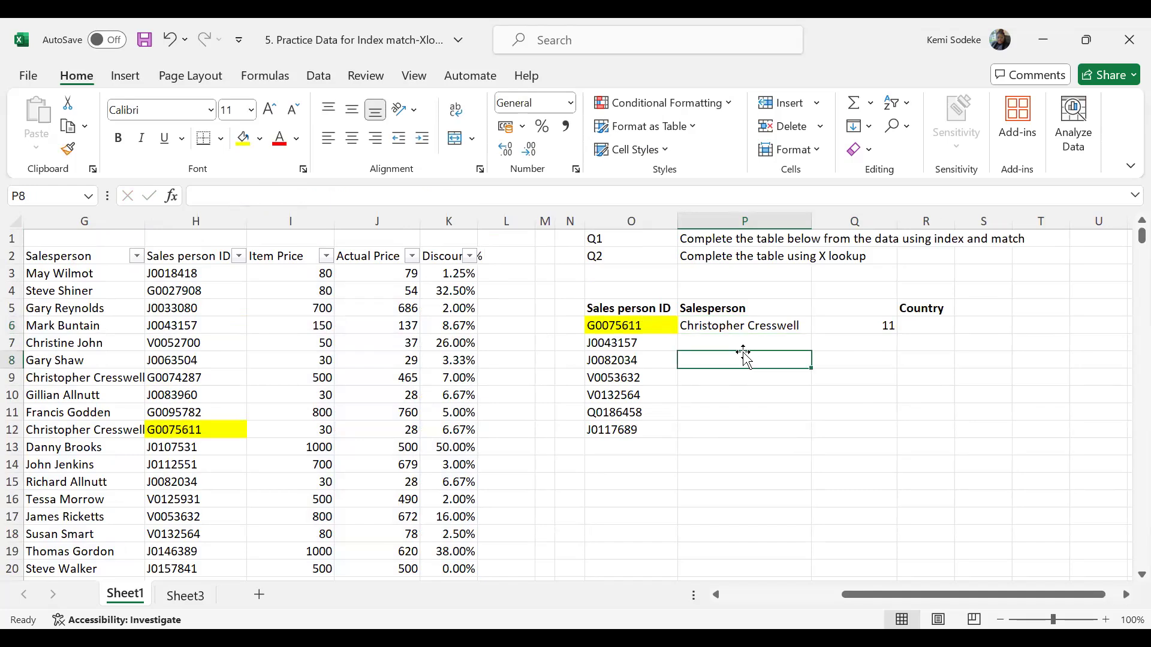
click(721, 345)
click(750, 371)
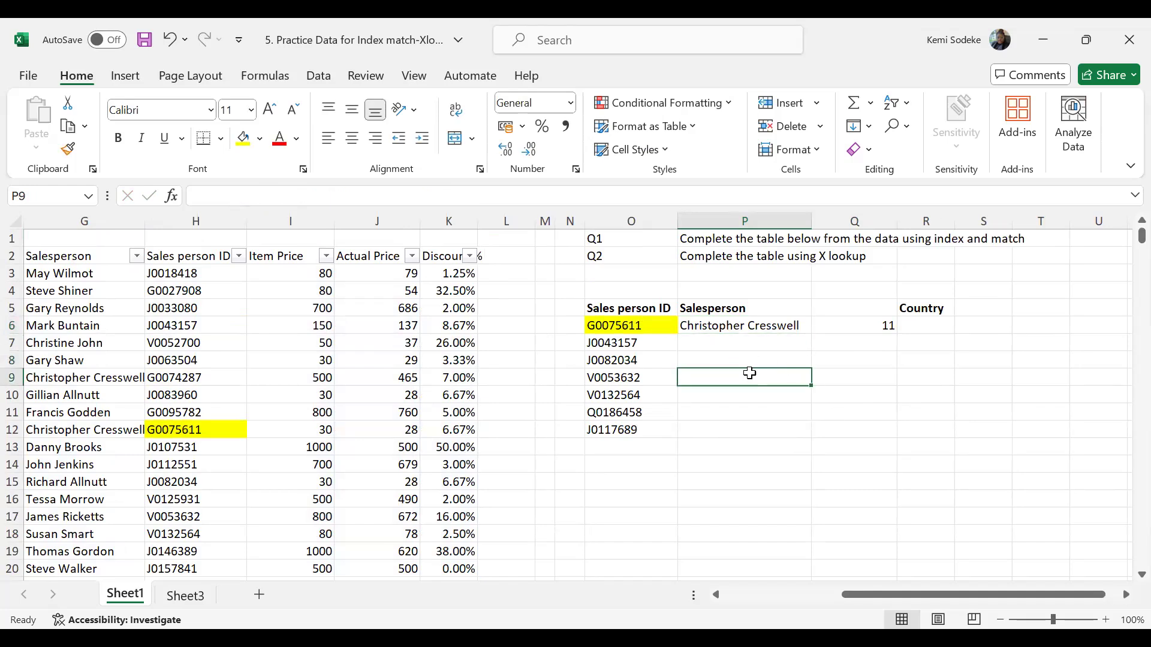
click(721, 339)
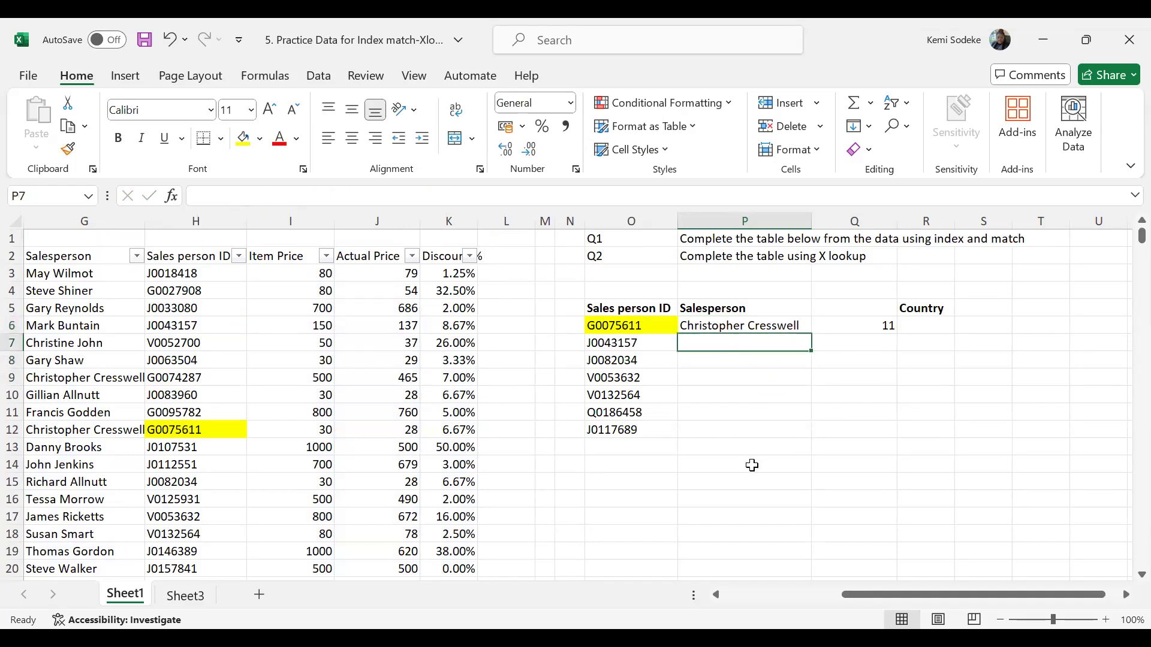
click(706, 326)
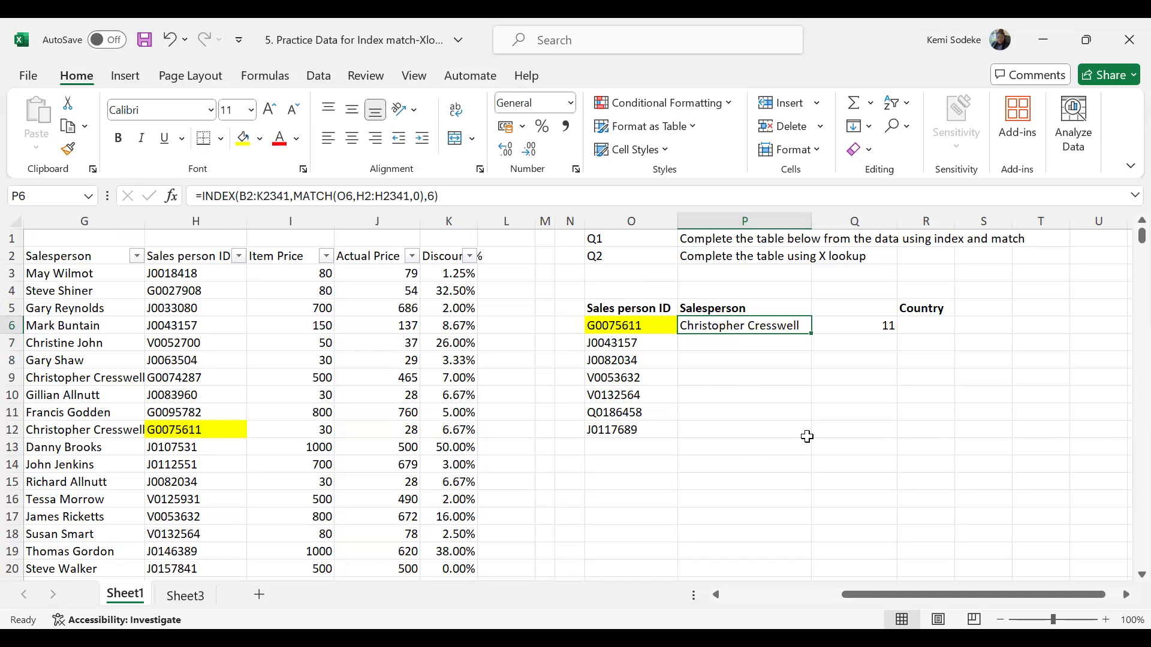
click(835, 436)
click(725, 343)
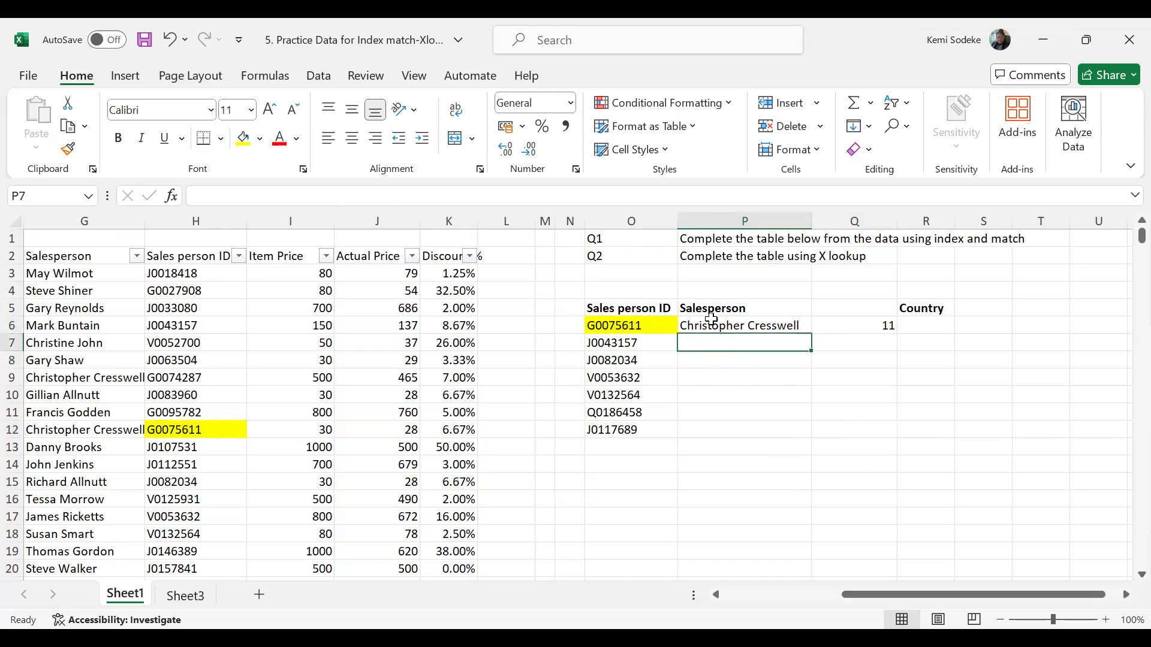
- Highlight the sales person ID in O7 and its matching entry in H6 with a light orange fill
click(624, 343)
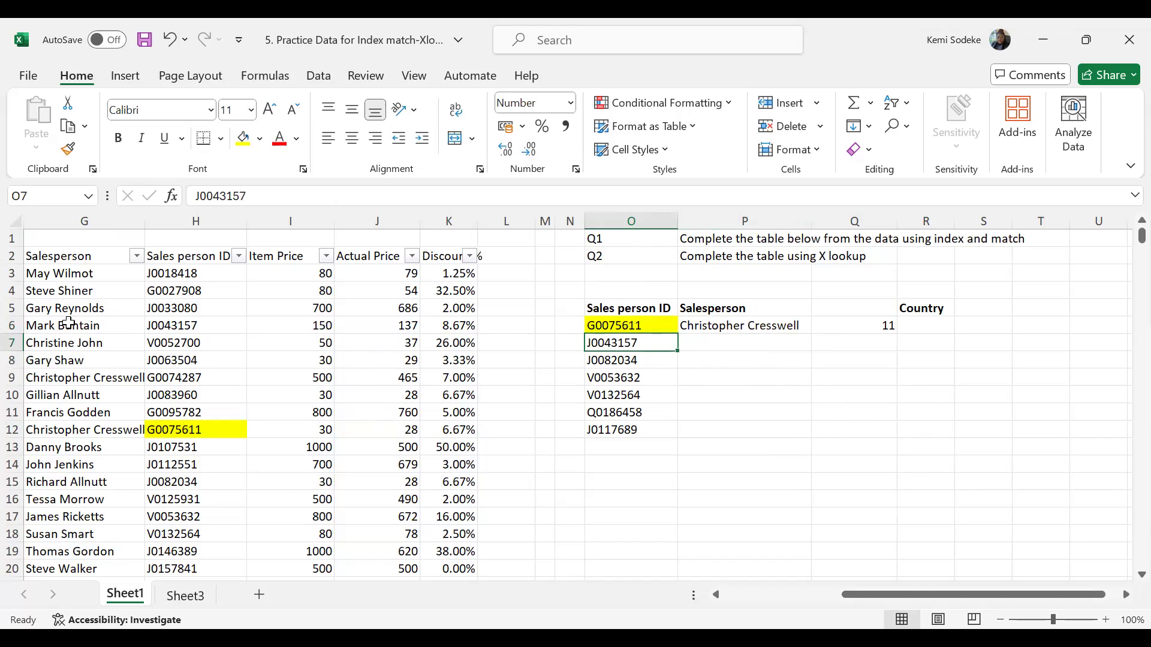
click(193, 328)
ctrl+click(623, 343)
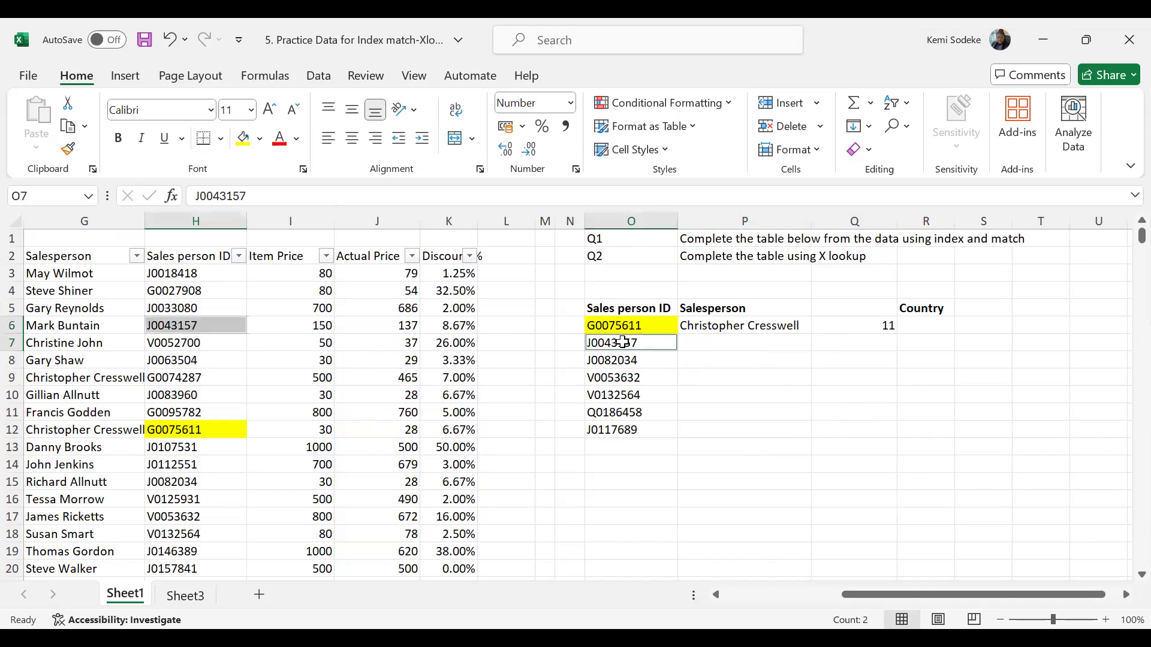
click(260, 138)
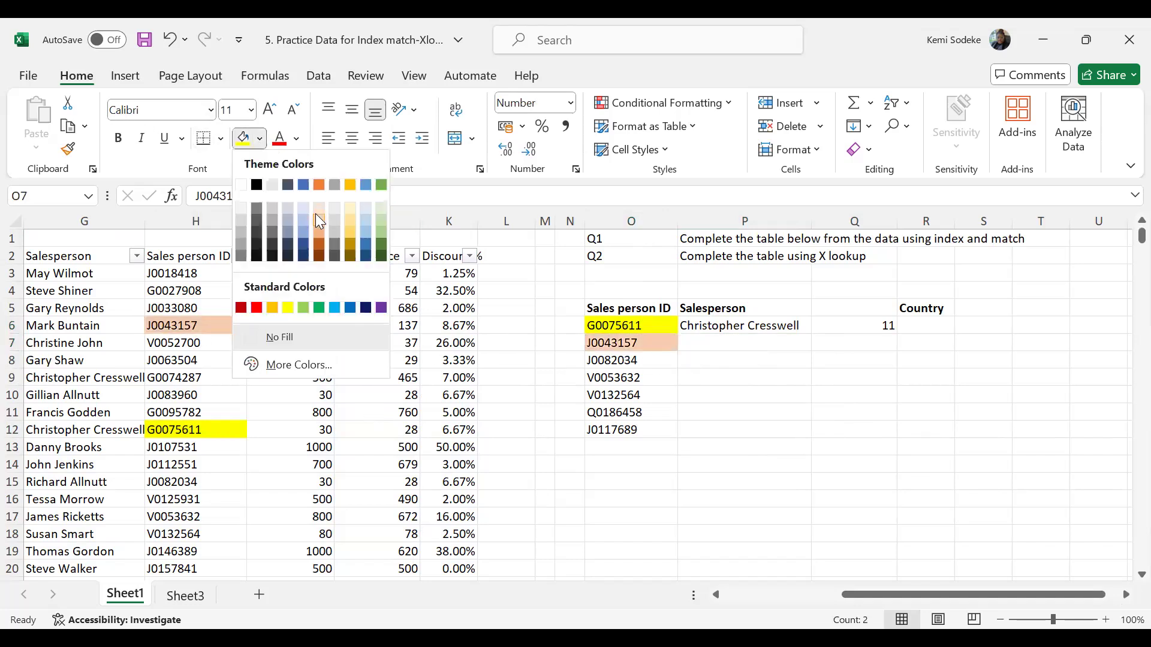
click(318, 208)
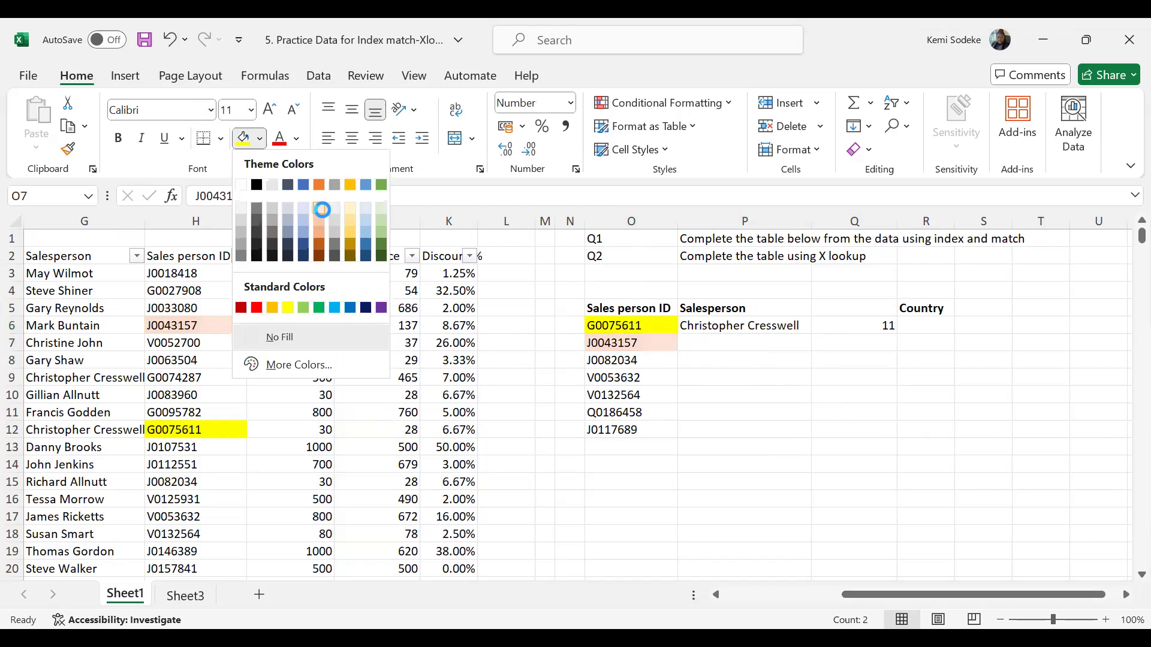
- Begin an INDEX formula in P7 with the whole data table B2:K2341 as the array, continuing to the row number argument
click(739, 341)
text(=)
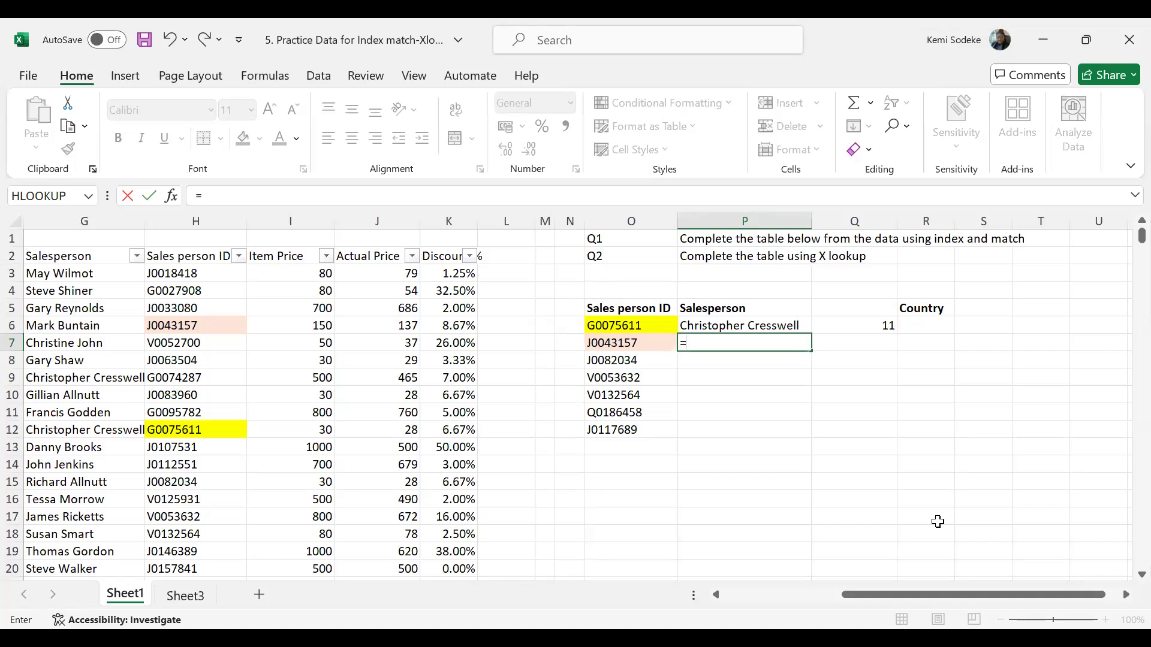
text(index)
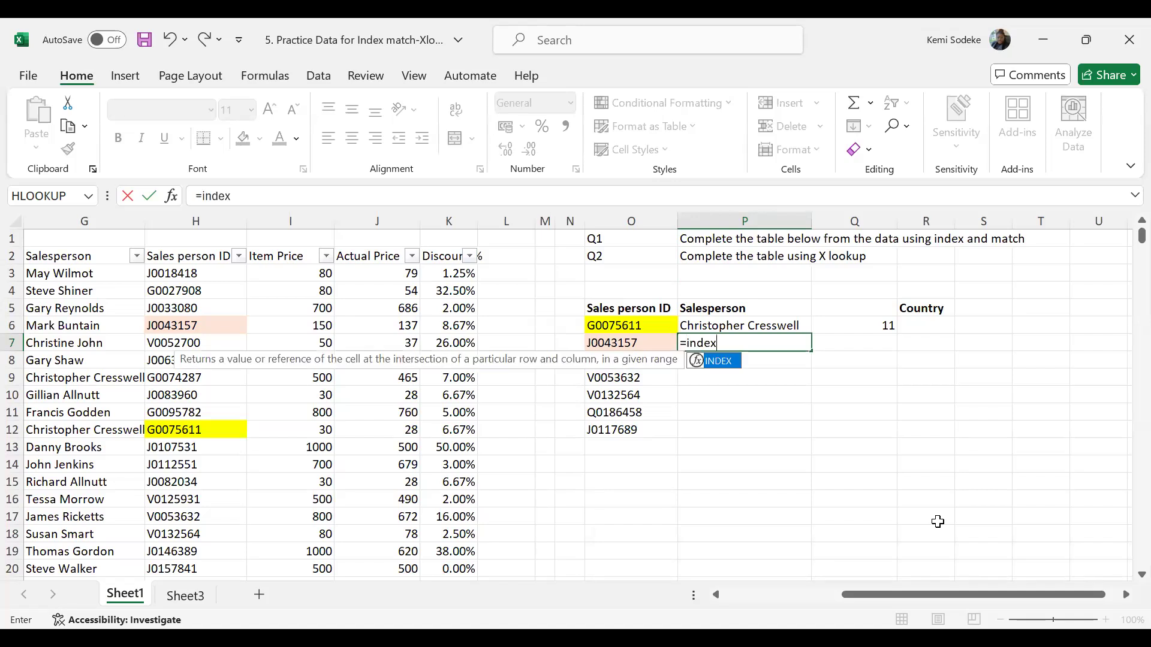
text(()
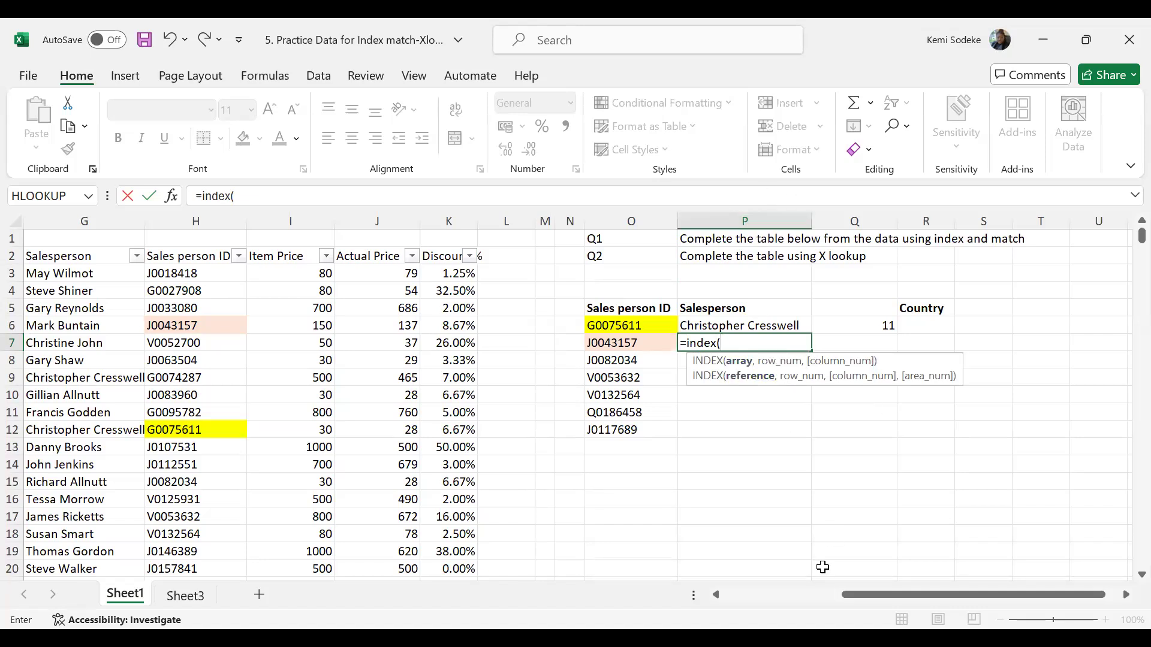
drag(860, 592, 728, 590)
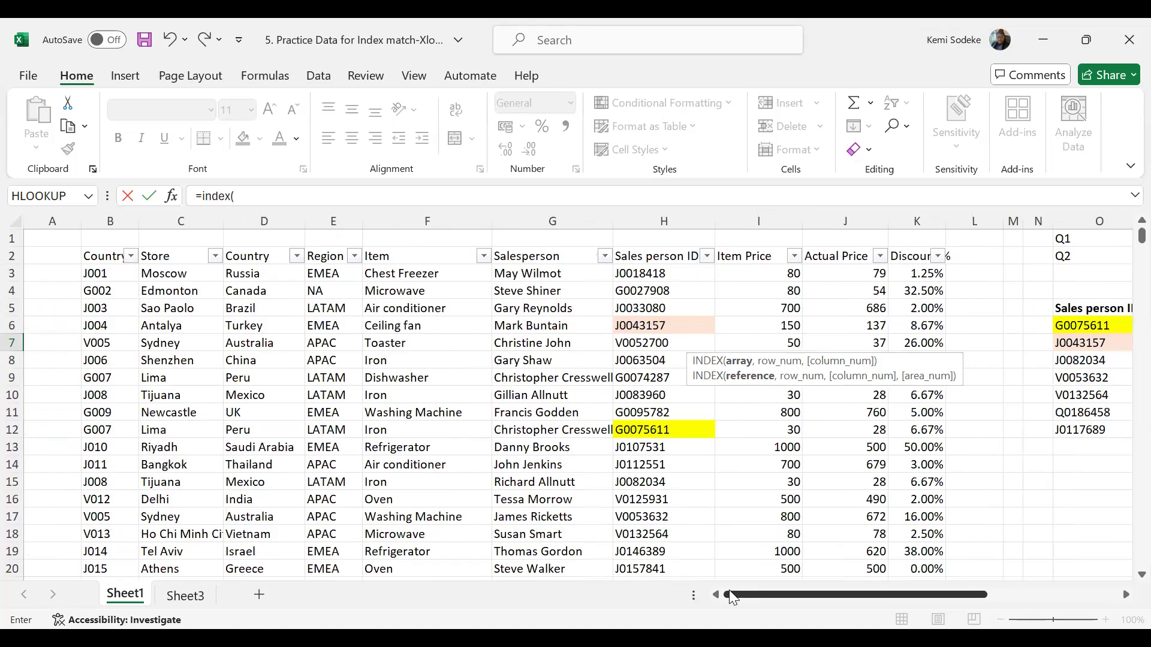
click(100, 257)
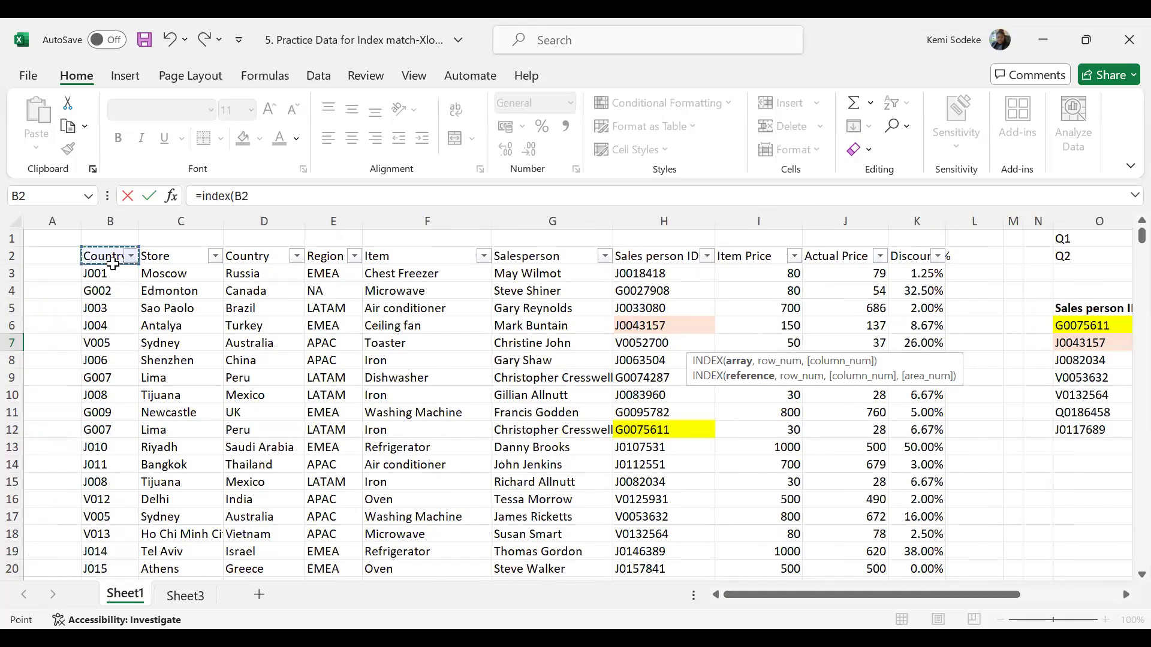
drag(100, 258, 926, 607)
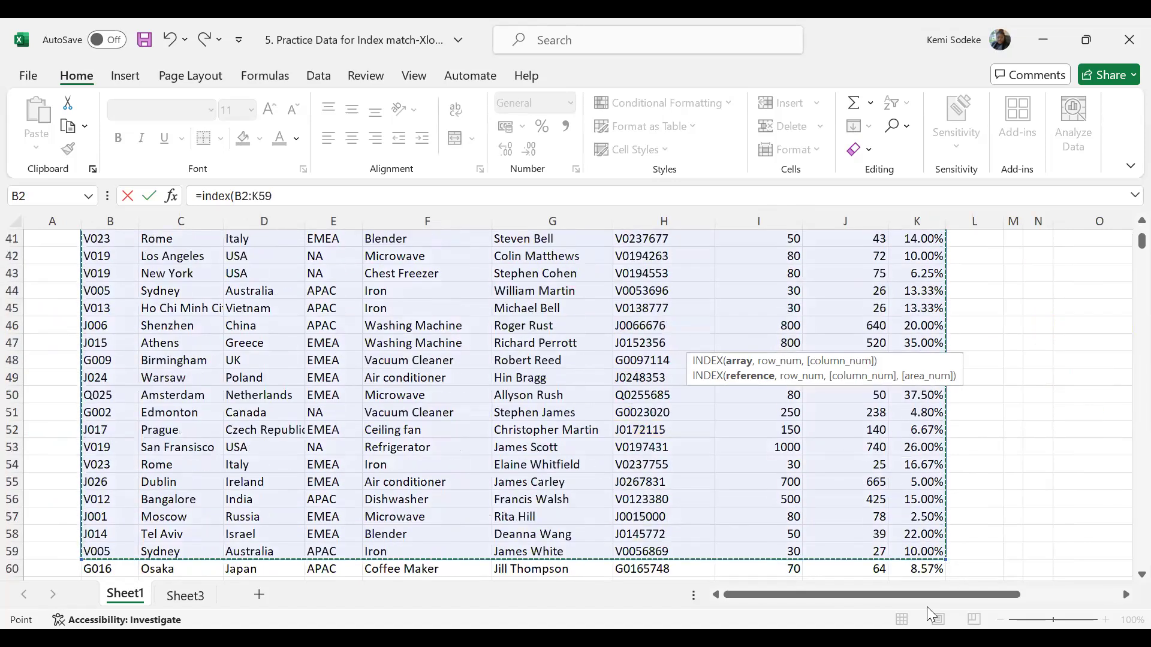
key(ctrl+shift+Down)
drag(1141, 558, 1141, 191)
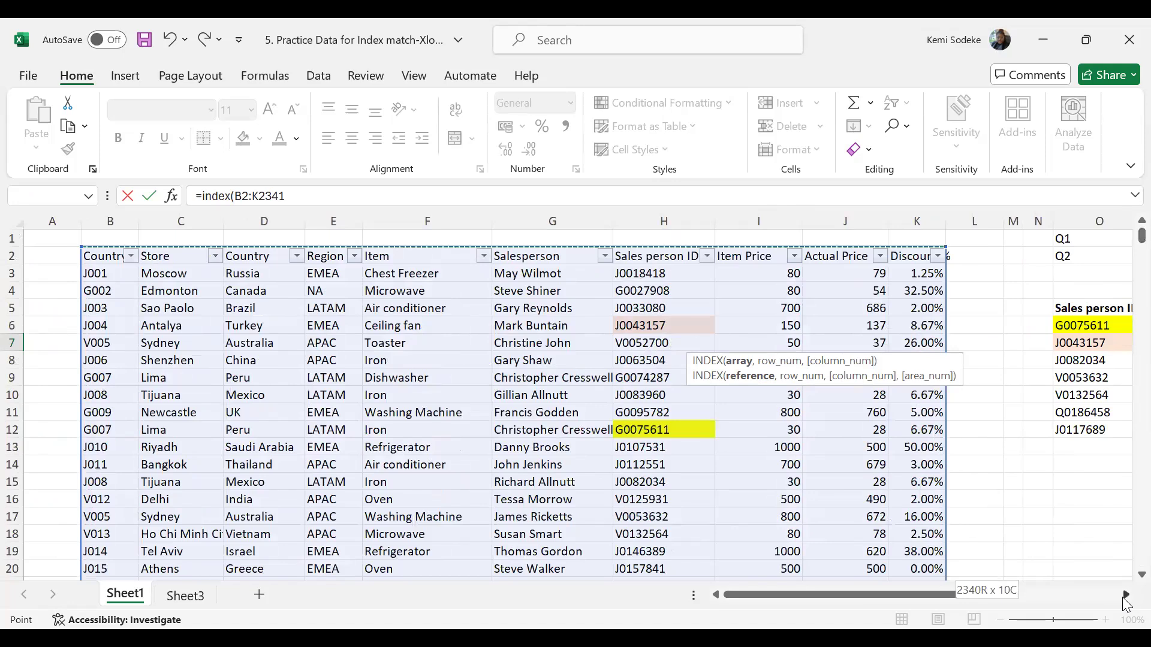
click(1126, 595)
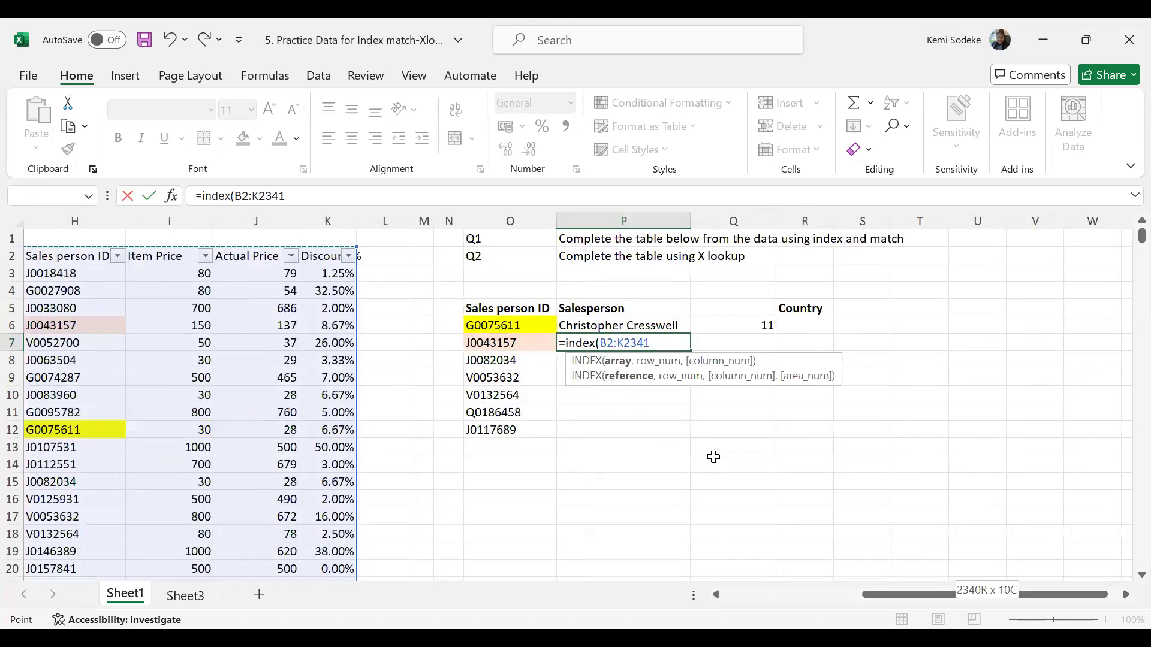
text(,)
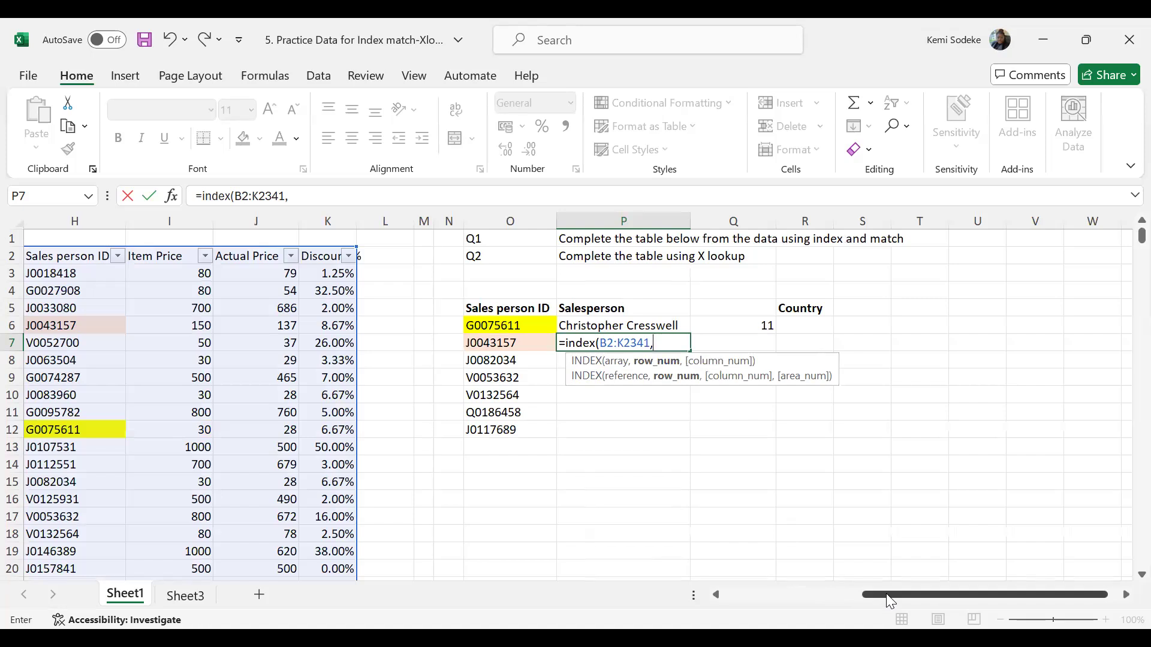
mouse_move(857, 595)
mouse_down()
mouse_move(833, 598)
mouse_move(853, 598)
mouse_up()
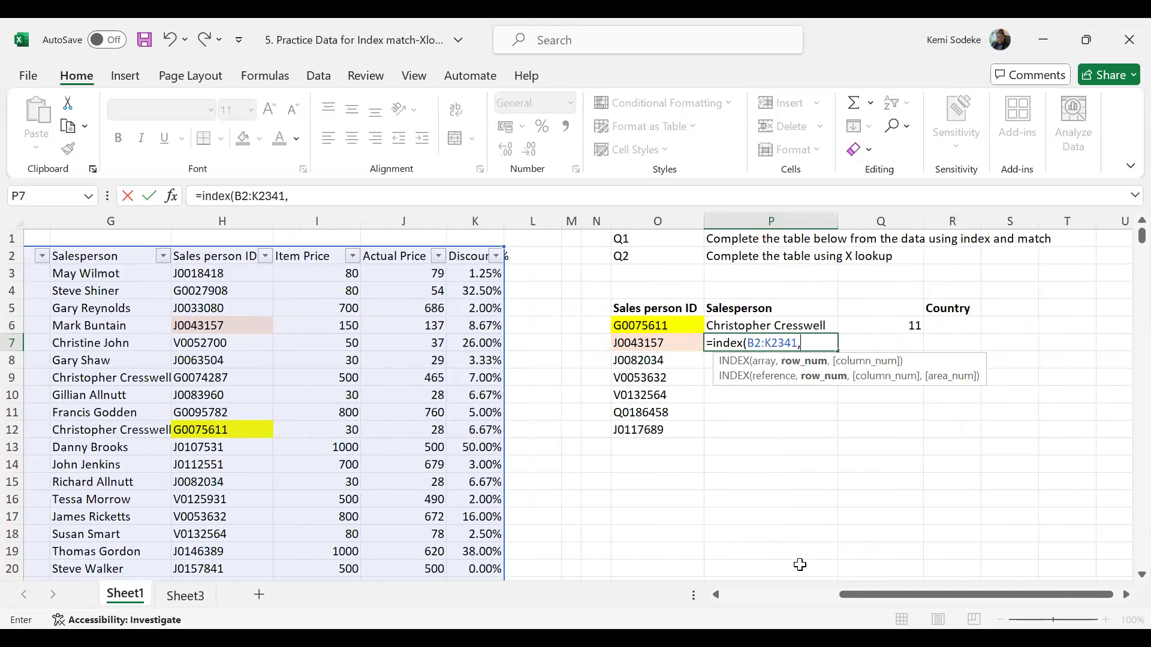
drag(880, 599, 848, 592)
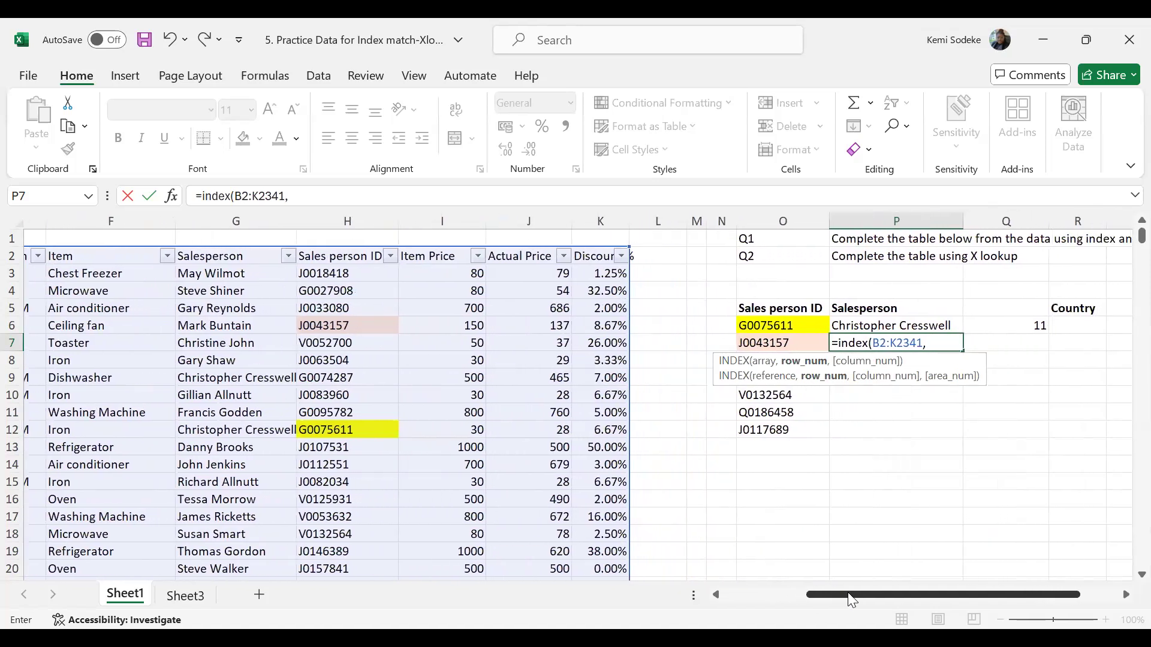
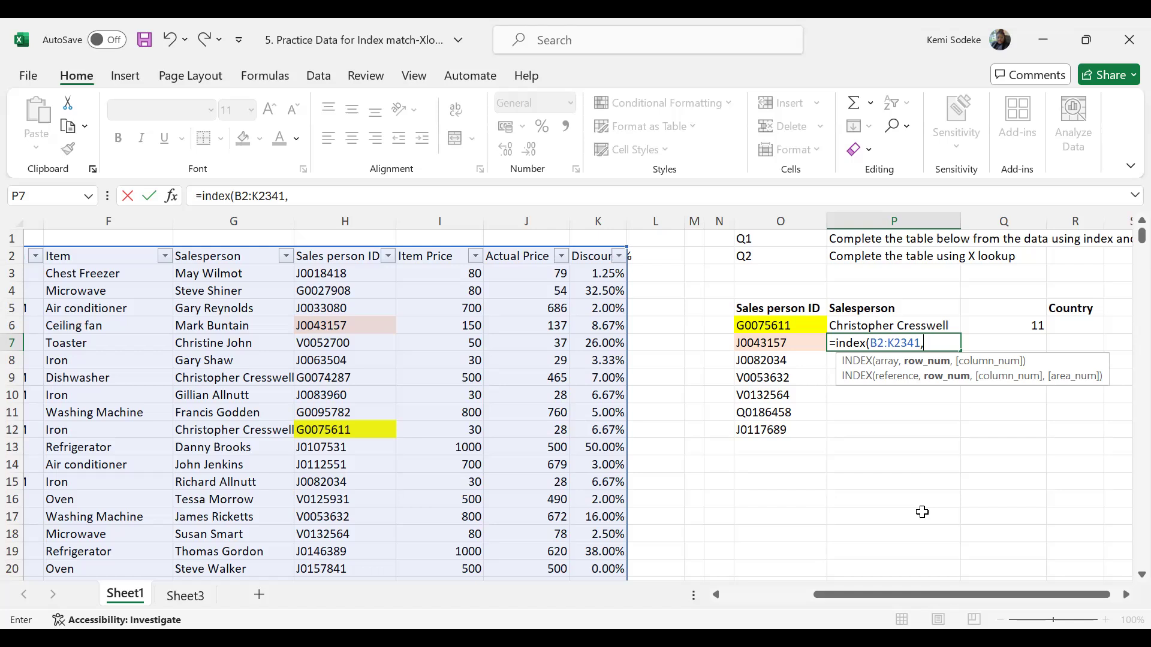
- Nest a MATCH function as the row number in P7's INDEX formula, using O7 as the lookup value
text(match)
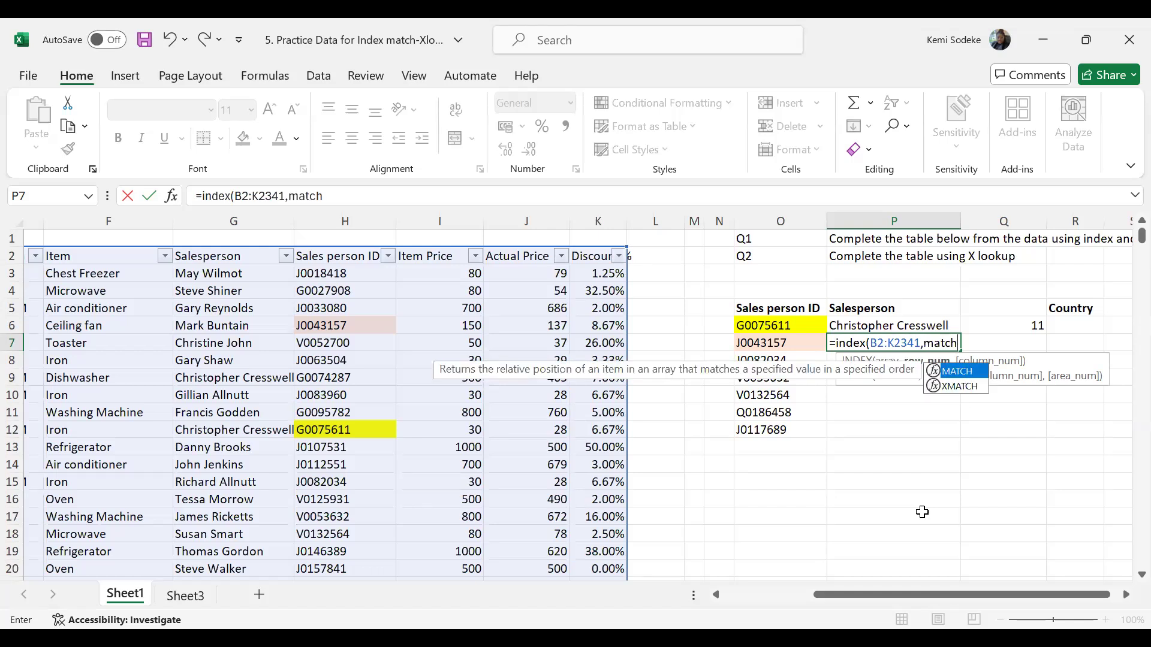
text(()
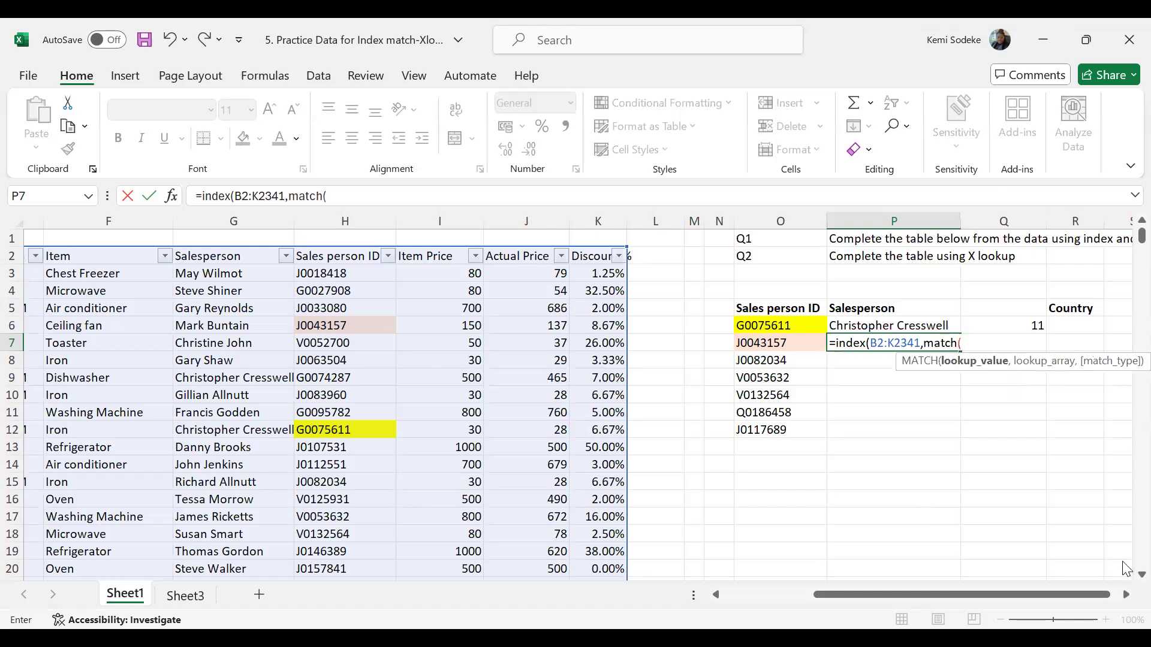
click(1126, 595)
click(1126, 598)
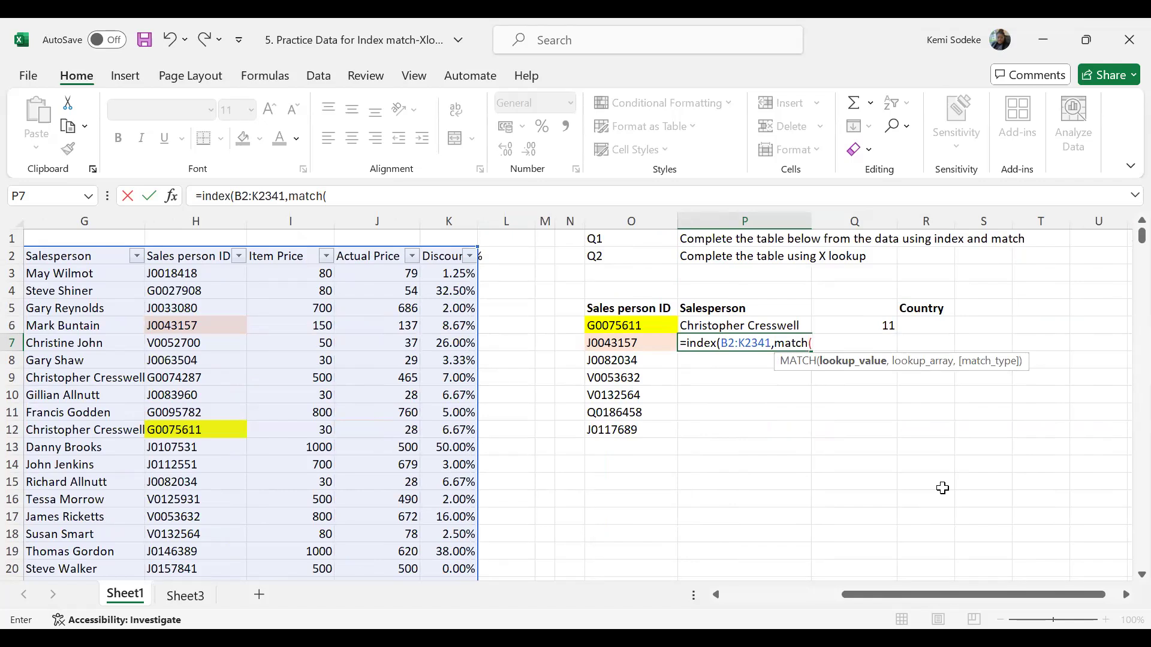
click(644, 343)
text(,)
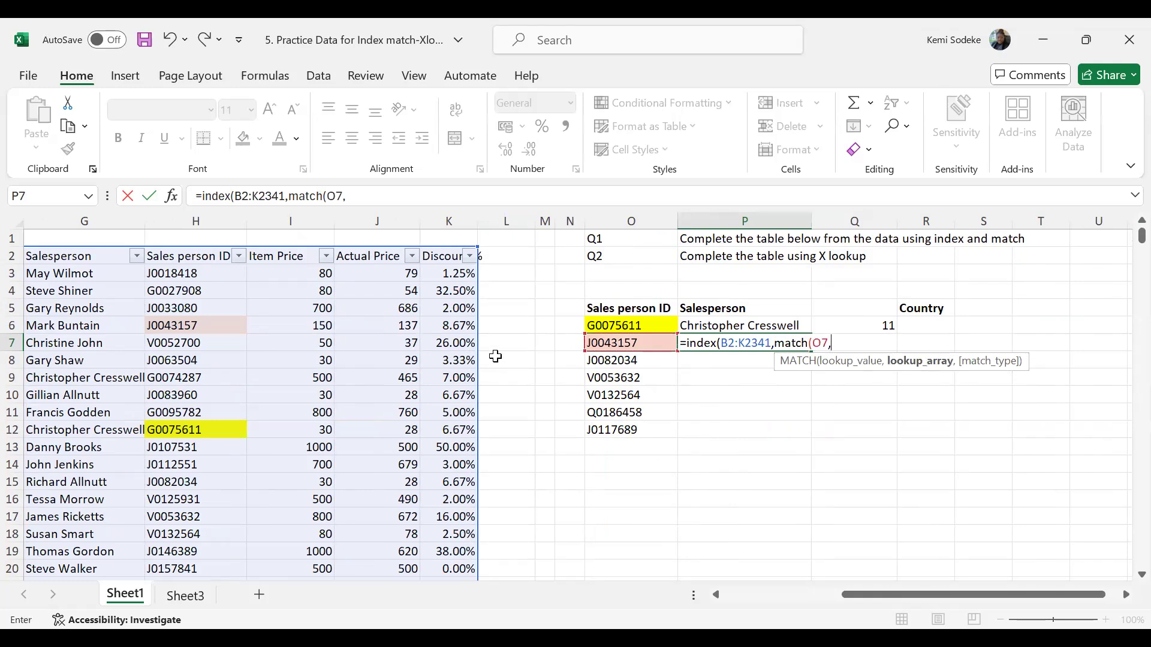
- Complete the nested MATCH in P7 with lookup array H2:H2341 and exact match type 0
click(197, 253)
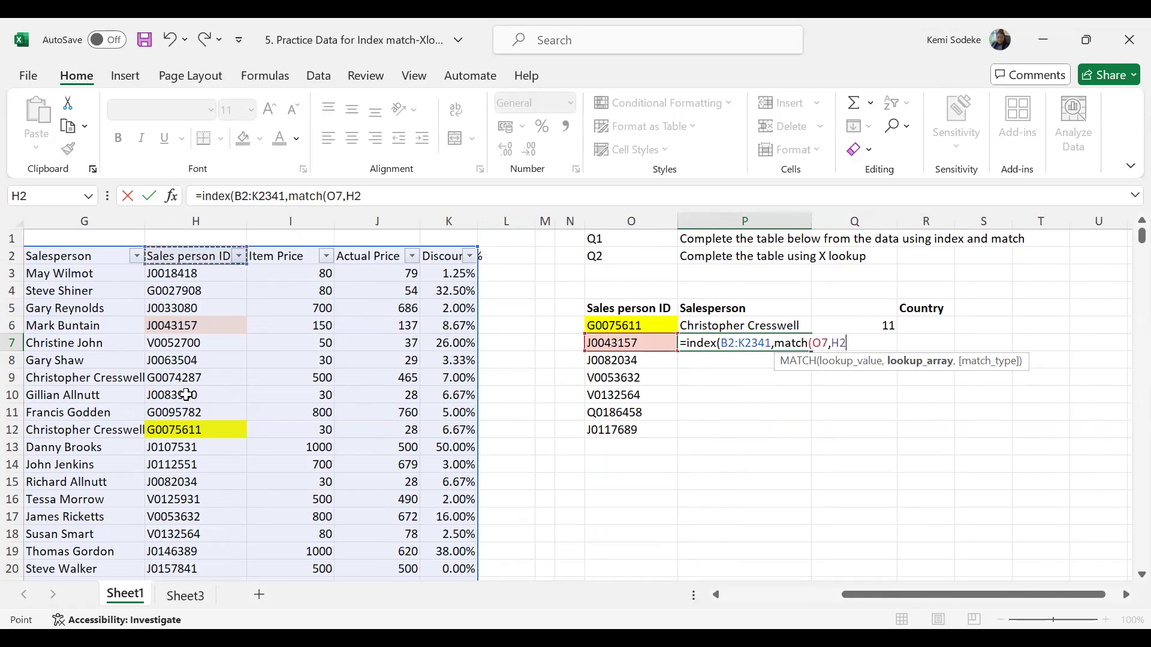
key(ctrl+shift+Down)
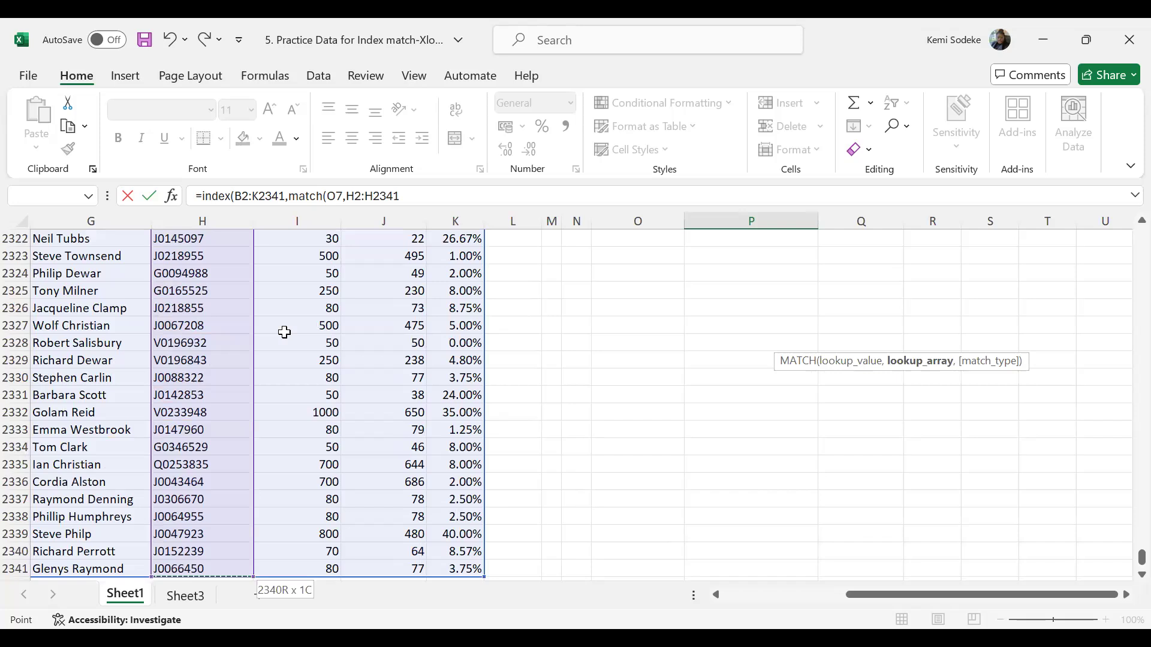
text(,)
drag(1126, 560, 1125, 227)
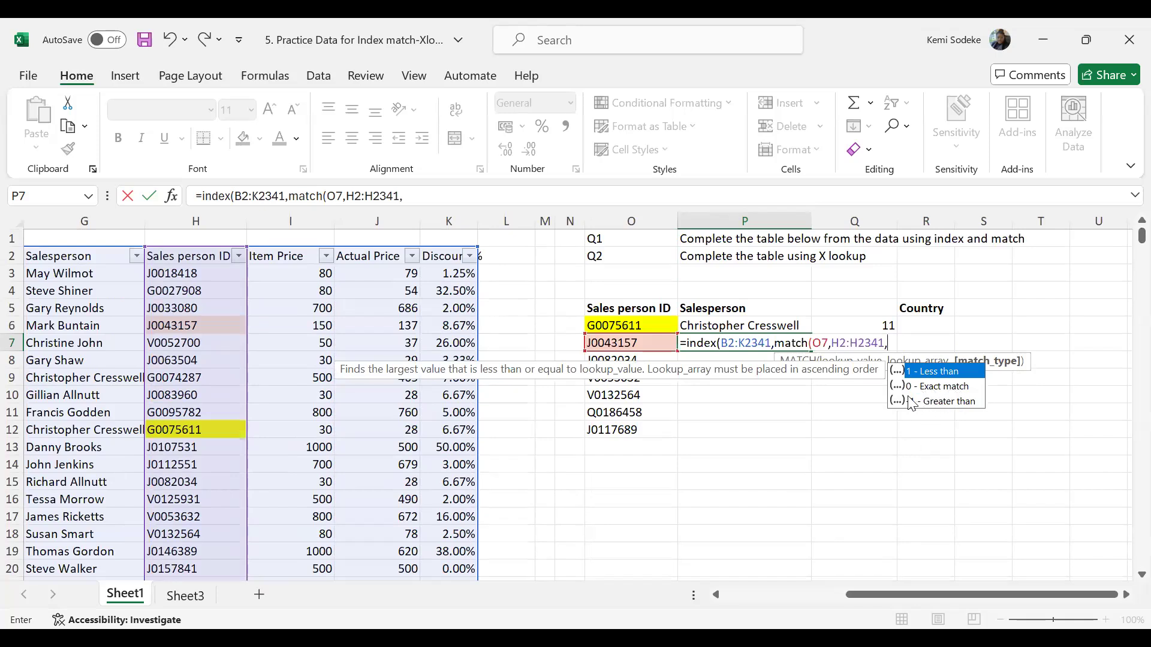
click(930, 387)
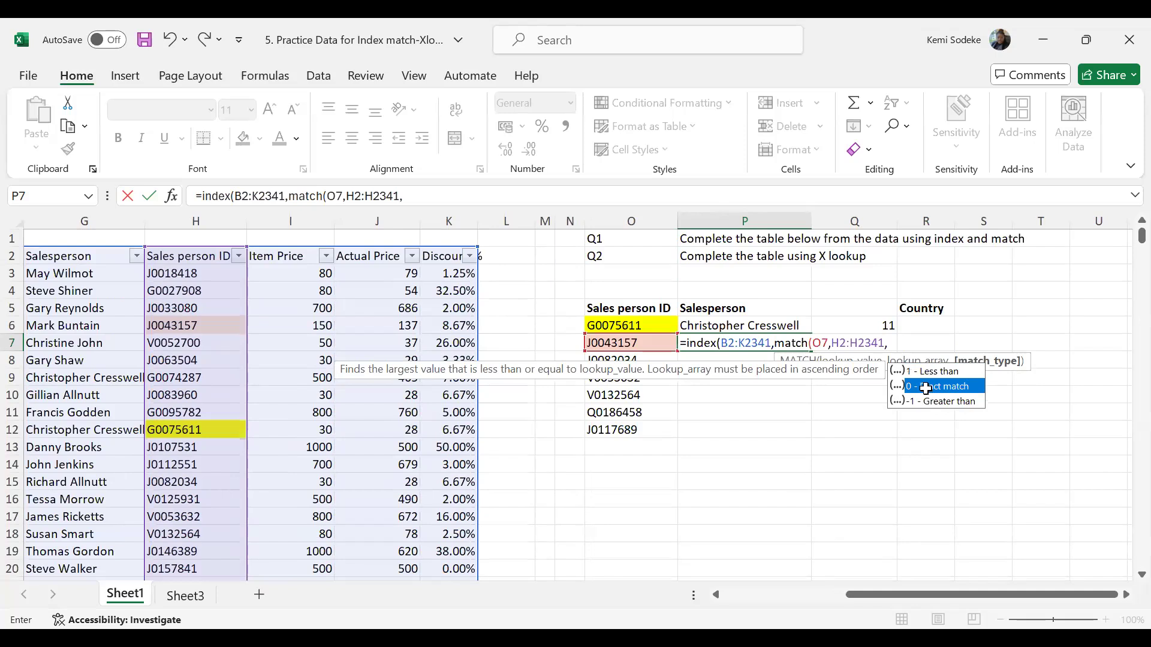
key(Tab)
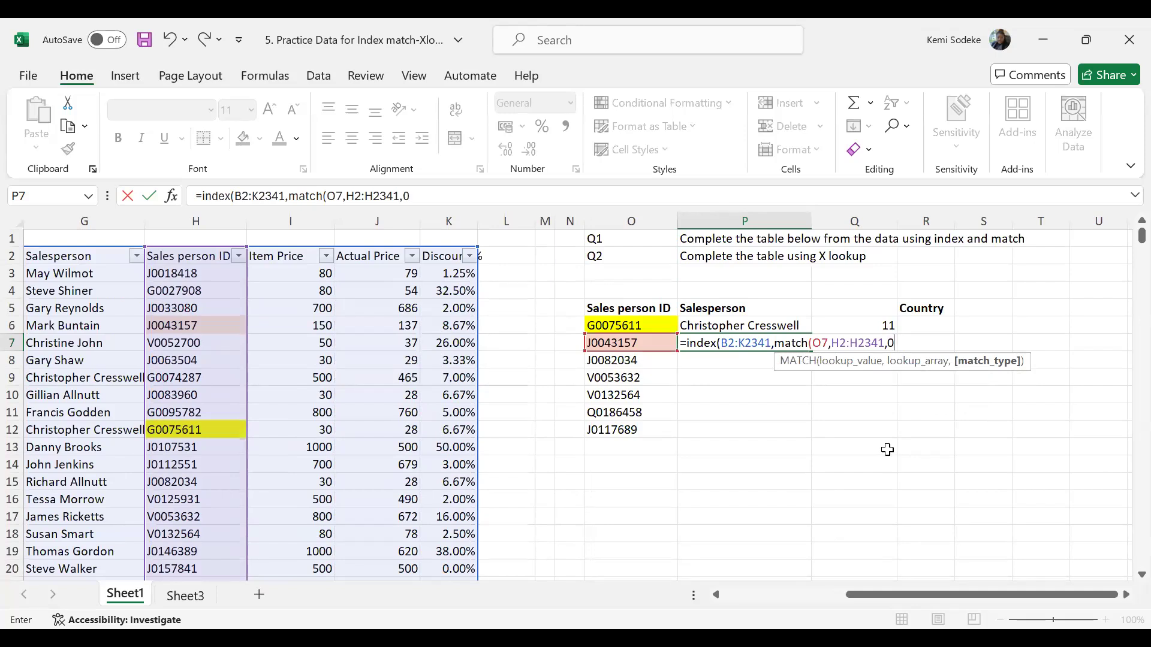
text())
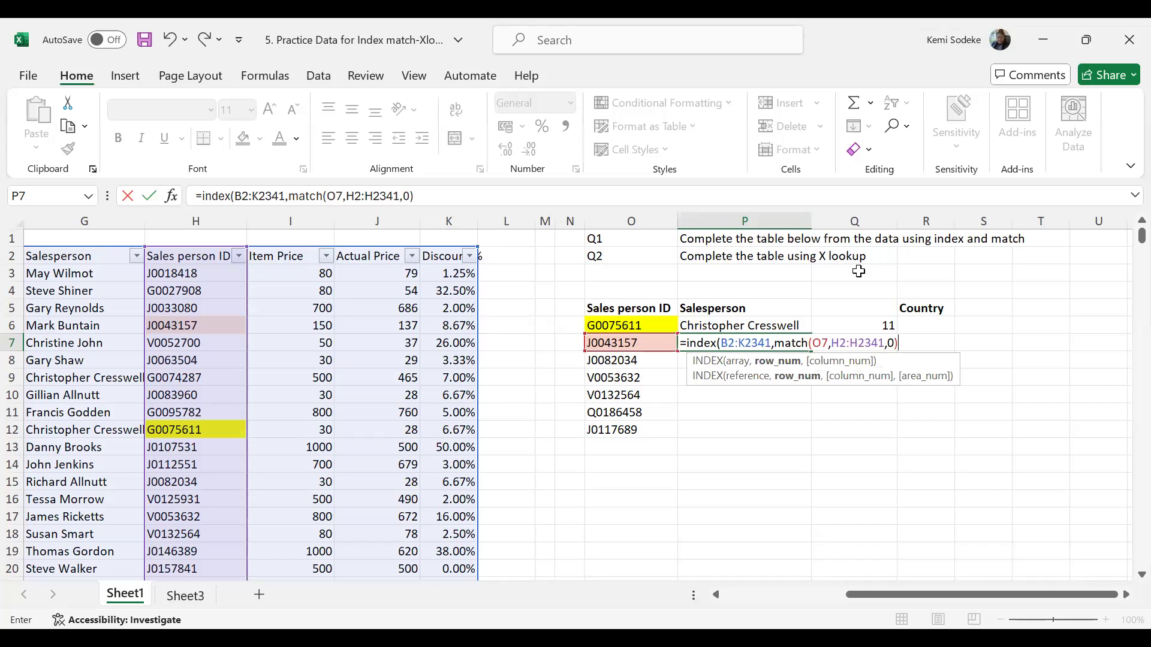
- Finish P7's INDEX formula with column number 6 and check the result against the highlighted ID's row in the data table
click(745, 595)
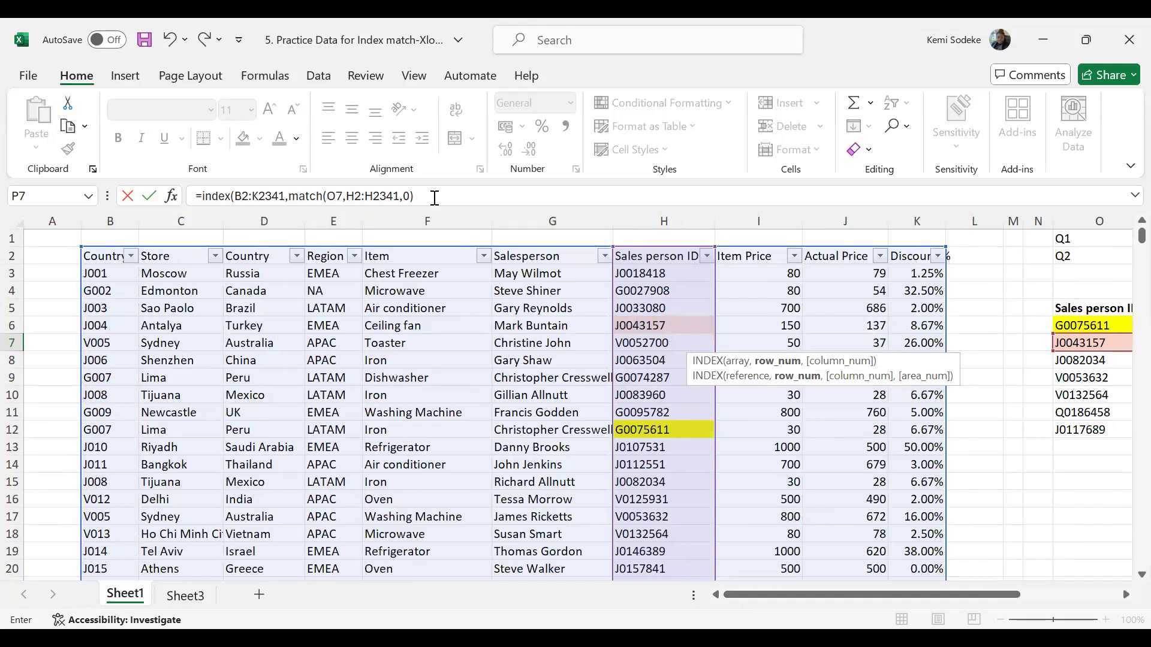
click(472, 199)
text(,6))
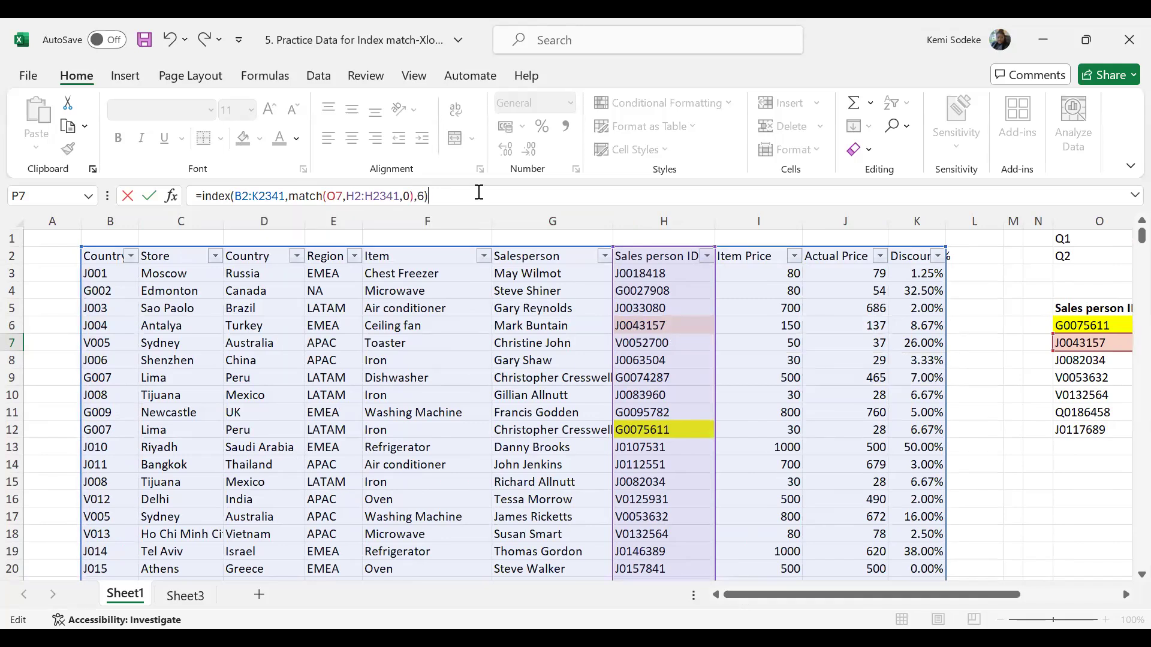
key(Return)
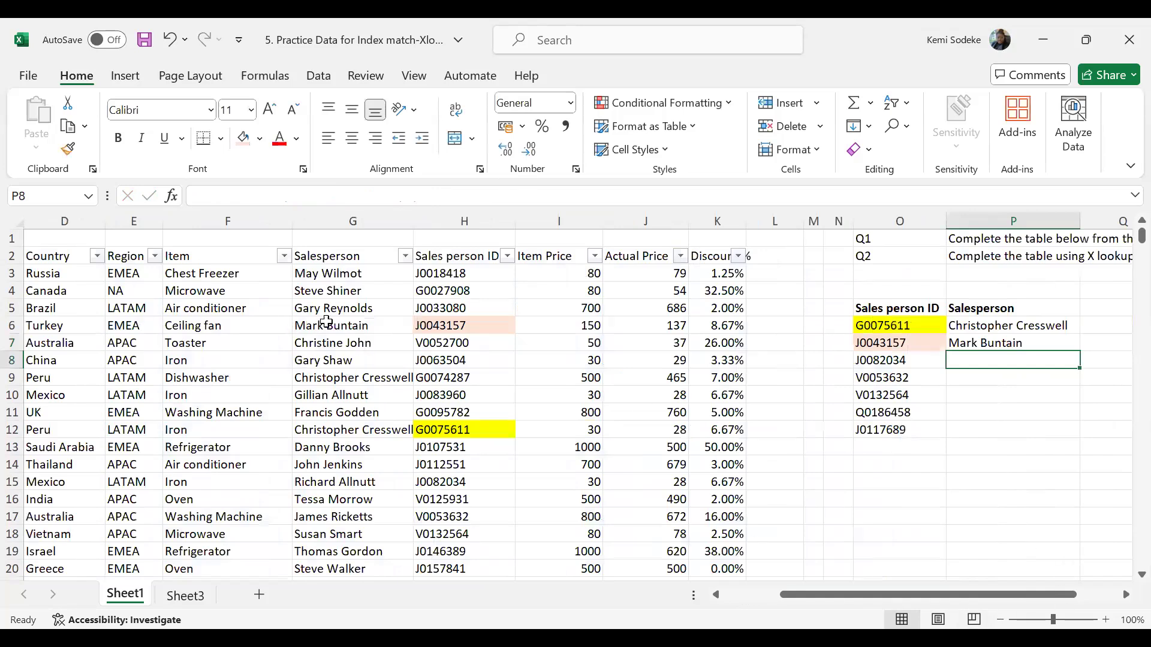
click(341, 324)
click(505, 329)
click(982, 341)
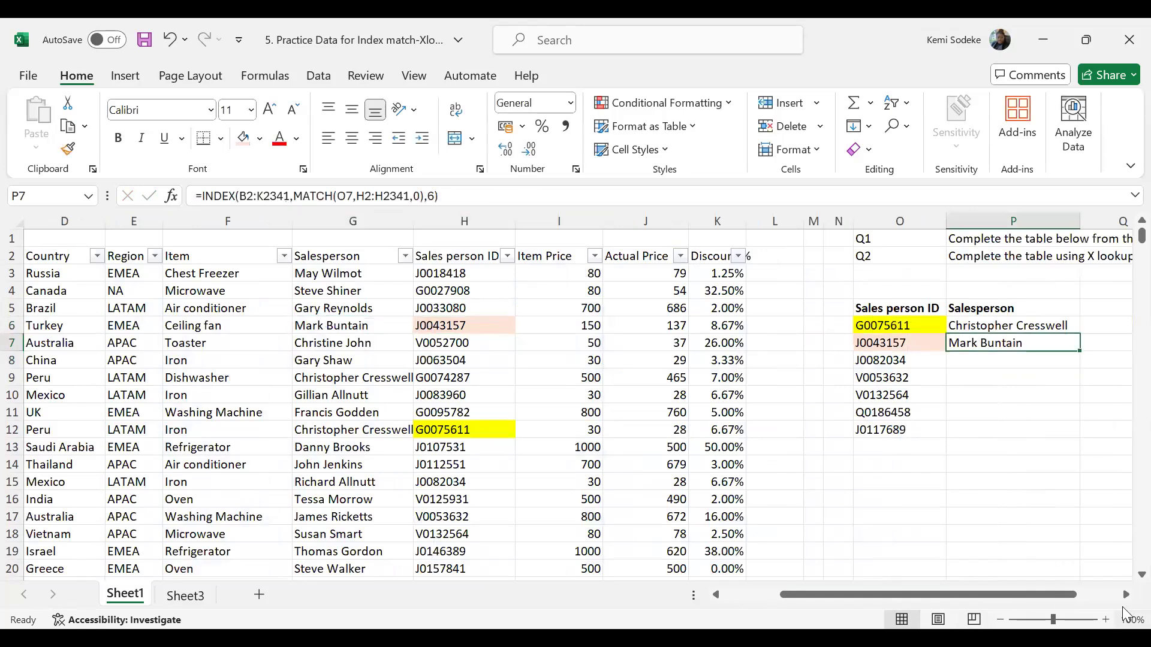
click(1125, 595)
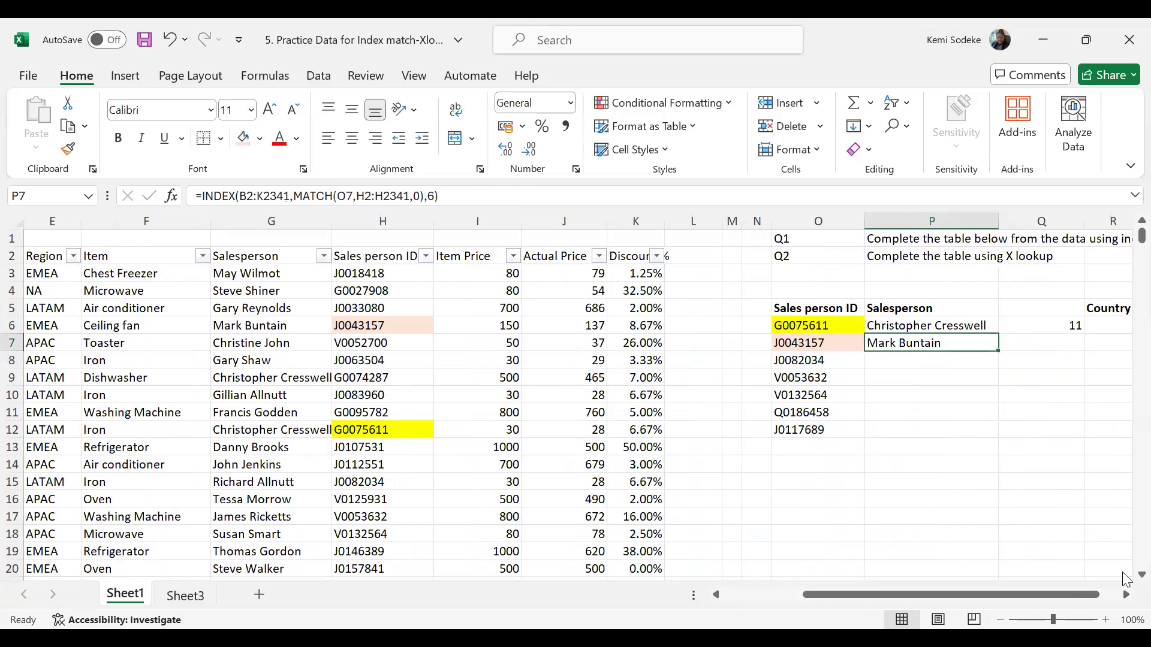
click(1125, 596)
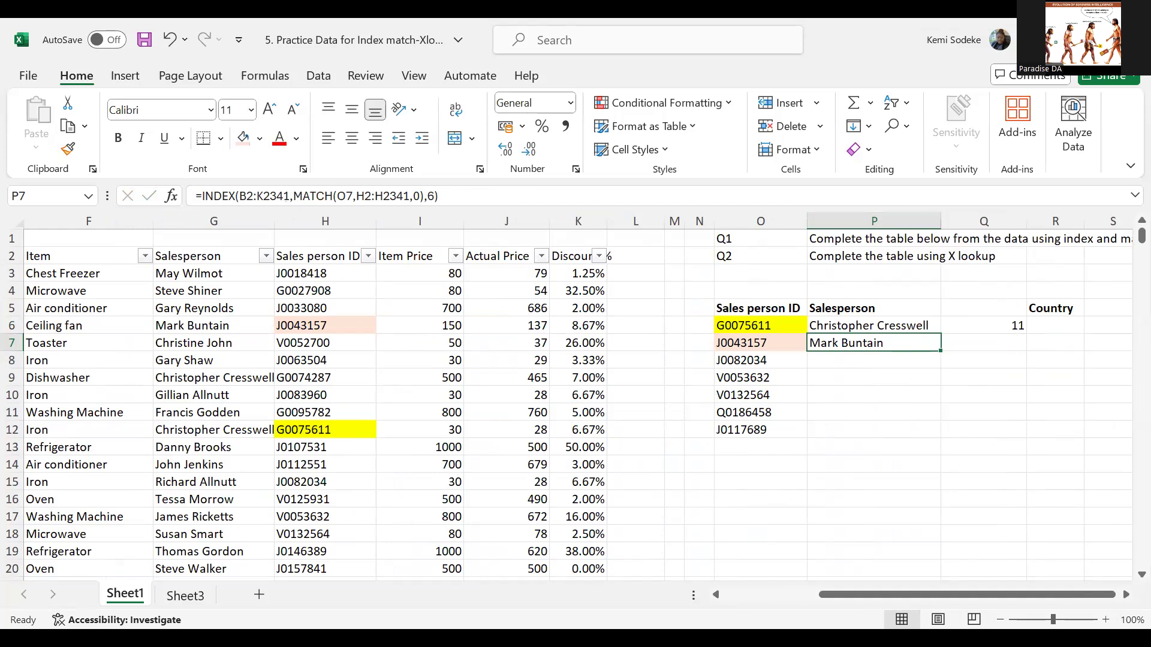
click(1125, 595)
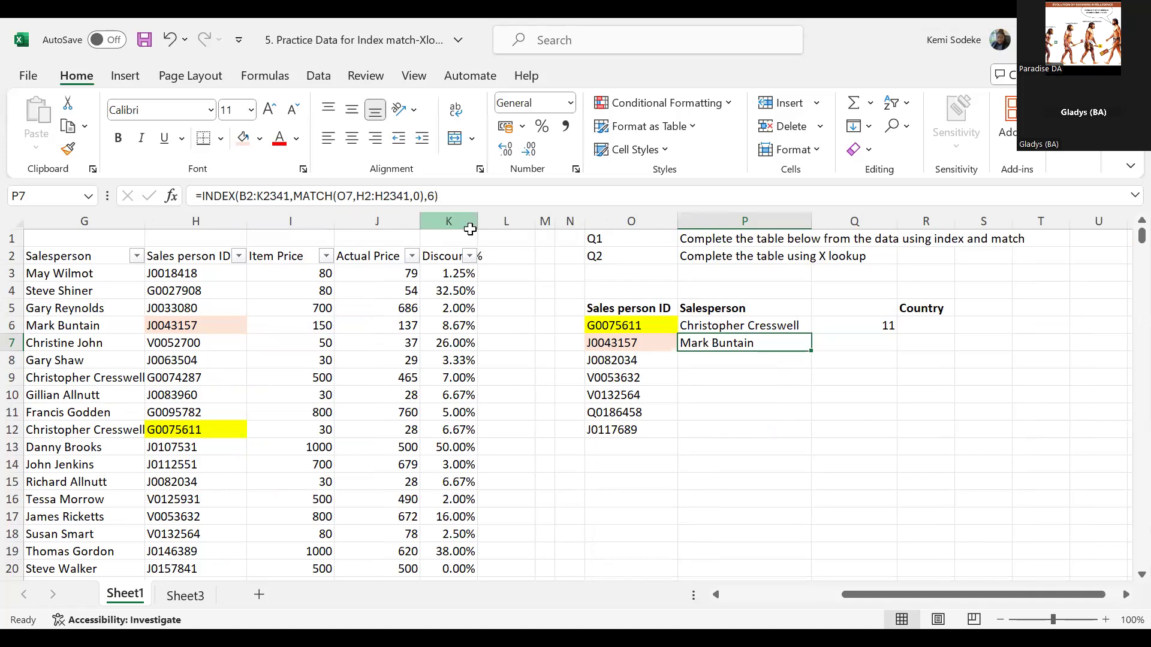
- Number the data table's columns from 1 to 10 in B1:K1, above the headers
click(724, 593)
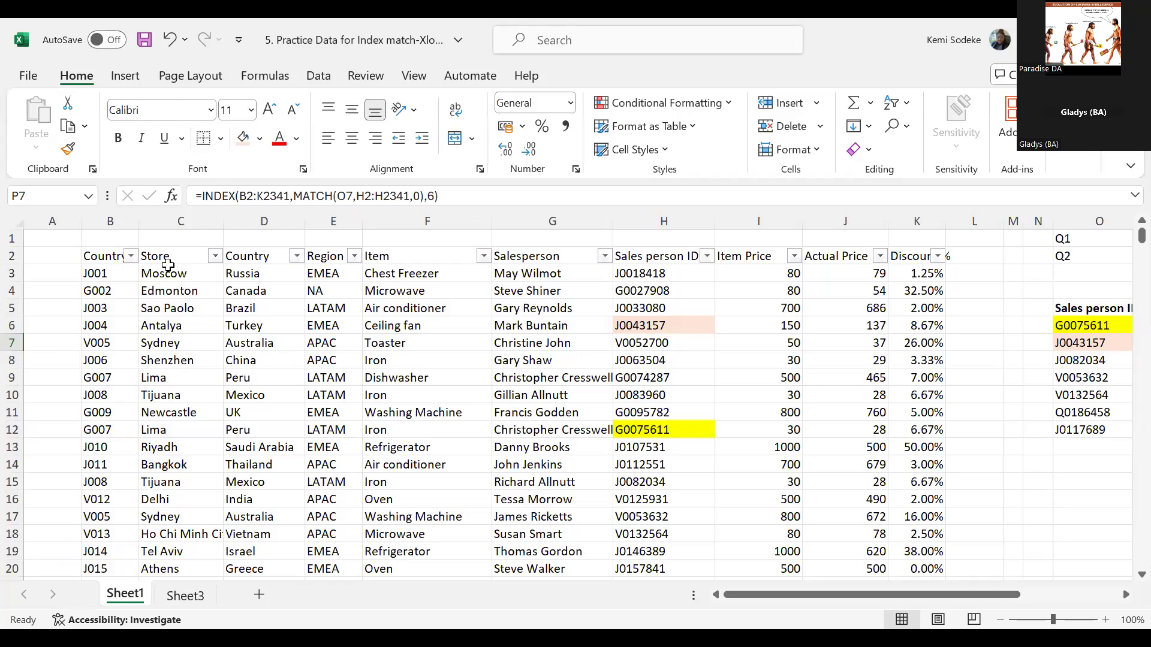
click(113, 235)
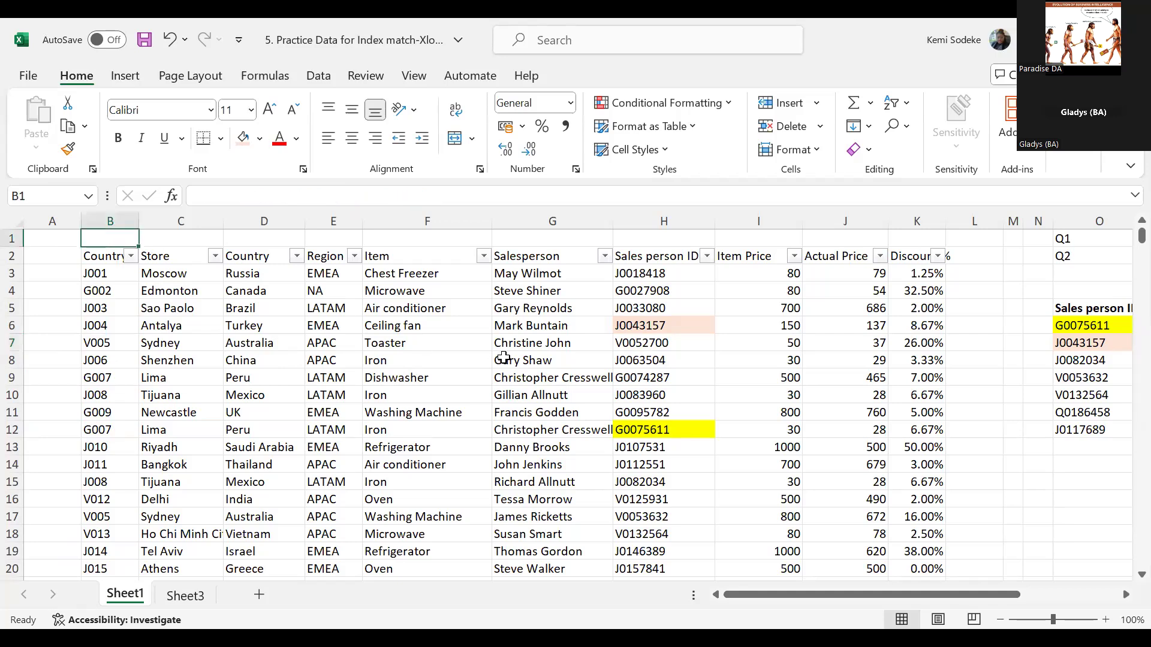
text(1)
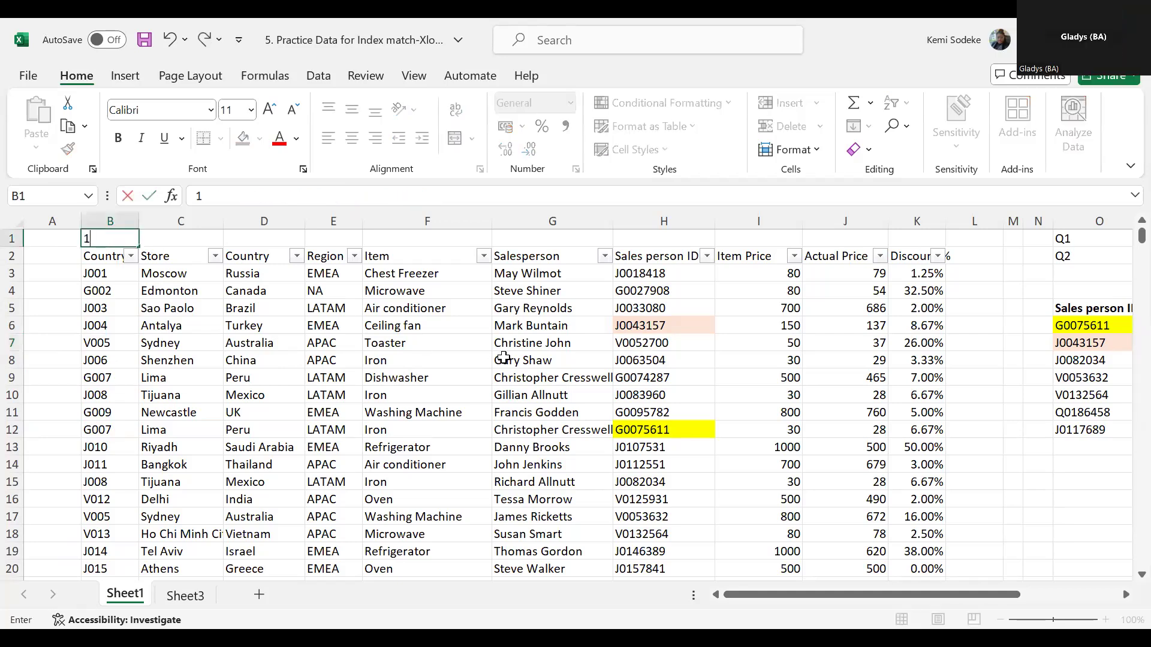
drag(433, 412, 433, 397)
click(130, 241)
drag(139, 247, 918, 244)
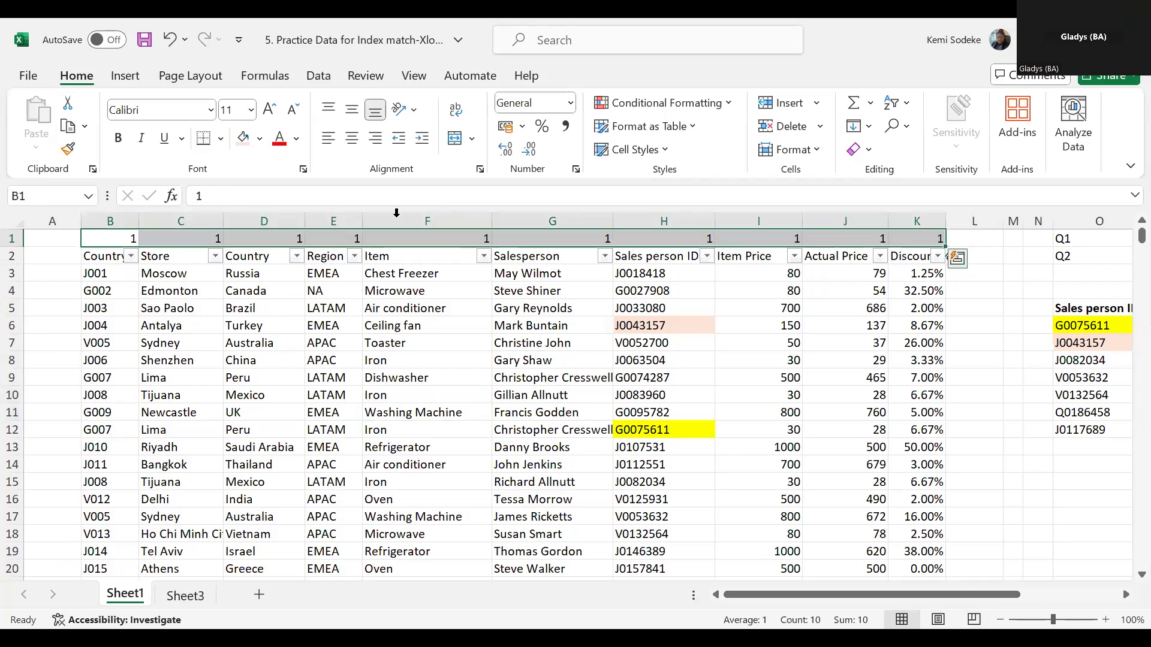
click(115, 237)
drag(138, 246, 932, 251)
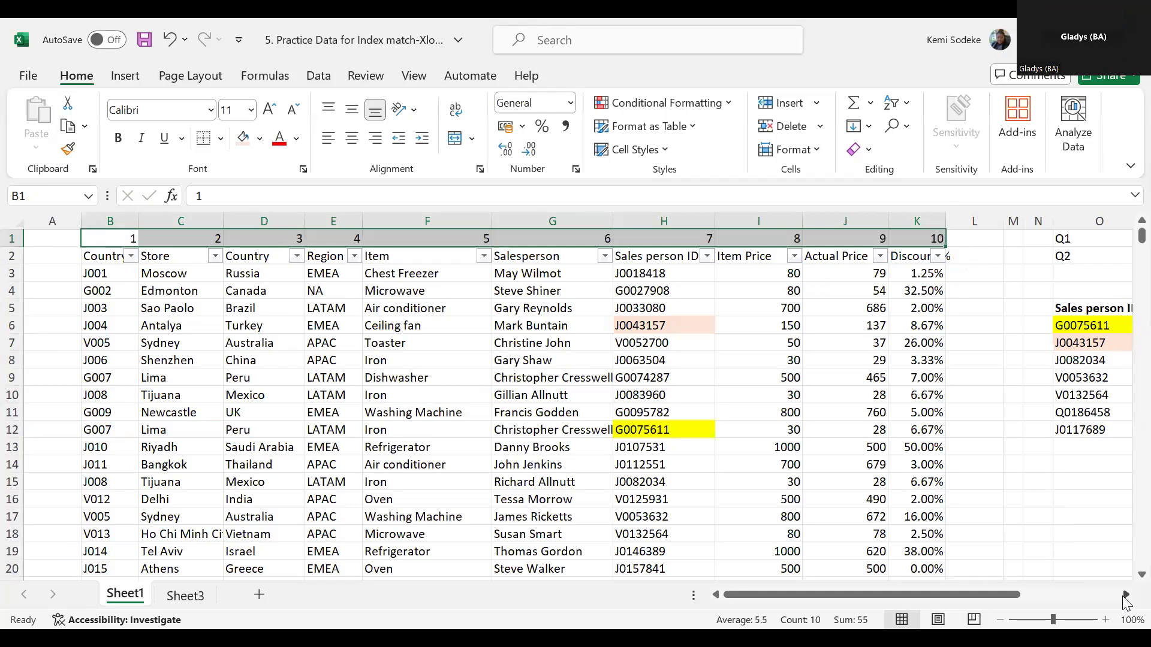
- Replace the typed column number in P7's INDEX formula with a reference to G1, above the Salesperson header
click(1125, 595)
click(1125, 594)
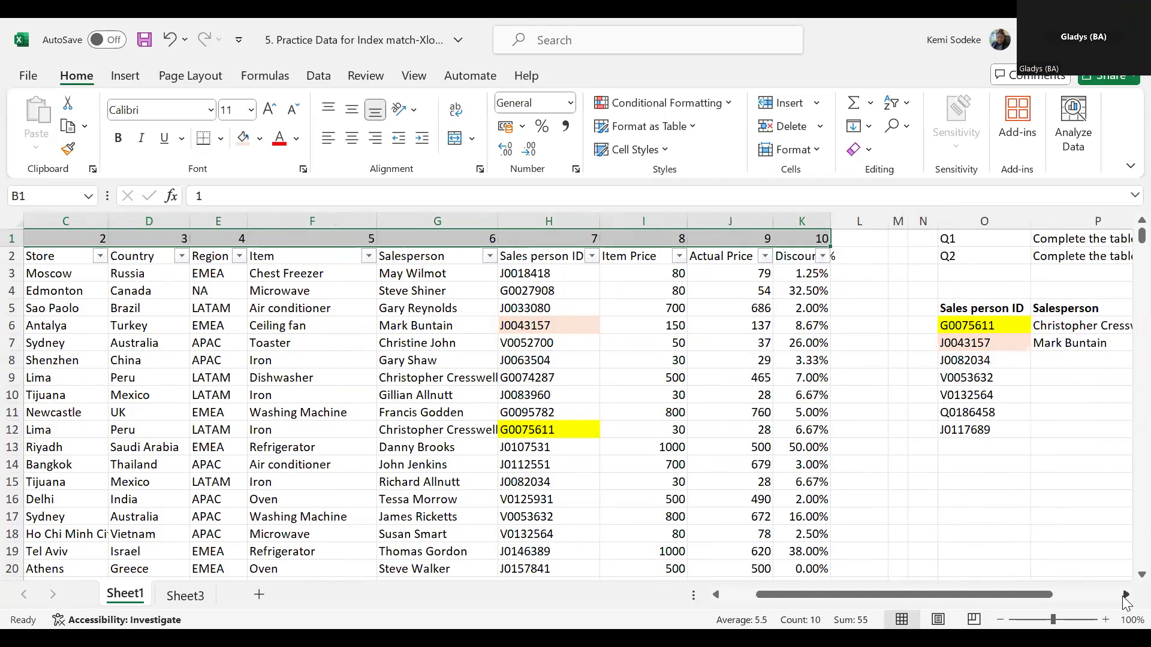
click(1125, 594)
click(1125, 595)
click(1125, 595)
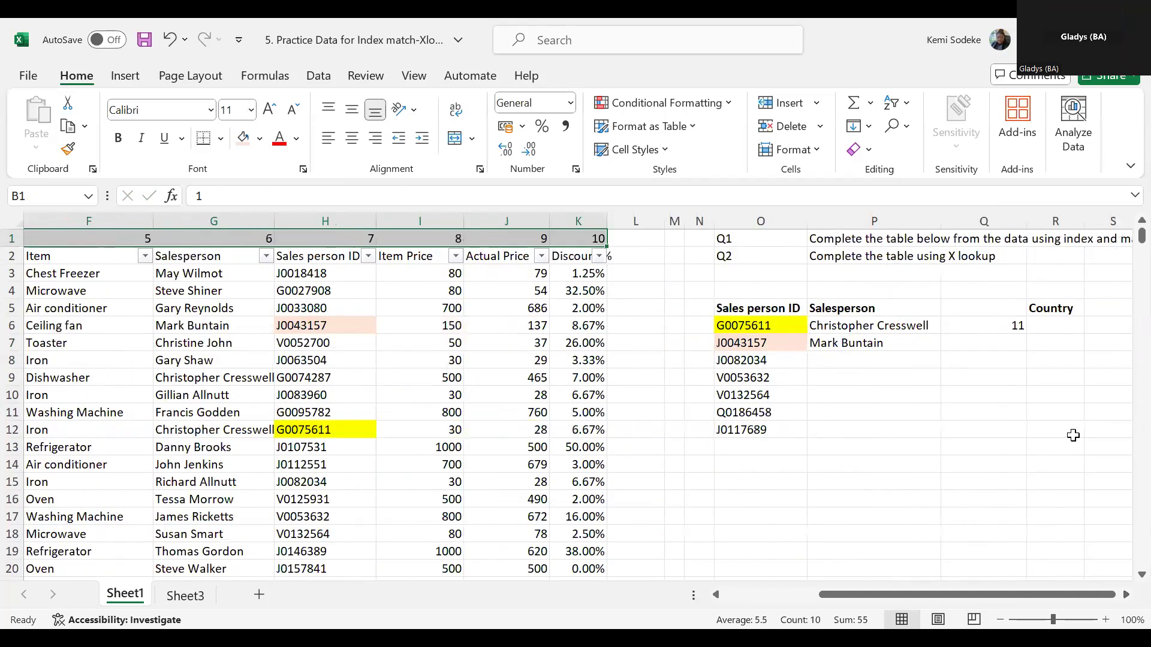
click(1125, 594)
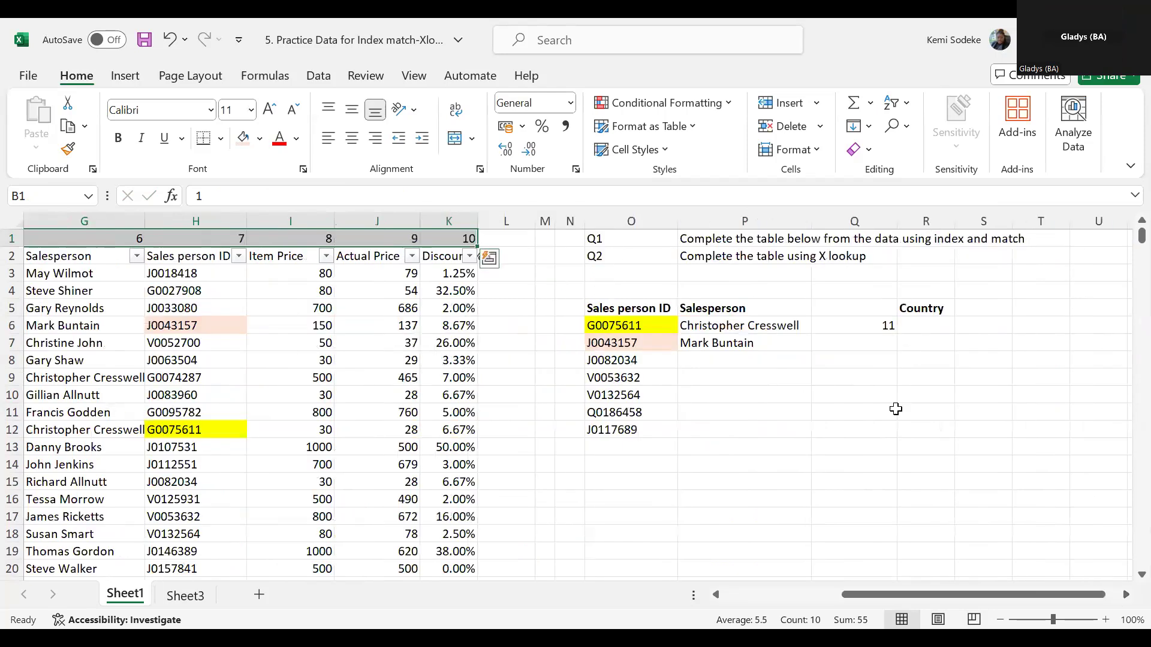
click(750, 344)
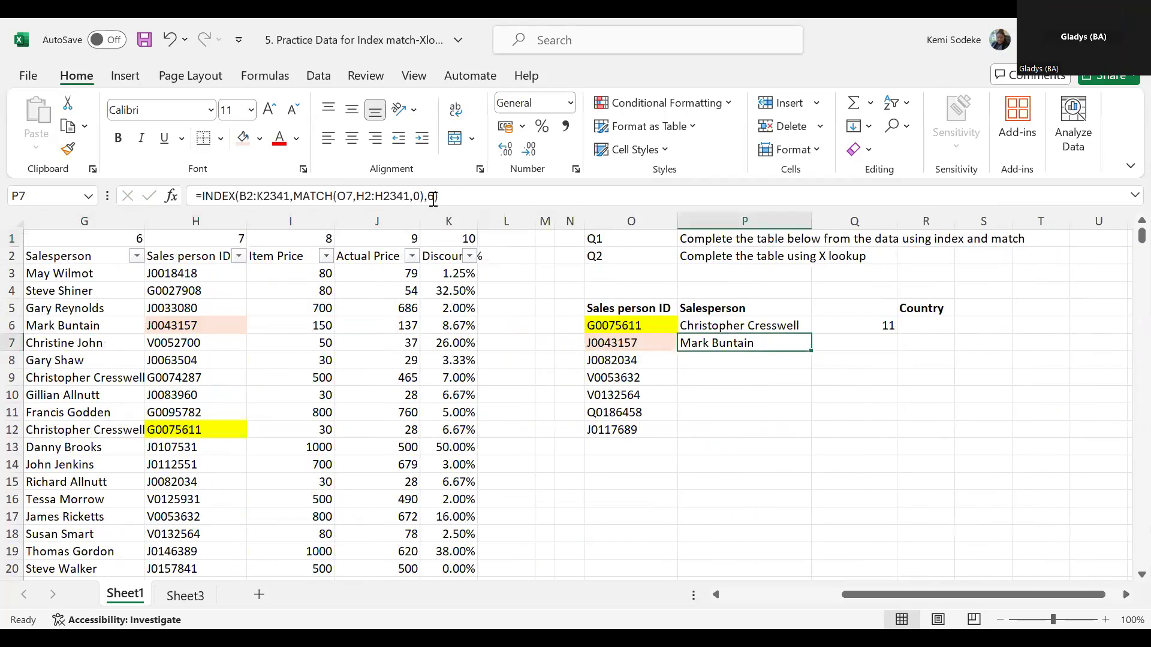
key(F2)
key(Left)
key(BackSpace)
click(132, 240)
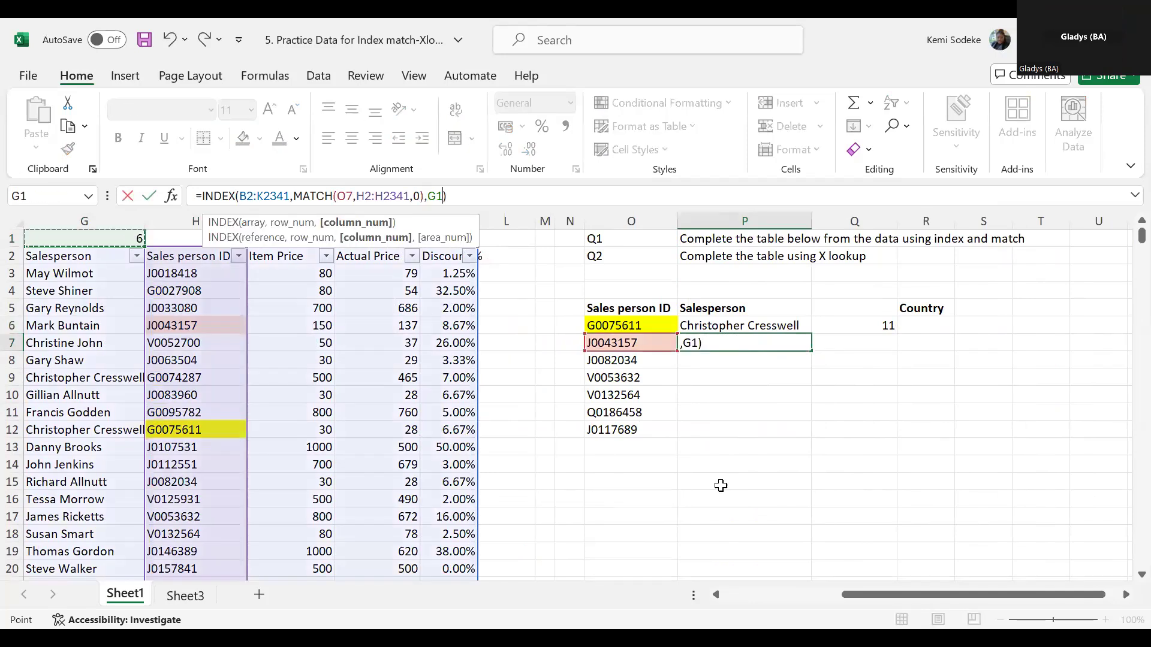
key(Return)
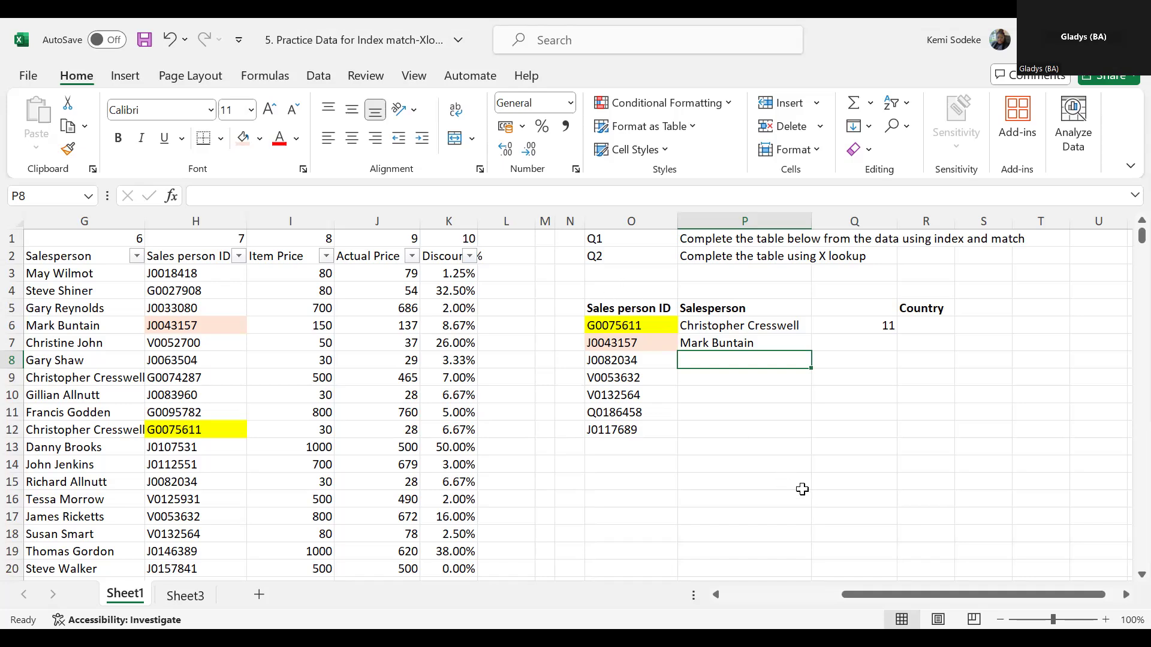
- Compare the INDEX and MATCH formulas in P6 and P7 with their lookup IDs in O6 and O7
click(658, 325)
click(717, 328)
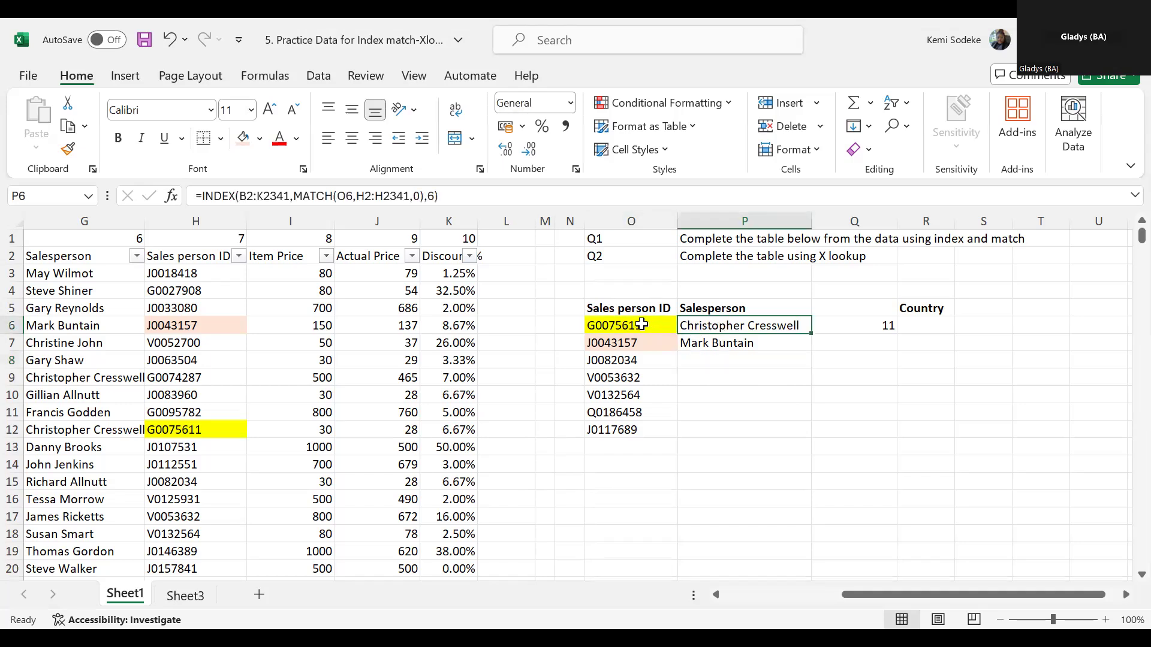
click(641, 324)
click(726, 322)
click(717, 346)
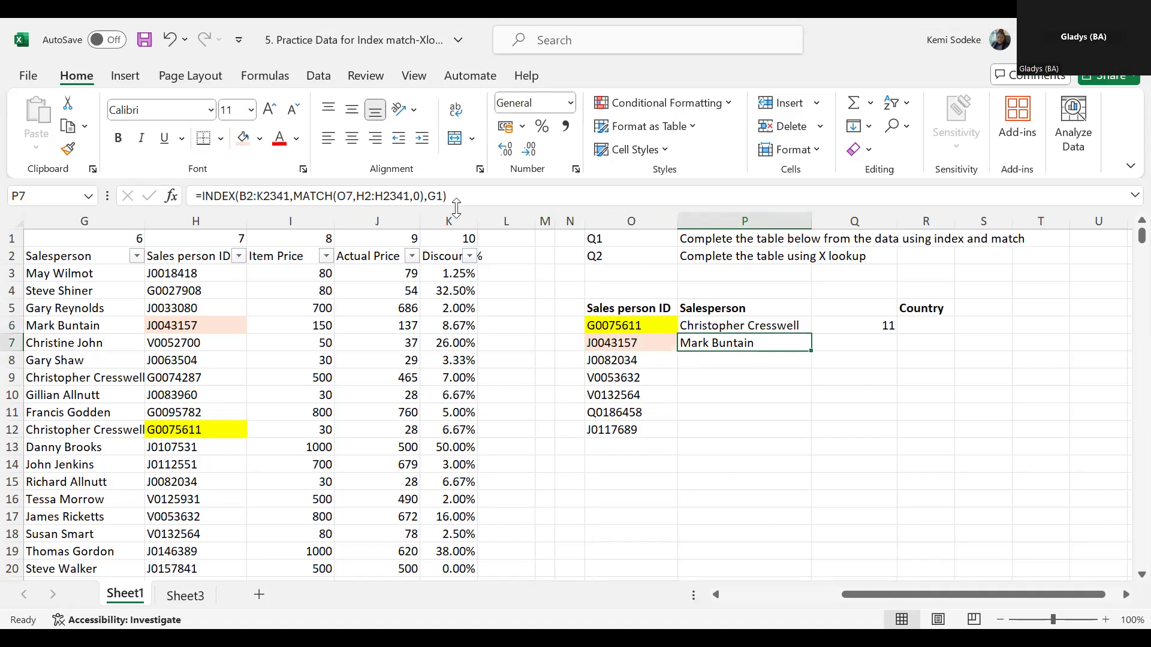
click(368, 195)
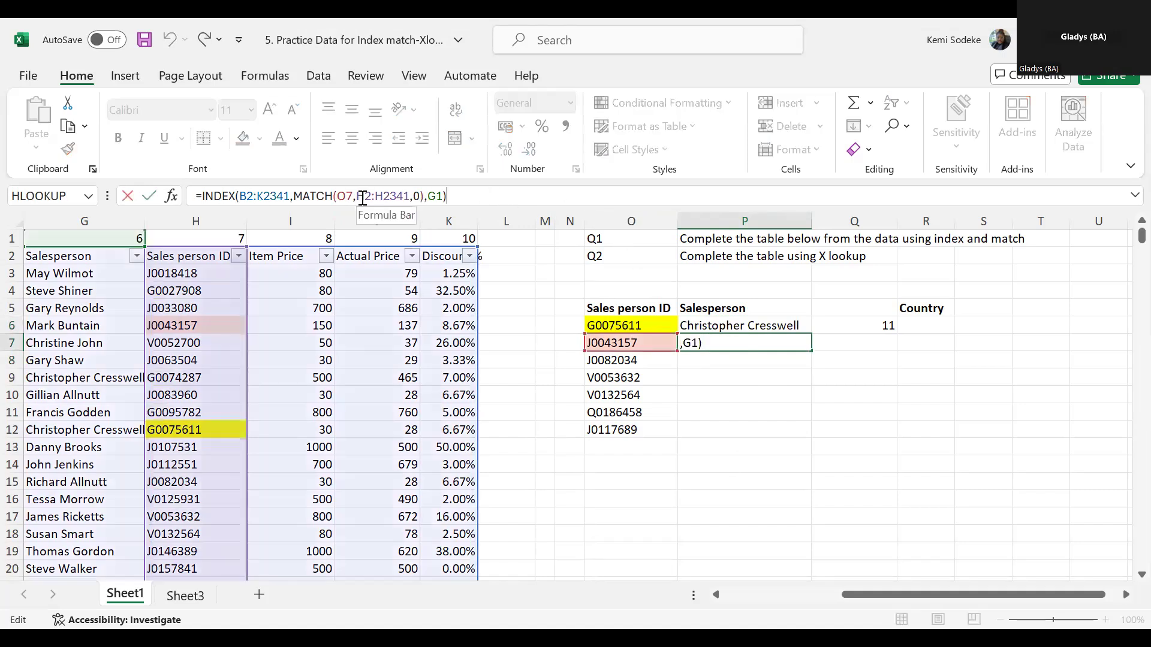
click(782, 427)
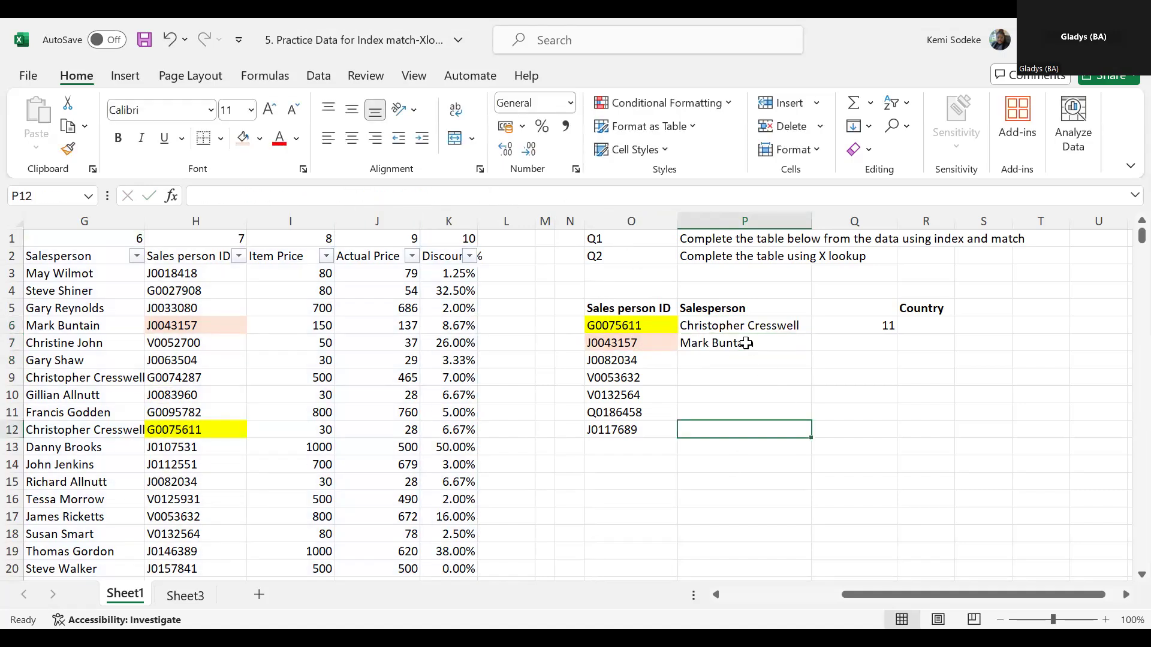
click(654, 342)
click(646, 323)
click(644, 341)
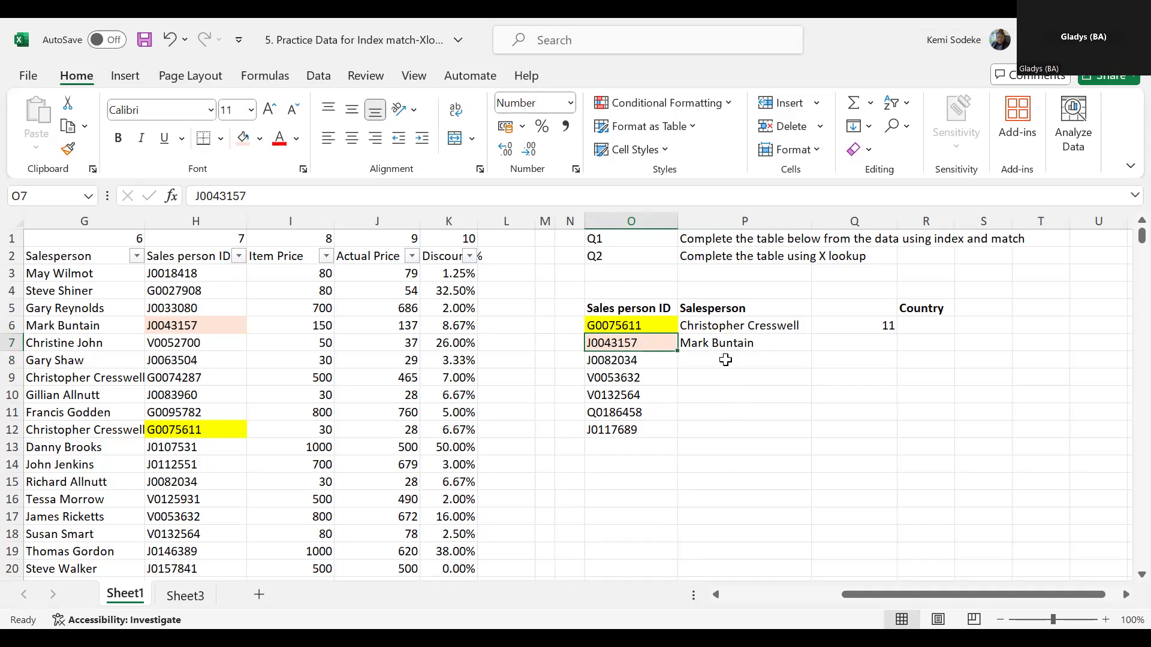
click(741, 345)
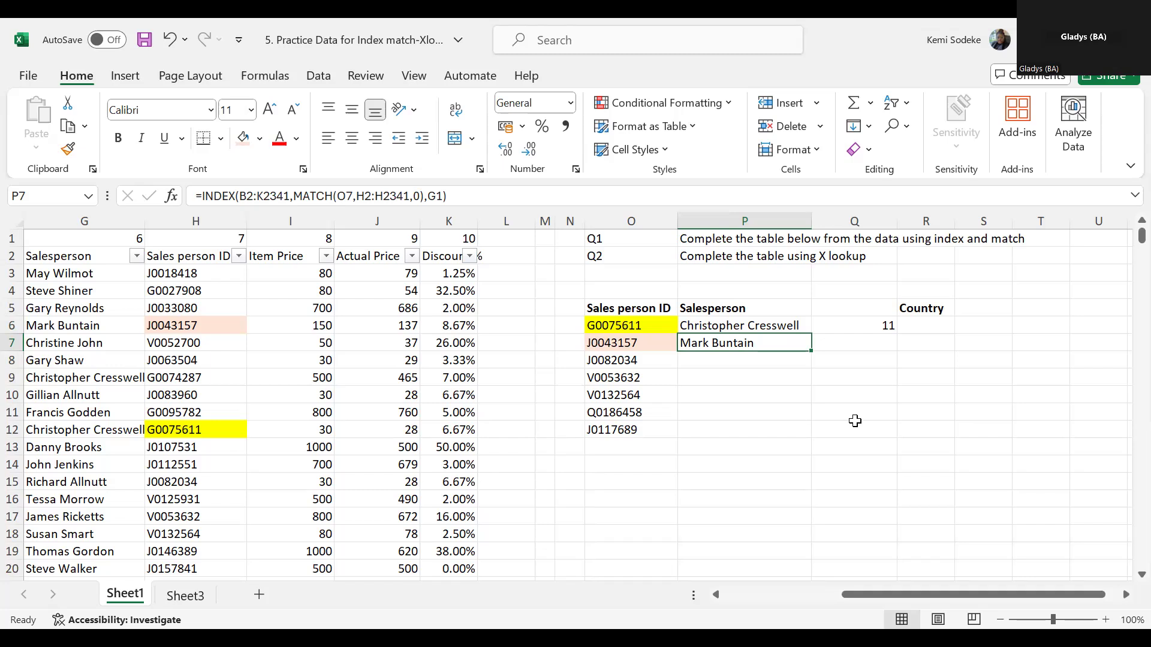
click(730, 361)
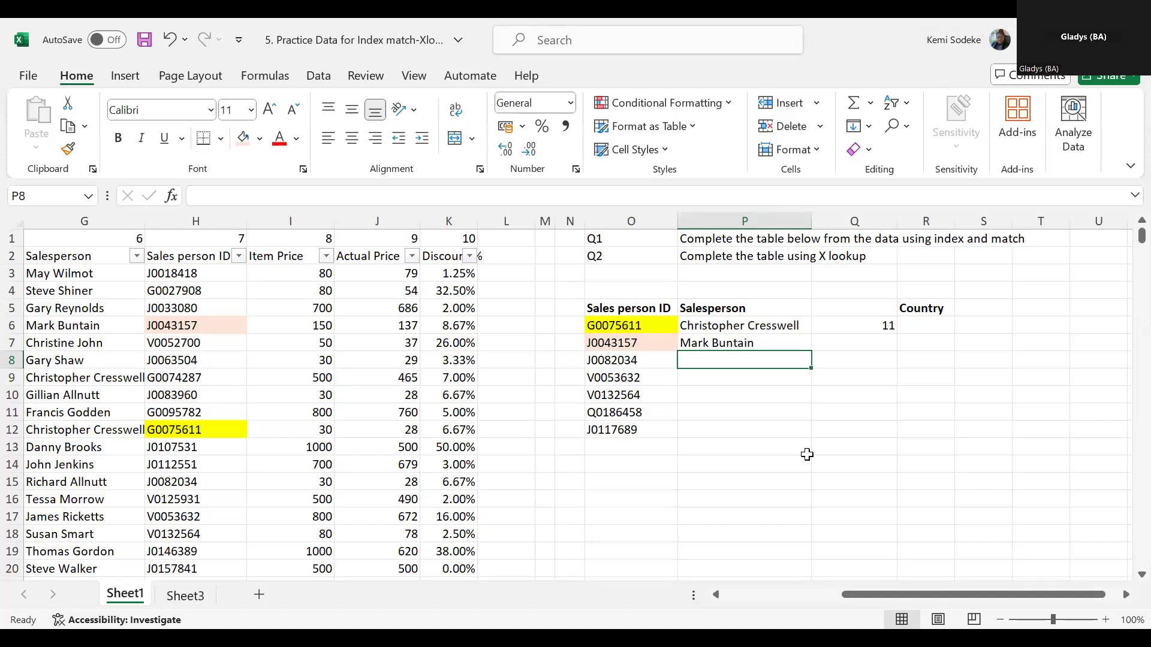
text(=)
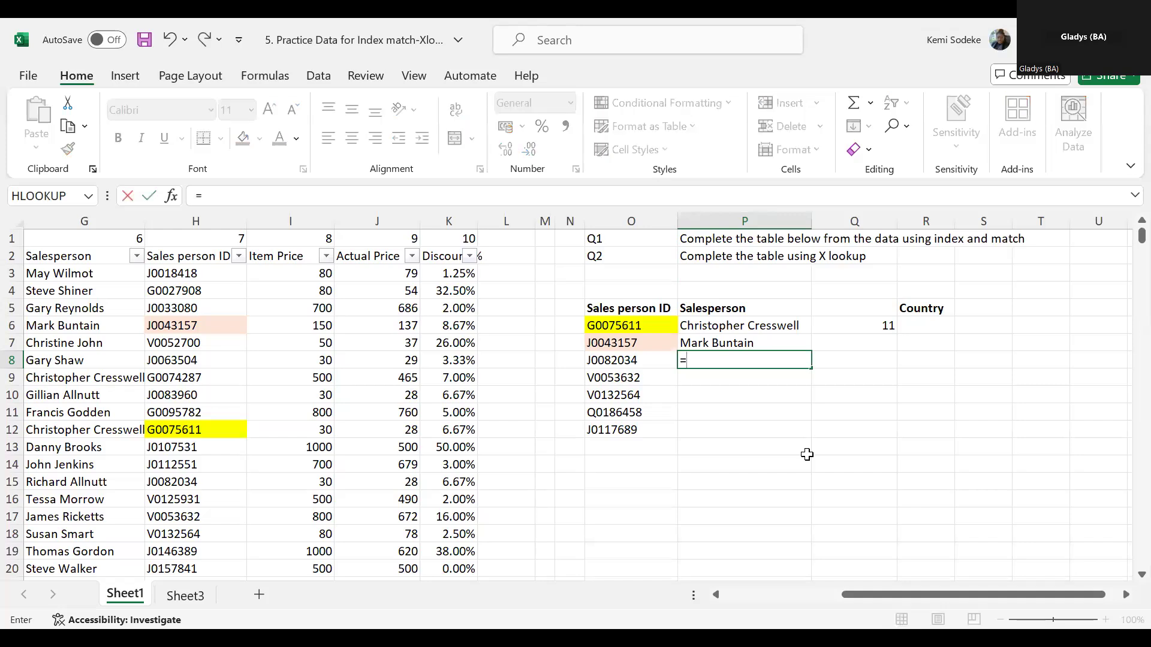
text(vlookup)
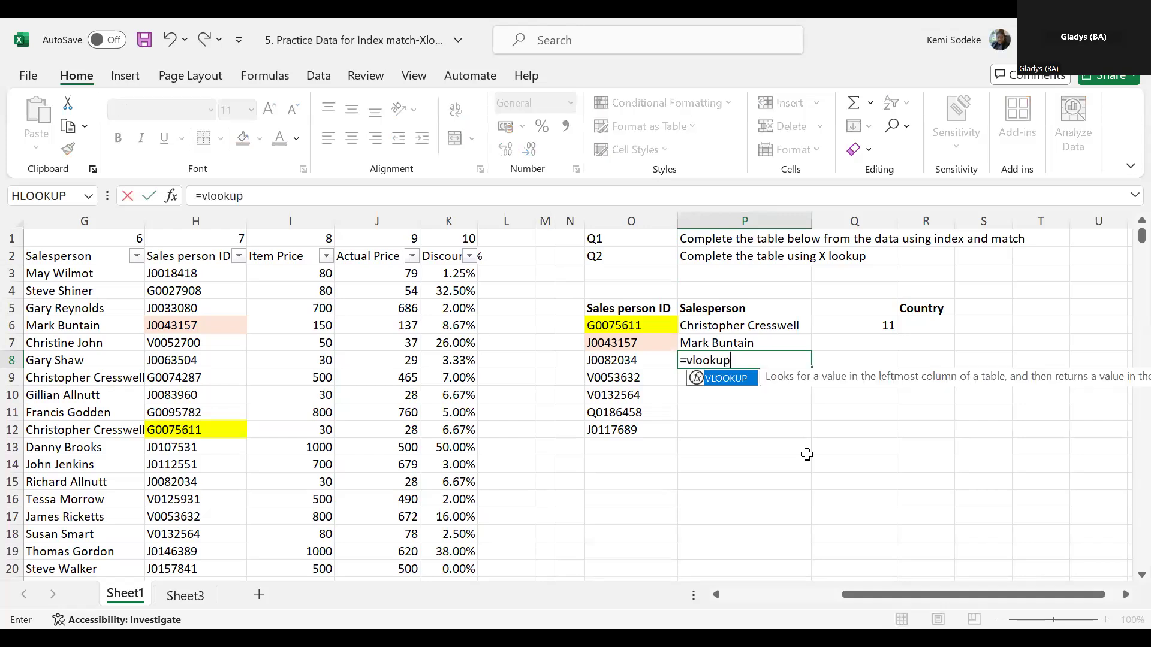
text(()
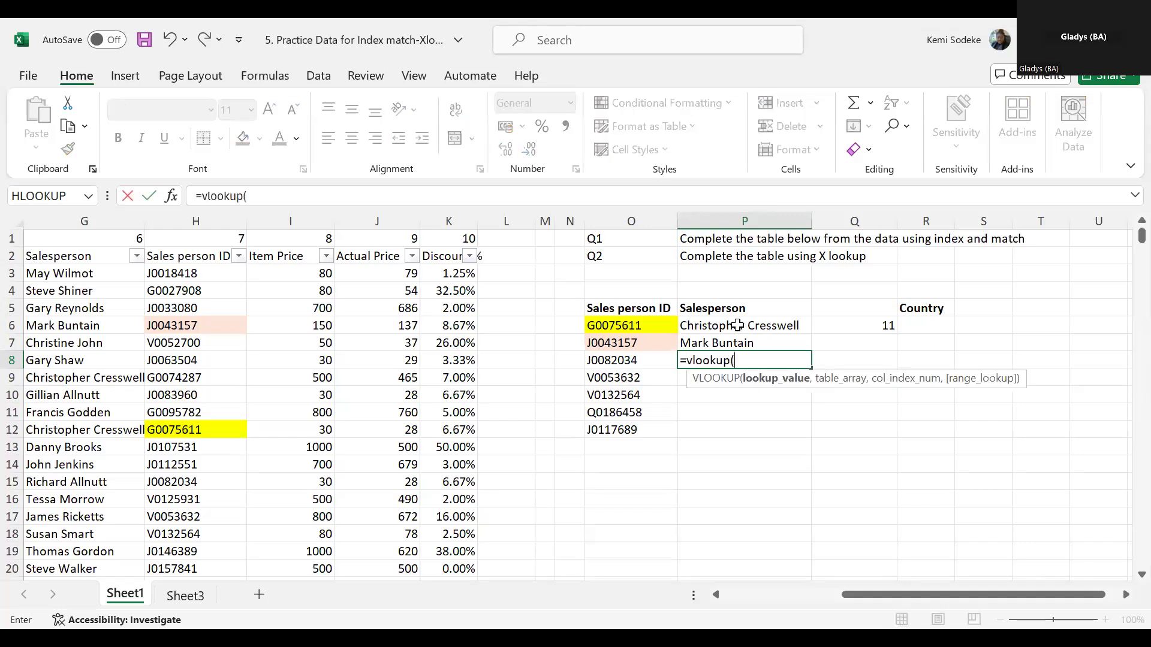
click(625, 361)
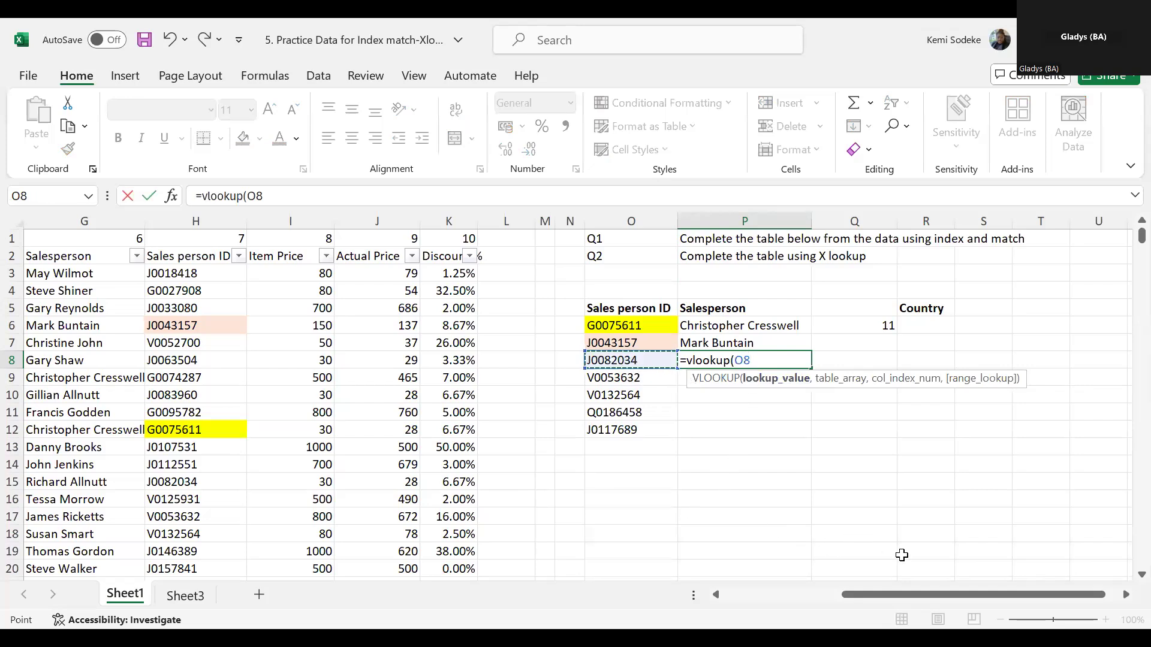
key(Escape)
drag(802, 489, 801, 492)
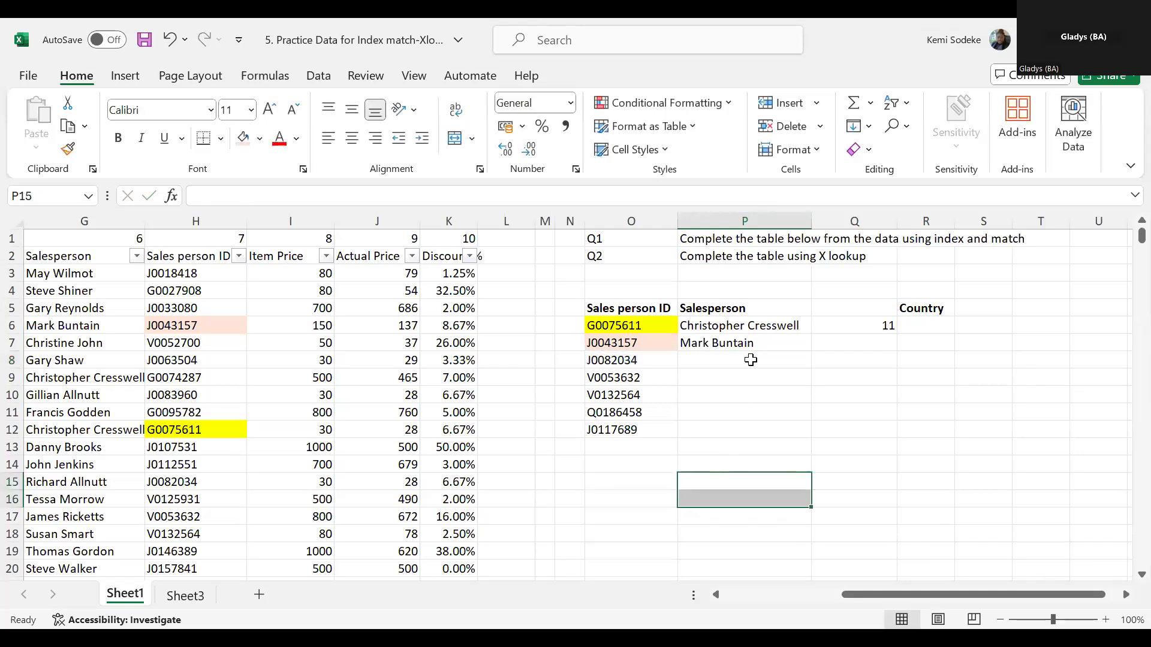
click(735, 354)
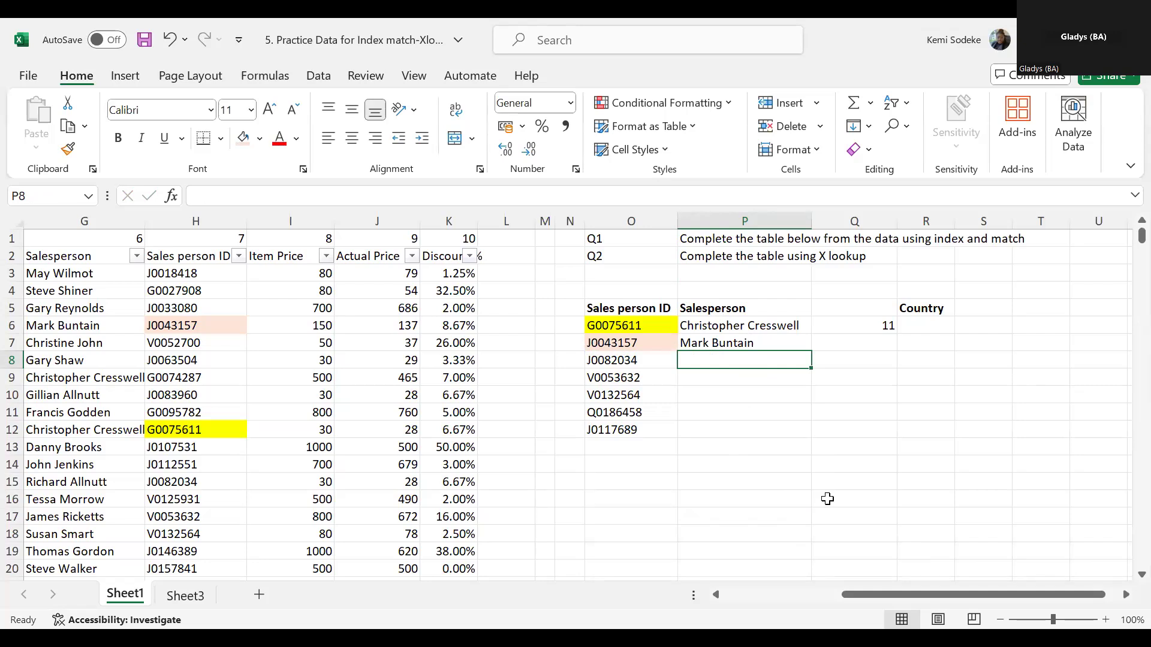
- Inspect P7's INDEX formula and highlight the data table it searches, from the Country Code header down to the last row
click(772, 337)
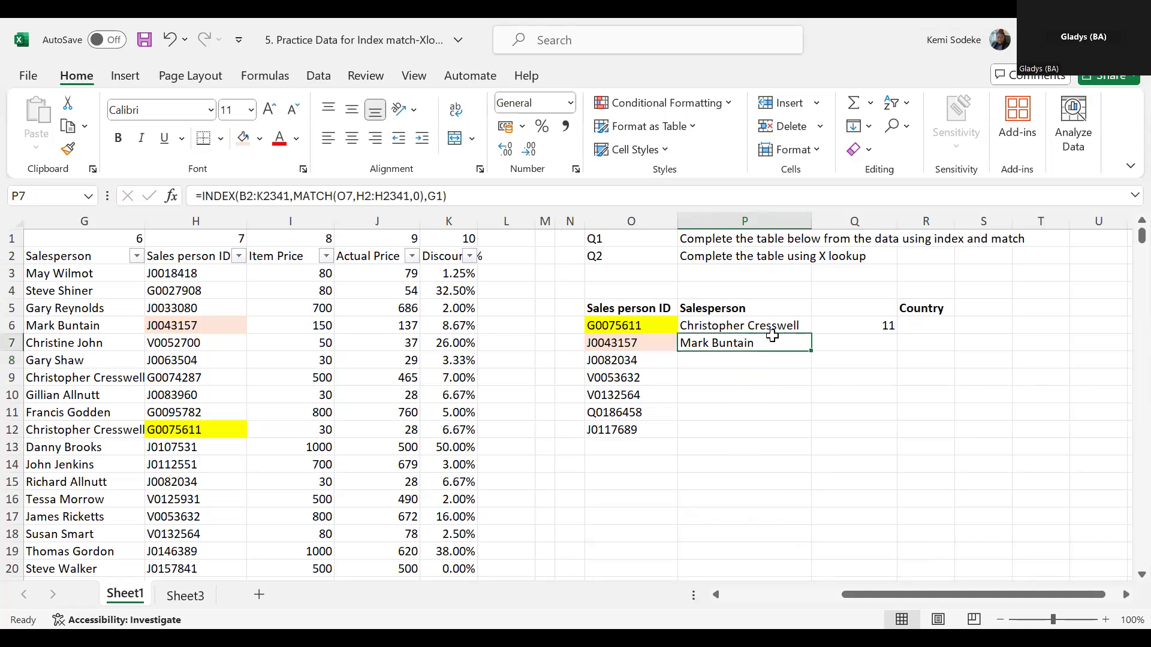
click(856, 338)
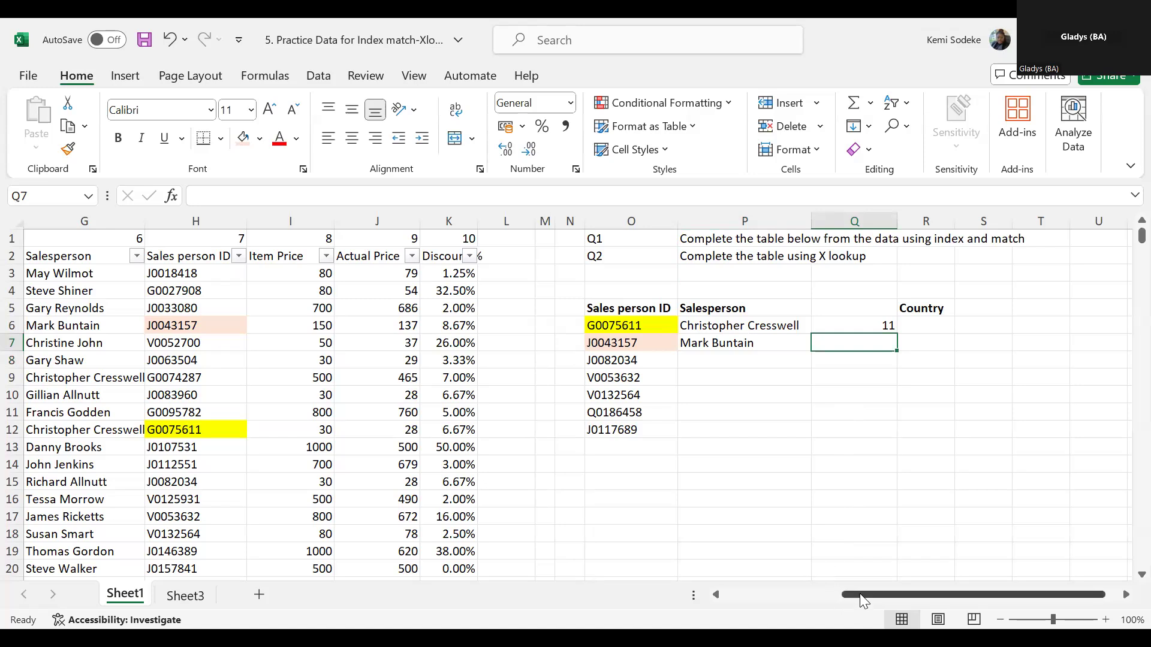
click(754, 594)
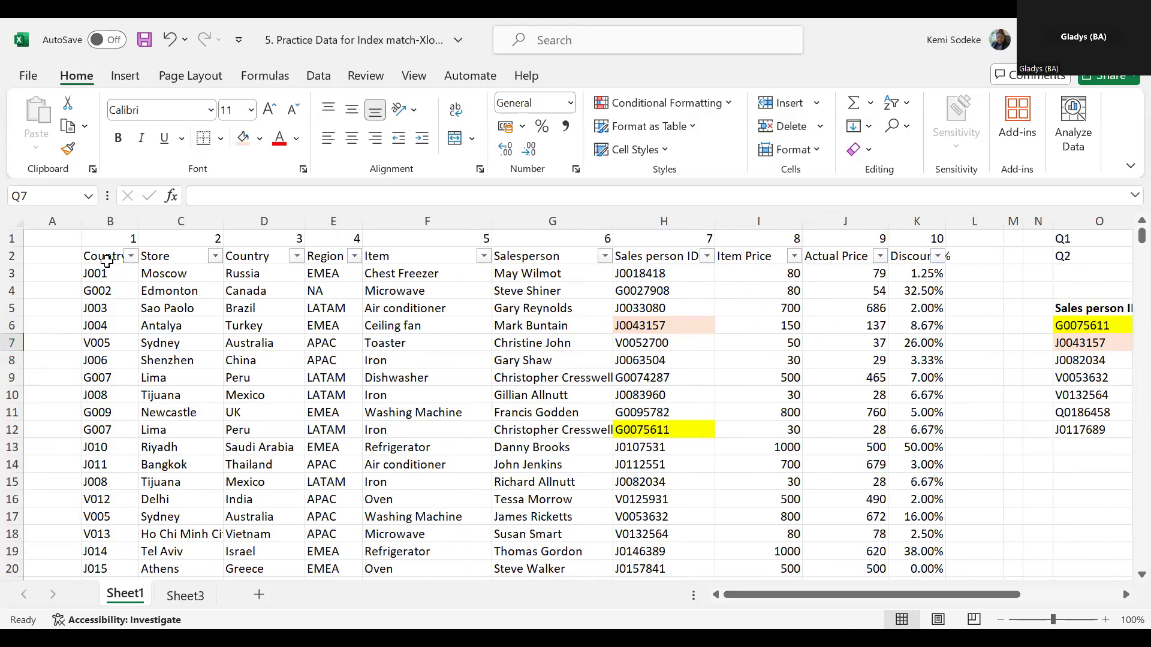
drag(109, 256, 932, 305)
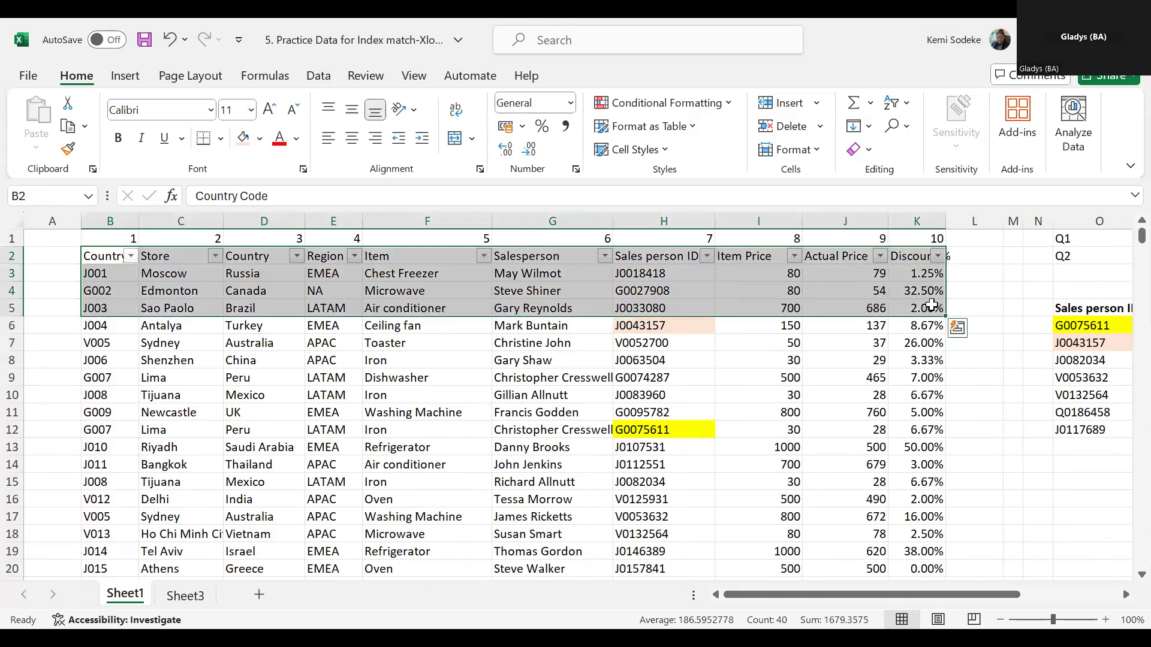
drag(108, 256, 904, 355)
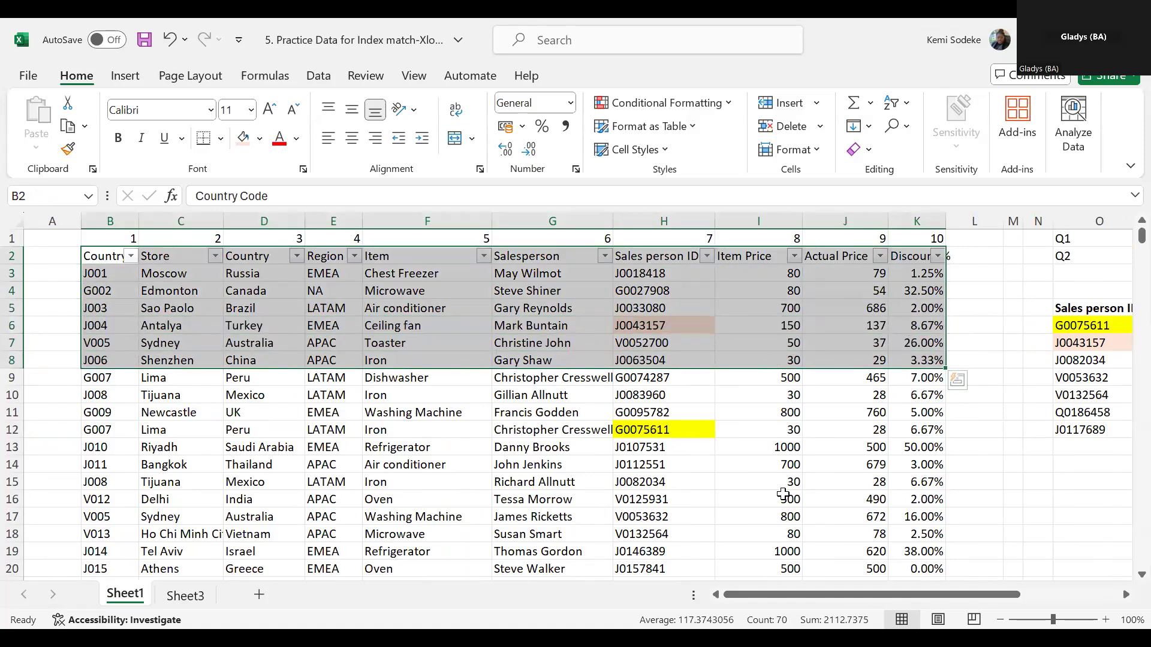
drag(108, 256, 920, 460)
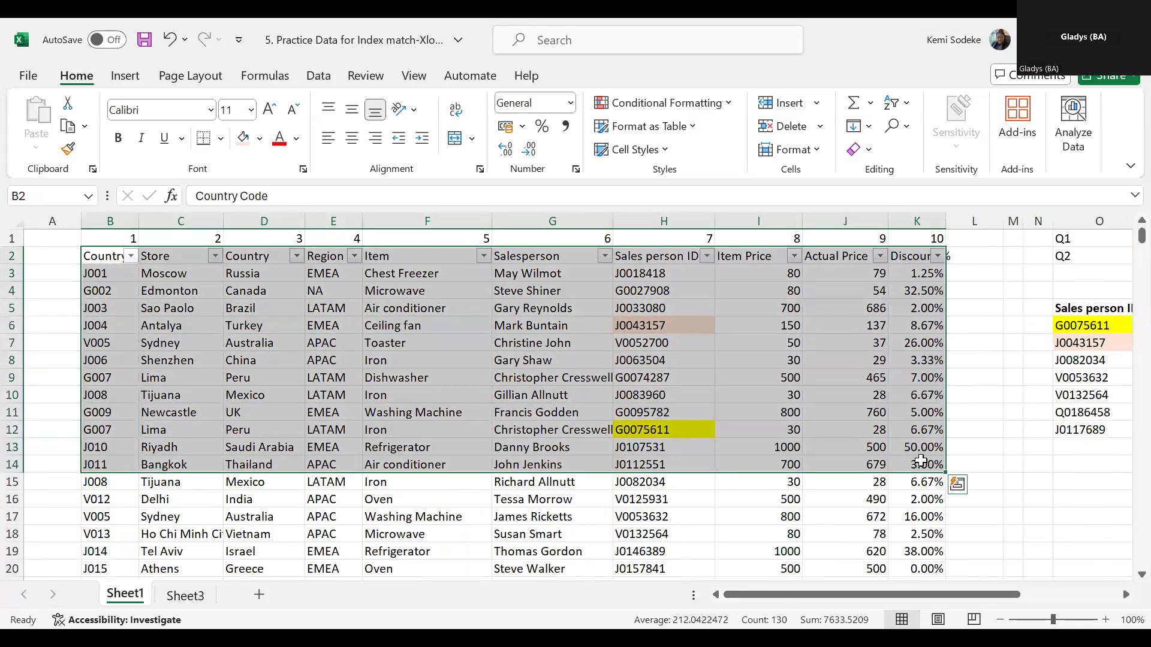
key(ctrl+shift+Down)
drag(1122, 558, 1123, 224)
click(721, 303)
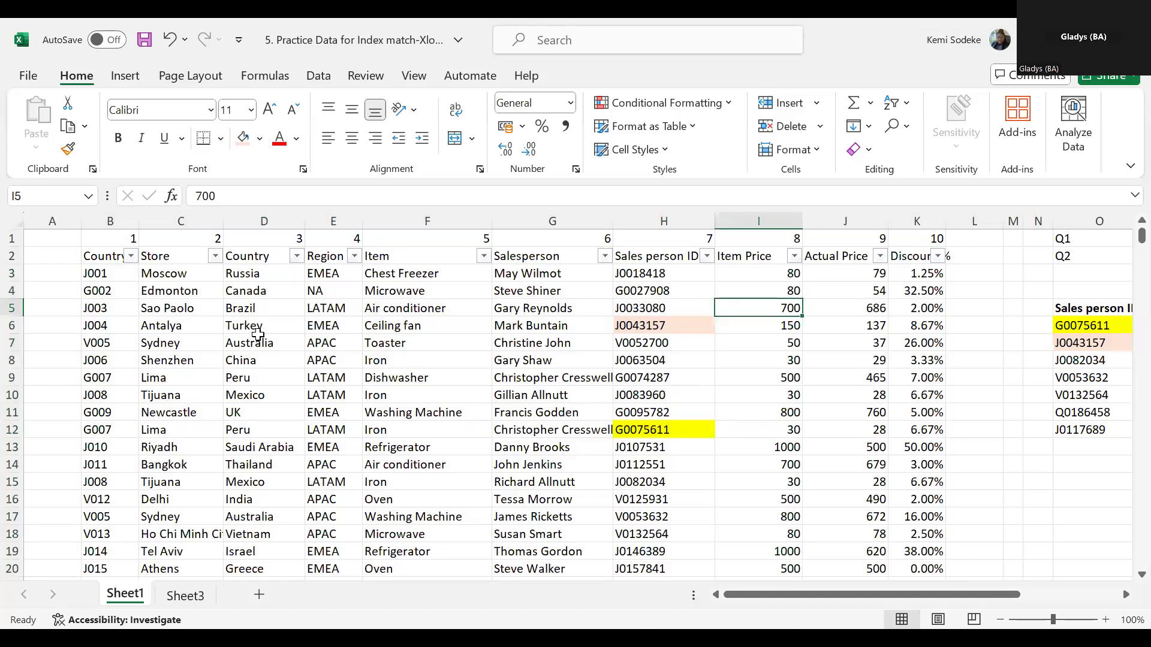
- Select the whole data table B2:K2341 by extending the header row down, and examine the range from its start
drag(103, 256, 918, 256)
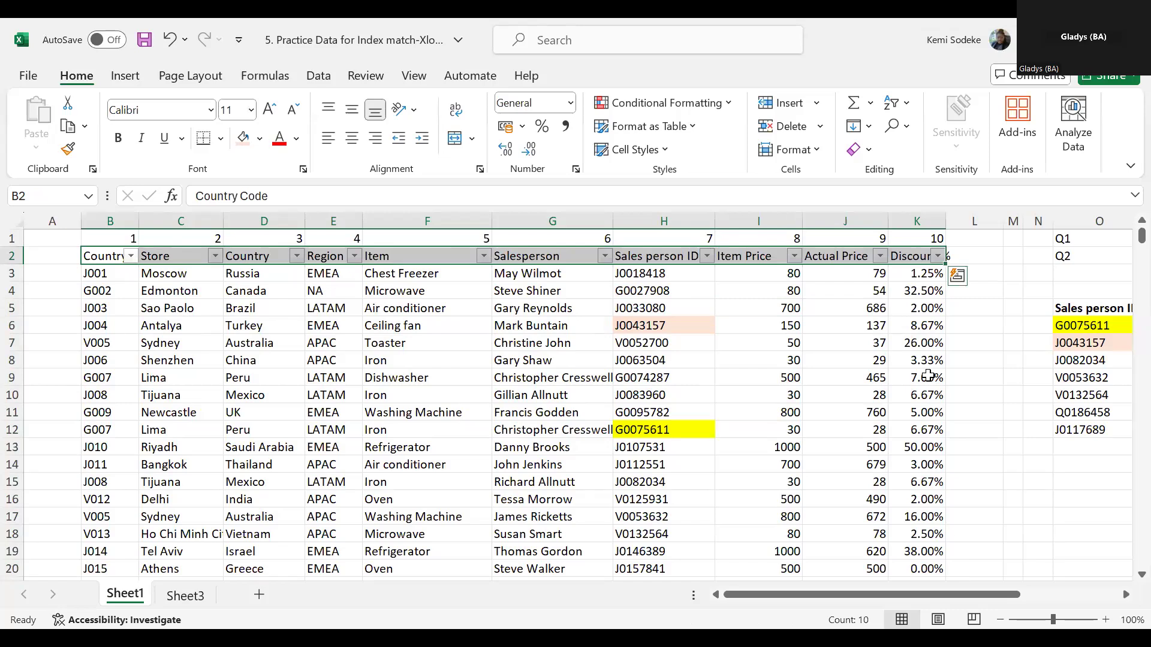
key(ctrl+shift+Down)
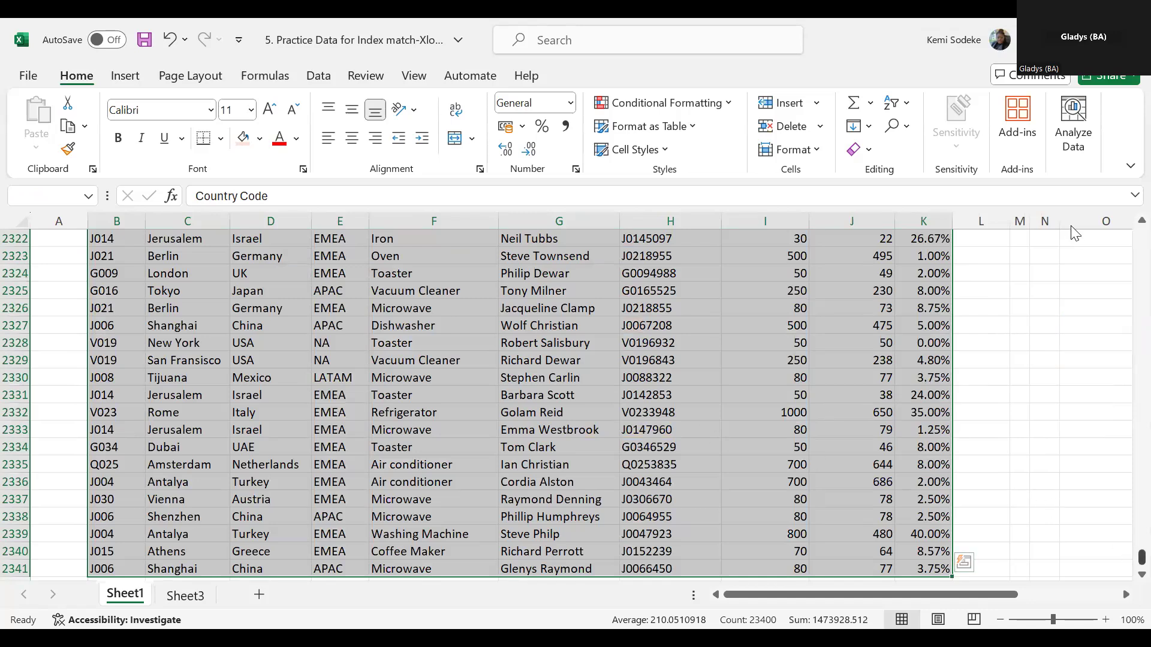
key(ctrl+BackSpace)
click(117, 259)
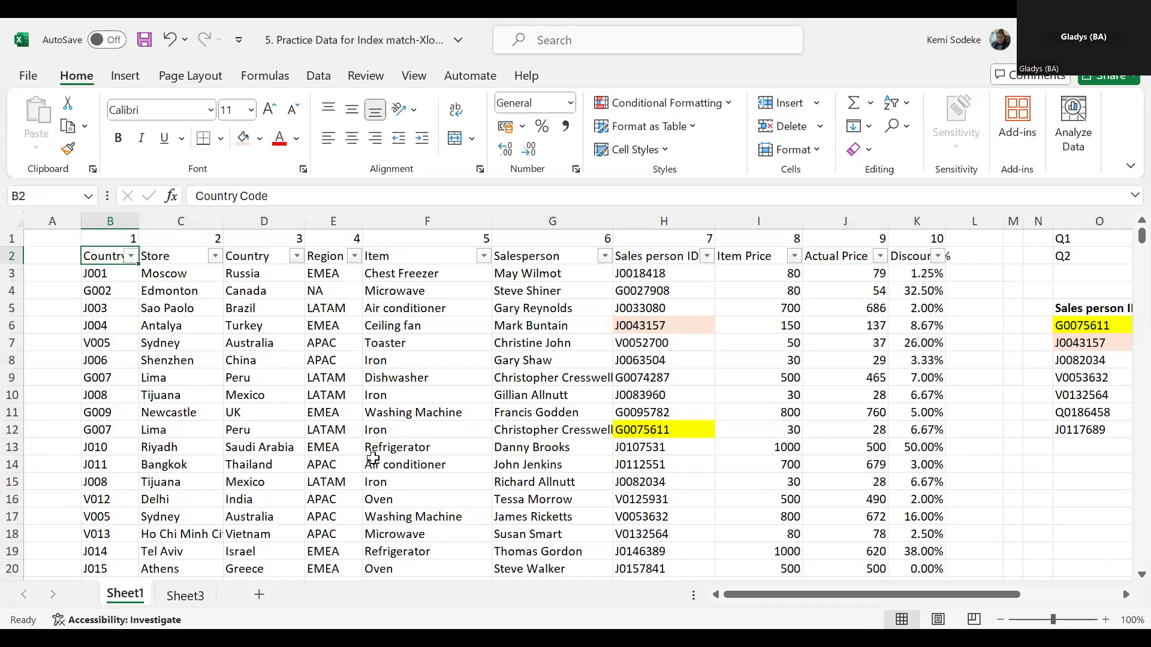
key(ctrl+shift+Right)
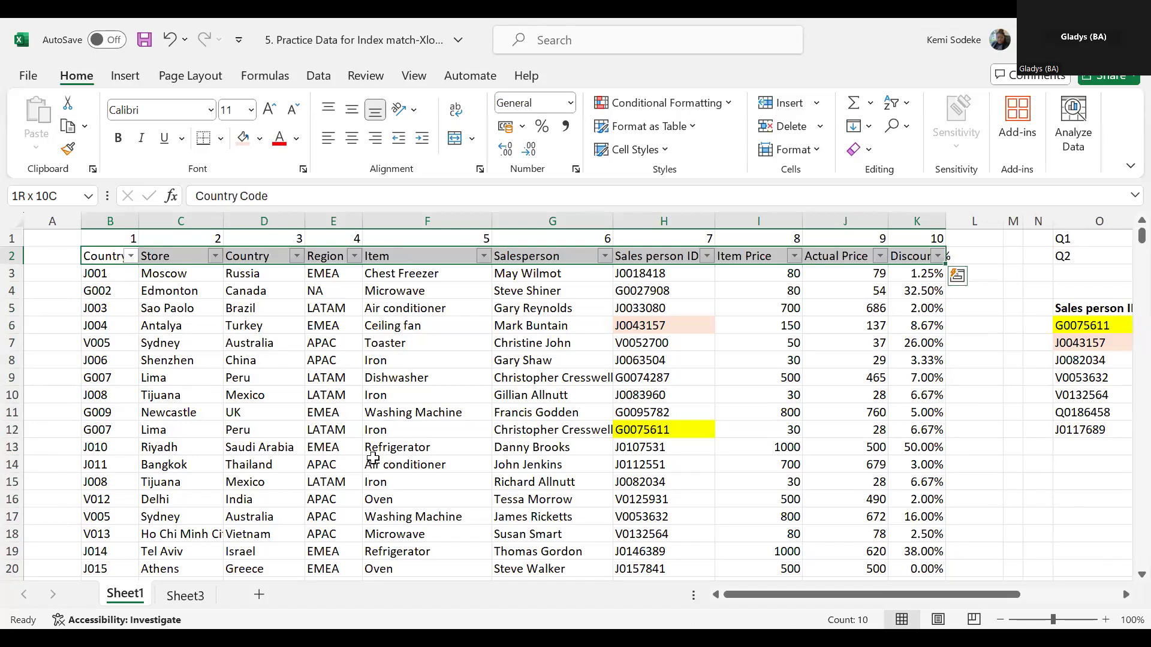
key(ctrl+shift+Down)
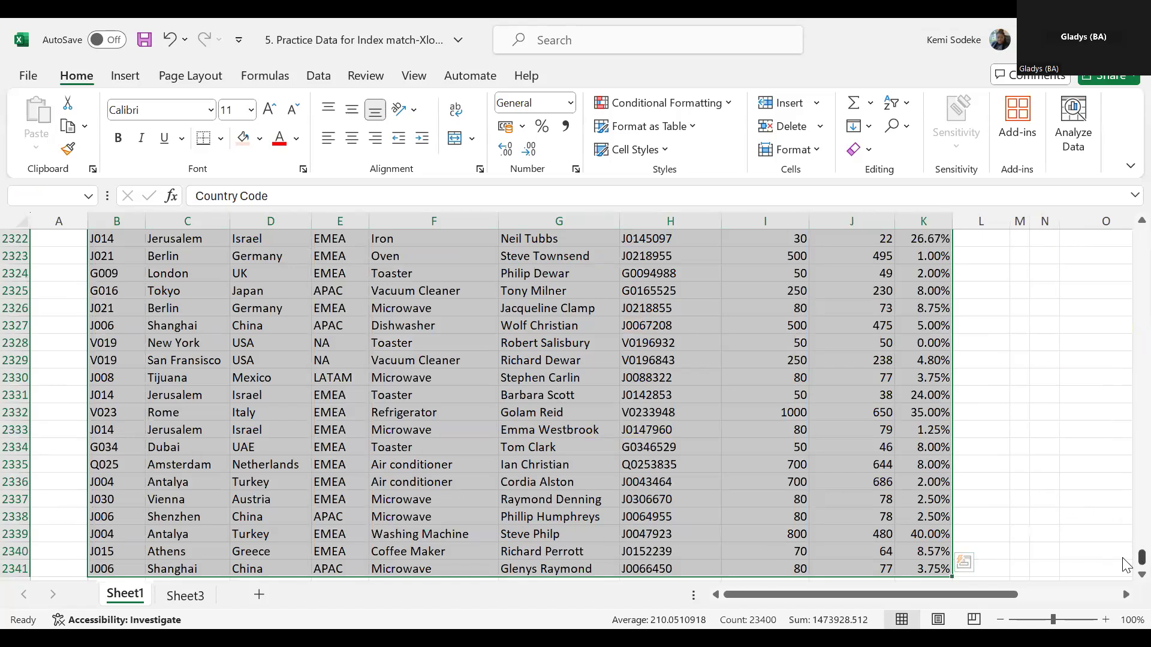
drag(1124, 565, 1123, 238)
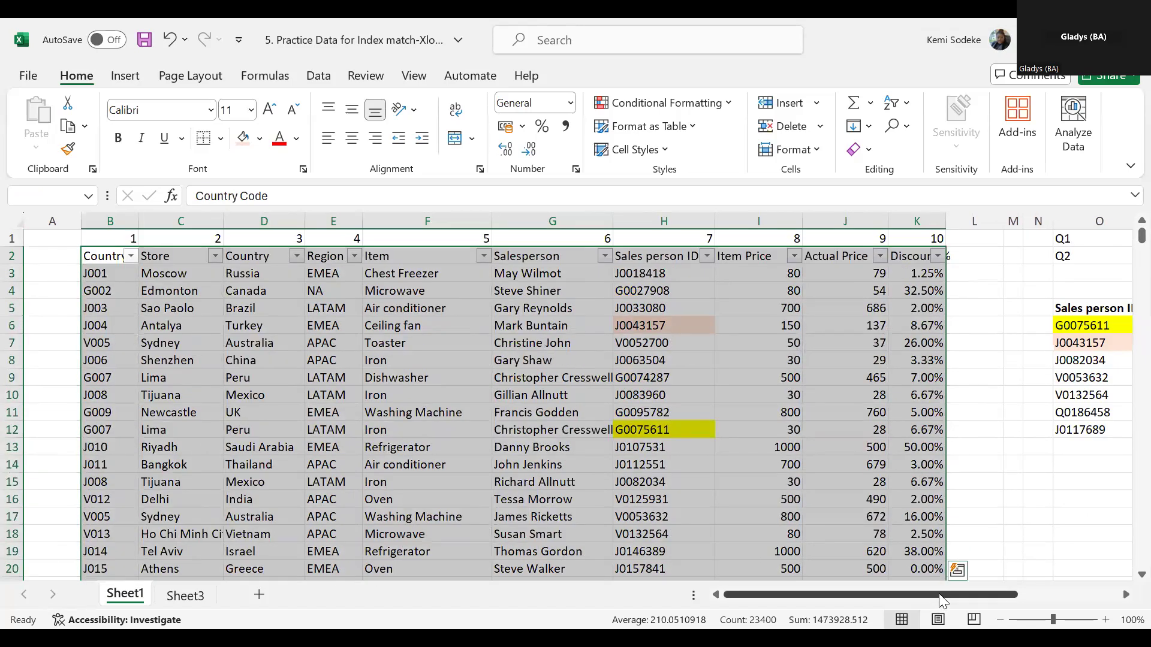
drag(949, 593, 919, 587)
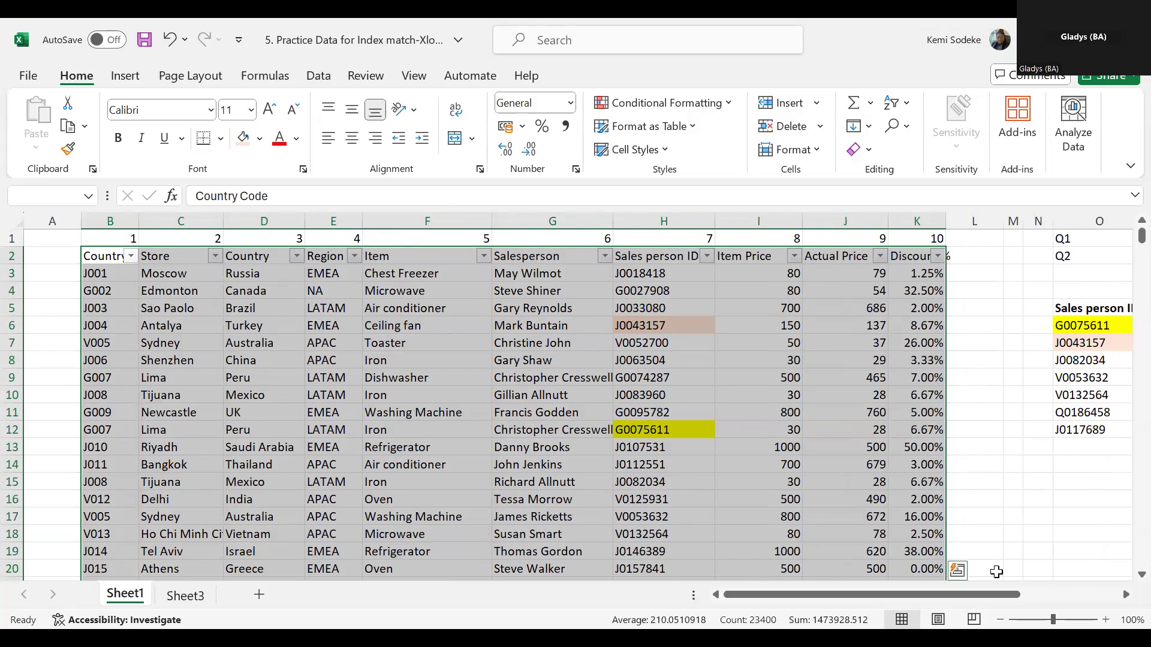
- Check P7's INDEX and MATCH formula against the numbered columns of the data table
click(1125, 594)
click(1125, 595)
click(1126, 594)
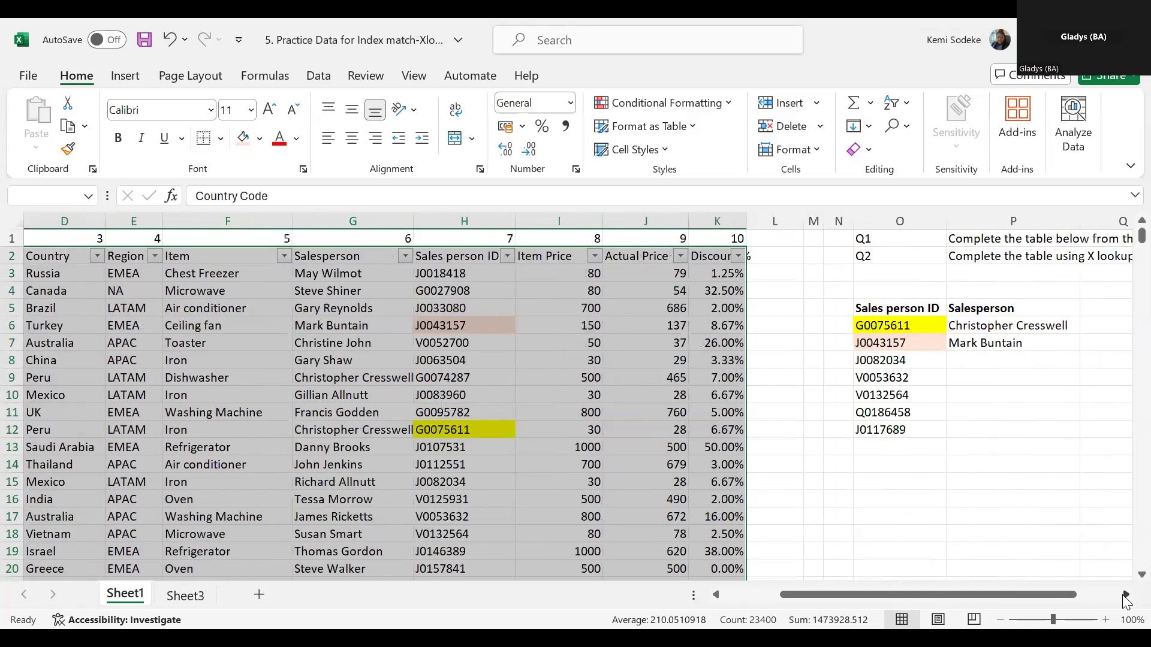
click(1125, 594)
click(1125, 595)
click(874, 516)
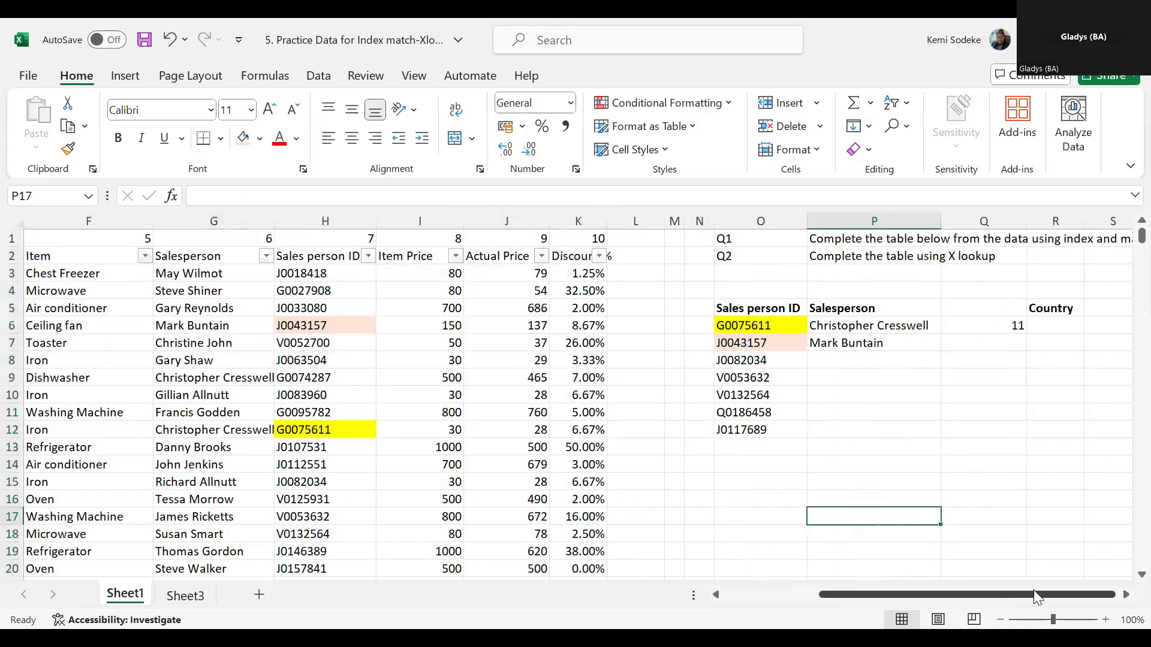
scroll(1033, 590, right, 3)
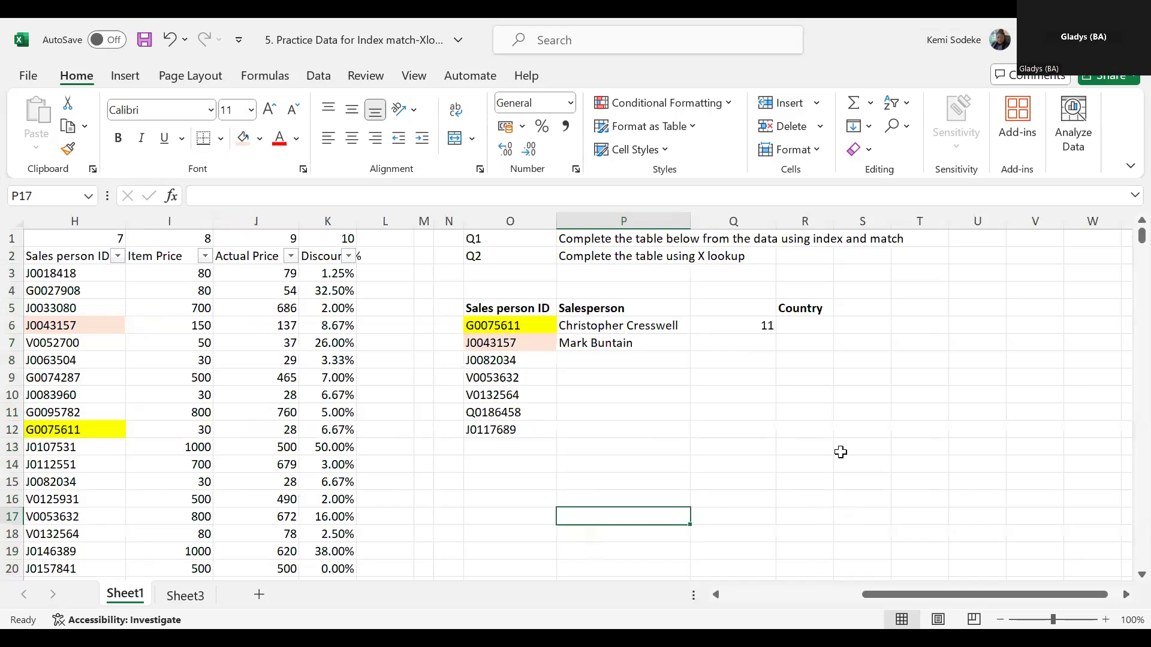
click(642, 343)
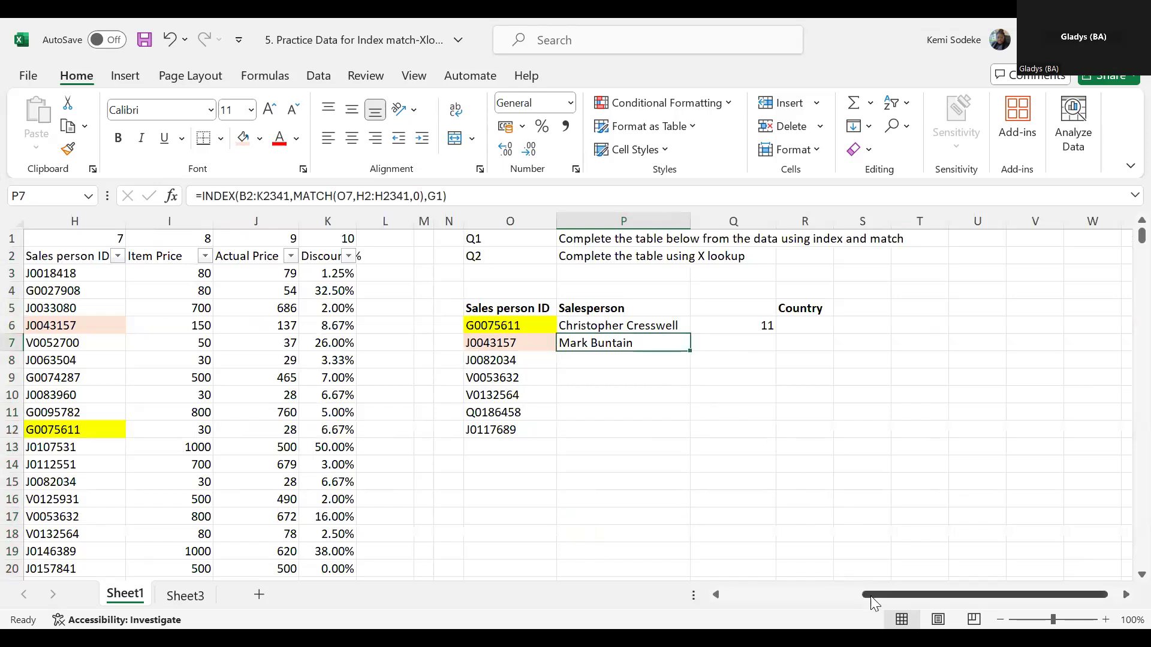
drag(835, 587, 880, 588)
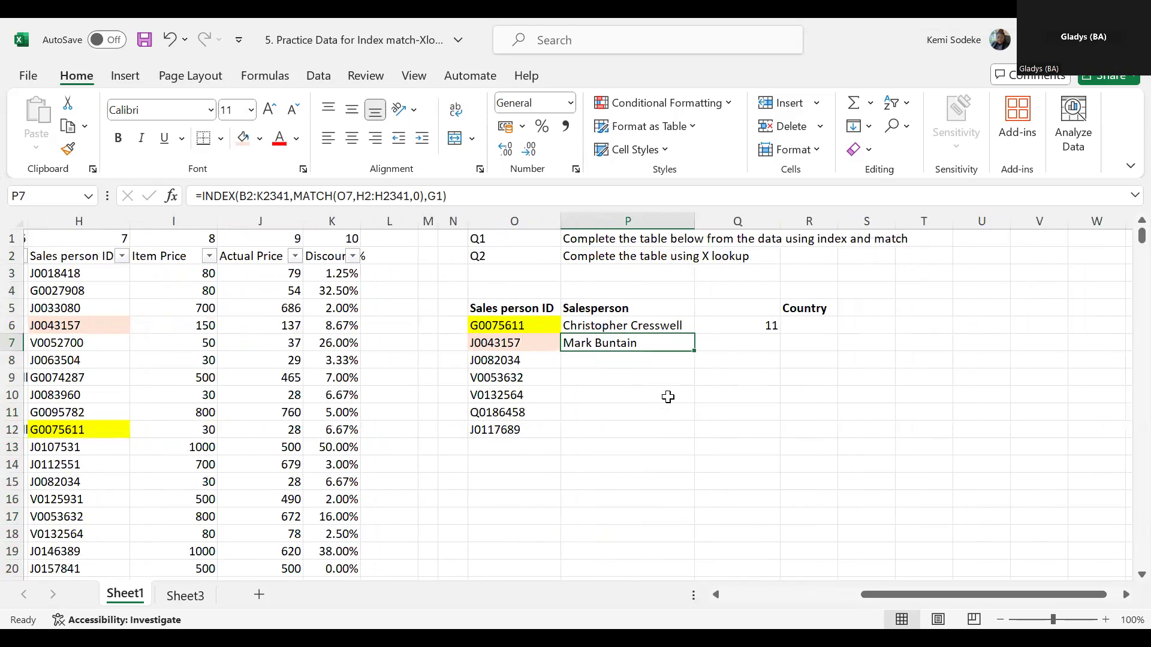
click(739, 594)
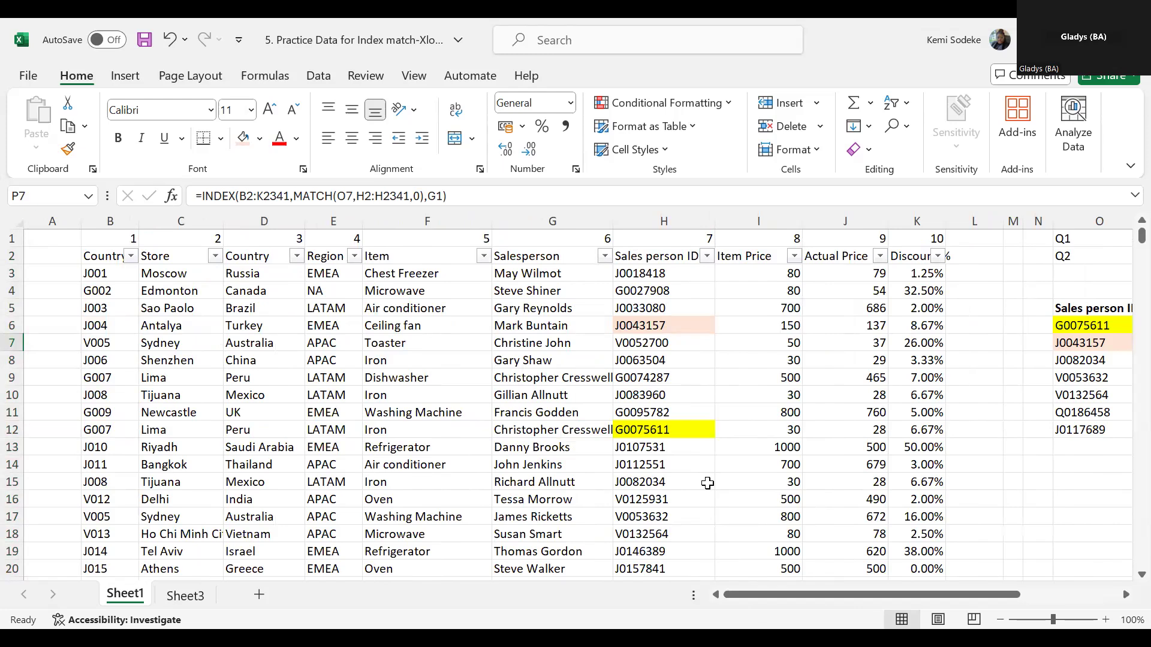
click(1125, 595)
click(1125, 595)
click(1126, 595)
click(1125, 595)
click(1125, 595)
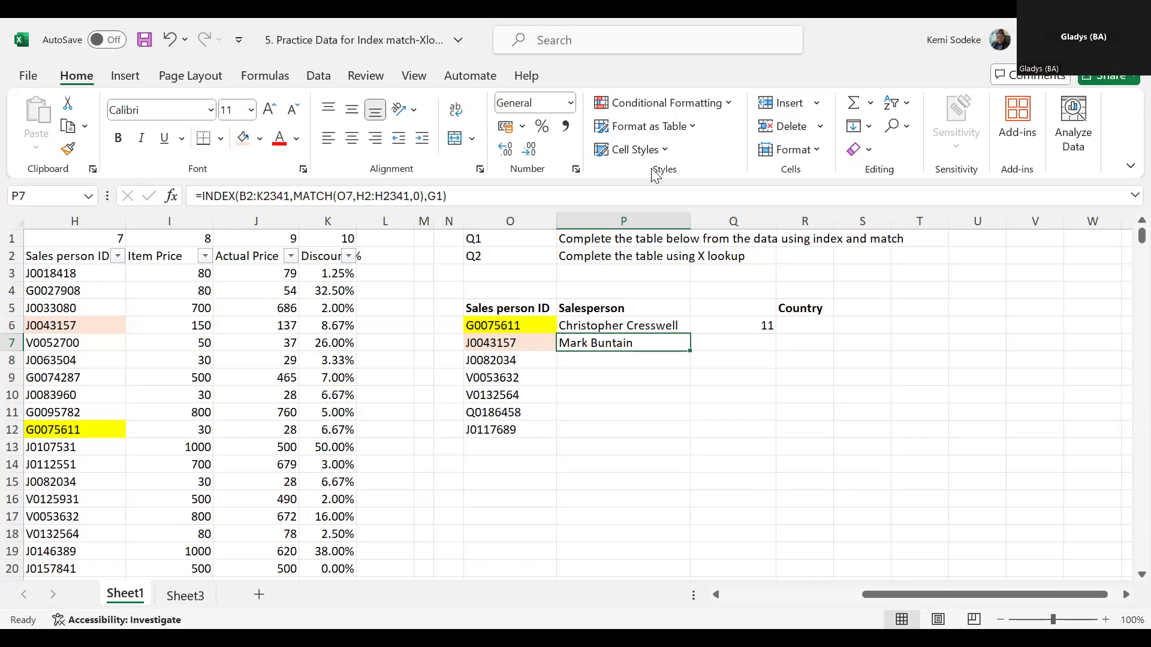
- Clear the contents of P6:Q8 and move the Country header from R5 to Q5, beside Salesperson
drag(631, 327, 755, 360)
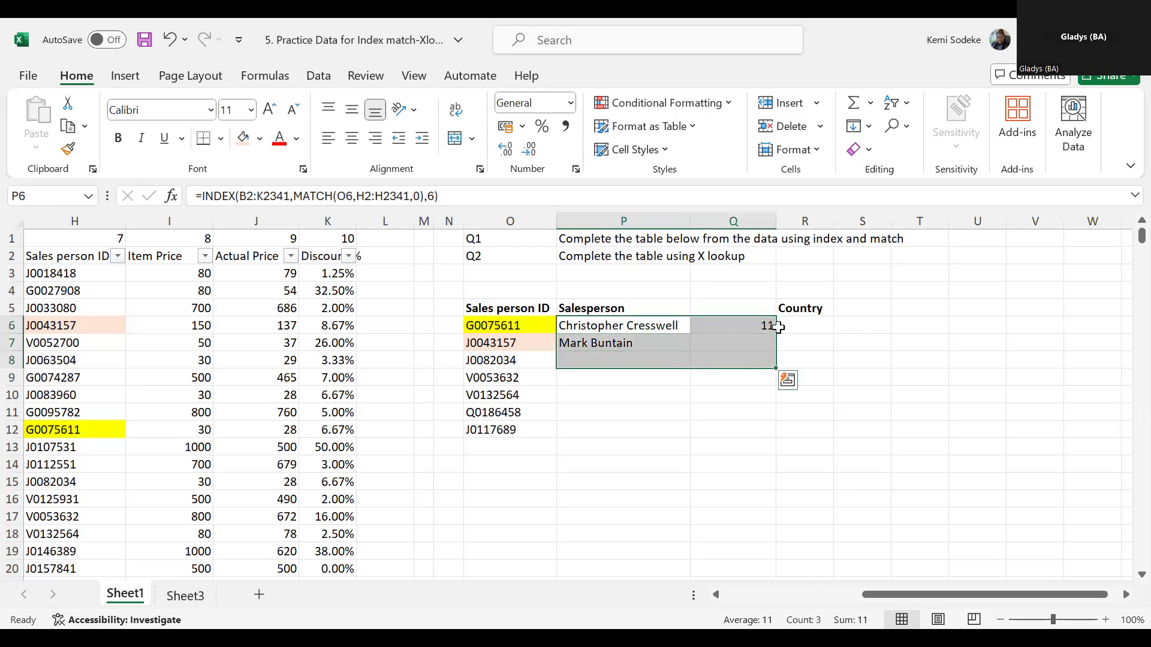
key(Delete)
click(781, 307)
drag(771, 307, 736, 311)
click(732, 377)
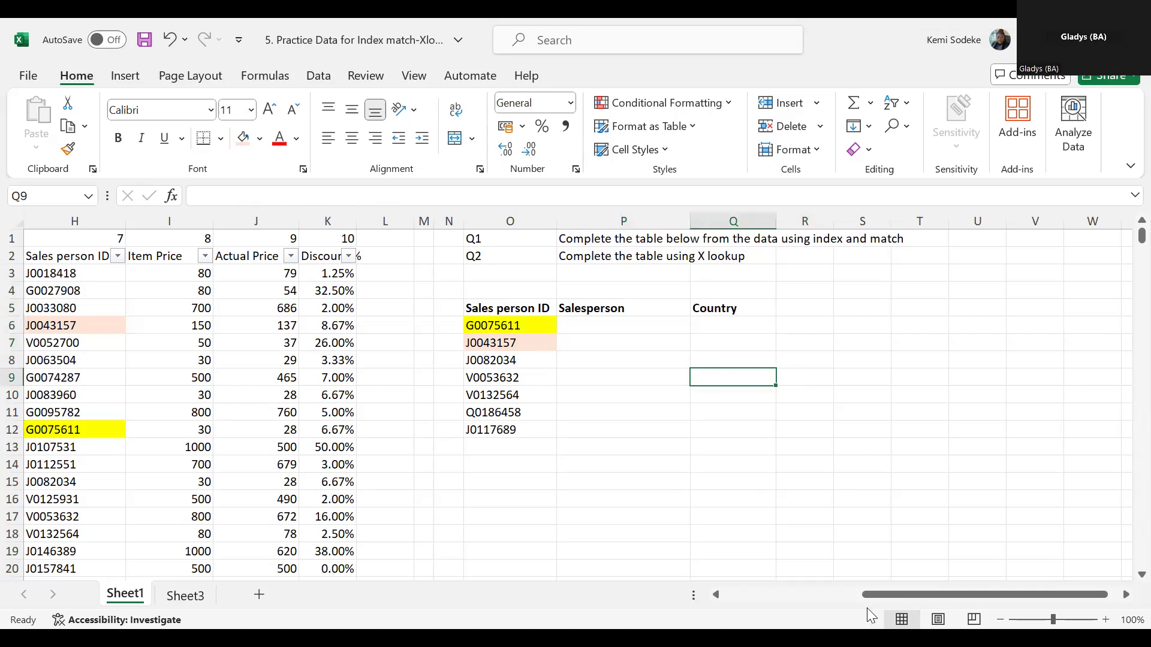
- Begin an XLOOKUP formula in P6 with the sales person ID in O6 as the lookup value
click(811, 330)
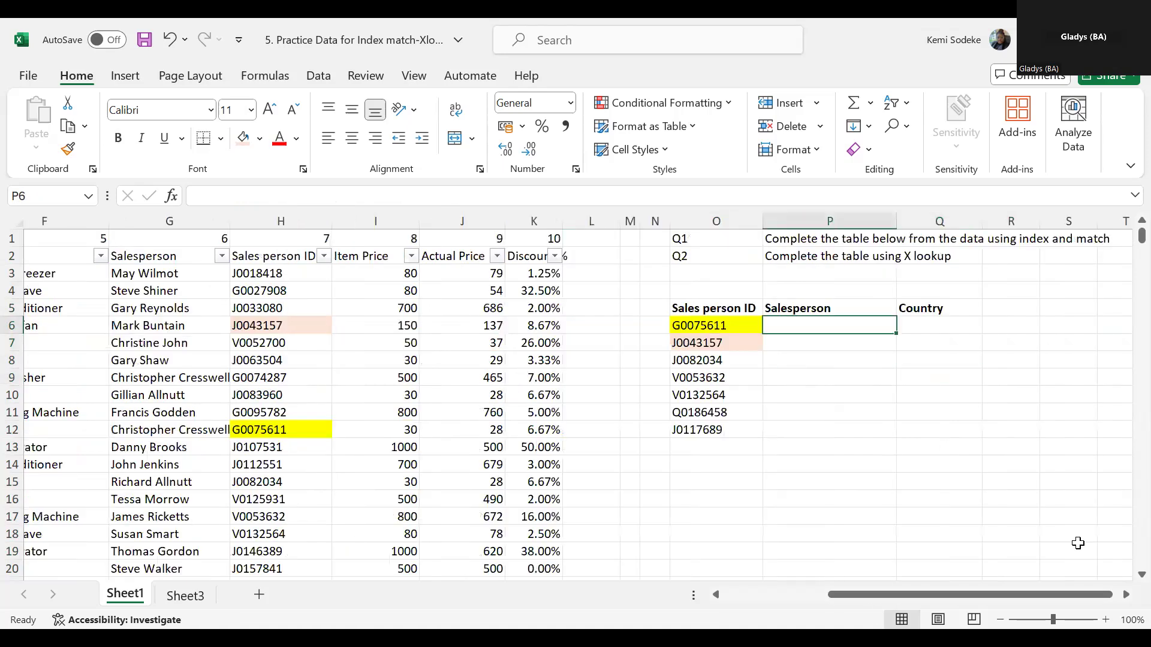
click(1125, 596)
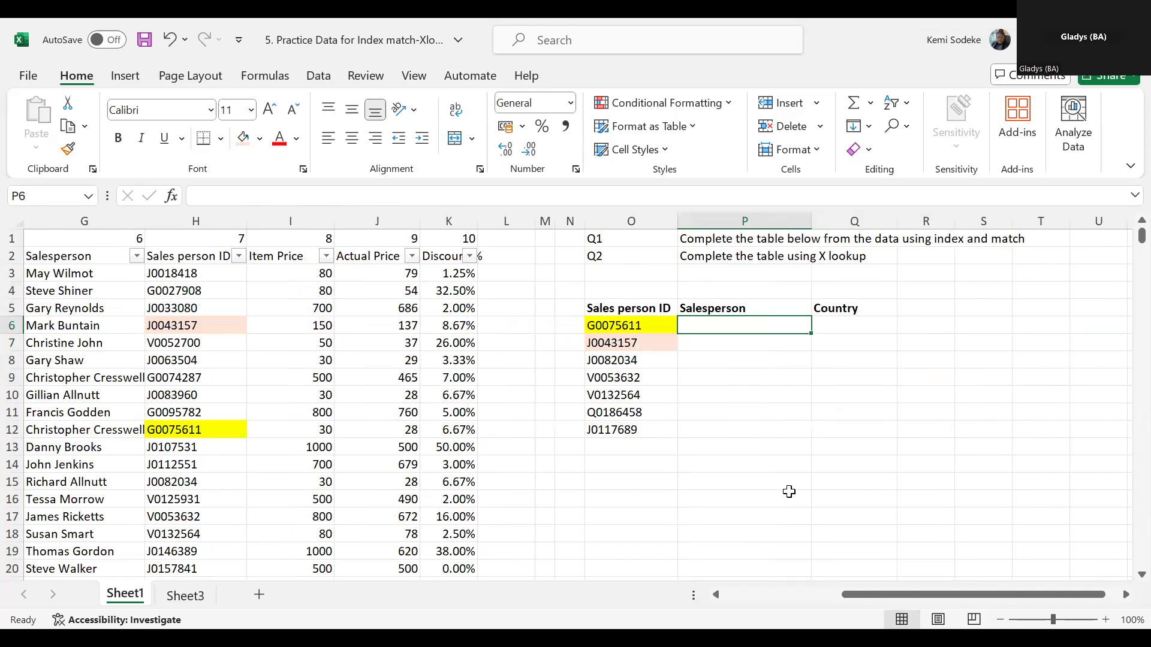
text(=)
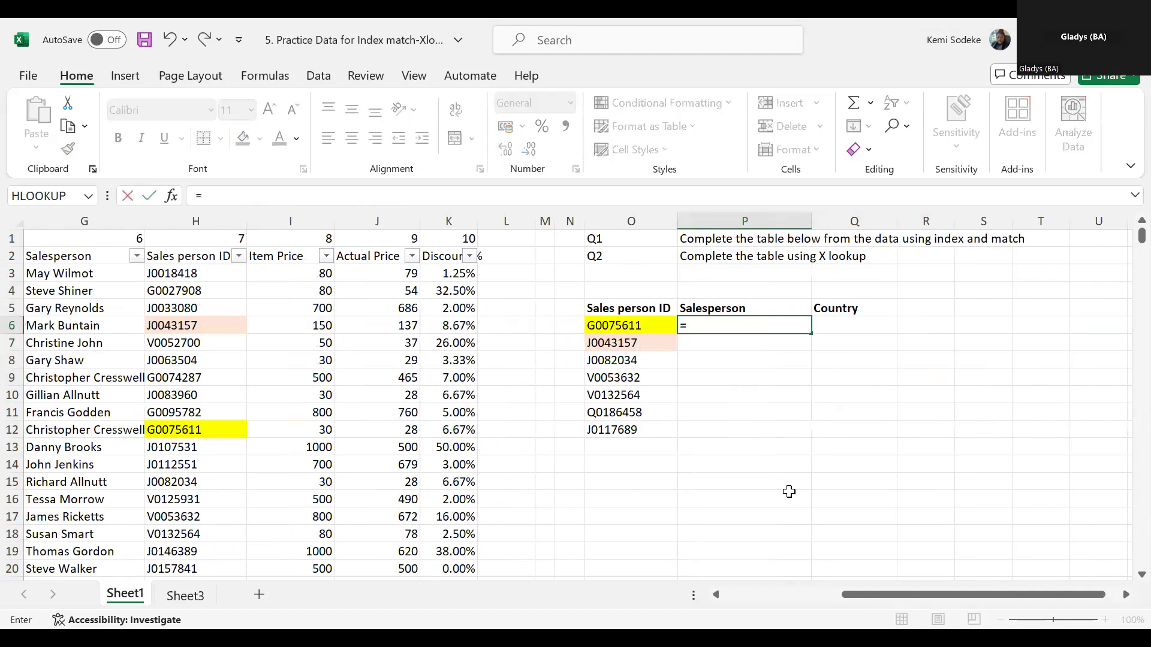
text(xlookup)
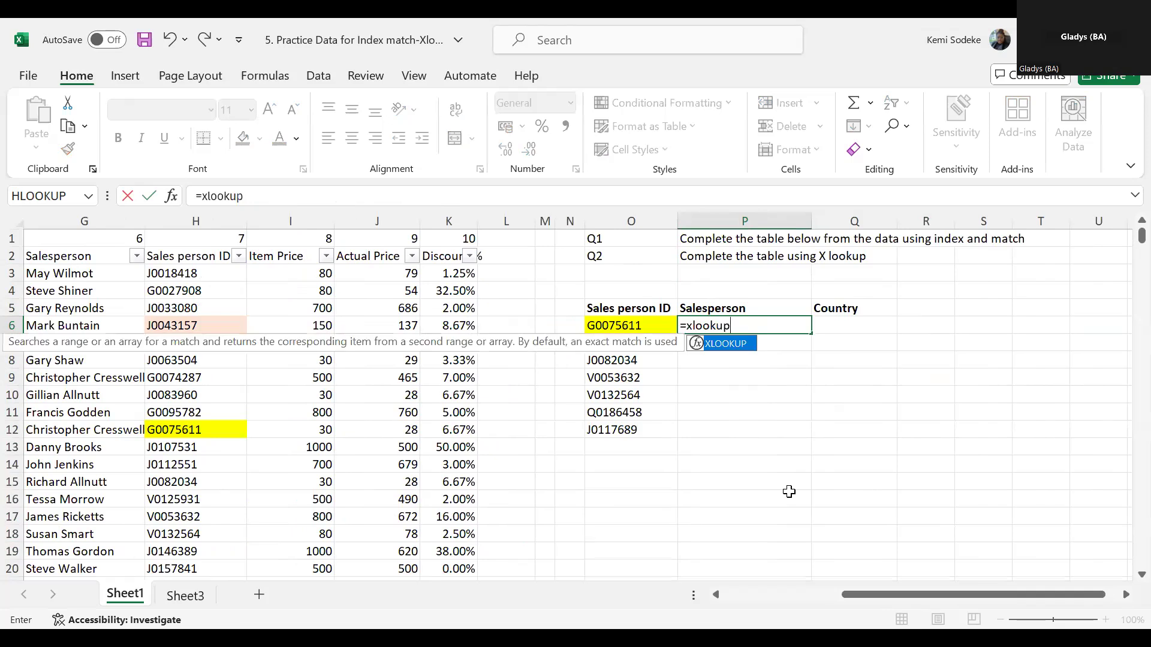
text(()
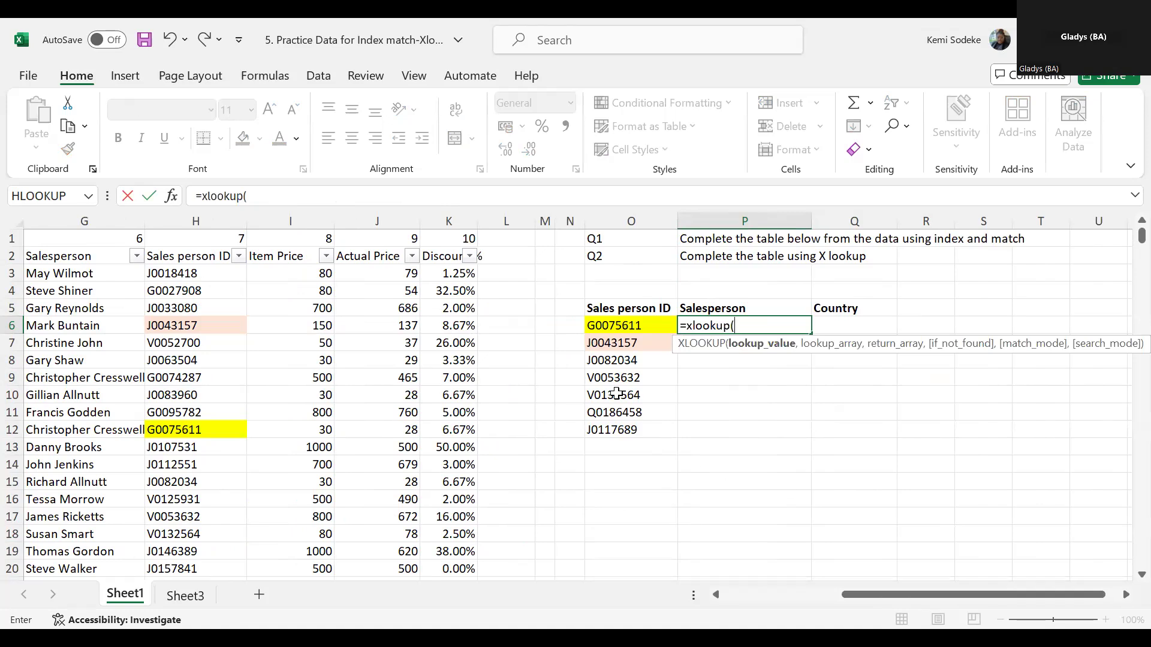
click(632, 327)
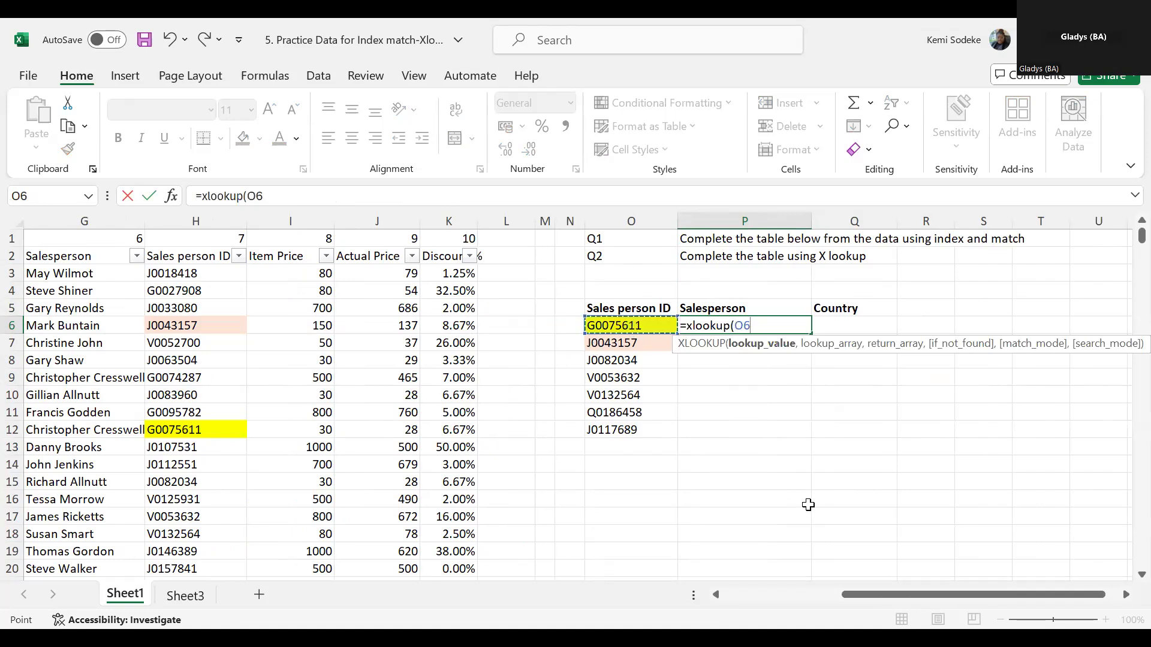
text(,)
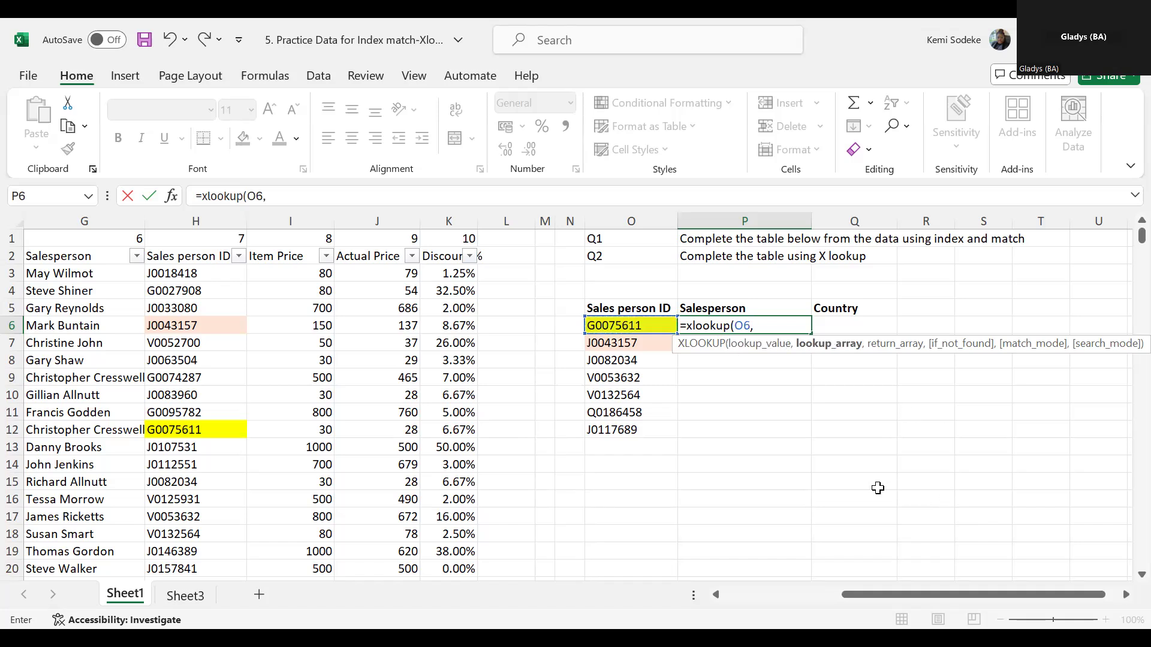
- Set the lookup array of P6's XLOOKUP to the whole data table, B2:K2341
drag(856, 595, 737, 595)
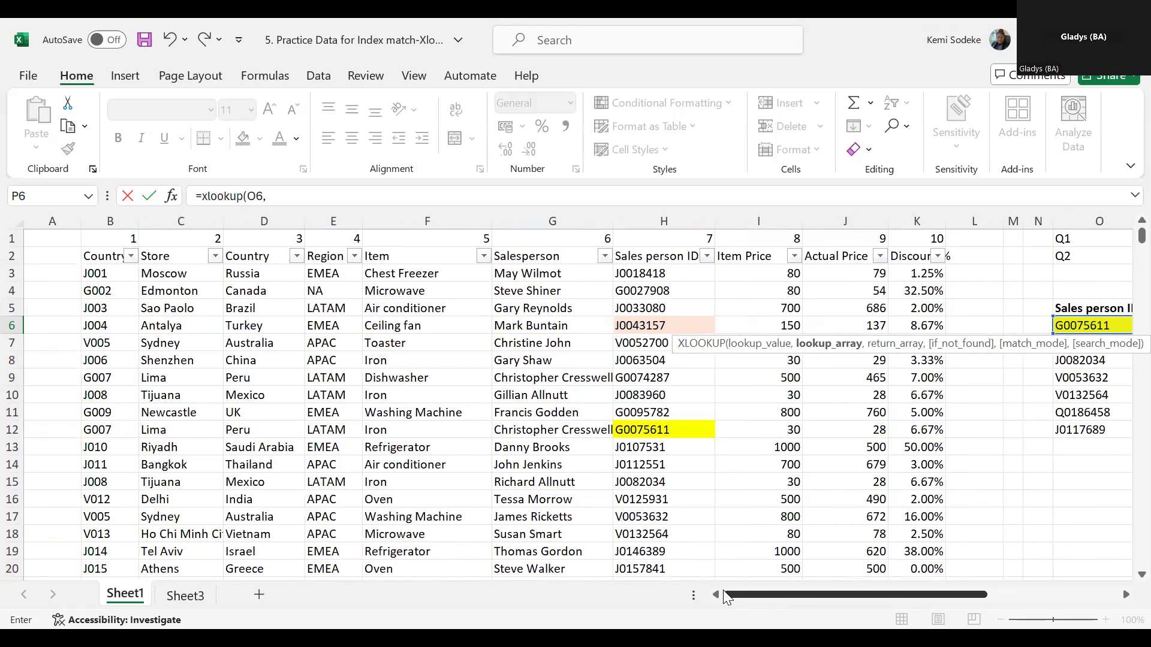
click(102, 255)
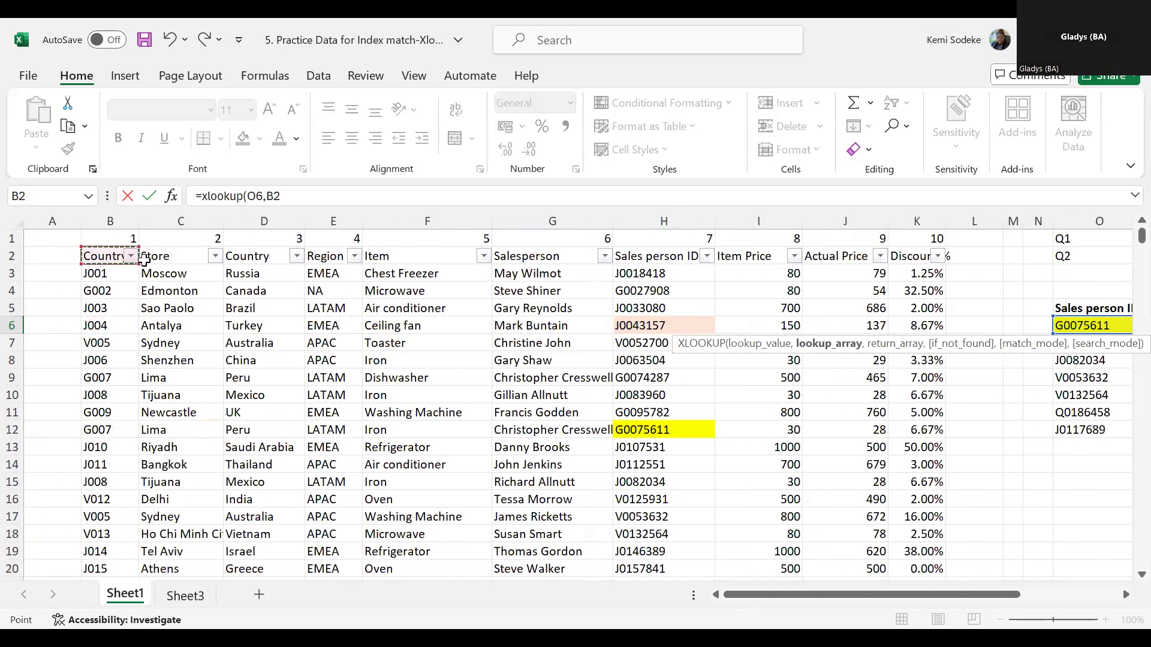
shift+click(895, 464)
key(ctrl+shift+Down)
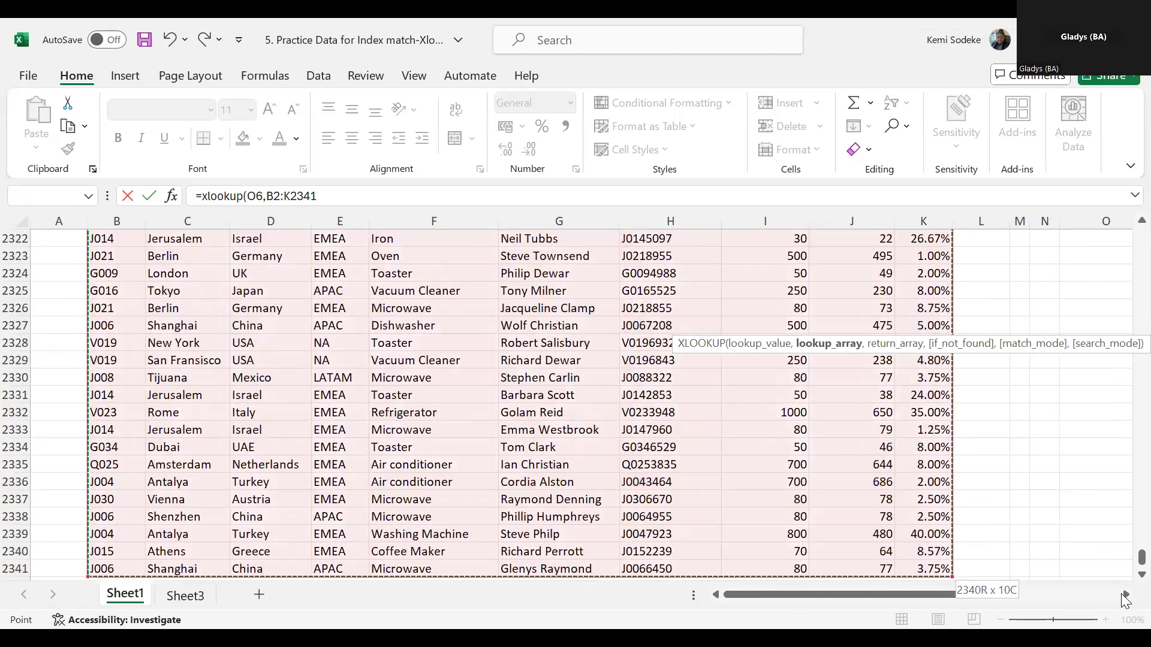
click(1124, 594)
drag(1141, 560, 1141, 235)
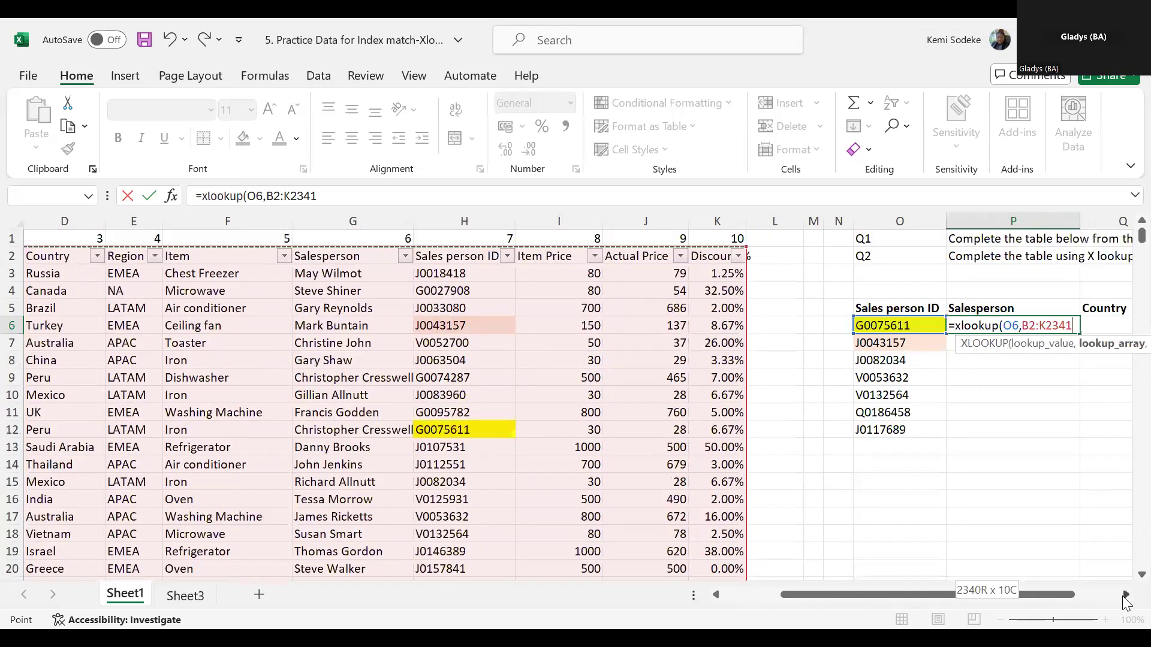
click(1125, 594)
click(1125, 595)
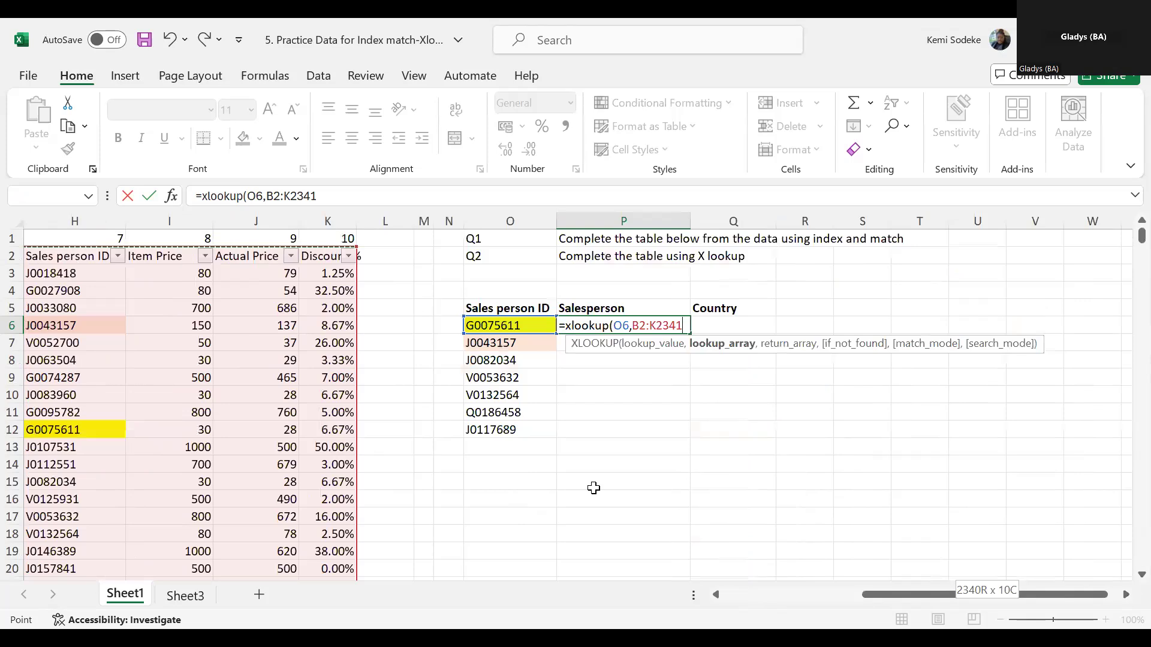
- Set the Salesperson column G2:G2341 as the return array and enter the XLOOKUP formula in P6
text(,)
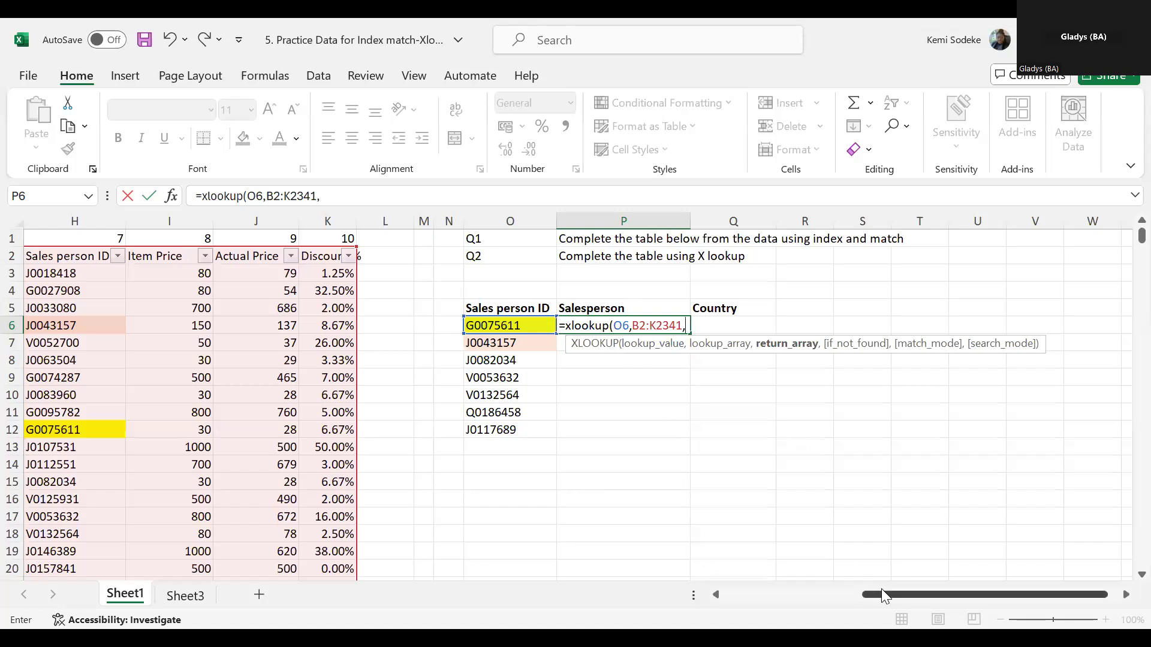
drag(878, 594, 732, 593)
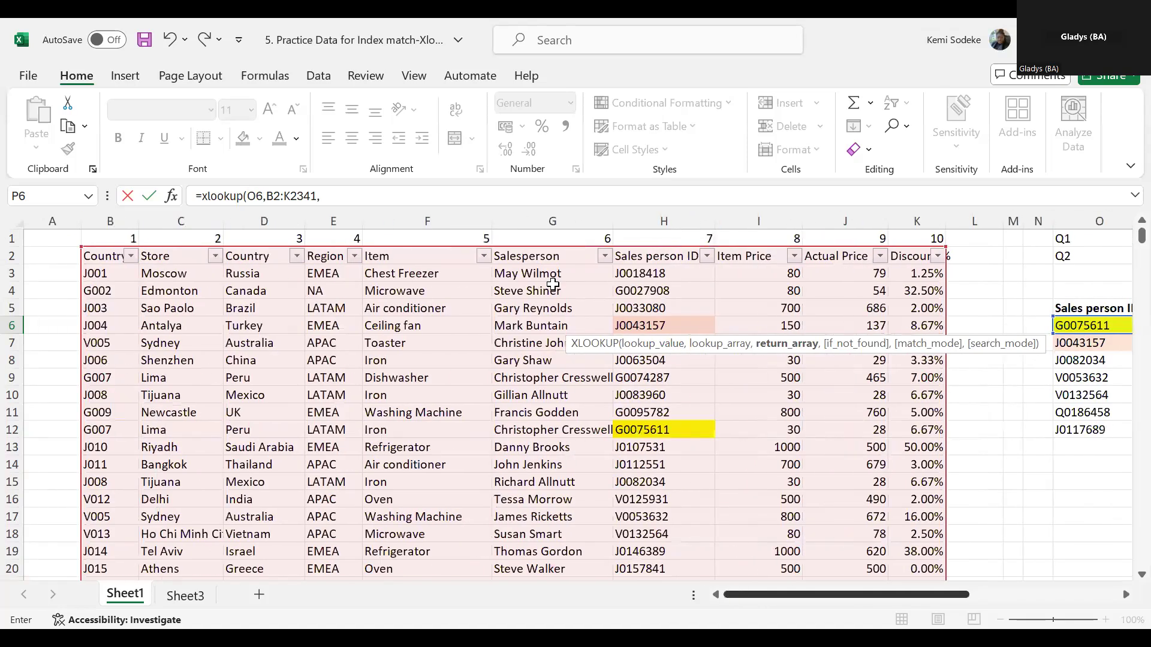
click(531, 257)
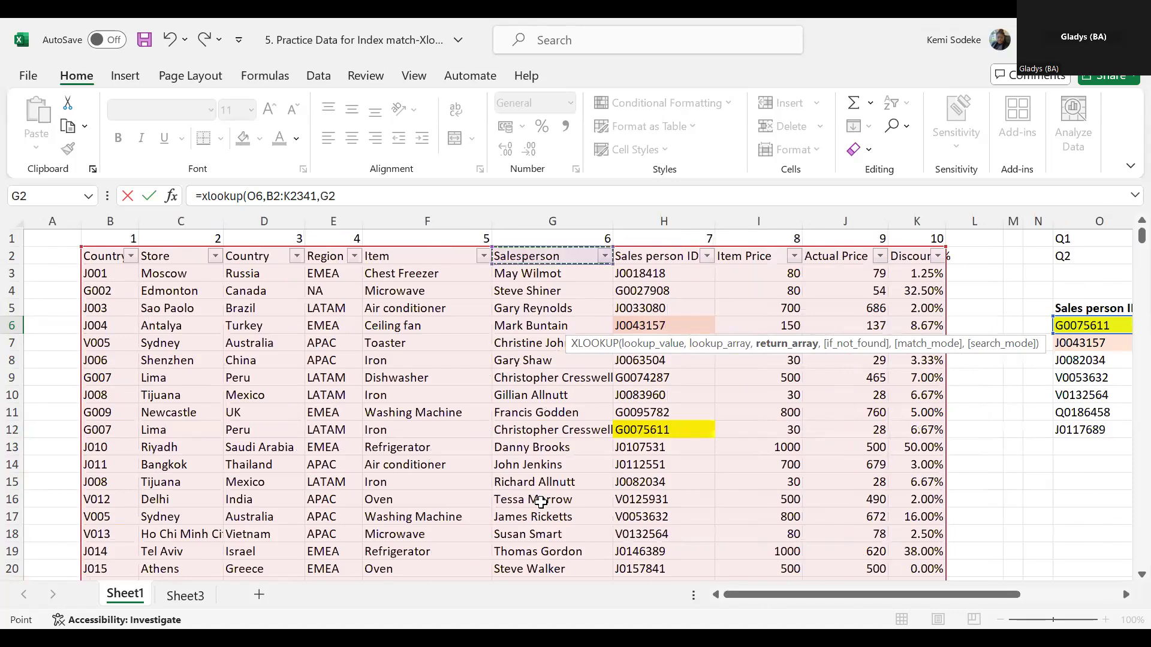
key(ctrl+shift+Down)
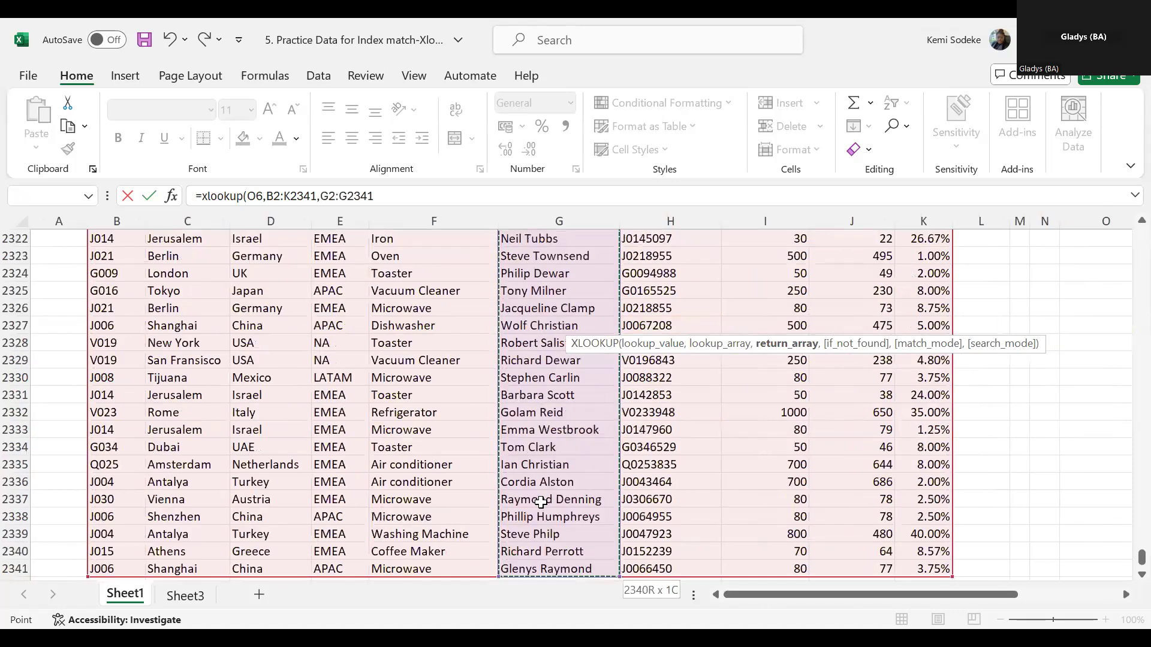
text())
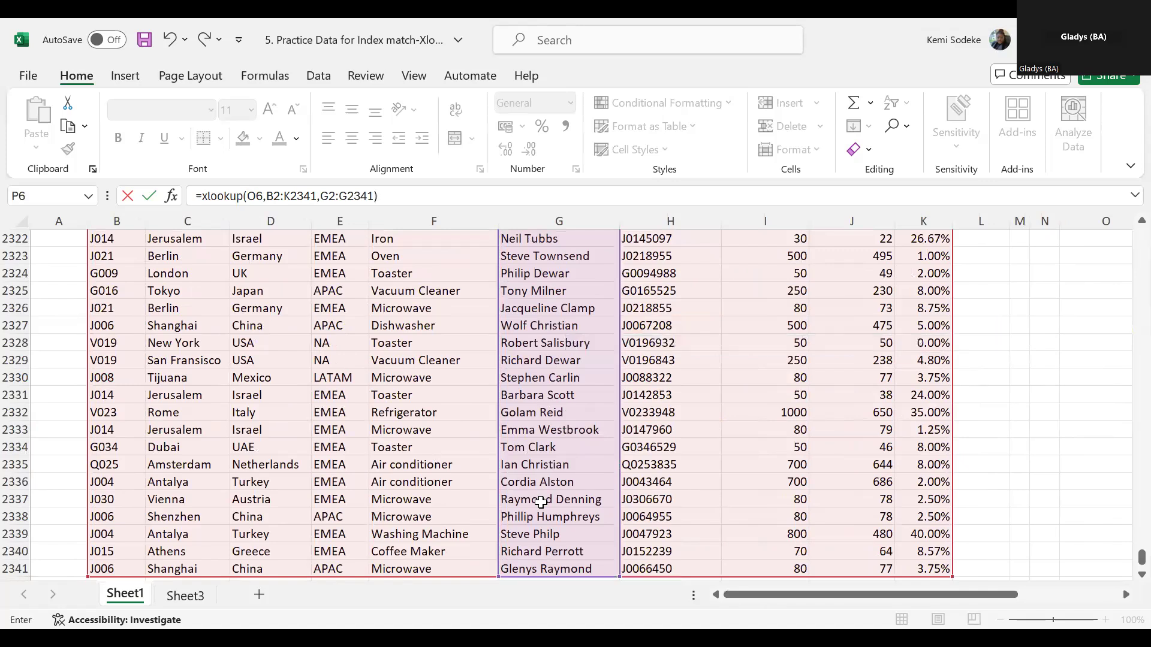
key(Return)
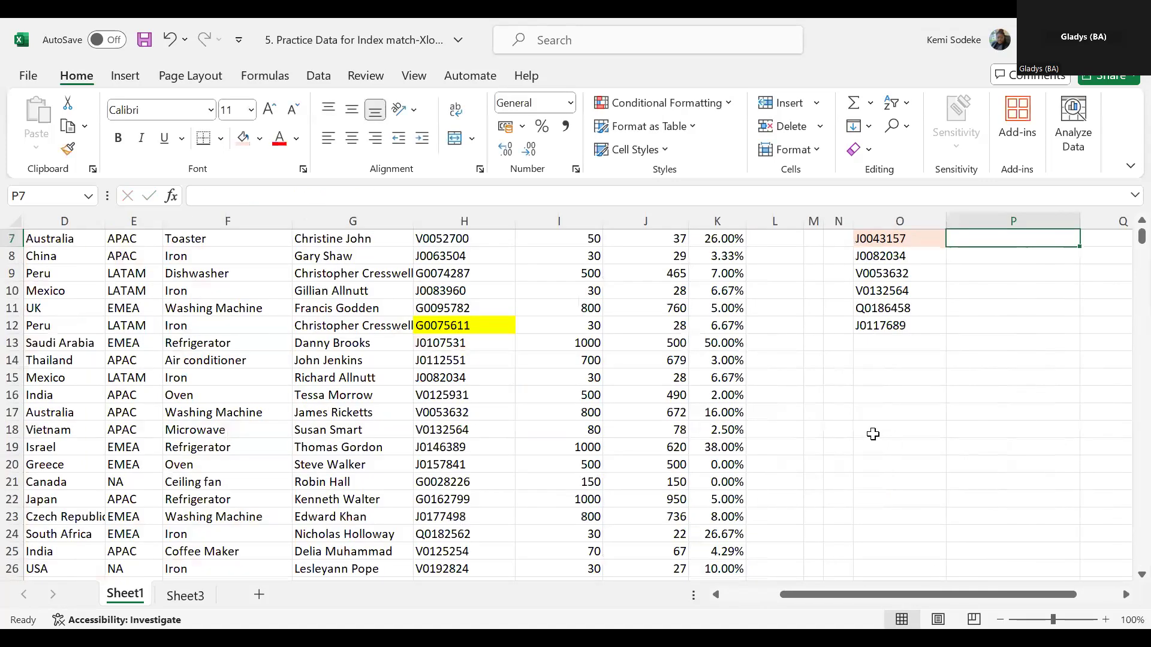
- Examine P6's XLOOKUP formula, the ranges it references and its function arguments
scroll(873, 432, up, 2)
click(1035, 324)
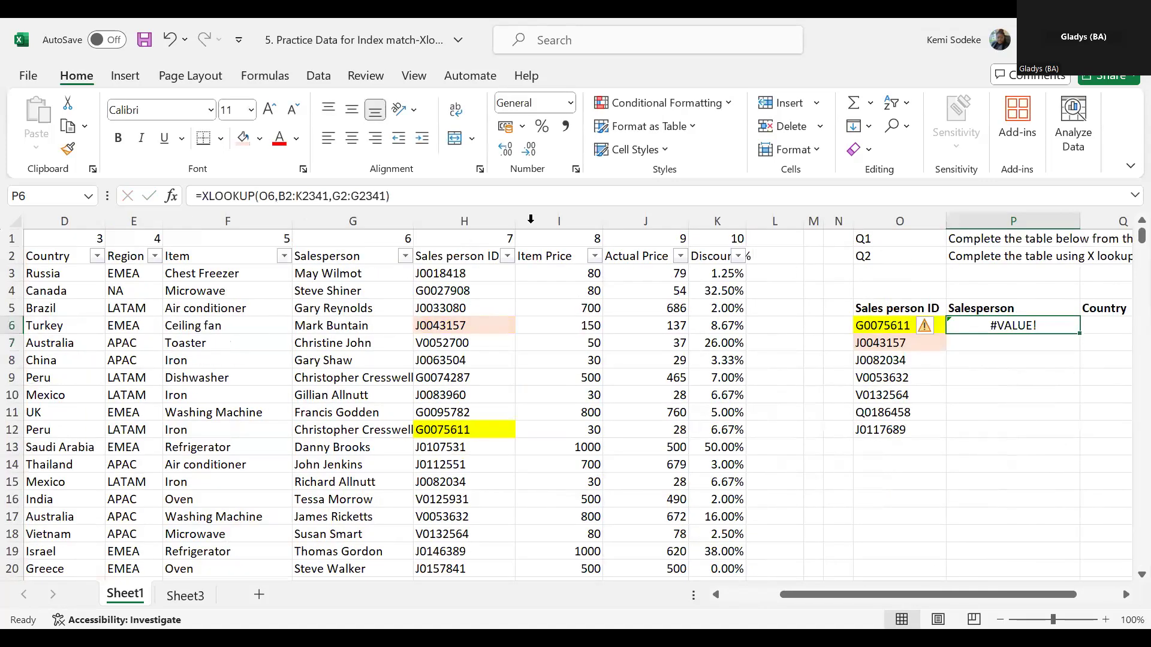
click(427, 196)
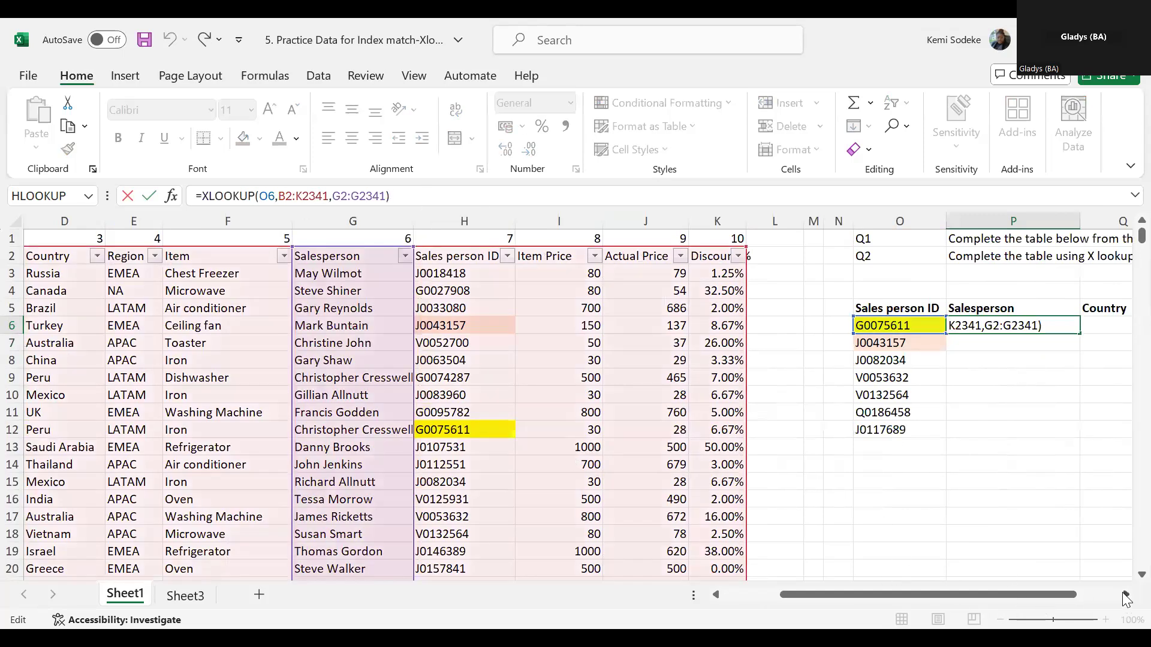
click(1126, 598)
click(1126, 598)
click(1126, 598)
click(1126, 597)
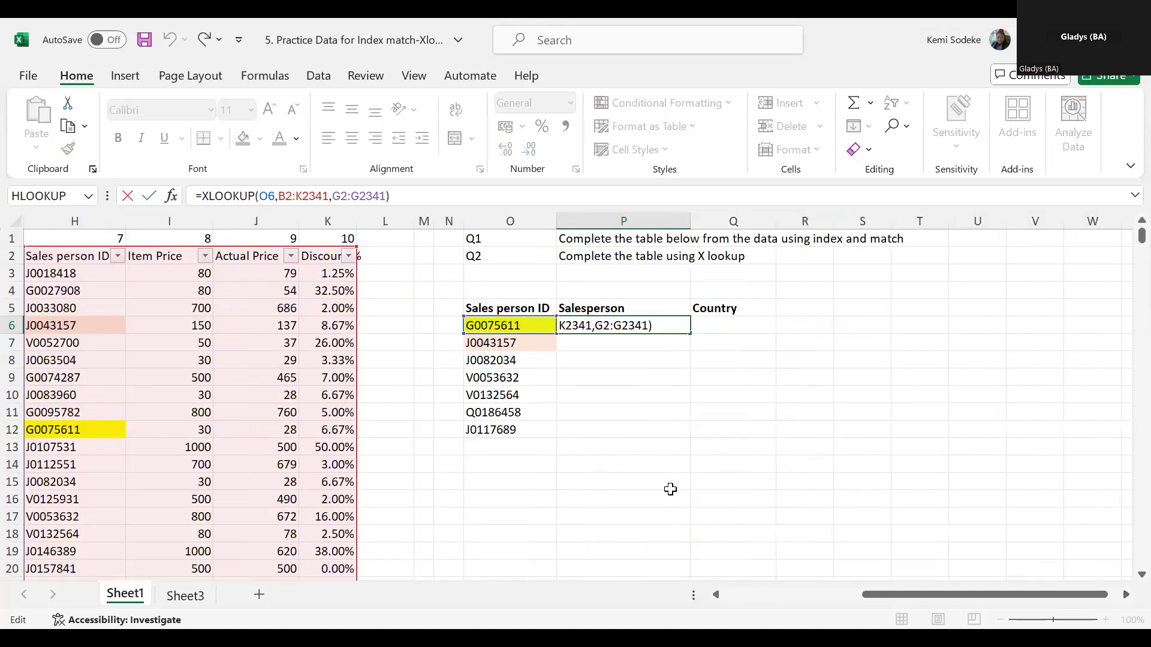
click(647, 467)
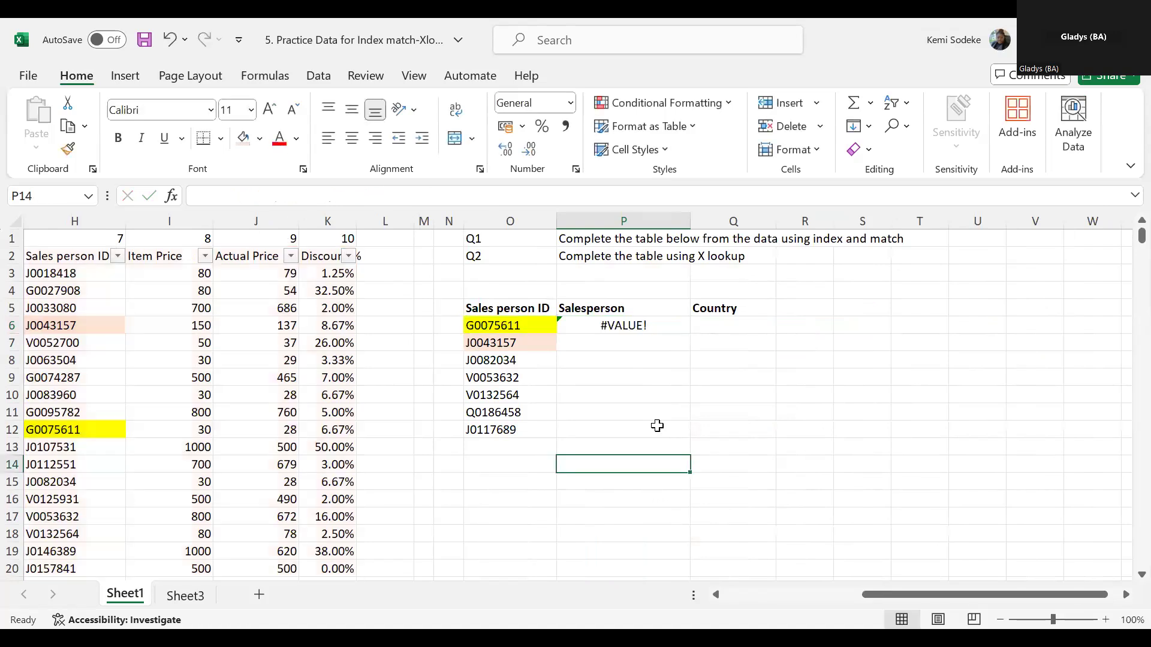
click(637, 325)
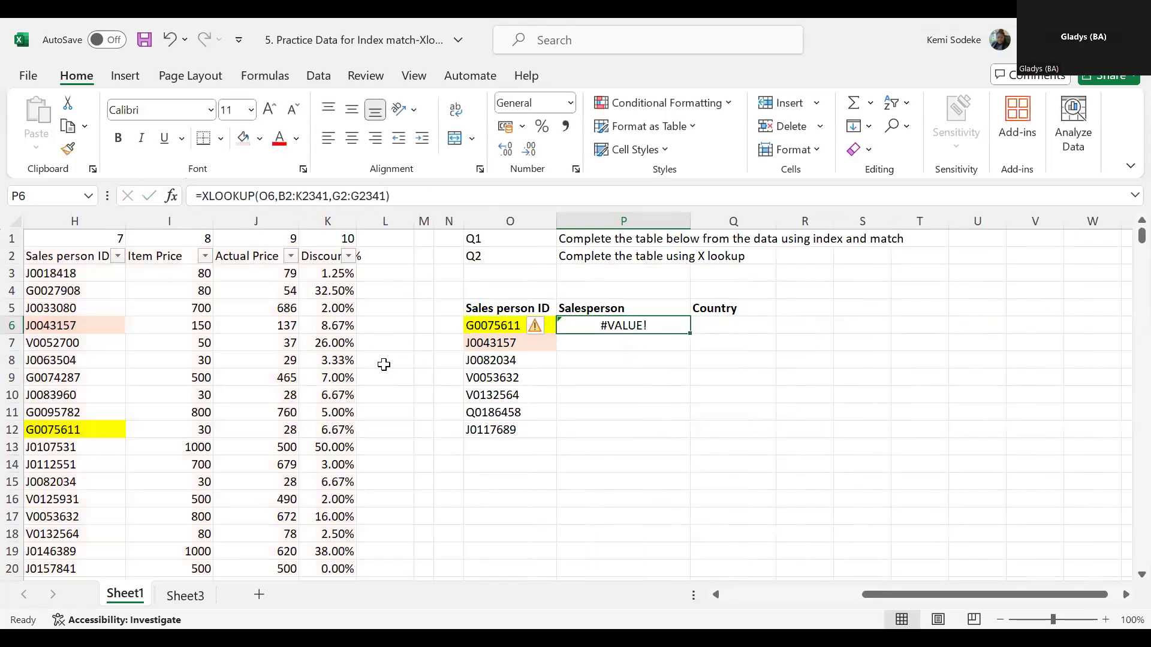
click(171, 196)
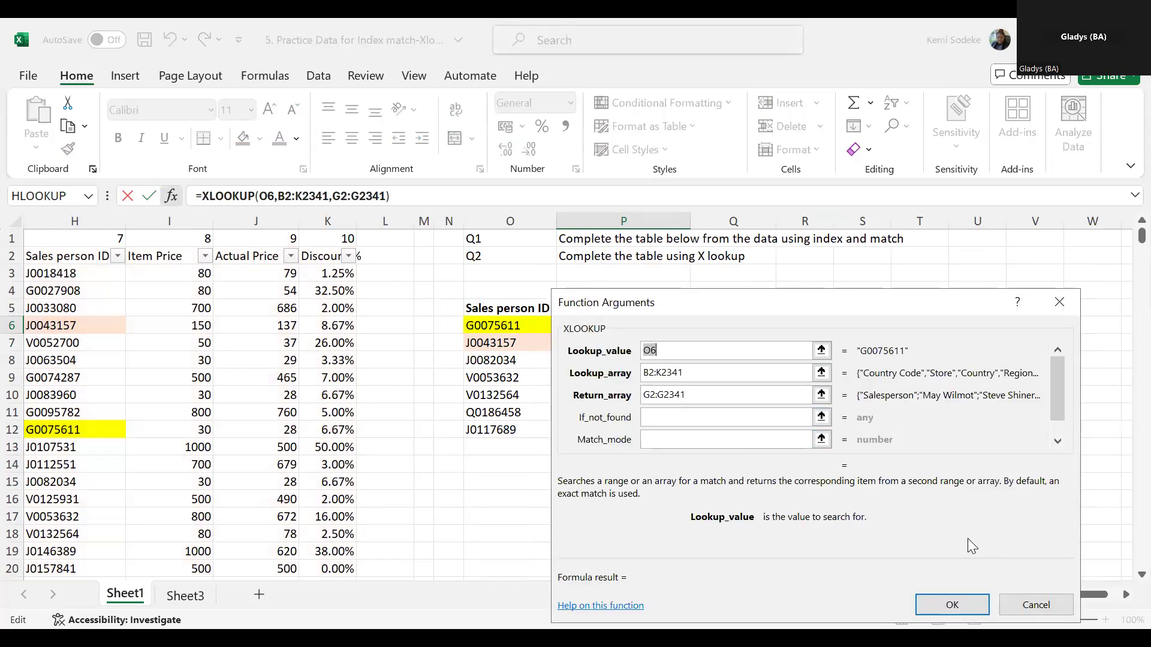
click(952, 605)
- Try P6's XLOOKUP without the header row, using B3:K2341 as lookup array and G3:G2341 as return array
click(432, 196)
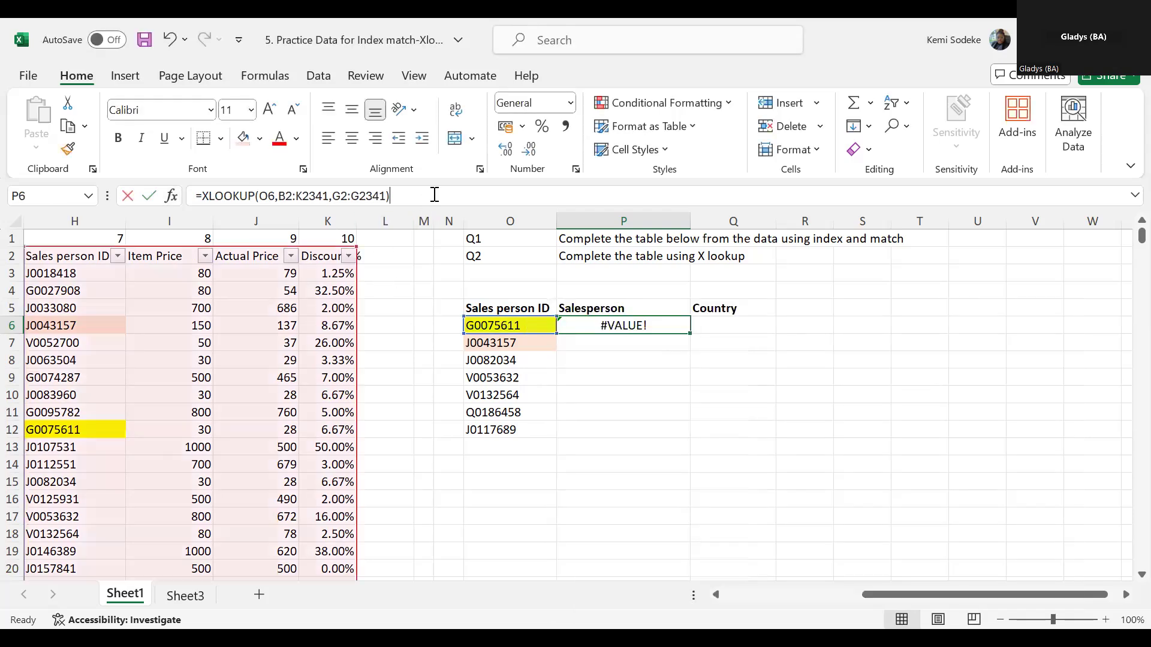
drag(885, 592, 745, 563)
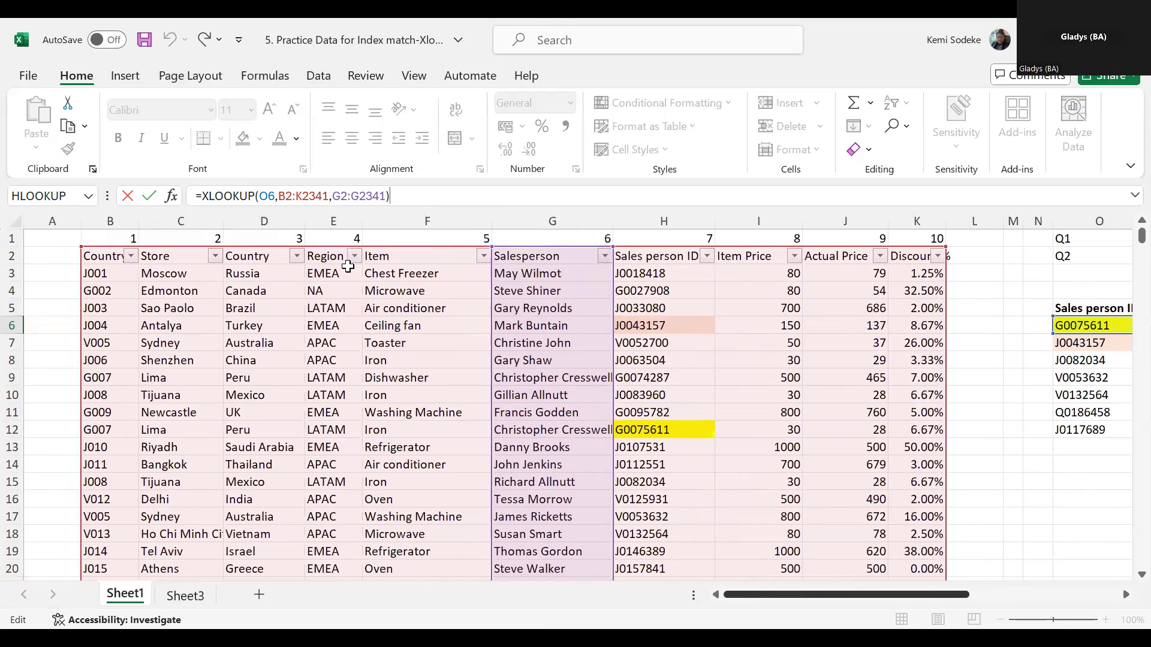
click(293, 196)
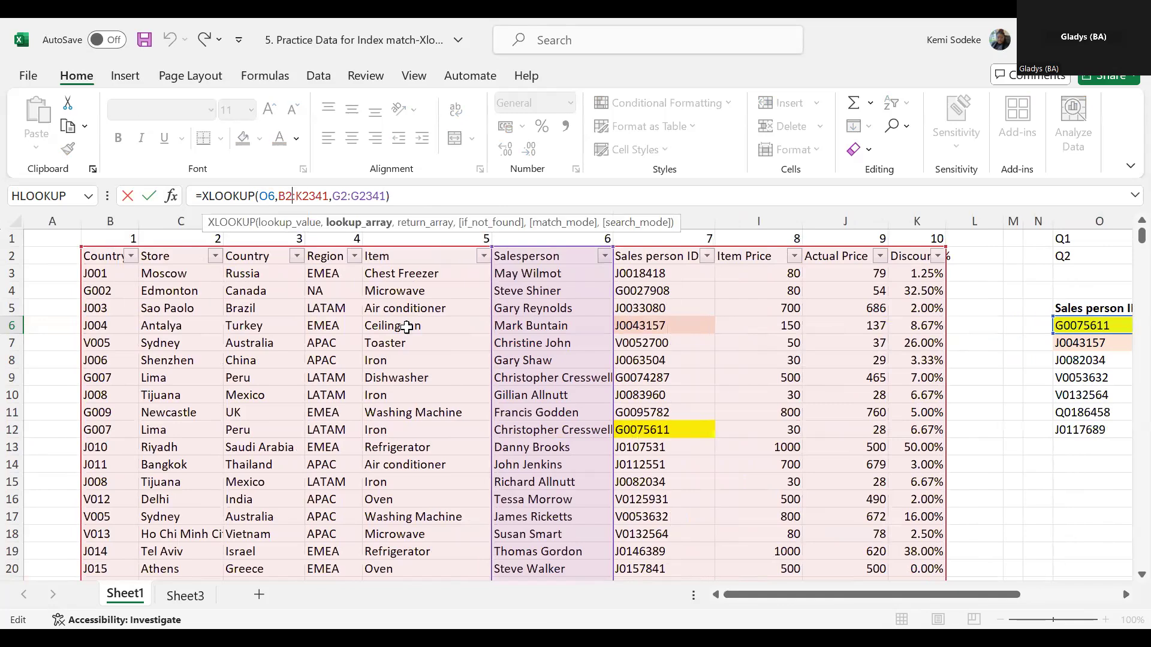
key(BackSpace)
text(3)
key(Right)
key(Right)
key(Right)
key(Right)
key(Right)
key(Right)
key(Right)
key(Right)
key(Right)
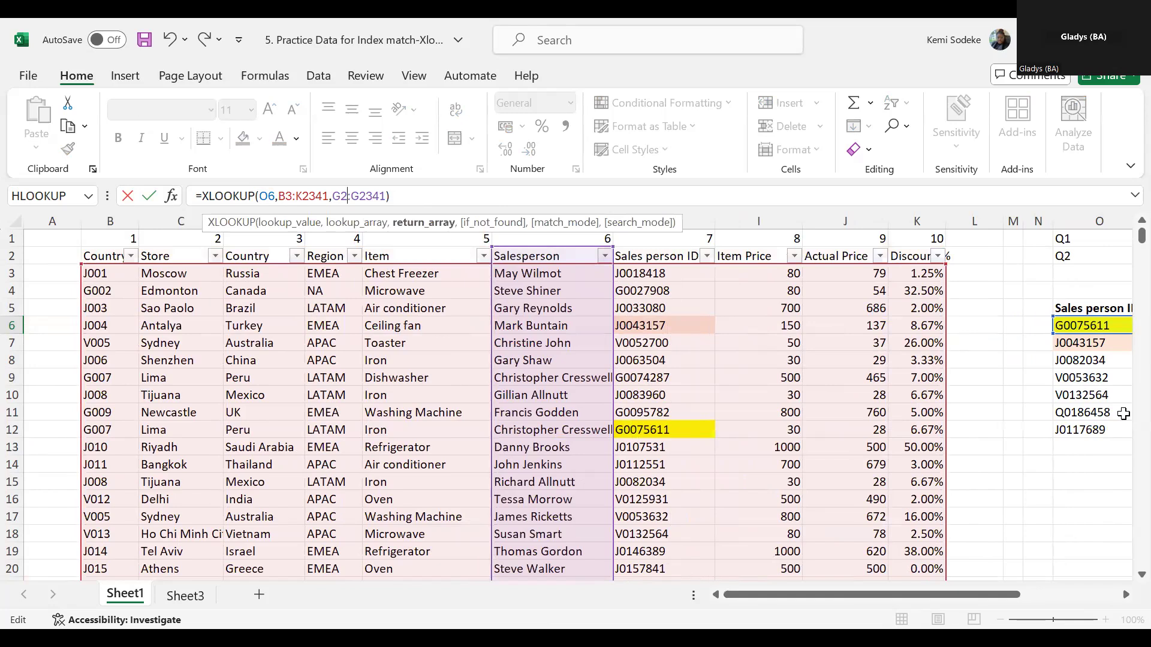
key(BackSpace)
text(3)
key(Return)
click(1048, 329)
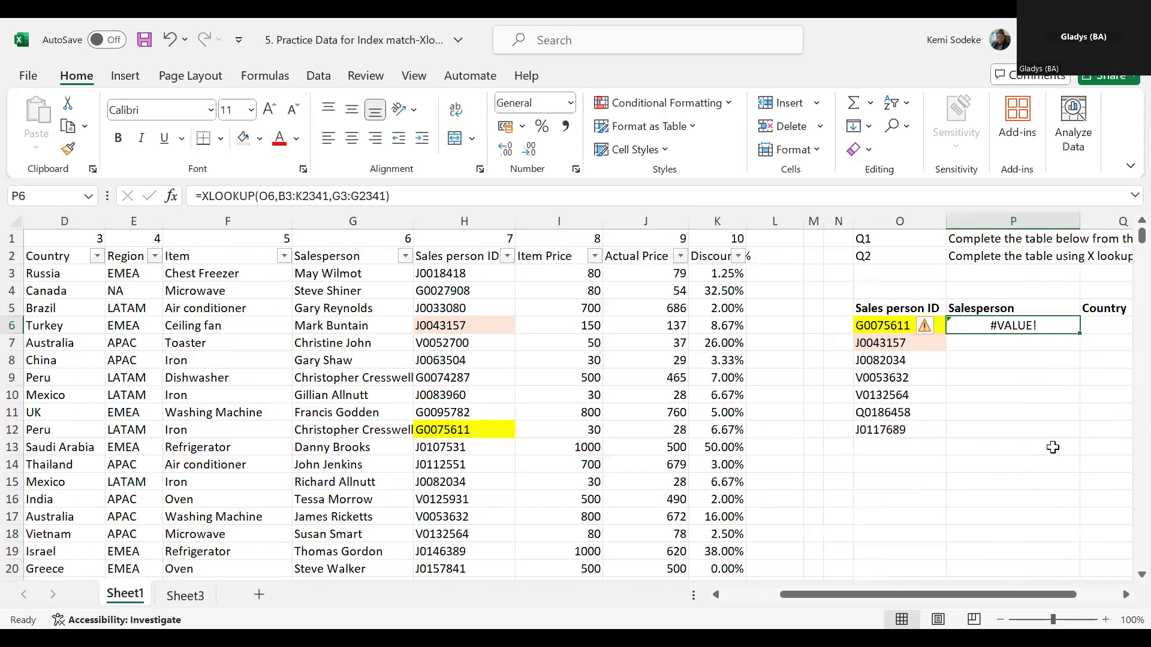
- Replace P6's formula with an XLOOKUP that finds O6 in the whole column H and returns from the whole column G
text(=)
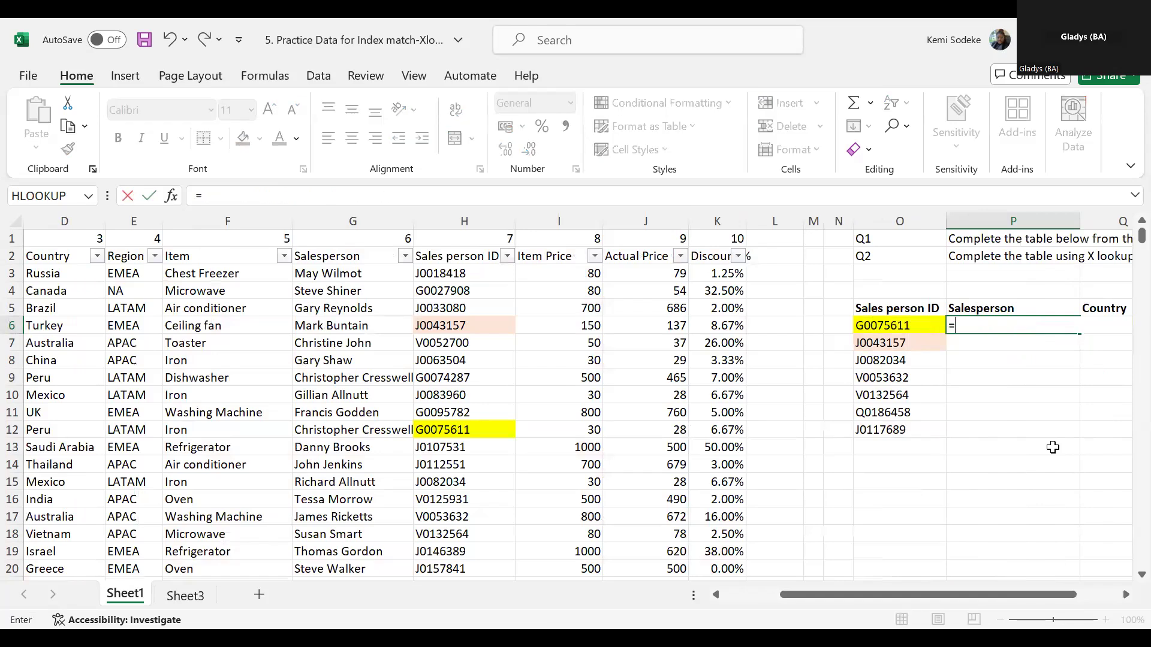
text(xlookup)
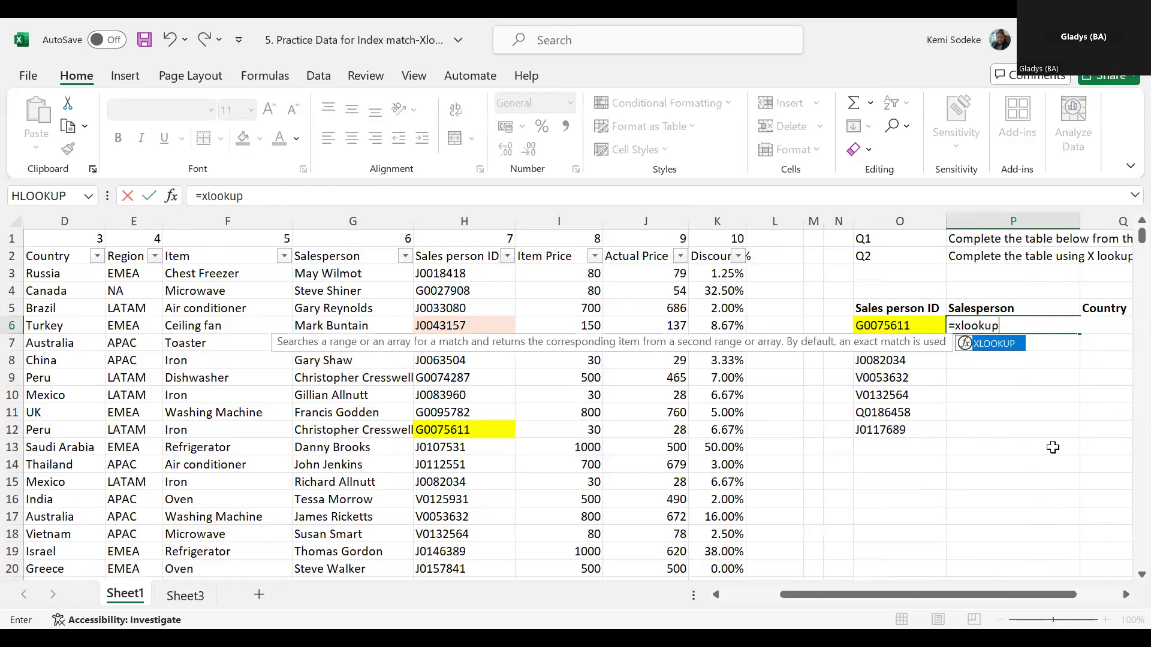
text(()
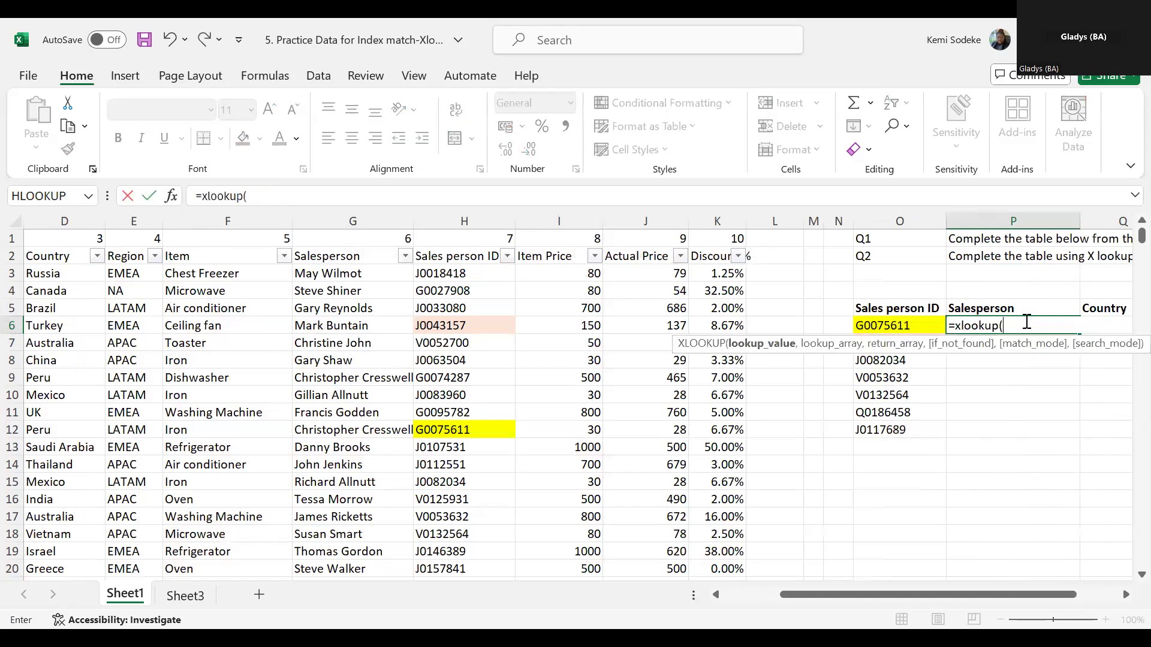
click(905, 324)
text(,)
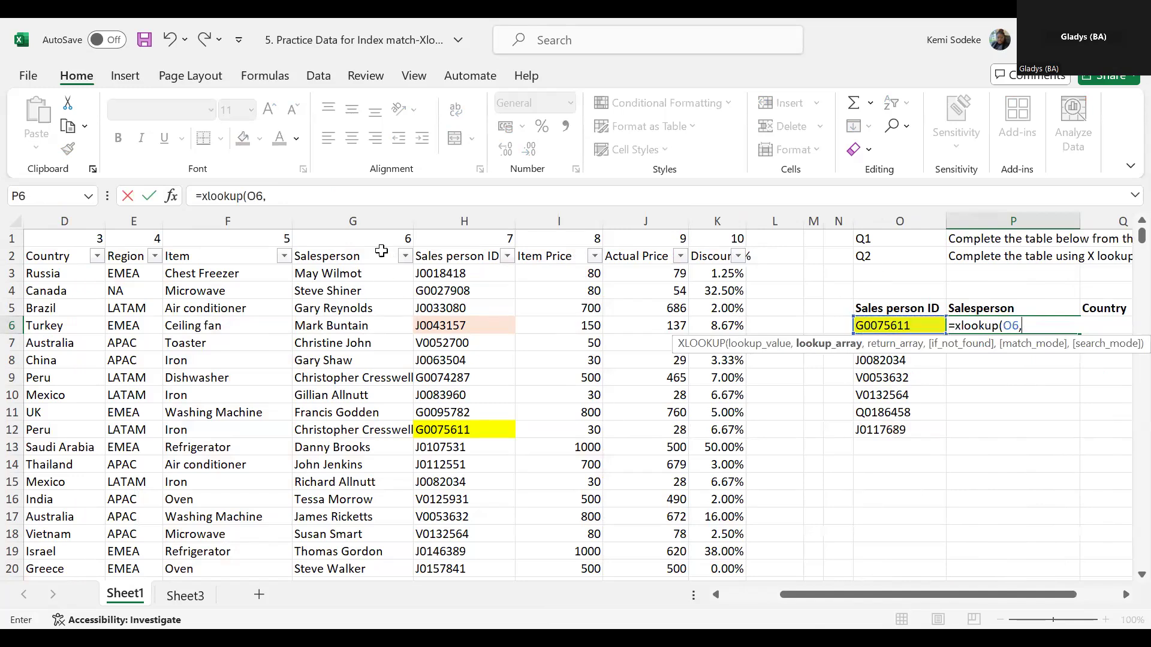
click(466, 221)
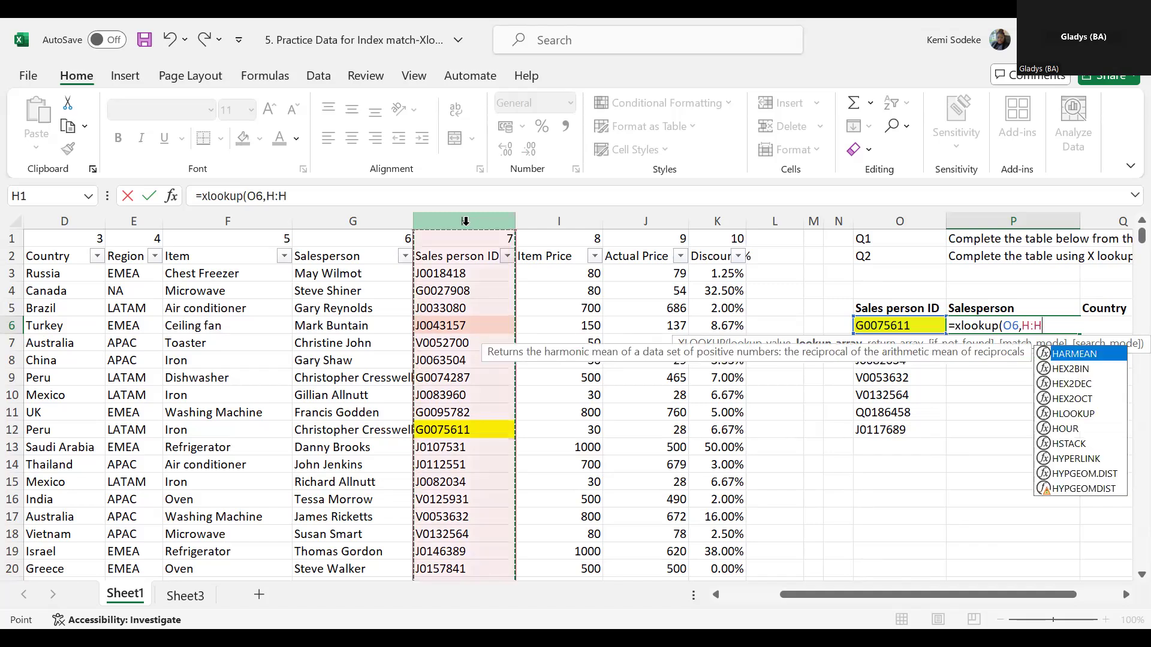
text(,)
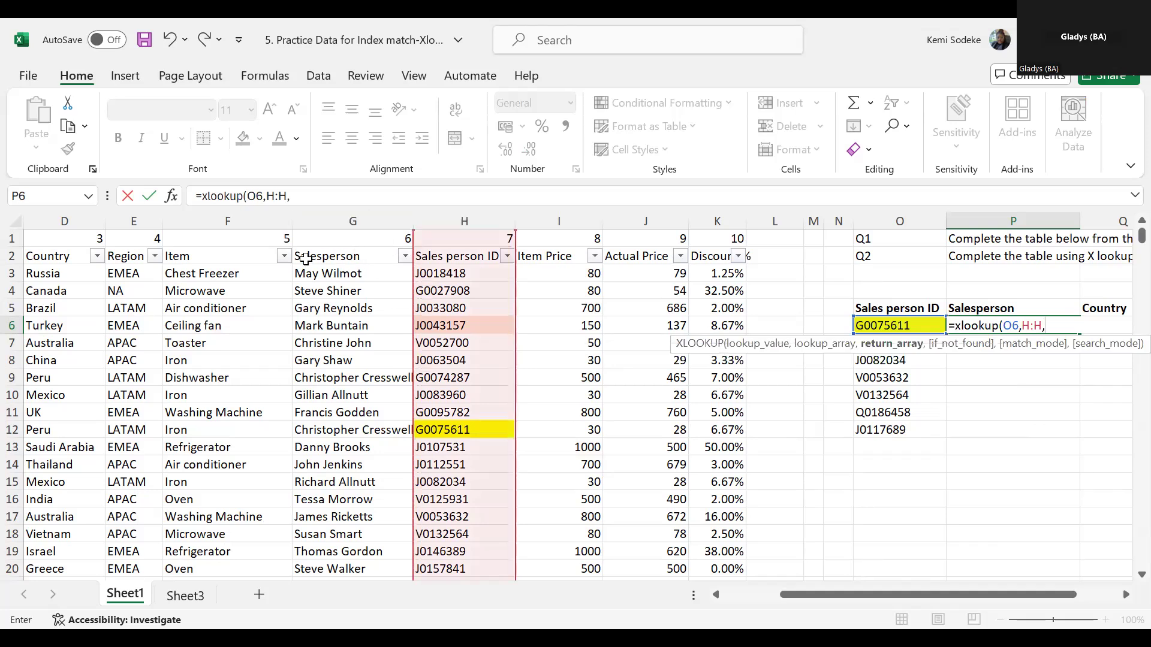
click(338, 217)
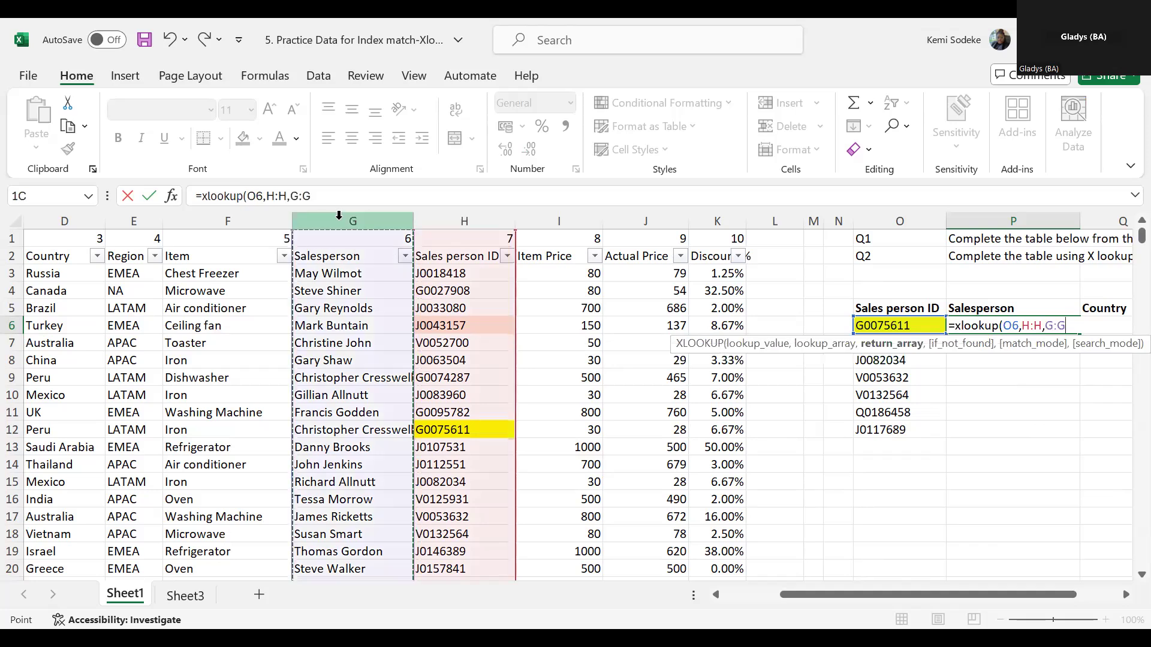
key(Return)
click(1041, 329)
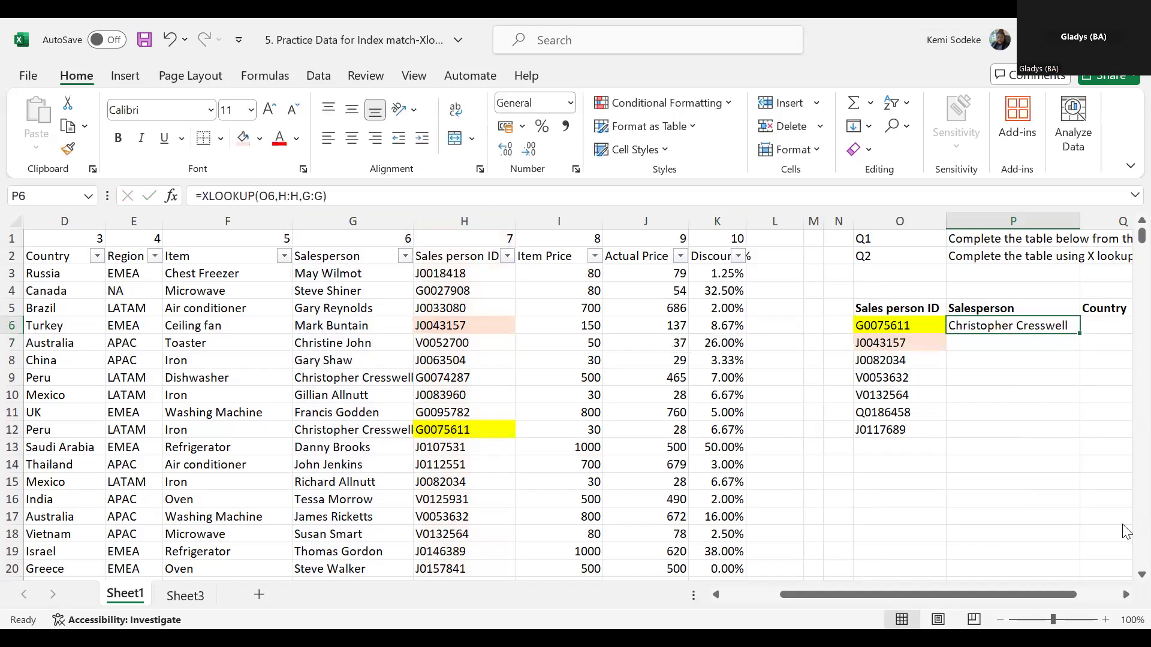
- Rewrite P6's XLOOKUP with O6 as lookup value and the Sales person ID range H2:H2341 as lookup array
click(1125, 595)
click(1125, 595)
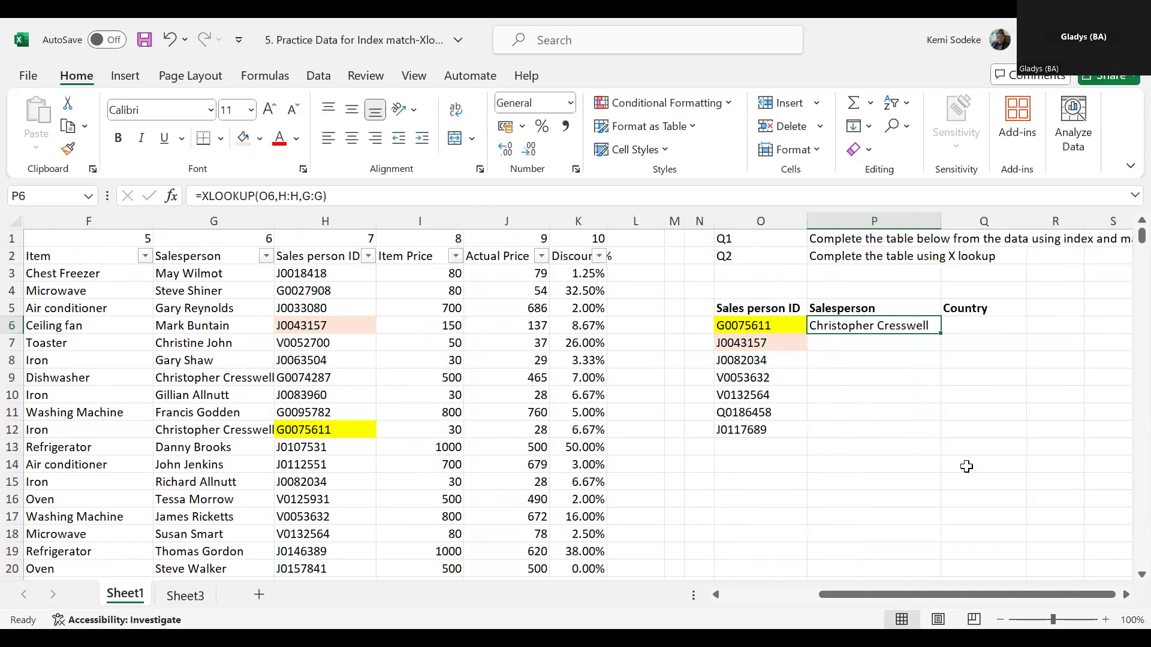
text(=)
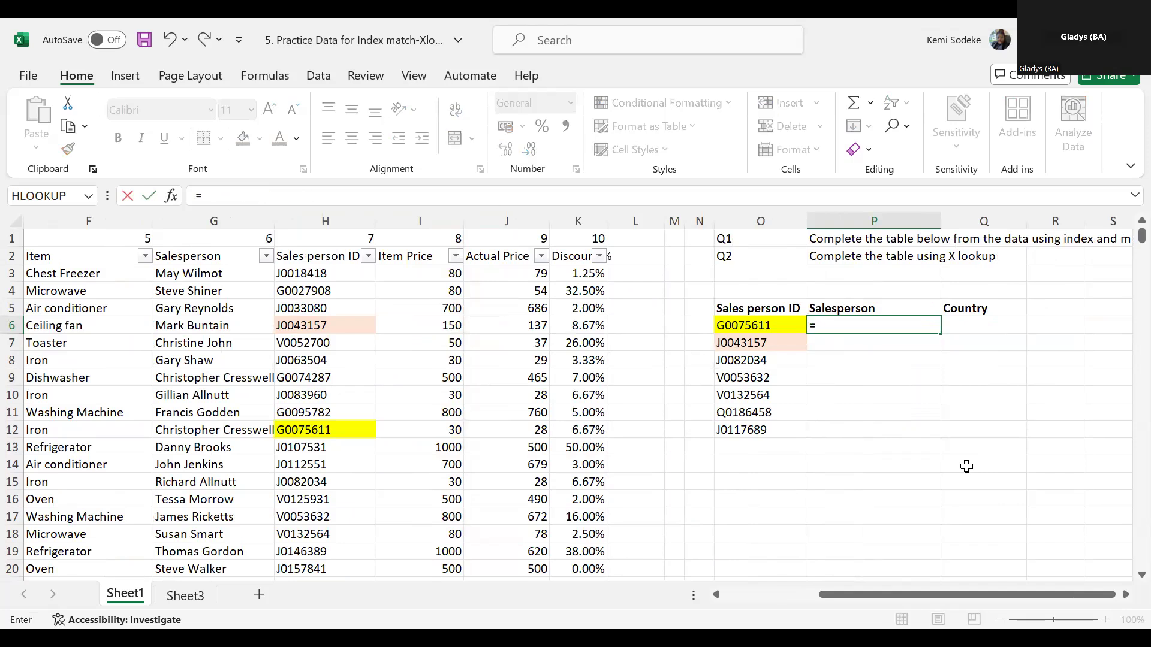
text(xlookup()
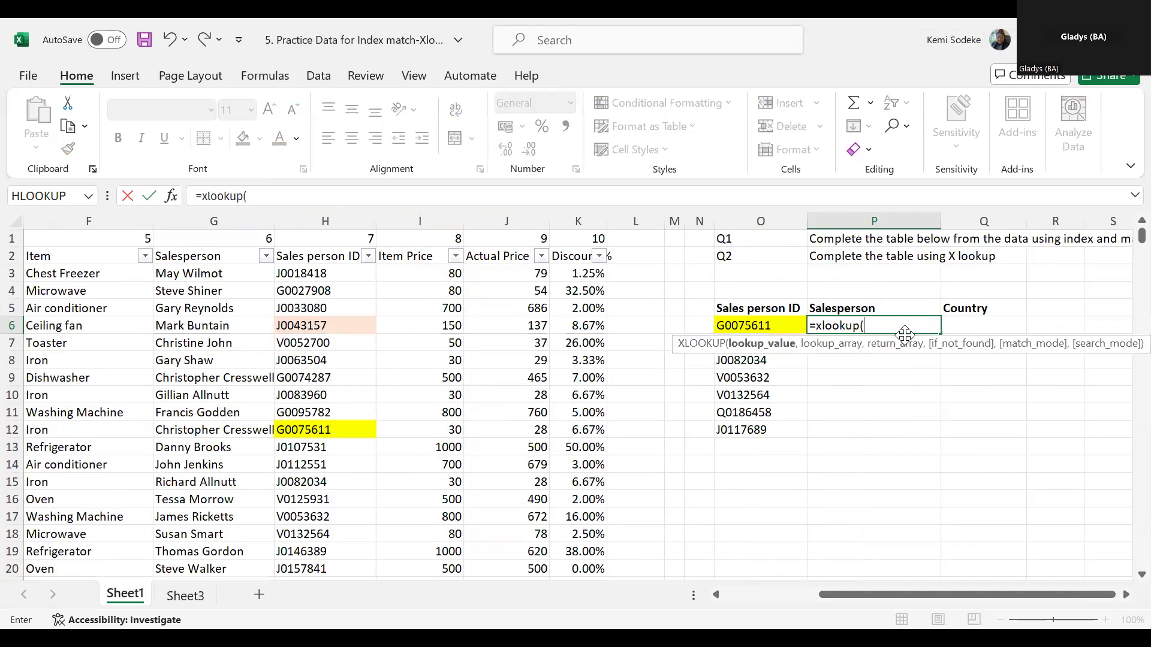
click(760, 324)
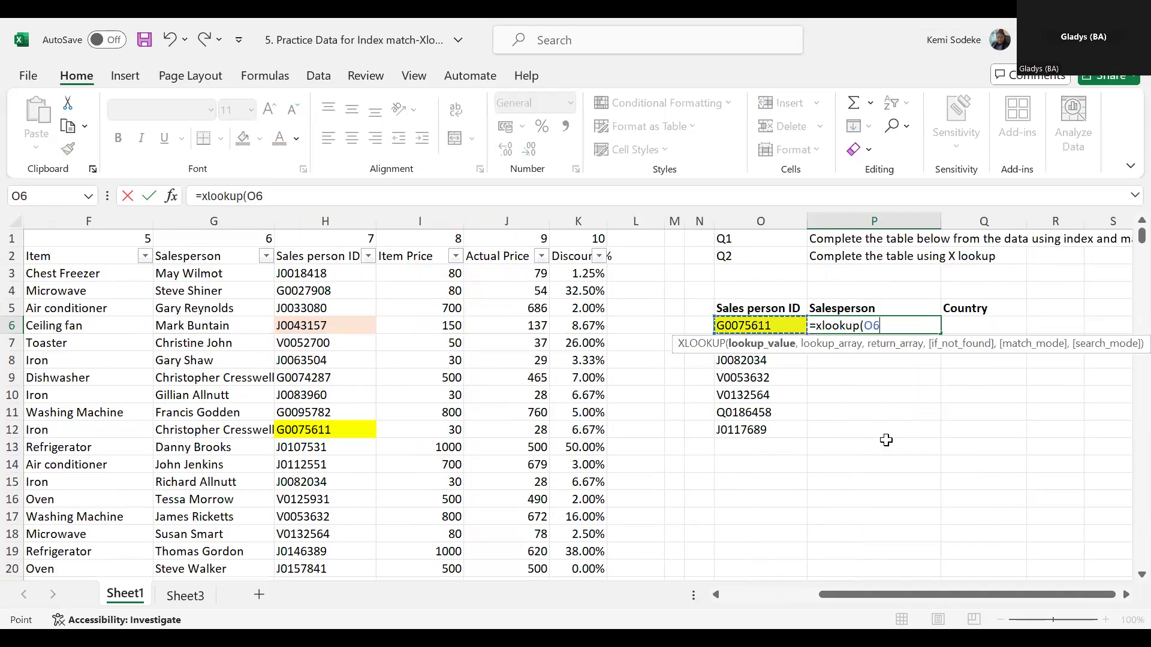
text(,)
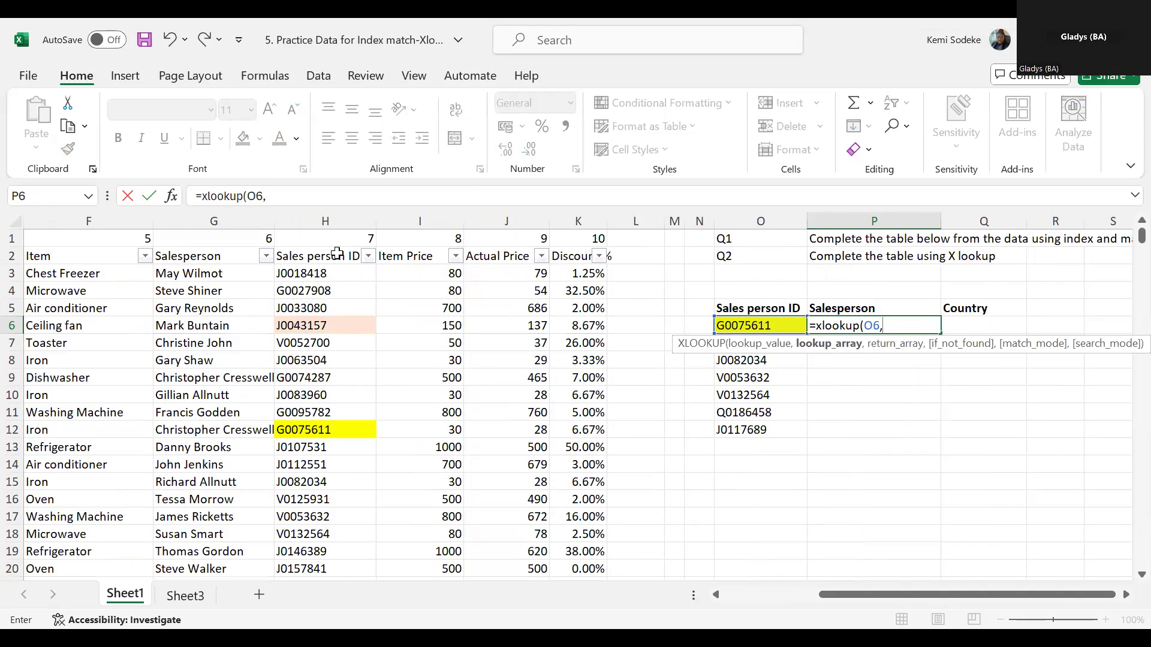
click(316, 258)
shift+click(302, 379)
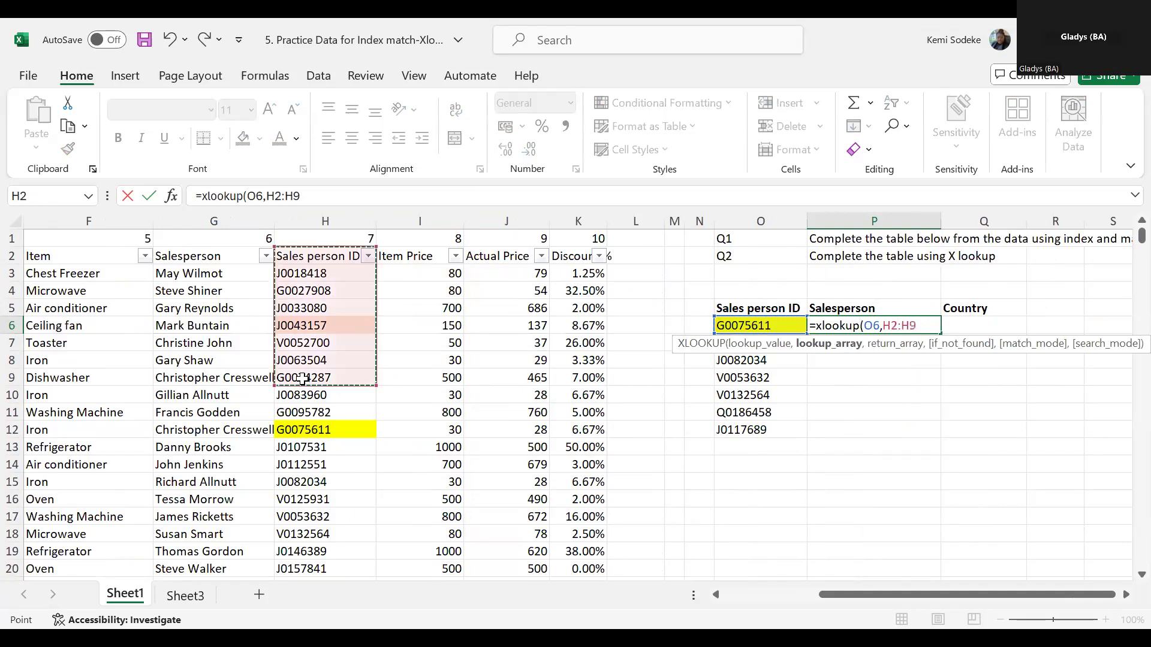
key(ctrl+shift+Down)
scroll(549, 323, up, 13)
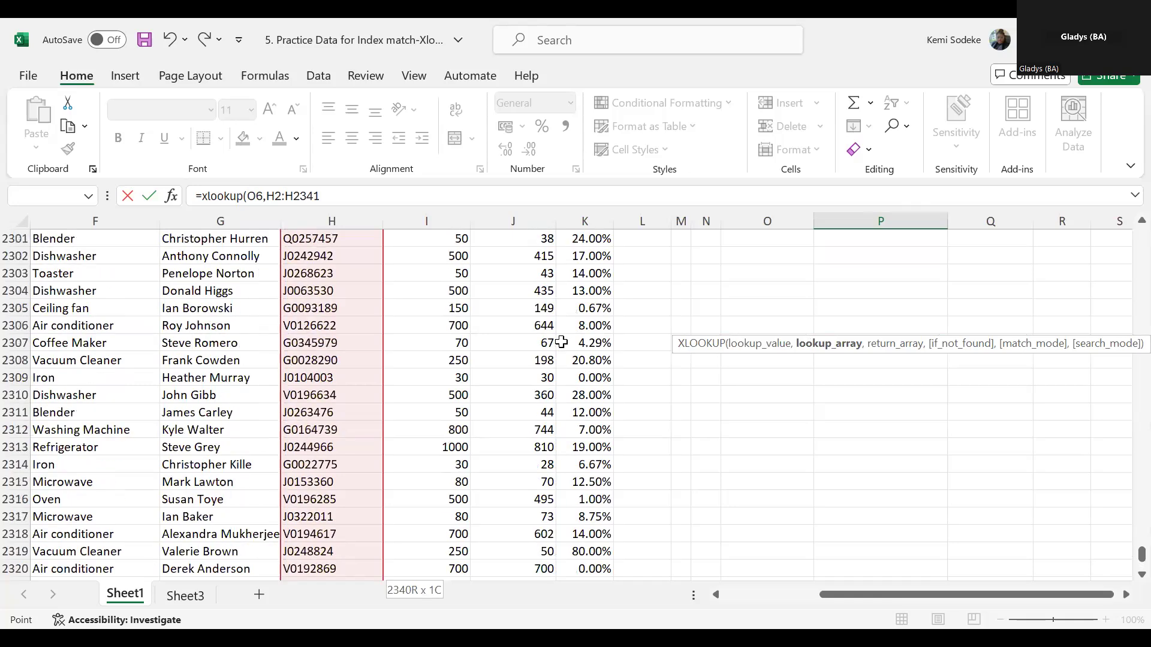
drag(1141, 551, 1141, 215)
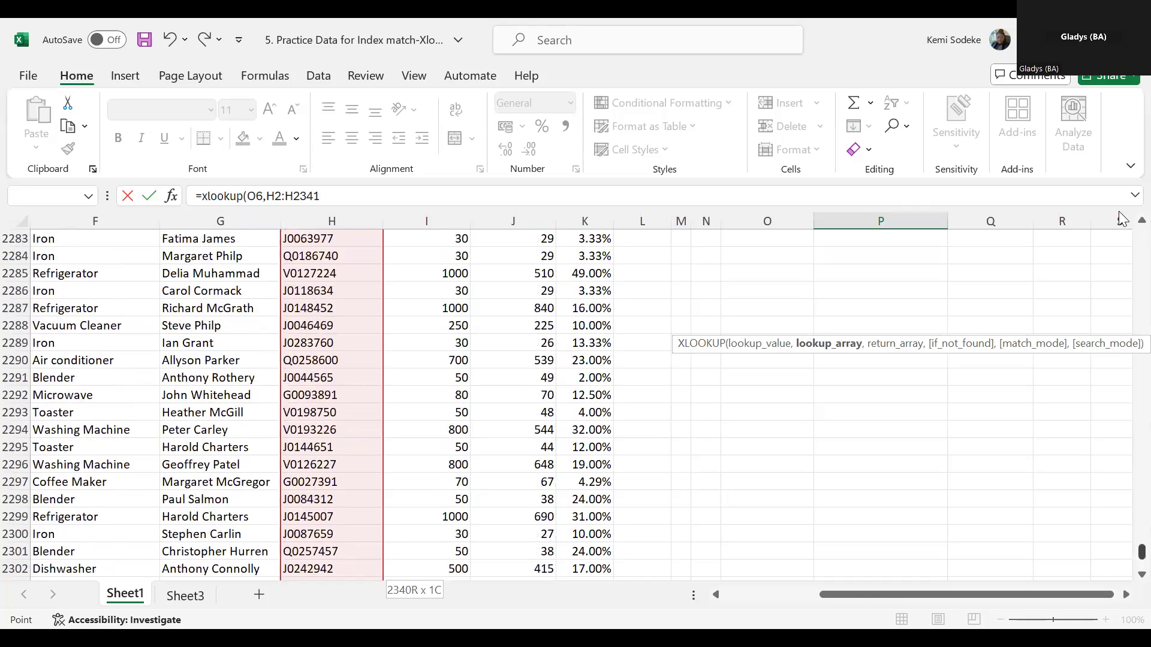
- Add the Salesperson range G2:G2341 as return array and enter the XLOOKUP formula in P6
text(,)
click(222, 263)
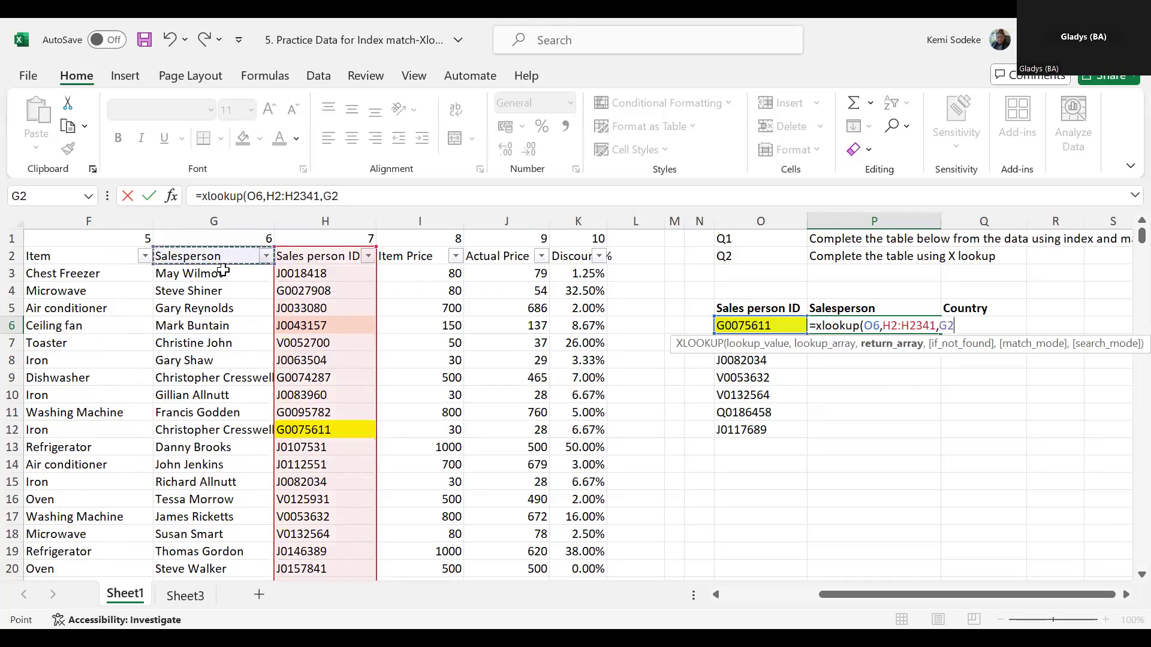
shift+click(211, 421)
key(ctrl+shift+Down)
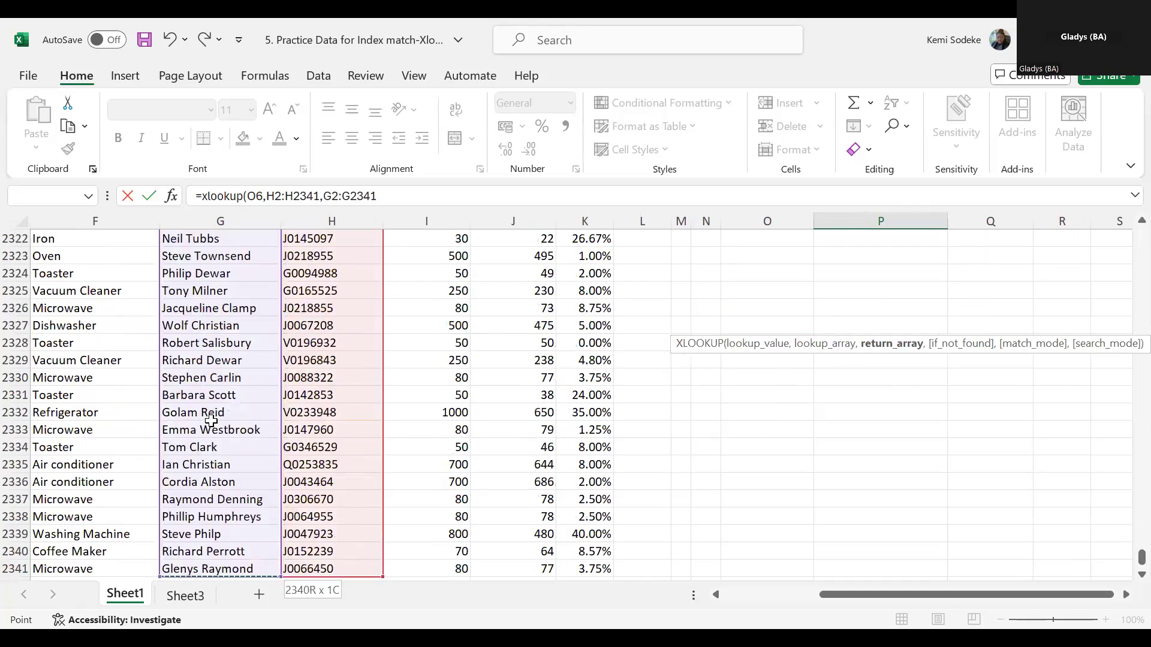
key(Return)
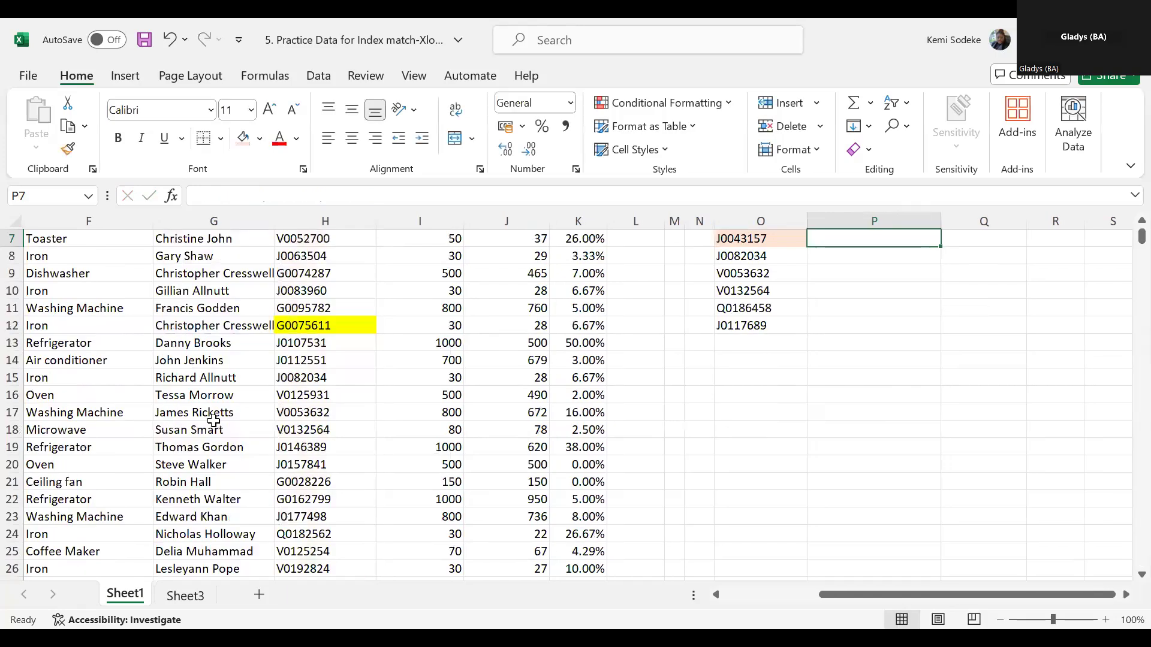
click(886, 325)
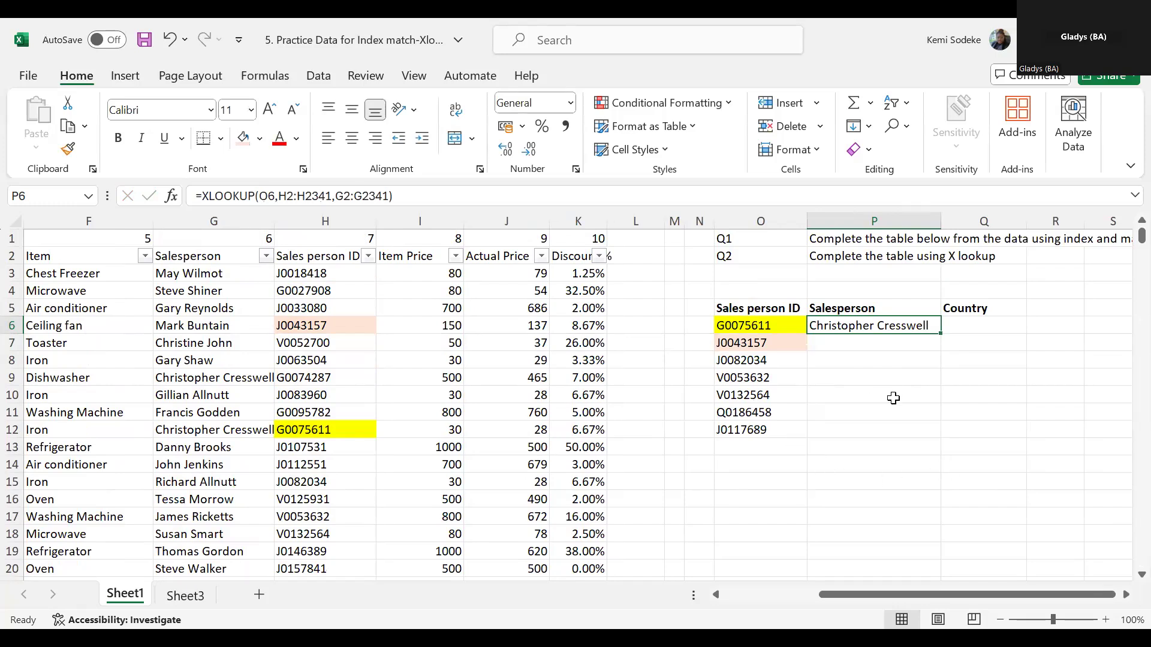
- Start the XLOOKUP formula in P6 afresh with O6 as the lookup value
text(=)
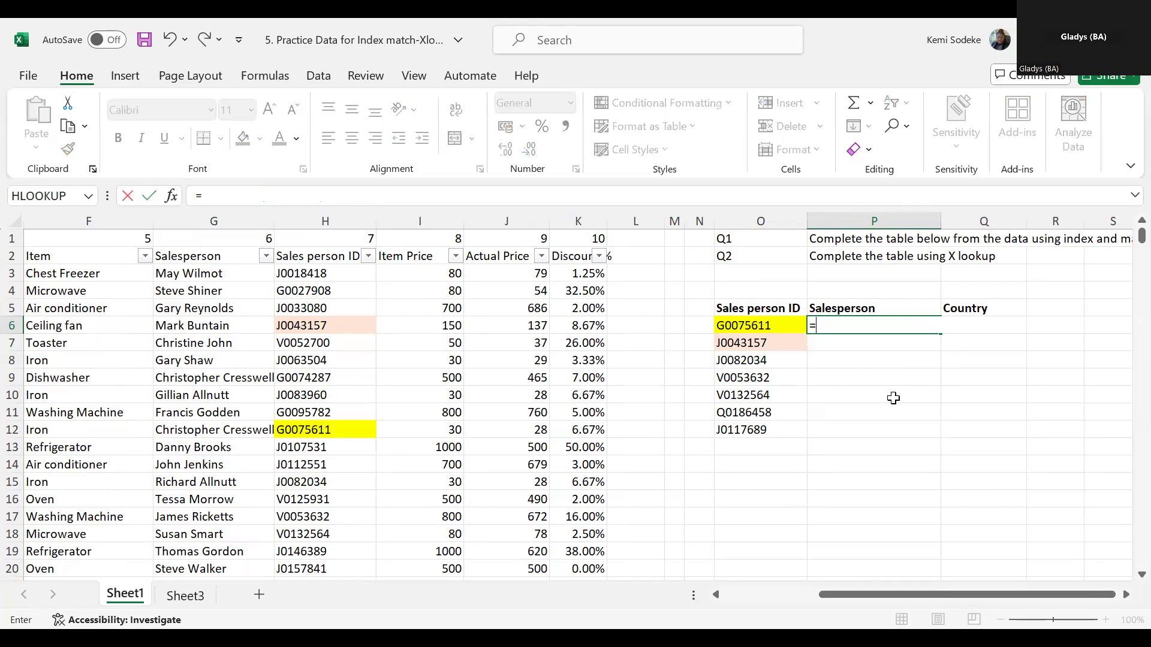
text(xlook)
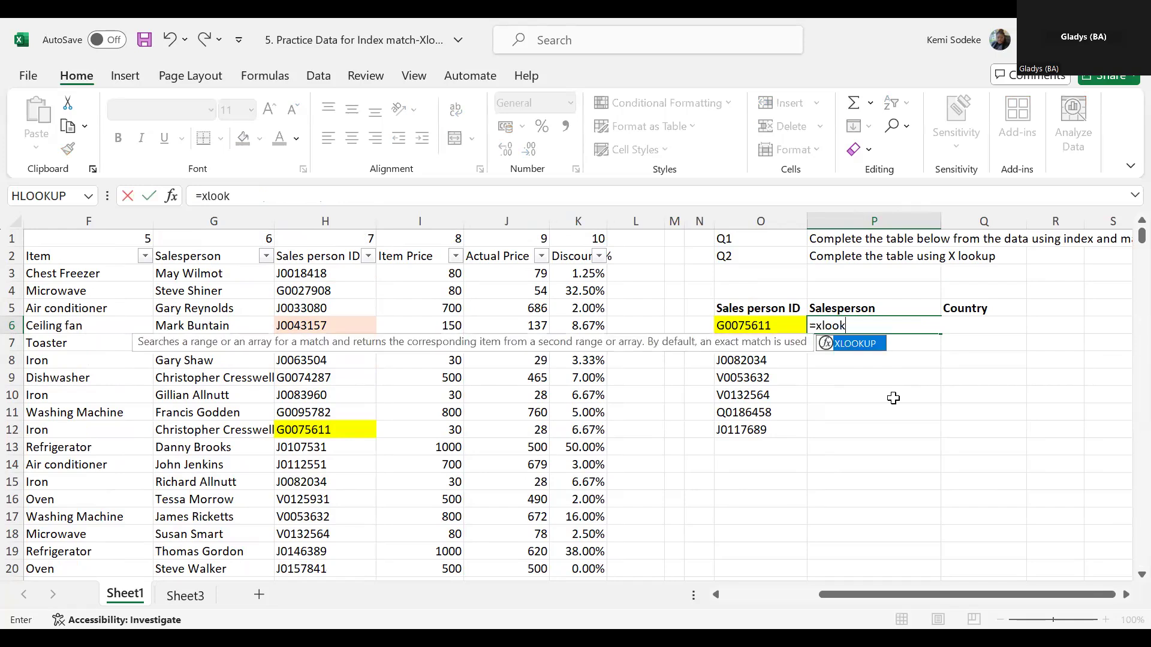
text(up()
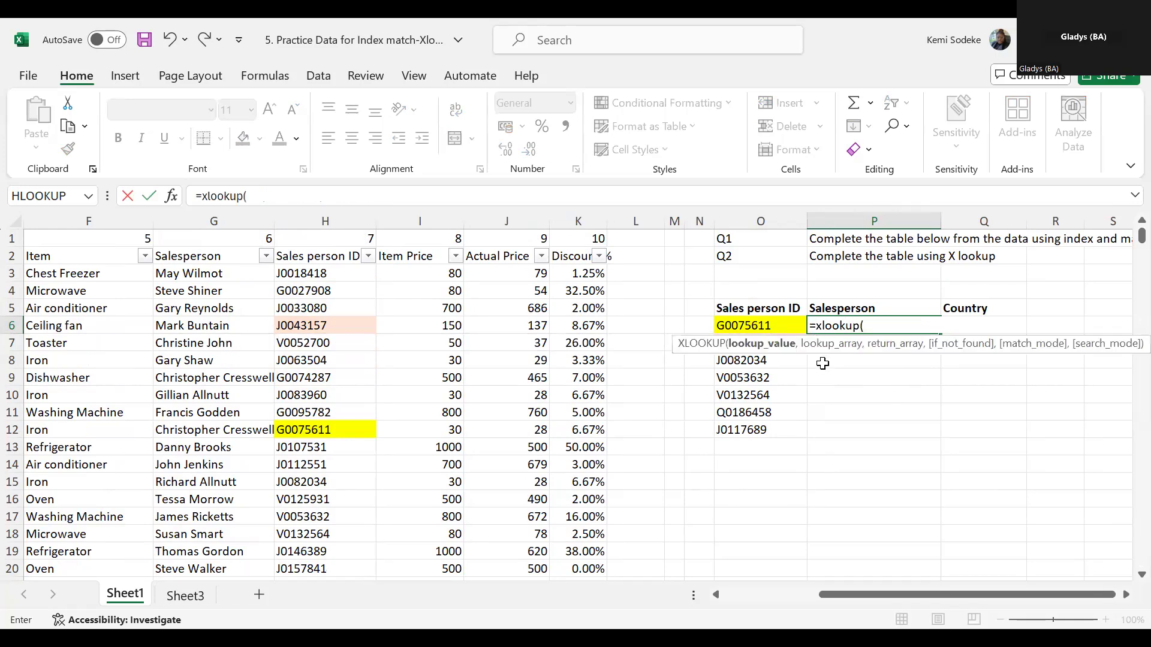
click(763, 323)
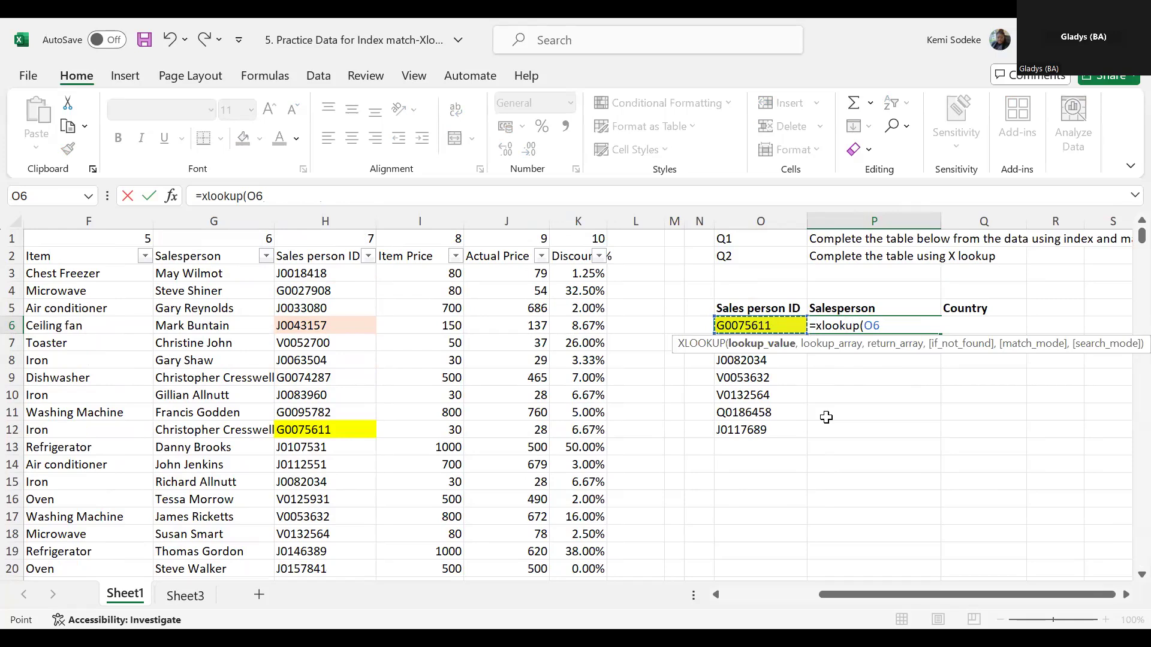
text(,)
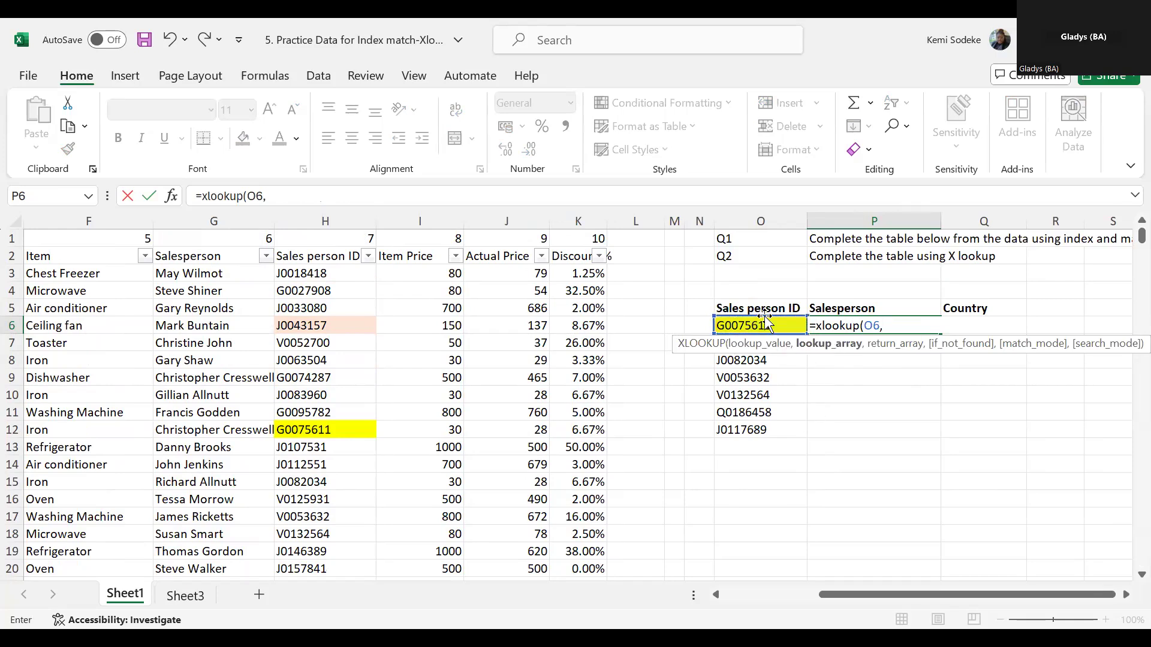
- Set the lookup array of P6's XLOOKUP to the Sales person ID column, H2:H2341
click(327, 256)
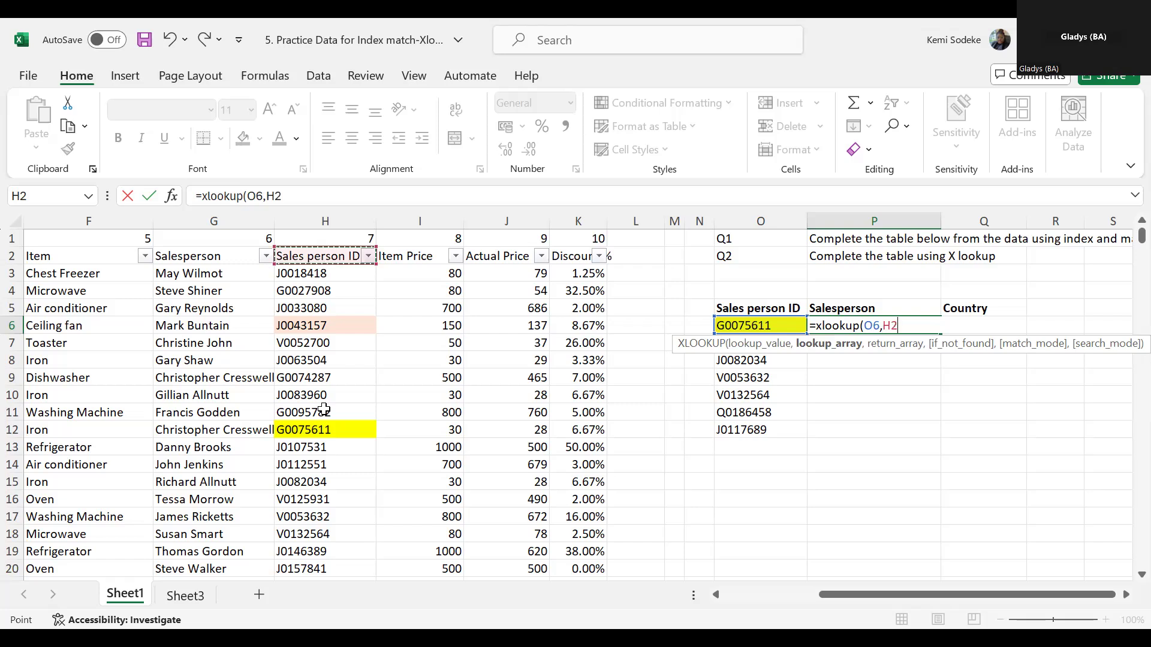
key(ctrl+shift+Down)
scroll(324, 413, up, 20)
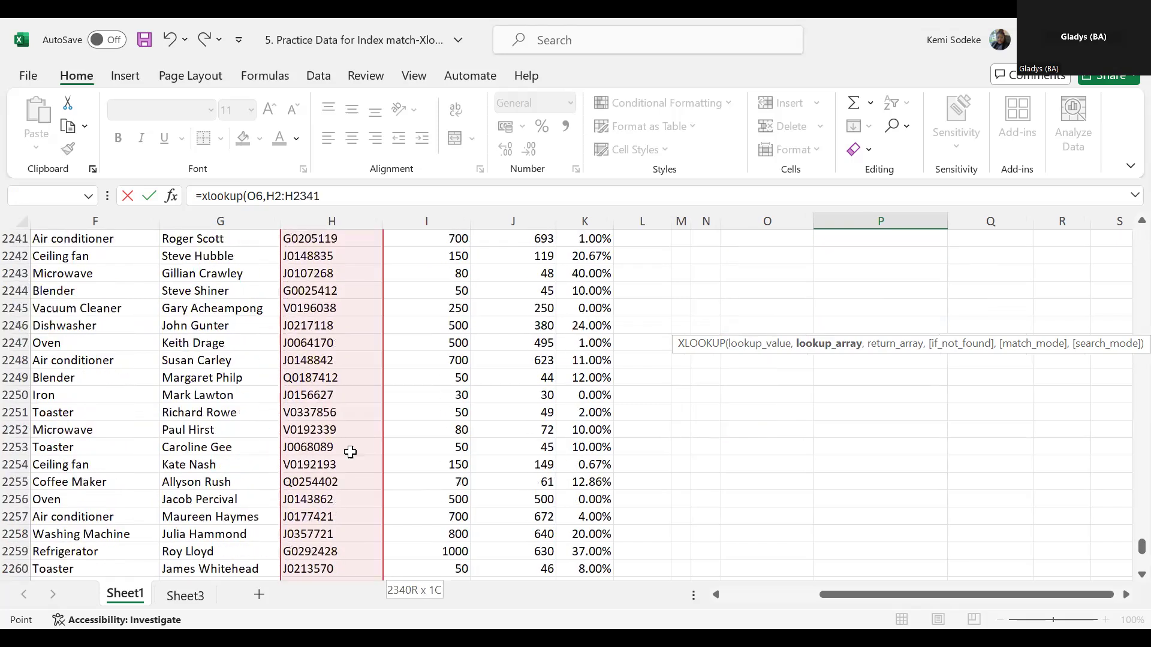
scroll(350, 452, up, 7)
drag(1141, 544, 1141, 224)
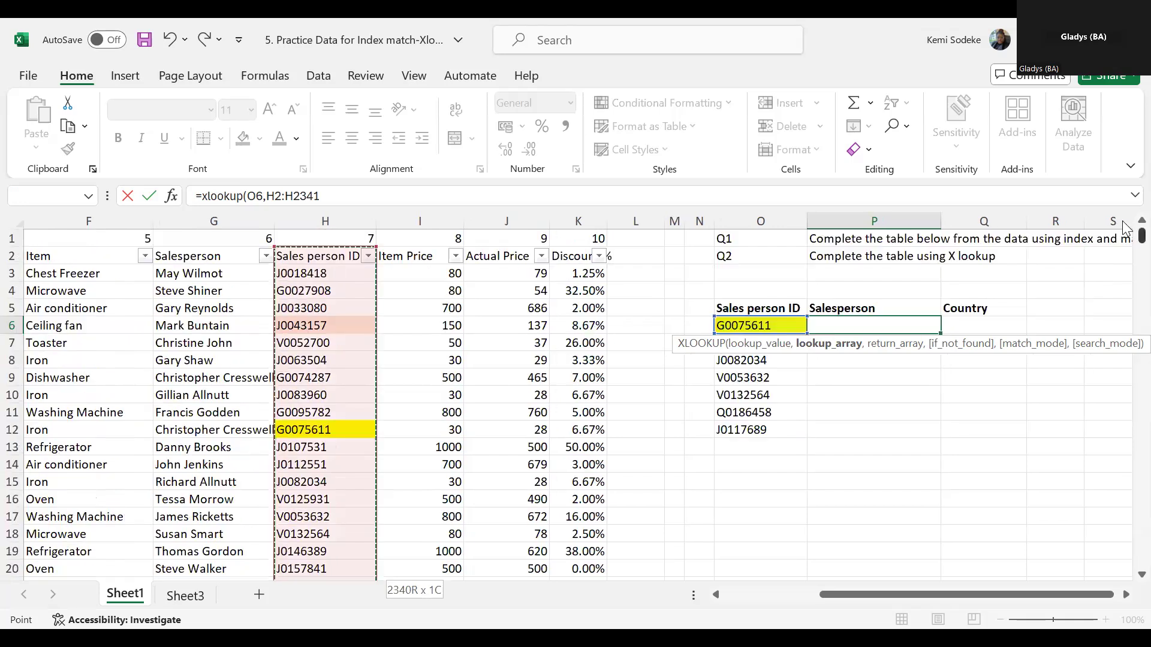
- Set the Salesperson column G2:G2341 as return array, close the parenthesis and enter P6's XLOOKUP
text(,)
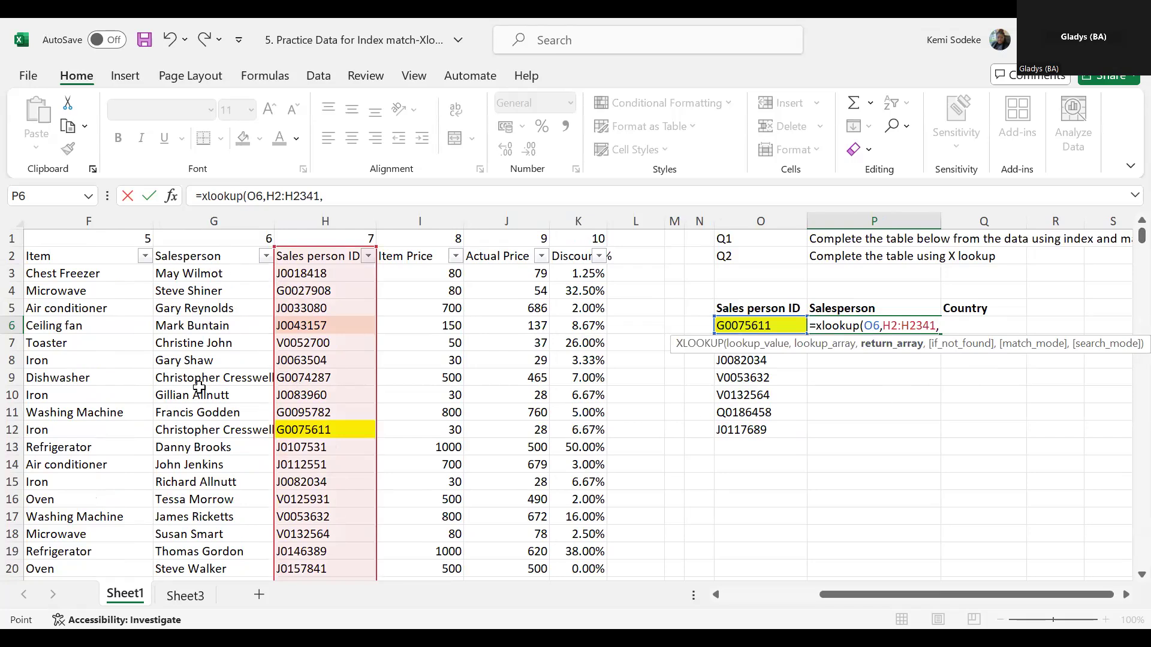
click(197, 256)
key(ctrl+shift+Down)
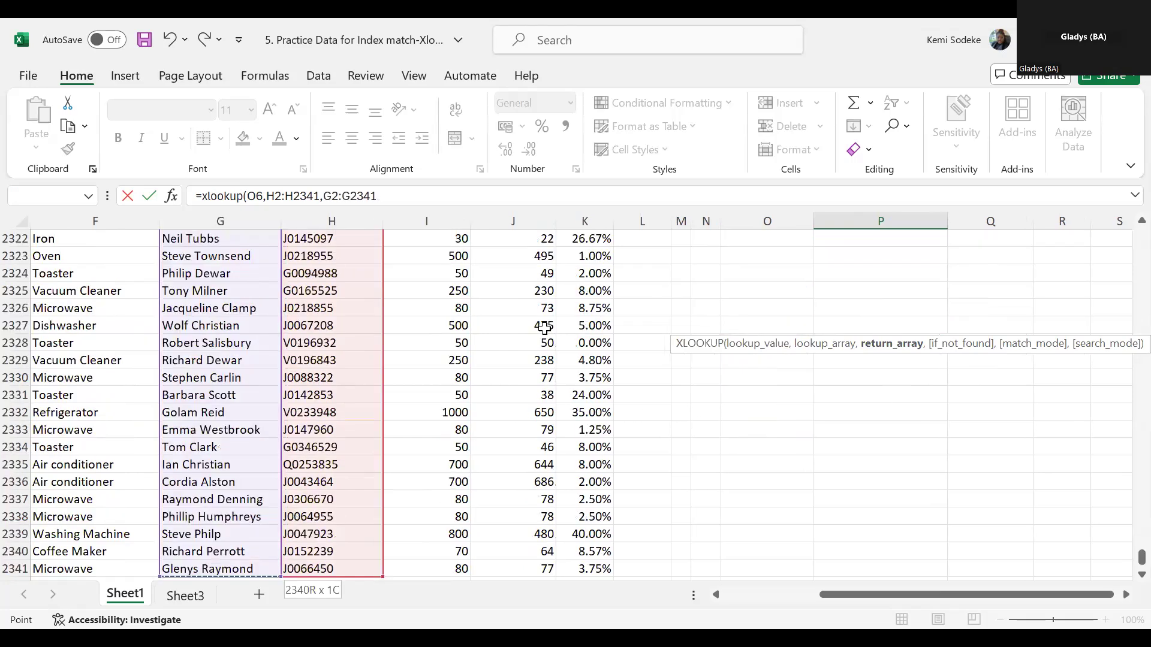
click(427, 202)
text())
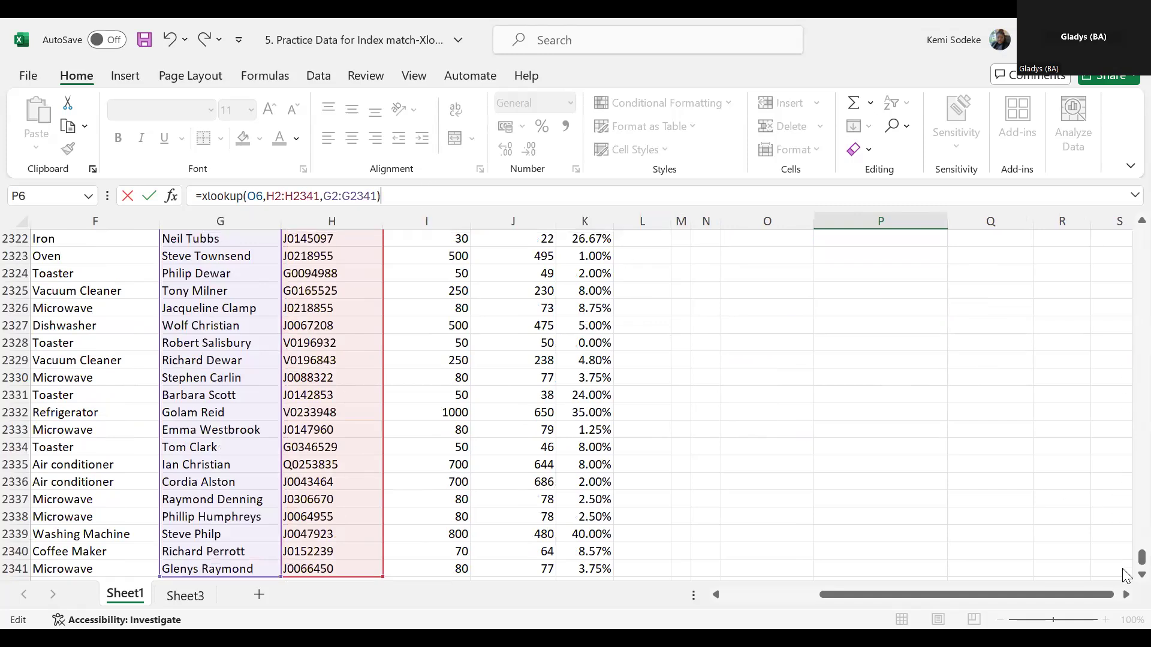
key(Return)
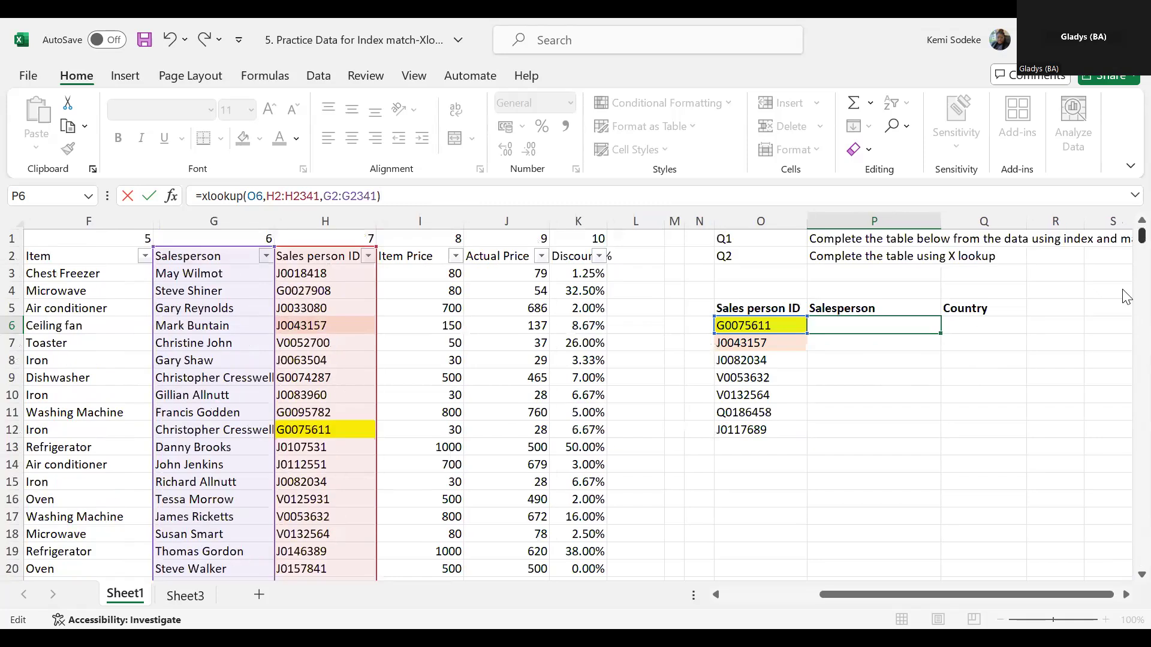
click(934, 324)
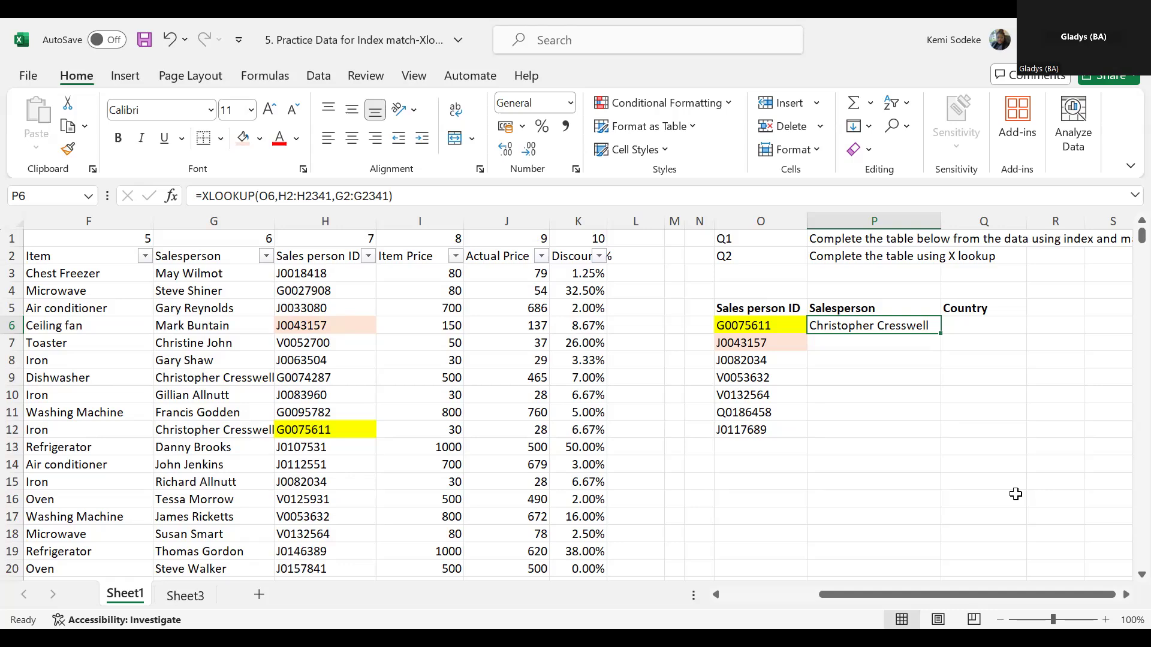
- Start an XLOOKUP formula in Q6 under Country with O6 as the lookup value
click(990, 323)
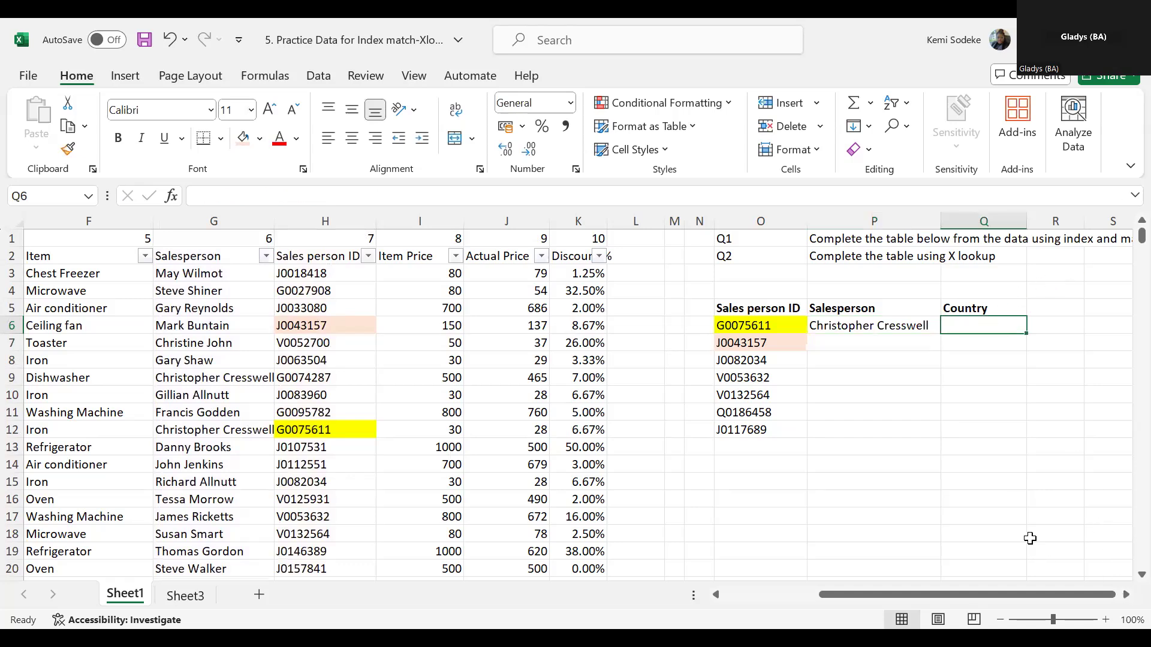
text(=)
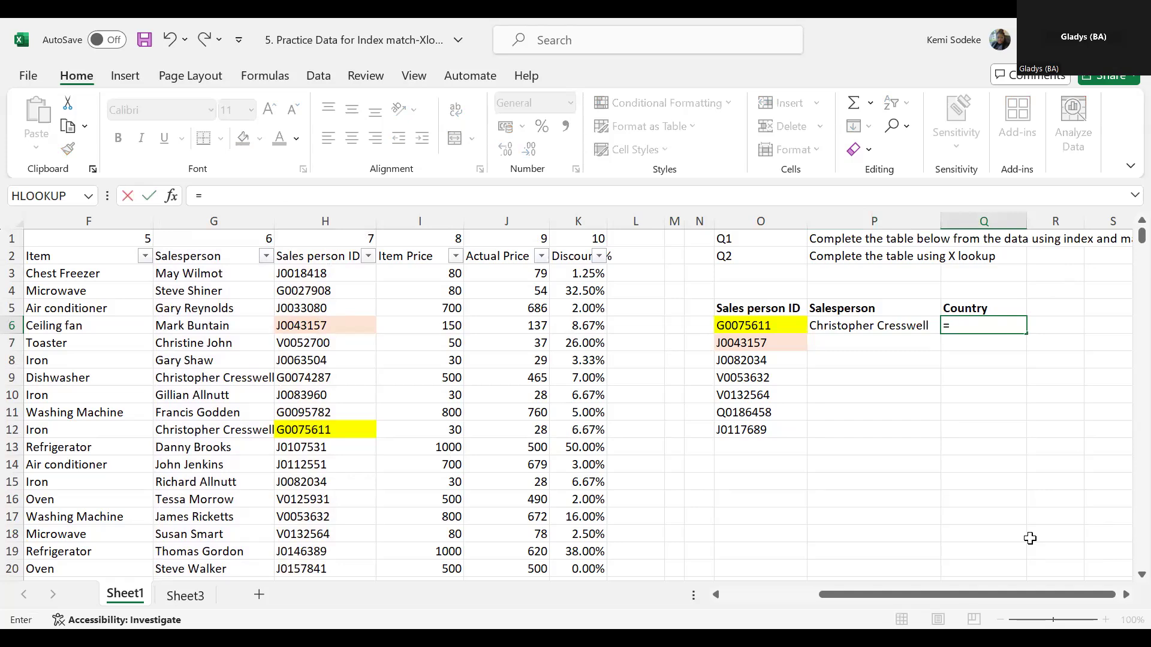
text(xlookup)
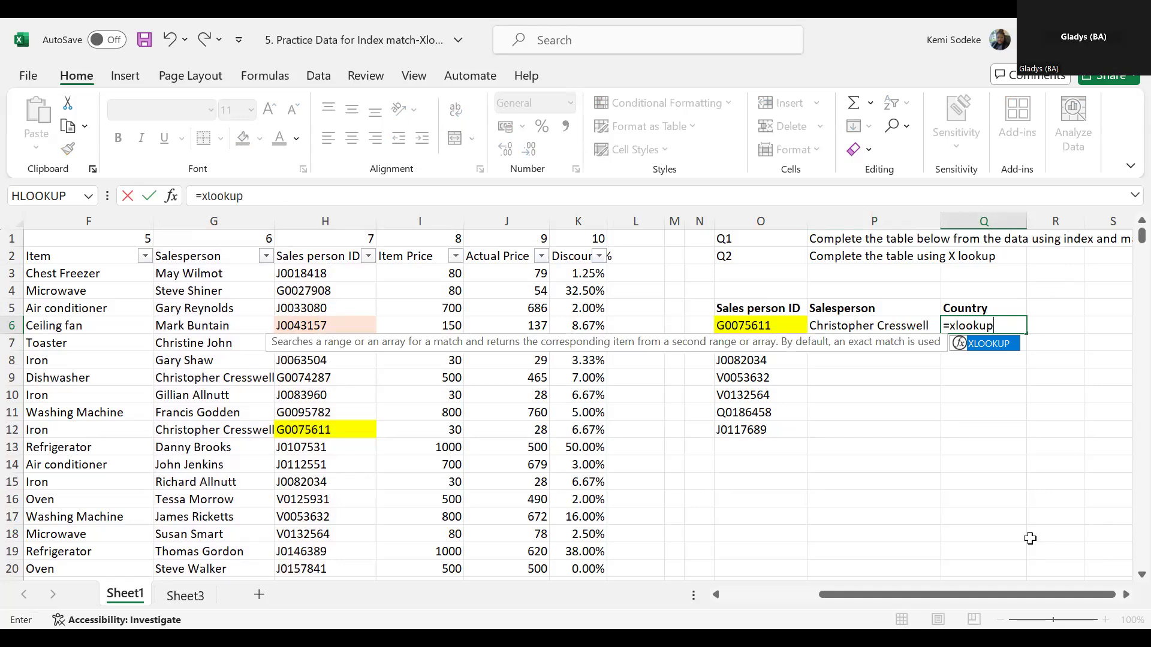
text(()
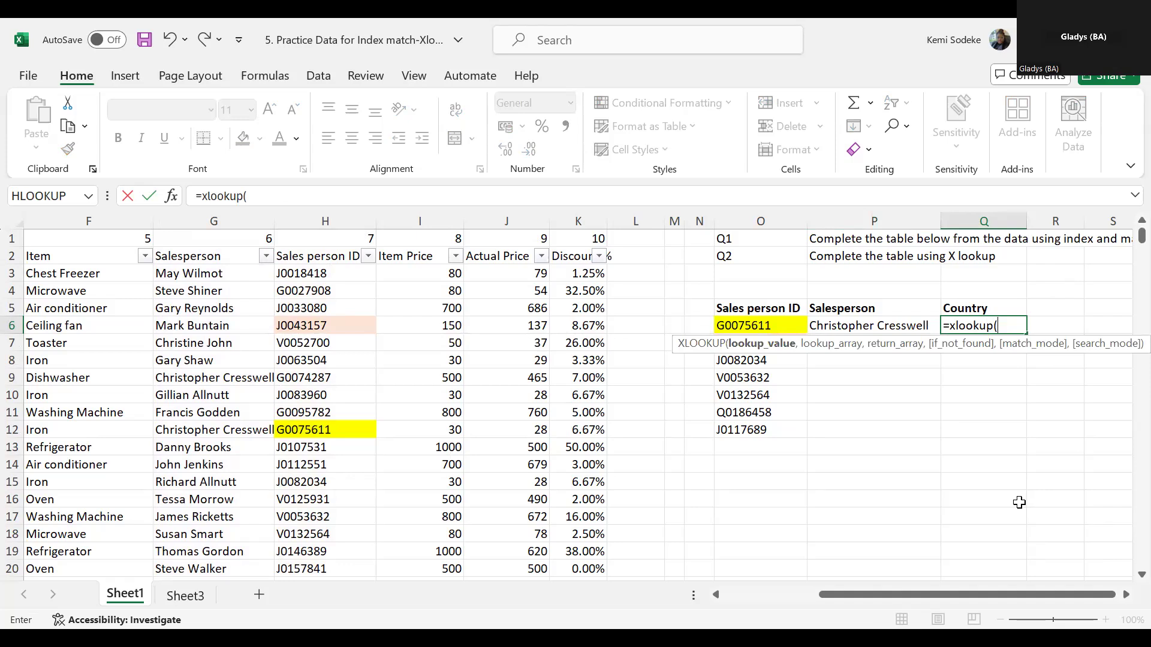
click(761, 318)
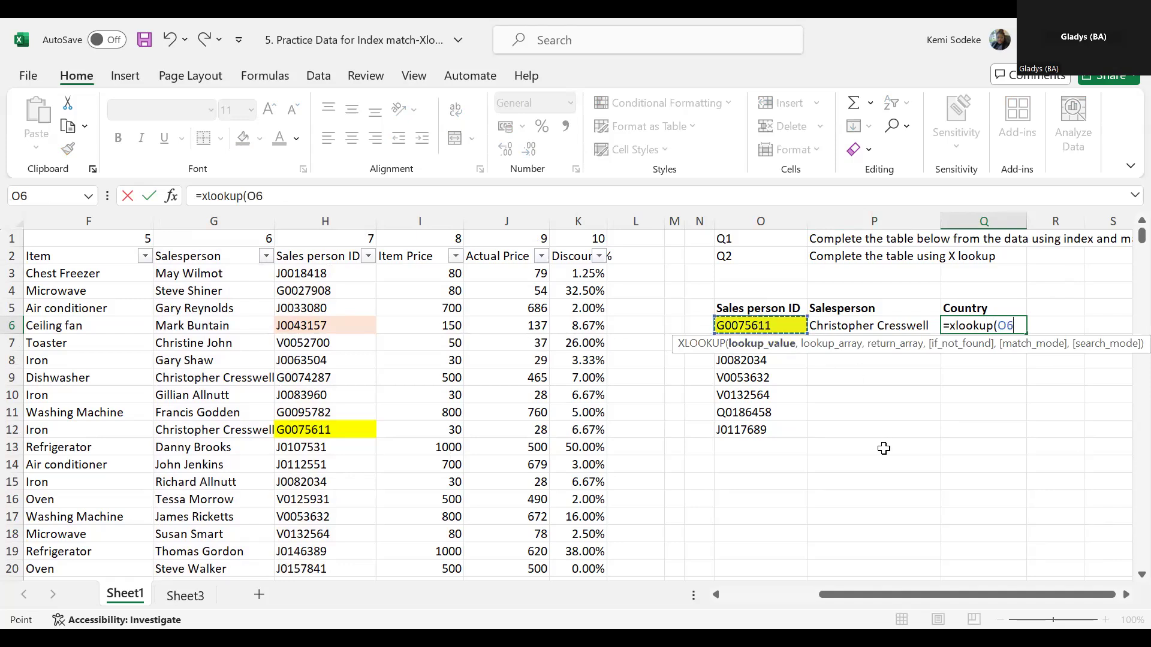
text(,)
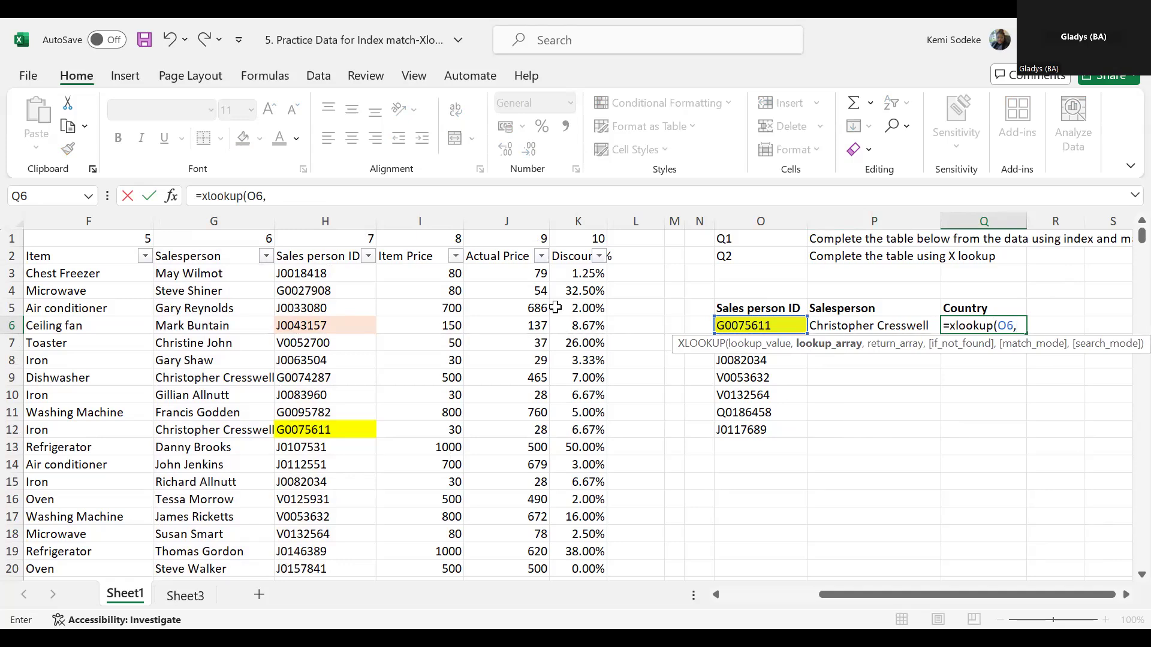
- Set the lookup array of Q6's XLOOKUP to the Sales person ID column, H2:H2341
click(335, 262)
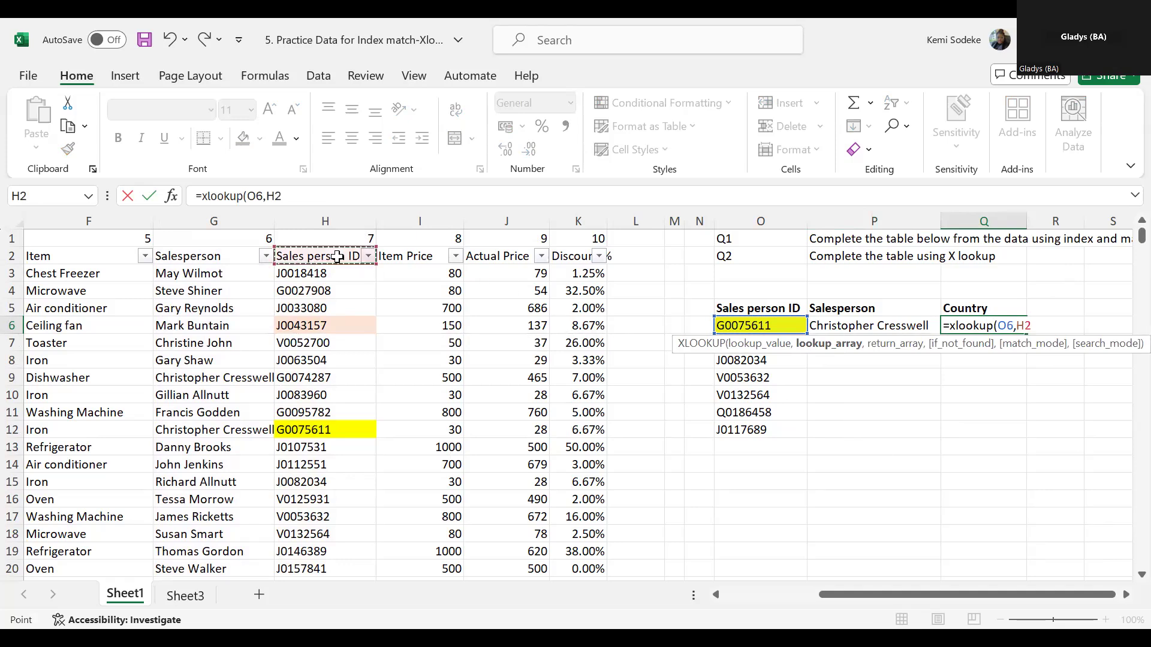
shift+click(330, 529)
key(ctrl+shift+Down)
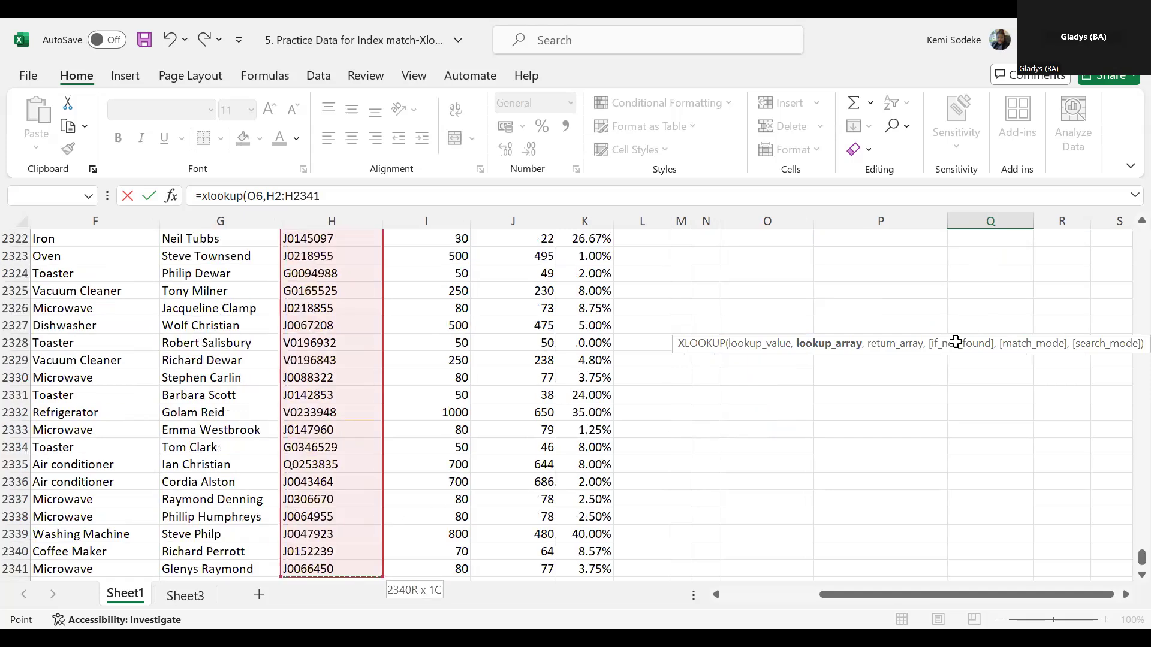
text(,)
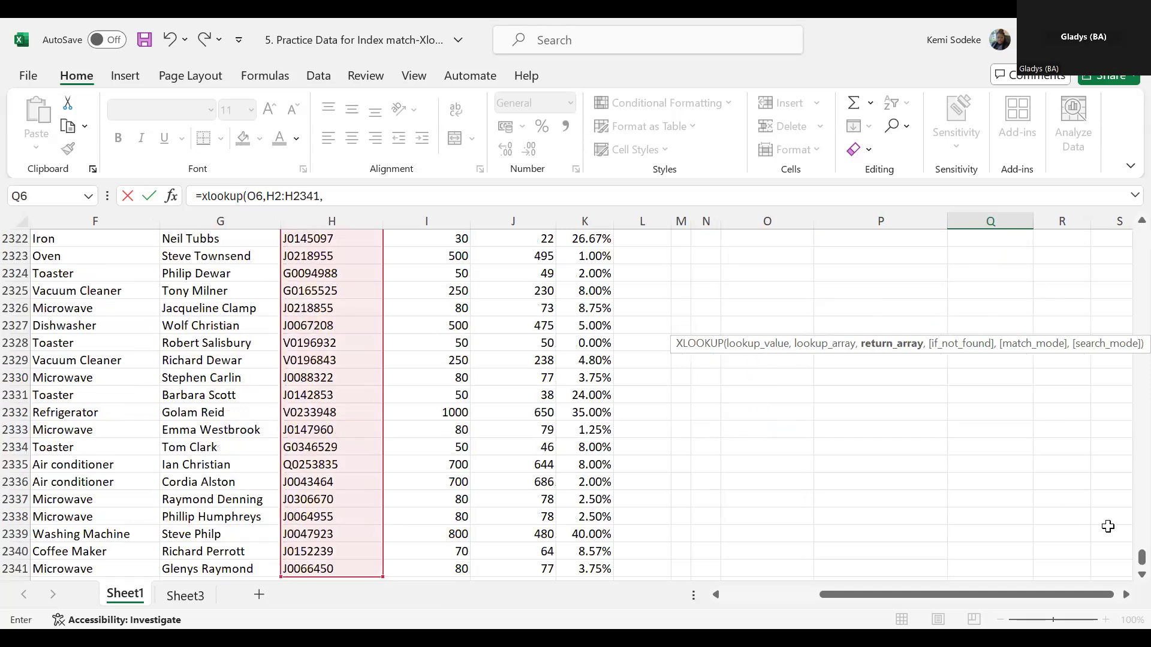
- Set the Country column D2:D2341 as return array and enter Q6's XLOOKUP formula
drag(1125, 564, 1125, 234)
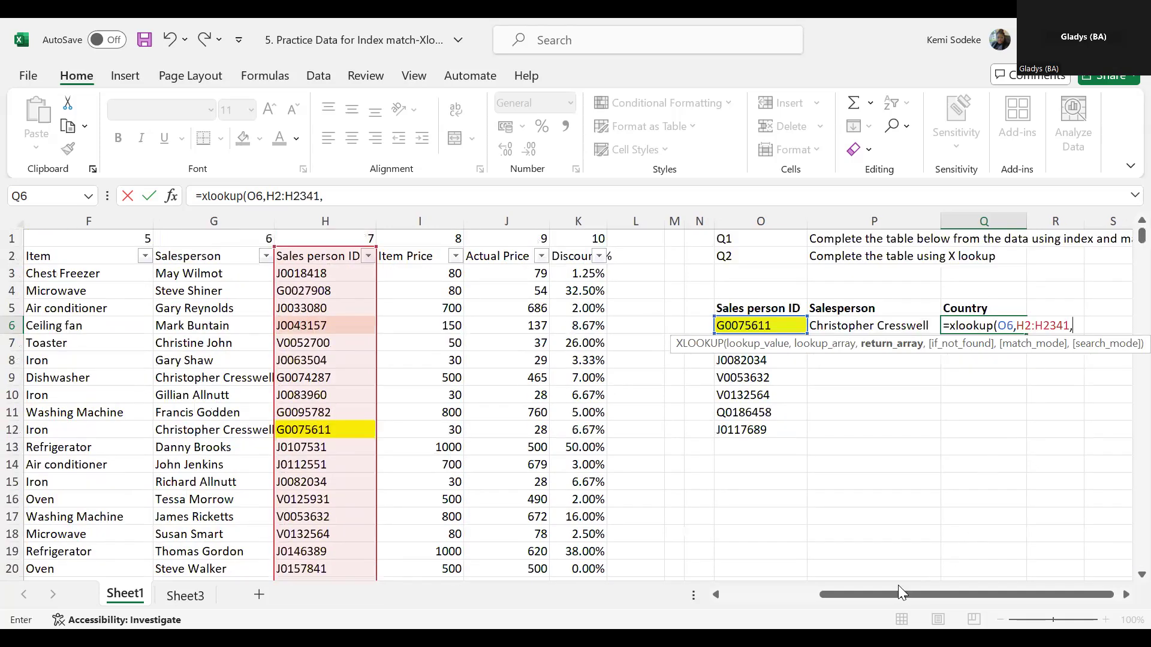
drag(914, 592, 817, 592)
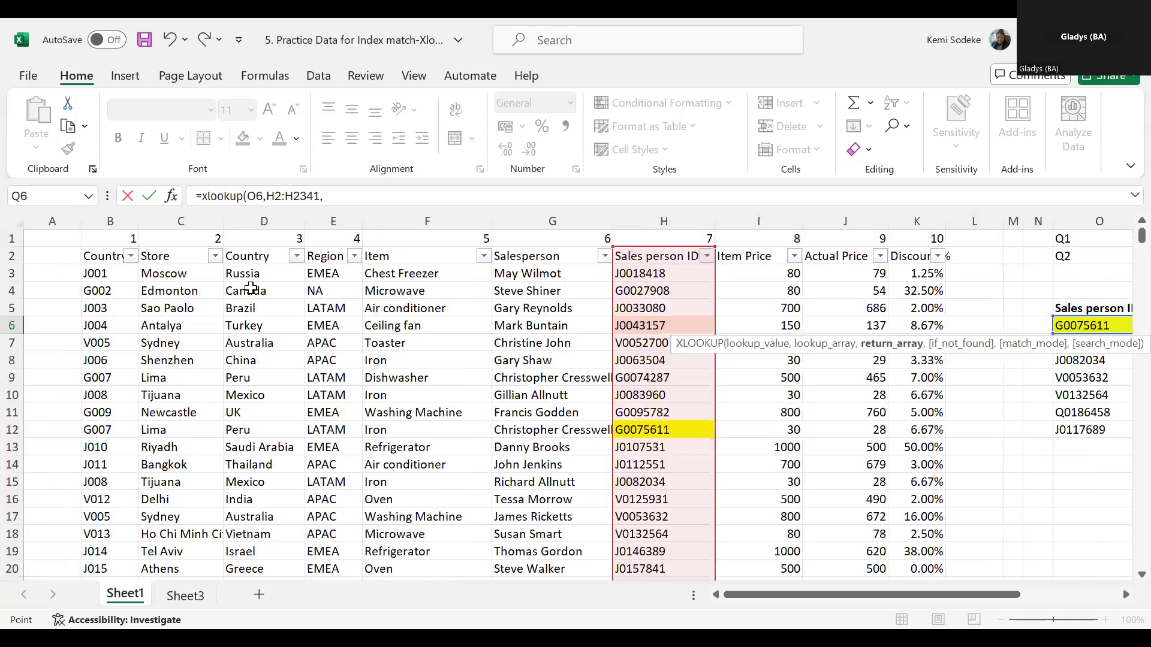
drag(247, 256, 229, 412)
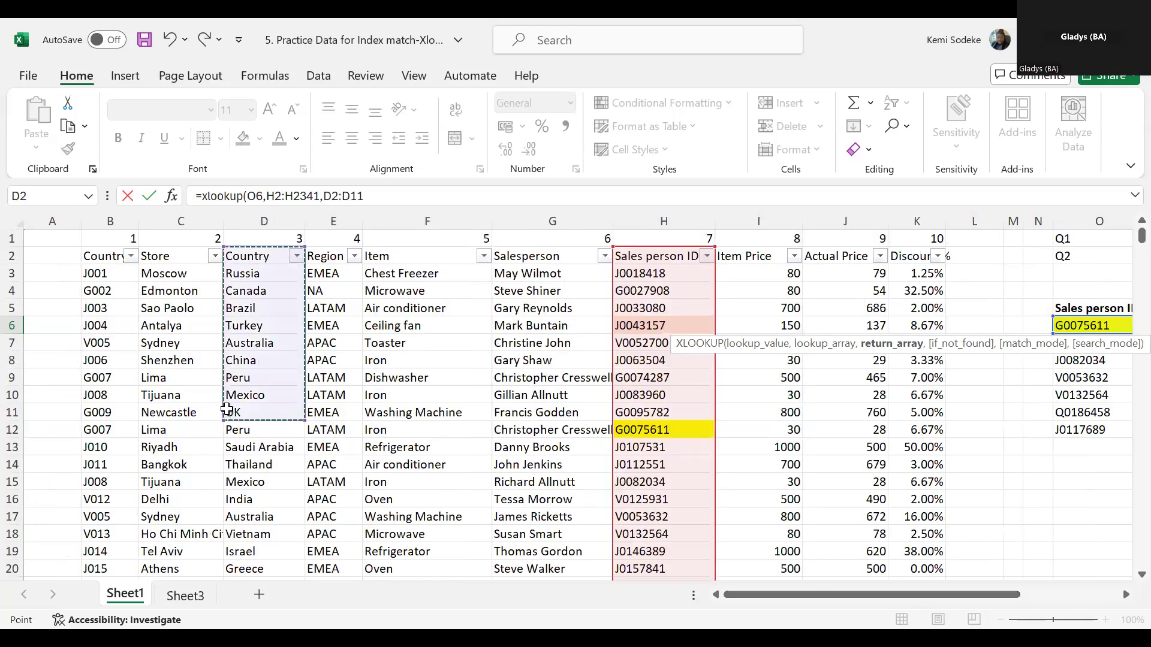
key(ctrl+shift+Down)
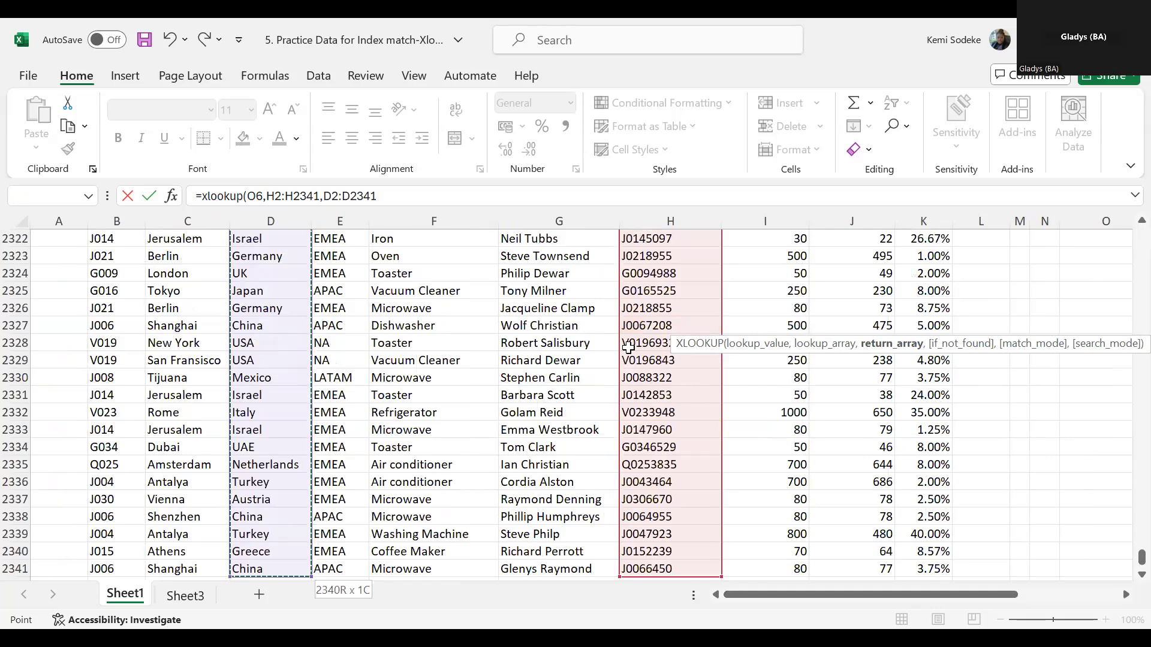
key(Return)
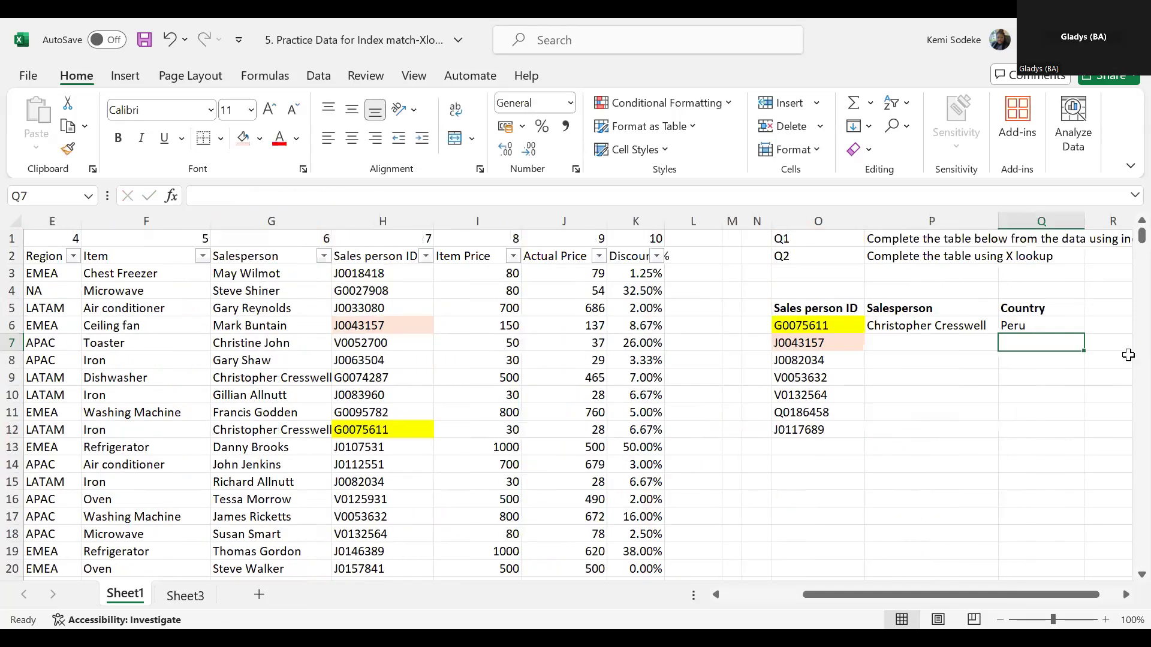
- Check the Salesperson and Country results in row 6 of the lookup table against row 12 of the sales data
click(1027, 329)
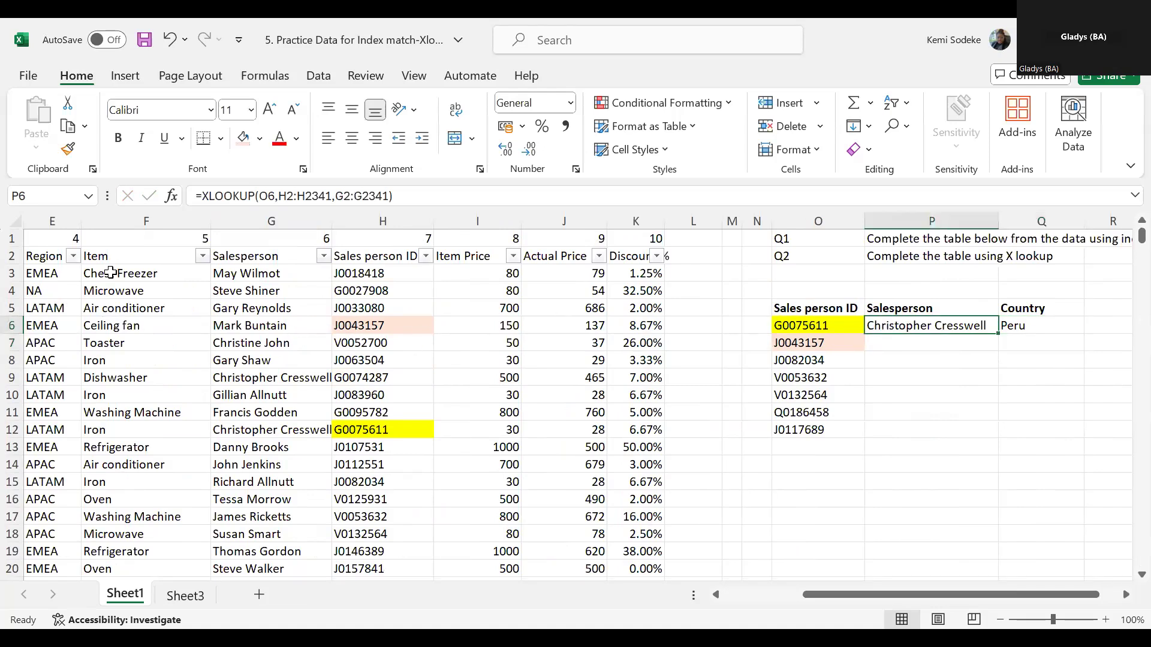
click(243, 432)
click(113, 428)
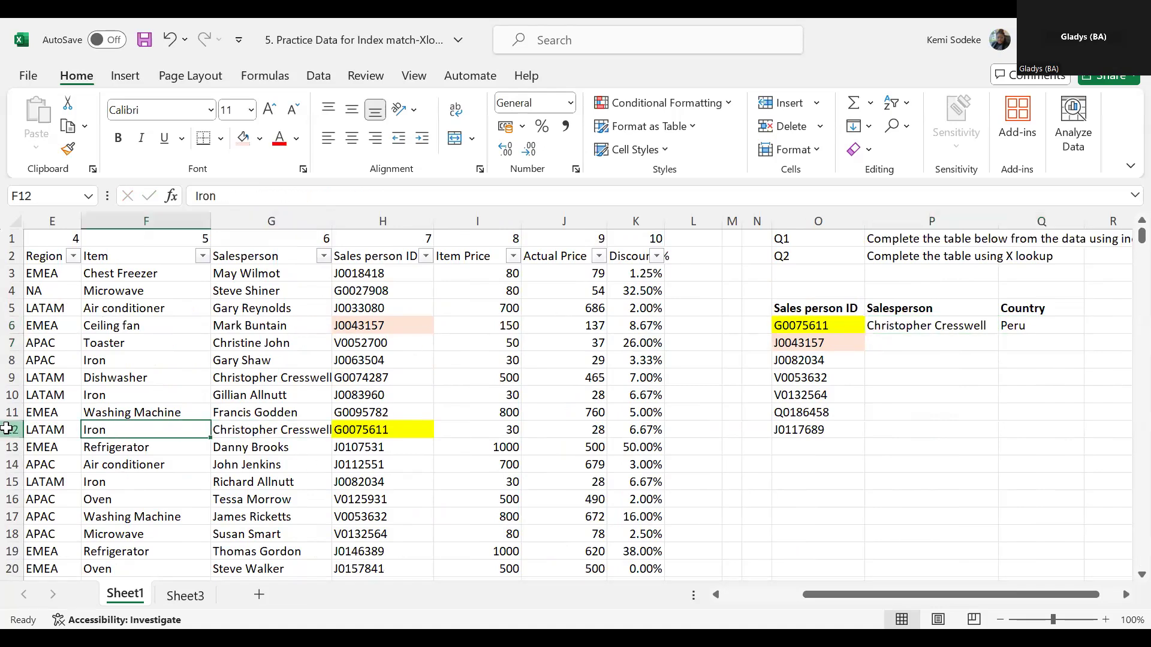
click(12, 429)
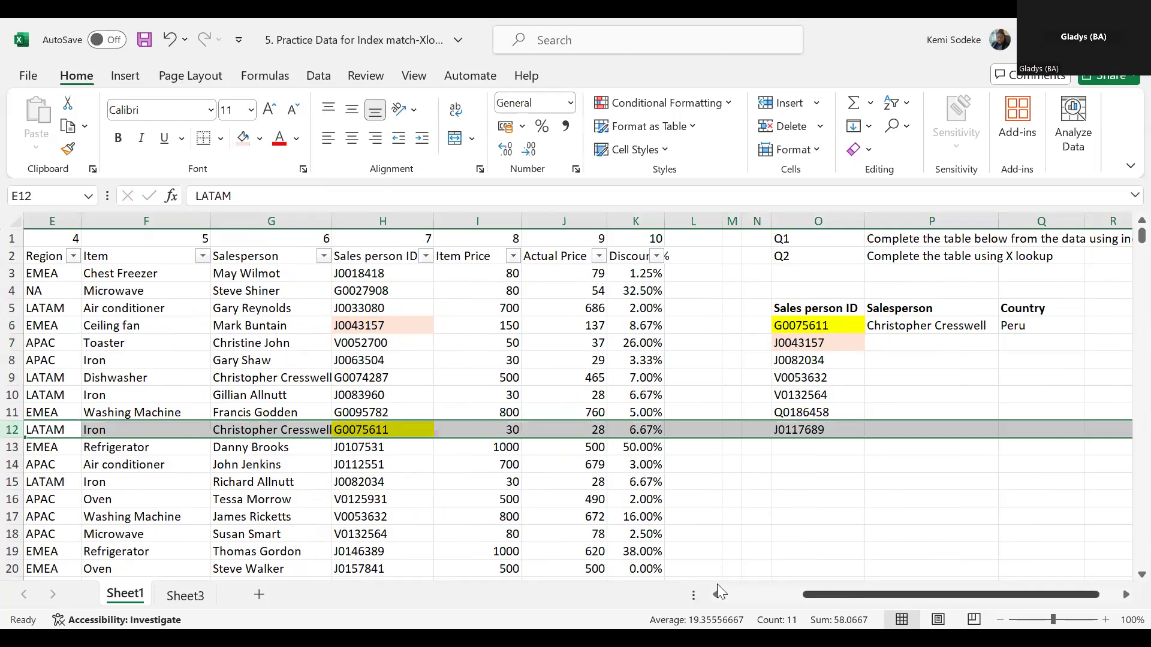
scroll(263, 437, left, 2)
click(264, 430)
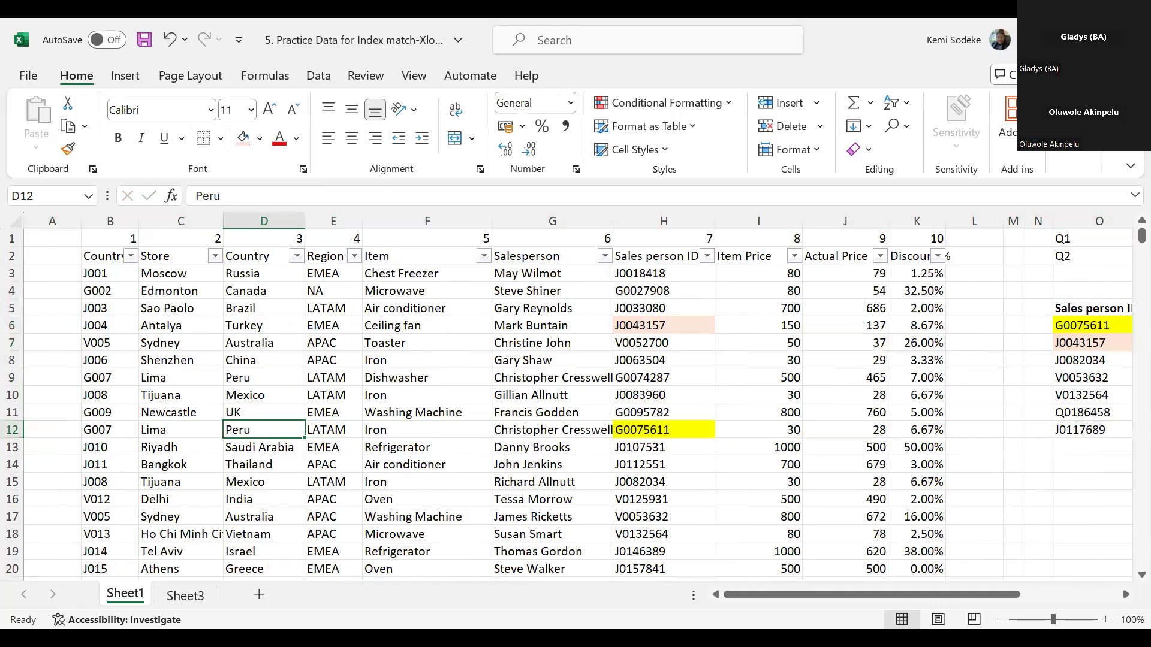
drag(851, 594, 987, 593)
click(947, 412)
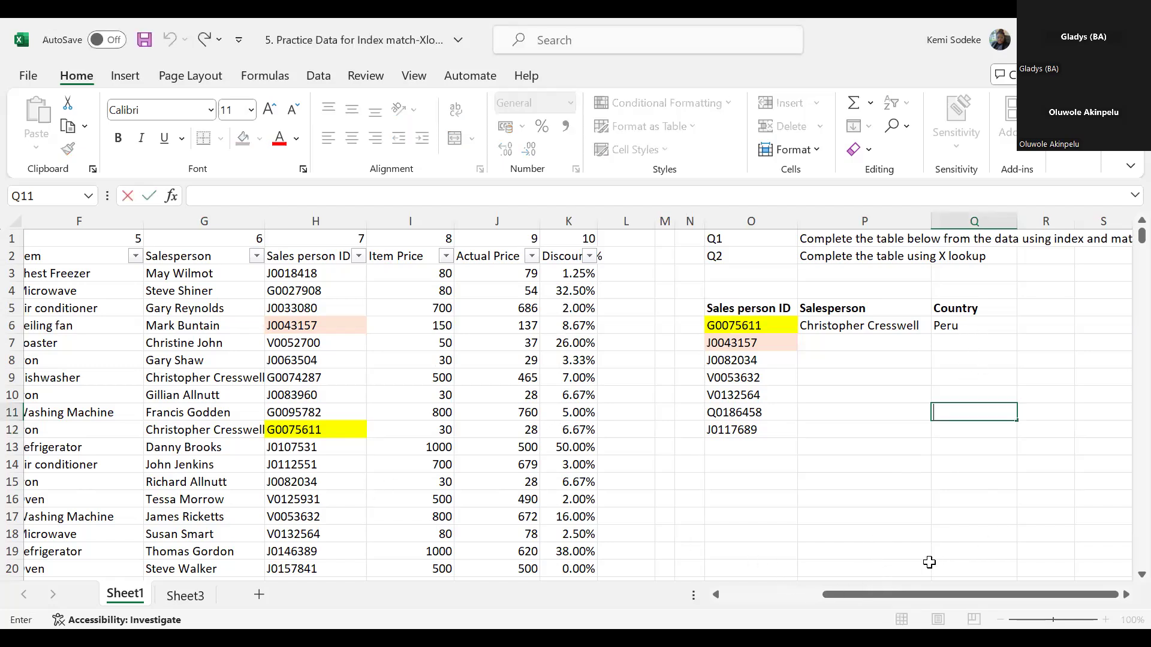
- Start the XLOOKUP formula in Q6 afresh with O6 as the lookup value
click(969, 330)
drag(863, 593, 908, 593)
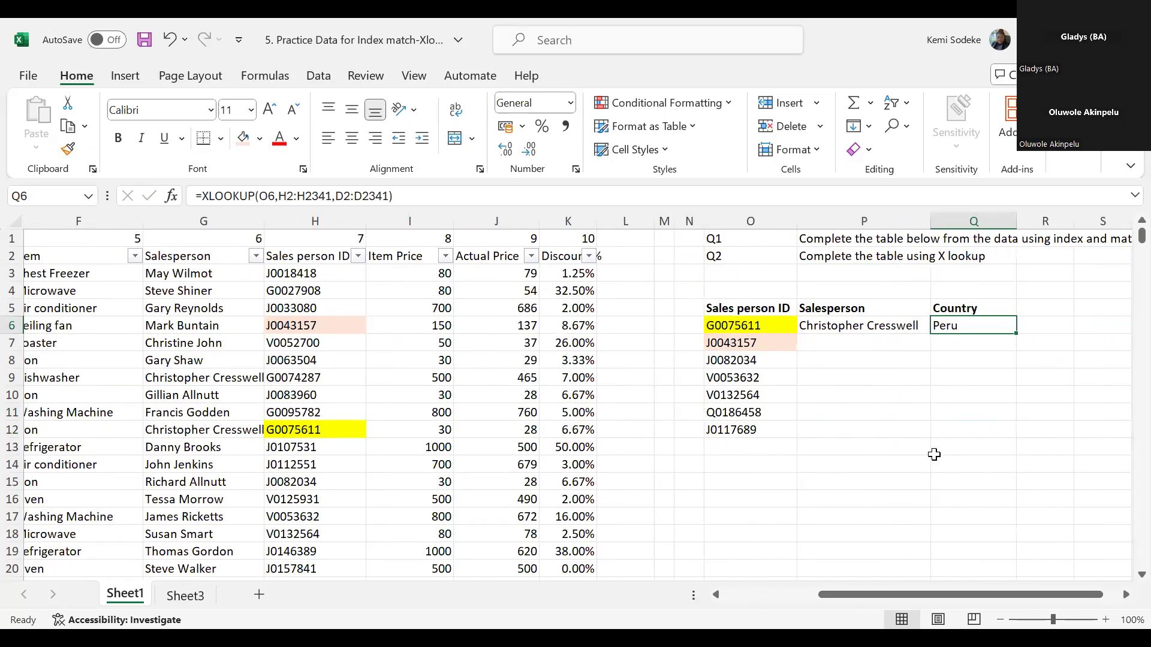
text(=)
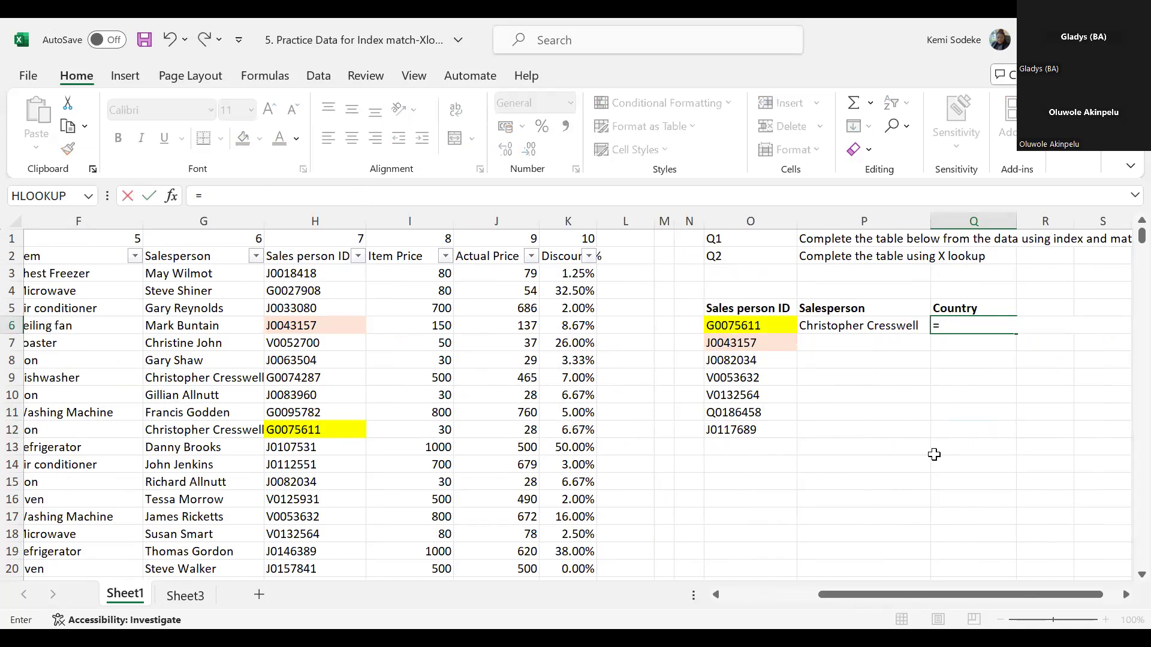
text(xlookup()
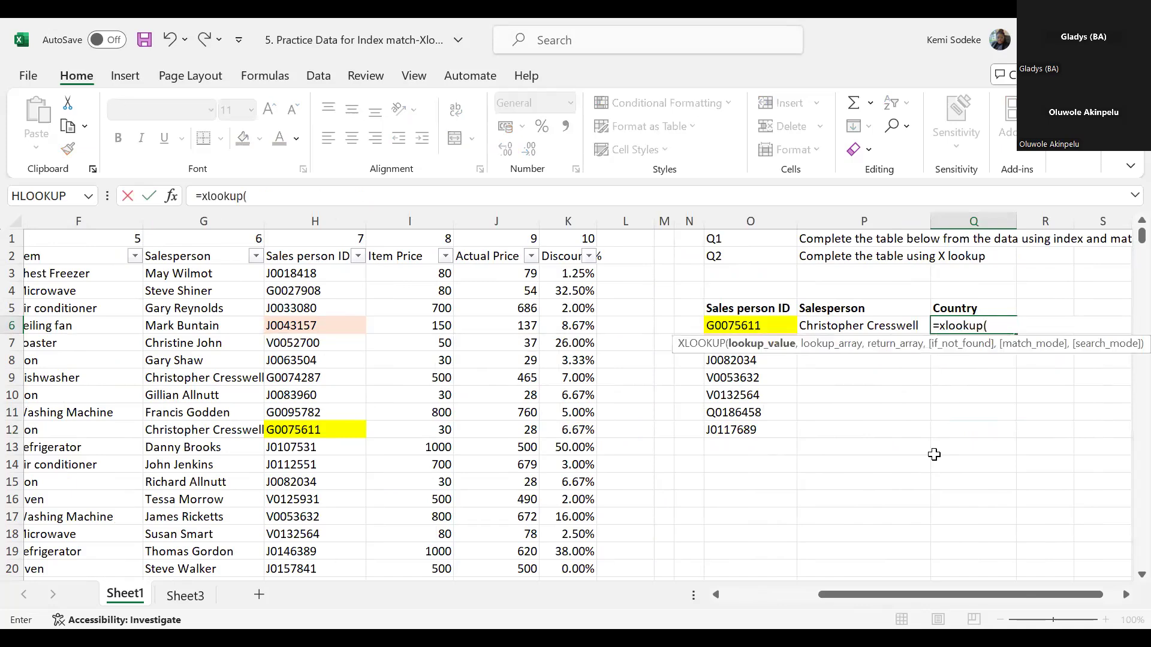
click(749, 325)
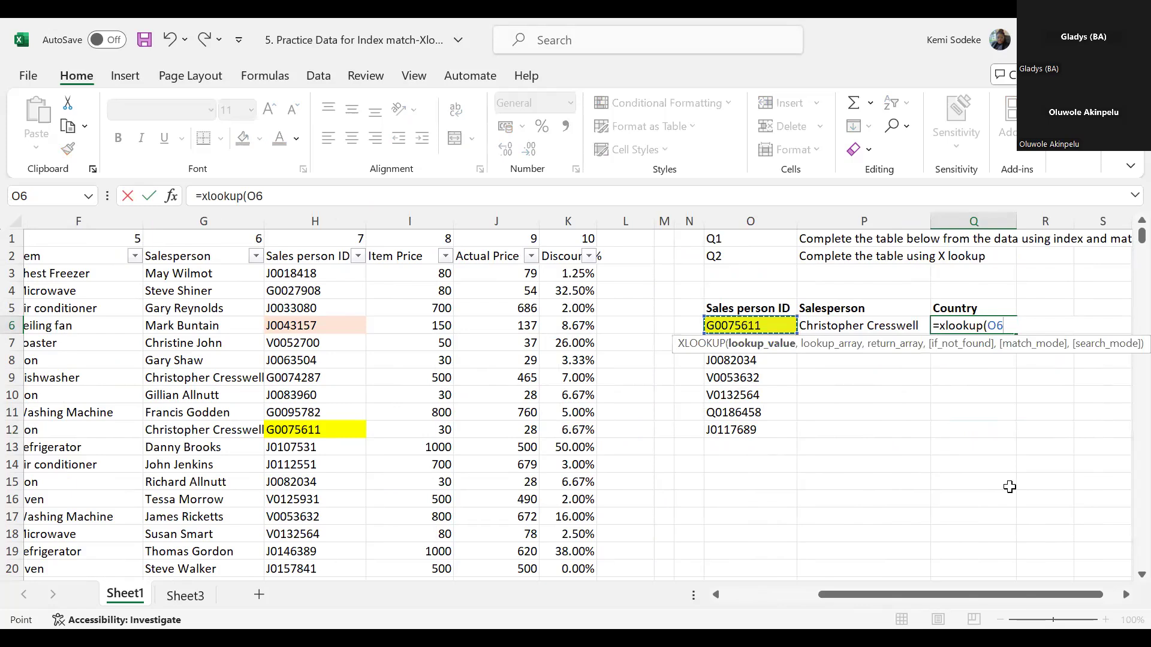
text(,)
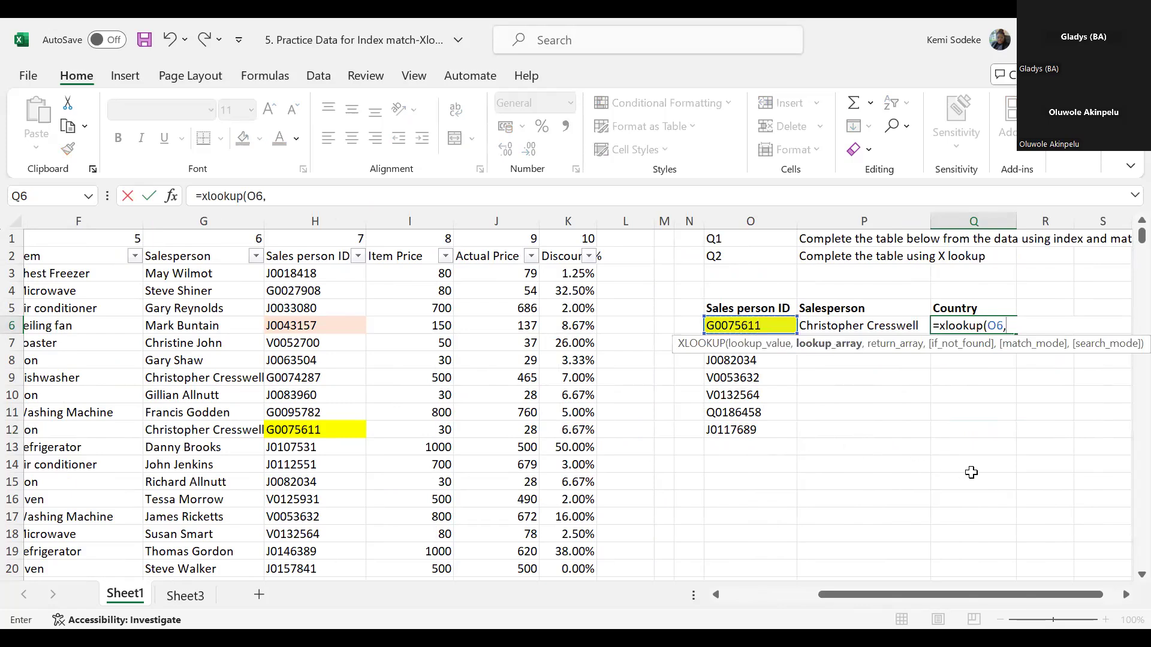
- Complete Q6's XLOOKUP with whole column H:H as lookup array and whole column D:D as return array, and enter it
click(319, 220)
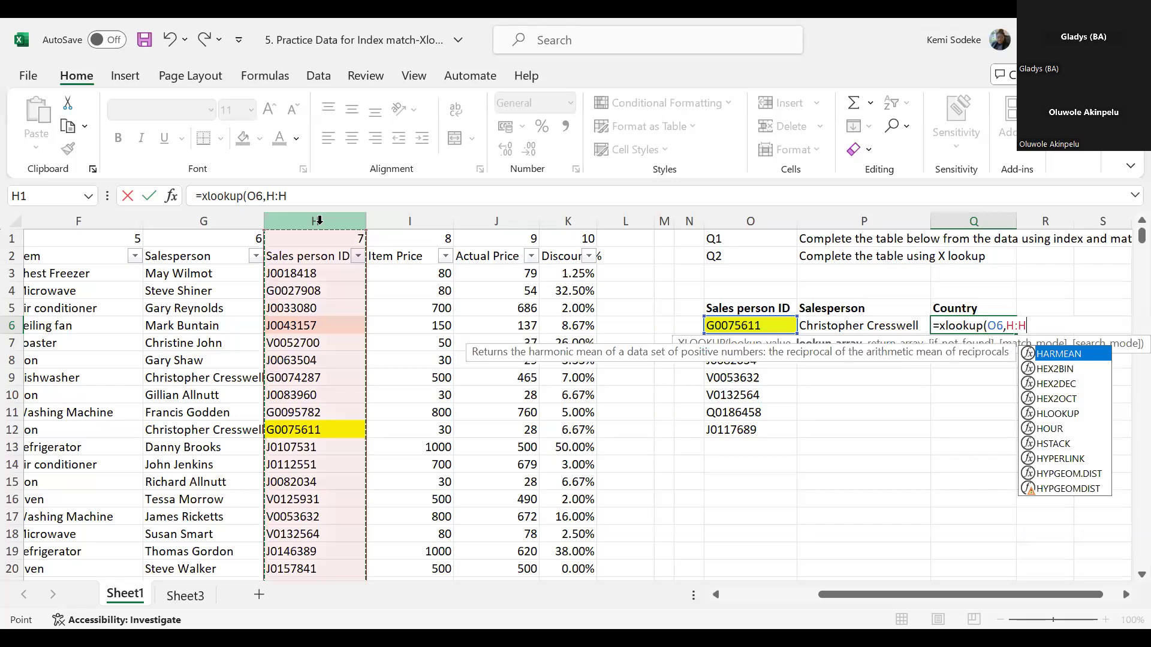
text(,)
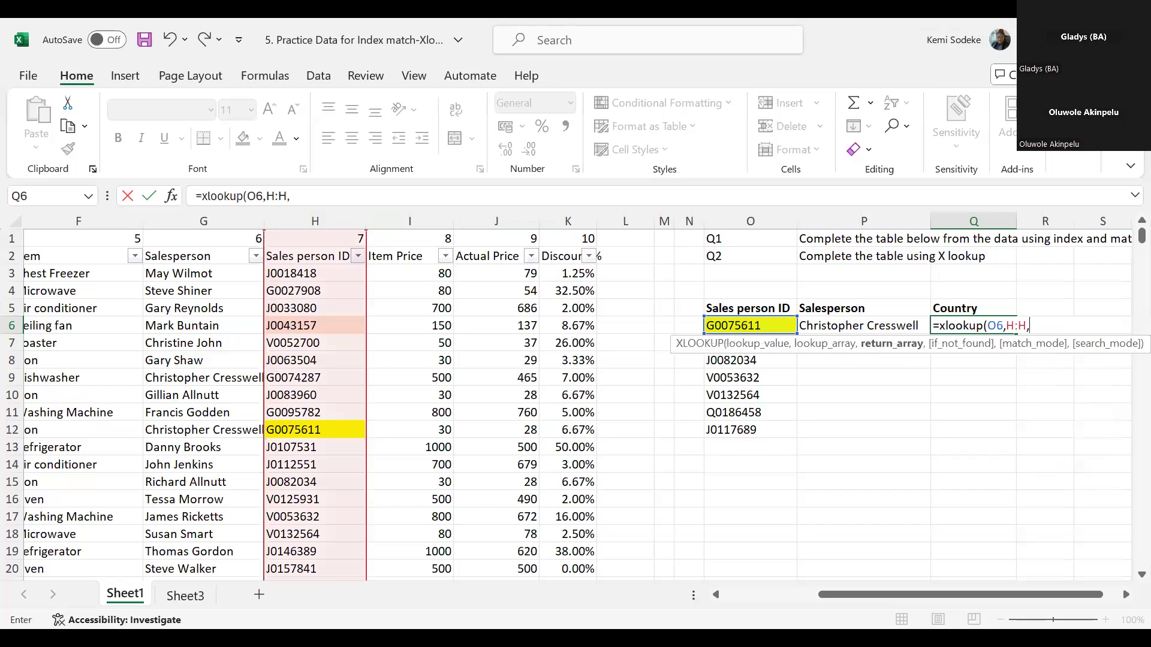
click(732, 595)
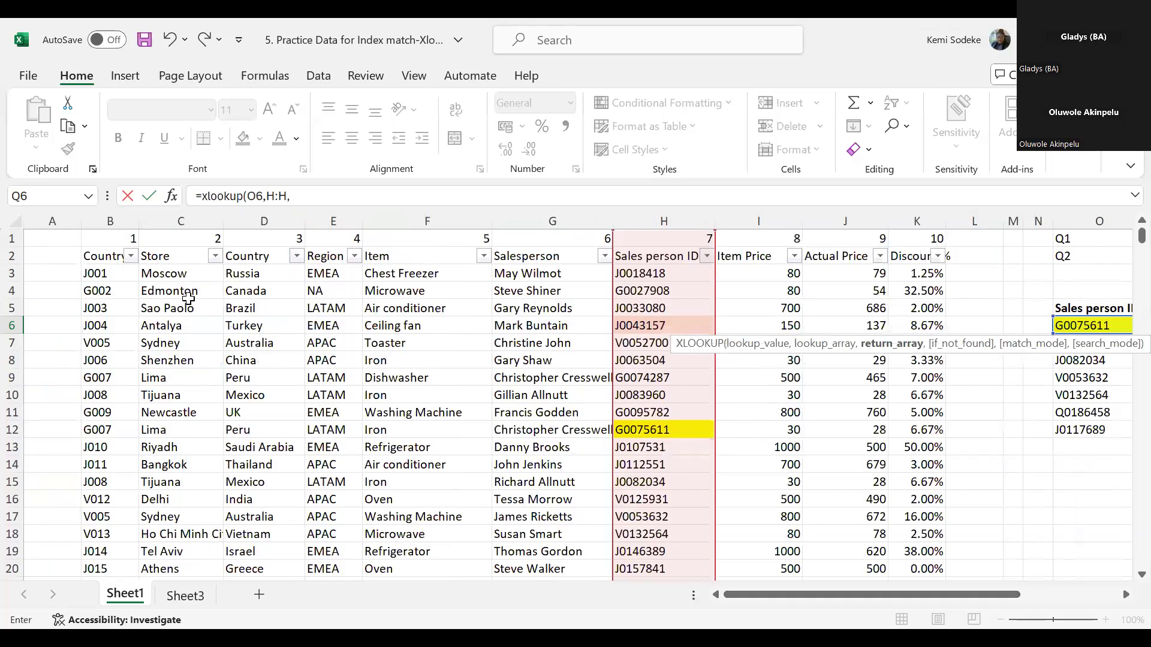
click(268, 220)
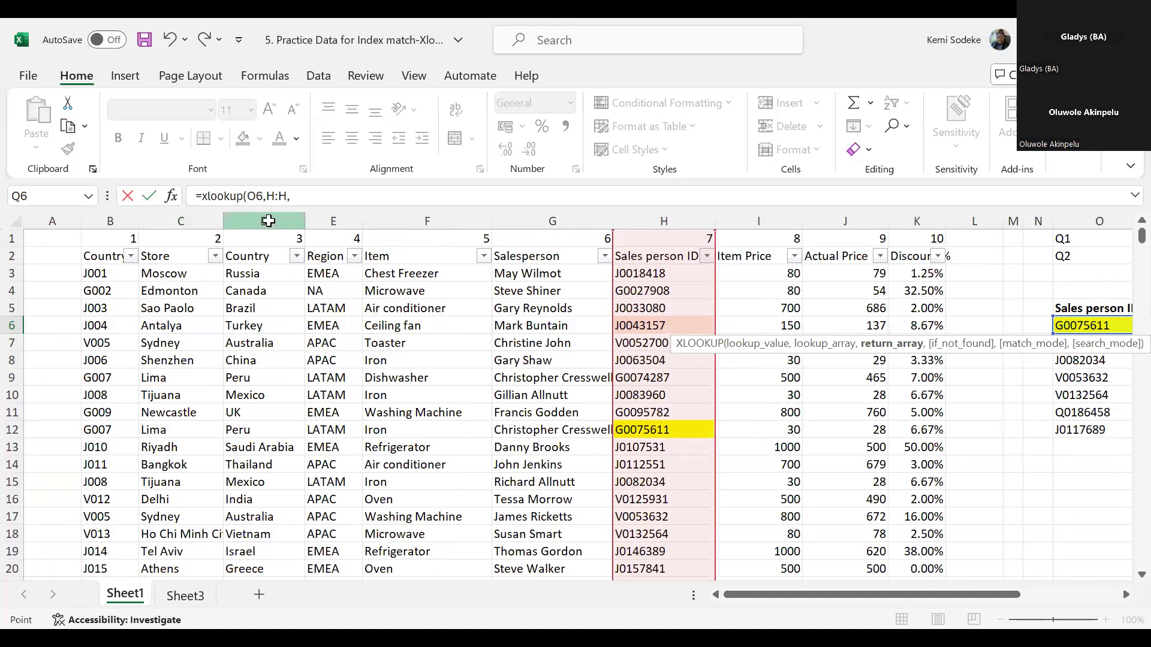
text())
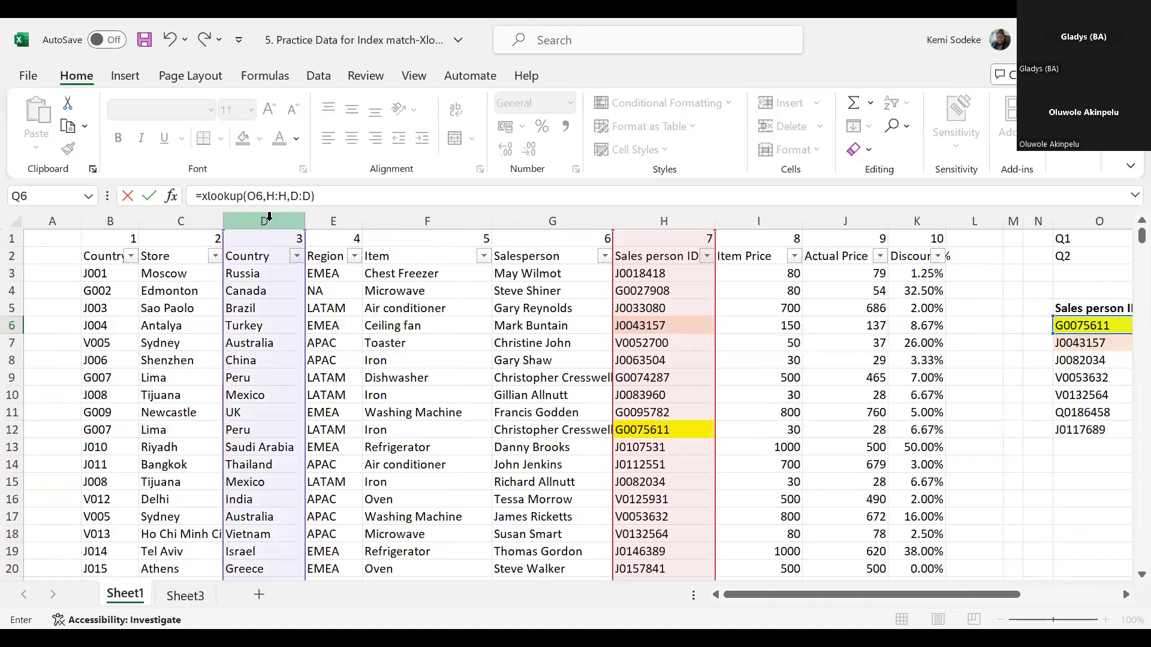
key(Return)
click(1037, 330)
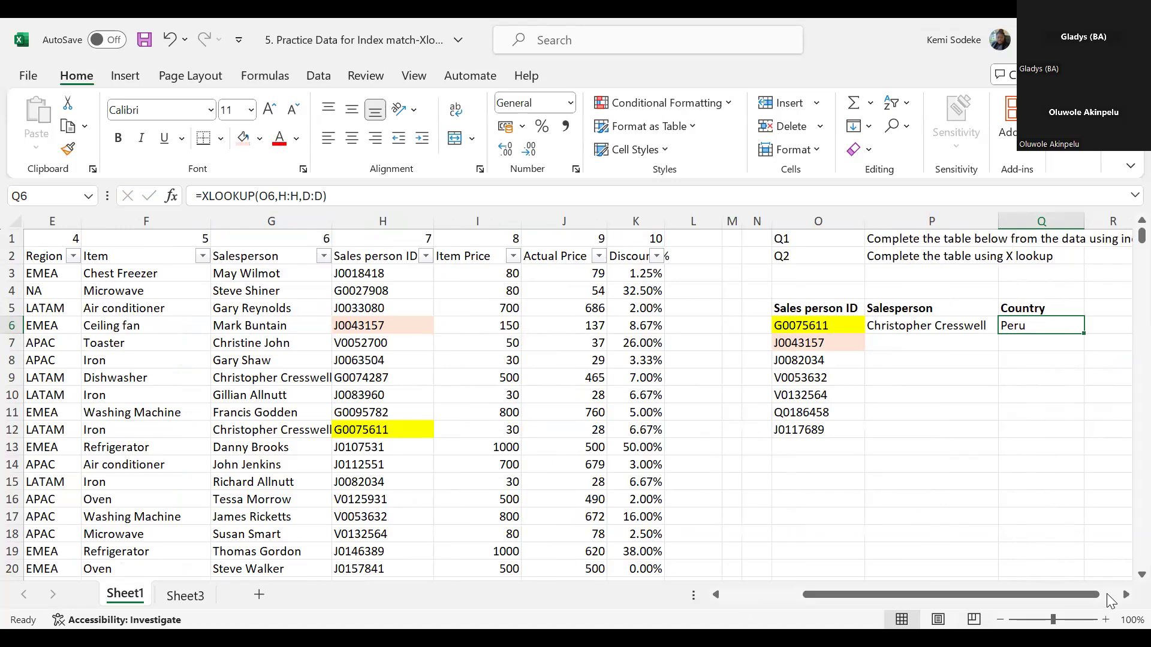
click(949, 346)
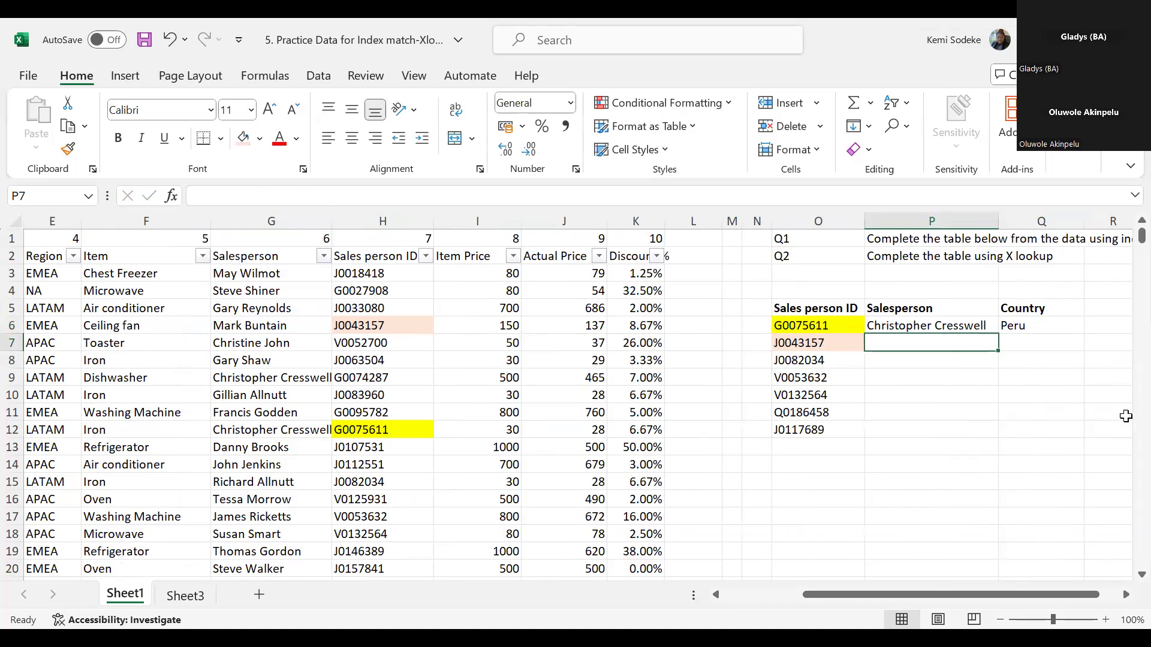
click(1060, 342)
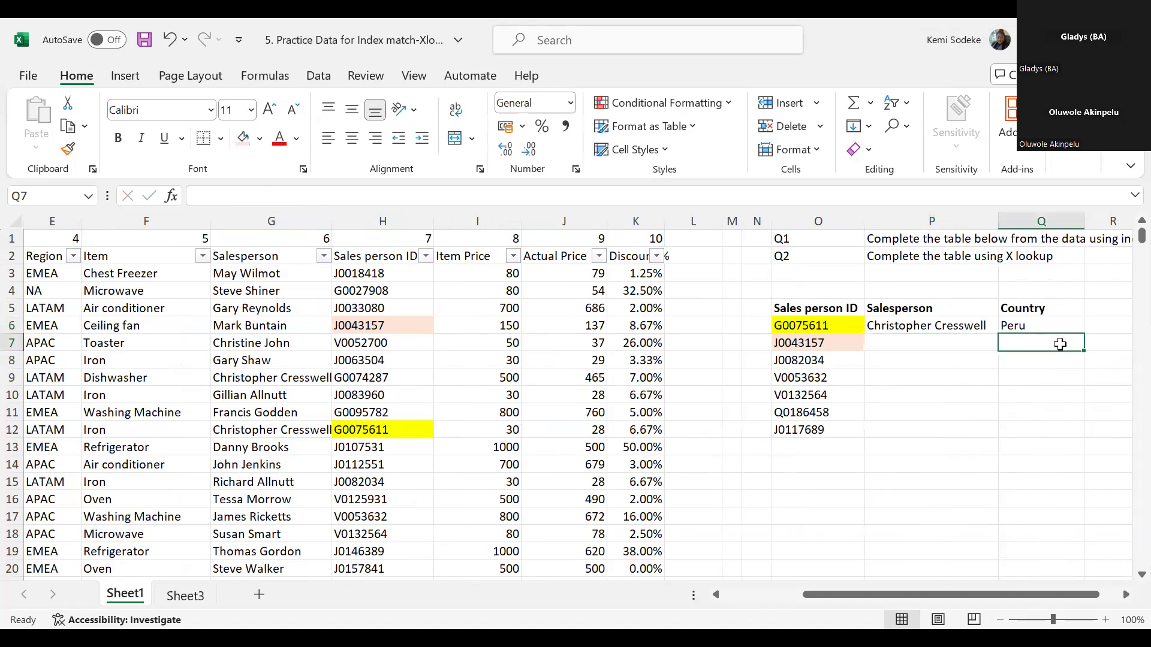
click(1125, 595)
click(880, 346)
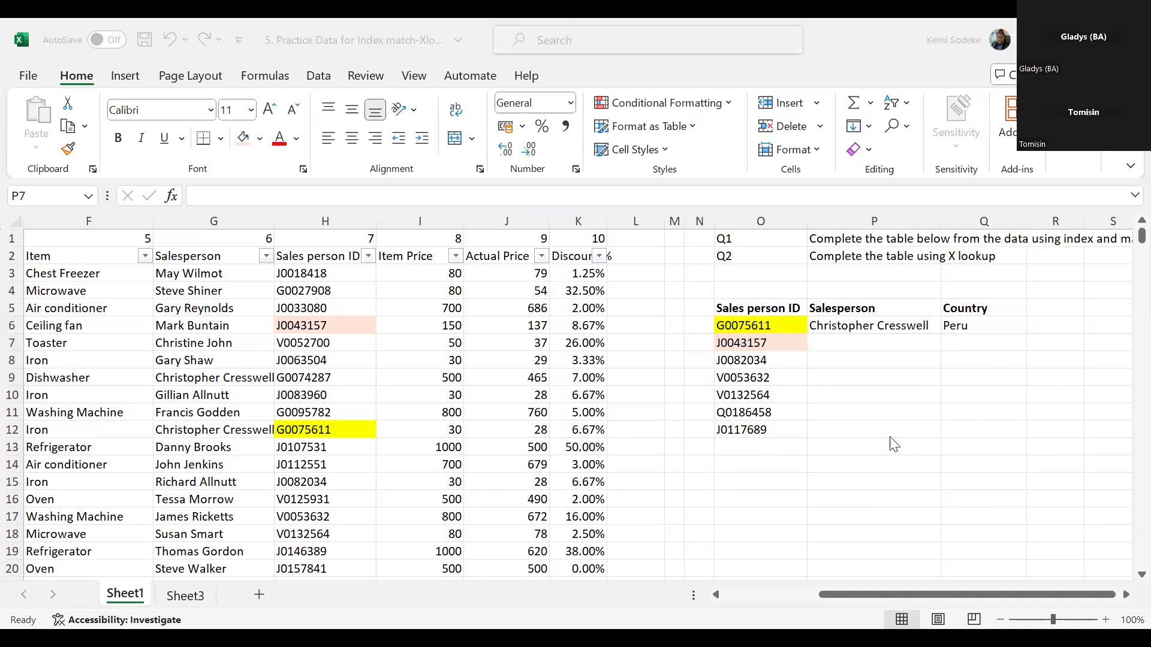
click(899, 436)
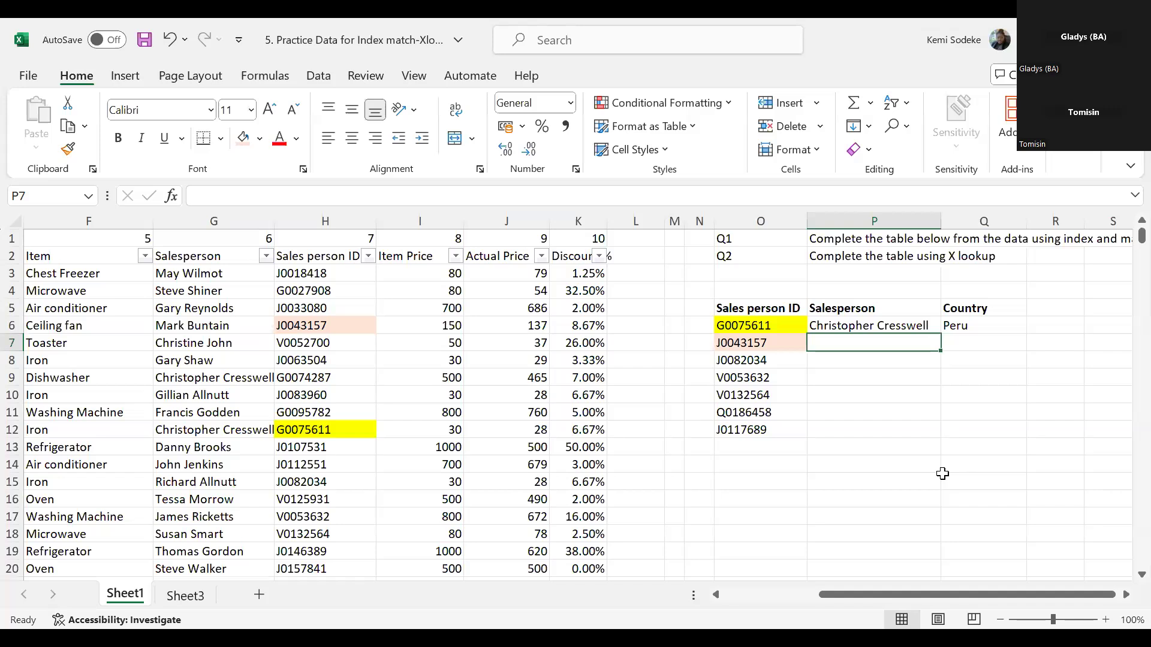
click(985, 308)
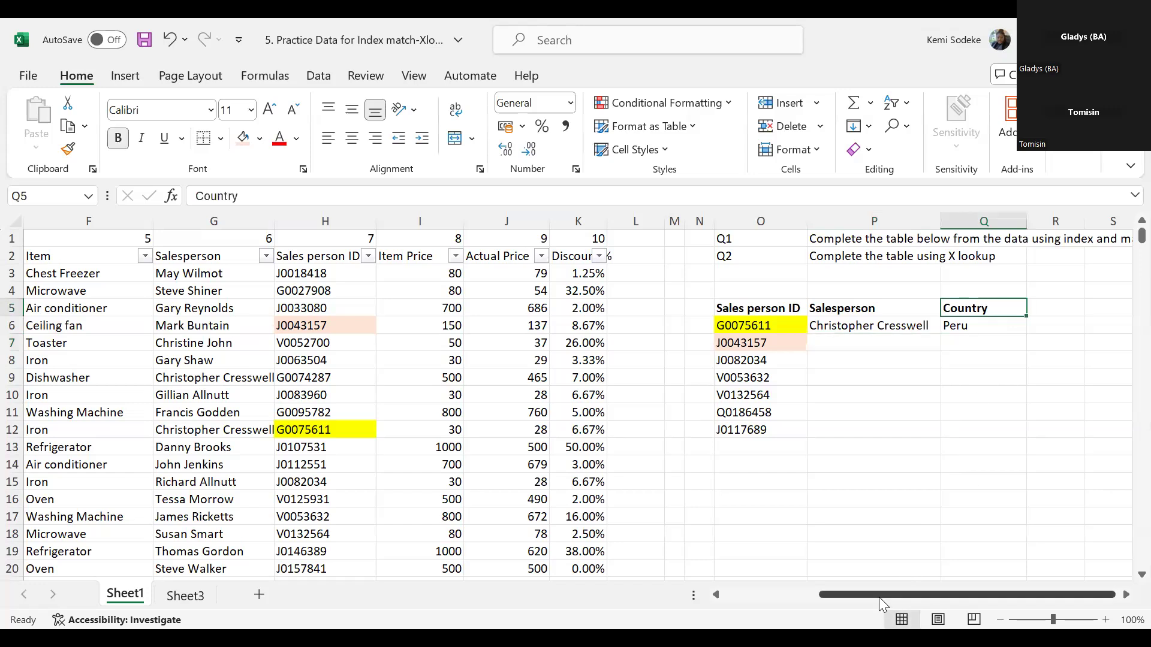
- Review the Country and Salesperson columns of the sales data and the XLOOKUP formula in P6
drag(879, 595, 758, 592)
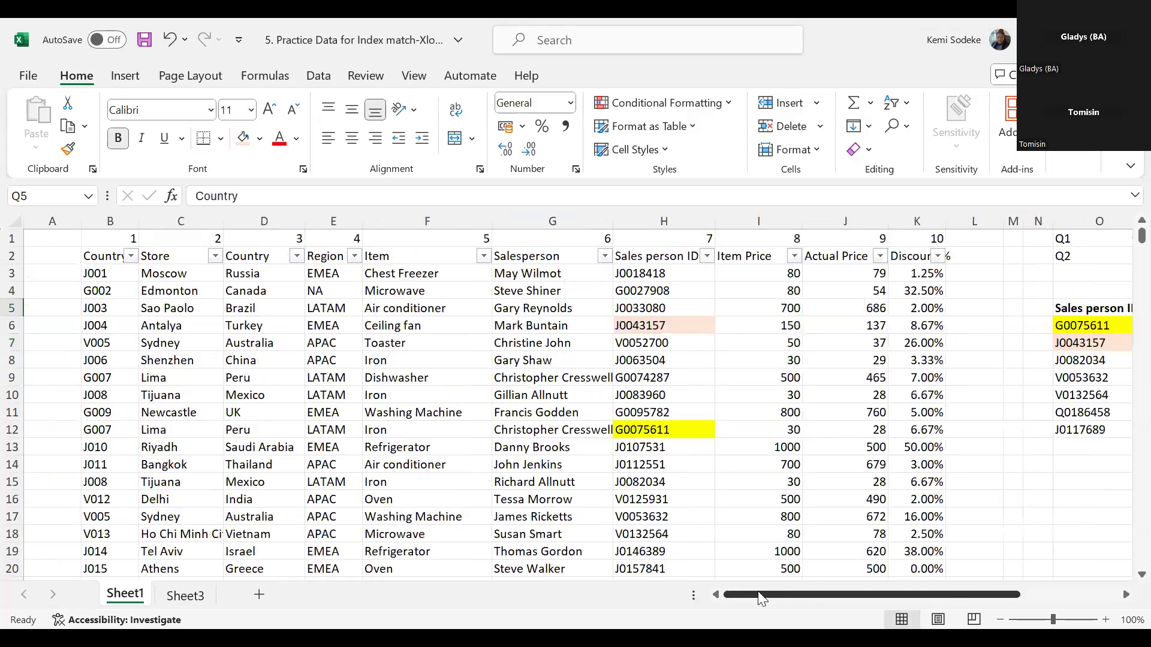
click(250, 223)
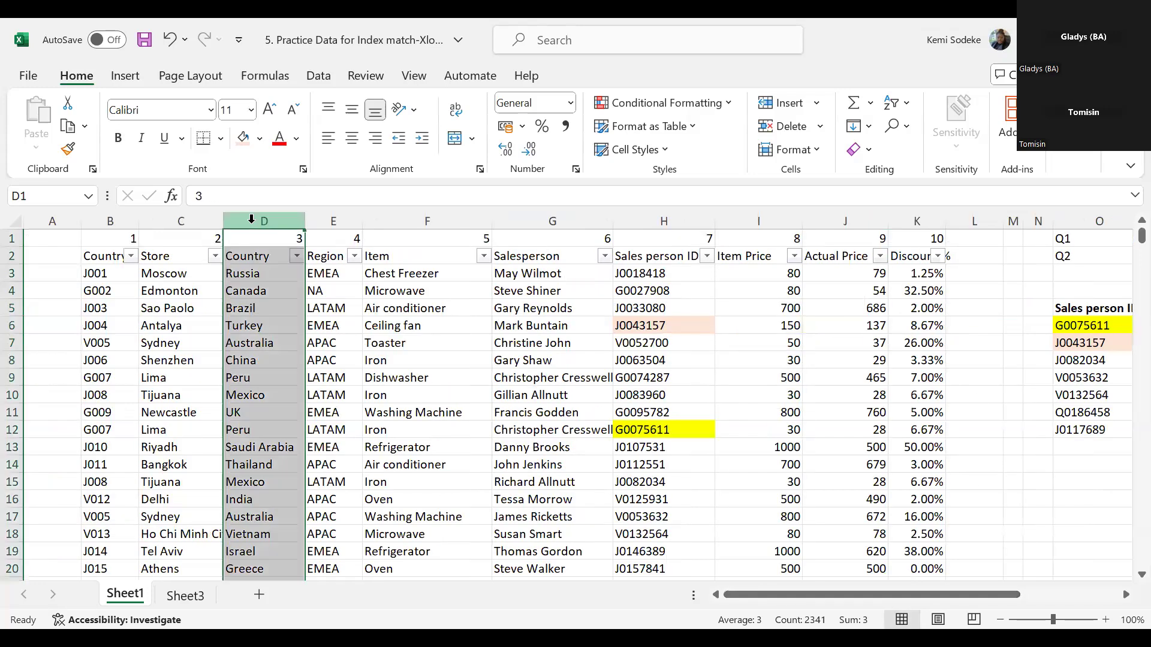
click(547, 222)
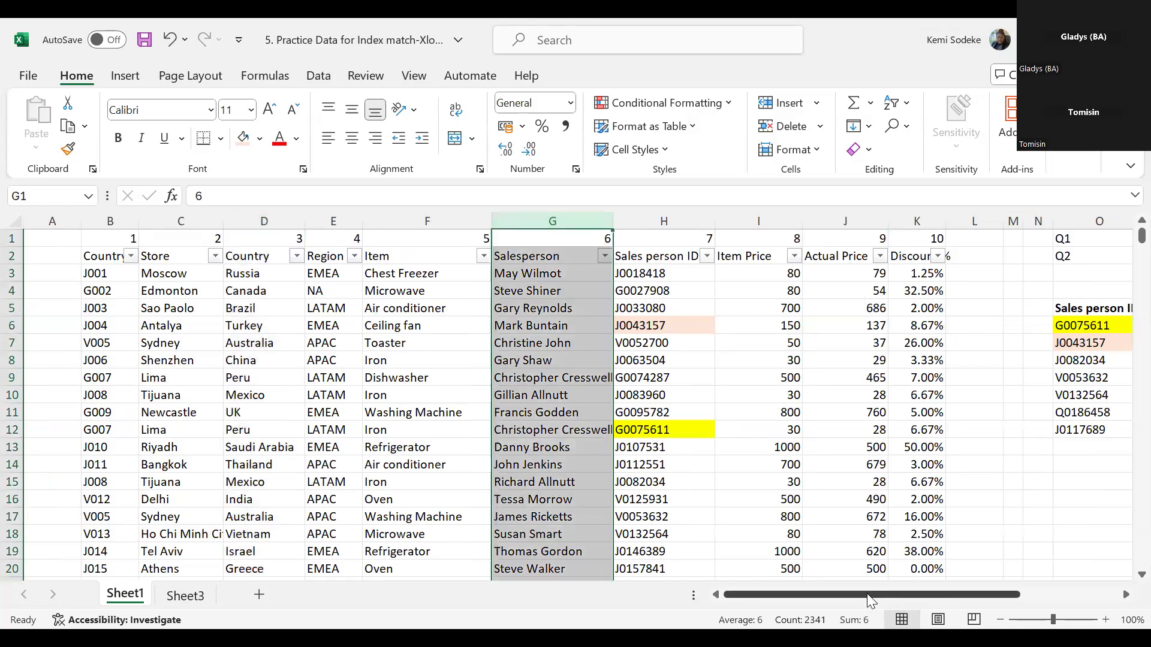
drag(870, 593, 998, 579)
click(992, 499)
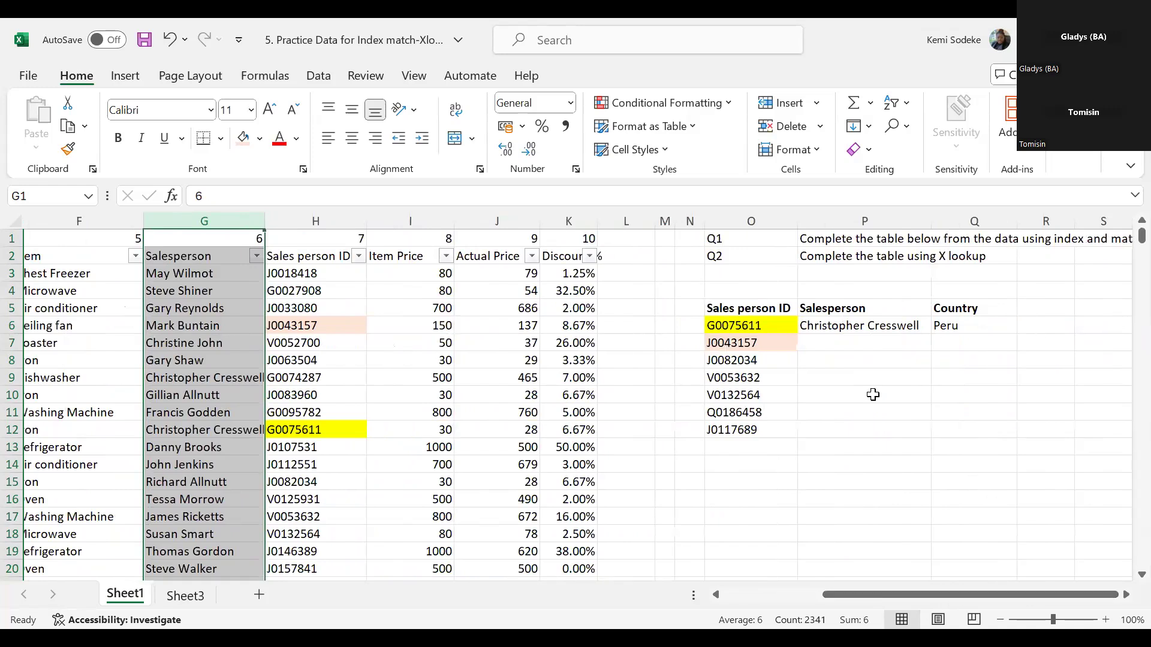
click(851, 327)
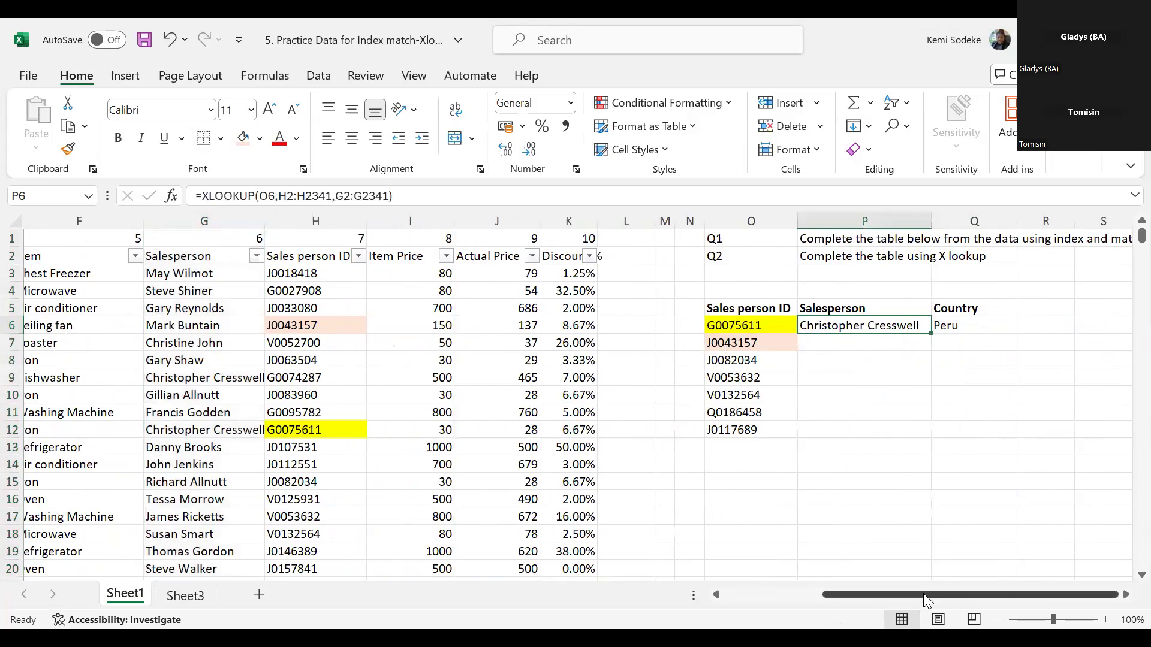
- Copy the Store header from C2 into R5, beside the Country header of the lookup table
drag(927, 600, 806, 593)
click(178, 261)
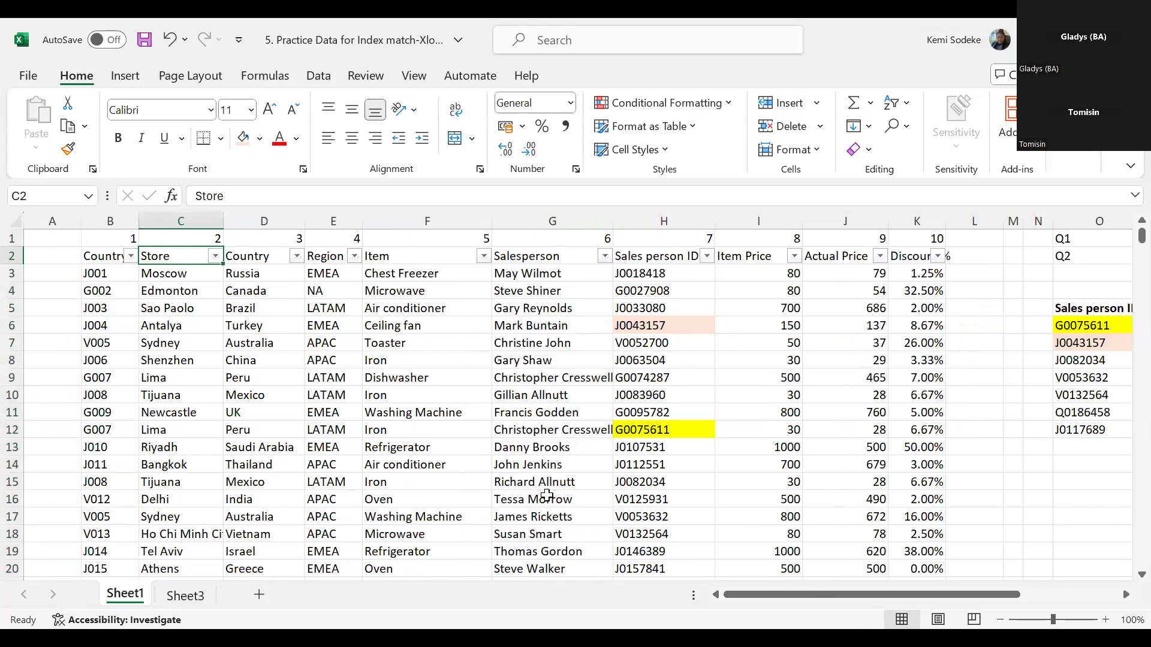
key(ctrl+c)
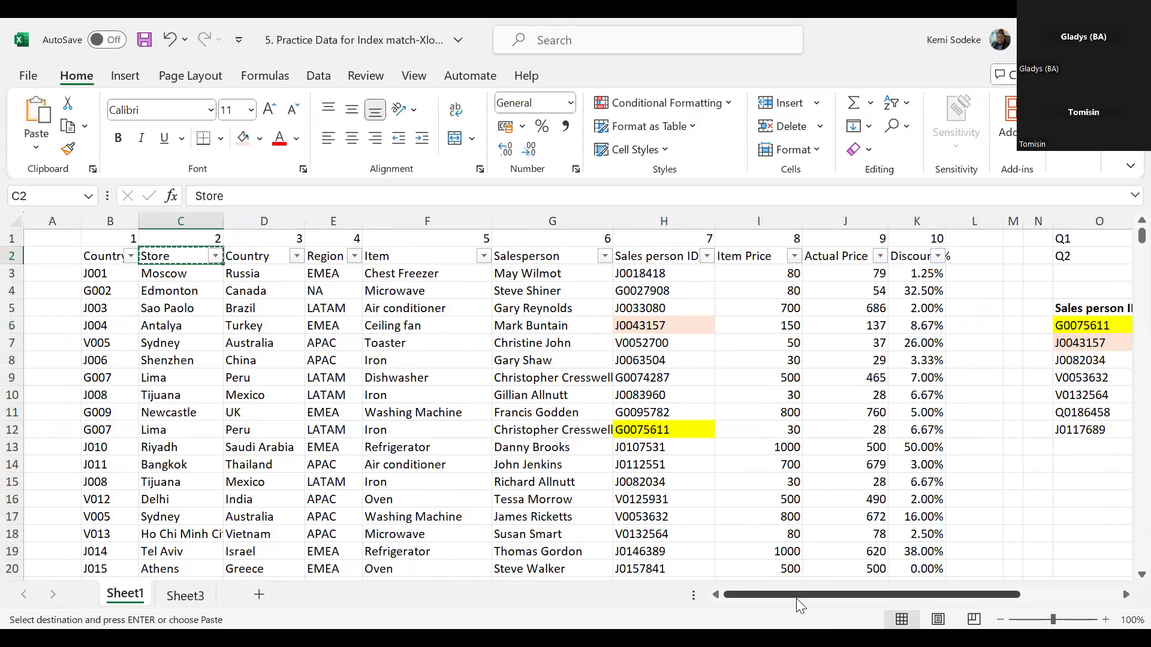
scroll(1042, 305, right, 3)
click(1060, 308)
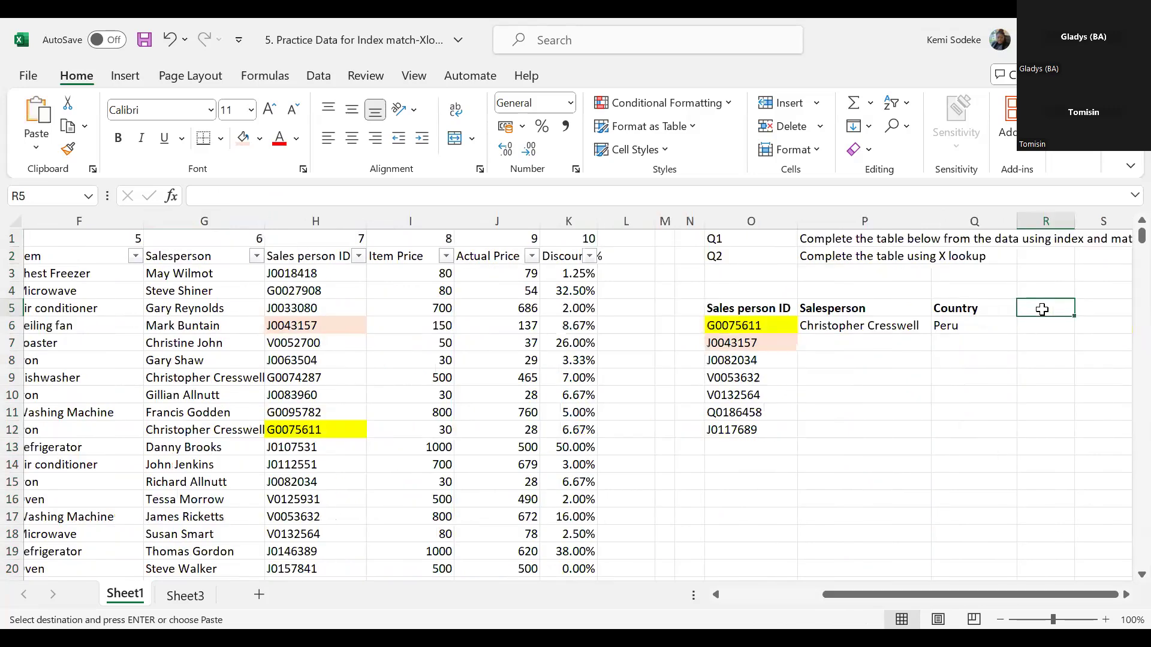
key(Return)
- Start an XLOOKUP formula in R6 under Store with O6 as the lookup value
click(1048, 327)
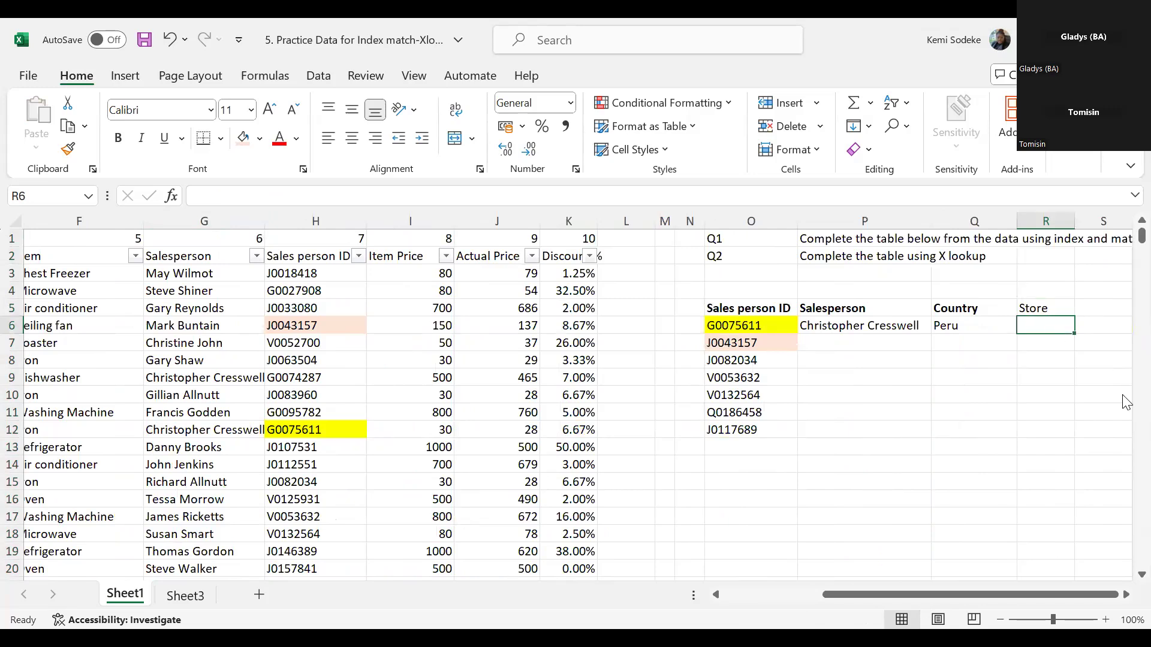
text(=)
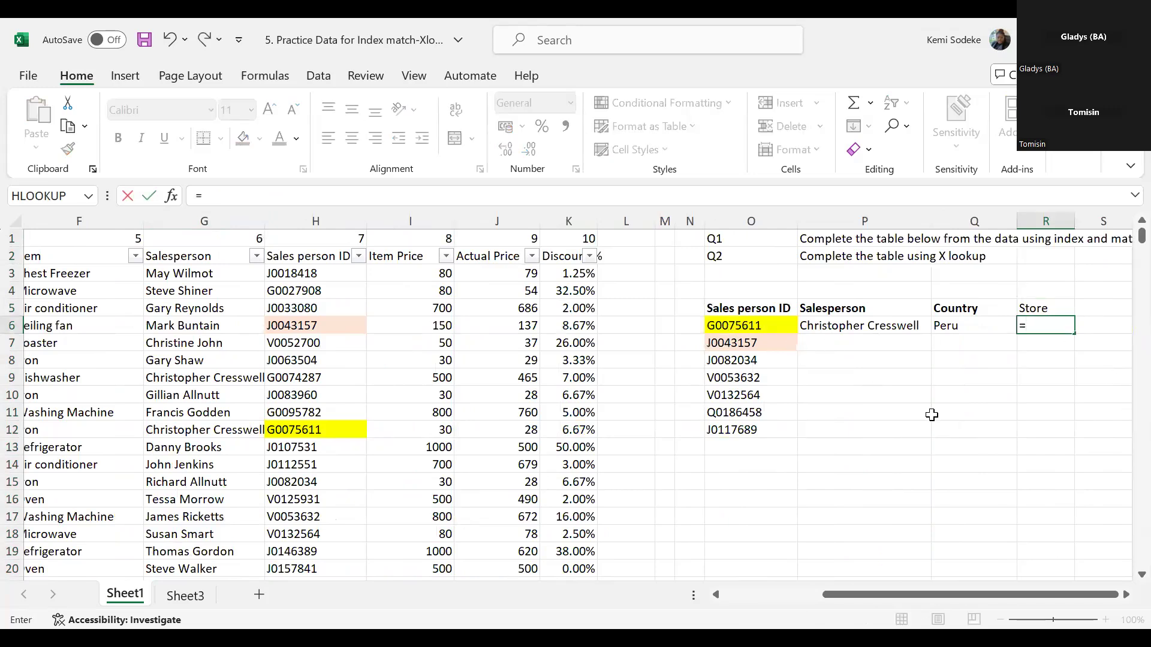
text(xlookup()
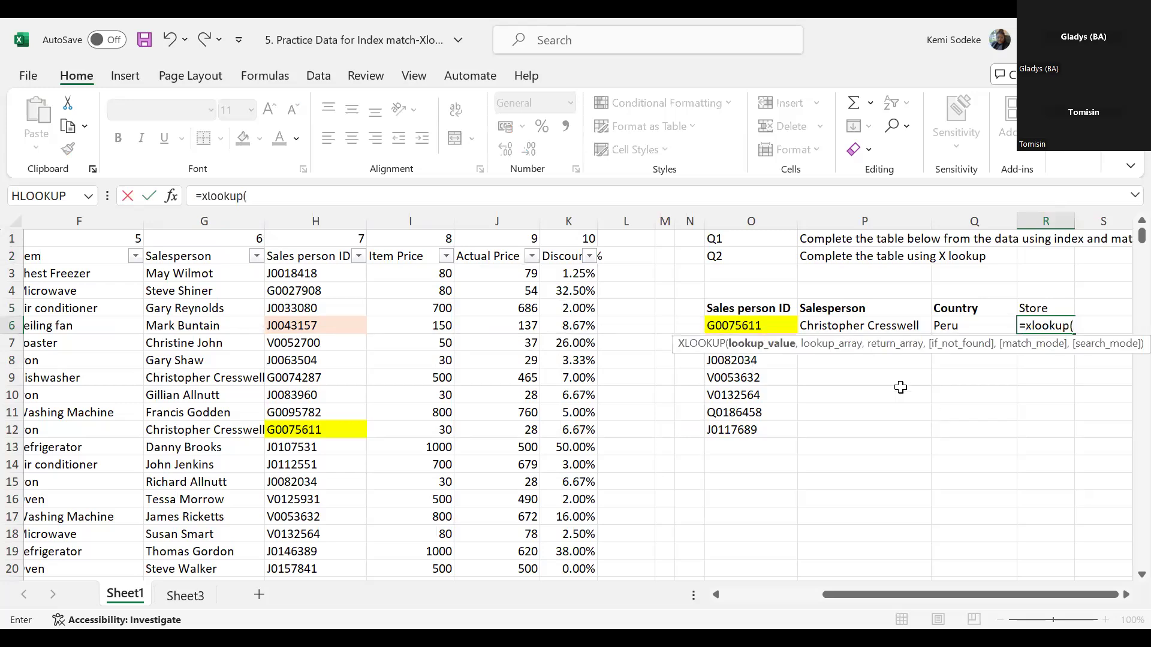
click(761, 326)
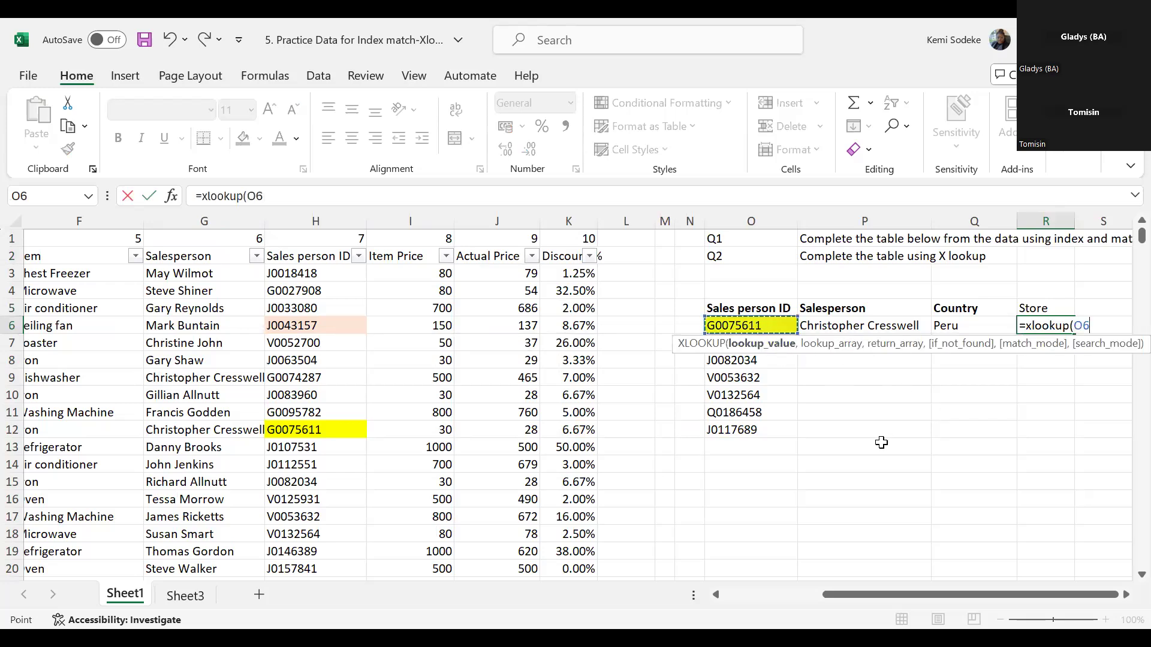
text(,)
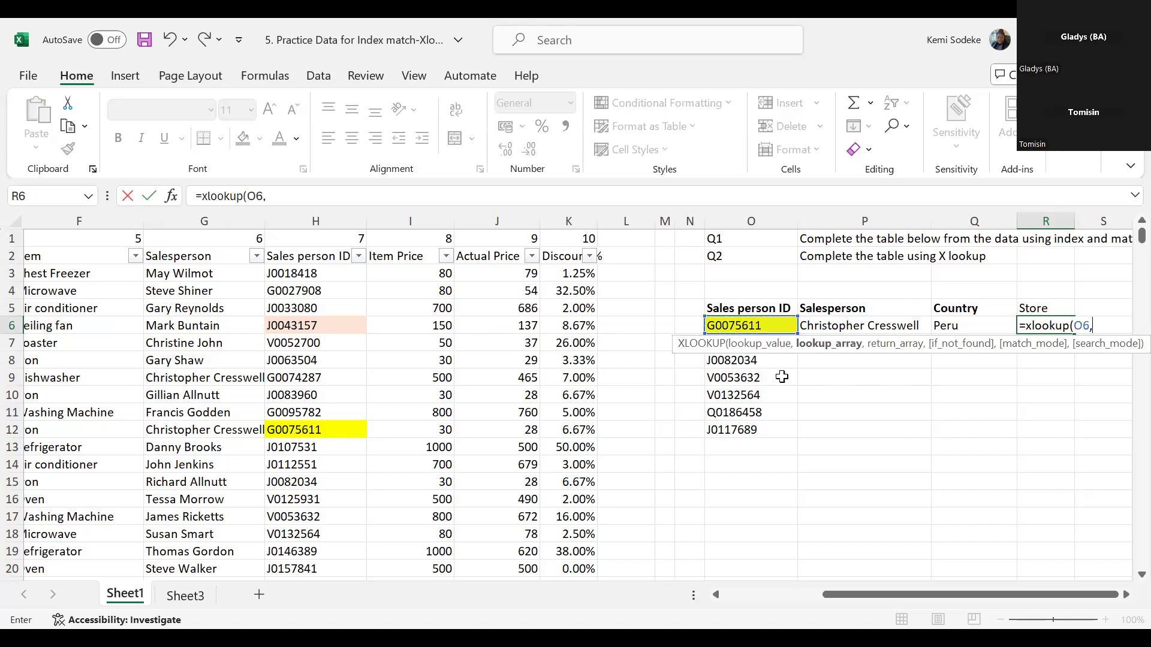
- Complete R6's XLOOKUP with whole column H:H as lookup array and whole column C:C as return array, and enter it
click(318, 220)
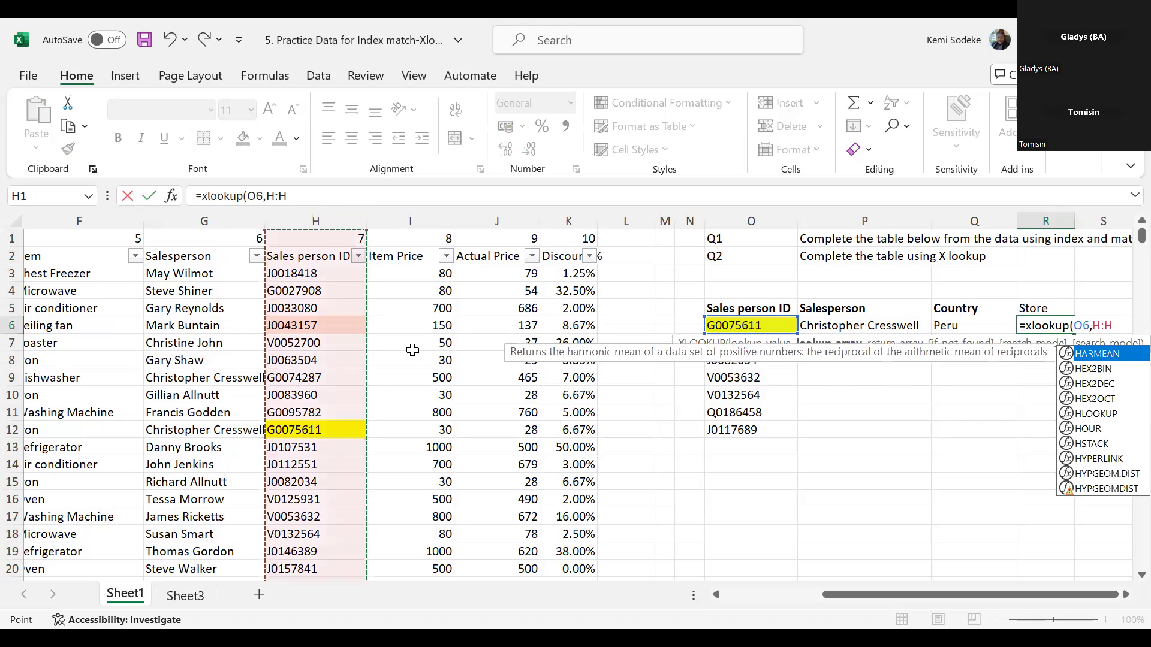
text(,)
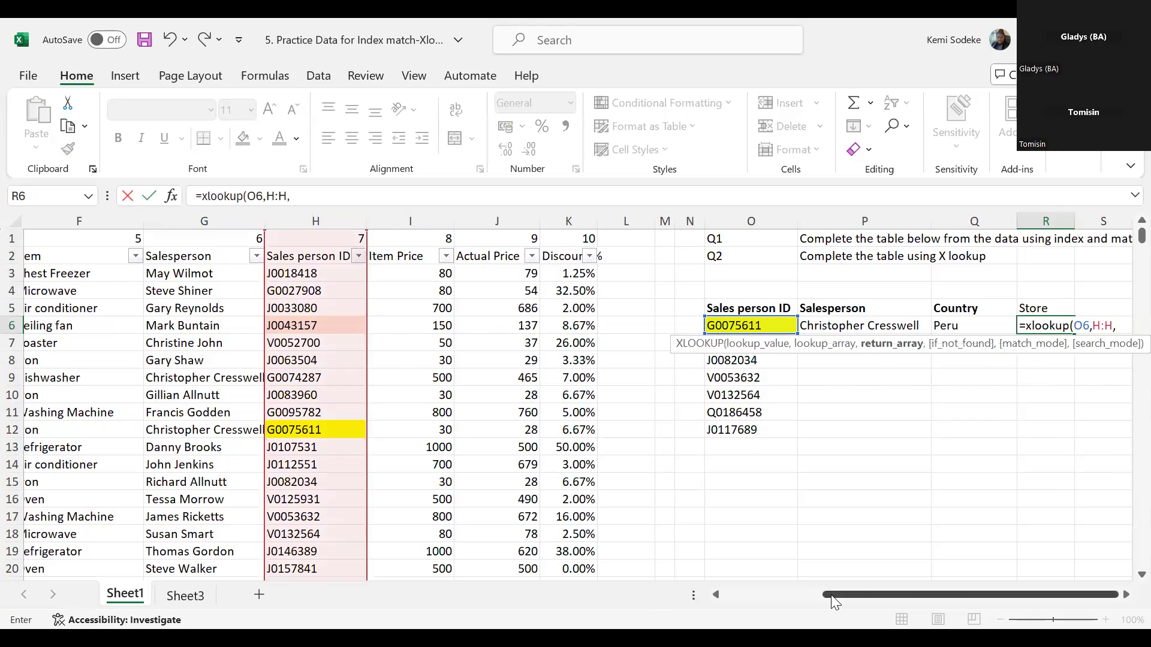
click(725, 594)
click(192, 222)
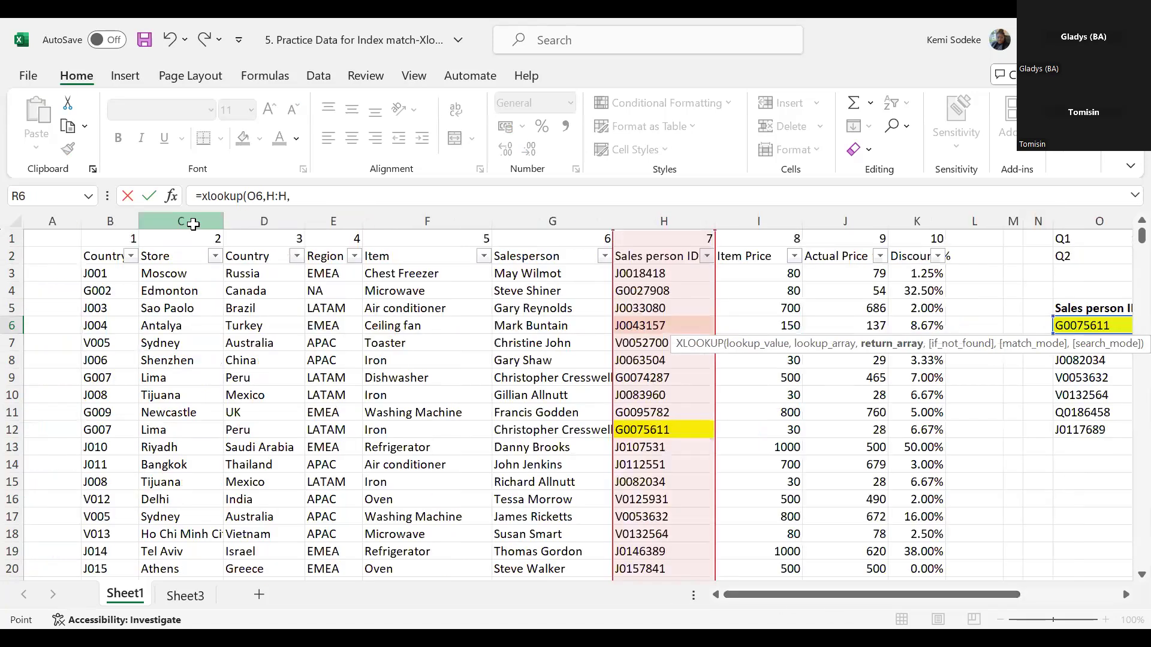
click(190, 221)
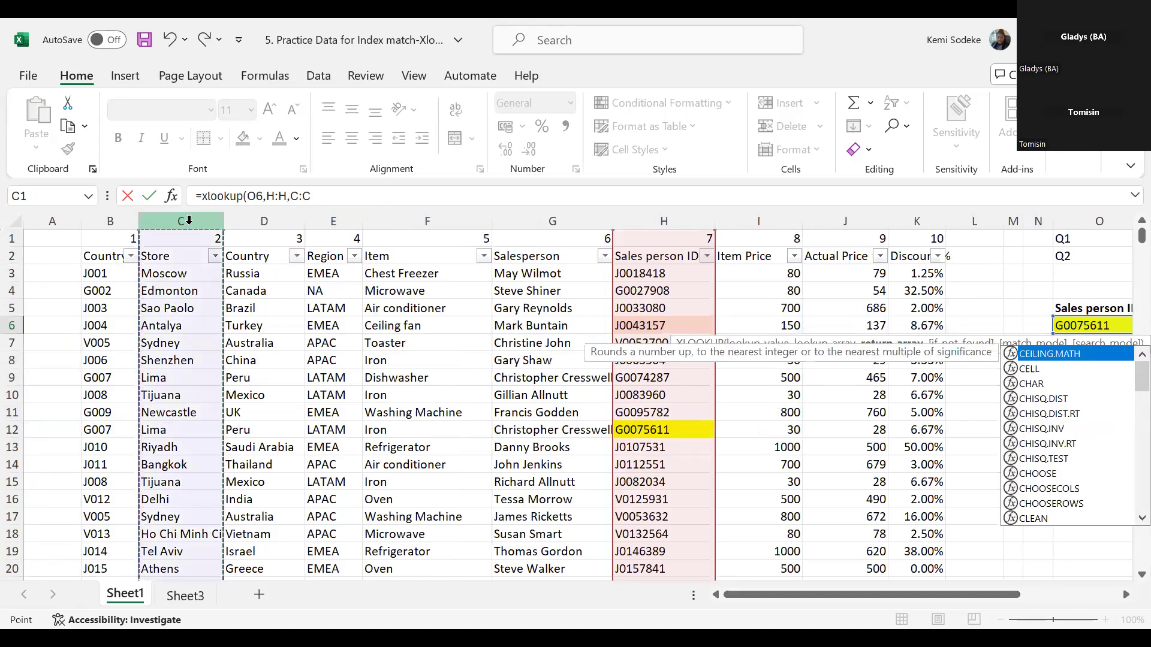
key(Return)
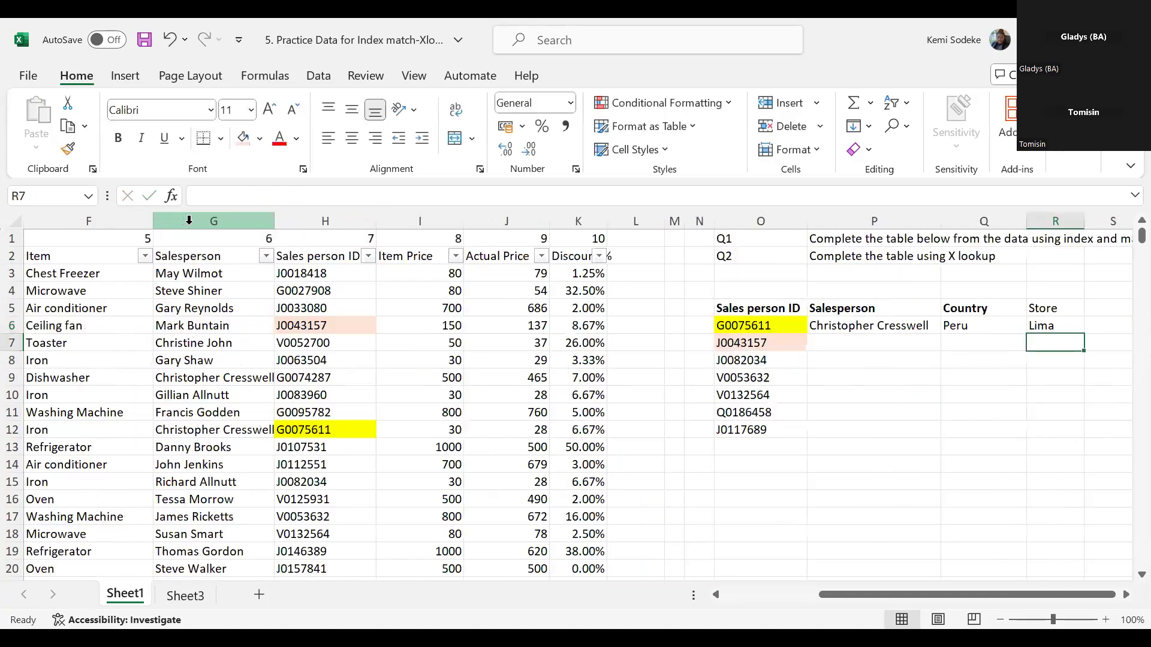
- Check the Store result in R6 against the store in row 12 of the sales data
click(1043, 326)
click(760, 585)
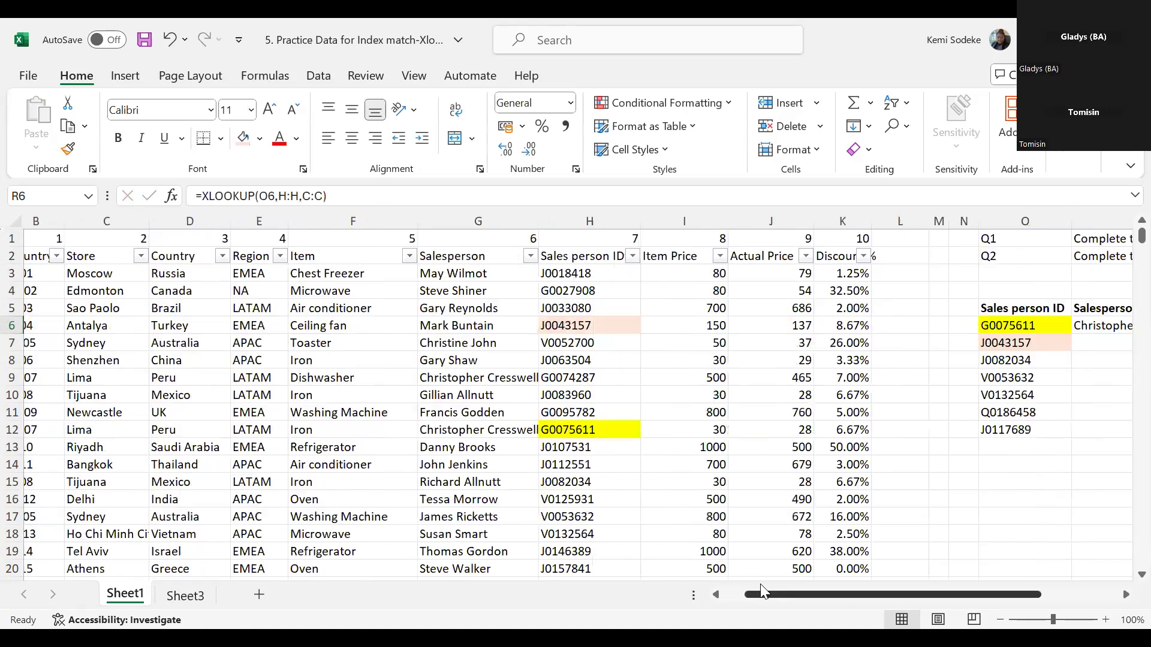
click(127, 429)
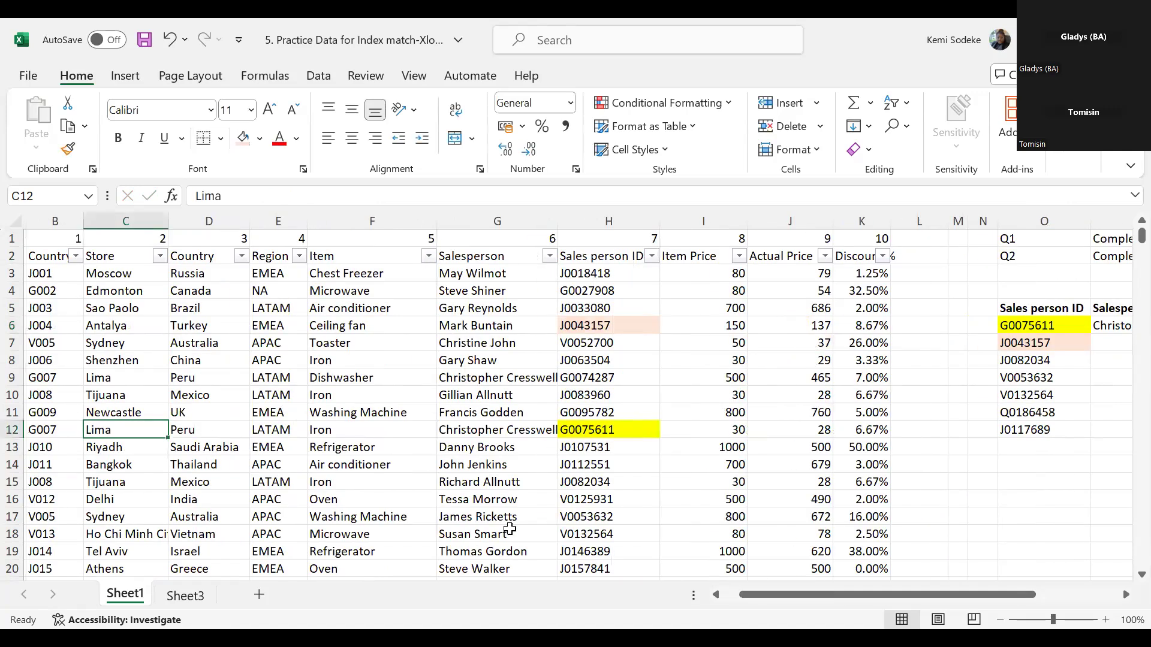
drag(760, 595, 893, 600)
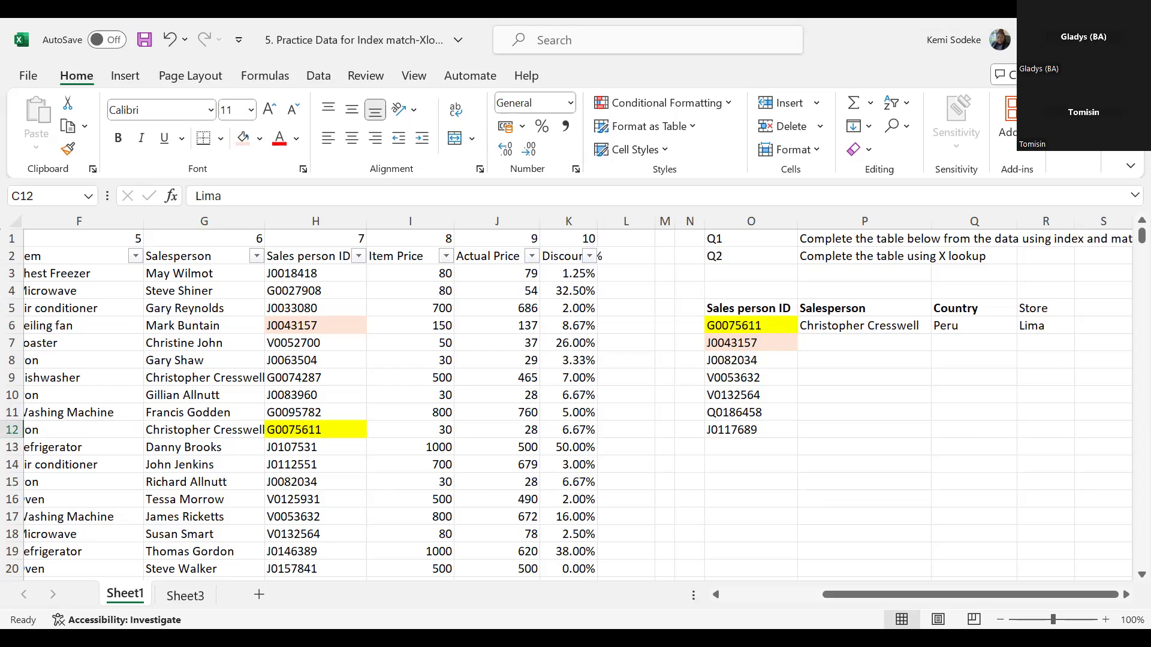
click(971, 416)
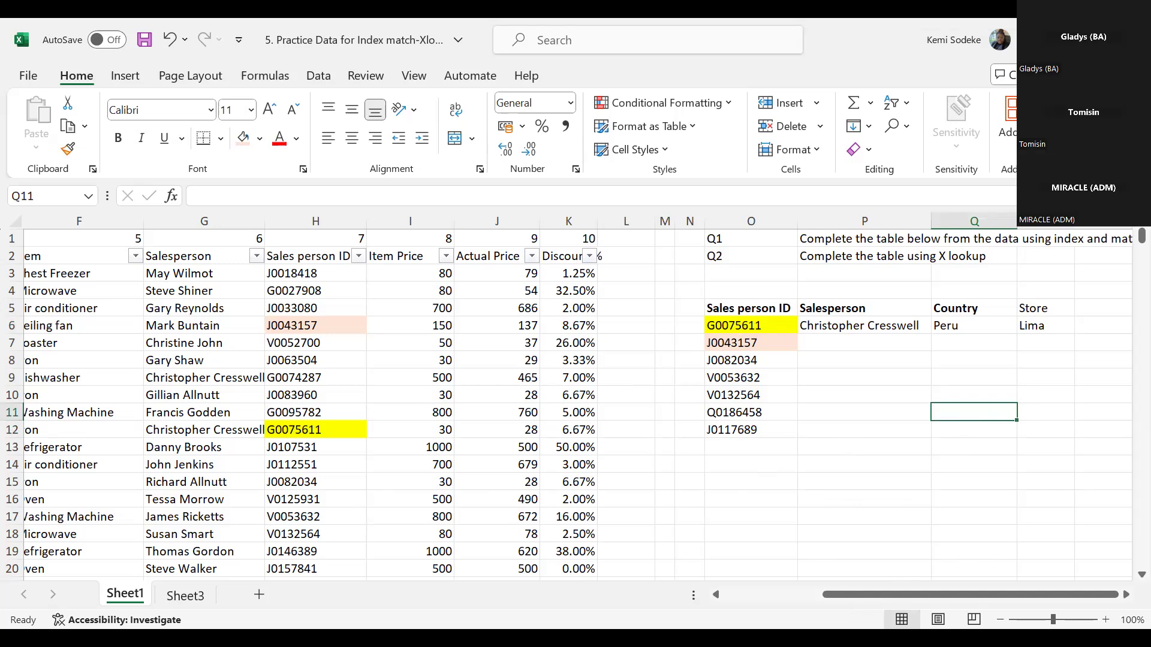
click(861, 487)
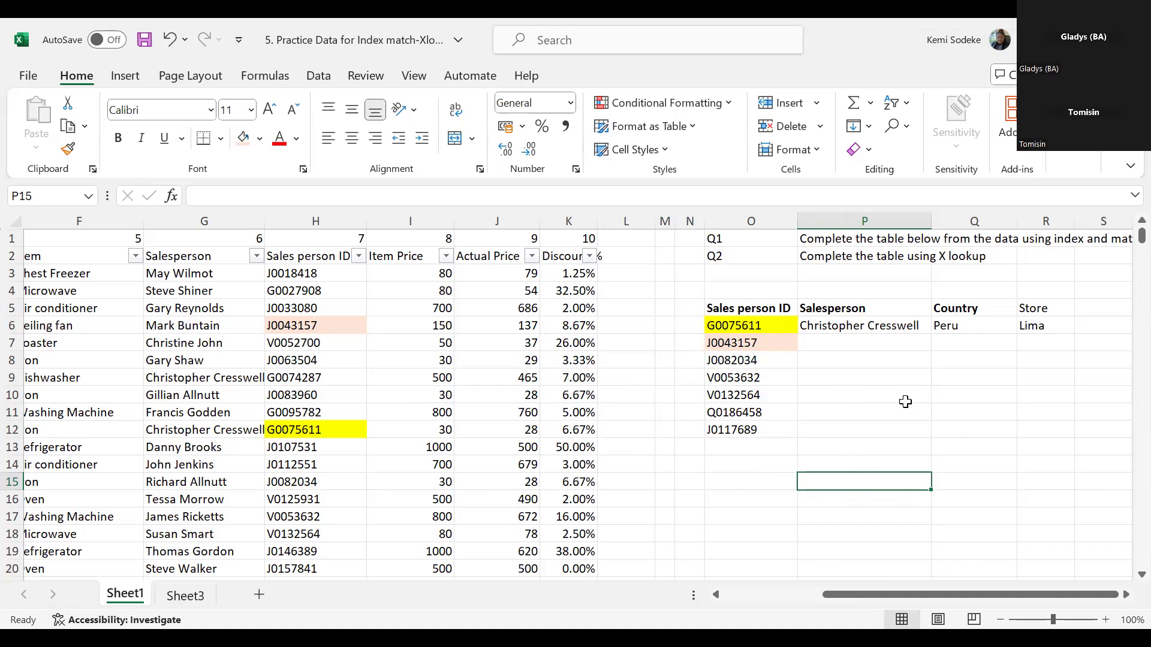
- Fill the Store formula from R6 down to R12 for the remaining sales person IDs
click(1045, 327)
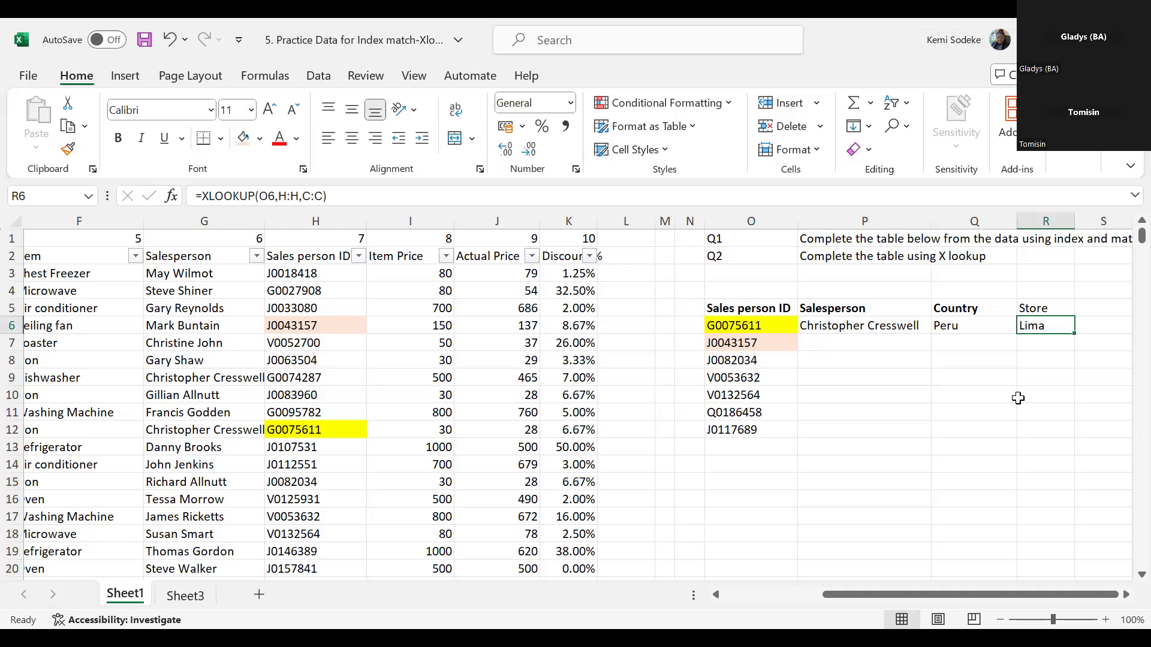
click(1125, 596)
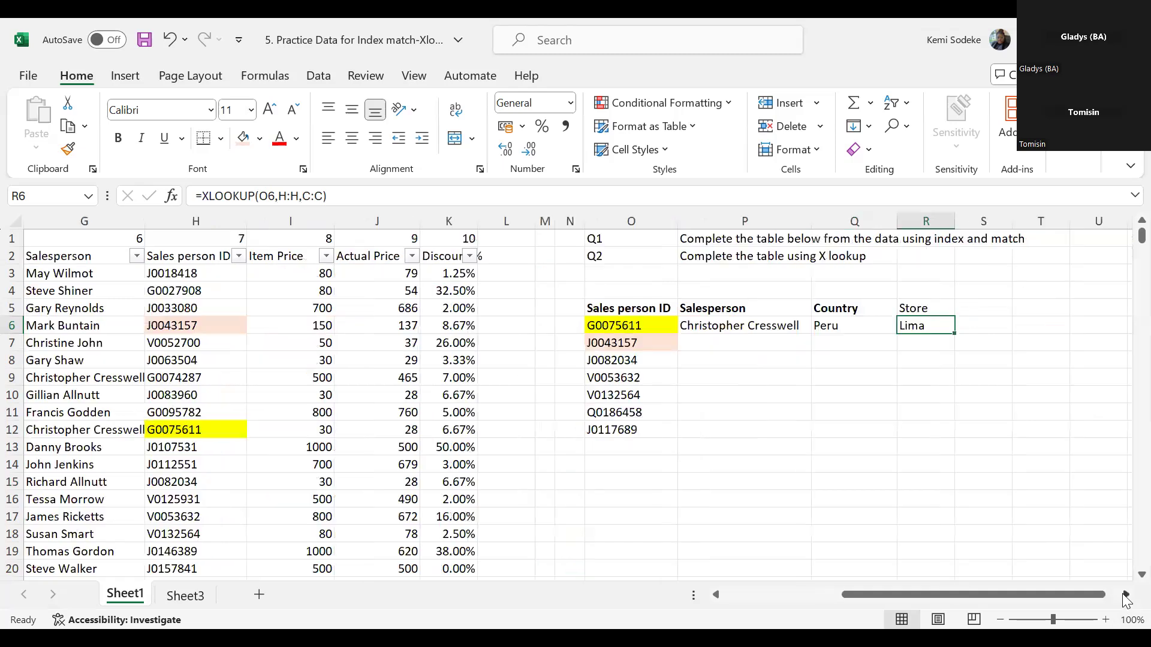
click(1125, 596)
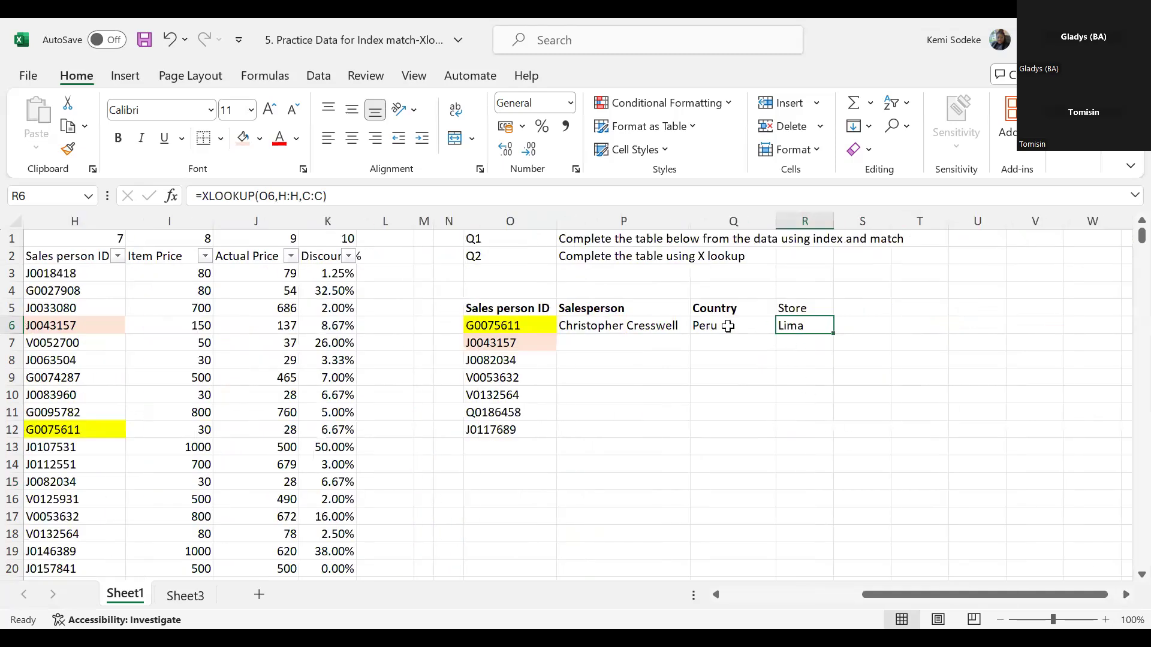
drag(832, 334, 827, 436)
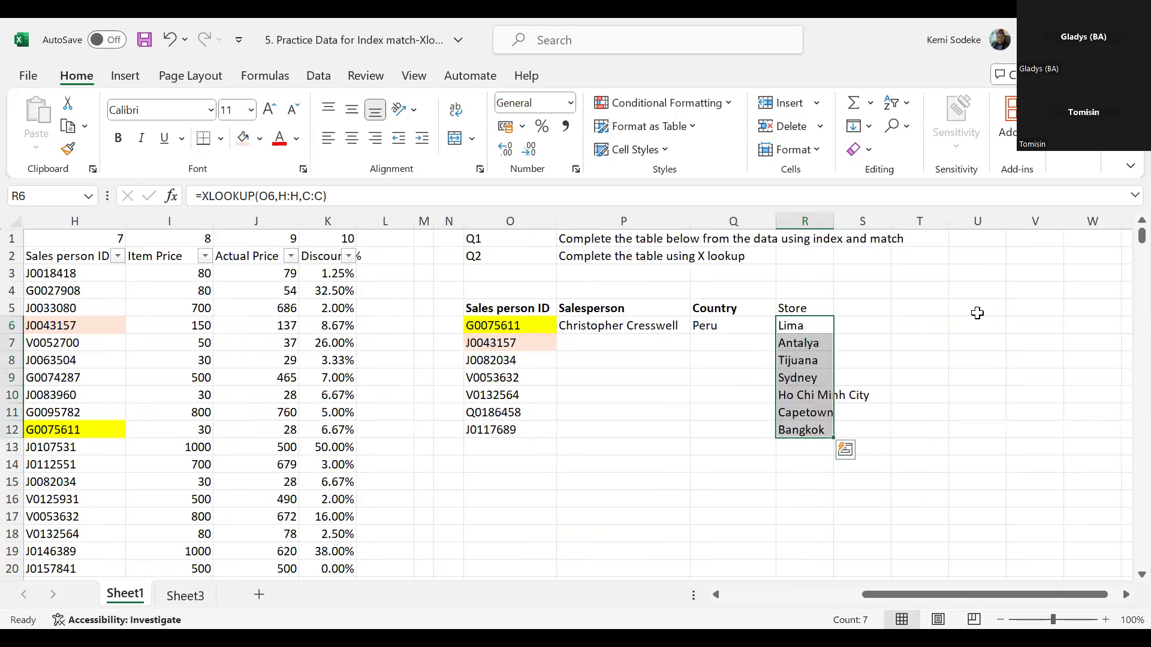
- Make both ranges in R6's XLOOKUP absolute as $H:$H and $C:$C, and enter the formula
click(809, 331)
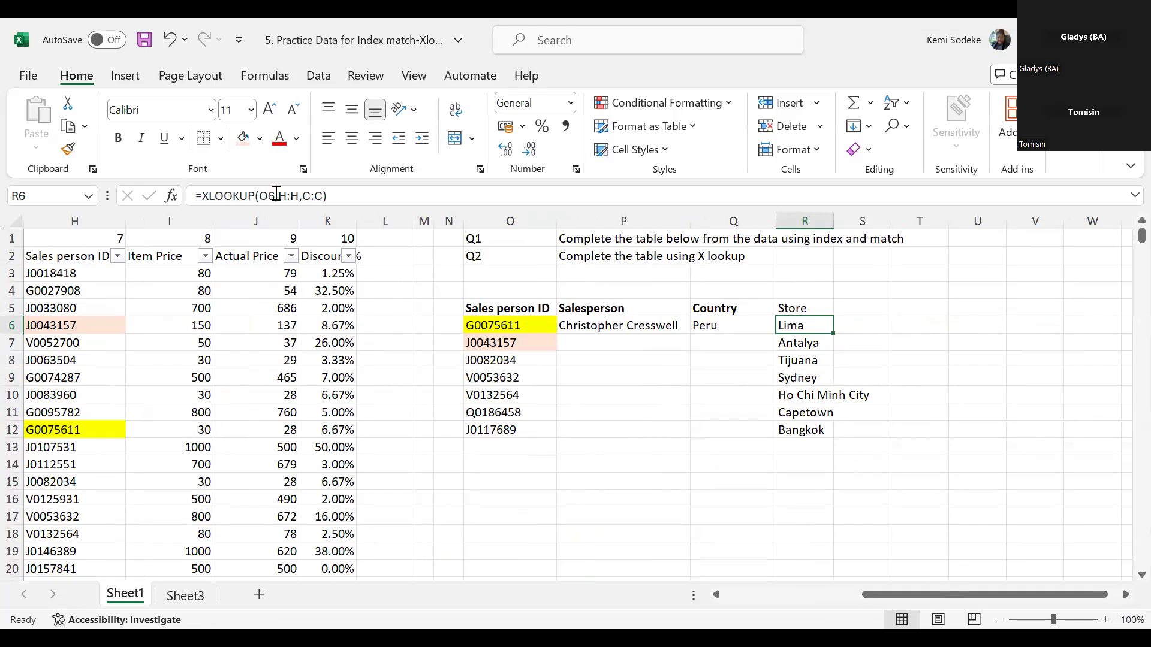
drag(279, 195, 296, 196)
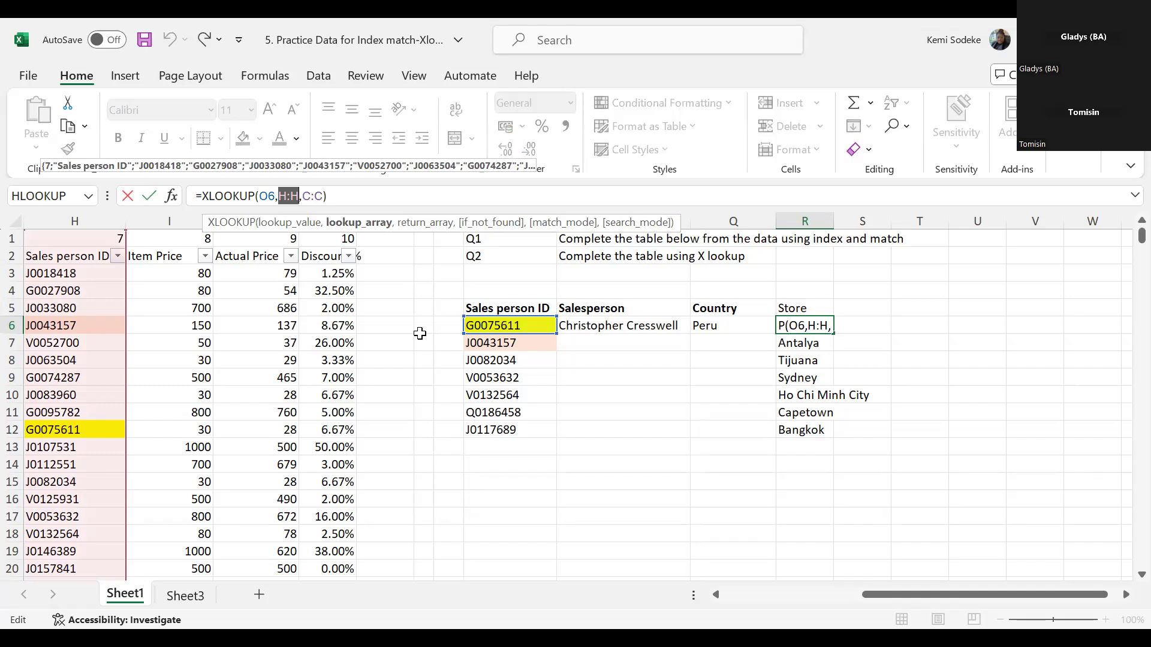
key(F4)
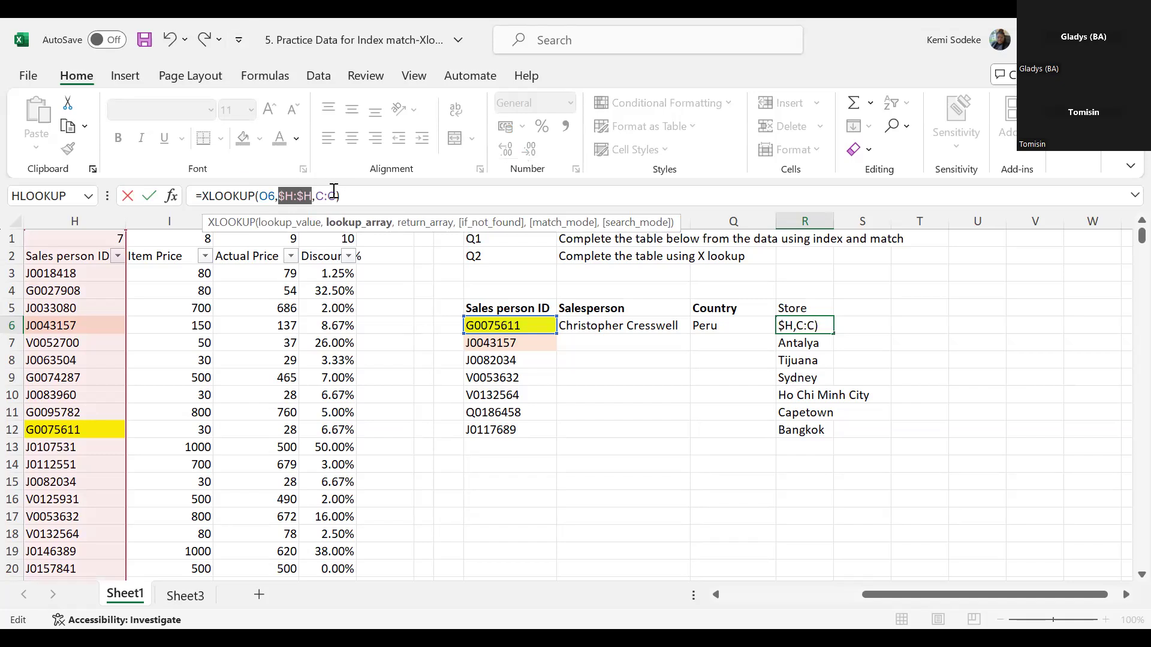
drag(334, 195, 318, 198)
key(F4)
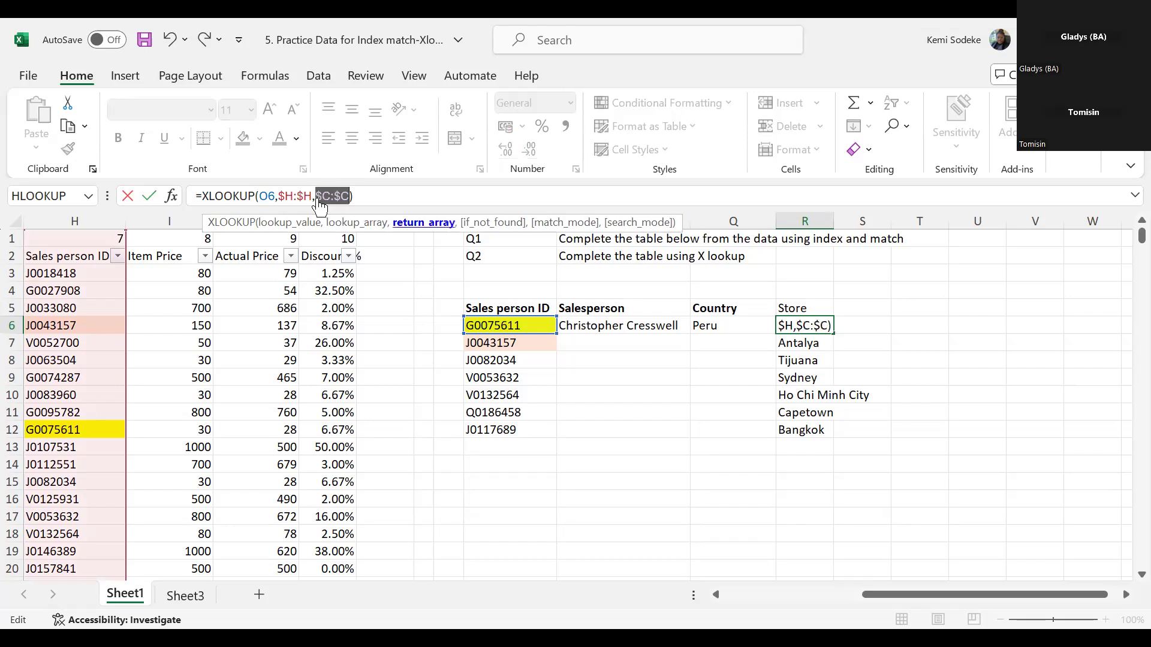
key(Return)
- Compare the absolute column references in R6's formula with the relative ones in Q6
click(822, 328)
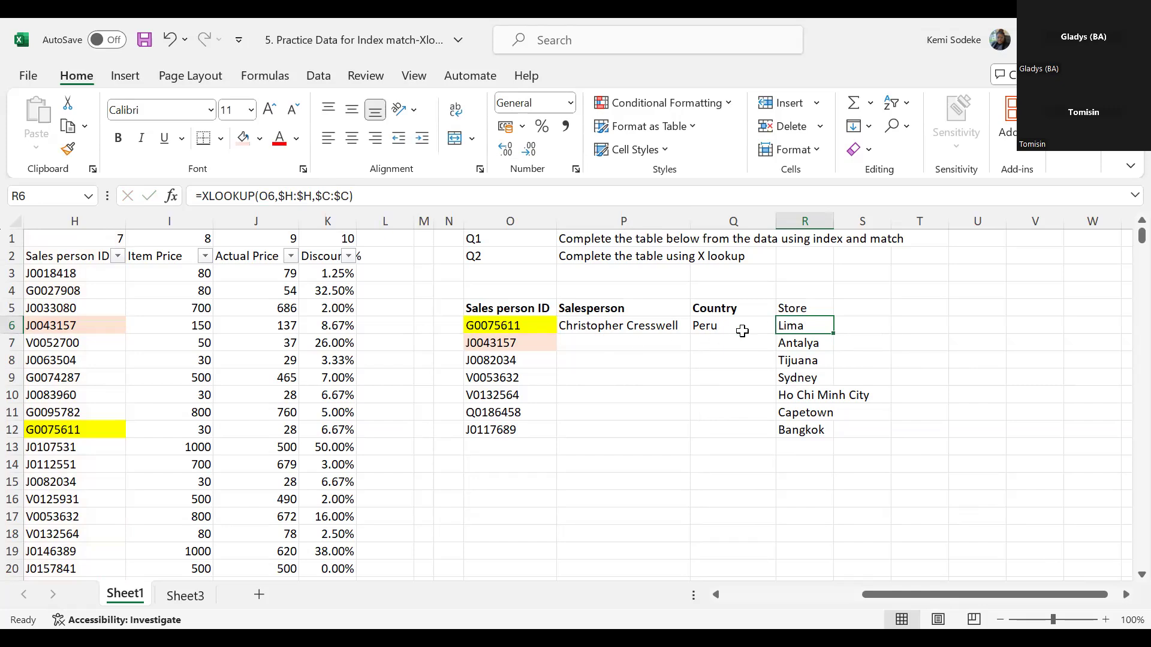
click(713, 325)
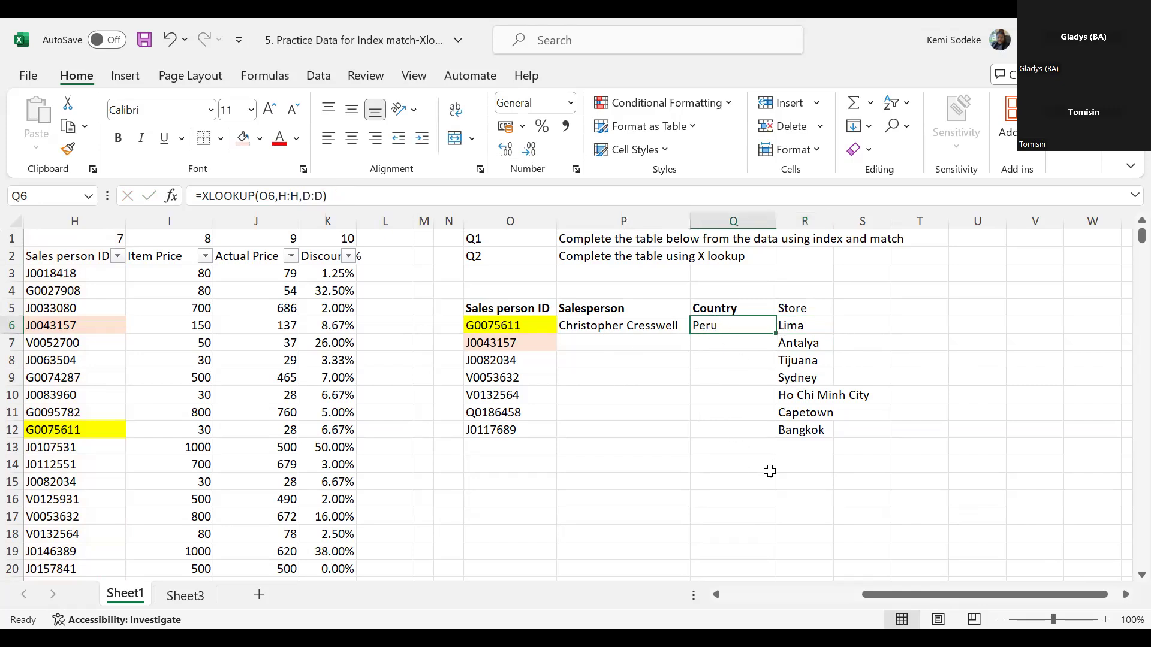
click(754, 501)
mouse_move(931, 595)
mouse_down()
mouse_move(863, 592)
mouse_move(923, 592)
mouse_up()
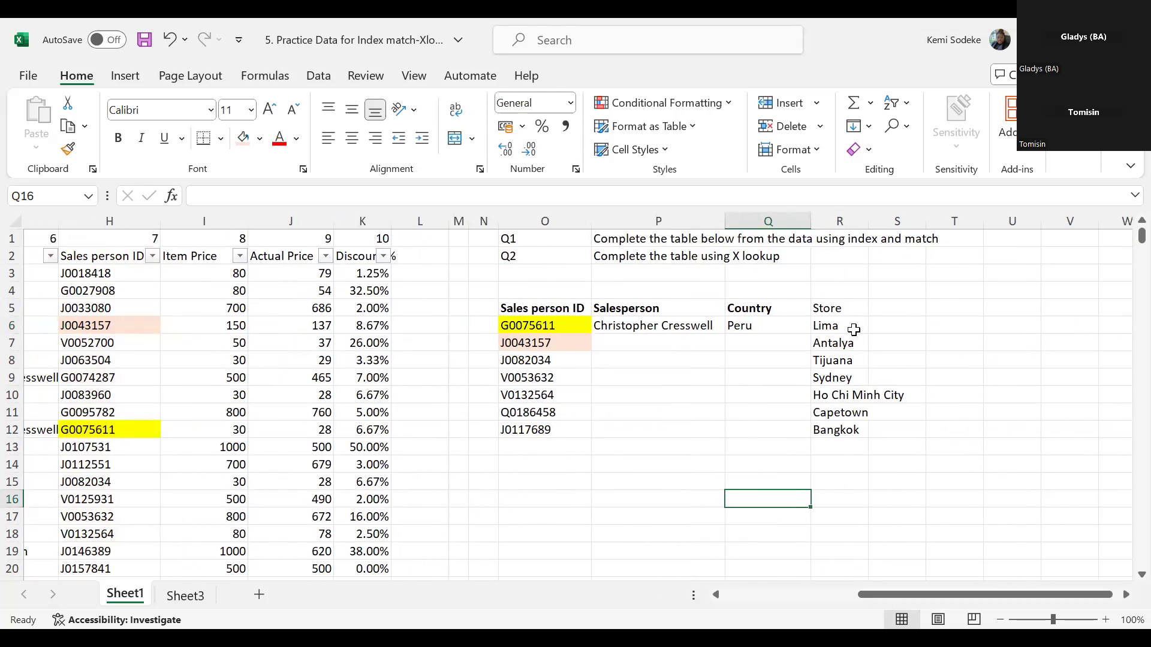
click(839, 325)
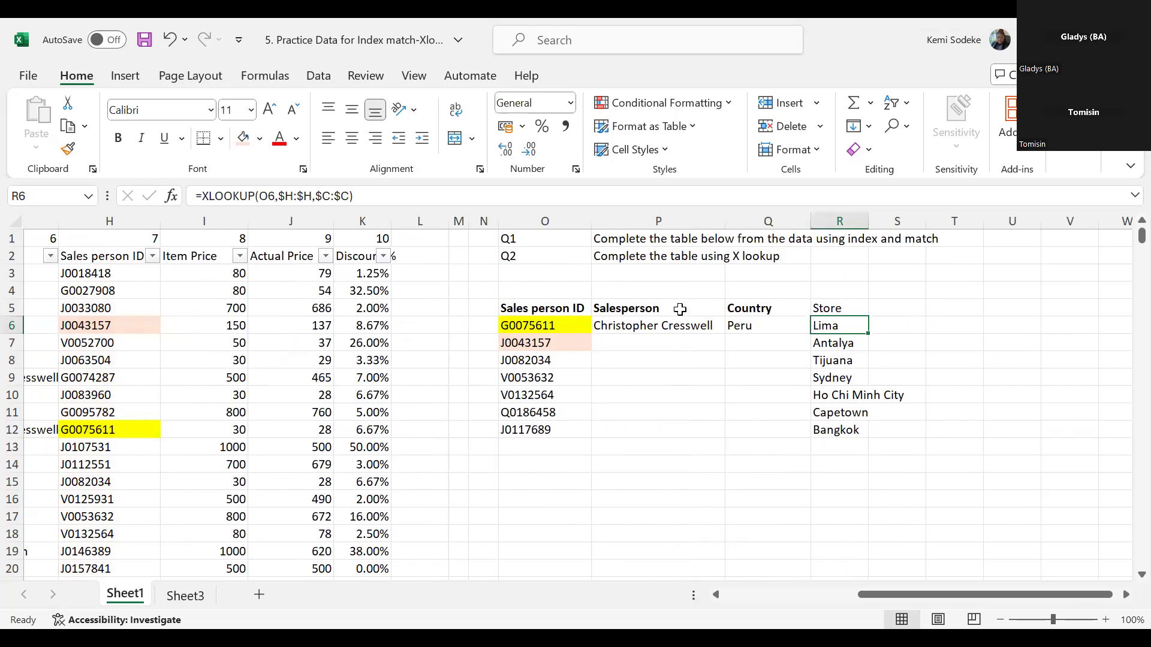
- Change Q6's Country XLOOKUP to use the mixed reference $O6 and absolute ranges $H:$H and $D:$D, and enter the formula
click(745, 327)
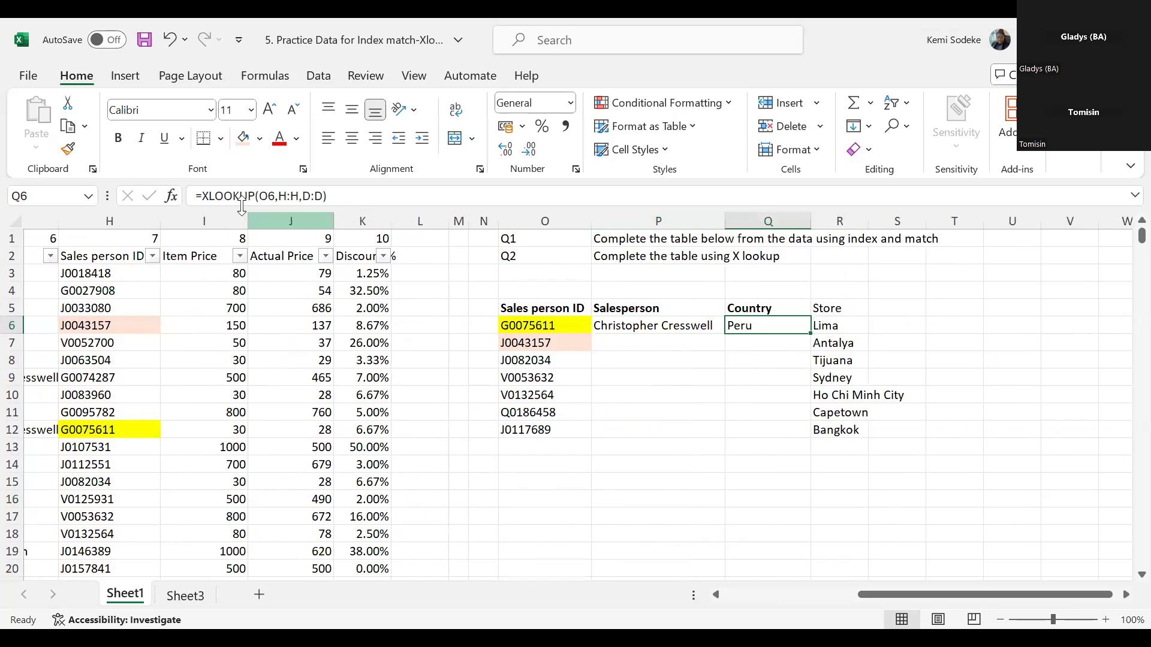
drag(279, 195, 321, 196)
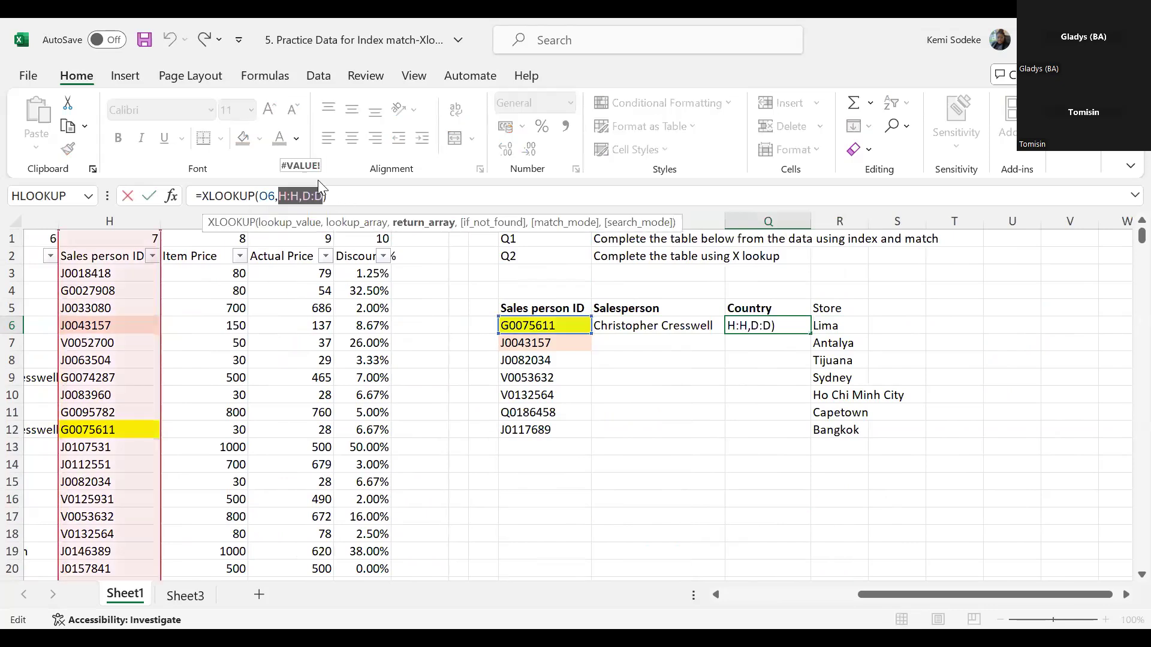
key(F4)
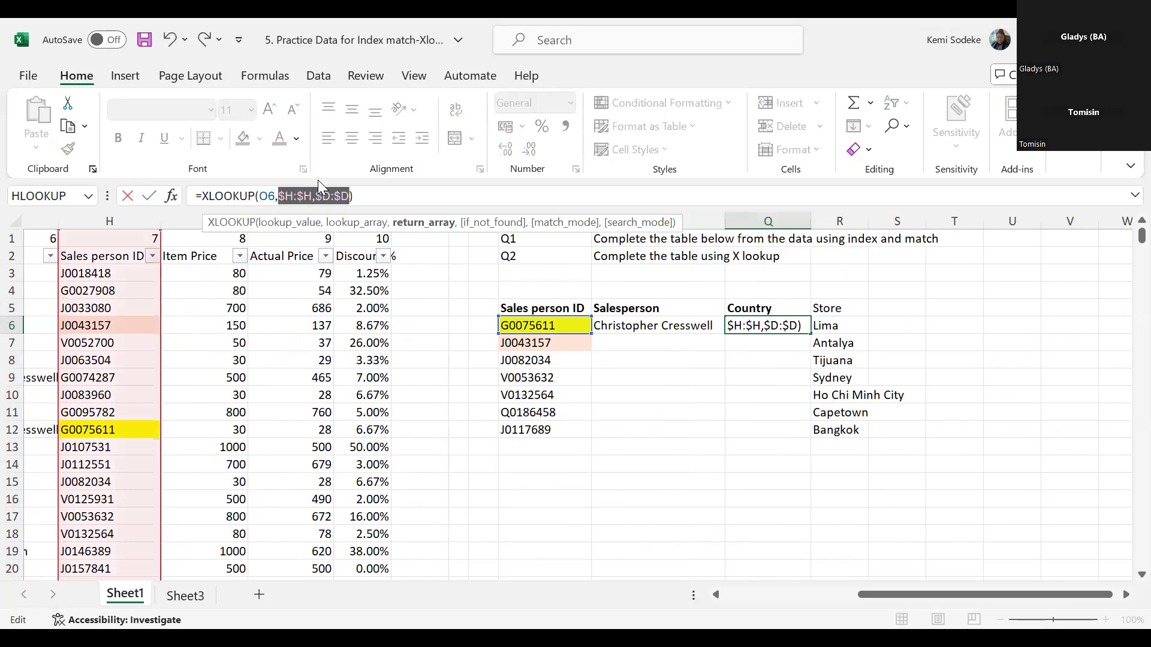
click(262, 196)
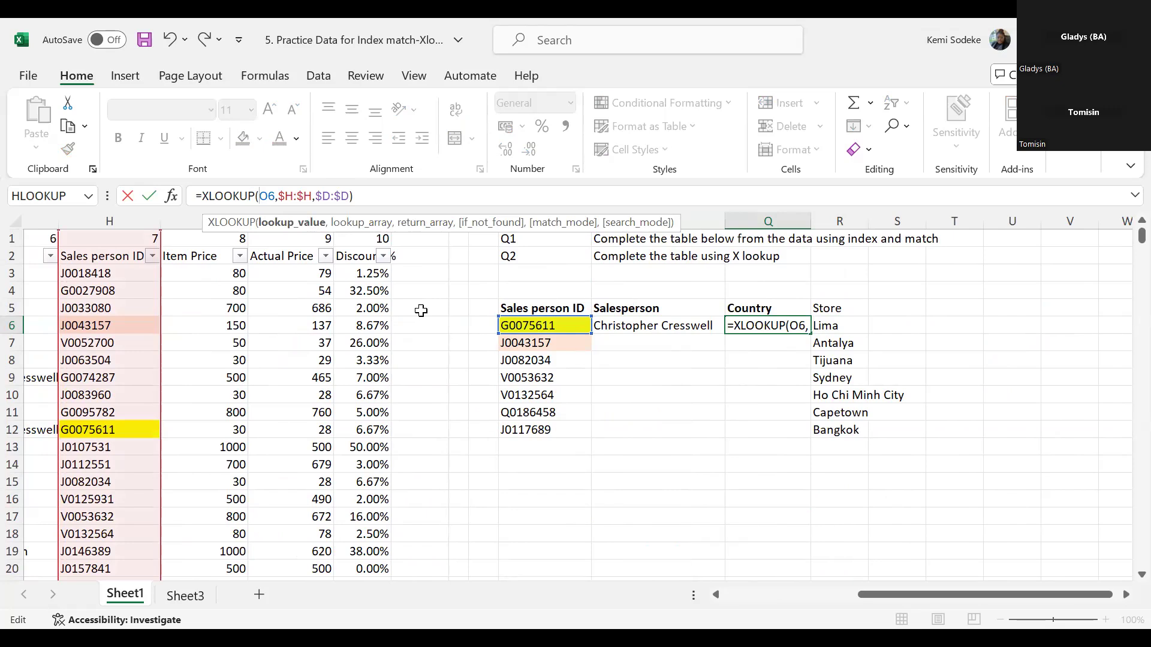
text($)
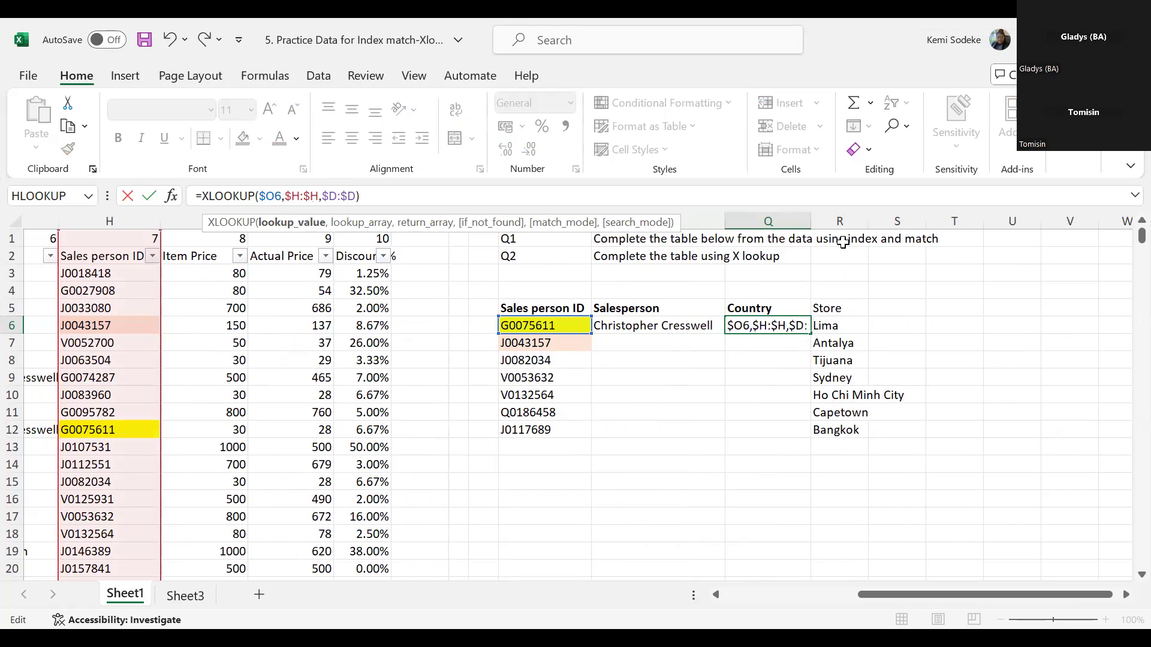
key(Return)
- Fill the Country formula from Q6 down to Q7 and check the sales person ID in O7
click(803, 327)
drag(810, 333, 797, 352)
click(526, 341)
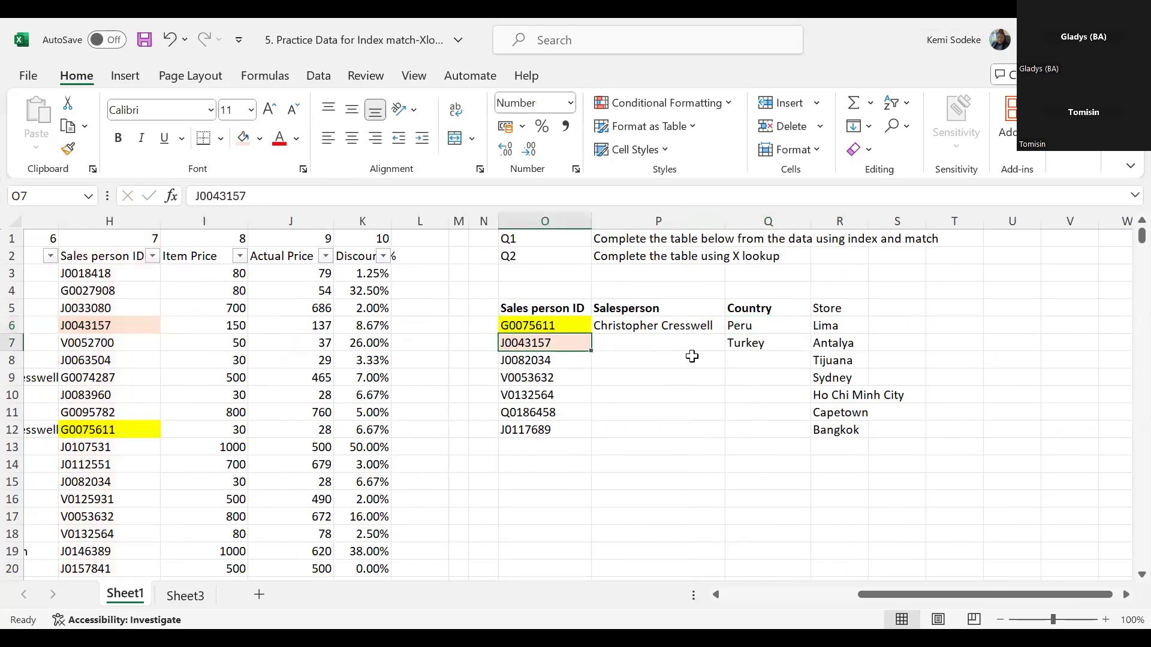
- Lock the row of the lookup value in Q6's XLOOKUP so it reads $O$6, and enter the formula
click(763, 326)
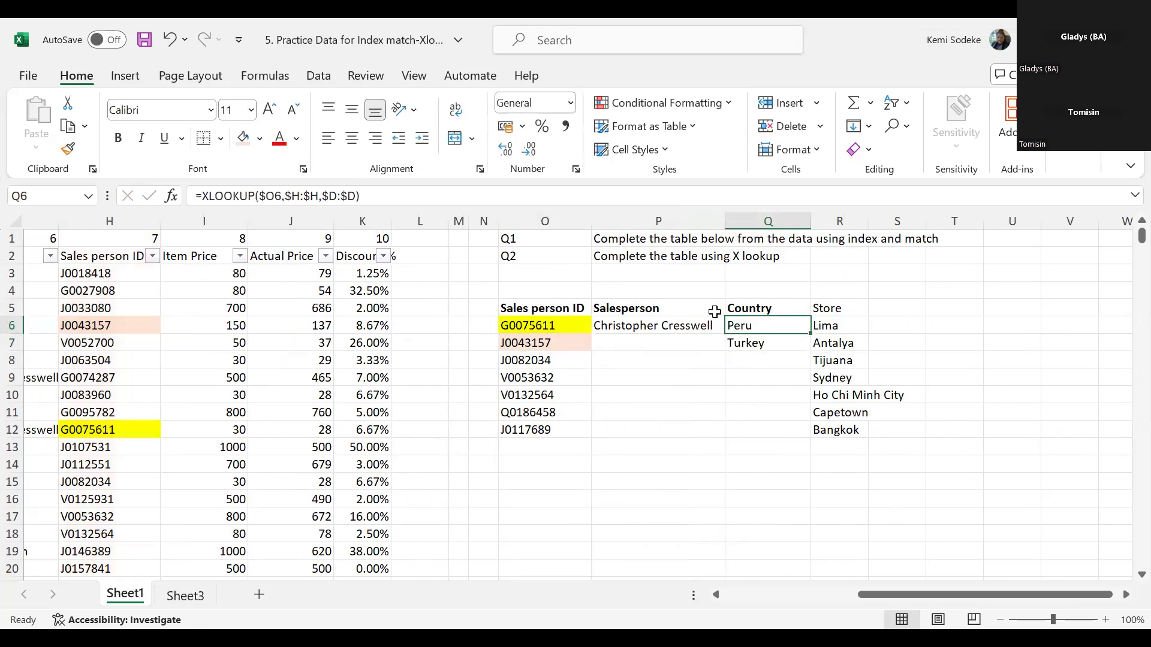
click(276, 196)
text($)
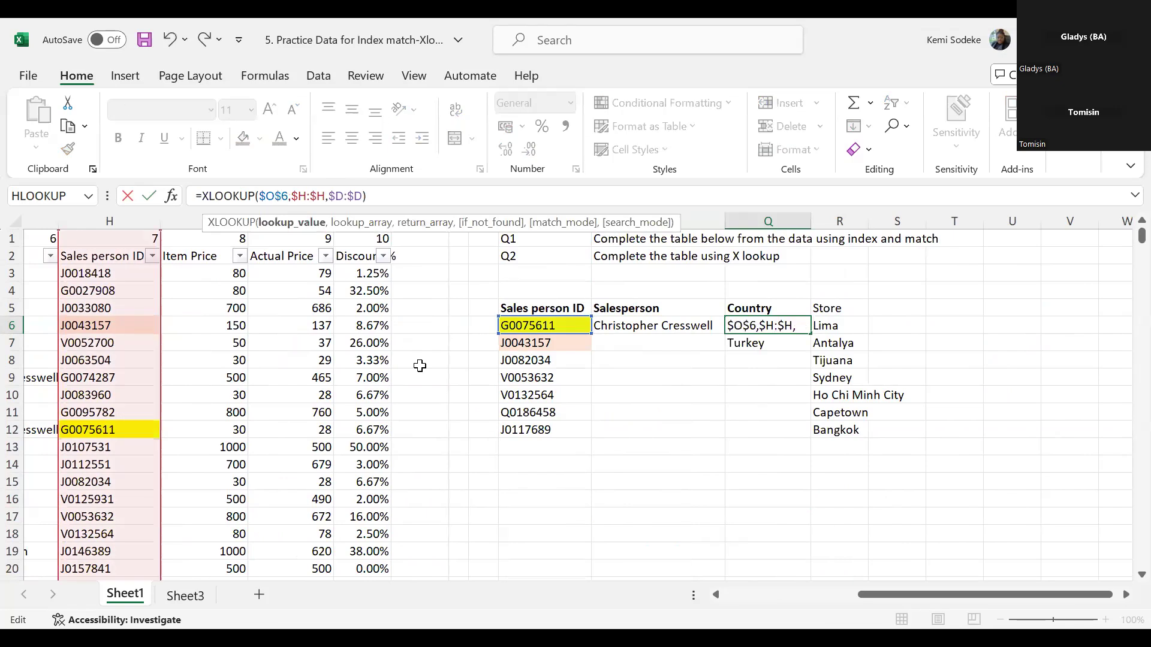
key(Return)
- Try filling the fully locked Country formula from Q6 down to Q7, inspect the copied references, and undo the fill
click(756, 326)
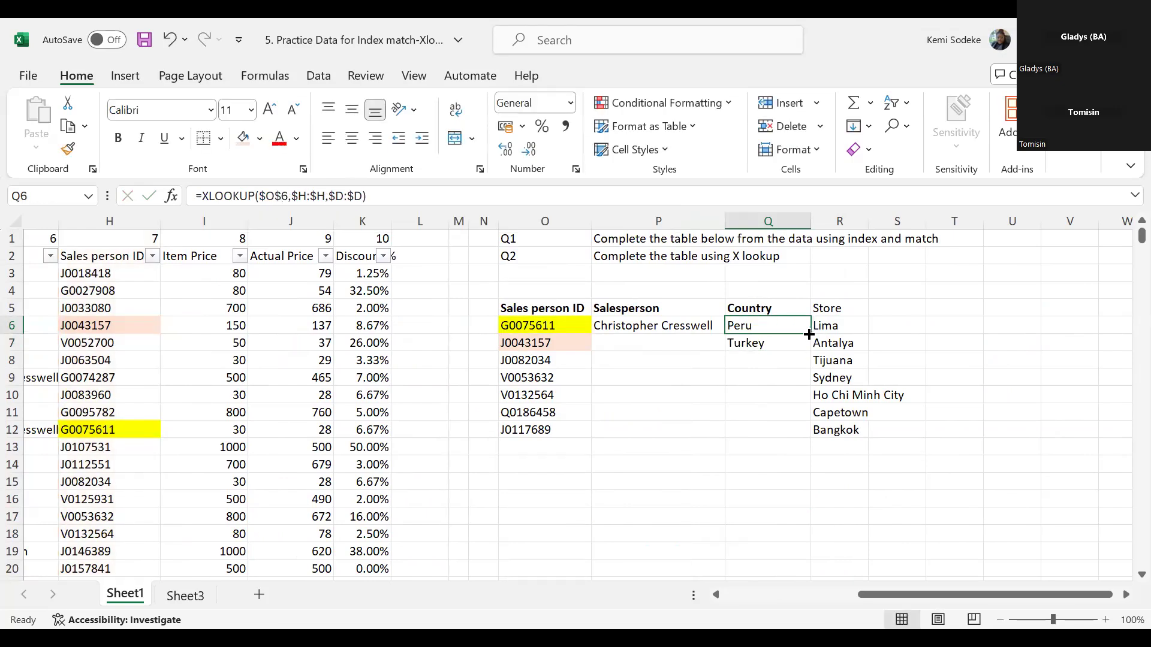
drag(809, 332, 800, 353)
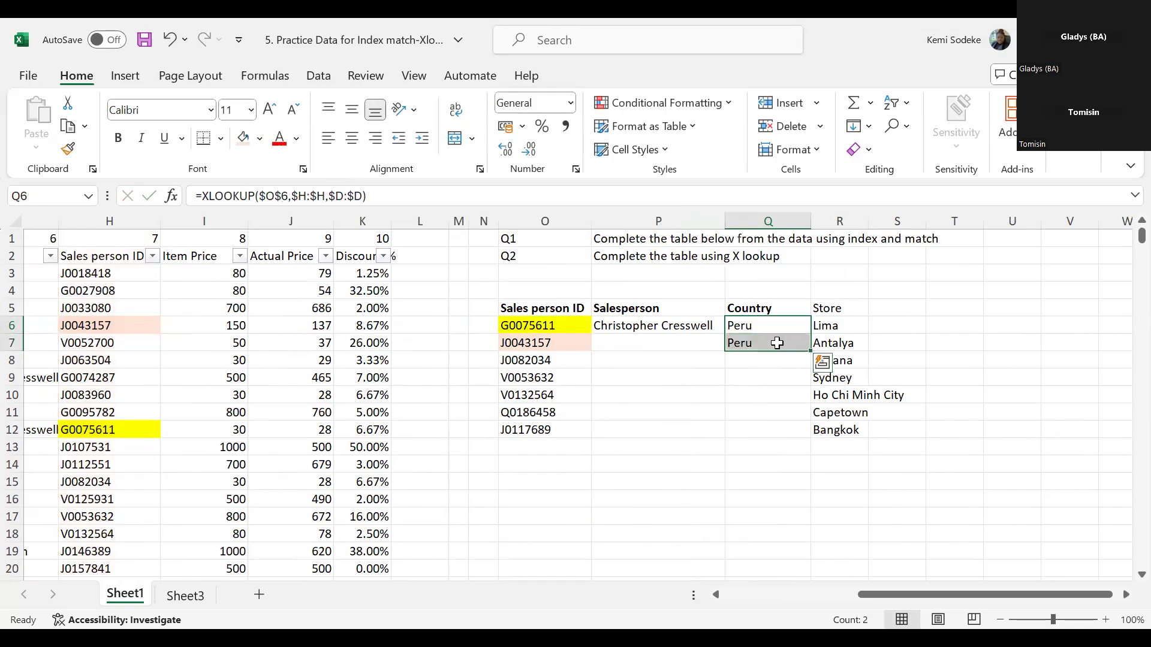
click(761, 343)
click(374, 197)
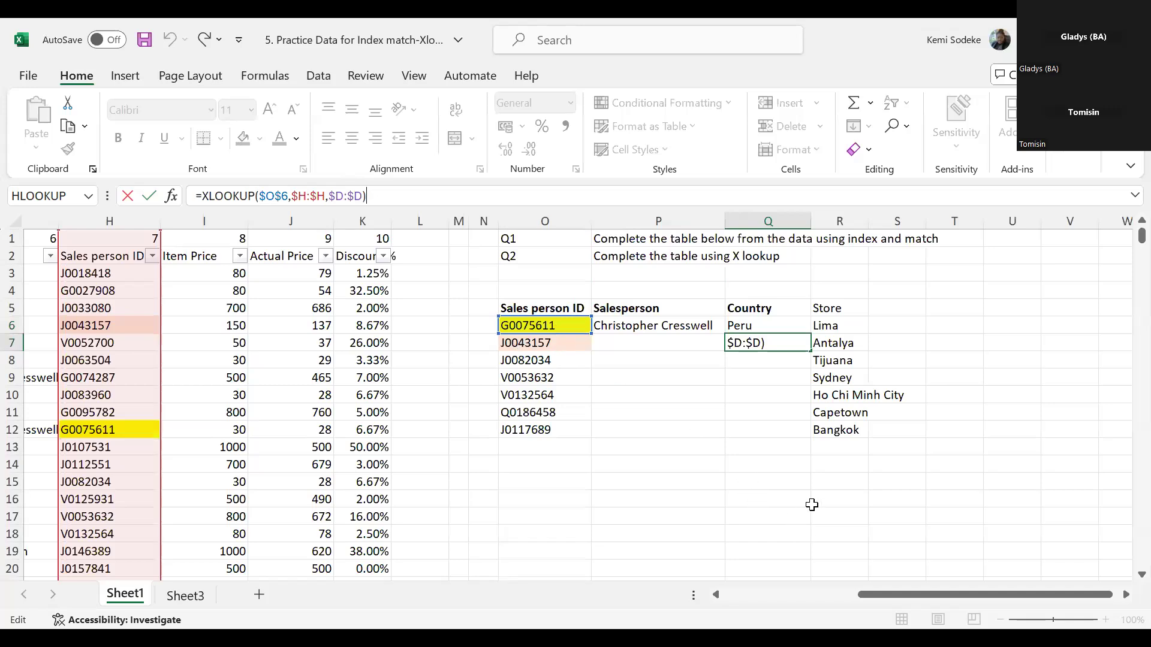
click(767, 456)
click(170, 40)
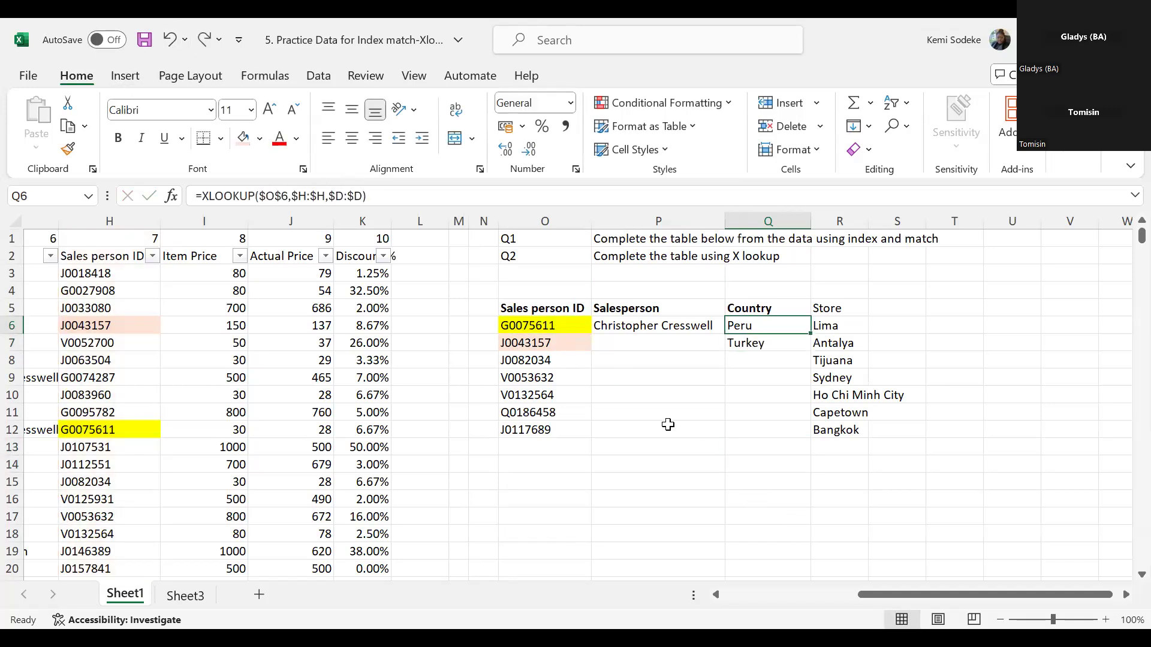
- Inspect the lookup value and absolute column references in Q7's Country formula
click(776, 344)
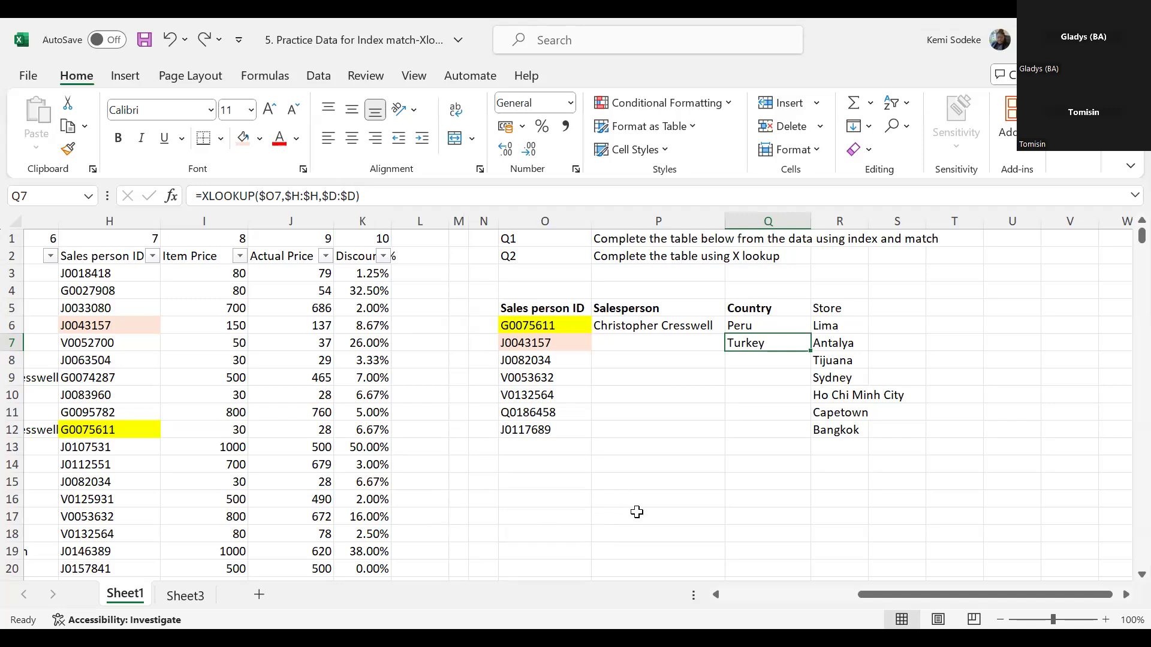
click(694, 498)
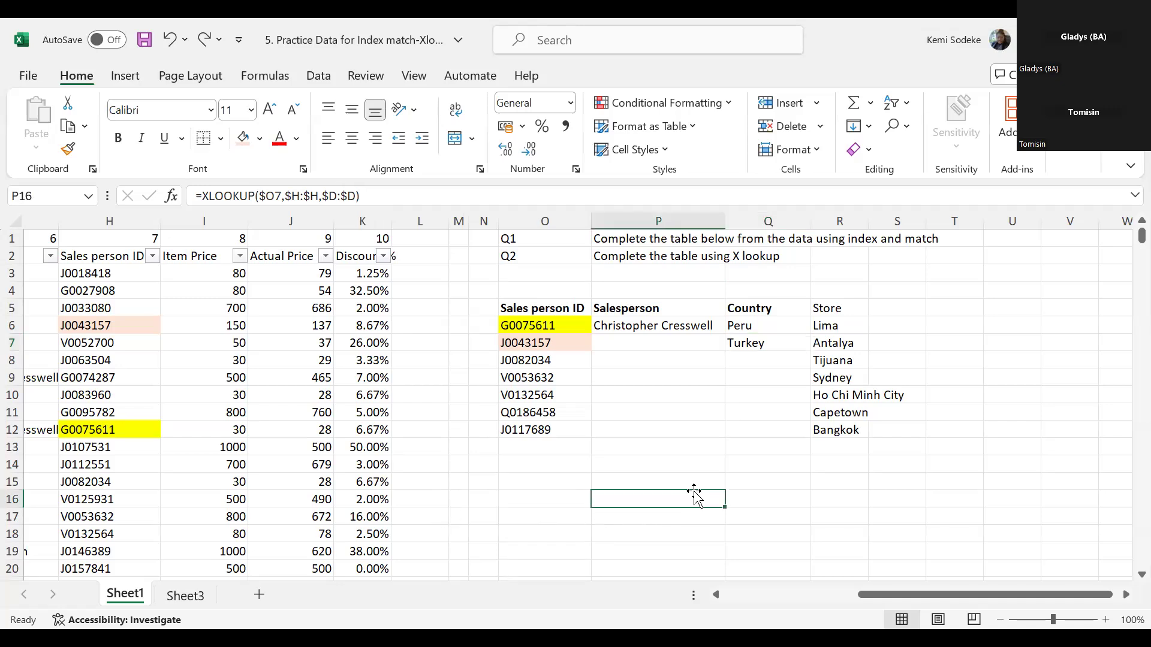
mouse_move(899, 597)
mouse_down()
mouse_move(761, 597)
mouse_move(905, 597)
mouse_up()
click(760, 493)
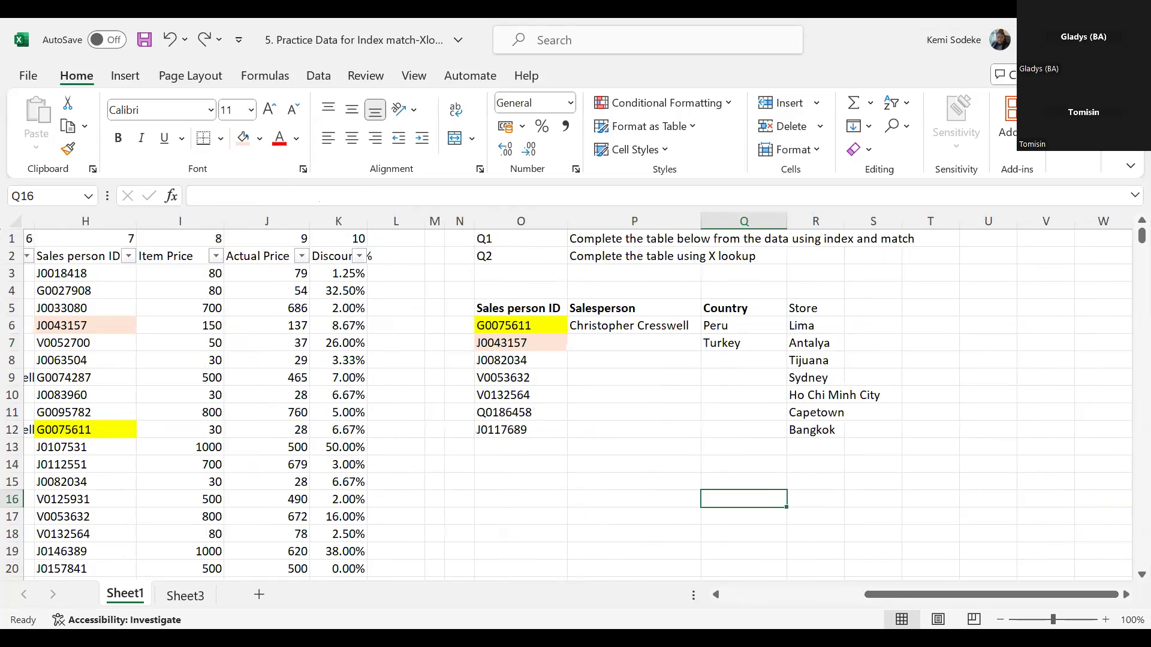
click(623, 448)
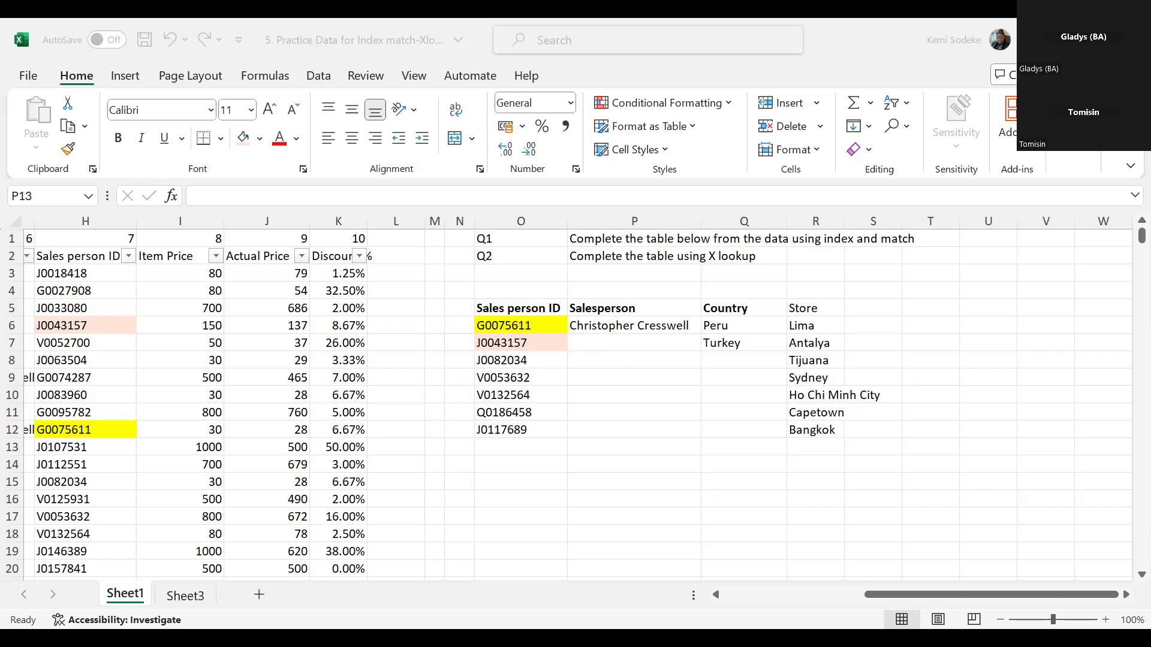
- Switch to the IF function practice workbook and view the gift table on its "if" sheet
click(569, 448)
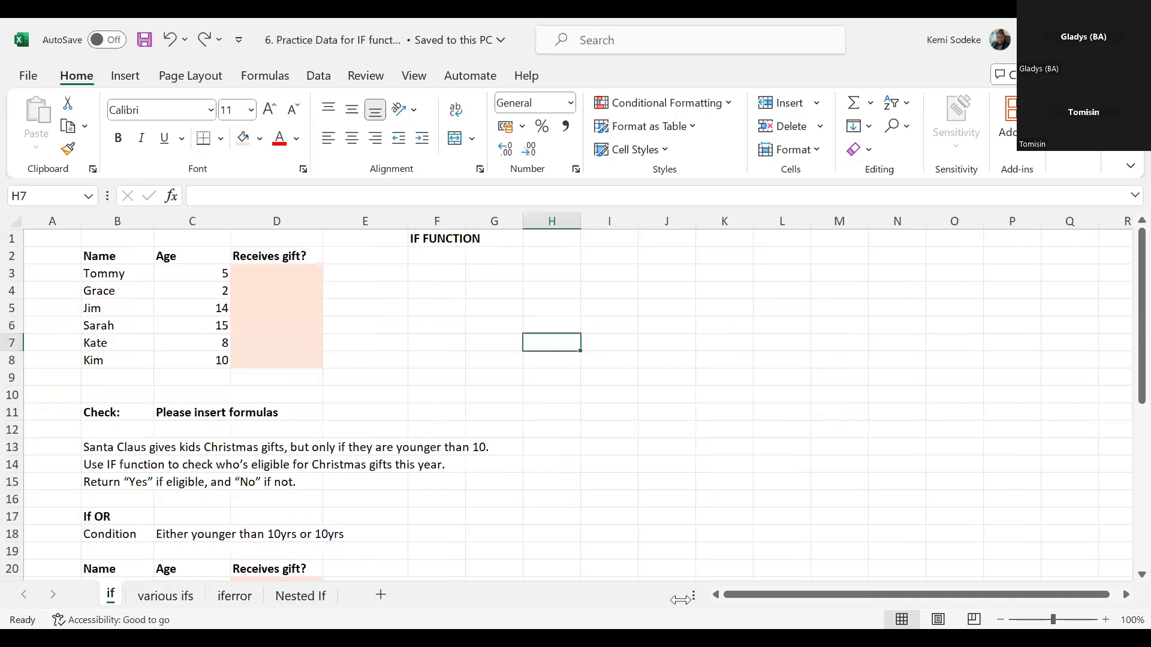
click(666, 411)
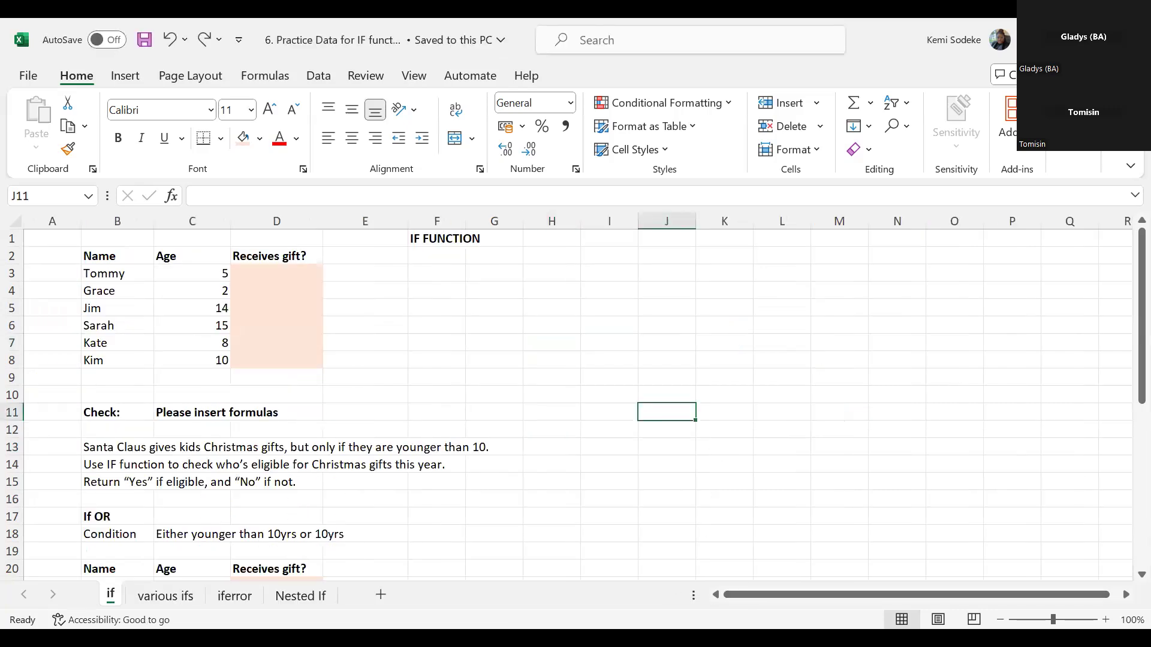
click(514, 286)
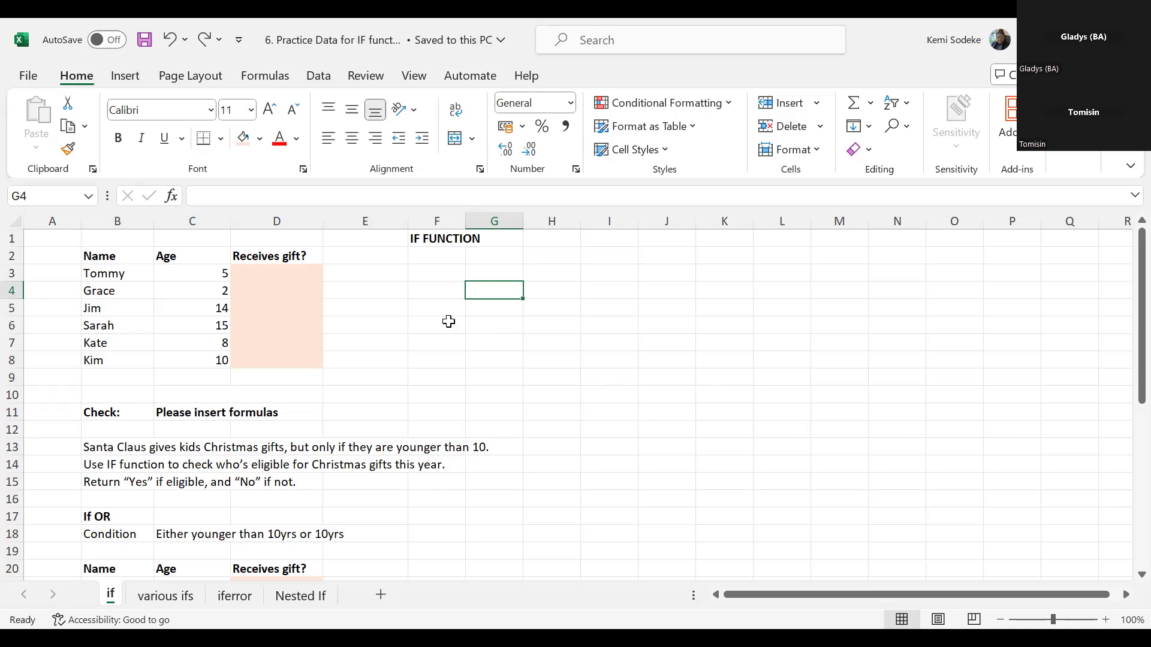
click(653, 375)
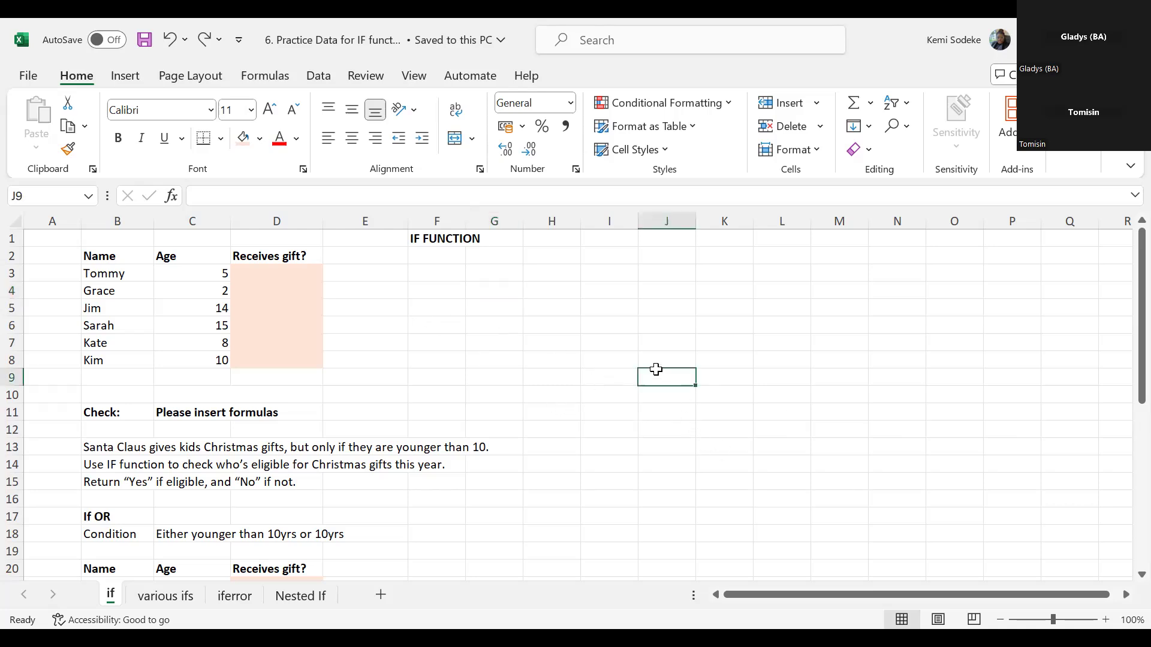
click(602, 287)
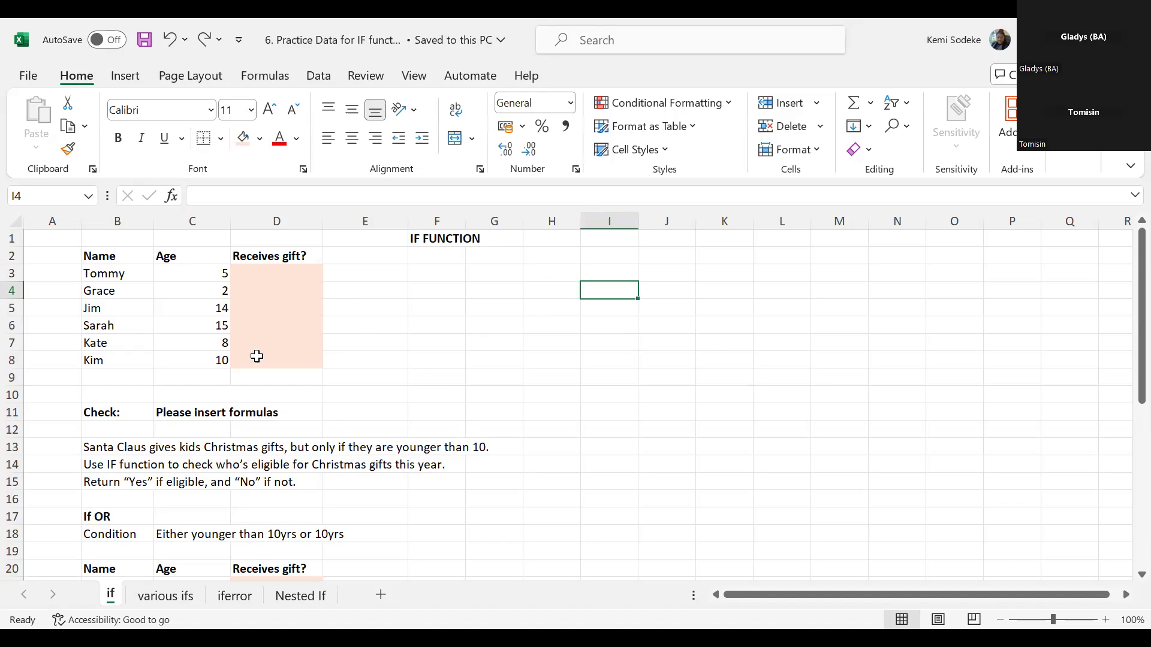
- Read the gift eligibility rule in B13 and the IF instruction in B14 against the Name and Receives gift? columns
click(109, 276)
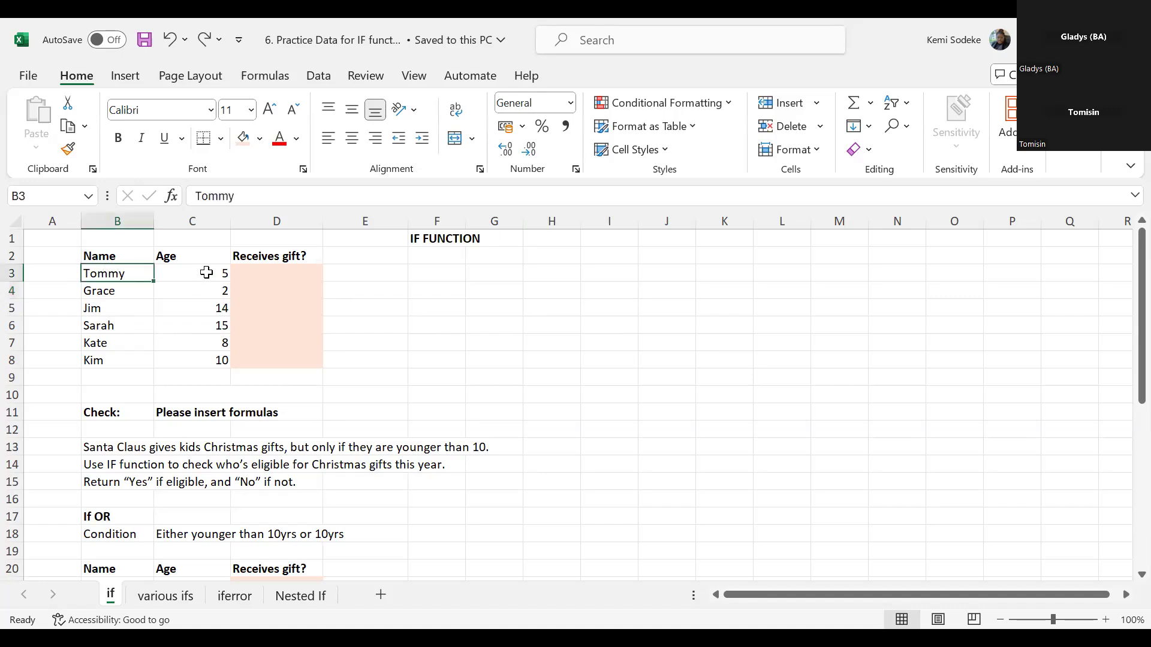
click(120, 448)
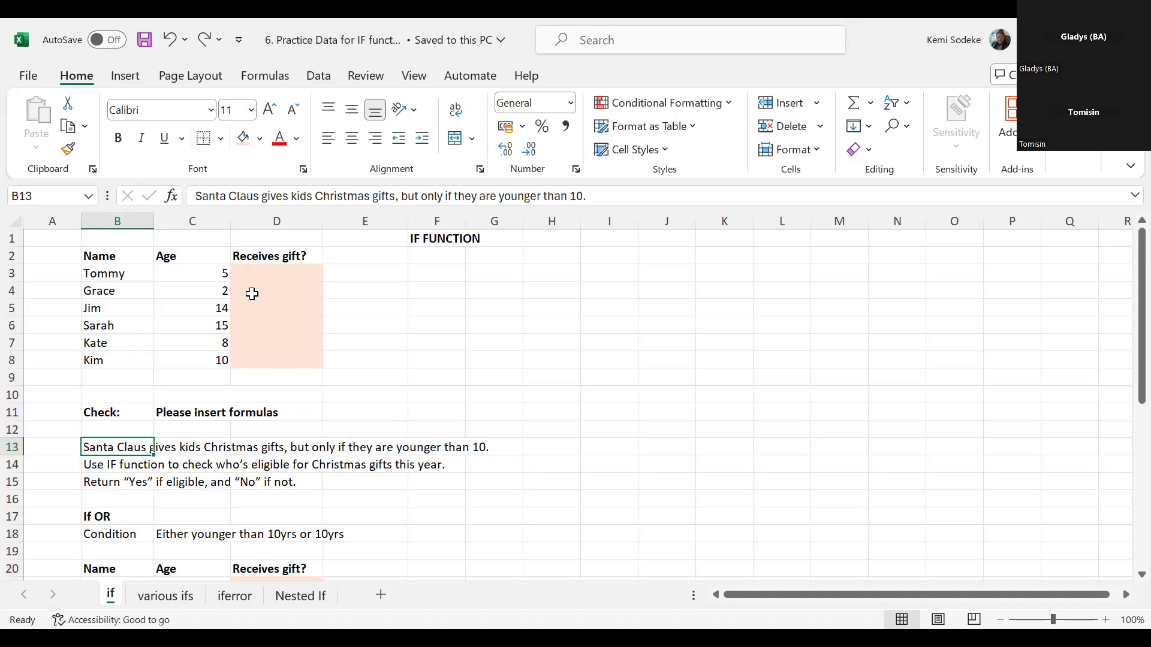
click(248, 268)
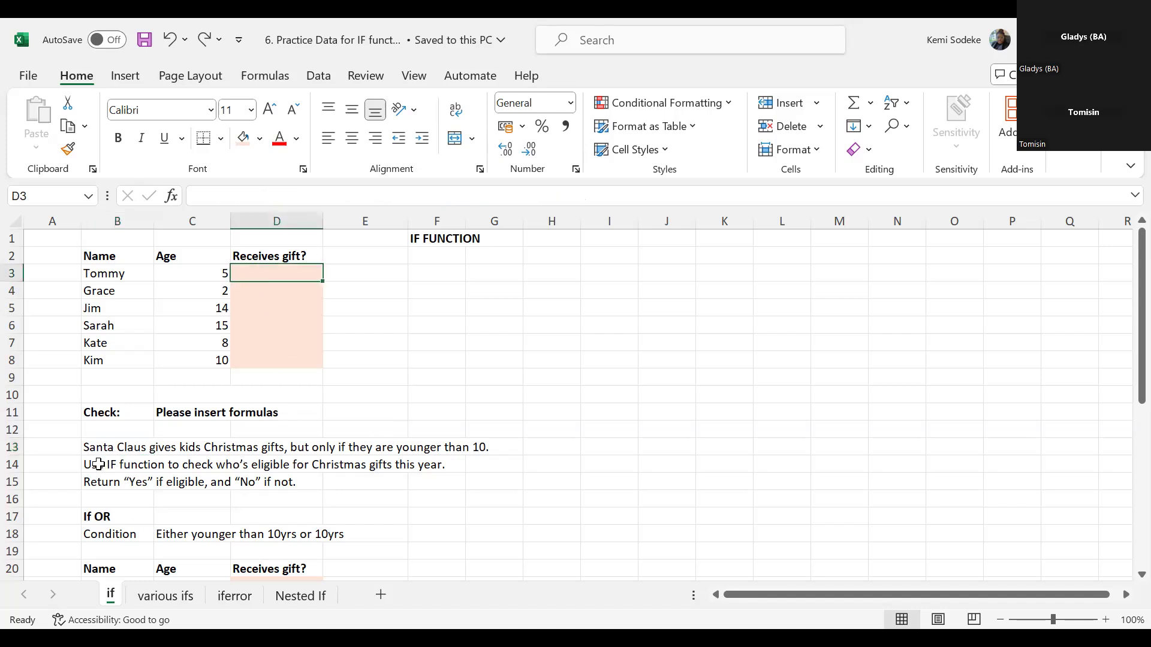
click(120, 463)
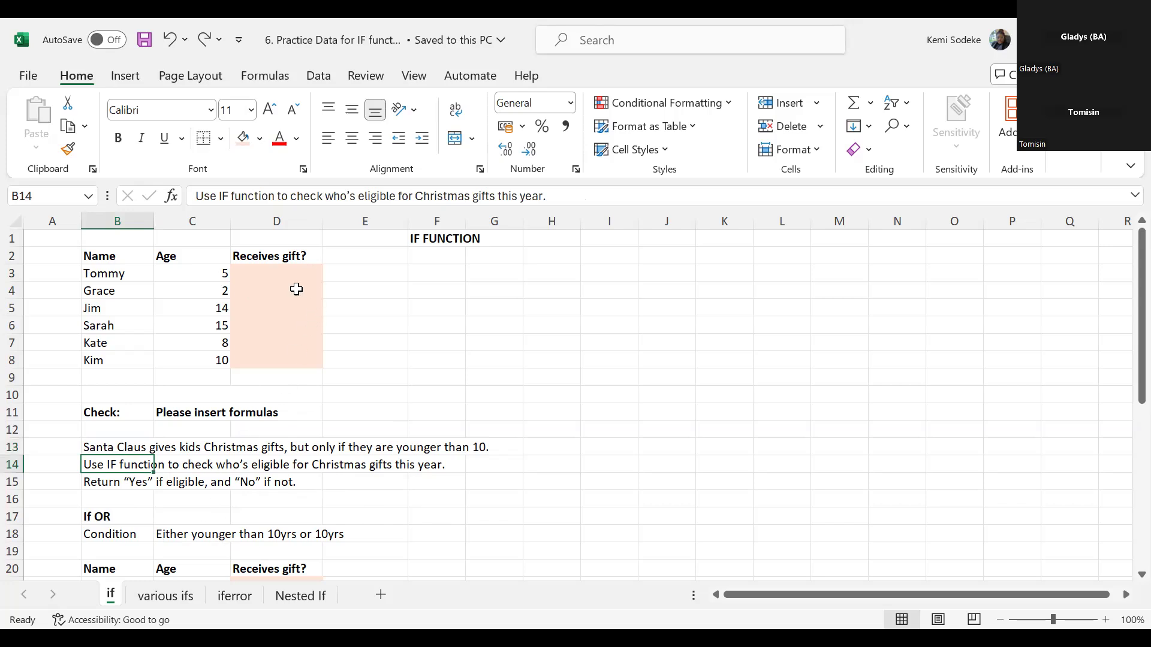
- Enter =IF(C3<10,"yes","no") in D3 to test whether the first child receives a gift
click(259, 271)
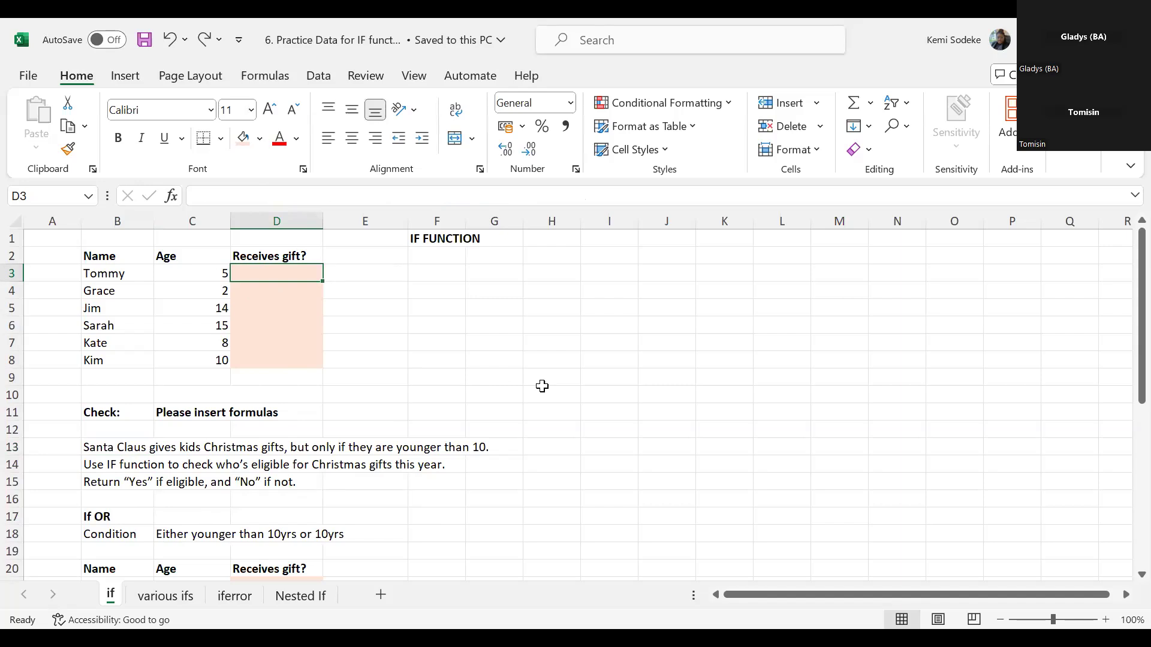
text(=)
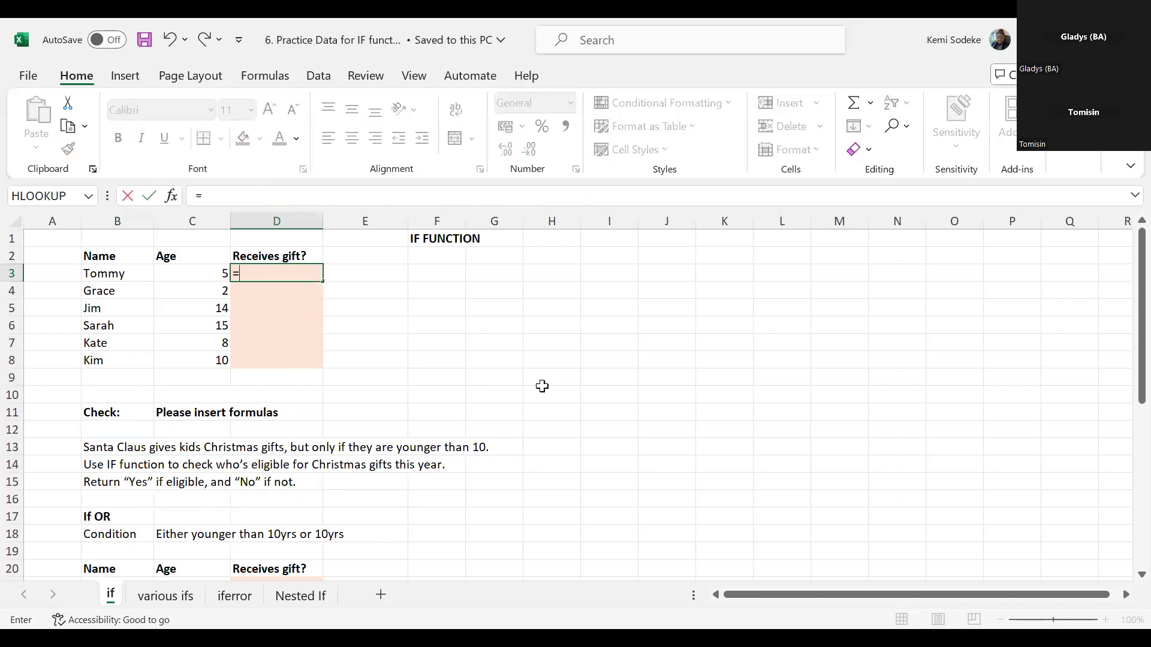
text(if)
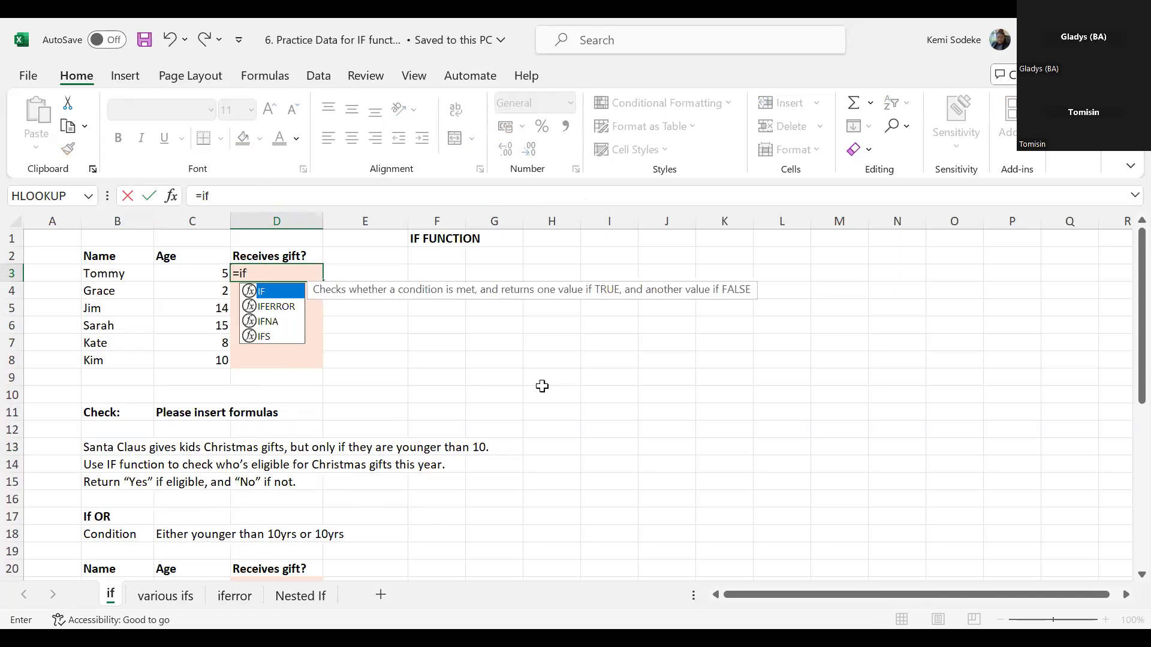
text(()
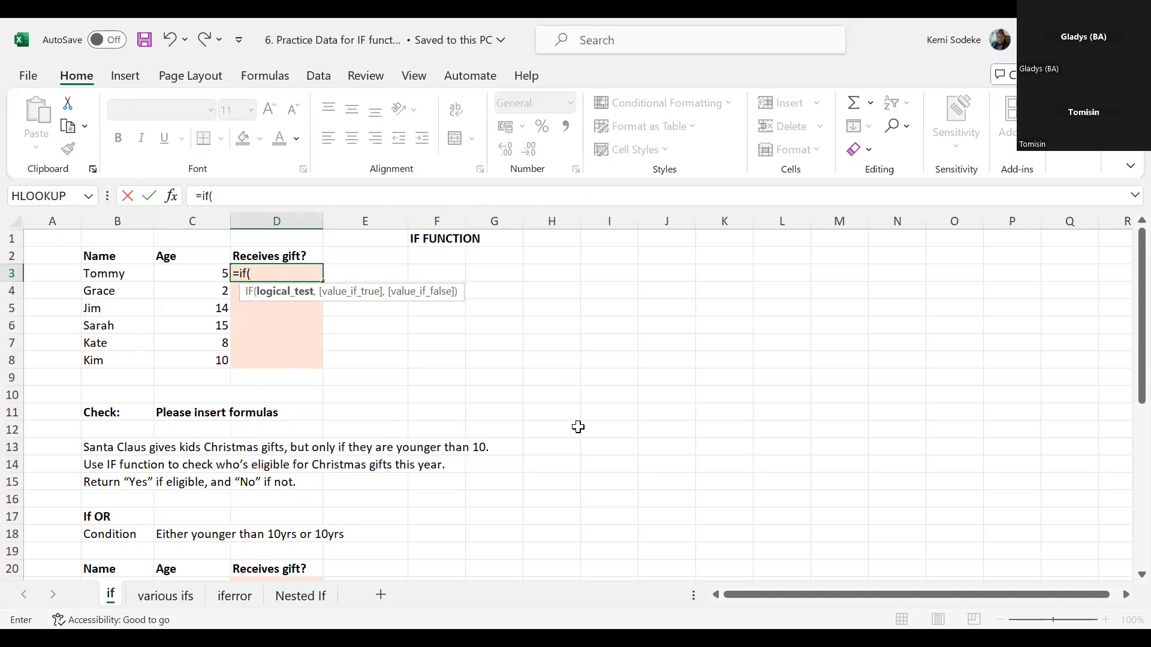
click(196, 272)
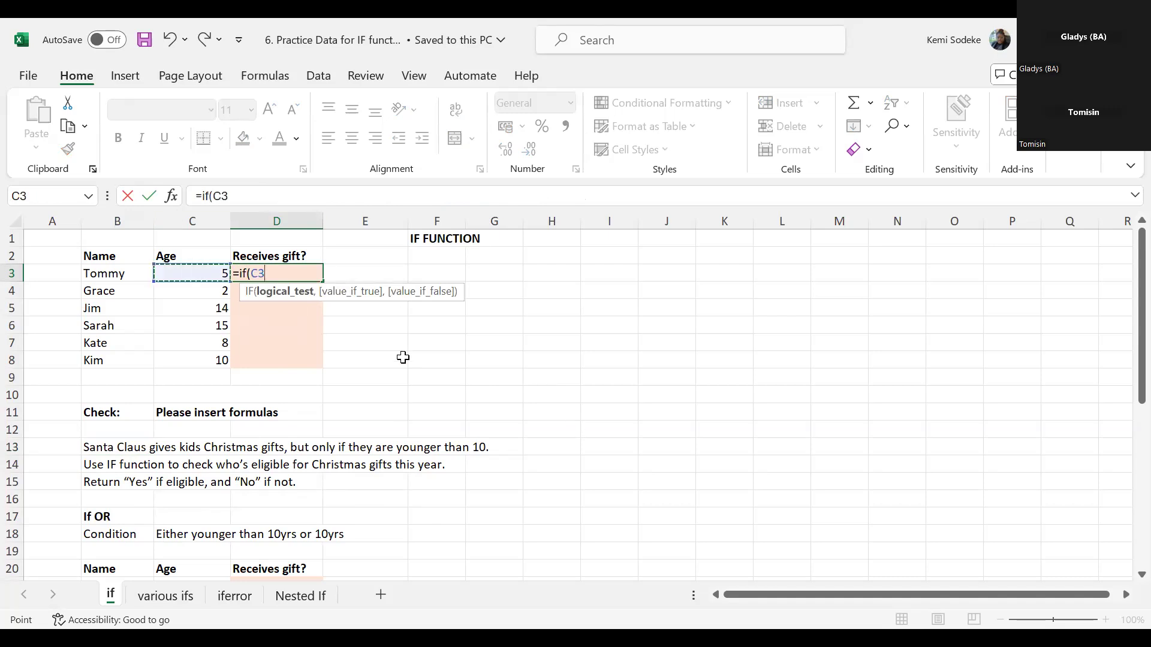
text(<10)
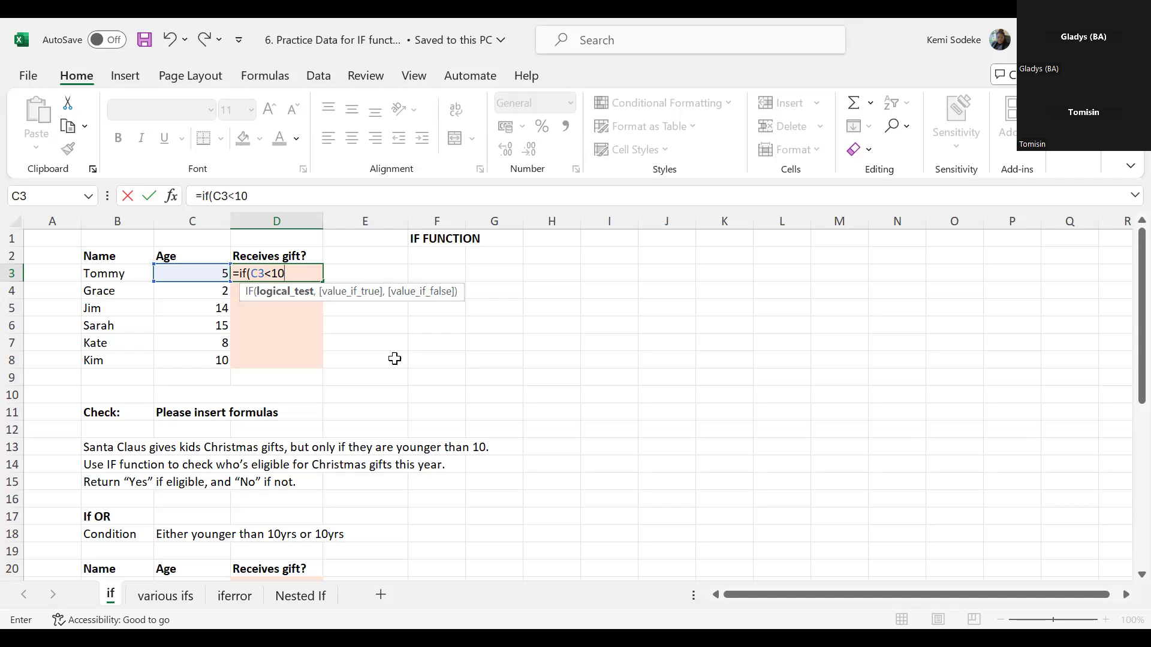
text(,)
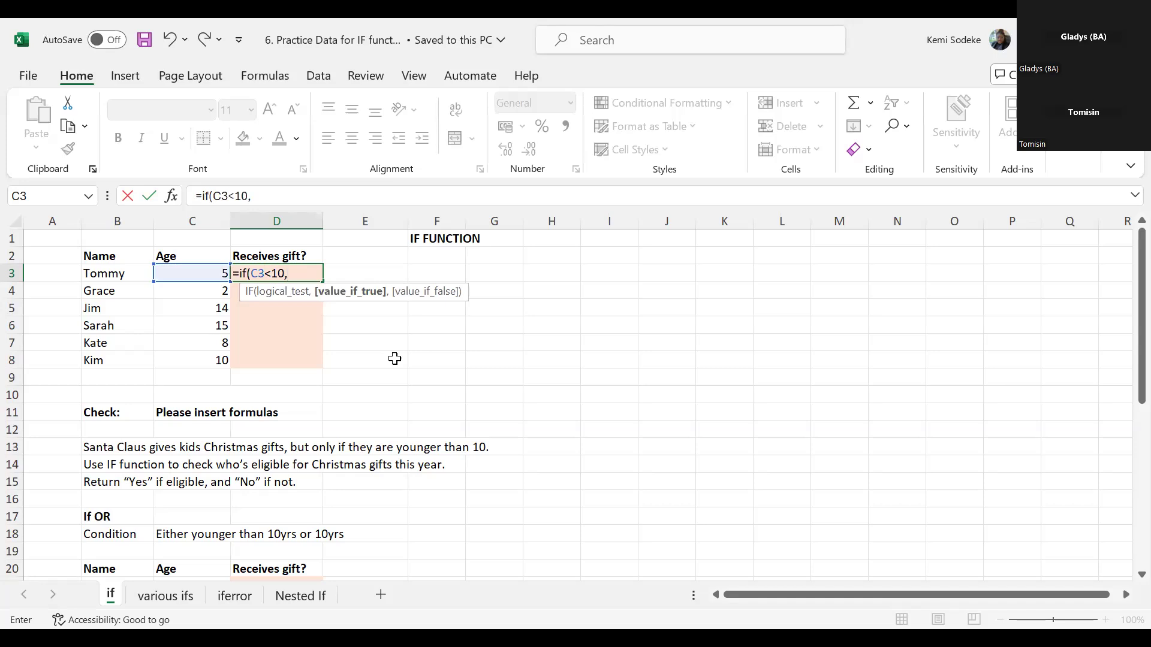
text("yes",)
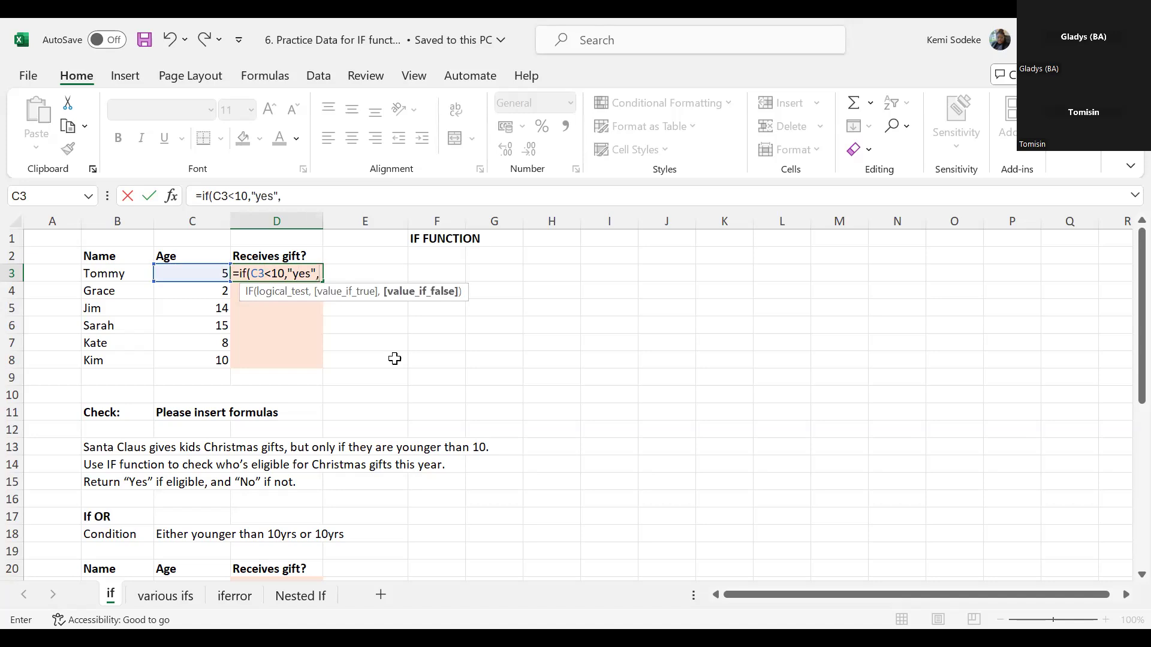
text(")
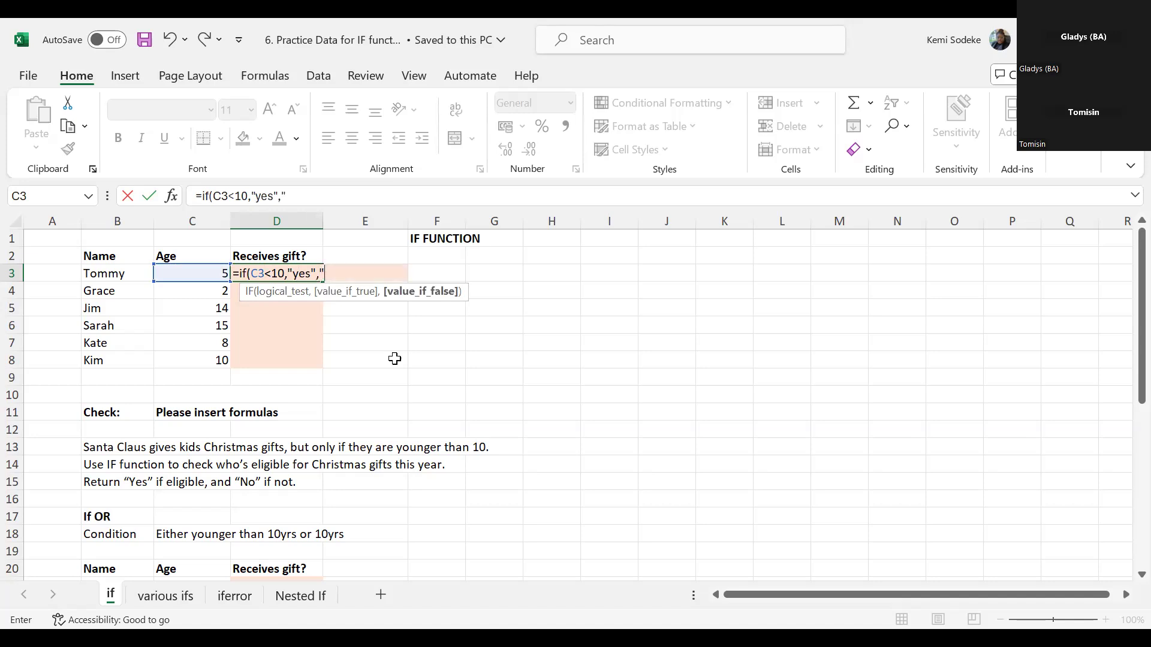
text(no"))
key(Return)
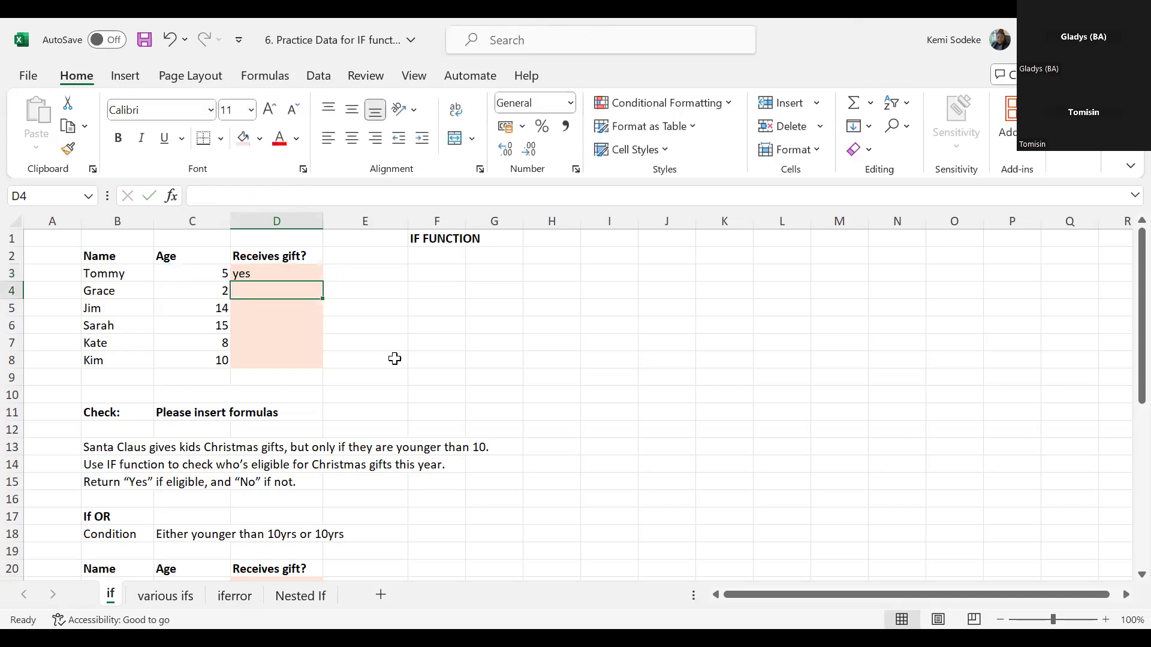
- Start an IF function in D4 using its Function Arguments dialog, with C4<10 as the logical test
click(214, 274)
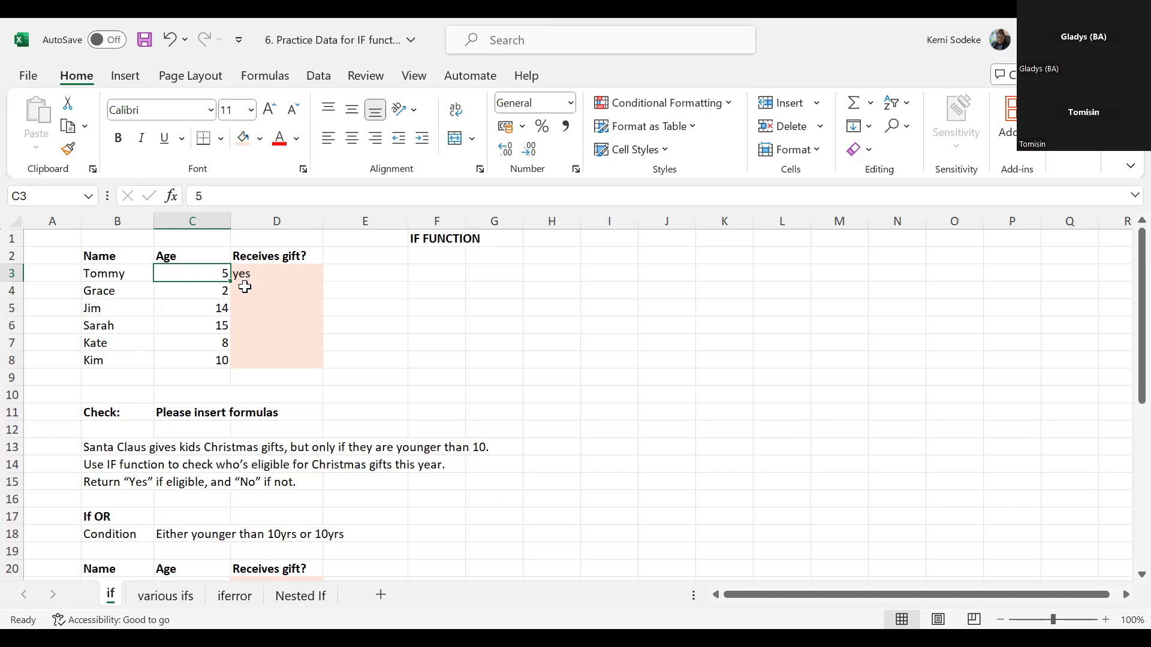
click(245, 289)
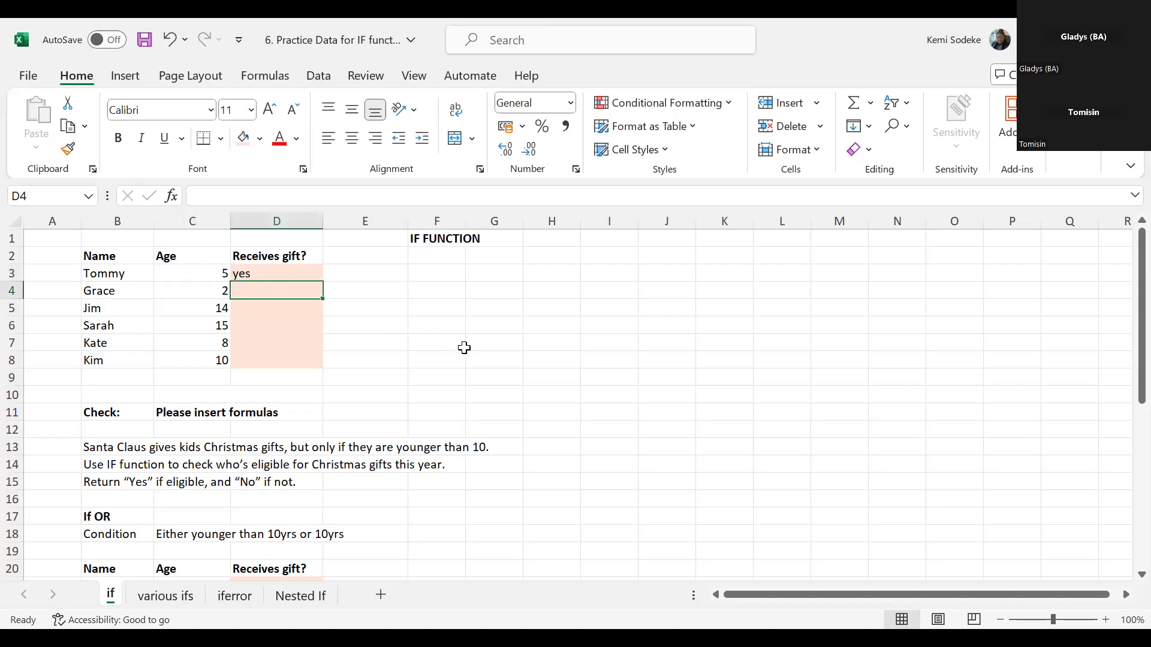
text(=)
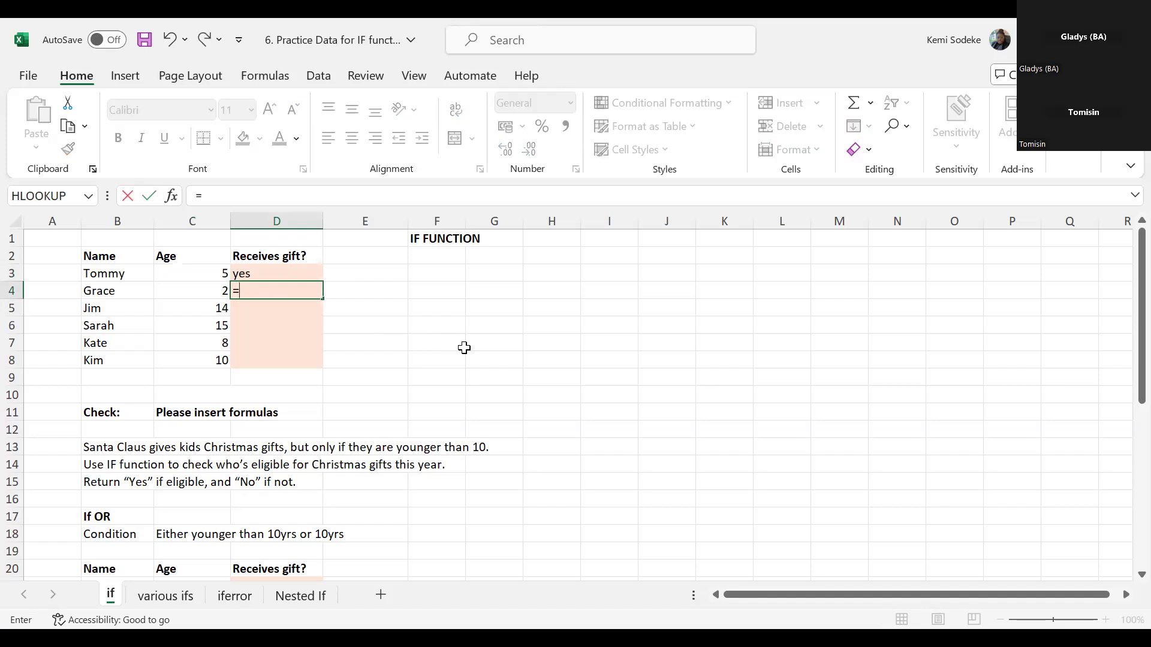
text(if)
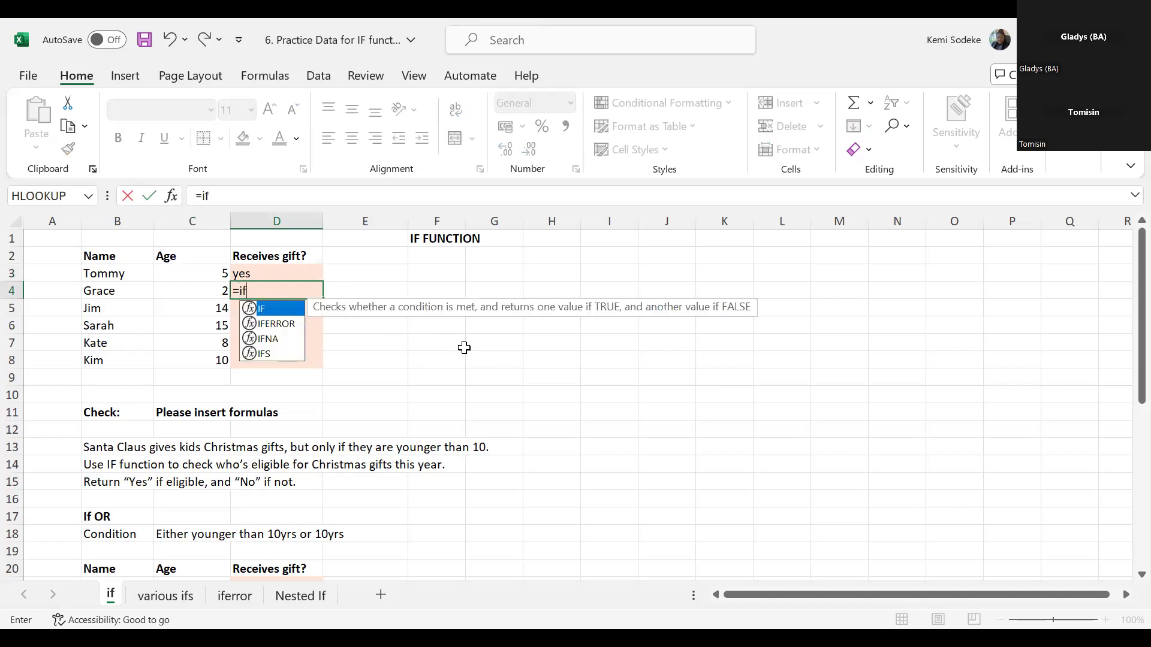
text(()
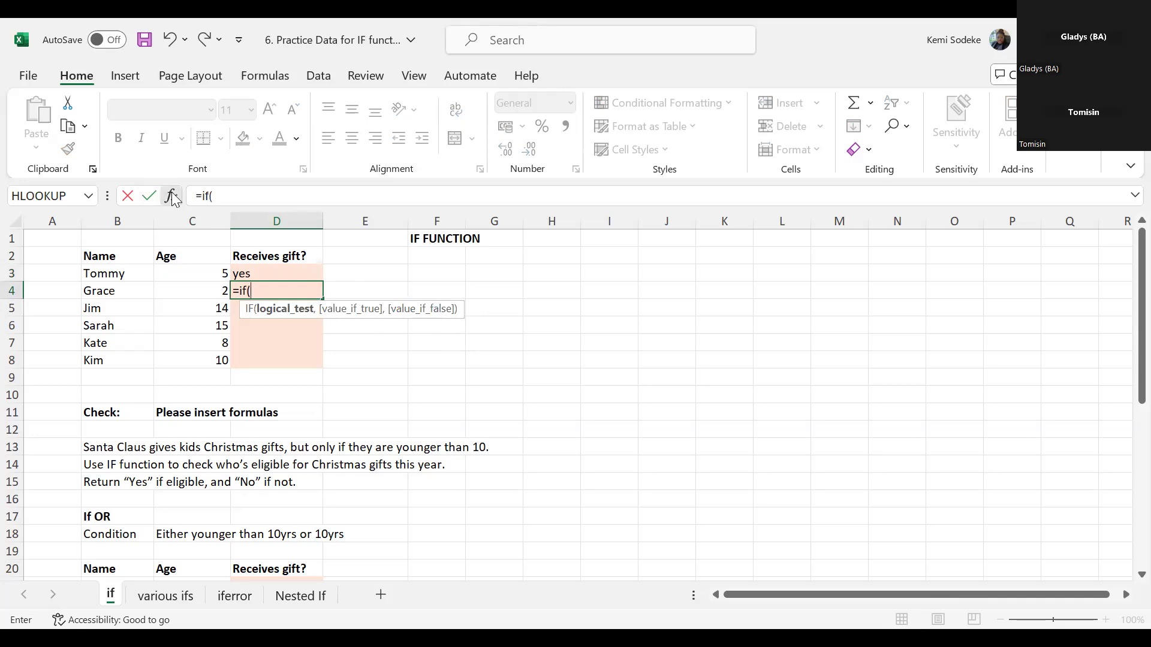
key(ctrl+a)
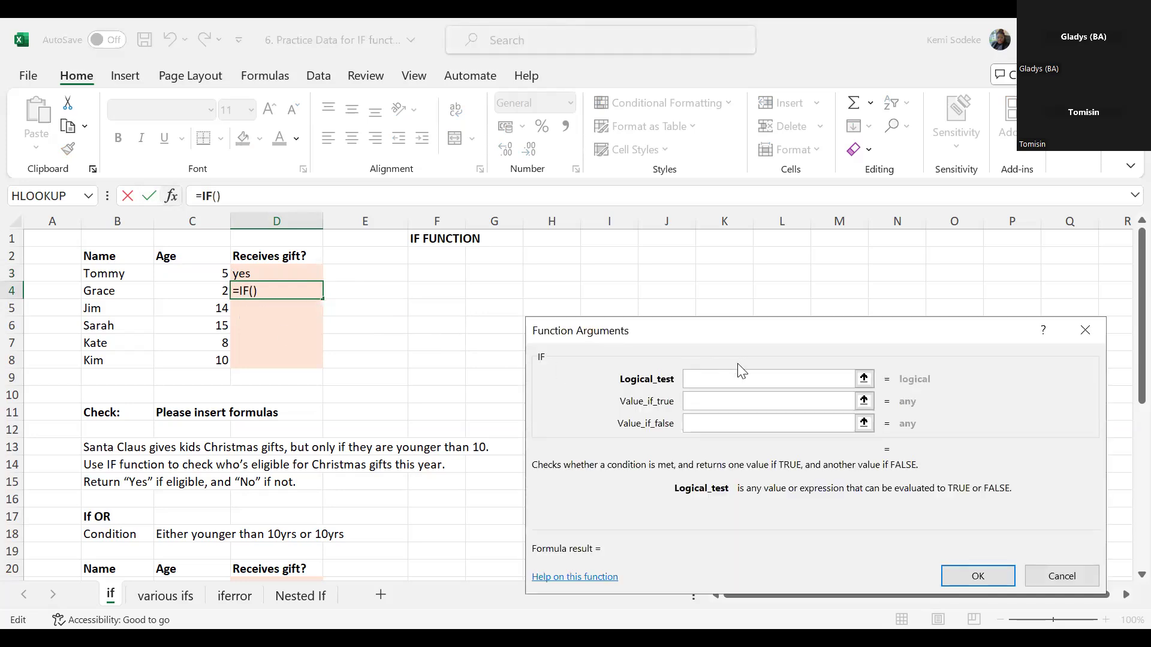
drag(740, 333, 751, 272)
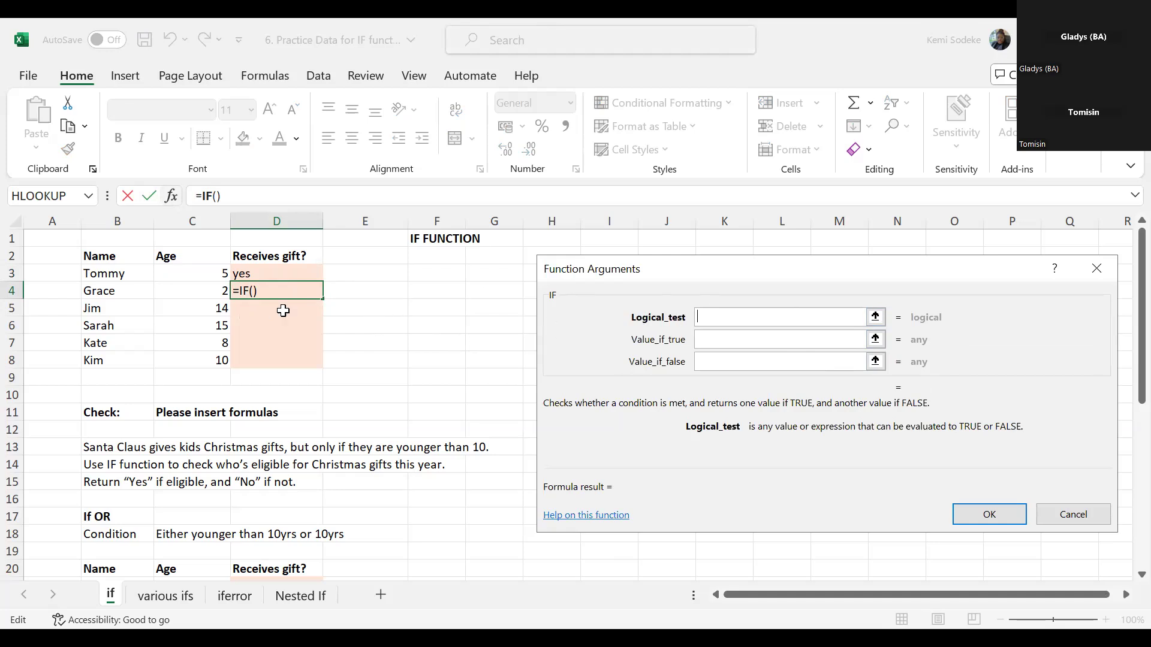
click(211, 290)
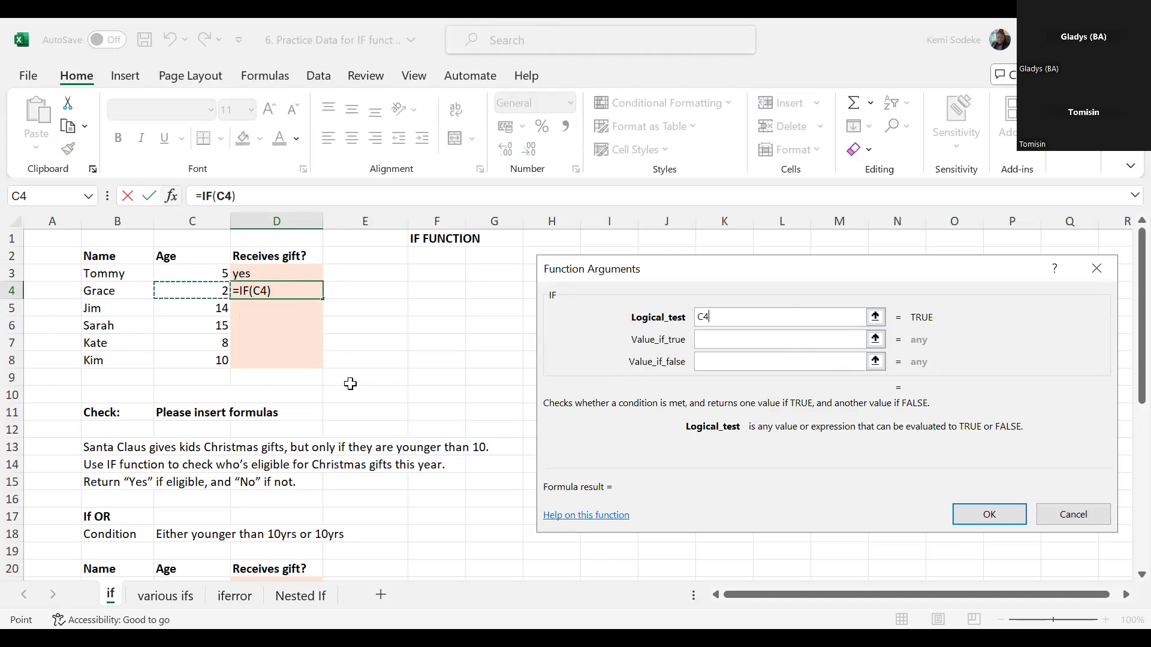
text(<10)
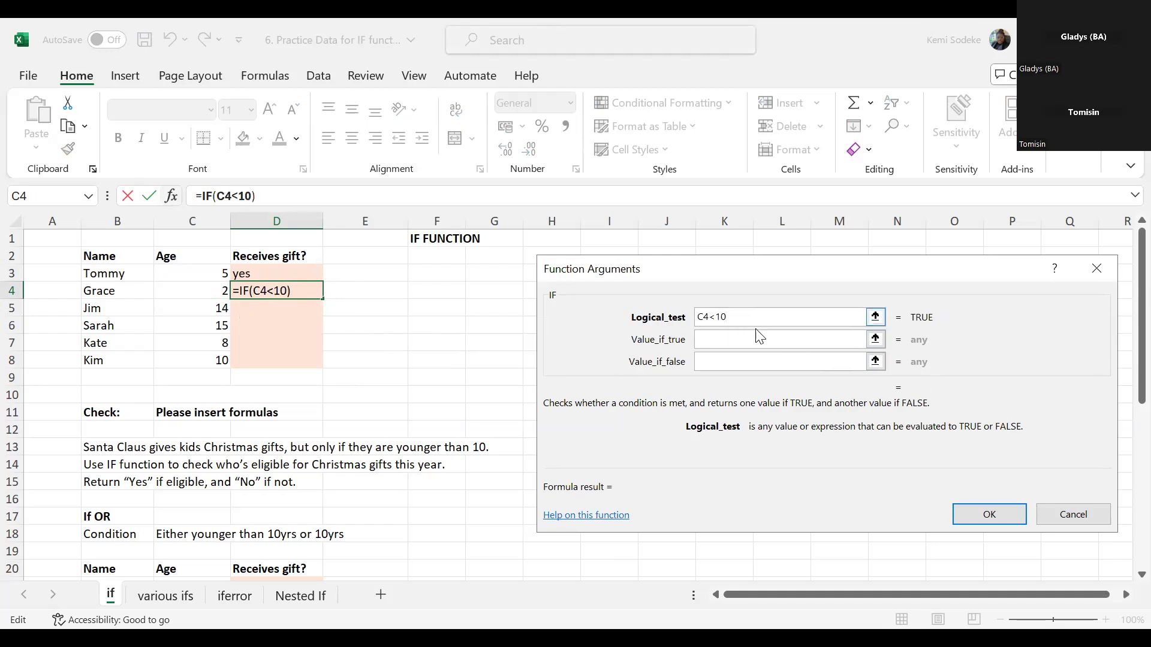
- Set D4's IF function to return "yes" when true and "no" when false, and complete the formula
click(710, 339)
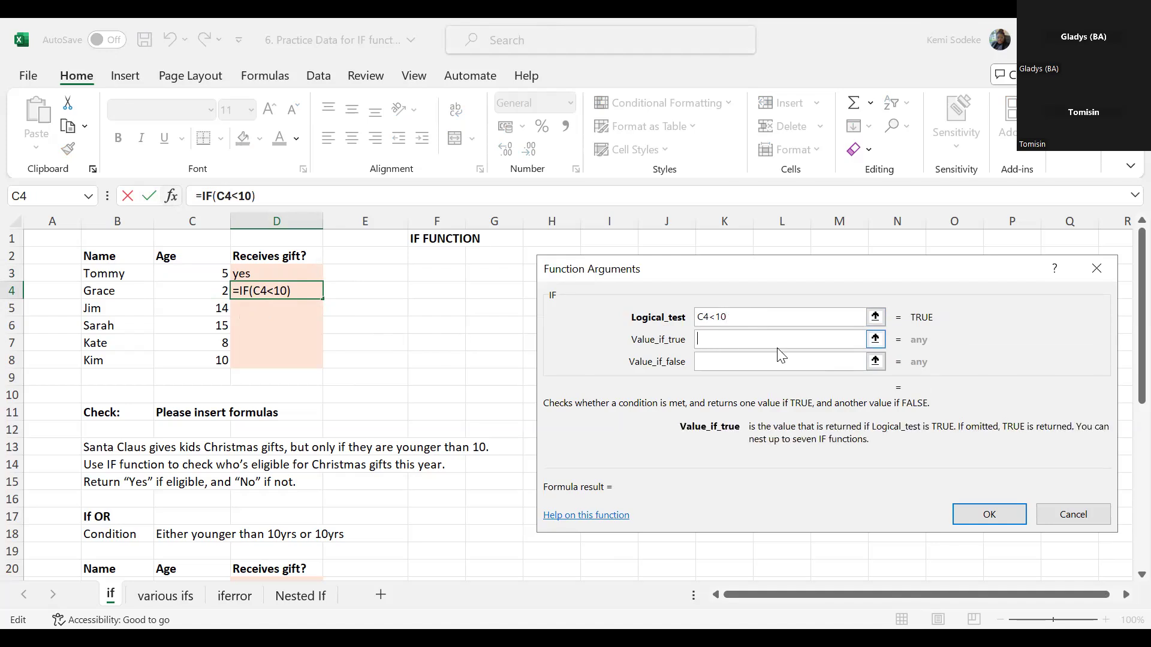
text(yes)
click(772, 360)
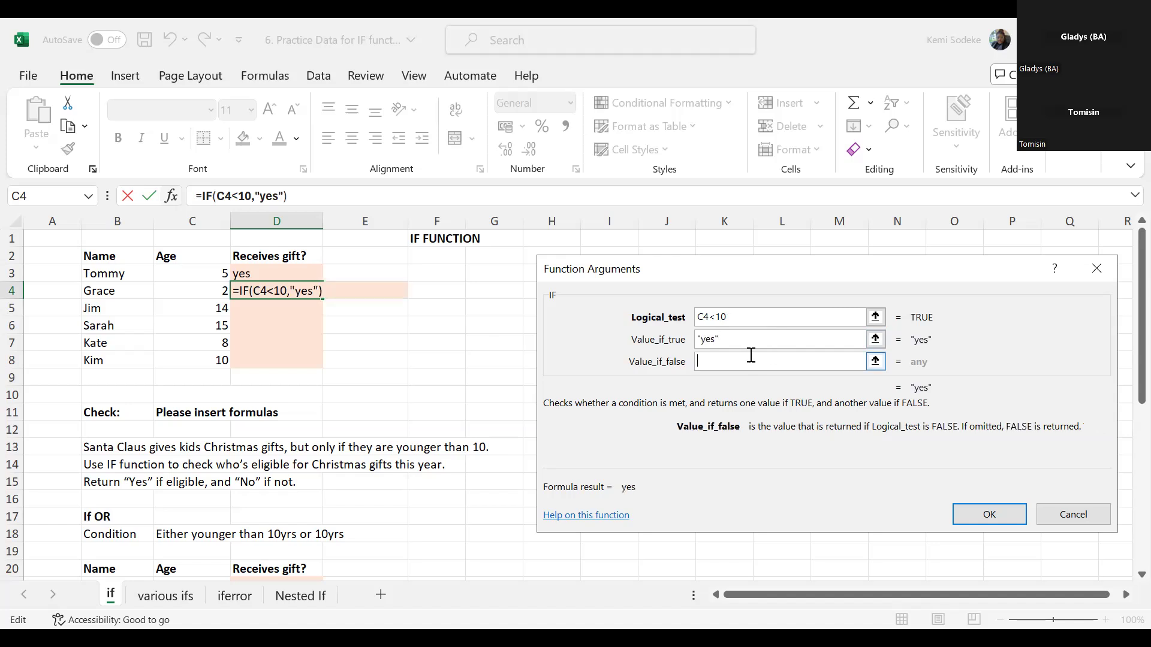
text(no)
click(1012, 520)
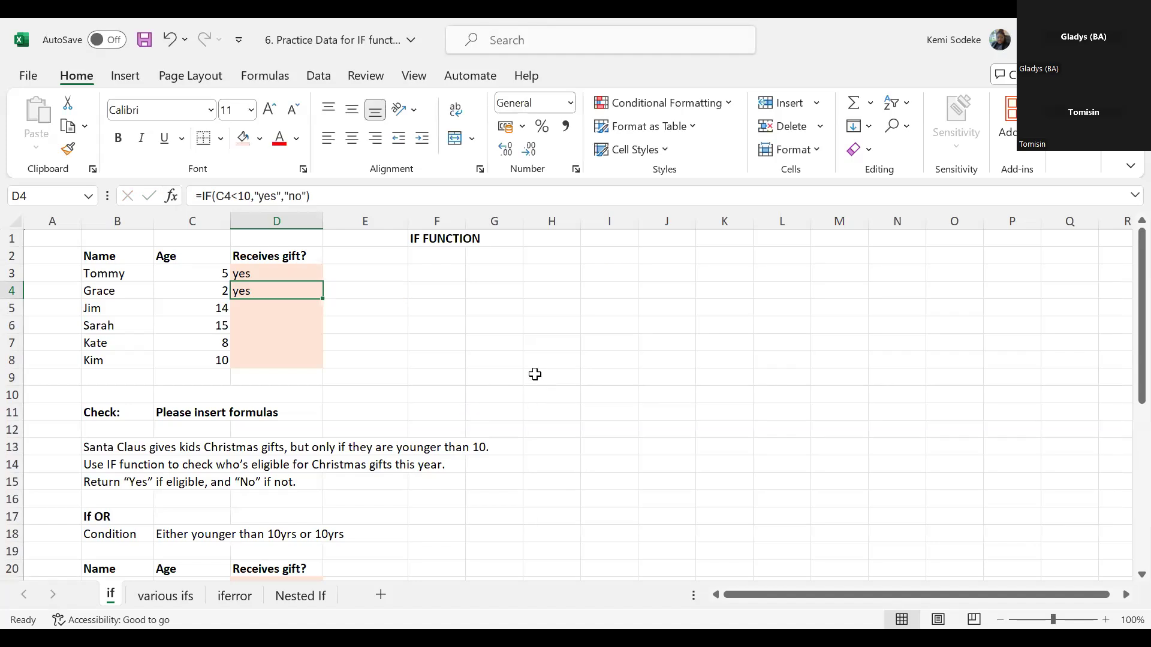
- Fill the IF formula from D4 down to D8 for the remaining children
click(262, 310)
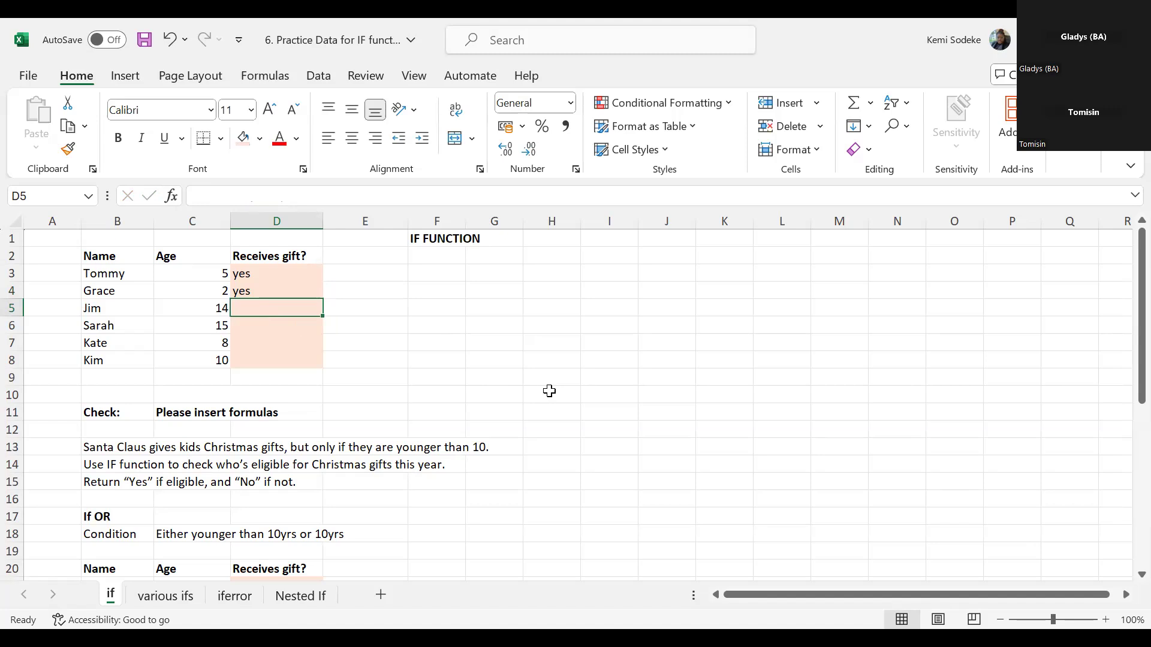
click(264, 292)
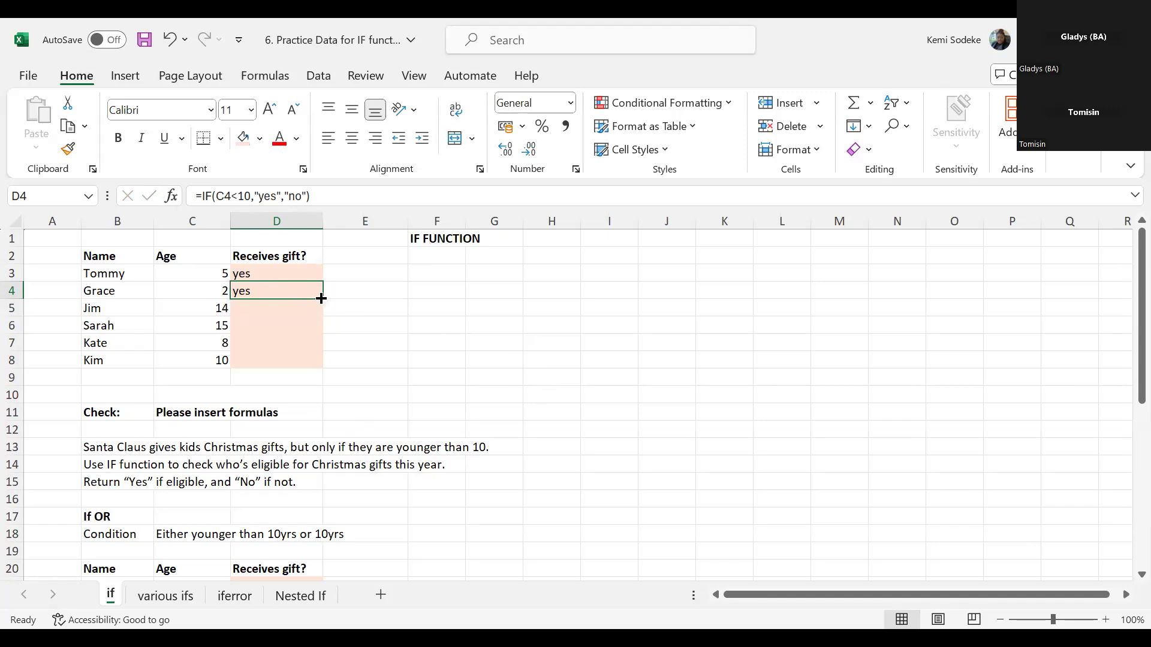
drag(321, 298, 318, 364)
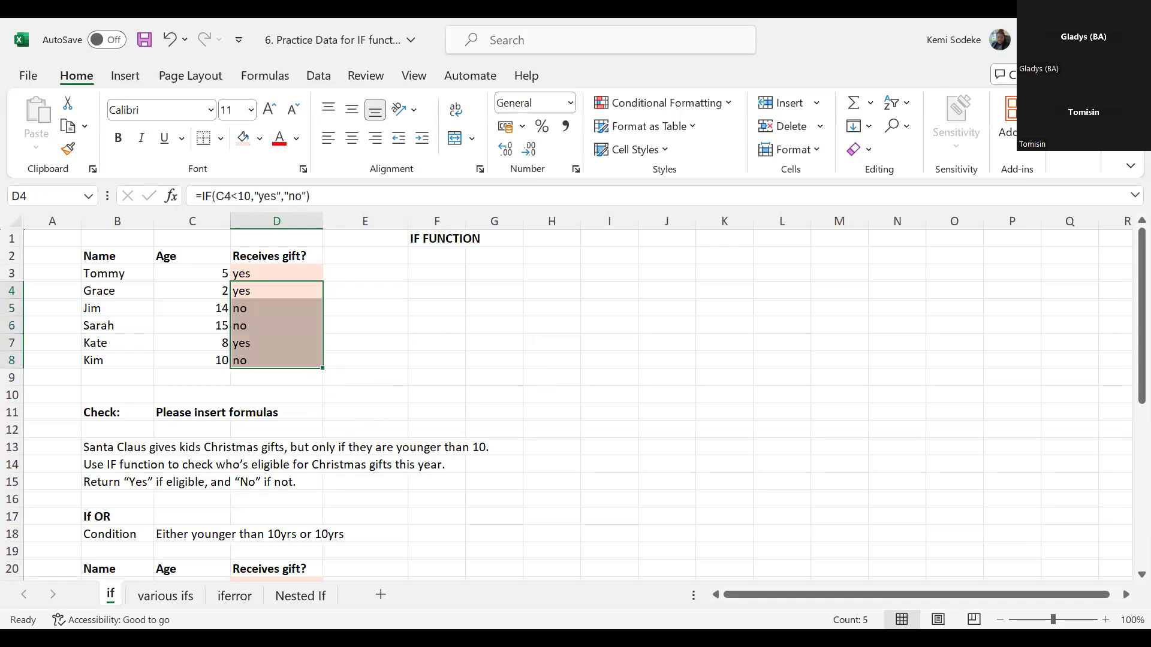
- Check the ages in C5:C8 against the Receives gift? results in column D
click(213, 309)
click(256, 309)
click(206, 324)
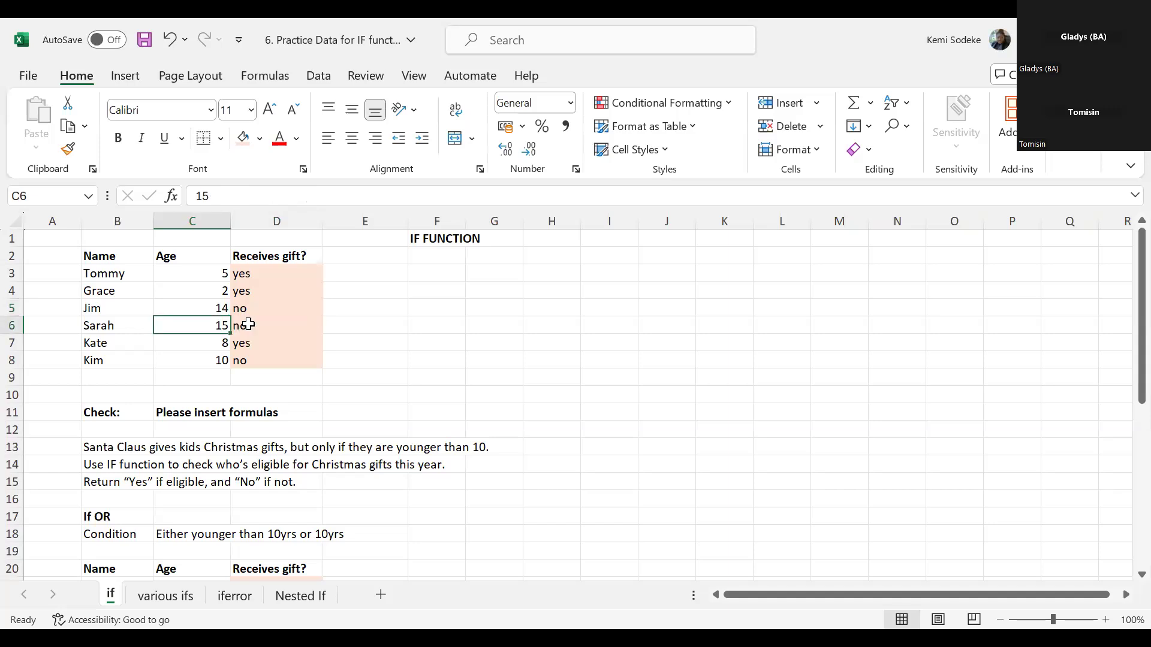
click(218, 345)
click(255, 343)
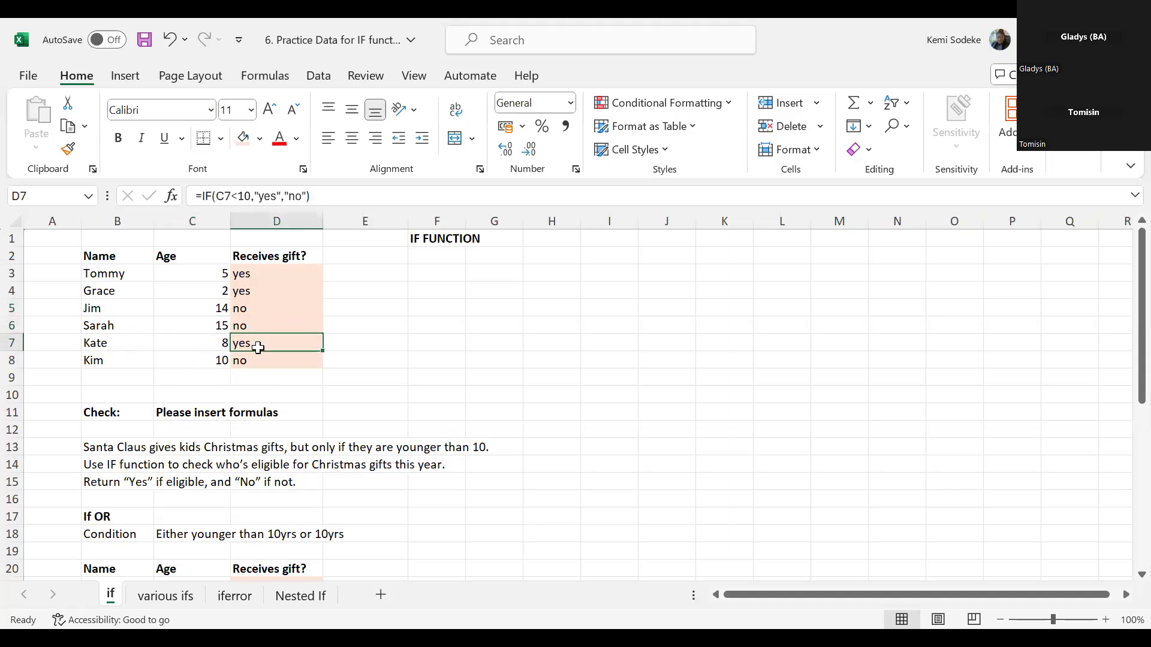
click(215, 360)
click(247, 363)
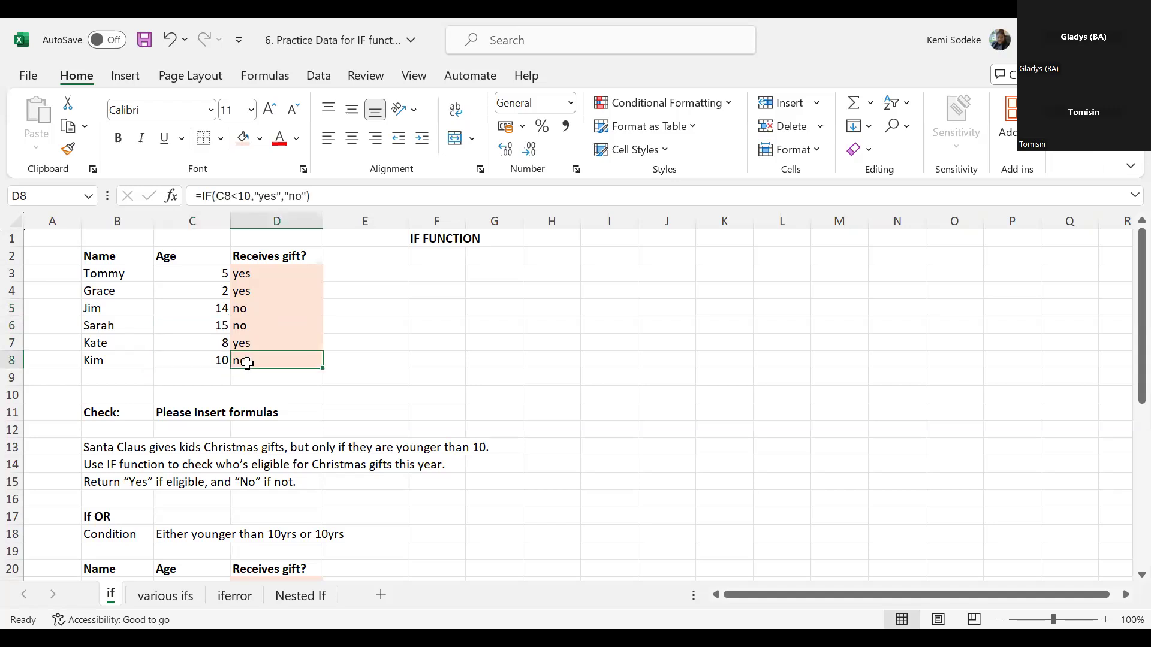
click(217, 362)
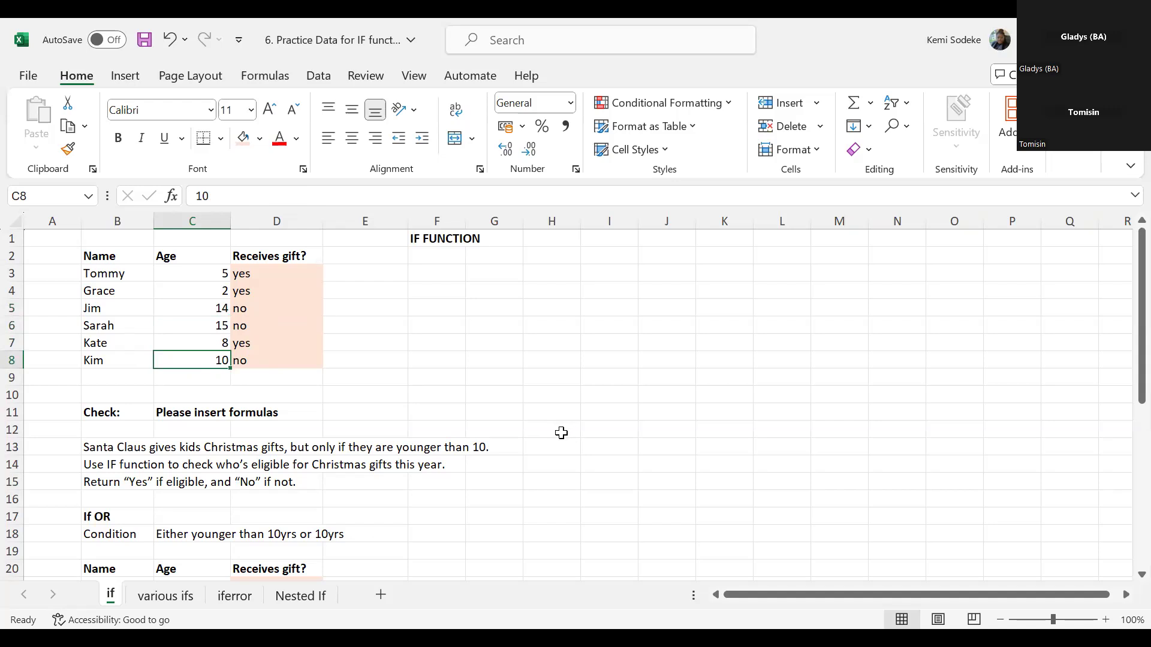
- View the If OR and IF And exercises below the first gift table, including their conditions and empty Receives gift? columns
scroll(609, 468, down, 1)
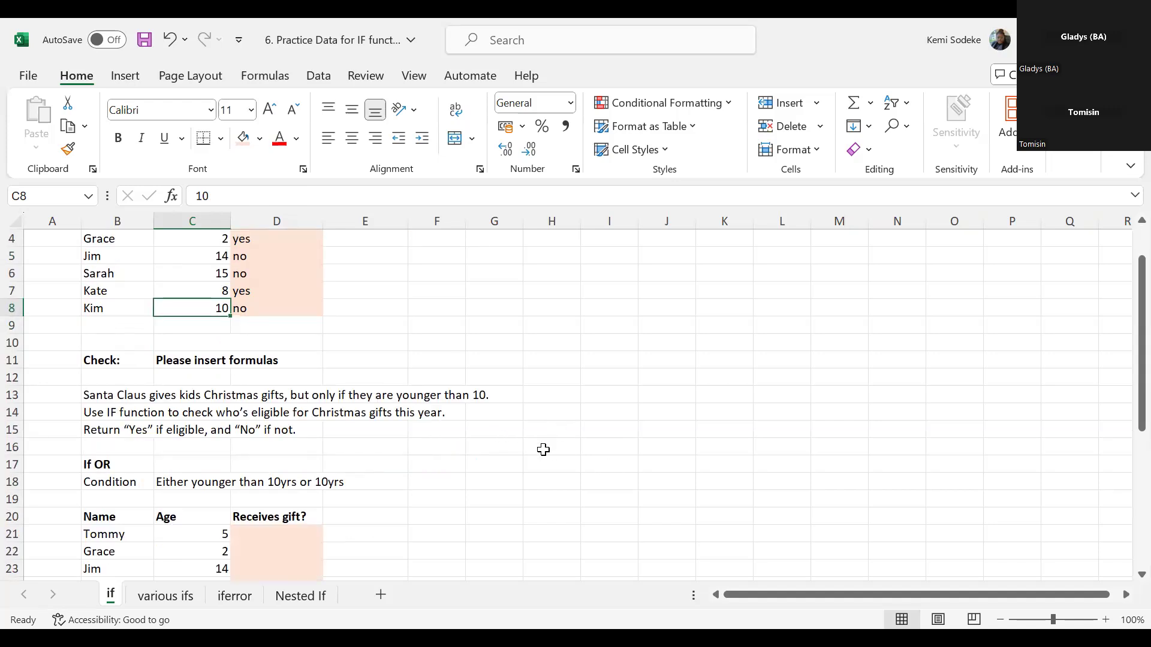
scroll(541, 451, up, 1)
scroll(623, 473, down, 2)
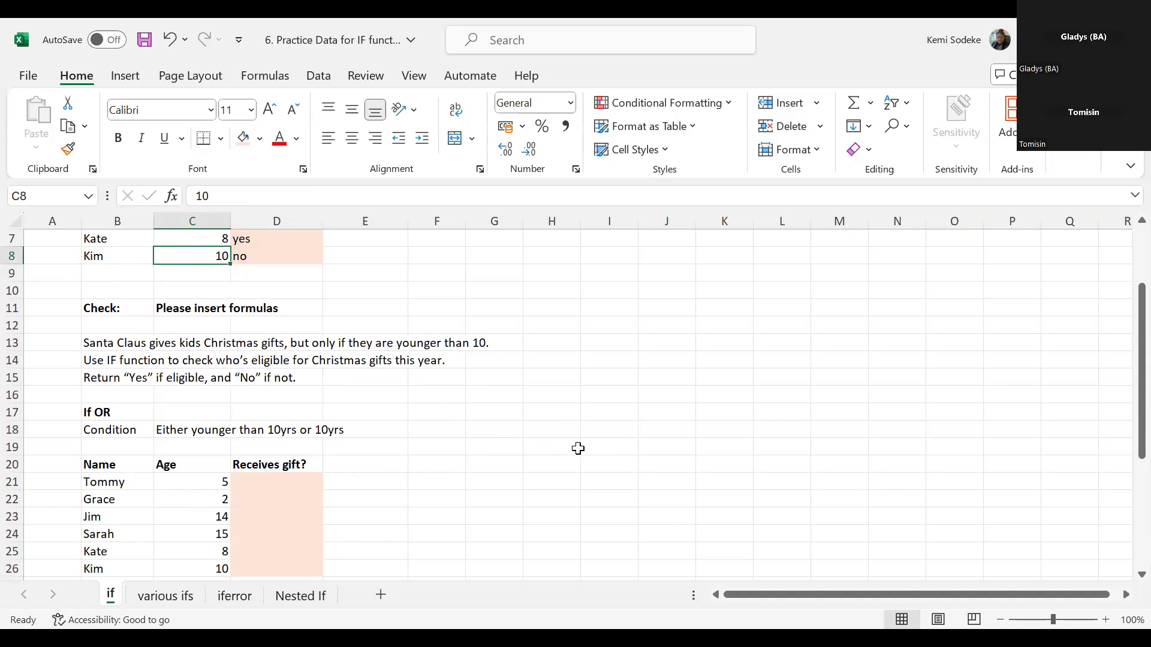
scroll(545, 440, down, 3)
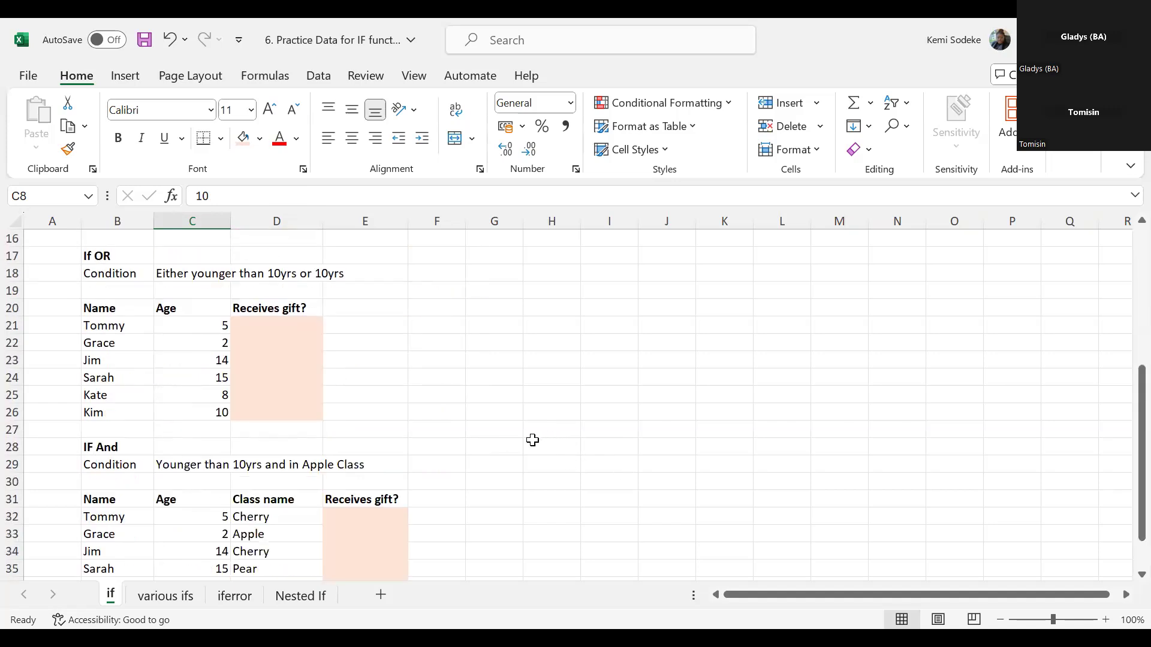
scroll(506, 438, up, 3)
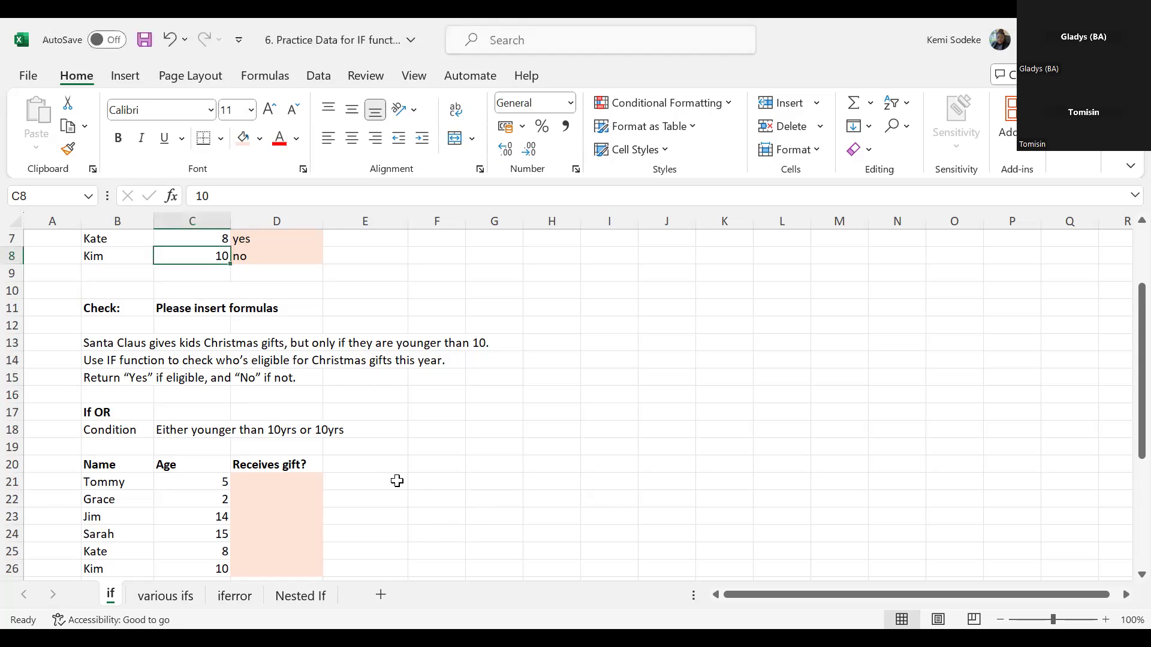
- Compare the If OR exercise's condition and empty table with the first gift table's results, including D8's formula
scroll(398, 480, down, 2)
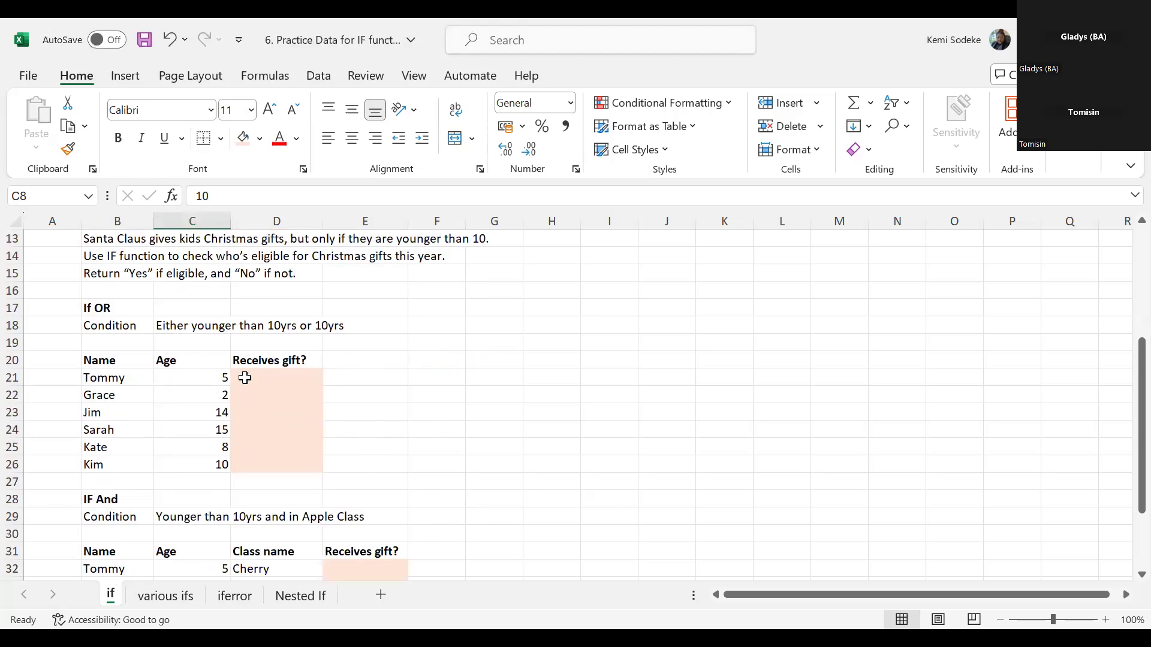
scroll(440, 442, up, 2)
scroll(377, 471, down, 2)
click(255, 377)
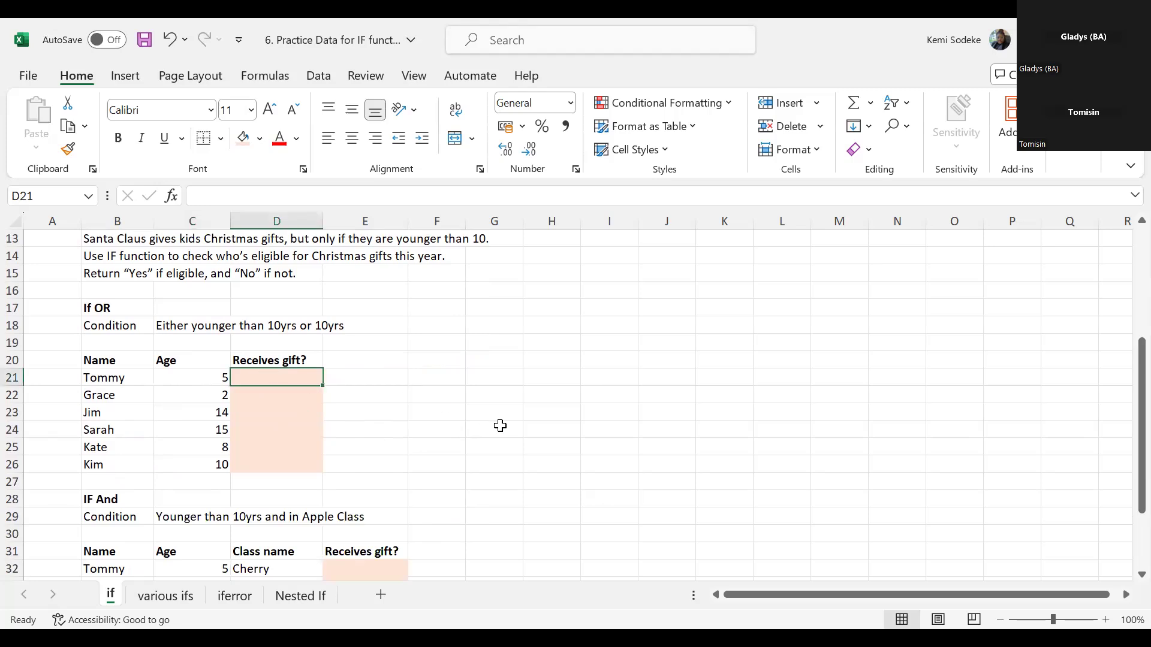
scroll(473, 420, up, 4)
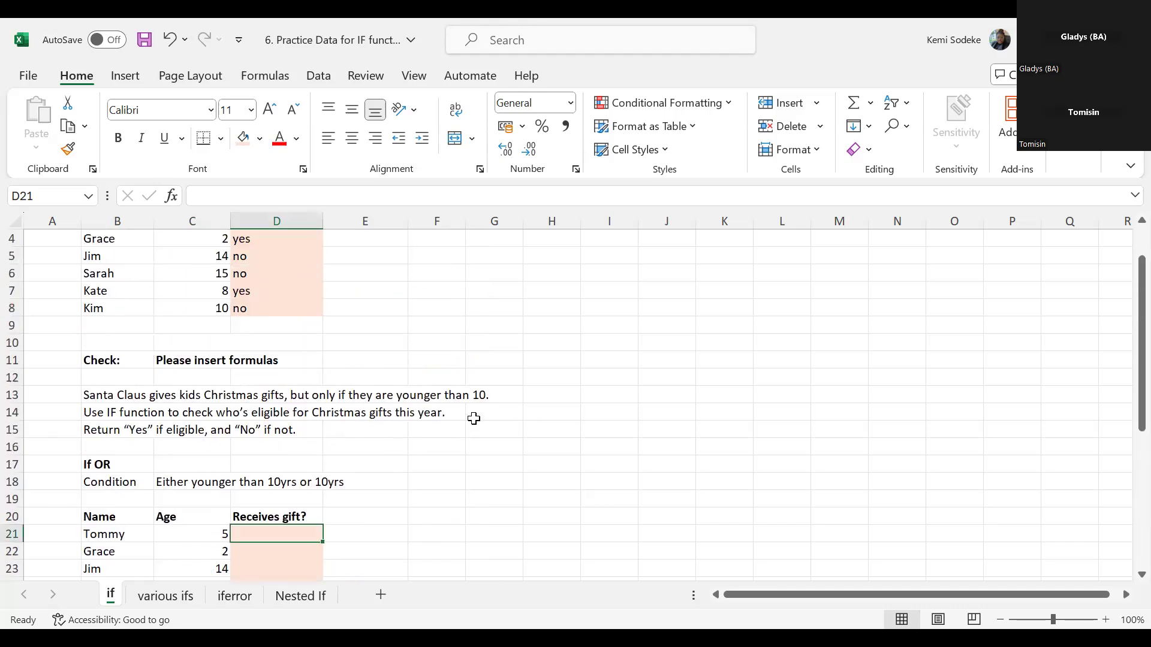
click(181, 360)
click(259, 361)
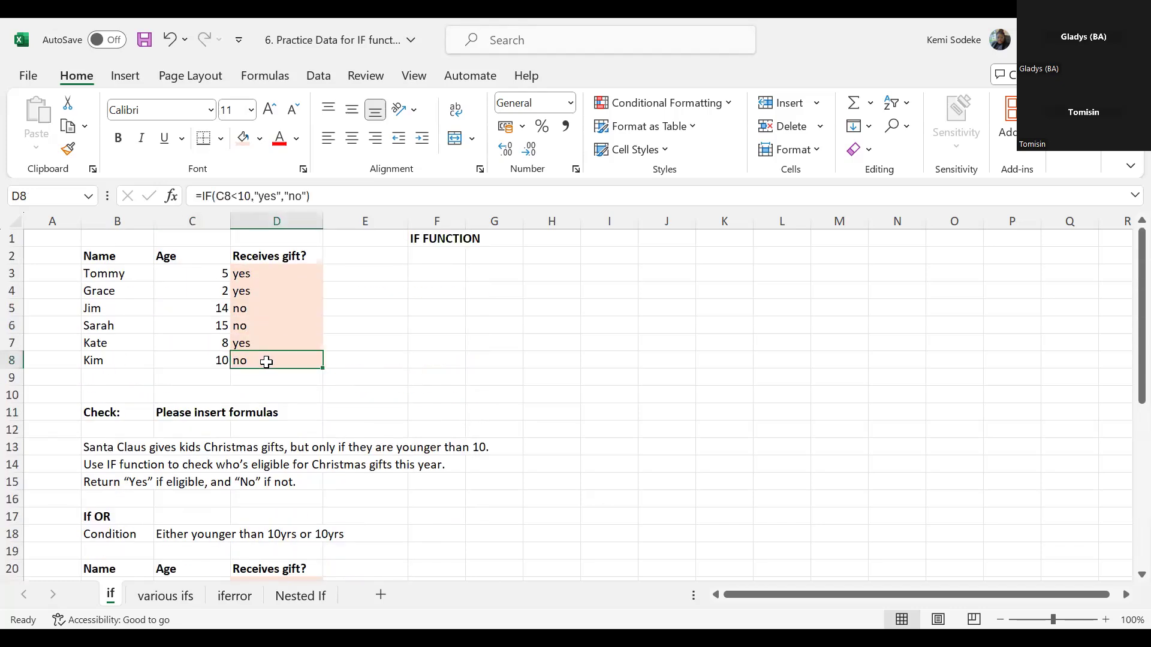
scroll(485, 392, down, 3)
scroll(476, 394, up, 3)
scroll(1124, 577, down, 1)
scroll(1124, 576, down, 3)
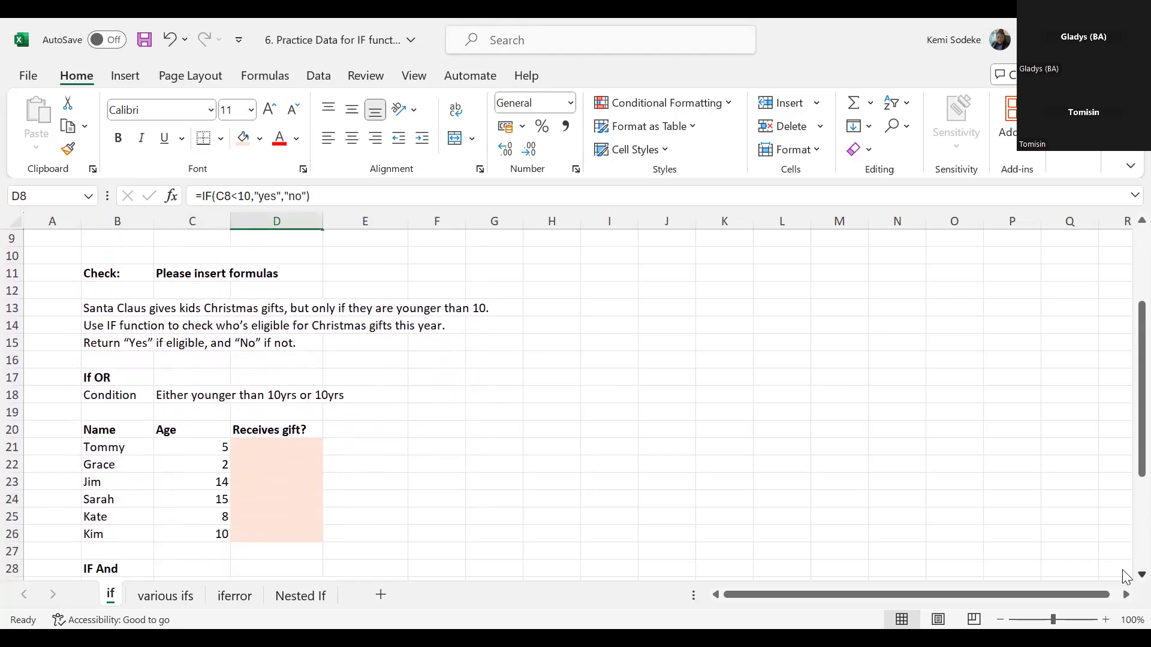
scroll(1125, 577, down, 1)
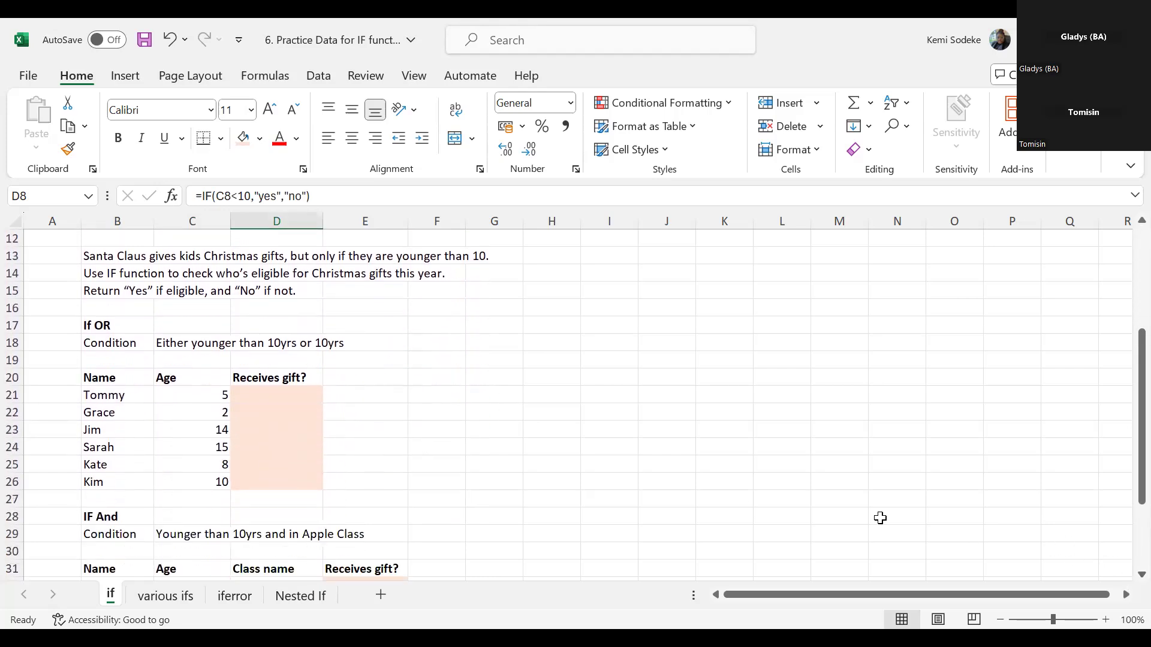
- Start an IF formula in D21 with a nested OR function as its logical test
click(271, 395)
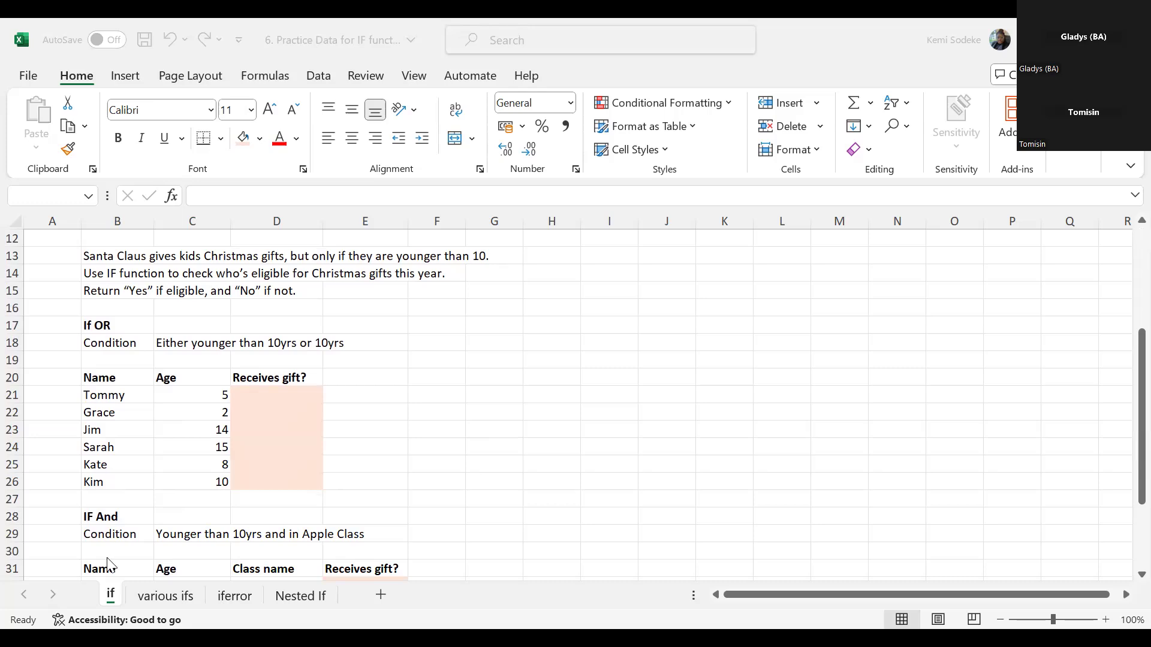
click(270, 394)
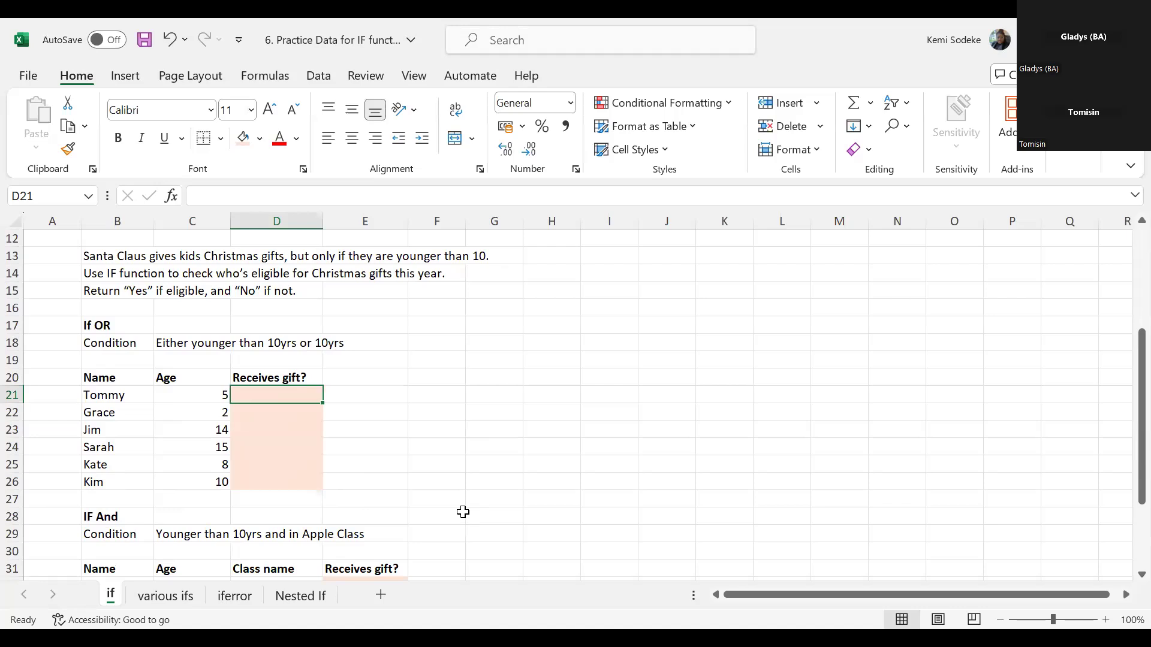
text(=)
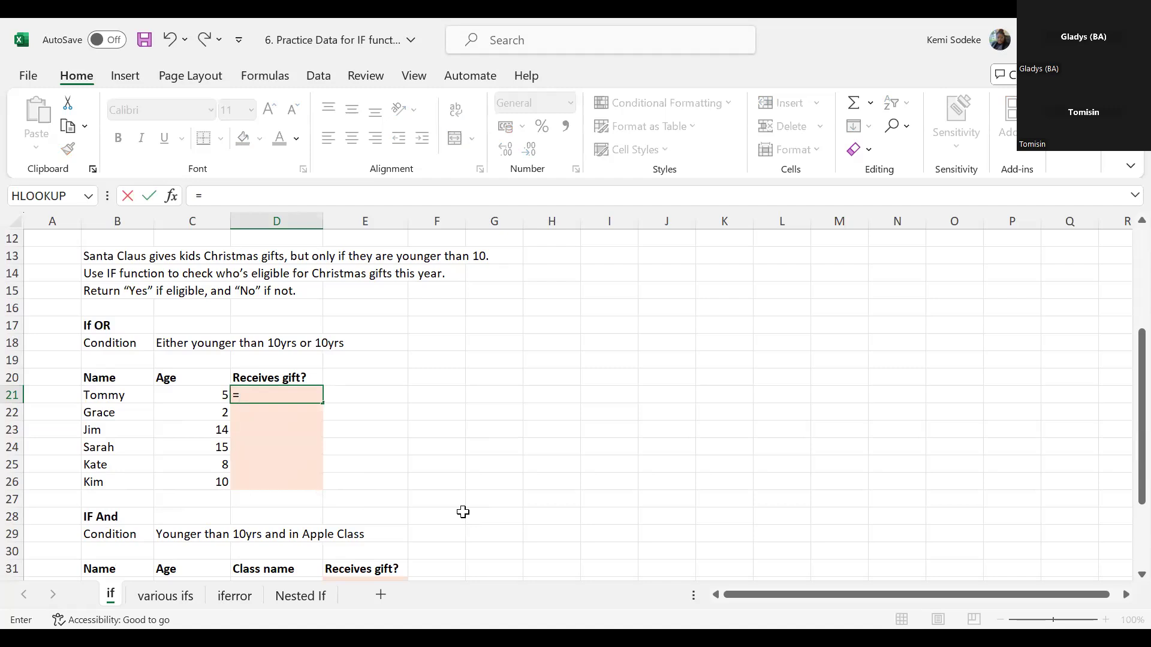
key(BackSpace)
text(if)
text(()
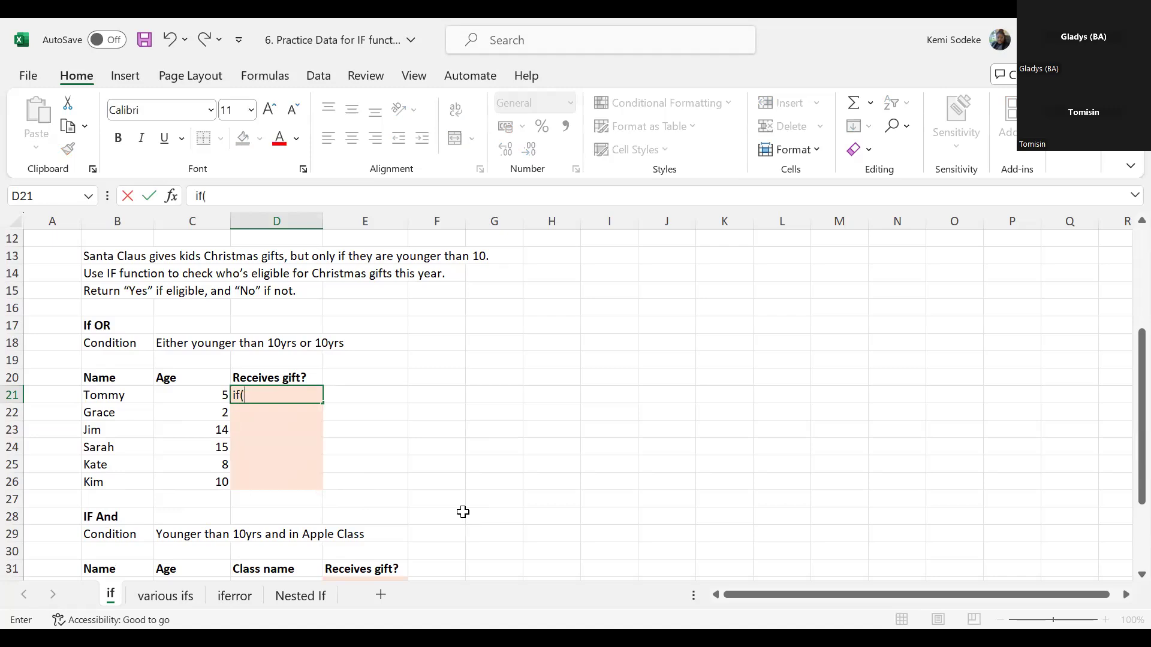
click(197, 196)
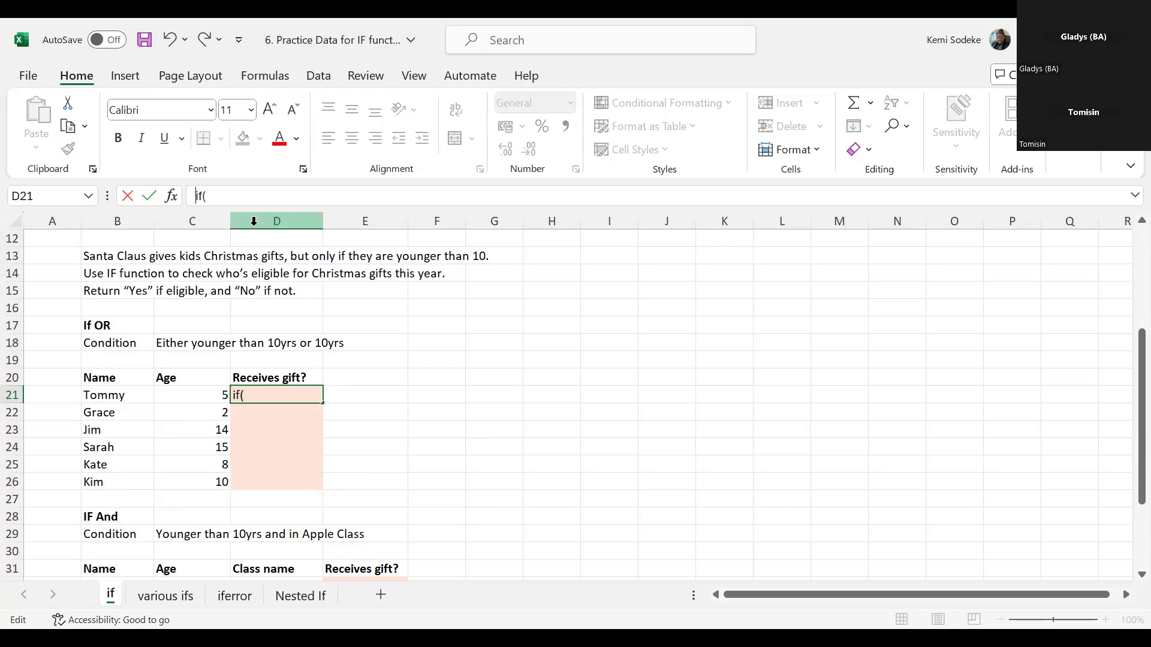
text(=)
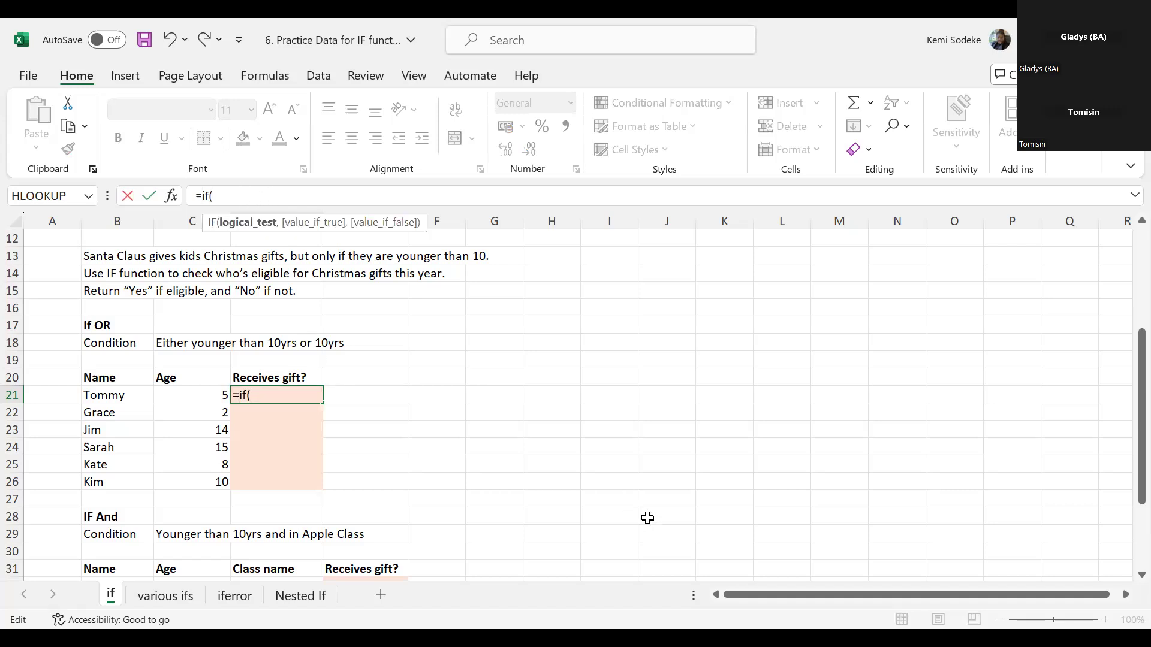
text(or)
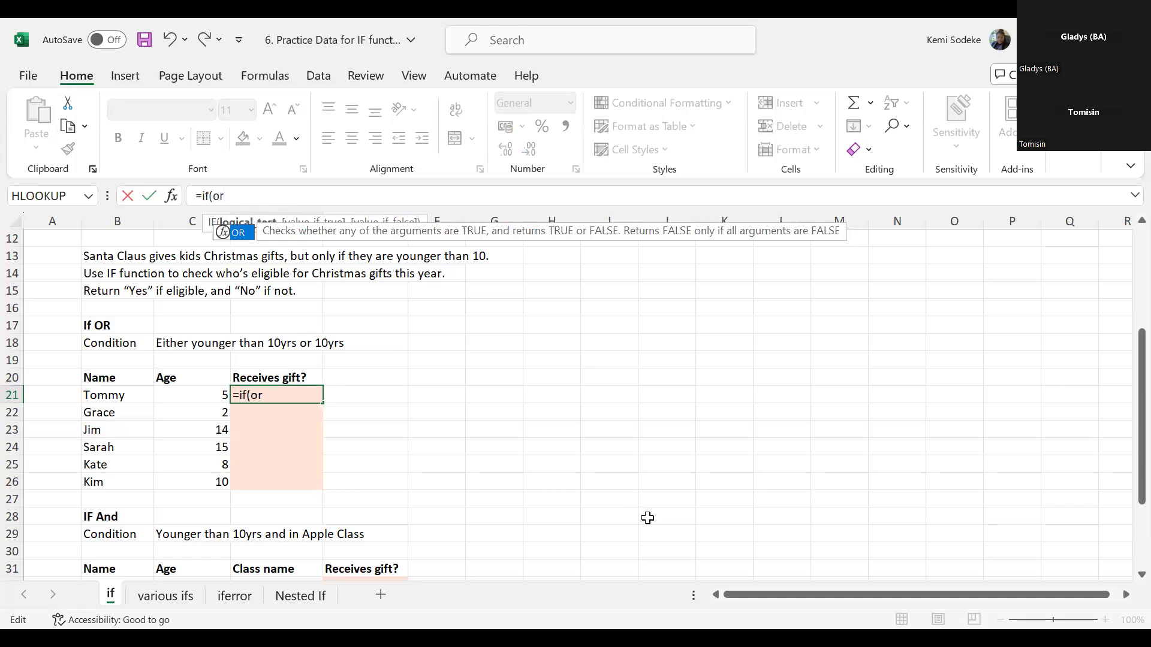
text(()
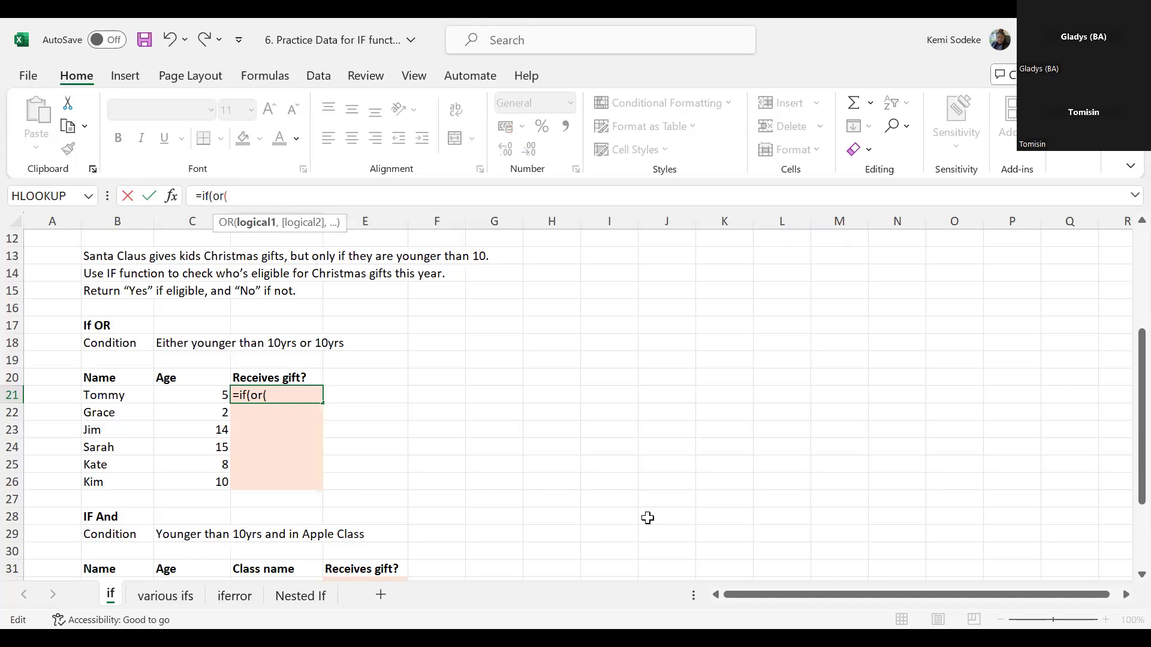
- Set the OR conditions in D21's formula to C21<10 and C21=10, and close the OR function
click(214, 395)
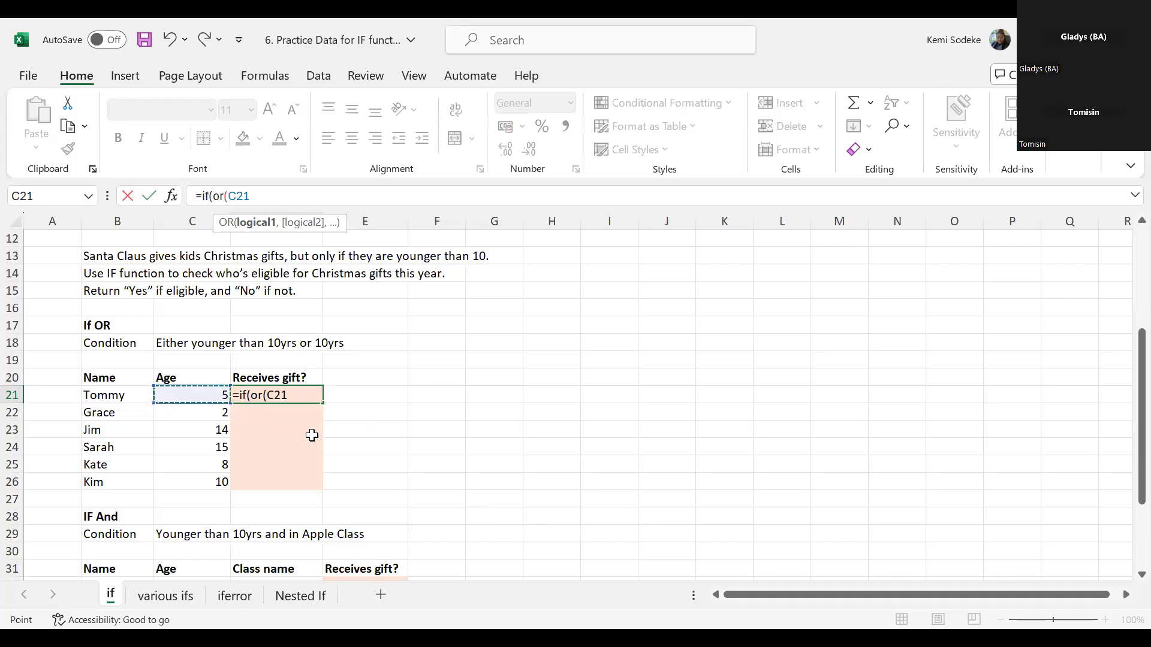
text(<10,)
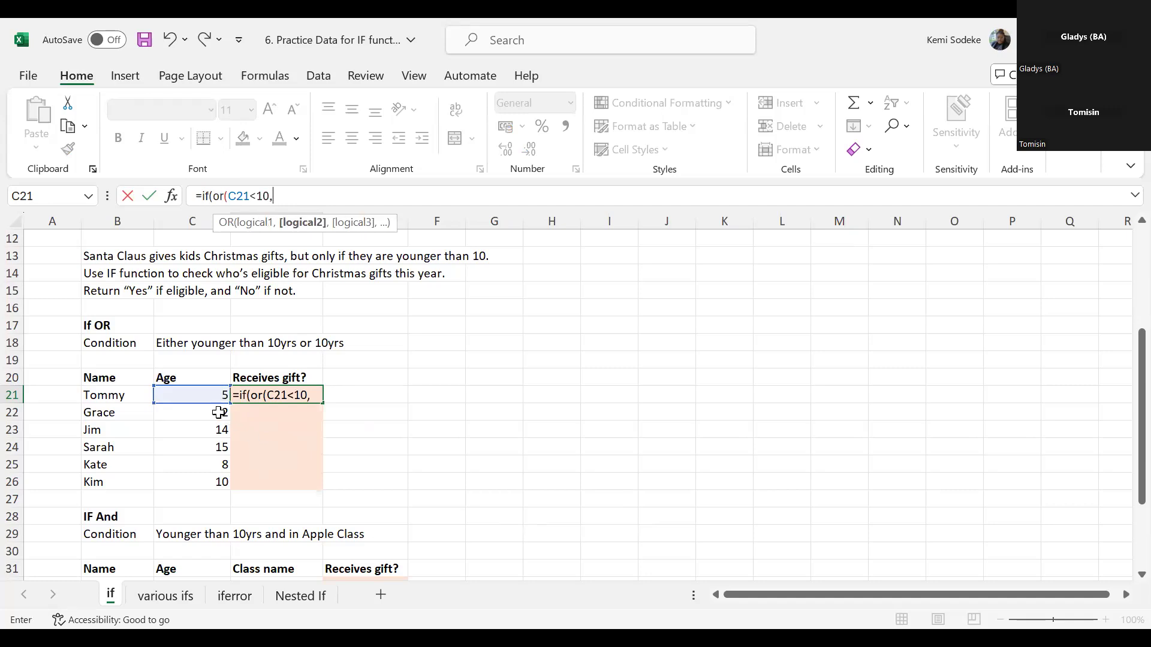
click(213, 393)
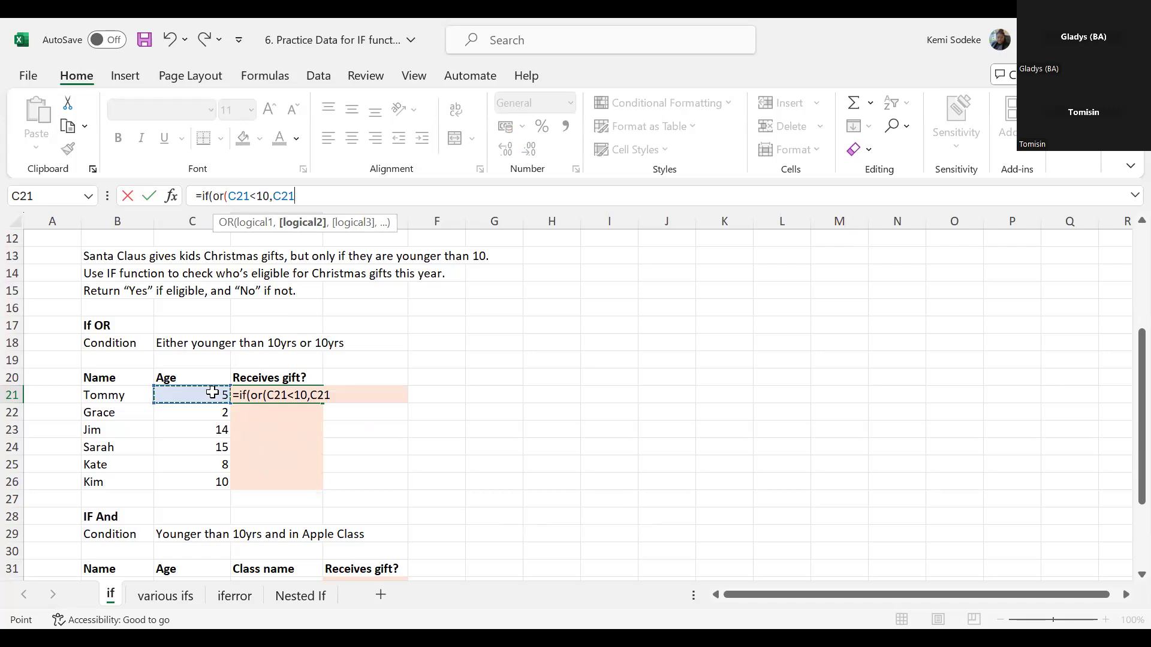
text(=10)
text(),"yes")
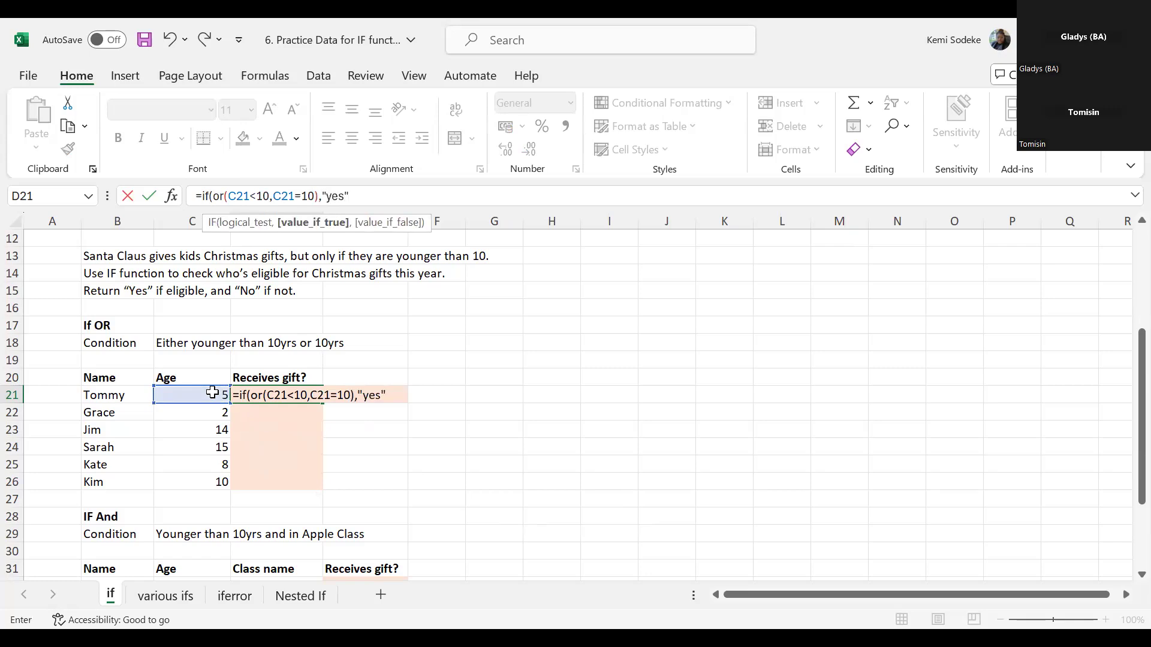
text(,)
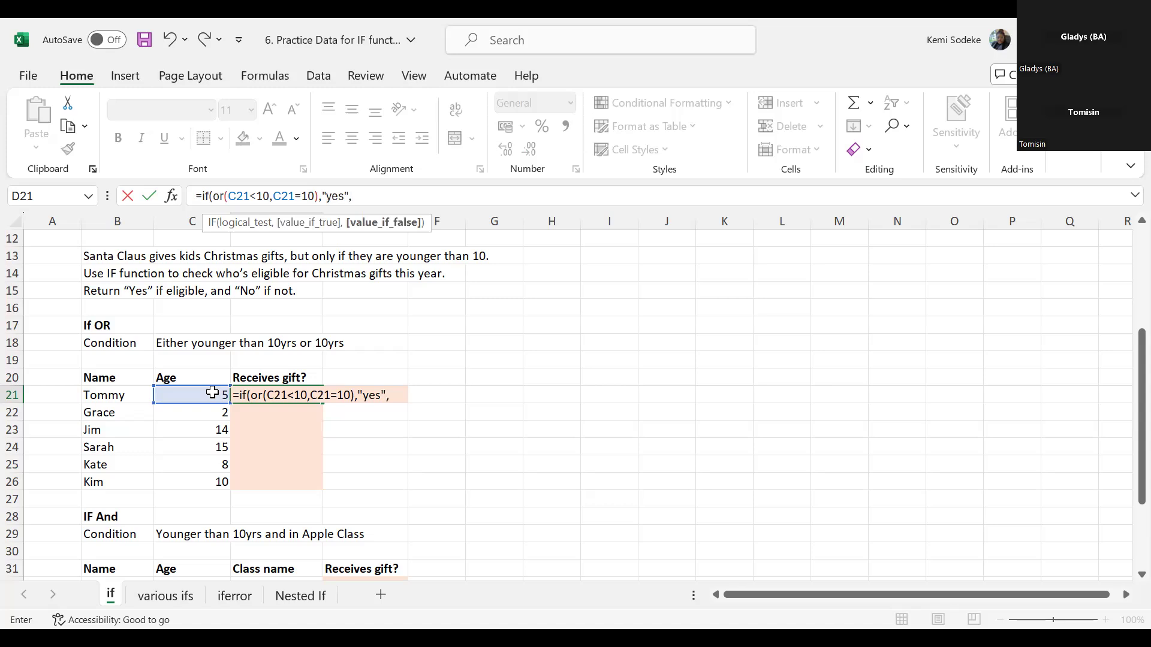
text("no)
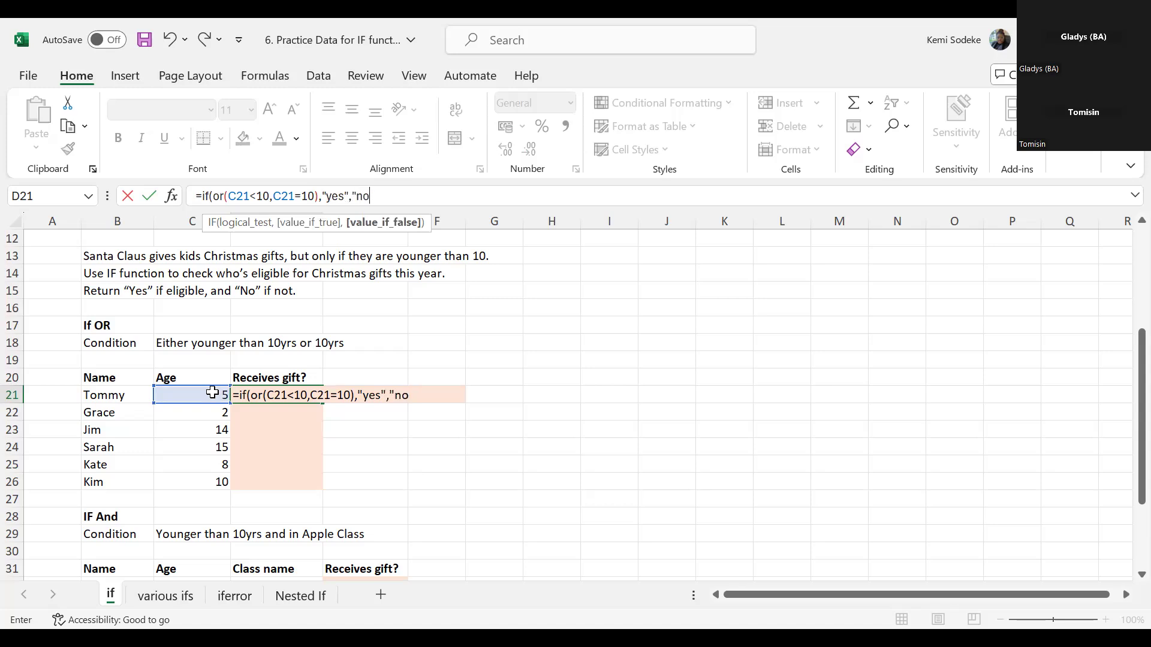
text("))
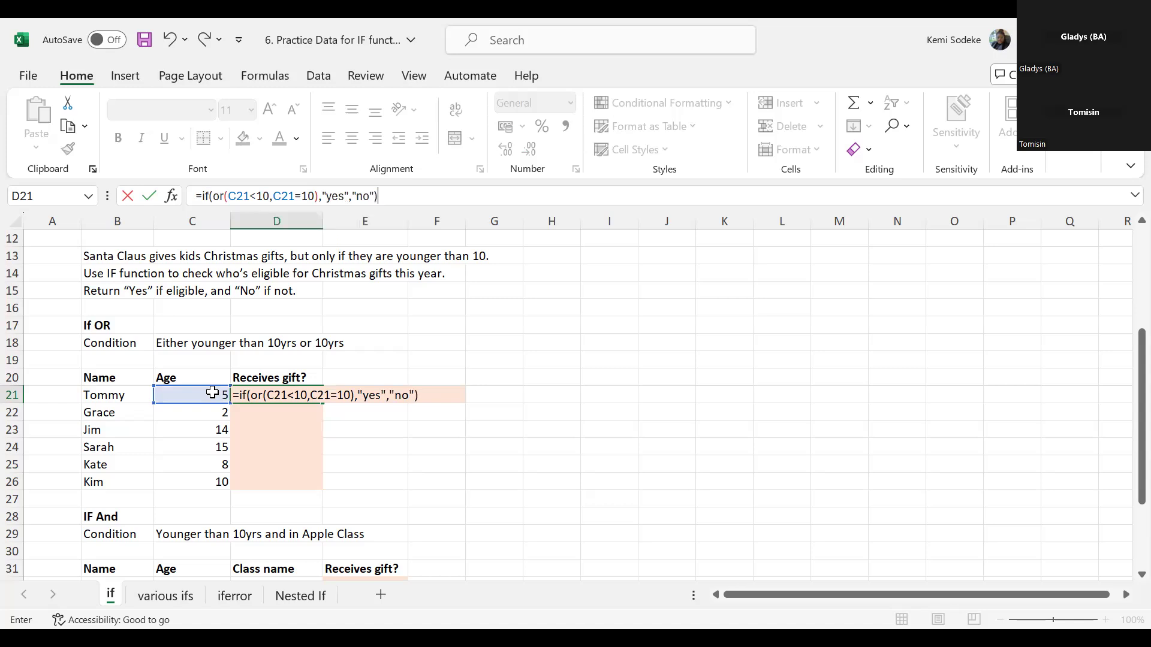
- Set D21's IF function to return "yes" when true and "no" when false, and complete the formula
key(Return)
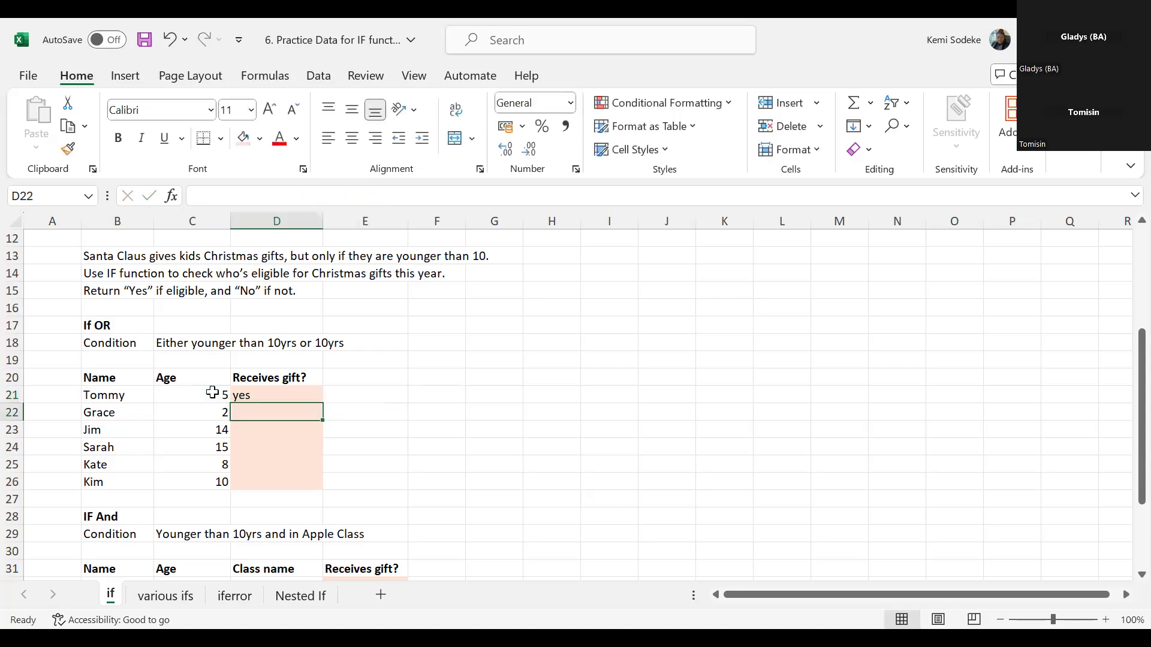
- Fill the IF with OR formula from D21 down to D26 and check the age in C26
click(275, 392)
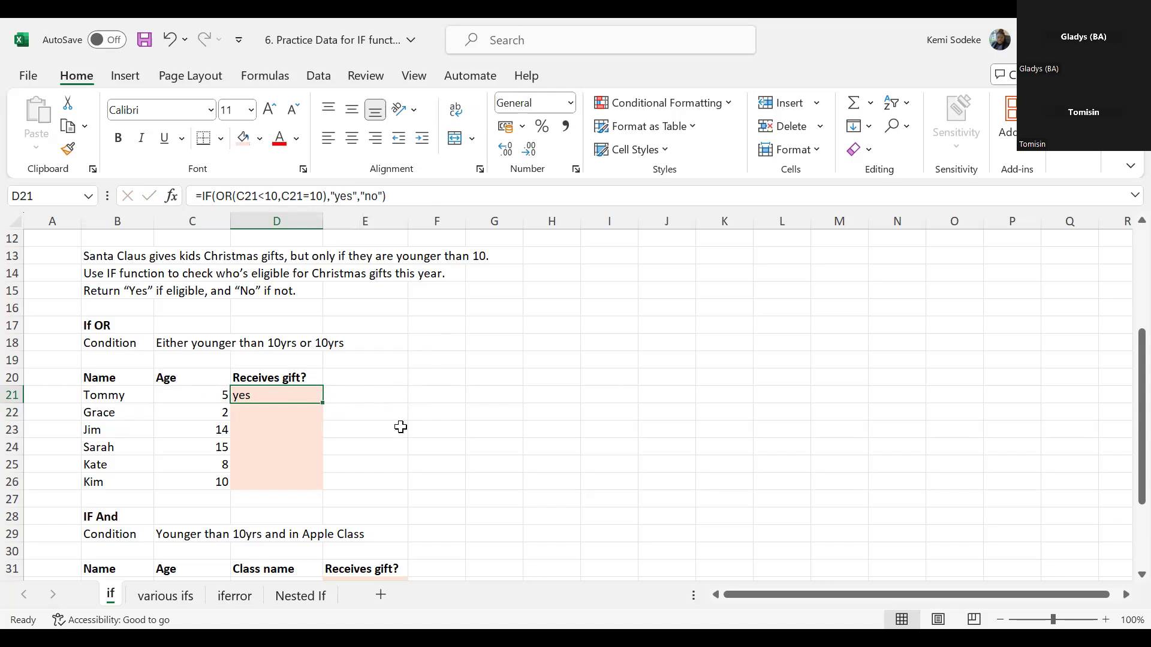
drag(323, 402, 318, 485)
click(193, 481)
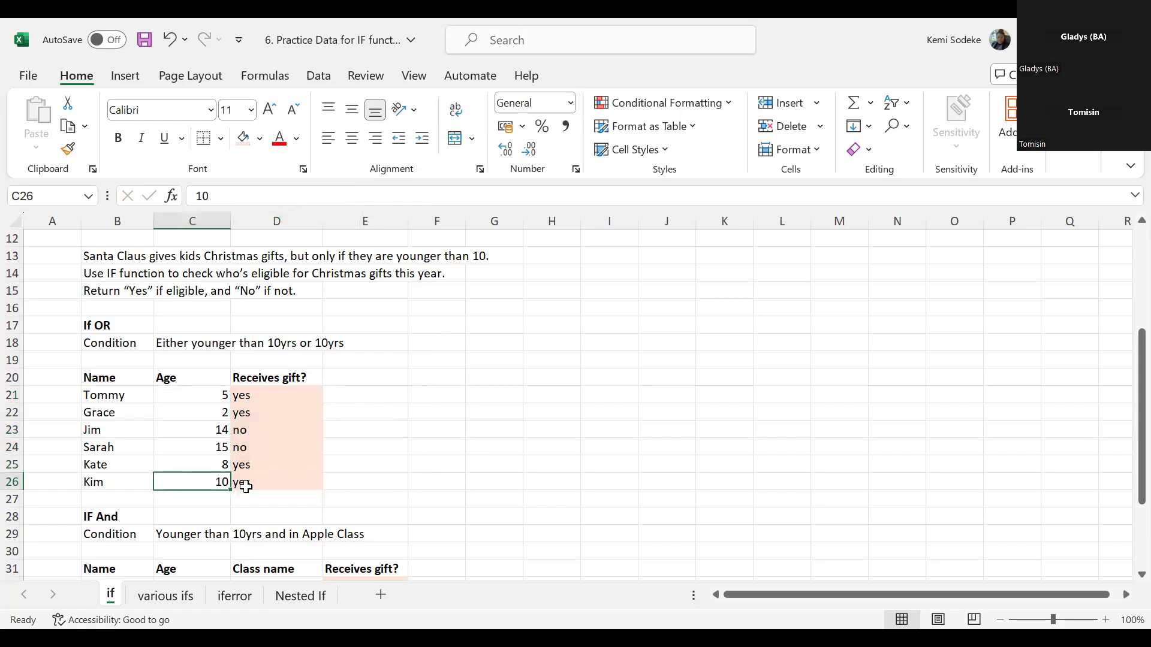
- Compare the 10-year-old's plain IF result in D8 with the IF with OR result in D26
scroll(529, 452, up, 4)
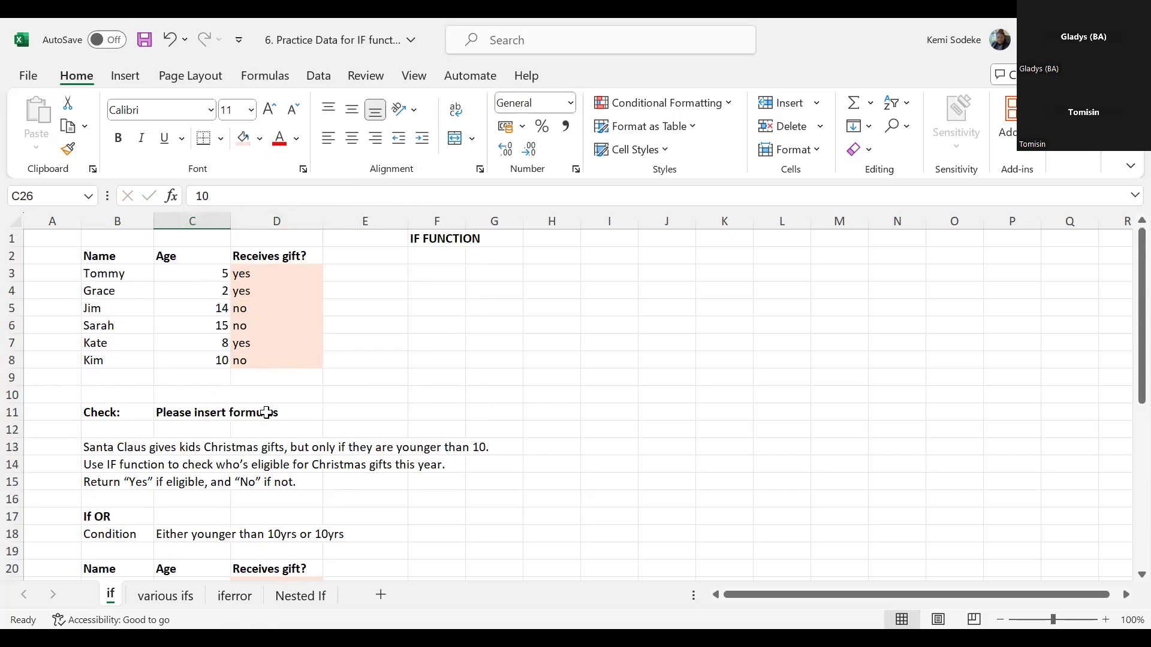
click(262, 362)
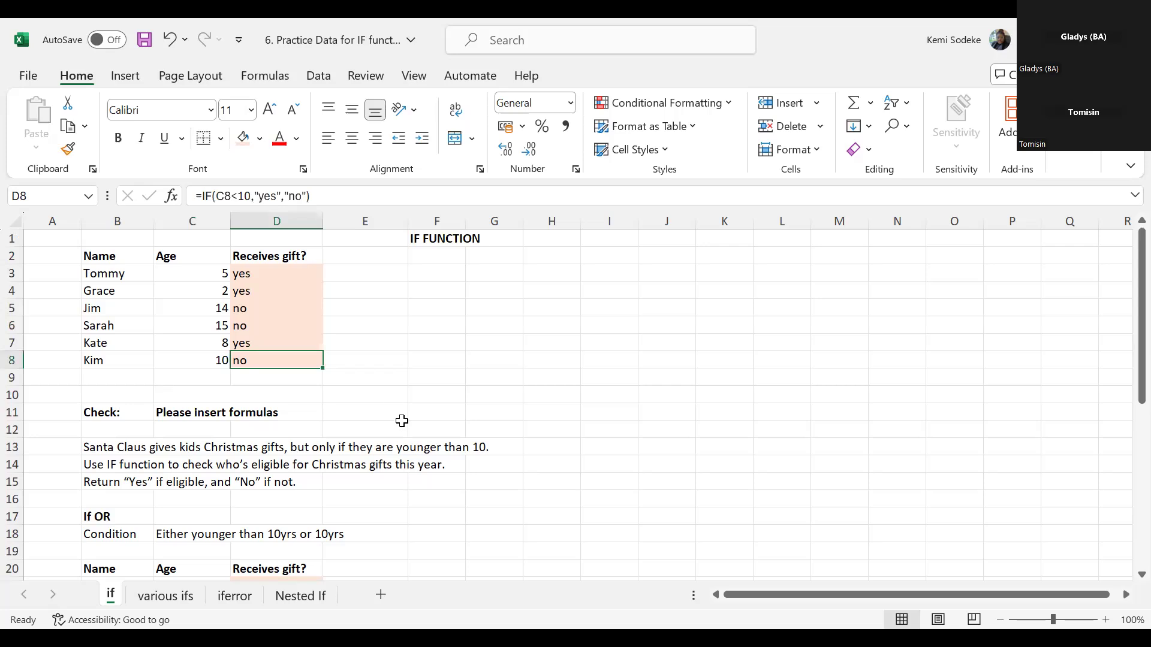
scroll(402, 421, down, 7)
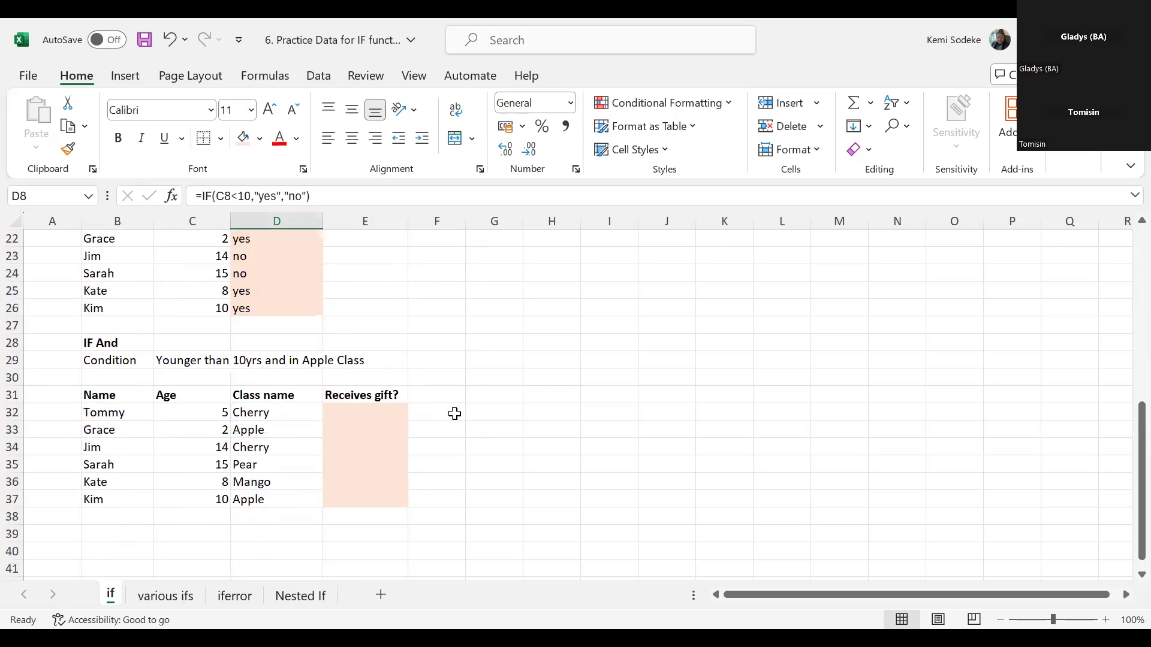
scroll(454, 413, up, 2)
click(298, 412)
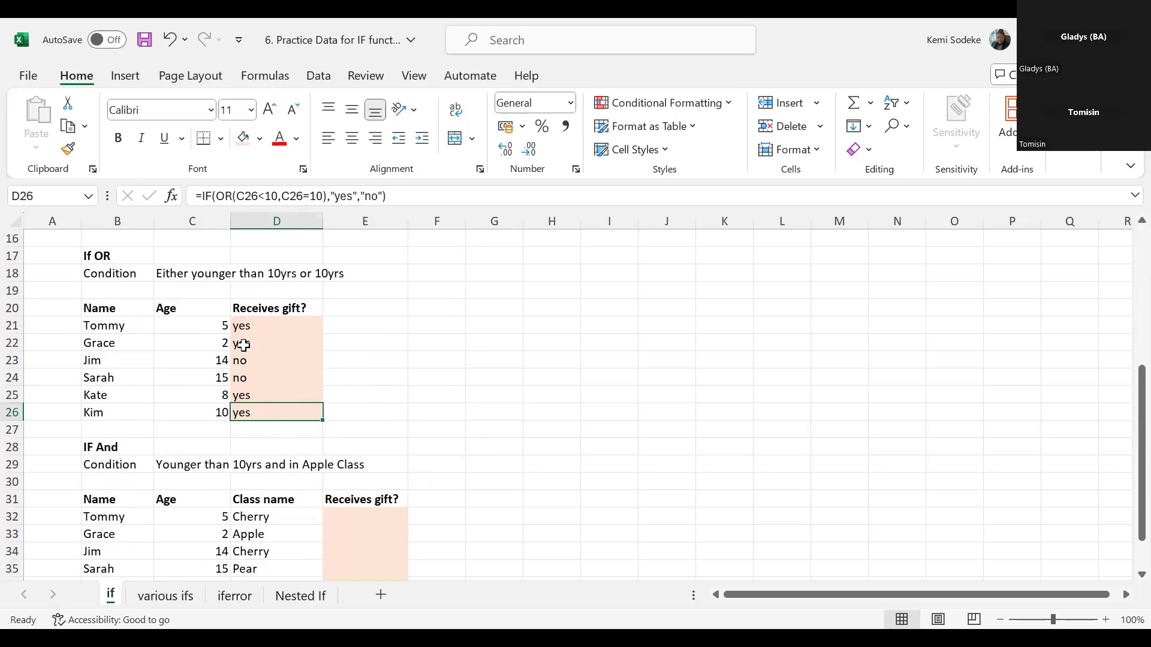
- Replace D21's formula with a standalone OR function and set its first condition to C21<10
click(249, 326)
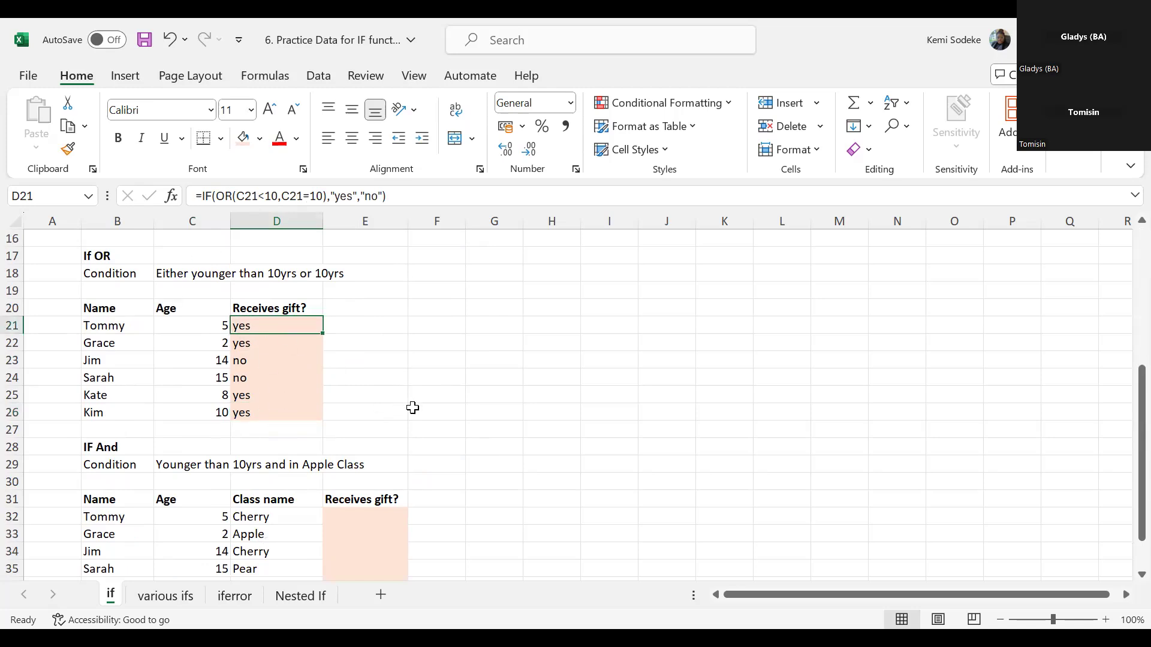
text(=)
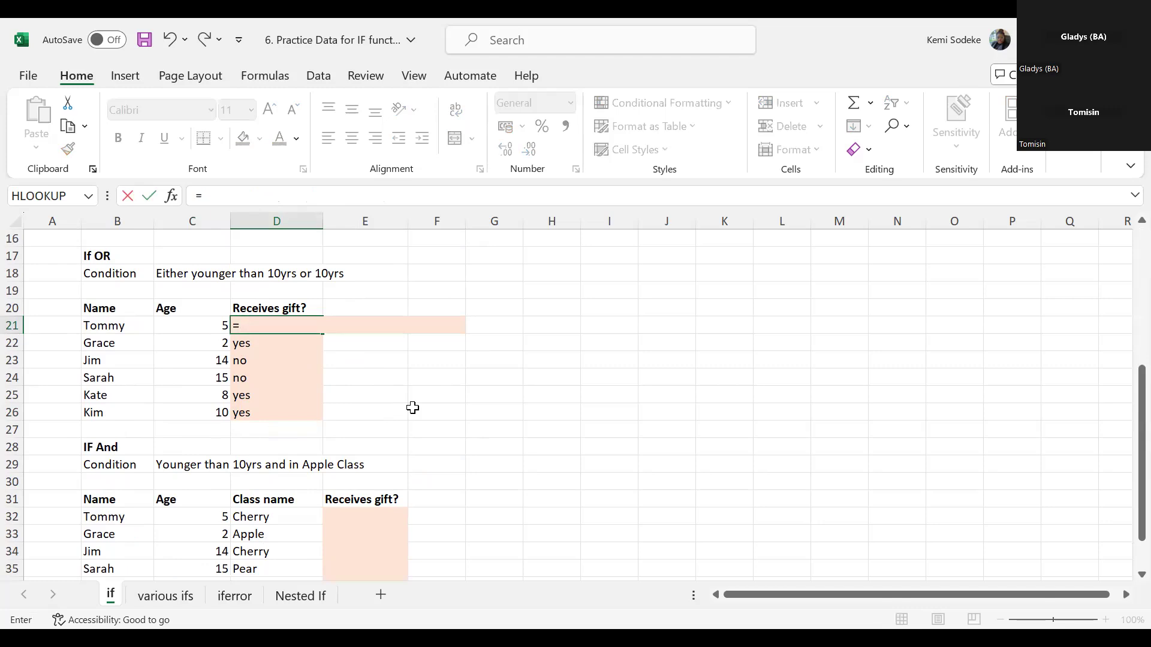
text(or)
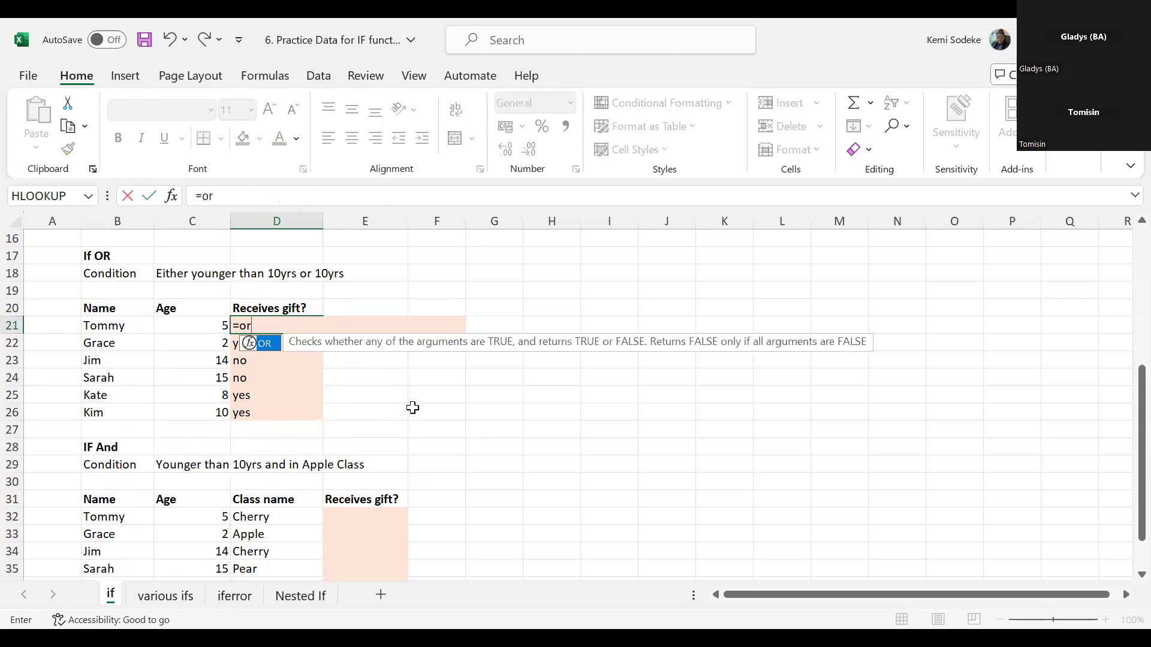
text(()
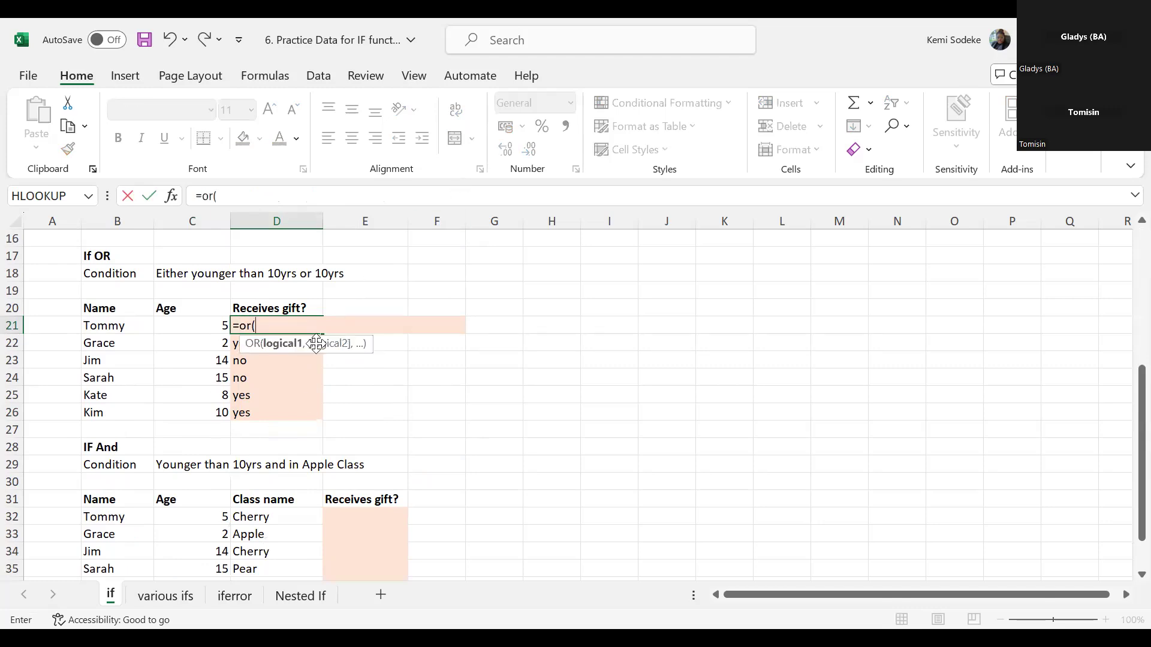
click(198, 325)
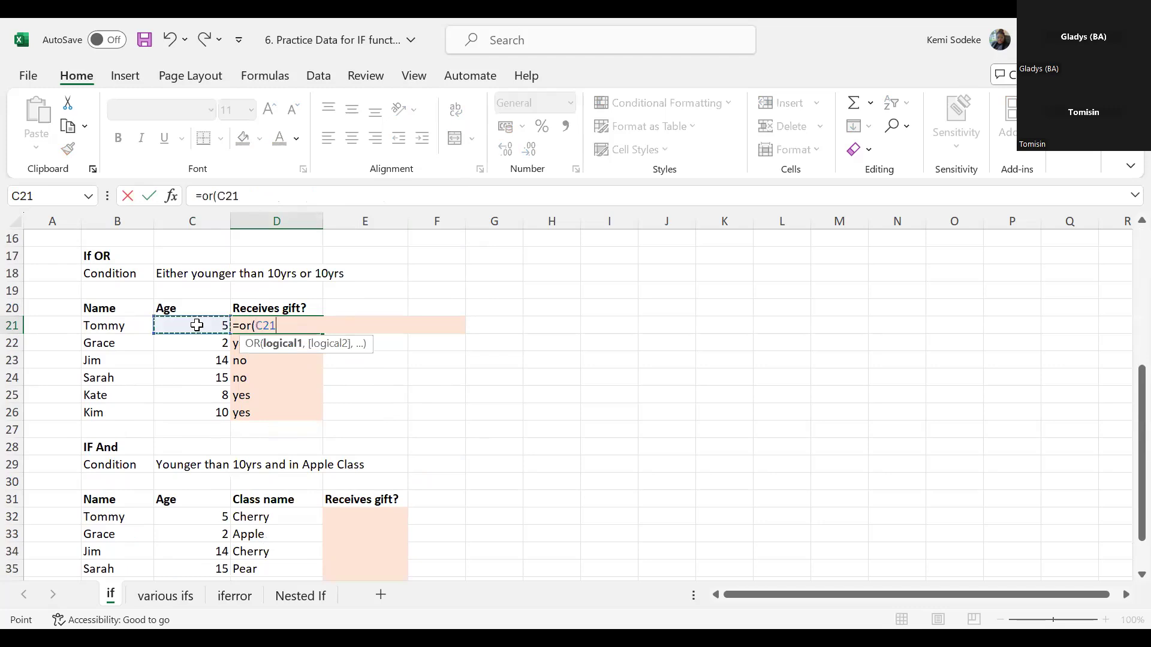
text(+)
key(BackSpace)
text(<10,)
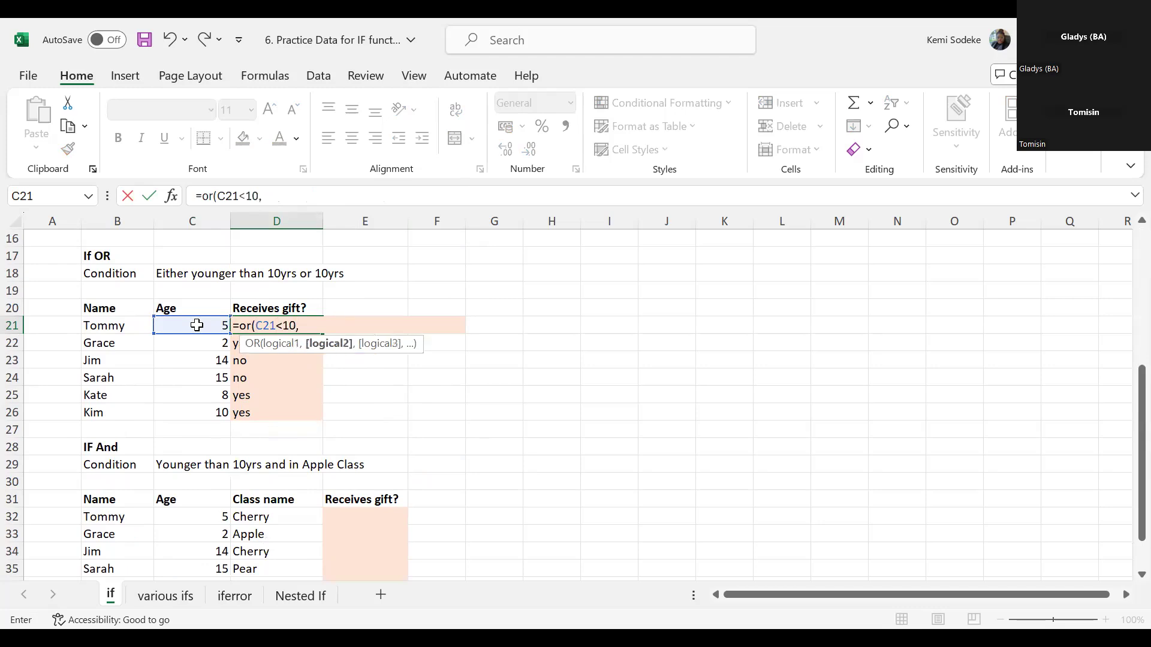
- Add C21=10 as the OR function's second condition, complete the formula and check its result in D21
click(196, 325)
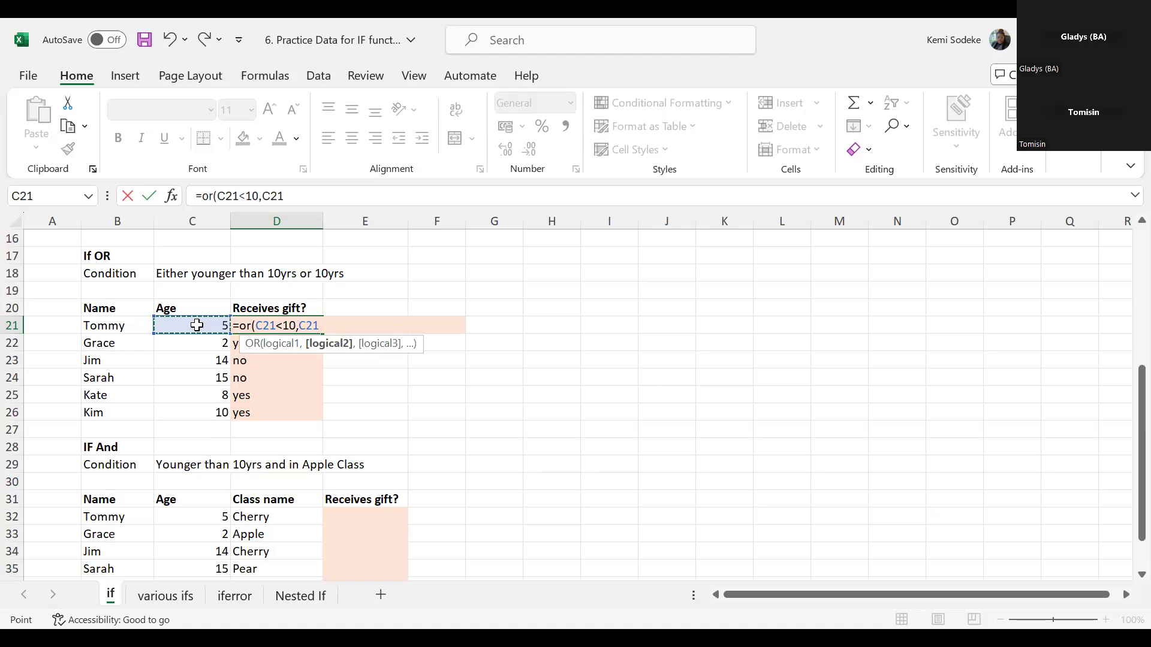
text(=10))
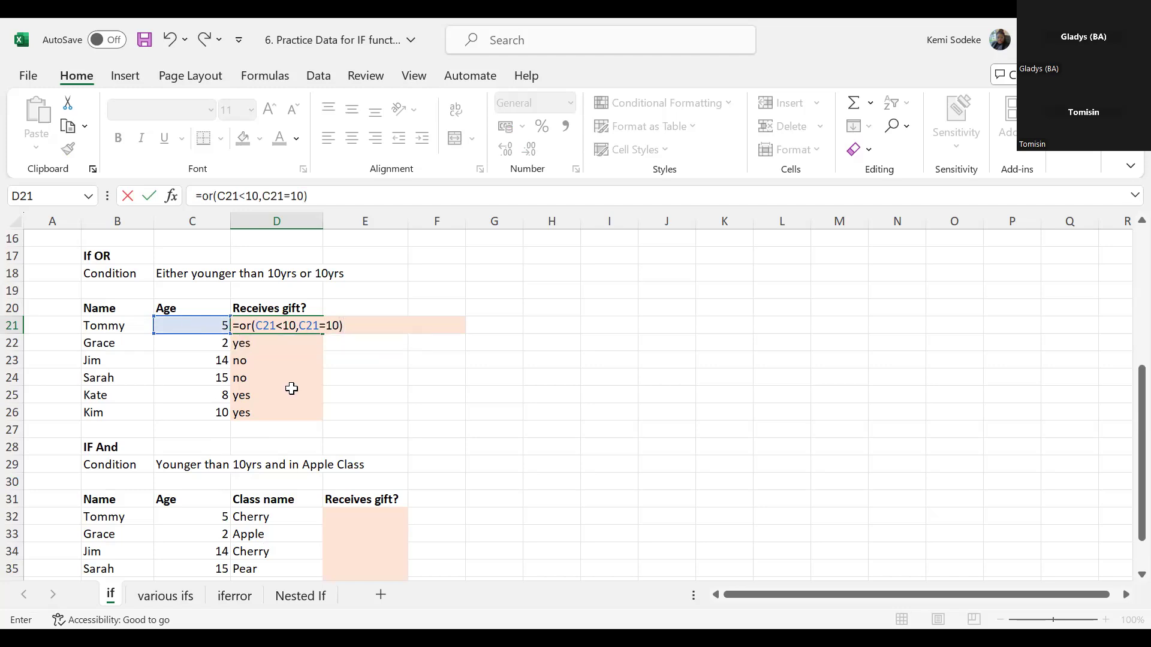
click(396, 400)
click(282, 325)
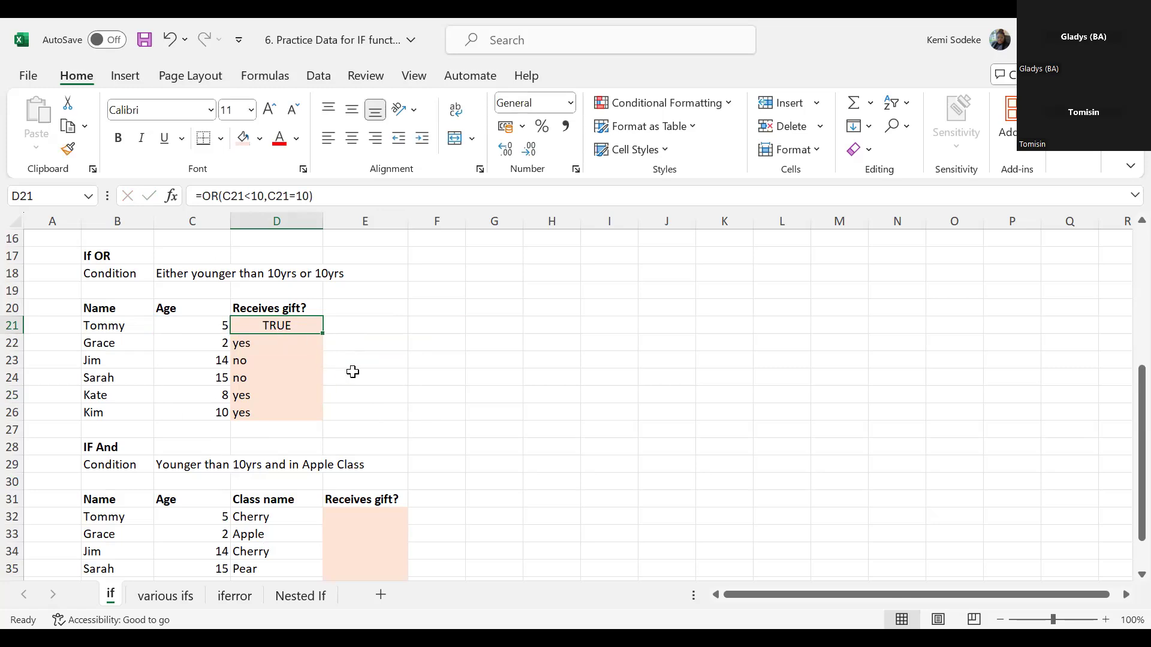
- Wrap D21's OR formula in an IF function that returns "Yes" when true and "No" when false
click(199, 196)
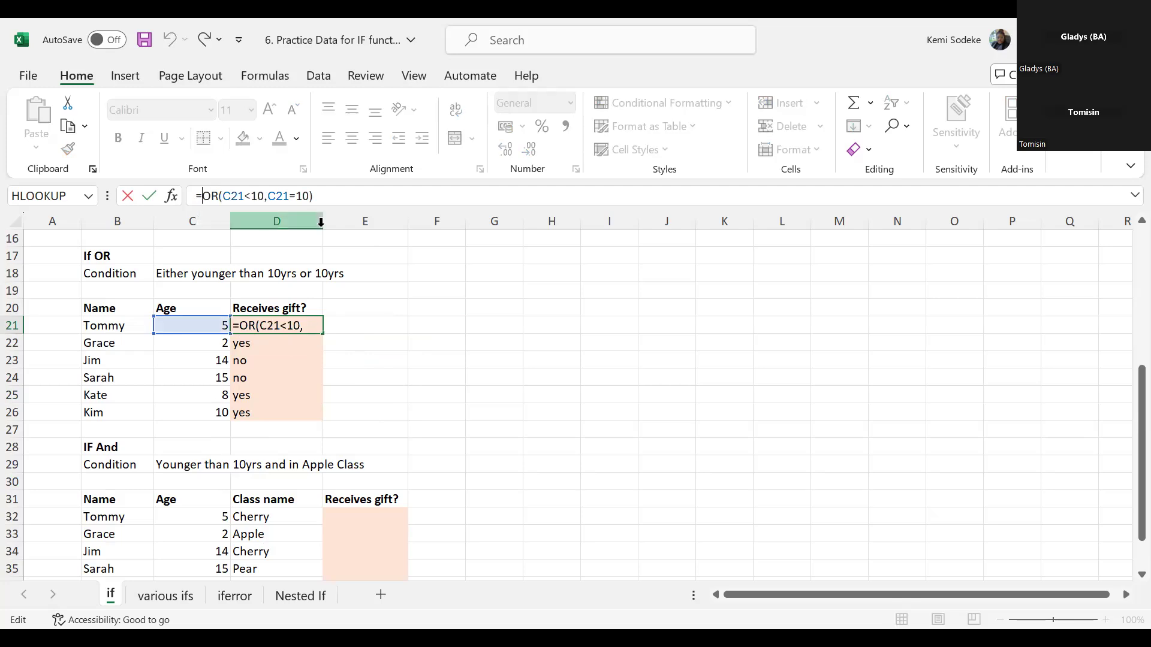
text(if()
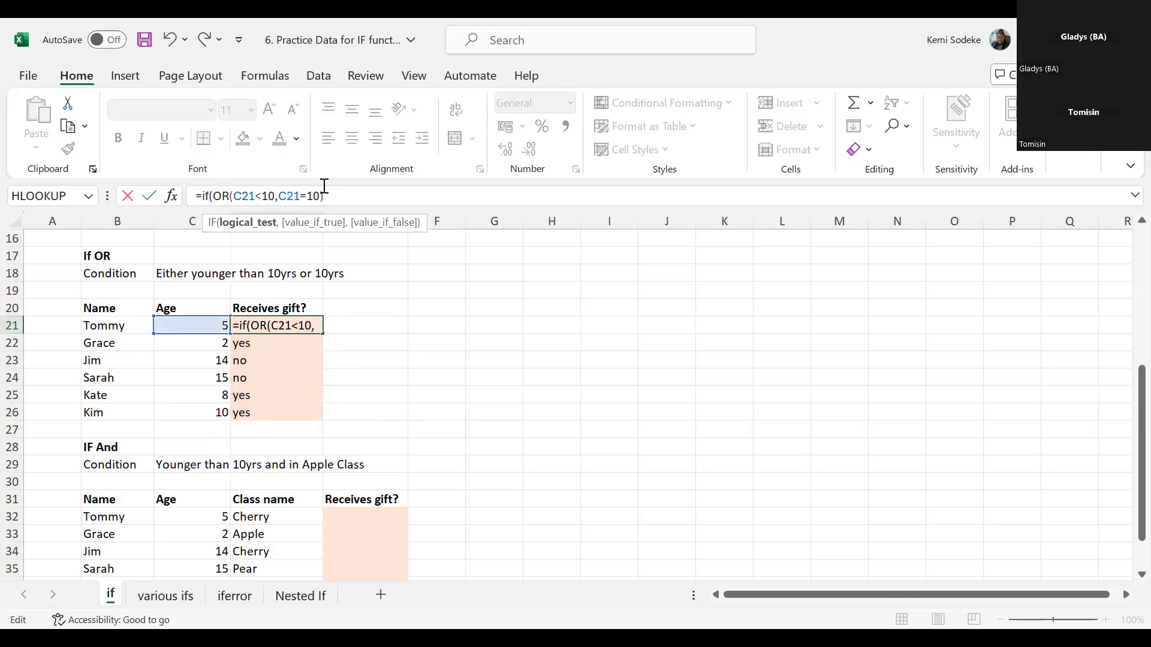
click(326, 194)
text(,)
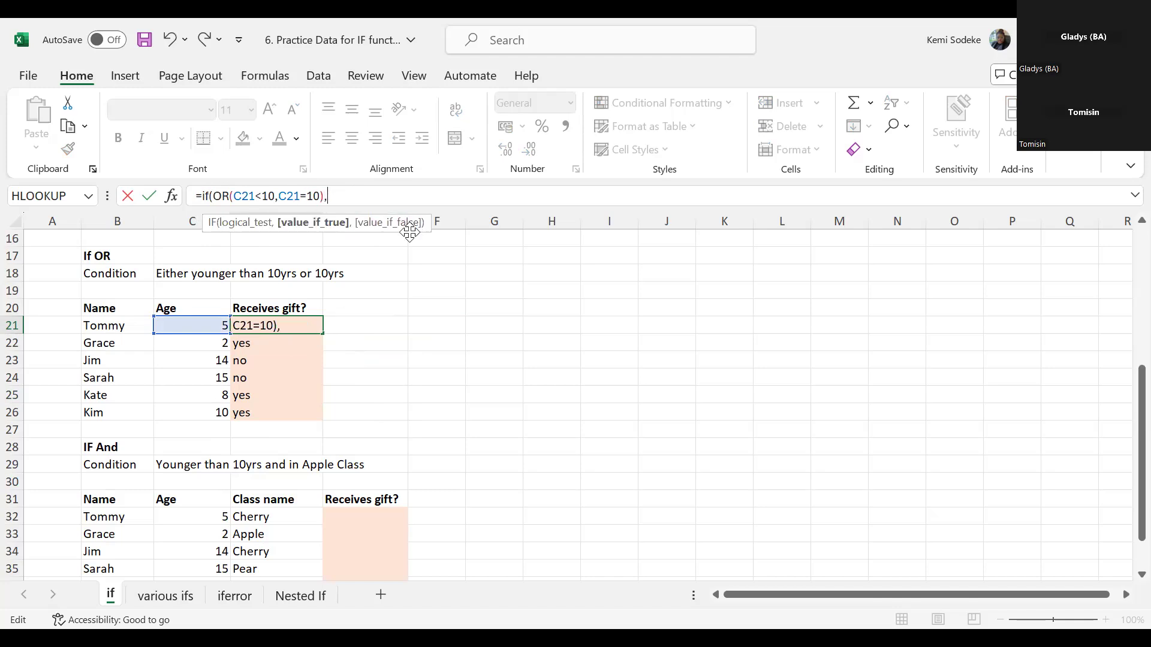
text("Yes",)
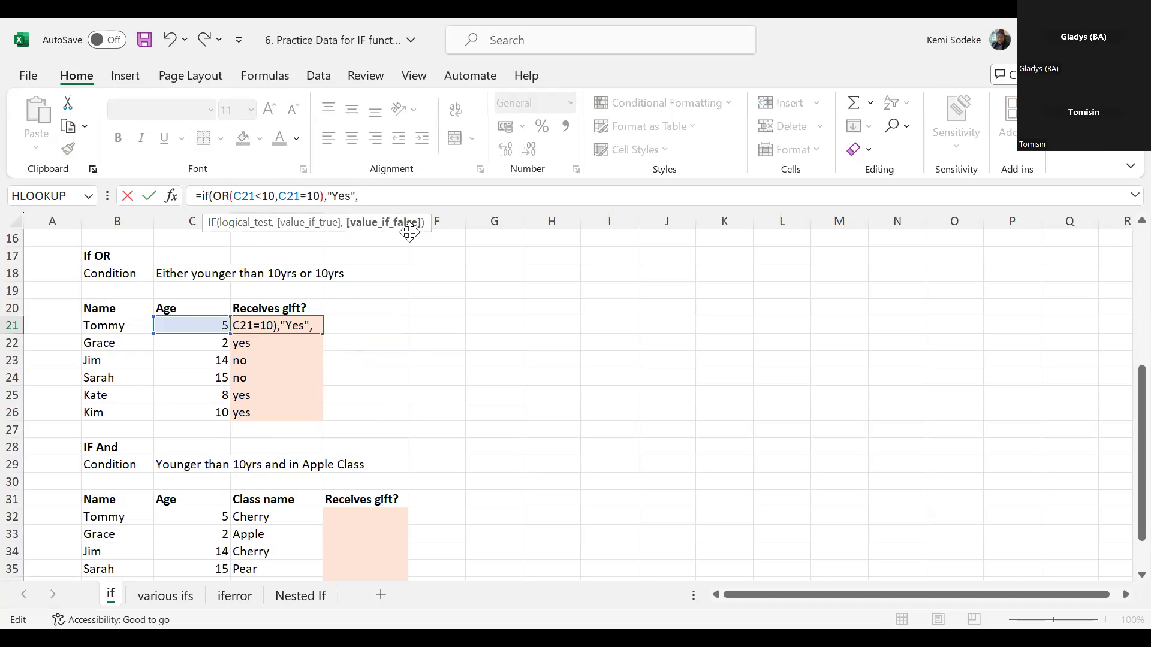
text("No")
key(Return)
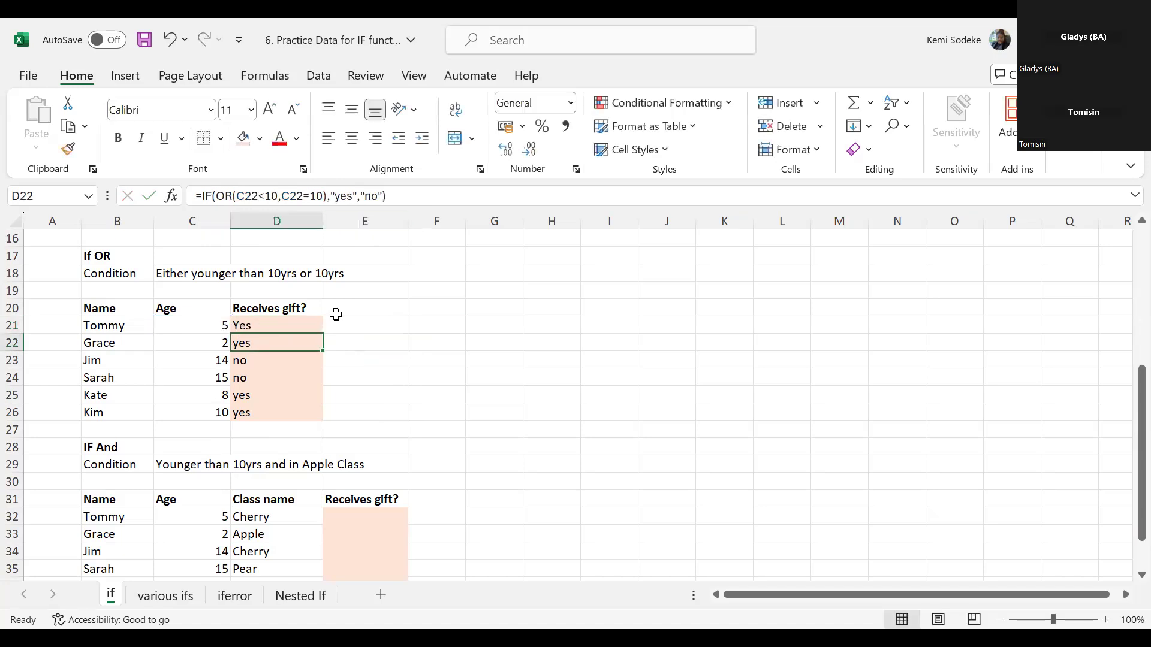
- Compare the IF with OR formulas and their results in D21, D22 and D23
click(287, 326)
click(260, 342)
click(246, 323)
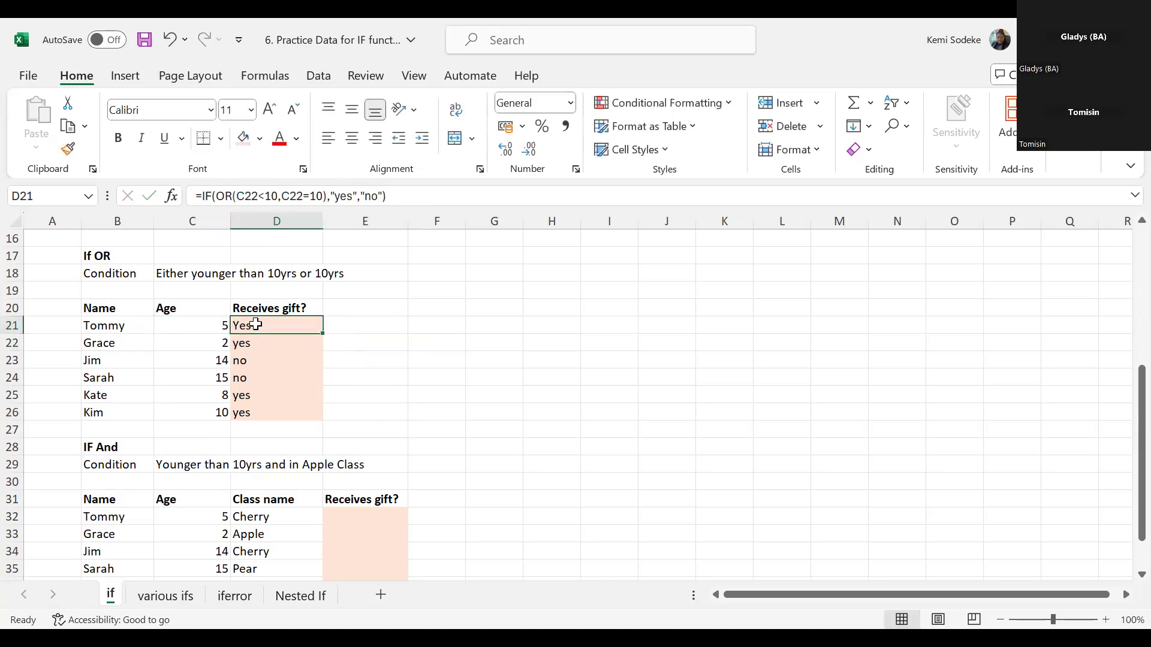
click(260, 358)
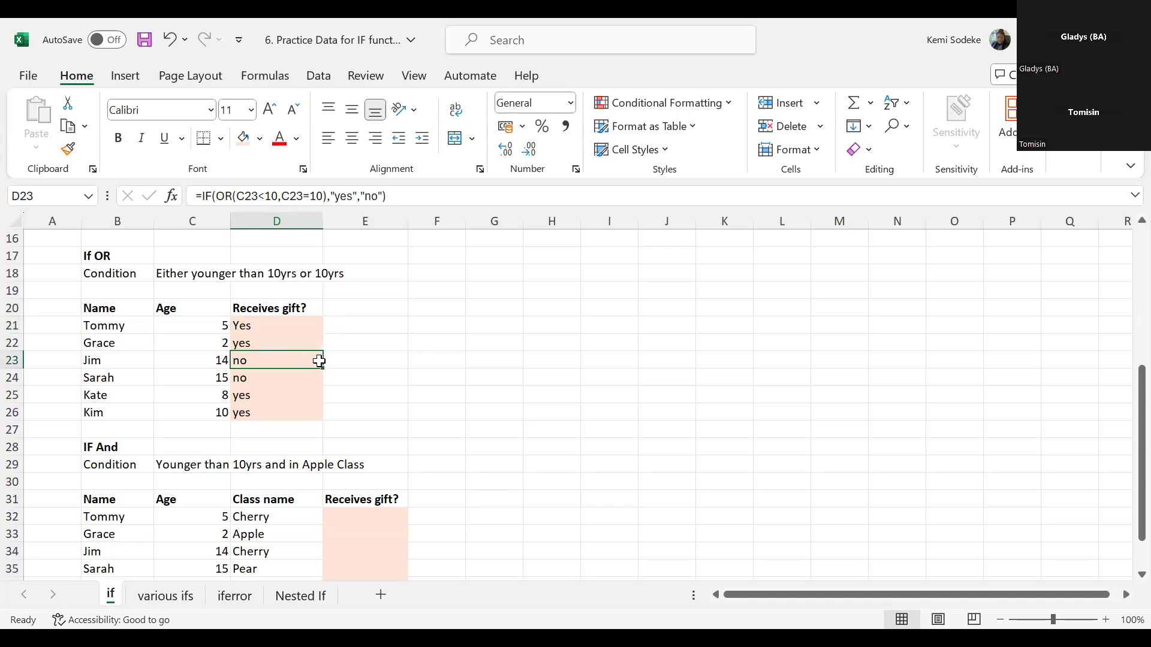
click(257, 340)
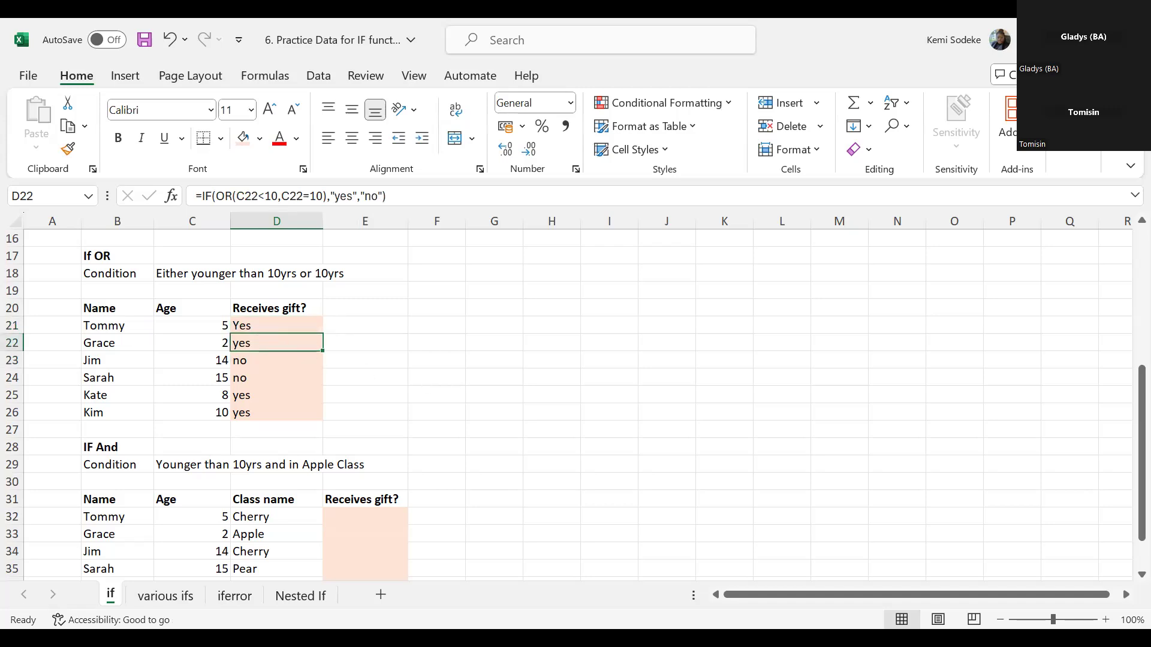
click(396, 365)
click(275, 342)
click(264, 357)
click(278, 345)
click(285, 363)
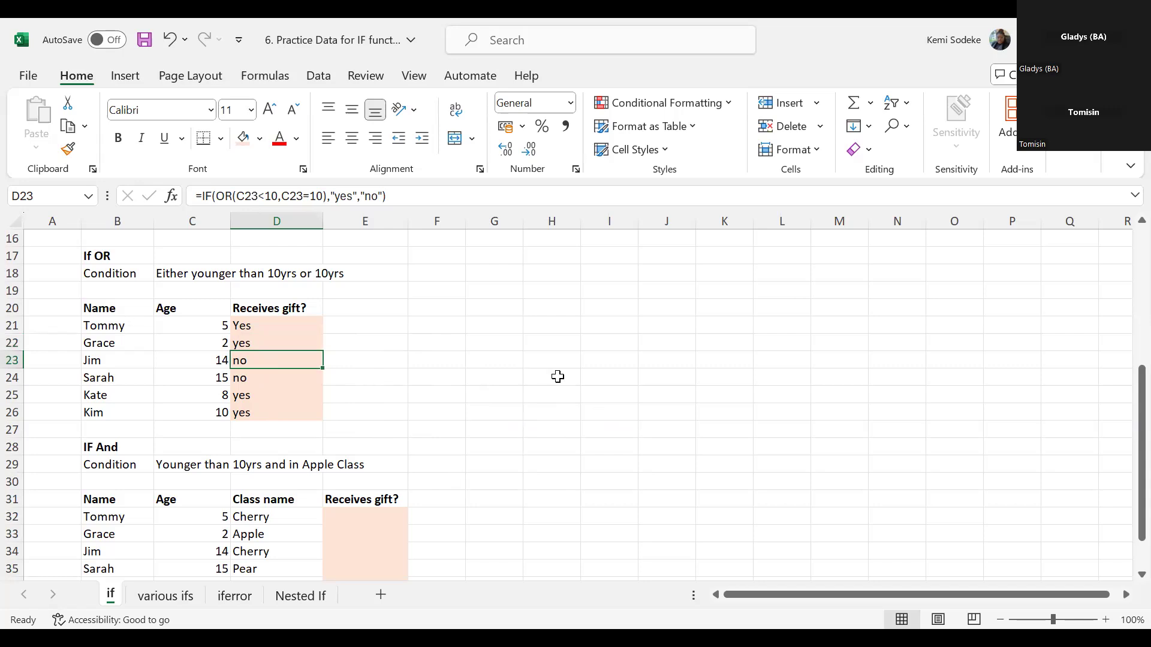
click(280, 322)
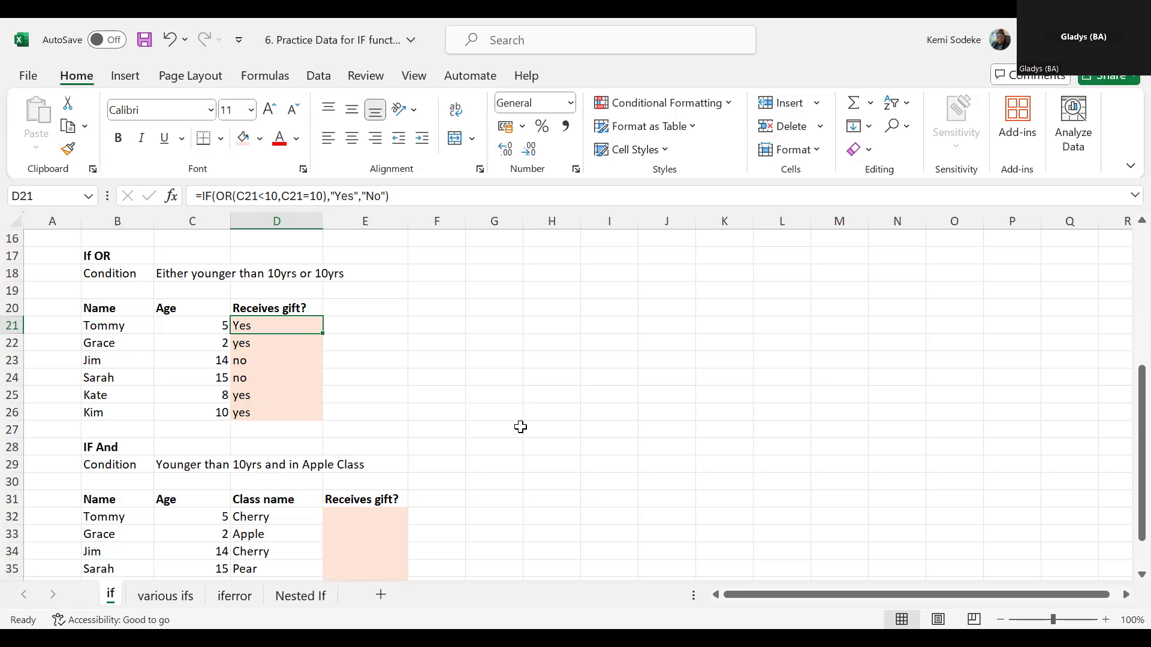
- Clear D23 and insert an IF function there using the Insert Function dialog
click(271, 362)
key(Delete)
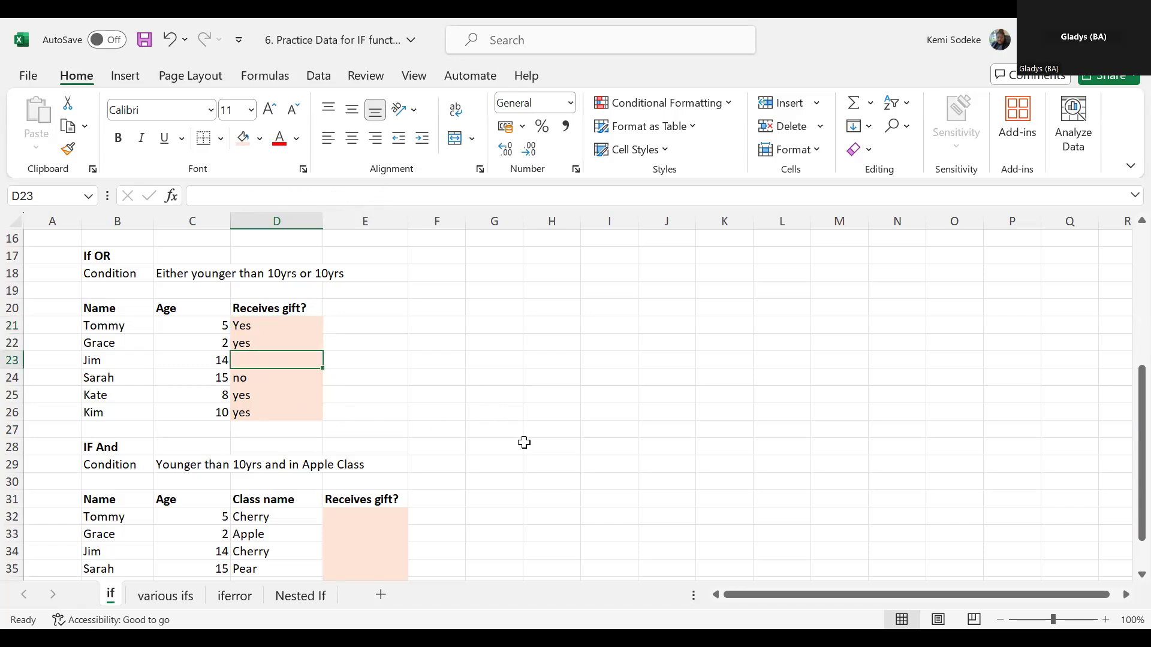
click(189, 197)
click(171, 196)
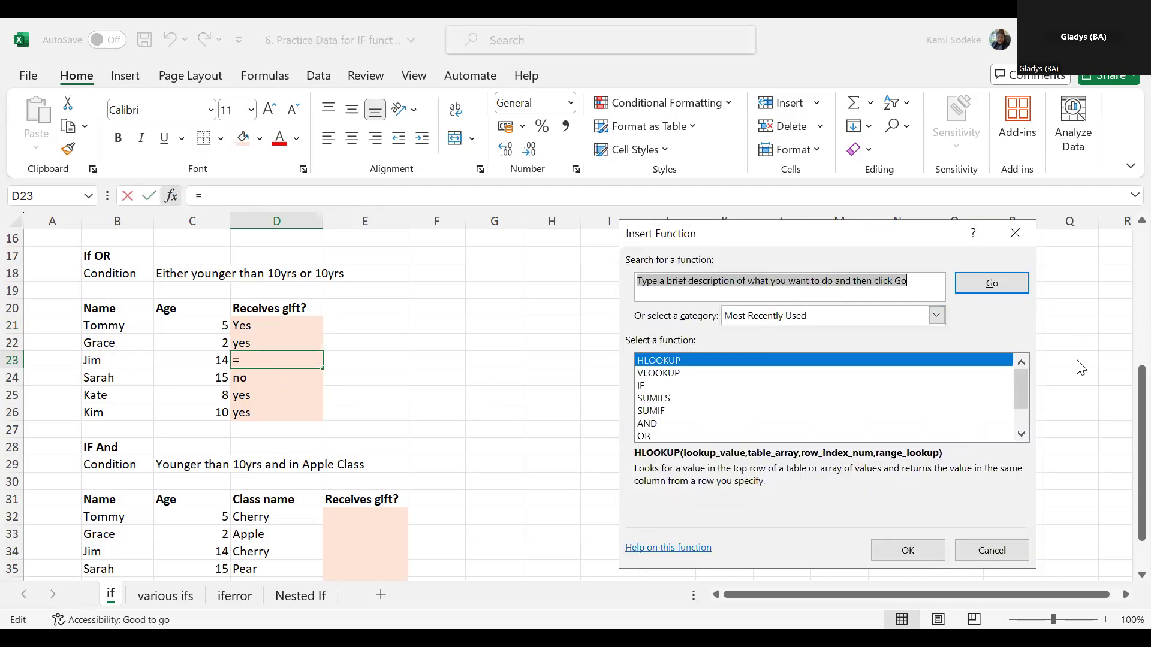
click(659, 385)
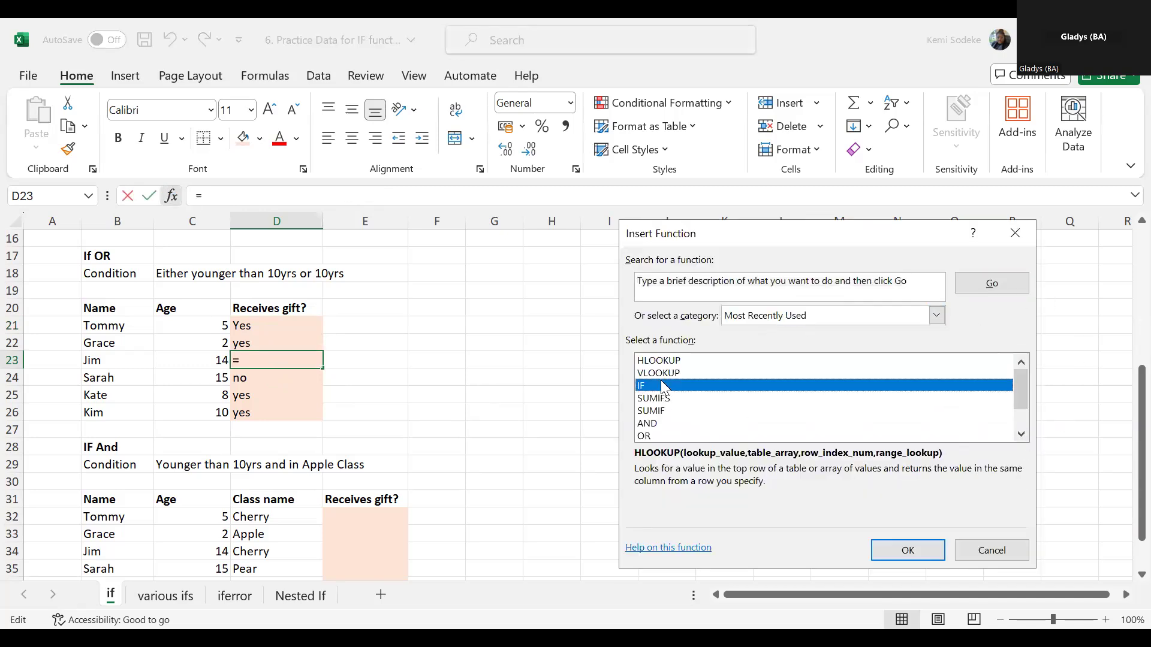
click(907, 544)
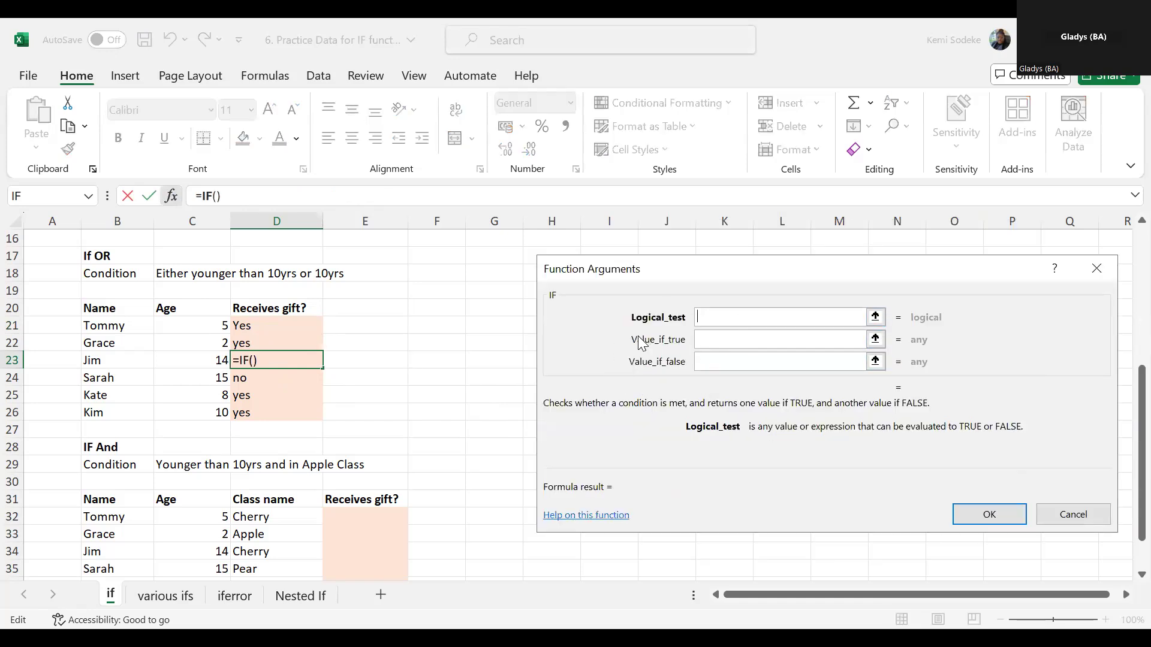
- Set the IF function's logical test for D23 to or(C23<10,C23=10)
text(o)
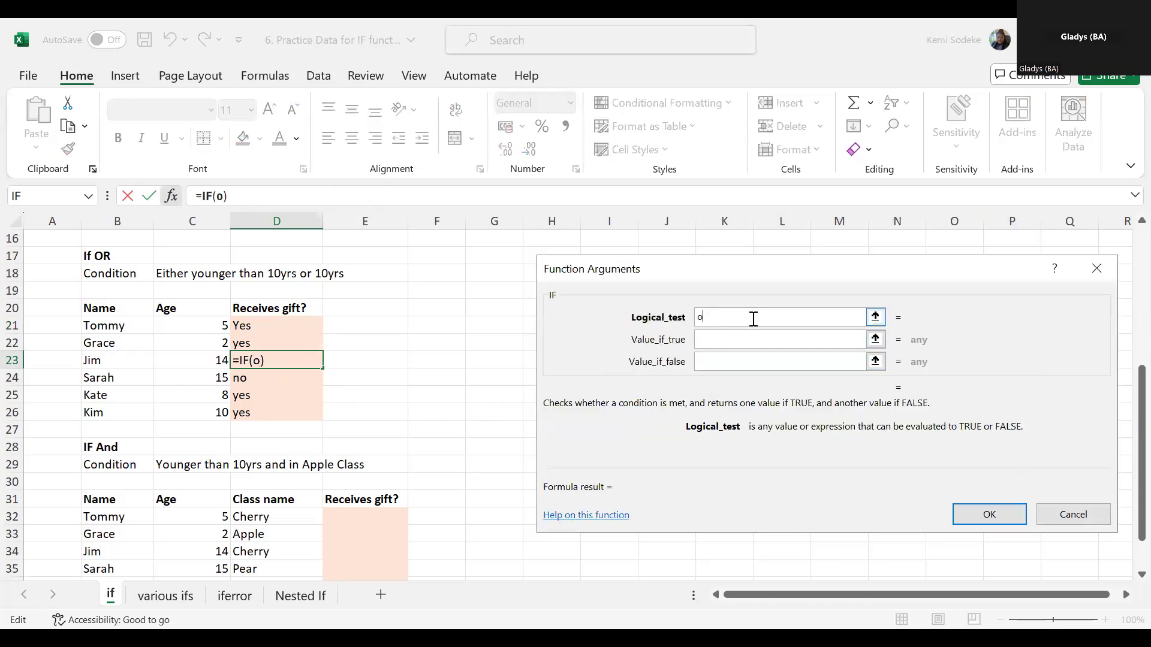
text(r()
click(219, 362)
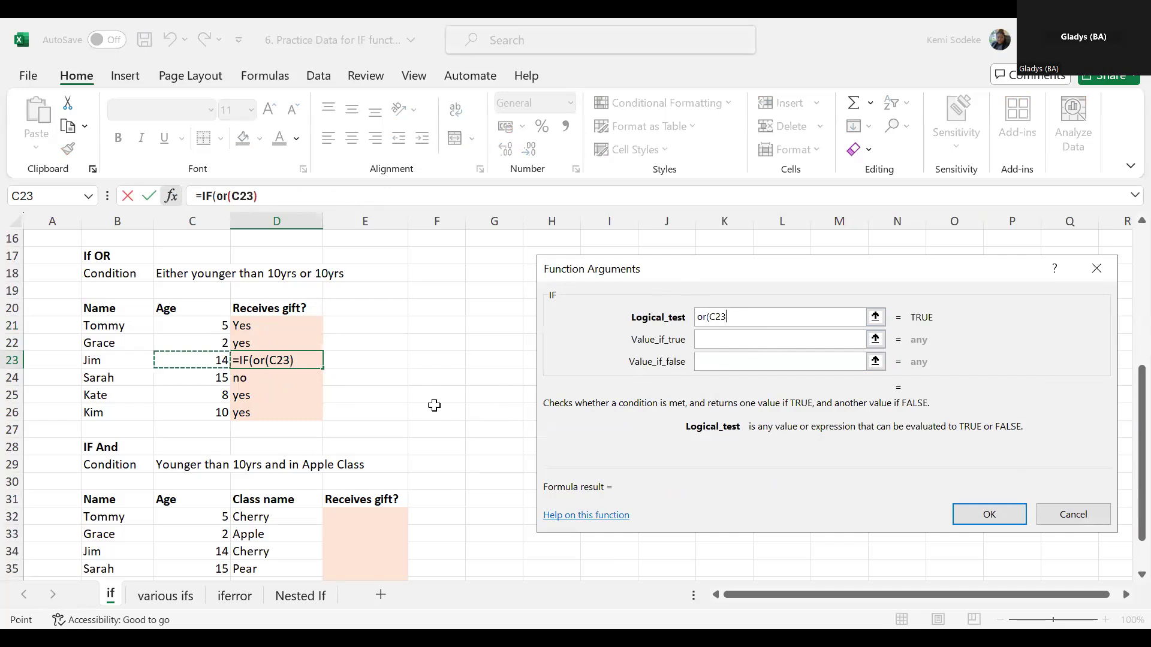
text(<10,)
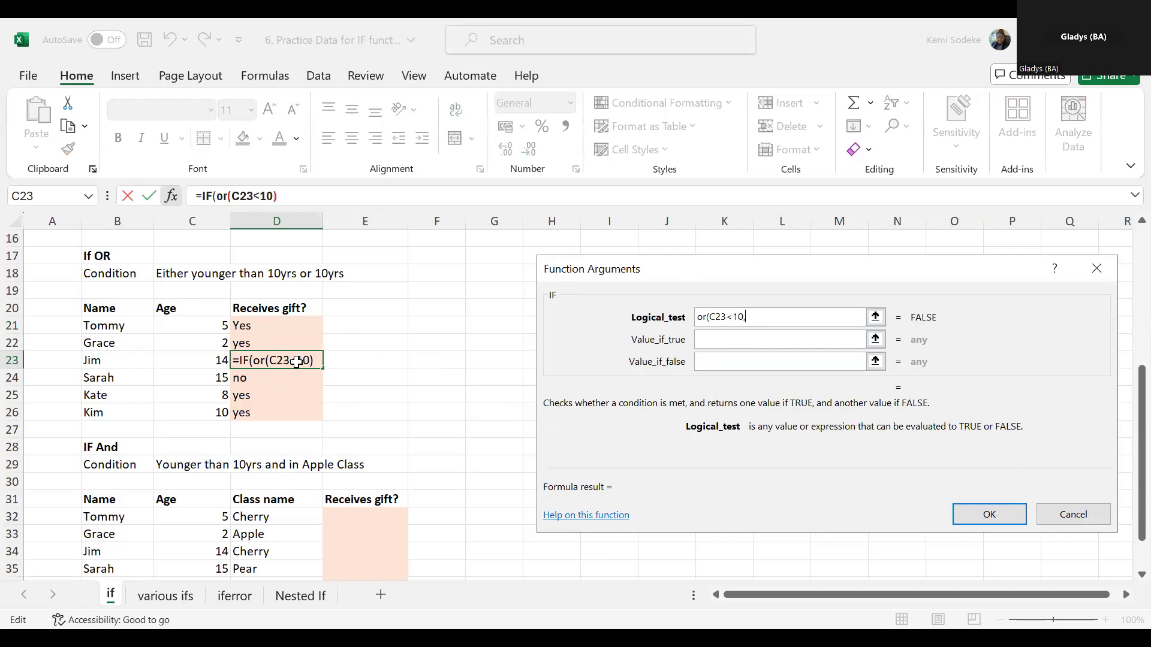
click(203, 357)
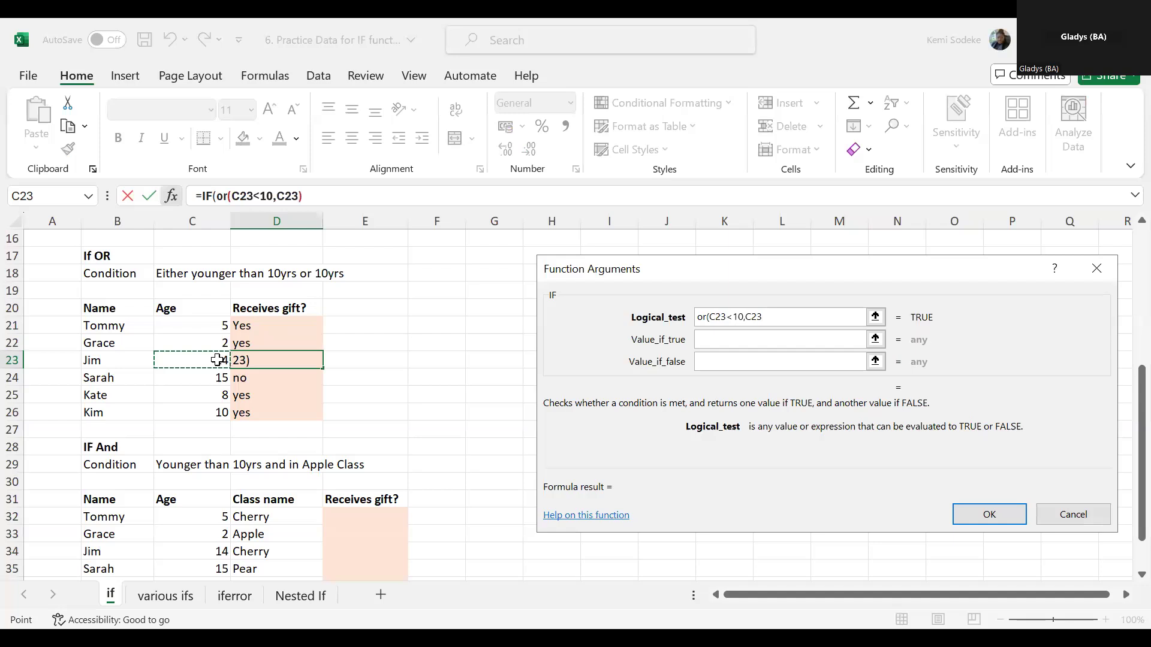
text(=)
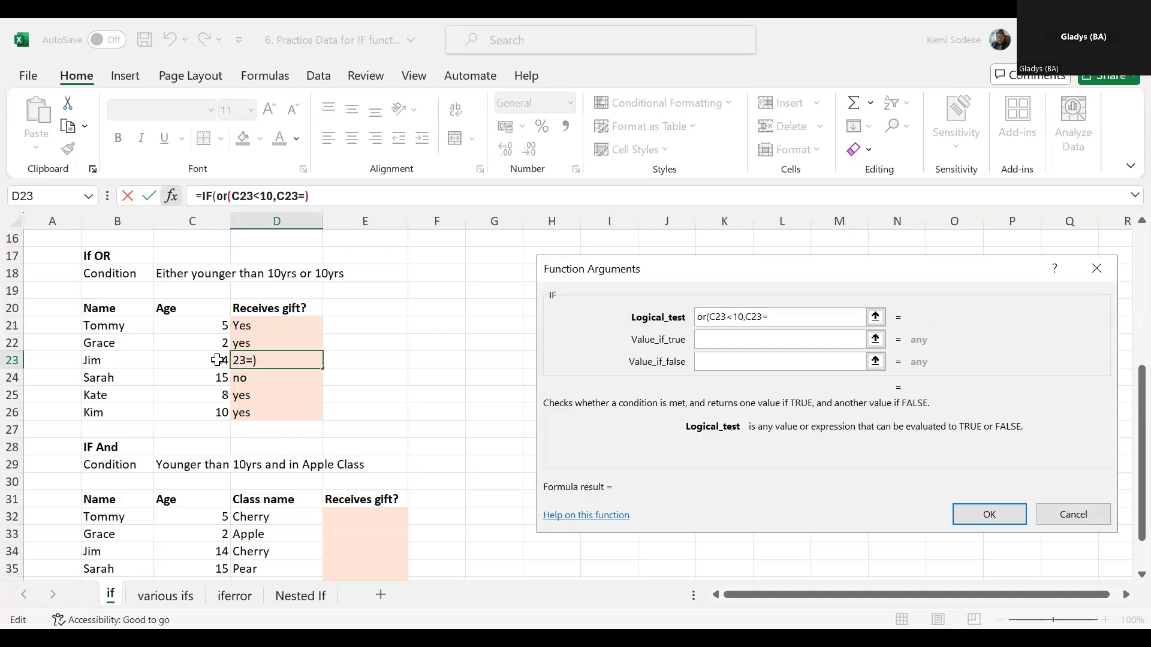
text(10)
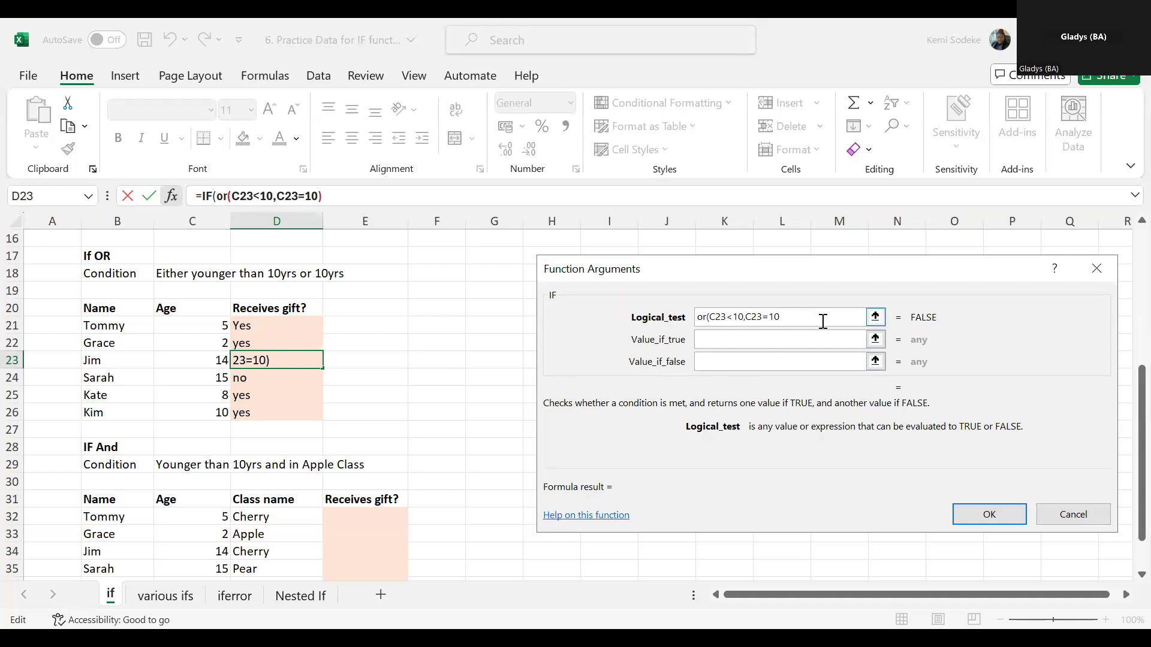
text())
- Set D23's IF function to return yes when true and no when false, and insert the completed function
click(721, 339)
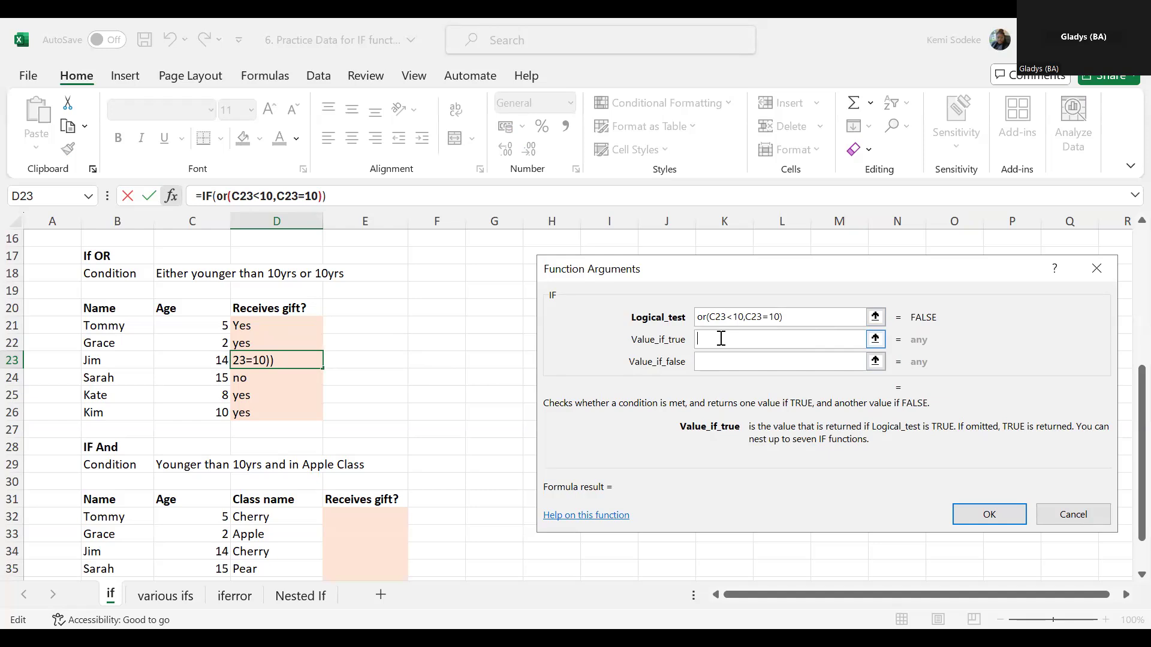
text(yes)
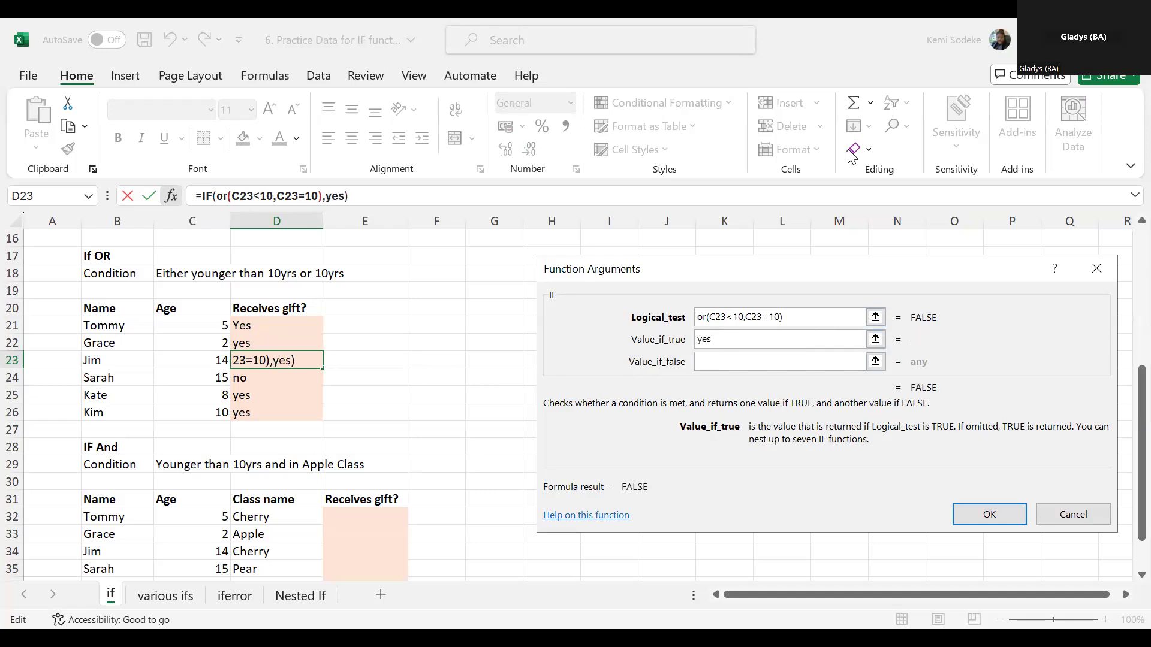
click(720, 361)
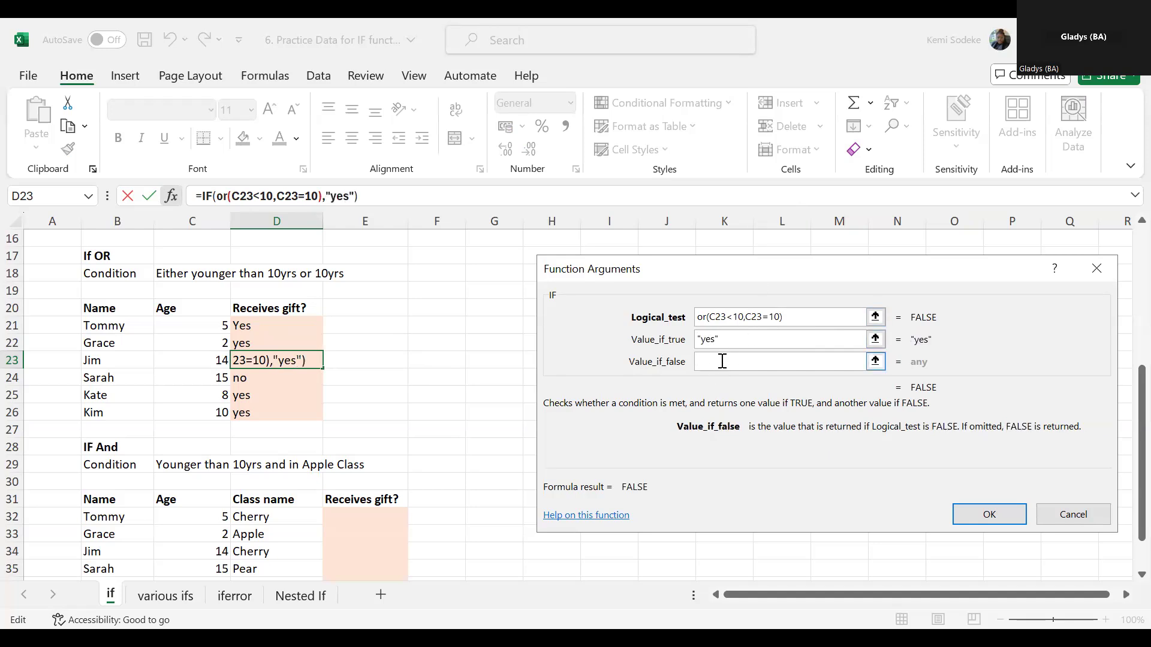
text(no)
click(743, 339)
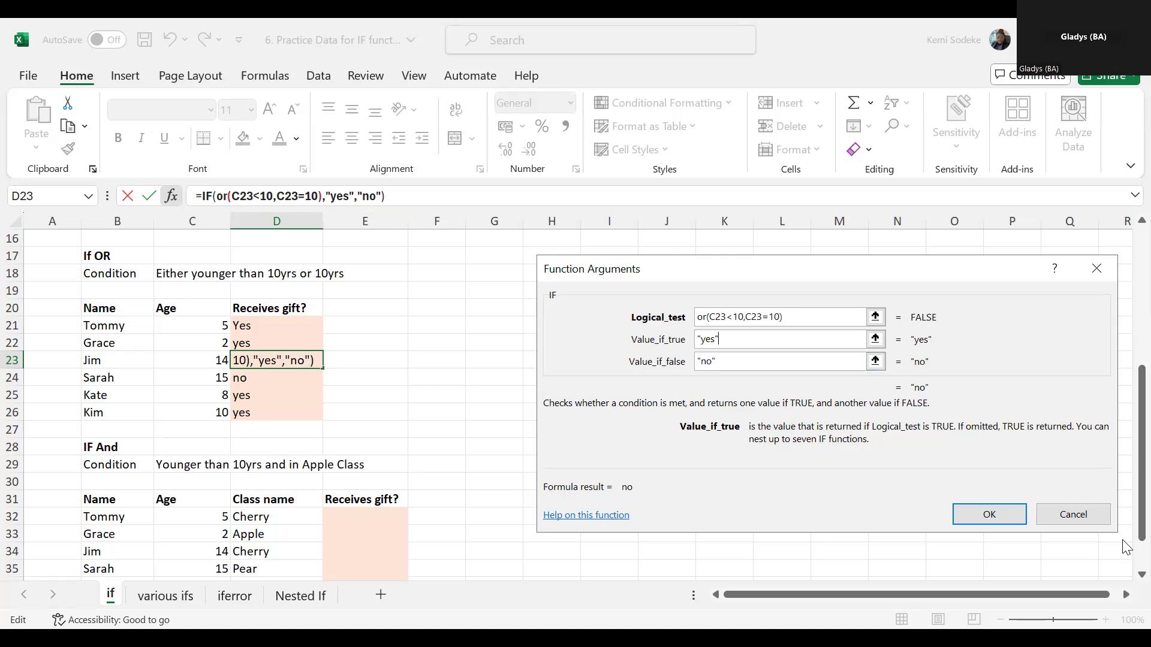
click(989, 514)
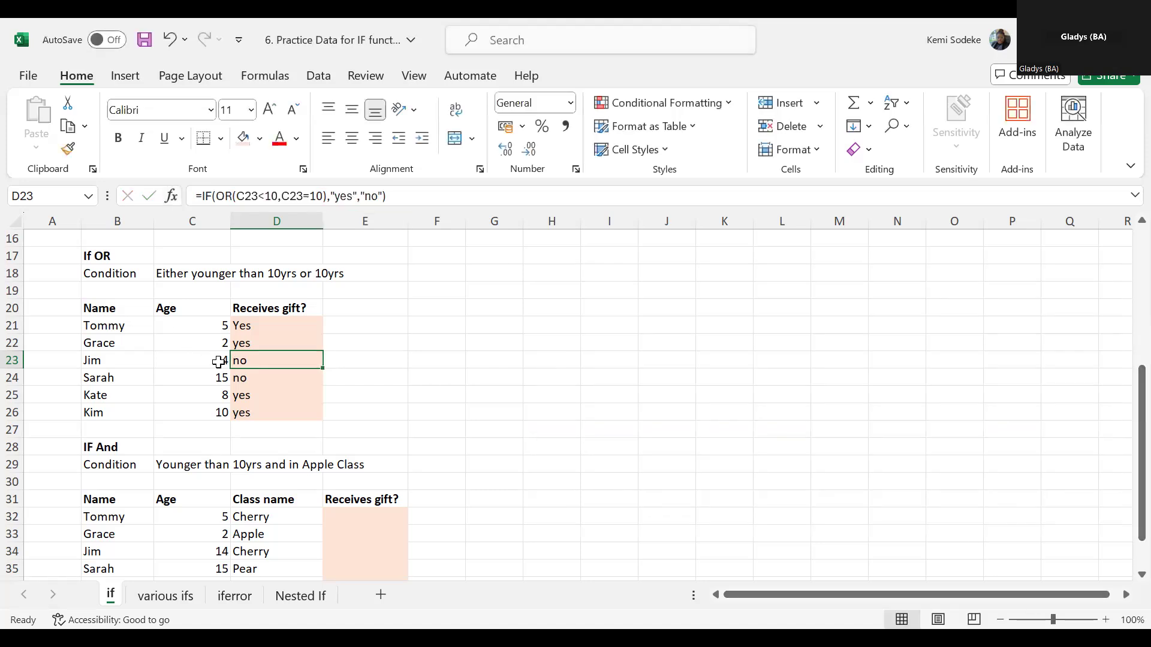
- Remove the quotation marks around yes and no in D23's IF formula
click(260, 376)
click(260, 358)
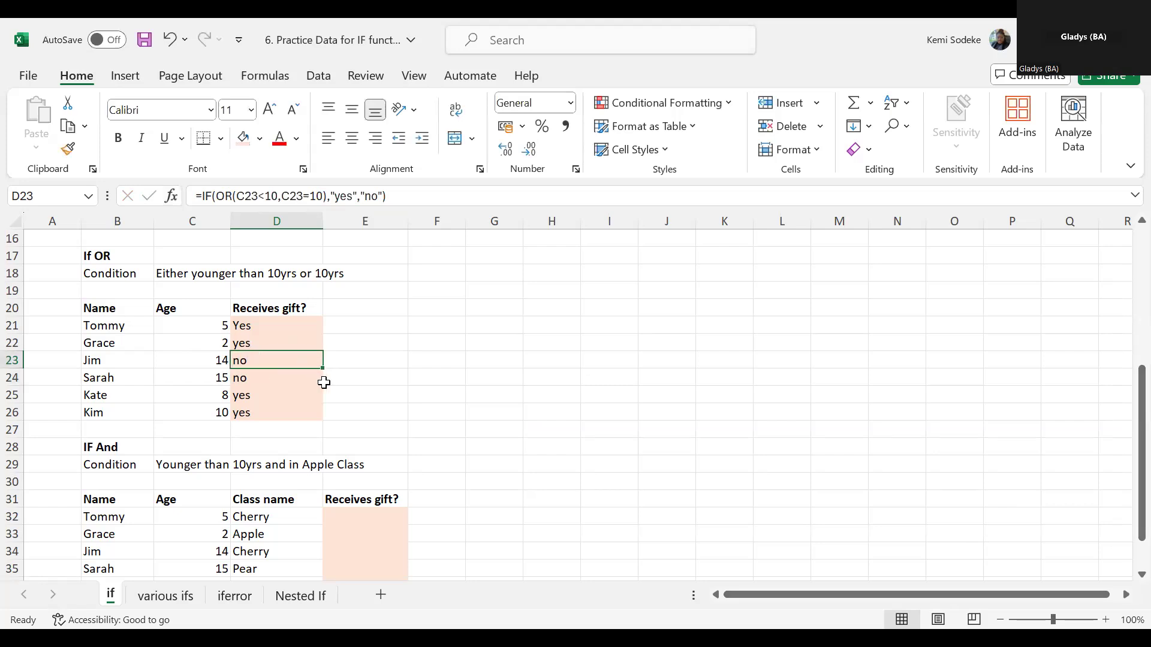
click(335, 196)
key(BackSpace)
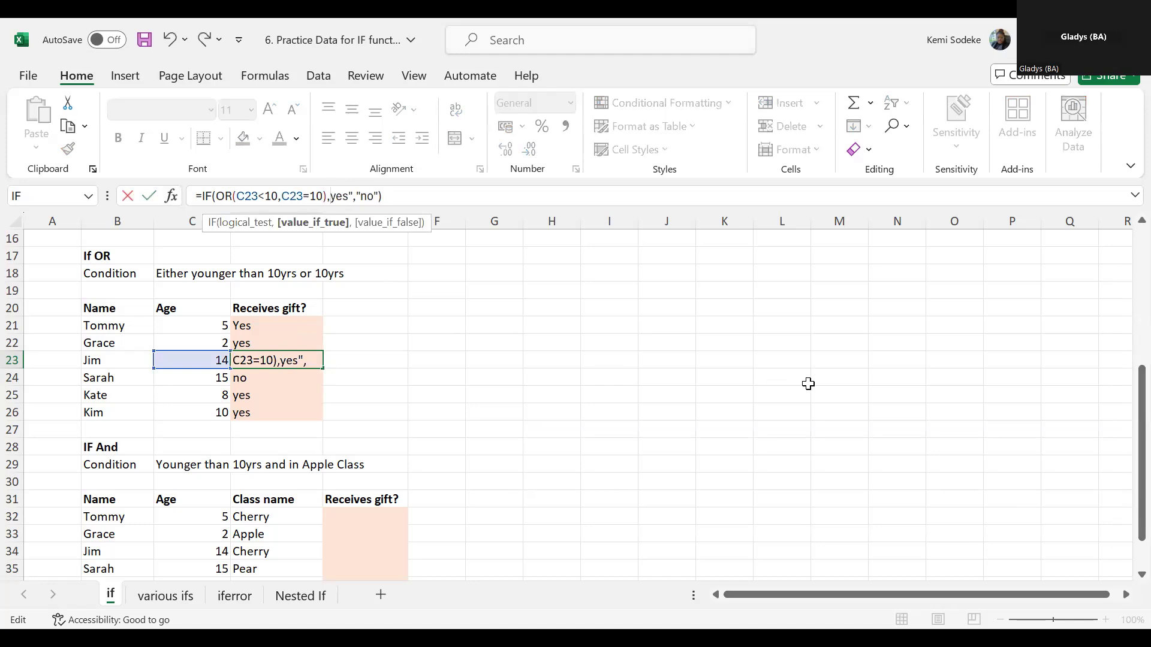
key(Right)
key(Right)
key(Right)
key(Delete)
click(355, 196)
key(BackSpace)
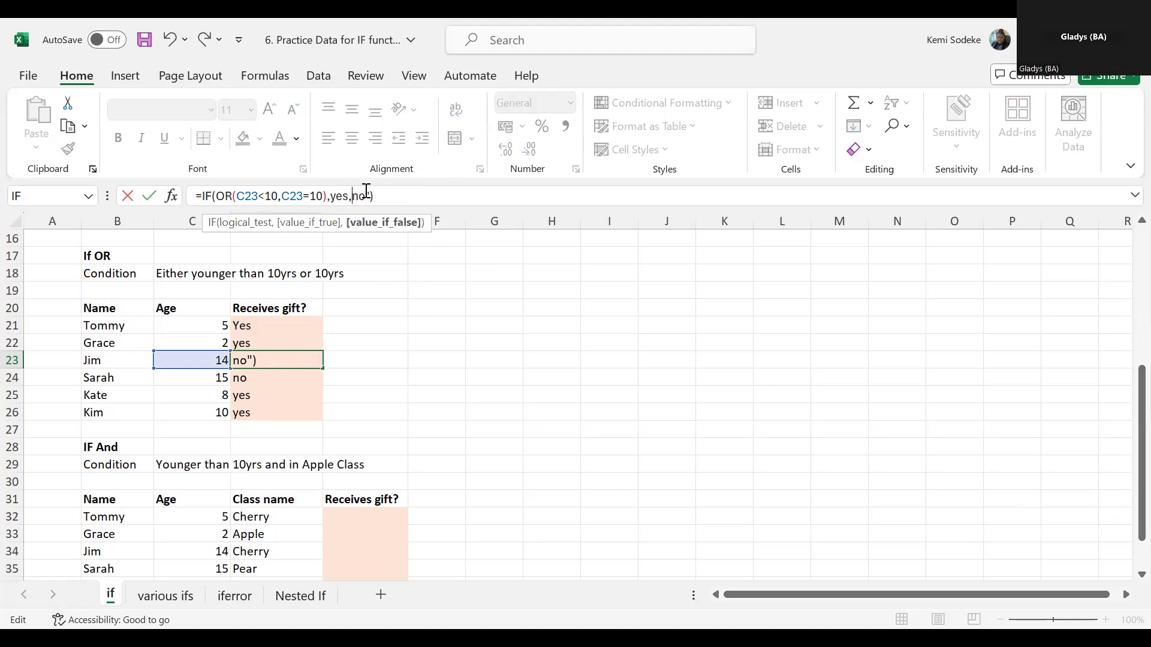
key(Delete)
key(Return)
click(266, 359)
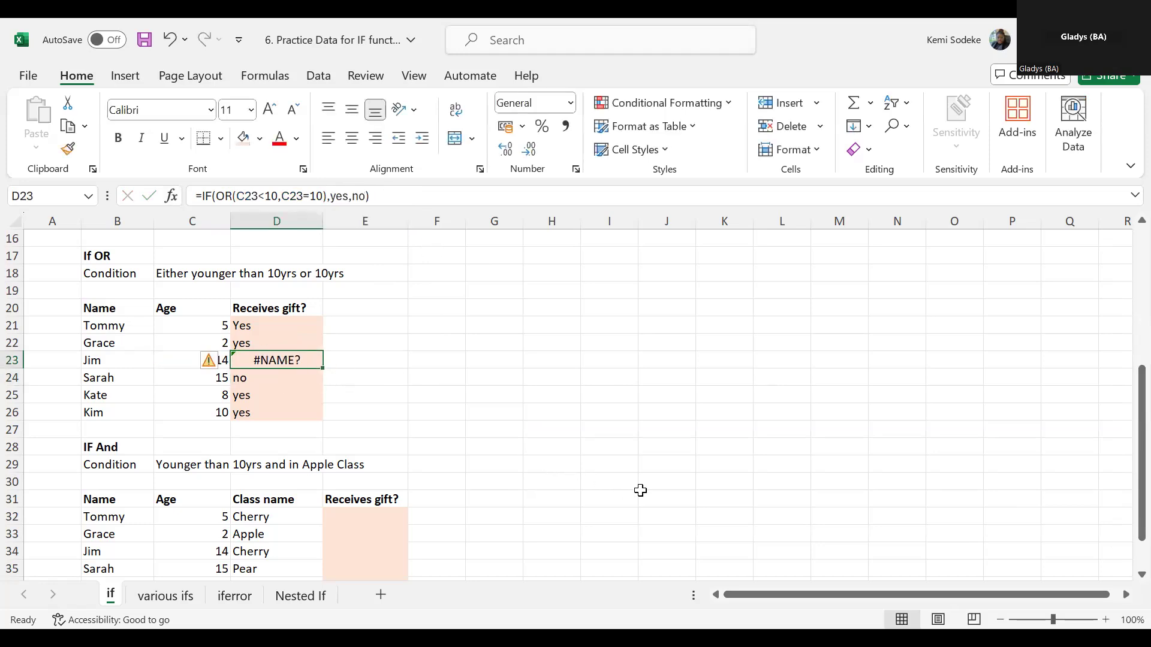
- Undo the removal of the quotation marks from D23's formula
click(180, 42)
click(434, 414)
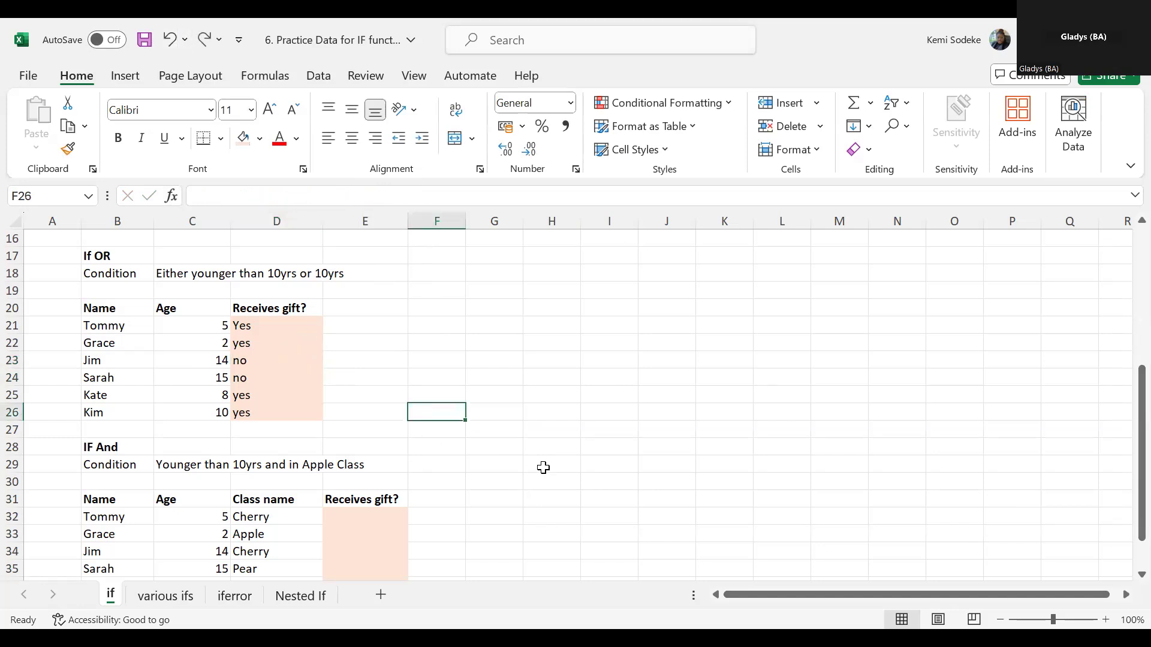
- Compare the If OR section with the IF And section's condition and table
scroll(542, 463, down, 2)
scroll(252, 384, up, 3)
click(96, 305)
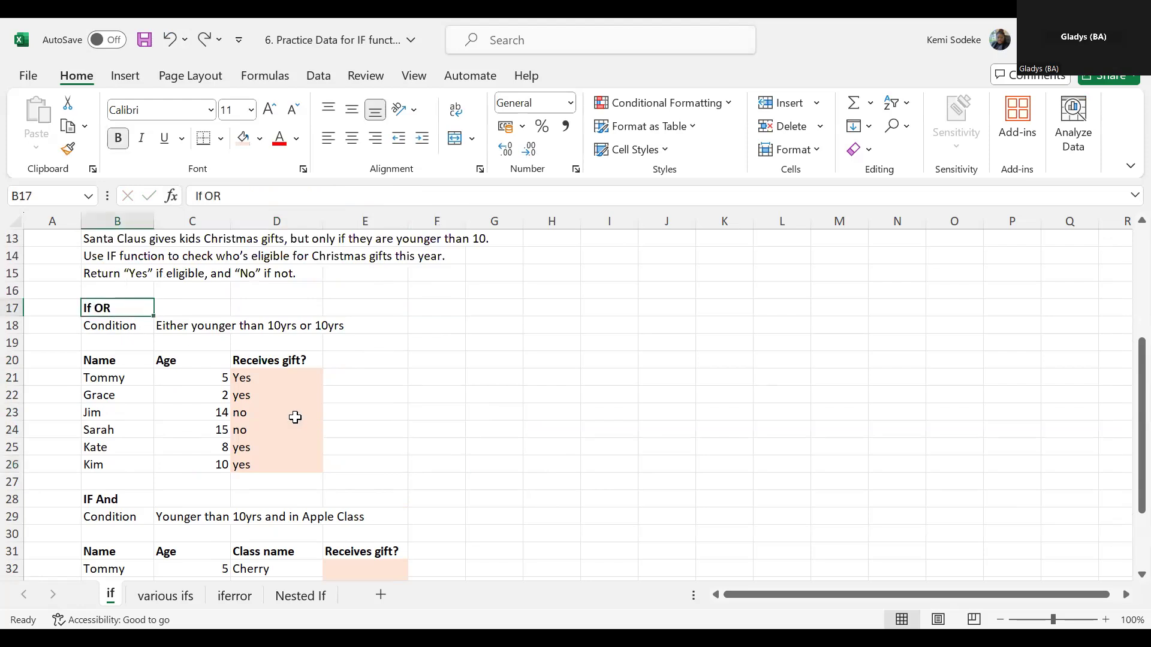
scroll(288, 424, down, 2)
click(111, 396)
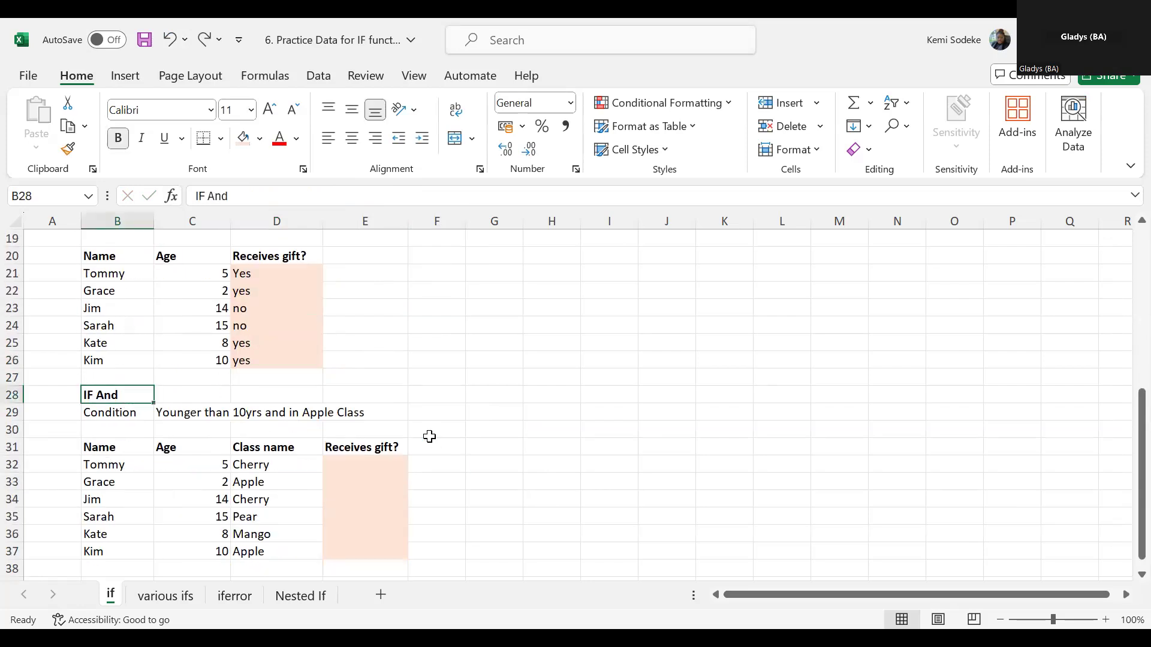
scroll(429, 436, down, 2)
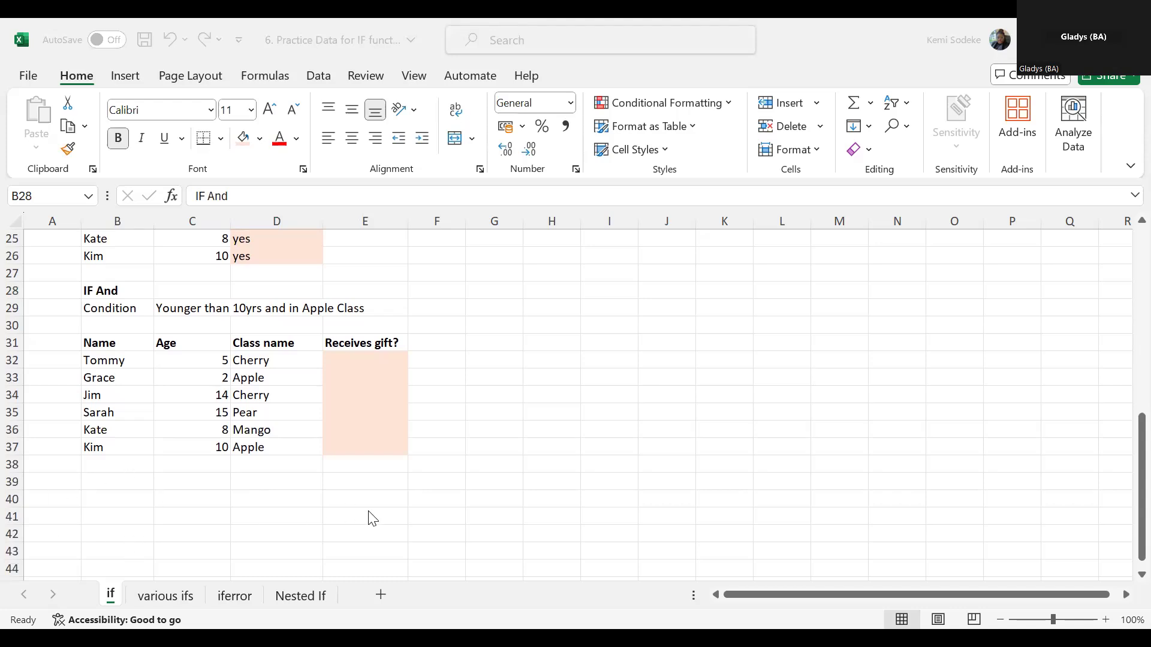
scroll(262, 502, up, 2)
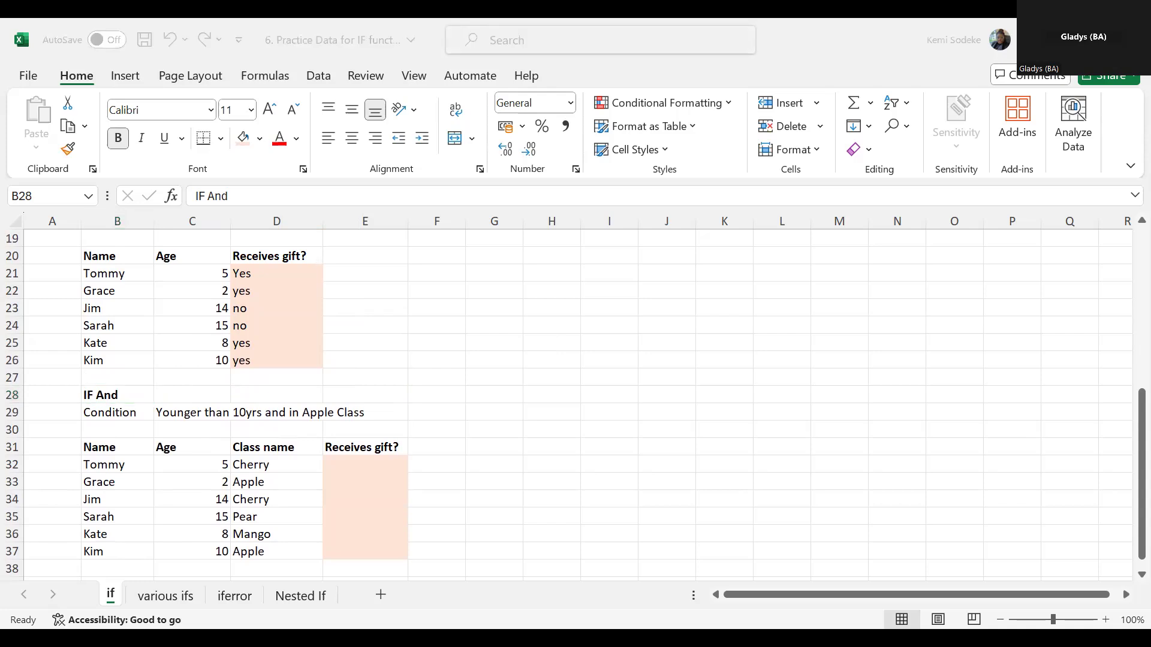
- Start an AND formula in E32 with C32<10 as its first condition
click(375, 470)
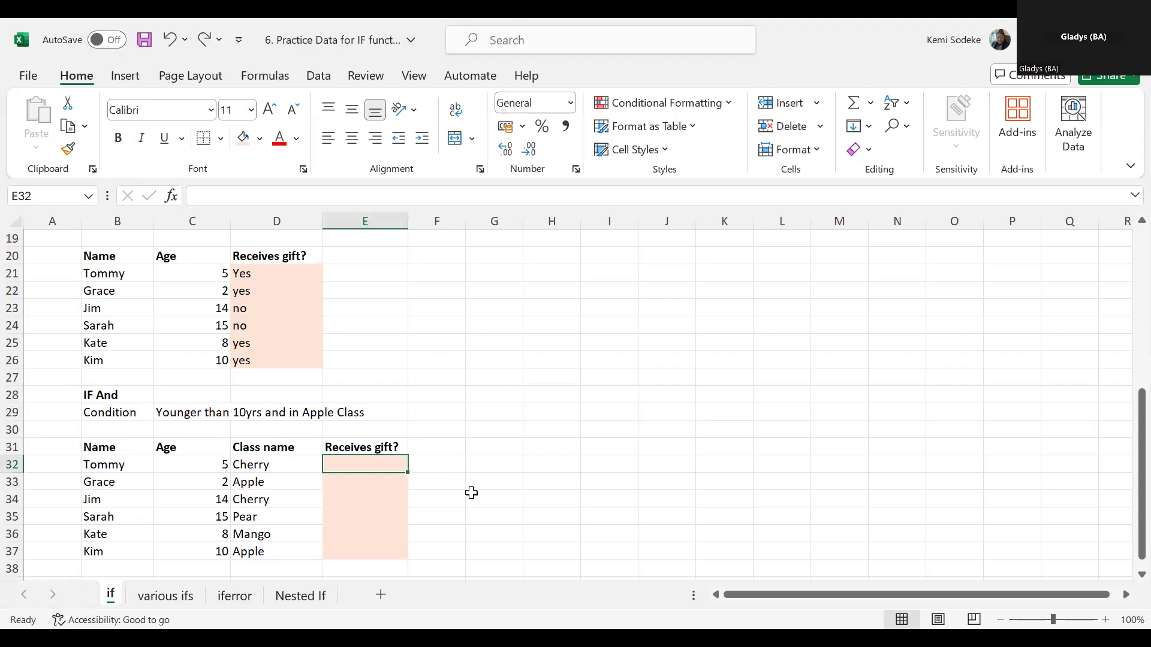
text(=)
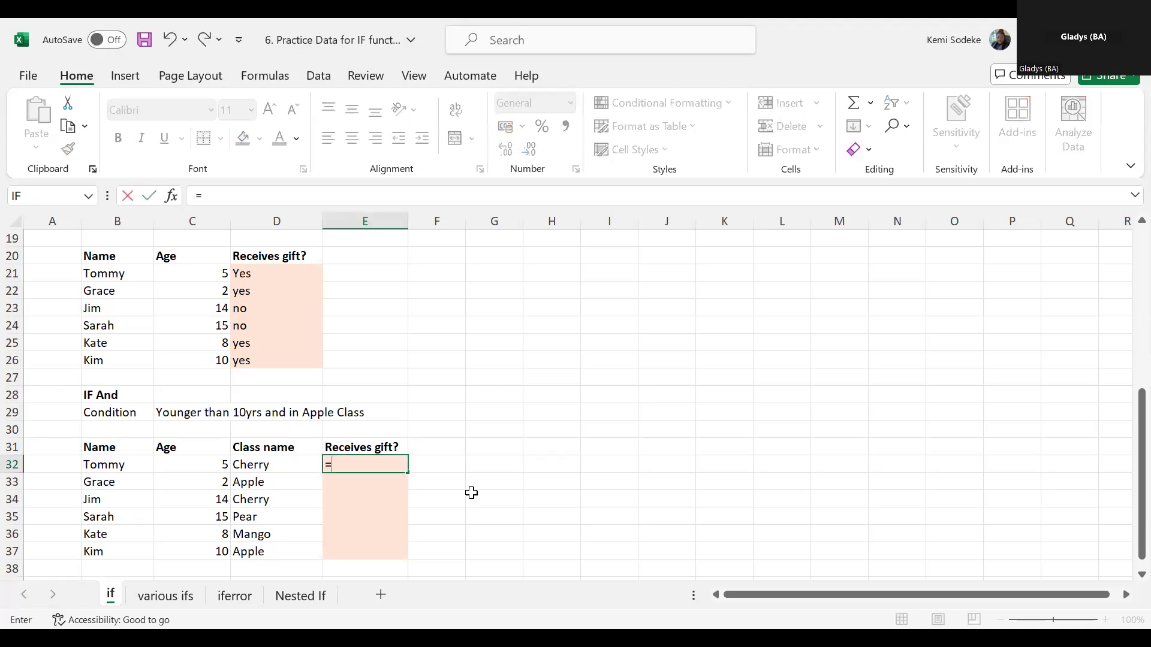
text(and)
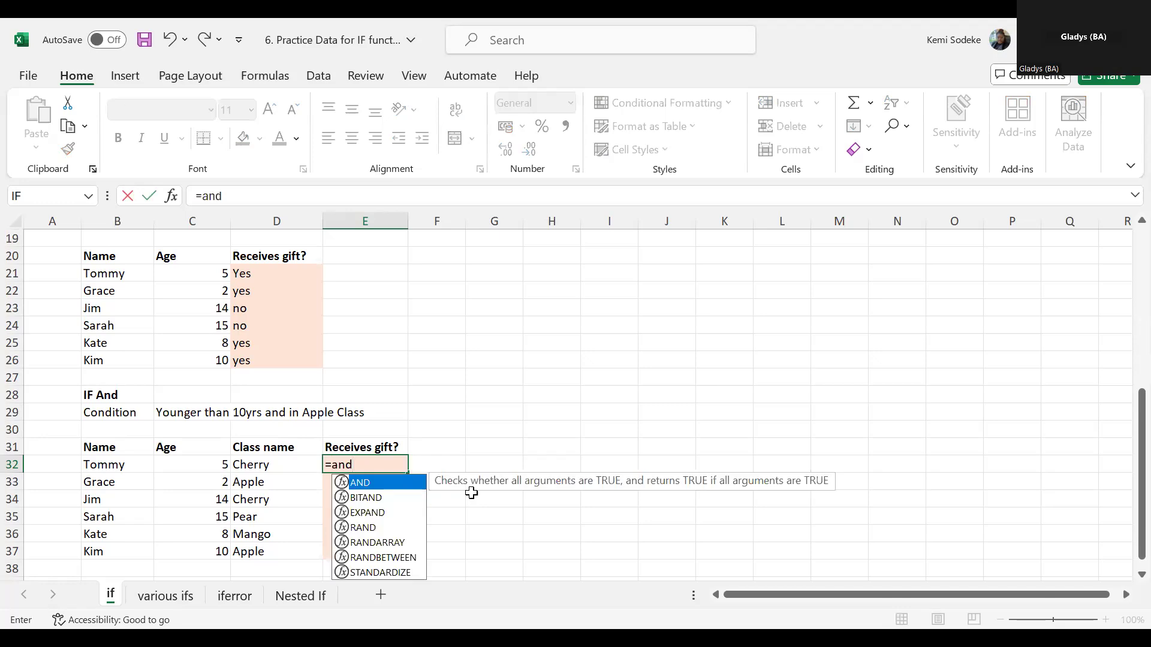
text(()
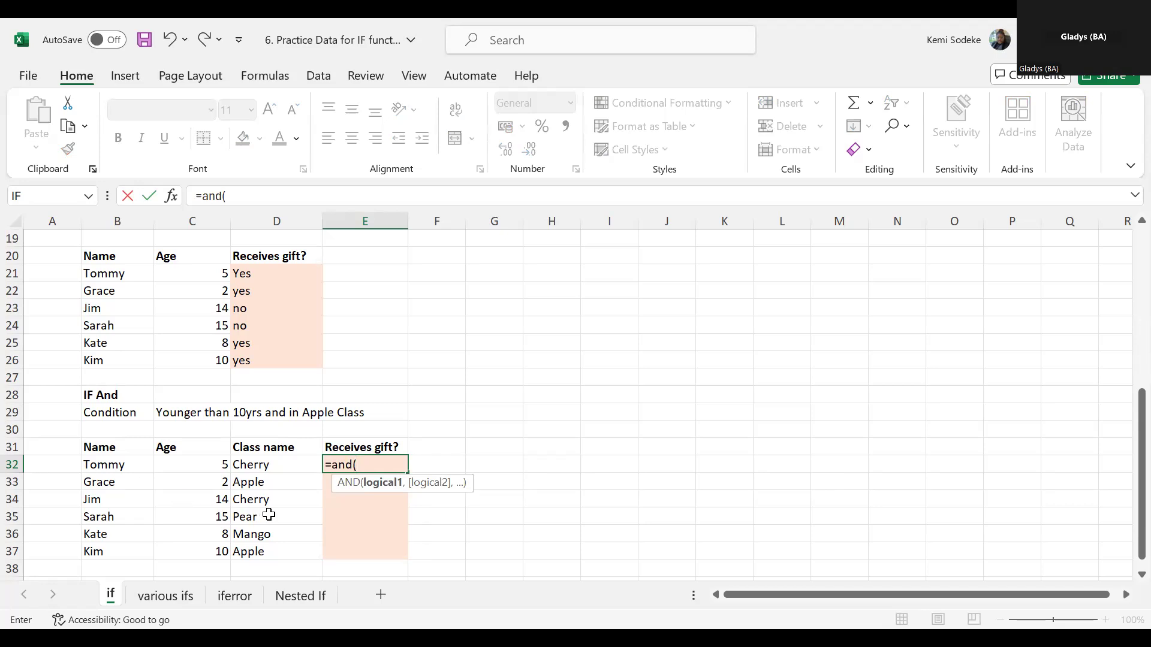
click(210, 467)
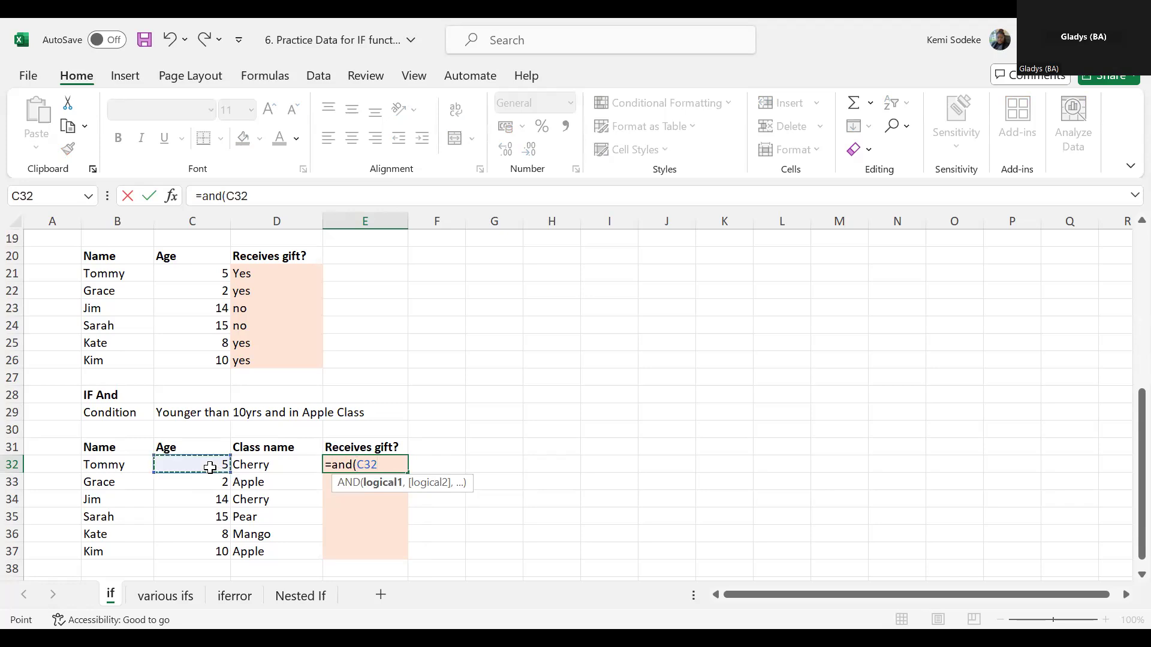
text(<10,)
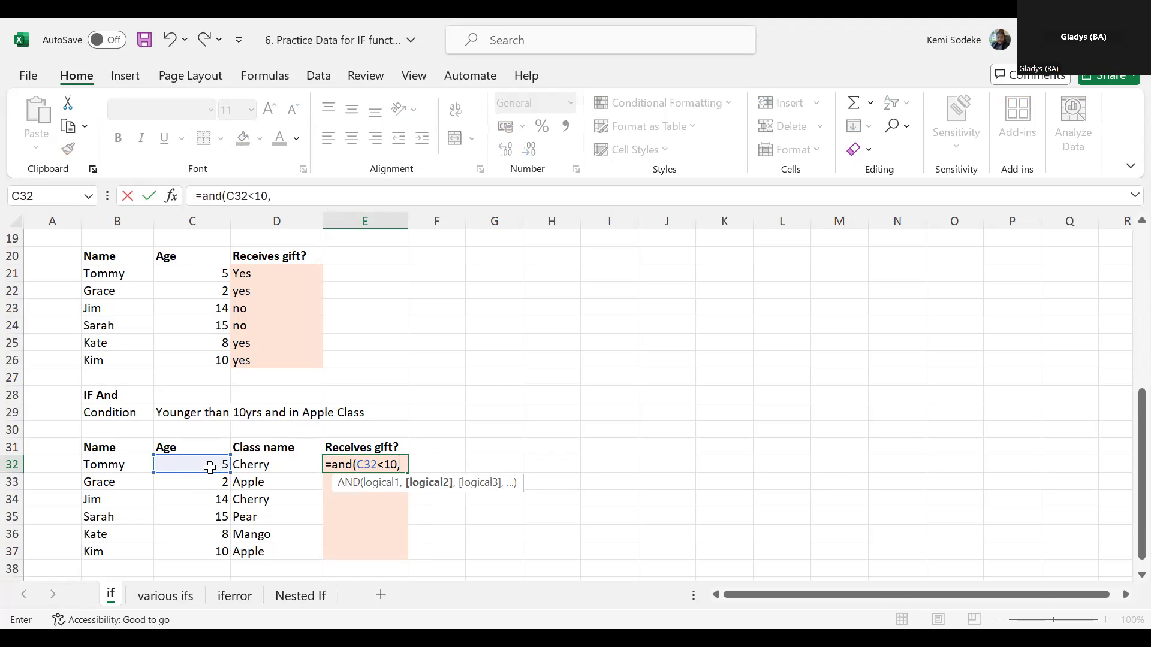
- Add D32="Apple" as the second condition of E32's AND formula and complete the entry
click(281, 464)
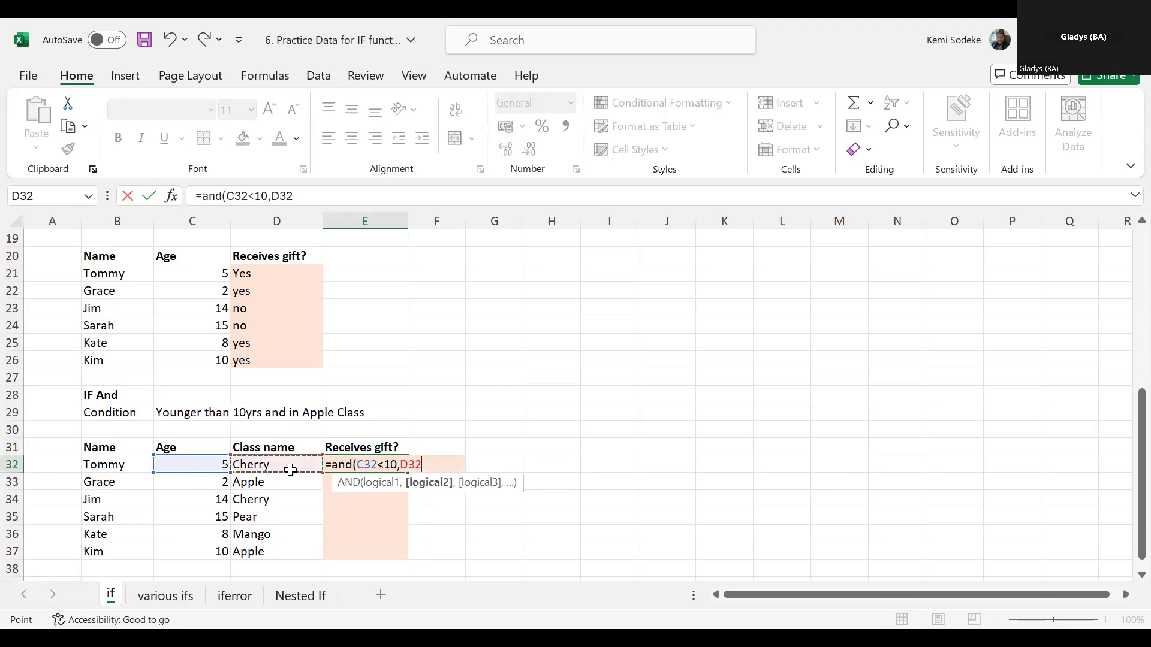
text(=)
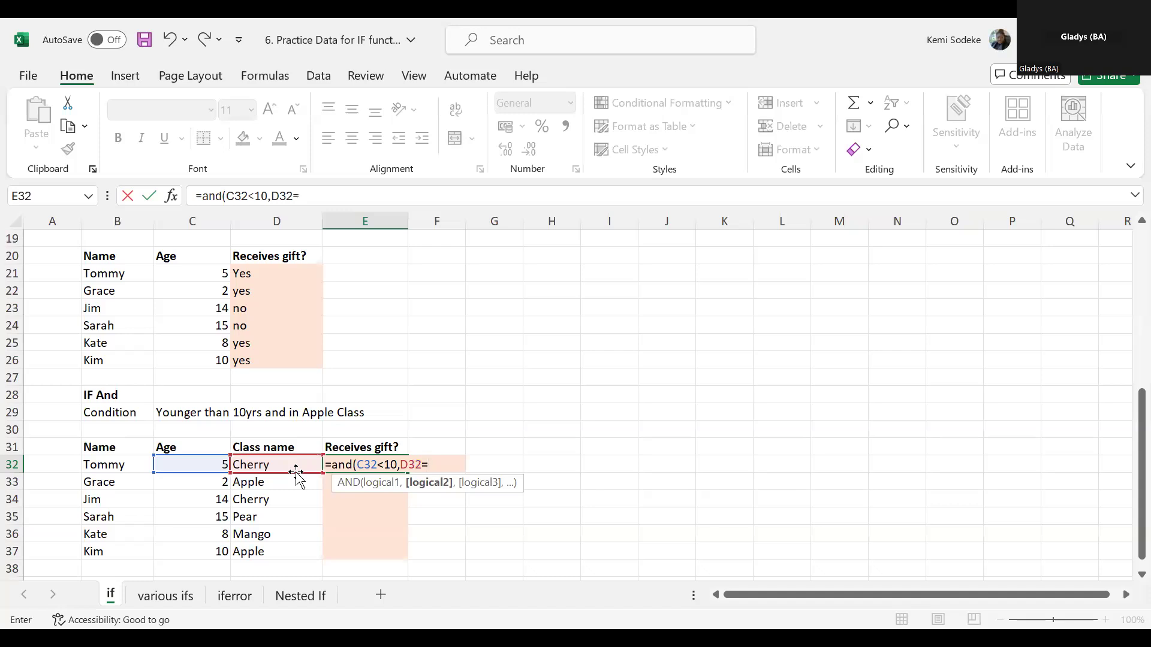
text("Apple)
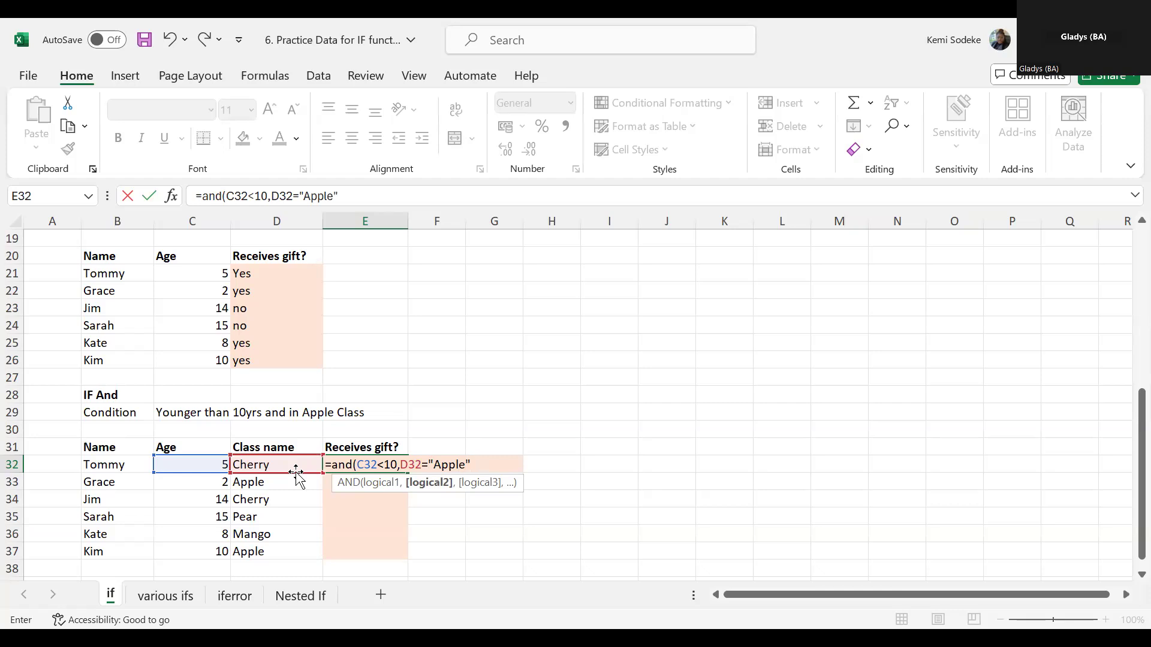
text("))
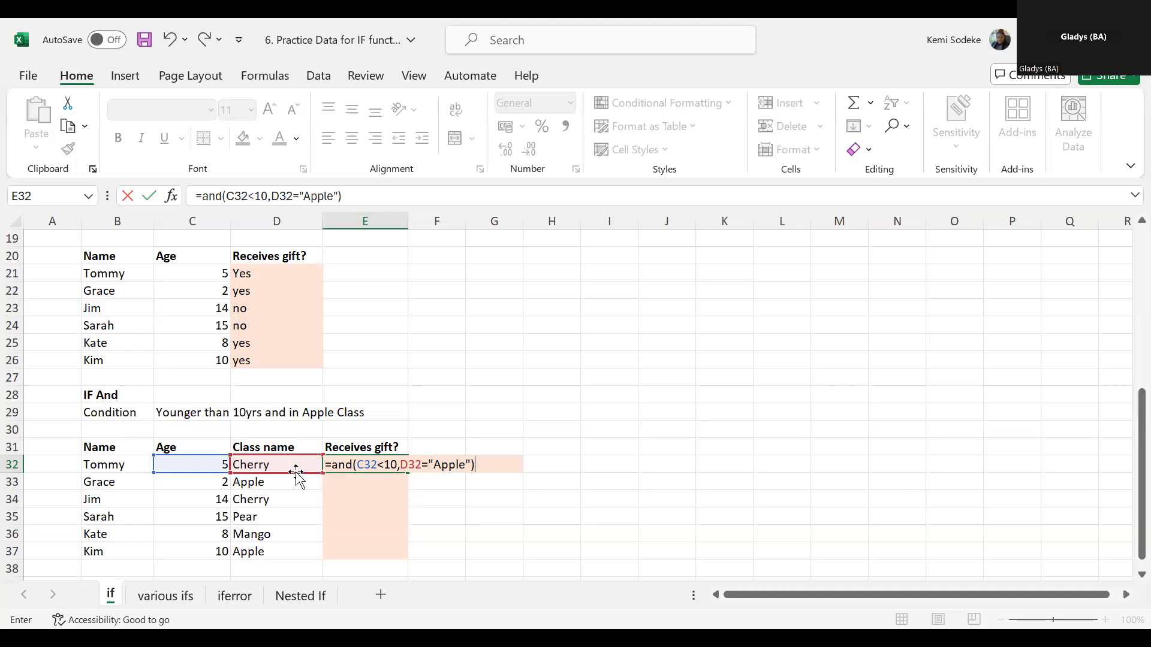
key(Return)
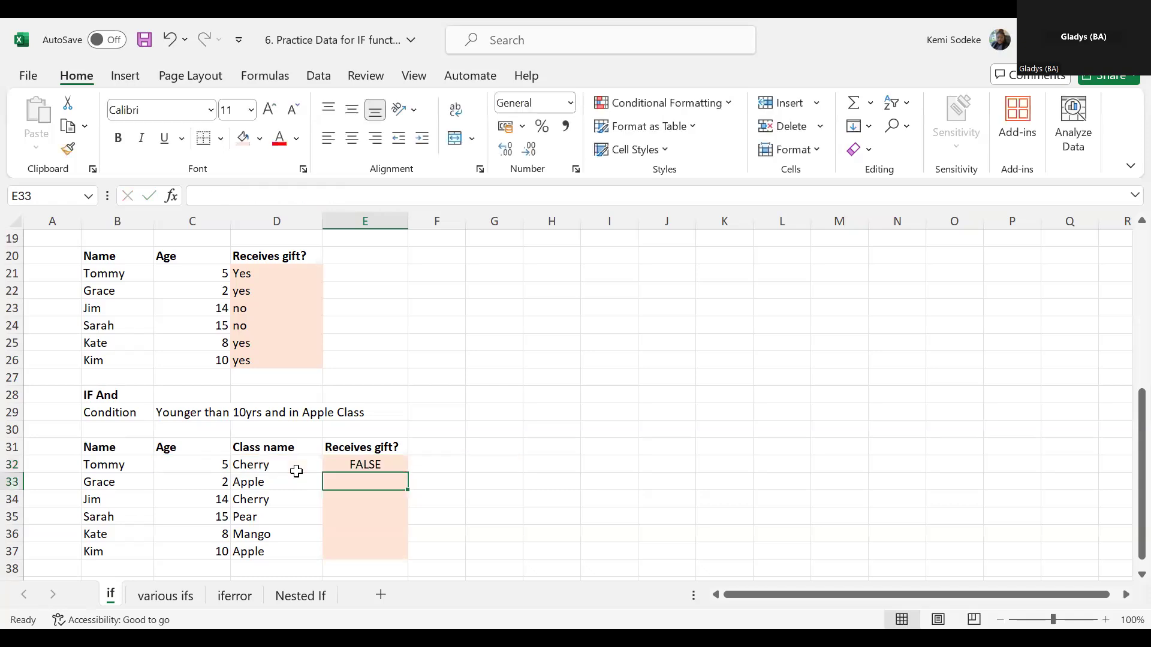
- Check the age and class in row 32, and wrap E32's AND formula in an IF function as its logical test
click(210, 466)
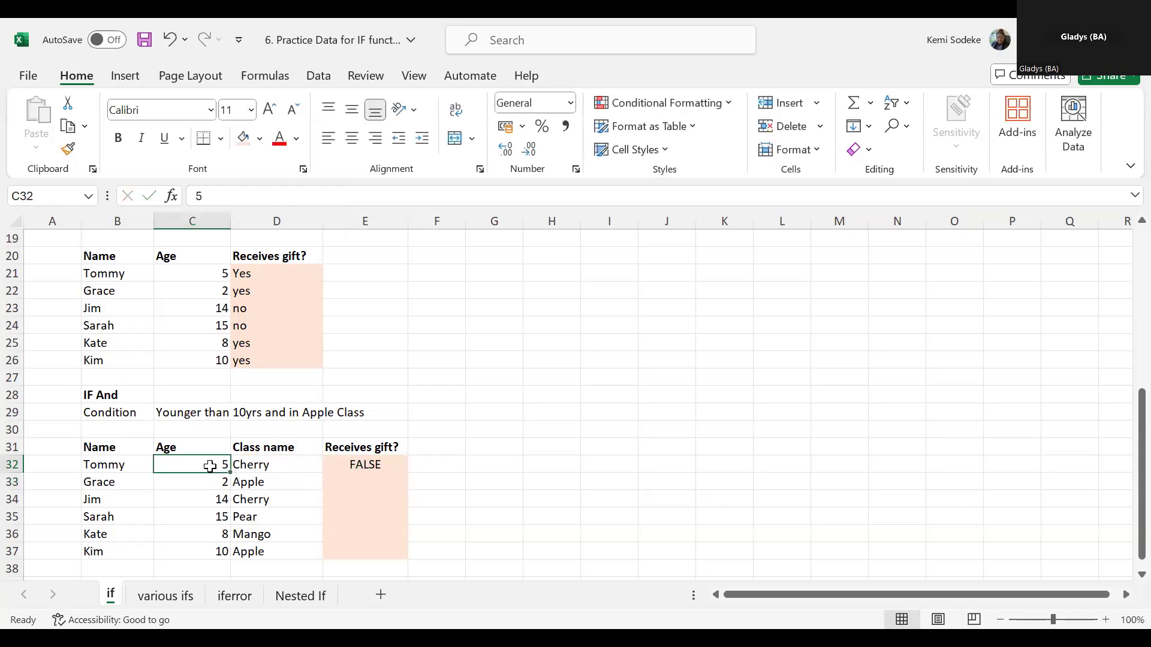
click(262, 469)
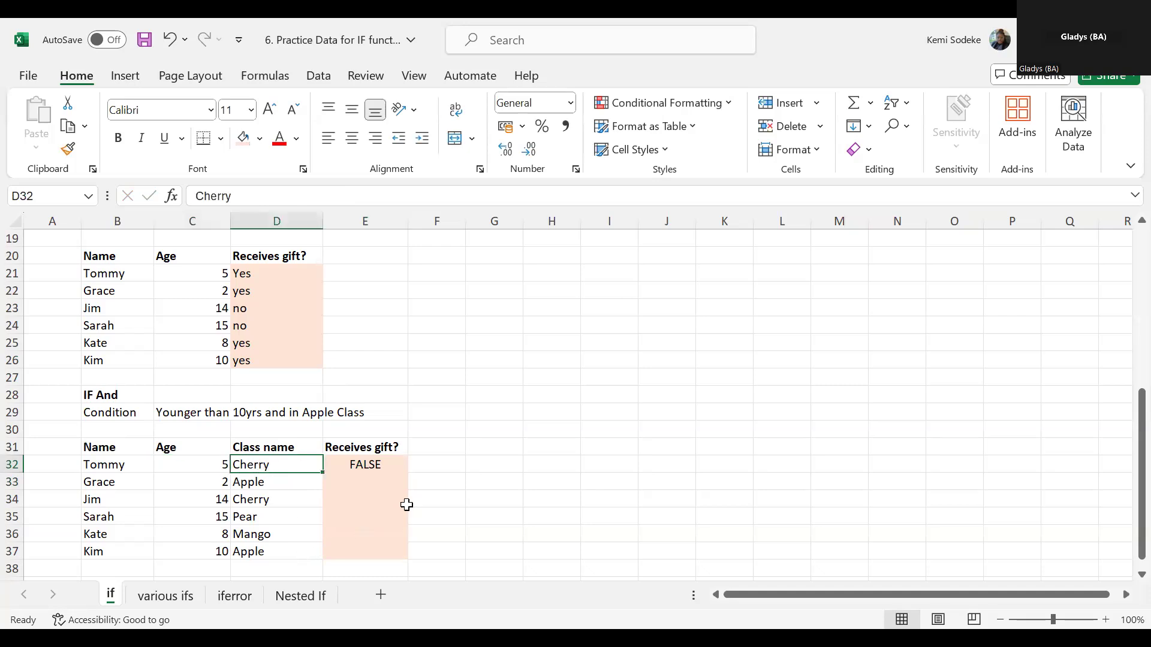
click(380, 463)
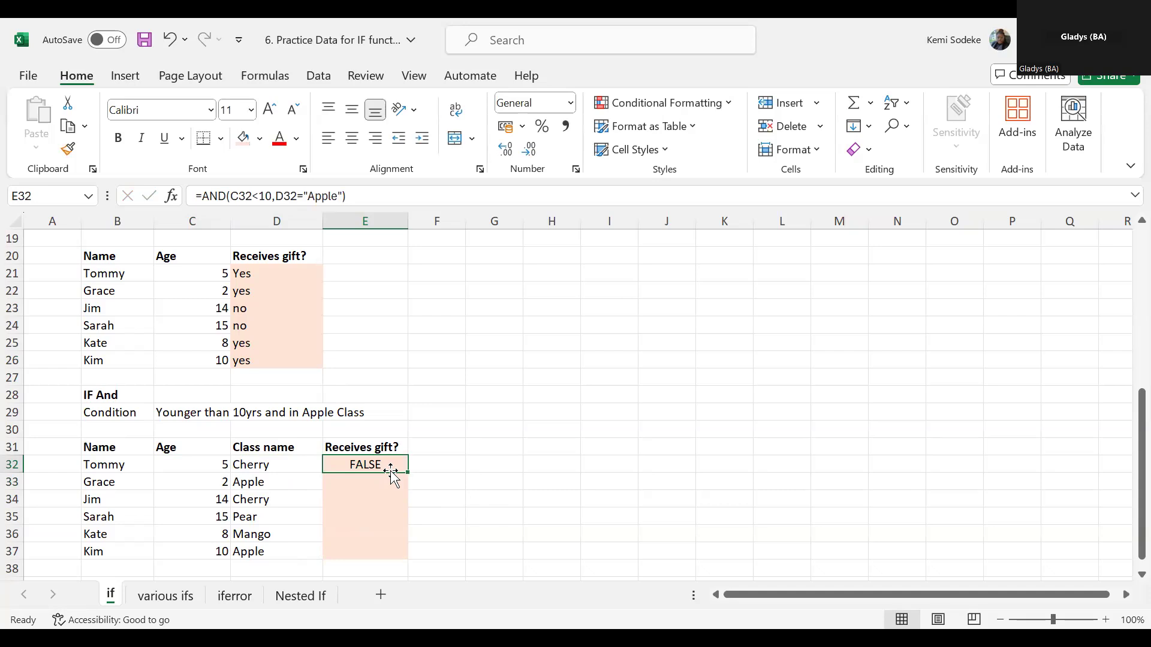
click(202, 192)
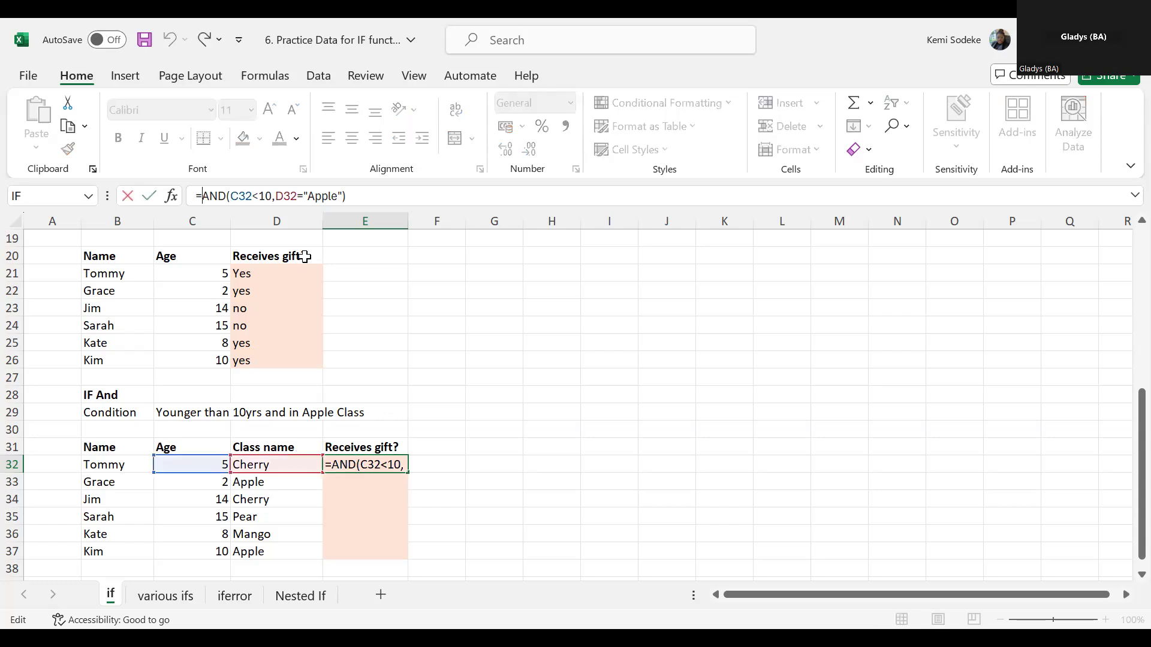
text(if)
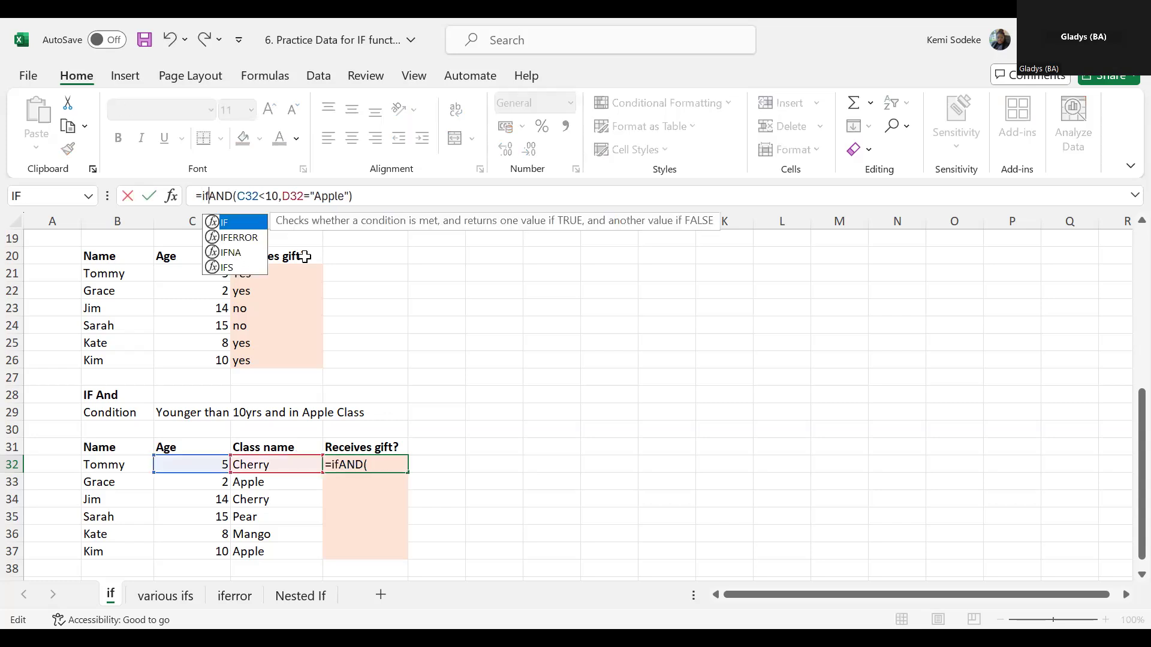
text(()
click(402, 198)
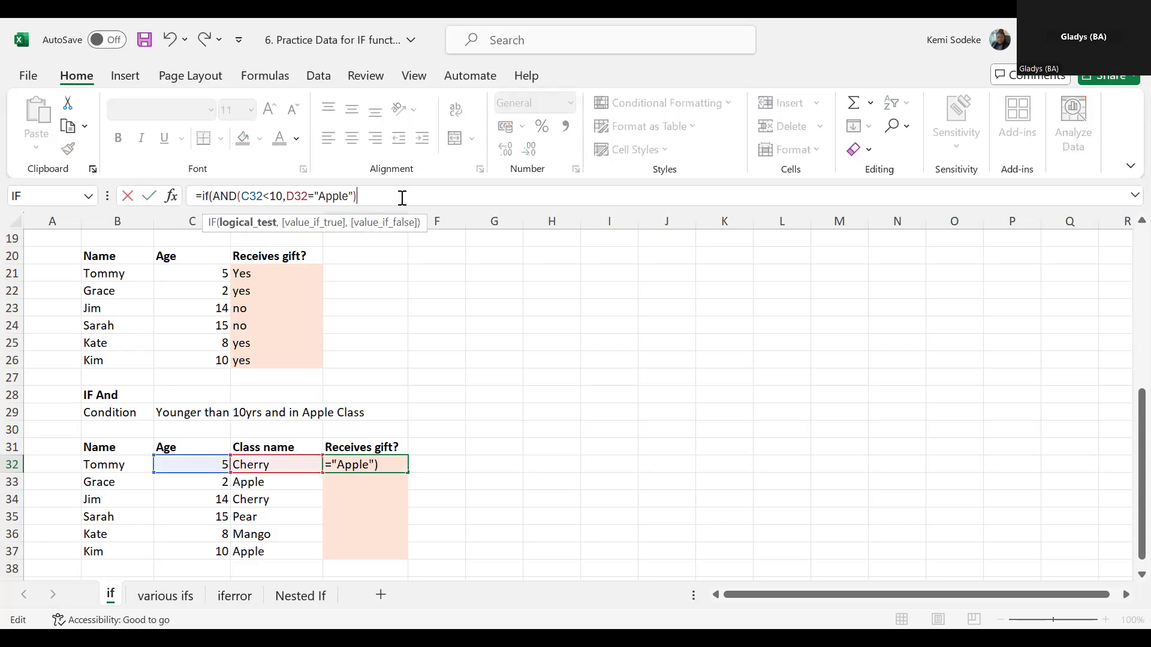
- Make E32's IF formula return "yes" when true and "no" when false, and complete the entry
text(,"yes")
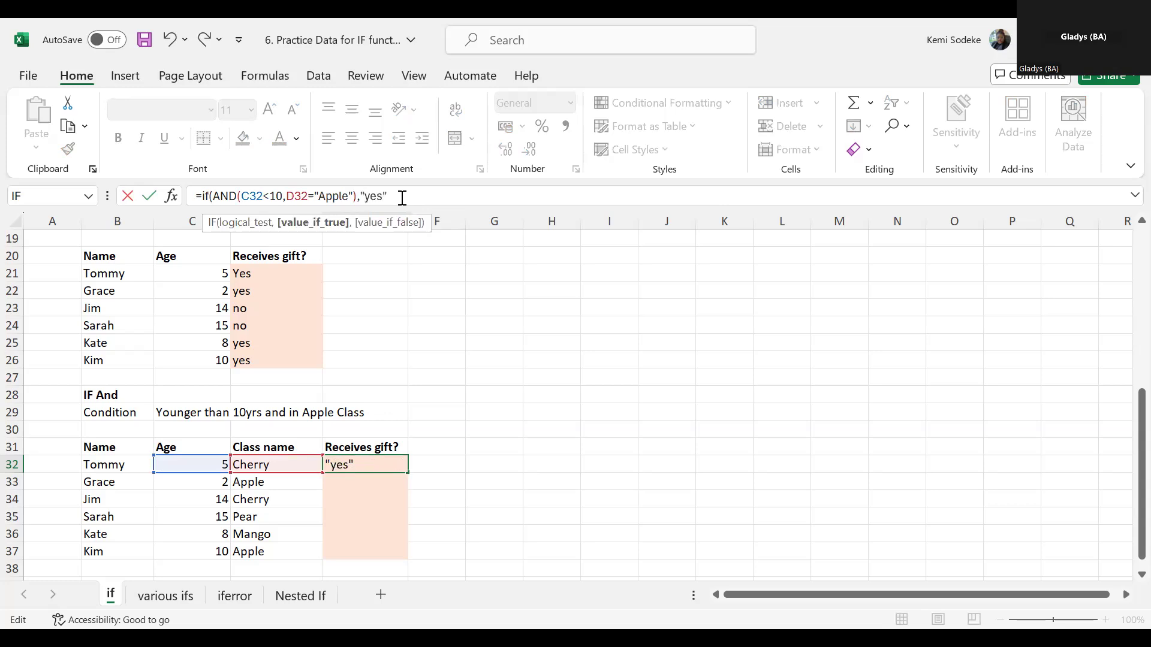
text(,)
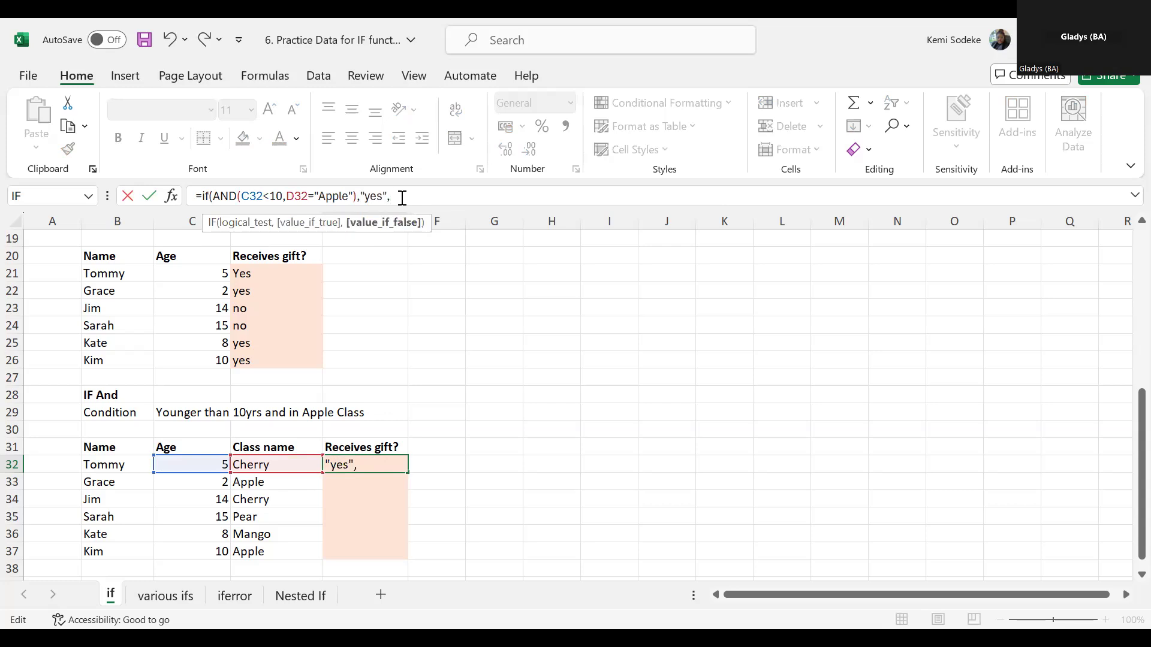
text("no"))
key(Return)
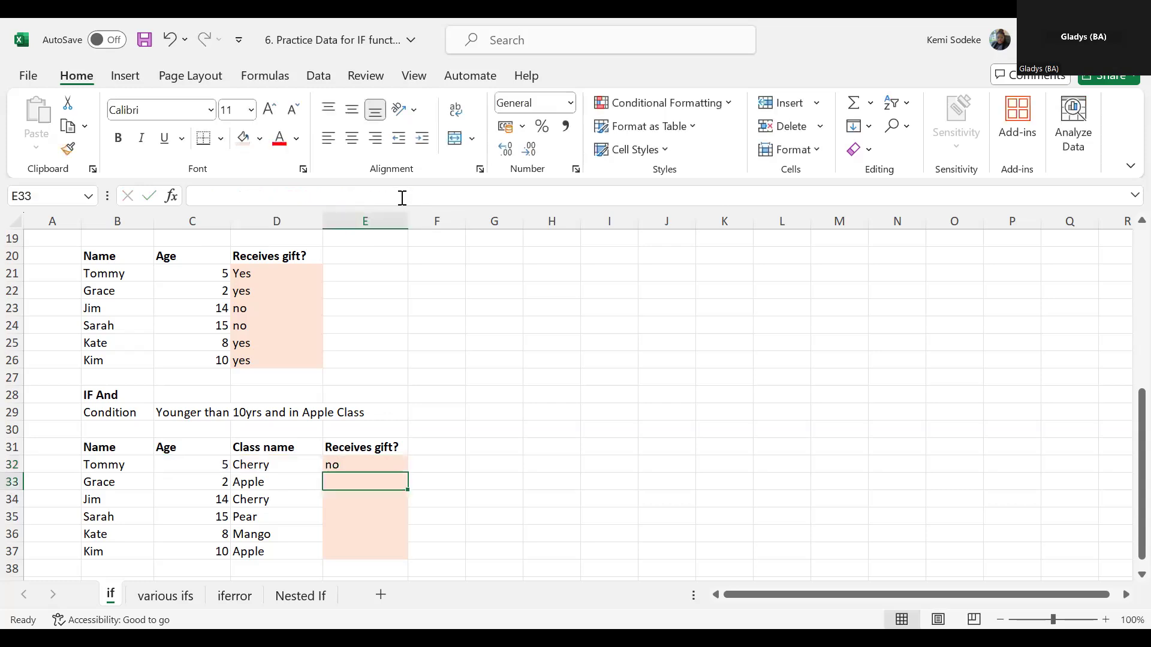
- Fill the IF with AND formula from E32 down to E37
scroll(503, 372, down, 2)
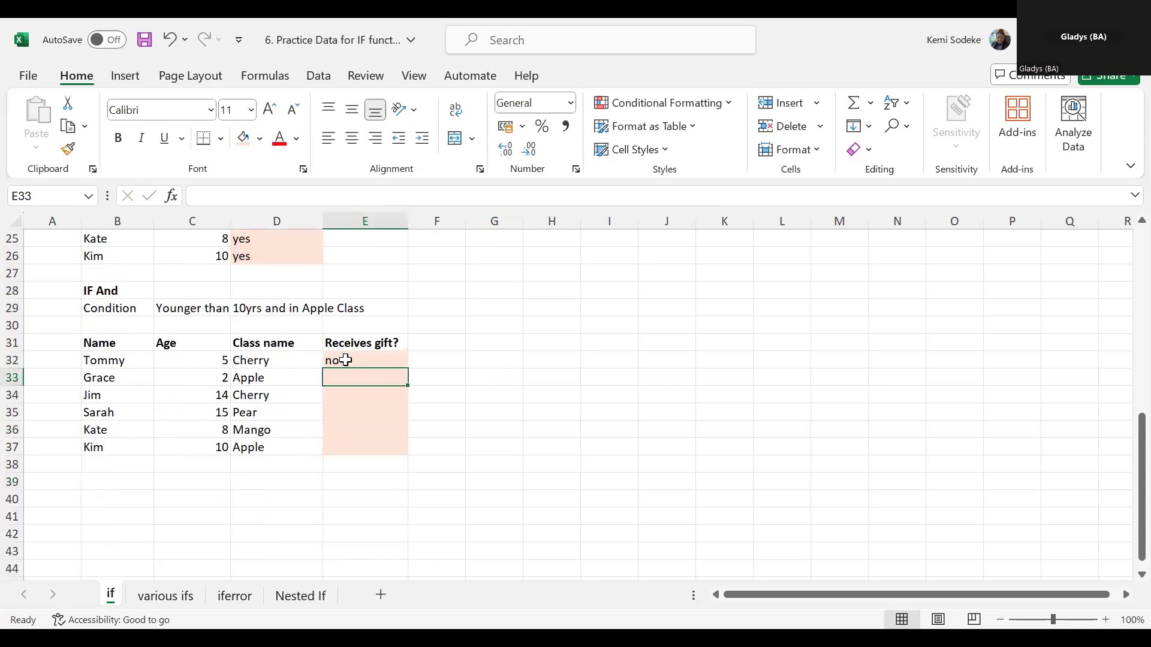
click(370, 363)
drag(407, 368, 401, 454)
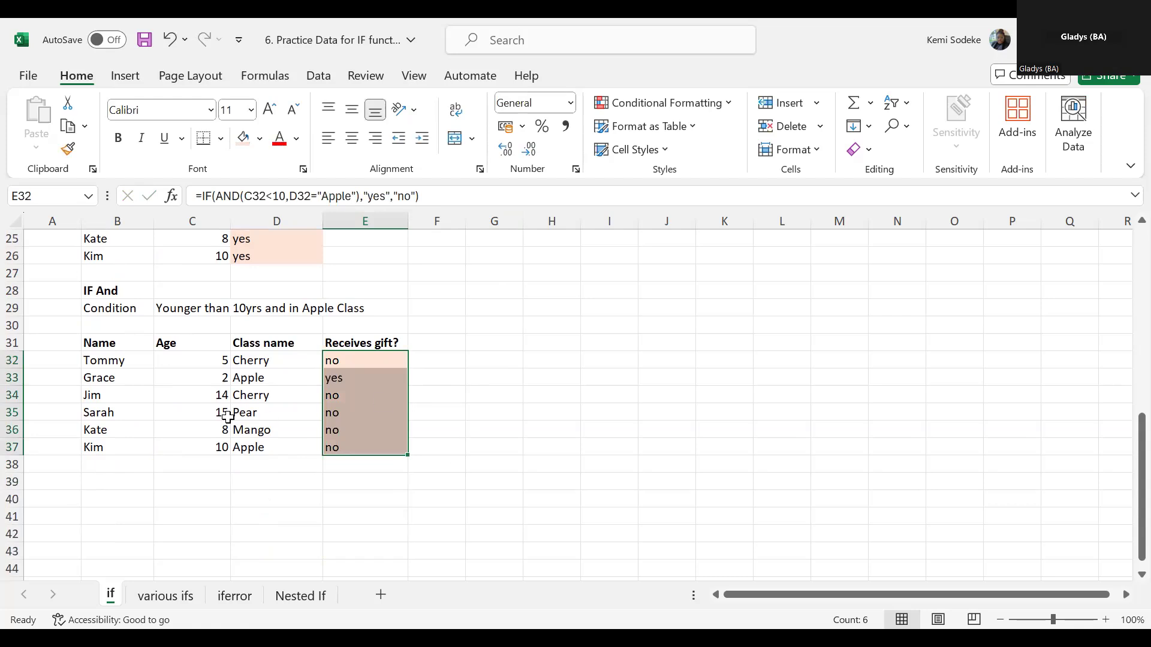
- Check the IF with AND results against the ages and class names in rows 33 and 37, and review the formulas in E37 and E32
click(228, 379)
click(290, 383)
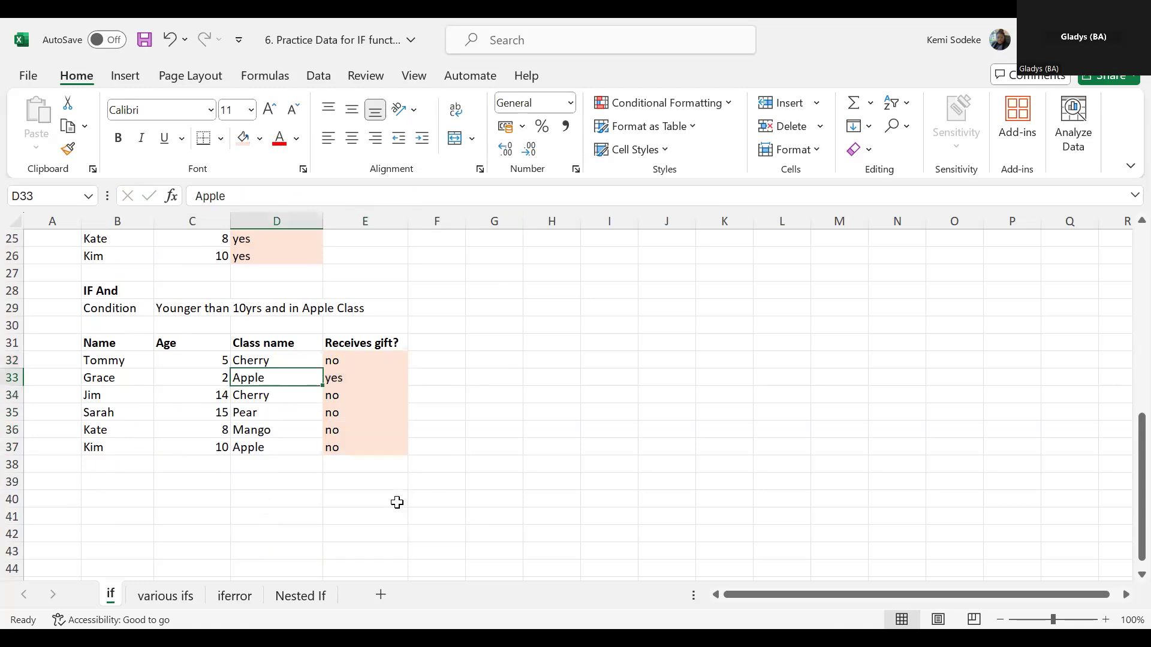
click(218, 447)
click(265, 446)
click(217, 447)
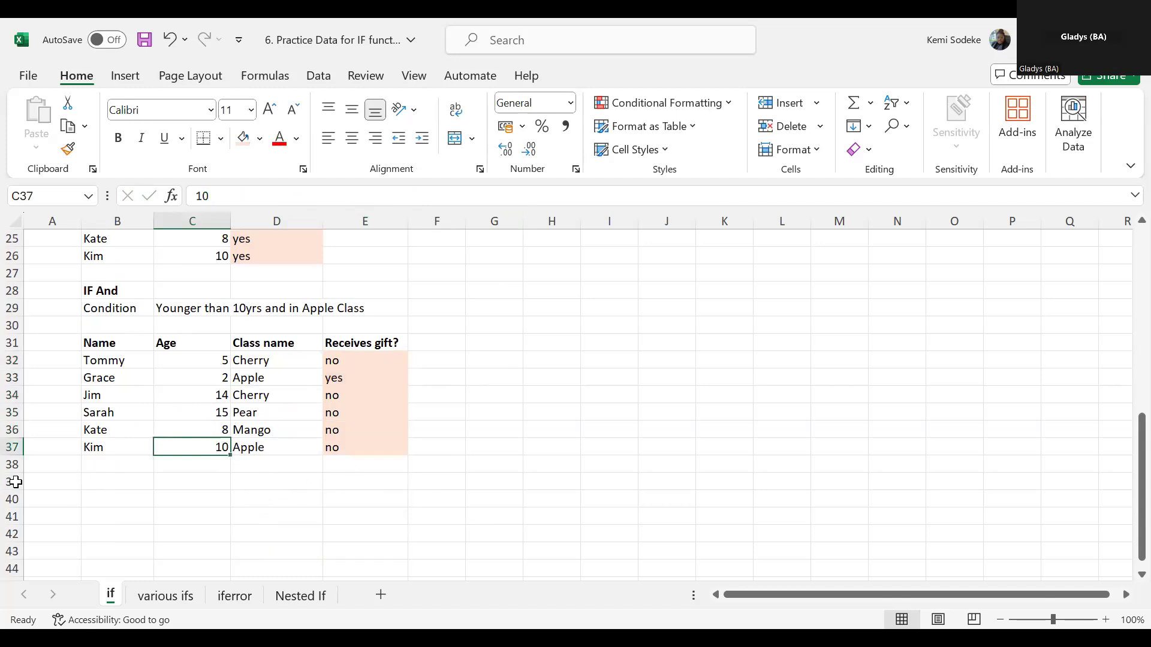
click(380, 447)
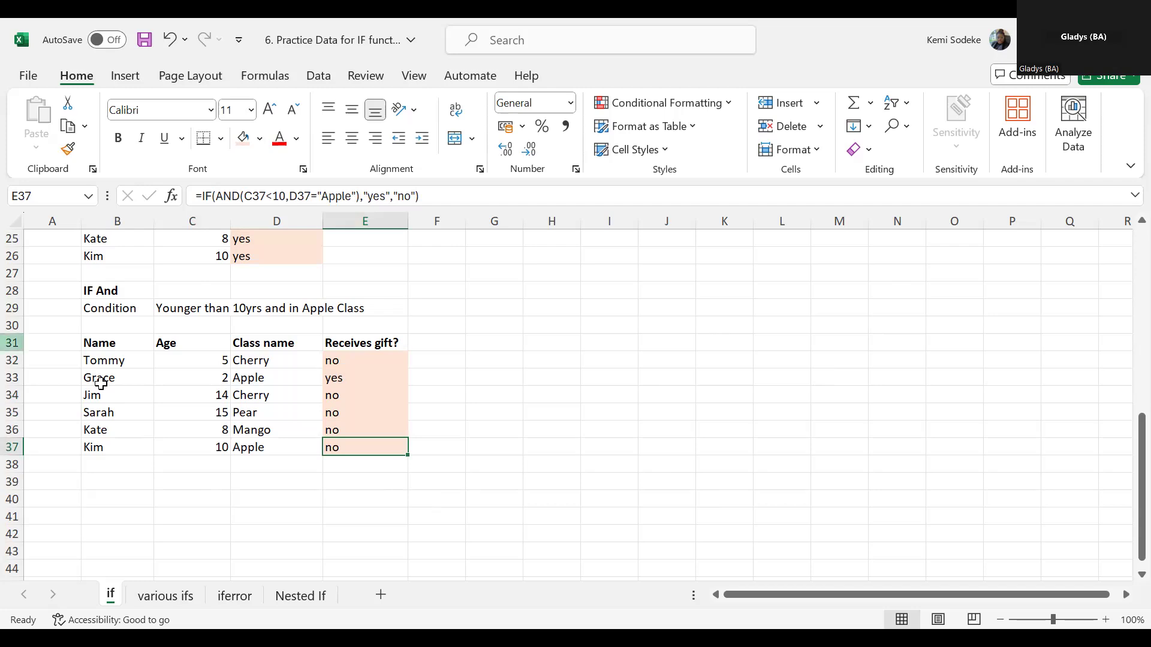
click(445, 355)
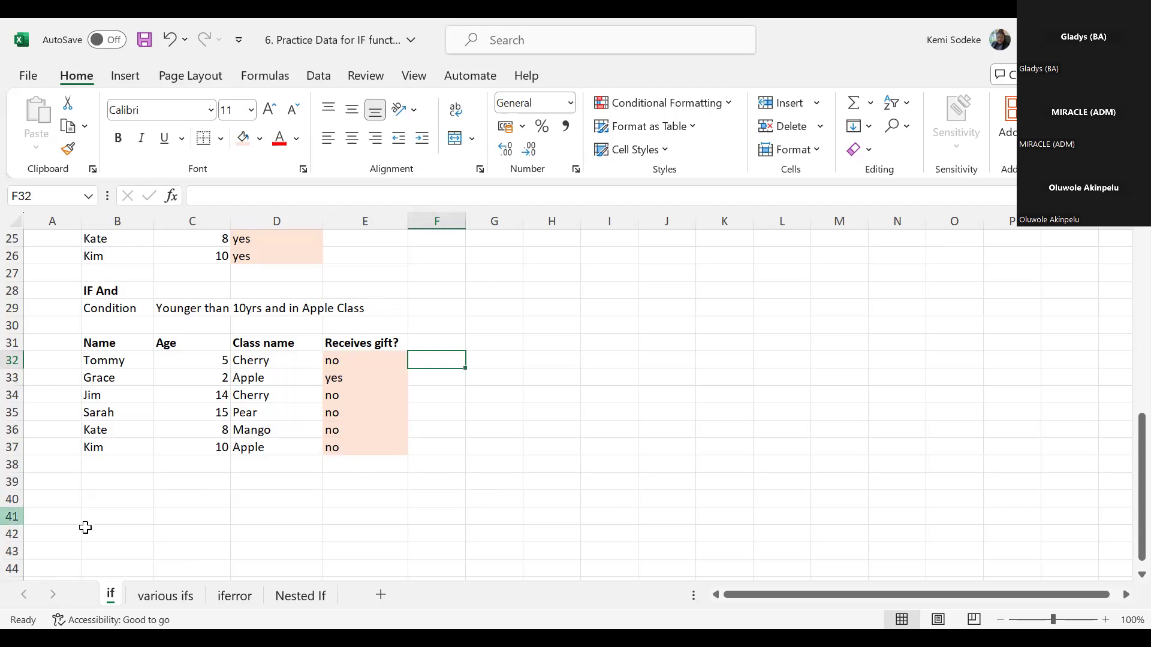
click(388, 534)
click(346, 362)
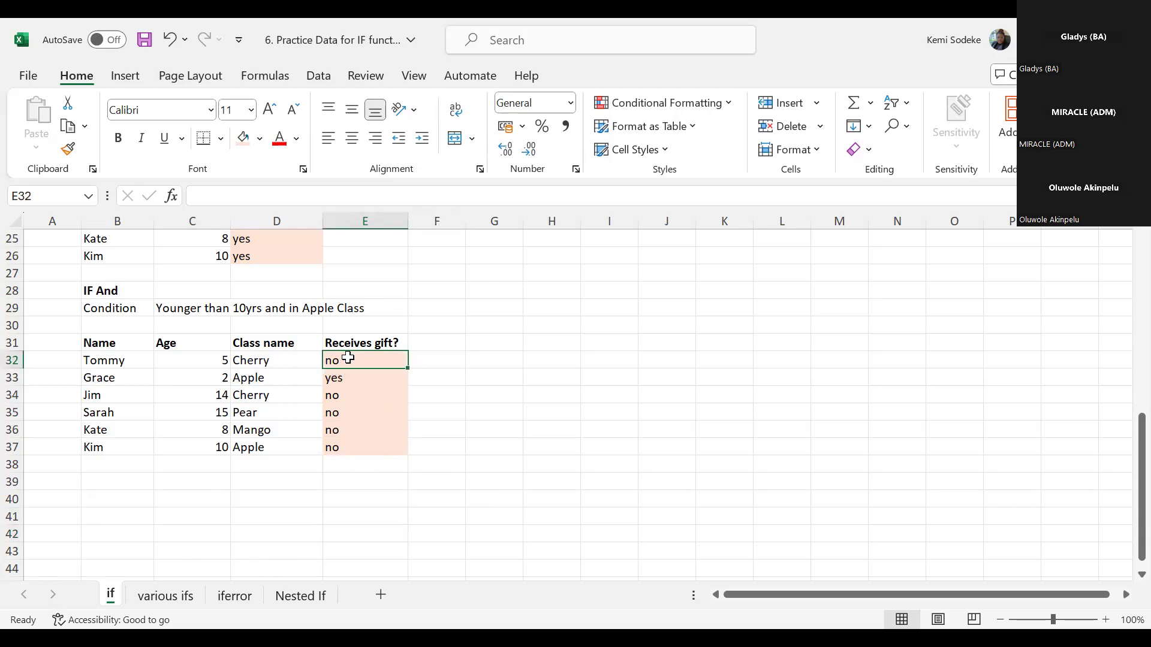
- Review the row 29 condition against the age and class in row 32, and inspect the formulas in E32 and E33
click(114, 307)
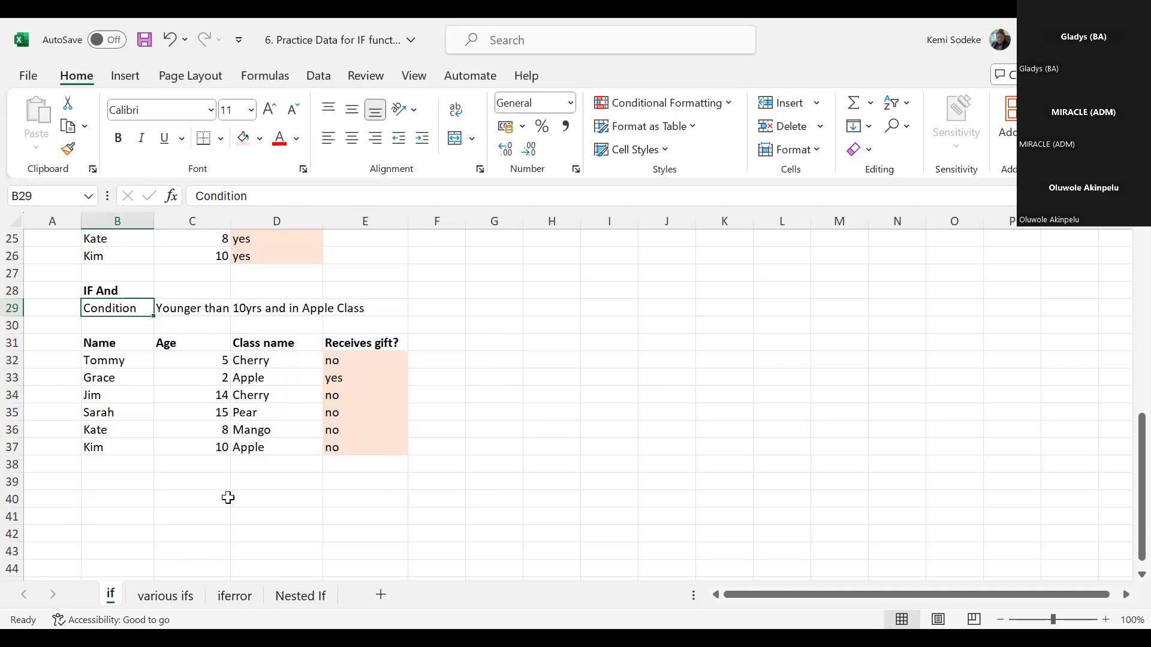
click(185, 362)
click(258, 361)
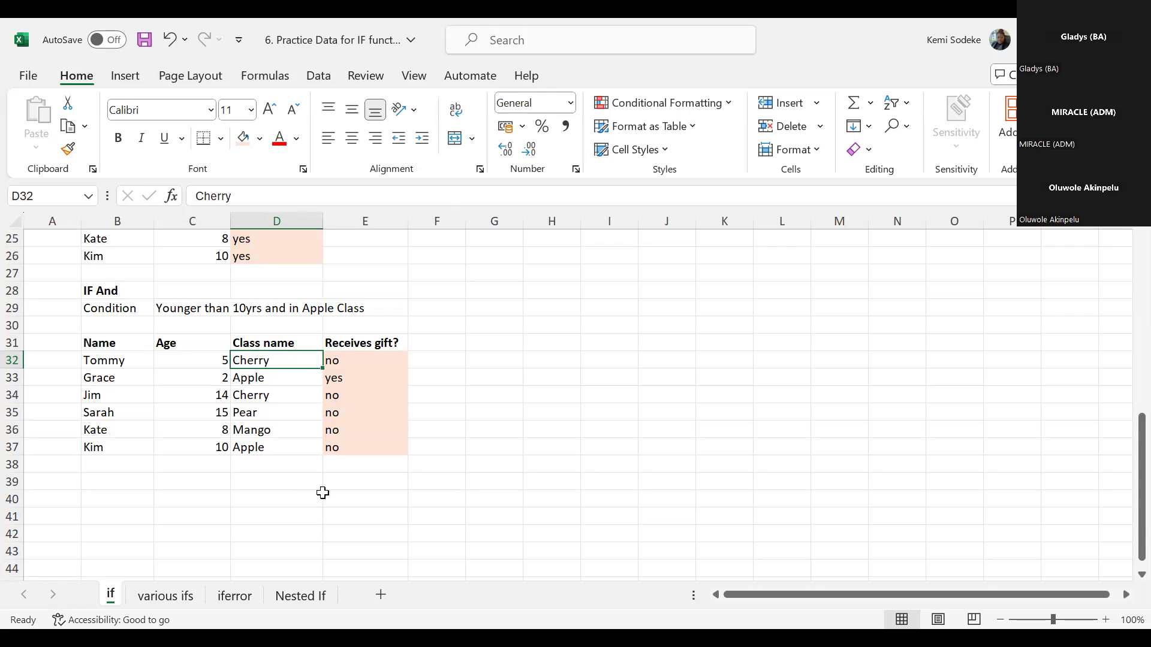
click(358, 363)
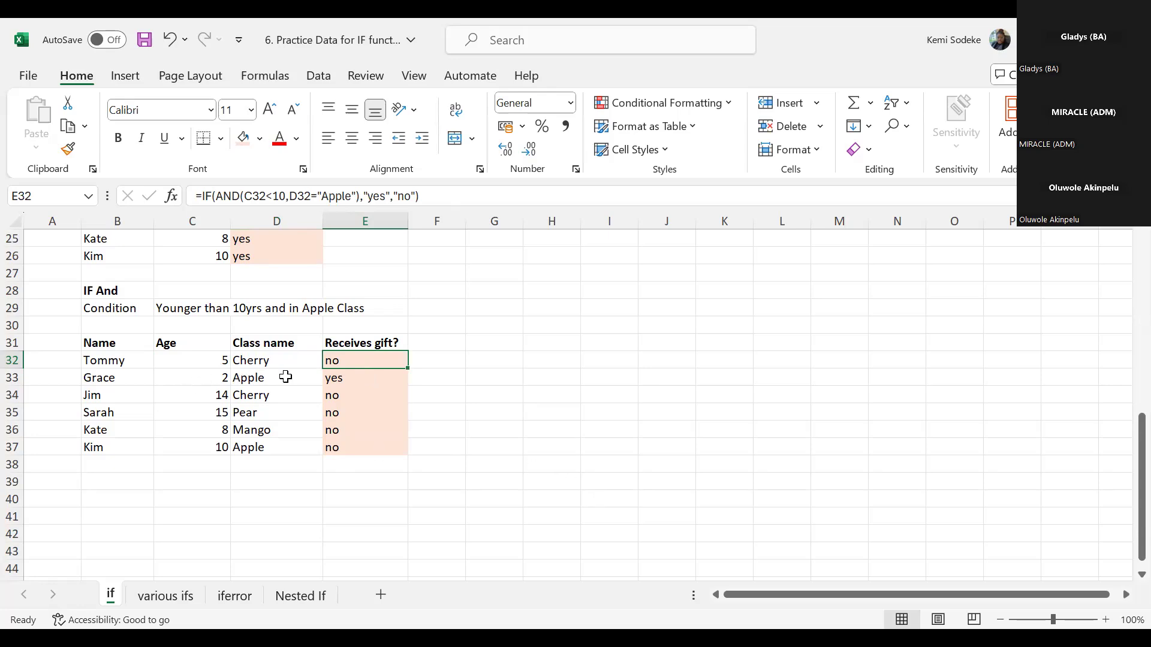
click(370, 379)
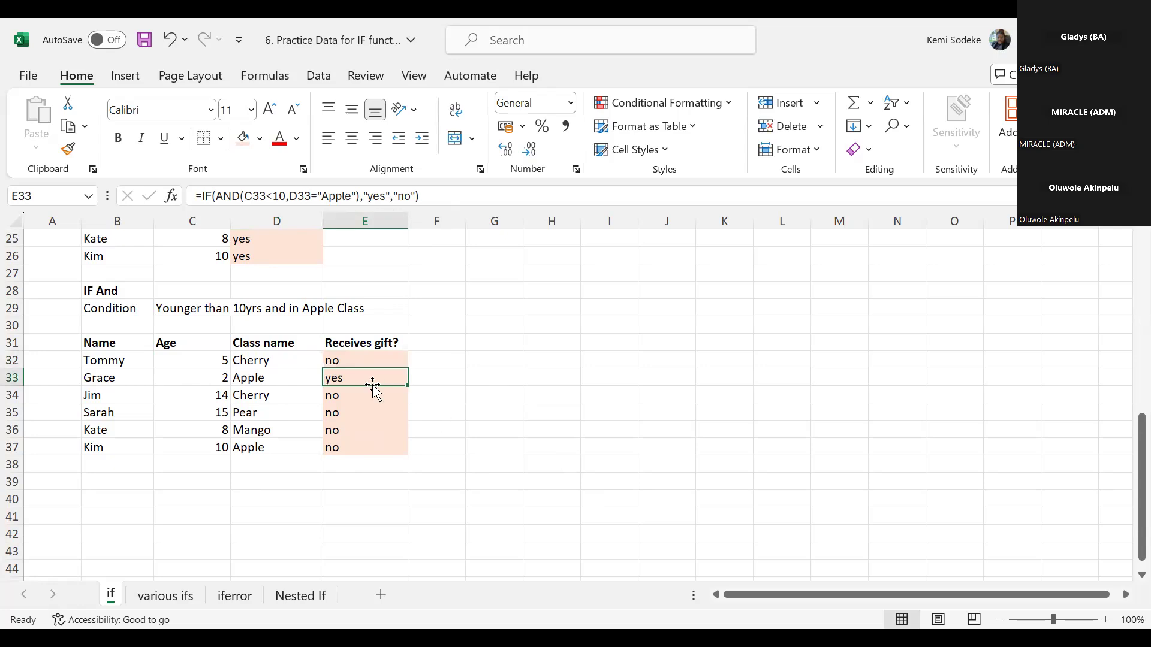
click(347, 359)
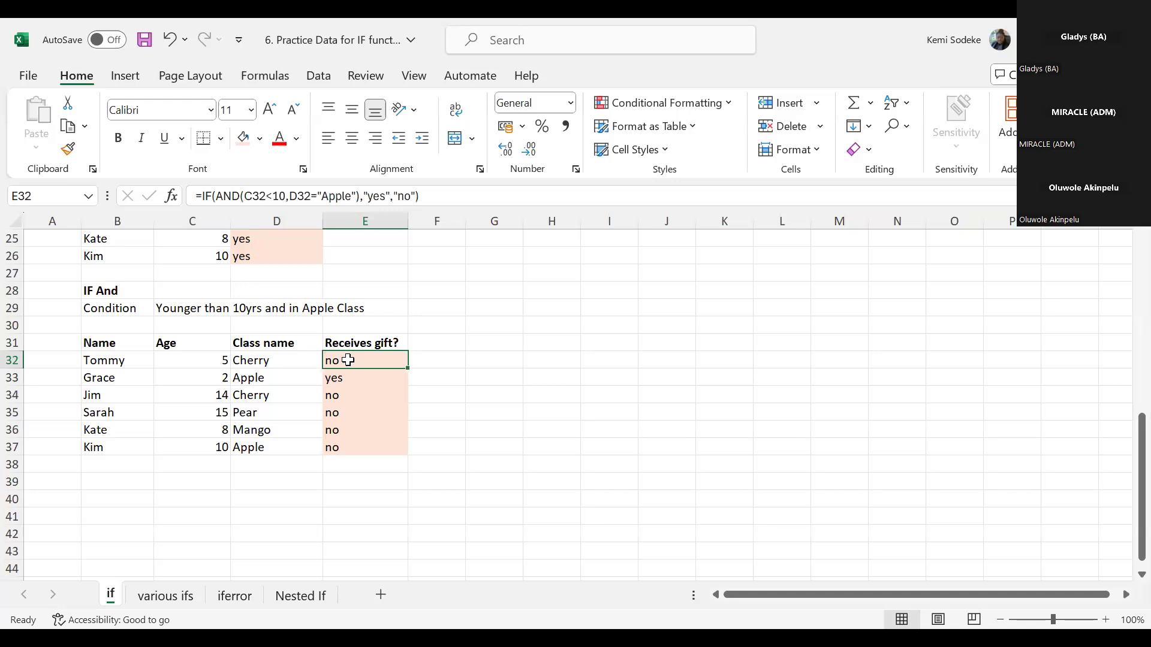
- Replace E33's formula with an AND test that C33 is below 10 and D33 equals "Apple"
click(352, 378)
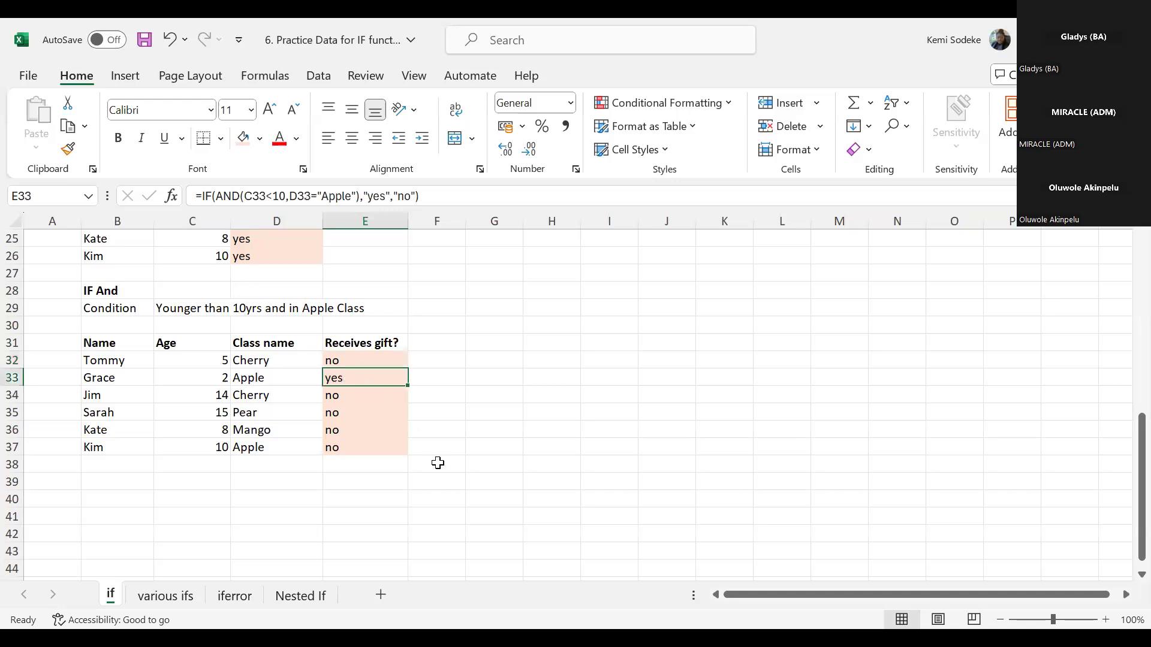
text(=)
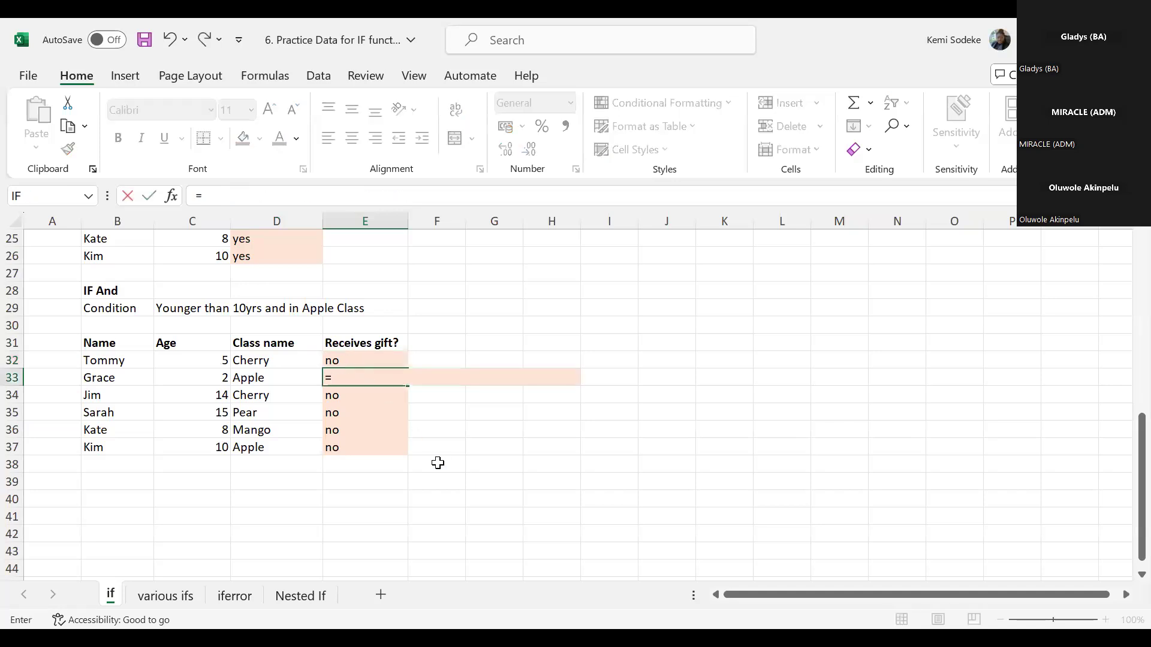
text(and)
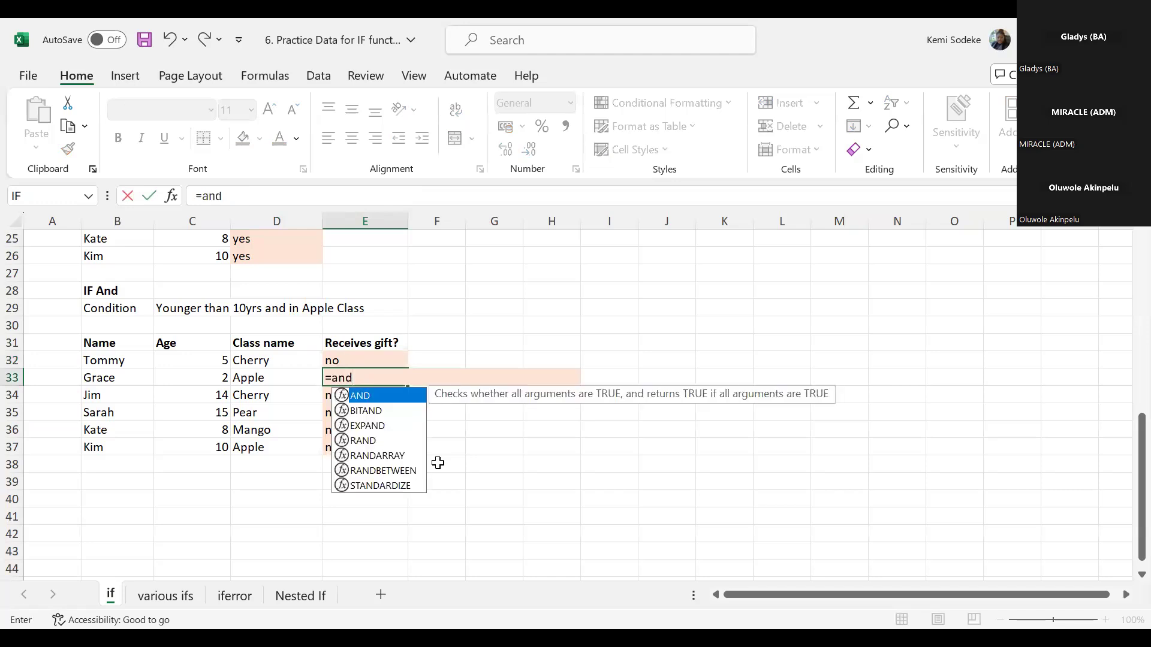
text(()
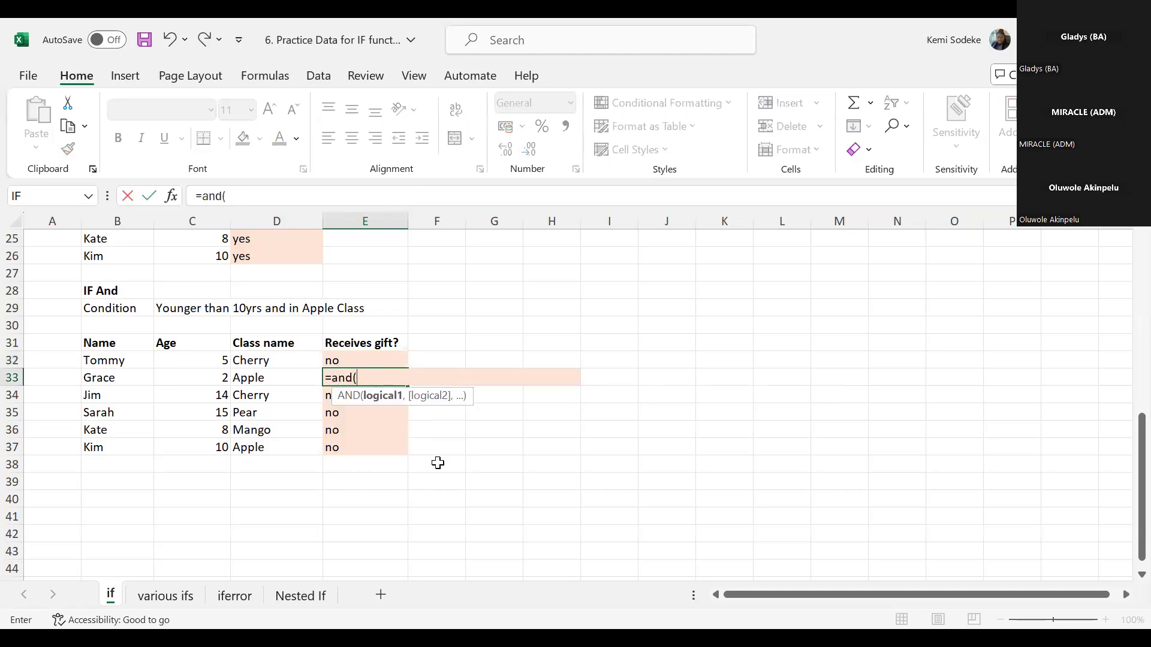
click(200, 378)
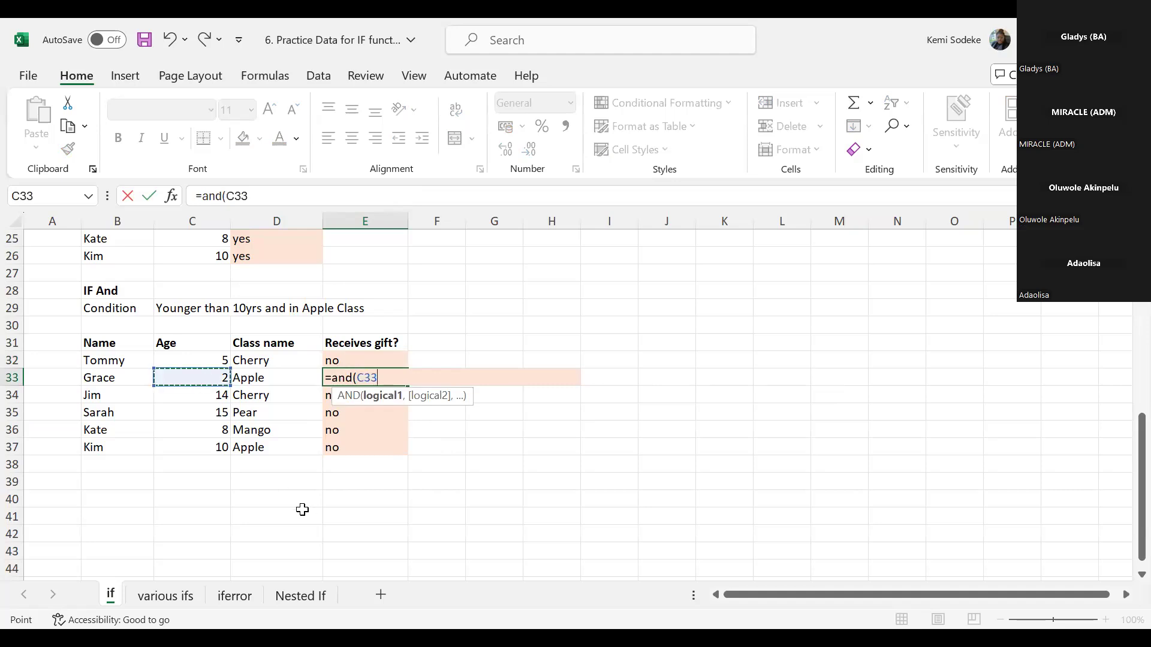
text(<10,)
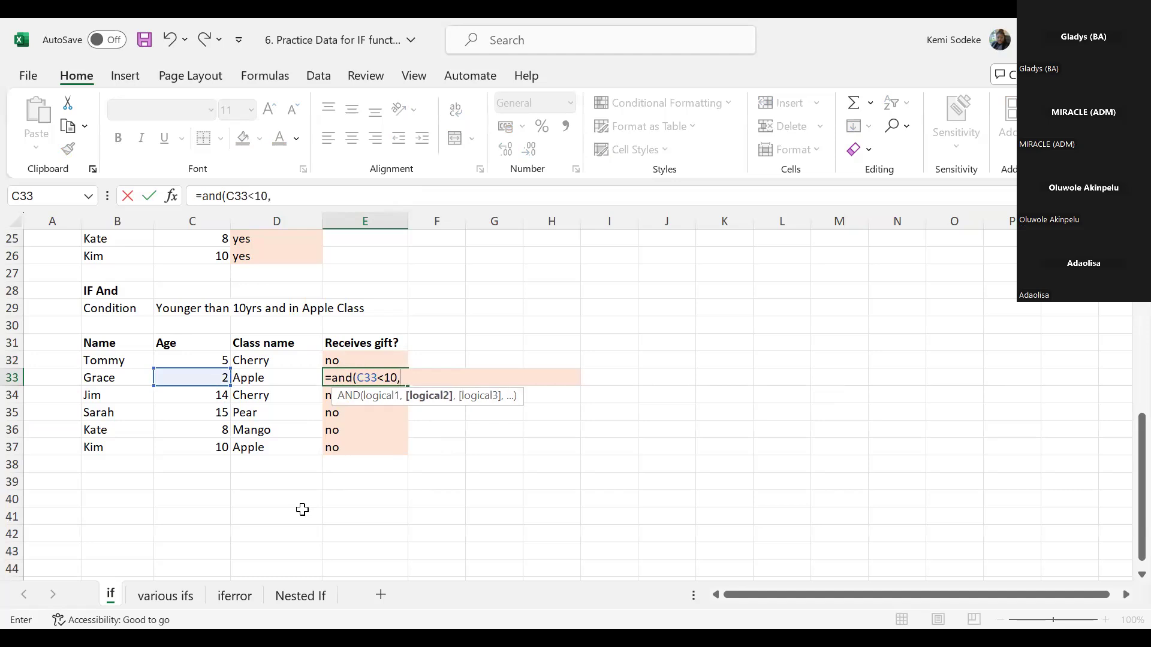
click(264, 376)
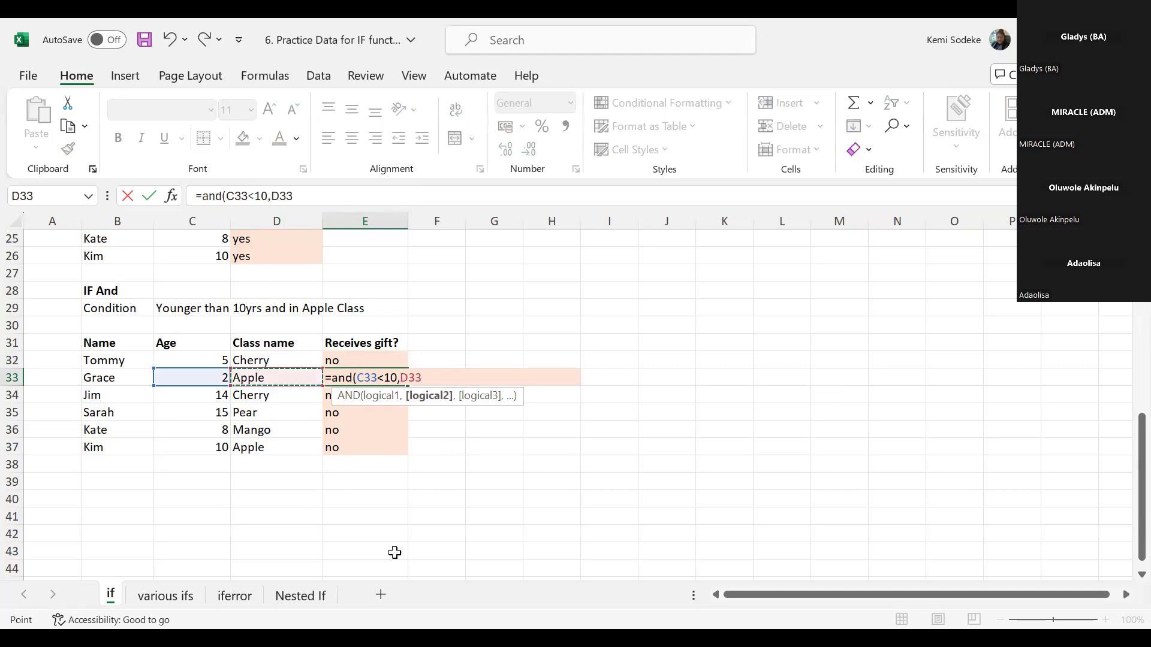
text(="Apple")
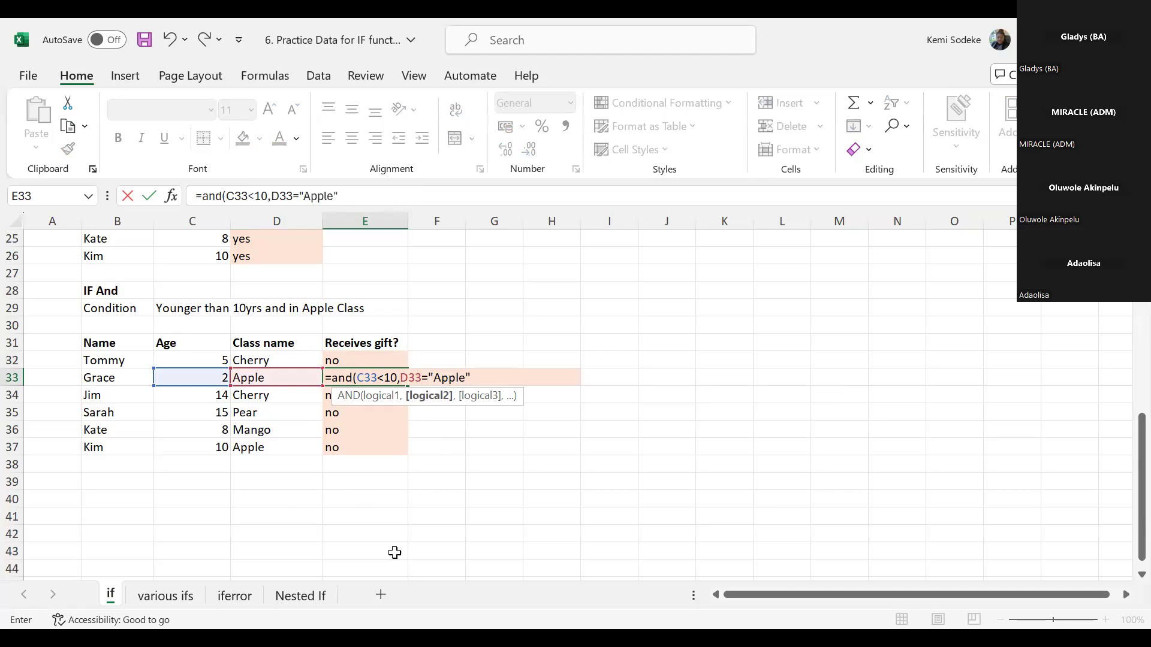
text())
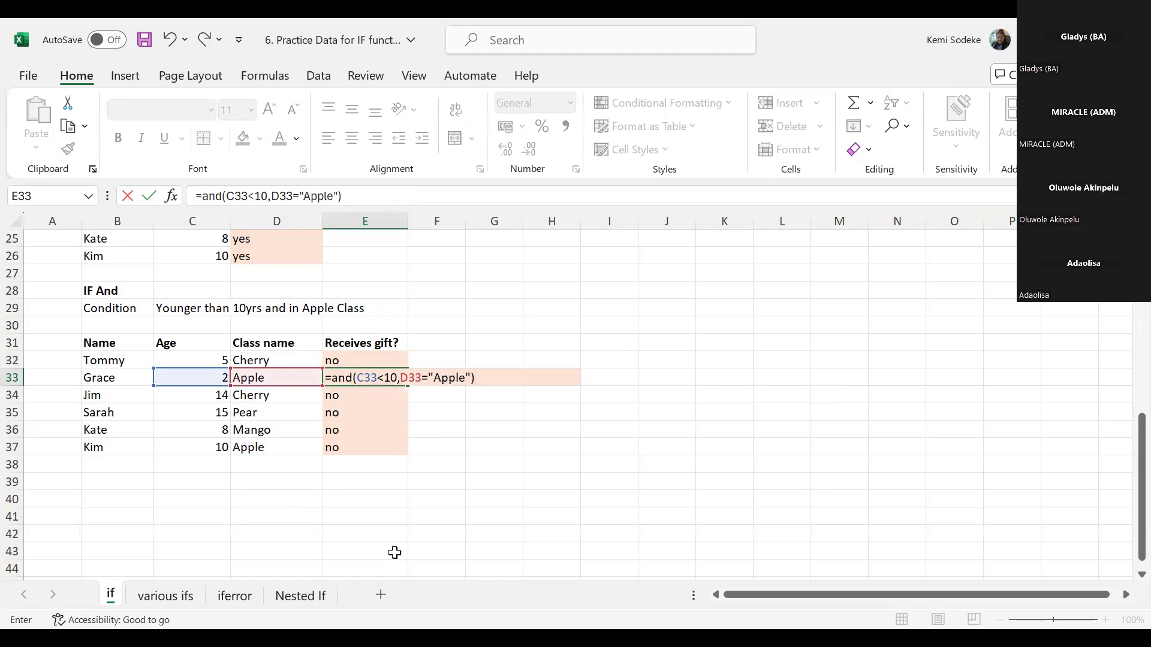
key(Return)
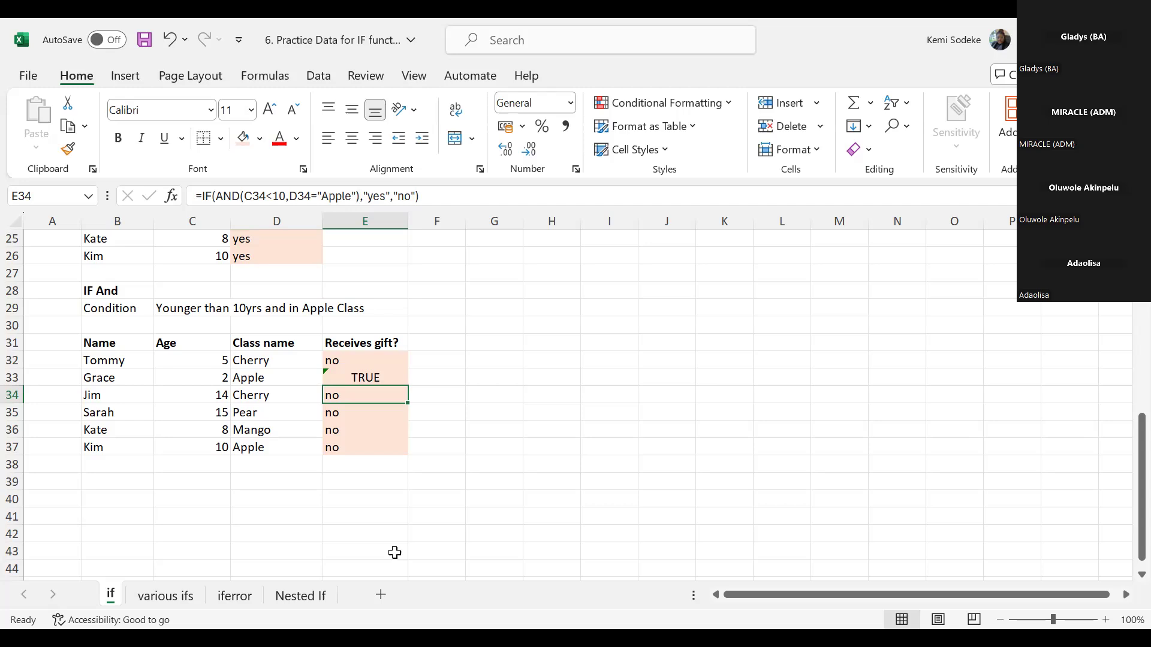
- Wrap E33's AND formula in an IF function with "receive gift" as the value if true
click(356, 379)
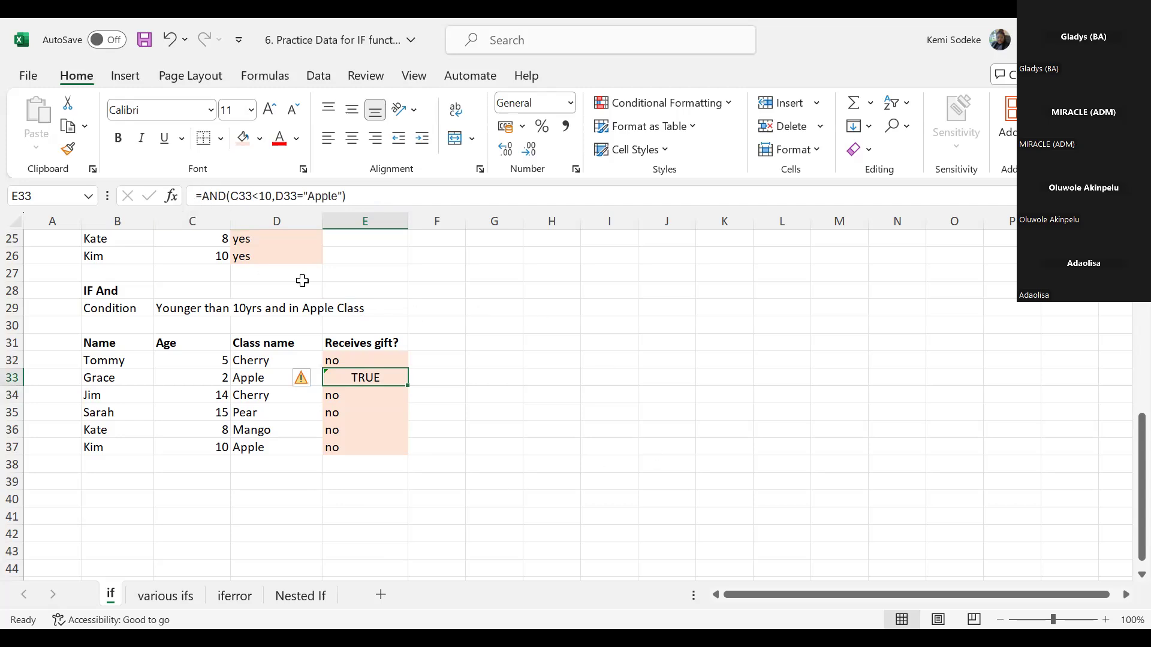
key(F2)
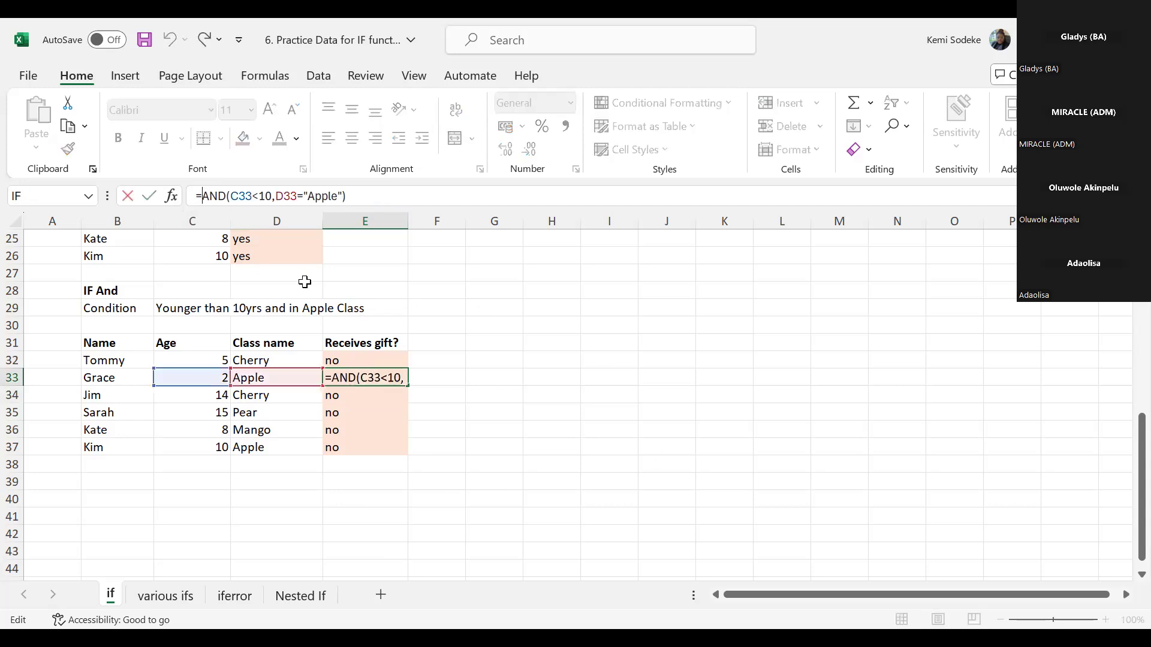
text(if()
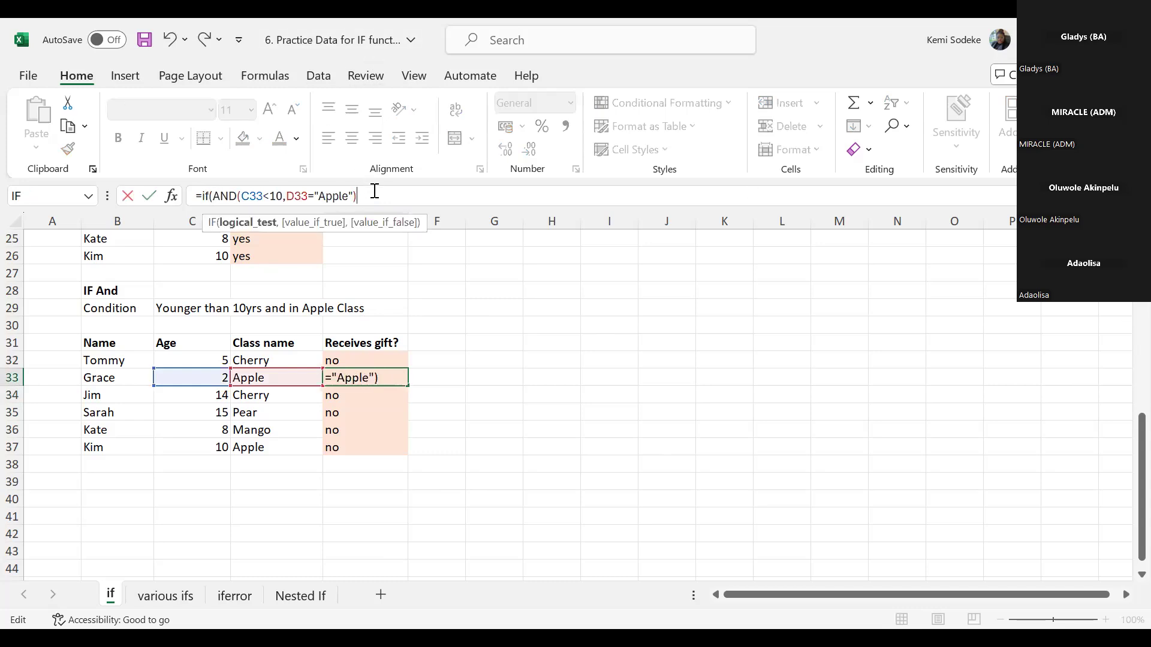
text(,"r)
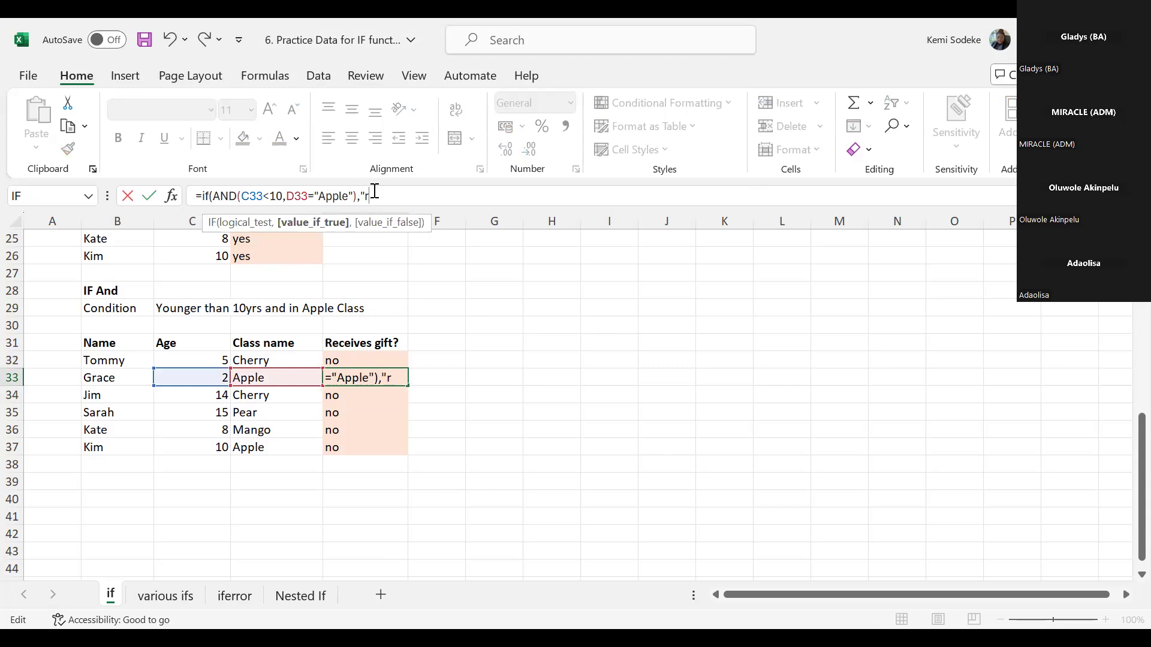
text(eceivegift)
click(402, 196)
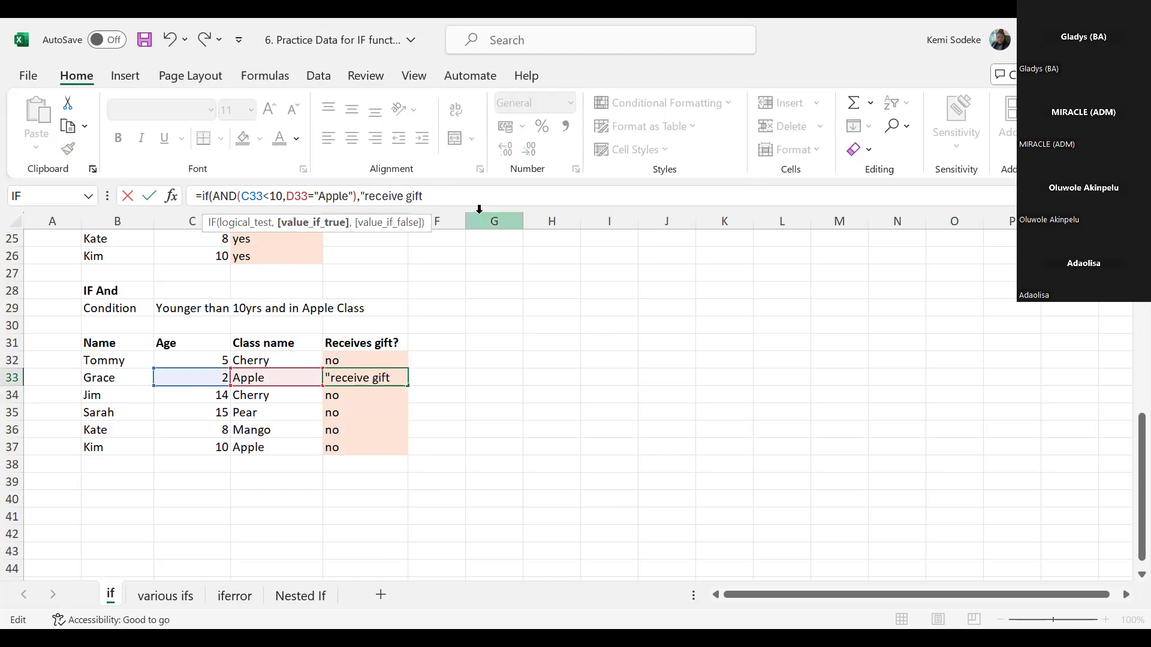
- Add "Go back to your Mum" as the value if false in E33's IF formula and complete the entry
text(",")
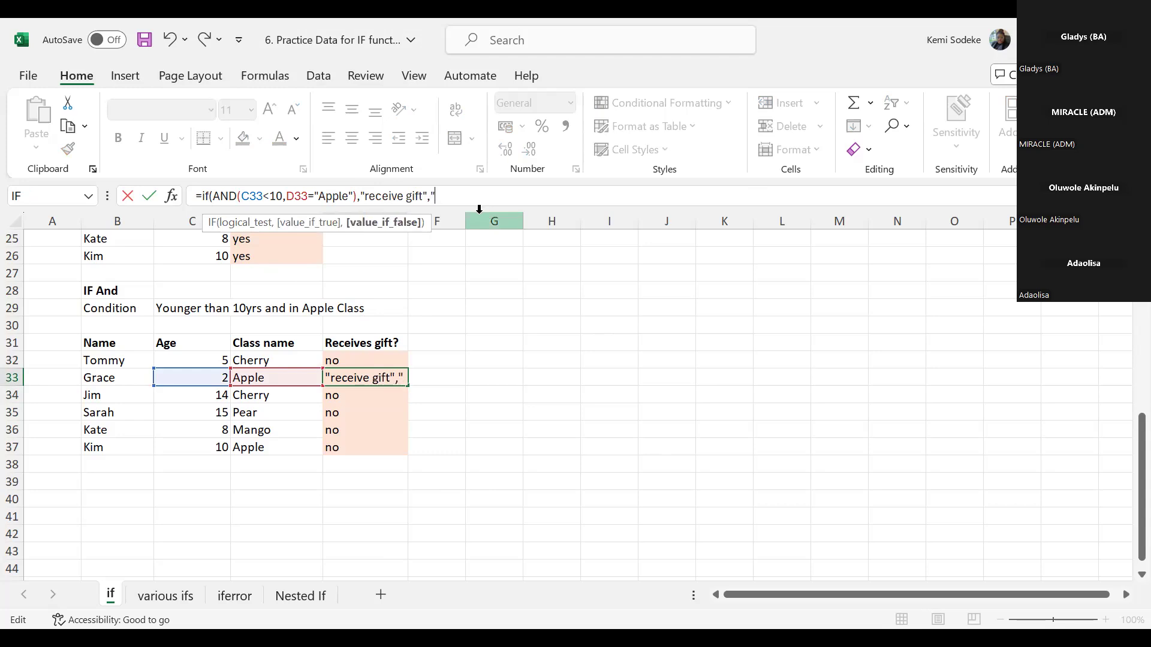
text(Go back t)
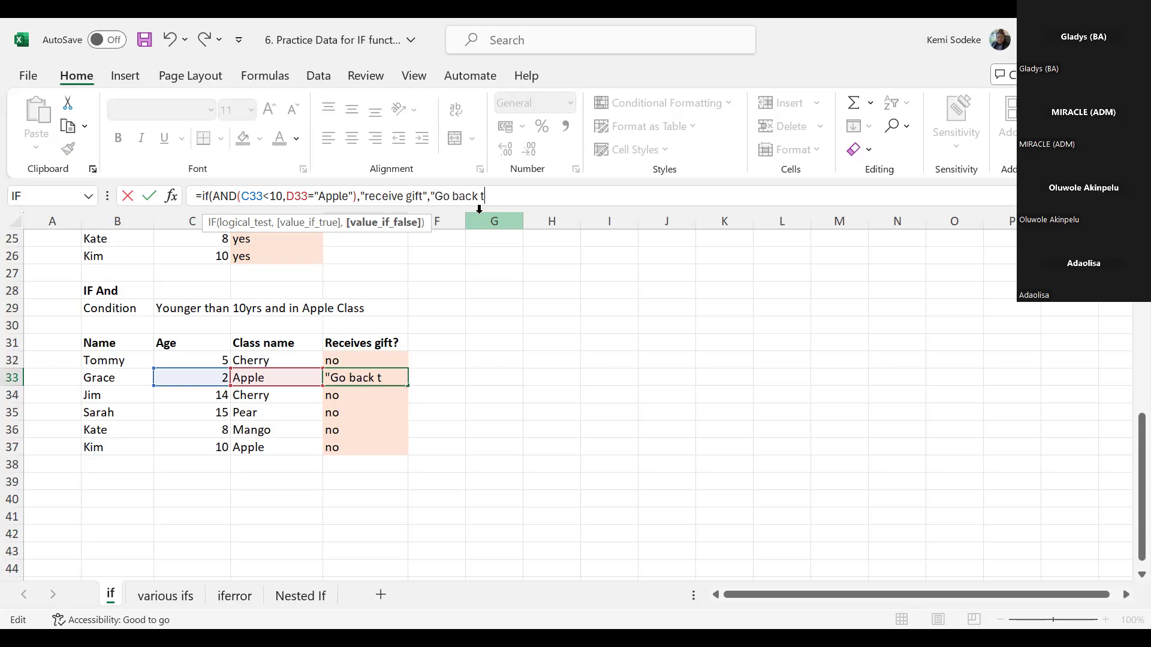
text(o your Mum")
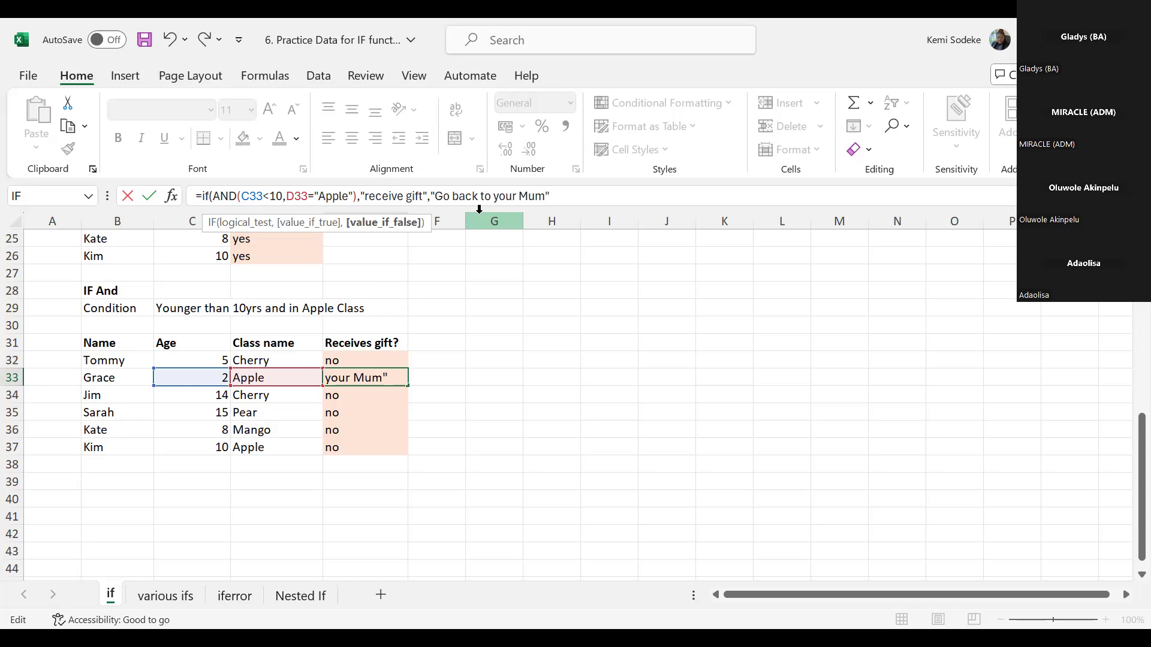
text())
key(Return)
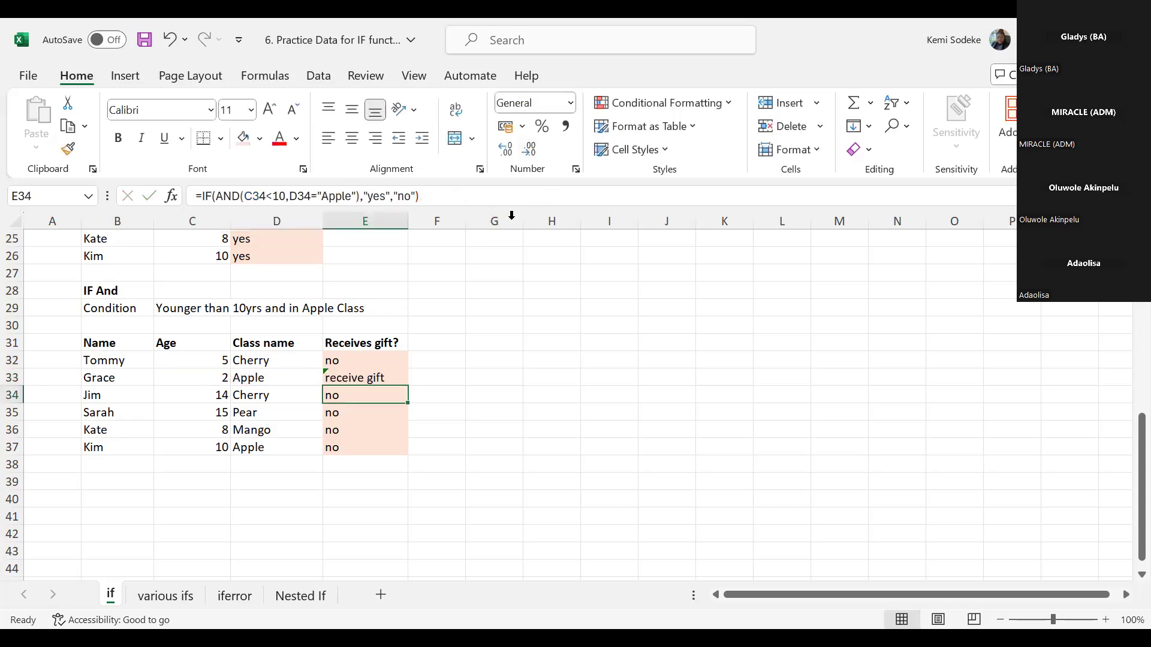
- Fill E33's IF with AND formula down to E37 and up to E32
click(376, 378)
drag(404, 395, 393, 450)
click(375, 377)
drag(402, 380, 404, 359)
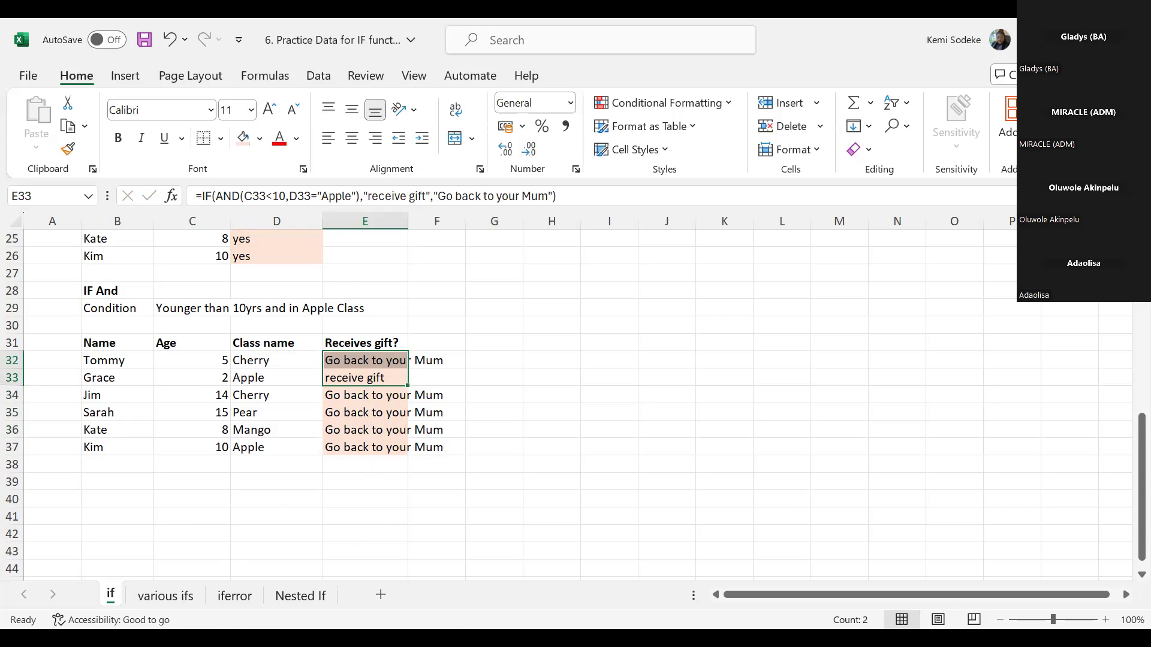
click(490, 471)
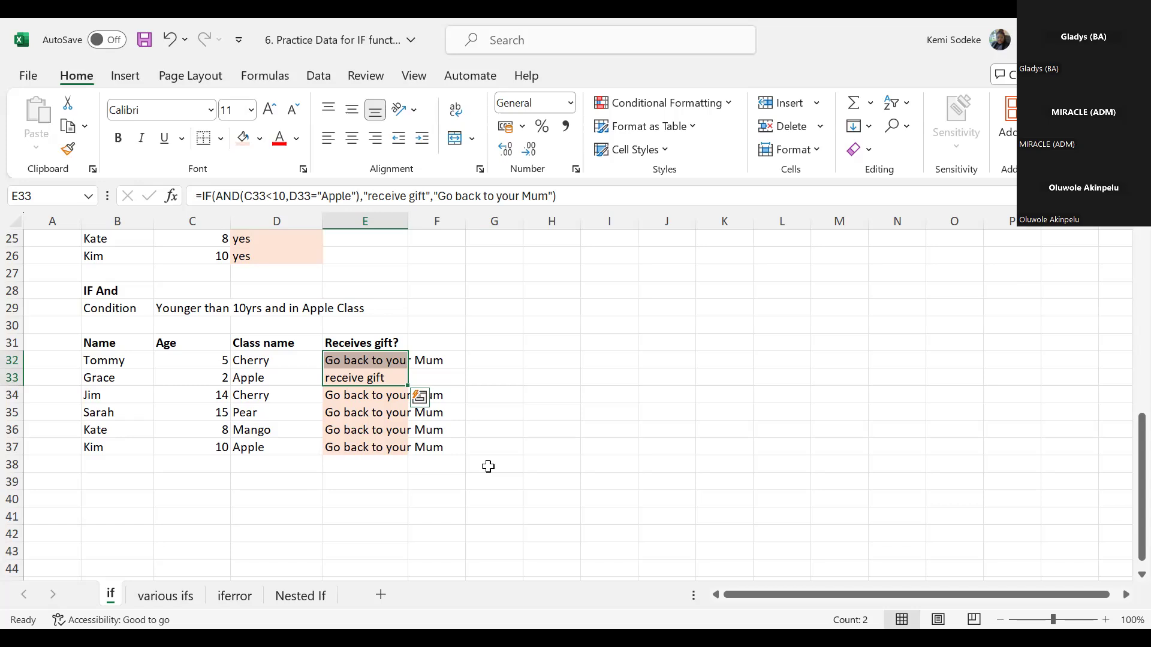
- Look over the IF with OR and IF with AND tables, and review the formula in E32
click(267, 483)
scroll(287, 487, up, 3)
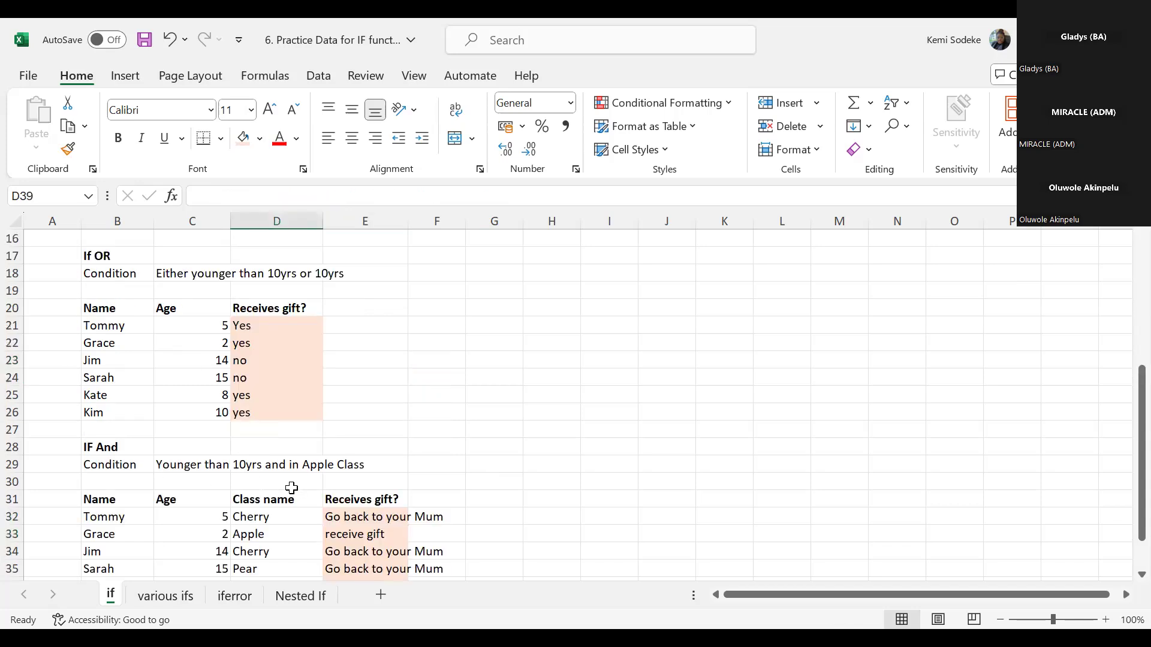
scroll(308, 483, down, 1)
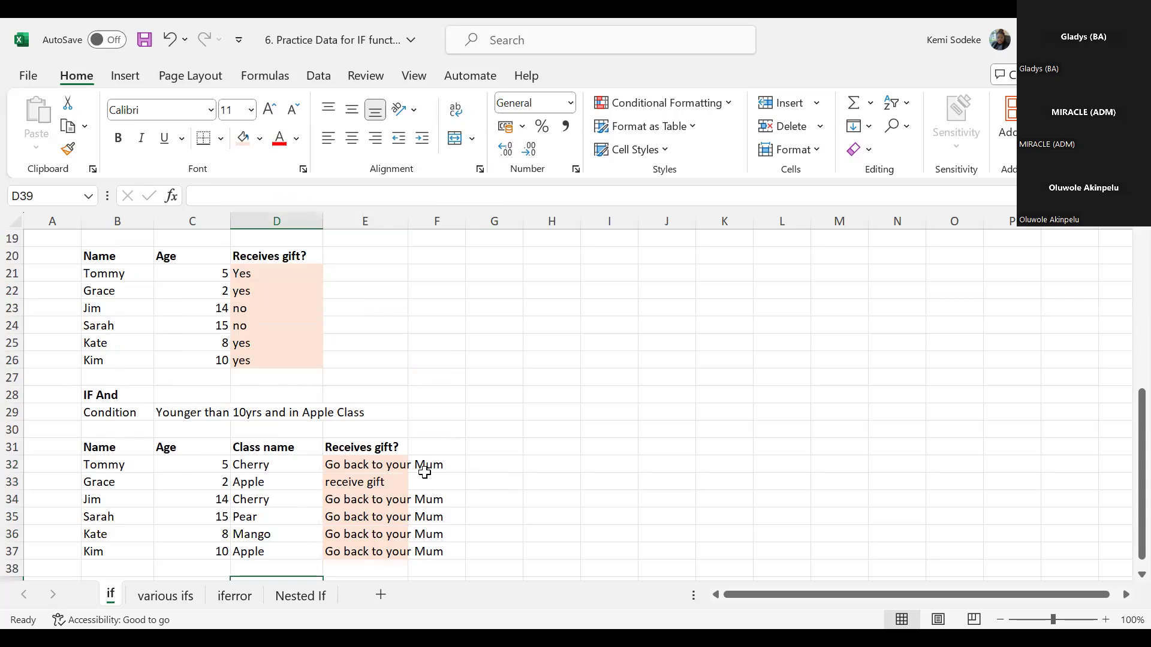
scroll(425, 473, down, 2)
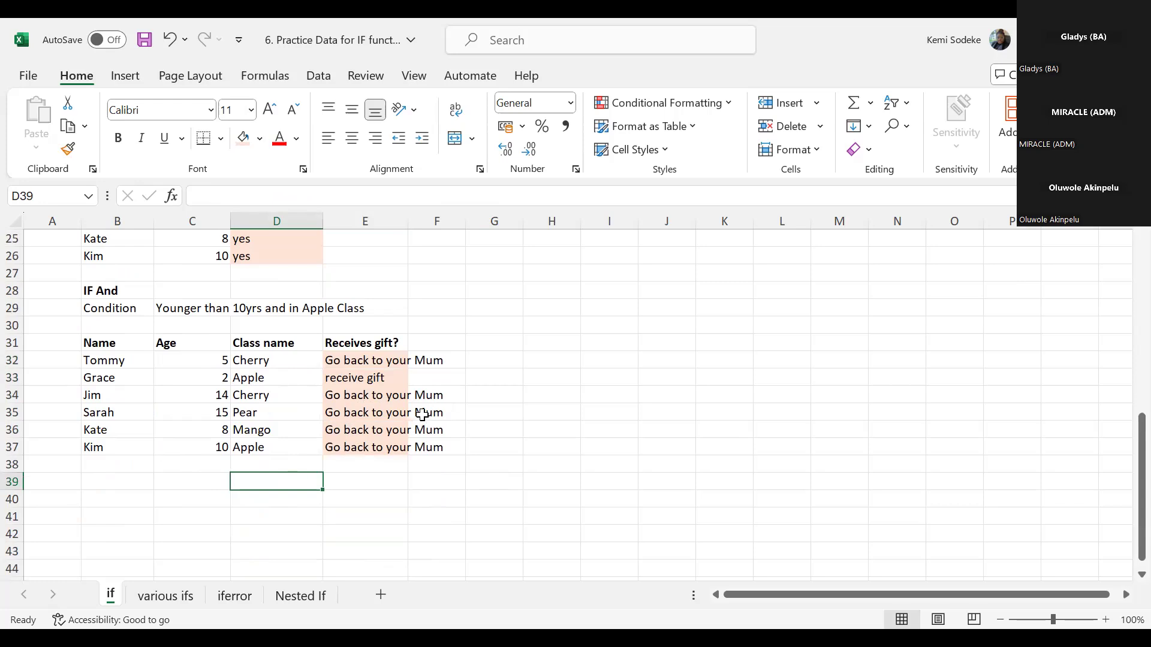
click(359, 360)
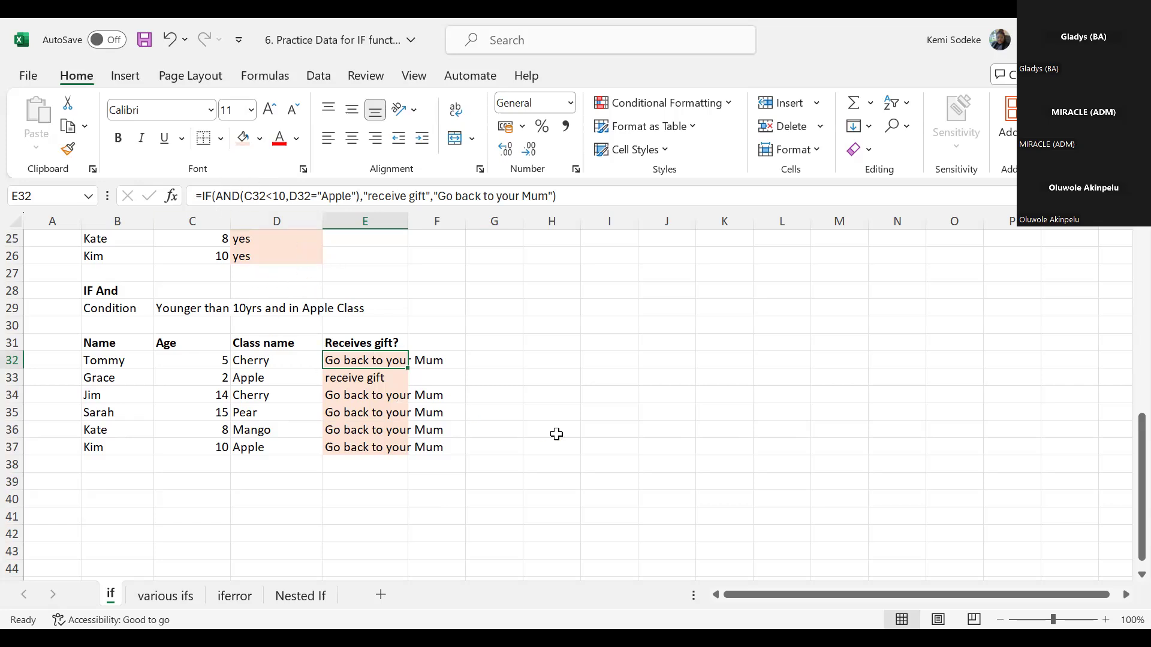
text(=)
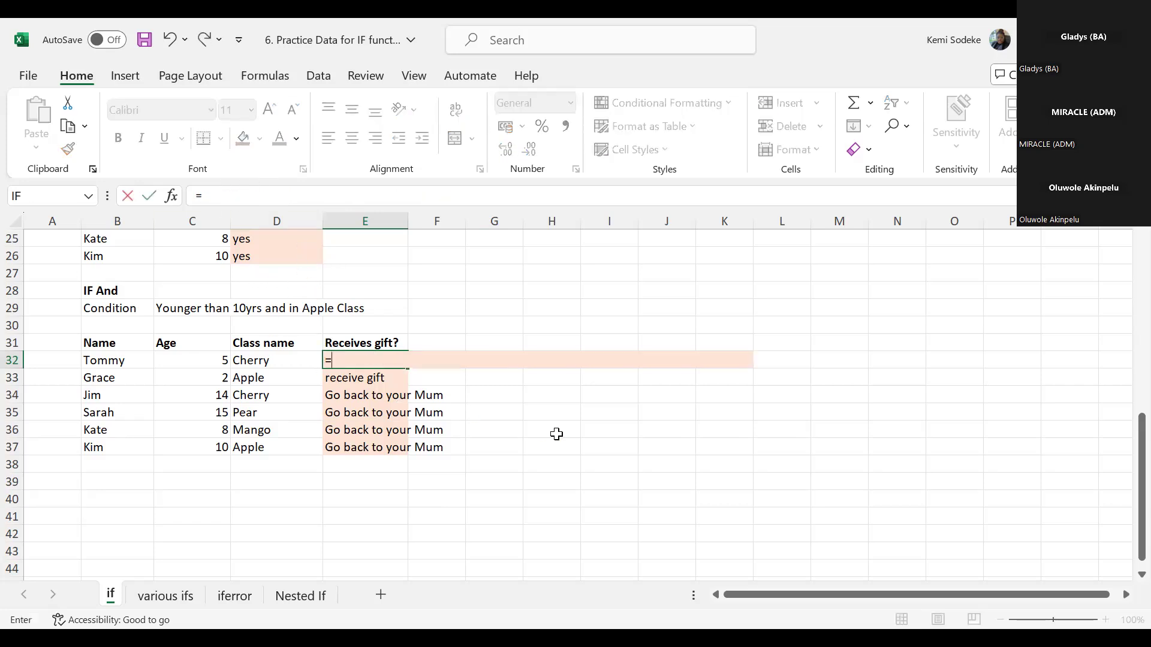
text(if()
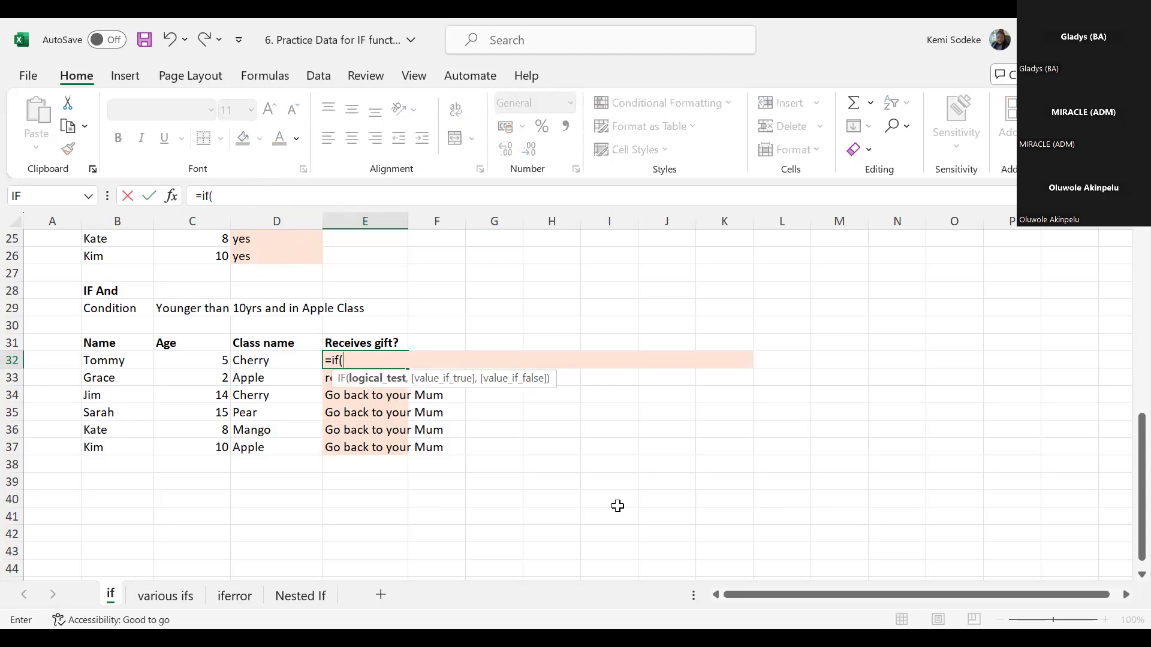
key(Escape)
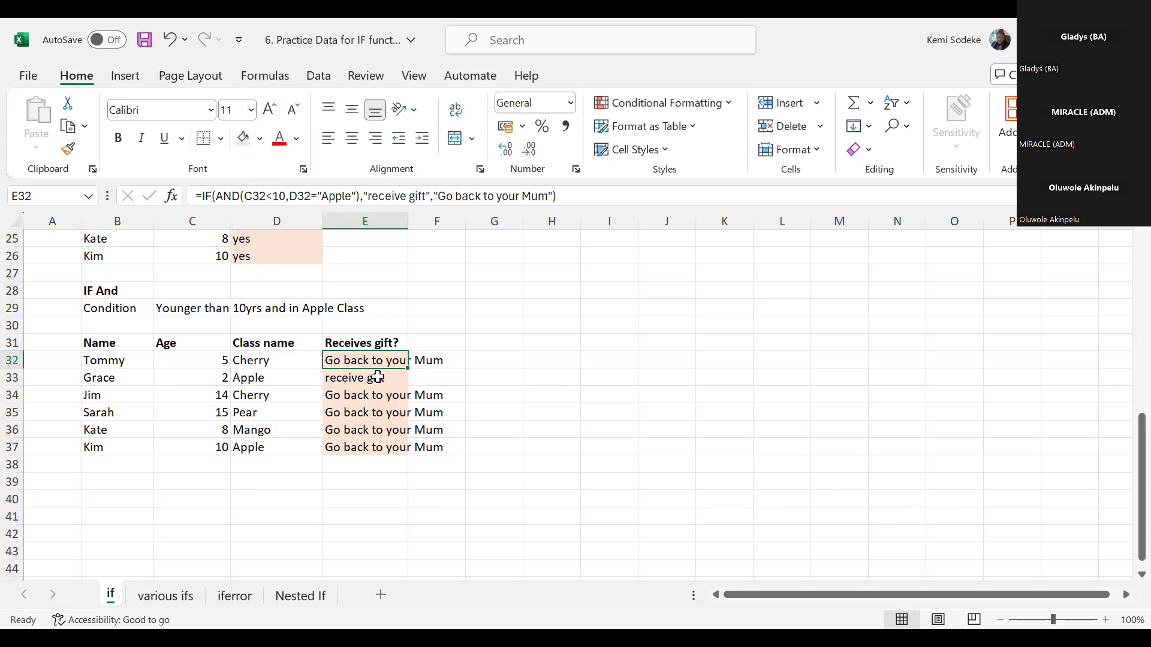
- Replace E32's formula with an OR test that checks whether the age in C32 is less than 10 or equal to 10
text(=)
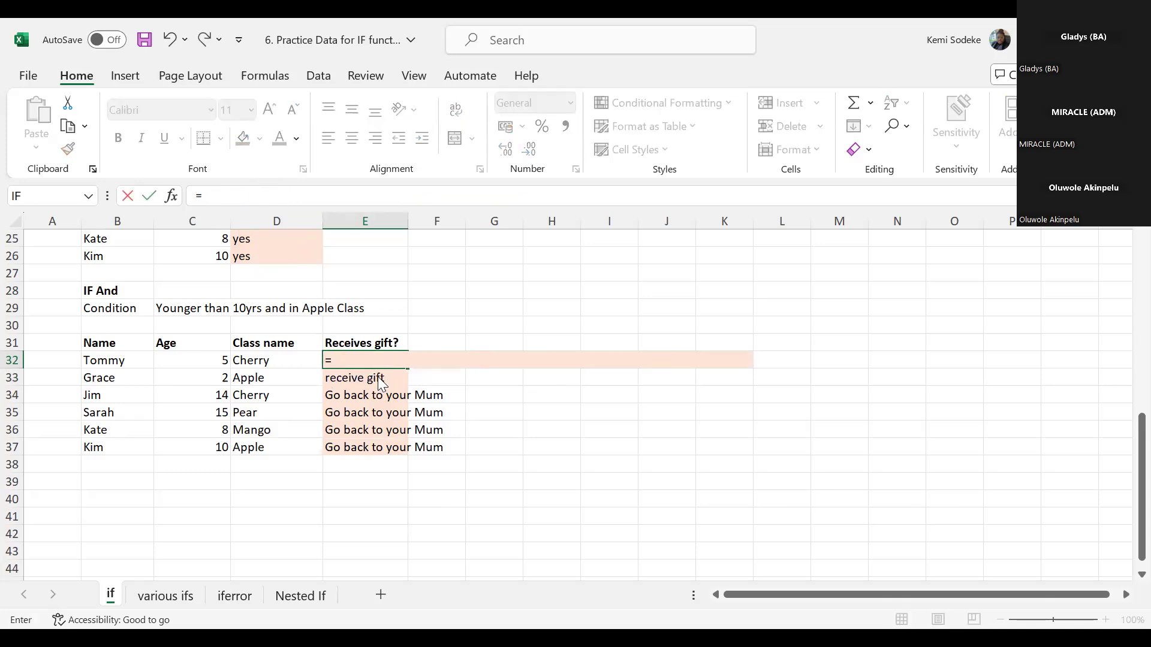
text(if)
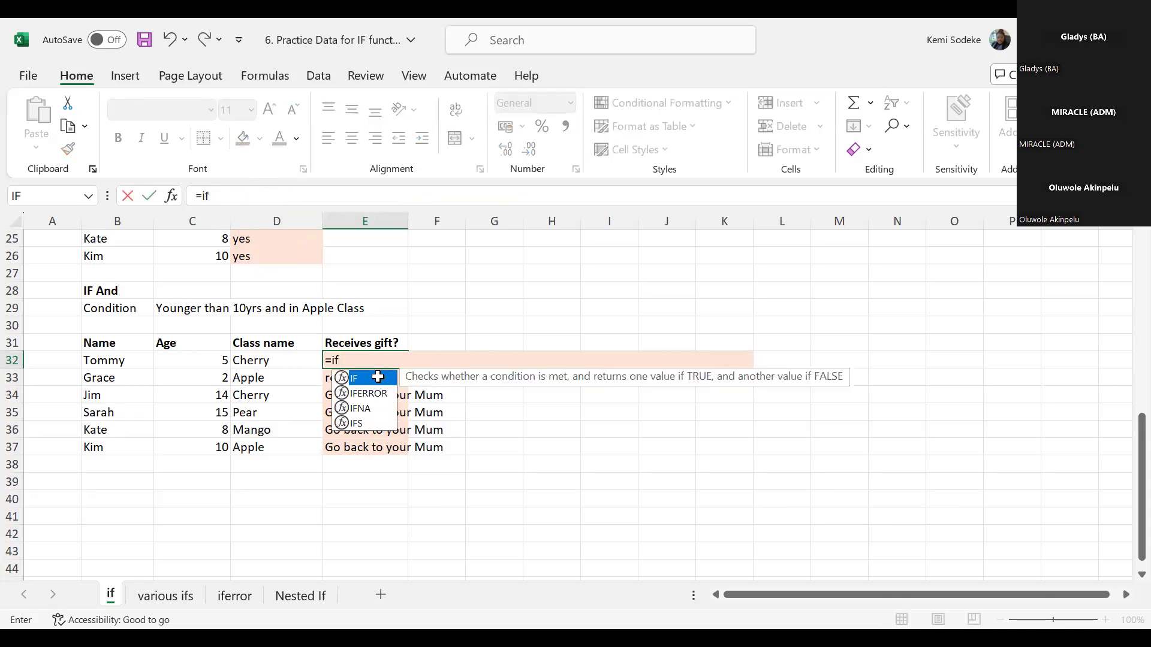
key(BackSpace)
key(BackSpace)
text(or()
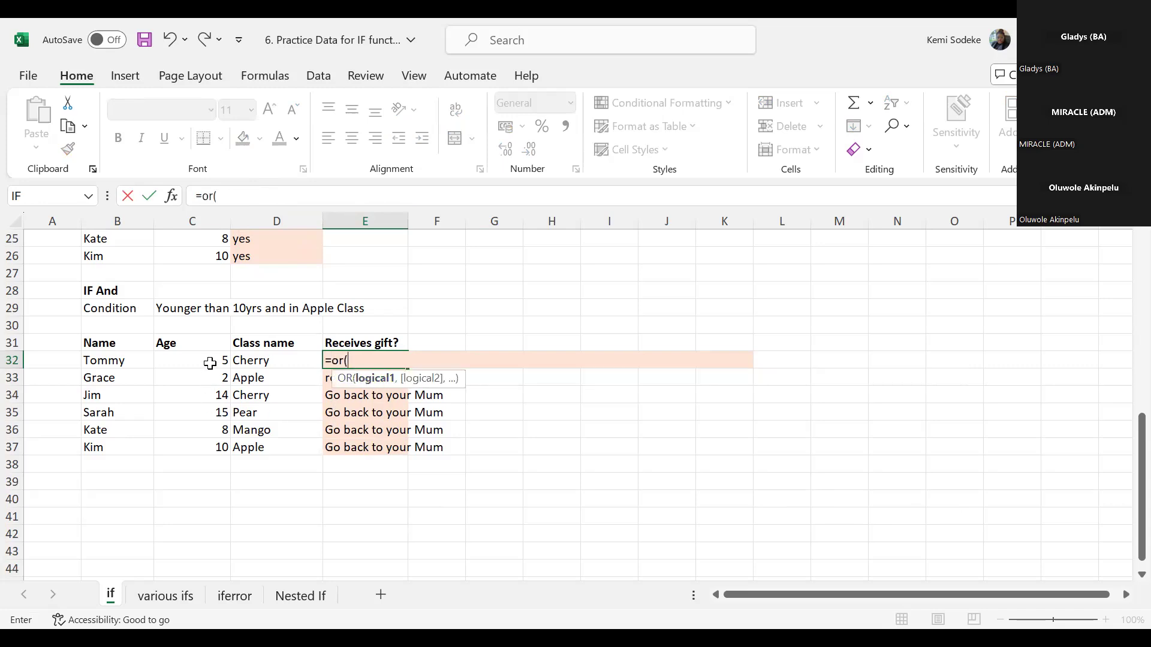
click(209, 365)
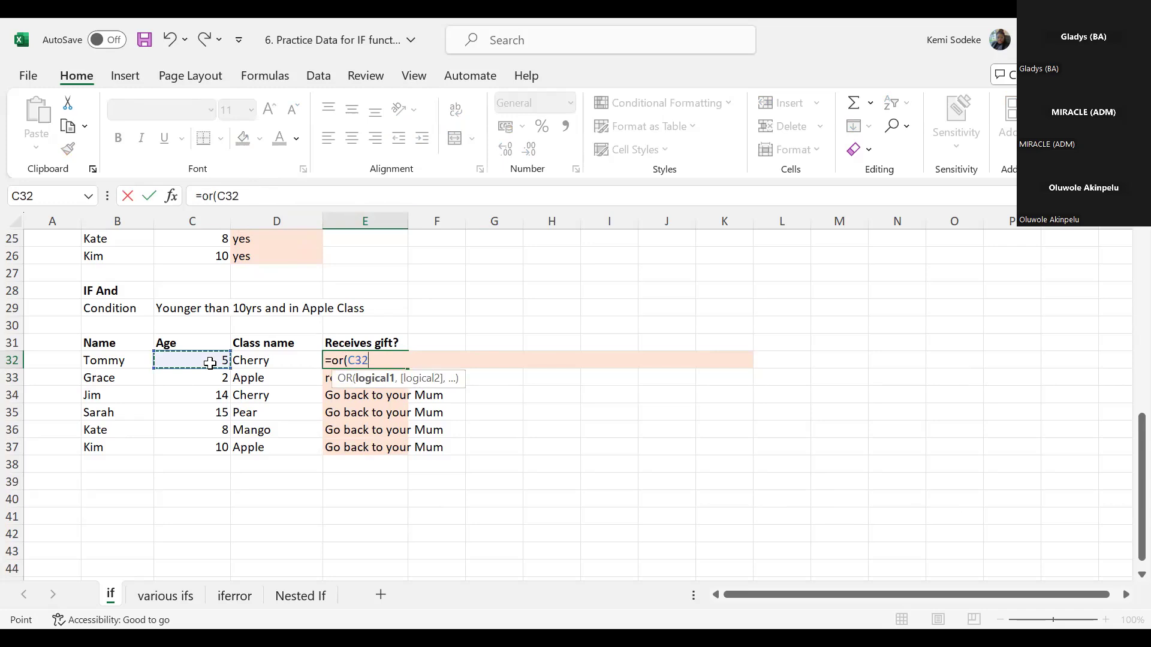
text(<10,)
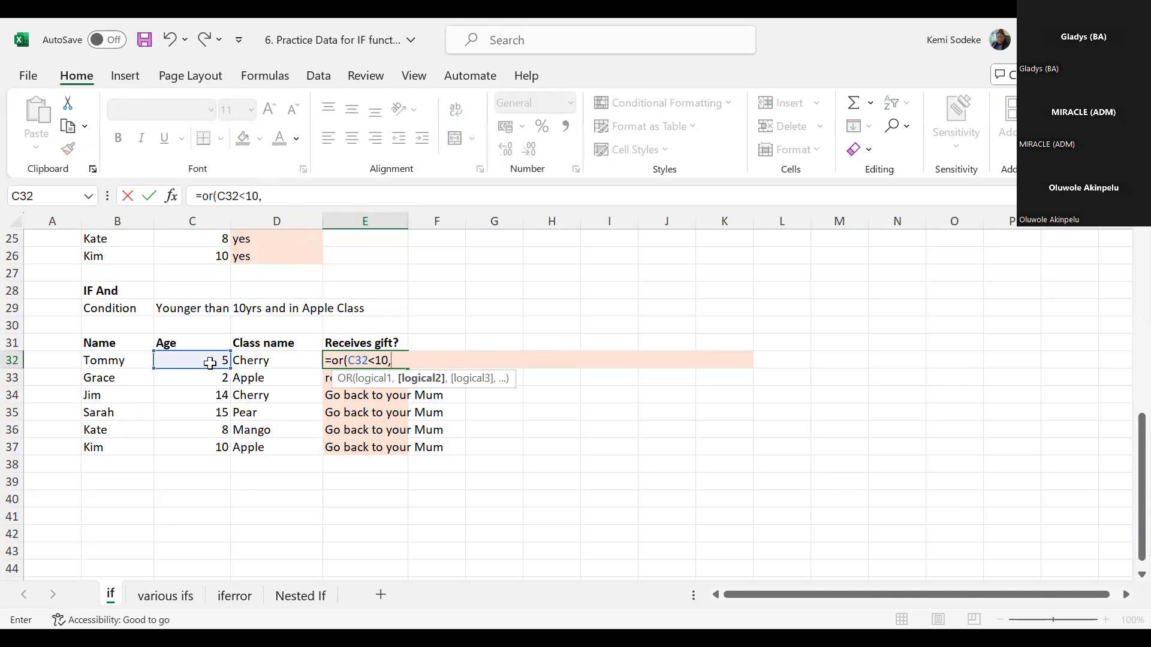
click(210, 363)
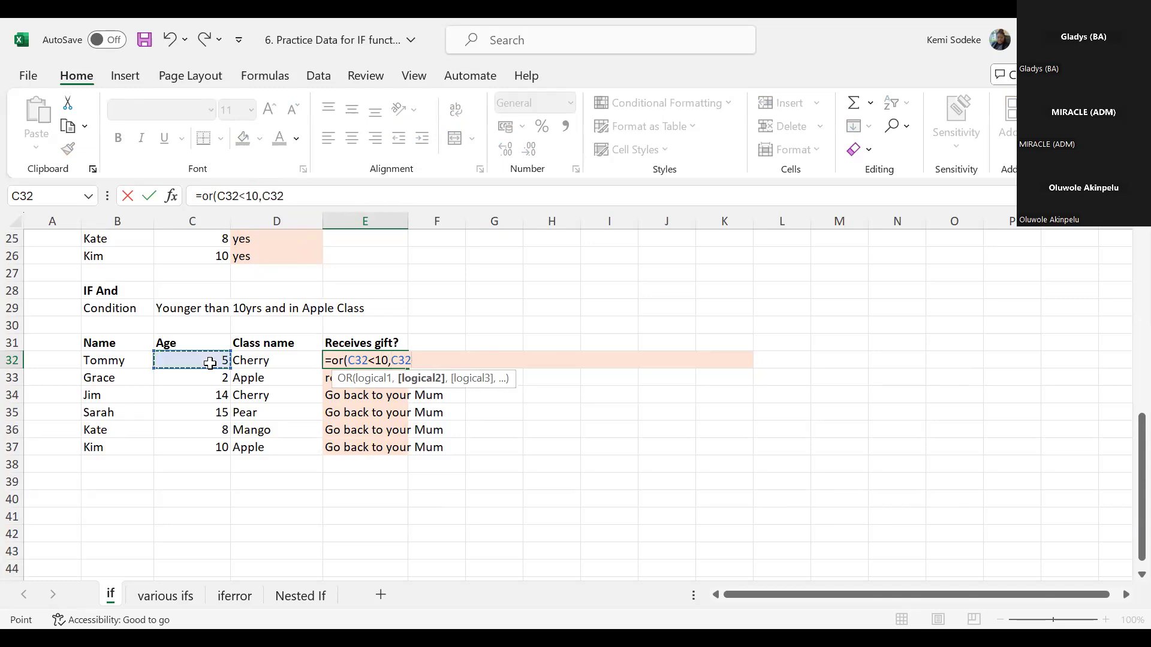
text(=10))
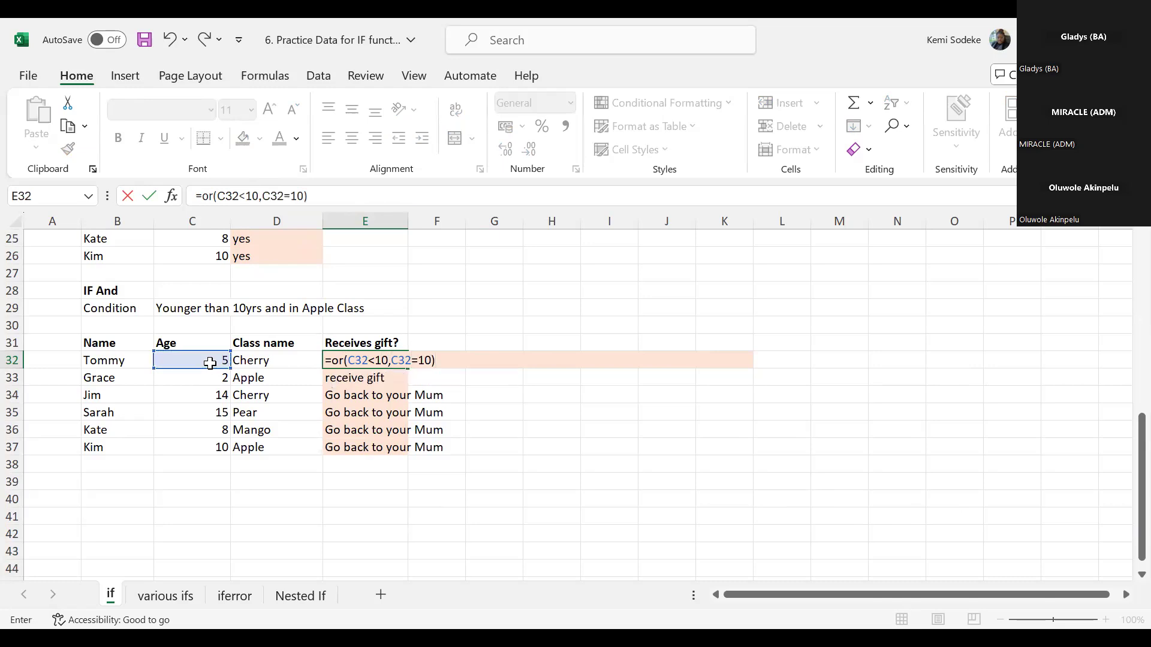
key(Return)
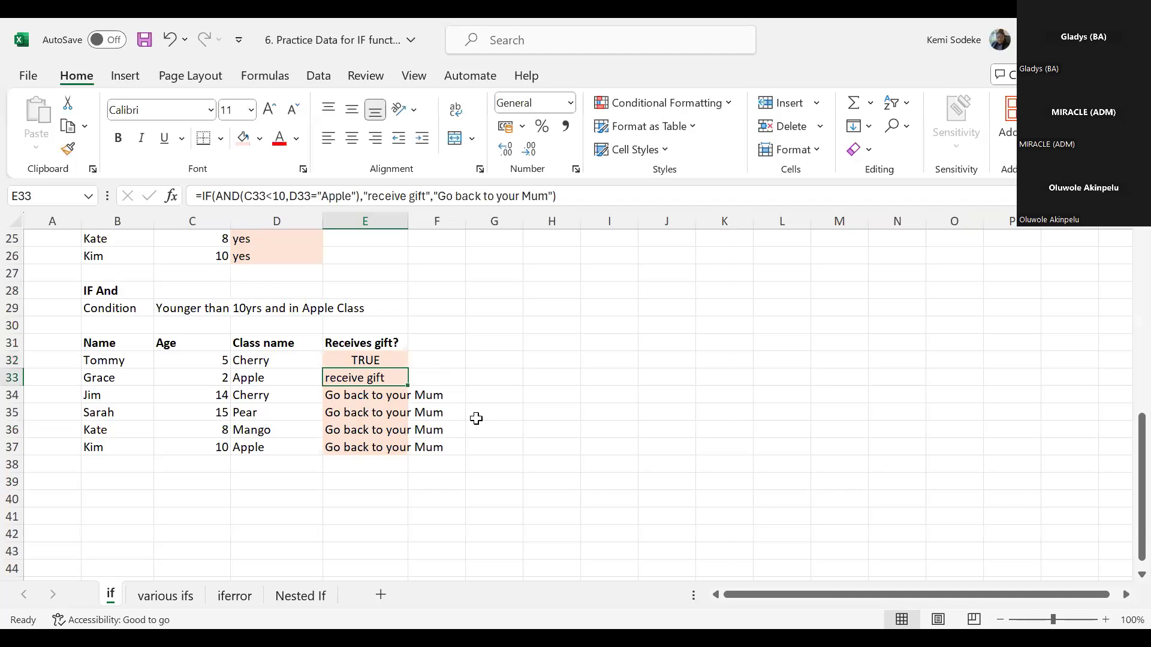
- Wrap E32's OR test in an AND function with D32="Apple" as the second condition
click(383, 362)
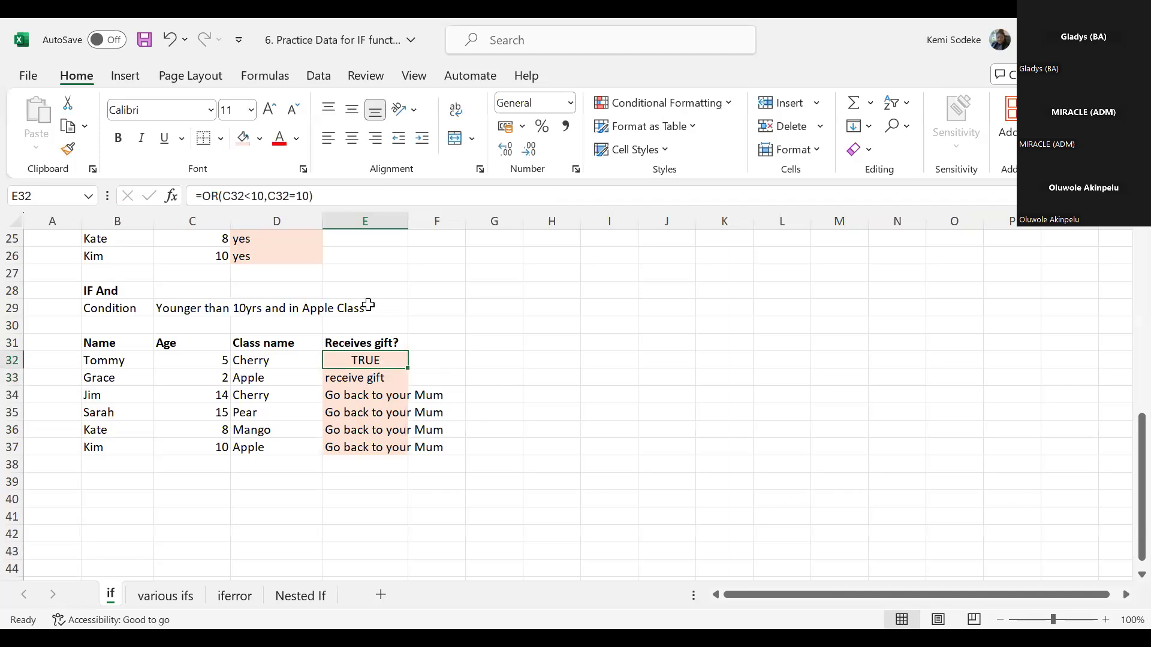
click(200, 195)
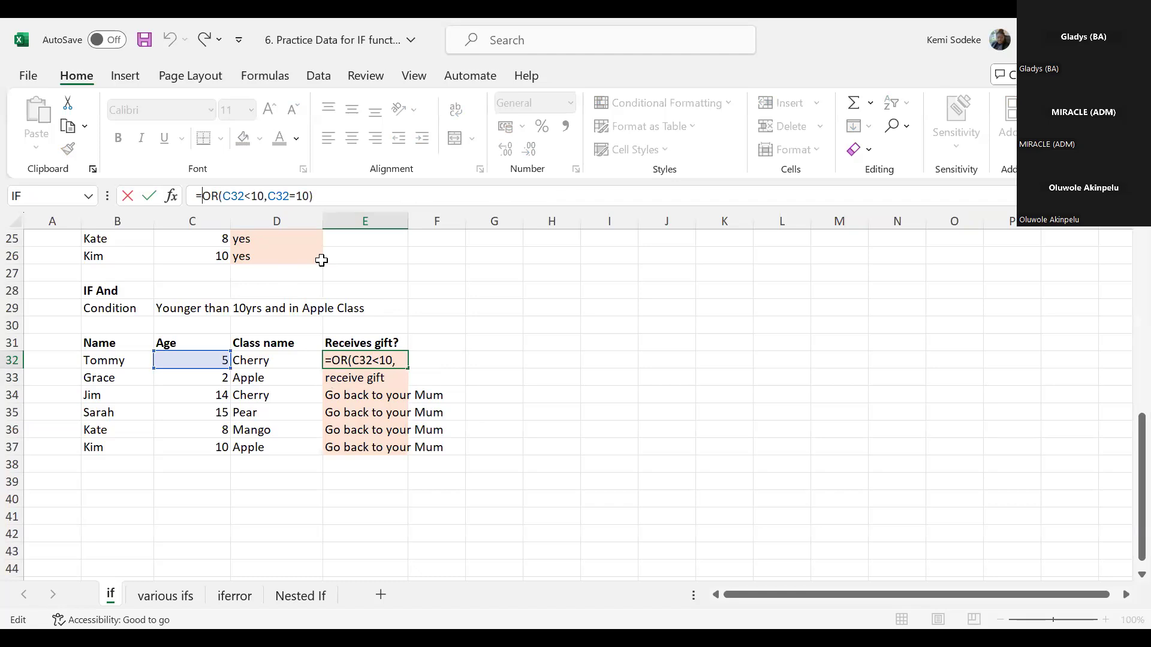
text(and)
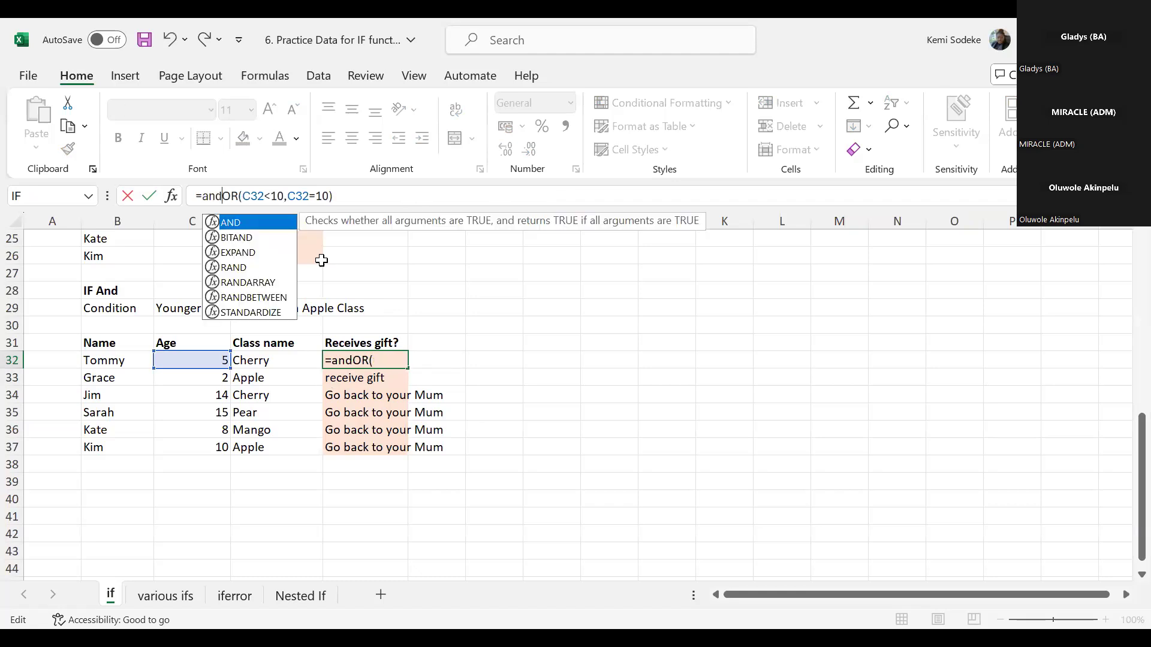
text(()
click(361, 198)
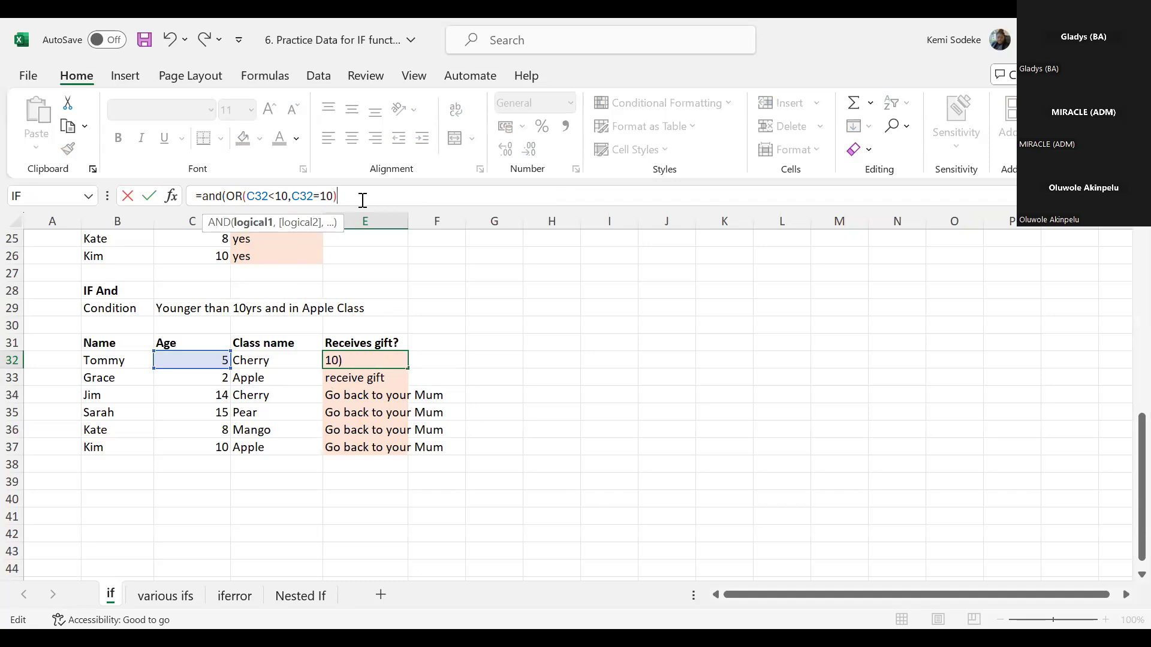
text(,)
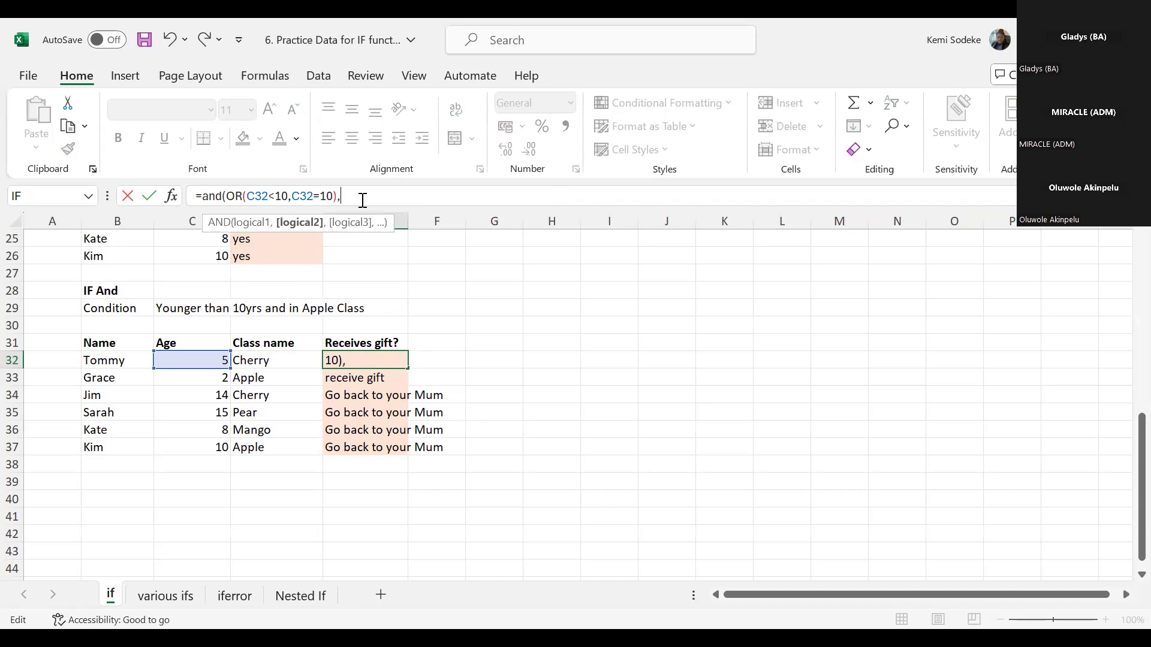
click(276, 361)
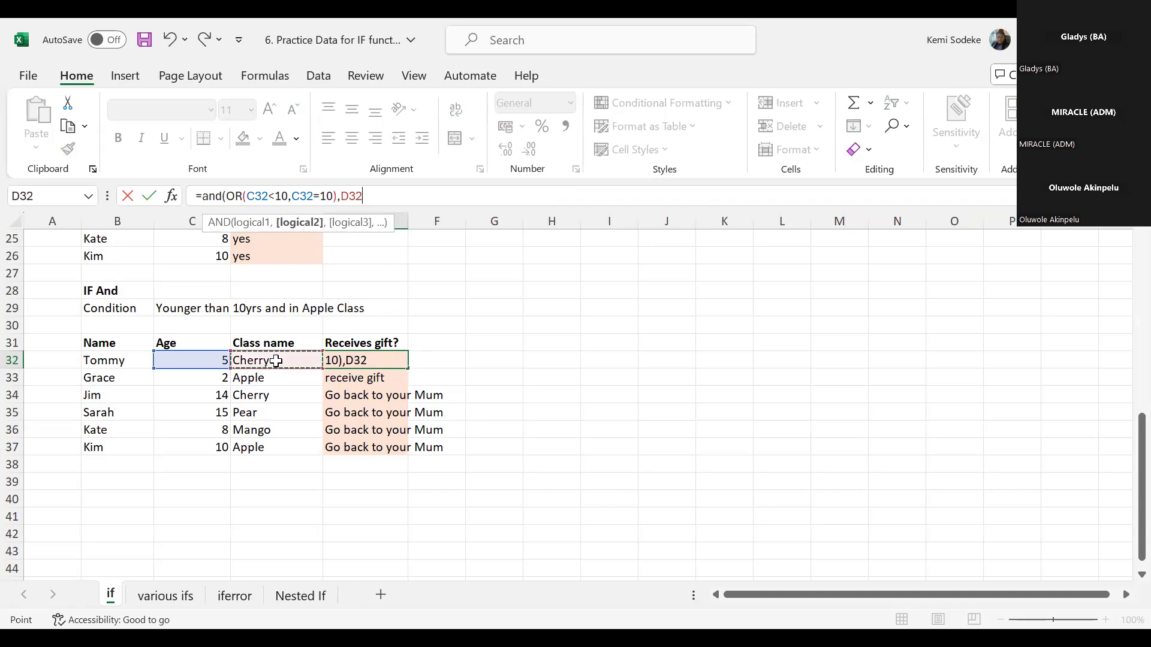
text(="Apple)
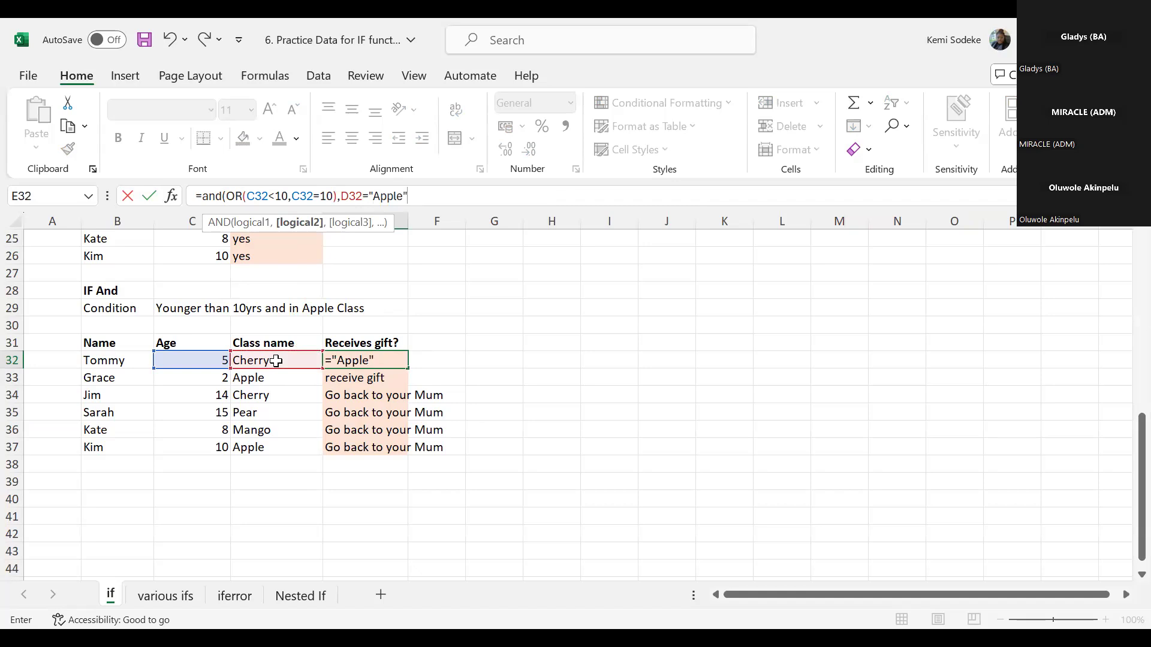
key(Return)
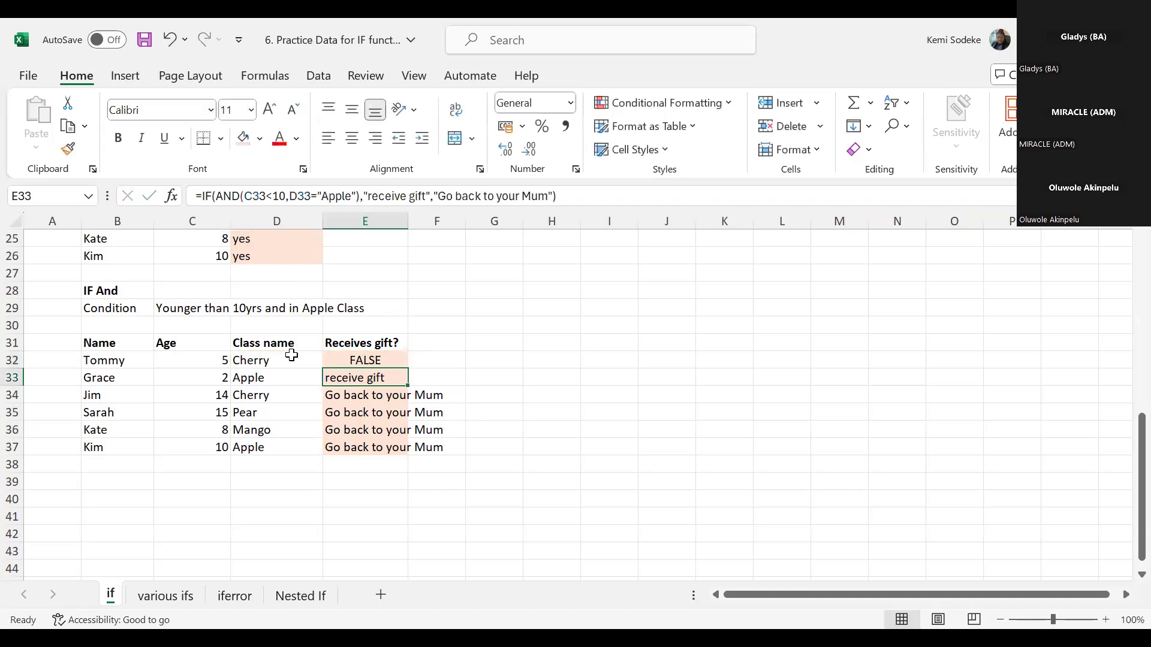
- Wrap E32's AND formula in an IF function that returns "Yes" if true and "no" if false
click(381, 359)
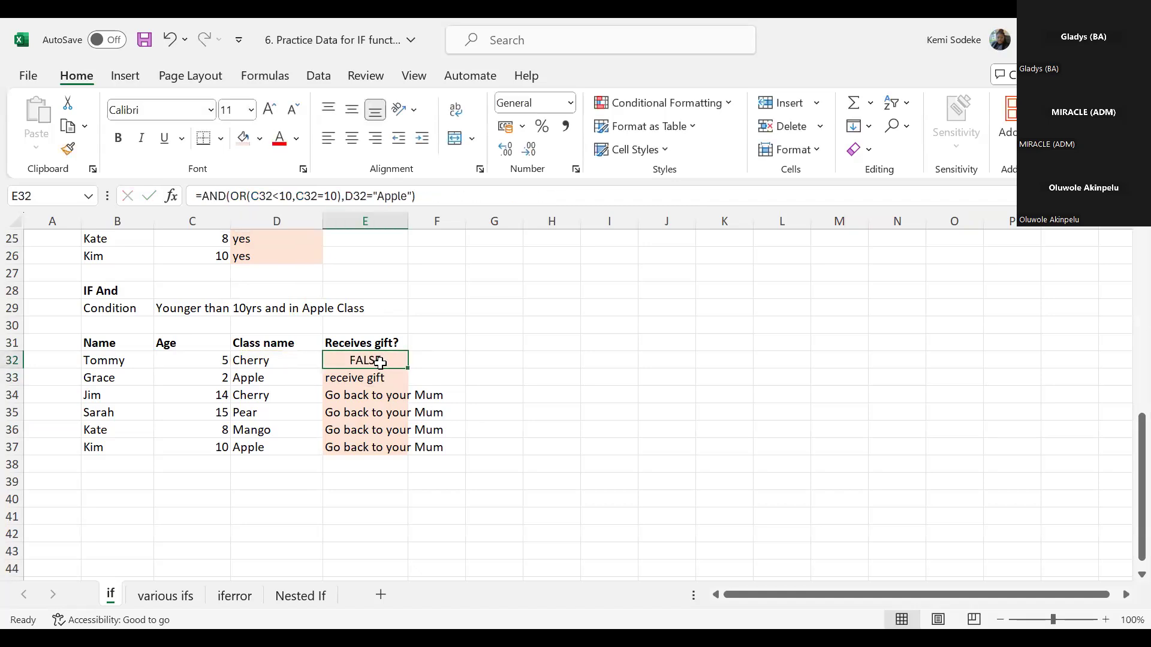
click(204, 196)
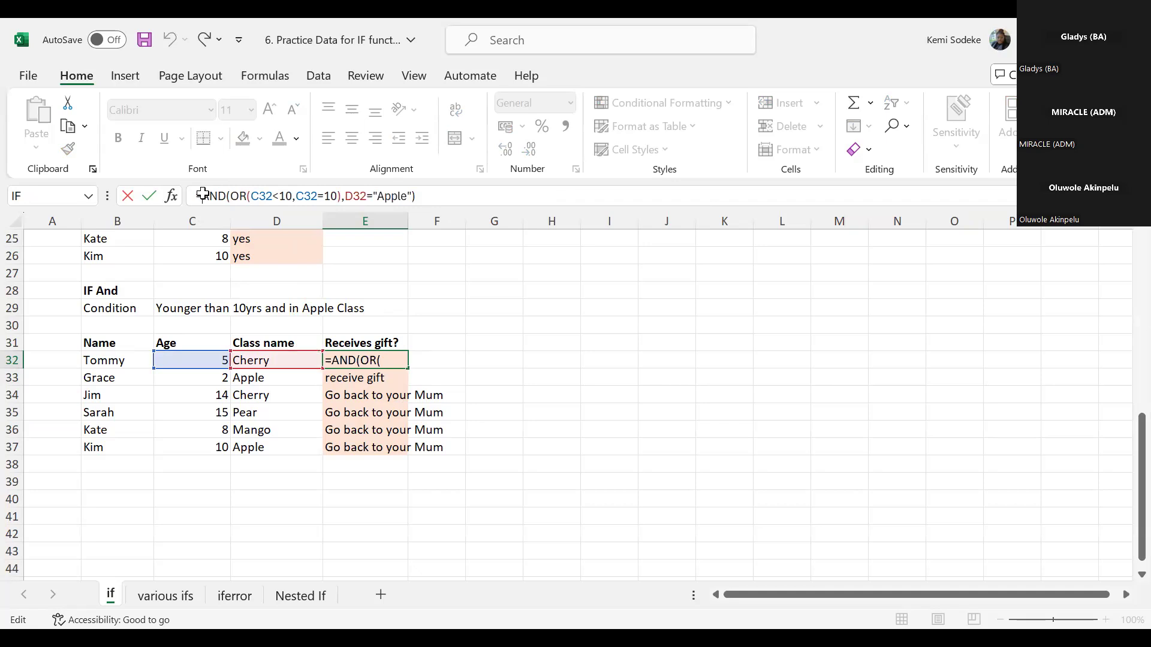
text(if()
click(438, 202)
text(,"Yes)
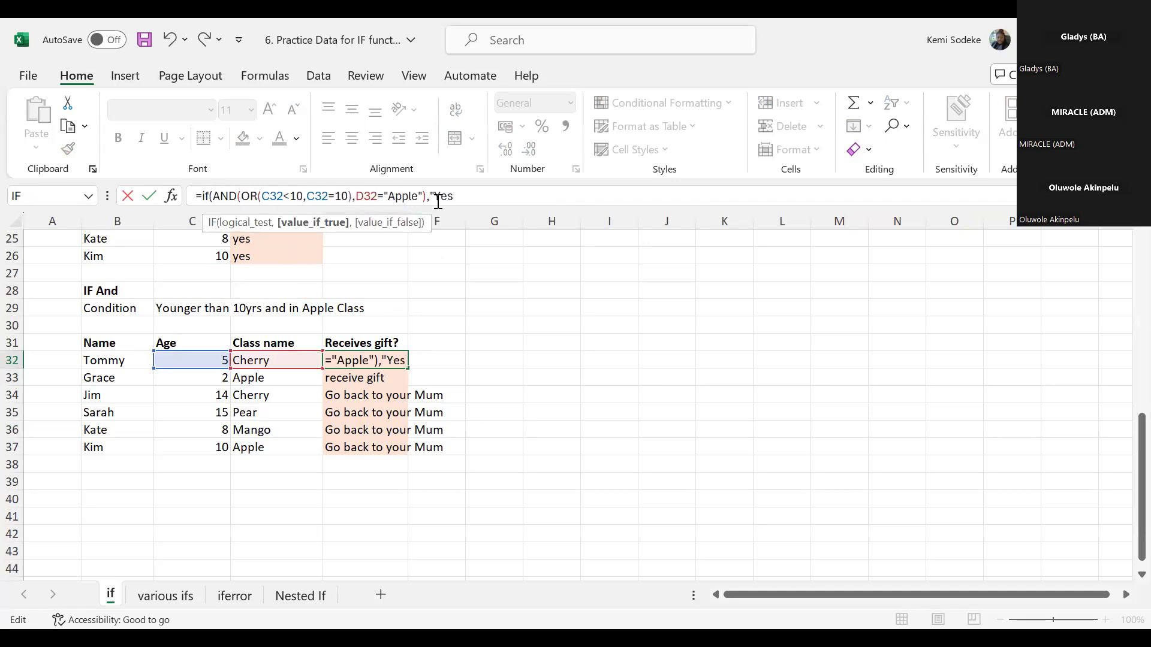
text(","no")
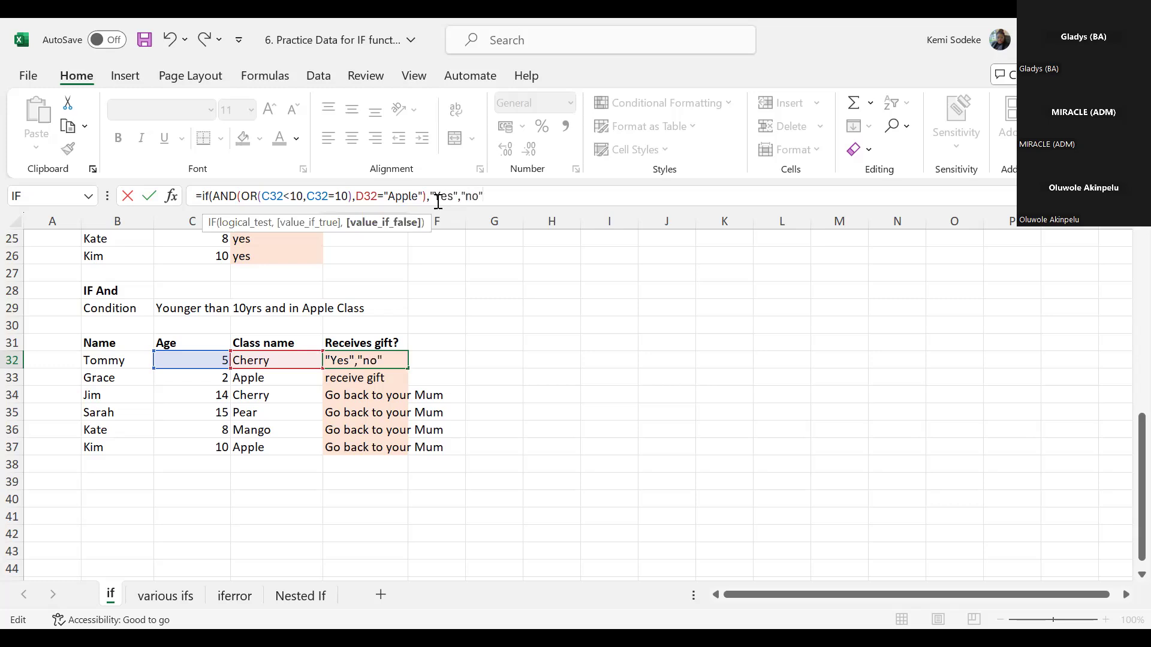
key(Return)
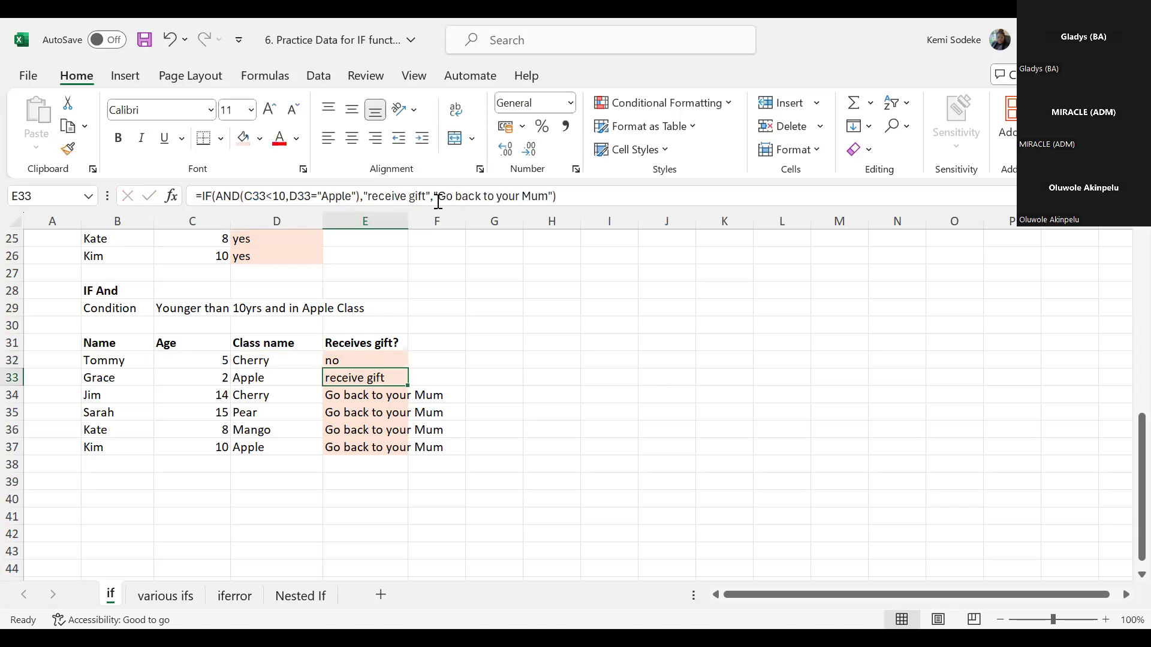
- Fill E32's combined IF, AND and OR formula down to E37 and check the formula in E37
click(368, 366)
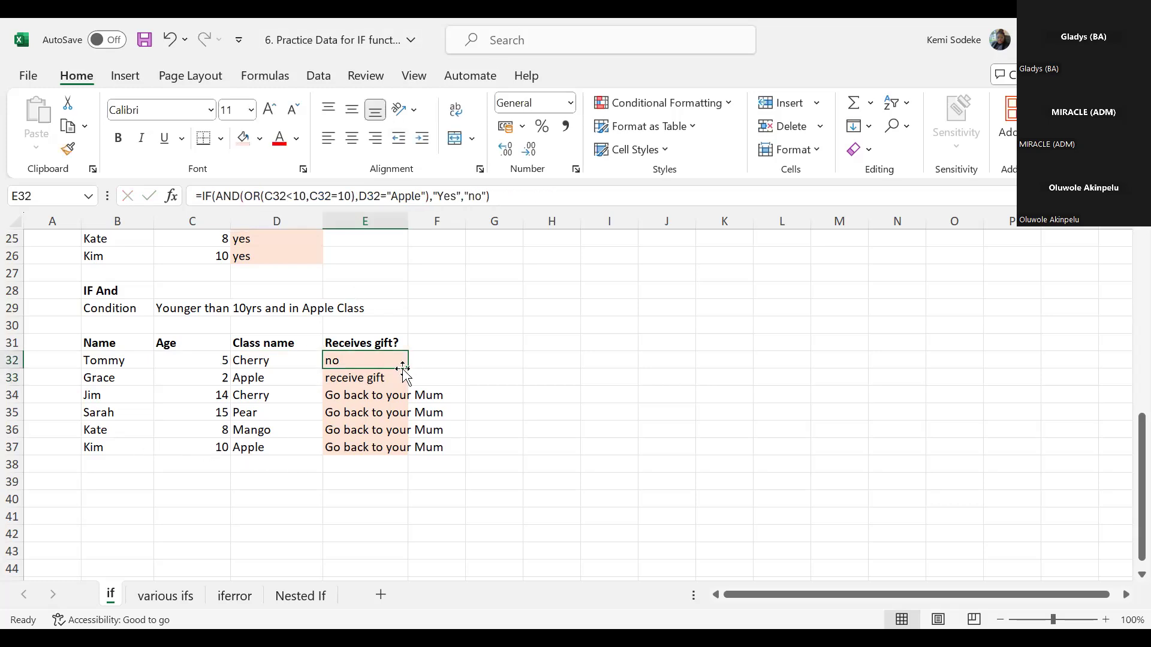
drag(409, 368, 398, 447)
click(347, 449)
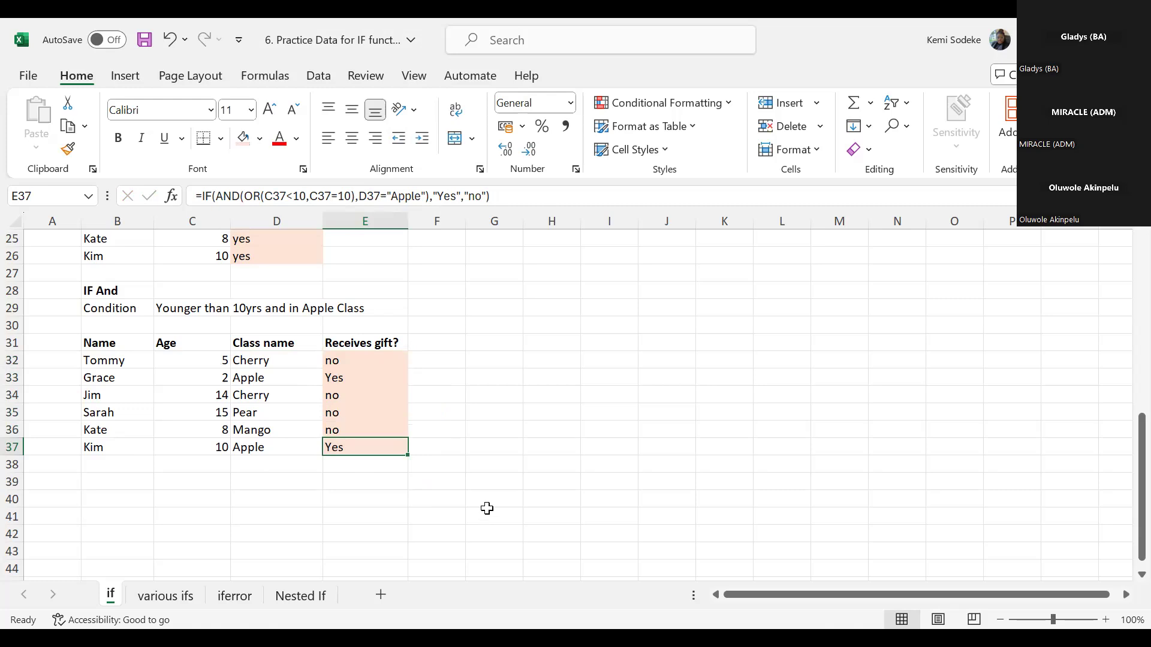
click(454, 470)
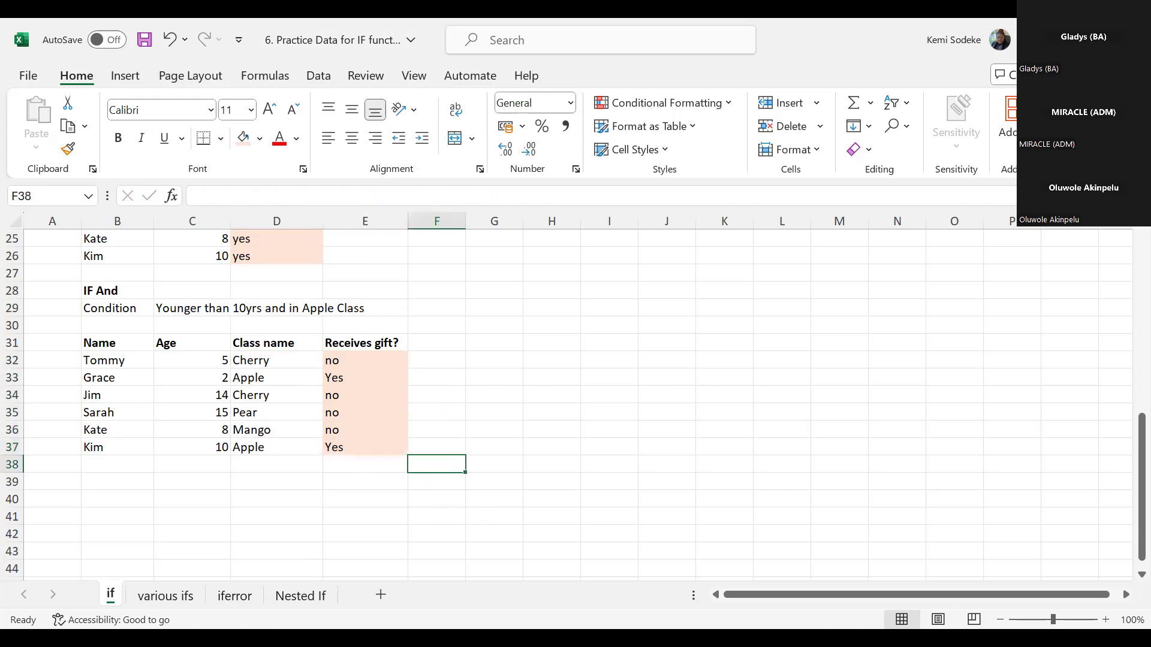
- Open the "various ifs" sheet and look over the footballer table and the Sumif, Sumifs, Count If and Count Ifs questions
scroll(444, 480, down, 3)
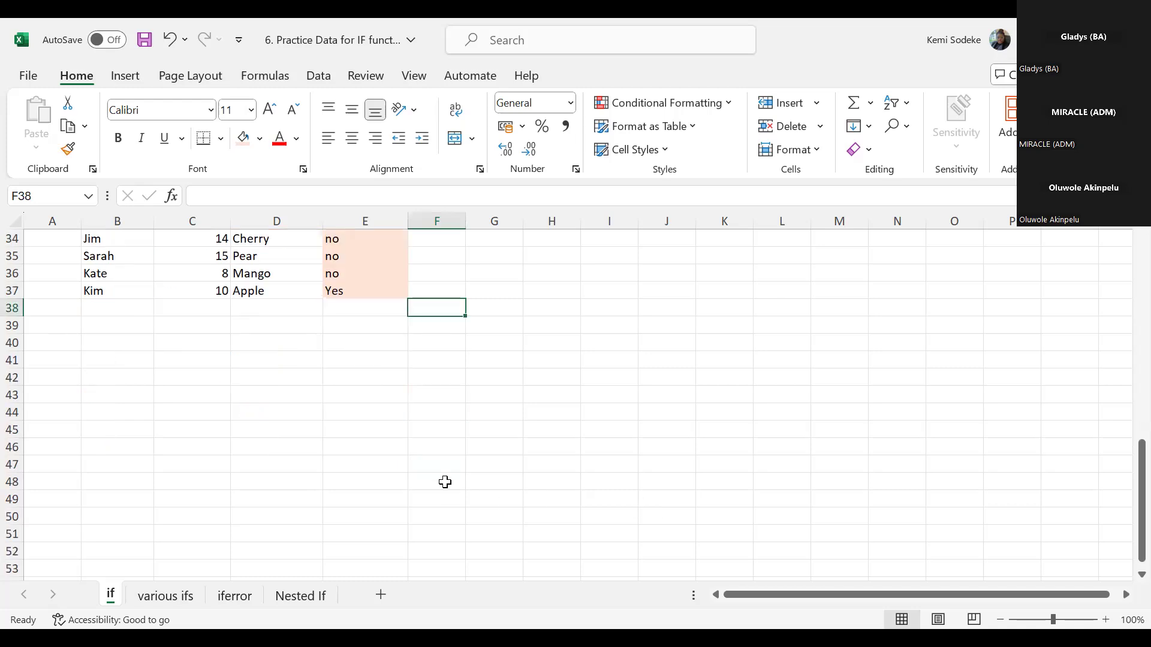
scroll(429, 466, up, 4)
scroll(429, 466, up, 3)
click(165, 595)
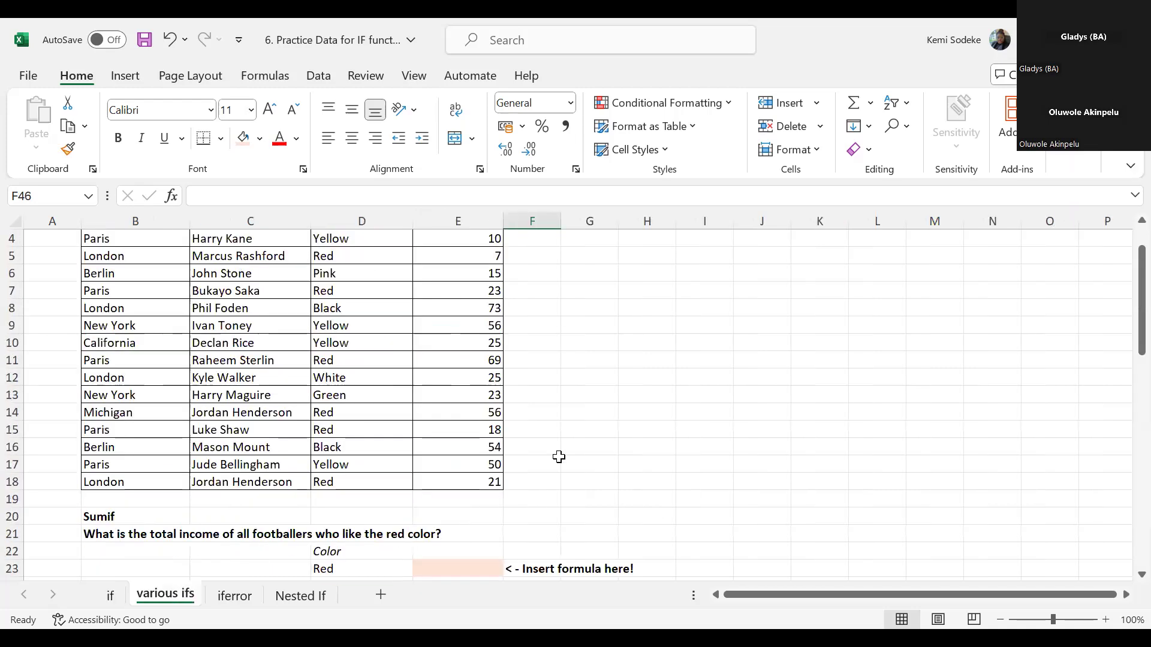
scroll(557, 457, up, 1)
click(632, 446)
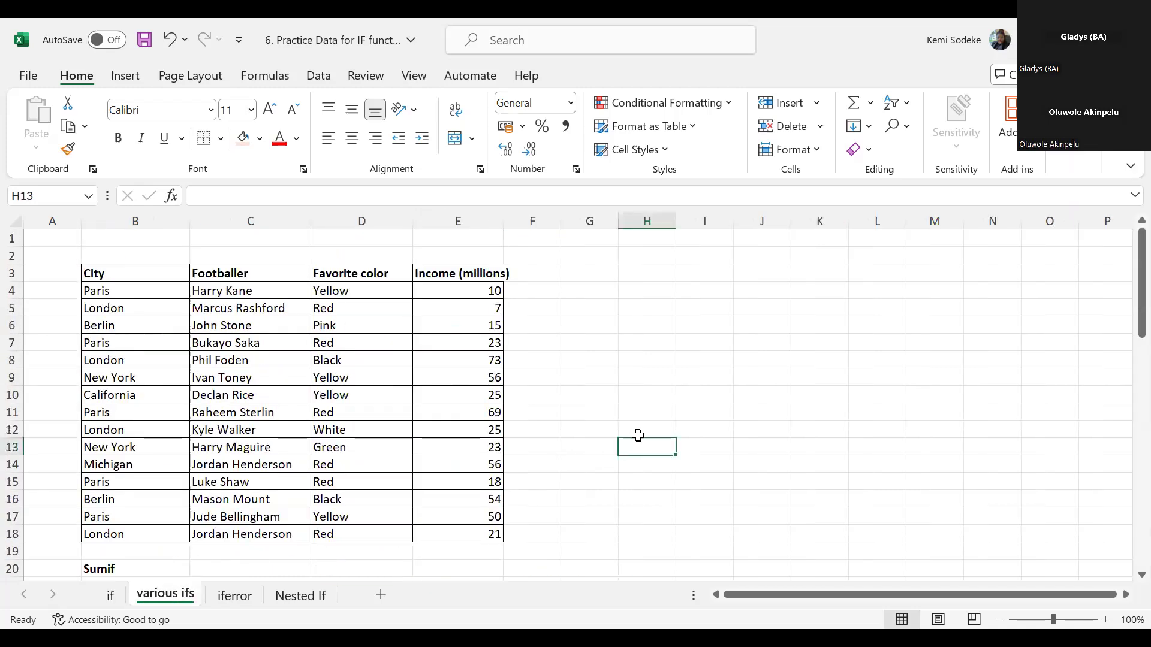
scroll(632, 447, down, 3)
scroll(632, 447, up, 3)
click(697, 379)
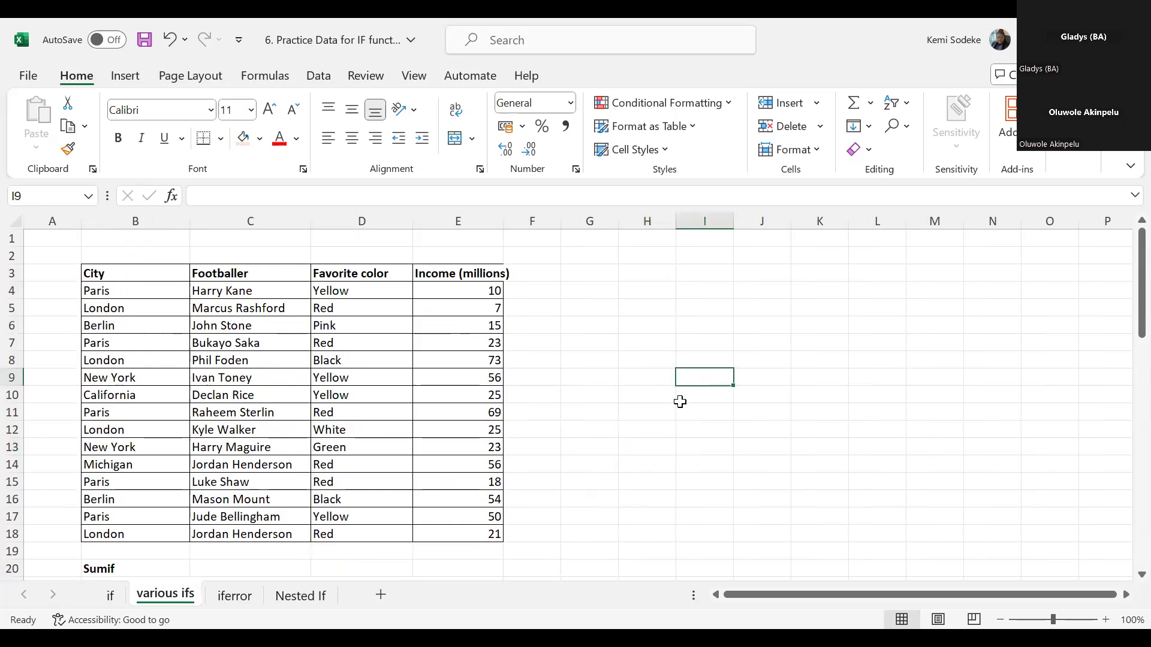
scroll(722, 406, down, 5)
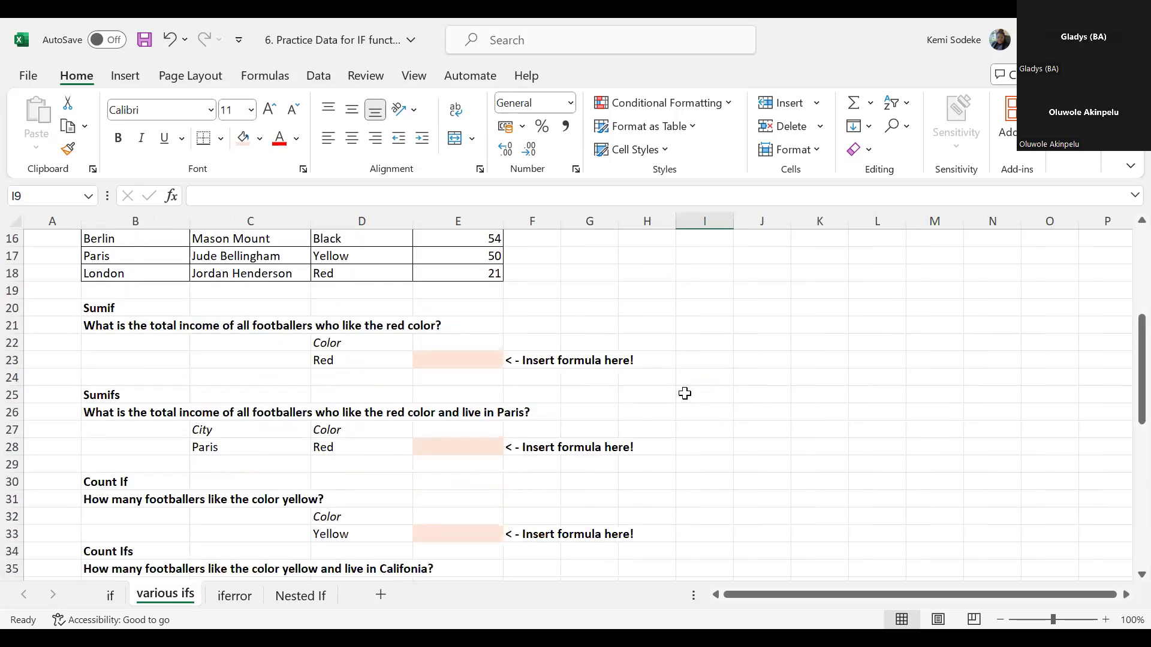
scroll(686, 393, up, 4)
scroll(640, 419, up, 1)
scroll(627, 416, down, 2)
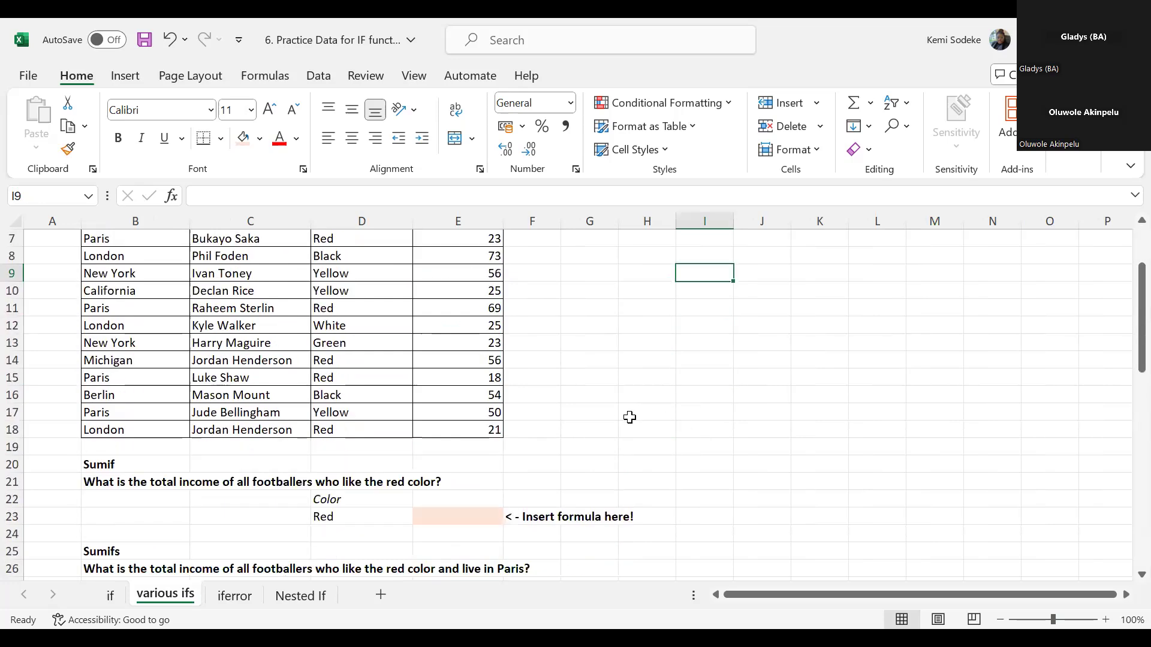
scroll(631, 418, up, 1)
scroll(630, 417, up, 1)
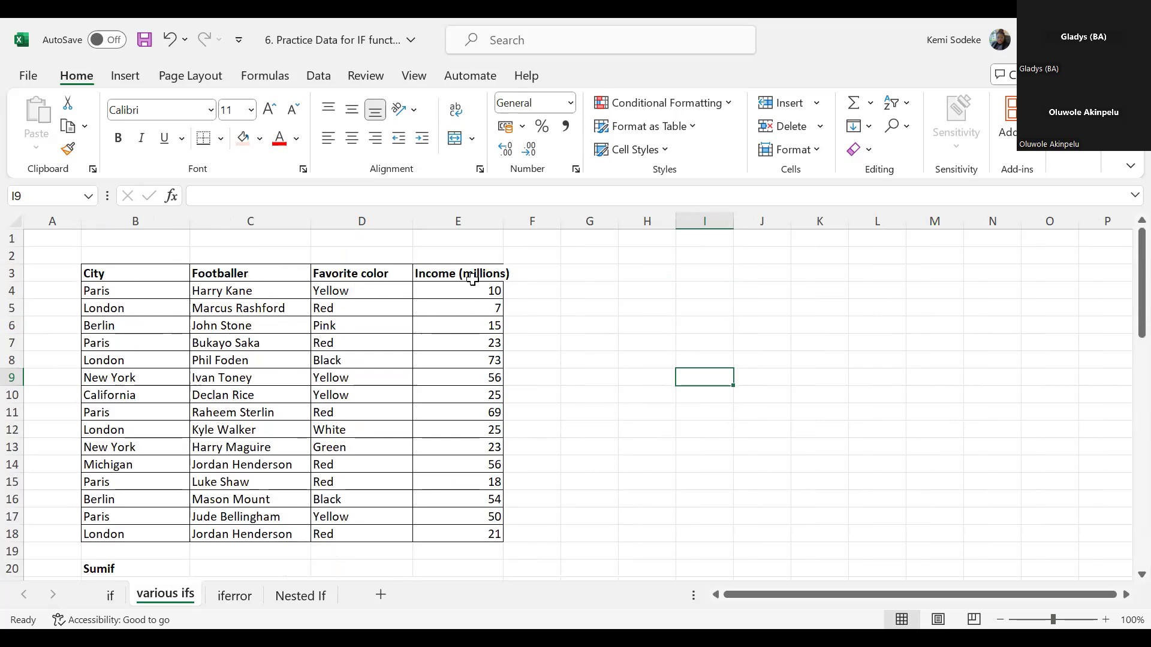
scroll(518, 453, down, 2)
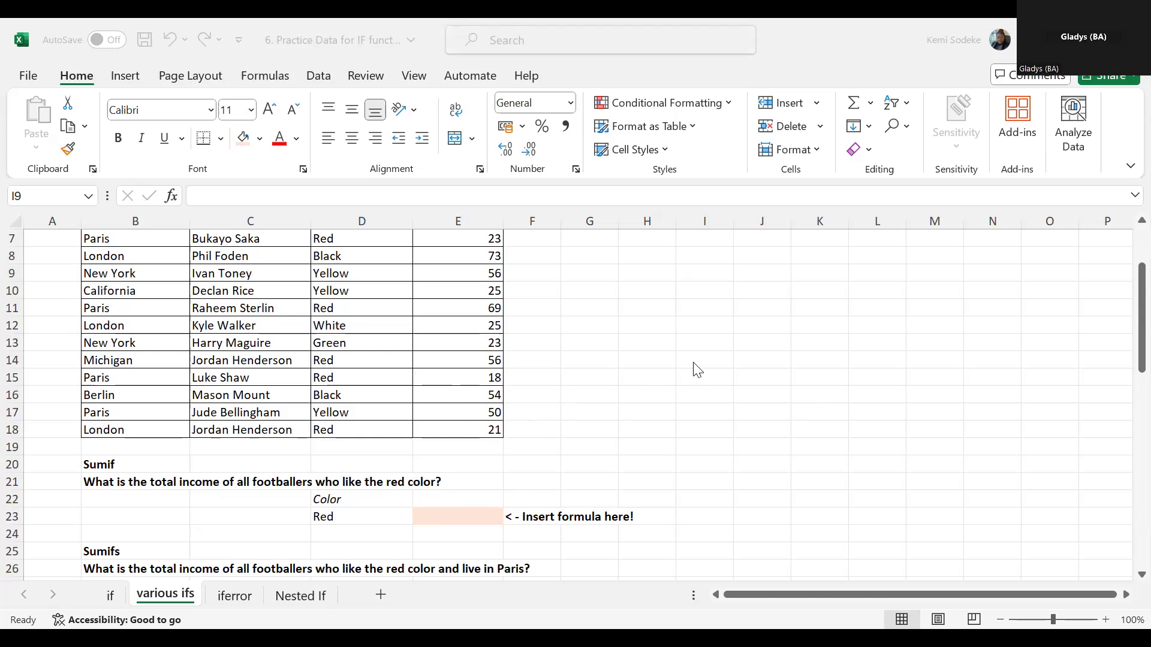
scroll(708, 384, up, 2)
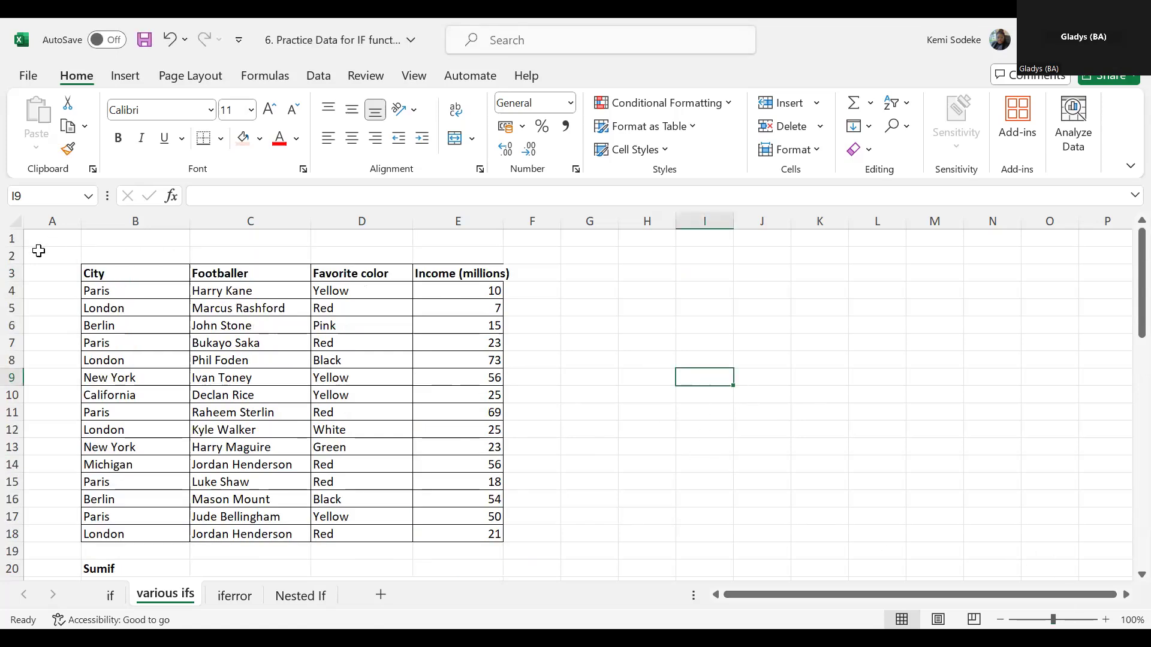
- Hide row 2 above the footballer table and reduce the heights of rows 1 and 19
drag(16, 262, 20, 242)
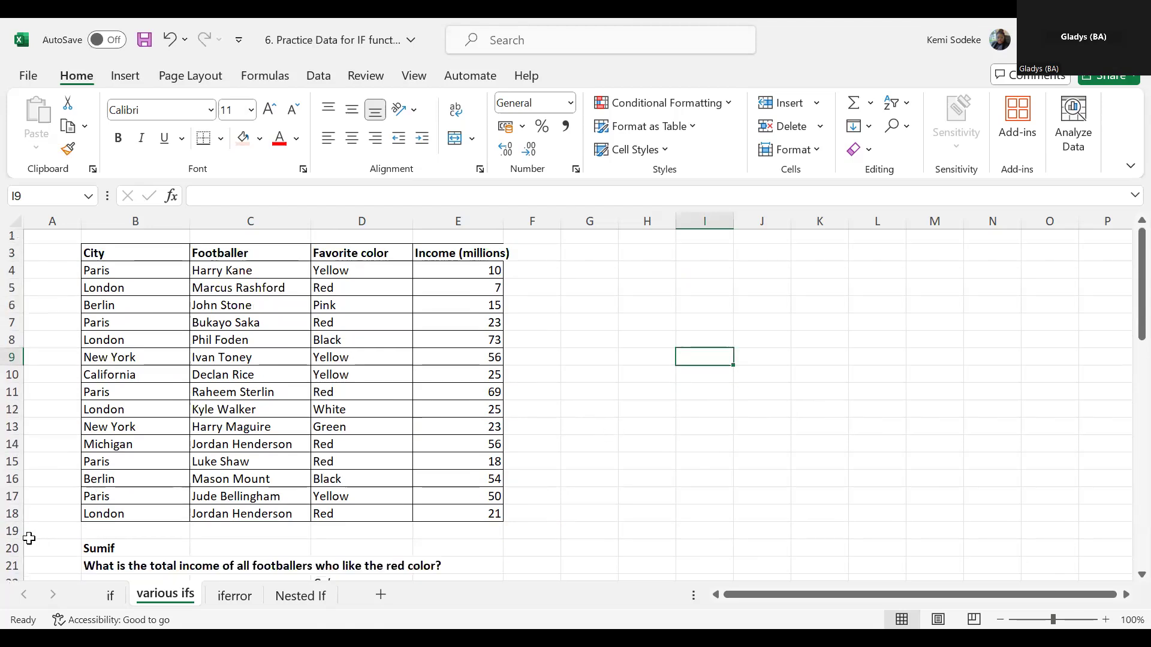
drag(22, 539, 20, 528)
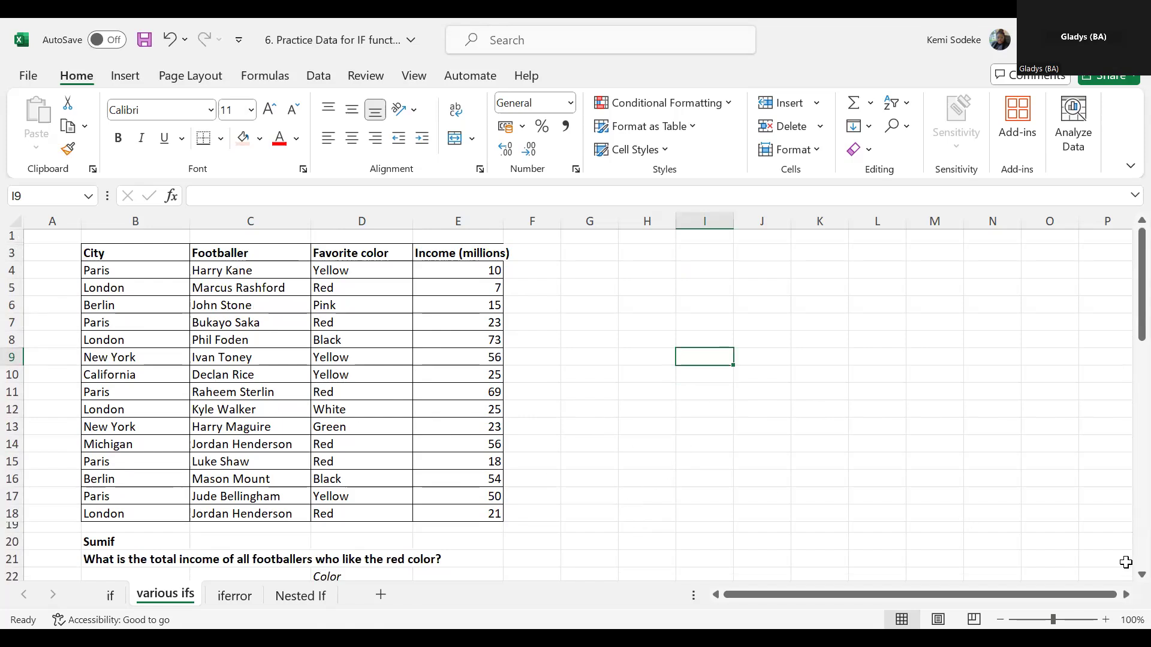
- Start a SUMIF formula in E23 under the red color question and open its function arguments
scroll(1040, 536, down, 1)
scroll(506, 479, down, 1)
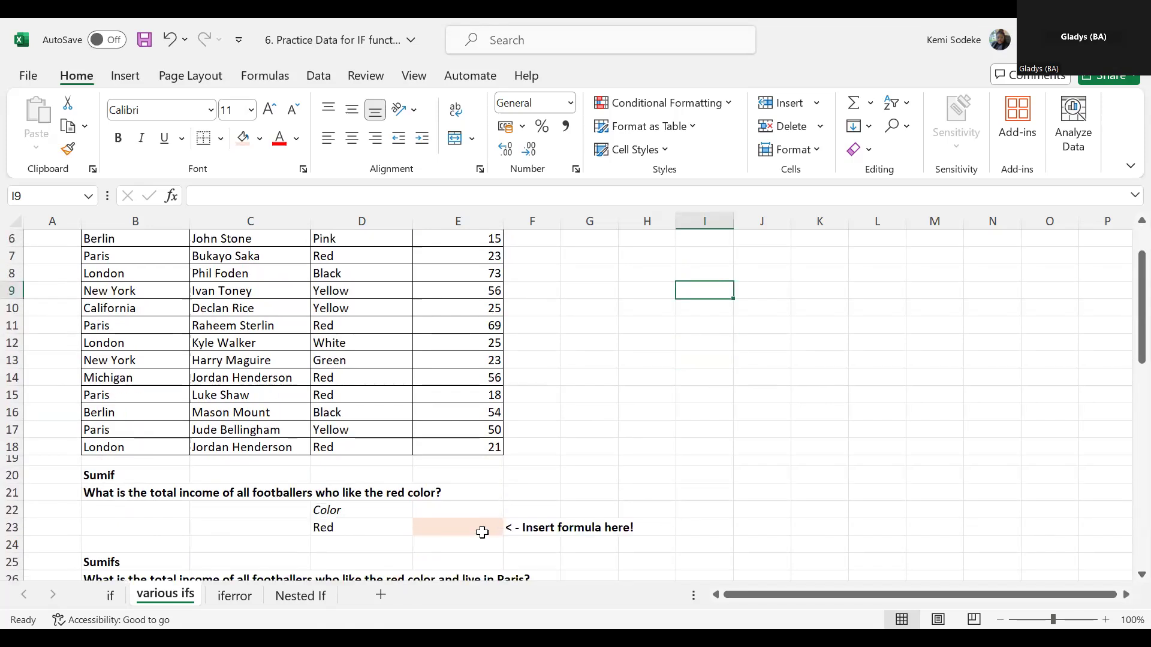
click(453, 530)
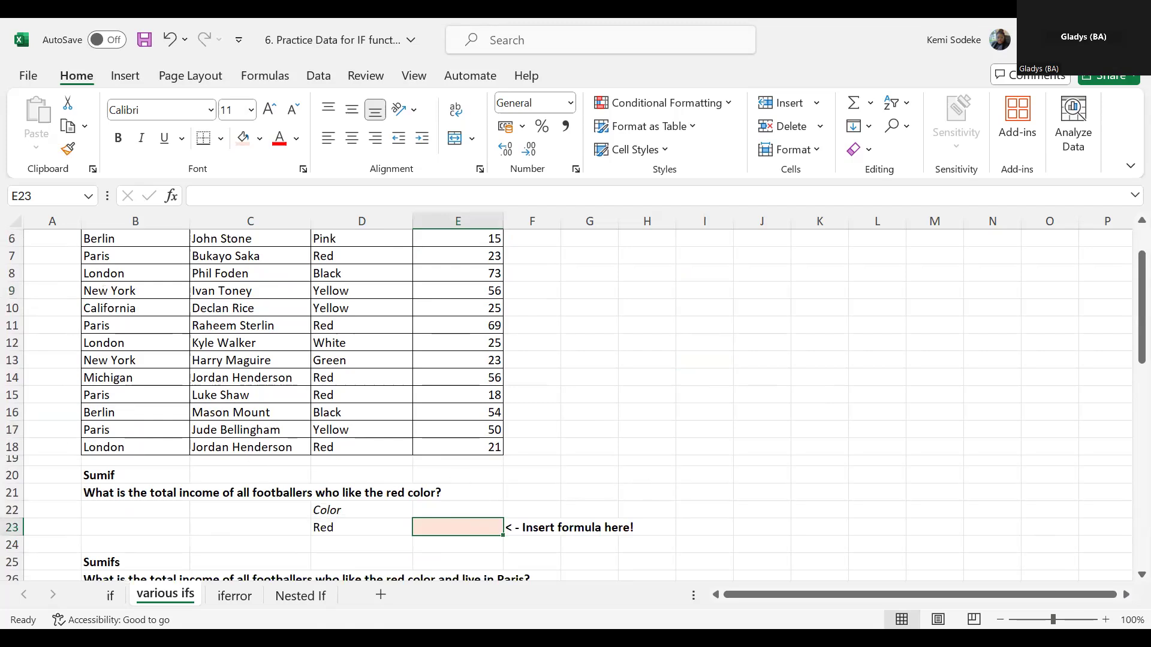
click(454, 526)
scroll(673, 474, up, 2)
scroll(602, 507, down, 2)
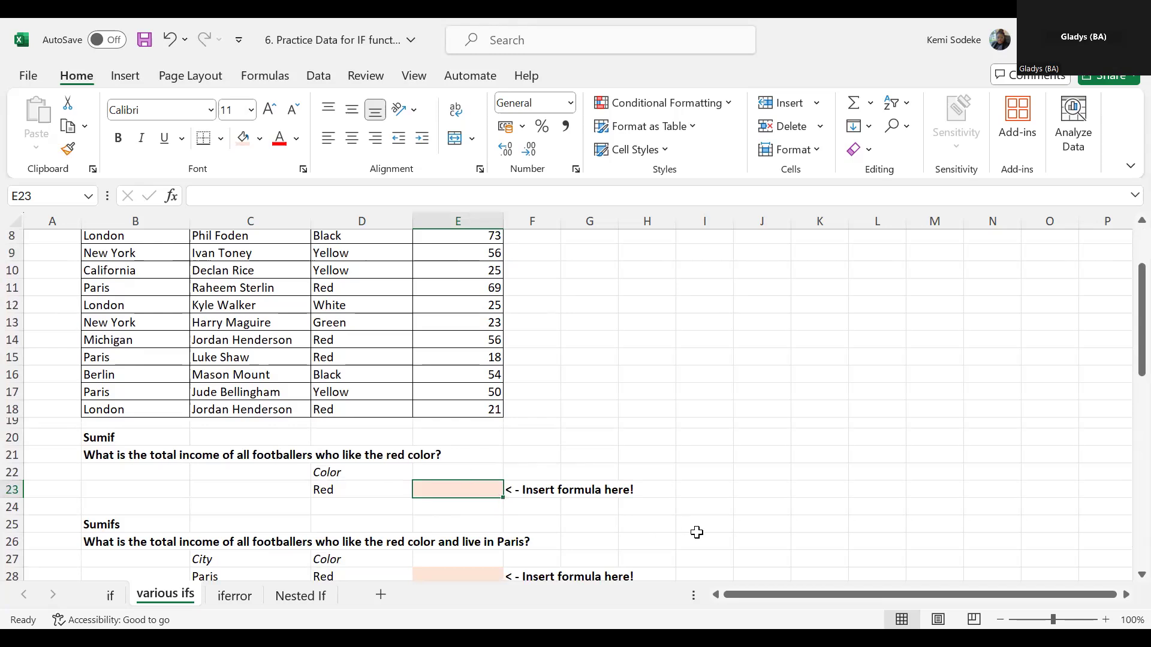
text(=)
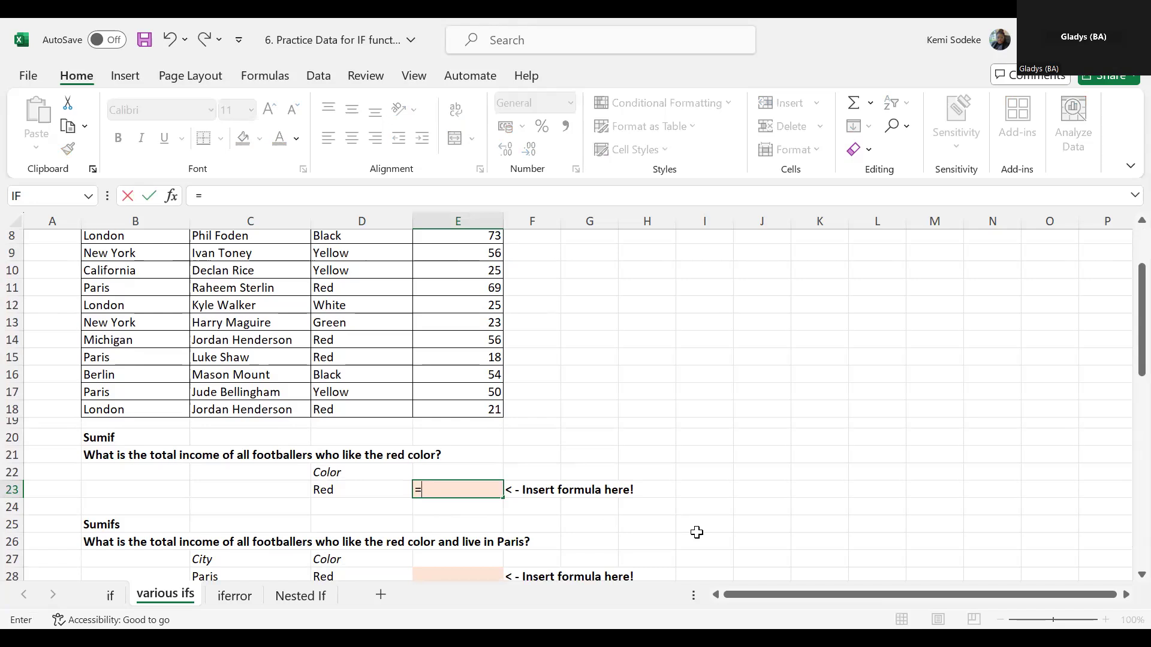
text(sumi)
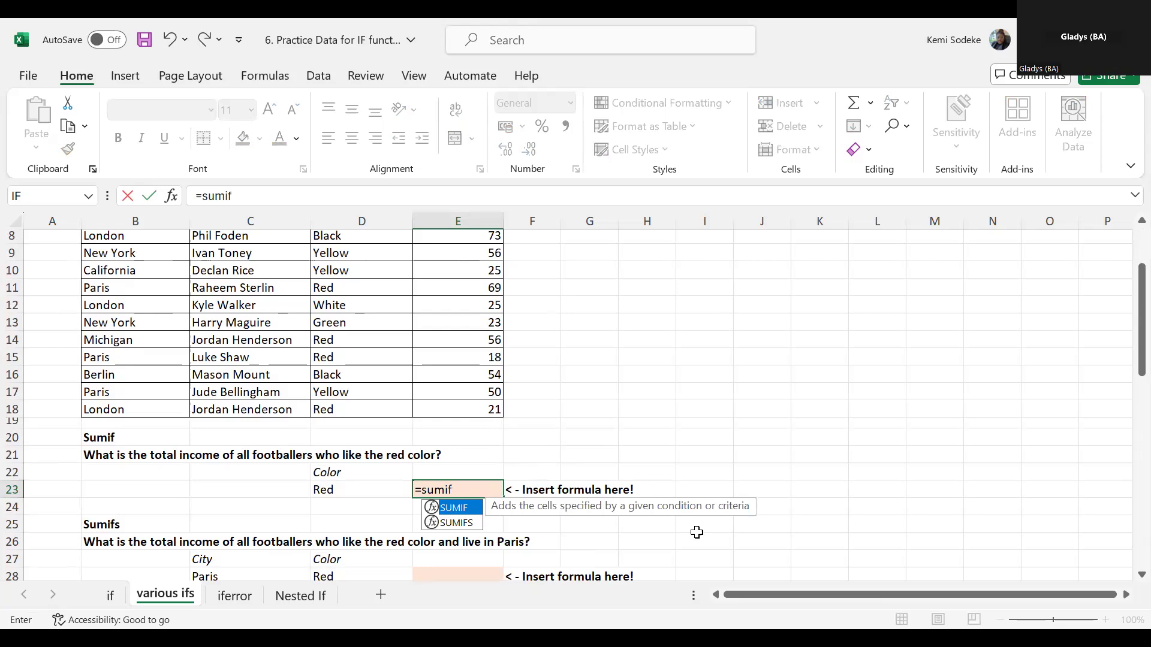
text(f()
click(172, 196)
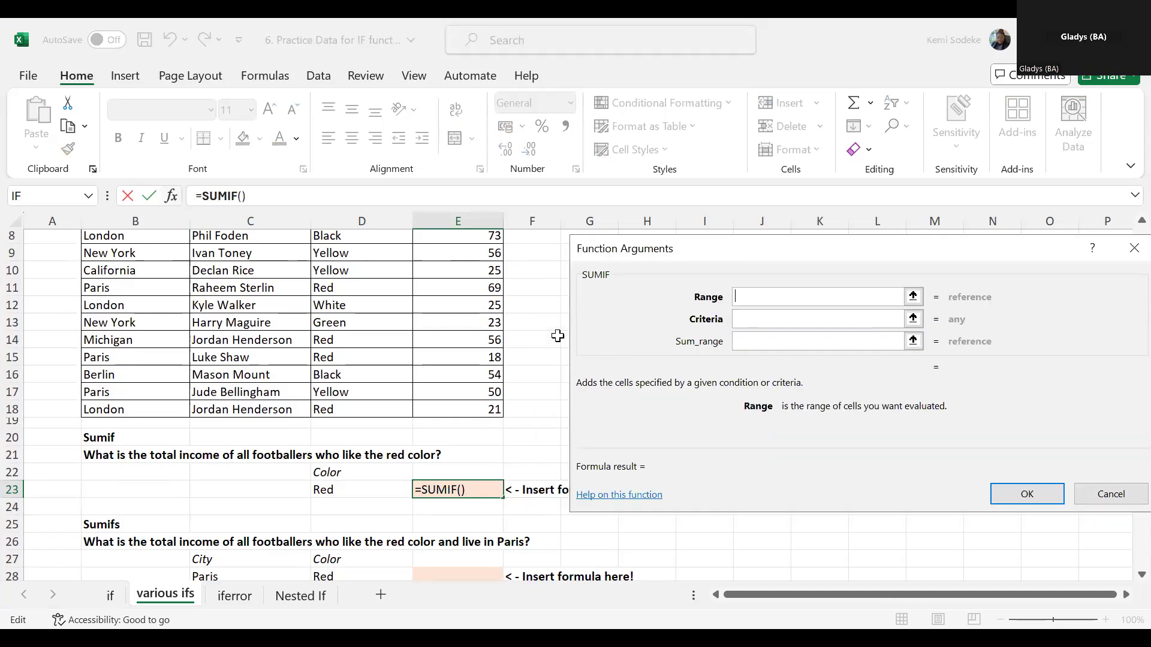
- Set the SUMIF range to the favorite colors in D4:D18
scroll(537, 325, up, 3)
scroll(537, 325, down, 2)
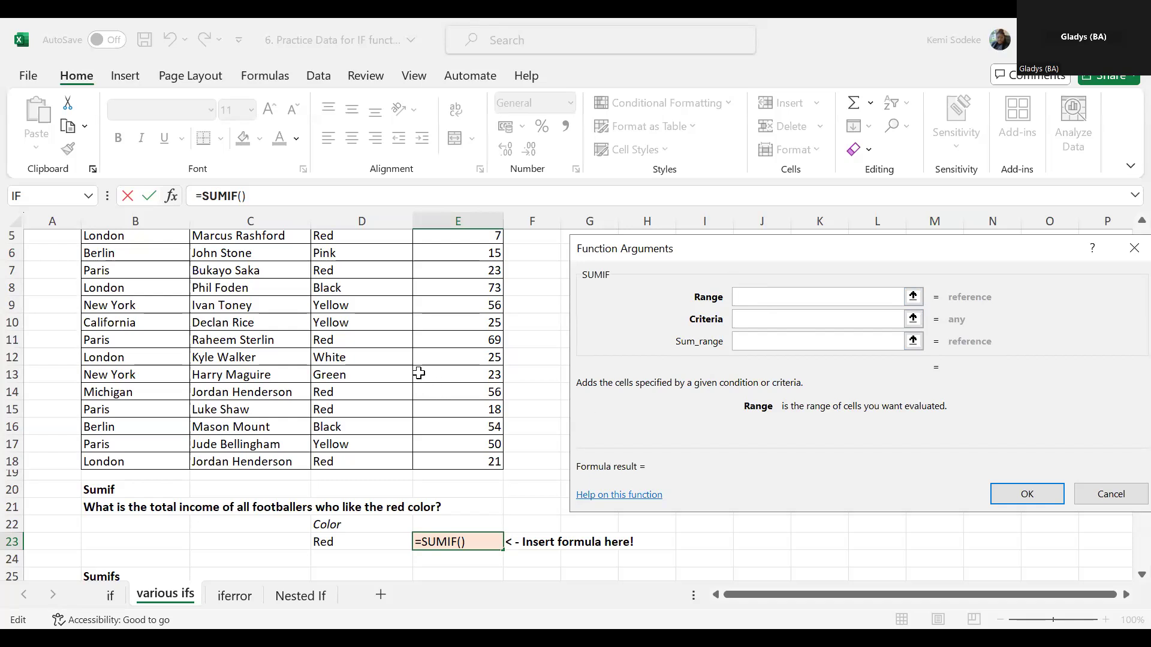
scroll(418, 373, up, 1)
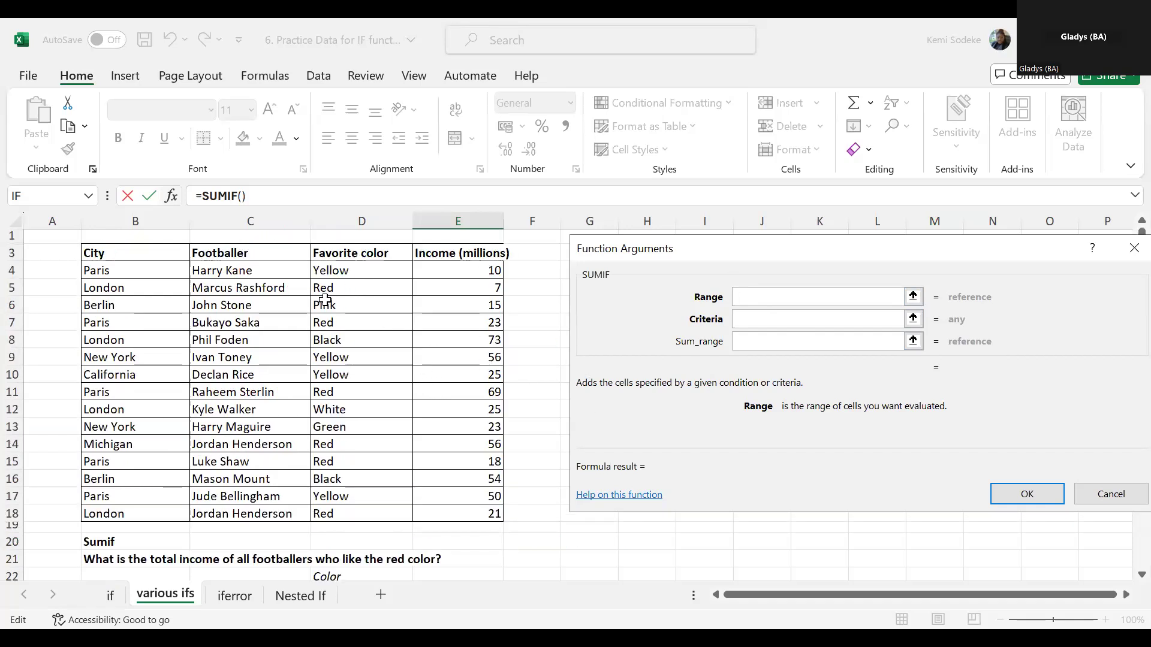
click(363, 269)
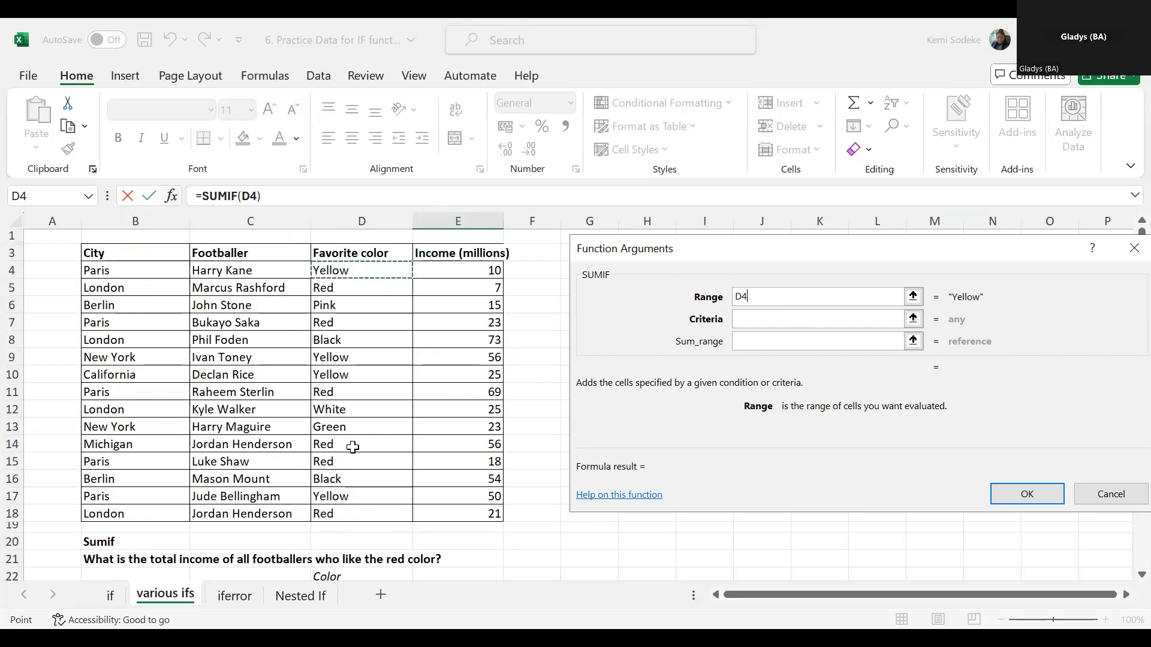
key(ctrl+shift+Down)
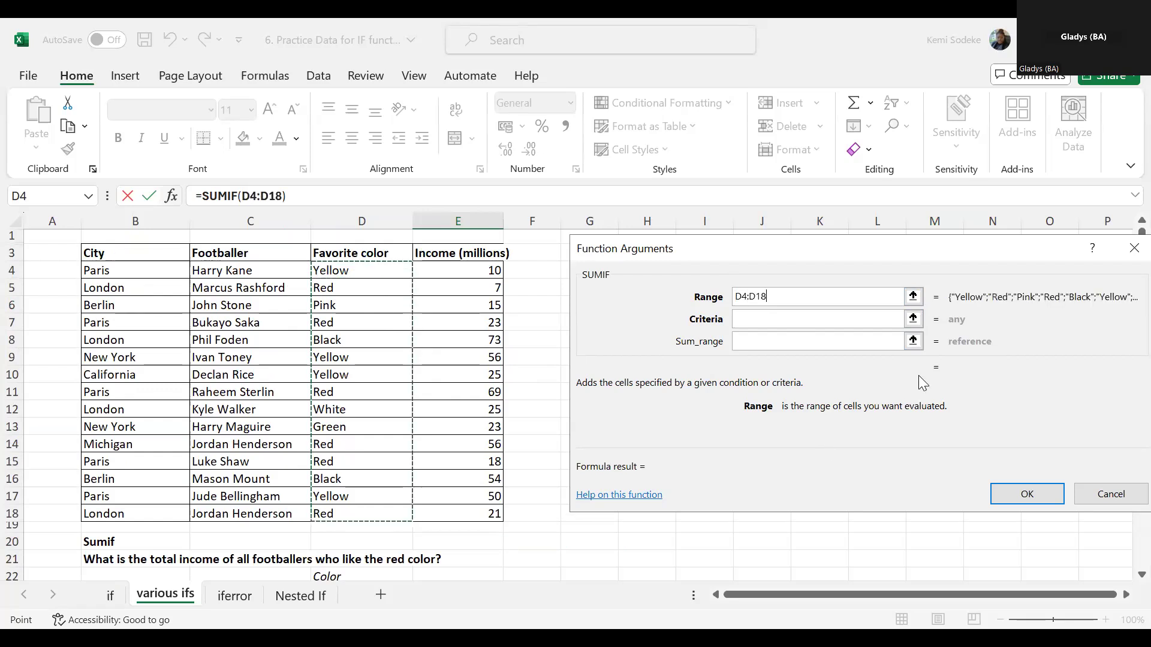
- Set the SUMIF criteria to cell D23, replacing the directly entered word Red
click(758, 320)
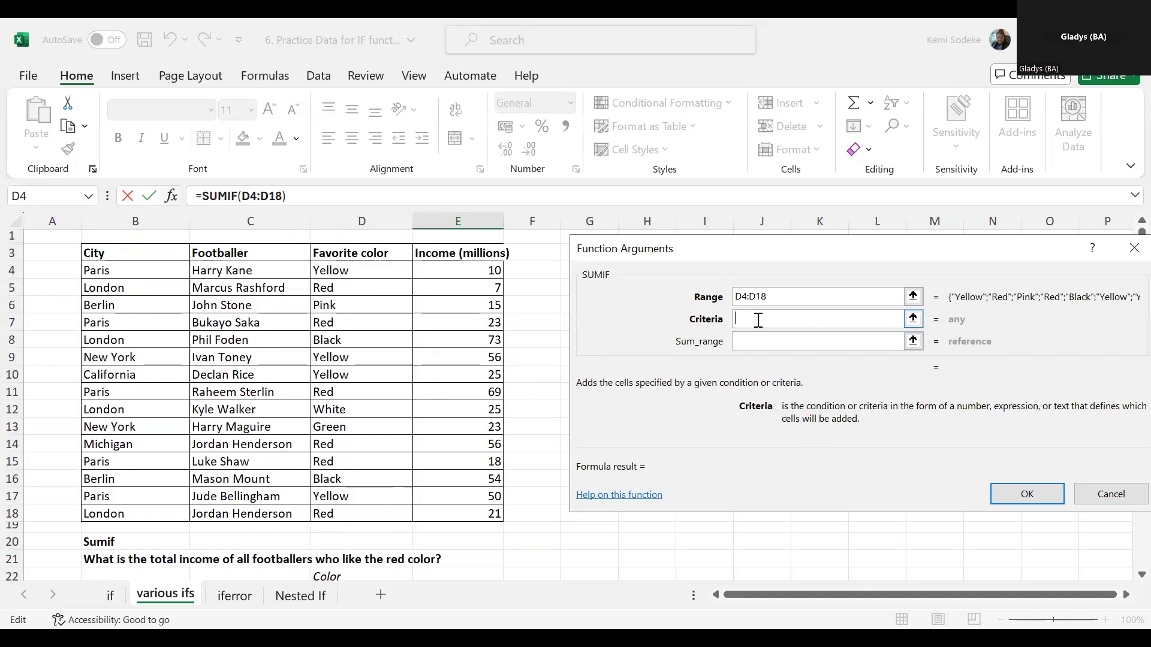
text(Red)
double_click(743, 323)
key(BackSpace)
scroll(598, 530, down, 1)
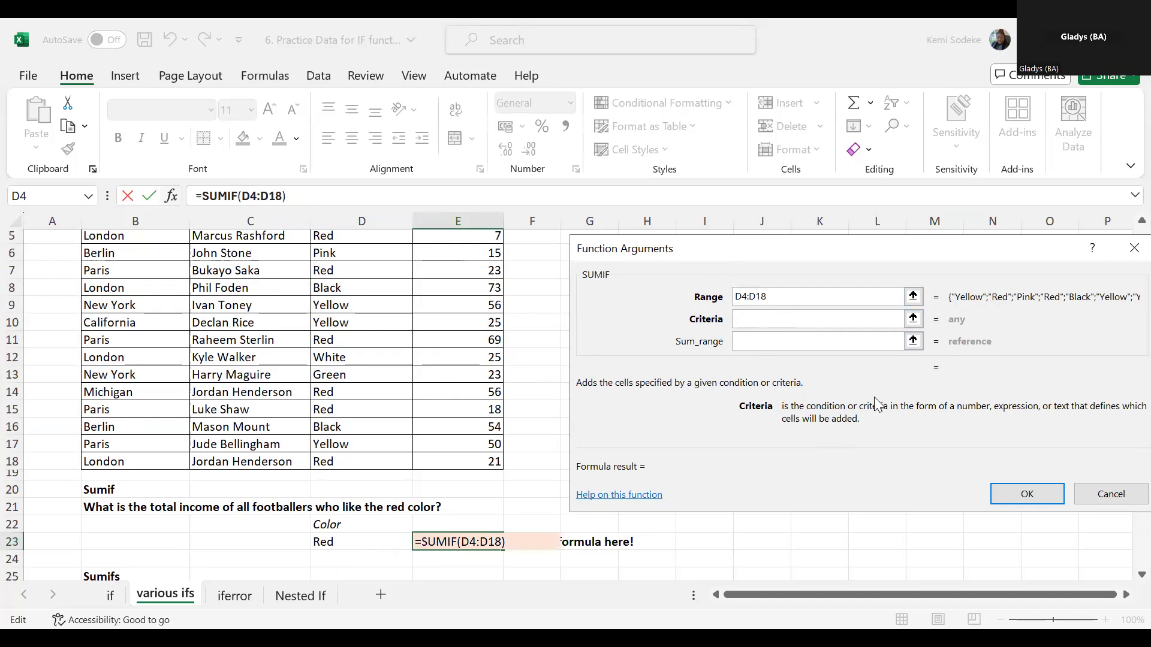
text(D23)
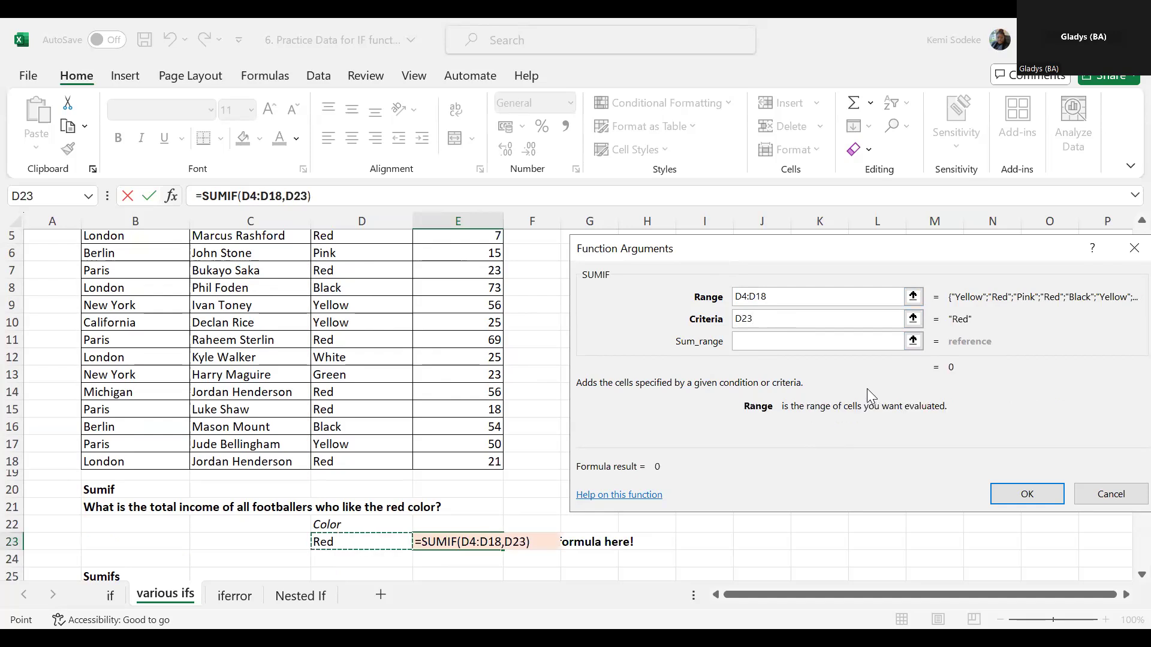
- Set the SUMIF sum range to the incomes in E4:E18 and complete the formula
click(770, 342)
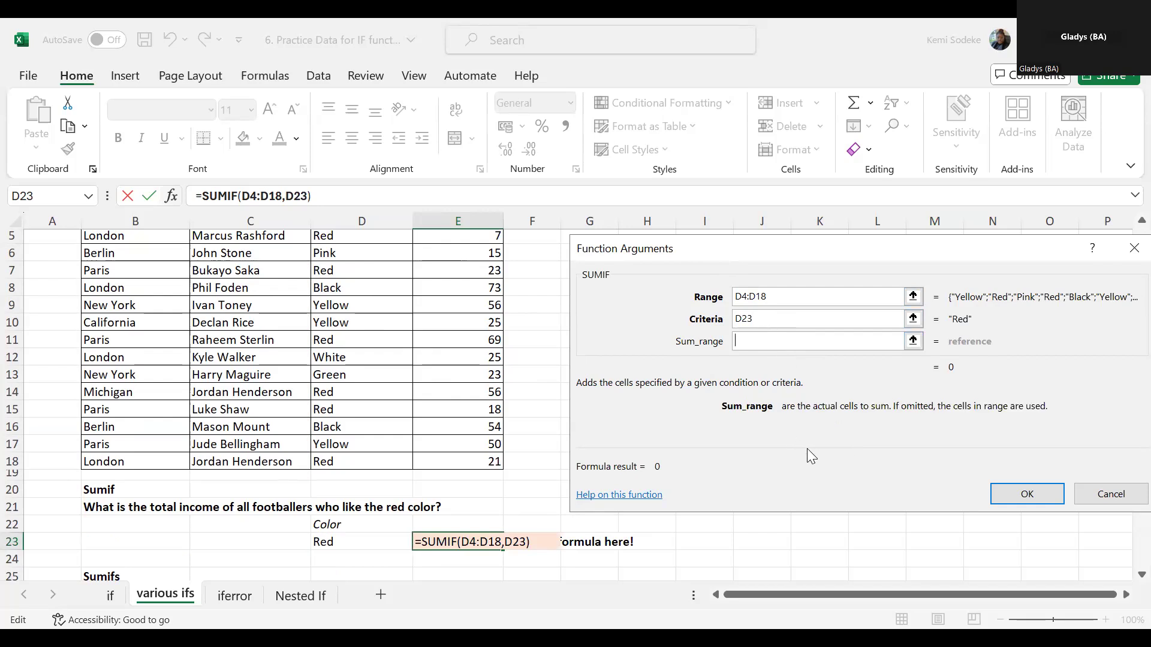
scroll(806, 449, up, 2)
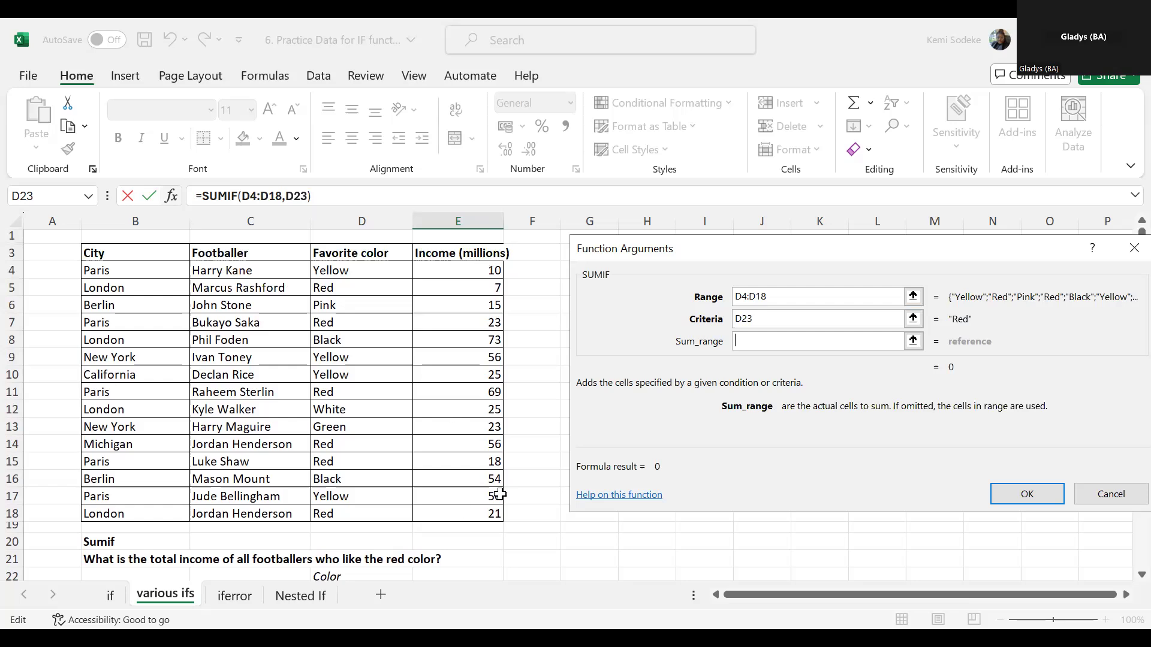
drag(500, 494, 497, 514)
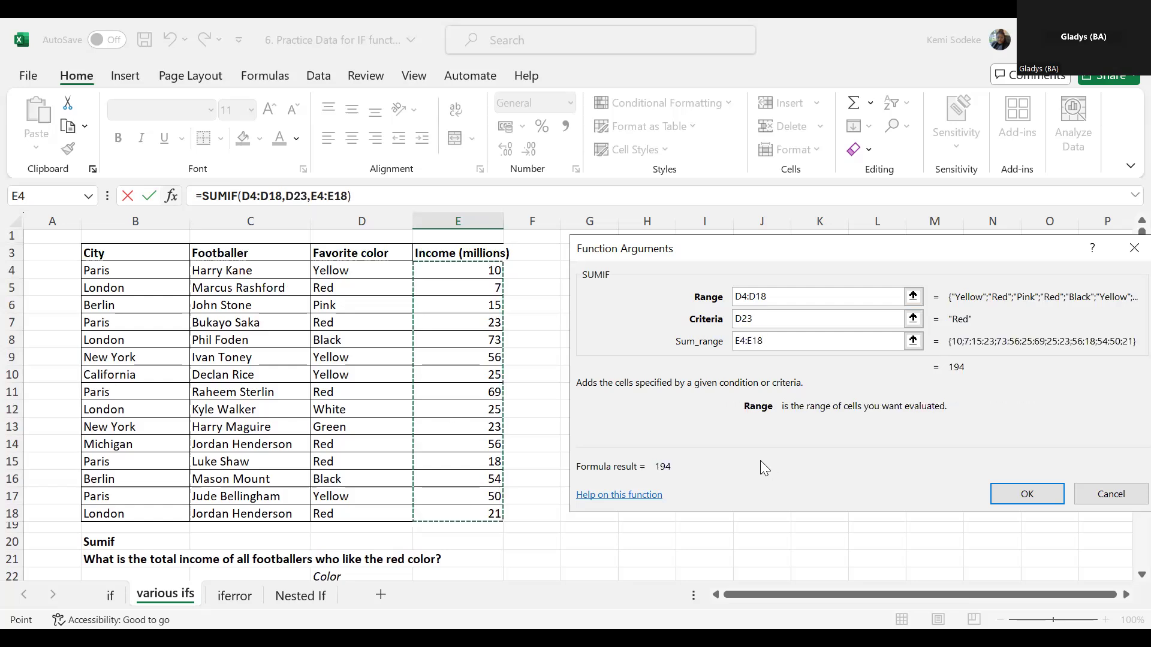
click(1028, 495)
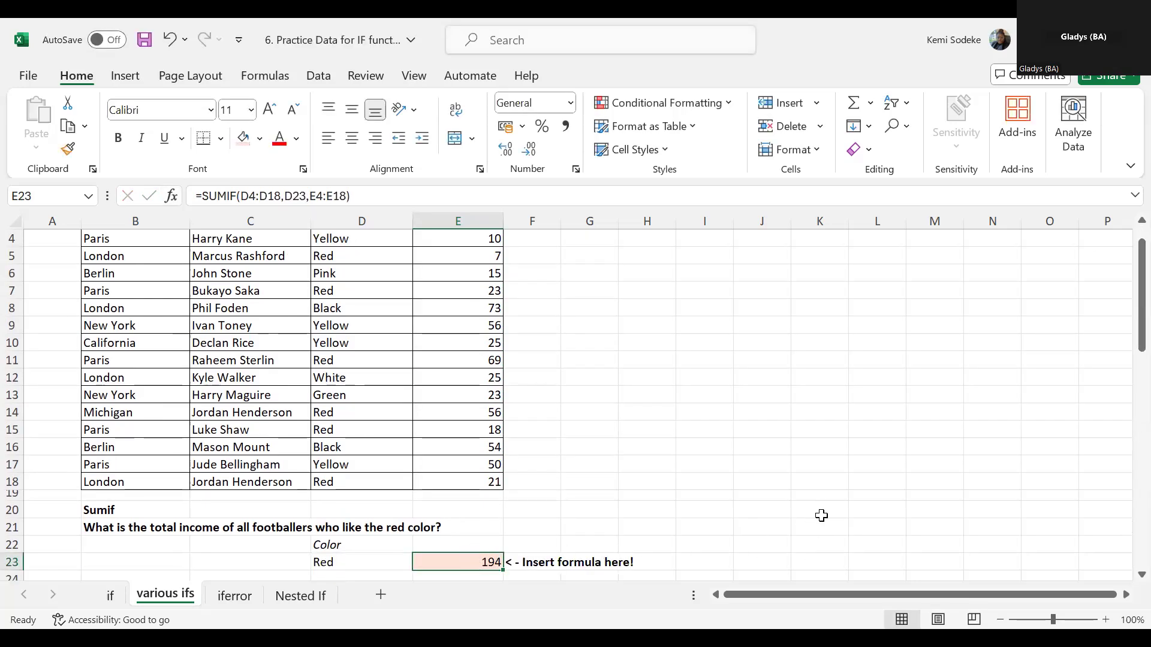
- Shade the favorite color and income cells of every footballer who likes red in light orange, in rows 5, 7, 11, 14, 15 and 18
scroll(647, 443, up, 1)
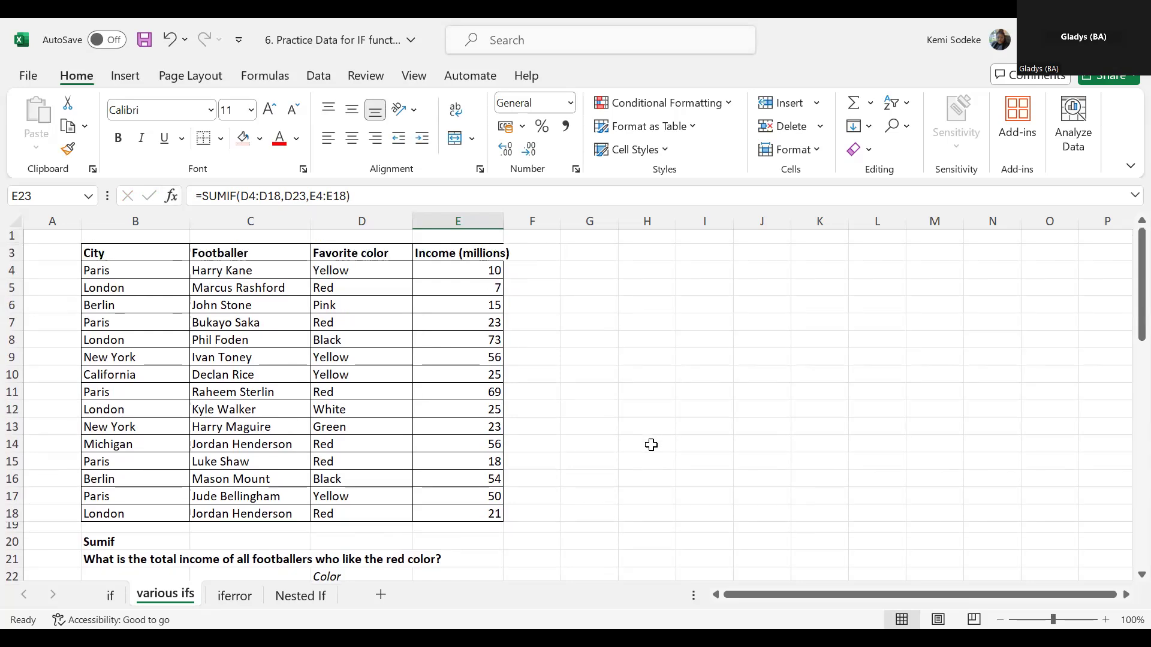
drag(336, 444, 336, 462)
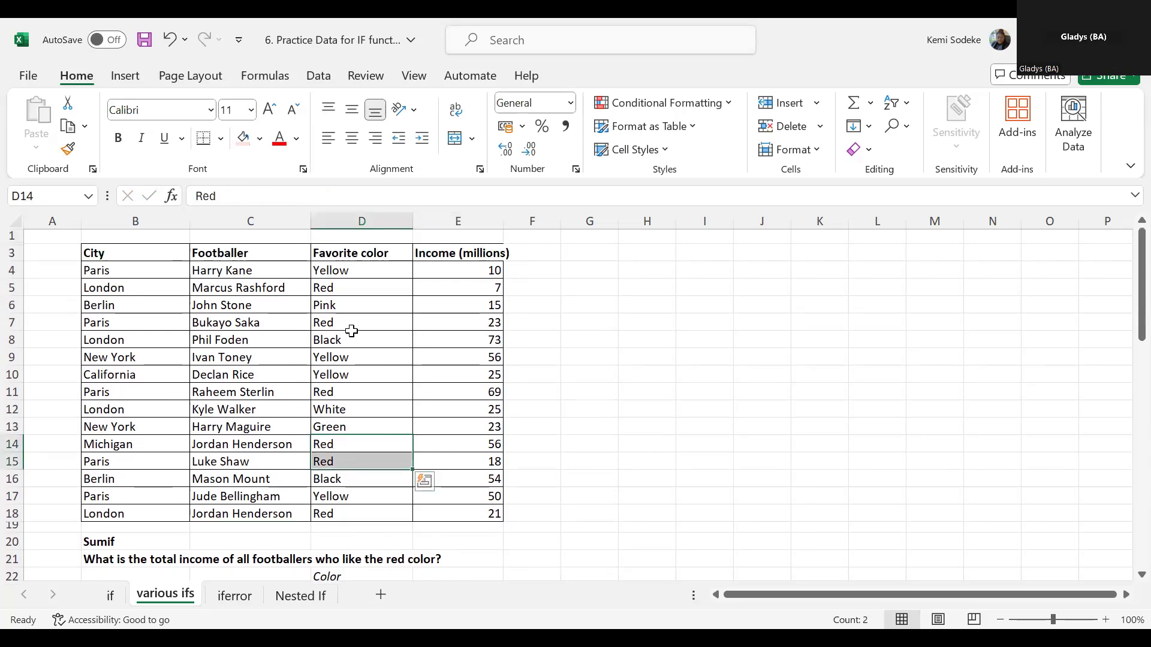
drag(353, 289, 437, 288)
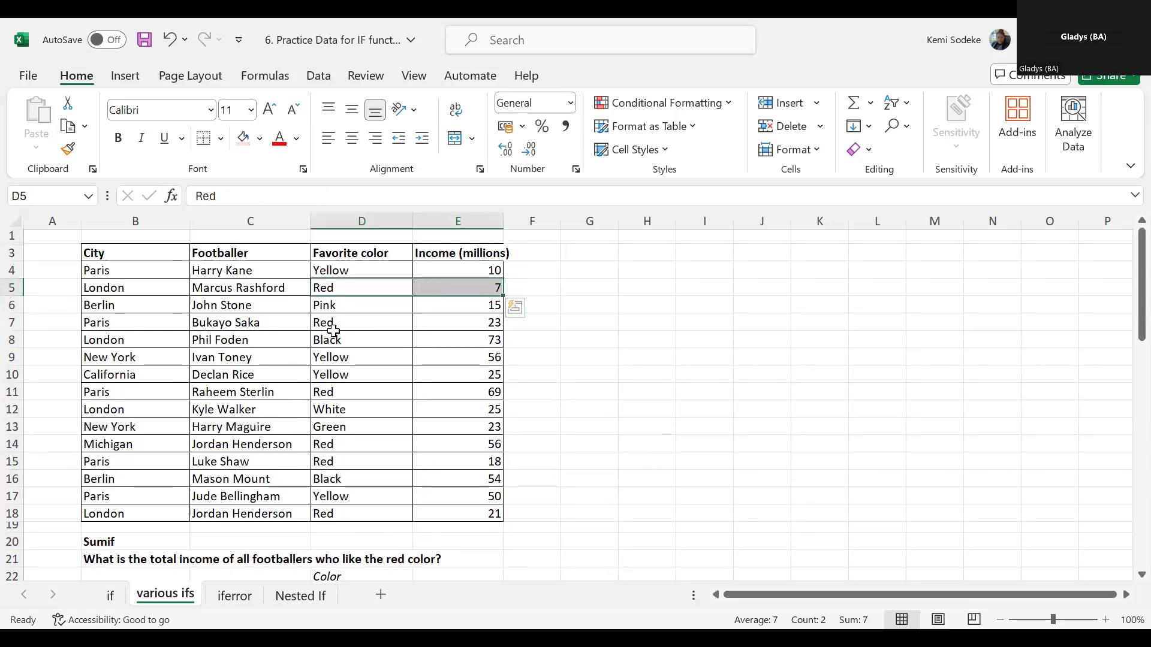
ctrl+drag(334, 324, 460, 326)
ctrl+drag(351, 394, 504, 390)
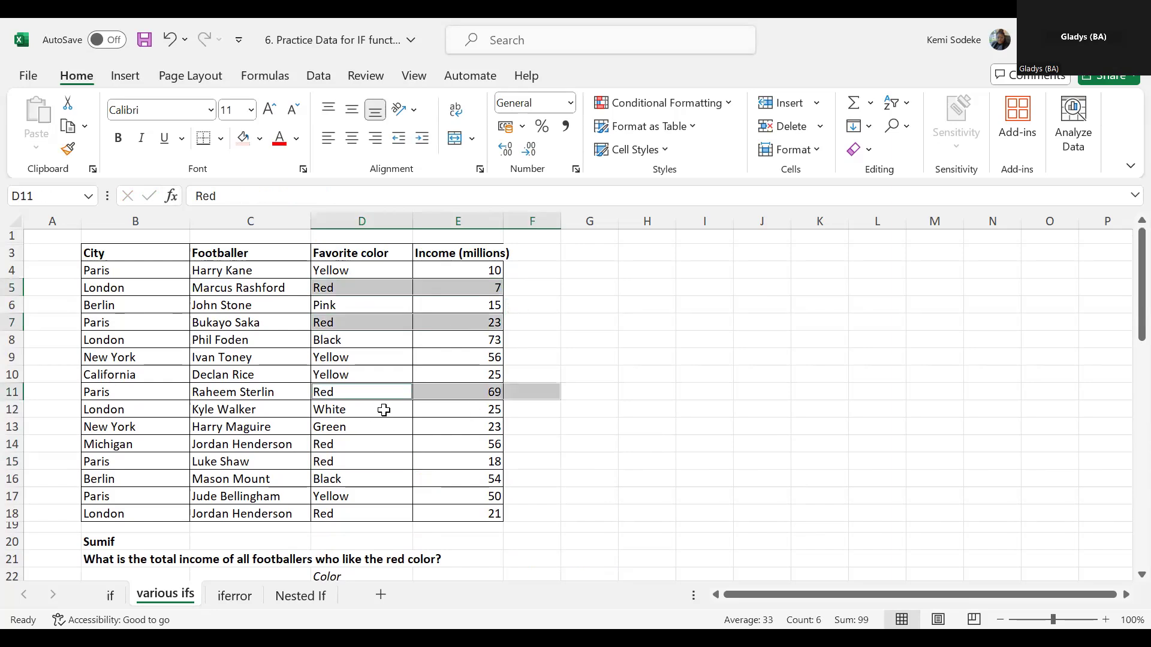
drag(339, 392, 444, 393)
ctrl+drag(352, 444, 465, 460)
ctrl+drag(372, 511, 451, 509)
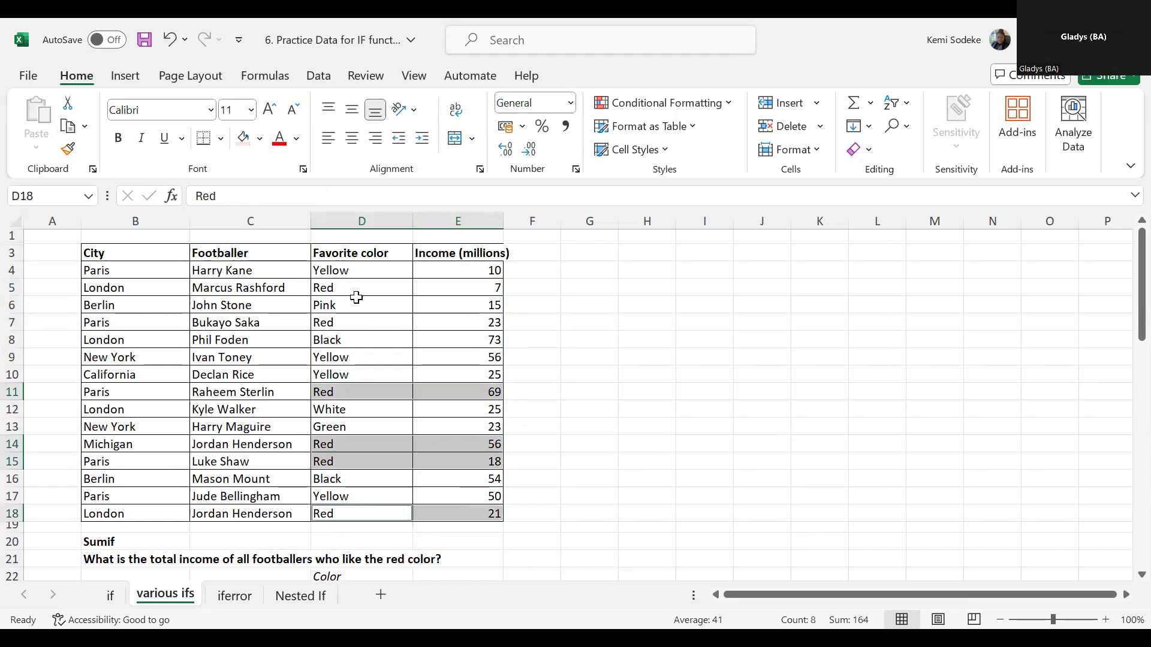
click(243, 138)
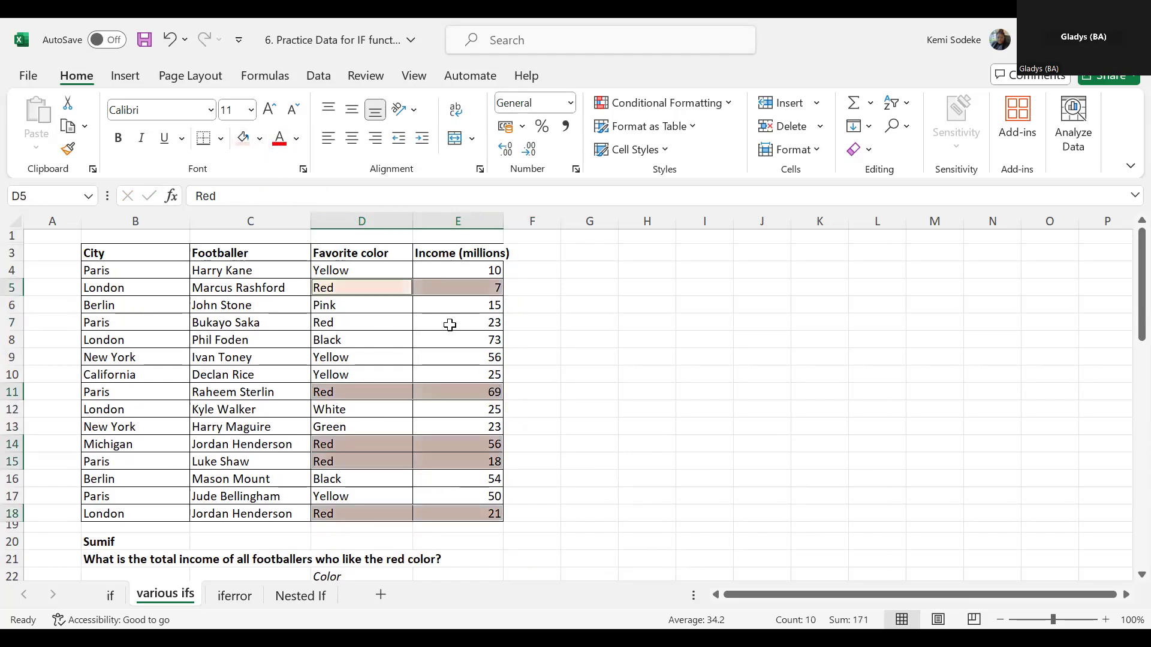
drag(355, 322, 455, 322)
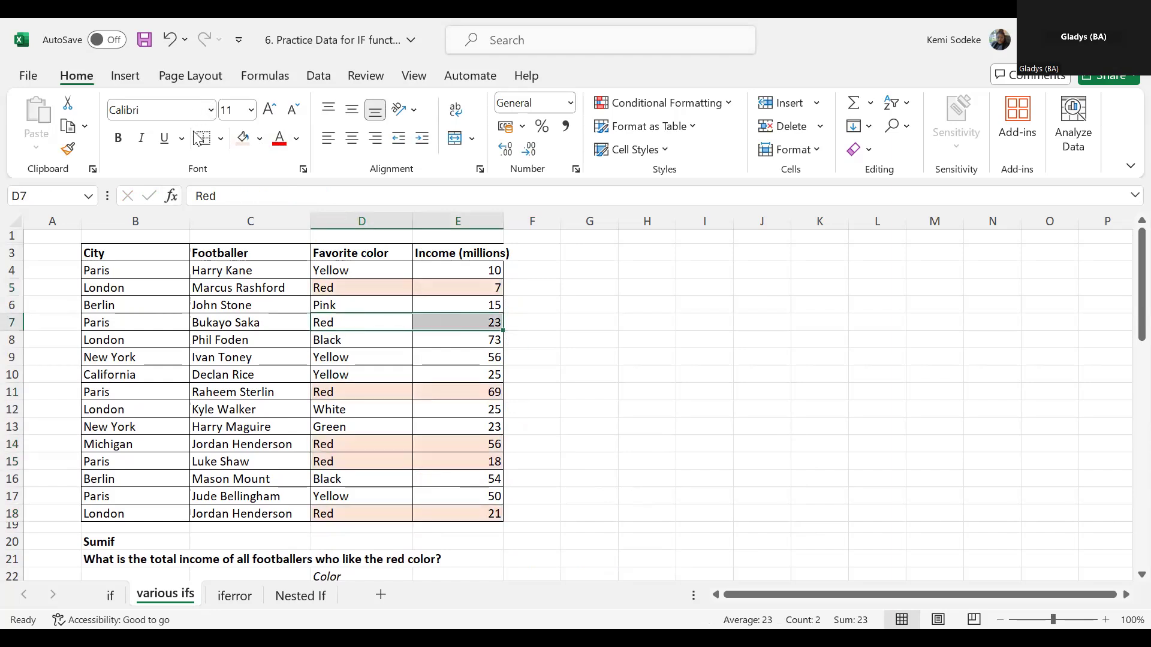
click(242, 138)
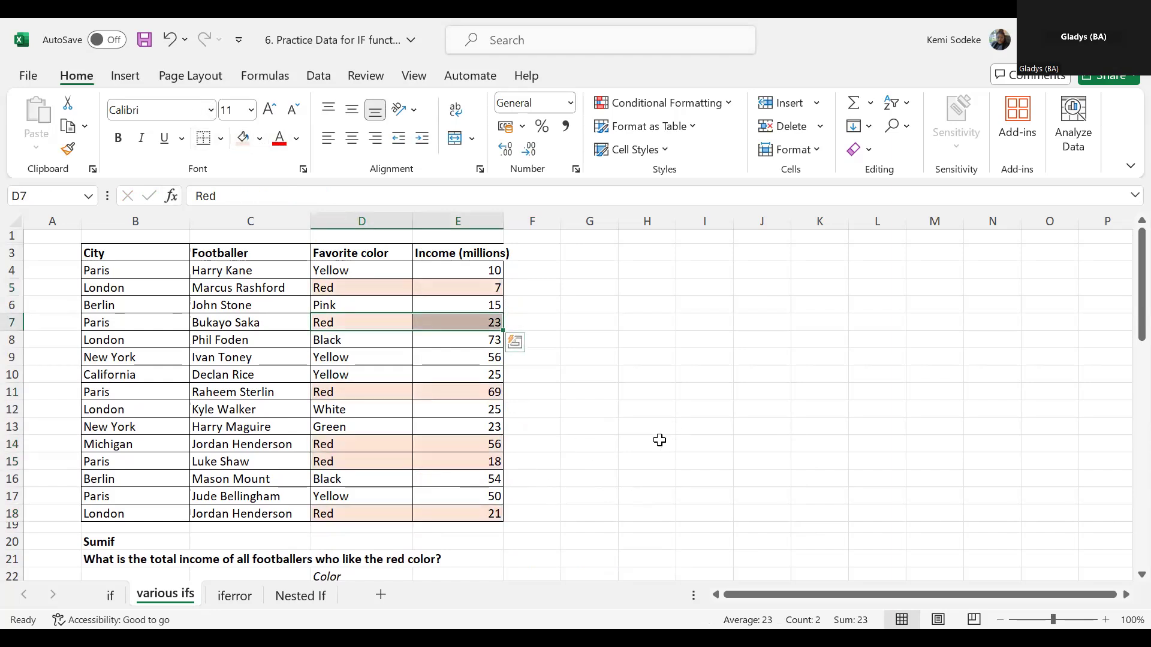
- Add up the shaded incomes in G5 with the formula =E5+E7+E11+E14+E15+E18
click(581, 288)
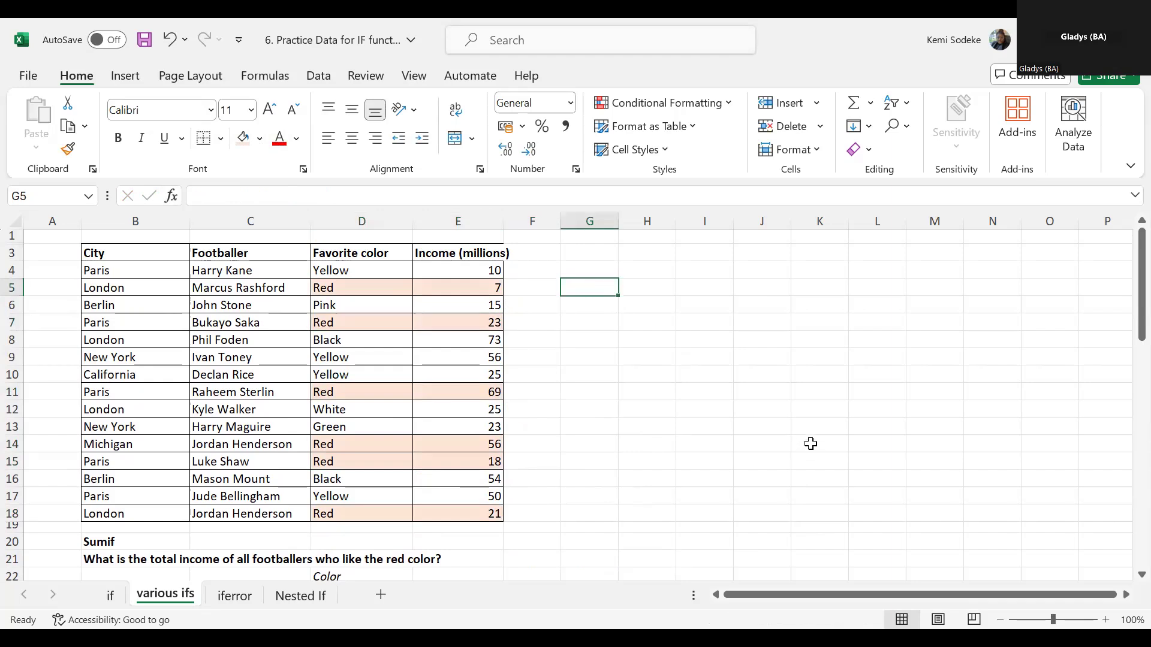
text(=)
click(473, 286)
text(+)
click(483, 323)
text(+)
click(485, 392)
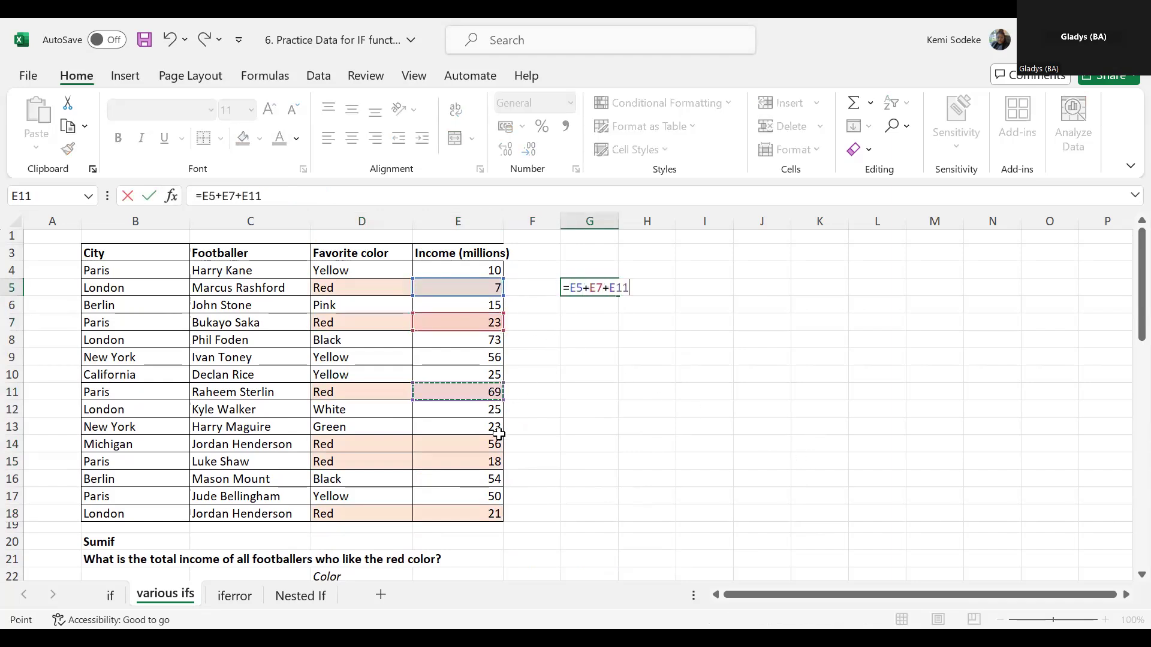
text(+)
click(496, 444)
text(+)
click(496, 461)
text(+)
click(496, 513)
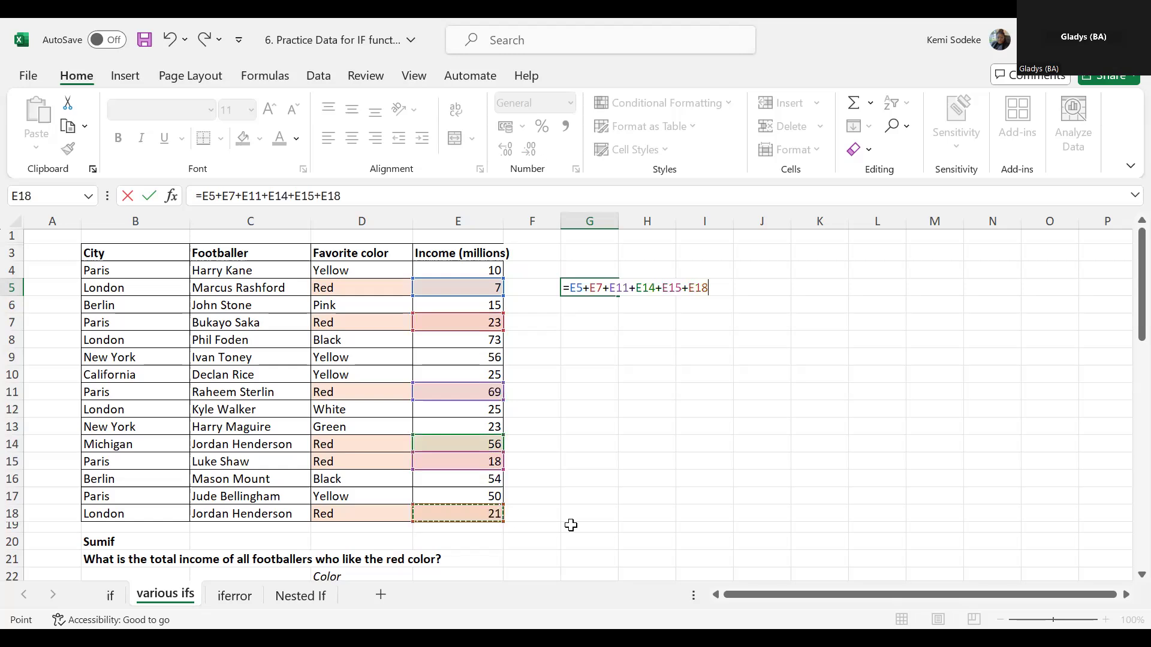
key(Return)
- Compare the manual total in G5 with the SUMIF result and formula in E23
click(590, 289)
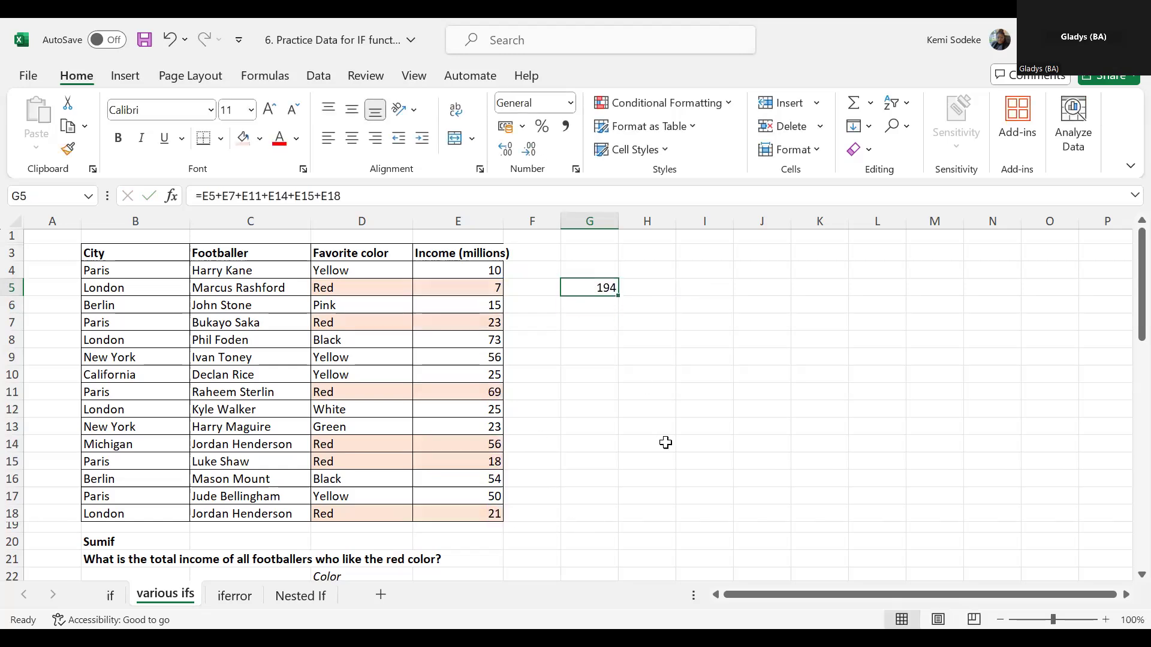
scroll(663, 441, down, 2)
click(480, 541)
scroll(766, 518, up, 2)
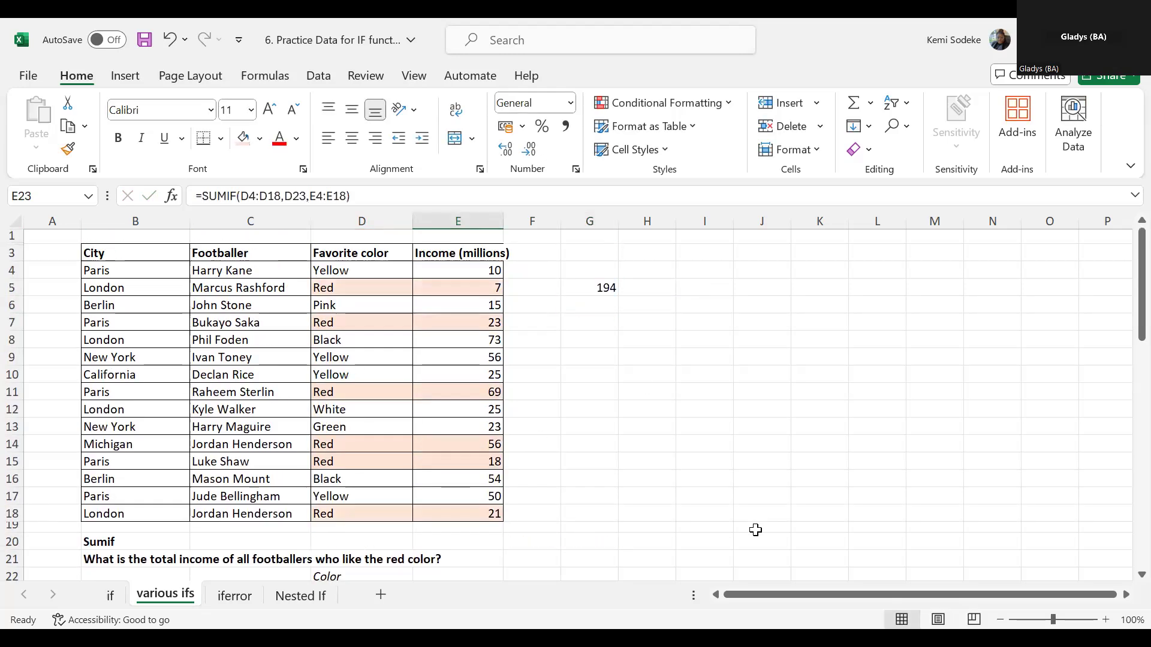
scroll(752, 530, down, 2)
scroll(740, 530, up, 2)
scroll(729, 532, down, 1)
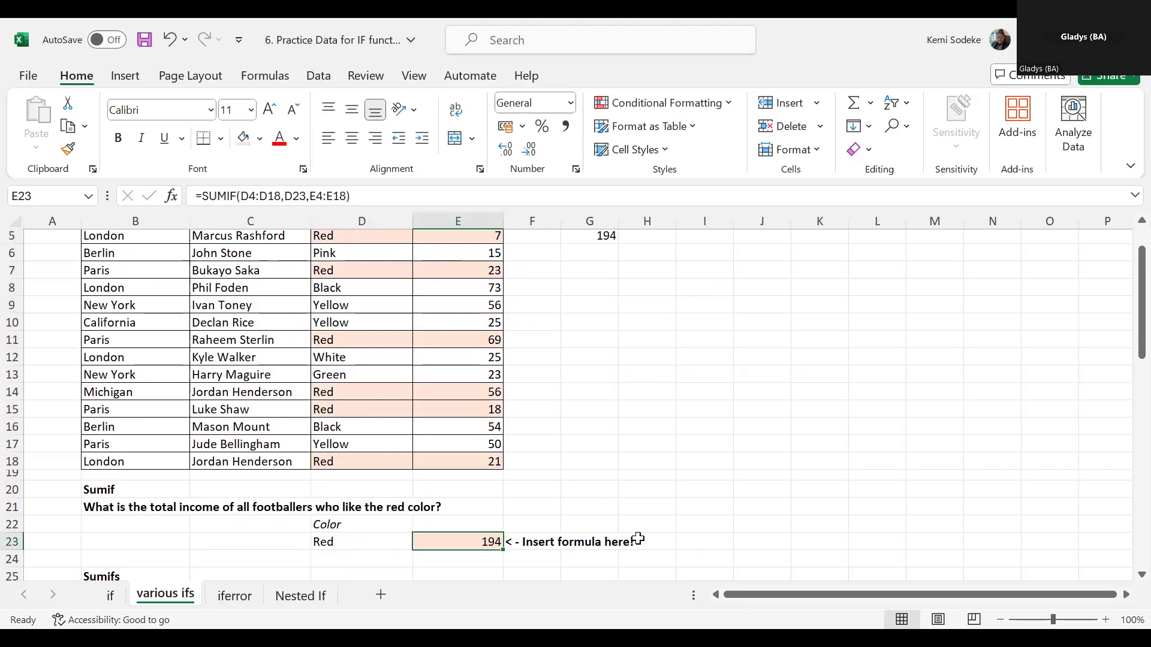
scroll(602, 492, up, 1)
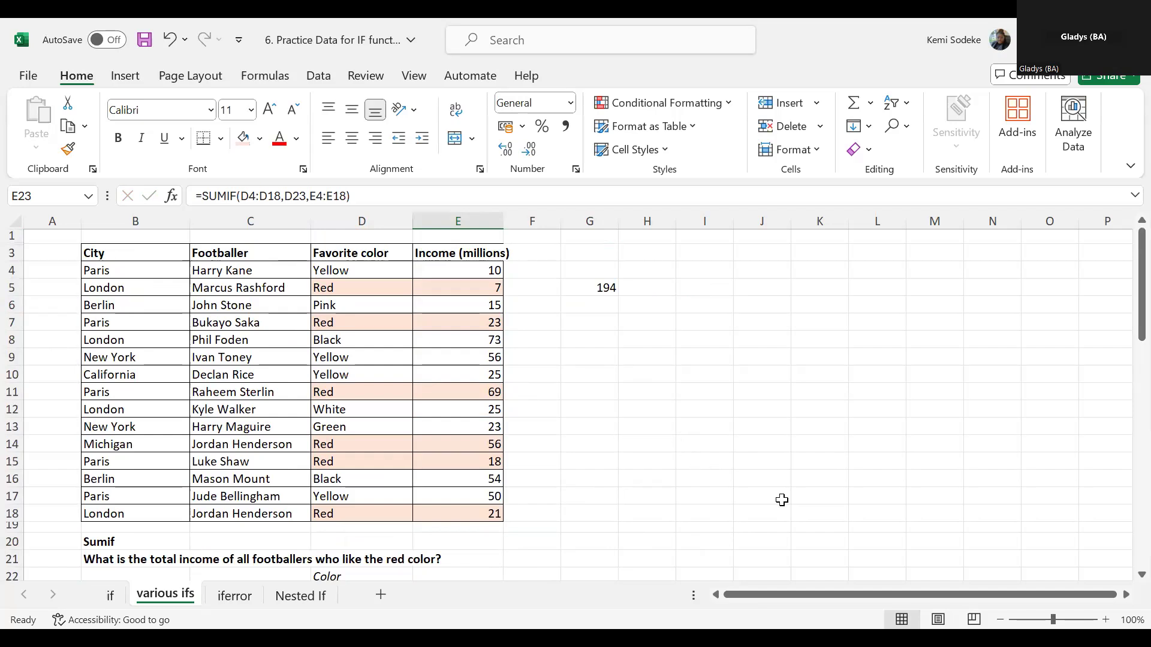
scroll(690, 479, down, 1)
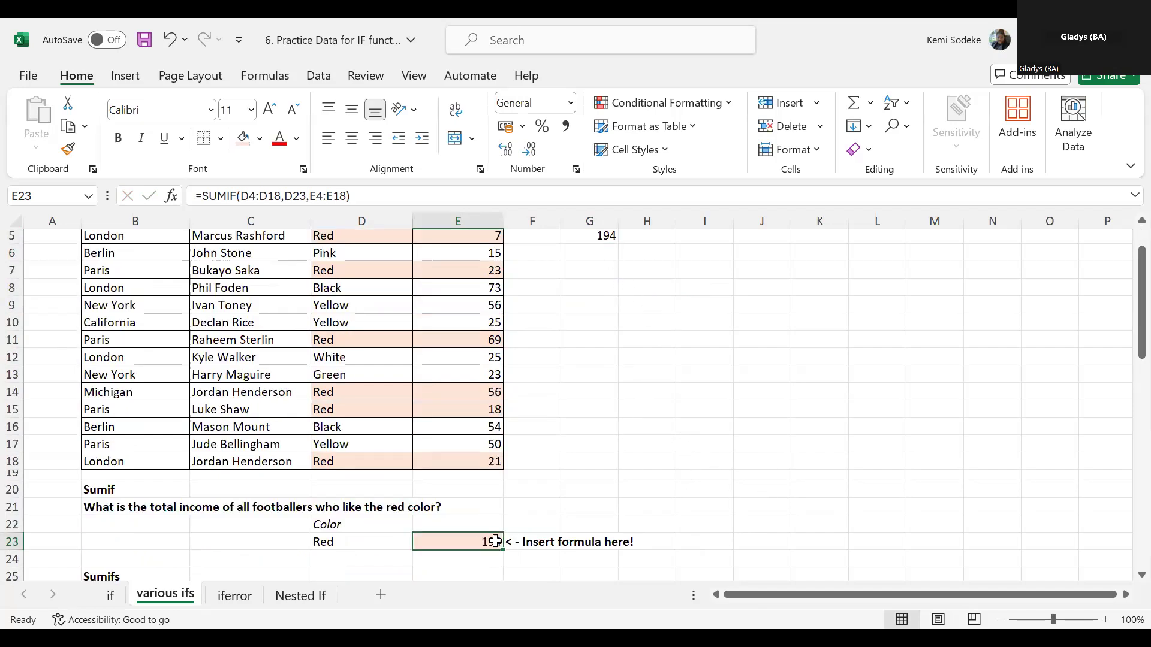
scroll(809, 471, up, 1)
scroll(793, 461, down, 1)
- Re-enter the formula in E23 as a SUMIF with the favorite colors in D4:D18 as its range
text(=)
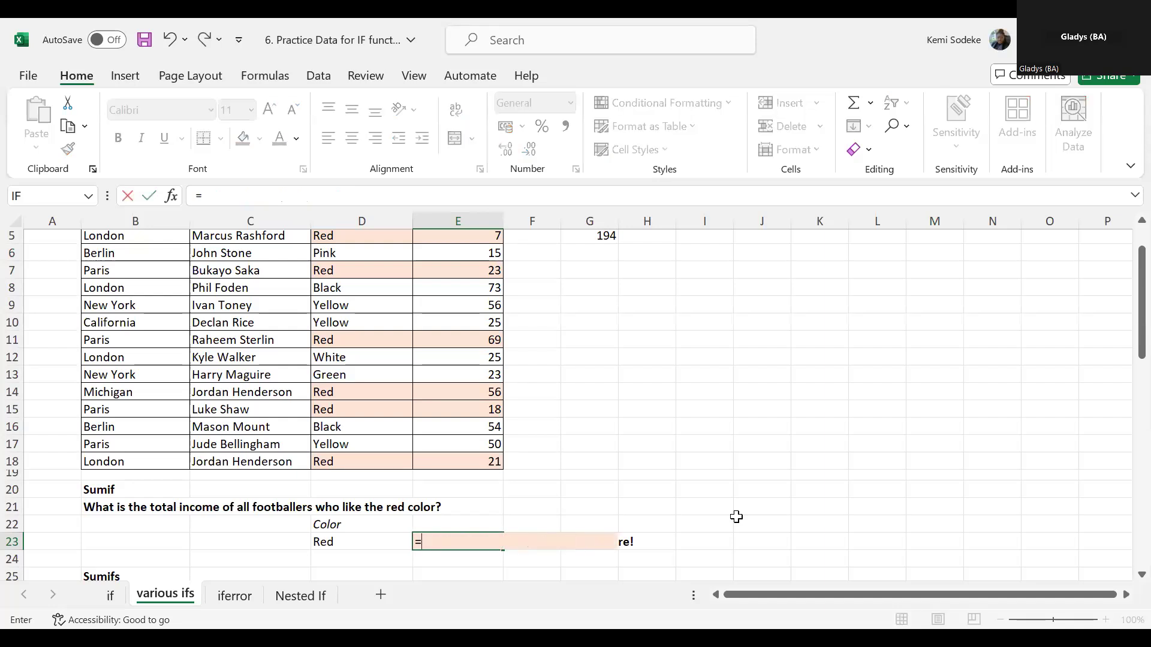
text(sumif)
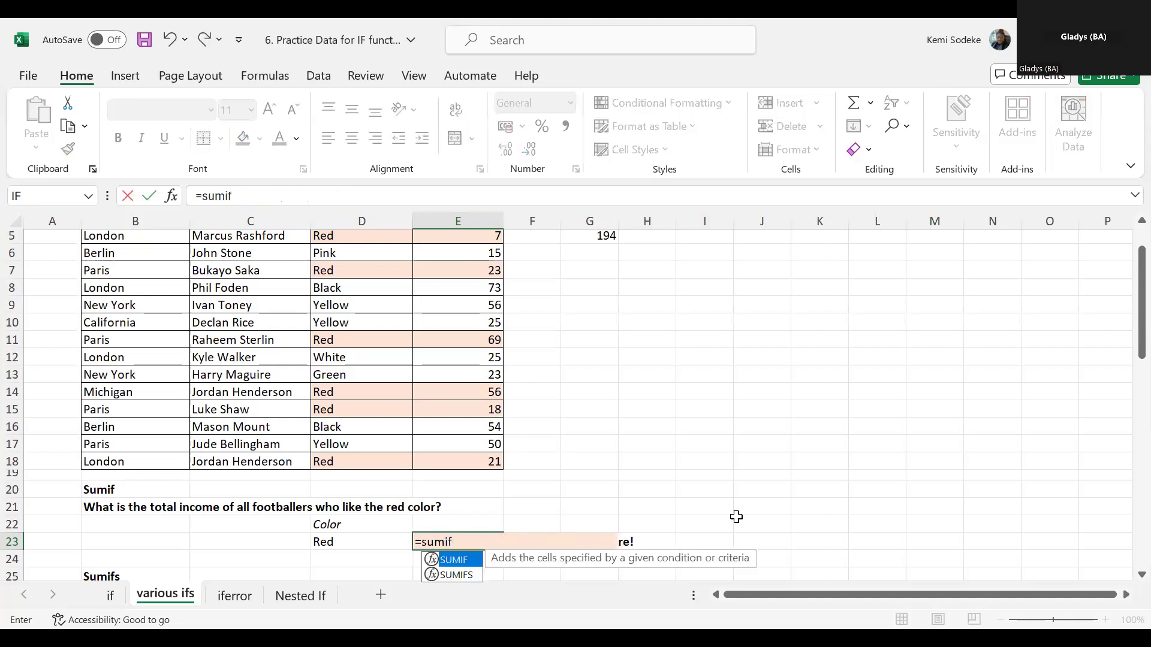
text(()
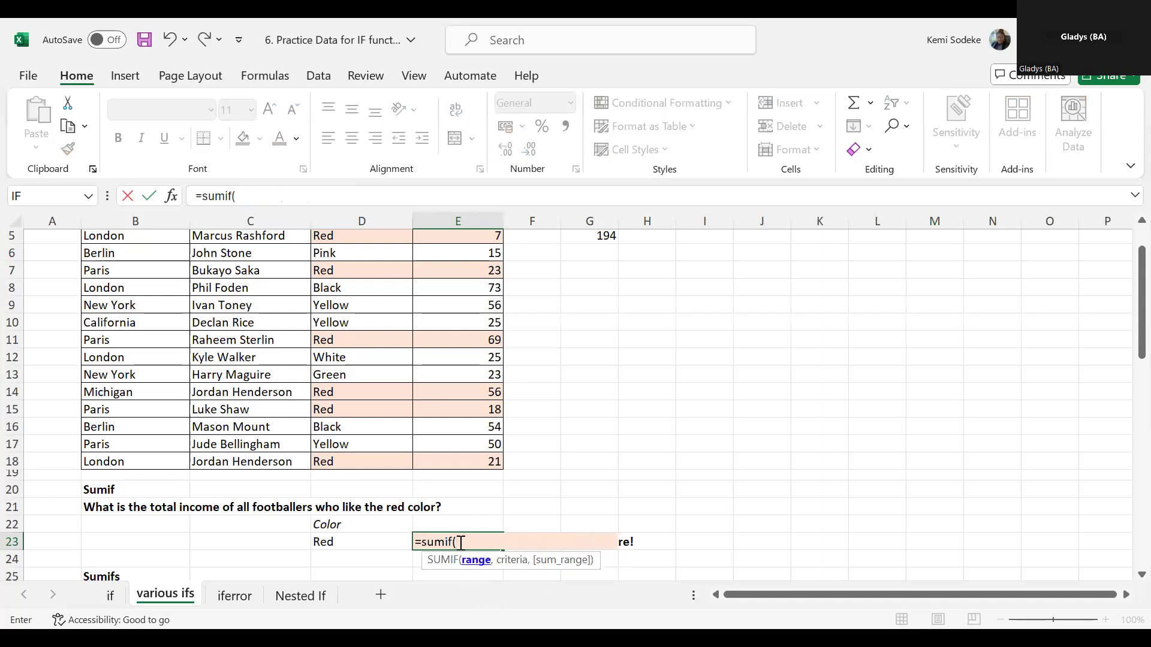
click(368, 463)
drag(358, 232, 352, 250)
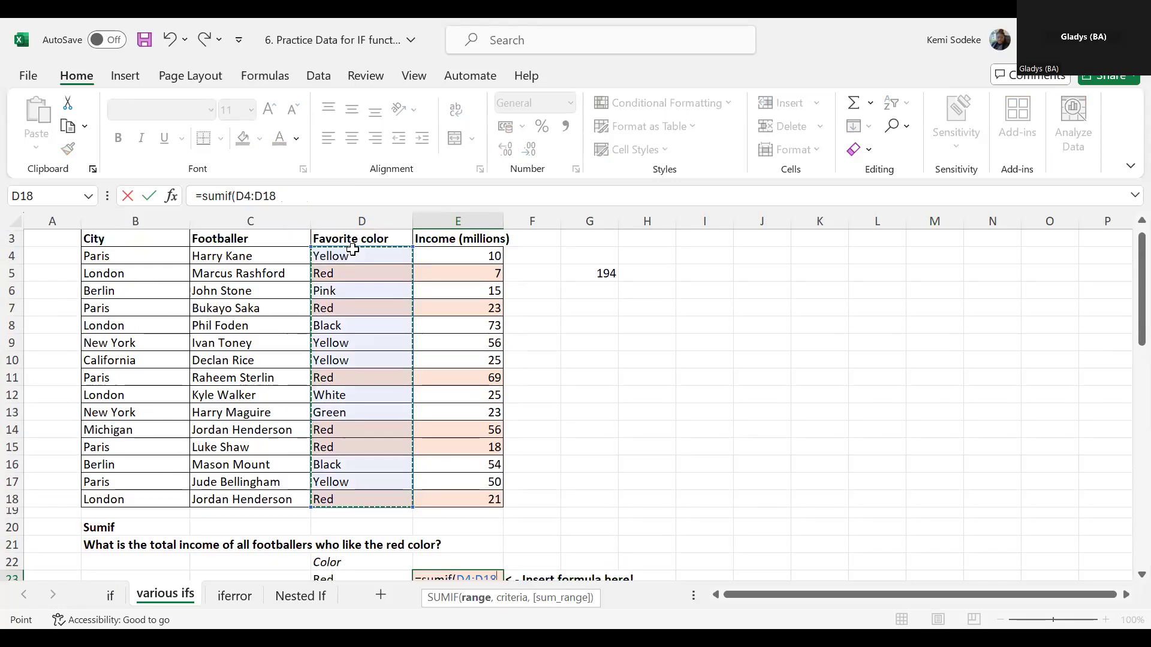
text(,)
- Set the SUMIF criteria to D23 and the sum range to the incomes in E4:E18, and complete the formula
scroll(558, 393, down, 1)
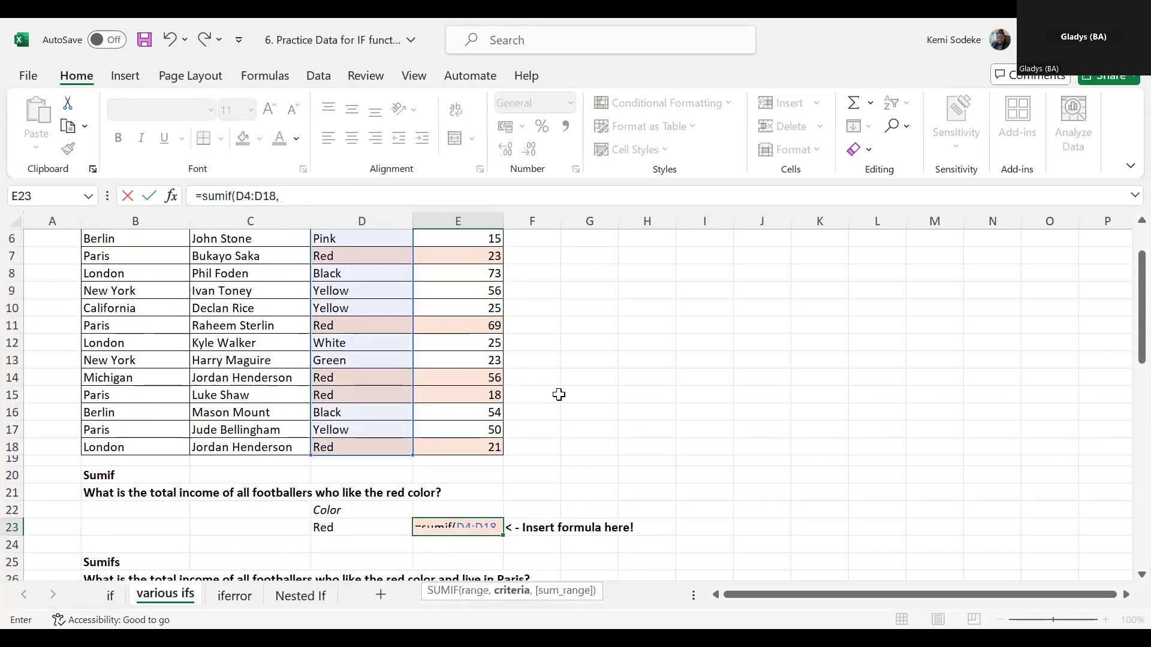
click(337, 525)
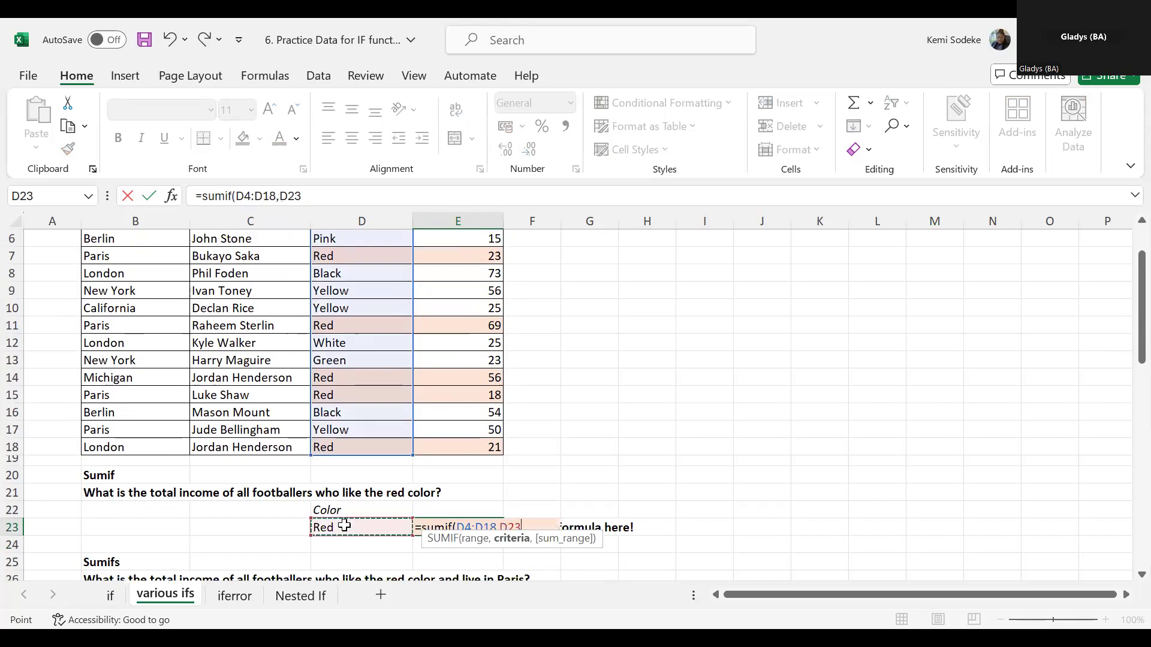
text(,)
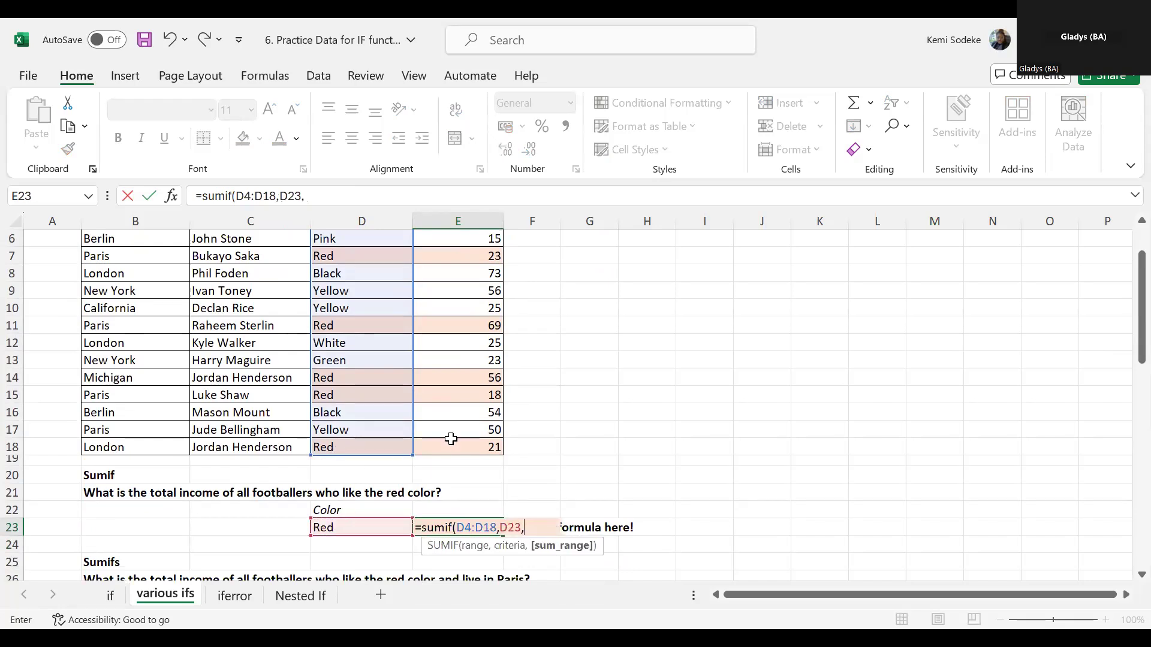
click(448, 439)
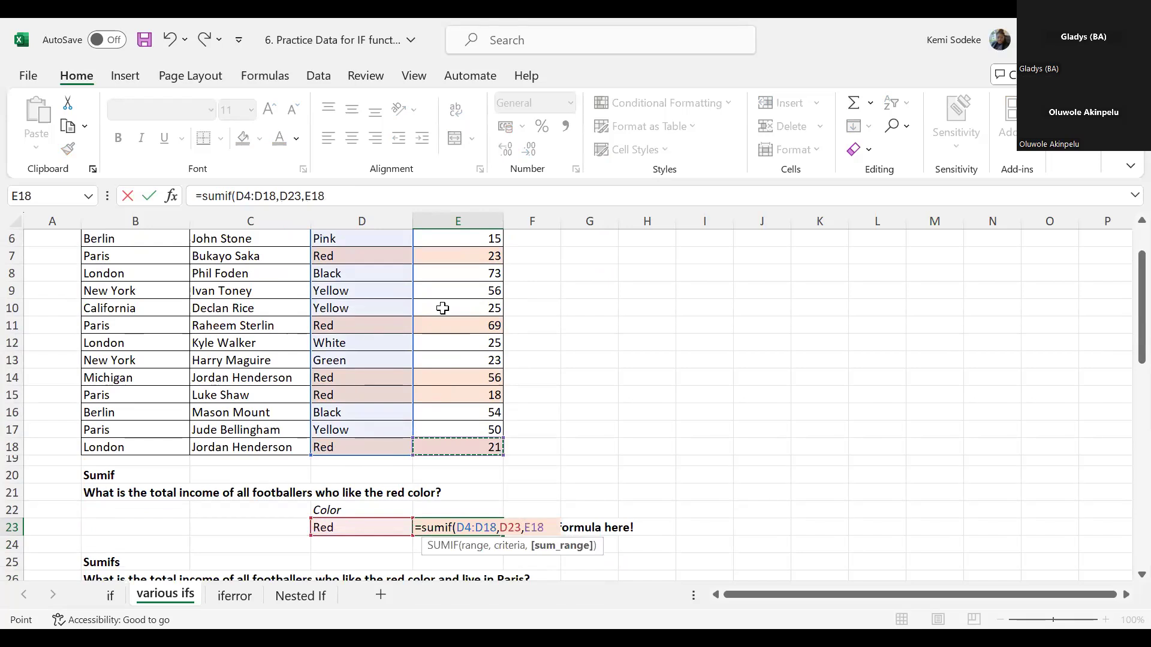
drag(454, 228, 456, 254)
key(Return)
click(478, 544)
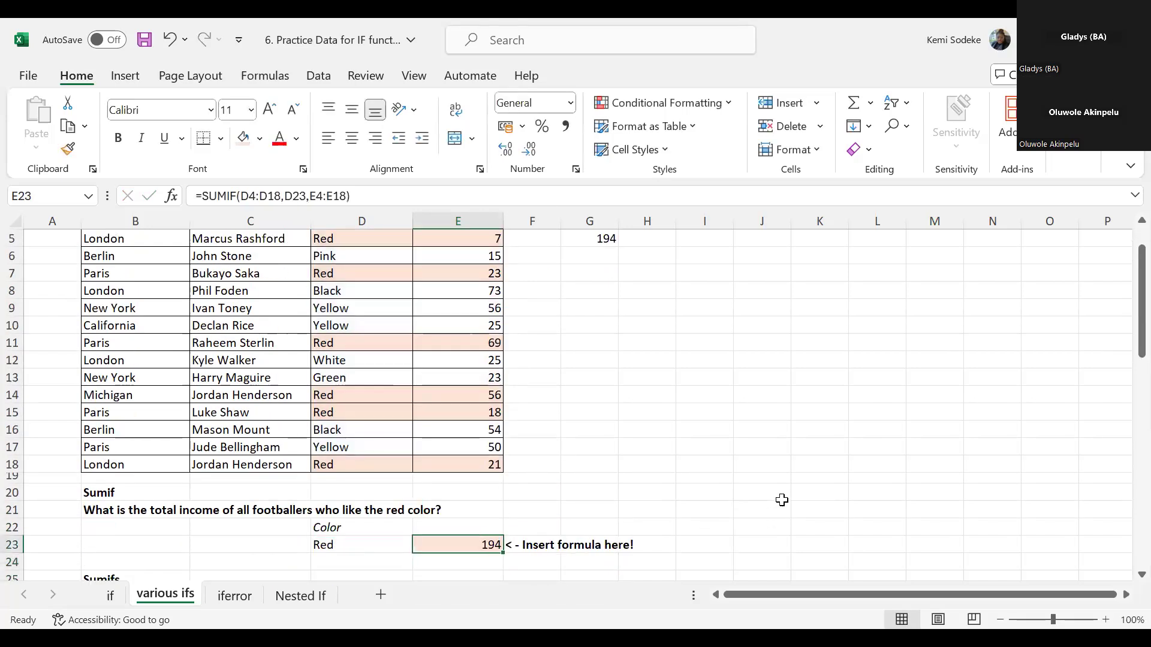
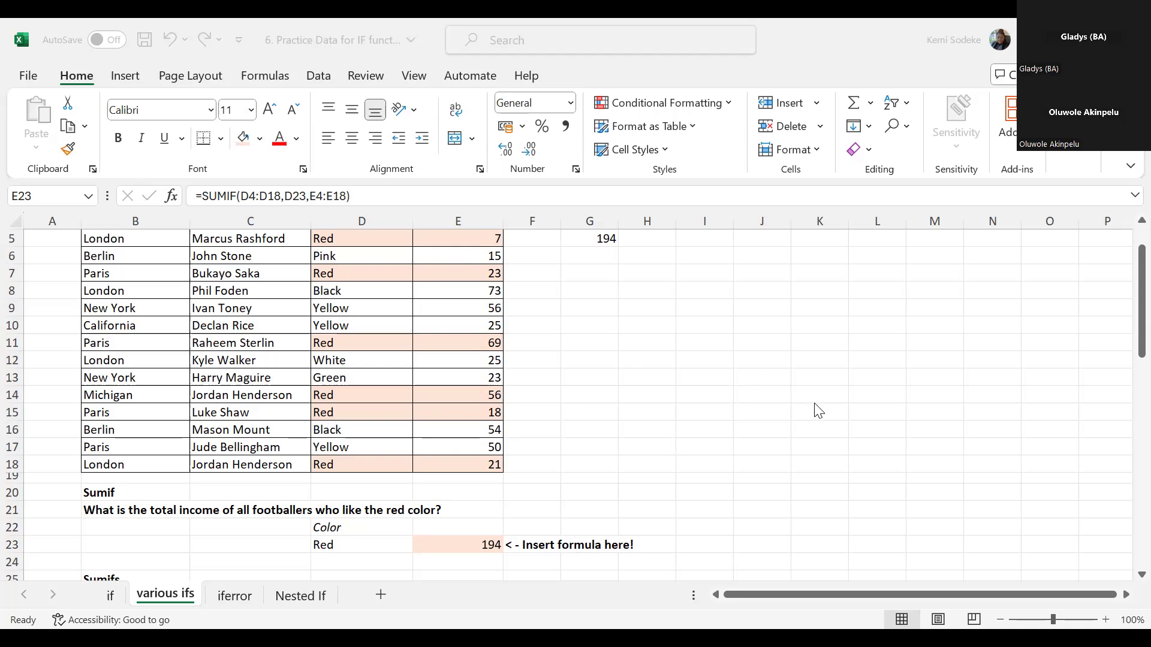
- Review the SUMIF exercise in rows 20–23 and the SUMIFS question with its city and color criteria in C28 and D28
click(695, 422)
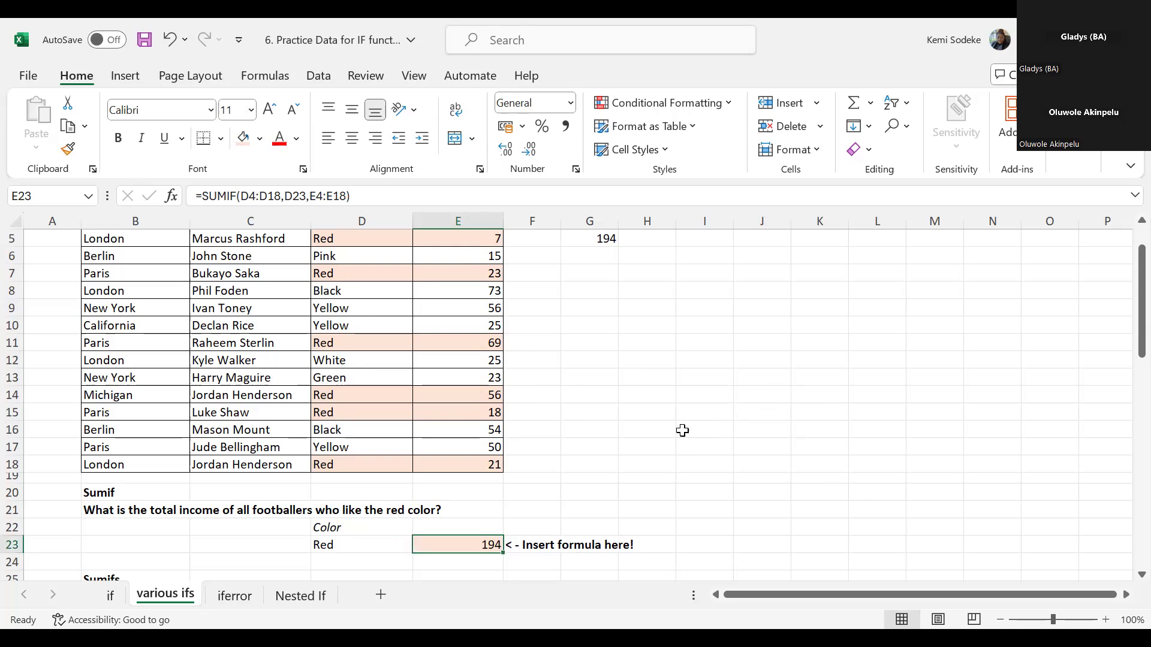
scroll(688, 428, up, 1)
scroll(683, 419, down, 2)
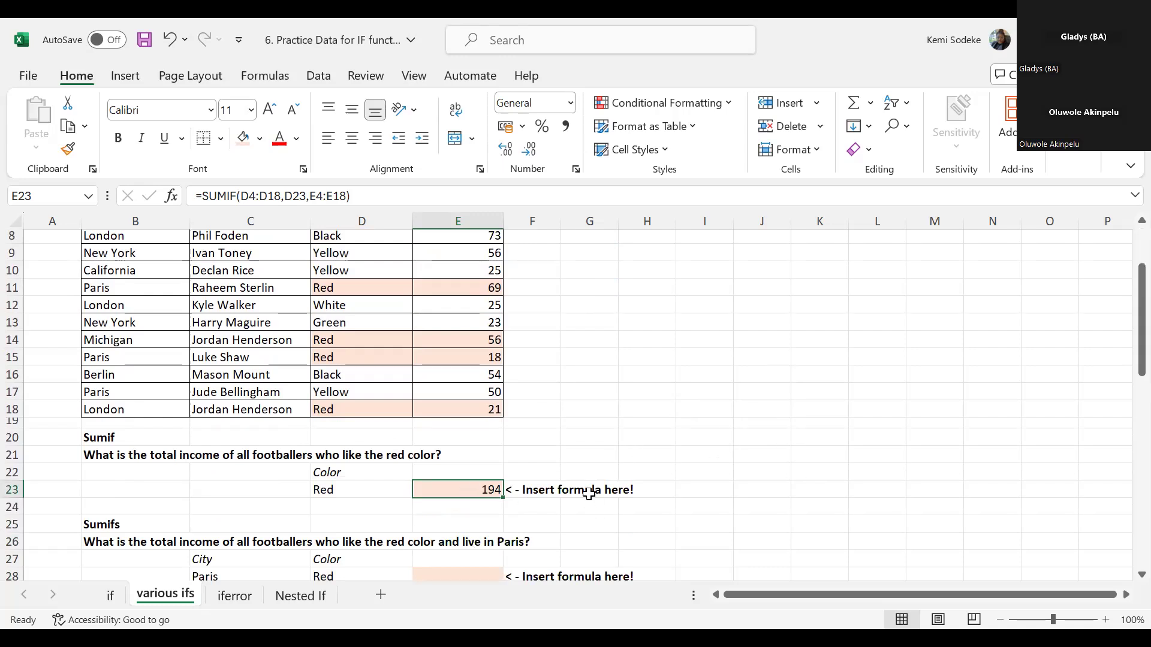
scroll(624, 468, down, 1)
scroll(436, 393, up, 2)
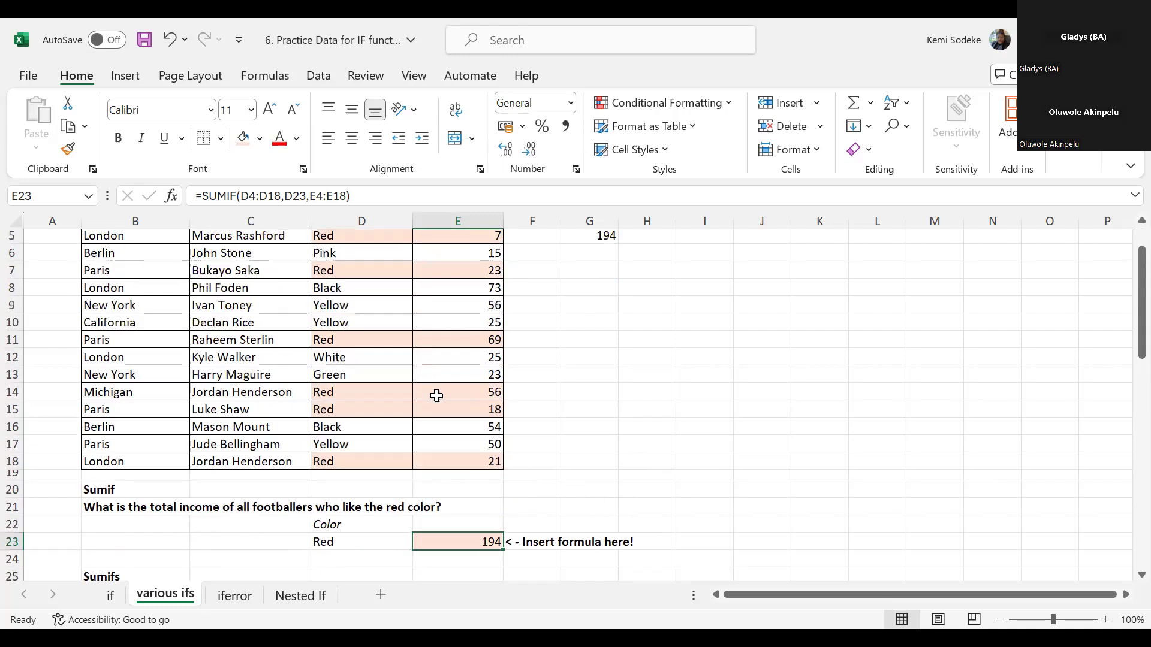
click(109, 508)
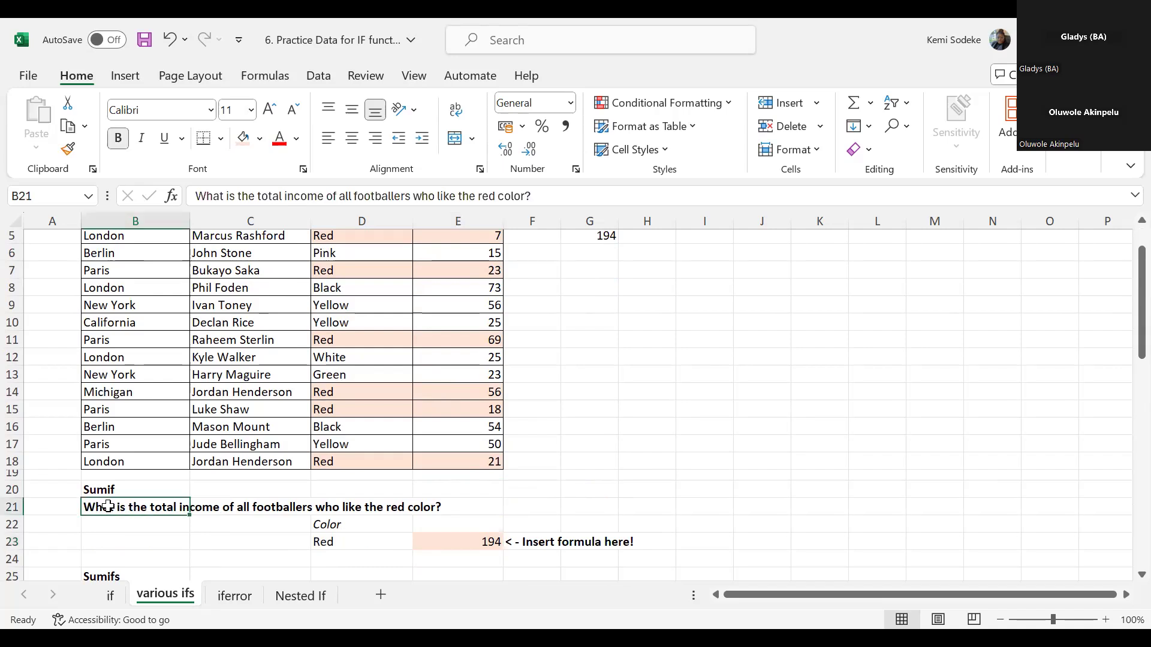
scroll(299, 528, down, 1)
click(97, 532)
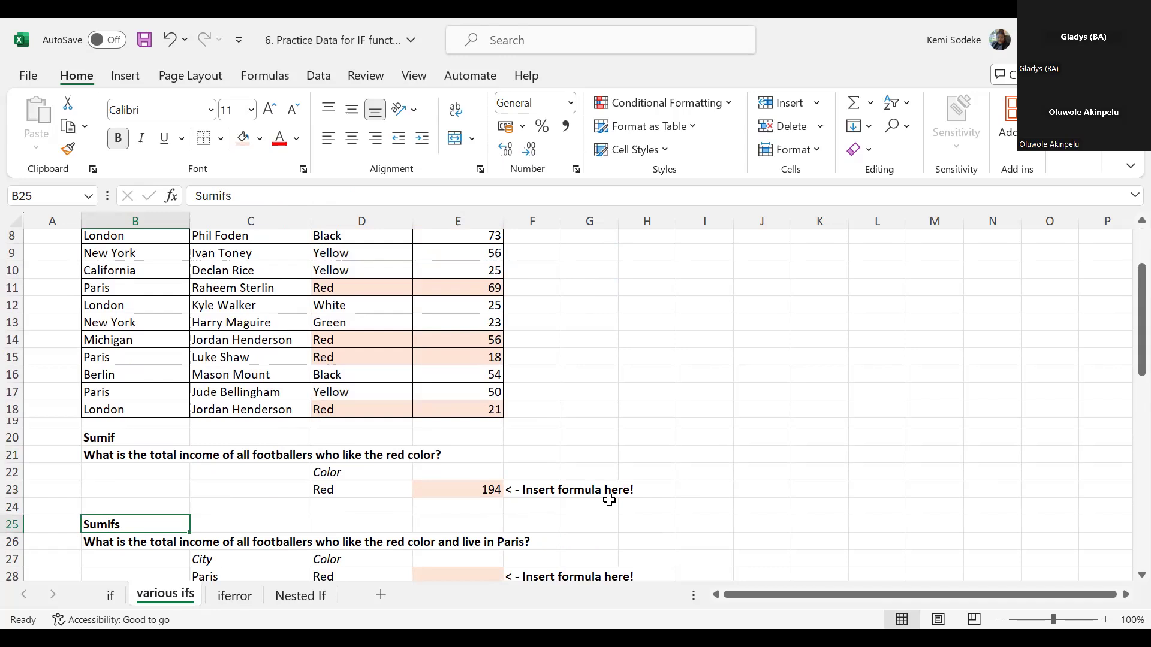
scroll(585, 414, down, 2)
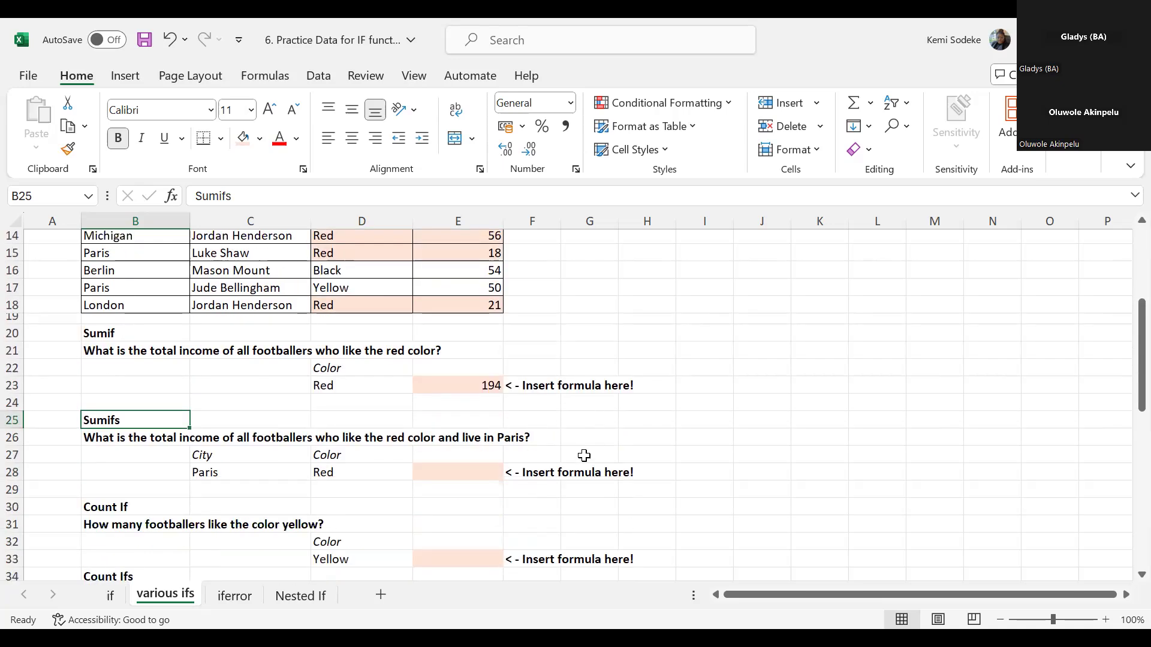
click(235, 473)
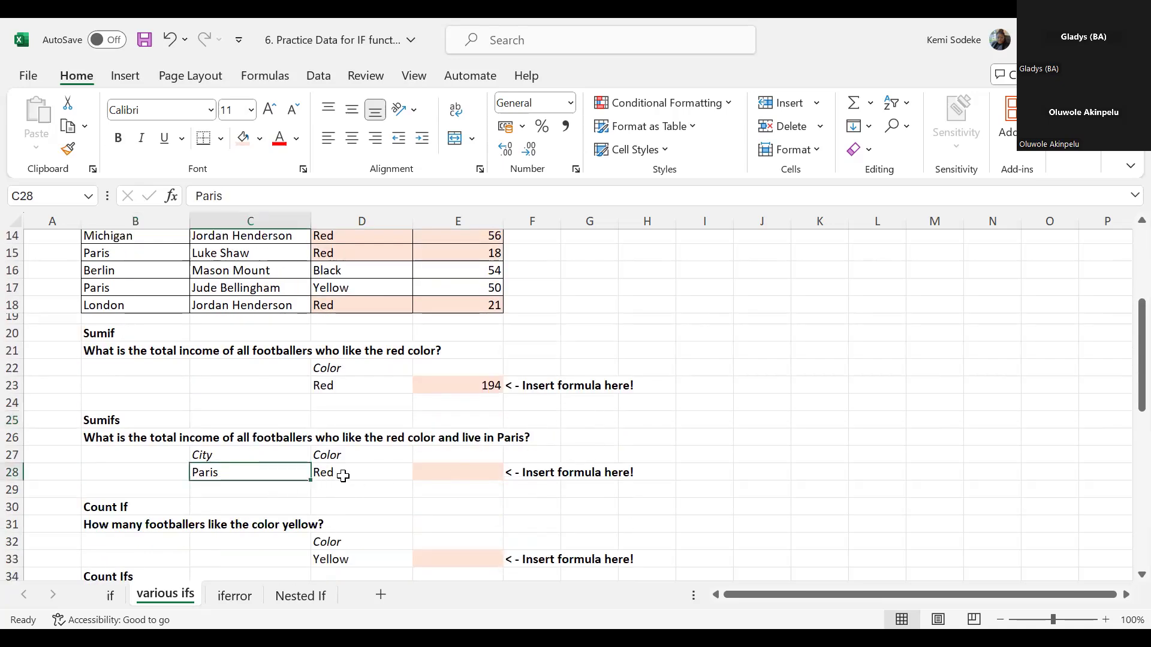
click(340, 473)
- Start a SUMIFS formula in E28 with the incomes in E4:E18 as the sum range
click(455, 473)
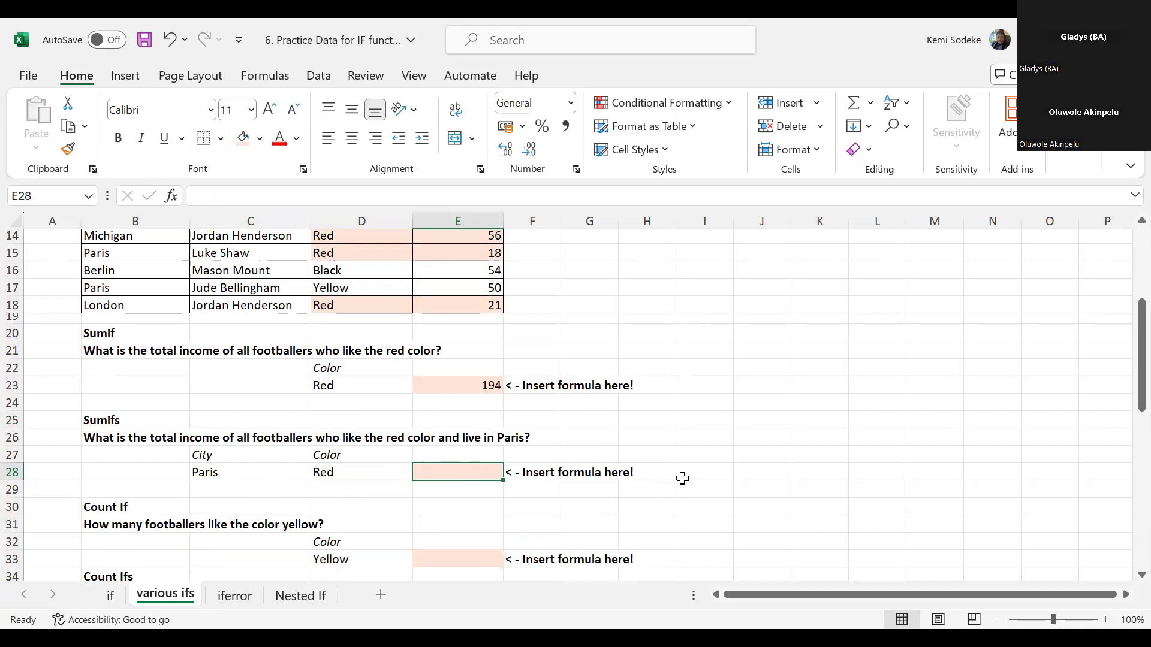
scroll(659, 459, up, 5)
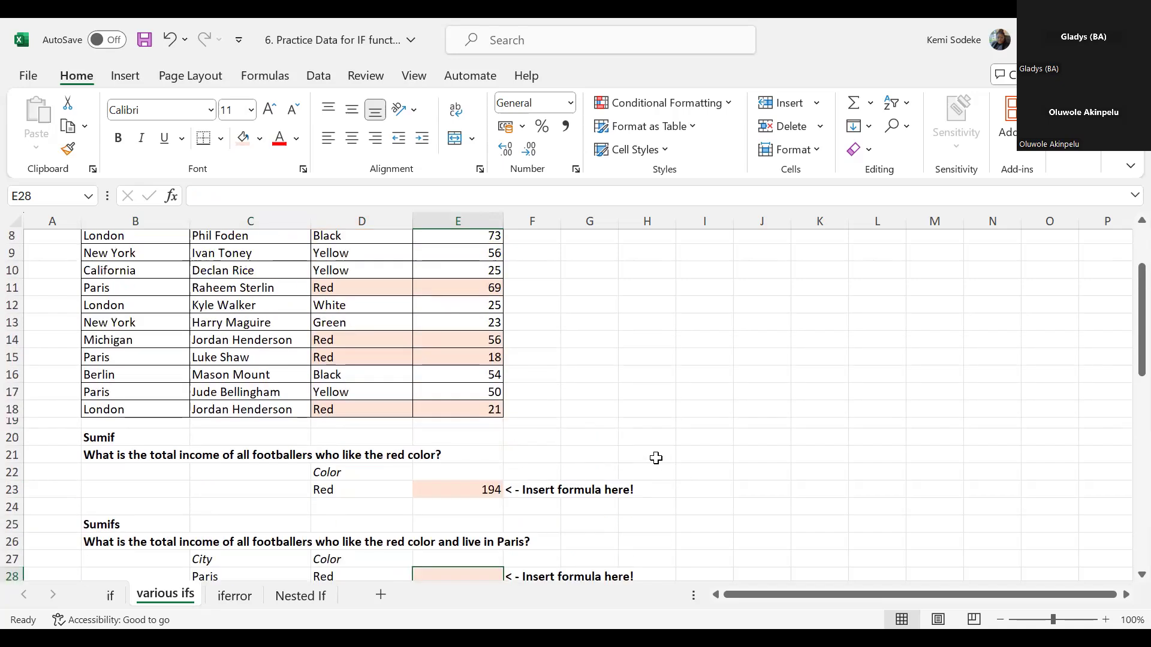
scroll(604, 505, down, 5)
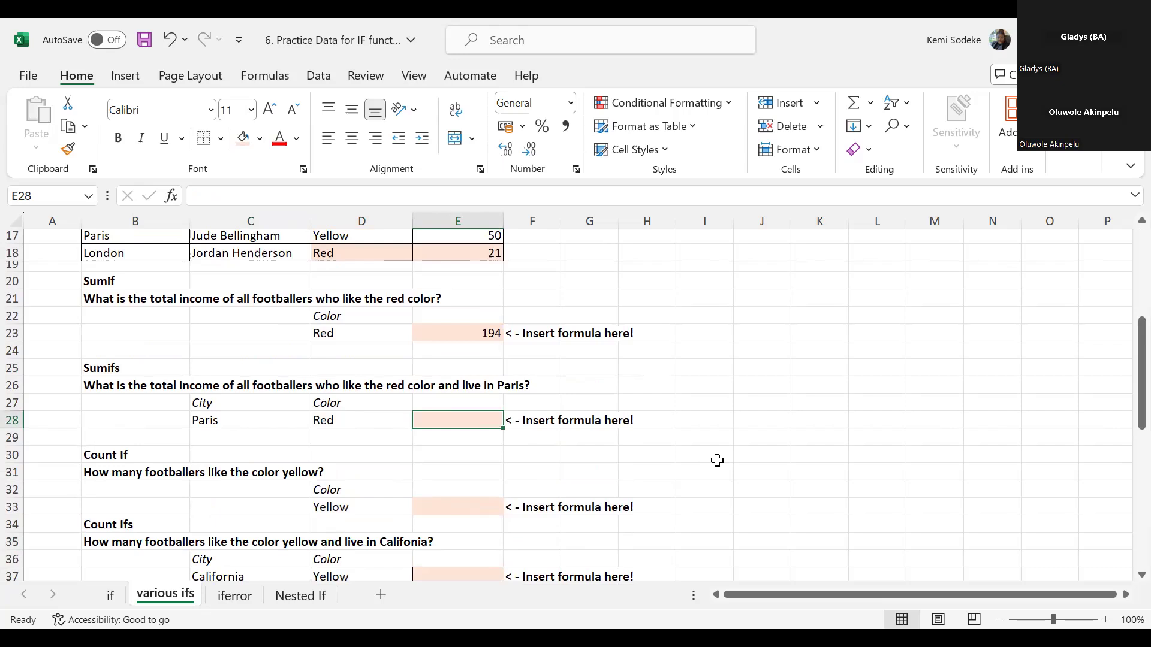
text(=)
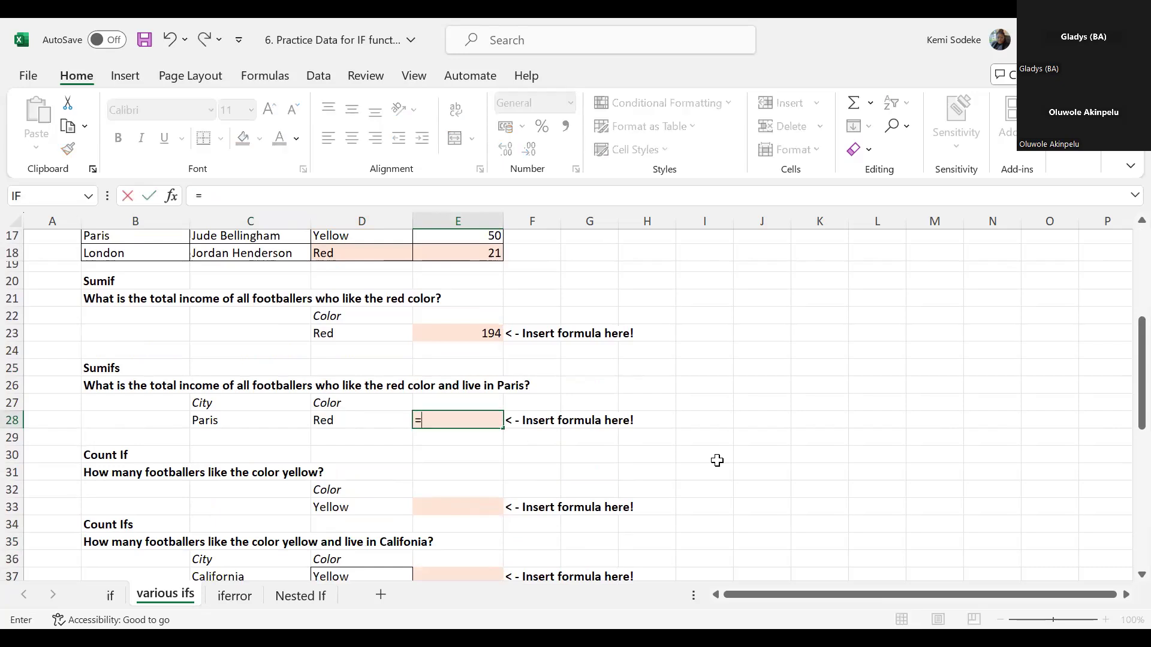
text(sumif)
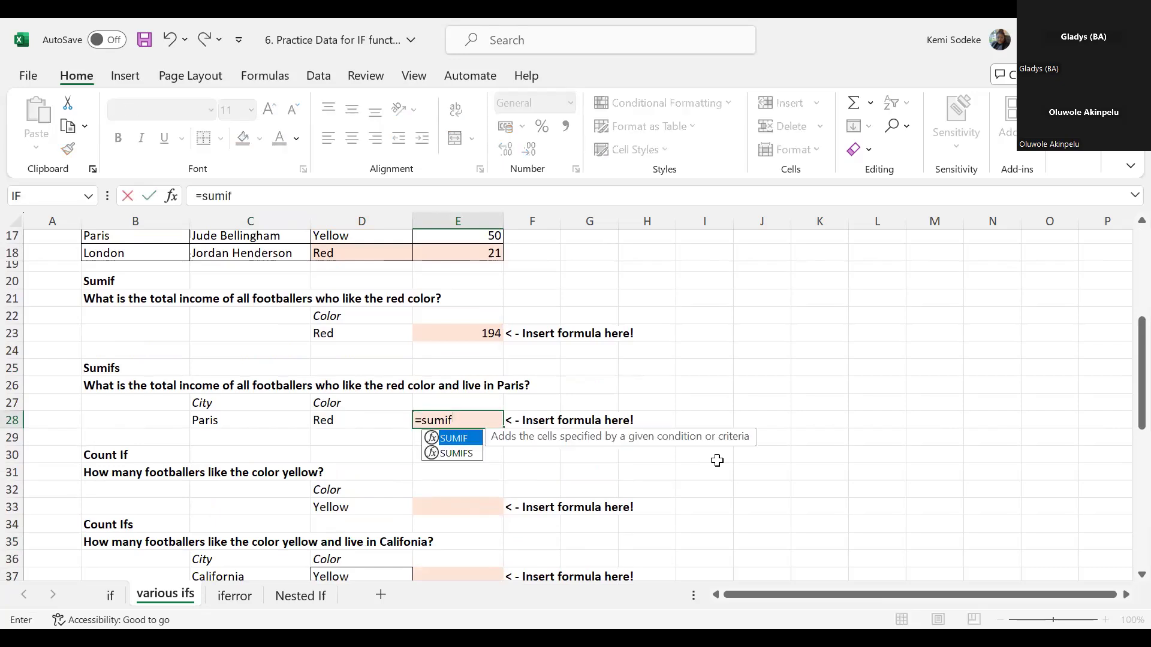
text(s)
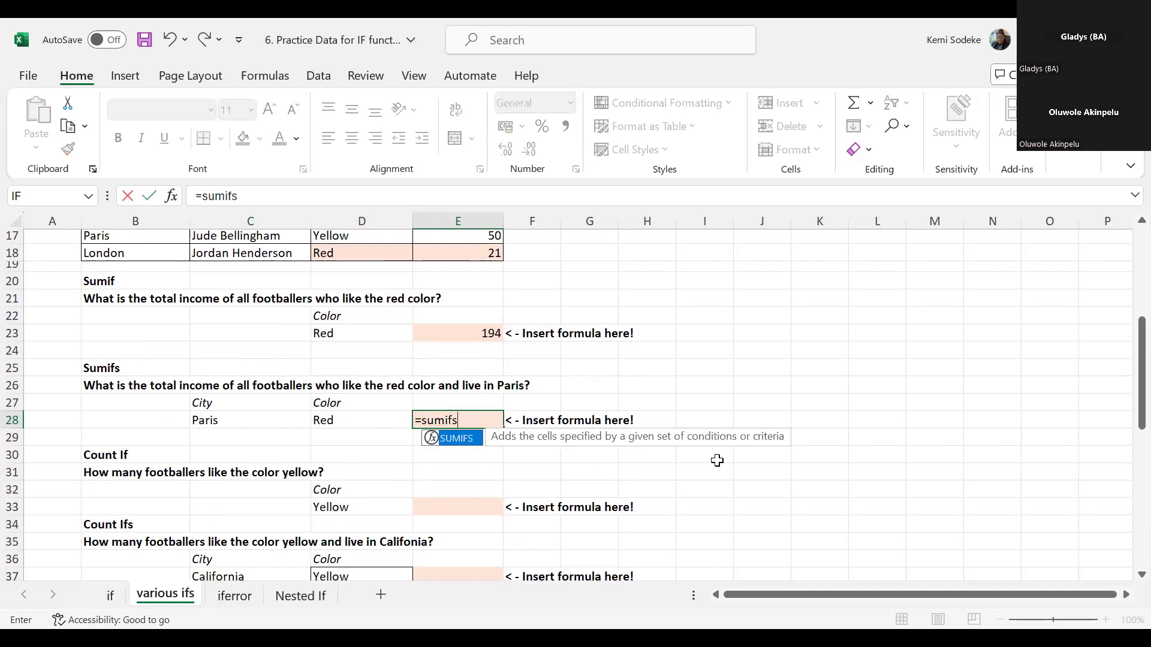
text(()
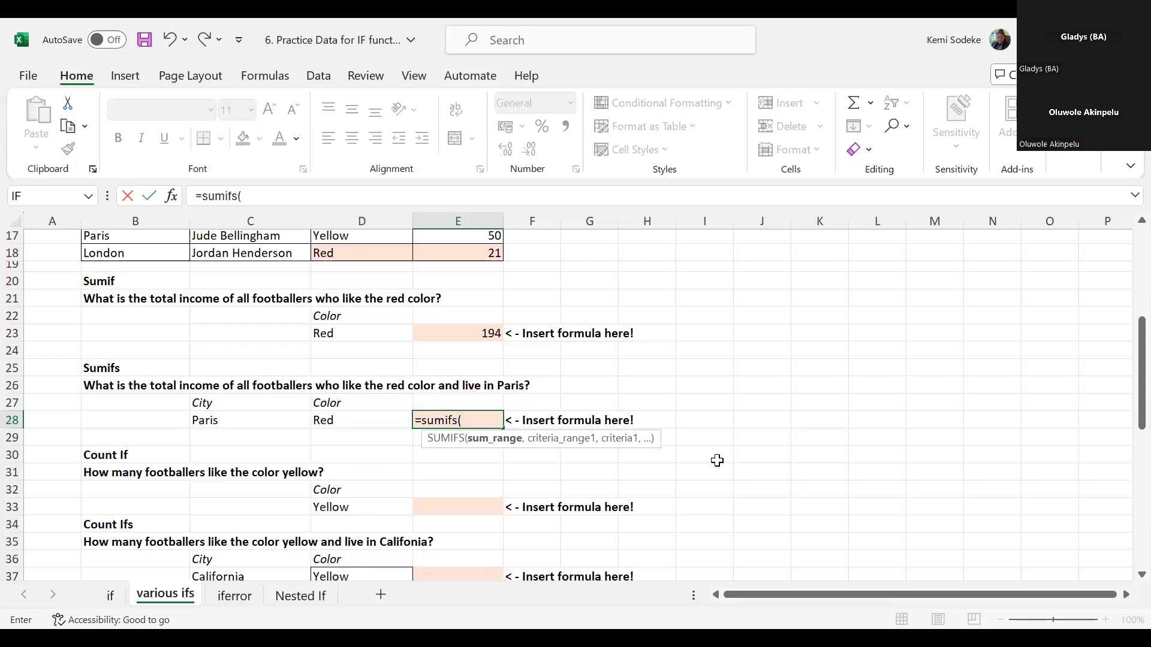
scroll(730, 342, up, 3)
scroll(644, 334, up, 3)
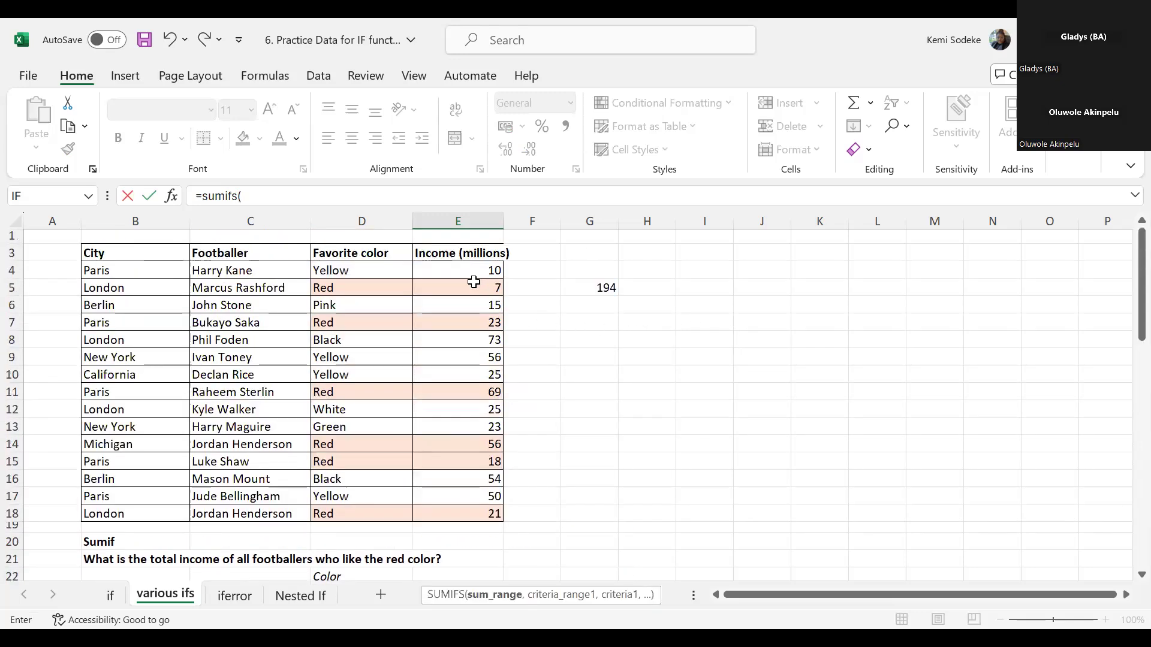
click(469, 271)
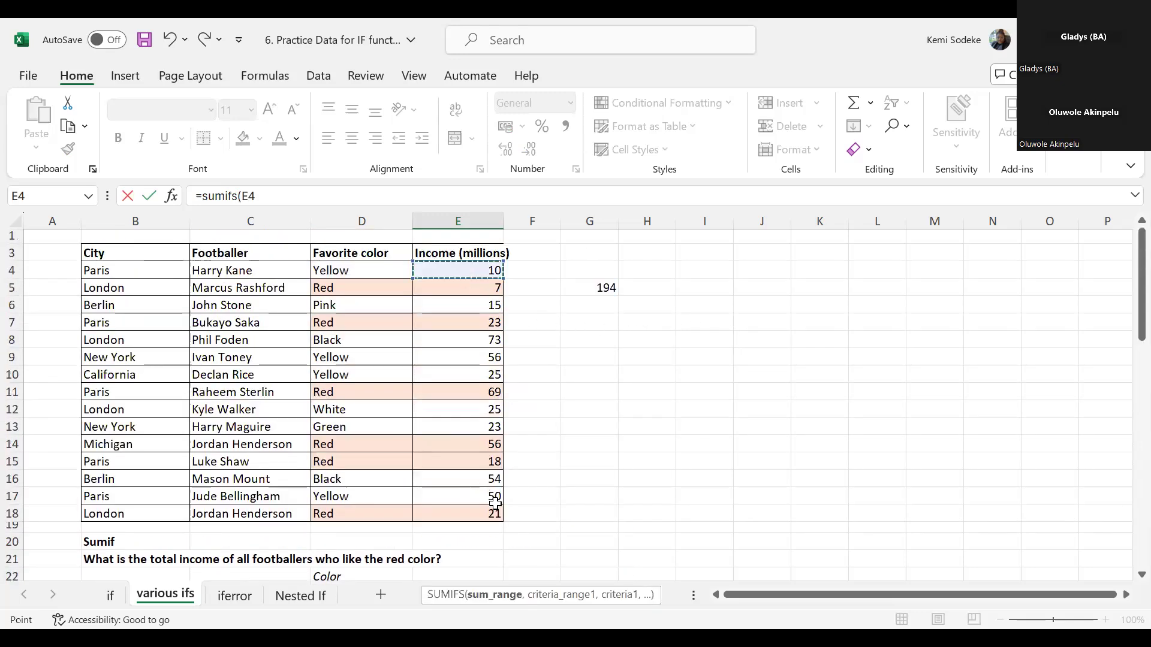
key(ctrl+shift+Down)
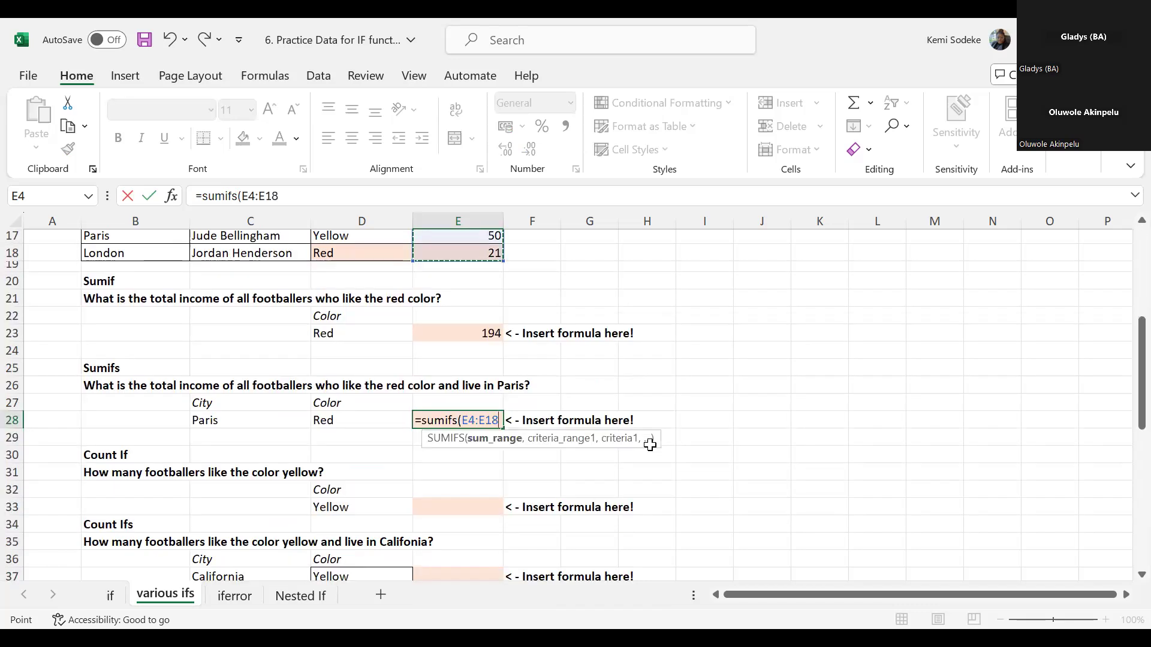
text(,)
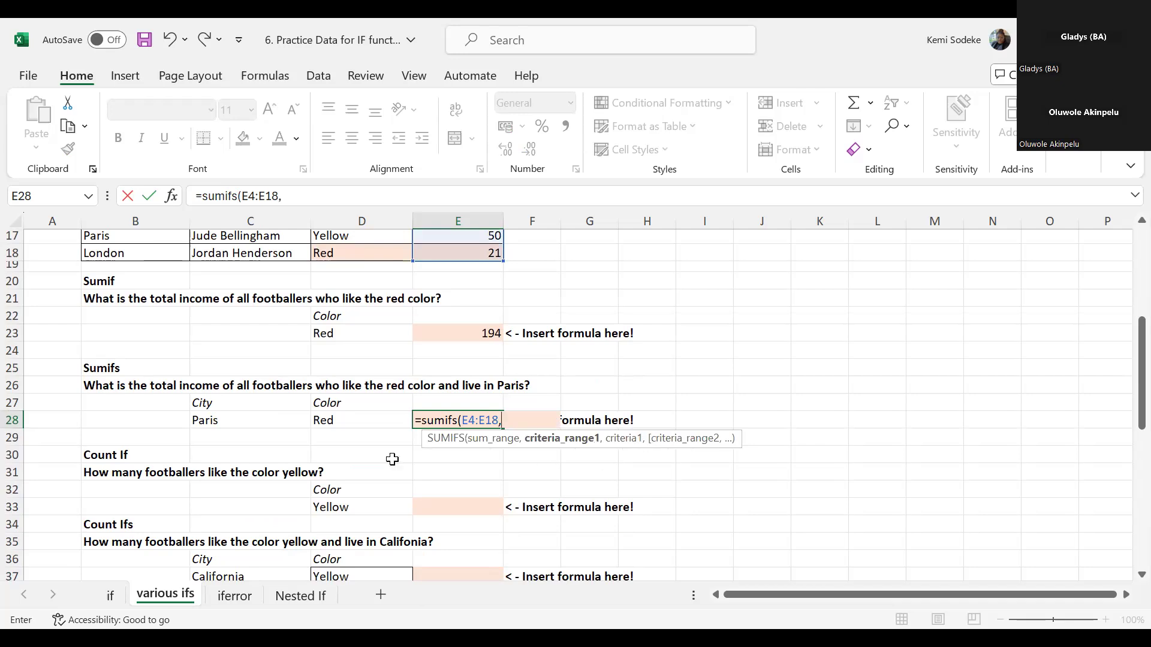
- Add the cities in B4:B18 as the first criteria range of the SUMIFS, with C28 as its criterion
scroll(162, 405, up, 5)
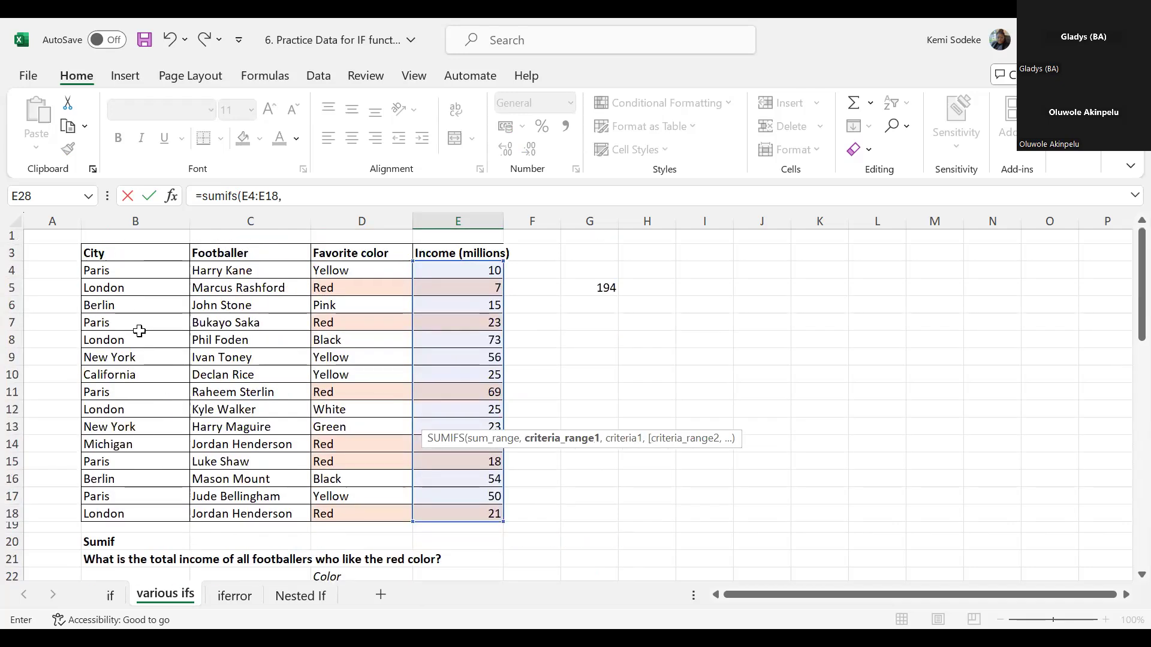
click(122, 270)
drag(123, 269, 124, 508)
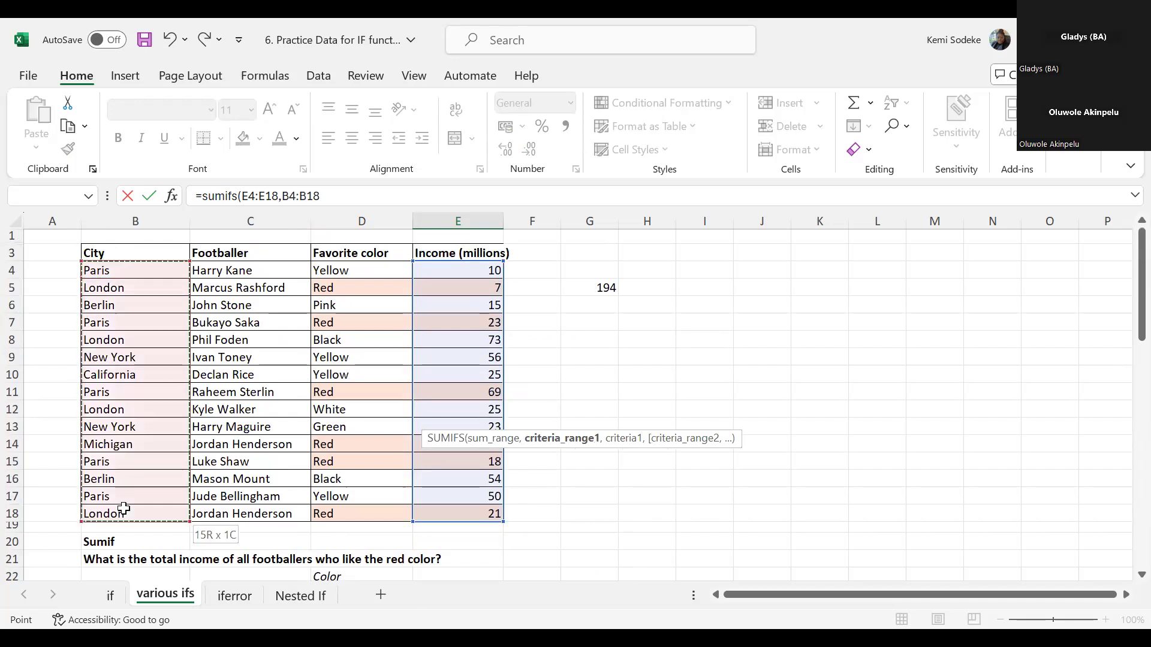
scroll(290, 431, down, 3)
scroll(321, 431, down, 3)
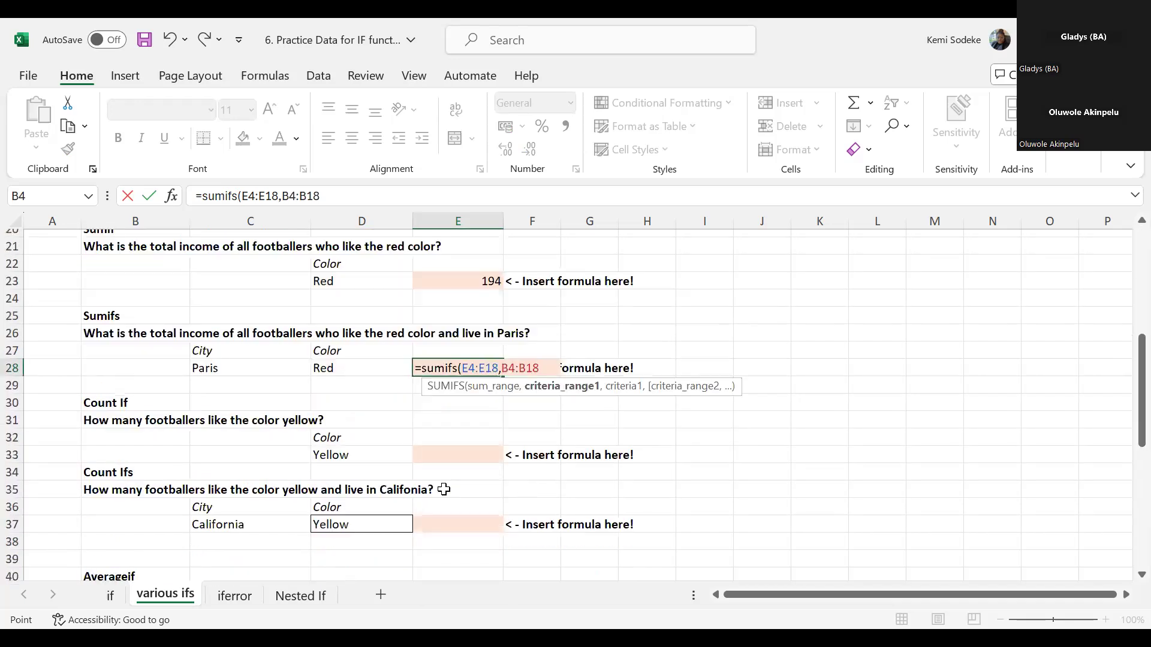
text(,)
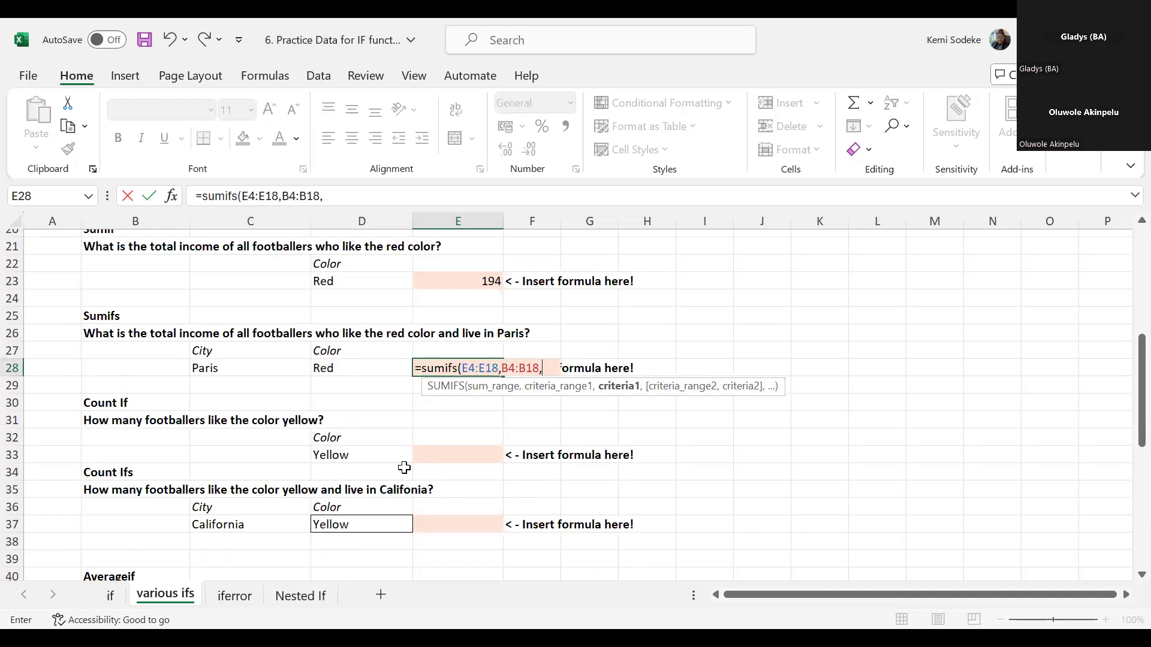
click(239, 368)
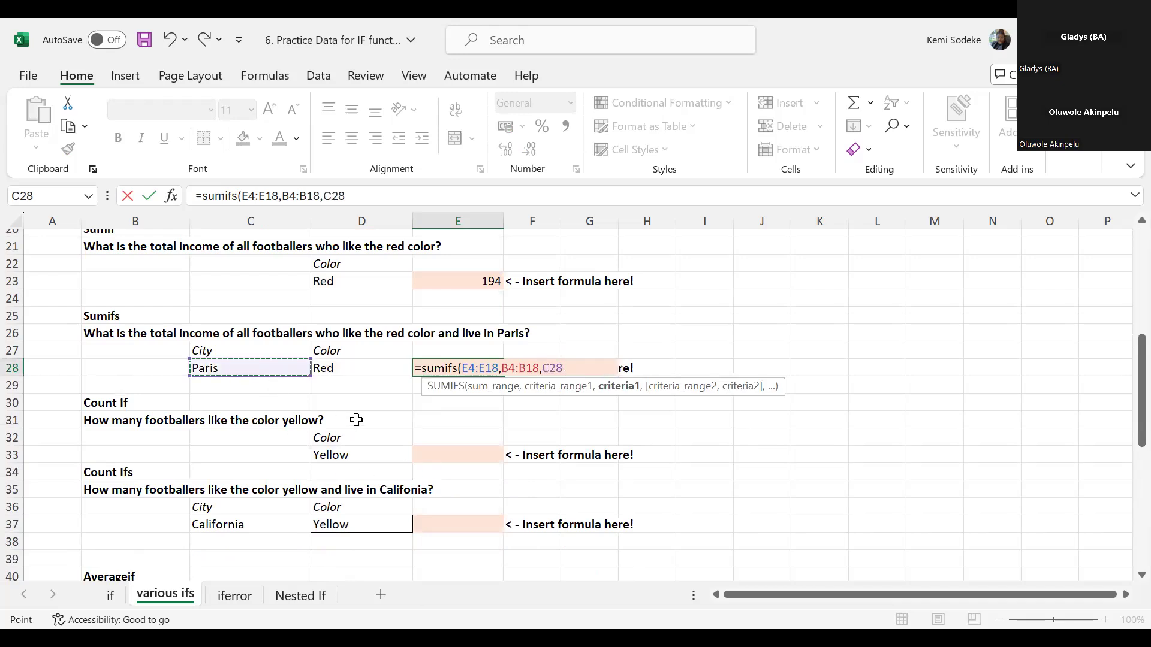
text(,)
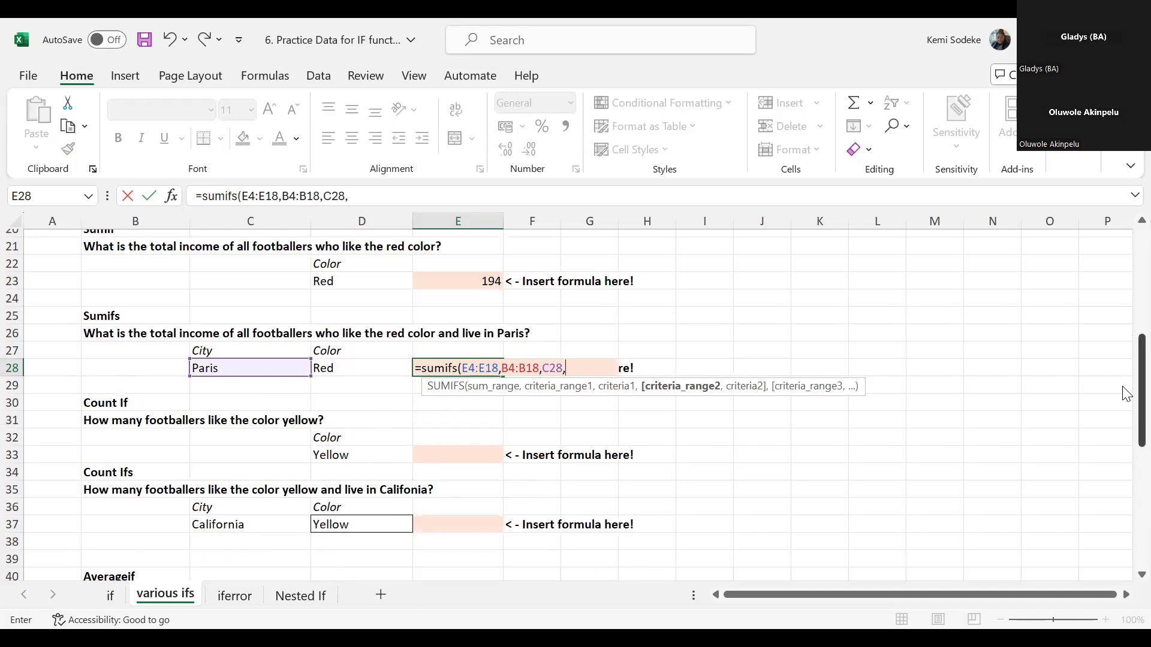
- Add the favorite colors in D4:D18 as the second criteria range with D28 as its criterion, and complete the SUMIFS formula
scroll(1122, 260, up, 7)
click(383, 276)
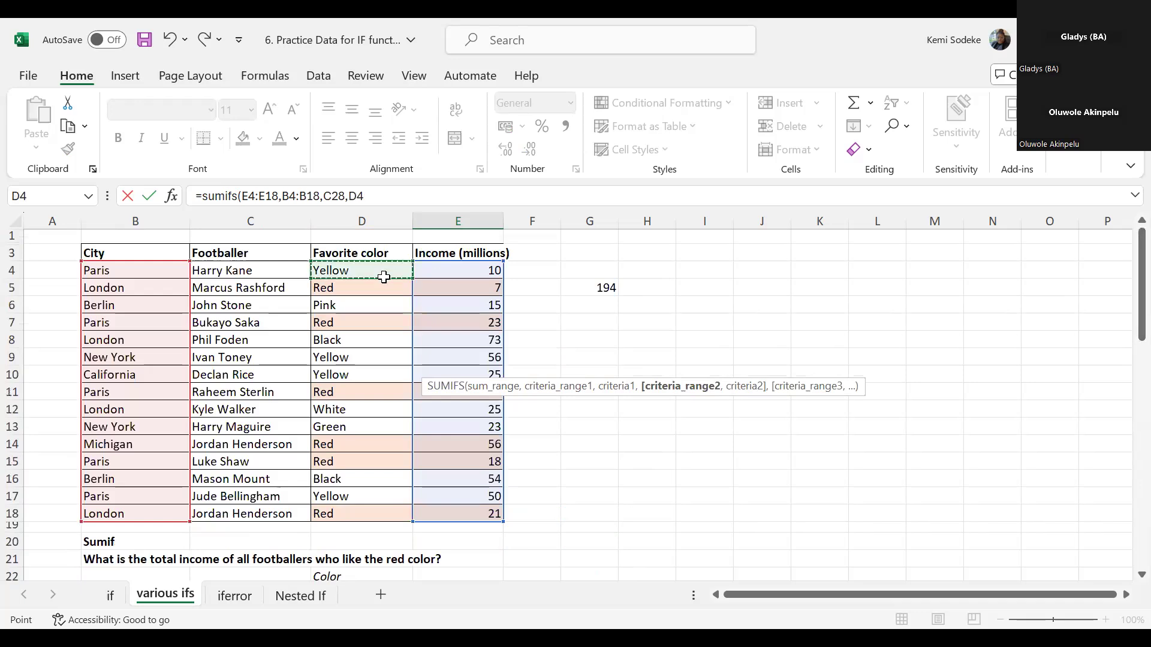
drag(383, 277, 370, 508)
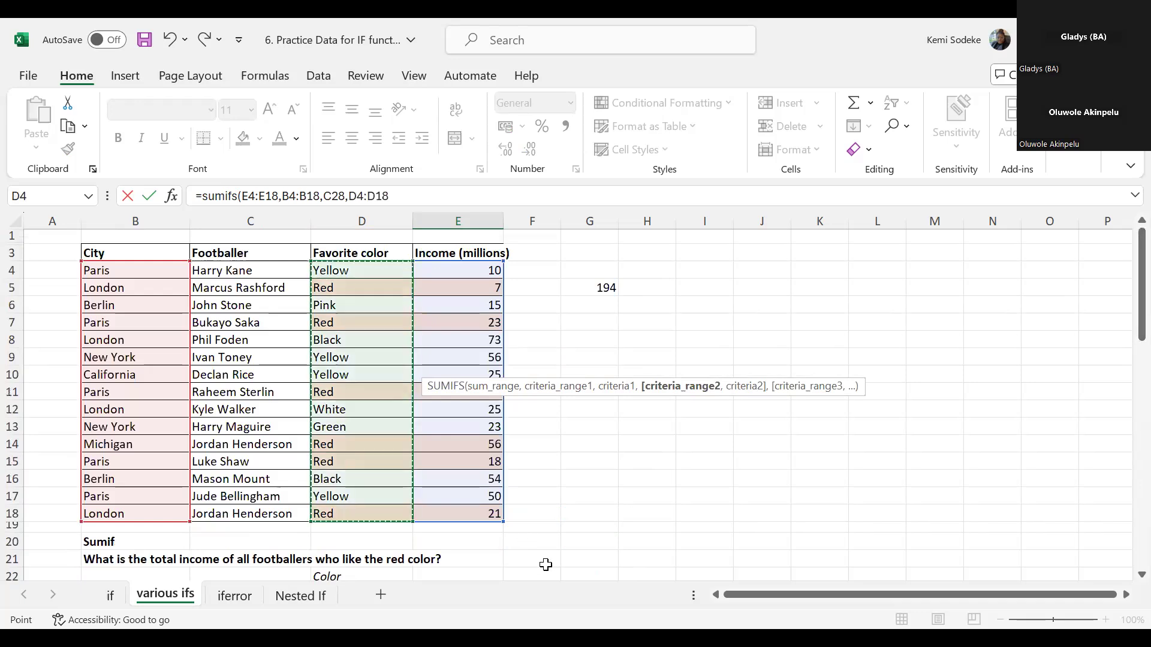
text(,)
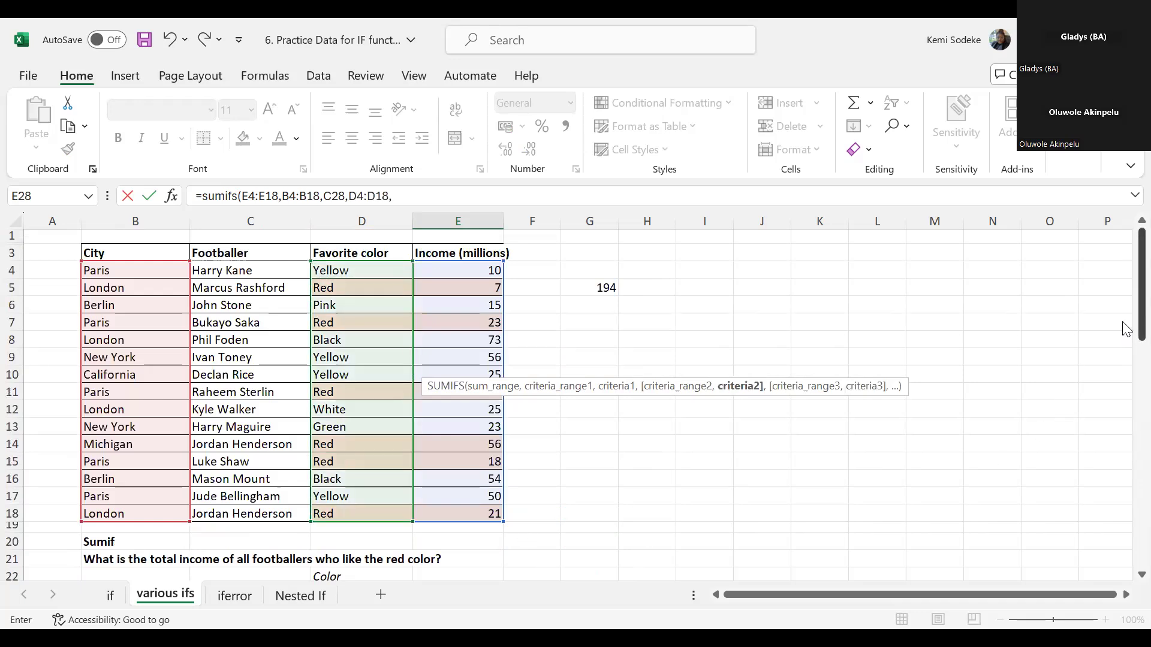
scroll(1127, 422, down, 5)
click(337, 419)
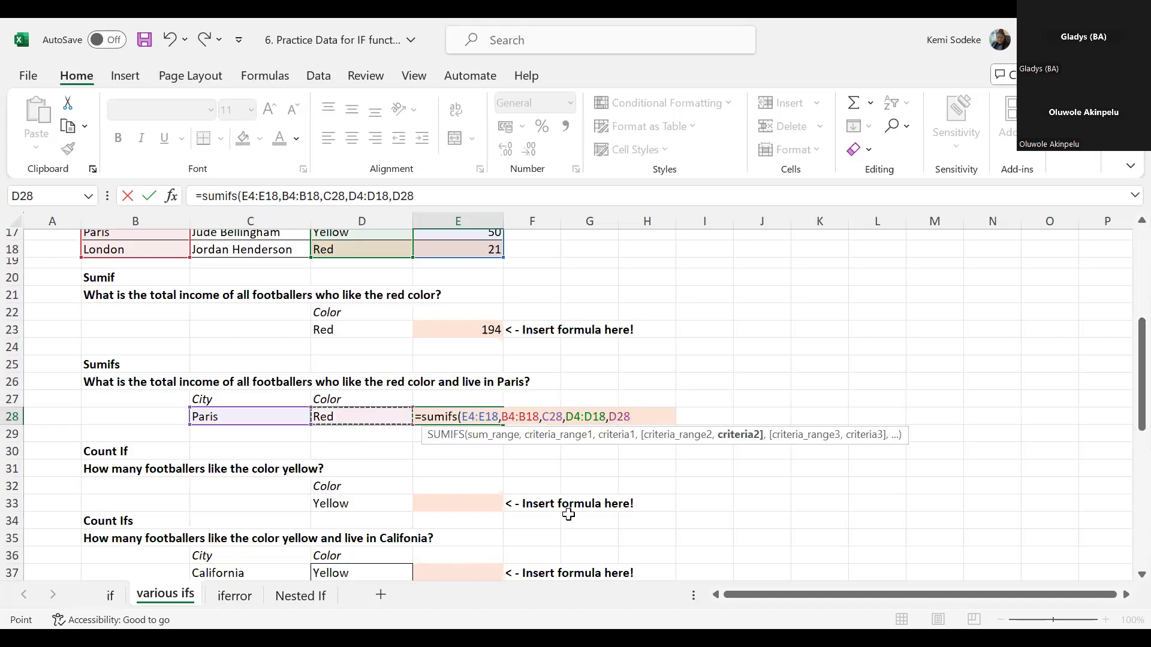
text())
key(Return)
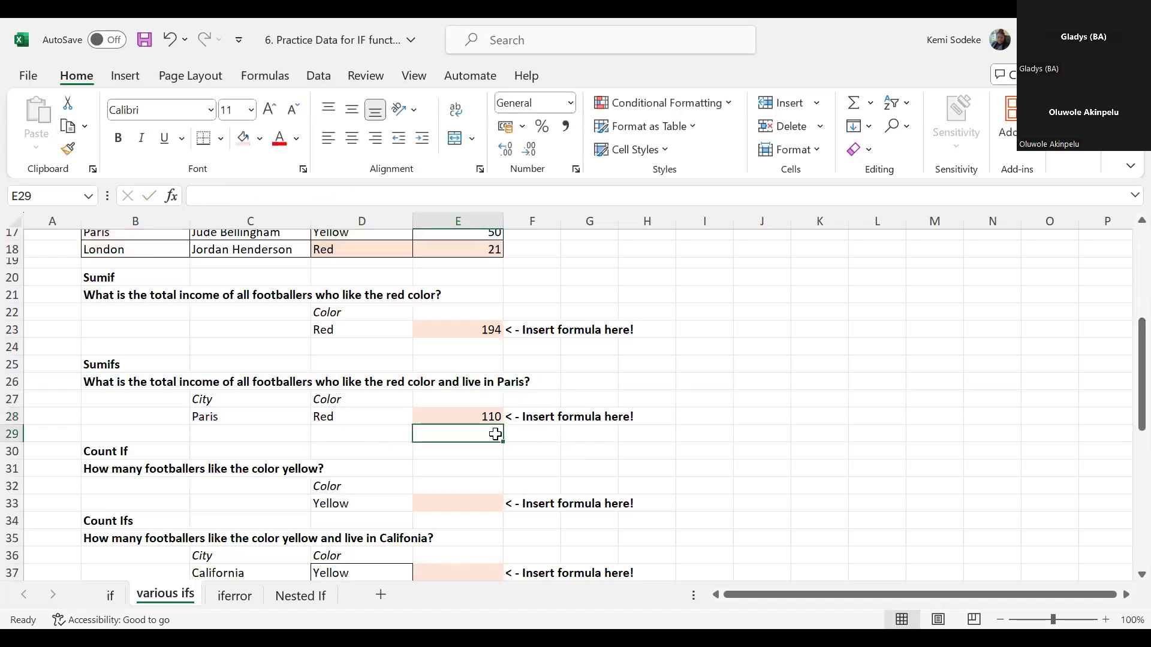
- Fill columns B to E of the Paris rows 7, 11, 15 and 17 with light blue
click(489, 414)
scroll(660, 440, up, 5)
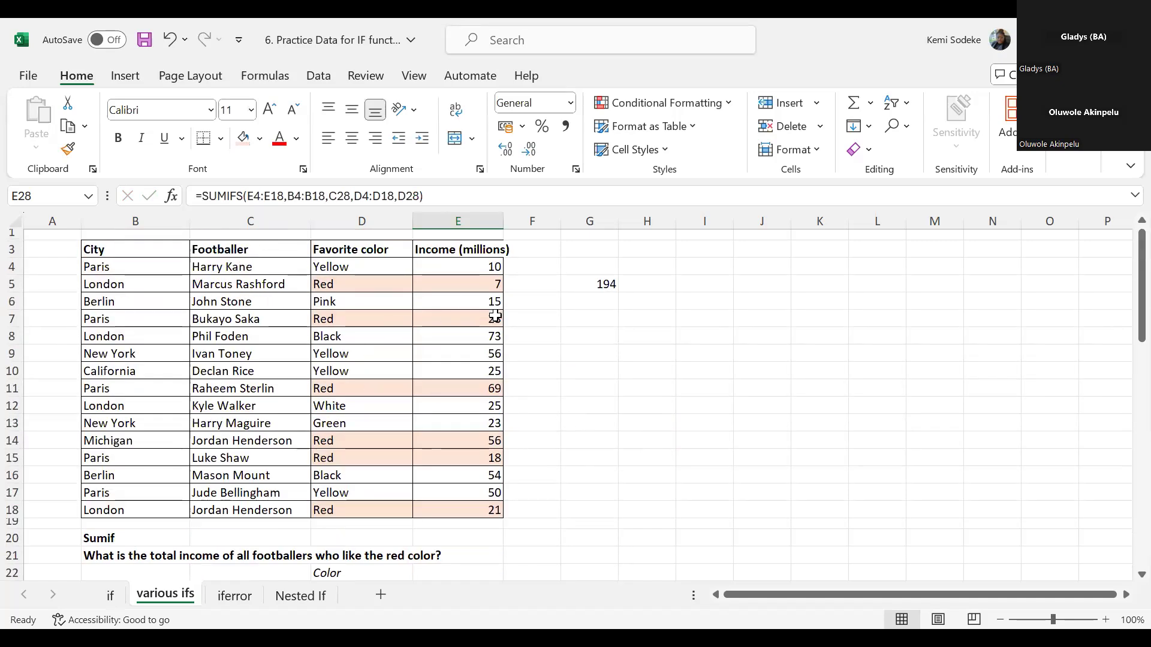
click(123, 317)
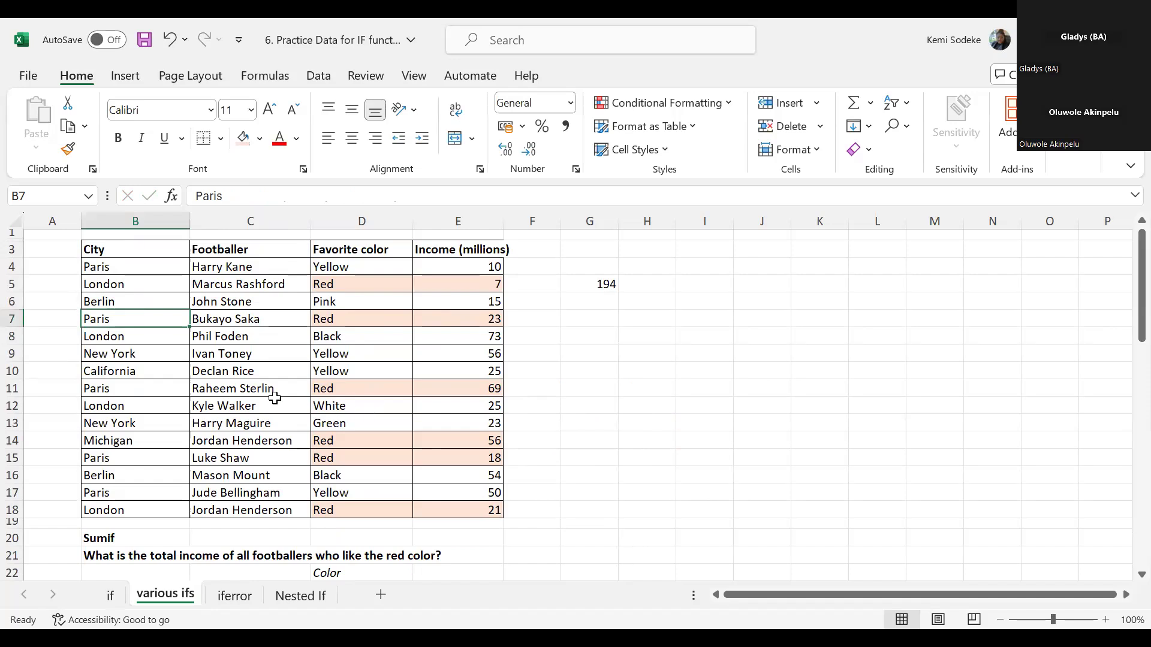
ctrl+click(122, 387)
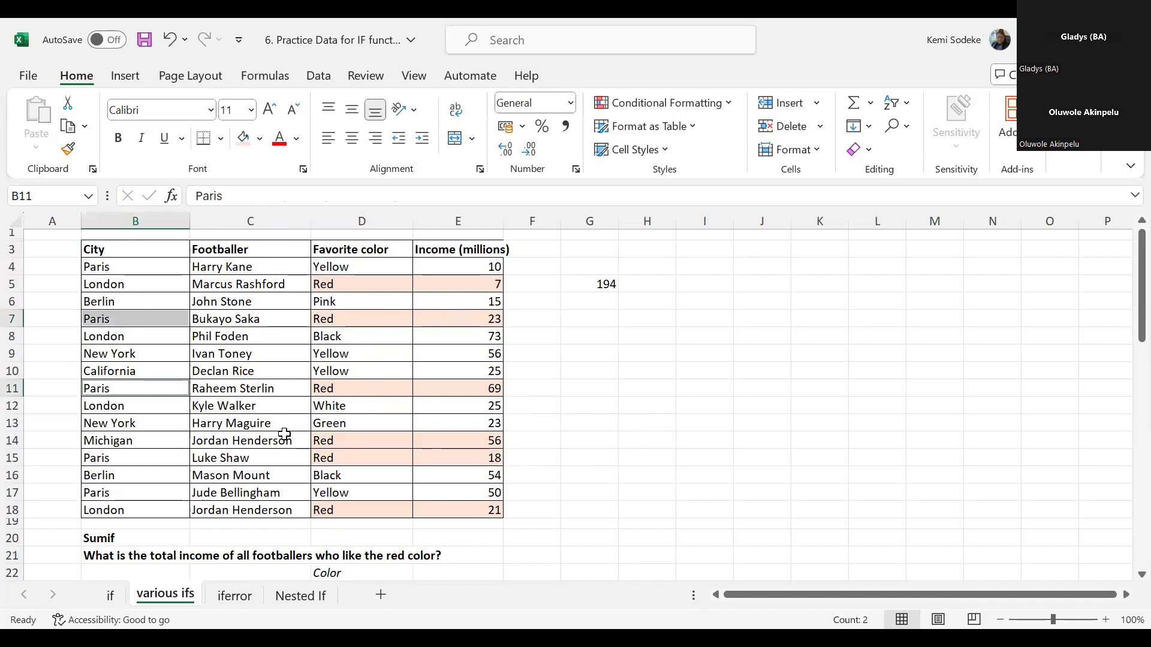
ctrl+click(131, 457)
ctrl+click(141, 493)
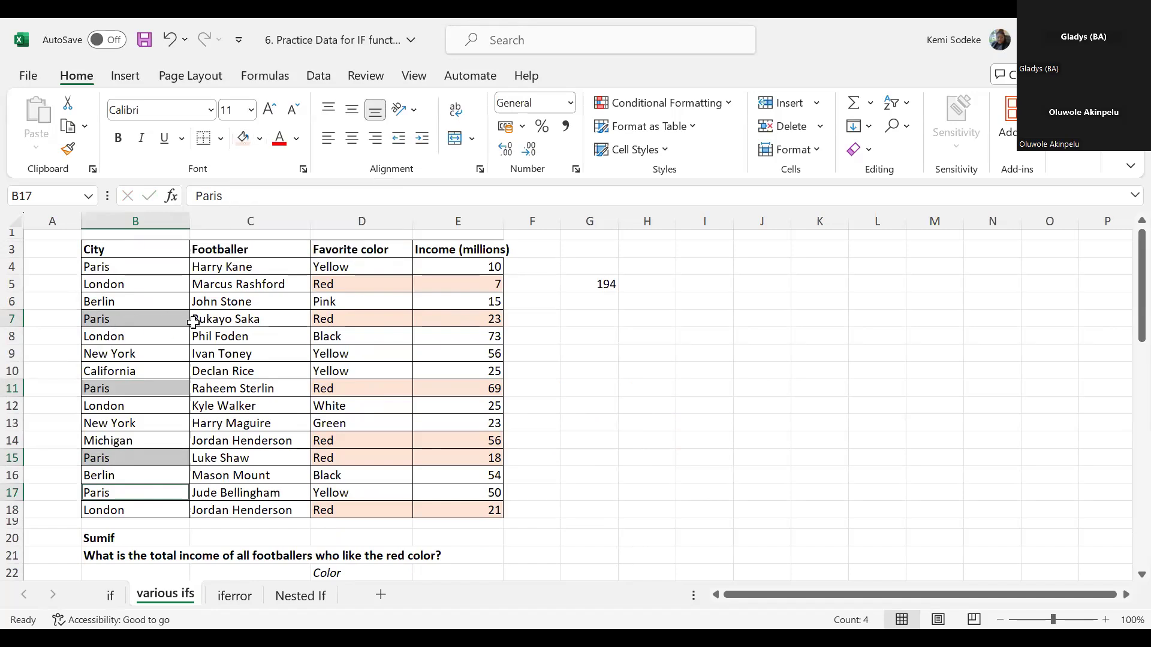
drag(126, 319, 439, 318)
drag(147, 389, 489, 388)
drag(131, 458, 477, 457)
drag(104, 490, 444, 489)
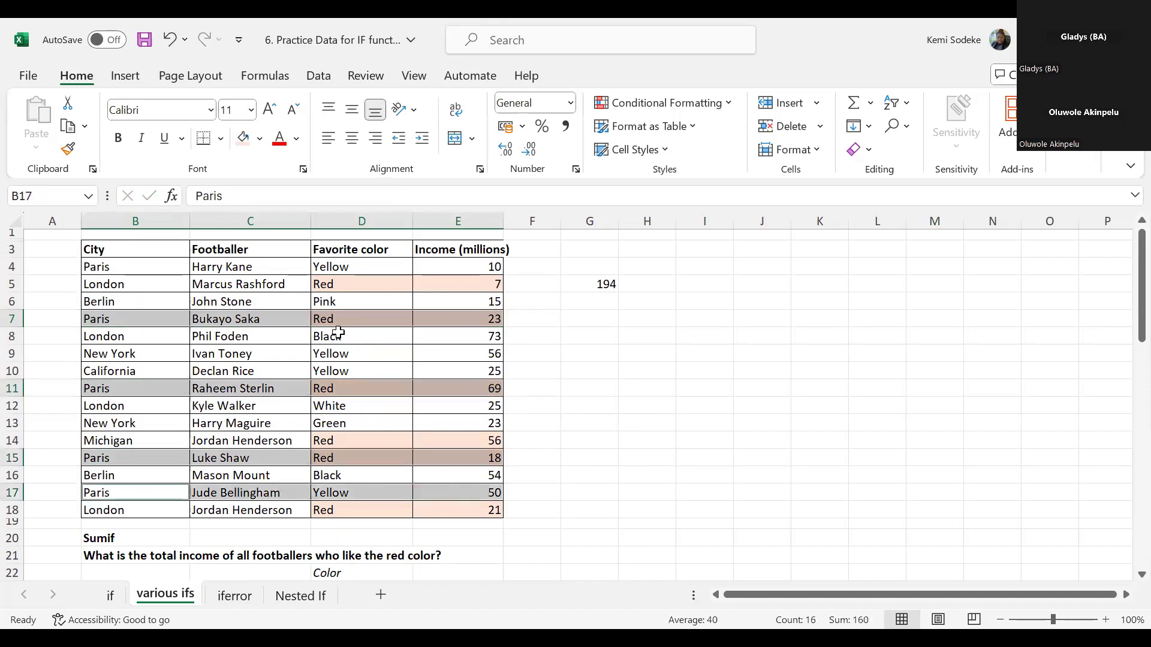
click(260, 139)
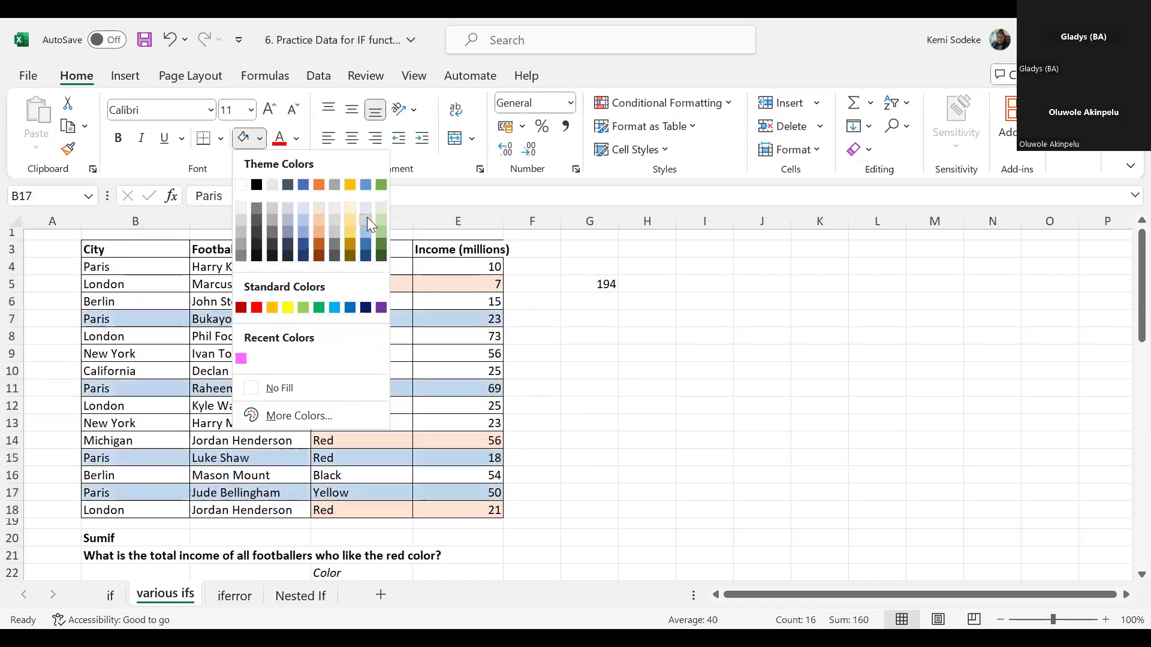
click(366, 217)
- Enter a manual check sum of the highlighted Paris incomes in G7 with the formula =E7+E11+E15+E17
click(617, 316)
text(=)
click(481, 322)
text(+)
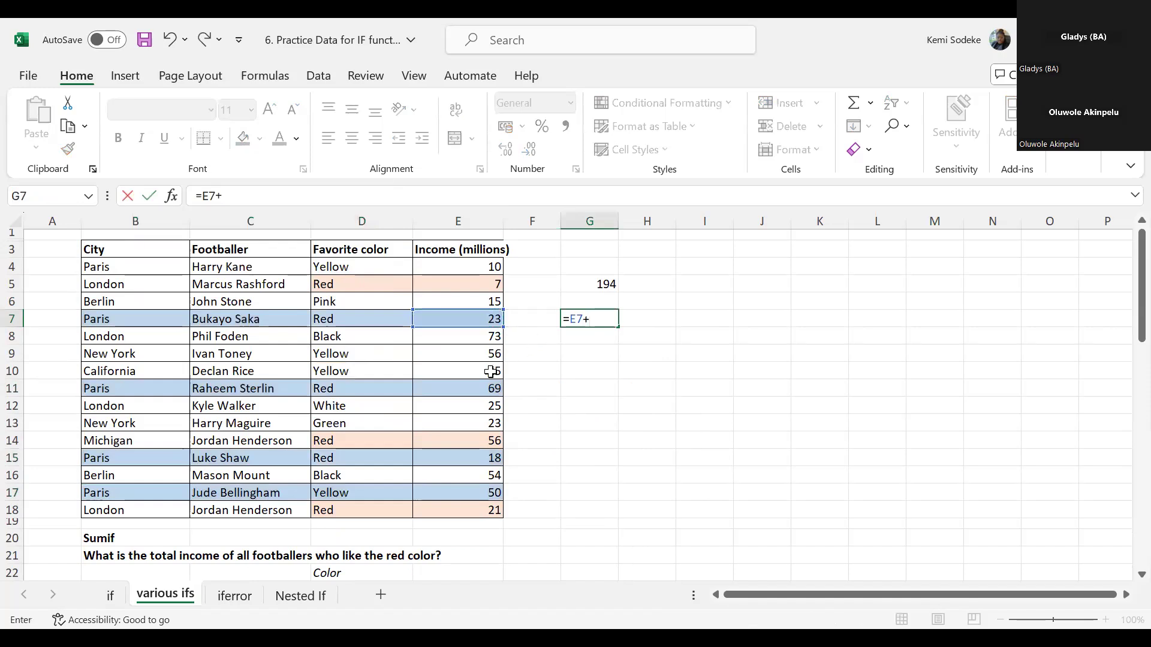
click(482, 388)
text(+)
click(470, 455)
text(+)
click(489, 492)
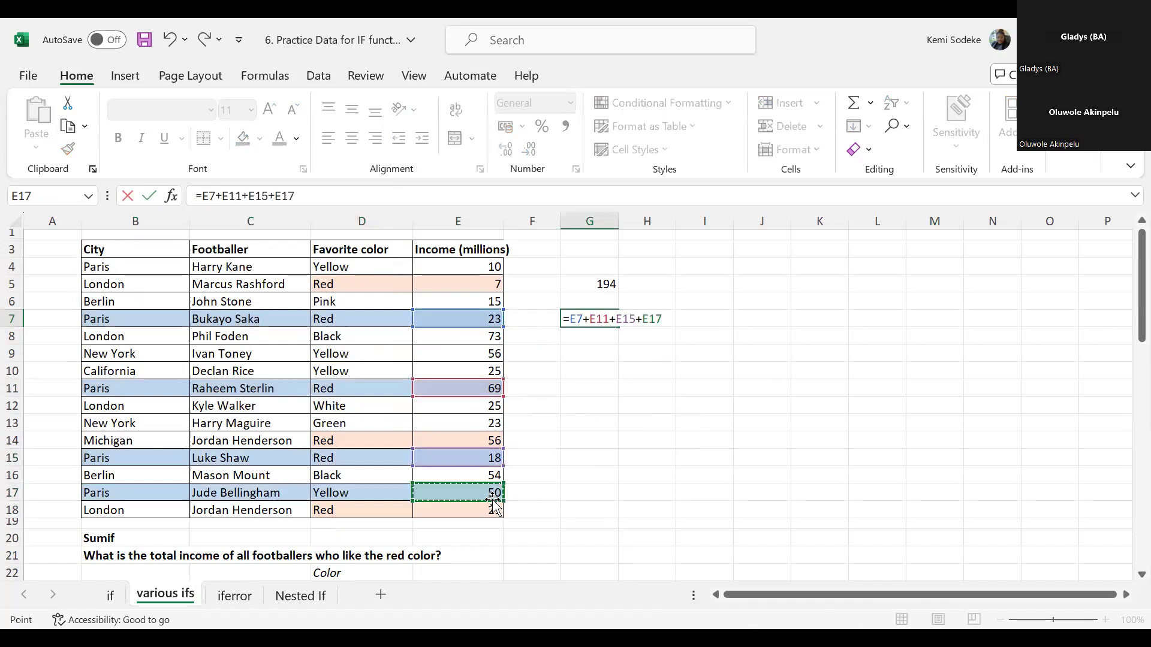
key(Return)
click(606, 319)
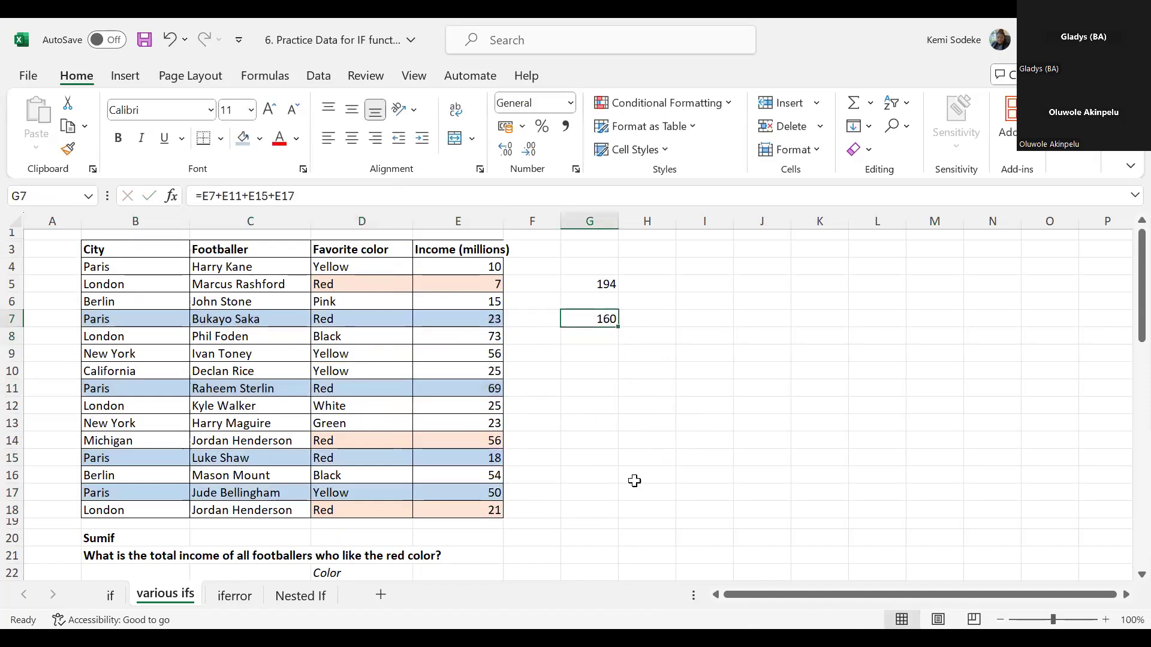
- Remove the fill from B17:E17, the Paris row whose favorite color is yellow
scroll(634, 480, down, 3)
scroll(634, 480, up, 2)
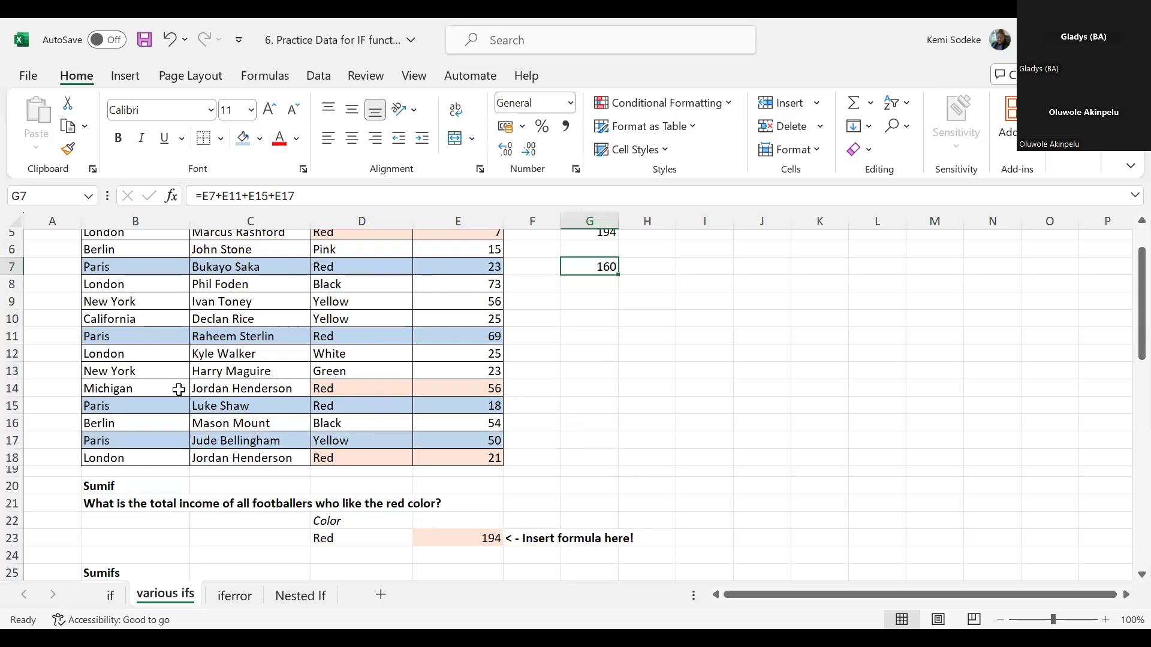
scroll(207, 372, up, 2)
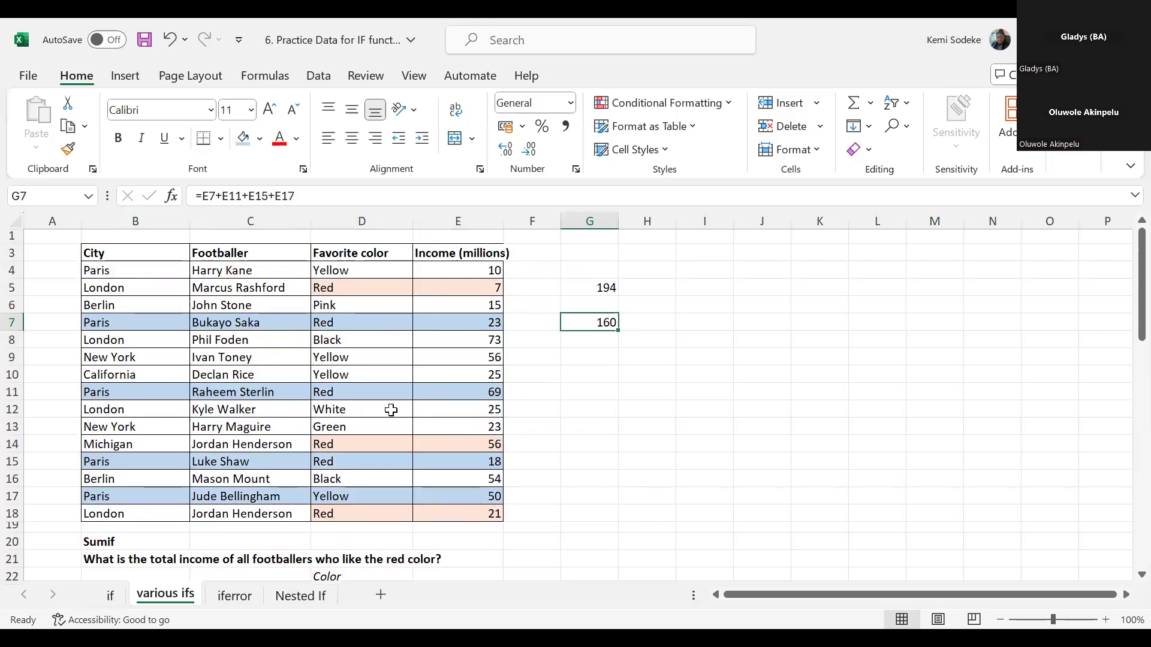
click(118, 496)
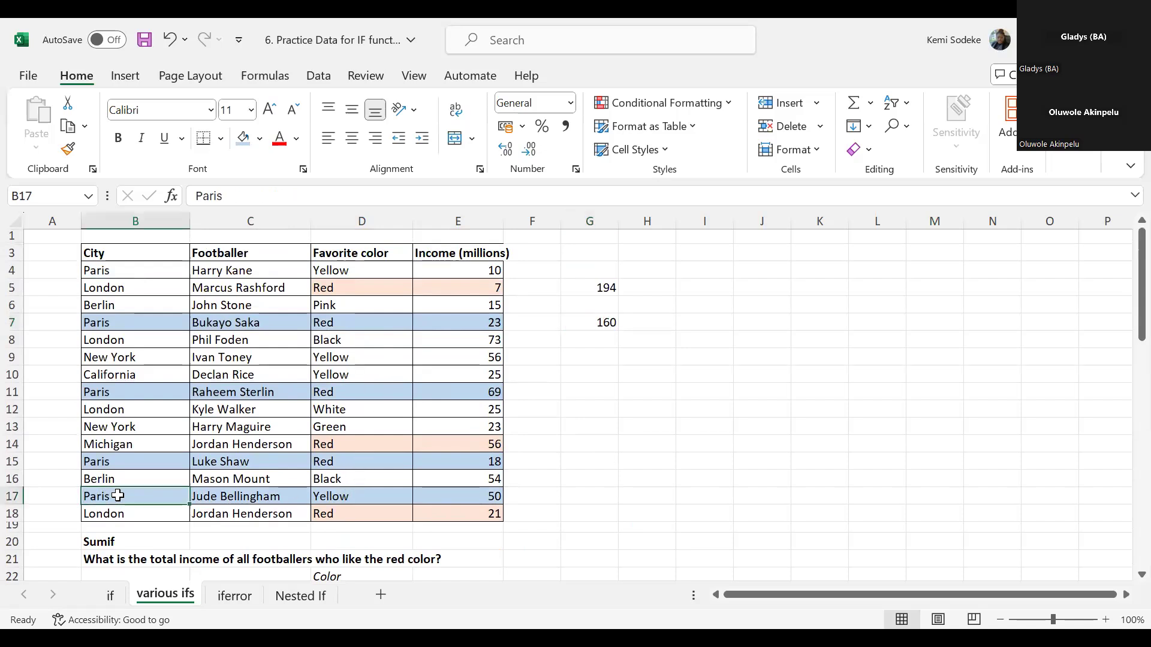
drag(118, 497, 438, 491)
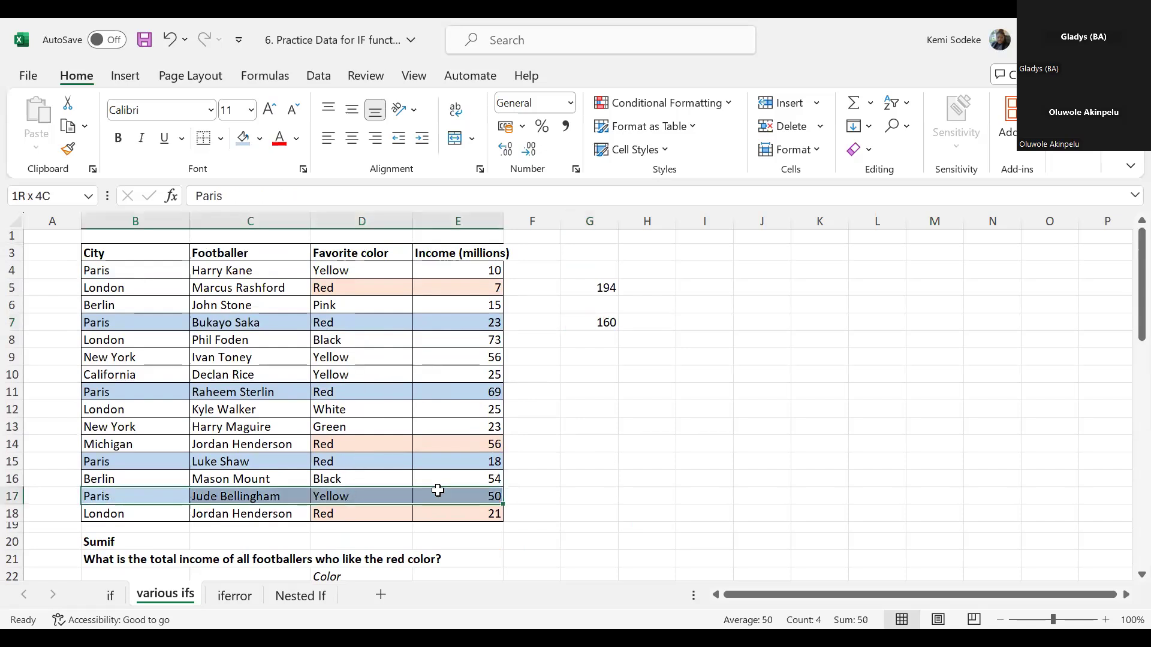
click(259, 139)
click(303, 389)
- Remove E17 from the check sum in G7 so the formula reads =E7+E11+E15
click(590, 322)
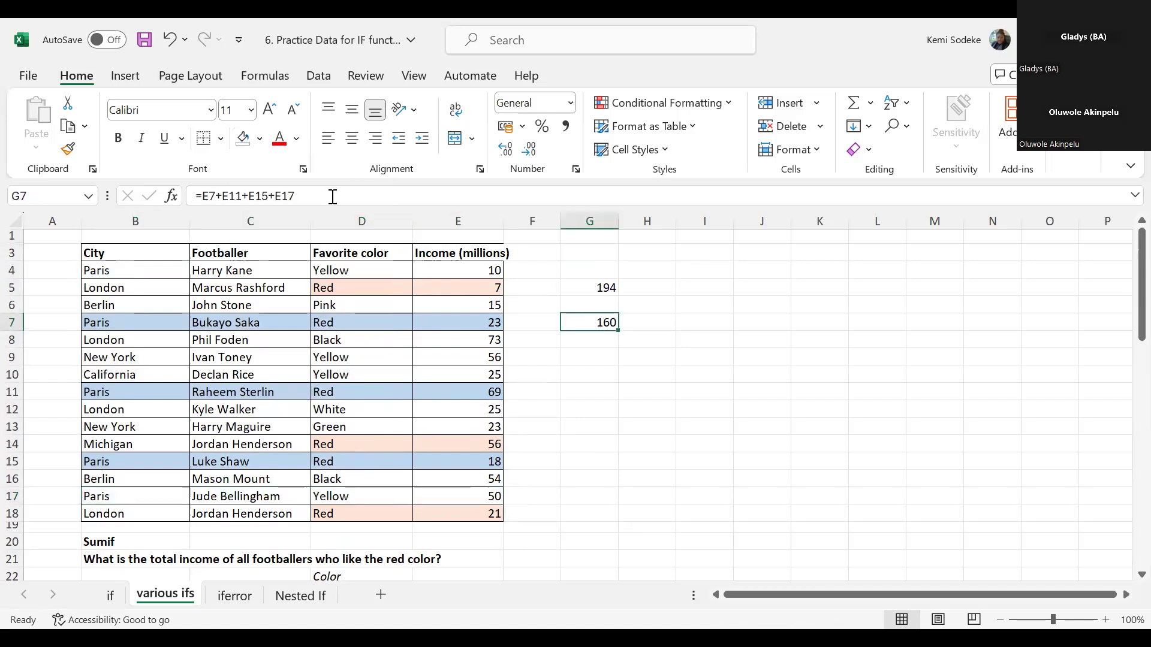
click(299, 195)
drag(298, 196, 274, 195)
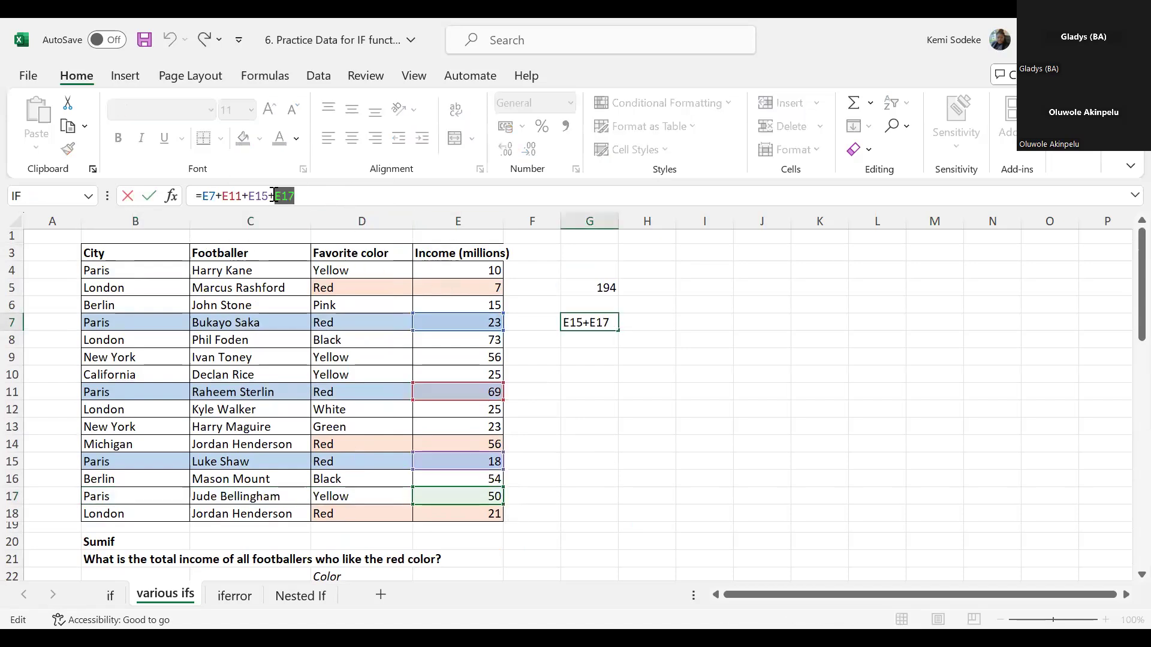
key(BackSpace)
key(Return)
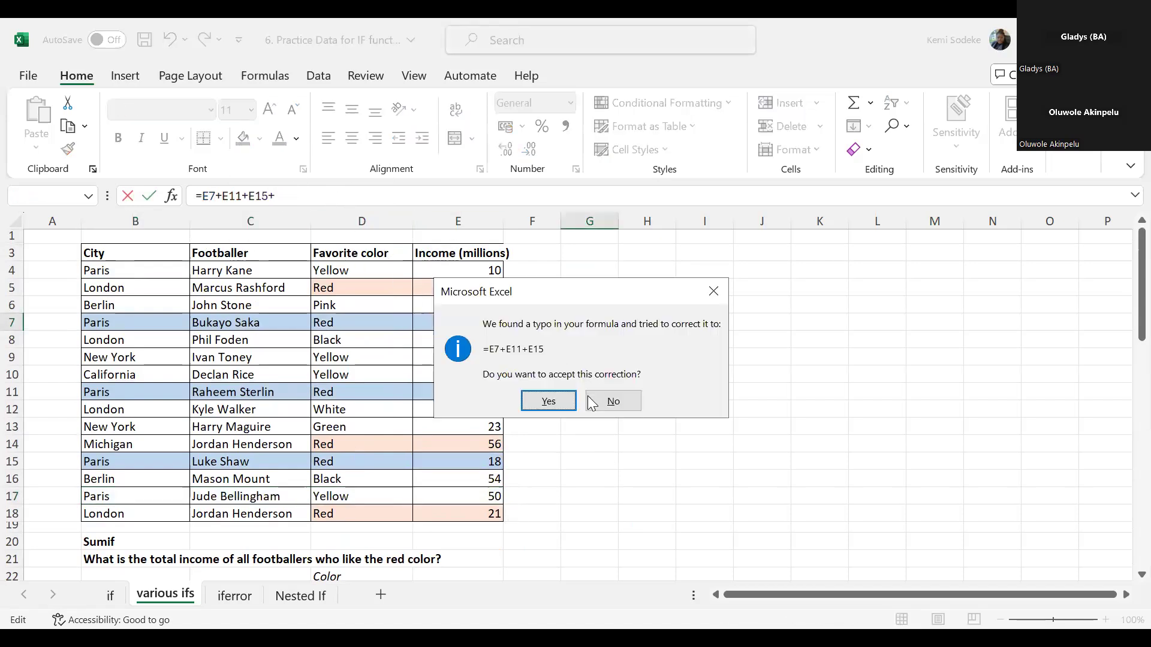
click(539, 406)
click(621, 428)
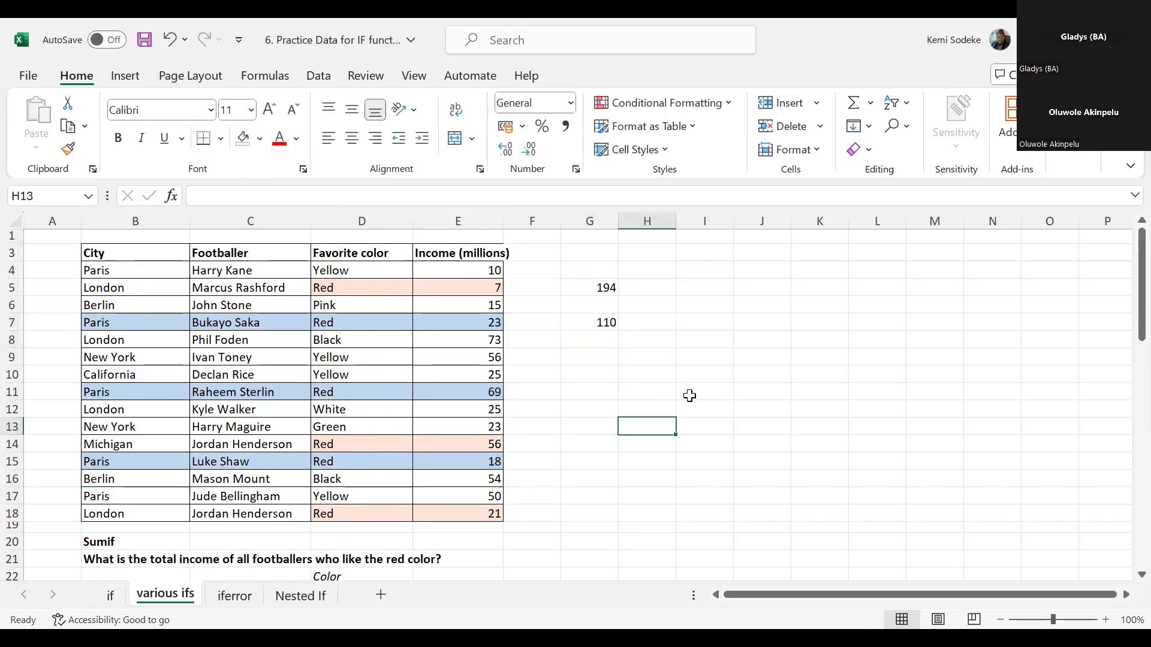
- Compare the manual check sum with the SUMIFS answer, and clear the formula from E28
scroll(677, 370, down, 5)
scroll(675, 368, up, 1)
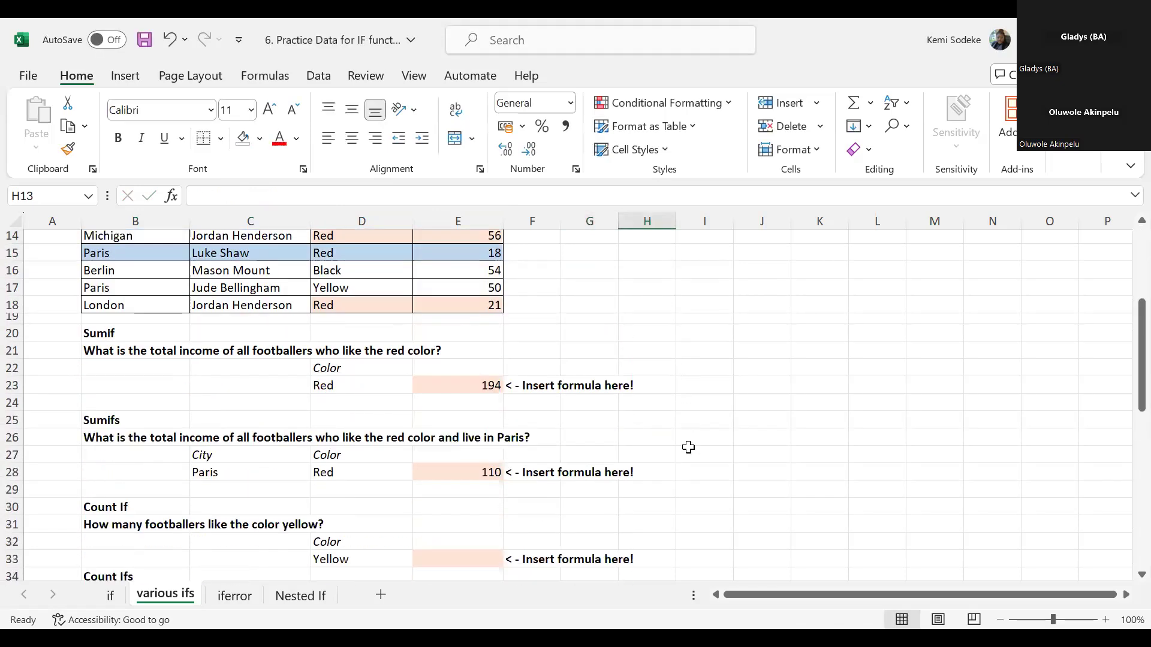
click(470, 473)
key(Delete)
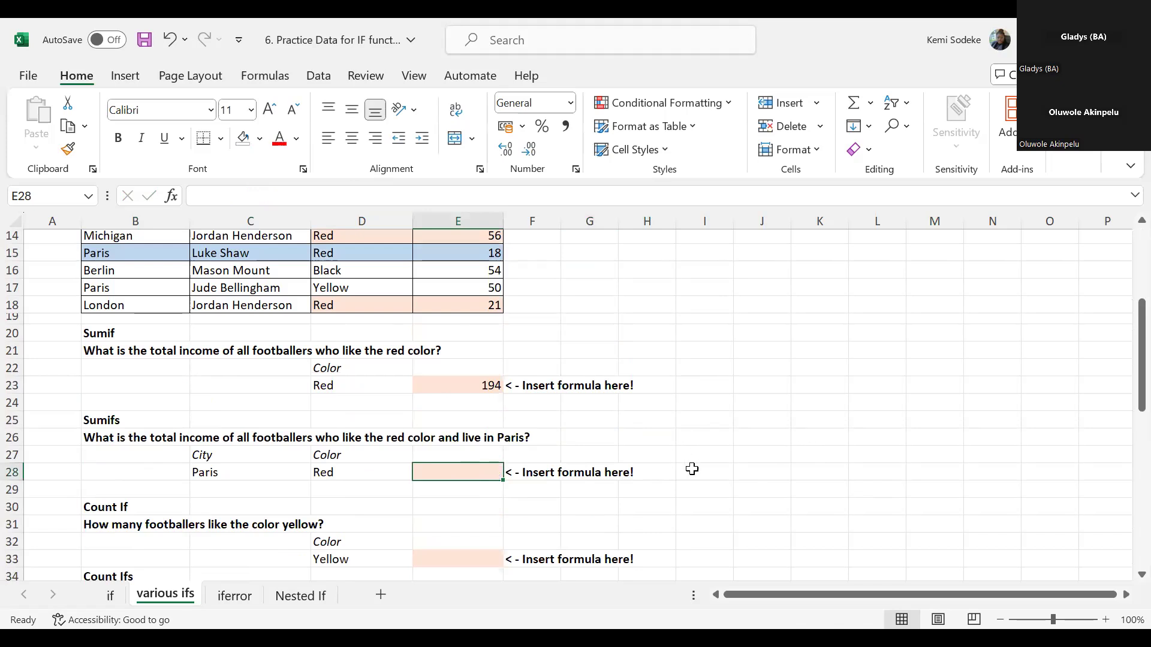
- Start a new SUMIFS in E28 using the Function Arguments dialog, with E4:E18 as the sum range
text(=)
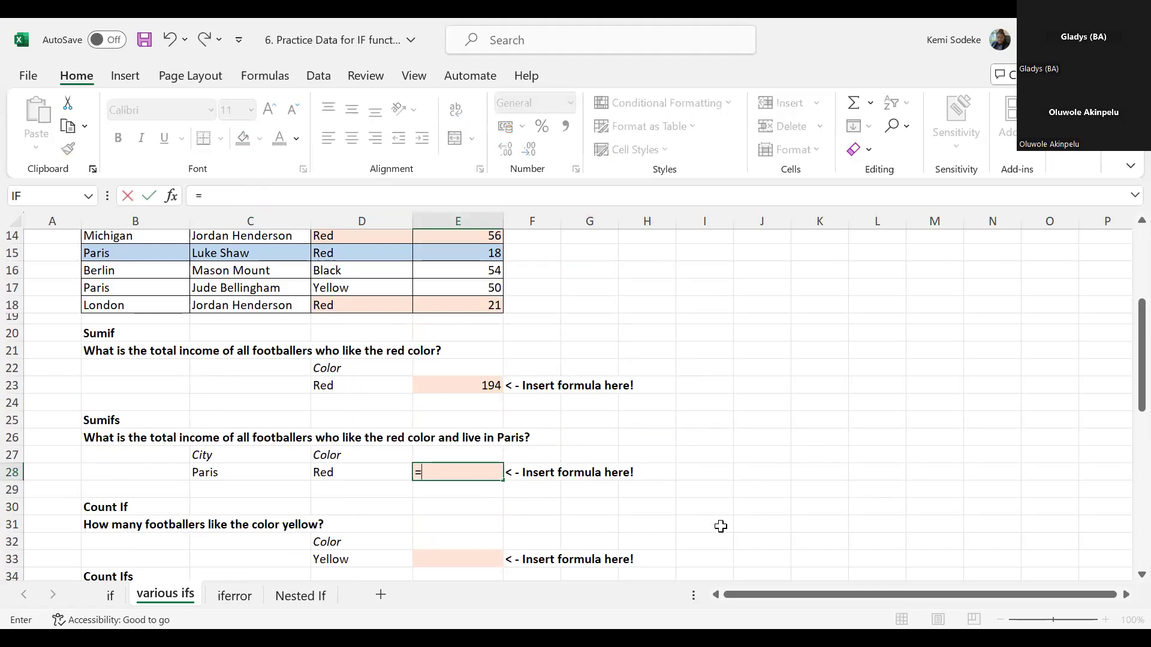
text(sumifs)
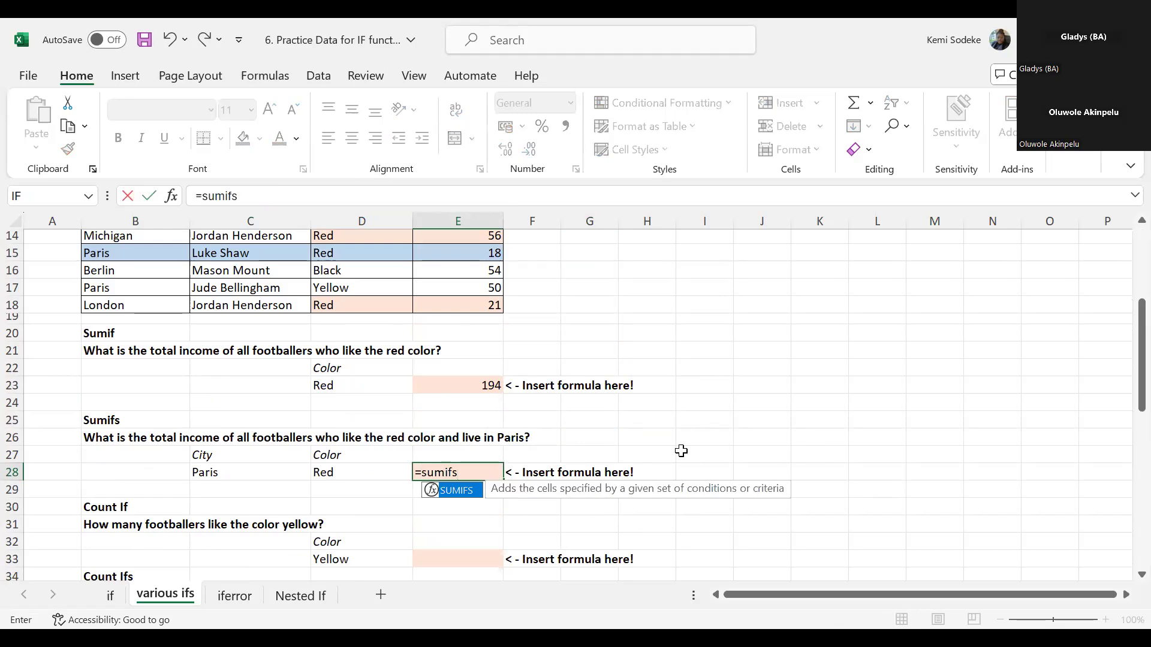
text(()
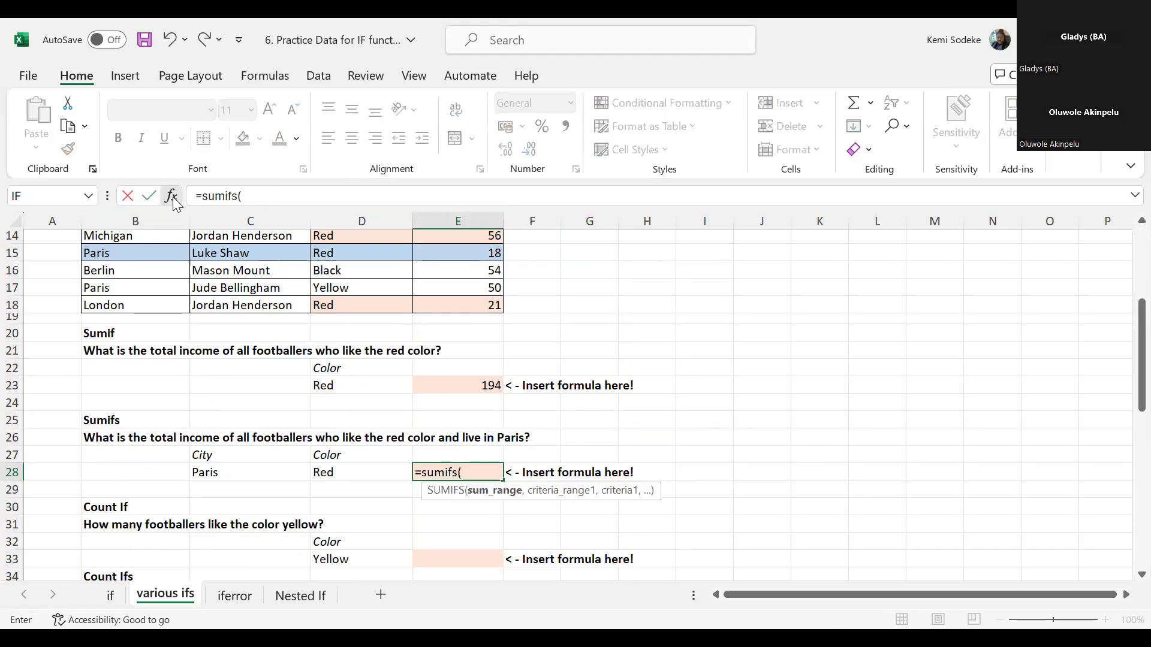
key(ctrl+a)
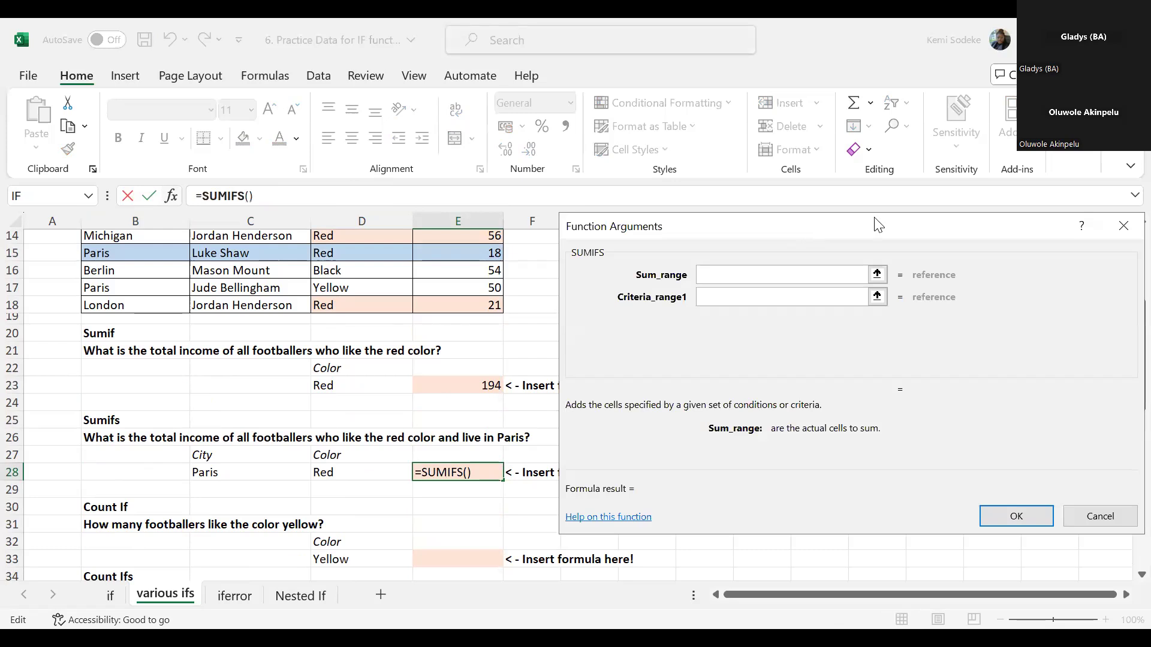
drag(878, 224, 908, 229)
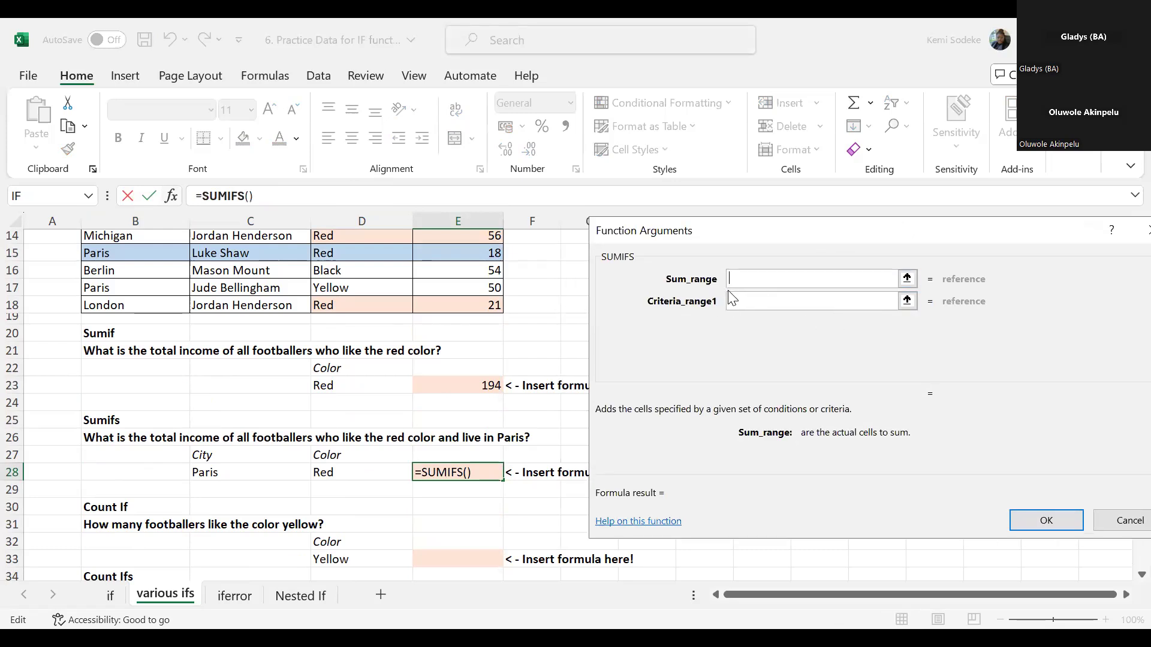
click(463, 305)
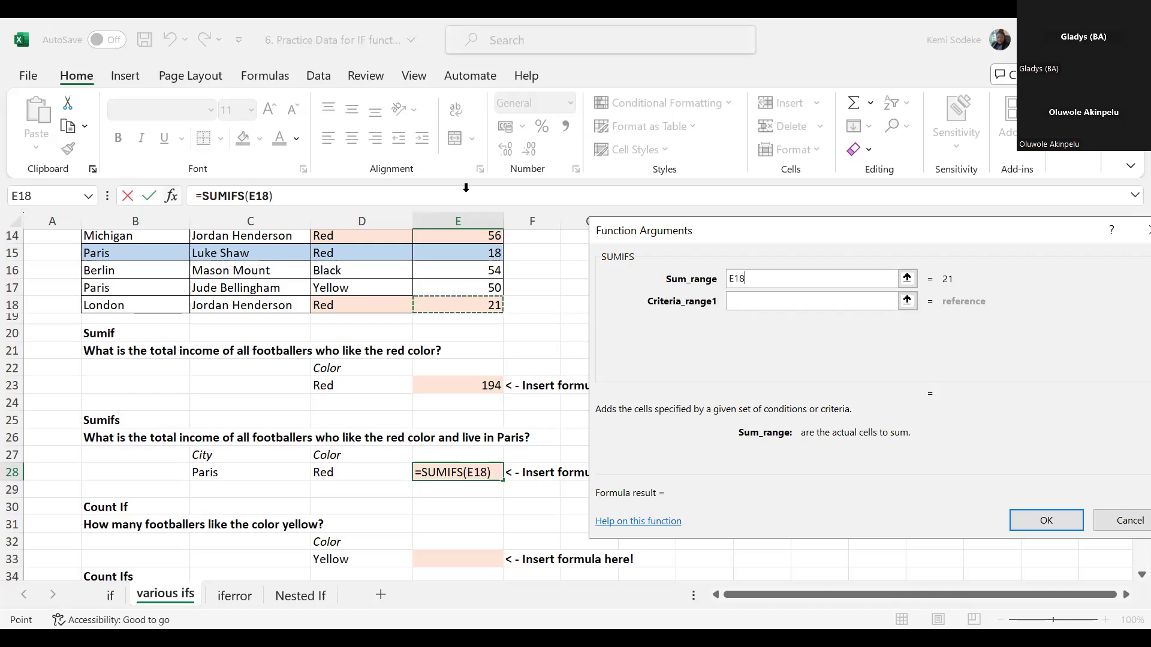
key(ctrl+shift+Up)
key(shift+Down)
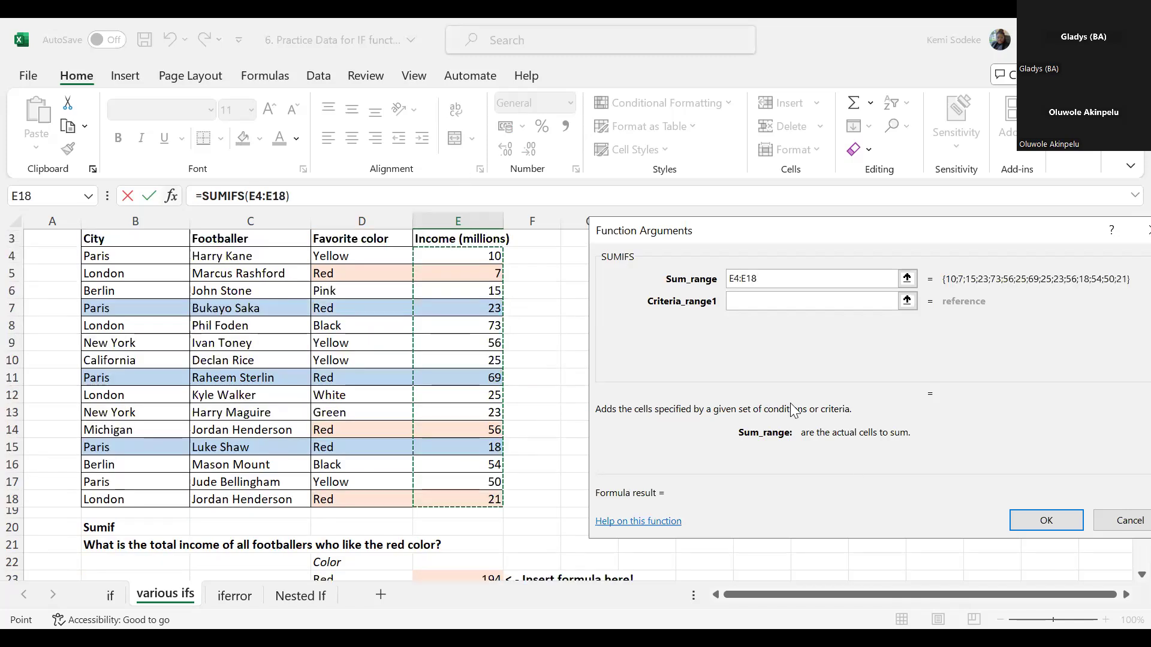
- Set the first SUMIFS criteria range to the cities in B4:B18 and its criterion to C28
click(742, 302)
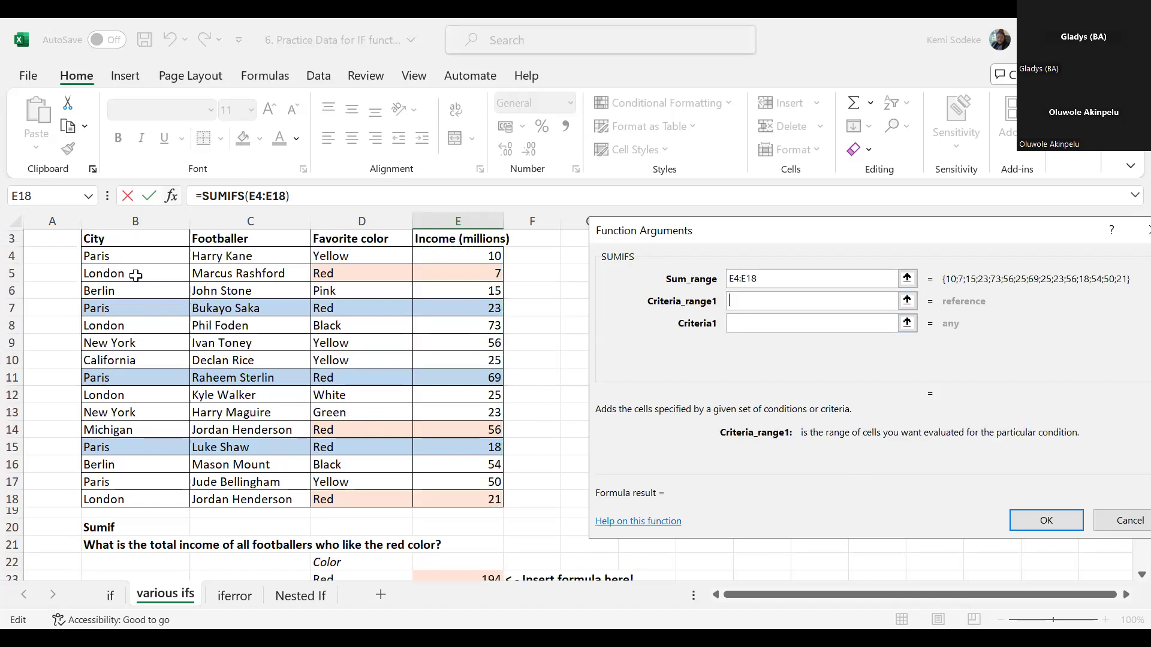
click(126, 252)
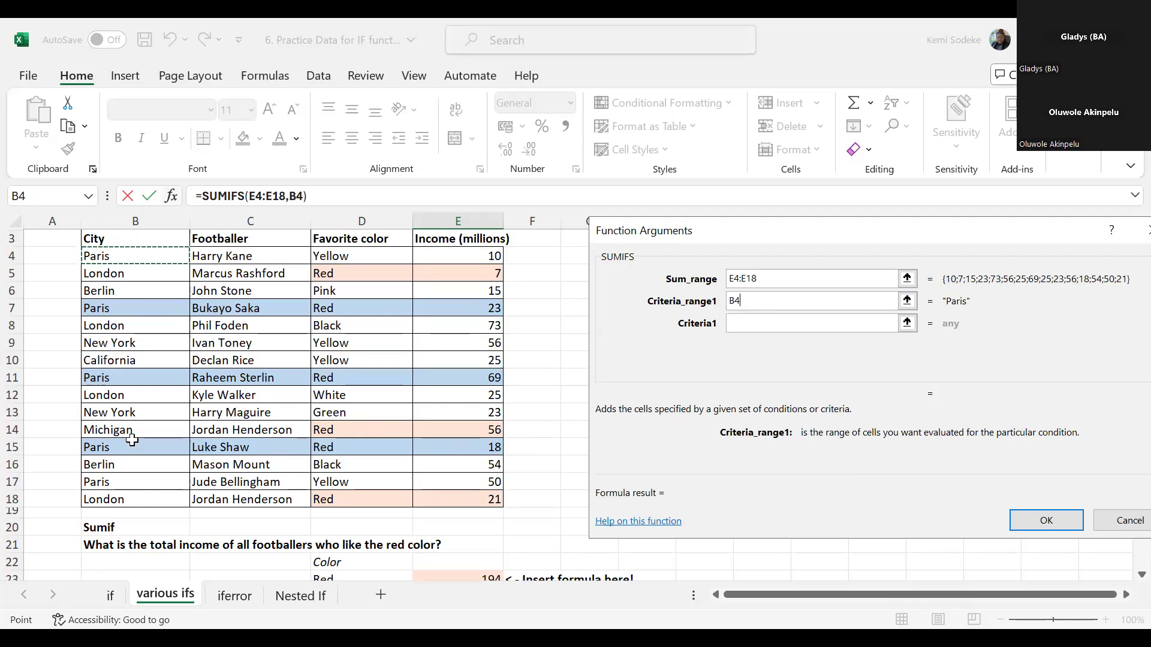
key(ctrl+shift+Down)
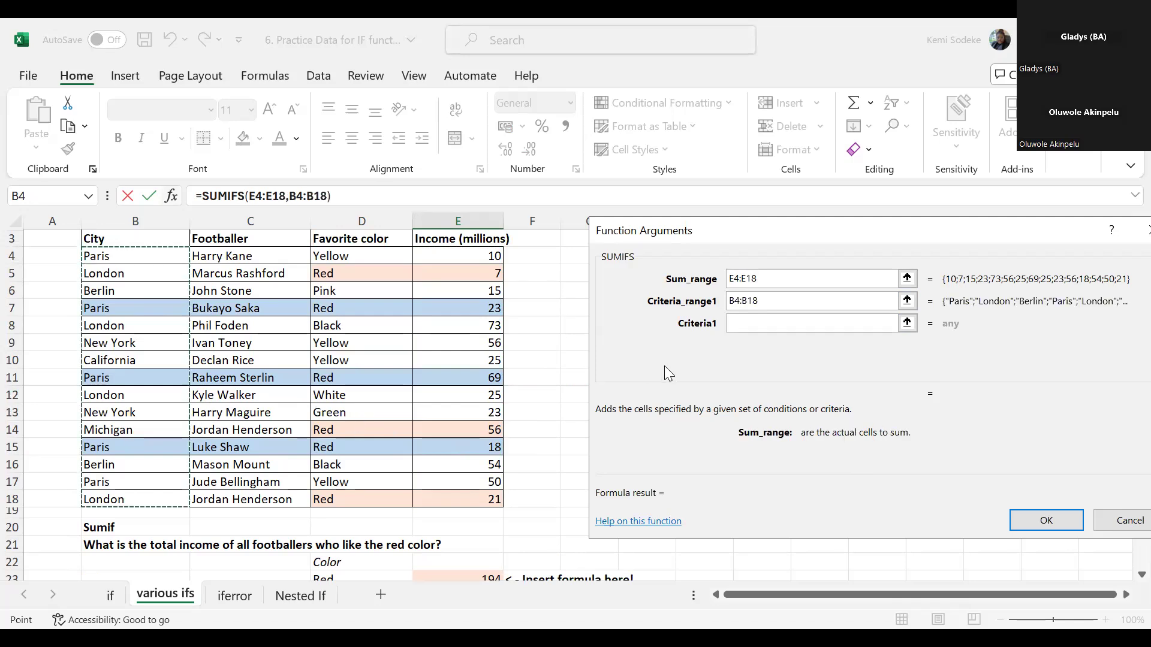
click(741, 330)
scroll(353, 498, down, 3)
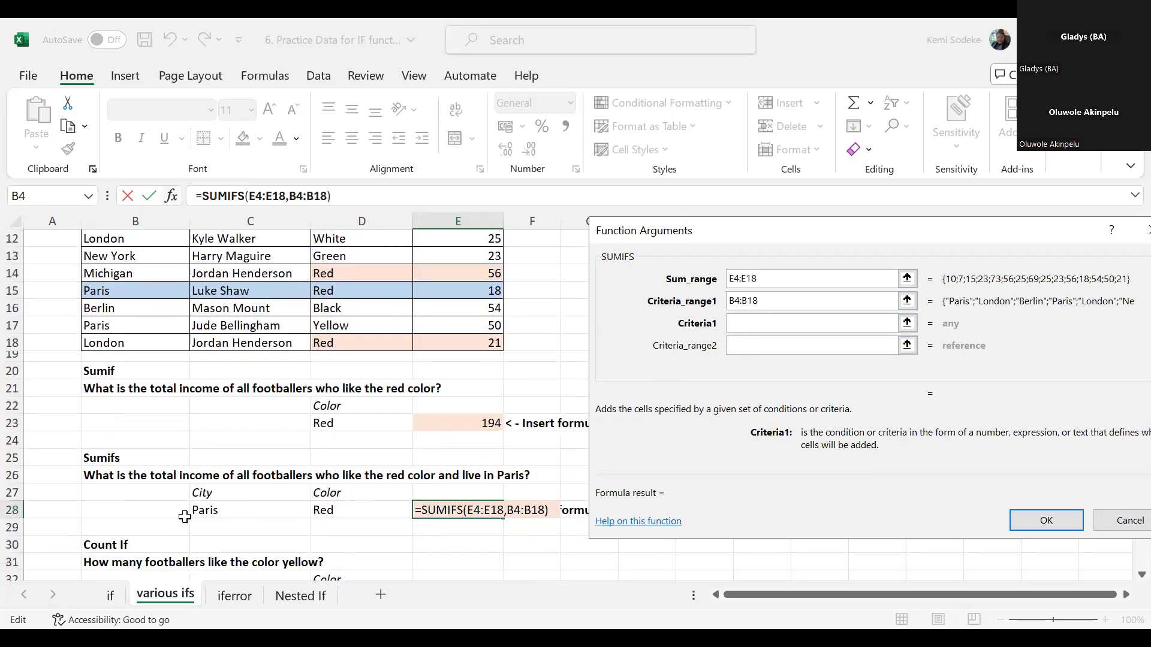
click(216, 511)
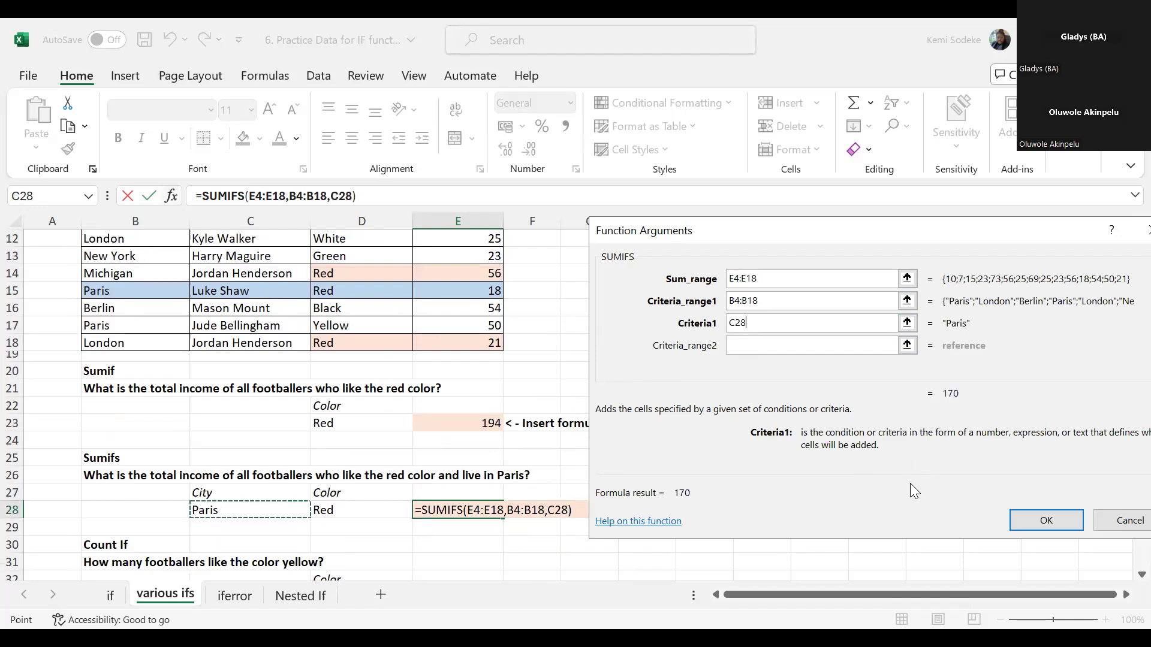
- Set the second SUMIFS criteria range to D3:D18 in the favorite color column and its criterion to D28
click(751, 346)
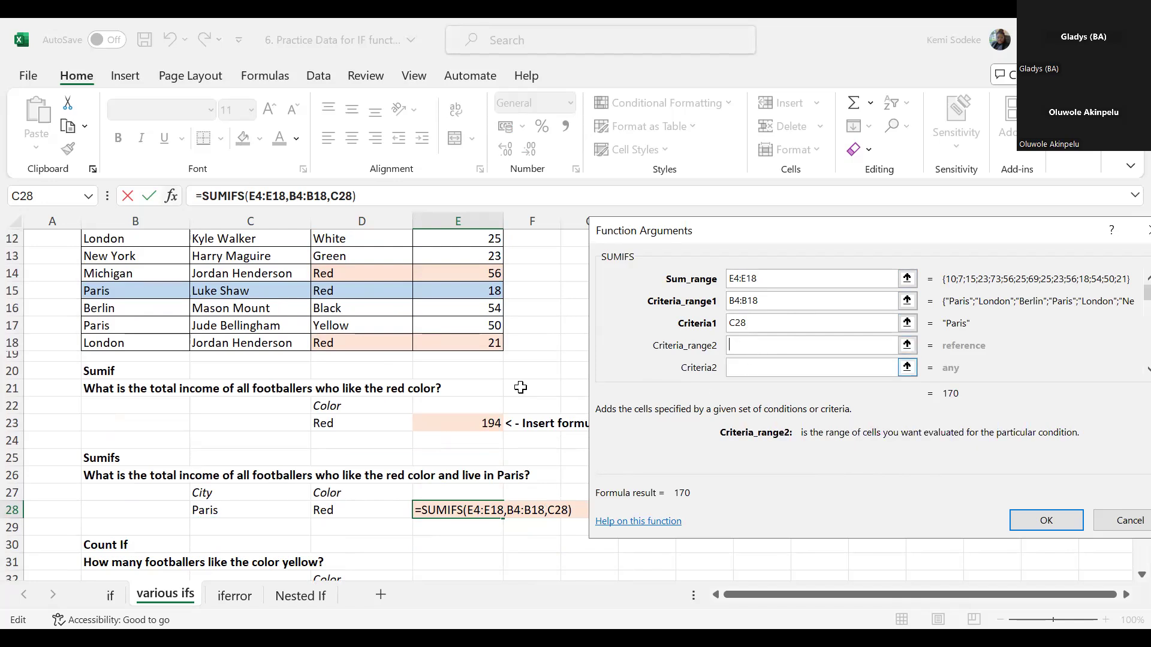
drag(343, 346, 336, 240)
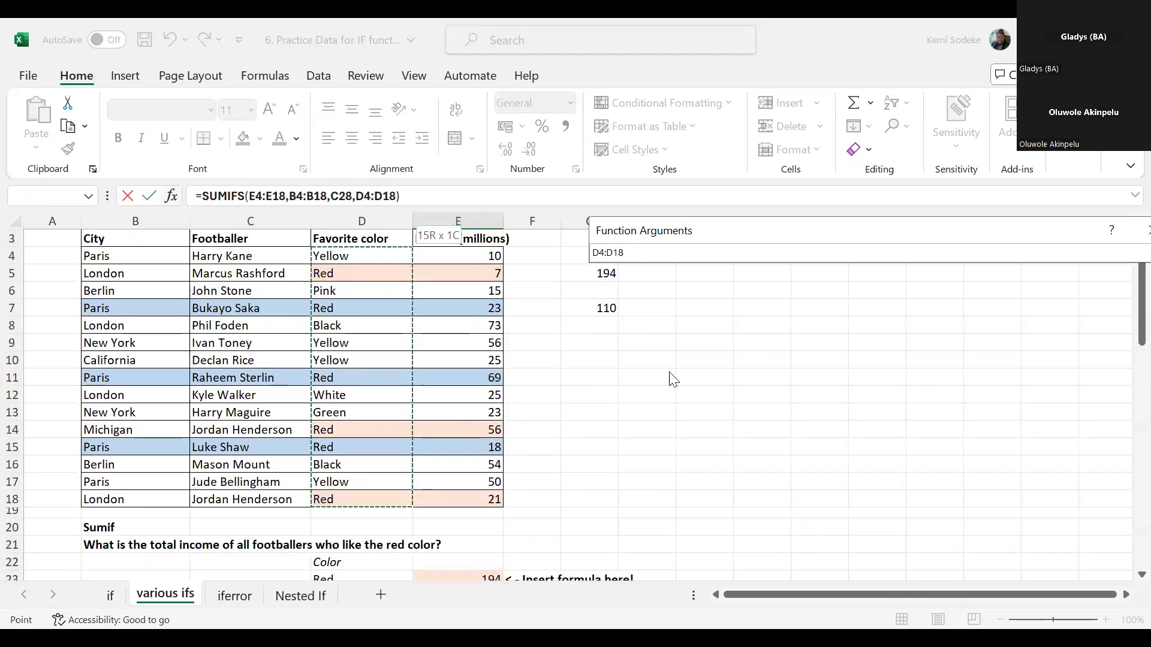
click(747, 367)
scroll(436, 437, down, 1)
scroll(436, 438, down, 1)
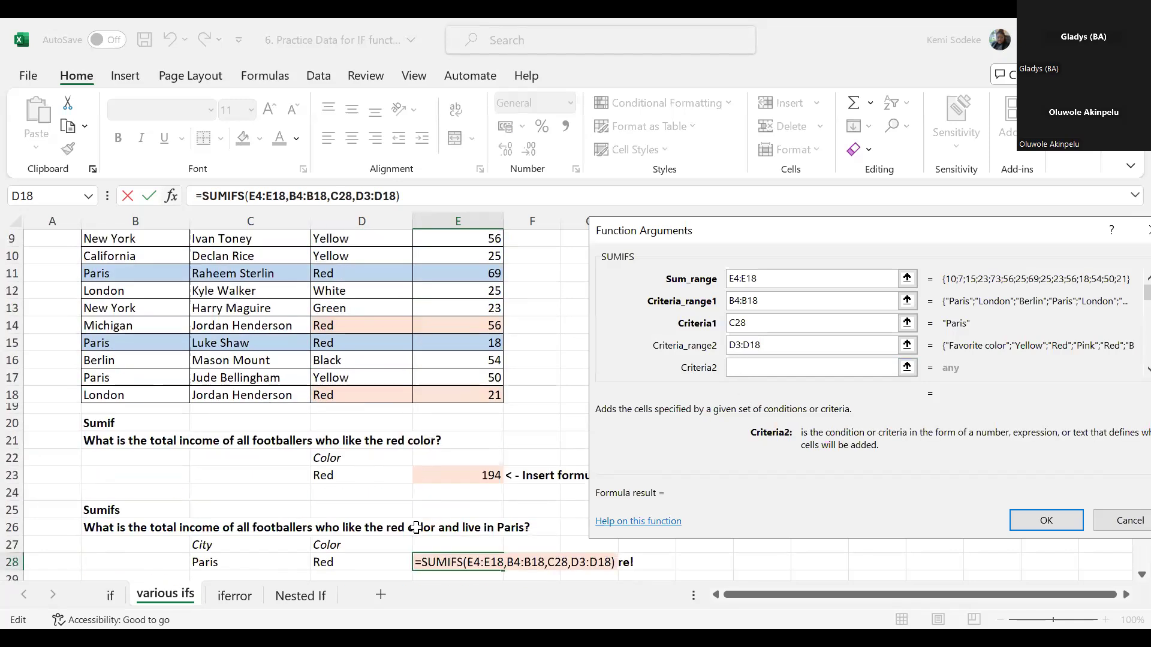
click(355, 562)
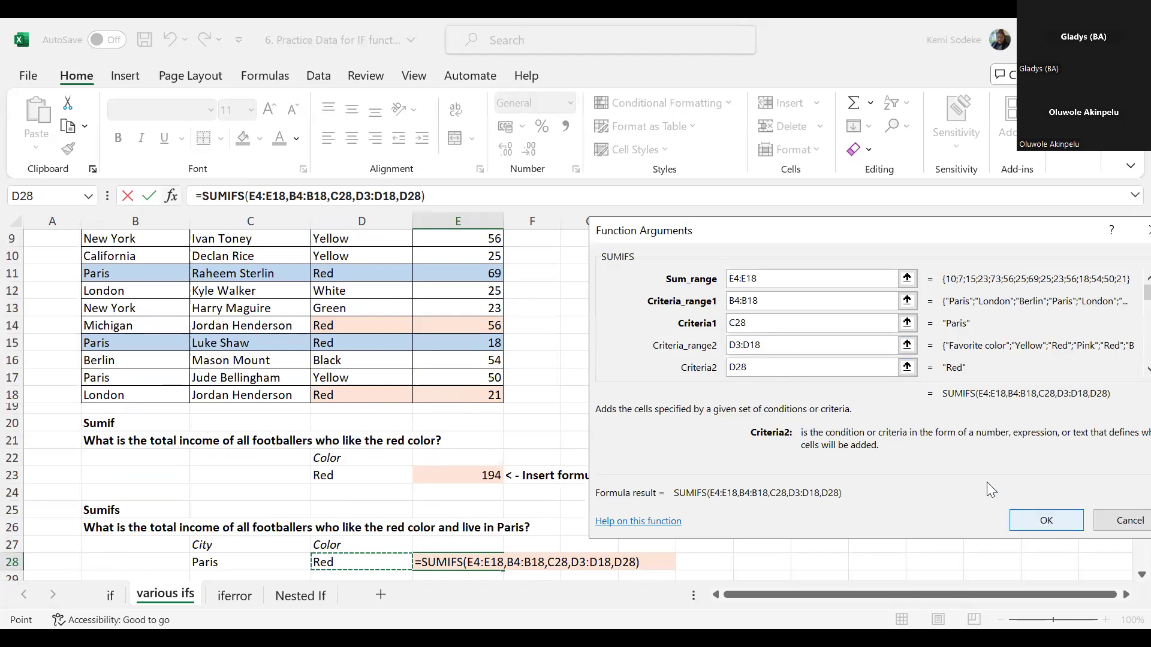
- Review the second criteria range and criterion of the SUMIFS in E28, and enter the formula as =SUMIFS(E4:E18,B4:B18,C28,D3:D18,D28)
scroll(874, 442, down, 2)
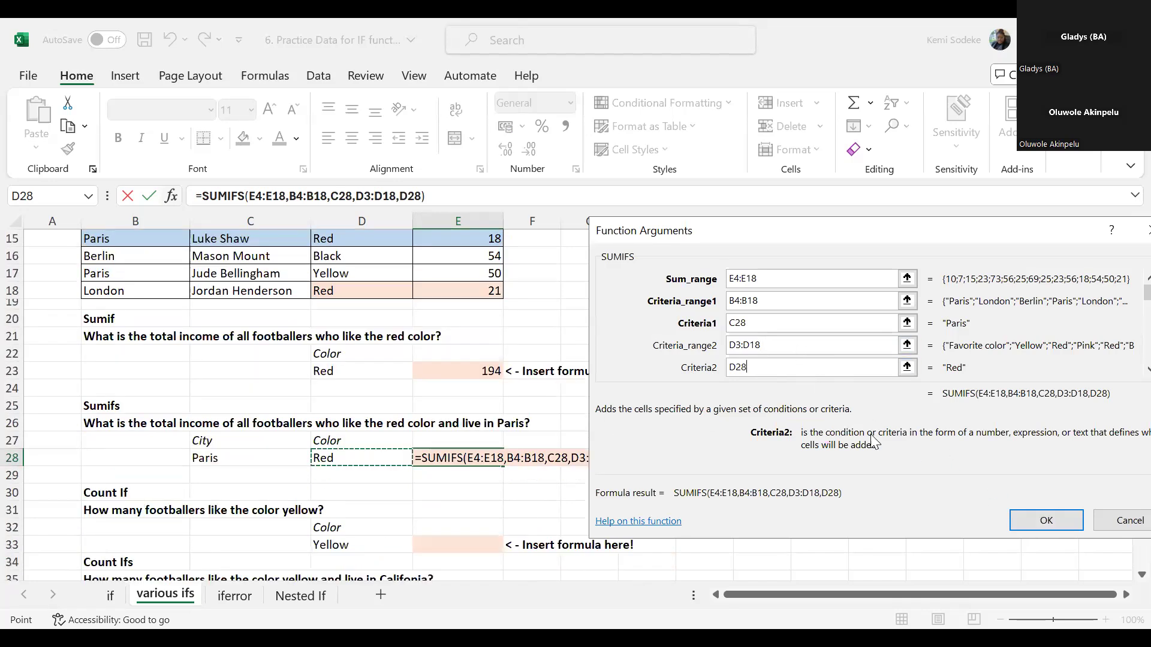
click(798, 345)
click(775, 367)
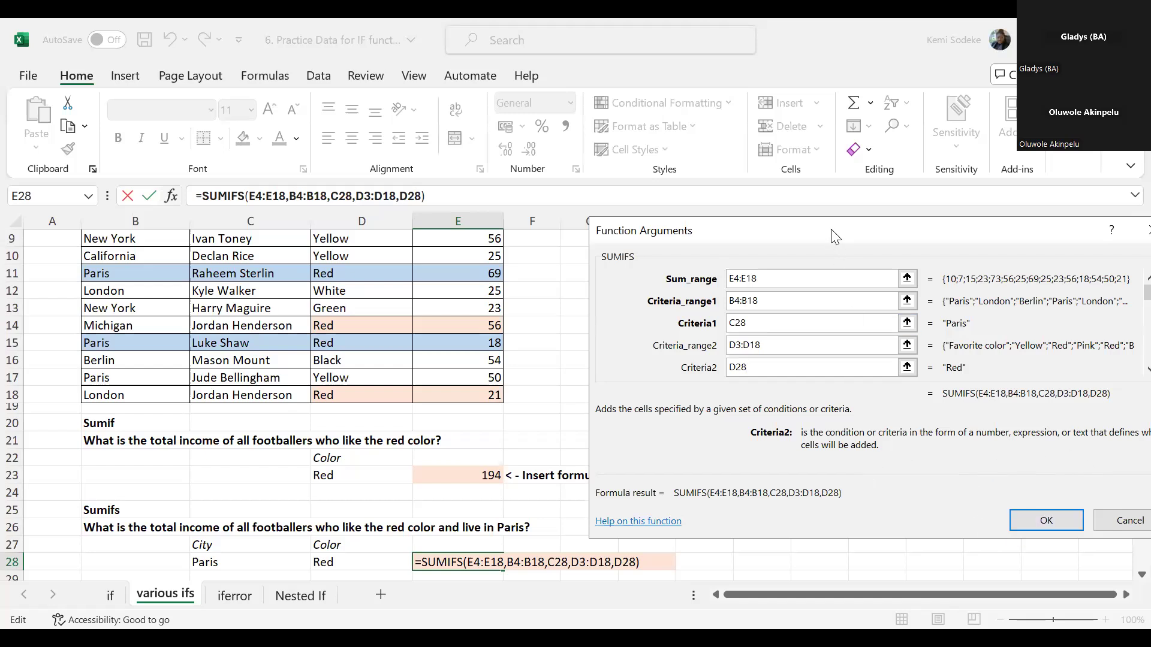
drag(831, 229, 790, 145)
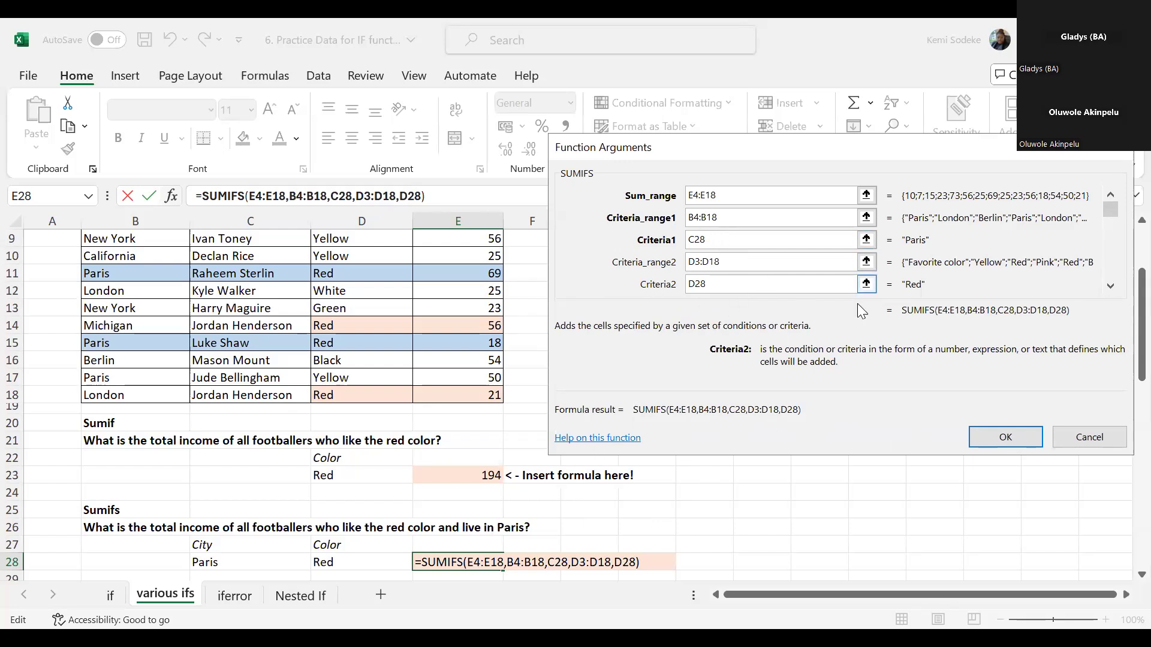
click(1012, 442)
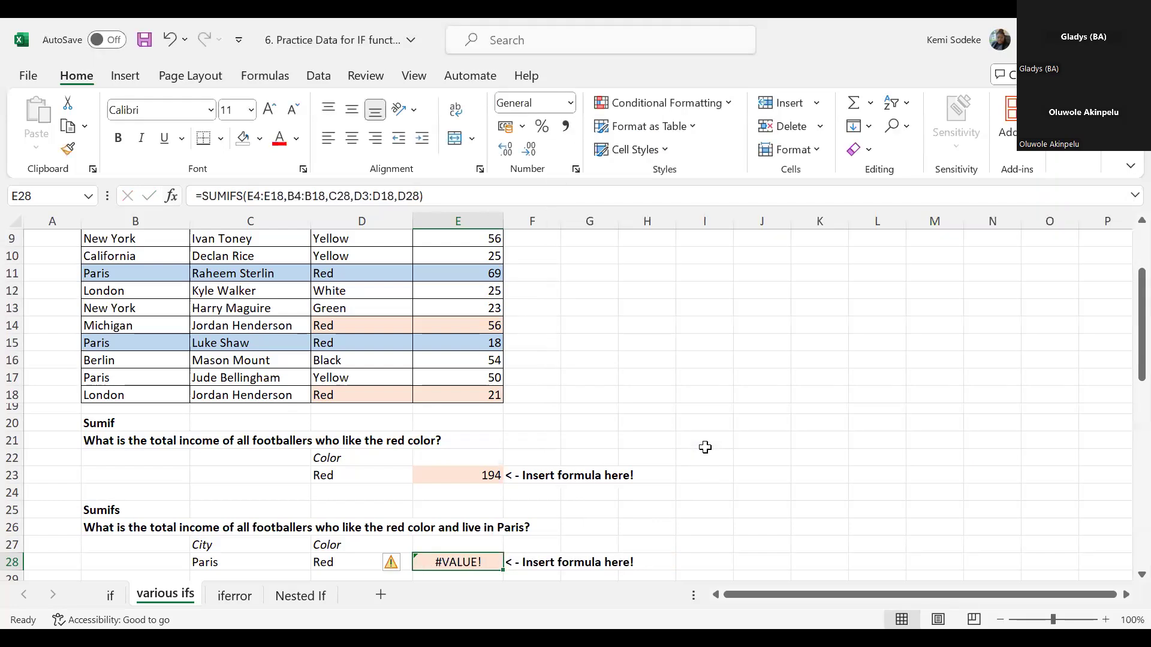
- Reopen the SUMIFS arguments of E28 and correct the second criteria range to D4:D18
scroll(447, 498, down, 1)
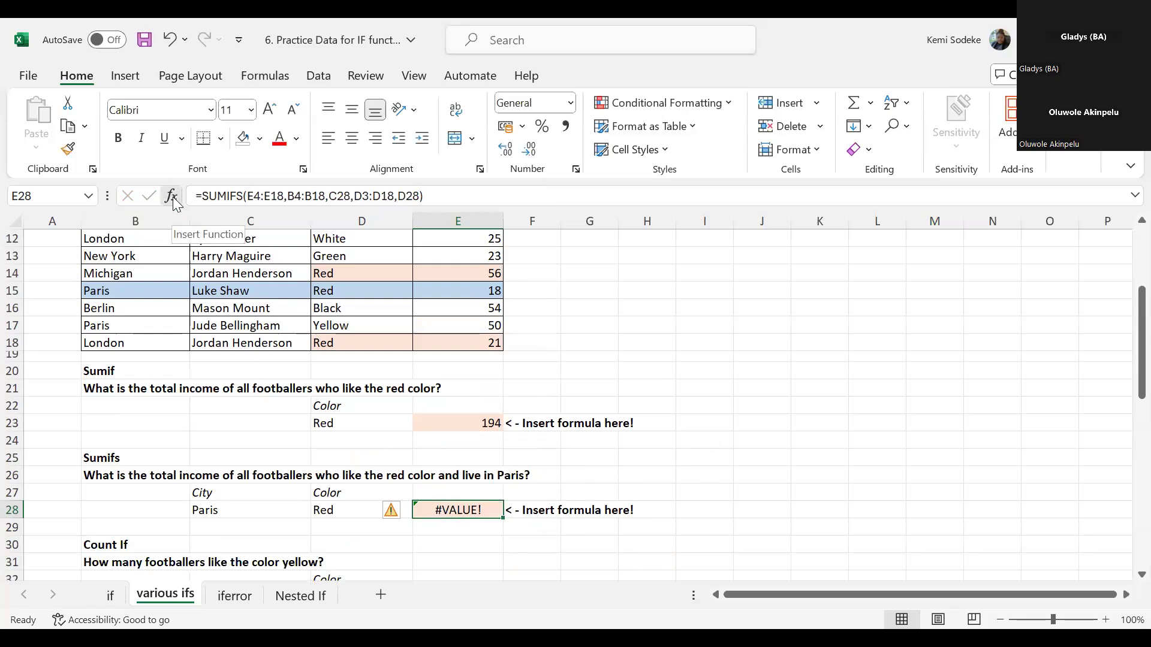
key(shift+F3)
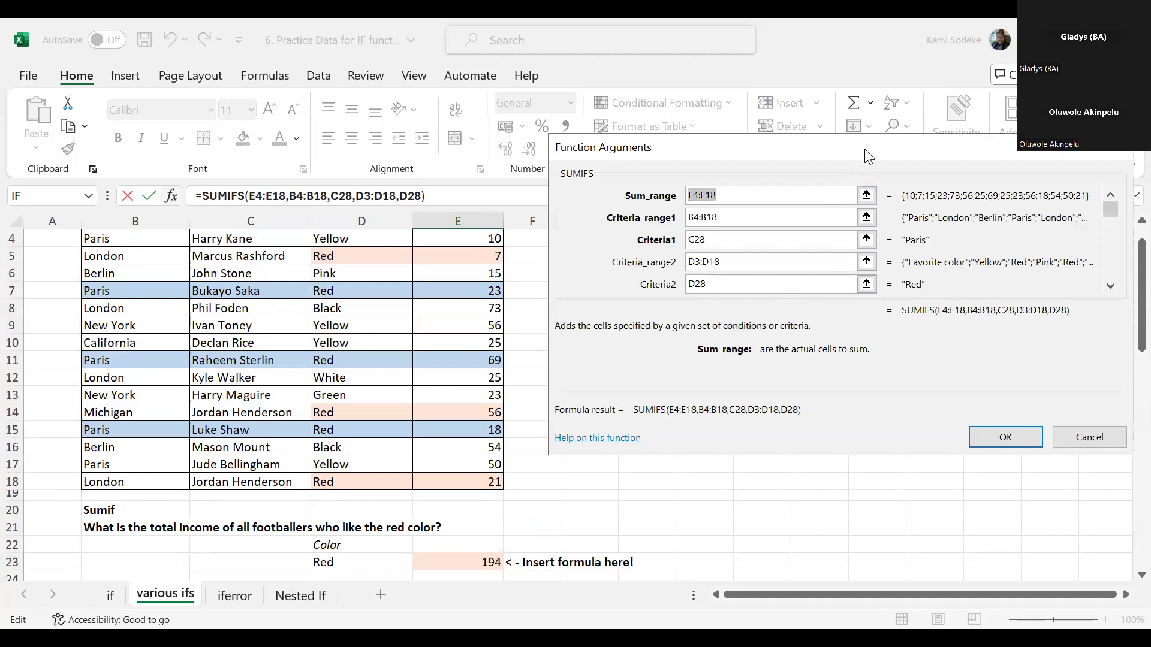
drag(864, 148, 877, 210)
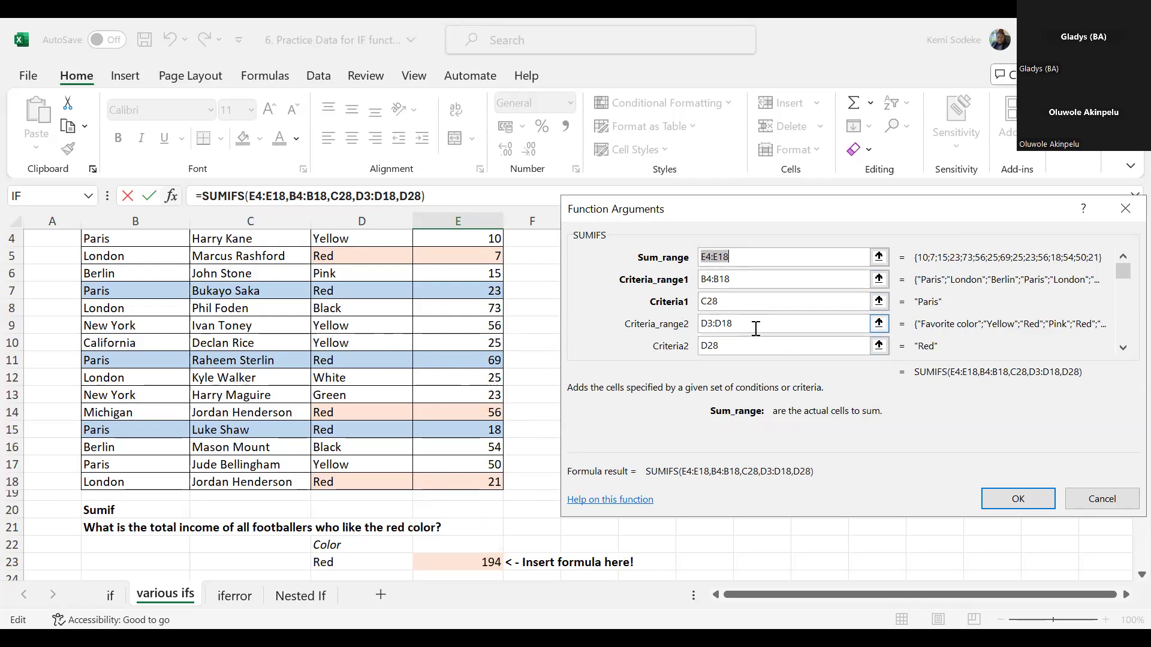
click(707, 324)
key(Delete)
text(4)
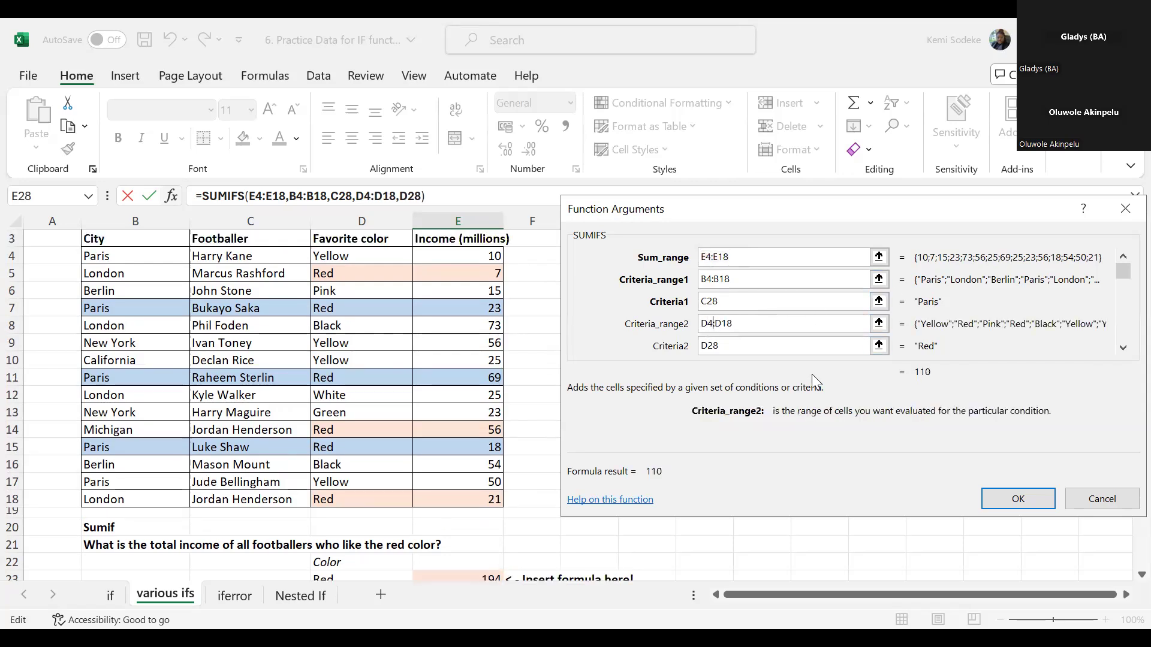
click(780, 346)
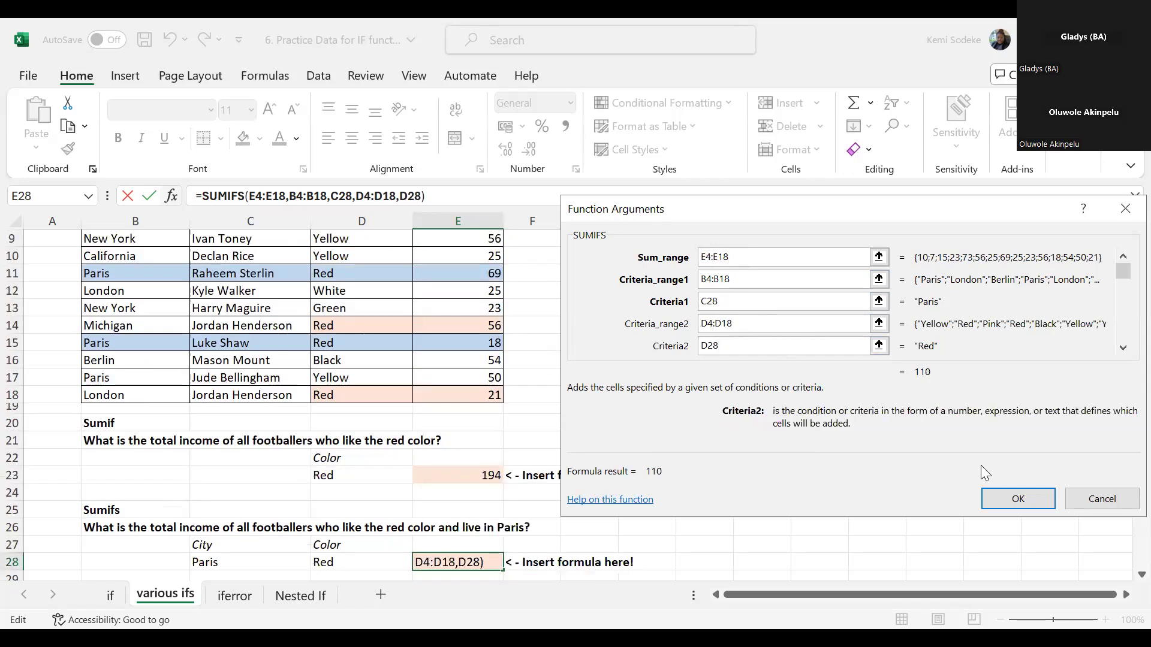
click(1029, 504)
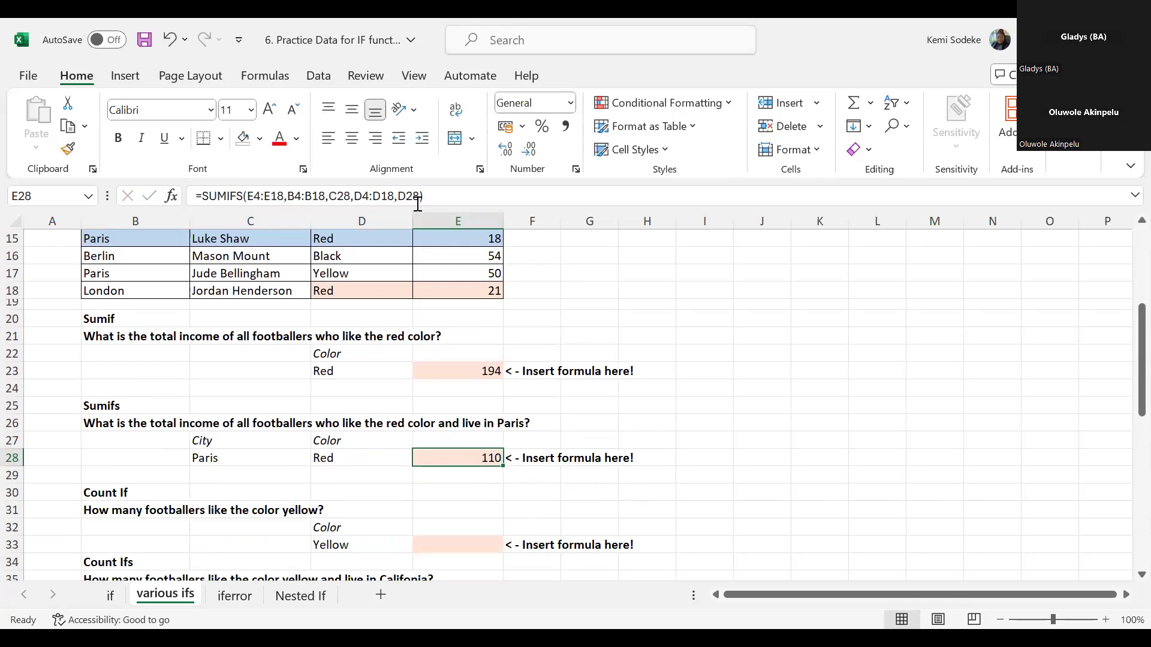
- Try adding a comma for a third criteria range after D28 in the SUMIFS formula, and restore the formula
click(419, 198)
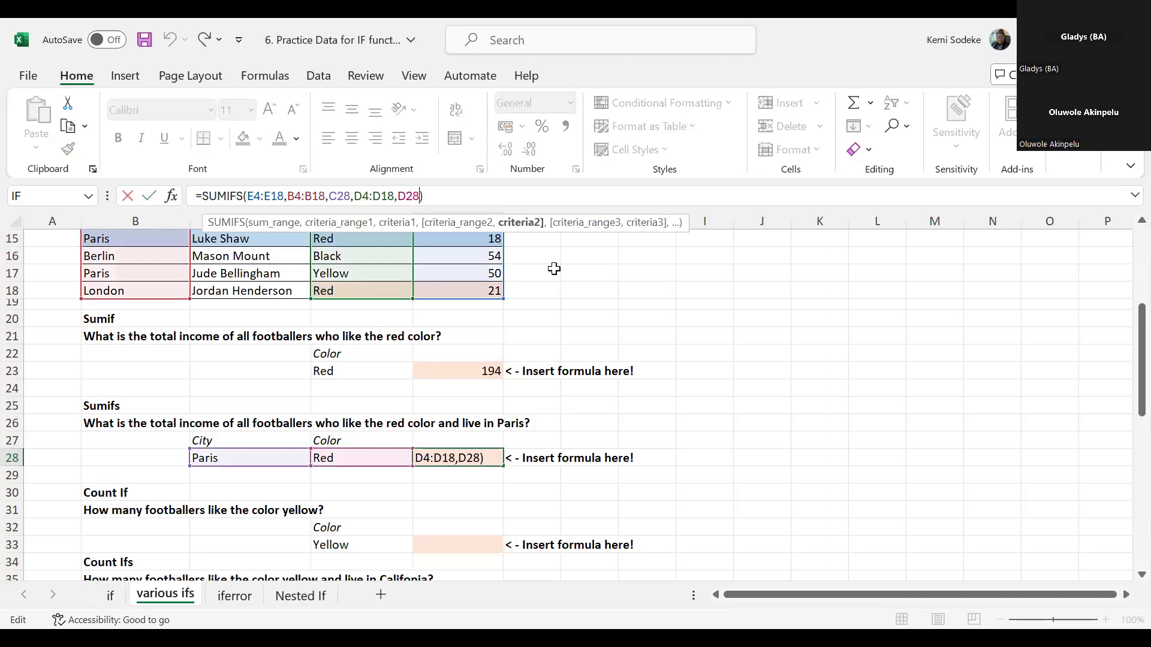
text(,)
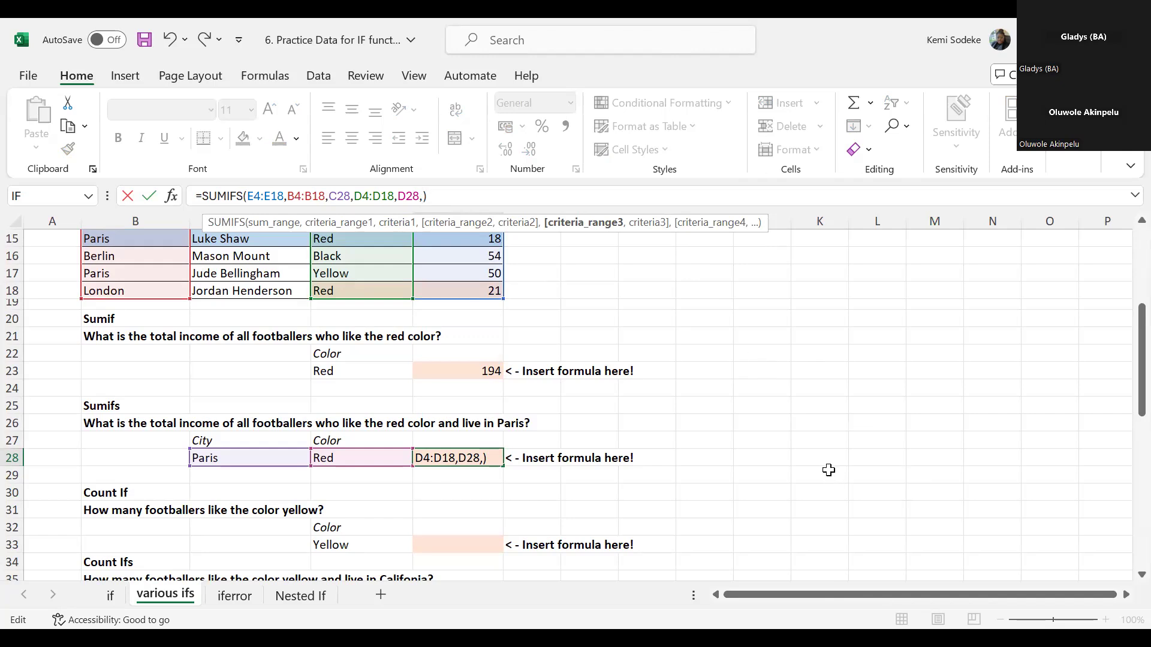
key(Return)
click(590, 388)
key(BackSpace)
key(Return)
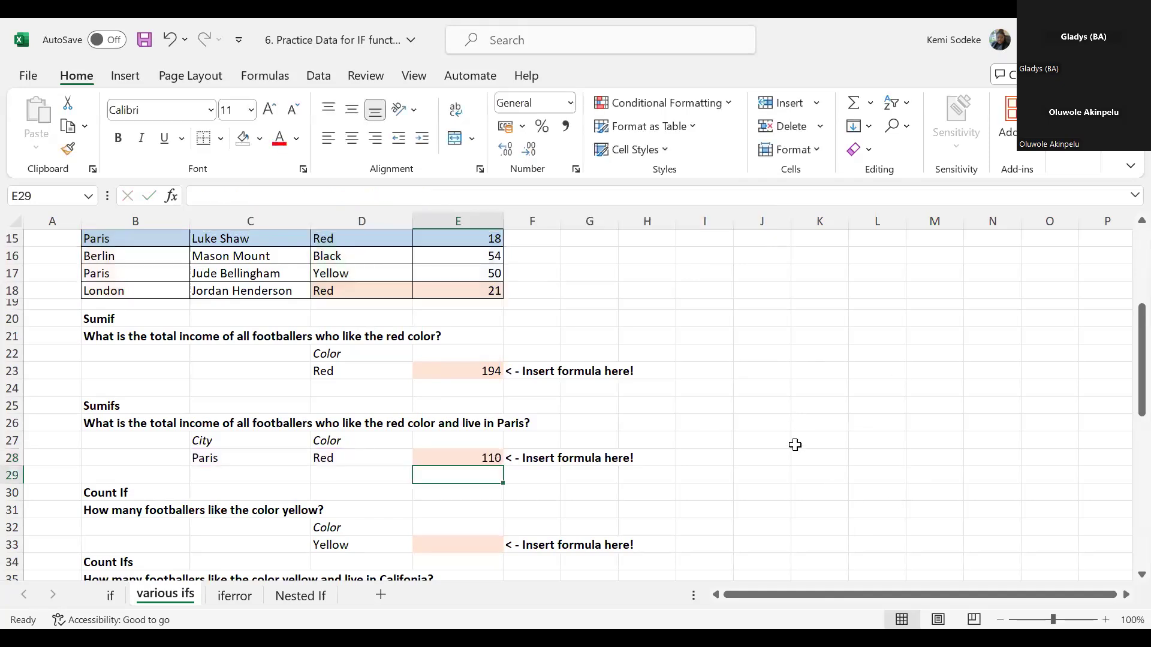
- Compare the completed SUMIF formula in E23 with the SUMIFS formula in E28
click(487, 461)
scroll(531, 473, down, 2)
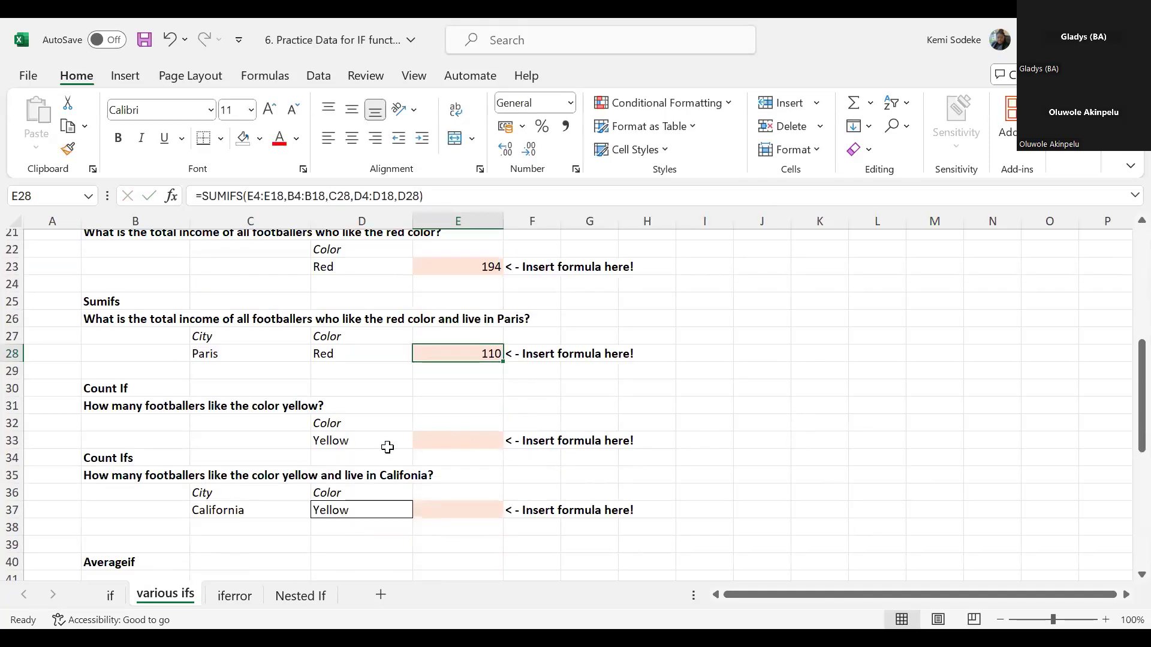
click(460, 441)
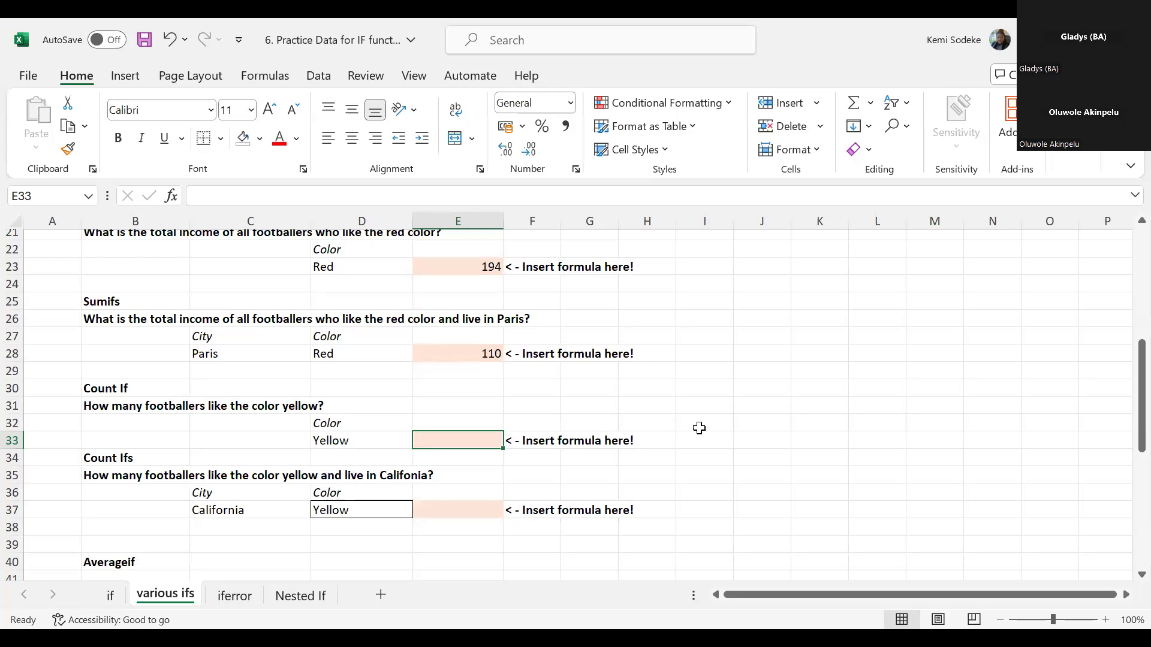
click(460, 271)
click(465, 355)
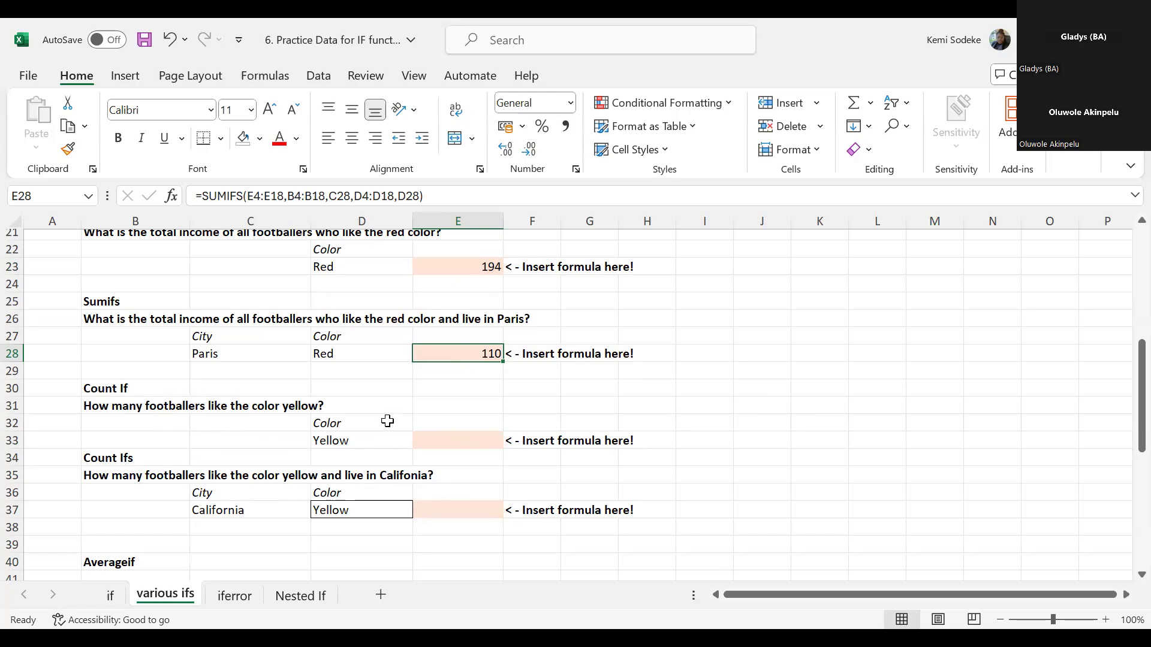
- Start a COUNTIF formula in E33 with the favorite colors in D4:D18 as its range
click(450, 437)
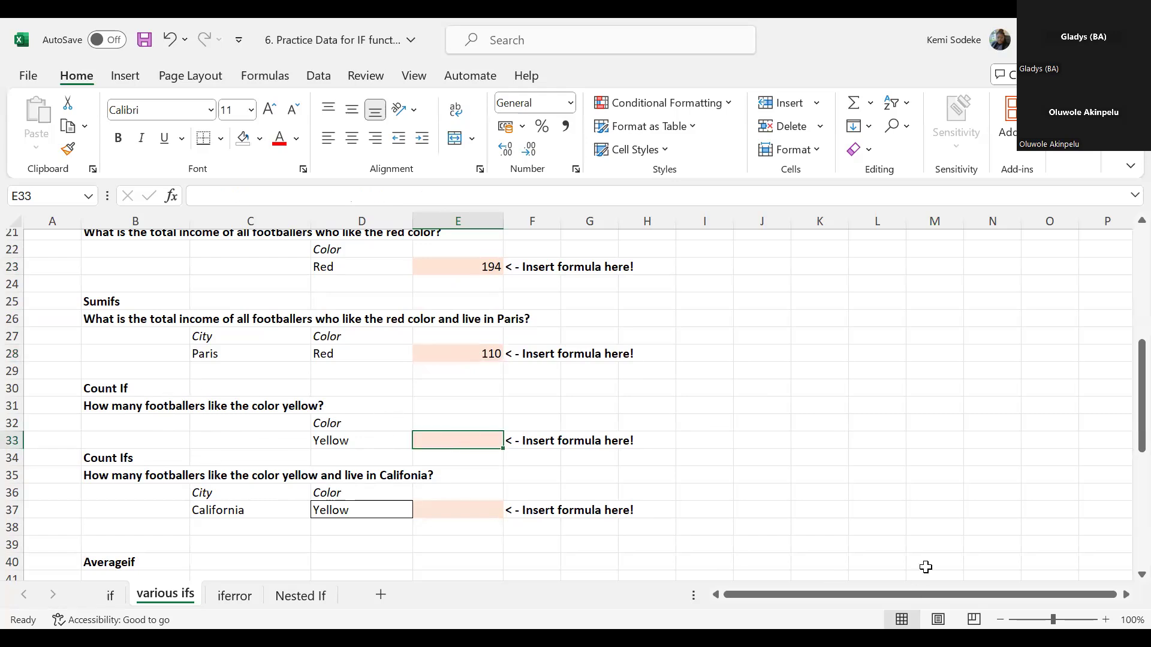
text(=)
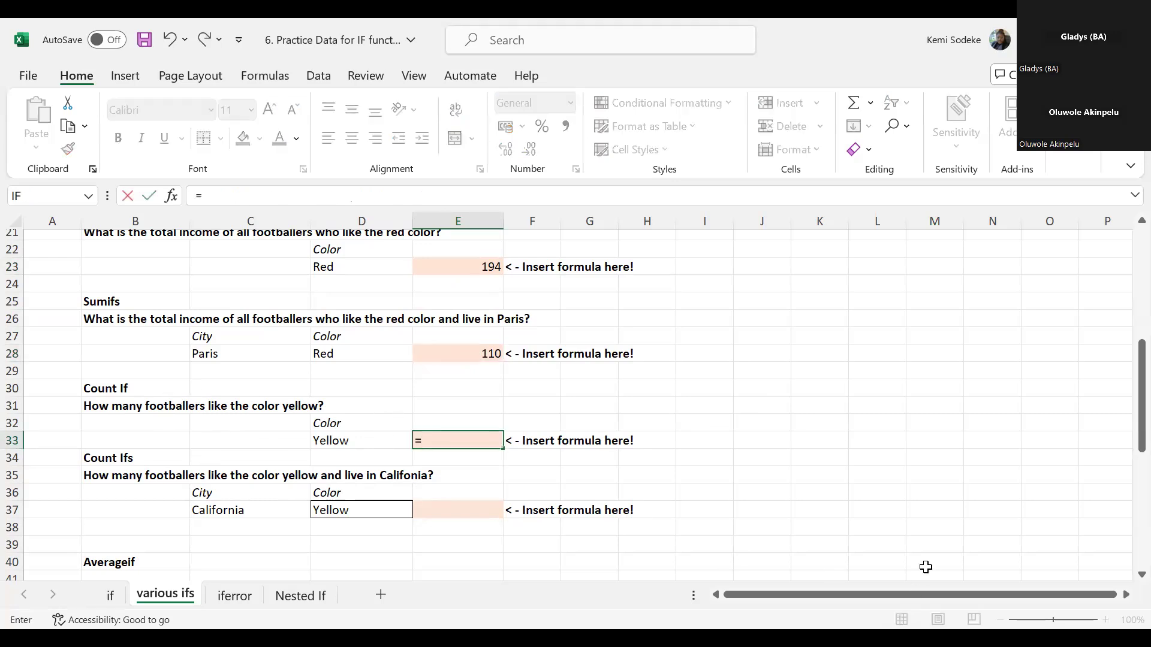
text(countif)
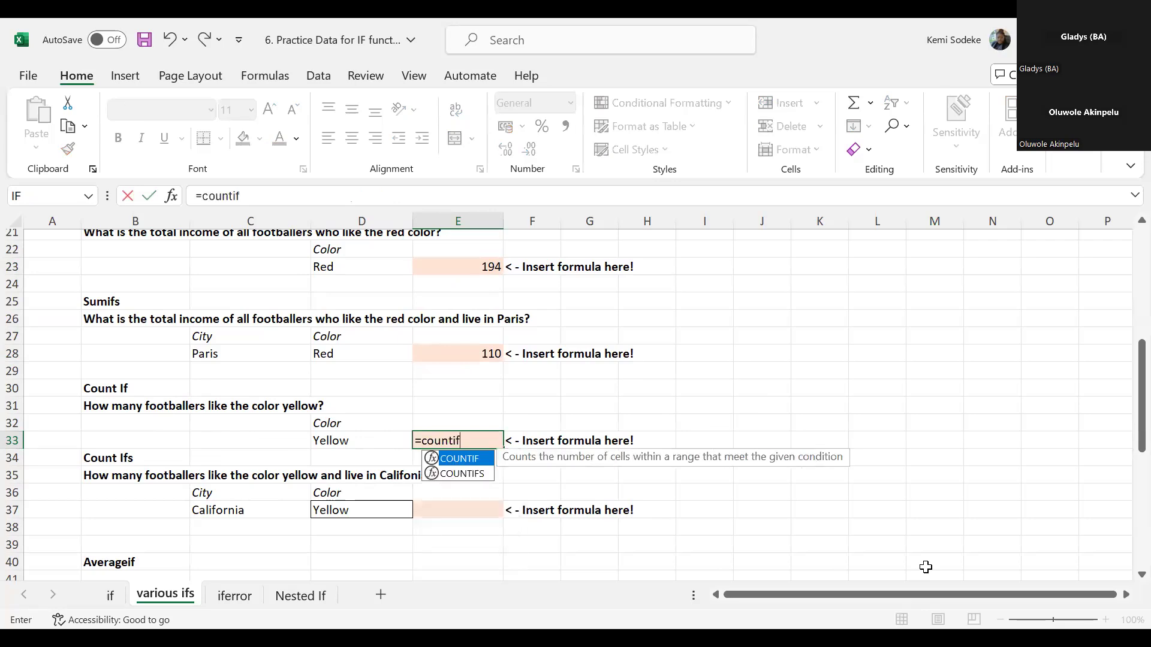
text(()
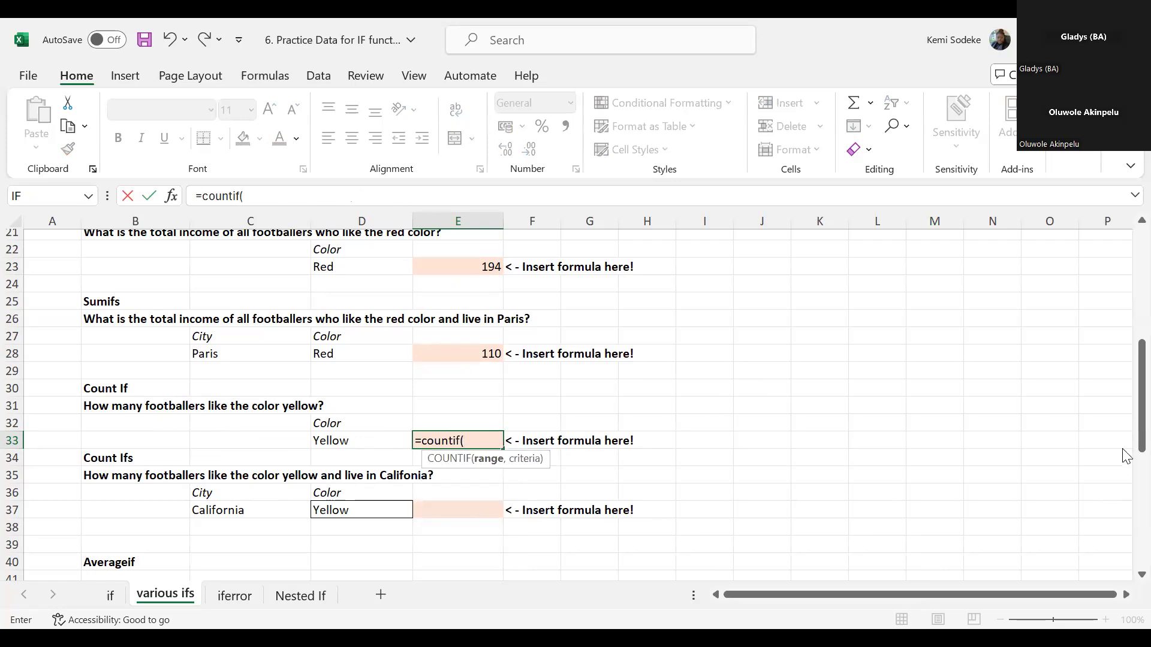
scroll(1113, 326, up, 7)
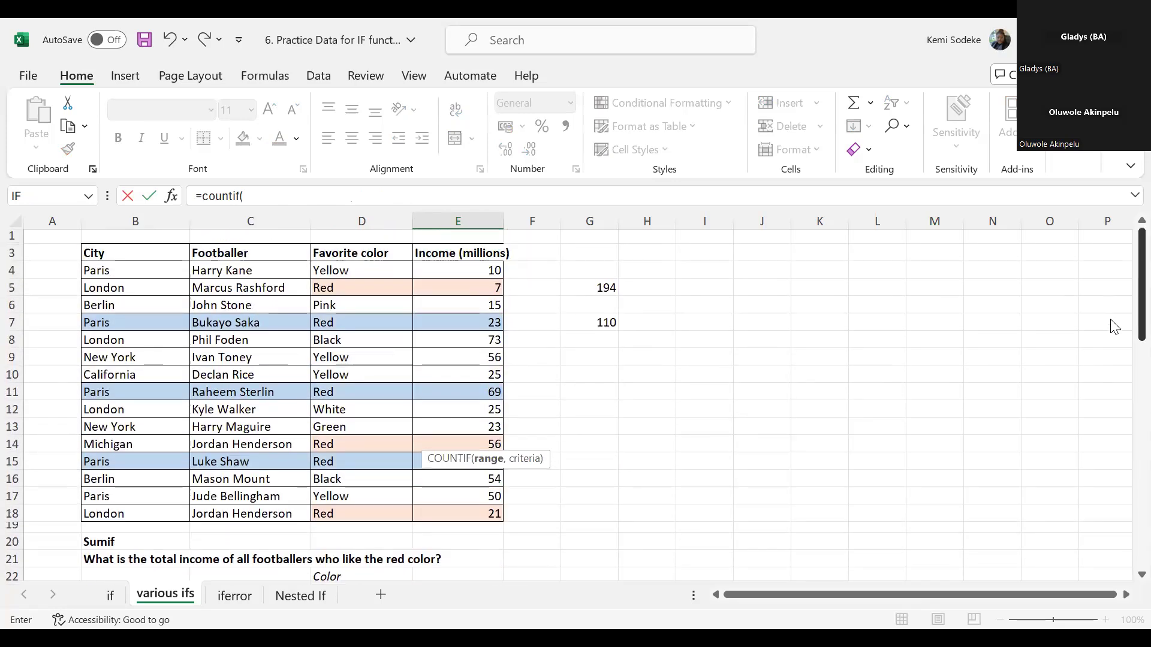
click(386, 270)
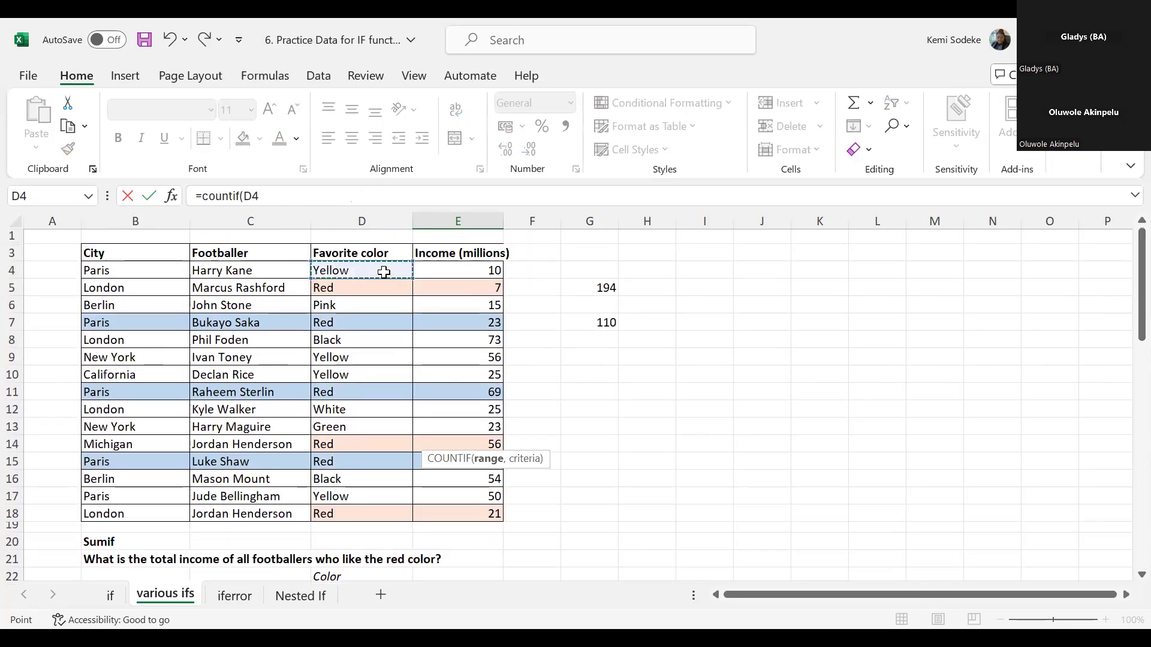
shift+click(371, 512)
text(,)
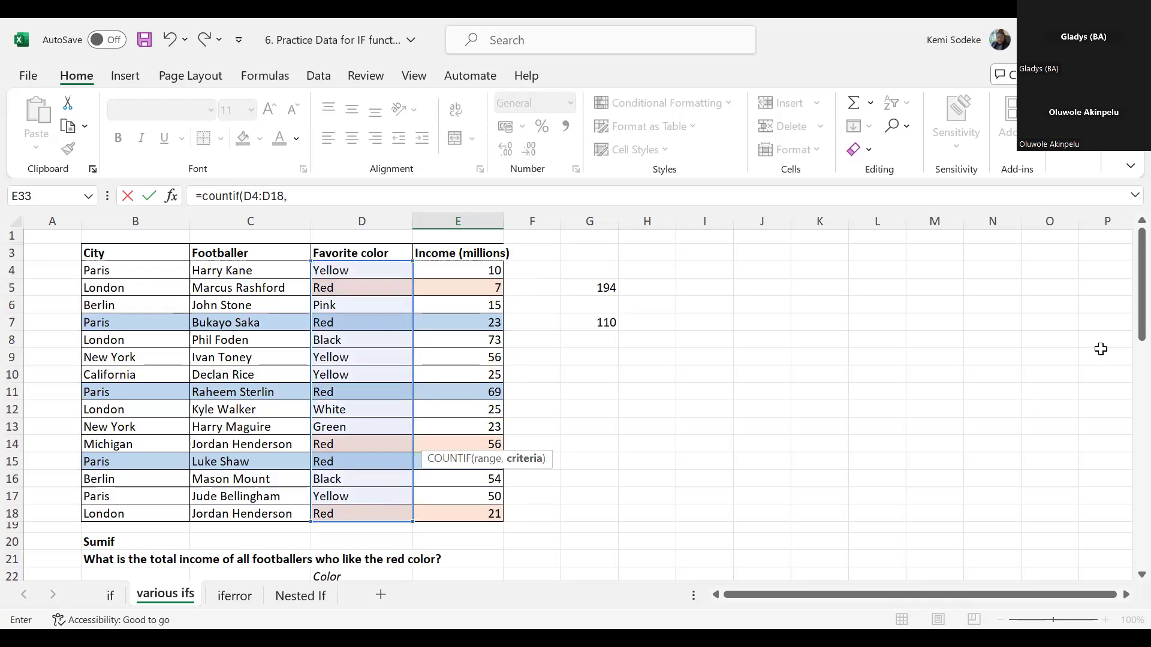
- Set the COUNTIF criterion to the color in D33, and complete the formula in E33
scroll(1125, 335, down, 7)
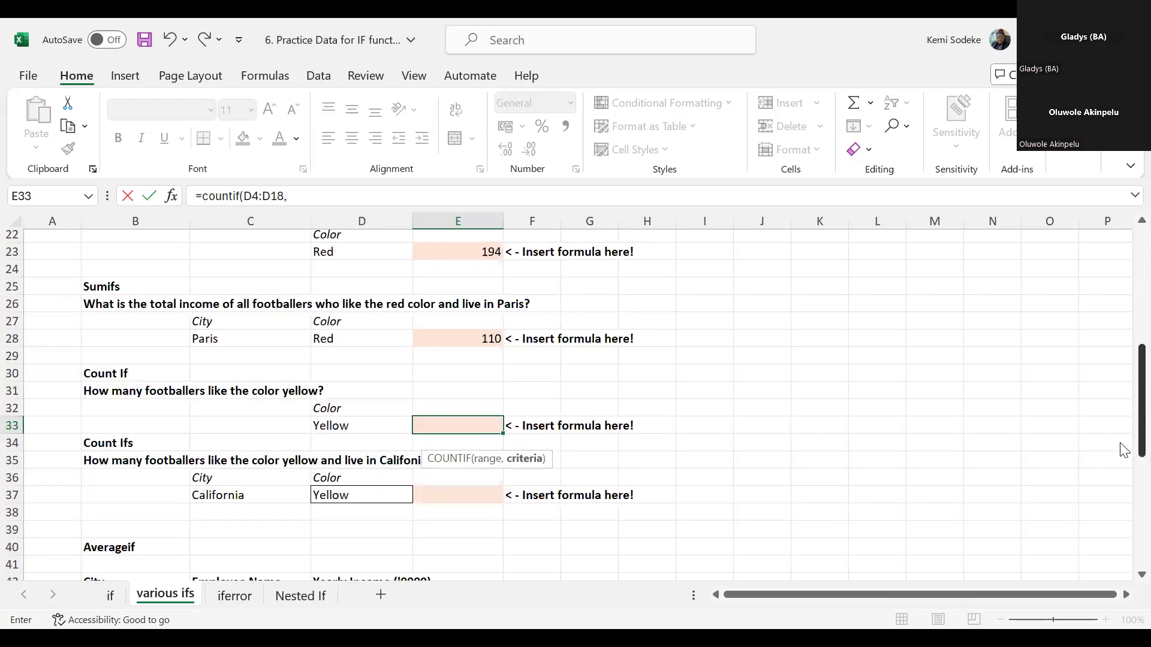
click(360, 425)
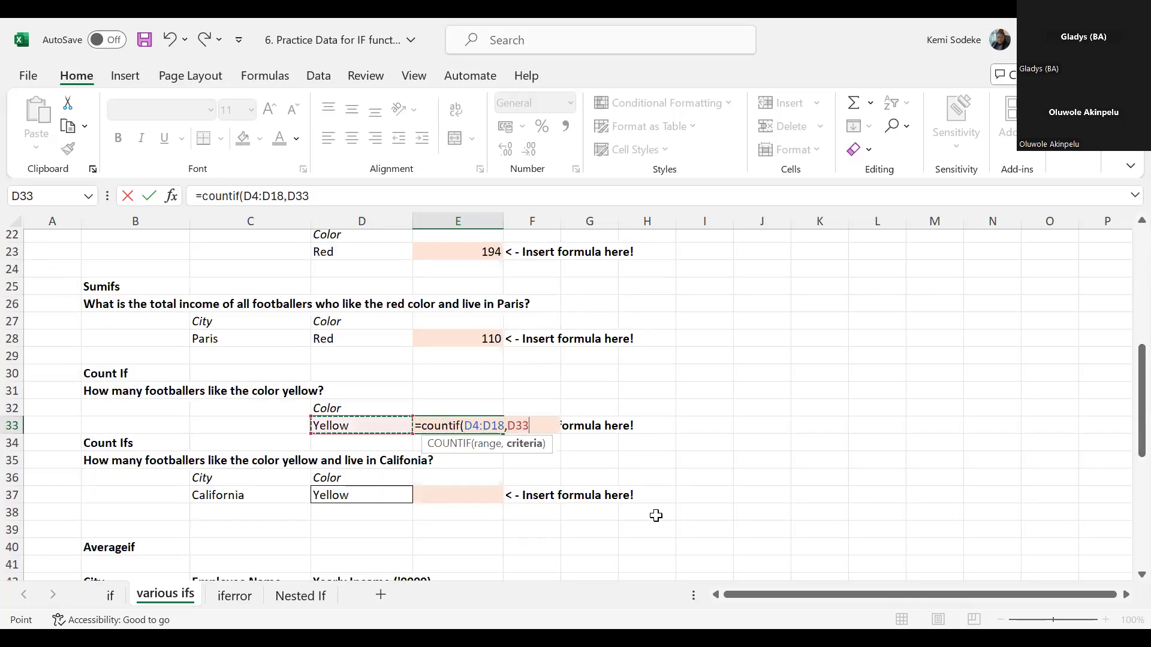
text())
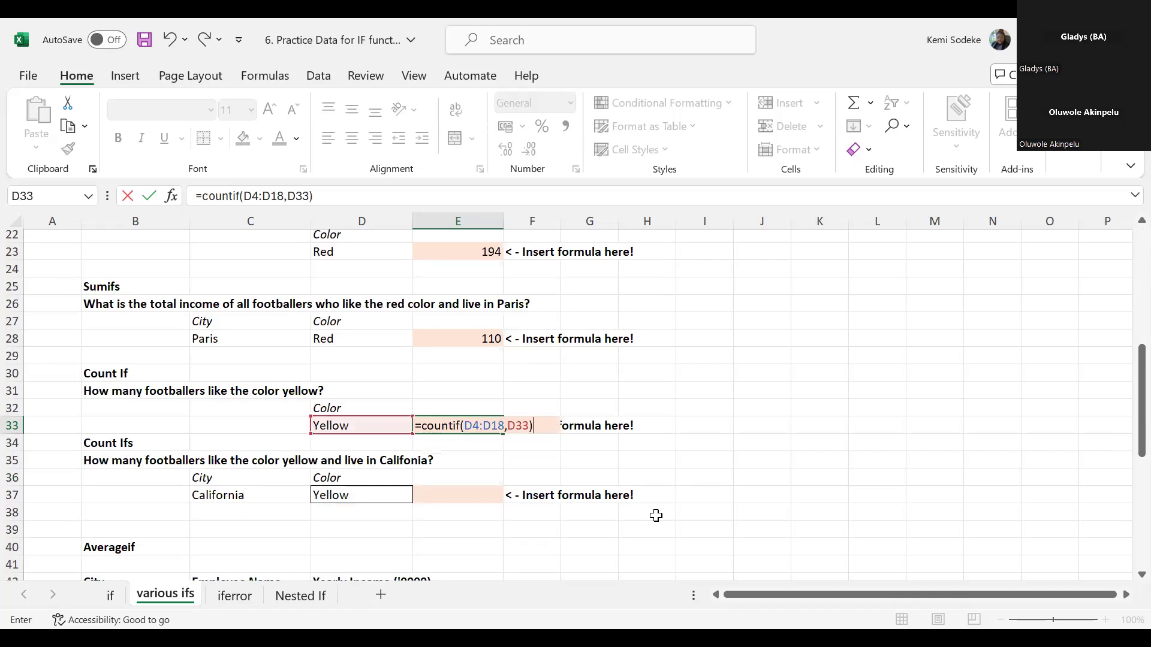
key(Return)
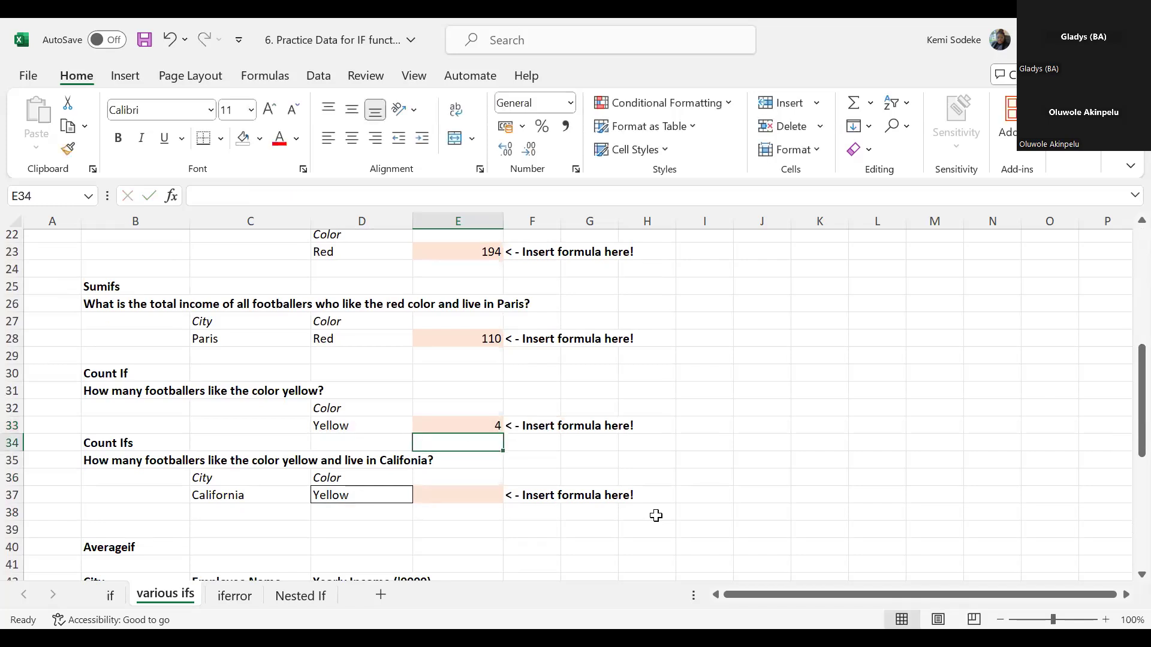
- Check the COUNTIF answer in E33 by selecting all the Yellow cells in the favorite color column together
click(451, 424)
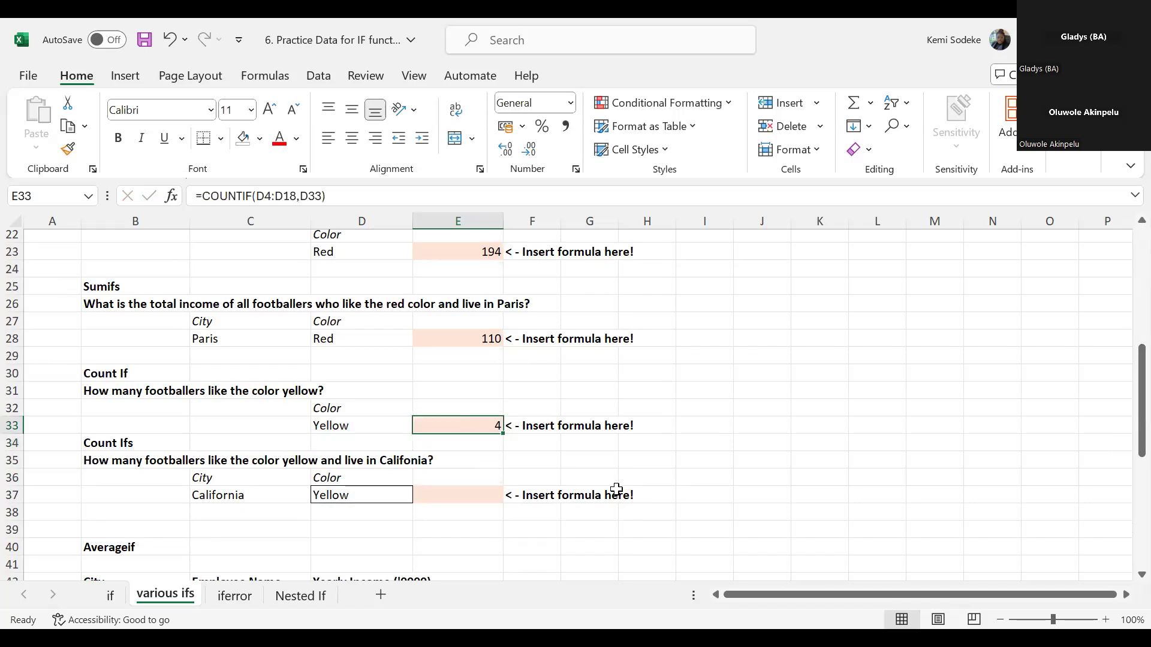
scroll(594, 492, up, 2)
scroll(584, 490, up, 5)
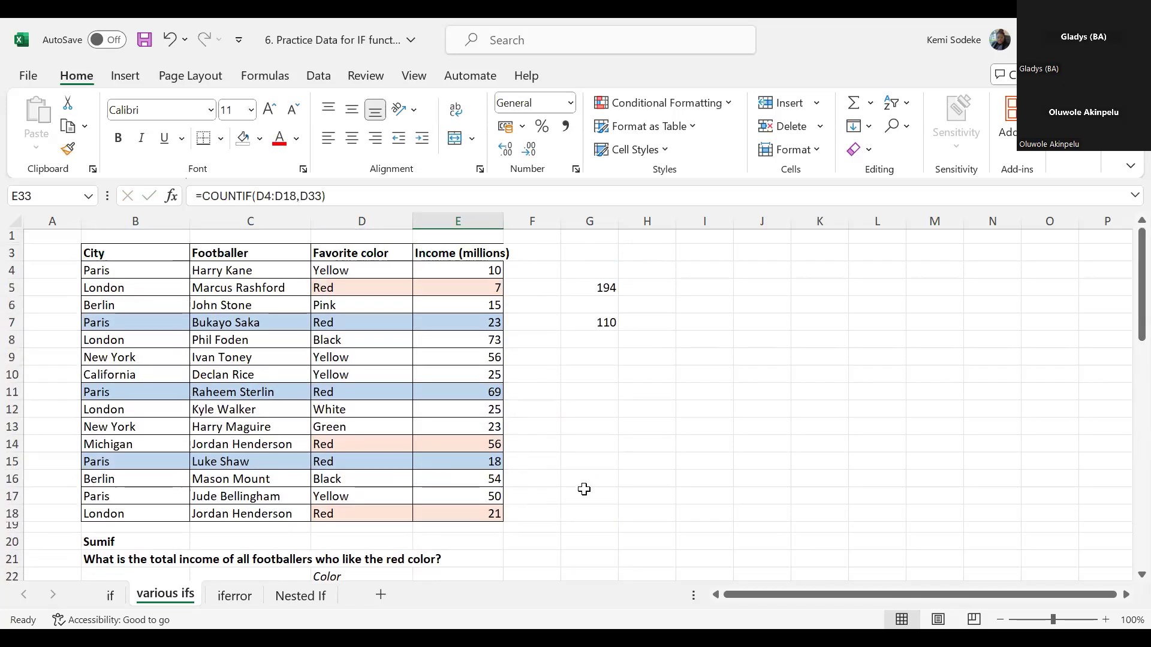
click(345, 271)
ctrl+drag(348, 358, 345, 368)
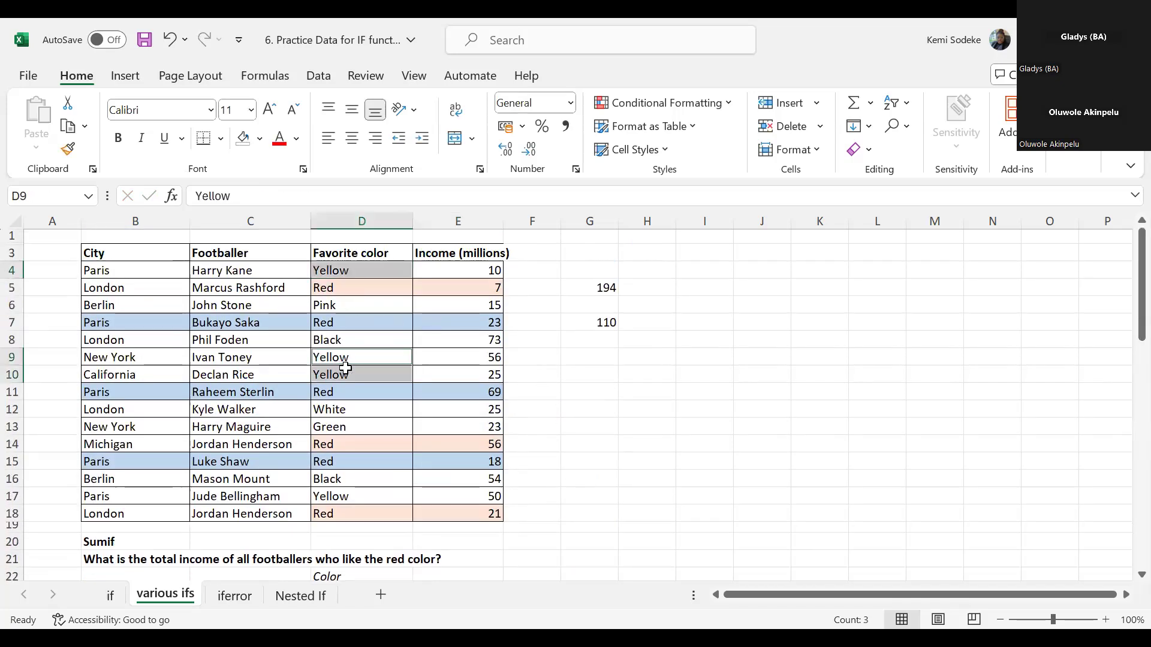
ctrl+click(336, 501)
scroll(653, 488, down, 6)
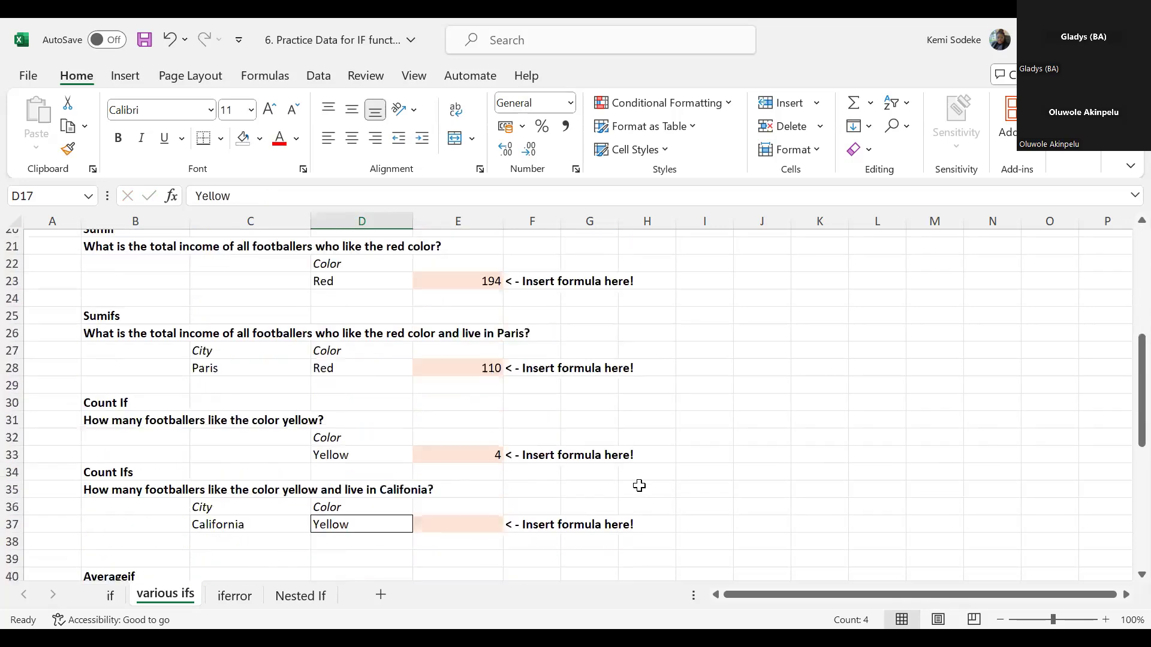
click(444, 453)
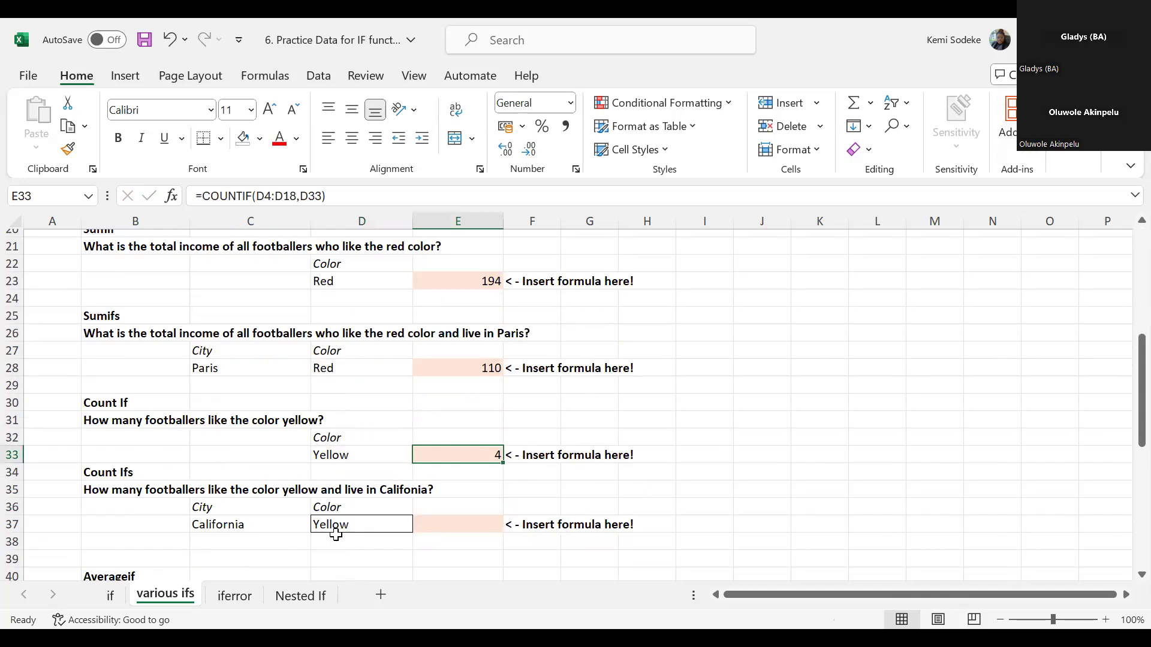
- Start a COUNTIFS formula in E37 for the yellow-and-California question
click(414, 528)
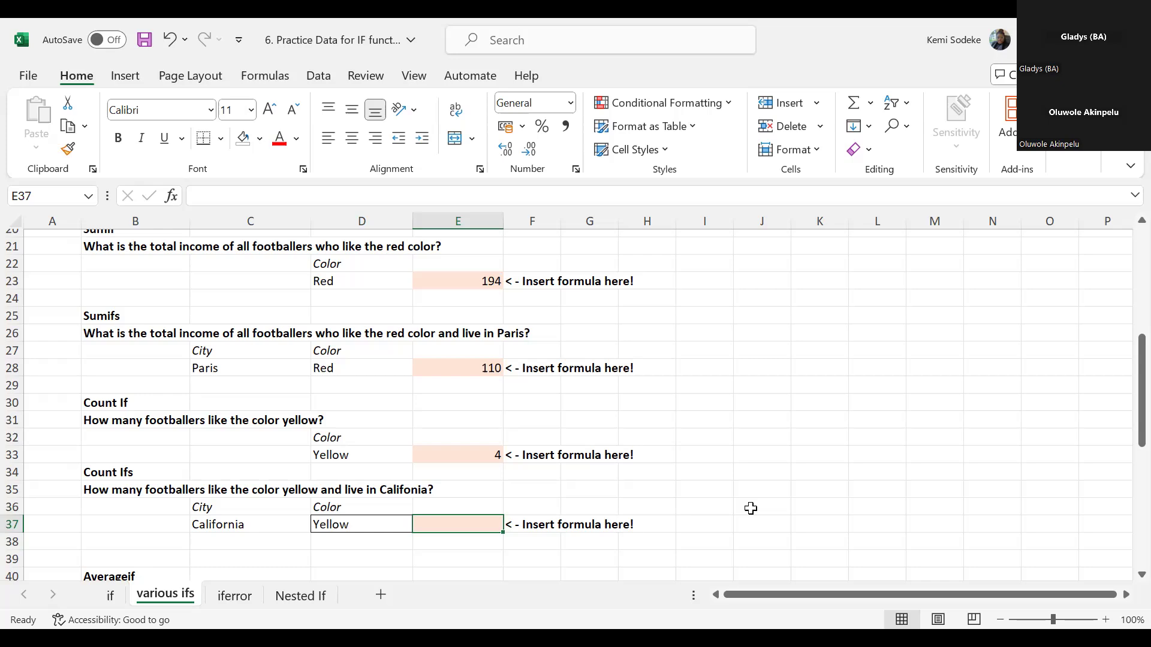
text(=)
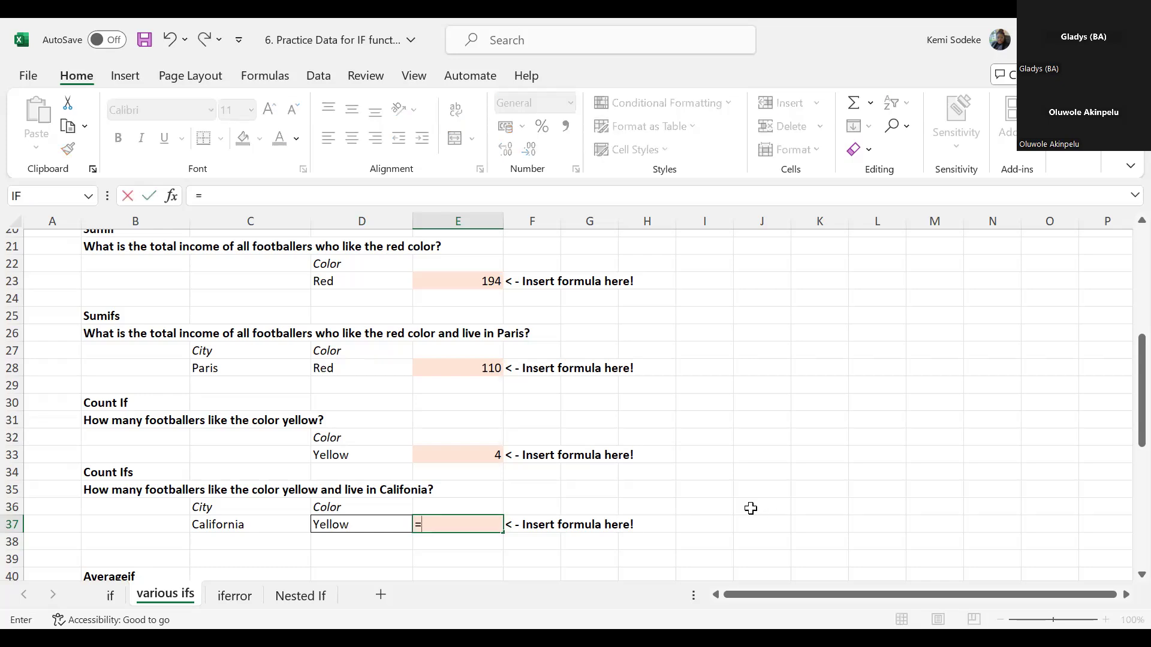
text(countif)
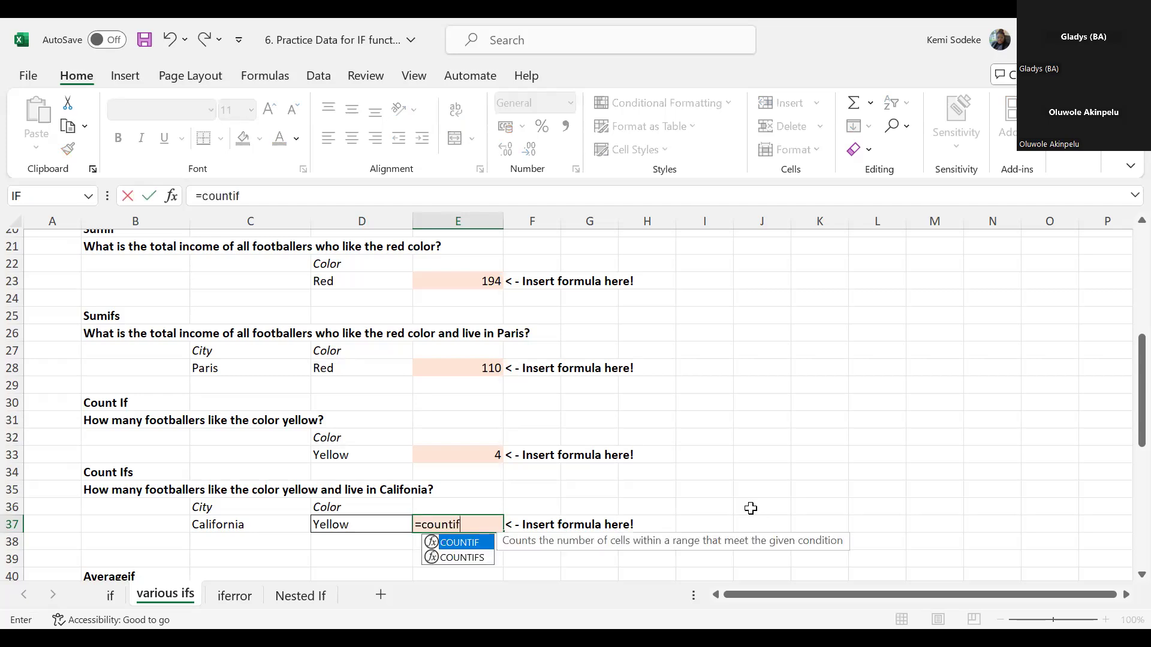
text(()
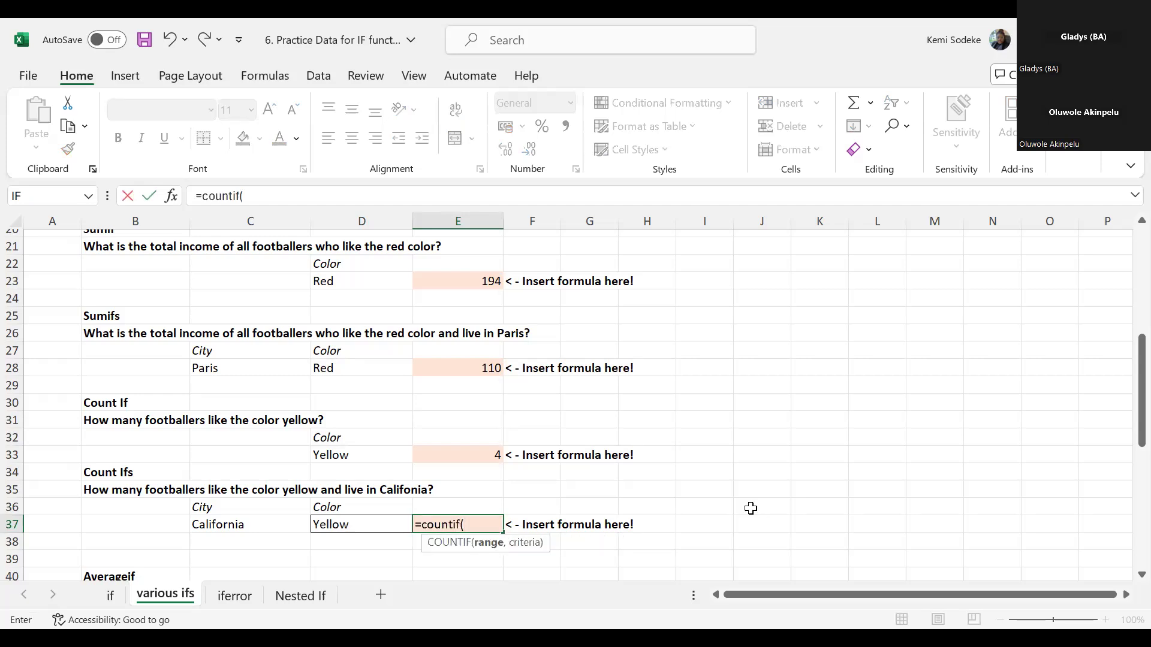
click(461, 523)
key(BackSpace)
text(s()
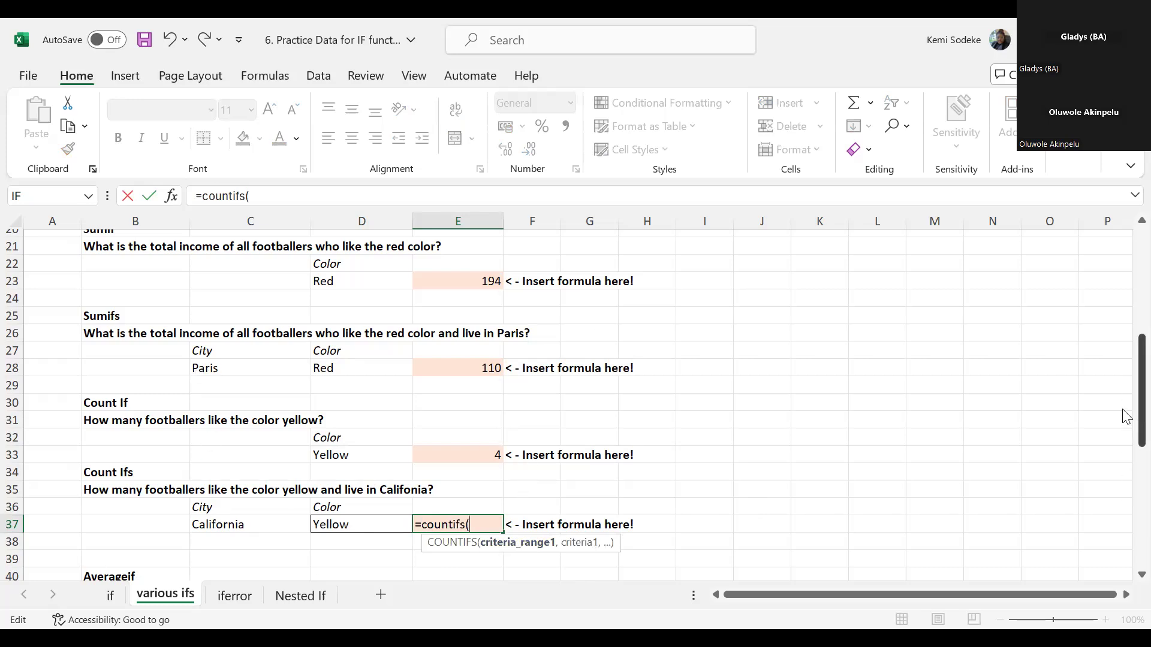
- Give the COUNTIFS formula the cities in B4:B18 as first criteria range and the city in C37 as its criterion
click(1099, 272)
click(147, 271)
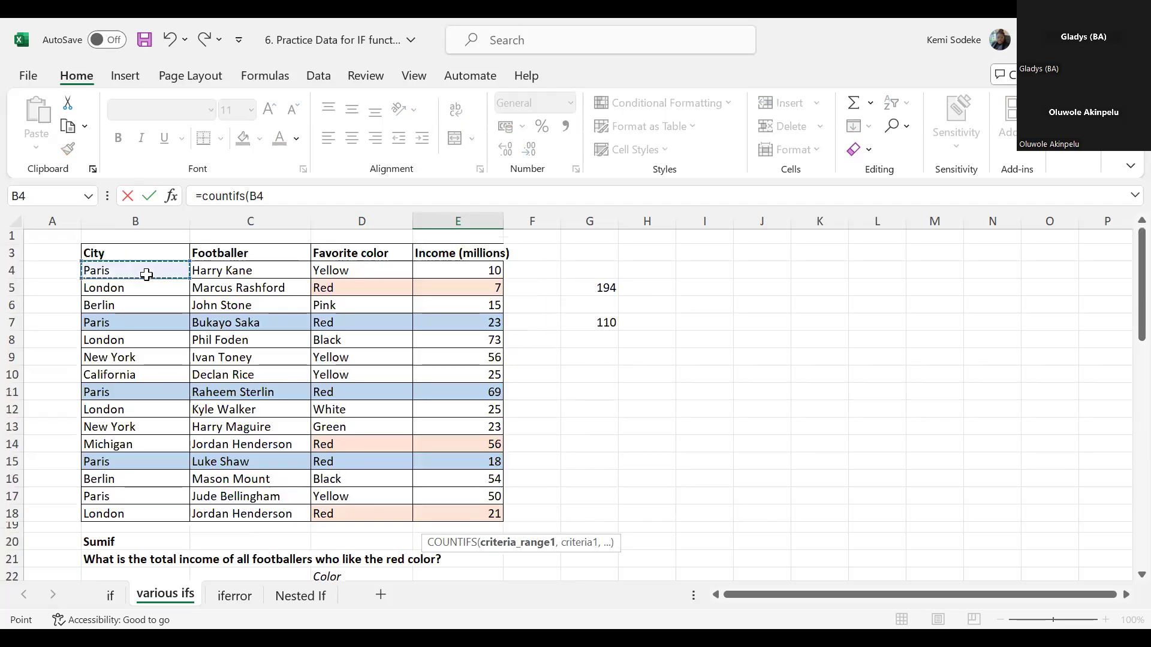
shift+click(136, 513)
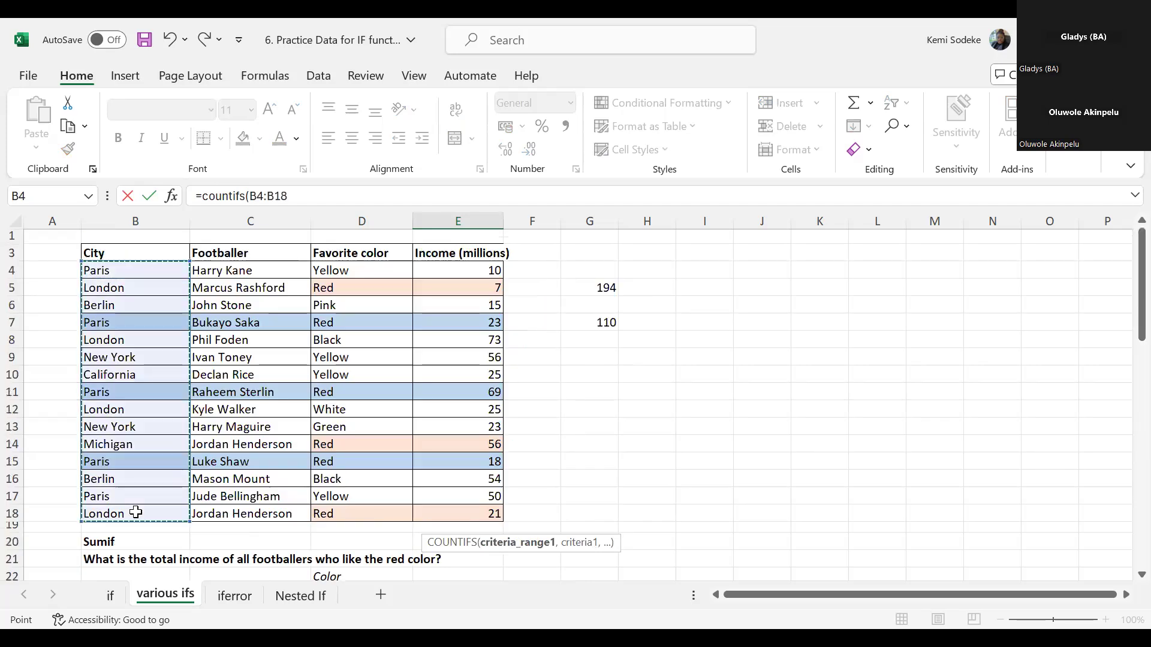
text(,)
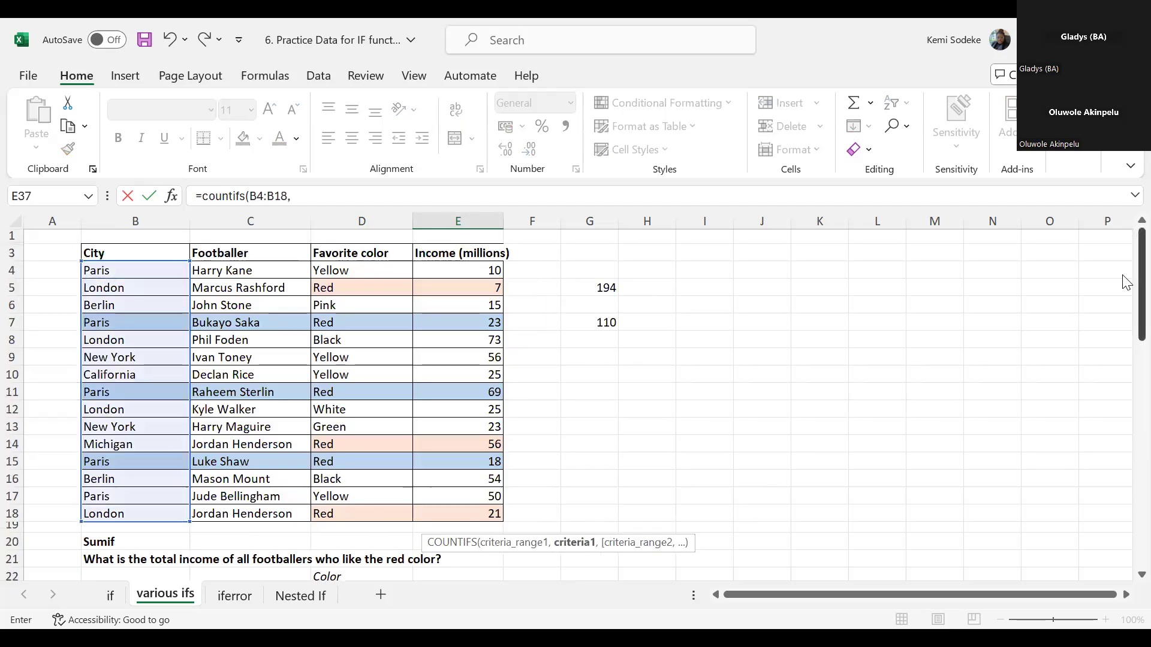
drag(1126, 296, 1125, 445)
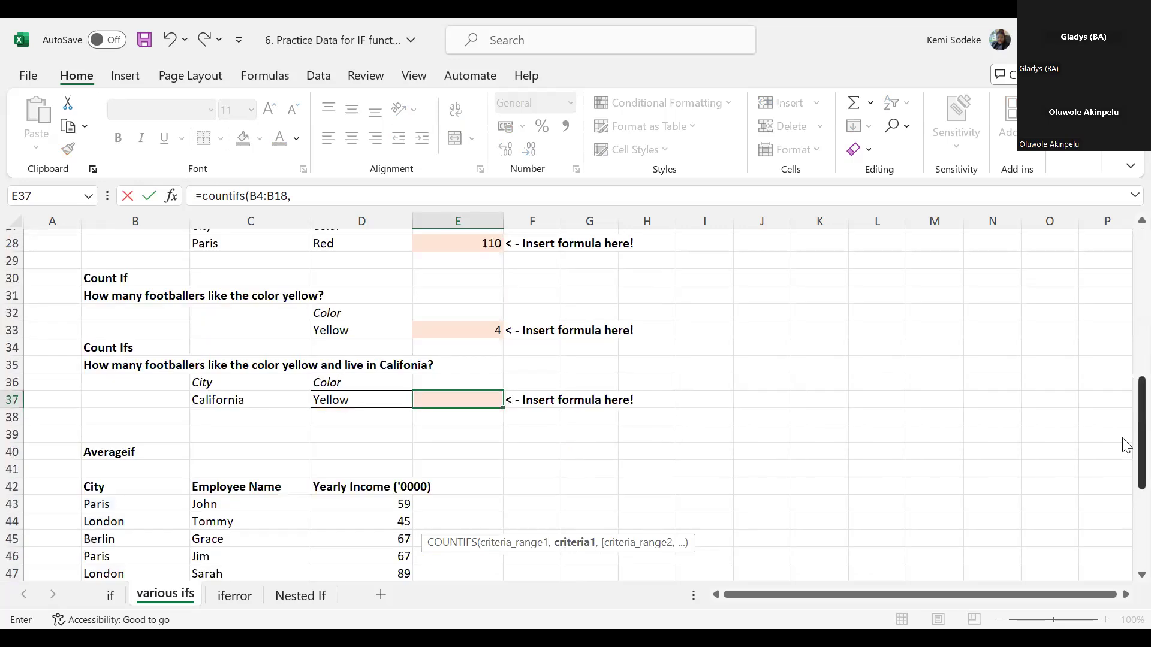
click(232, 401)
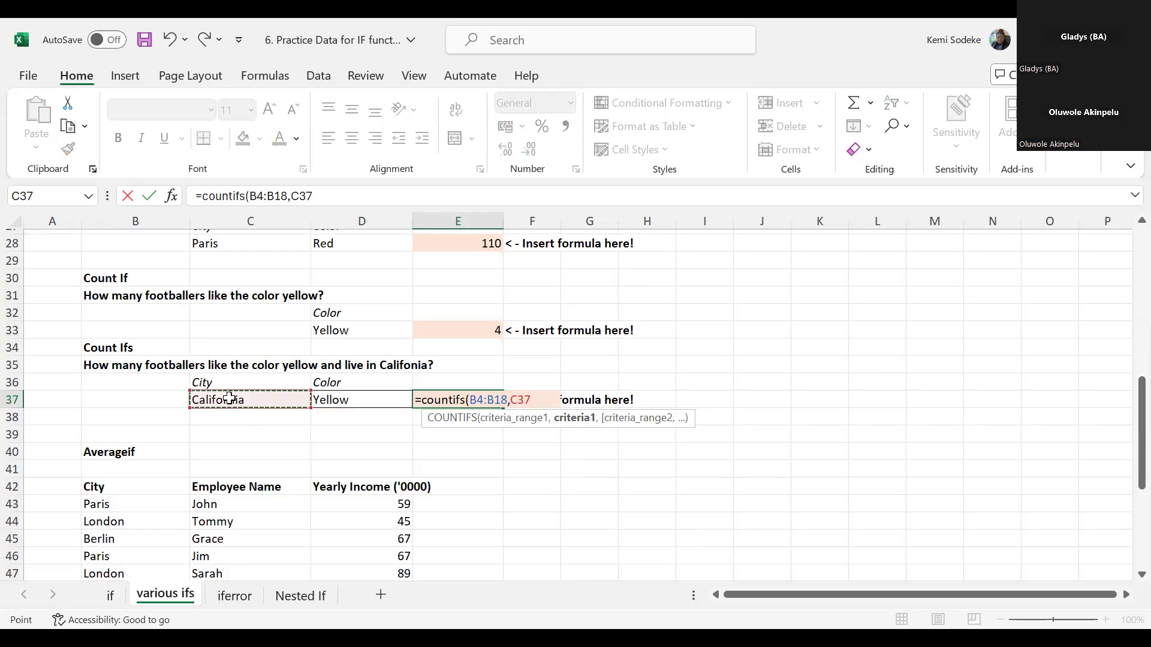
text(,)
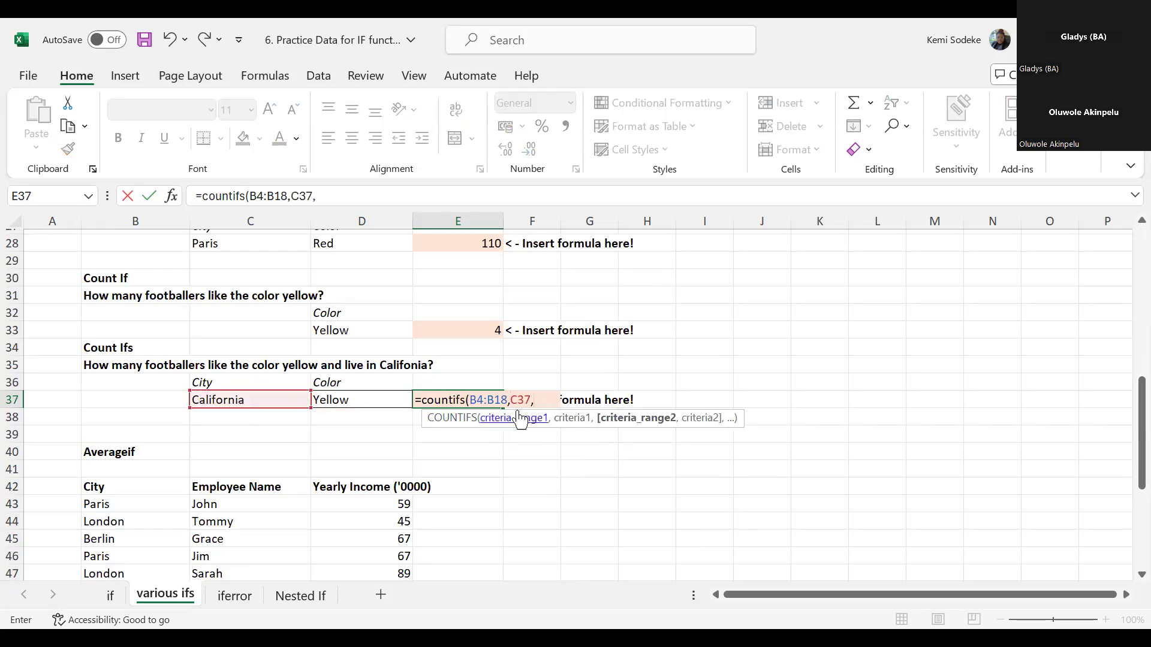
- Add the favorite colors in D4:D18 with the color in D37 as second criterion, and complete the COUNTIFS formula in E37
scroll(1122, 267, up, 9)
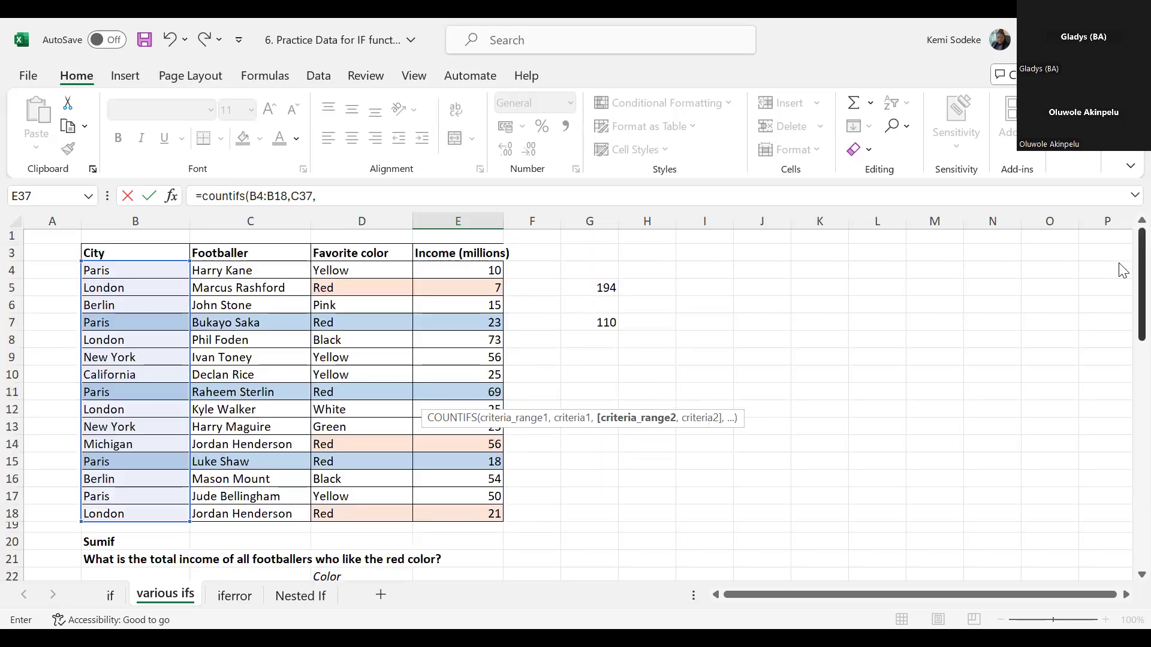
click(366, 270)
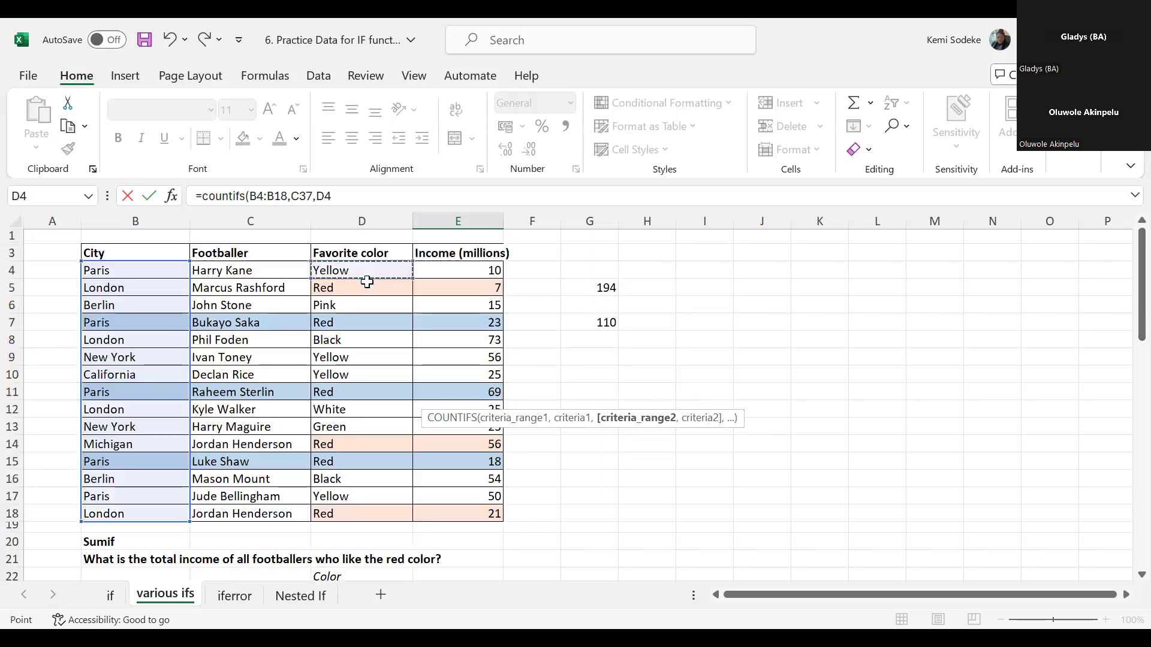
shift+click(363, 510)
text(,)
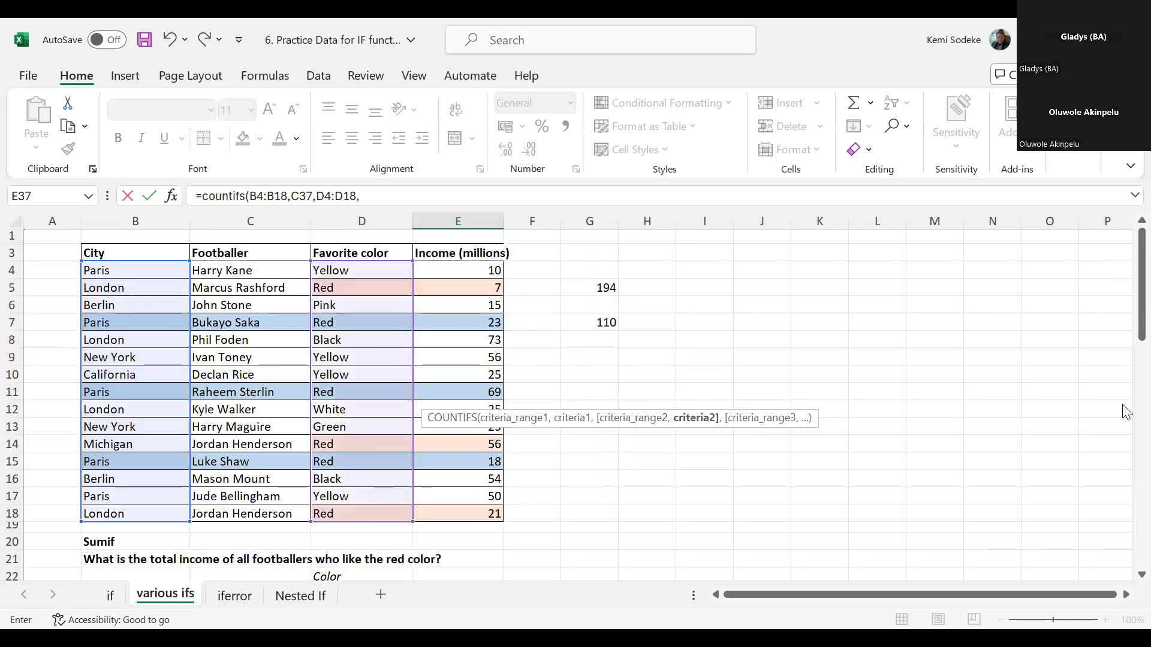
scroll(1126, 319, down, 10)
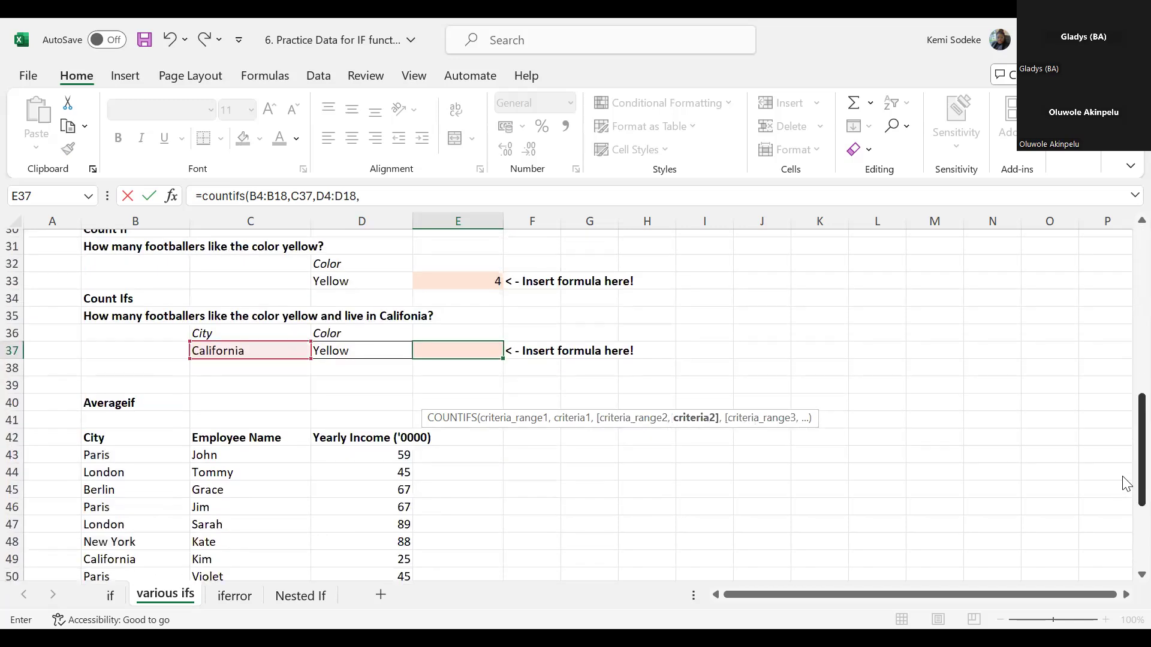
click(354, 352)
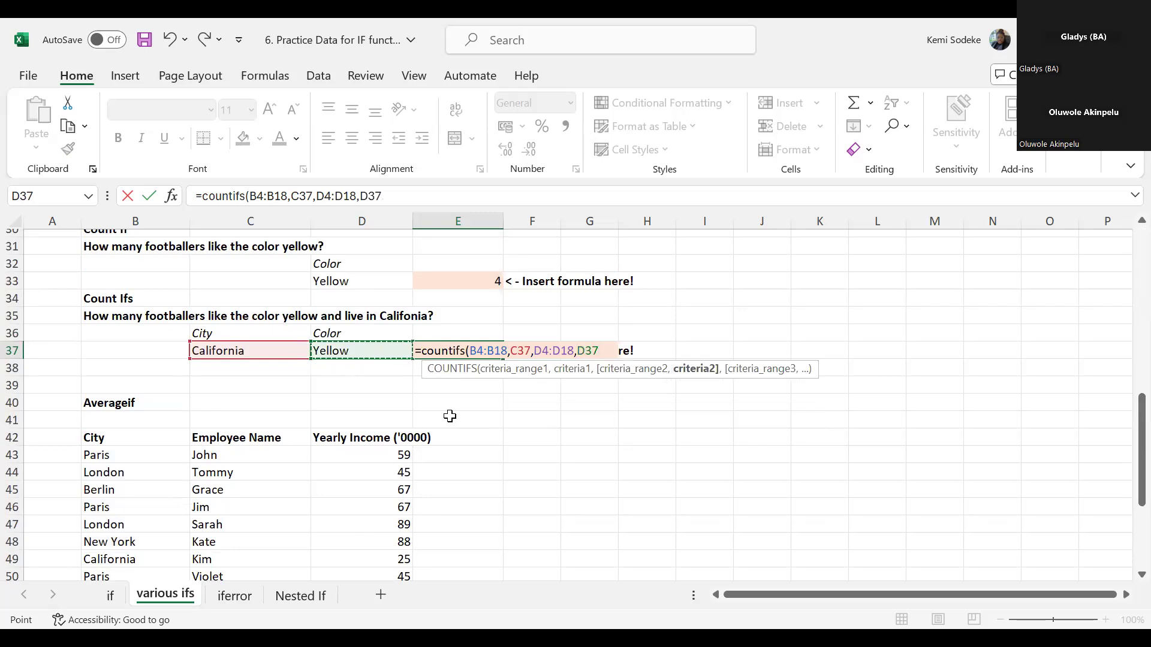
text())
key(Return)
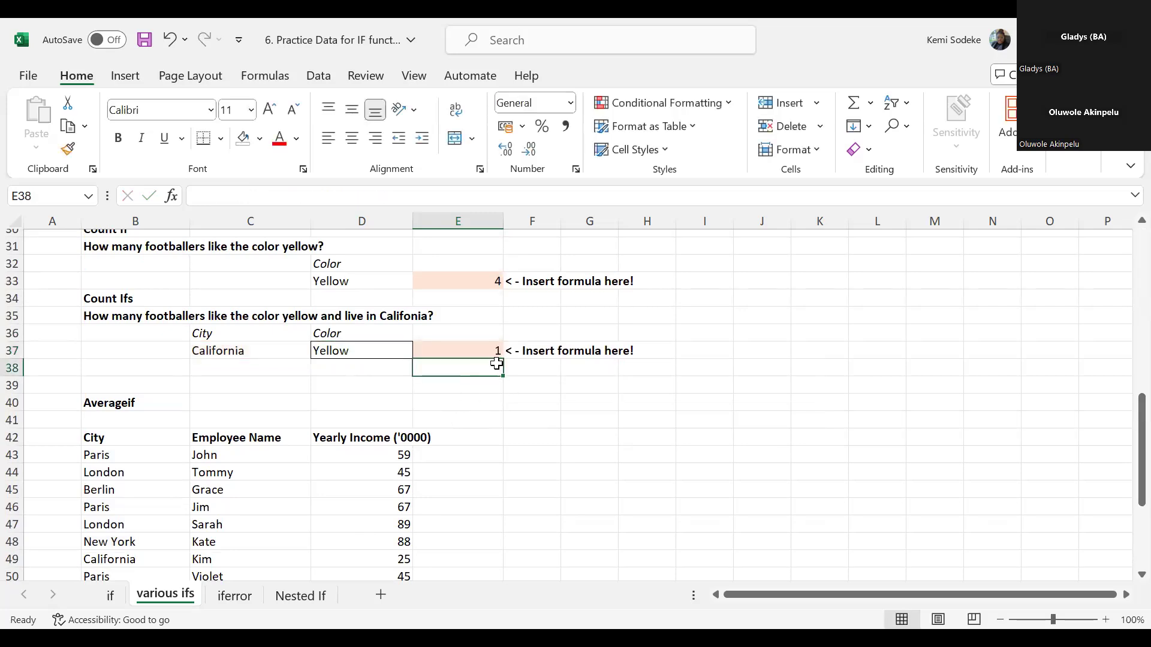
key(Up)
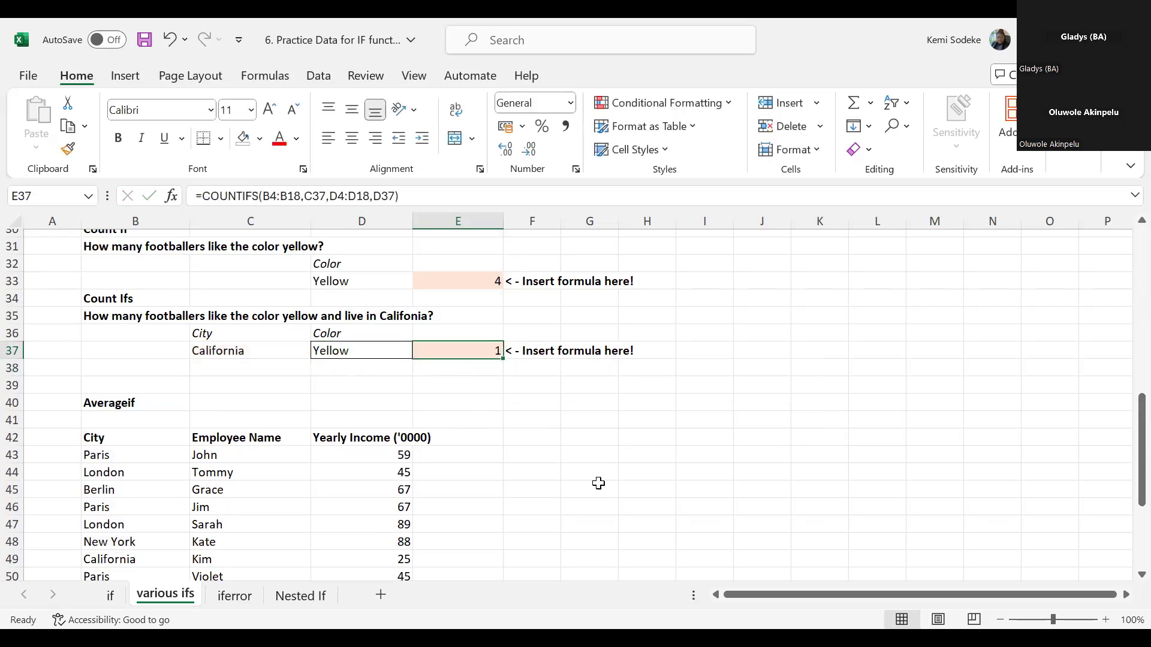
- Check the COUNTIFS answer in E37 against the California row with the Yellow favorite color in the footballer table
scroll(598, 483, up, 10)
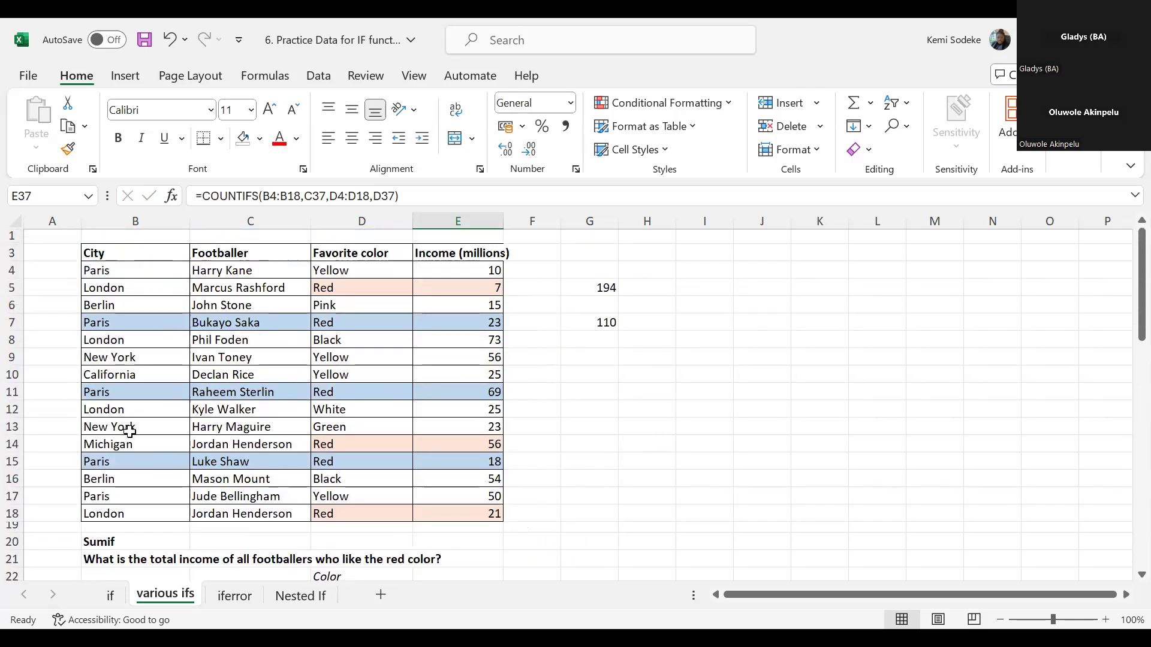
click(308, 374)
click(347, 375)
click(147, 373)
scroll(536, 424, down, 2)
scroll(536, 425, down, 7)
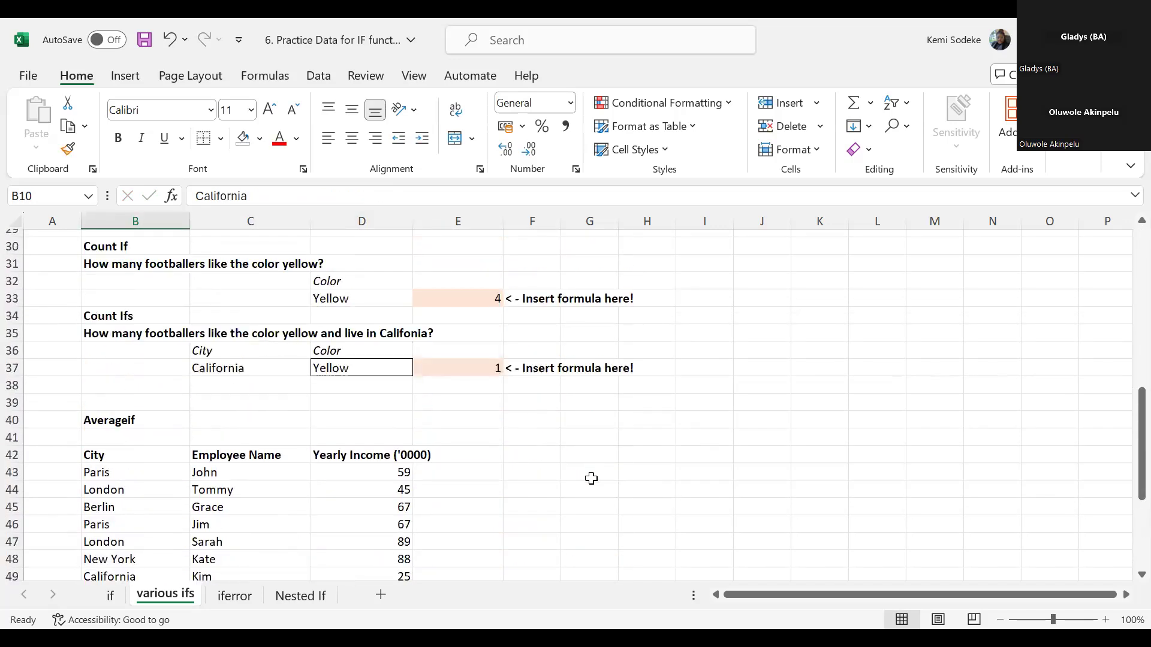
click(480, 370)
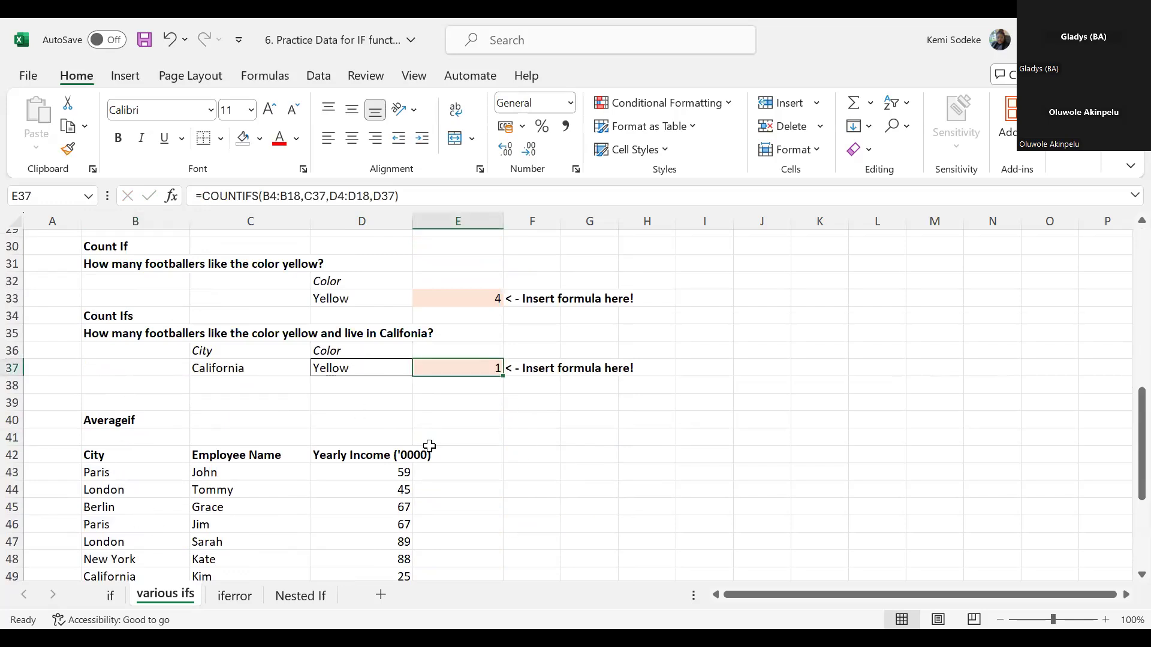
click(627, 490)
scroll(615, 460, down, 2)
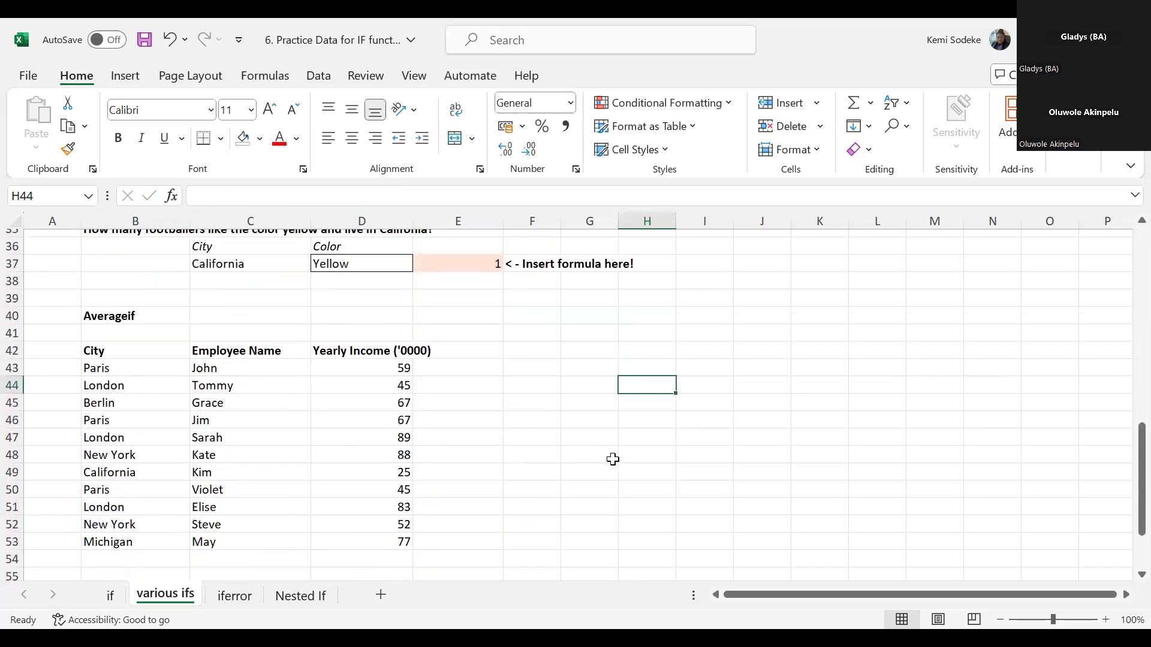
scroll(612, 457, up, 2)
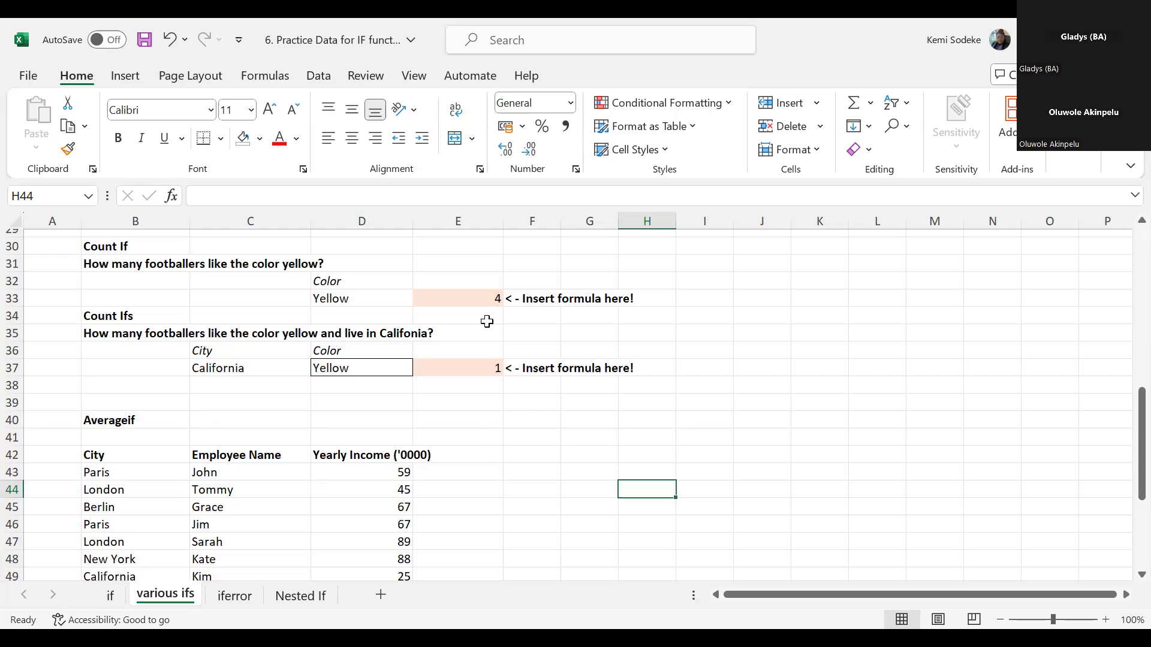
- Restart the formula in E33 as COUNTIF and open its Function Arguments dialog
click(483, 298)
scroll(762, 450, up, 2)
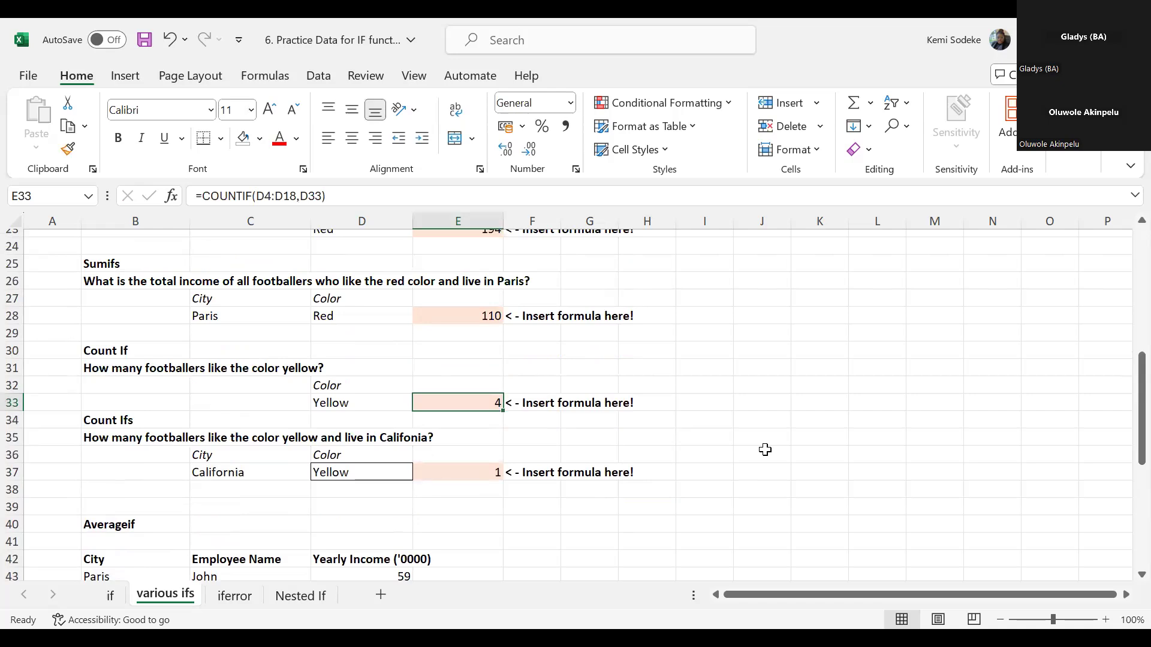
text(=)
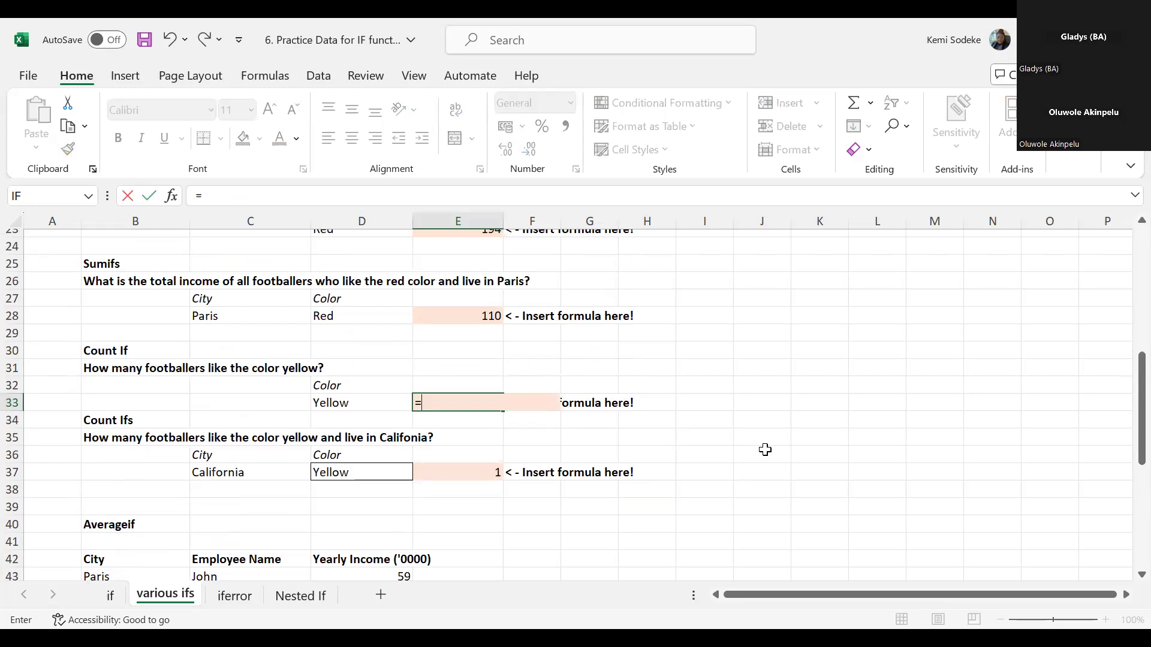
text(countif()
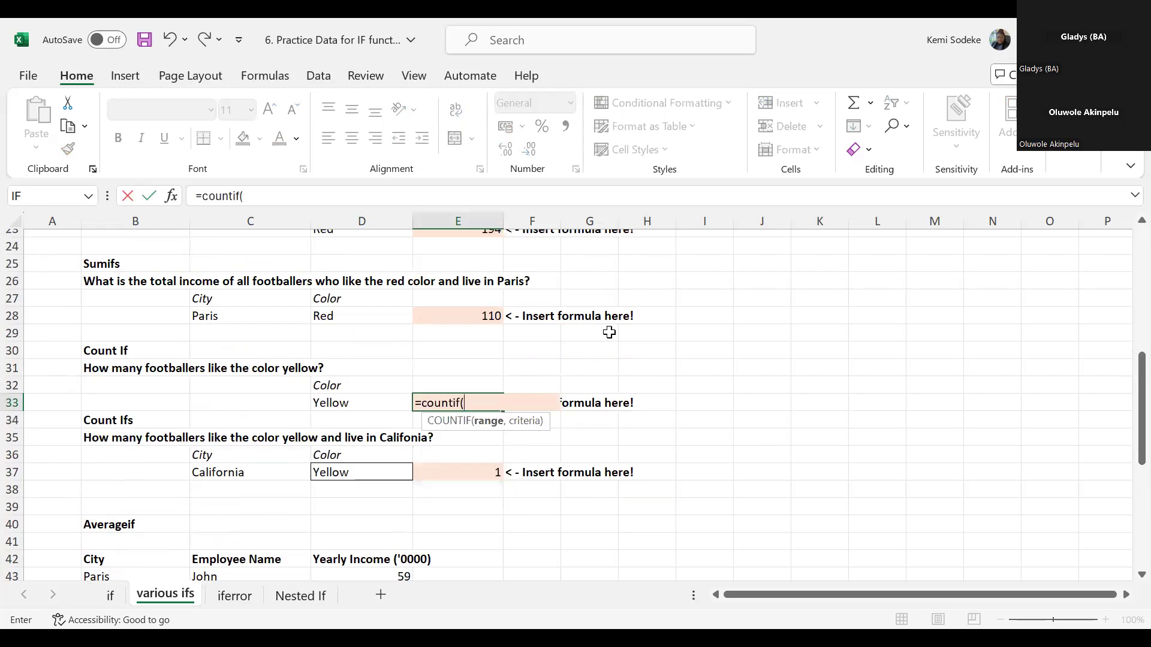
click(172, 196)
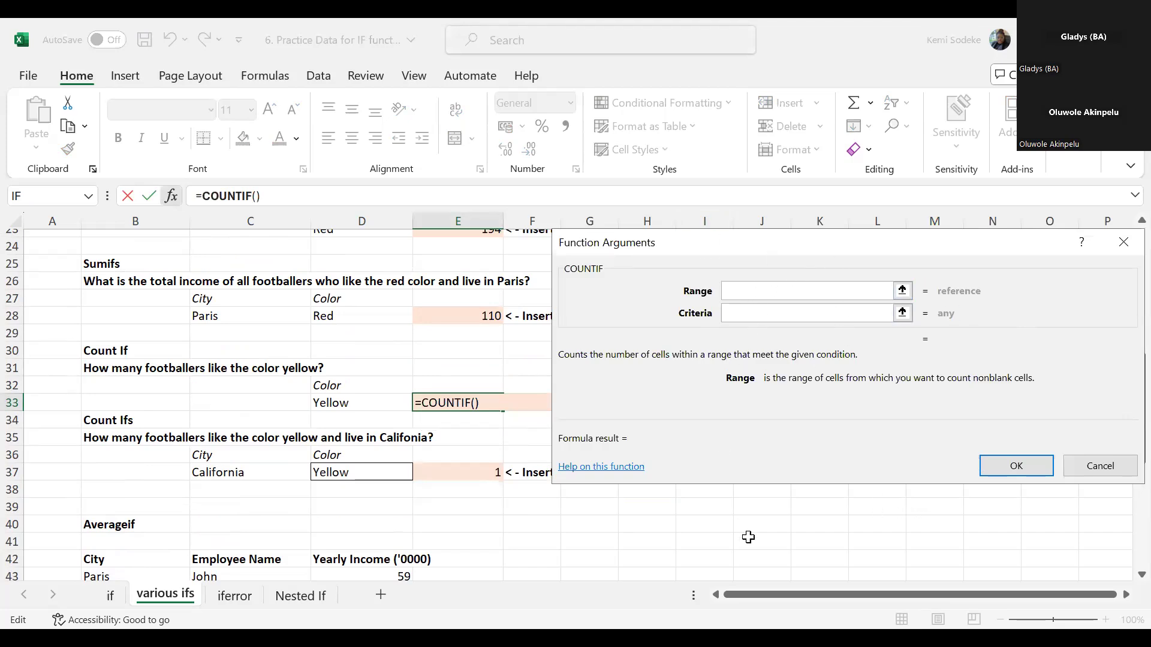
- Set the COUNTIF range argument to the favorite colors in D4:D18
scroll(748, 537, up, 5)
scroll(719, 522, up, 2)
scroll(677, 515, down, 6)
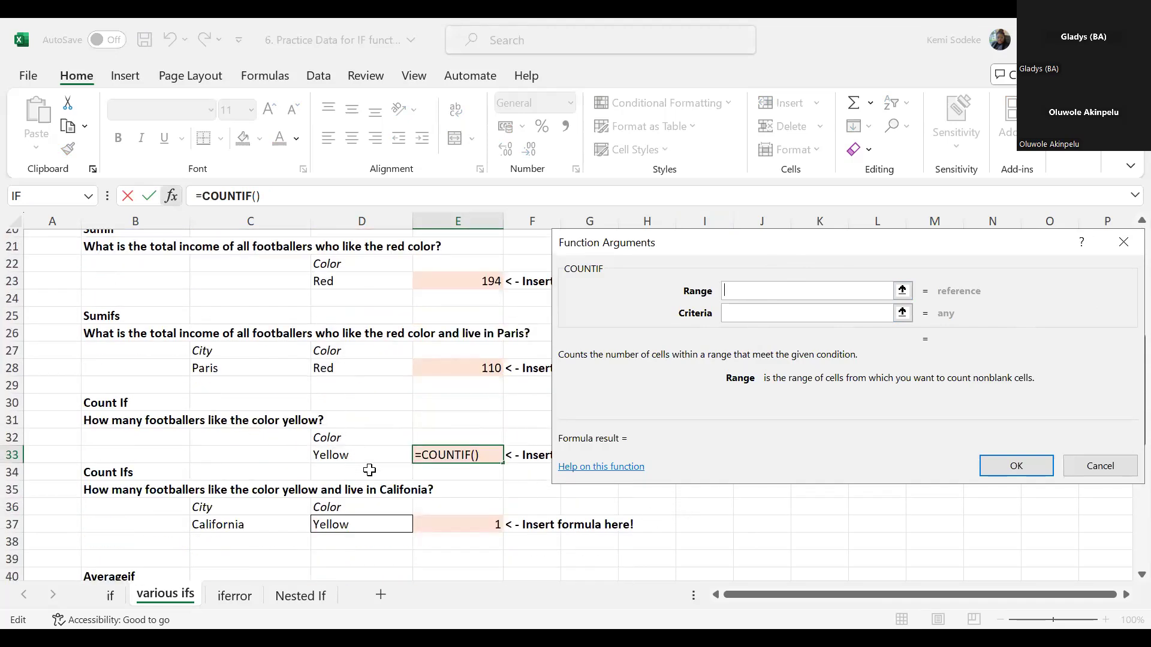
scroll(644, 519, up, 6)
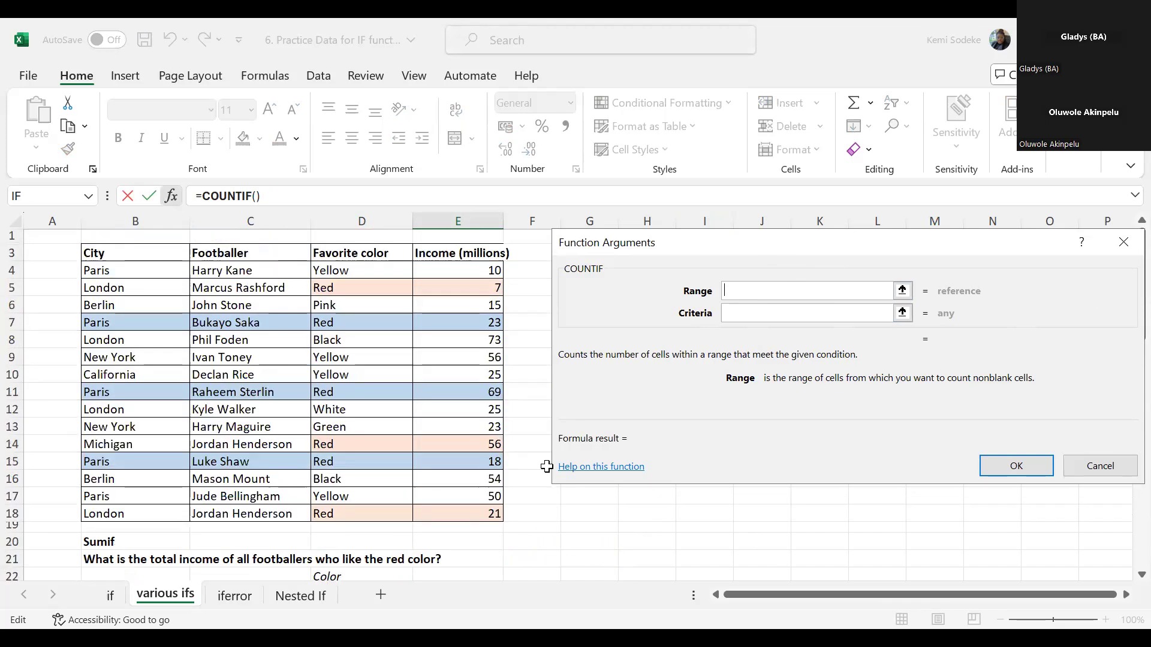
click(356, 270)
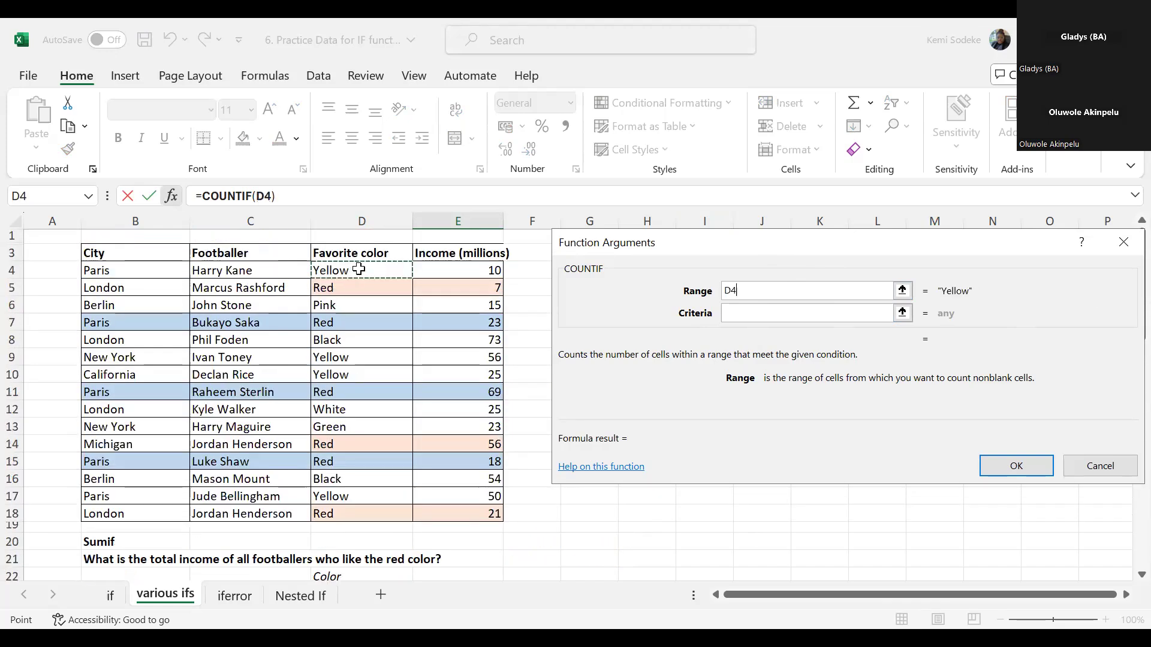
shift+click(363, 513)
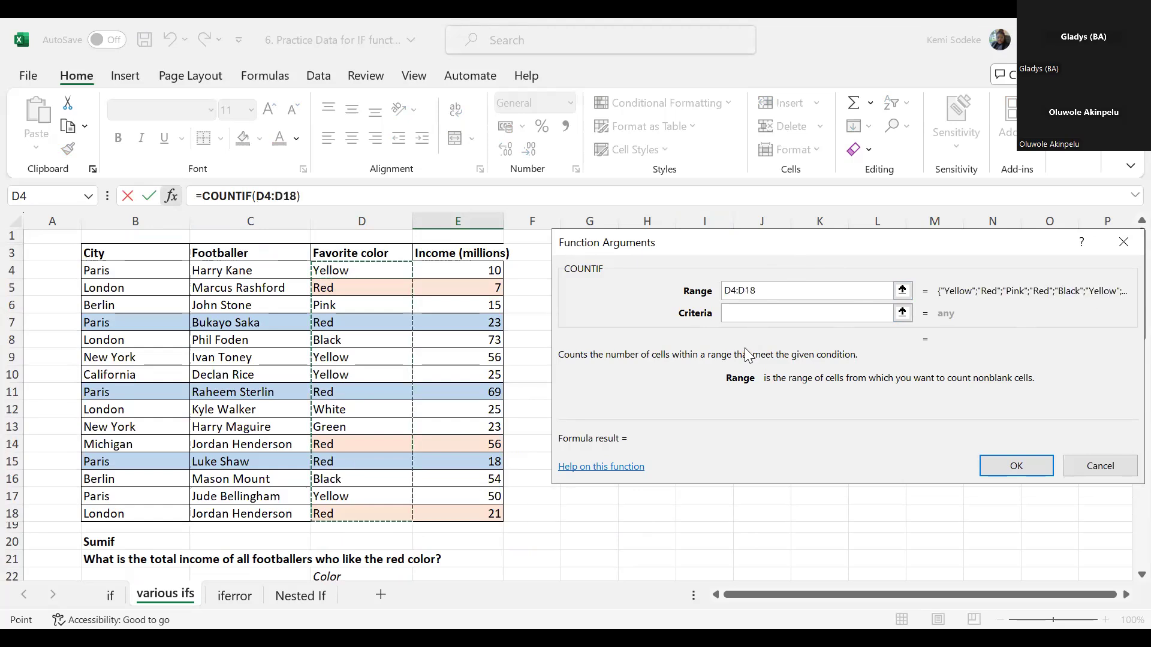
- Set the COUNTIF criteria argument to the color in D33 and accept the formula
click(763, 314)
scroll(470, 536, down, 6)
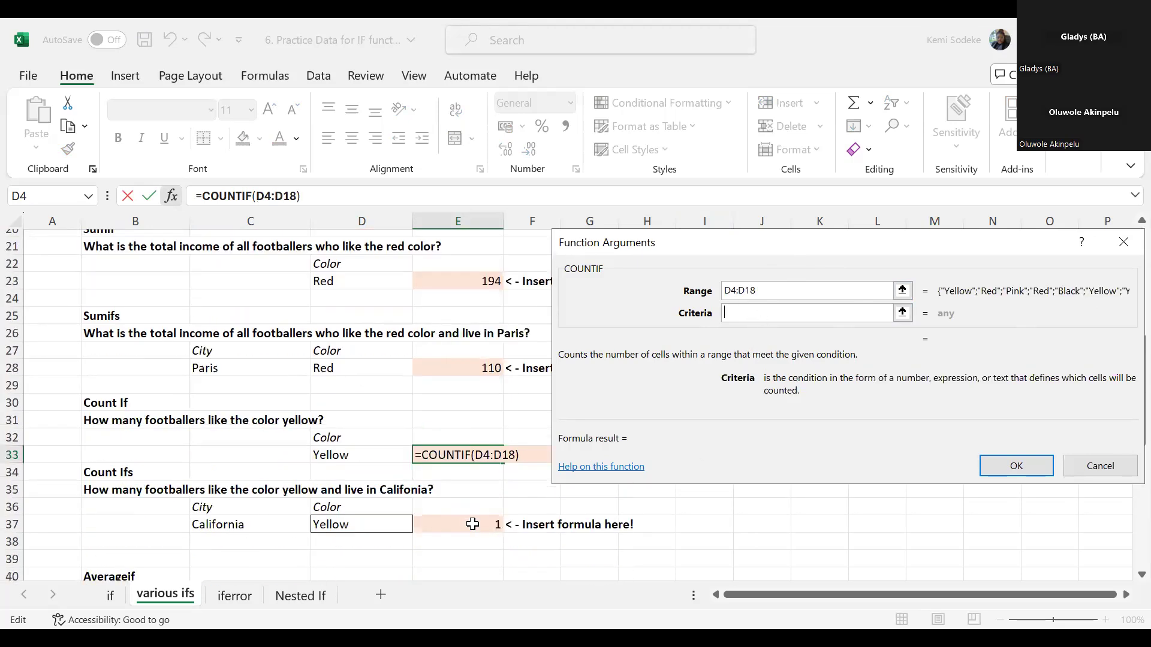
click(360, 455)
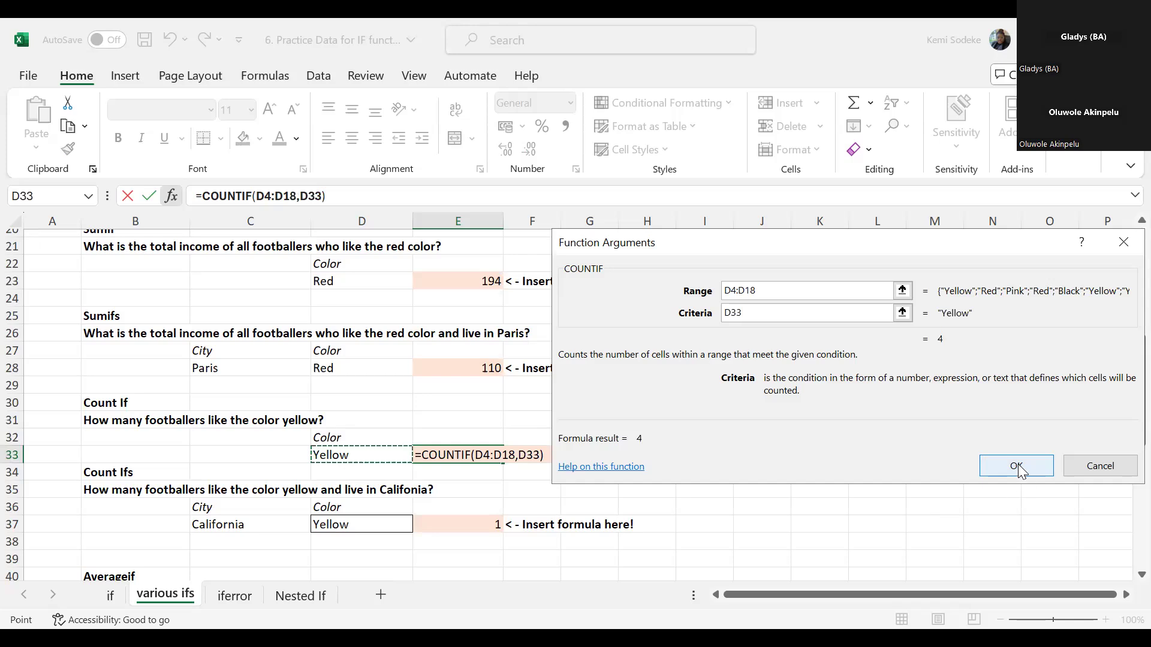
click(1027, 469)
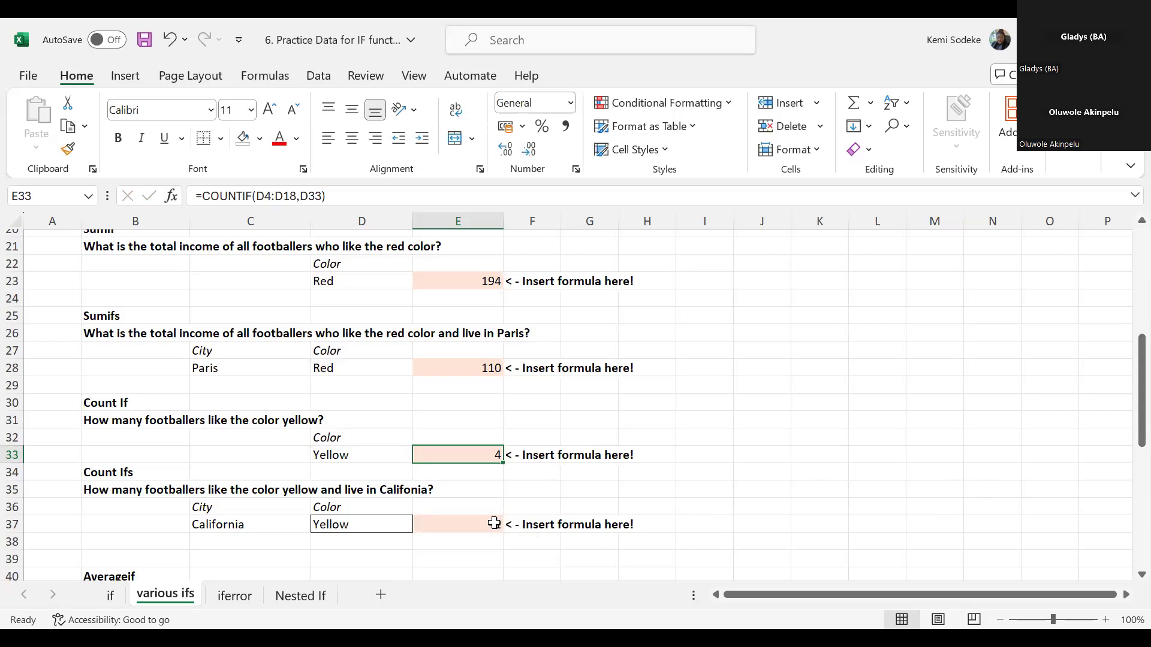
- Clear E37, restart its formula as COUNTIFS and open the Function Arguments dialog, keeping it clear of the data columns
click(471, 520)
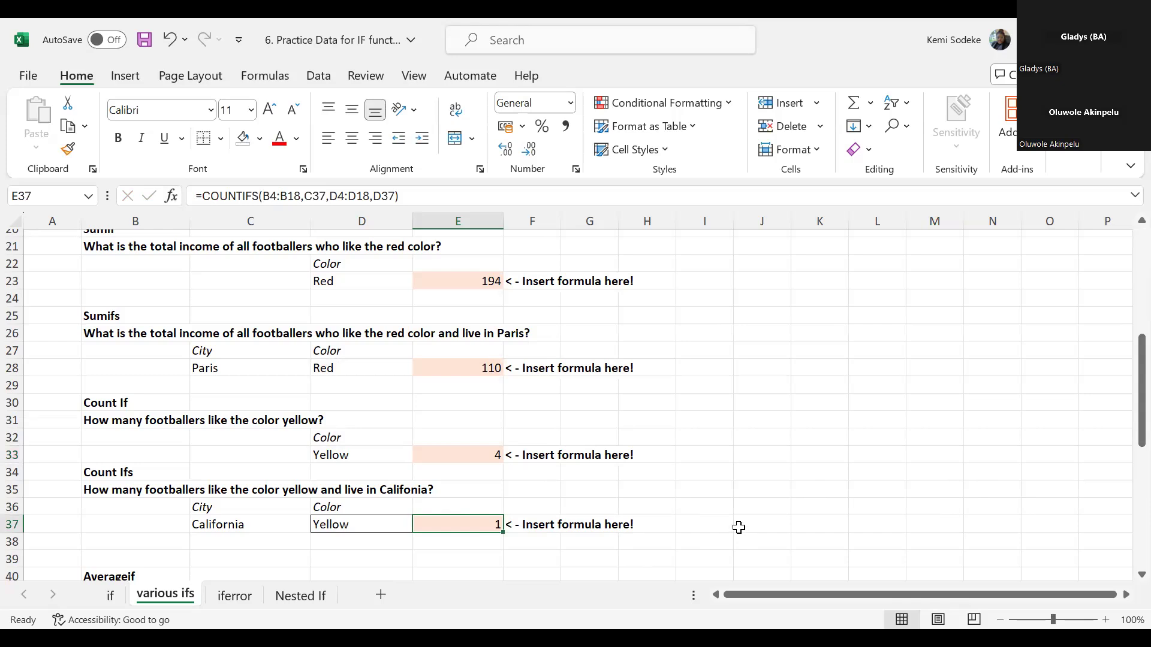
key(Delete)
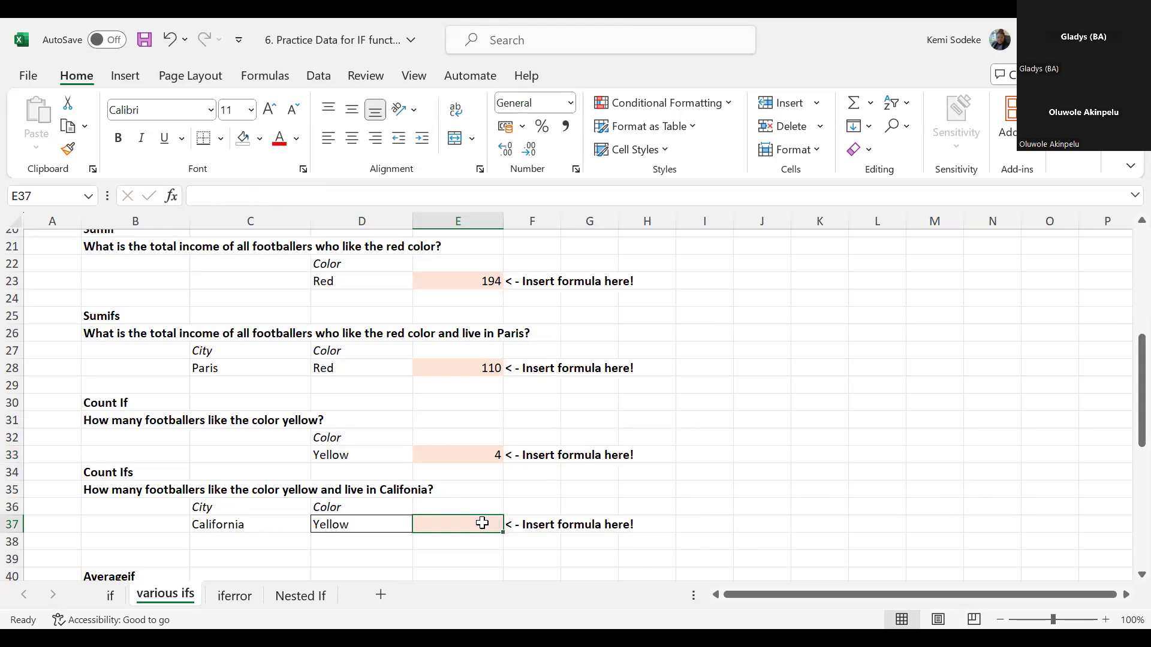
text(=)
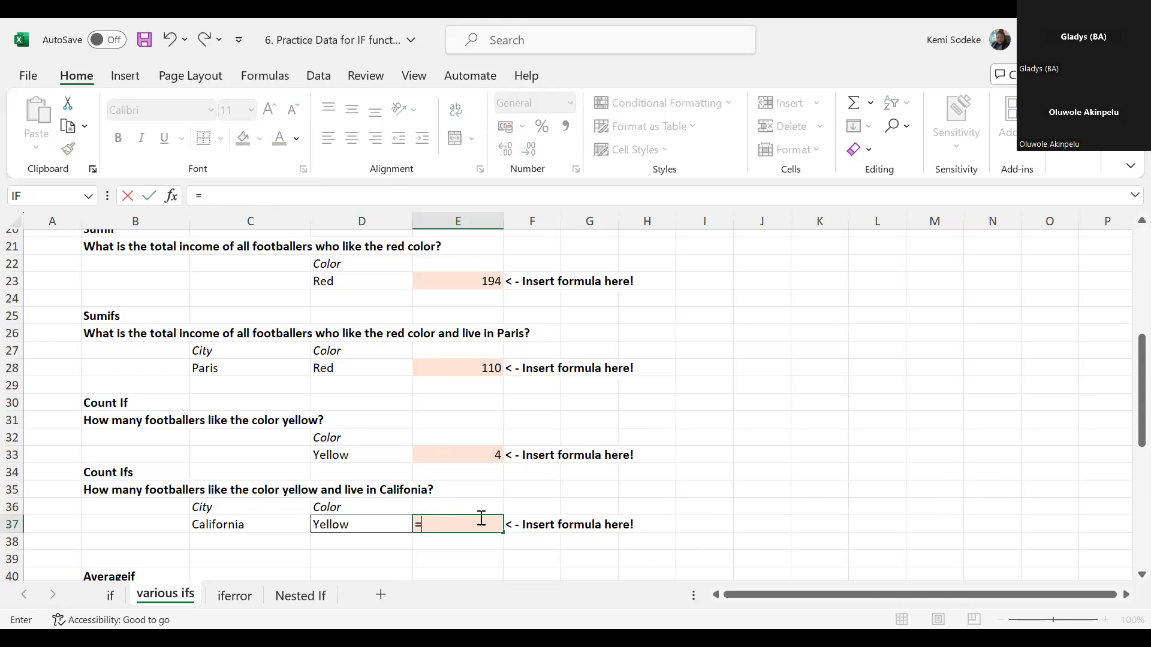
text(countifs()
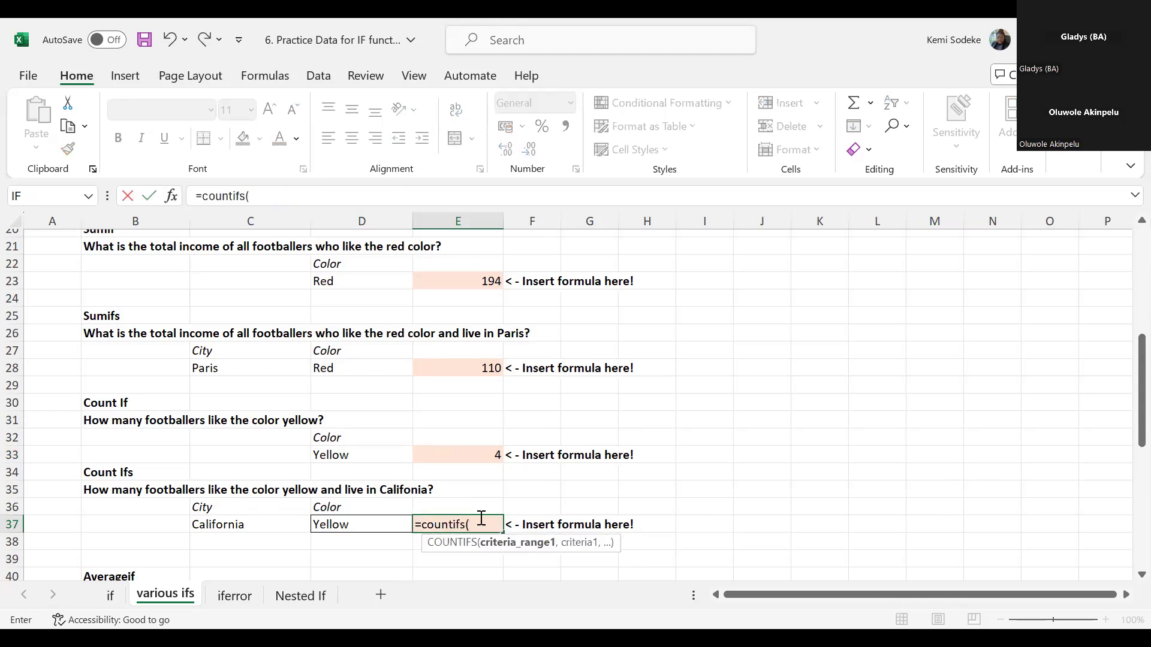
click(172, 197)
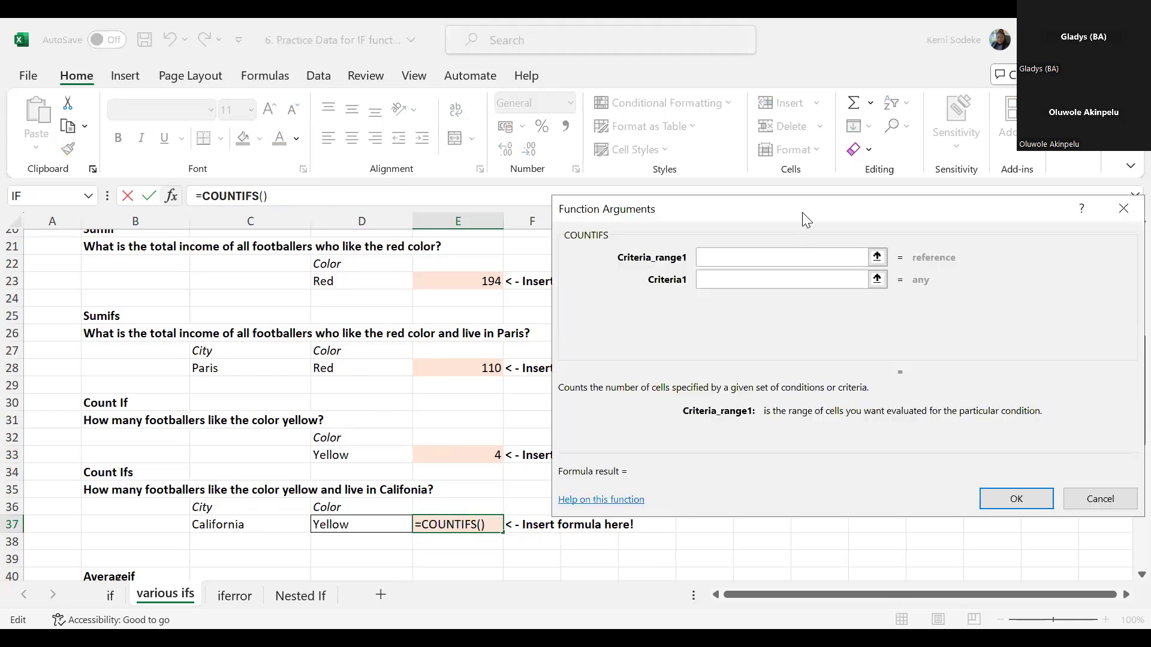
drag(804, 208, 876, 238)
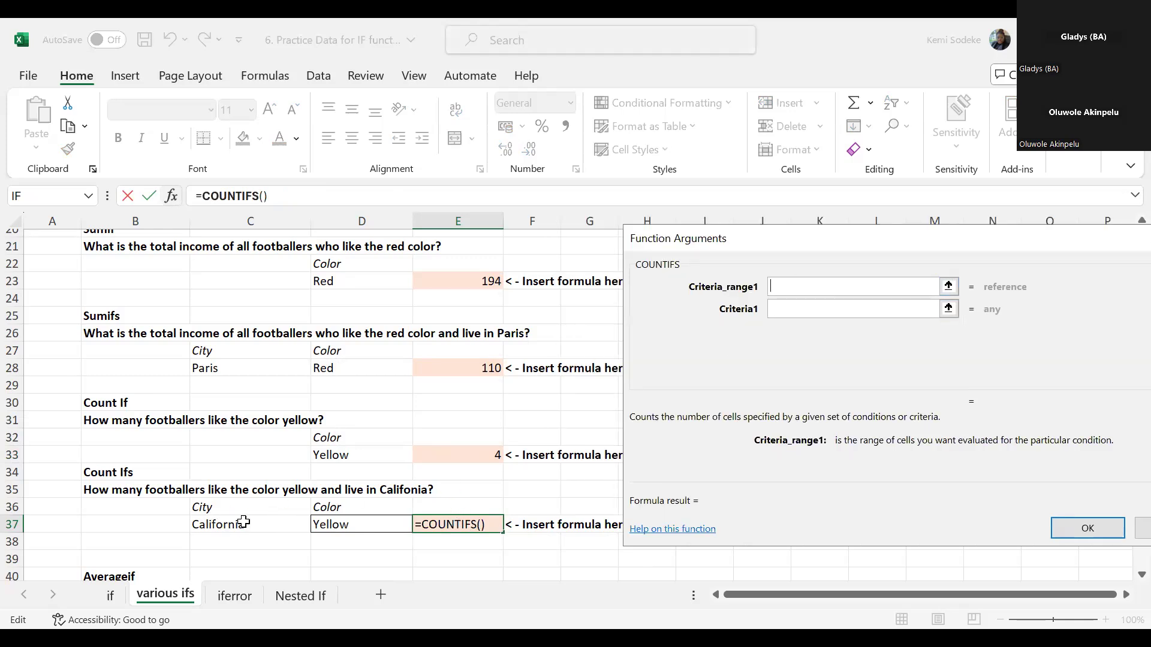
- Set the first COUNTIFS criteria range to the cities in B4:B18 and its criteria to the city in C37
scroll(226, 483, up, 6)
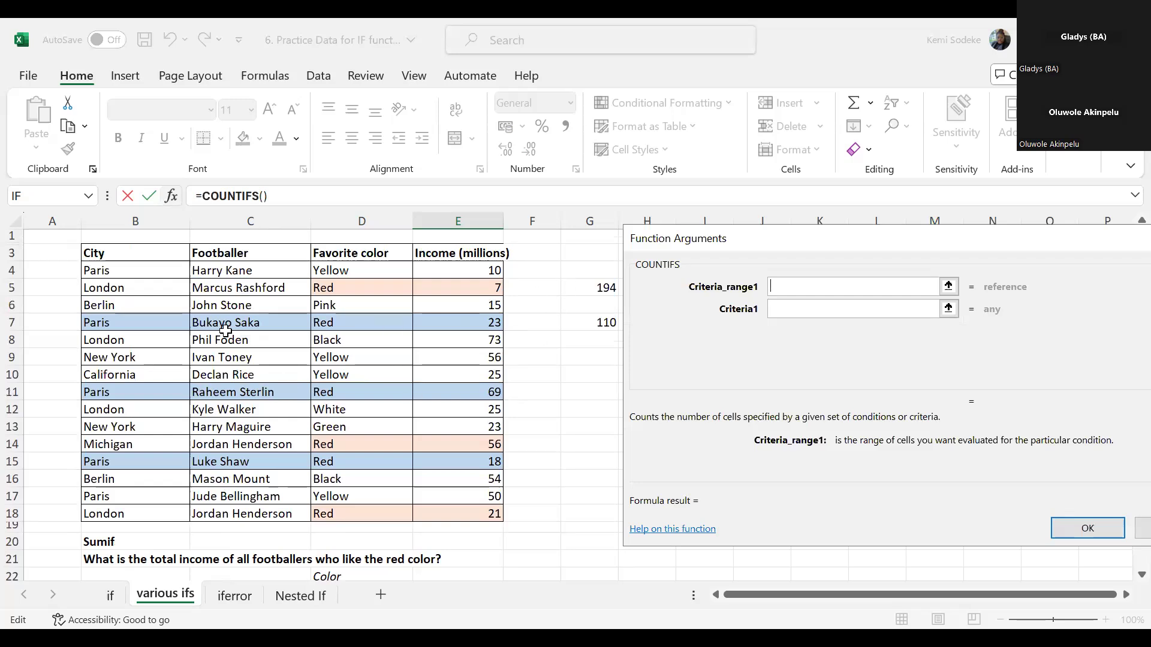
click(153, 270)
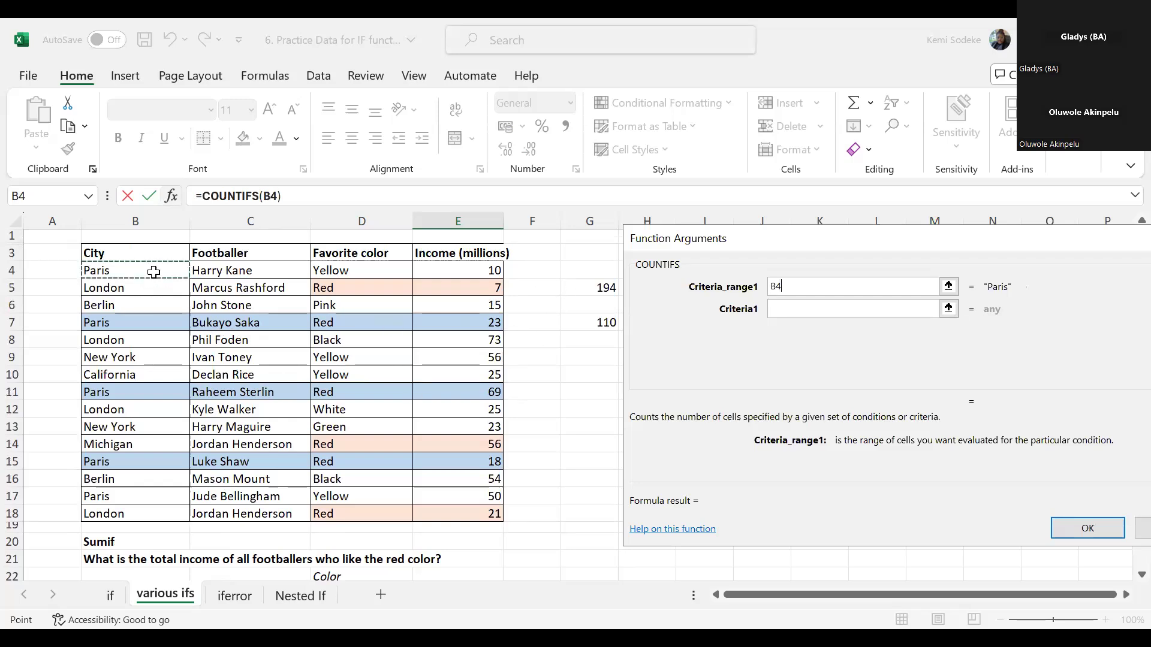
key(ctrl+shift+Down)
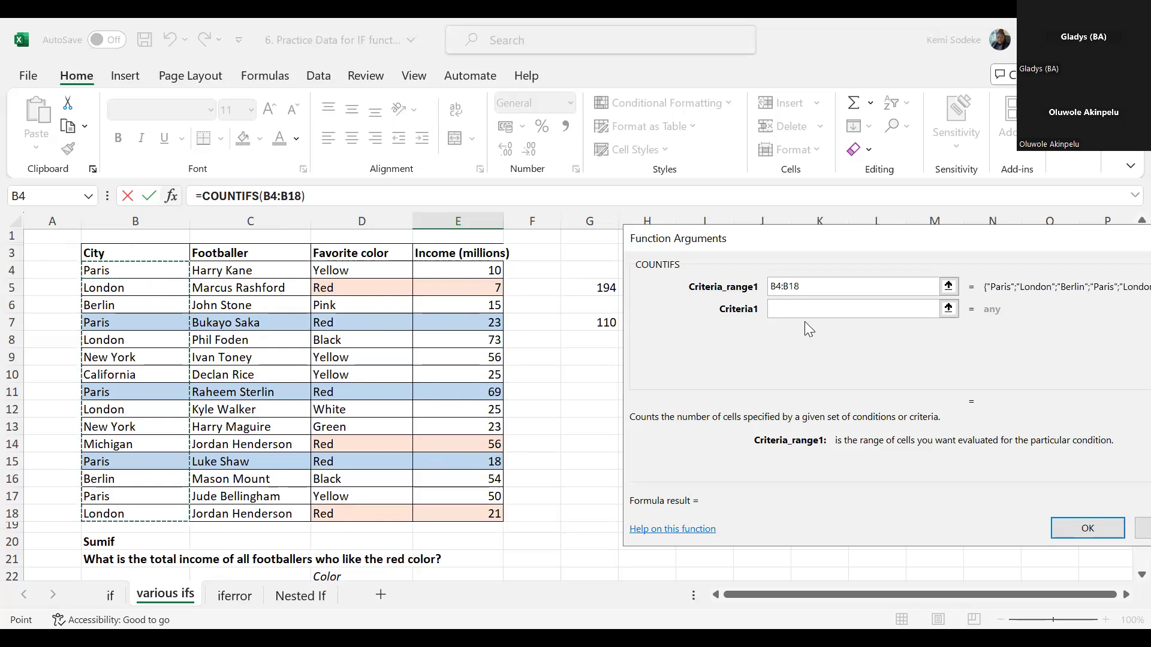
click(796, 309)
scroll(461, 497, down, 6)
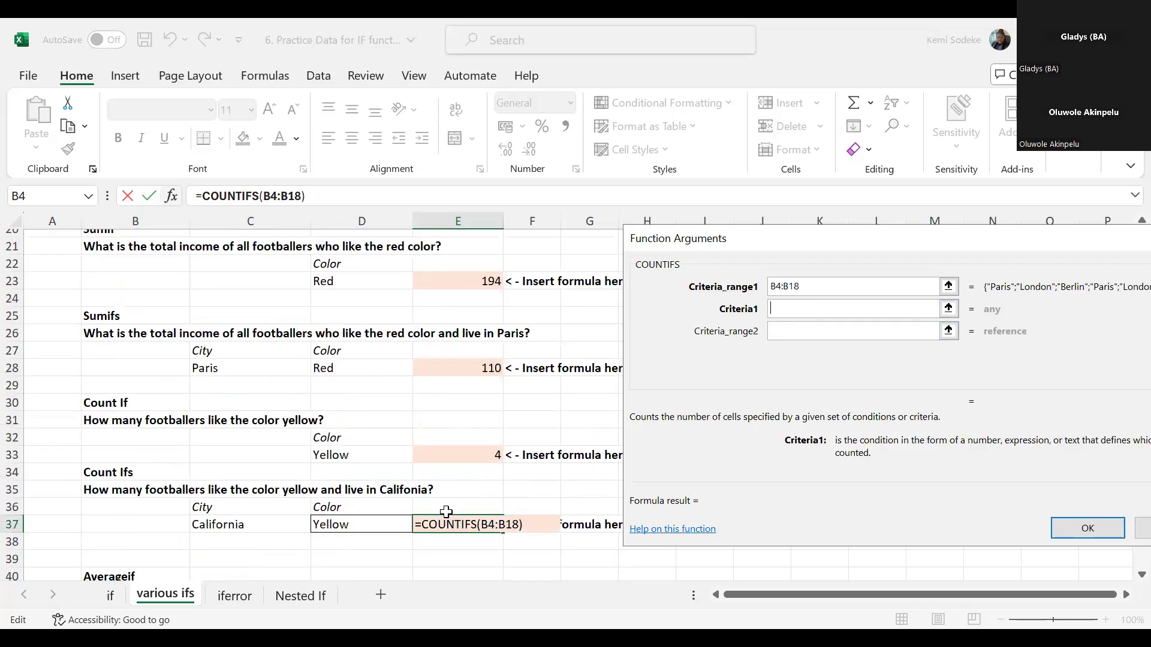
click(230, 521)
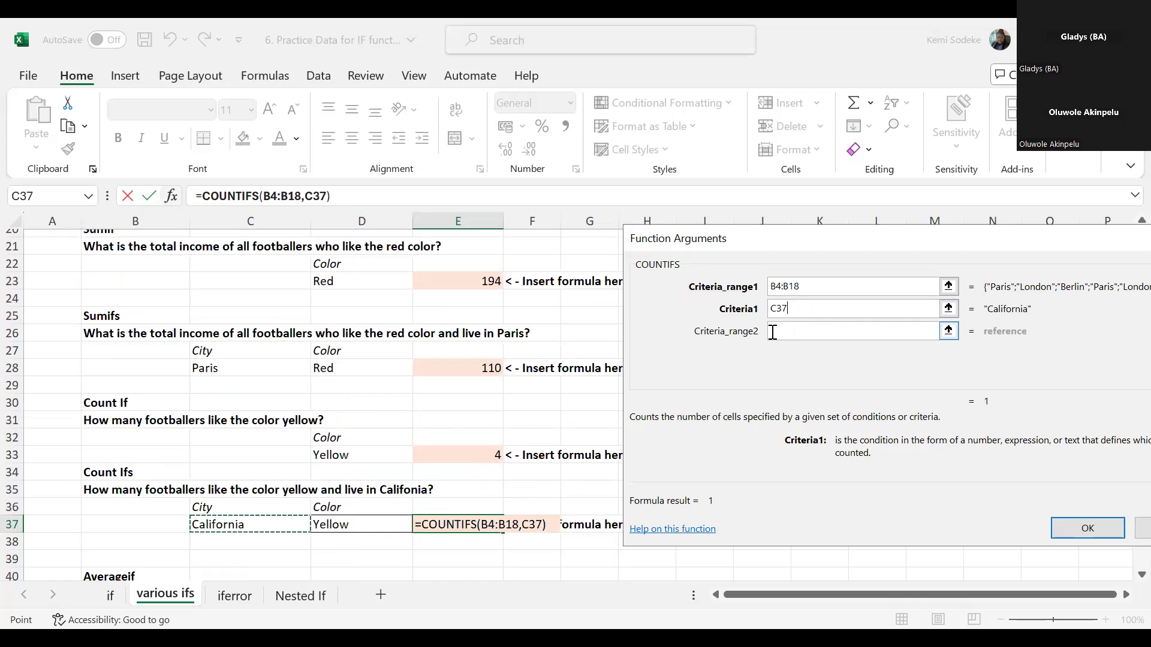
- Set the second COUNTIFS criteria range to the favorite colors in D4:D18
click(793, 332)
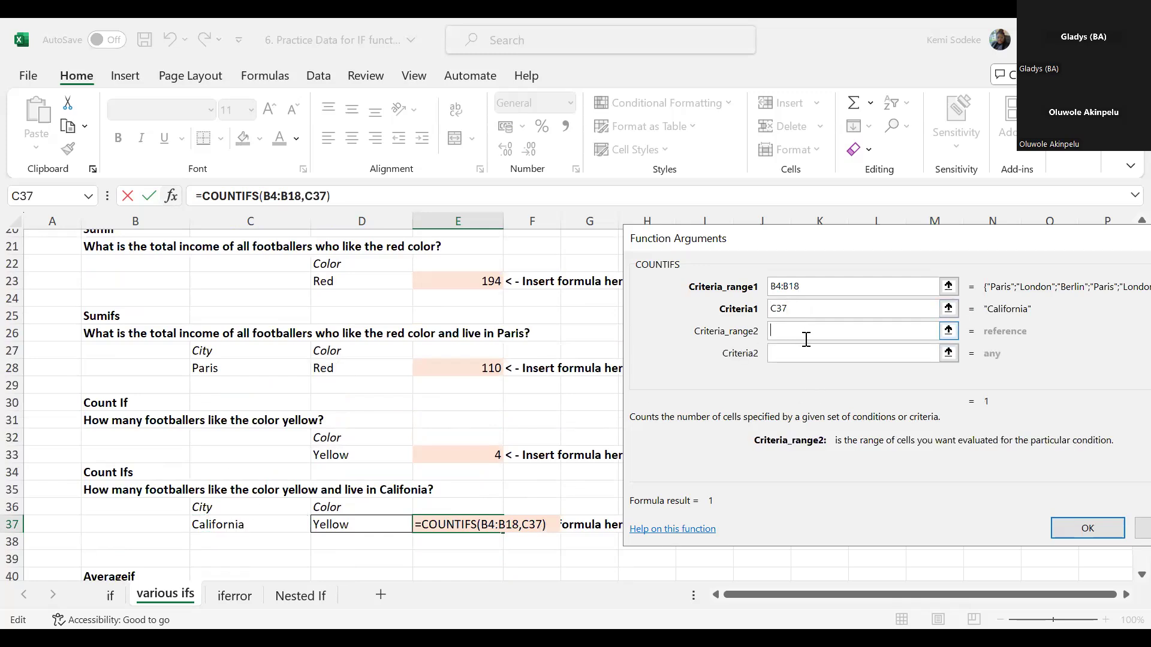
scroll(339, 484, up, 5)
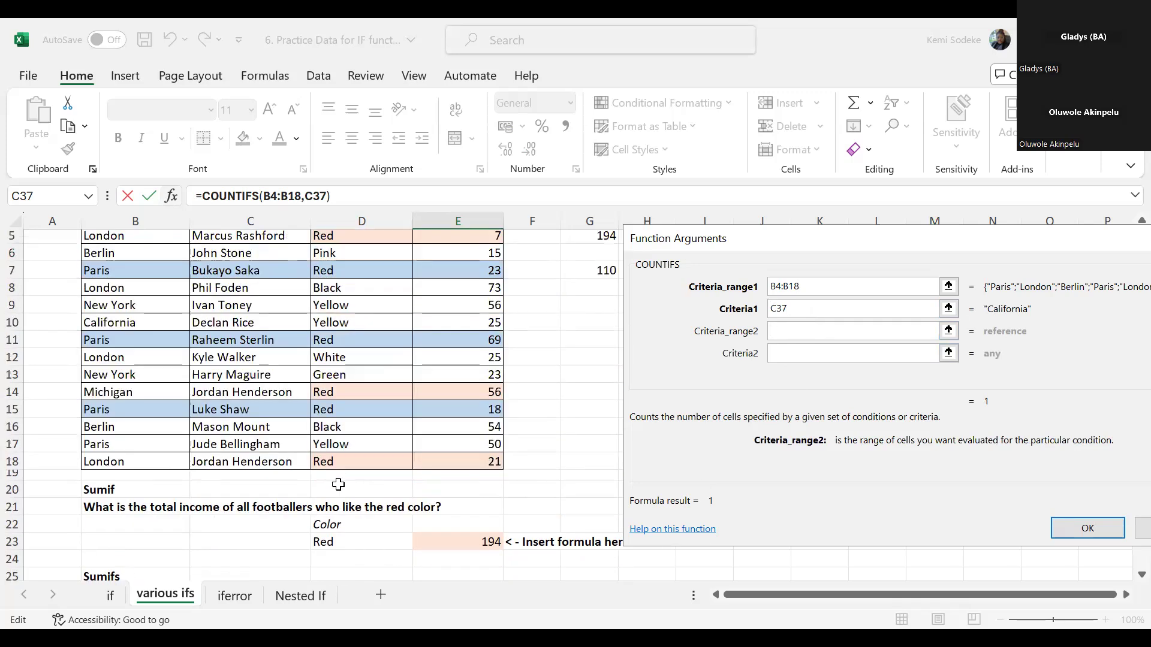
scroll(338, 485, up, 1)
click(364, 272)
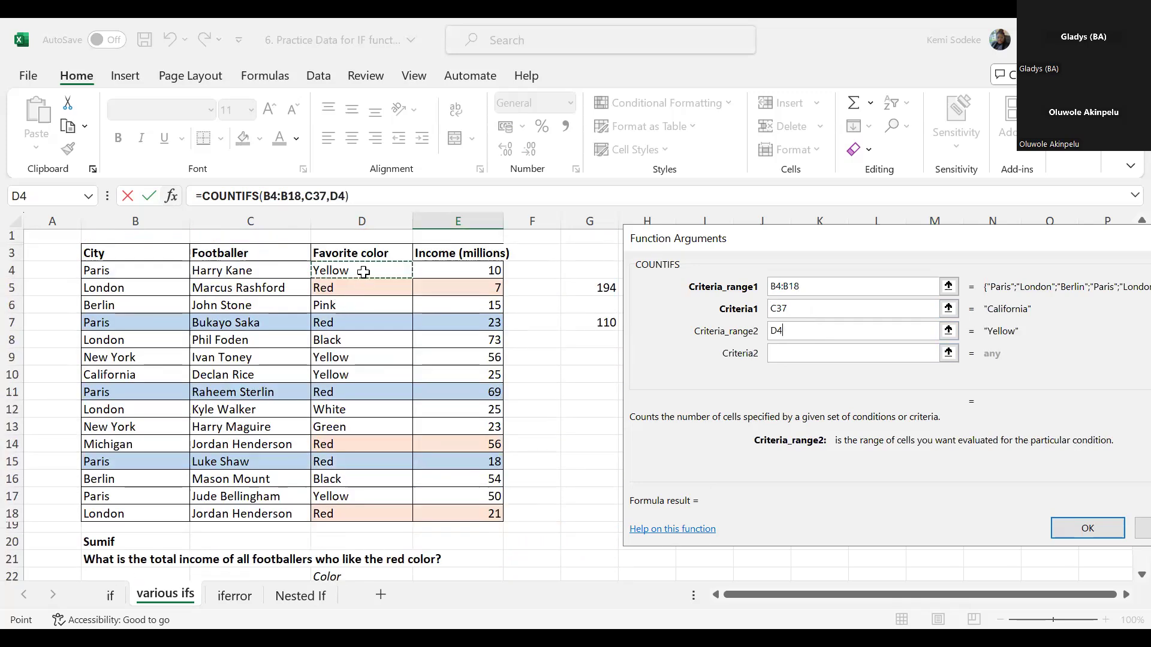
key(ctrl+shift+Down)
- Set the second COUNTIFS criteria to the color in D37 and accept the formula
click(779, 353)
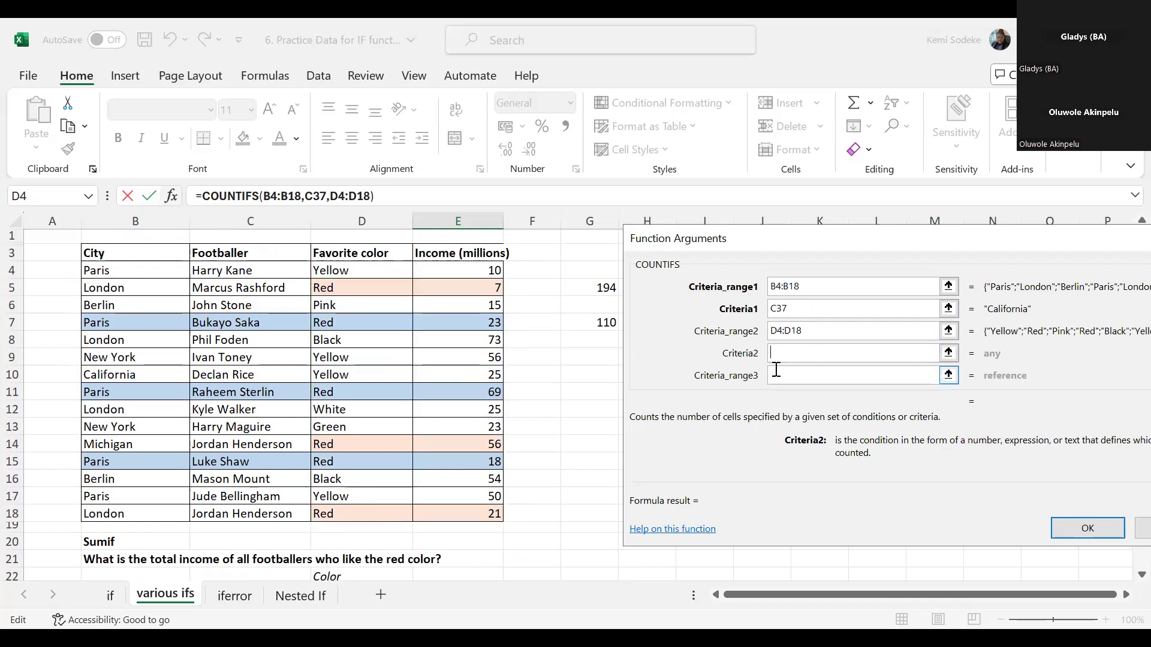
scroll(434, 423, down, 4)
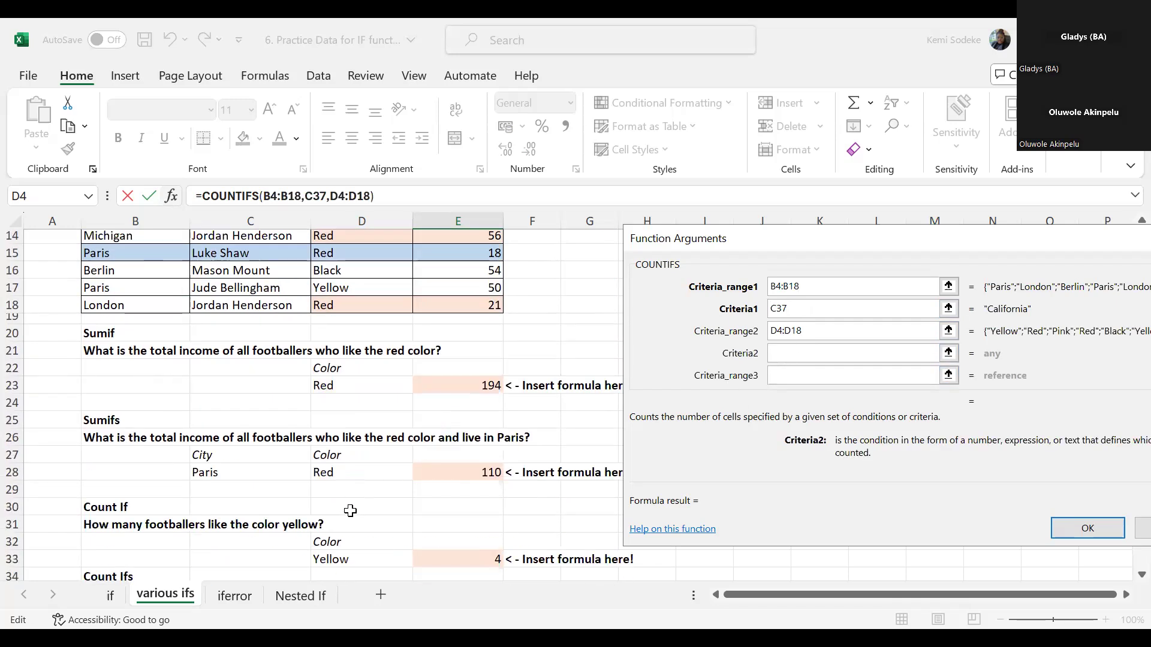
scroll(351, 511, down, 1)
scroll(369, 526, down, 2)
click(349, 471)
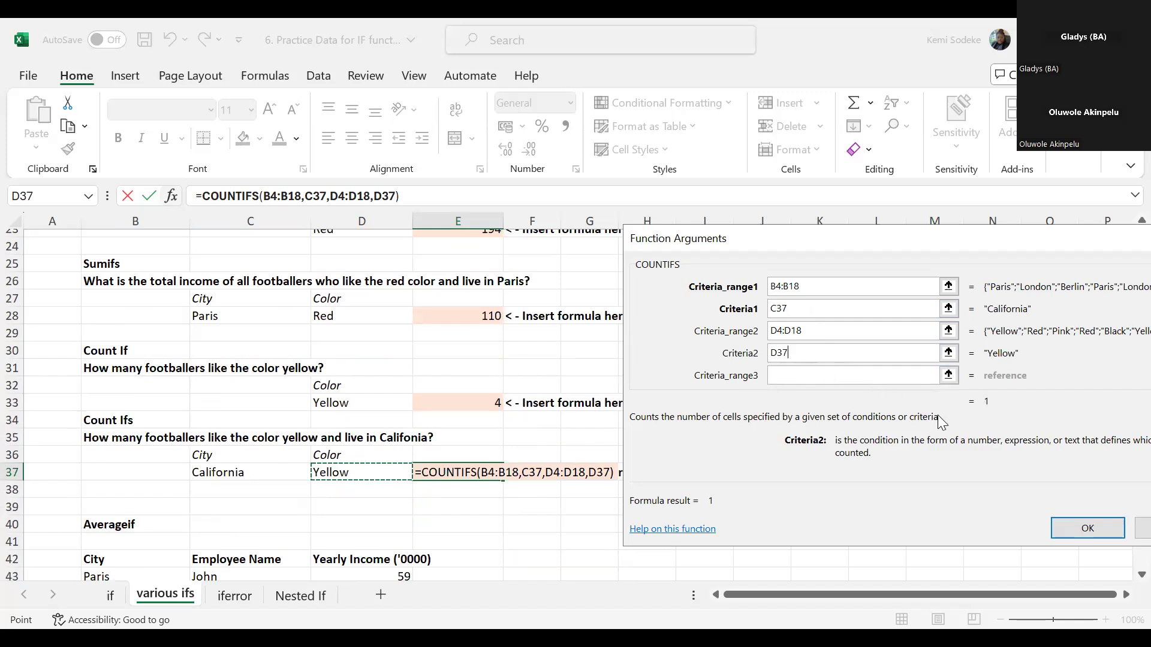
click(1087, 528)
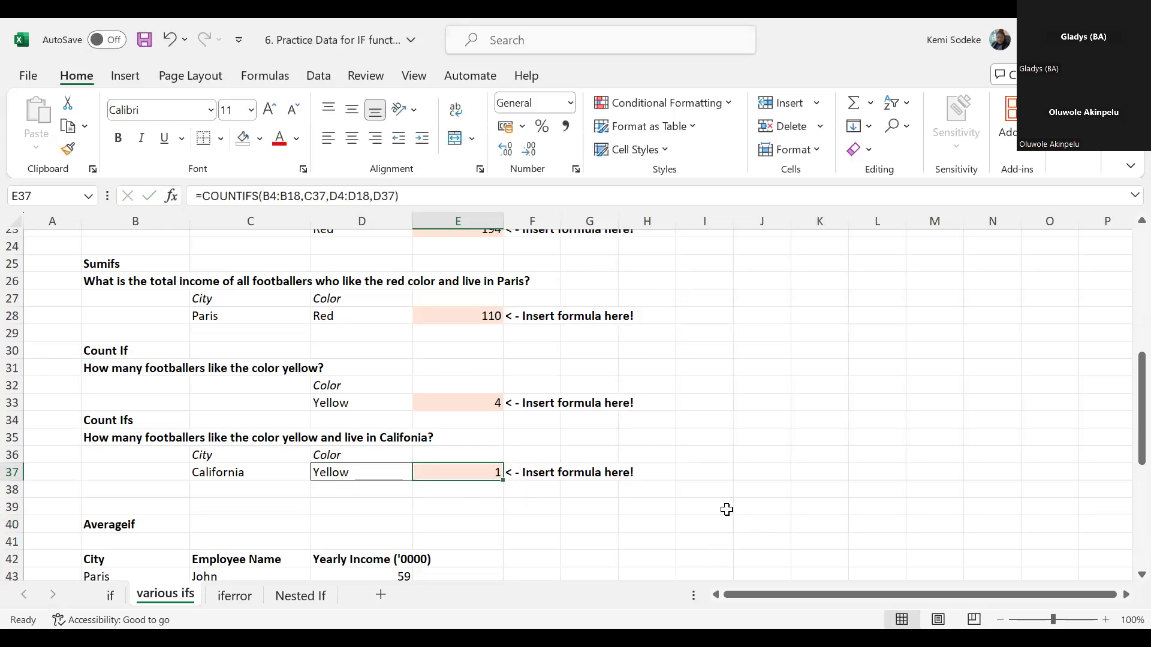
- Compare the COUNTIFS answer with the city in B10 and the favorite color in D10 of the footballer table
scroll(722, 504, down, 6)
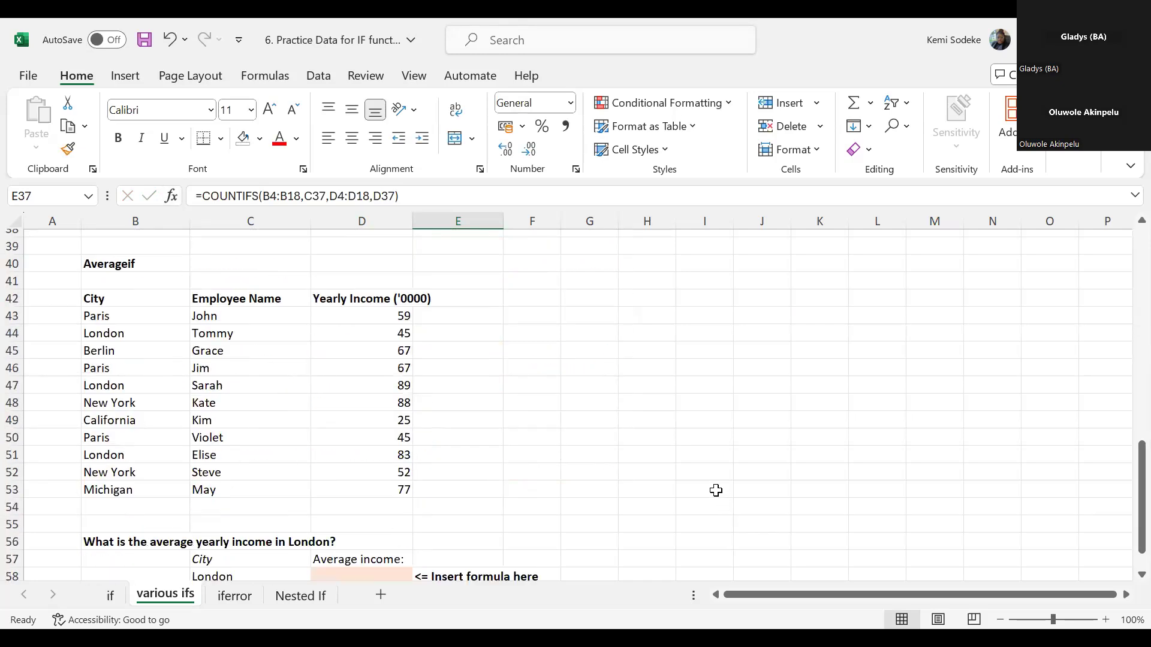
scroll(697, 473, up, 13)
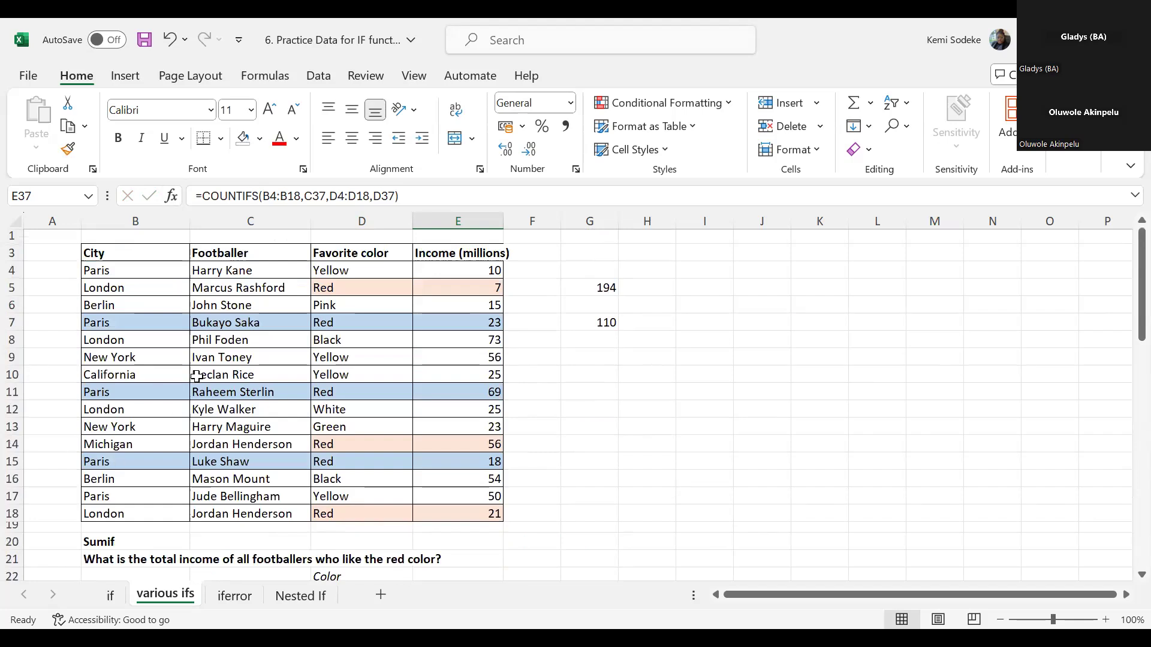
click(112, 373)
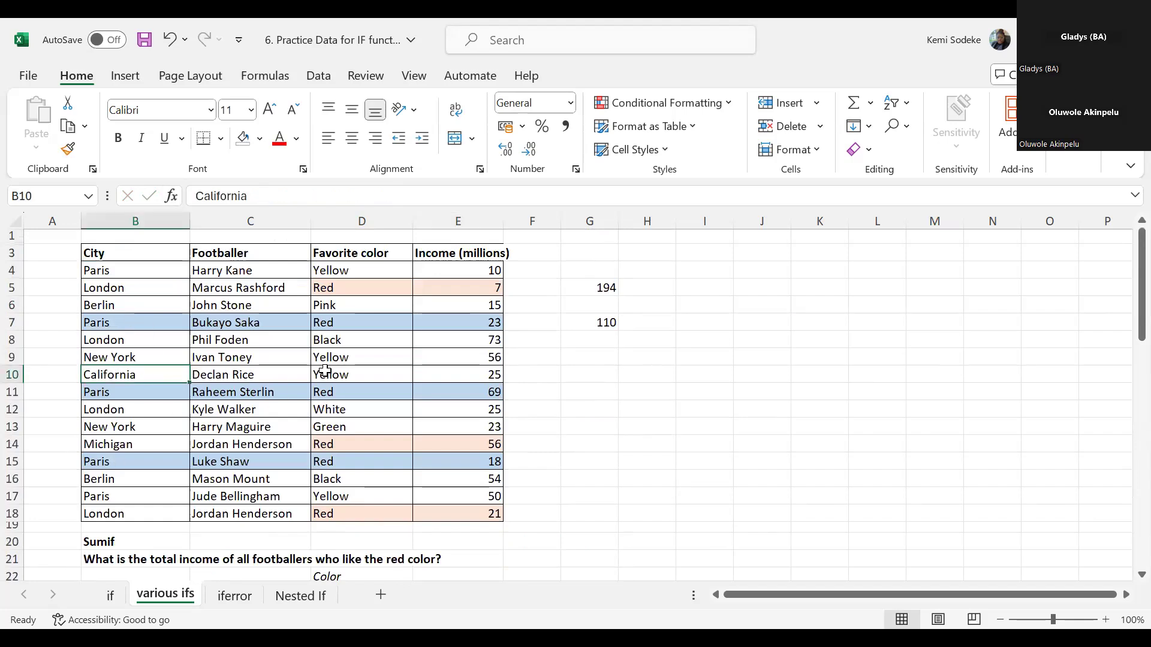
click(359, 372)
- Examine the Averageif exercise, including the employee income table and the question about average yearly income in London
scroll(630, 484, down, 10)
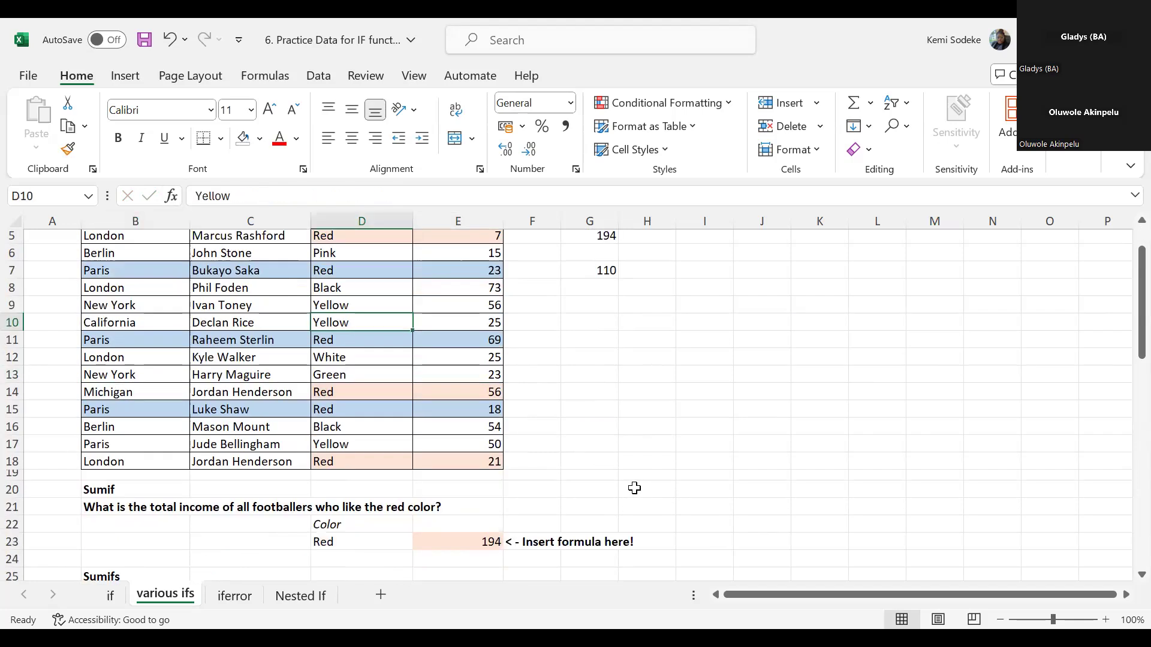
scroll(629, 484, down, 3)
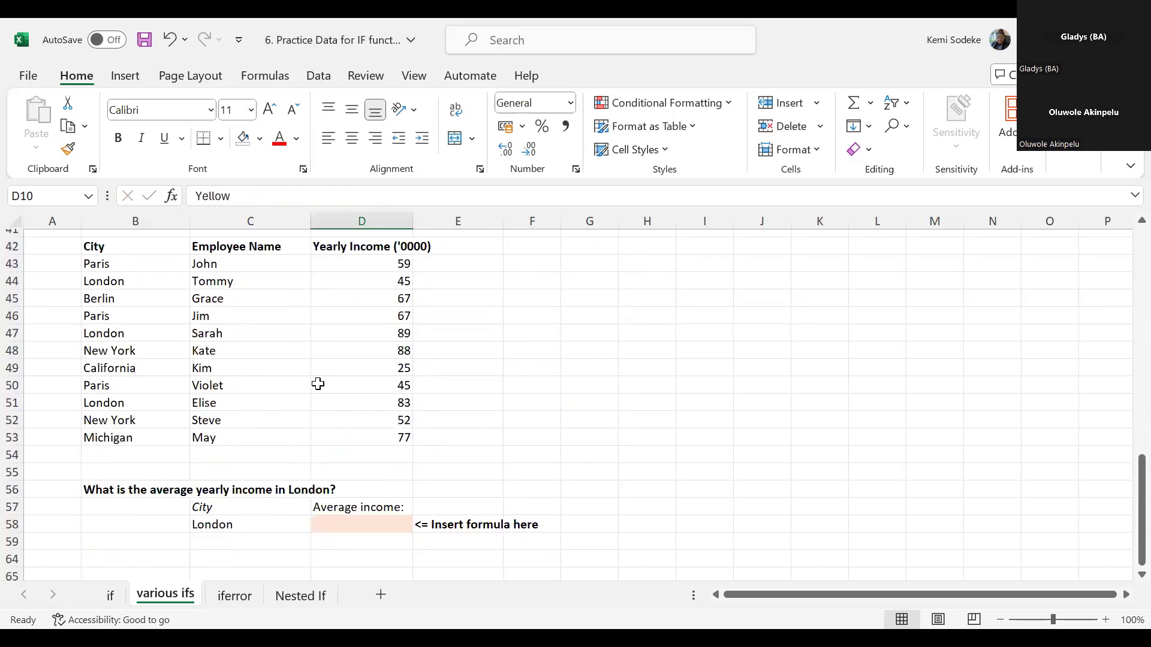
scroll(621, 478, up, 3)
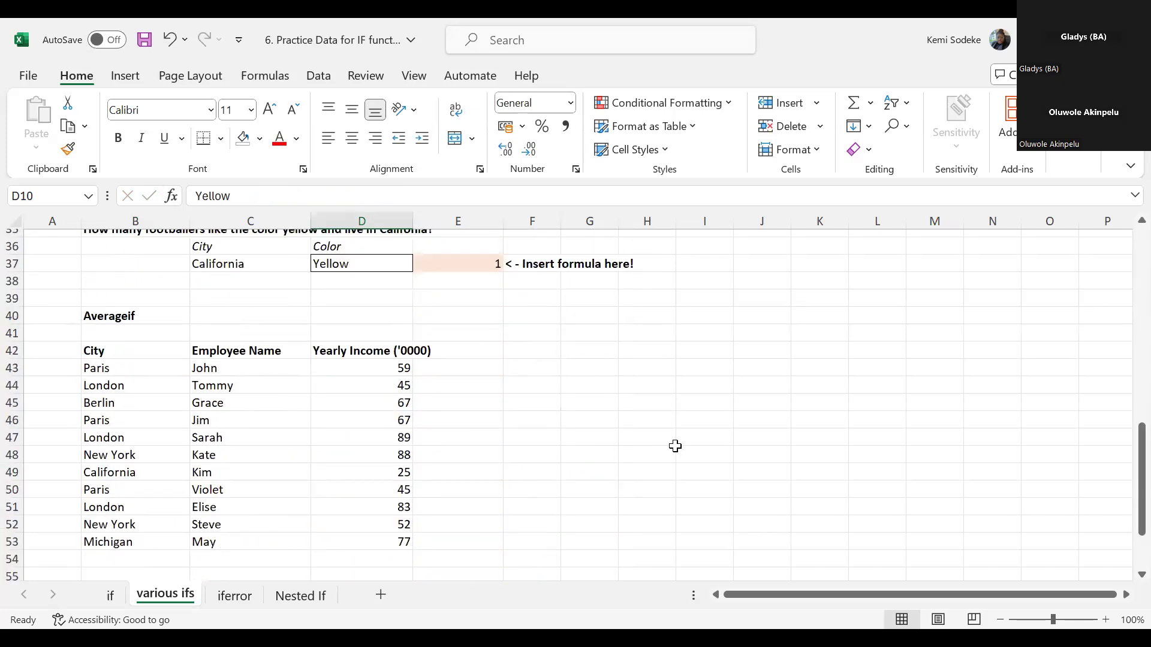
click(135, 315)
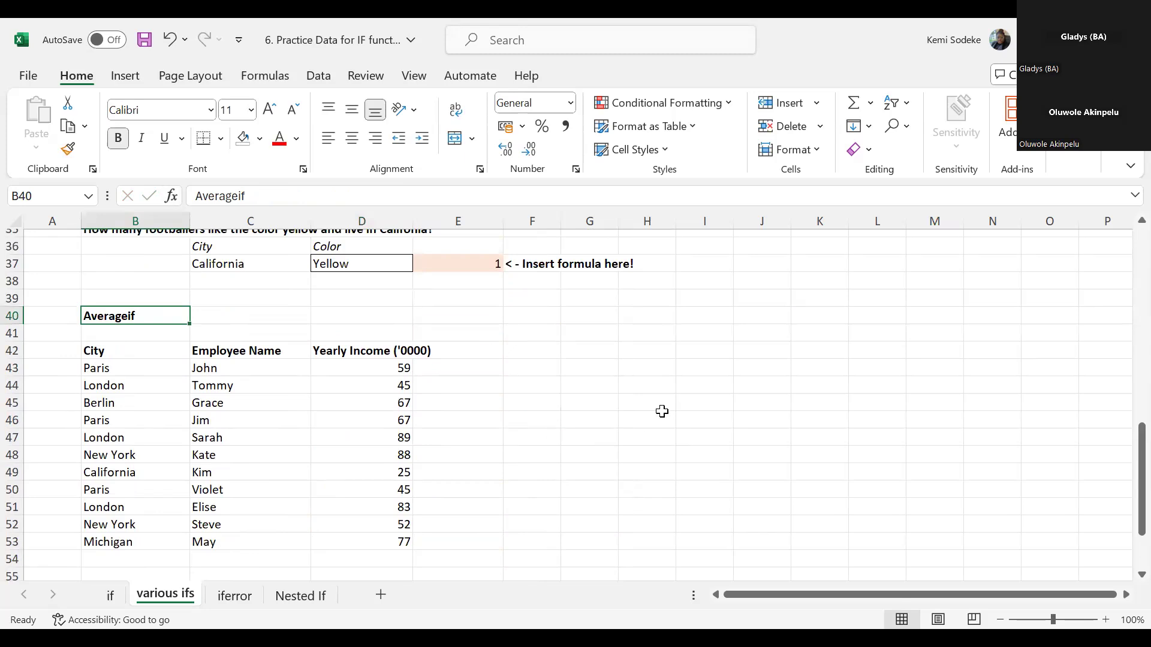
scroll(471, 391, down, 1)
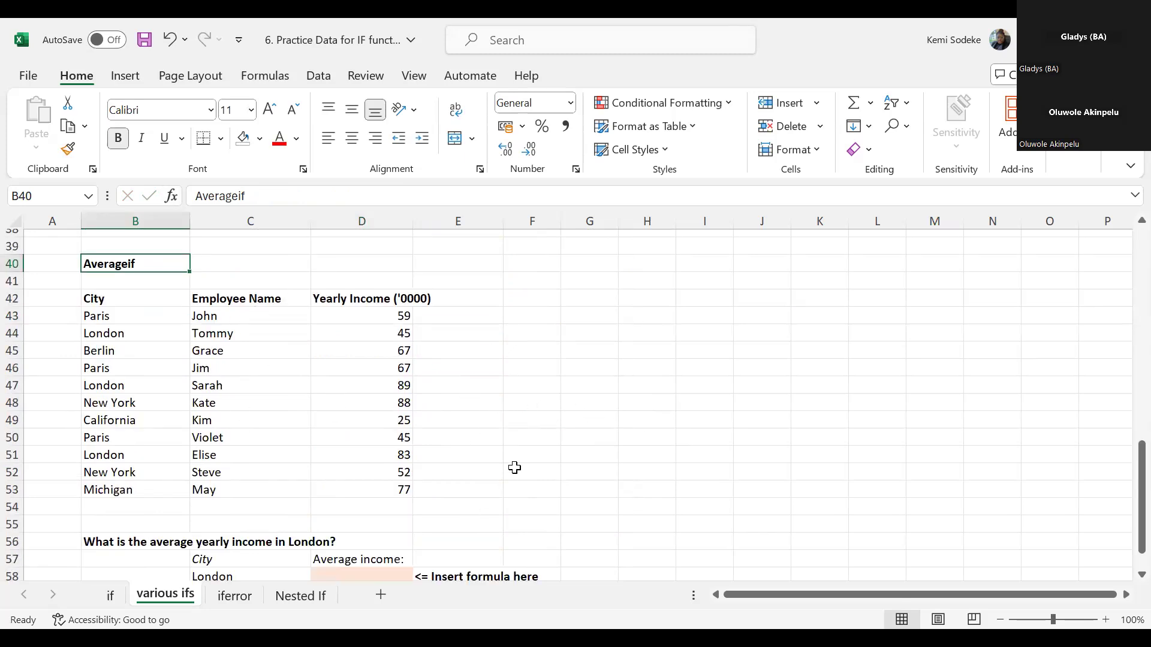
scroll(517, 468, down, 2)
scroll(640, 426, up, 3)
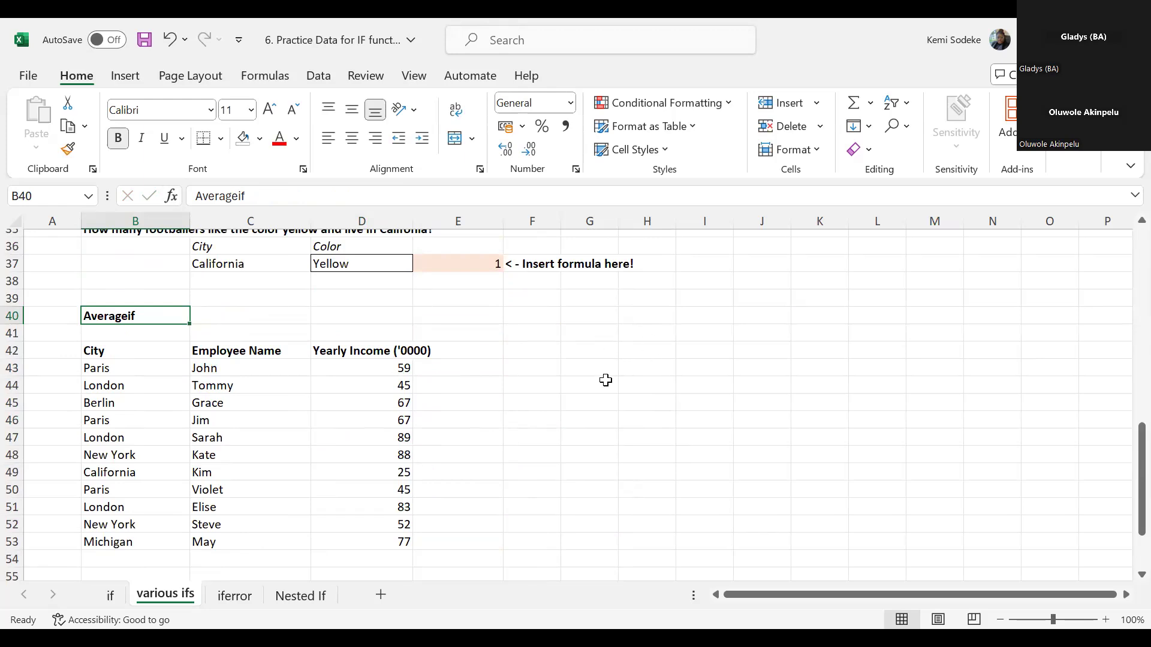
scroll(570, 460, down, 1)
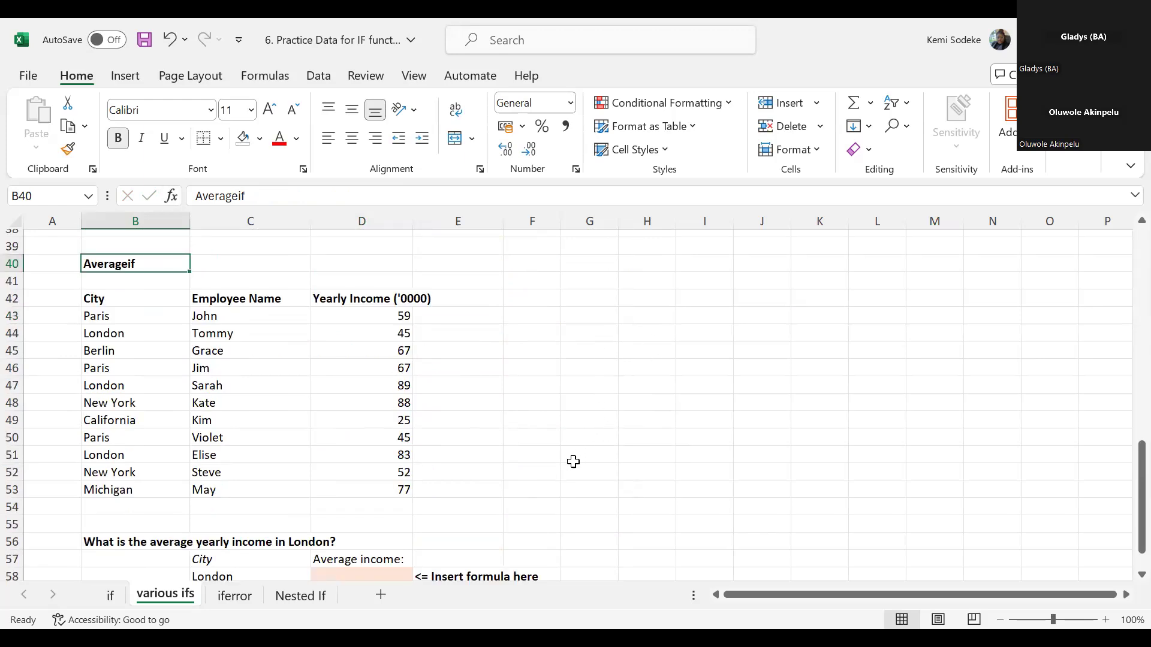
scroll(574, 462, down, 1)
- Start an AVERAGEIF formula in D58 with the cities in B43:B53 as its range
click(362, 525)
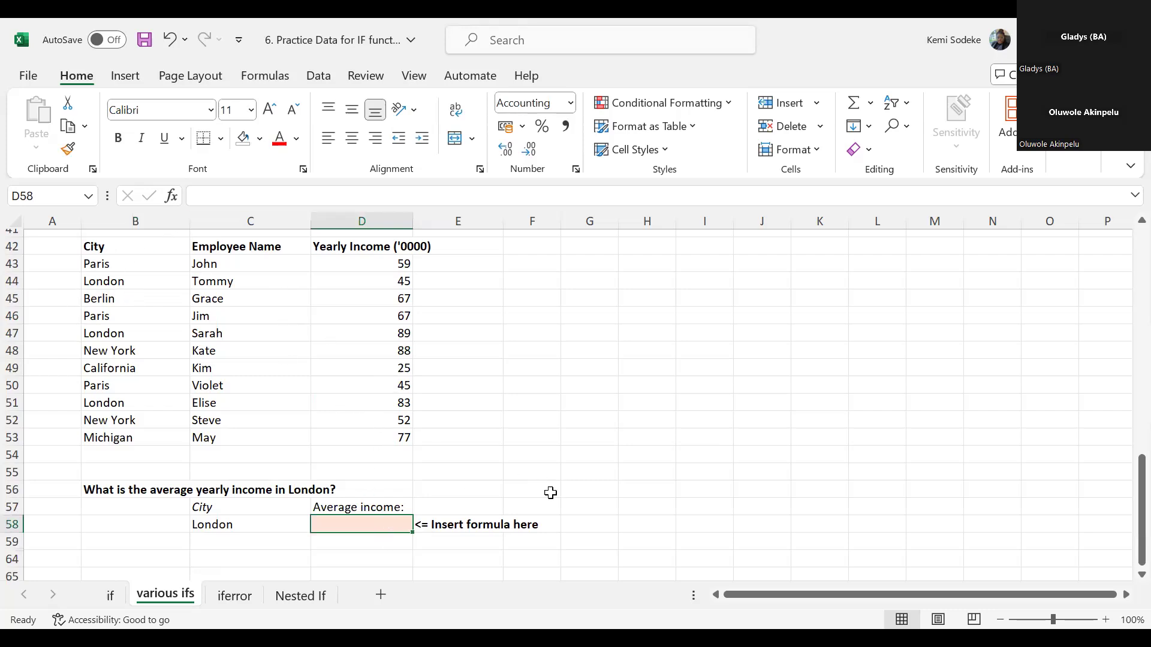
text(=)
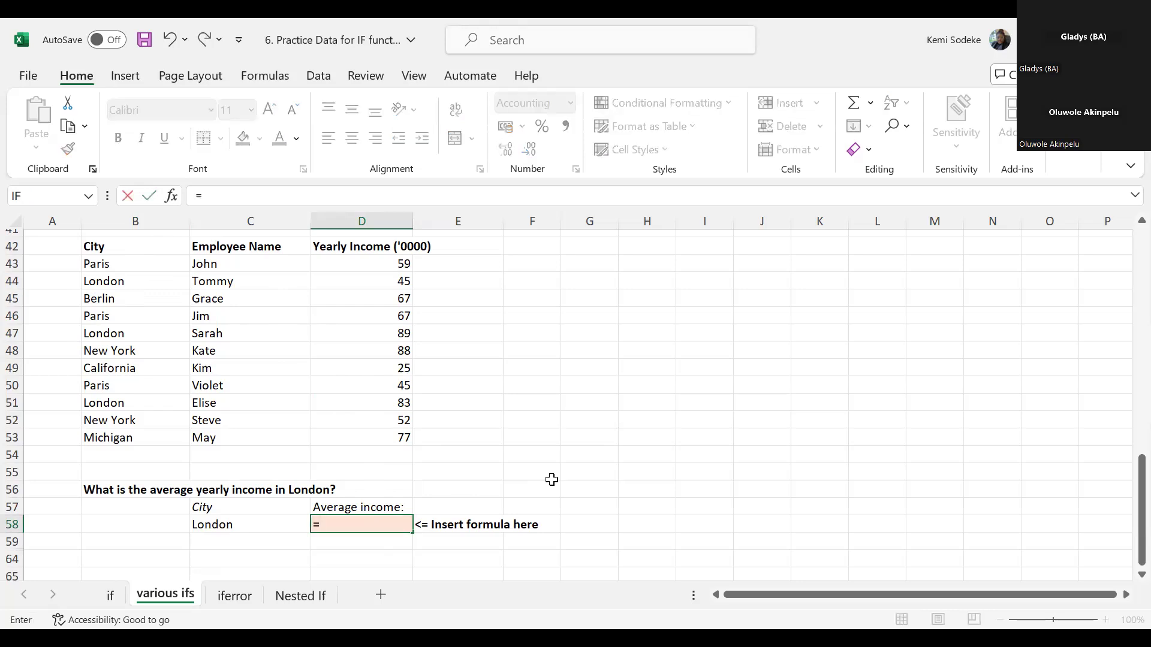
text(average)
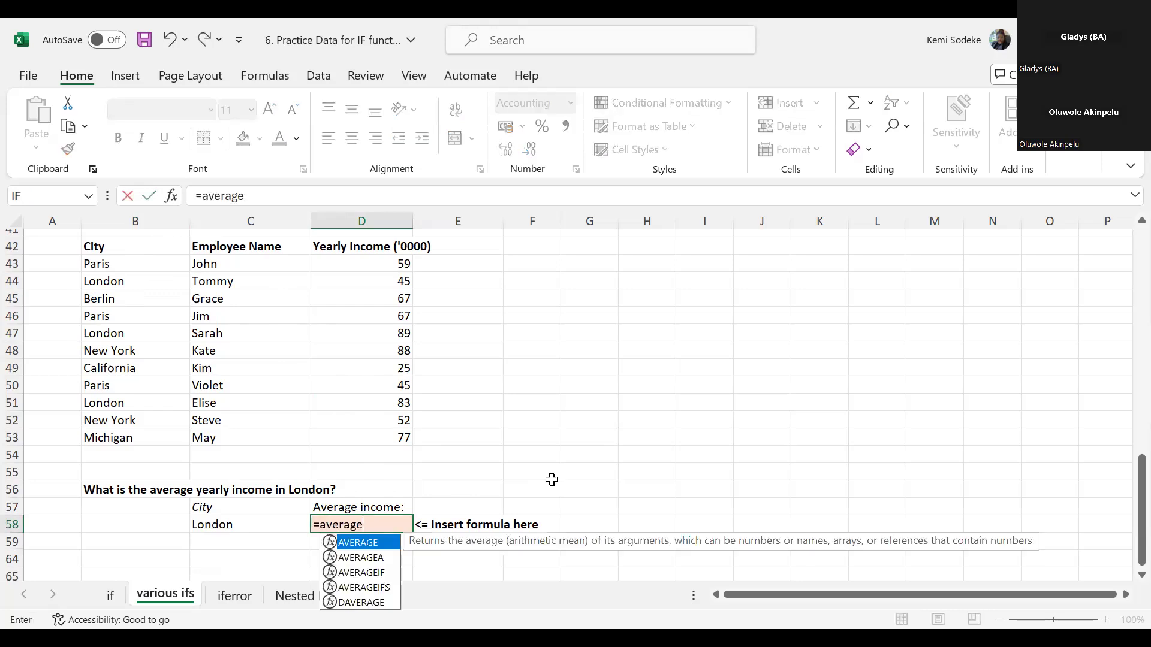
text(if()
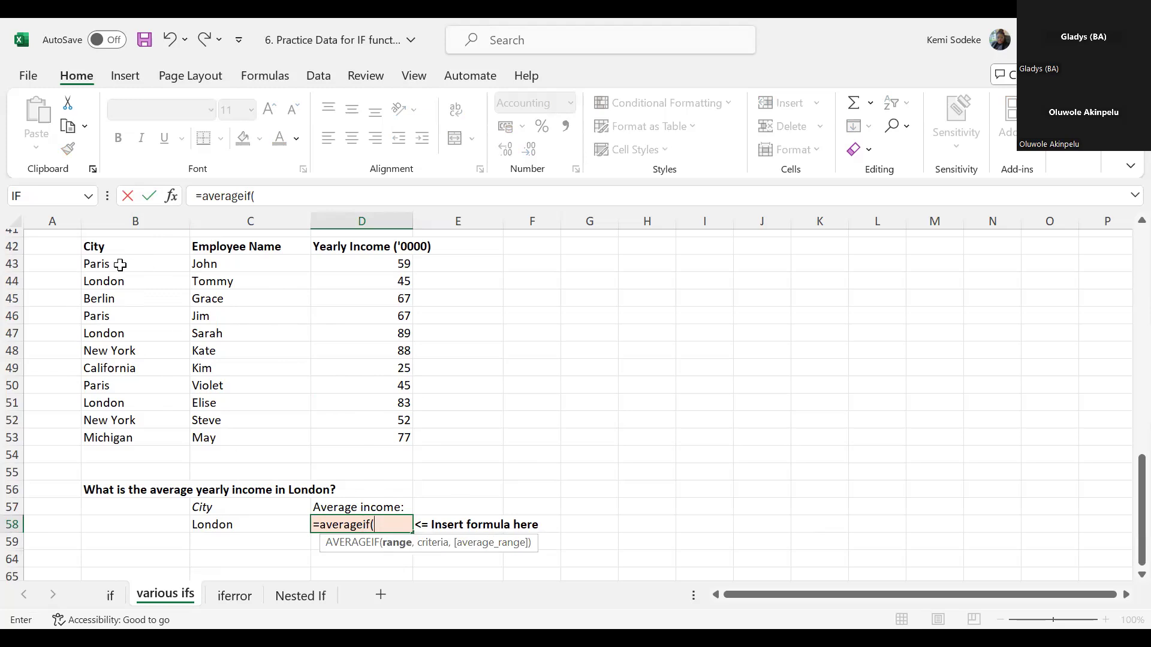
drag(142, 433, 135, 264)
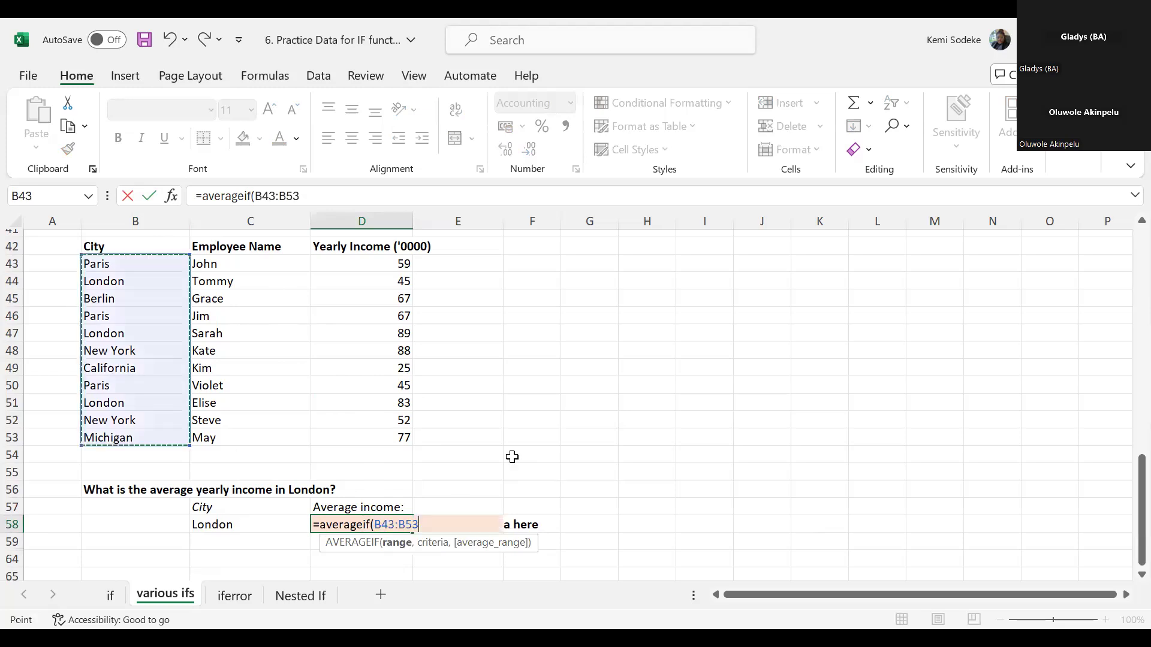
- Complete the AVERAGEIF formula with the city in C58 as criteria and the yearly incomes in D43:D53 as average range
text(,)
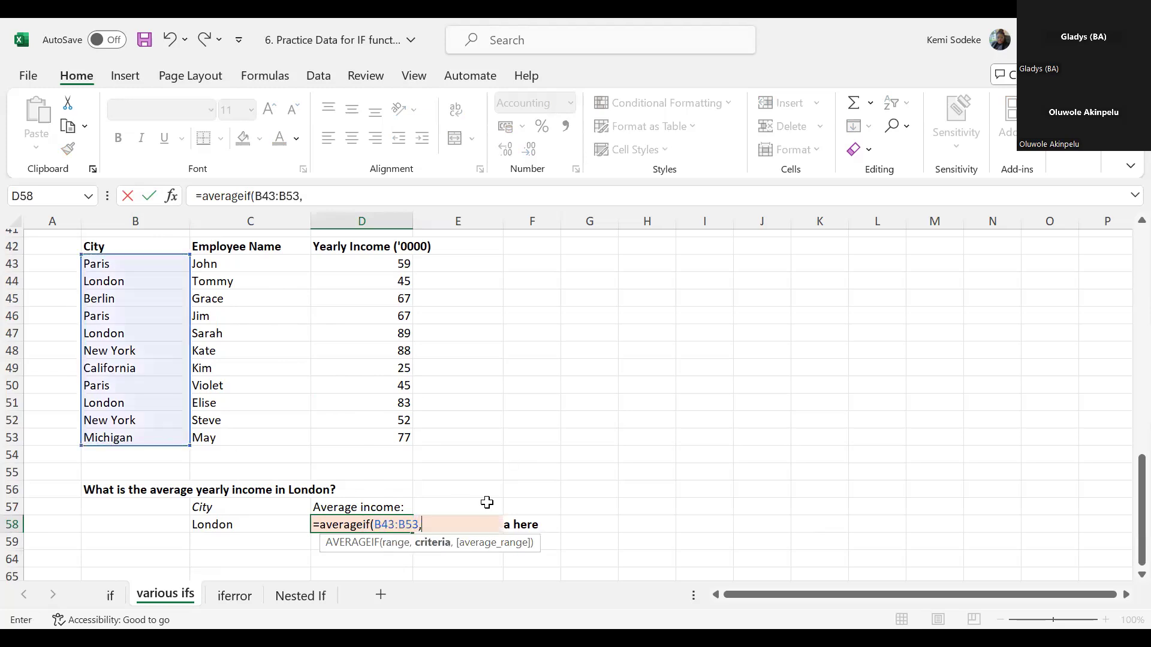
click(238, 525)
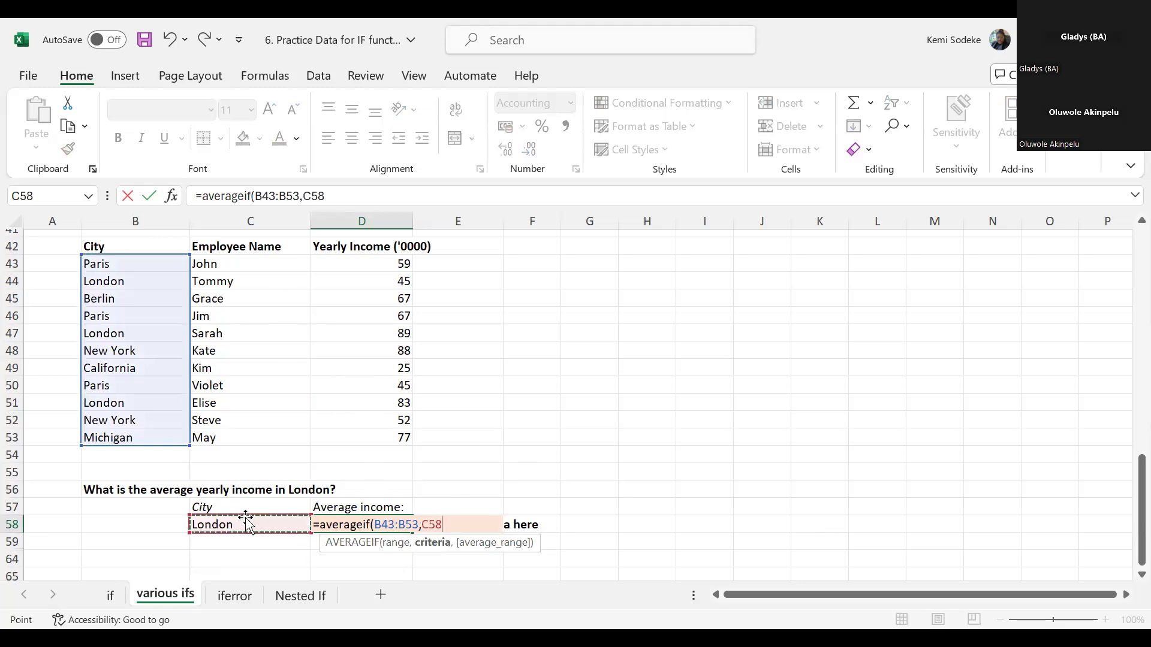
text(,)
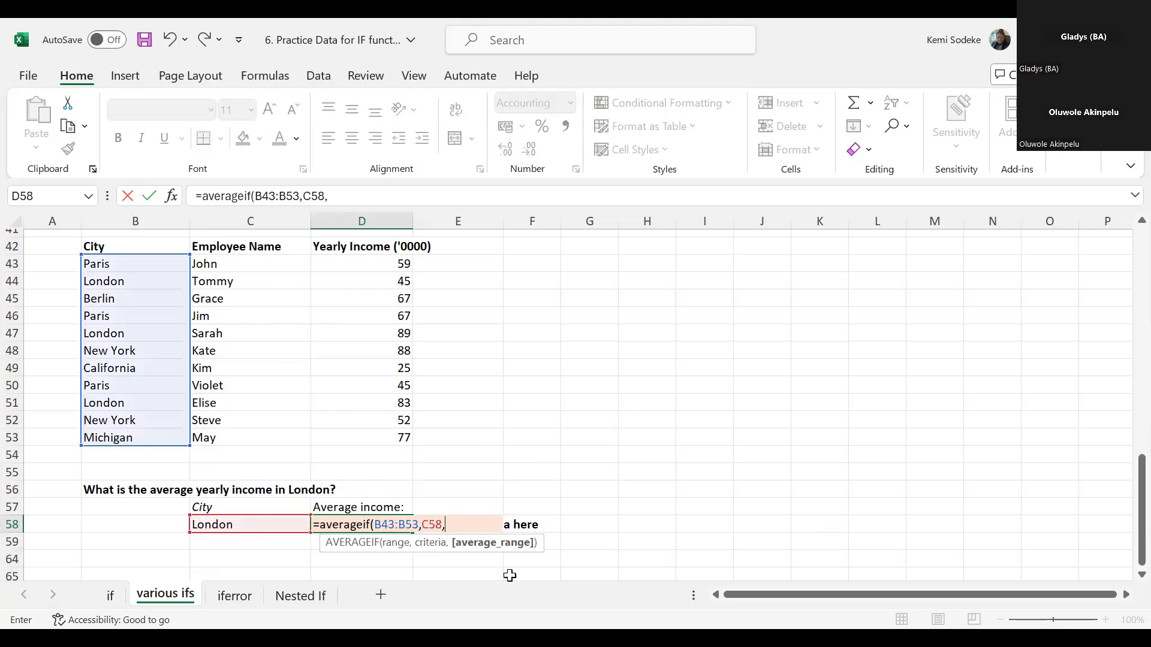
click(389, 265)
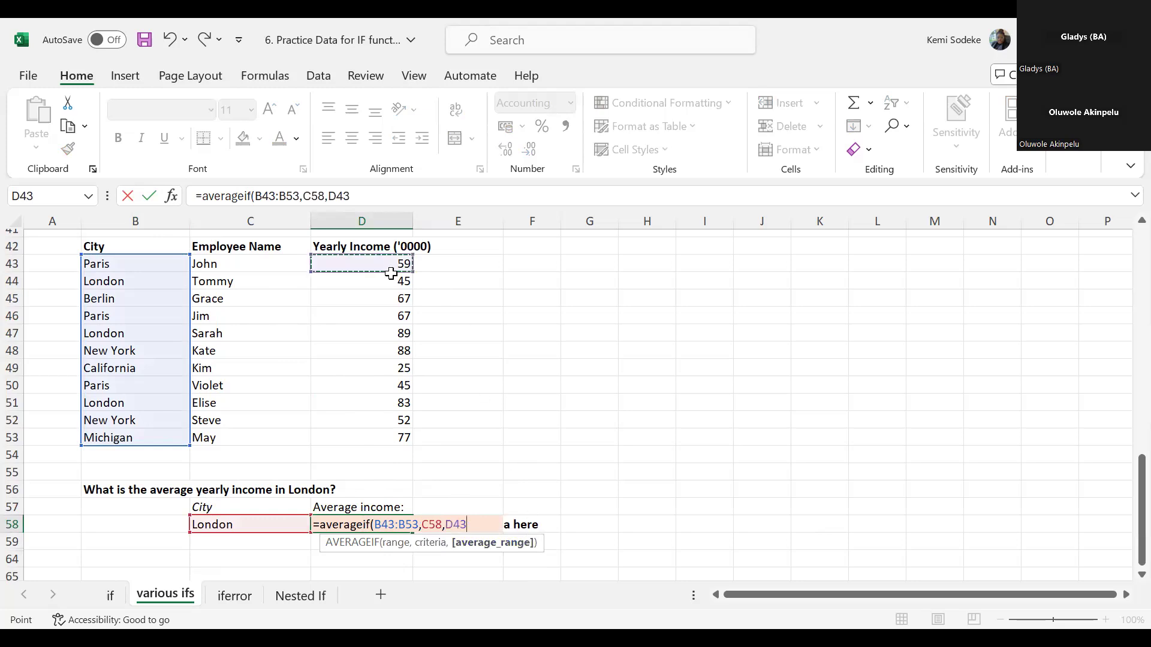
drag(386, 433, 387, 436)
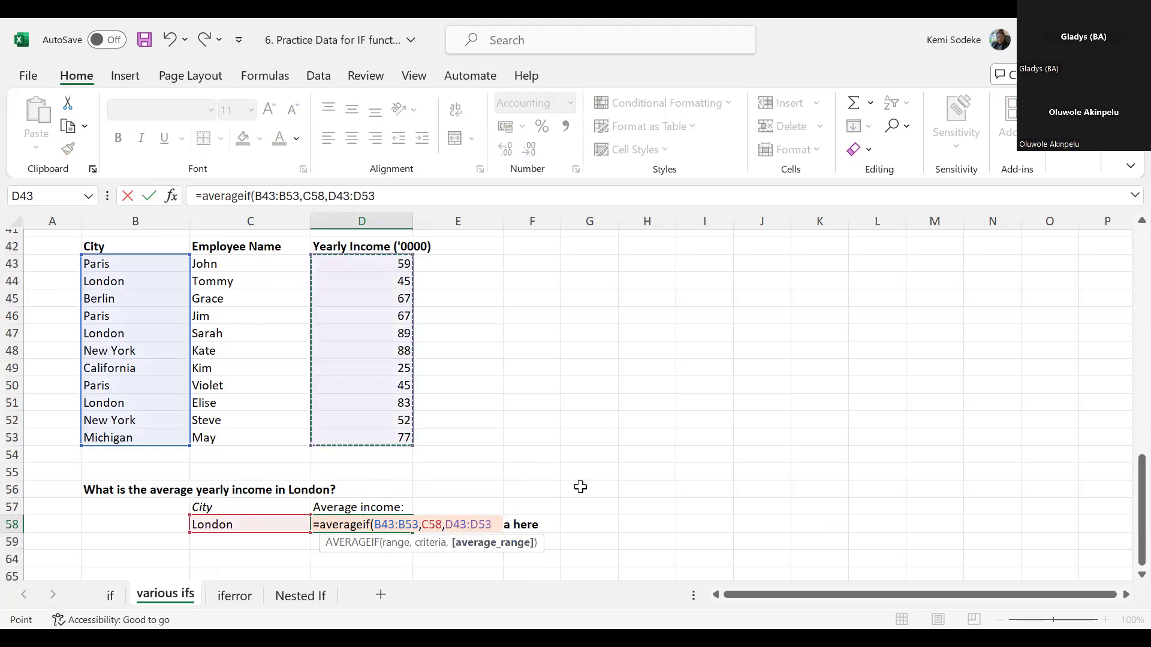
key(Return)
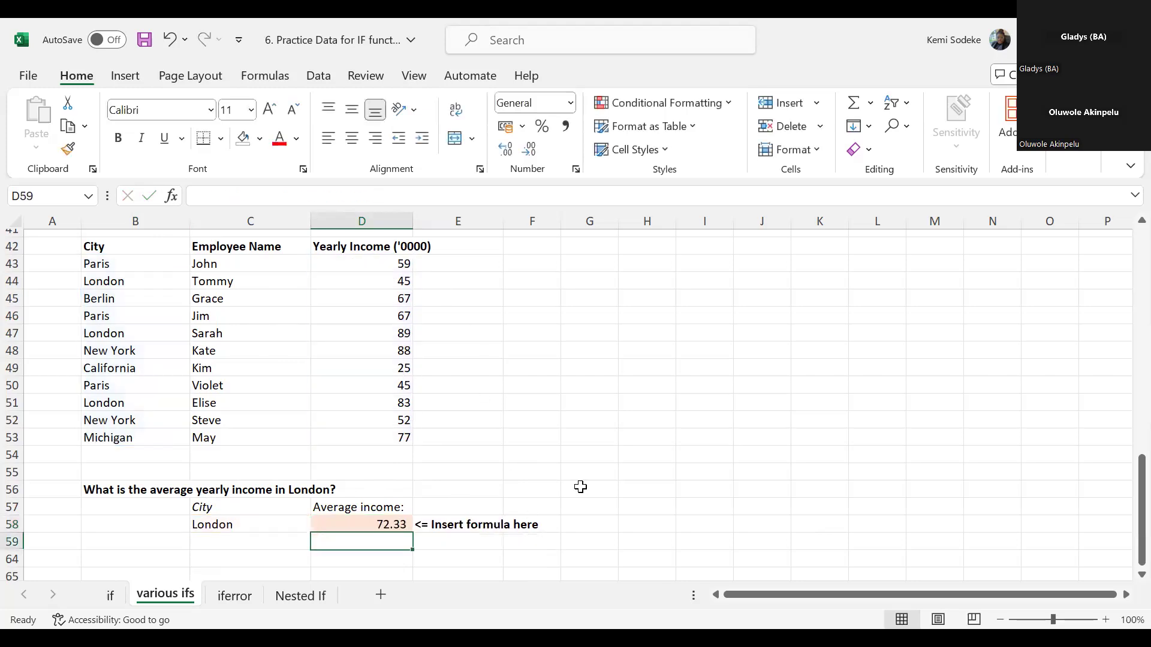
- Start the AVERAGEIF formula in D58 afresh and bring up its Function Arguments dialog
click(390, 525)
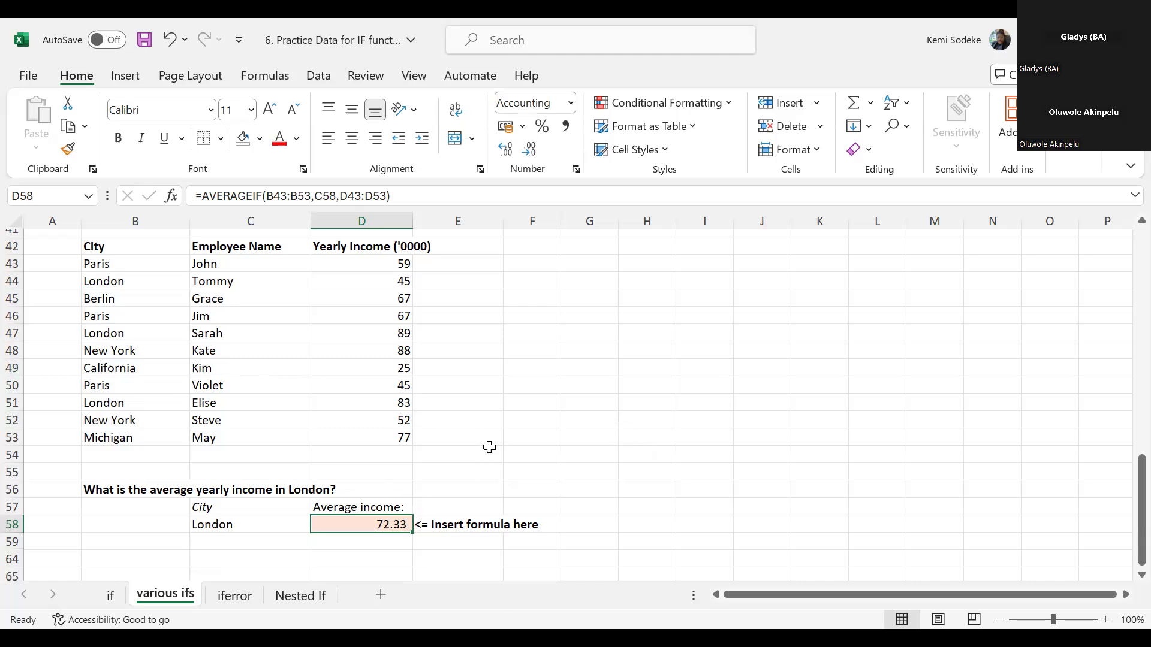
scroll(489, 448, down, 1)
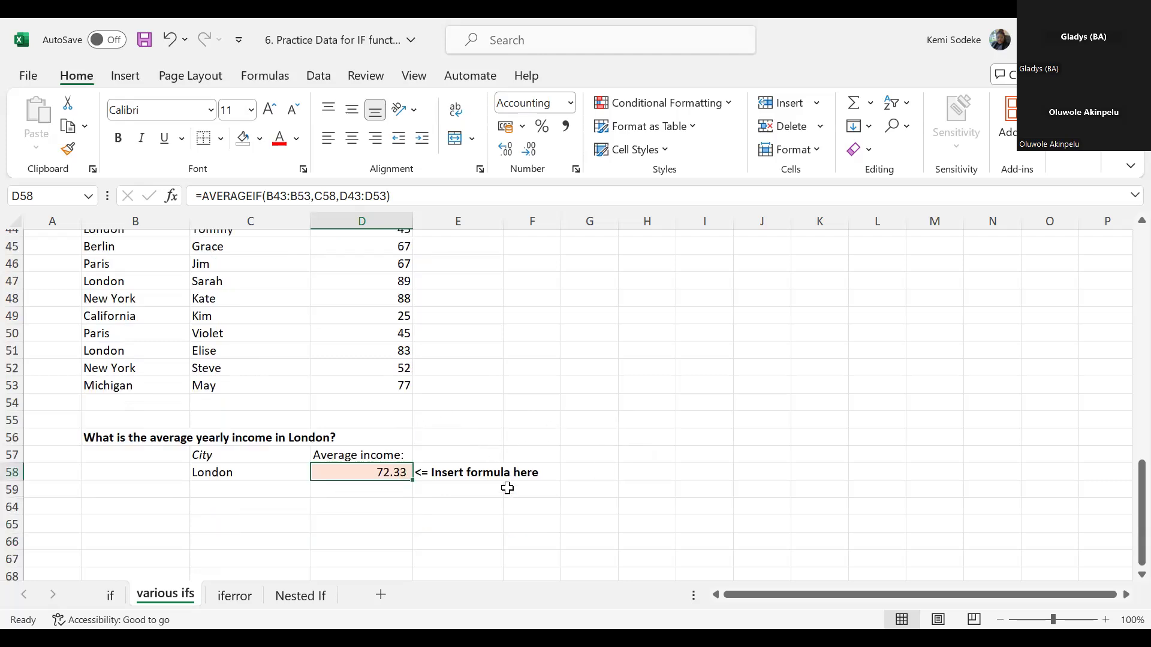
scroll(545, 437, up, 1)
scroll(545, 437, down, 3)
scroll(550, 438, up, 7)
scroll(545, 442, down, 5)
text(=)
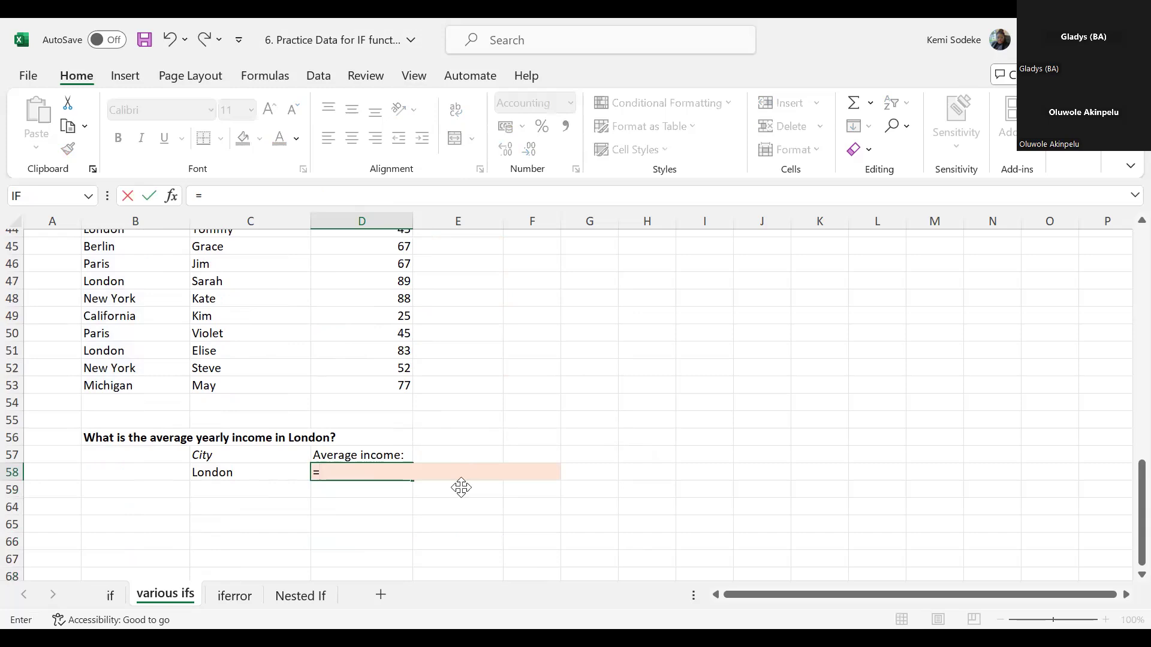
text(average)
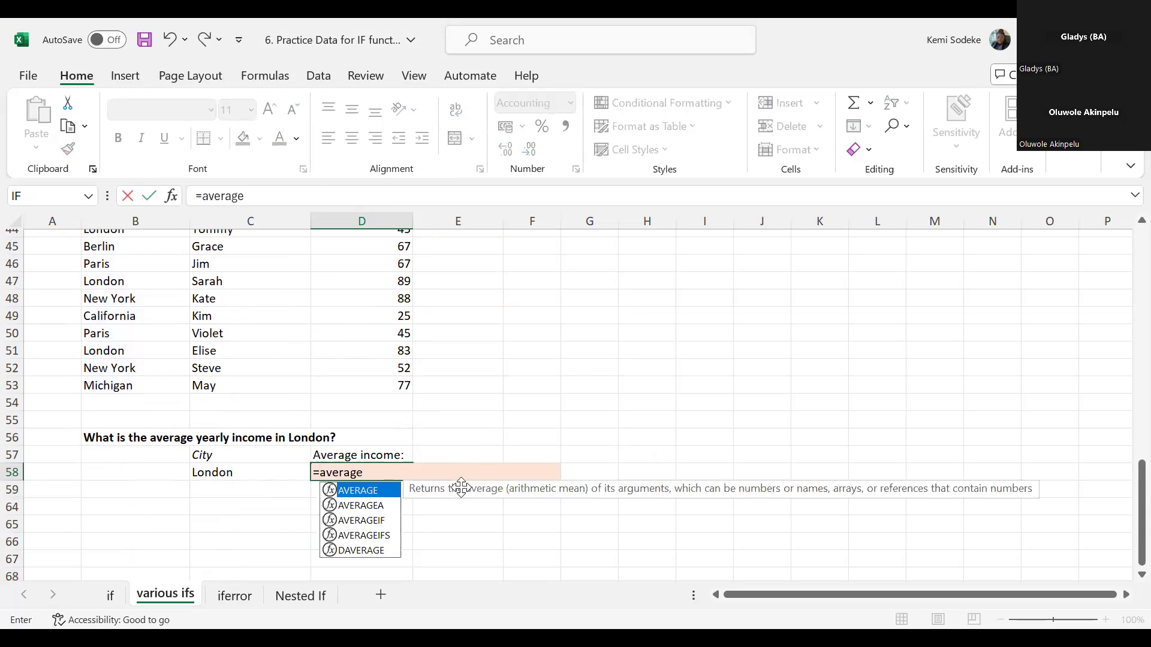
text(if()
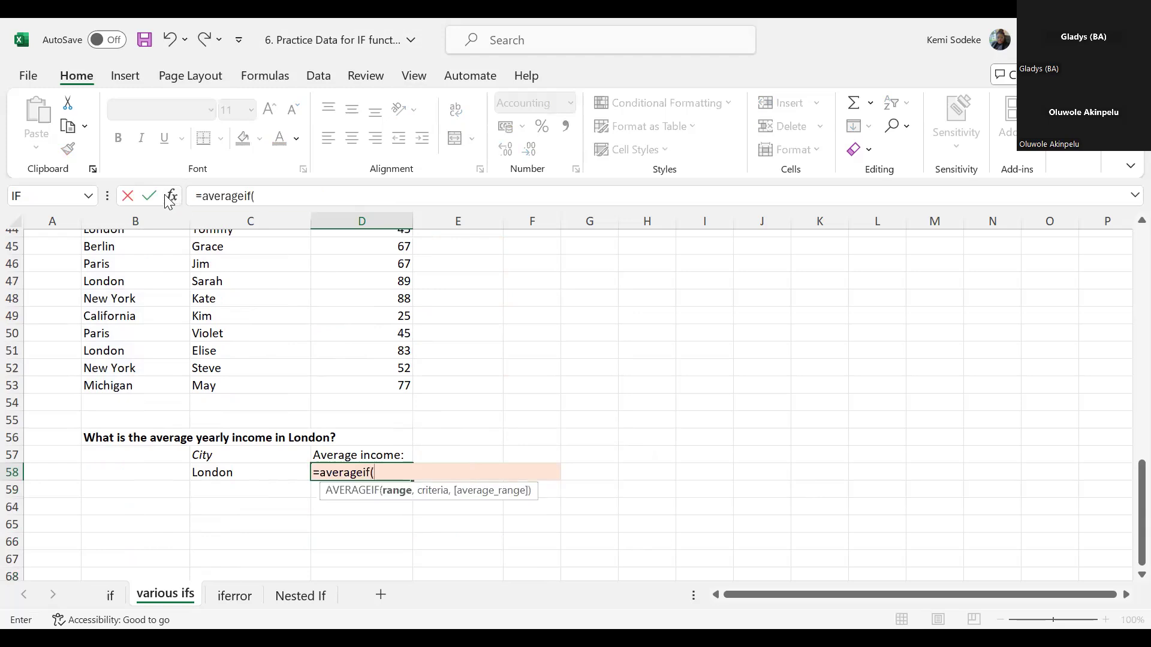
key(ctrl+a)
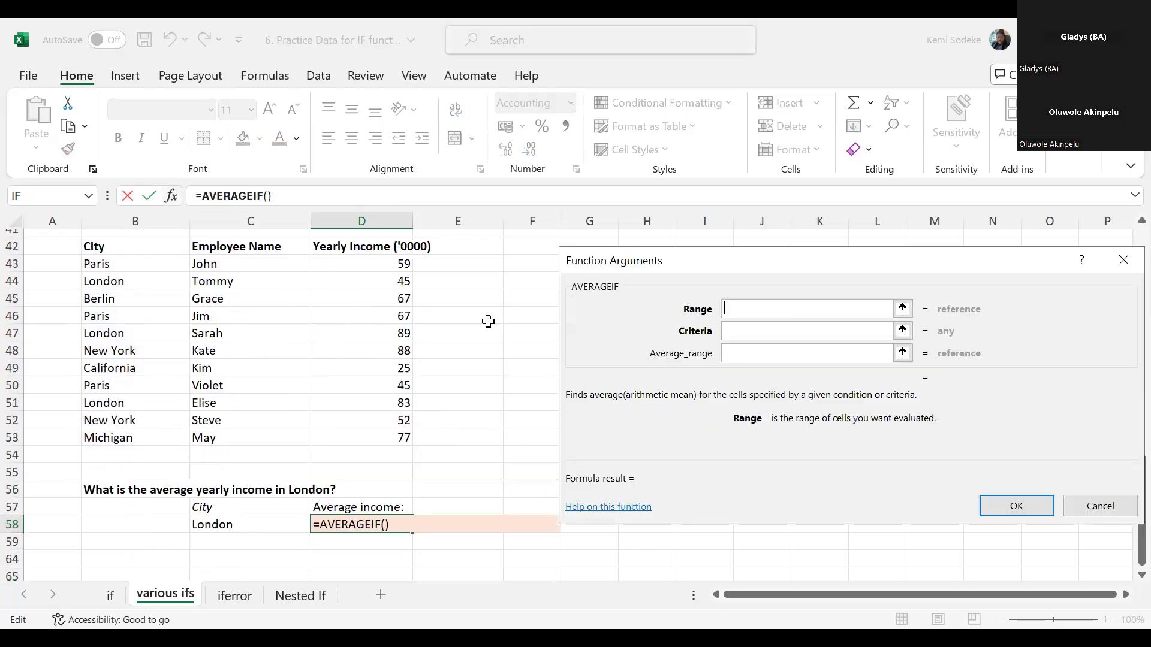
- Set the AVERAGEIF range to the cities in B43:B53 and the criteria to the city in C58
click(778, 328)
click(740, 309)
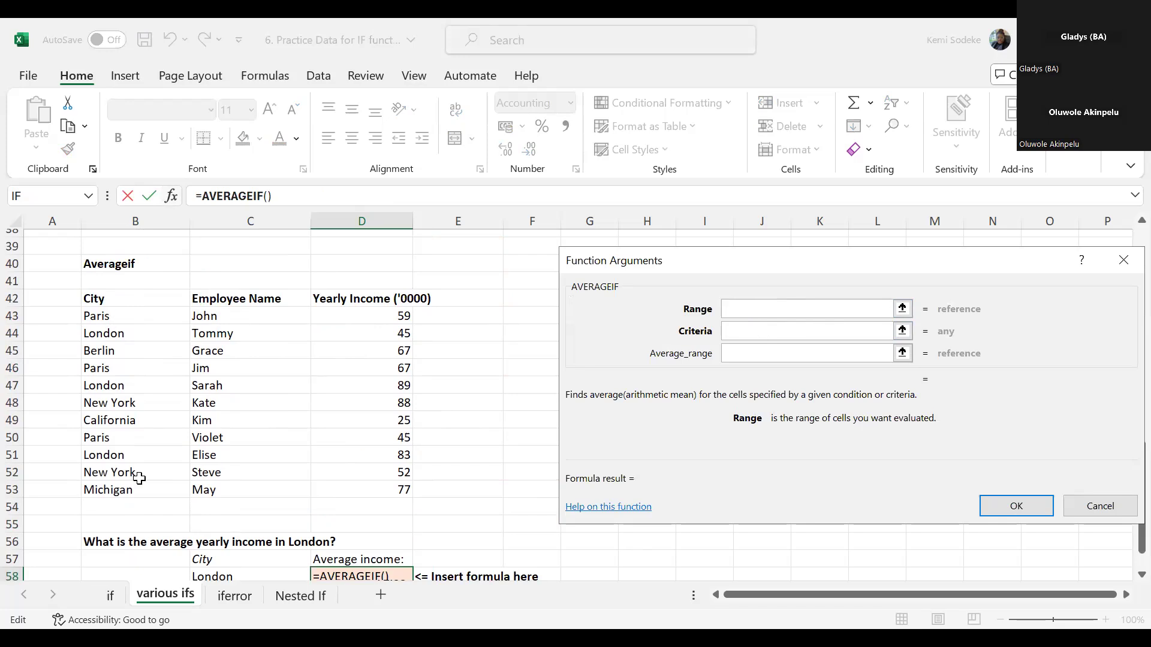
drag(113, 316, 140, 485)
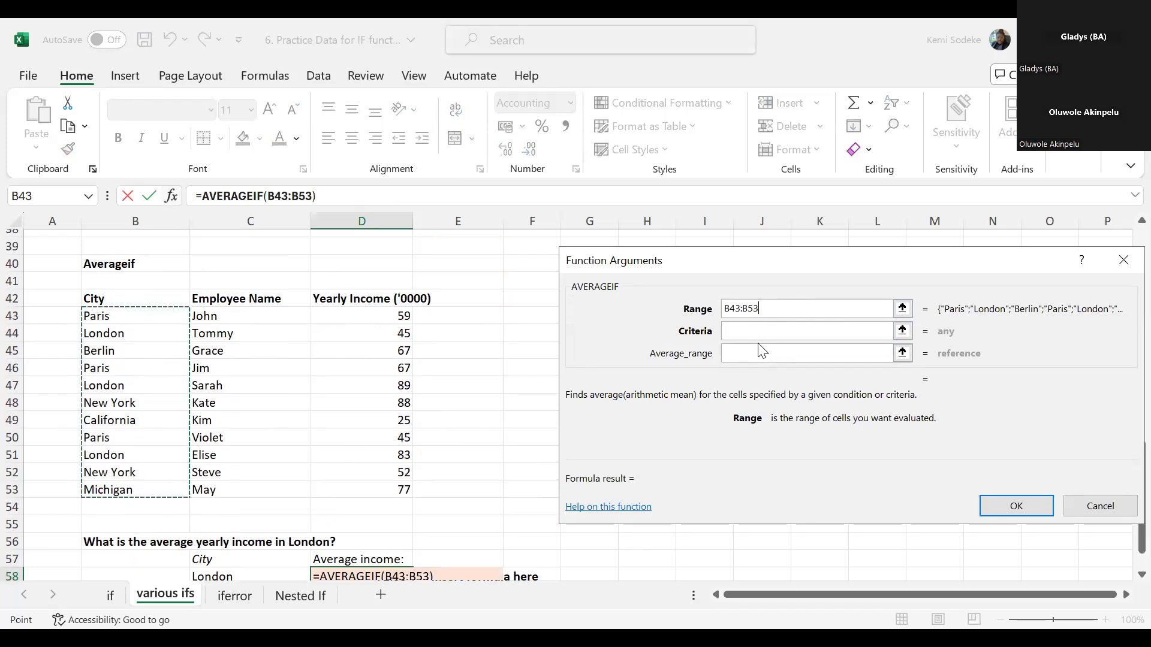
click(738, 329)
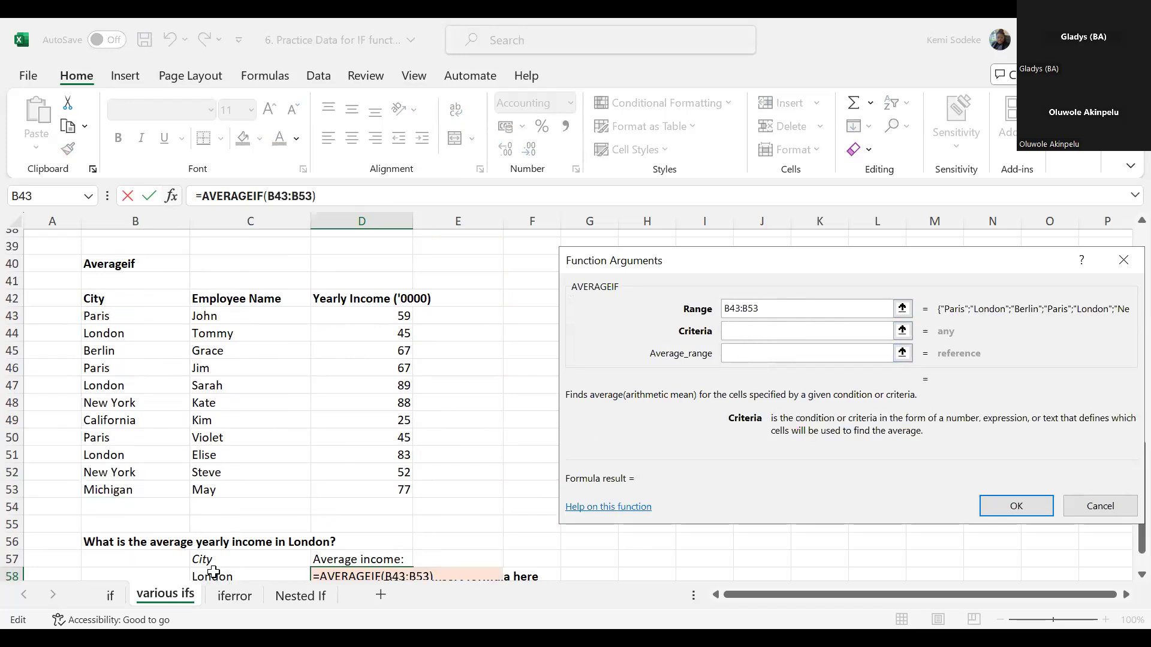
click(238, 574)
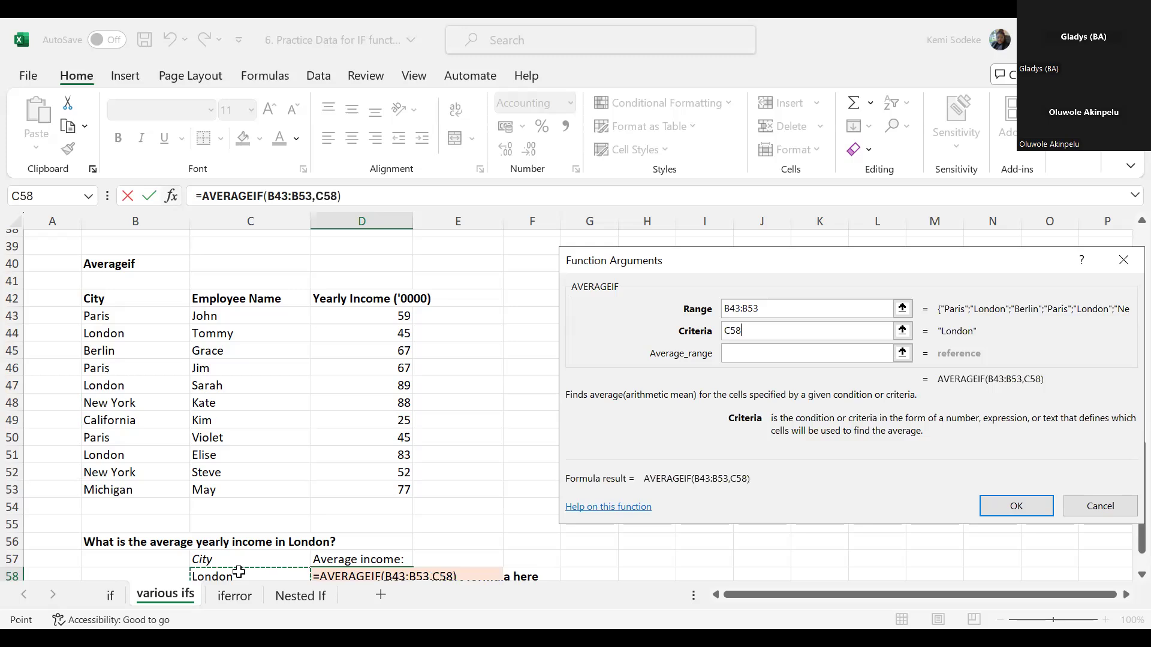
- Set the AVERAGEIF average range to the yearly incomes in D43:D53 and accept the formula
click(740, 354)
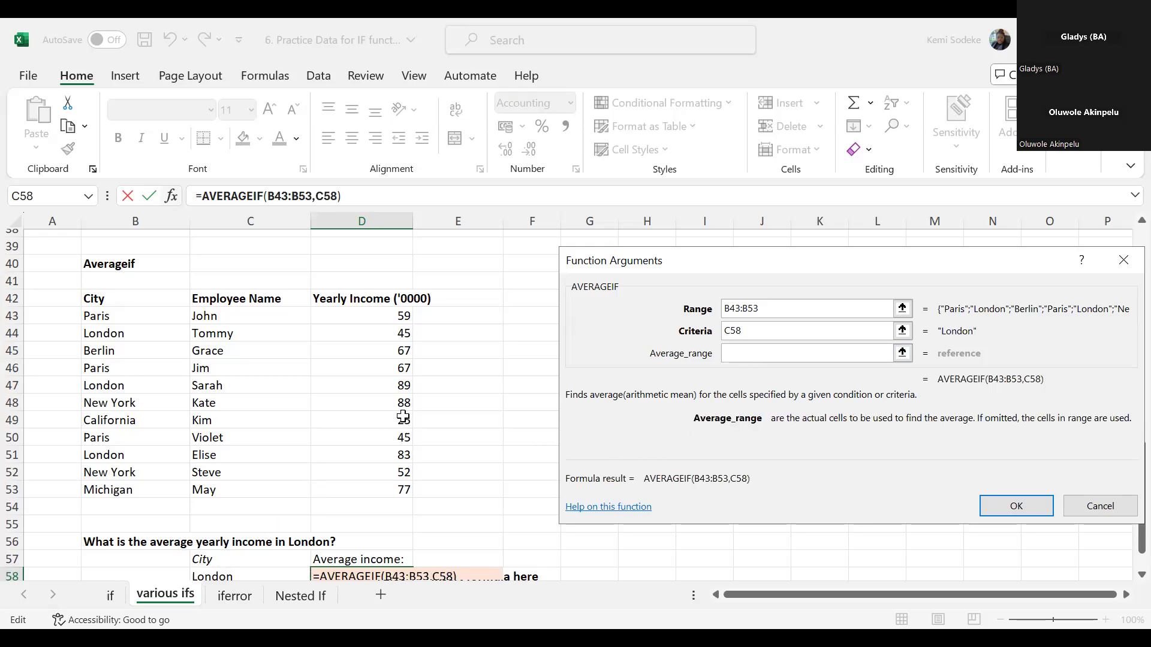
click(400, 317)
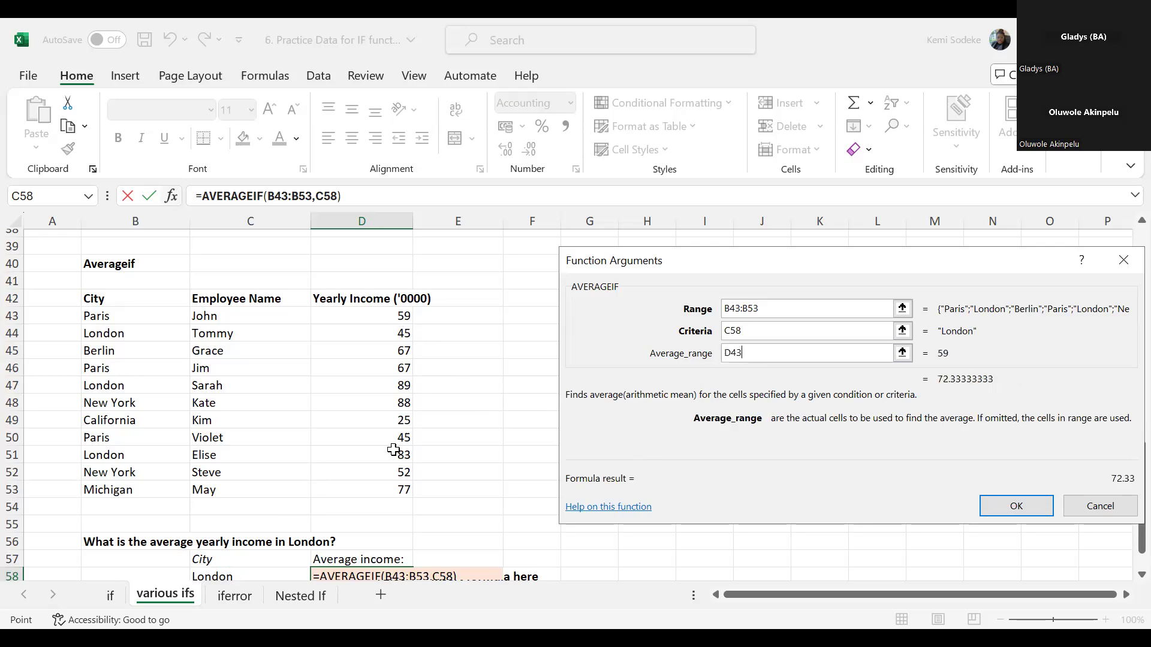
text(:D53)
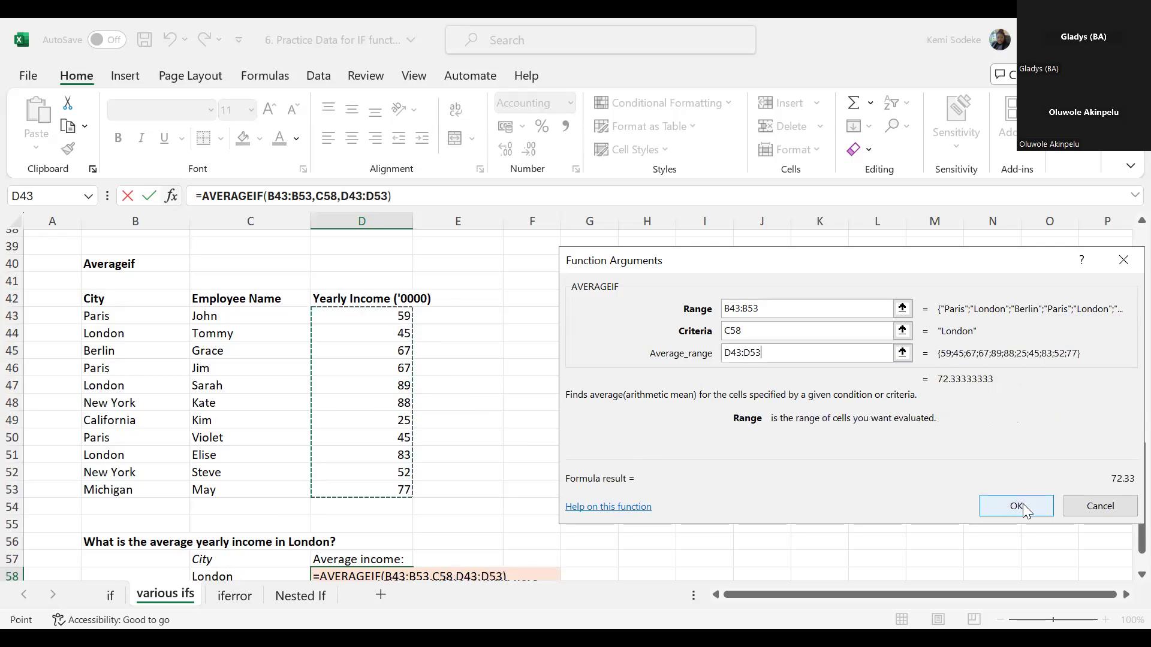
click(1017, 506)
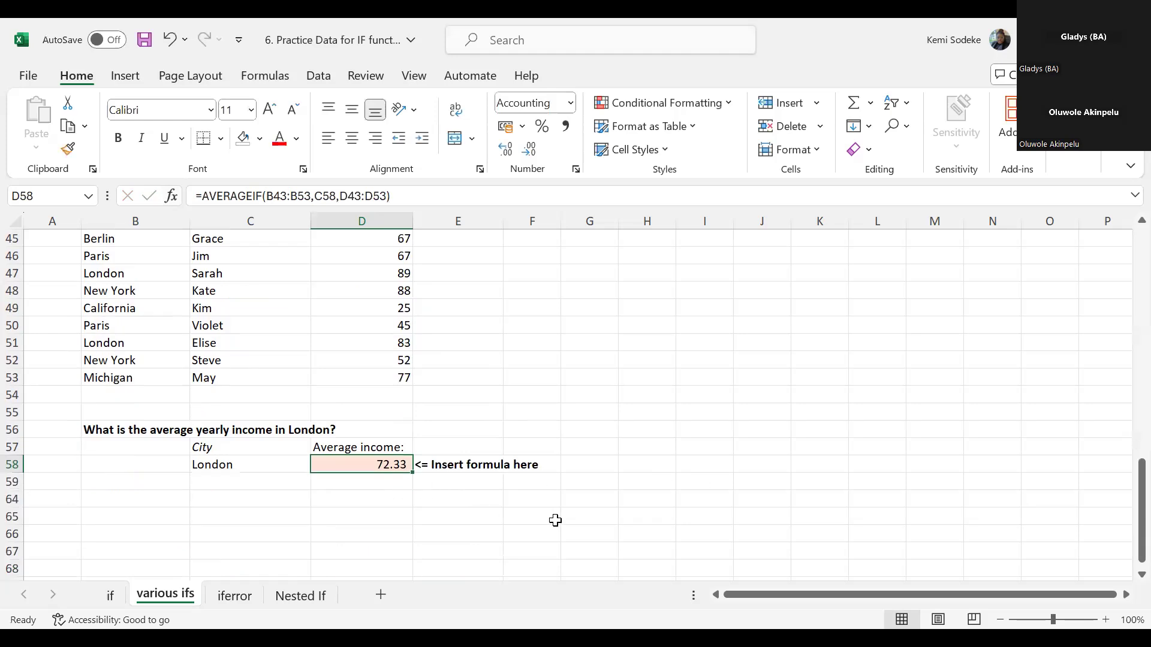
- Change the criteria city in C58 to Paris
scroll(575, 494, up, 1)
click(203, 520)
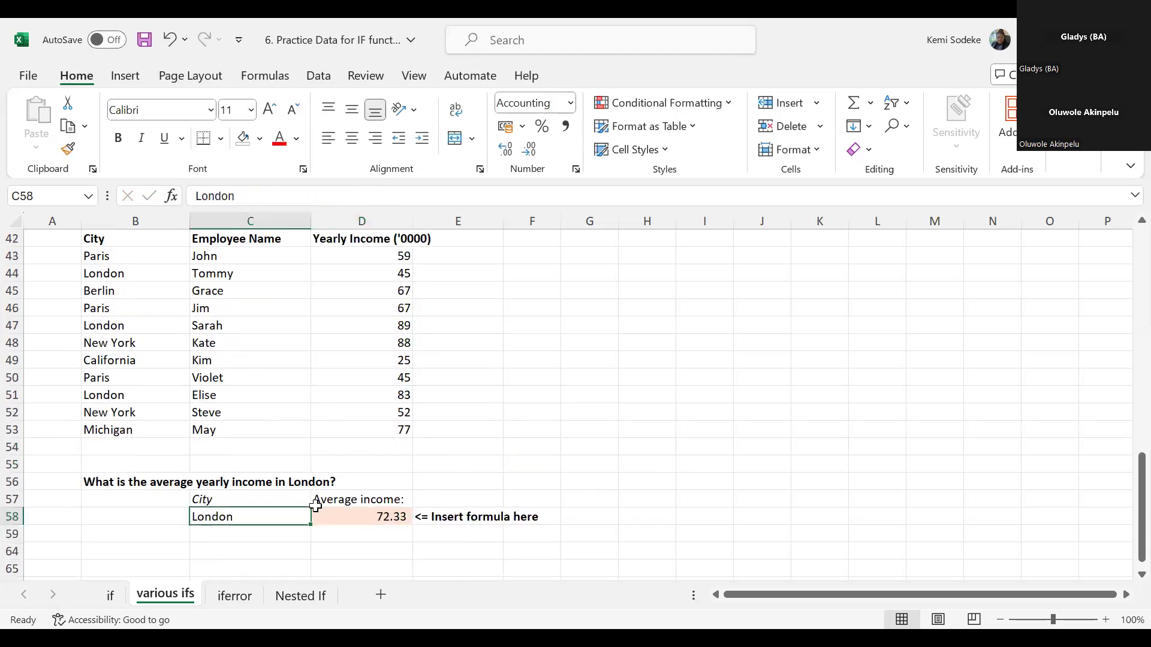
scroll(278, 372, up, 1)
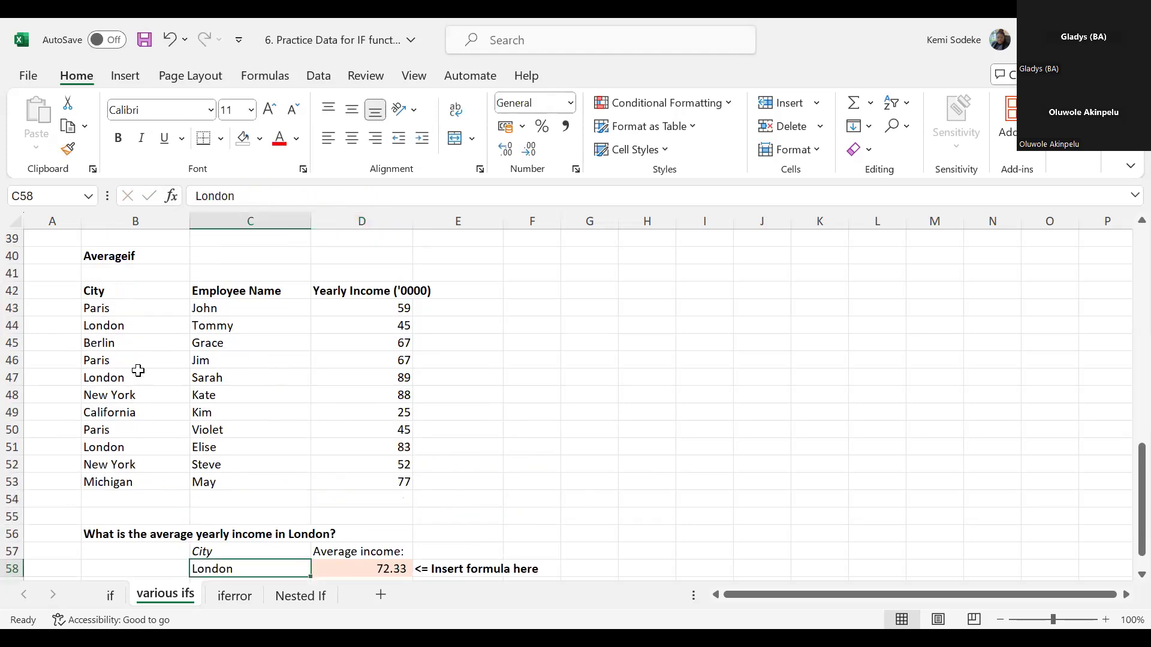
scroll(134, 367, down, 1)
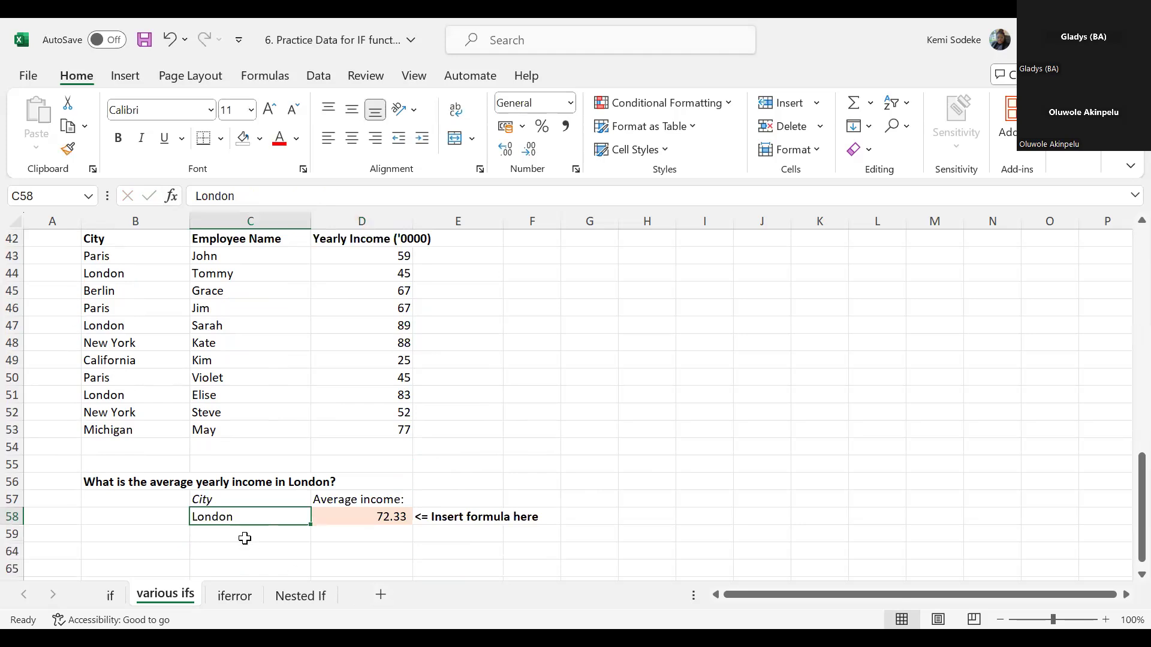
text(Pari)
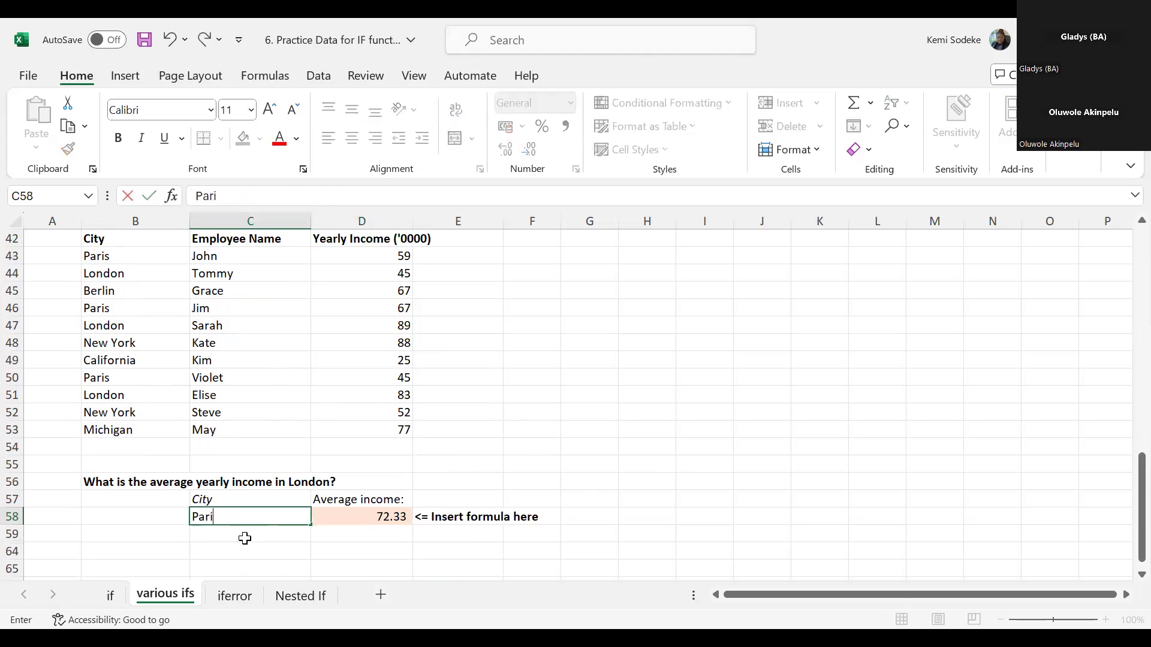
text(s)
key(Return)
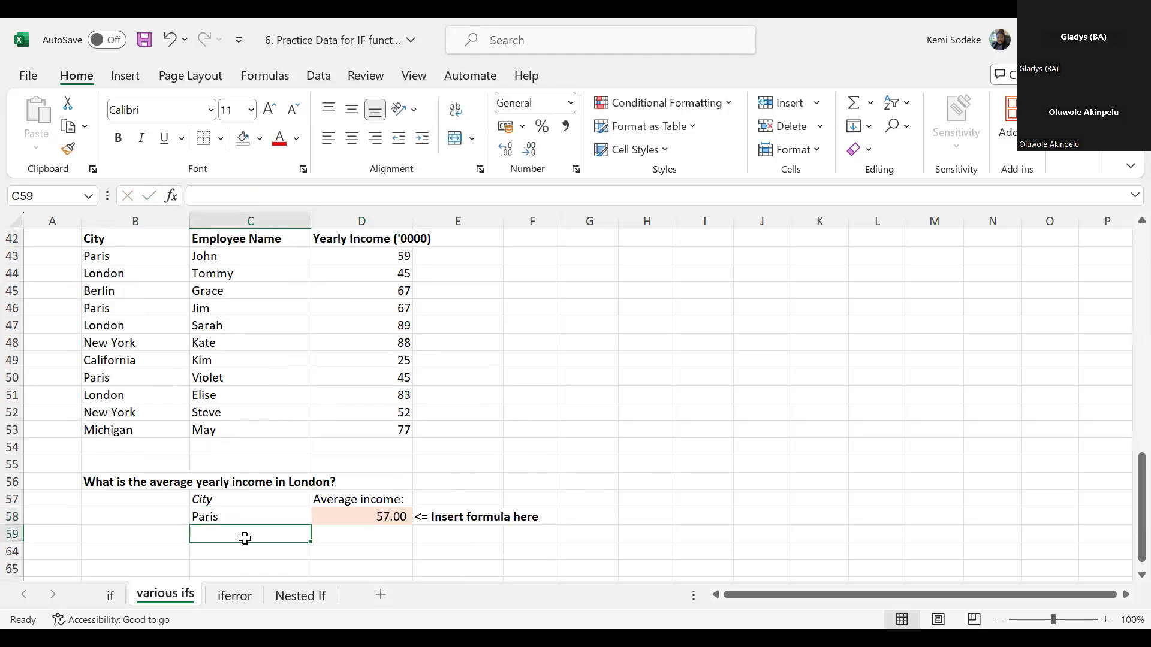
- Examine how the AVERAGEIF formula in D58 refers to the city cell, the city range and the income range
click(358, 519)
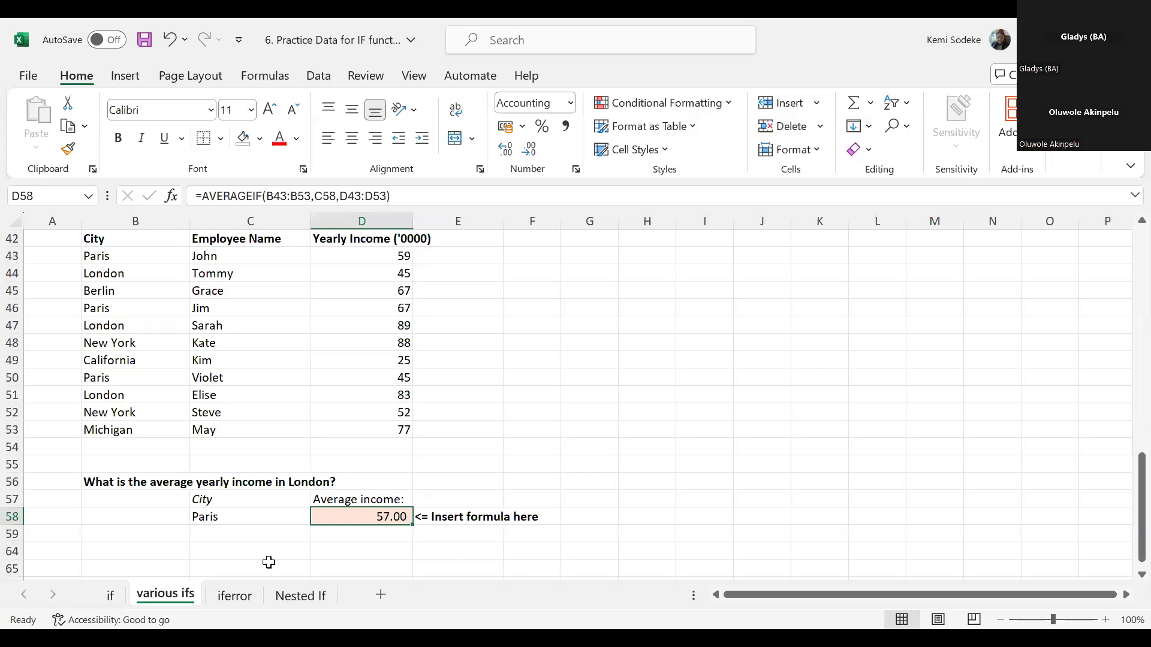
click(234, 517)
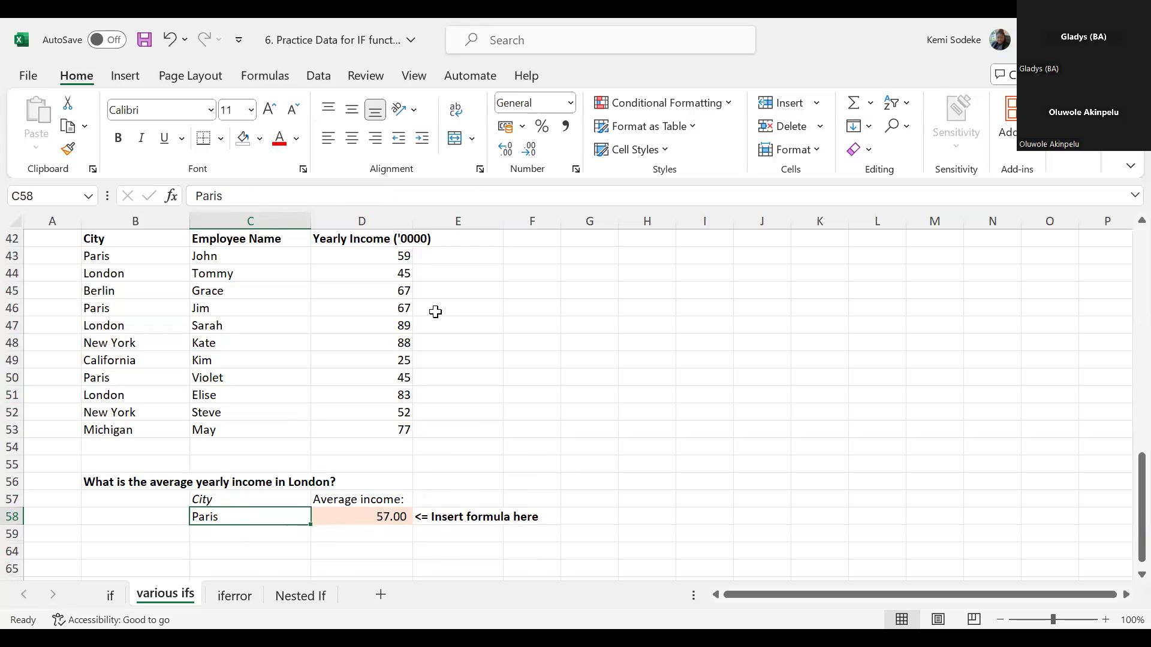
click(477, 376)
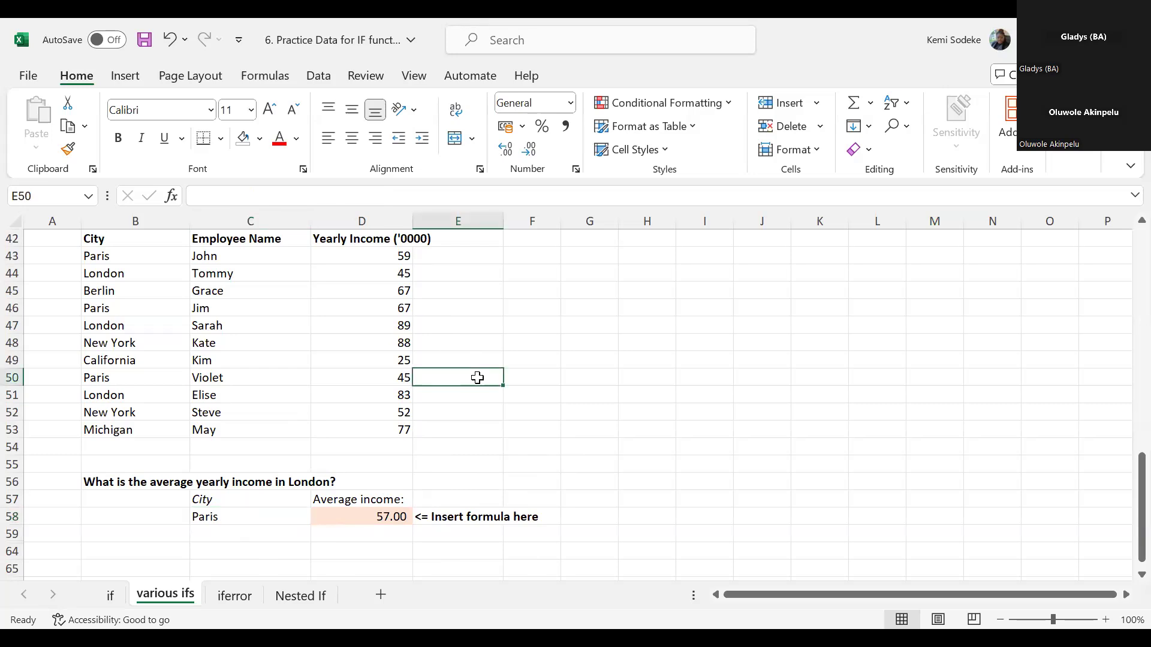
click(383, 516)
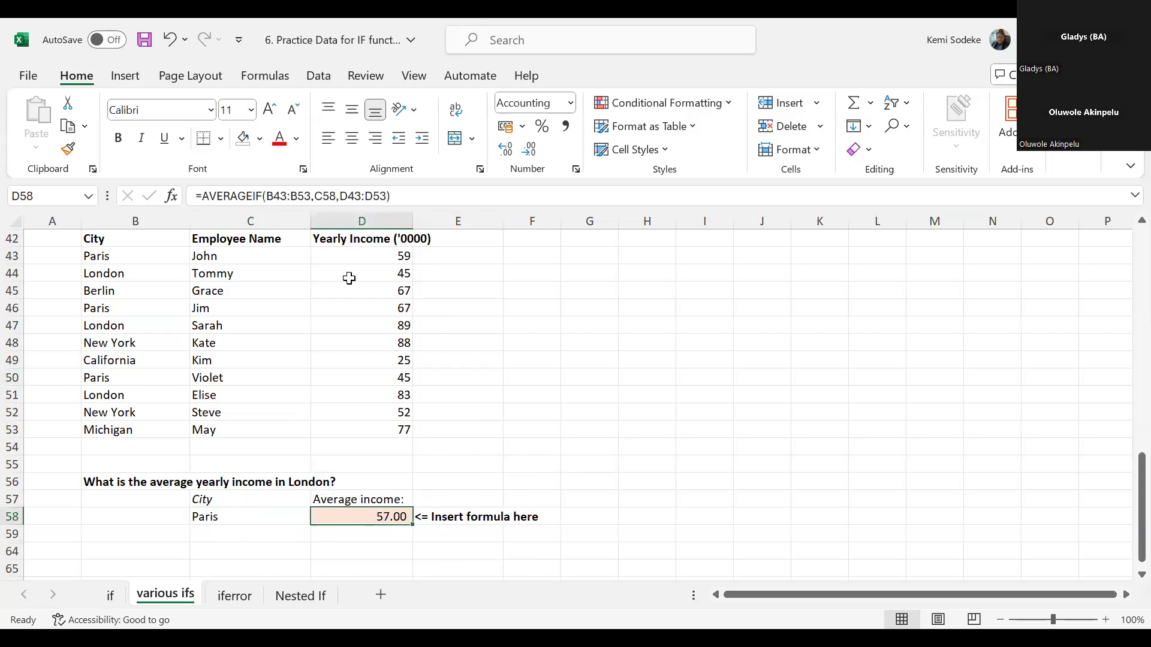
click(410, 198)
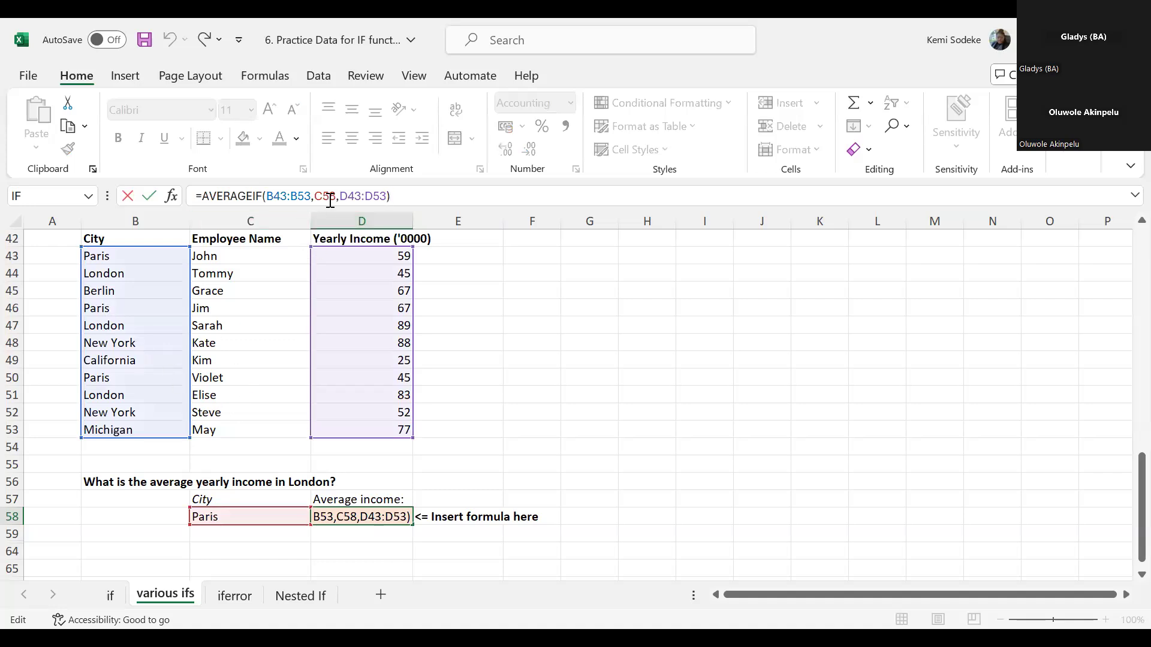
- Replace the criteria in the AVERAGEIF formula in D58 with a reference to cell B43 and check the formula
drag(338, 196, 315, 197)
key(BackSpace)
click(117, 255)
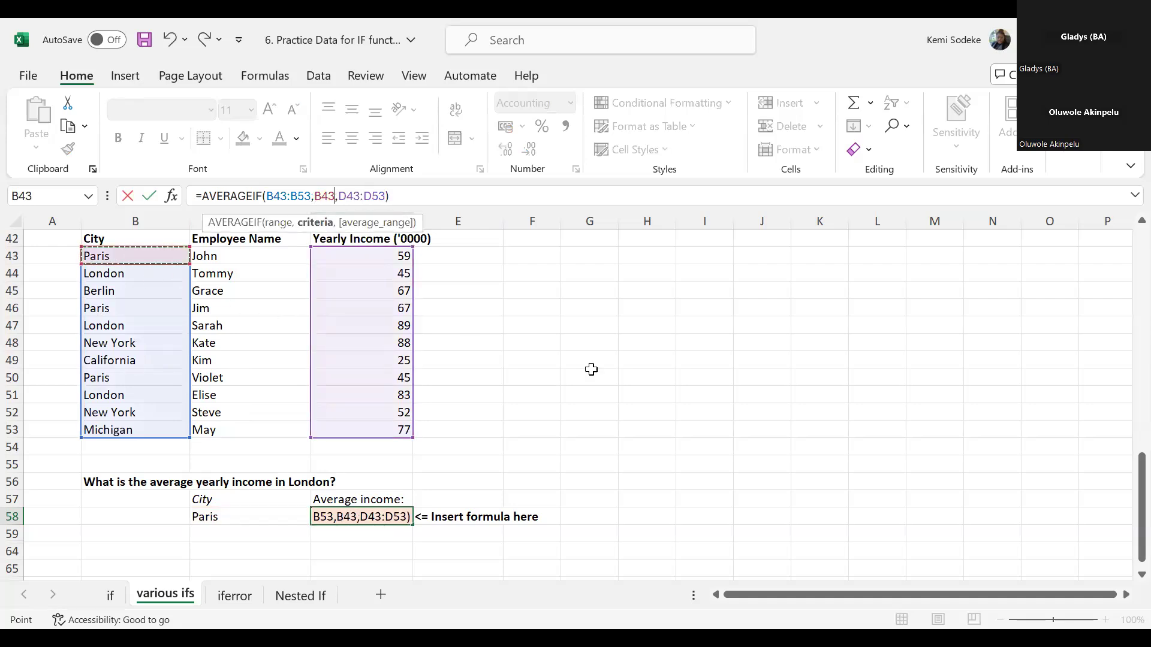
key(Return)
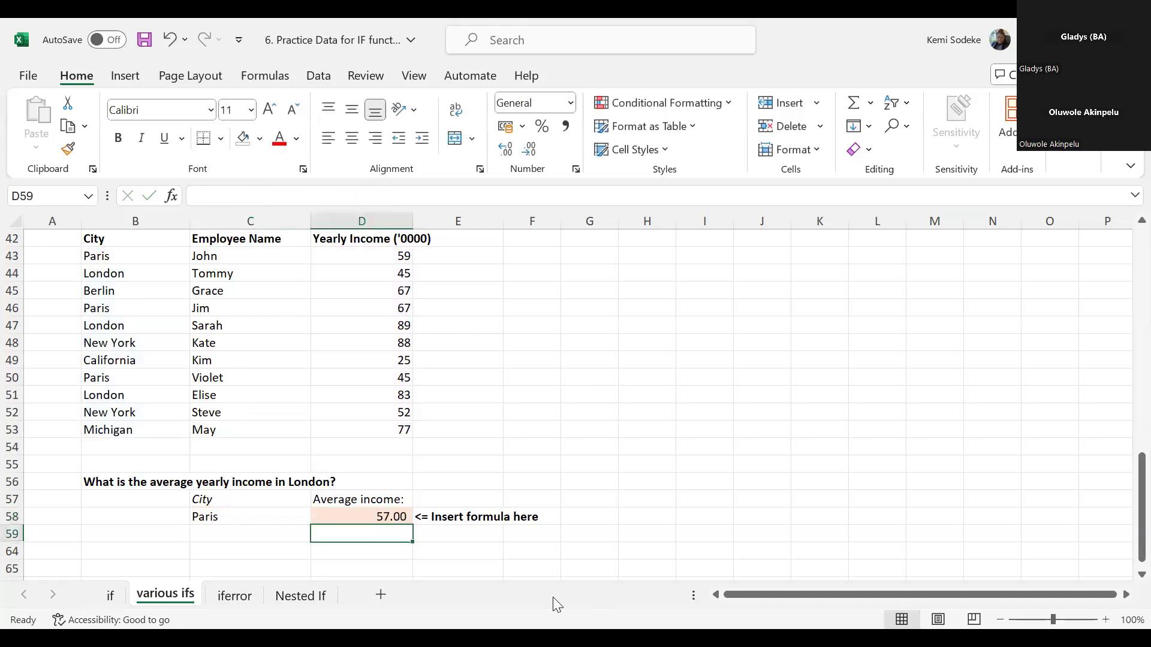
click(369, 514)
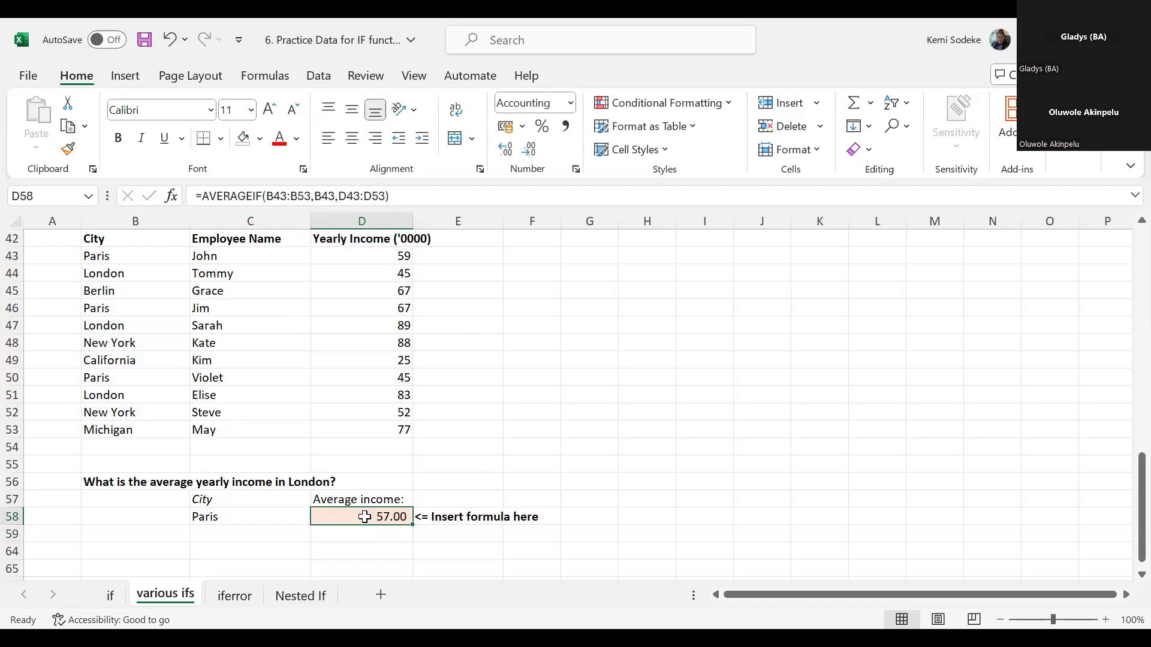
click(242, 509)
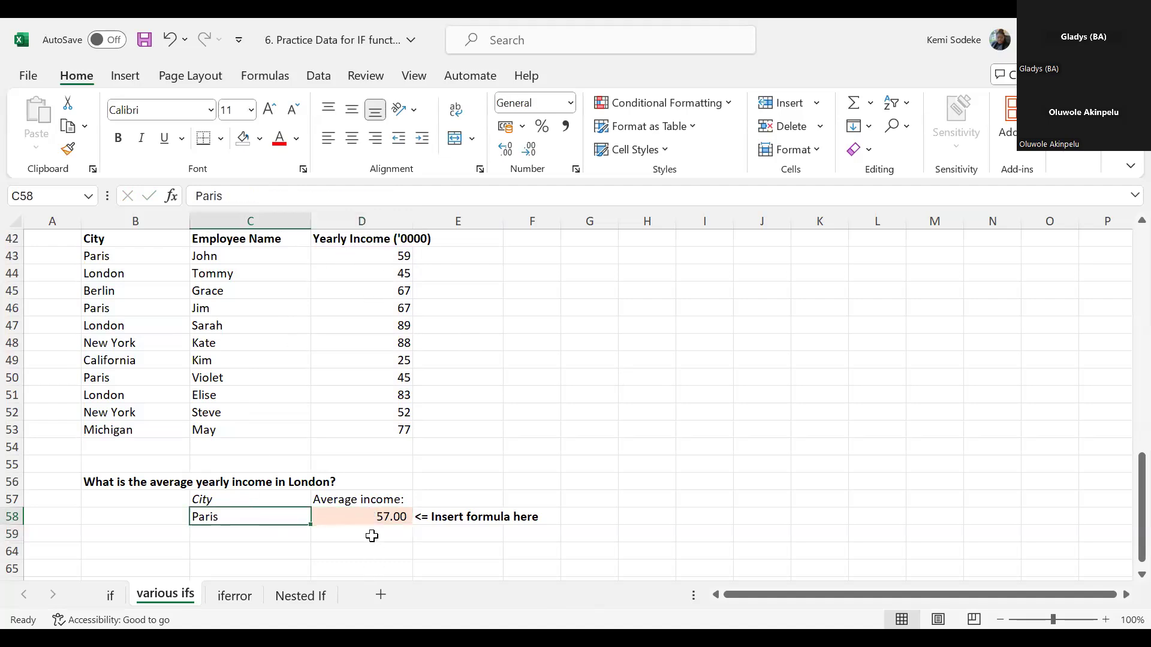
click(369, 505)
click(357, 523)
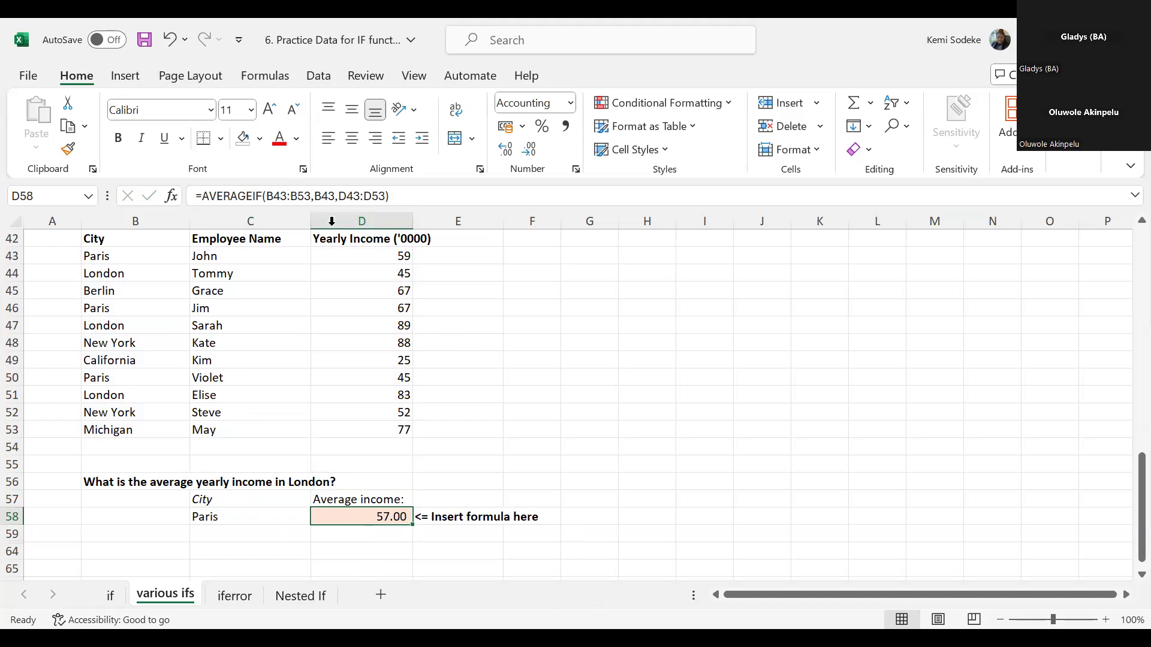
- Try the word Paris without quotation marks as the criteria of the AVERAGEIF formula in D58
click(335, 198)
click(333, 196)
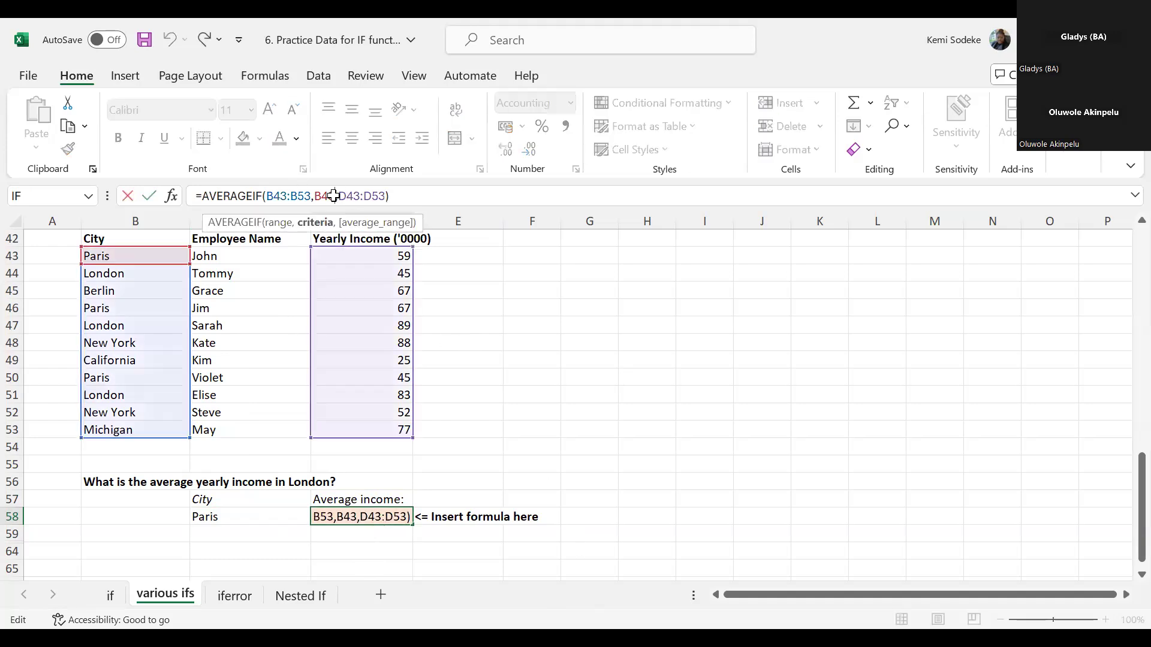
key(BackSpace)
key(BackSpace)
key(BackSpace)
text(Paris)
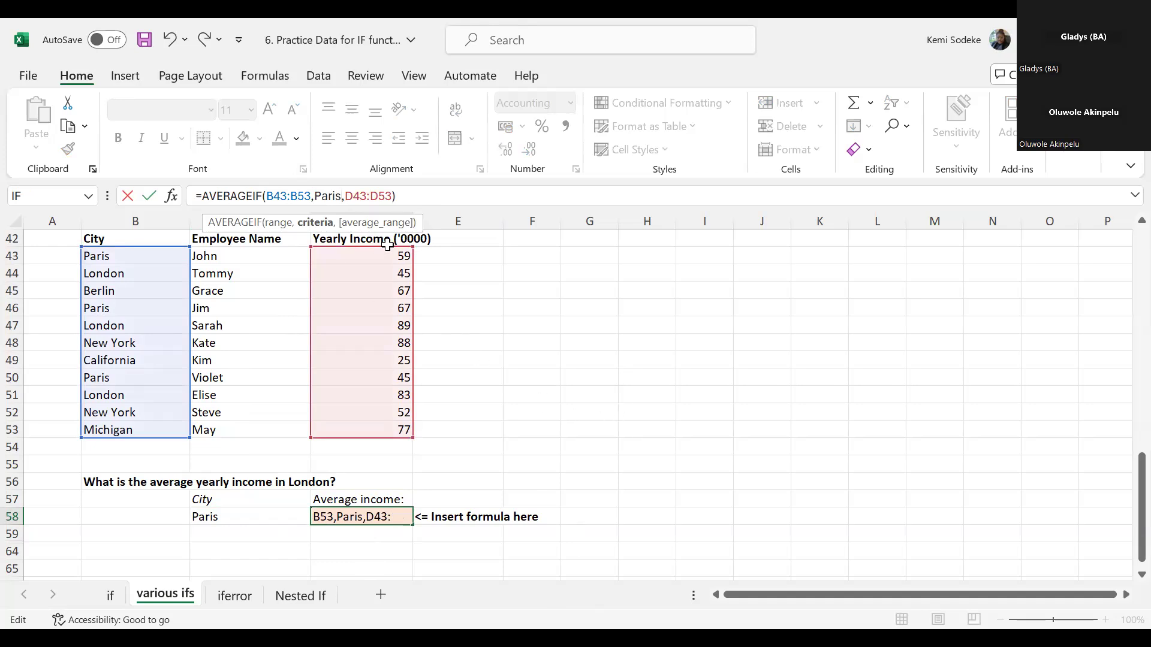
key(Return)
- Enclose the criteria Paris in quotation marks in the AVERAGEIF formula in D58
click(351, 517)
click(317, 203)
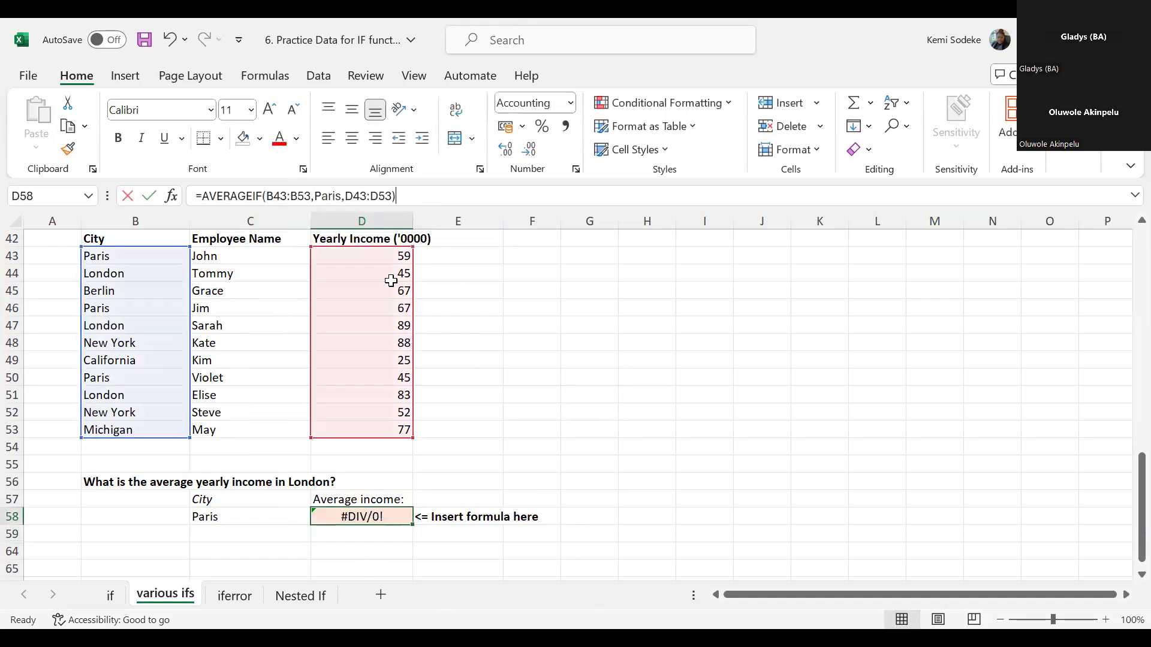
text(")
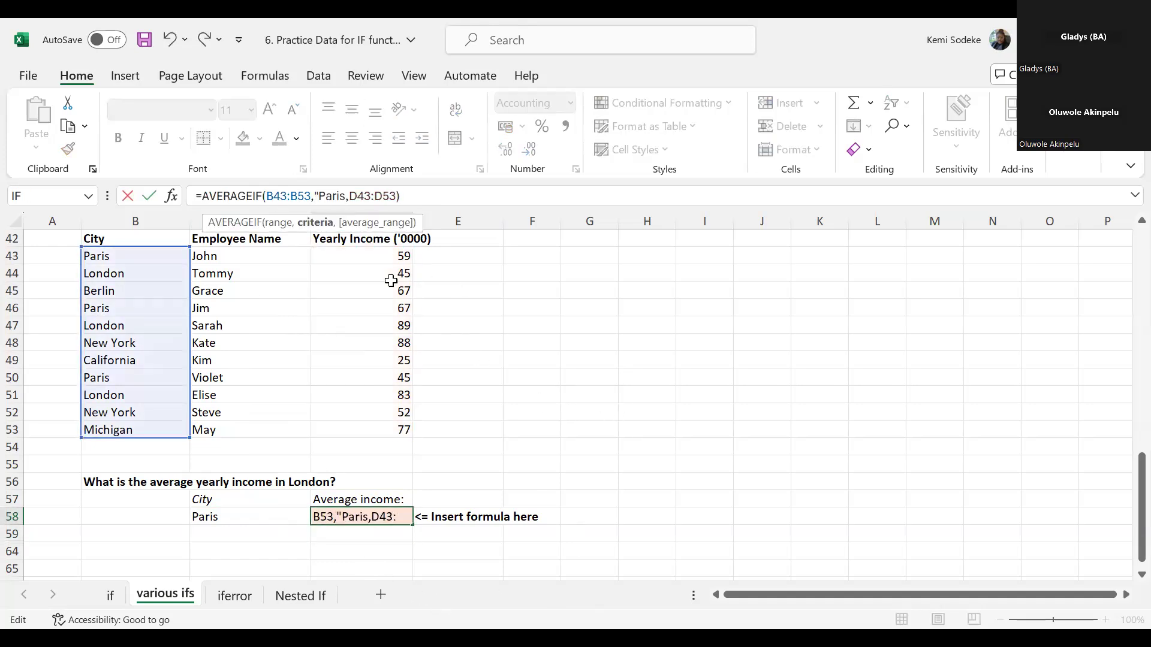
click(342, 193)
text(")
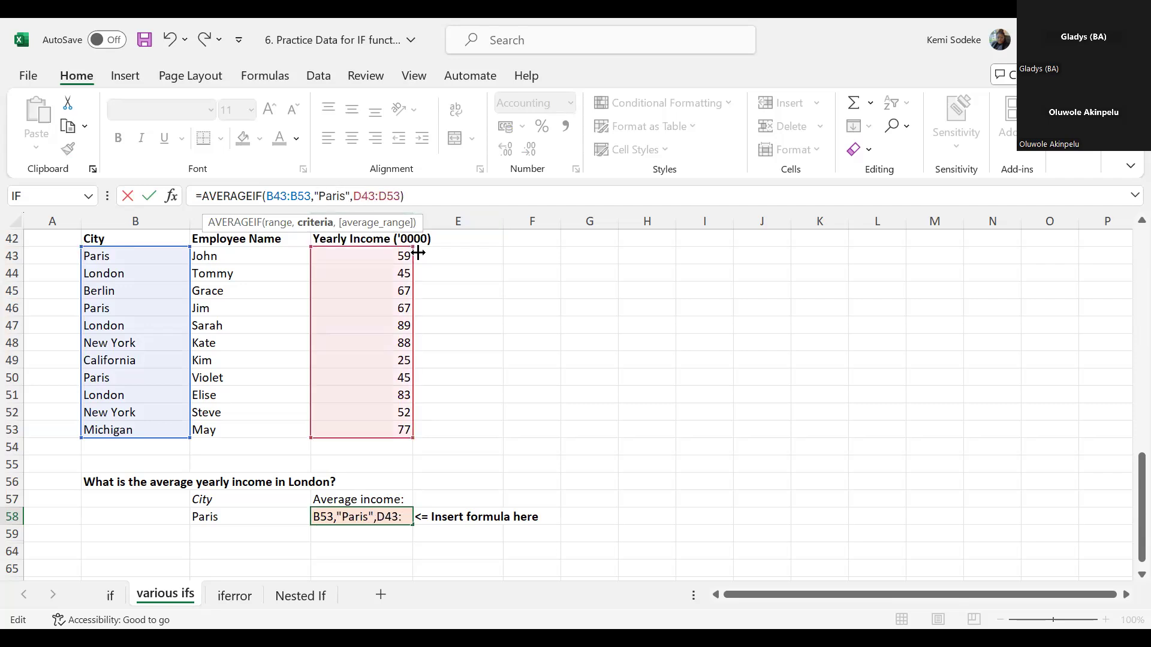
key(Return)
click(378, 517)
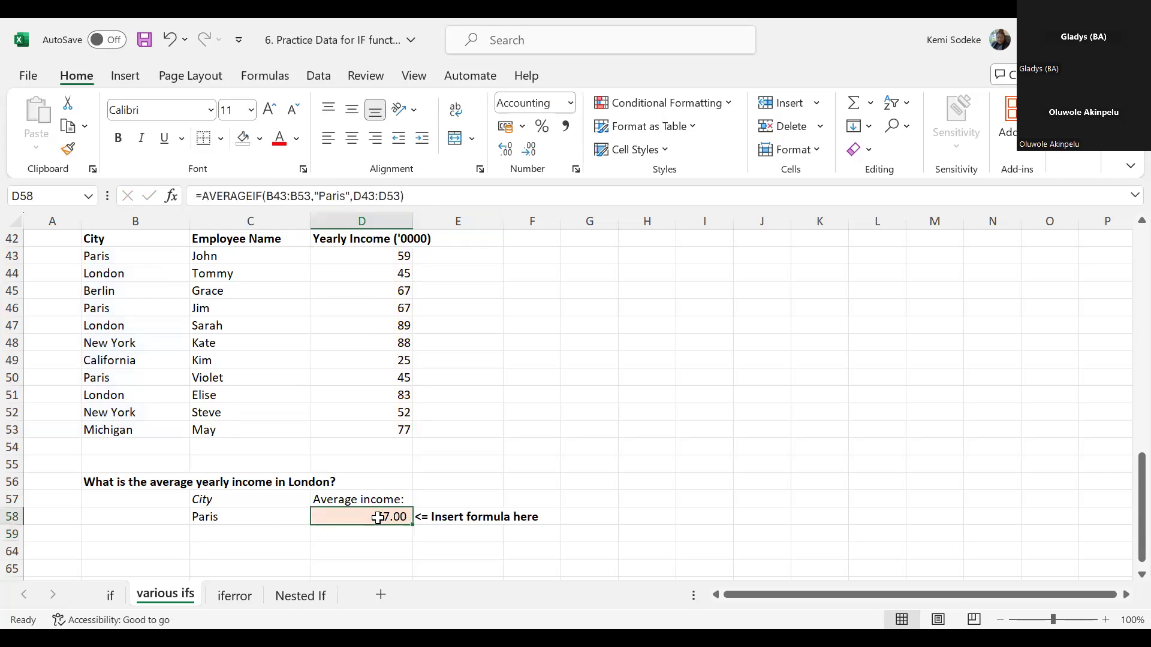
- Change the city in C58 to London
click(210, 516)
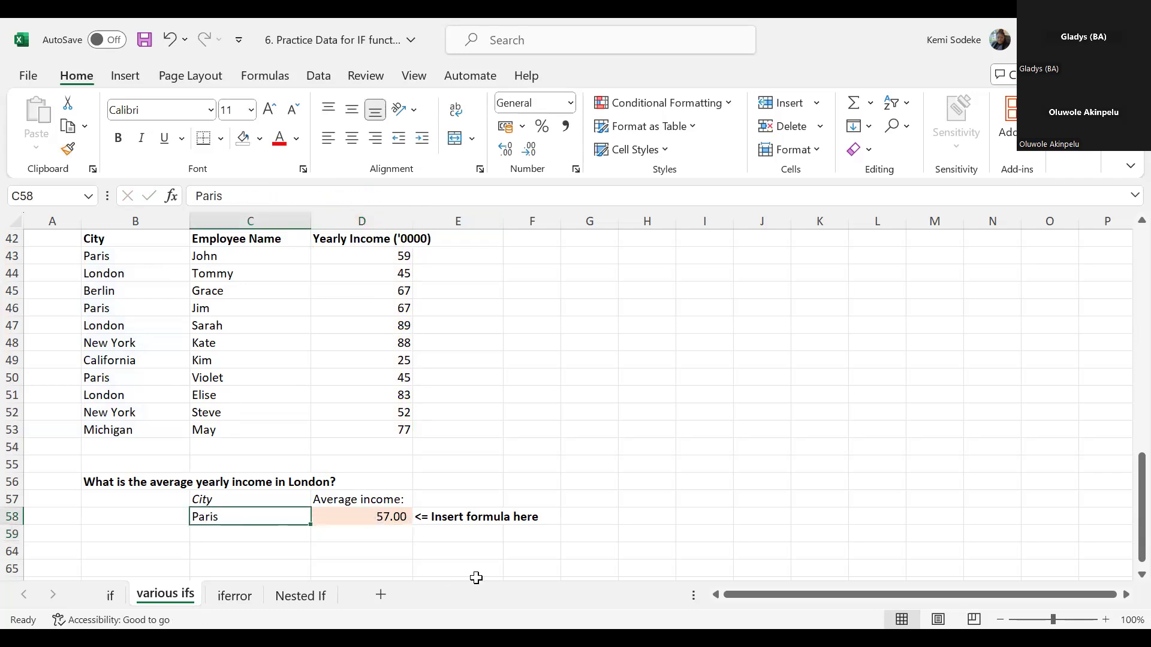
text(London)
key(Return)
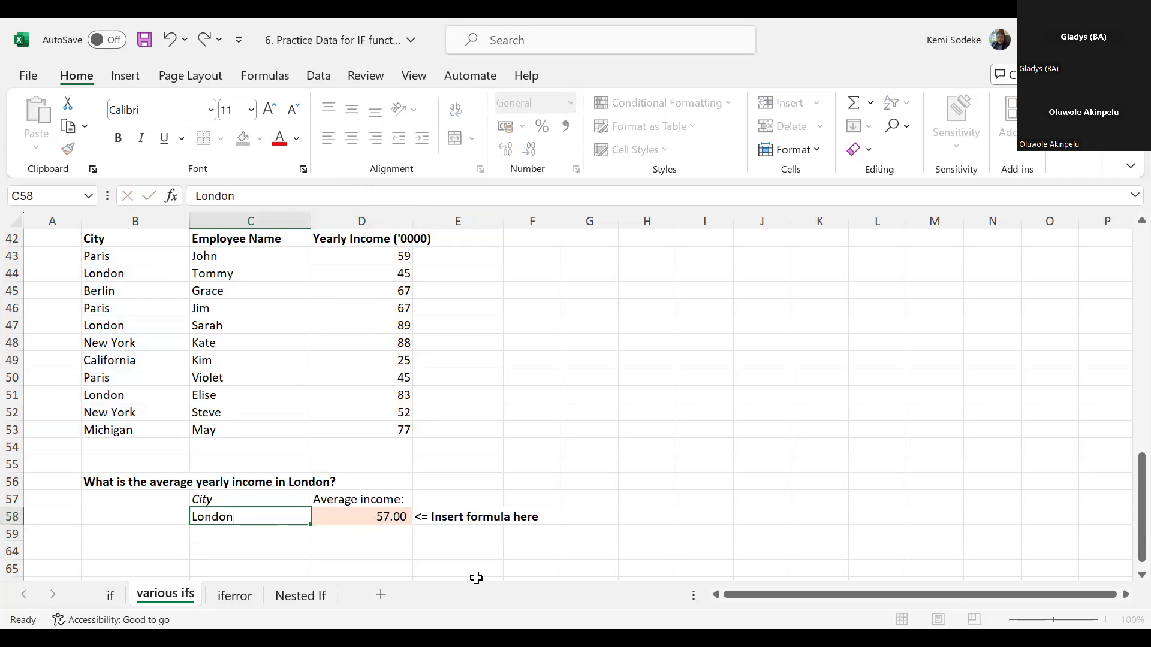
- Replace the quoted criteria in the AVERAGEIF formula in D58 with a reference to the city cell C58
click(370, 522)
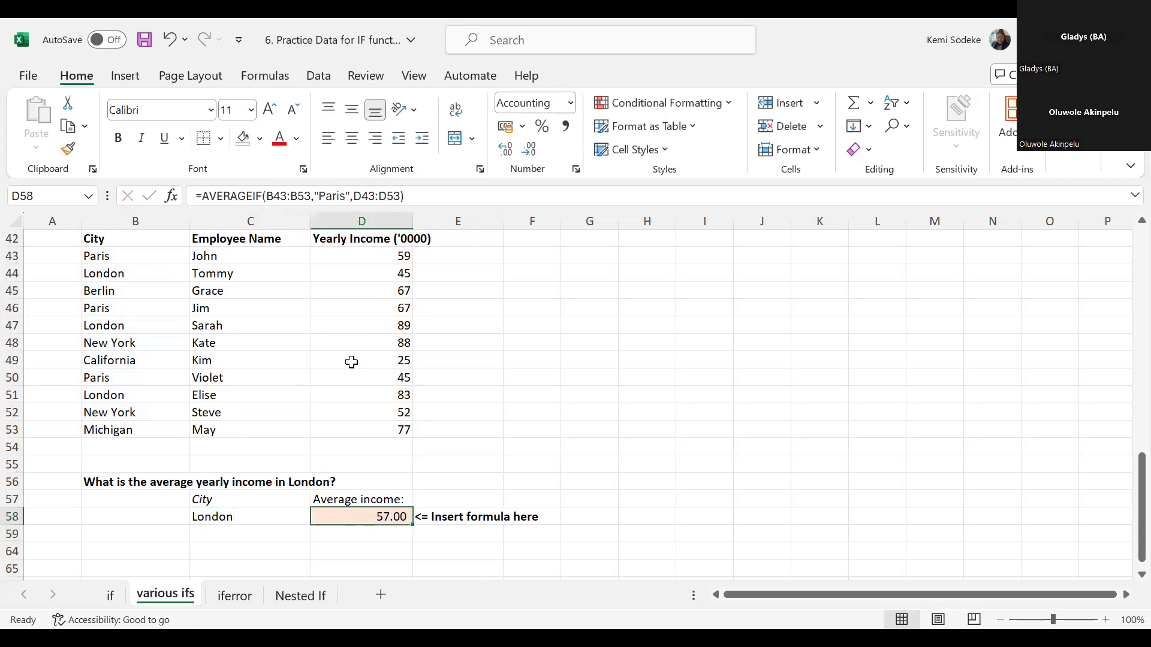
click(350, 201)
key(BackSpace)
key(BackSpace)
key(BackSpace)
key(BackSpace)
key(BackSpace)
key(BackSpace)
key(BackSpace)
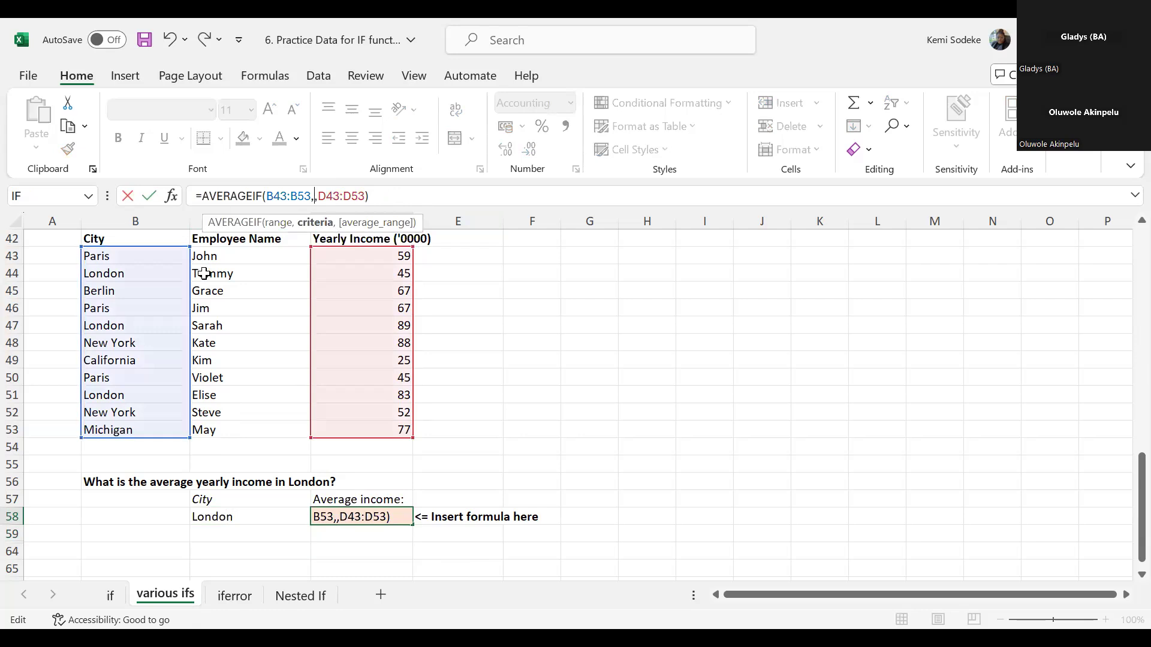
click(234, 520)
key(Return)
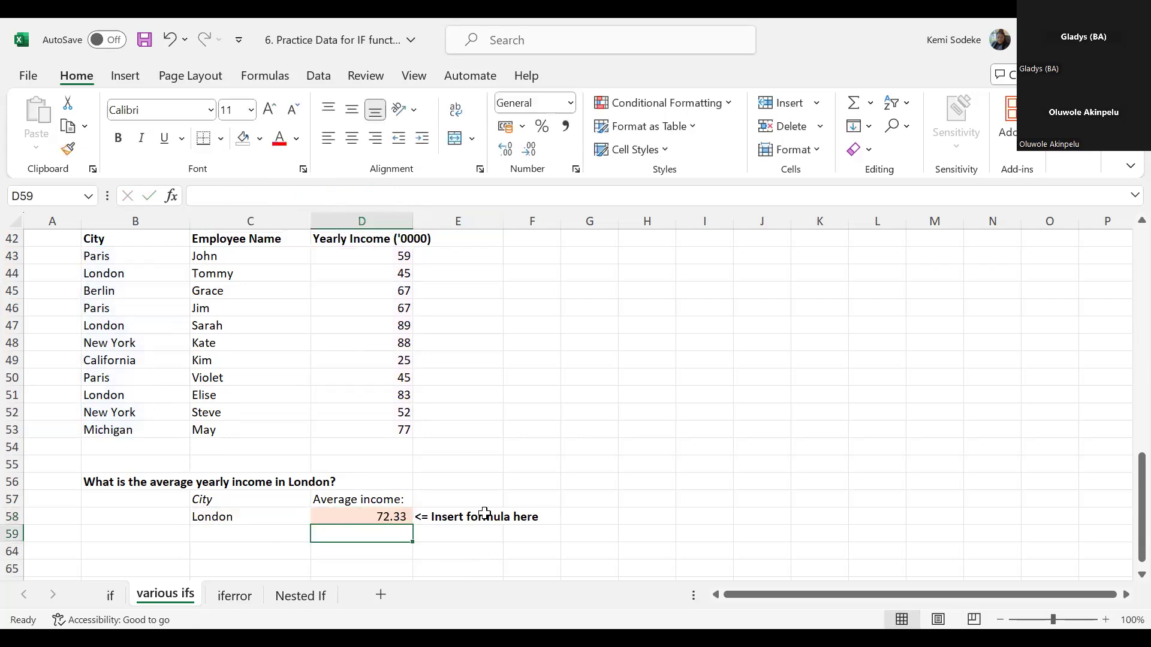
click(365, 515)
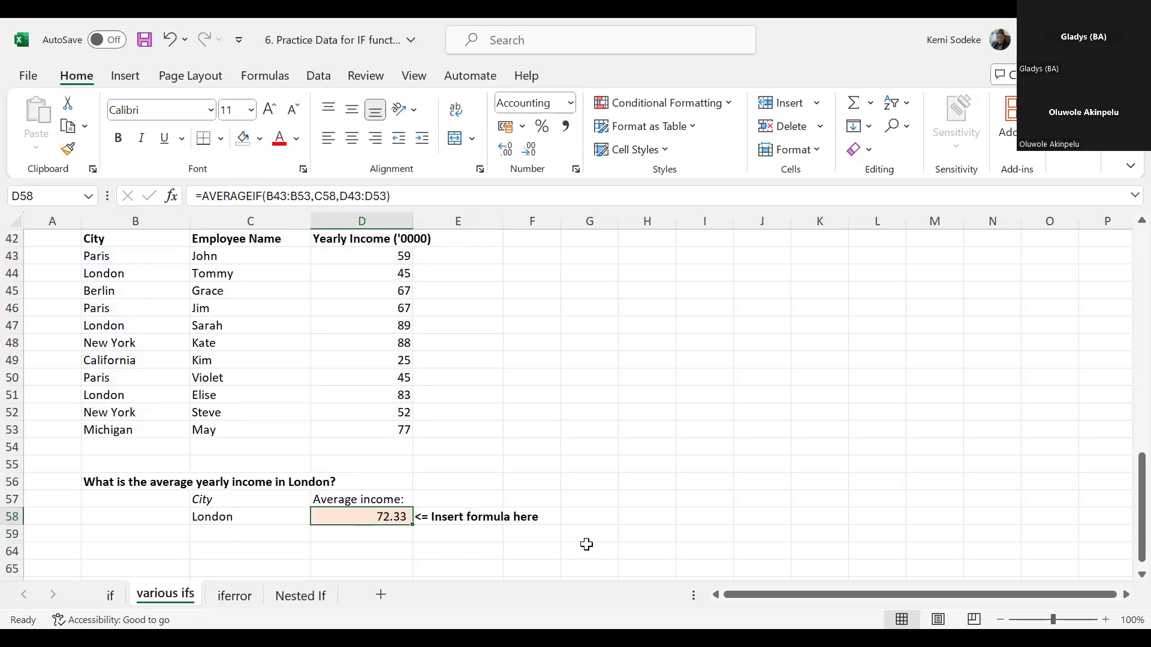
- Copy New York from B52 into the criteria cell C58 and check the AVERAGEIF cell D58
scroll(598, 413, down, 2)
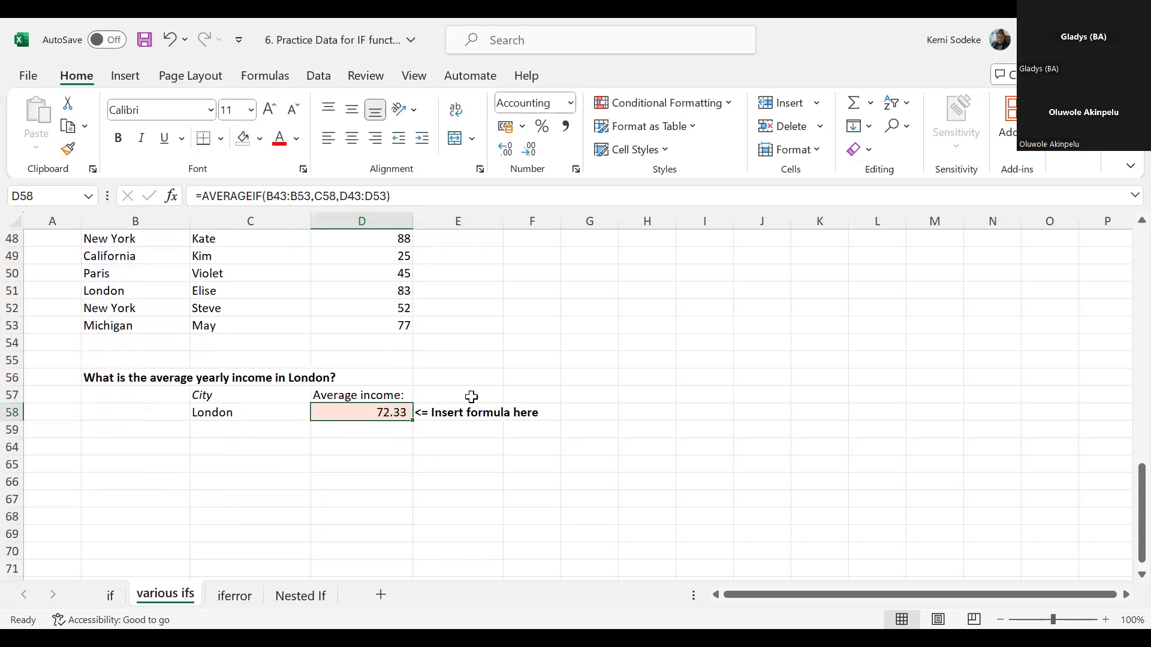
scroll(444, 432, up, 3)
scroll(295, 538, down, 2)
click(238, 471)
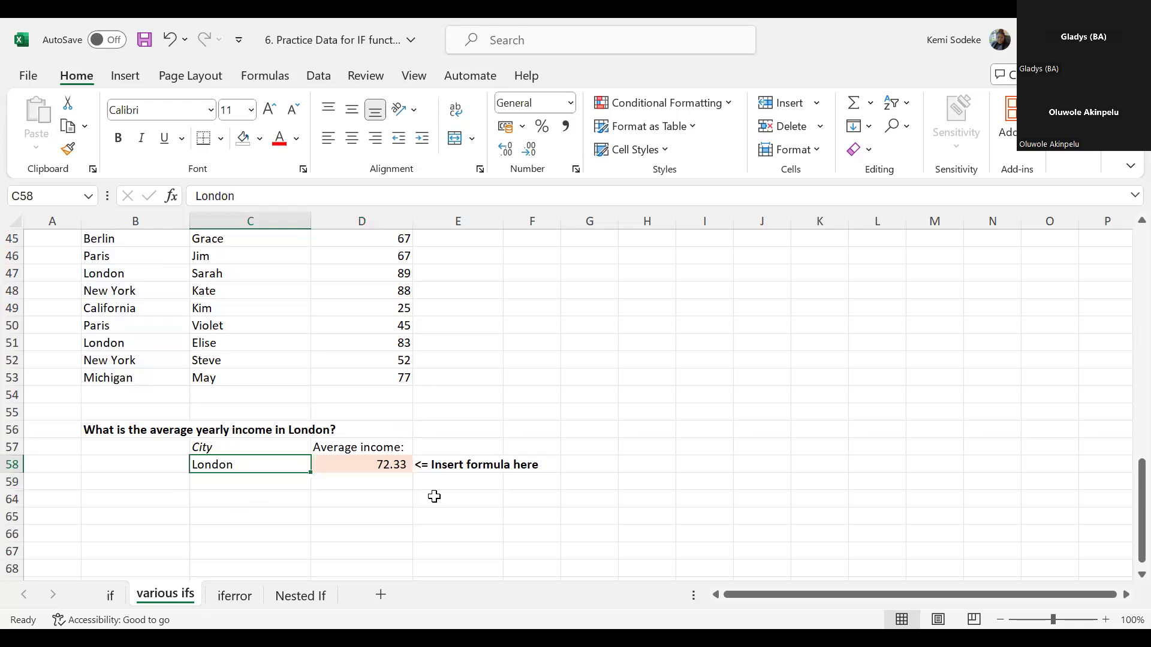
click(387, 464)
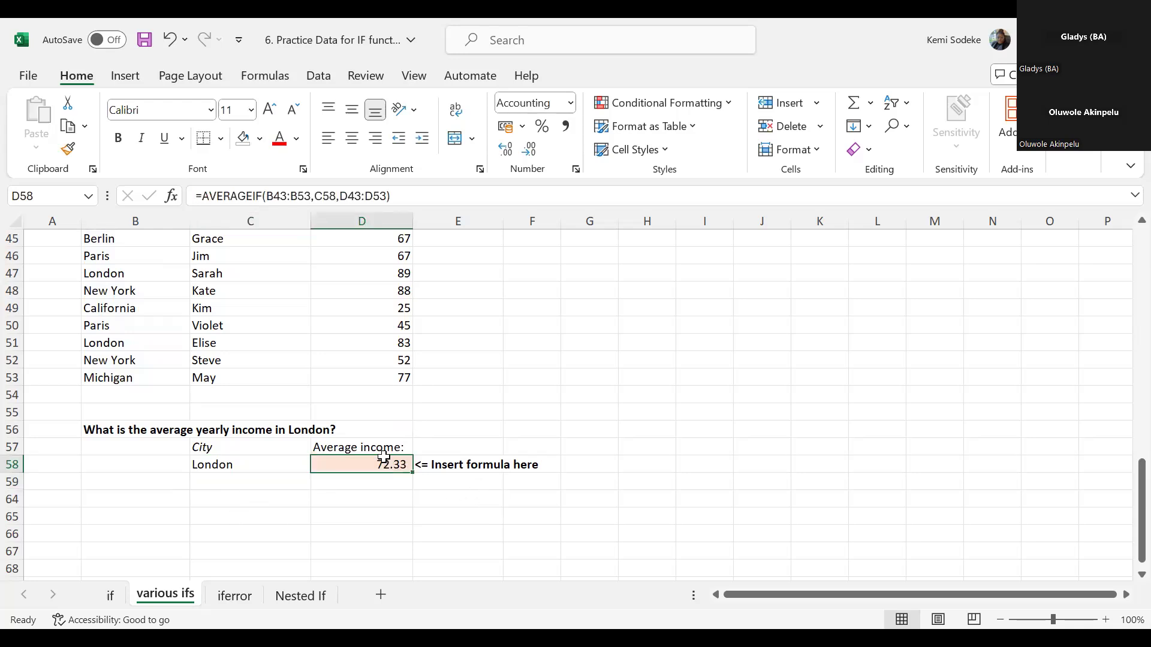
click(239, 464)
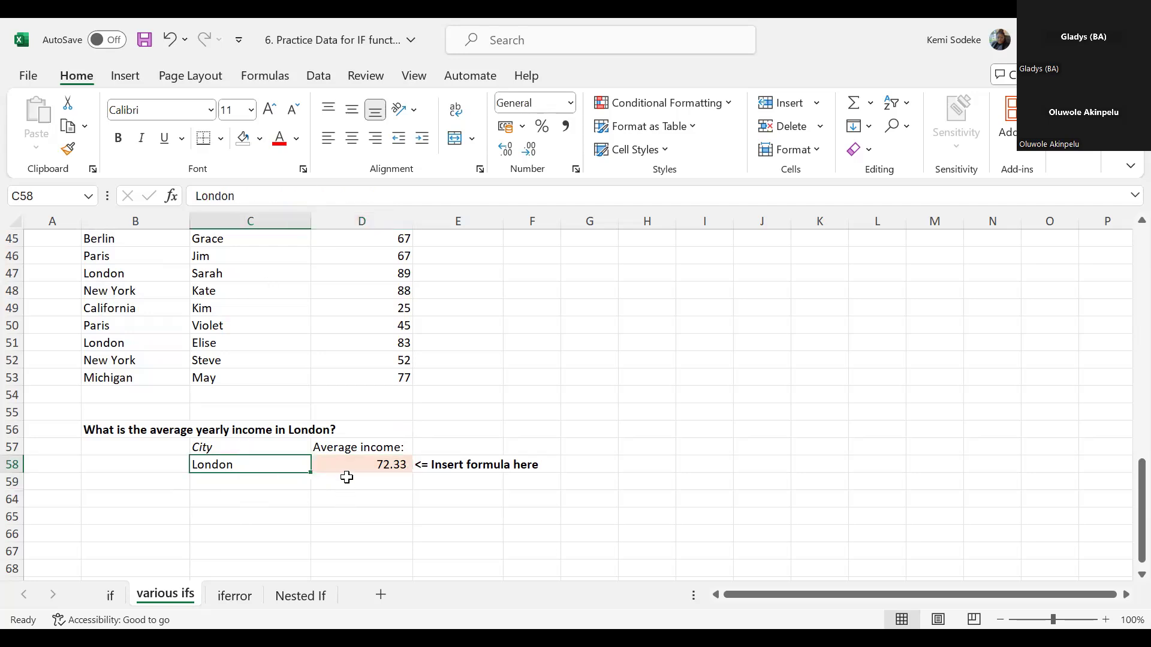
click(124, 361)
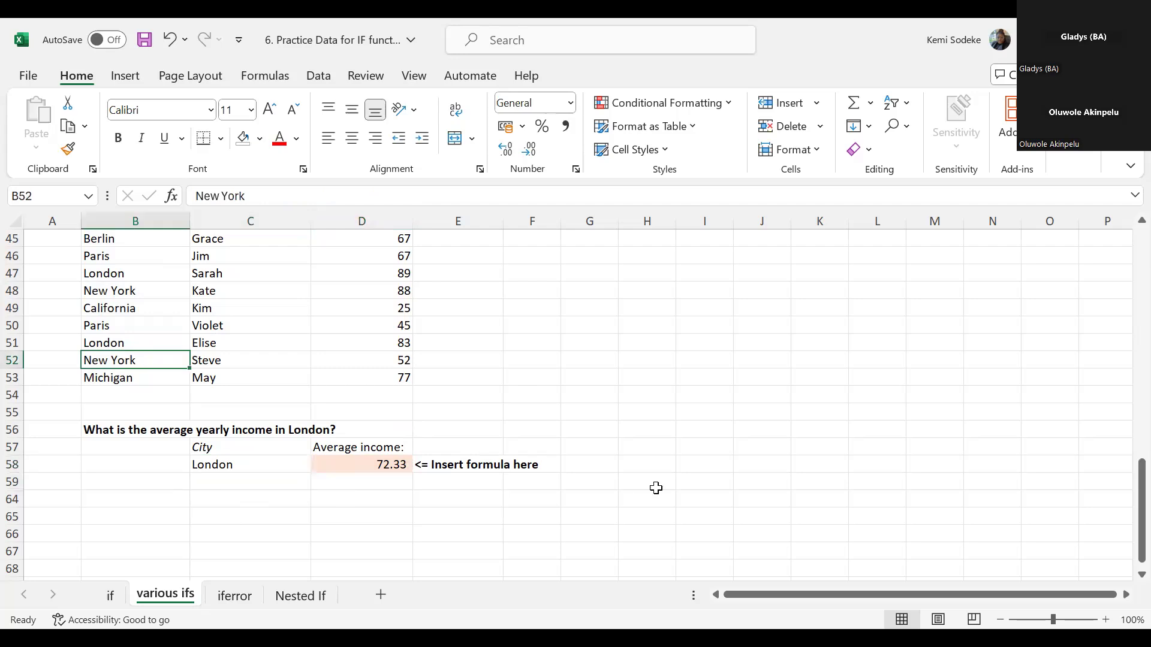
key(ctrl+c)
click(244, 462)
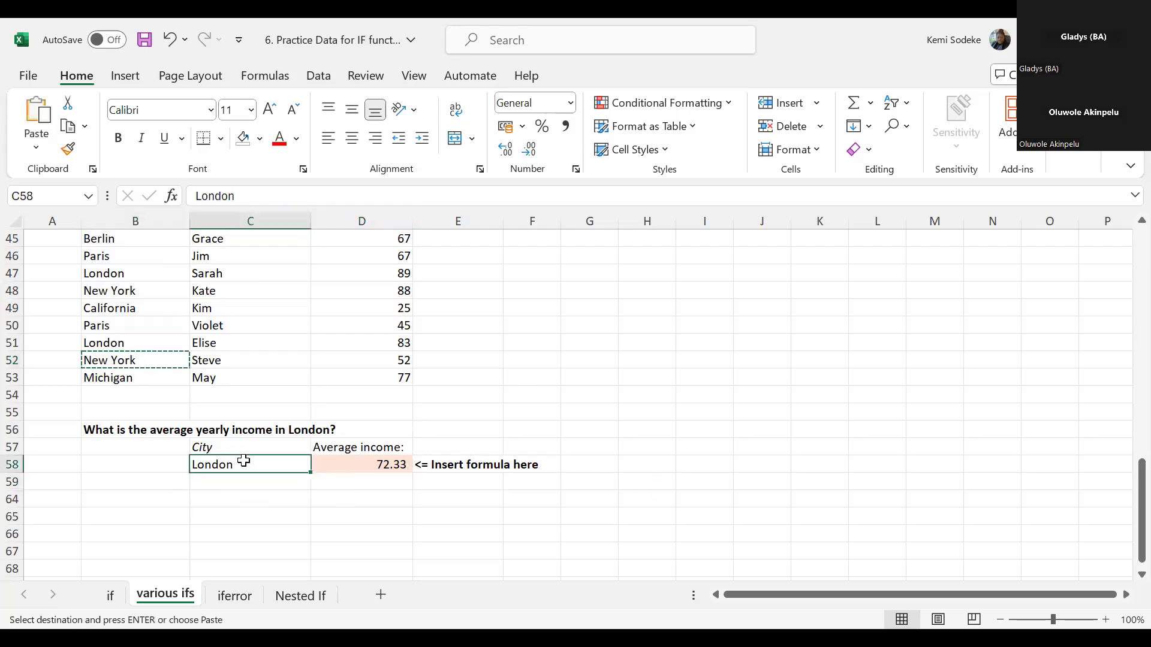
key(Return)
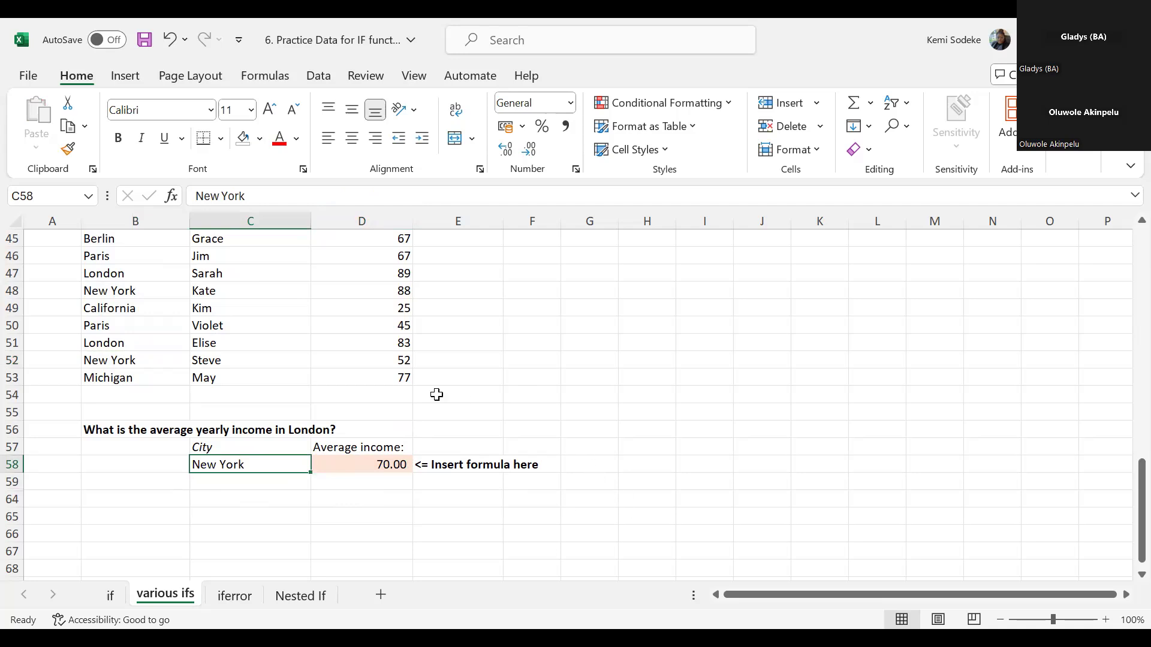
click(375, 465)
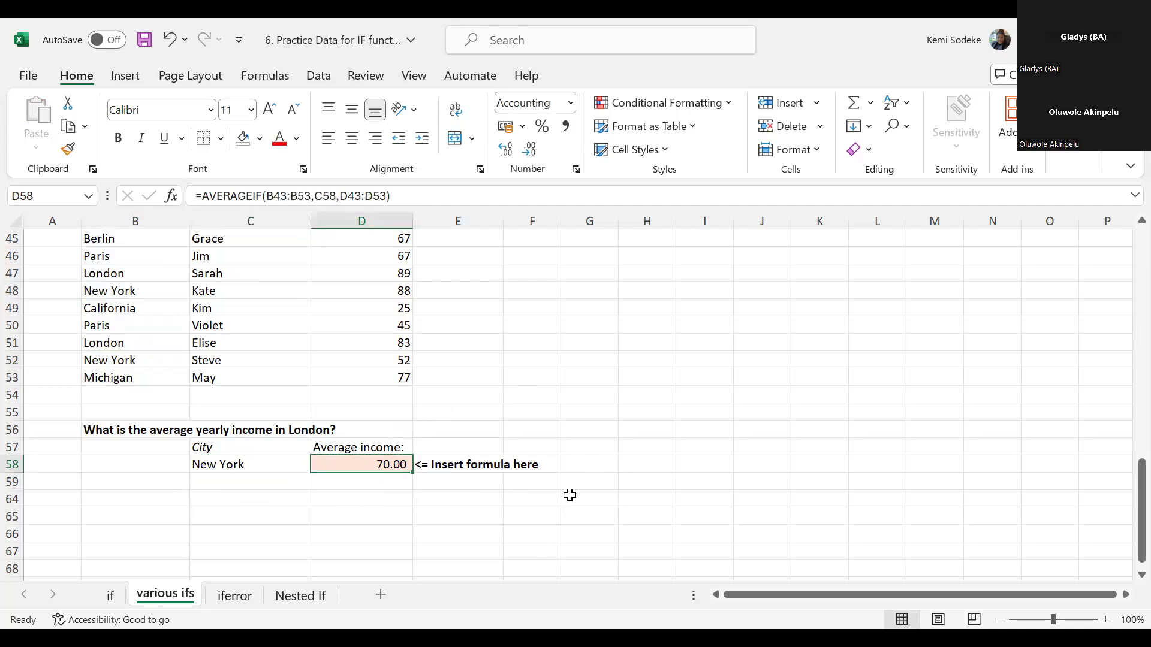
- Review the completed COUNTIF, COUNTIFS and AVERAGEIF exercises on the various ifs sheet
click(213, 465)
scroll(500, 497, up, 1)
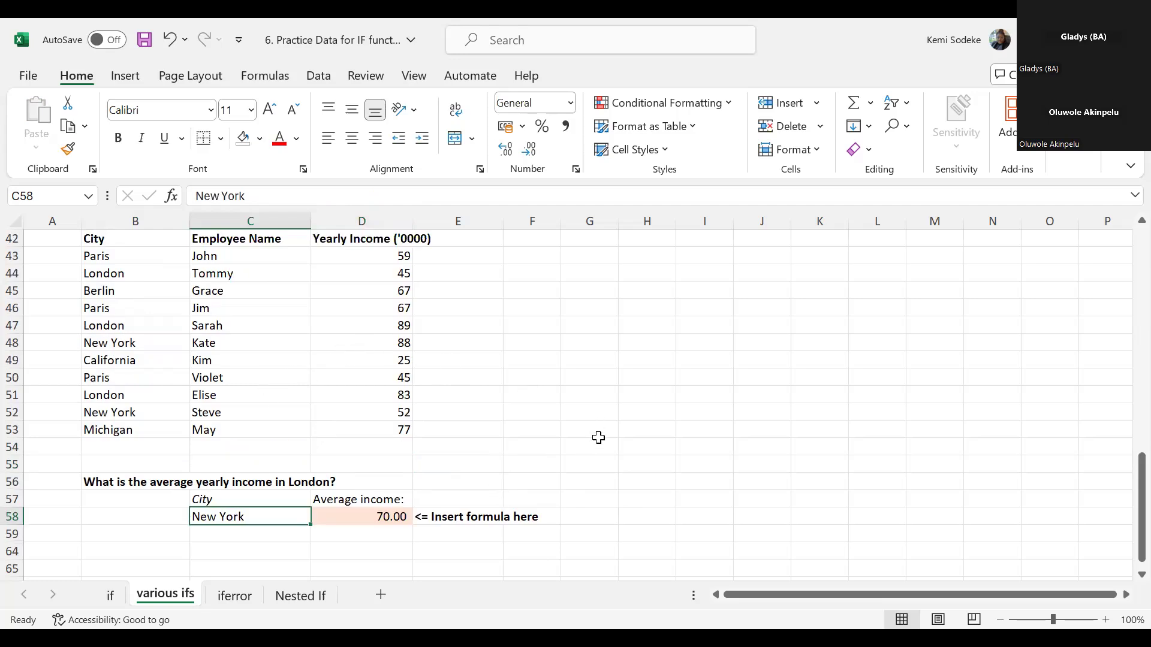
scroll(630, 429, down, 1)
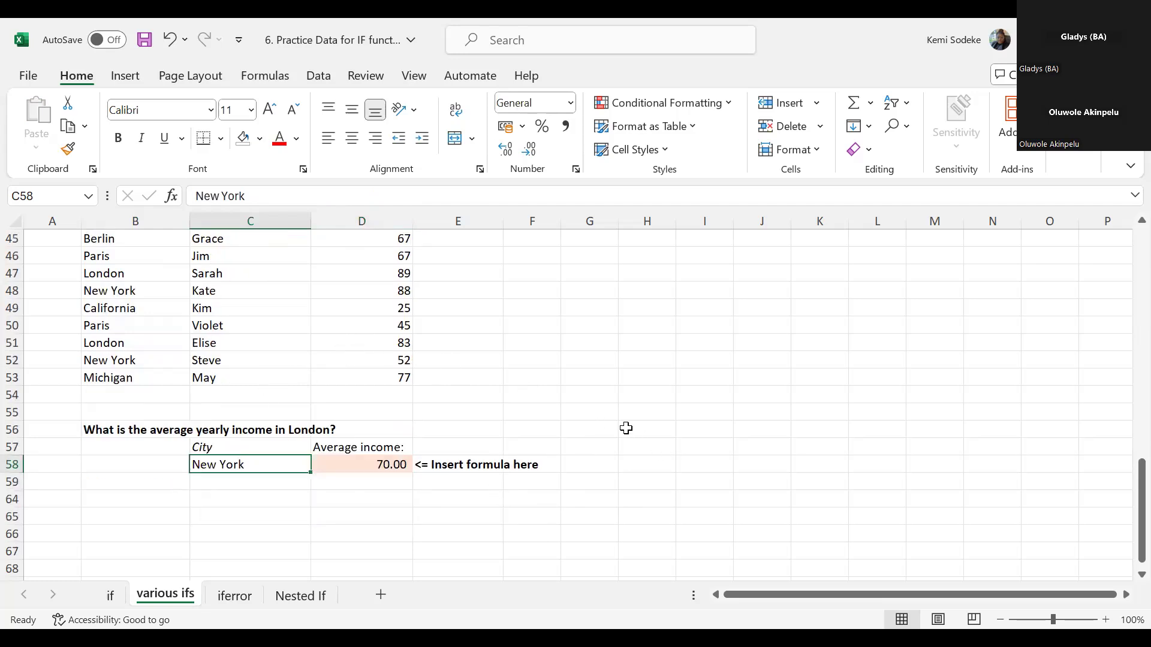
scroll(626, 427, down, 2)
scroll(616, 421, up, 5)
scroll(434, 345, down, 3)
scroll(537, 453, up, 3)
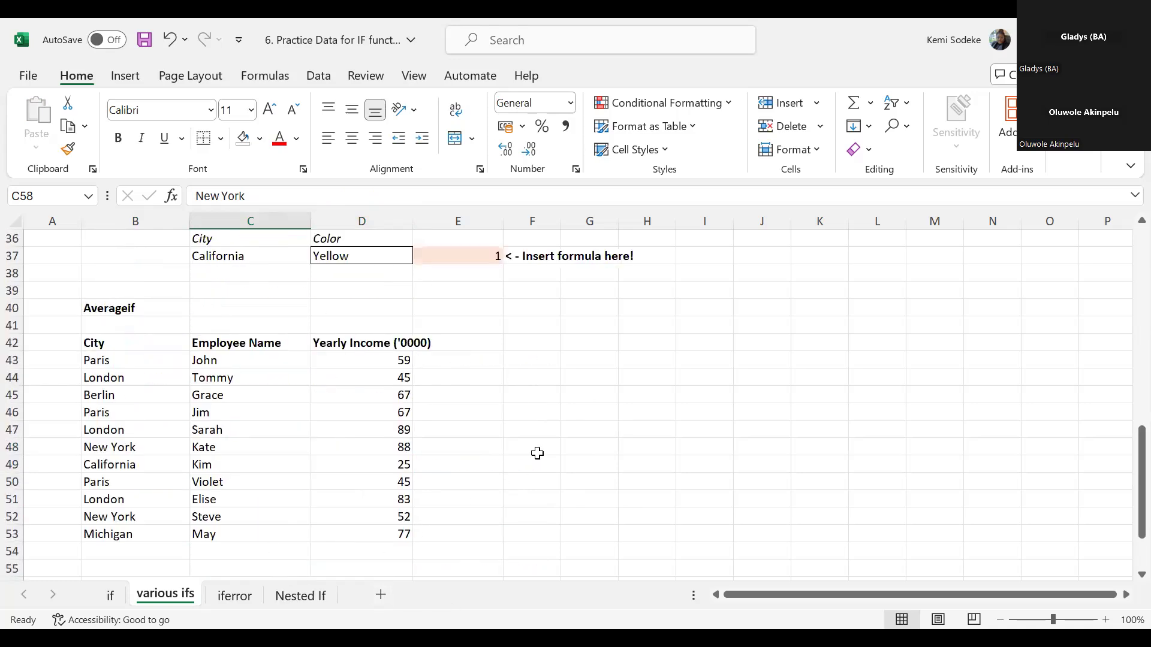
scroll(537, 453, up, 3)
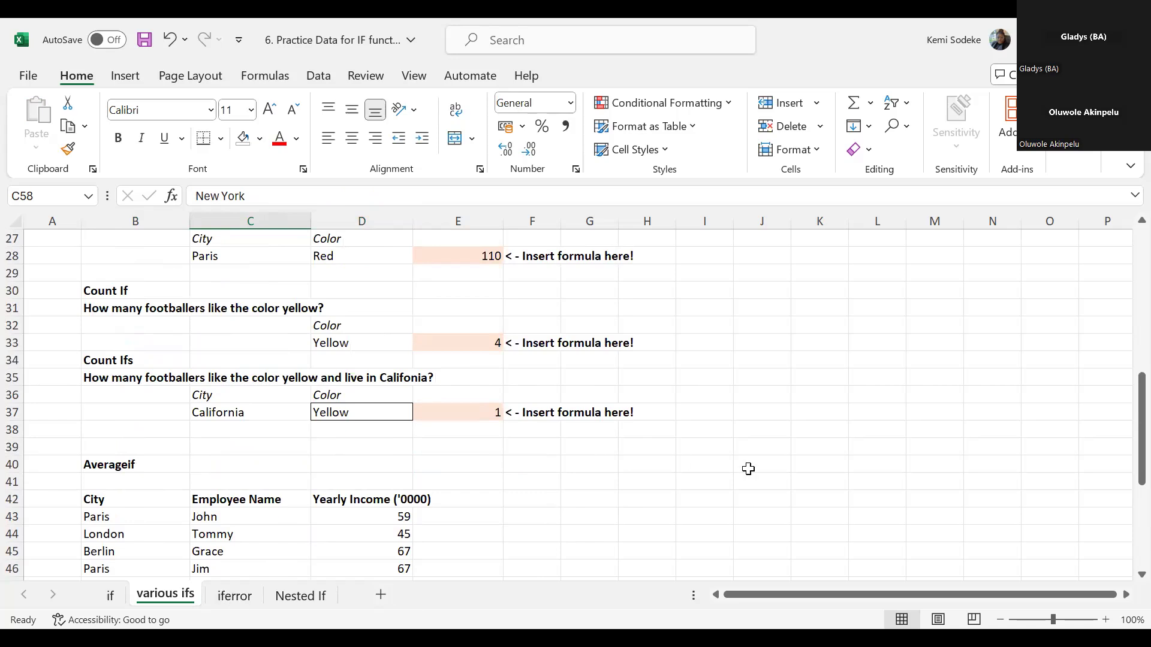
click(705, 444)
scroll(538, 450, down, 3)
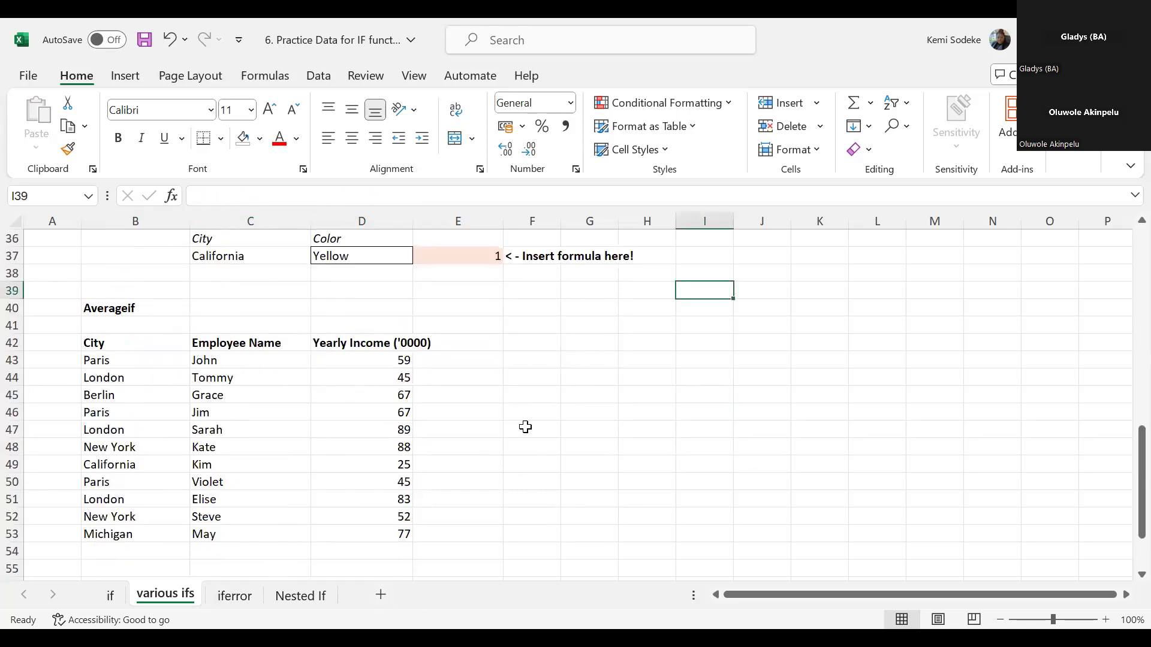
scroll(597, 386, up, 3)
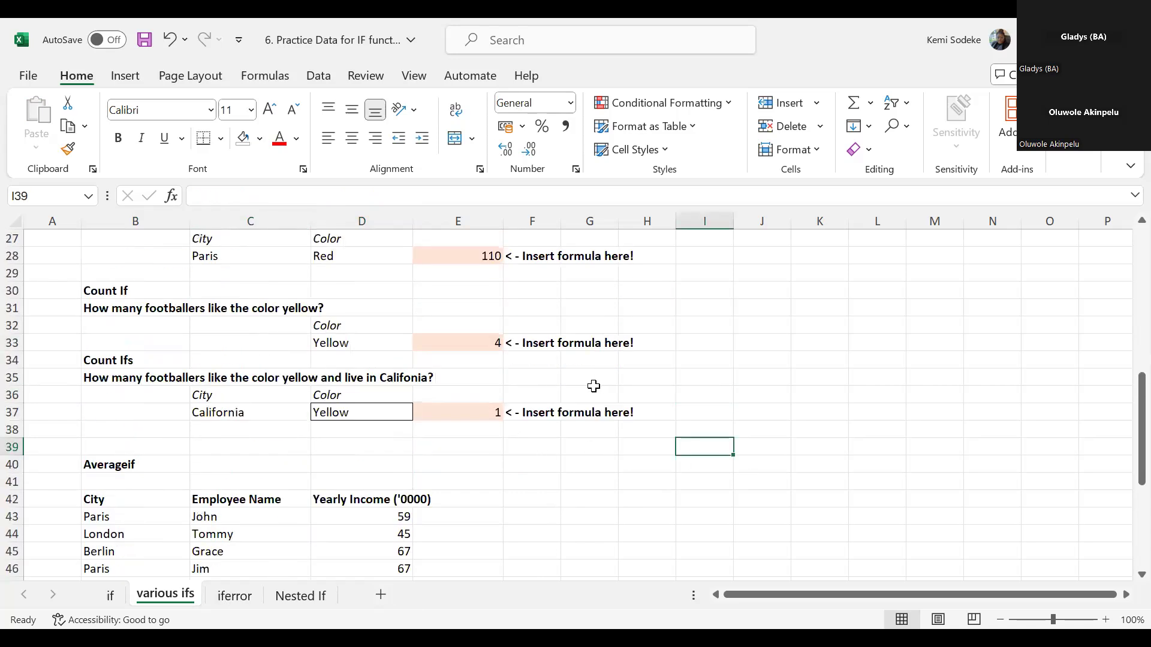
scroll(576, 377, up, 5)
scroll(550, 362, down, 5)
- Preview the exercise on the Nested If sheet and return to the iferror sheet
click(236, 599)
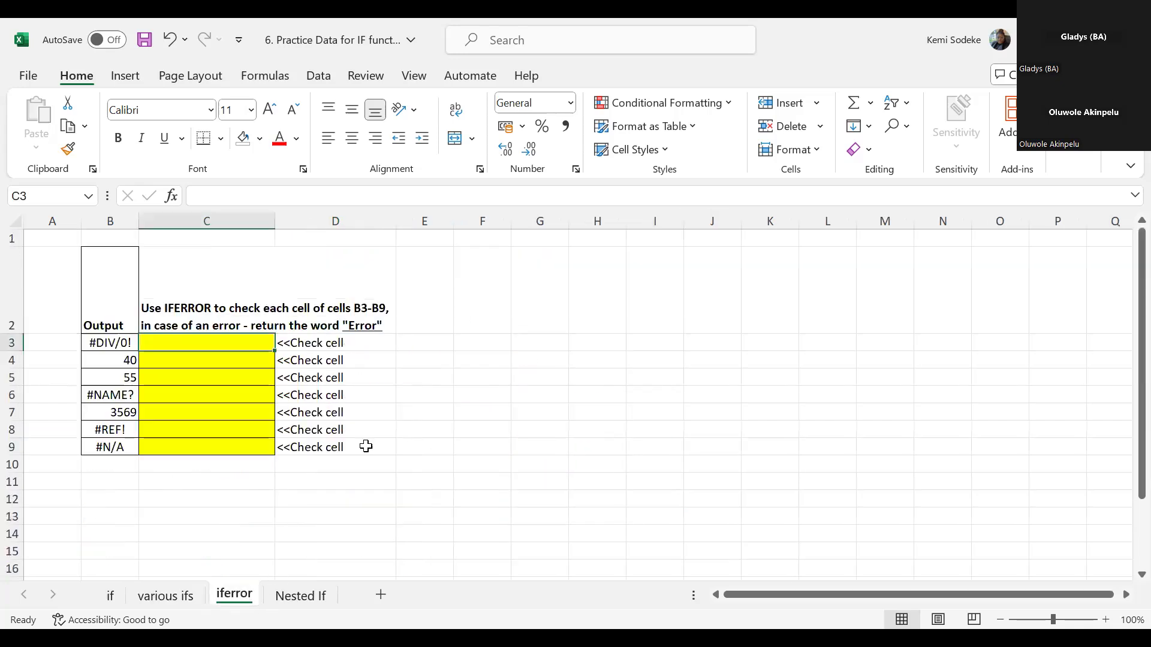
click(303, 597)
scroll(506, 426, up, 7)
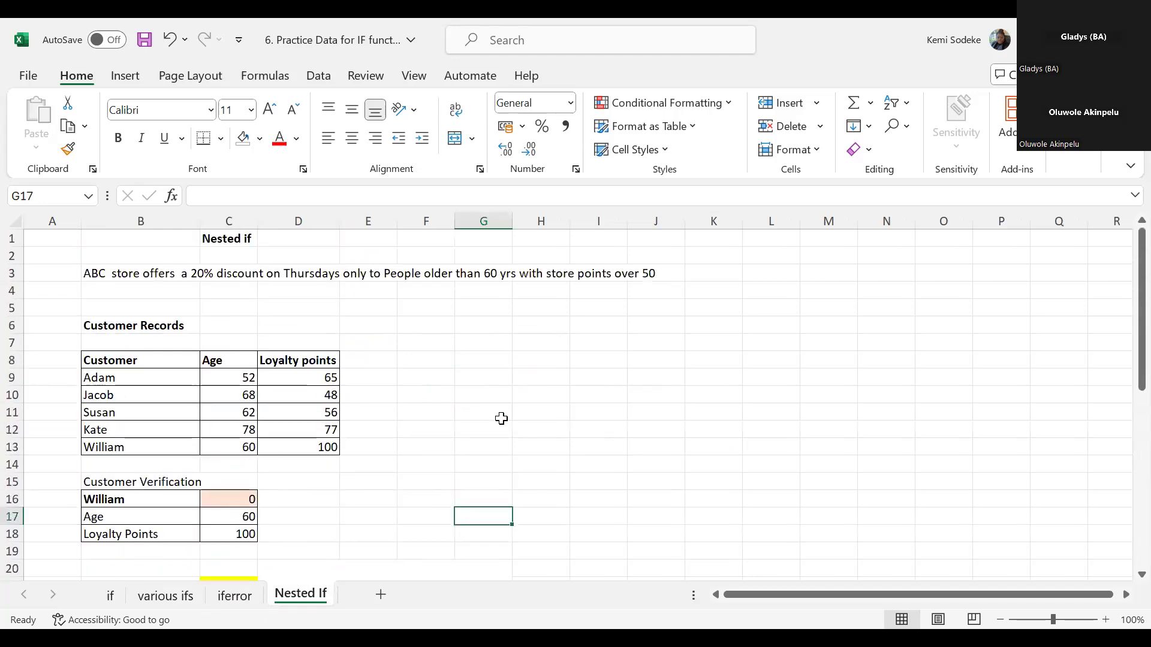
scroll(340, 336, down, 3)
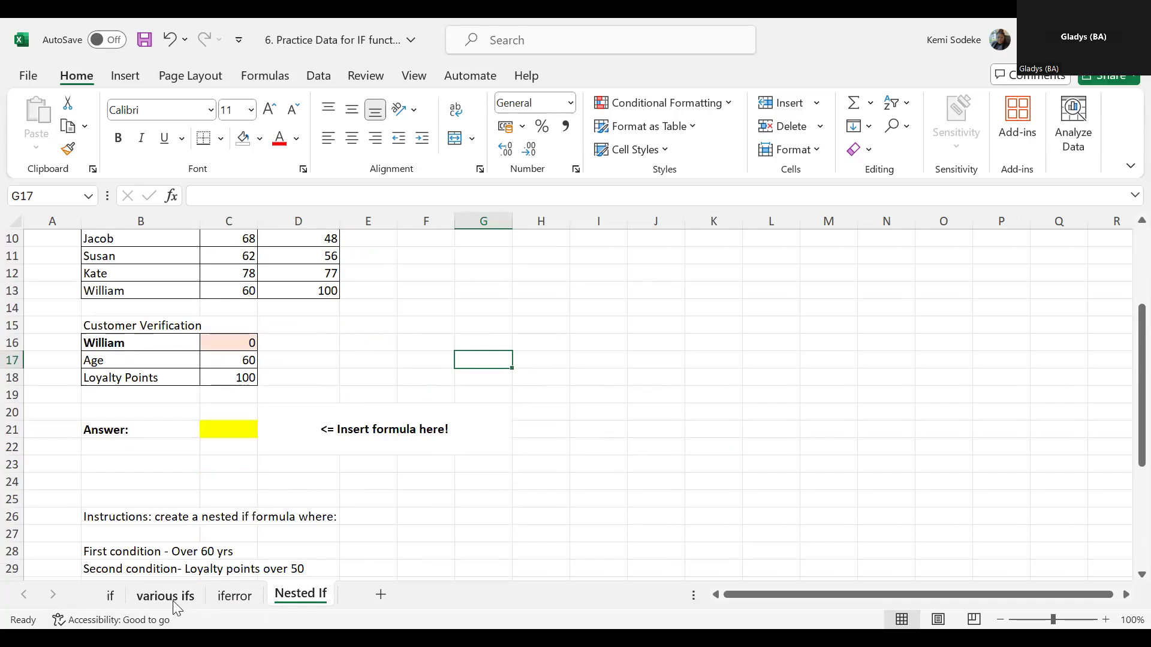
click(234, 596)
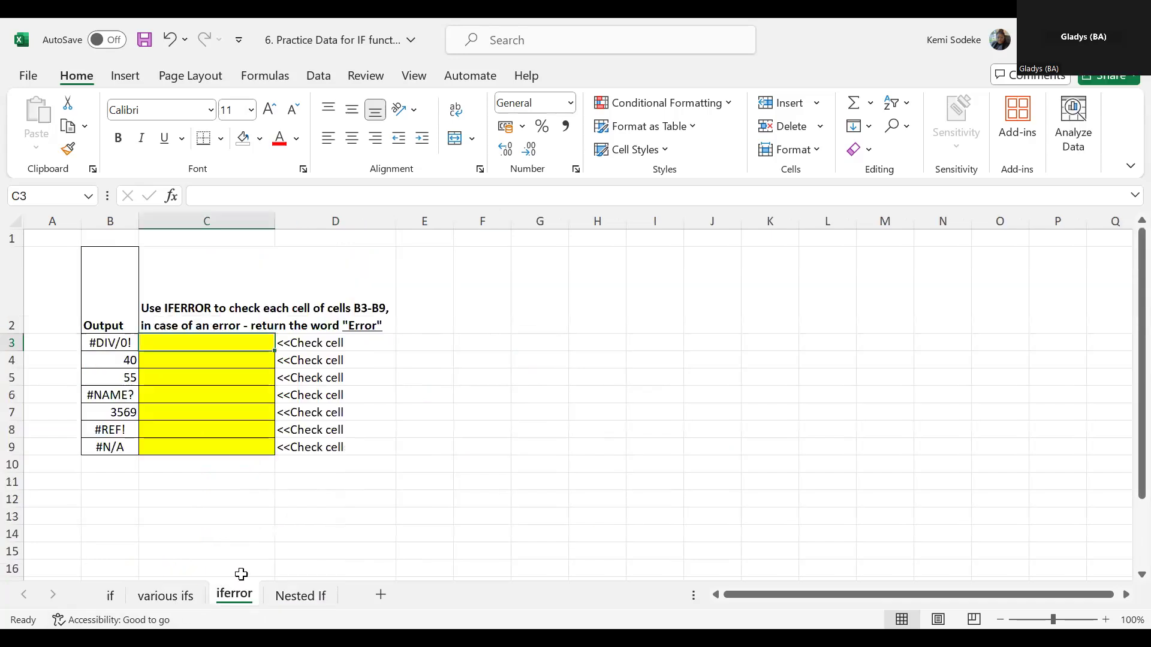
- On the various ifs sheet, add the header Colour in A42 beside the City column of the Averageif table
scroll(241, 574, down, 2)
click(168, 596)
scroll(400, 458, down, 5)
scroll(395, 455, down, 4)
scroll(383, 443, up, 5)
scroll(378, 428, up, 3)
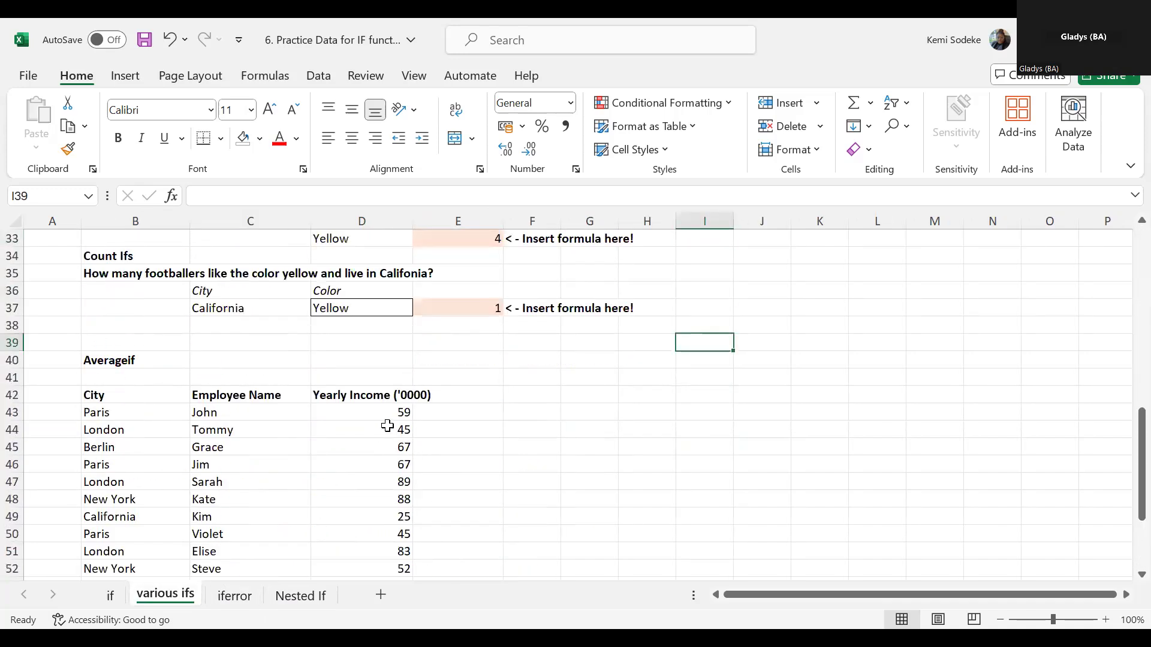
scroll(390, 425, down, 3)
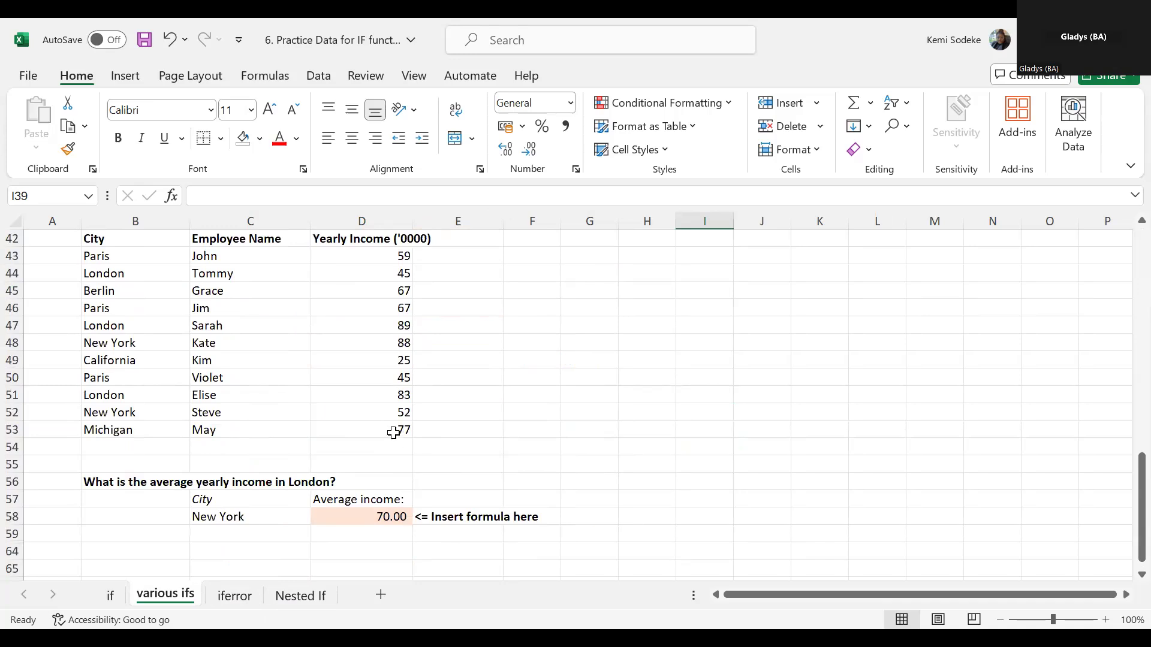
scroll(393, 433, down, 1)
scroll(133, 295, up, 2)
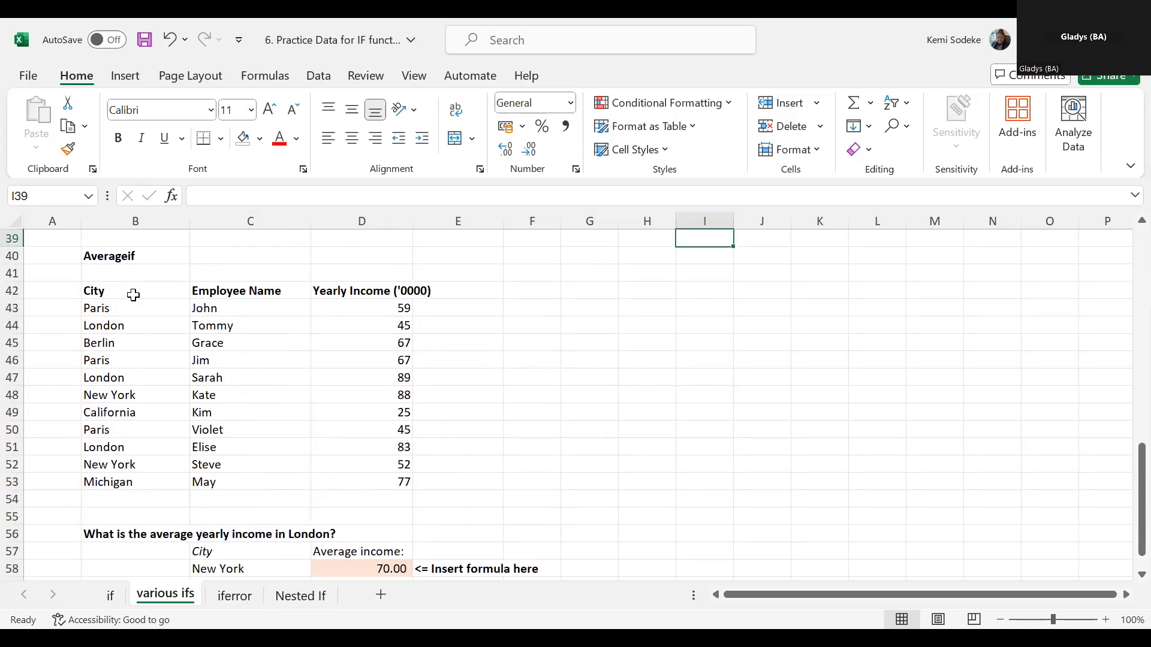
click(60, 293)
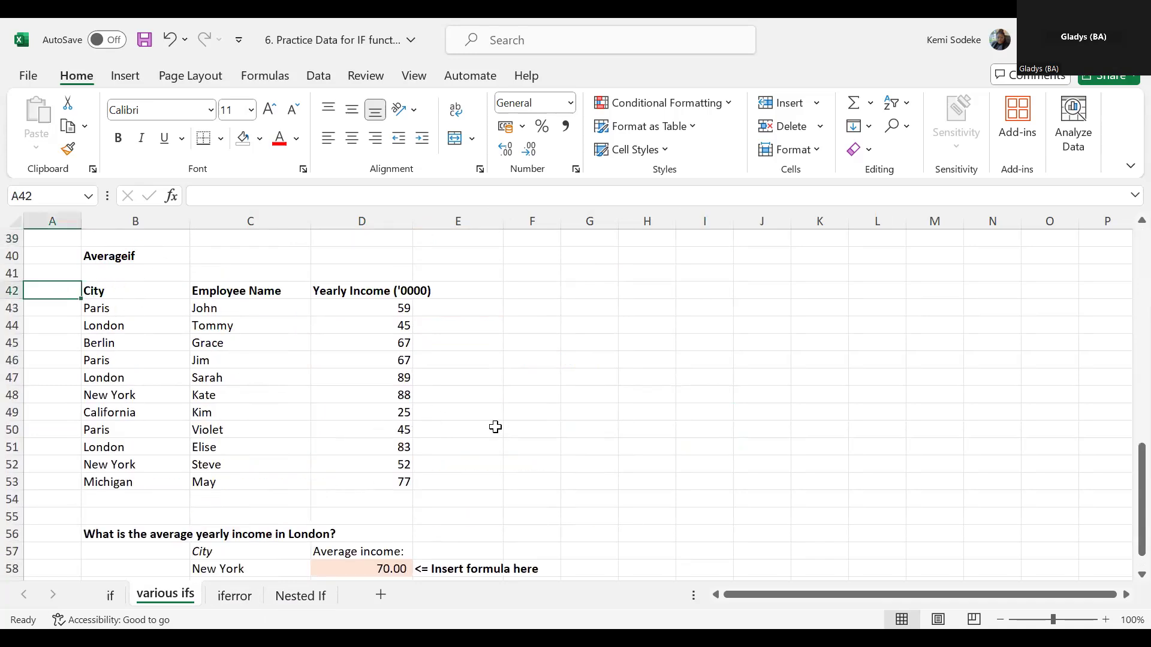
text(Colour)
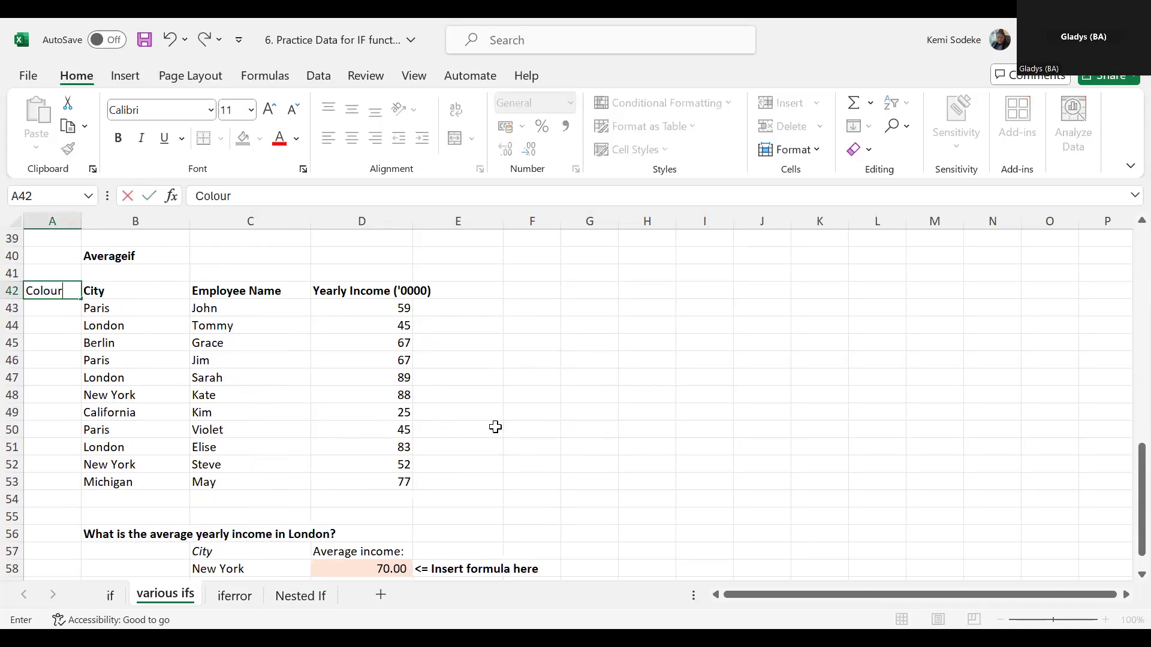
key(Return)
- Copy the favorite colors in D4:D15 and paste them as values under the Colour header starting at A43
scroll(509, 366, up, 11)
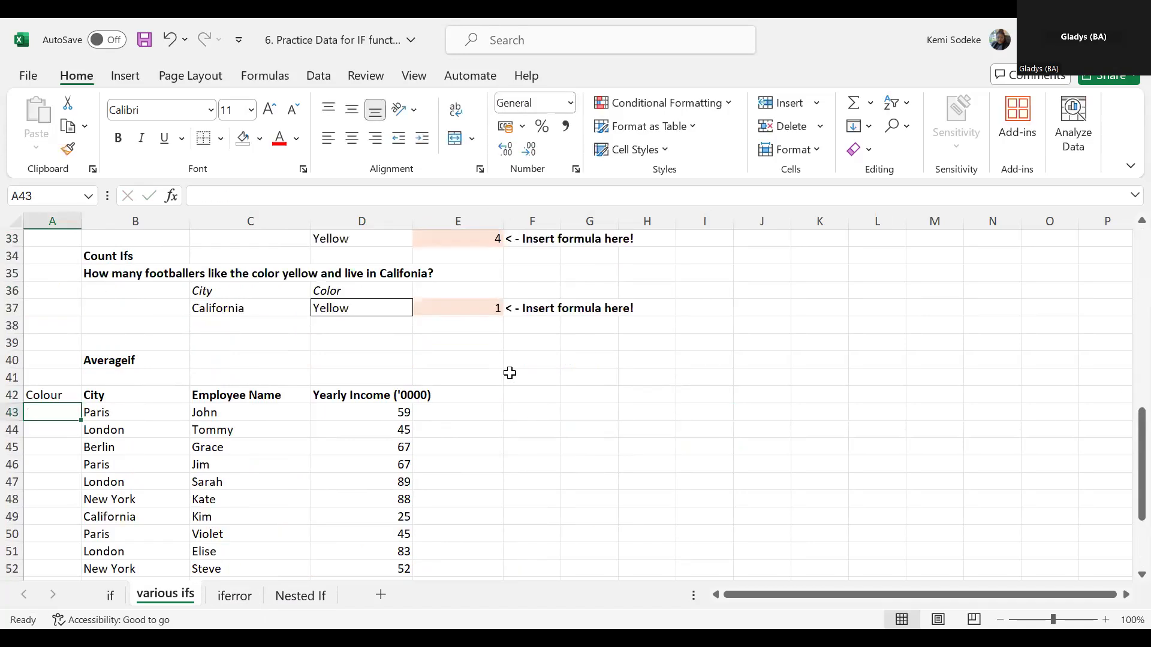
scroll(385, 300, up, 2)
drag(355, 271, 357, 462)
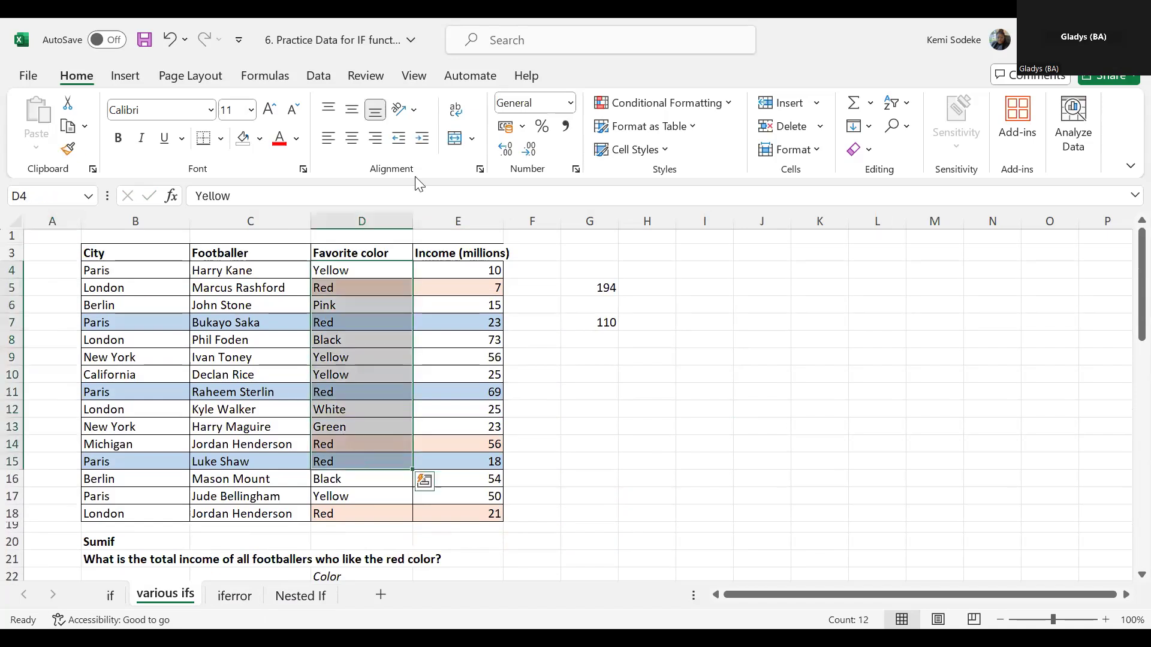
right_click(357, 462)
click(412, 90)
scroll(90, 384, down, 12)
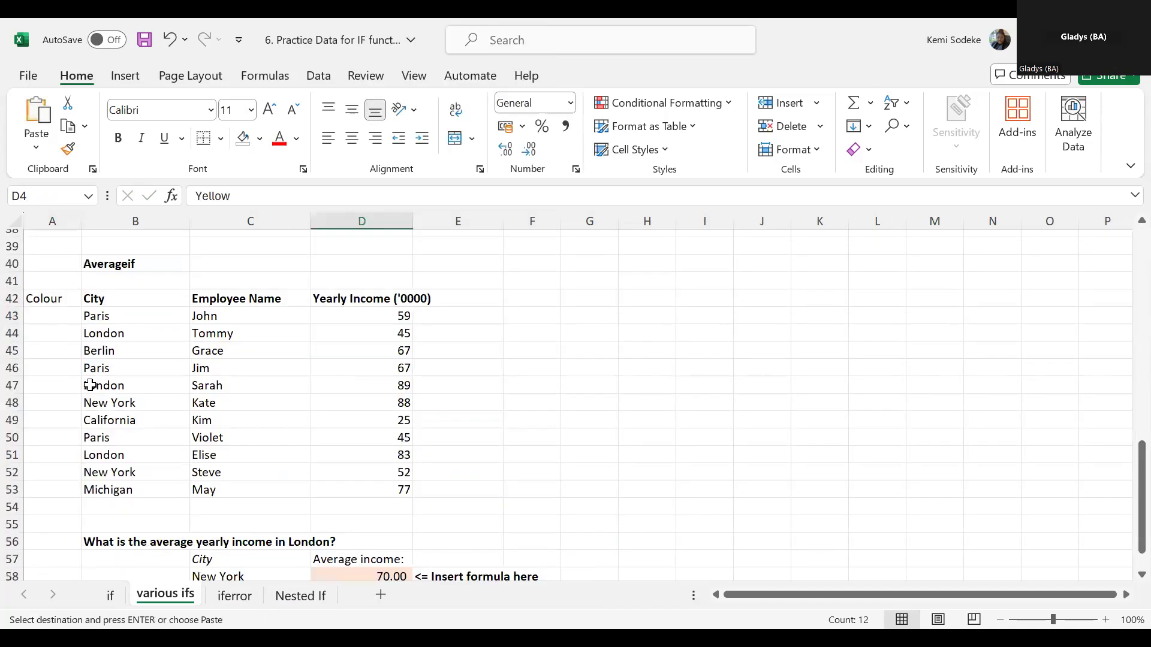
click(51, 316)
right_click(56, 317)
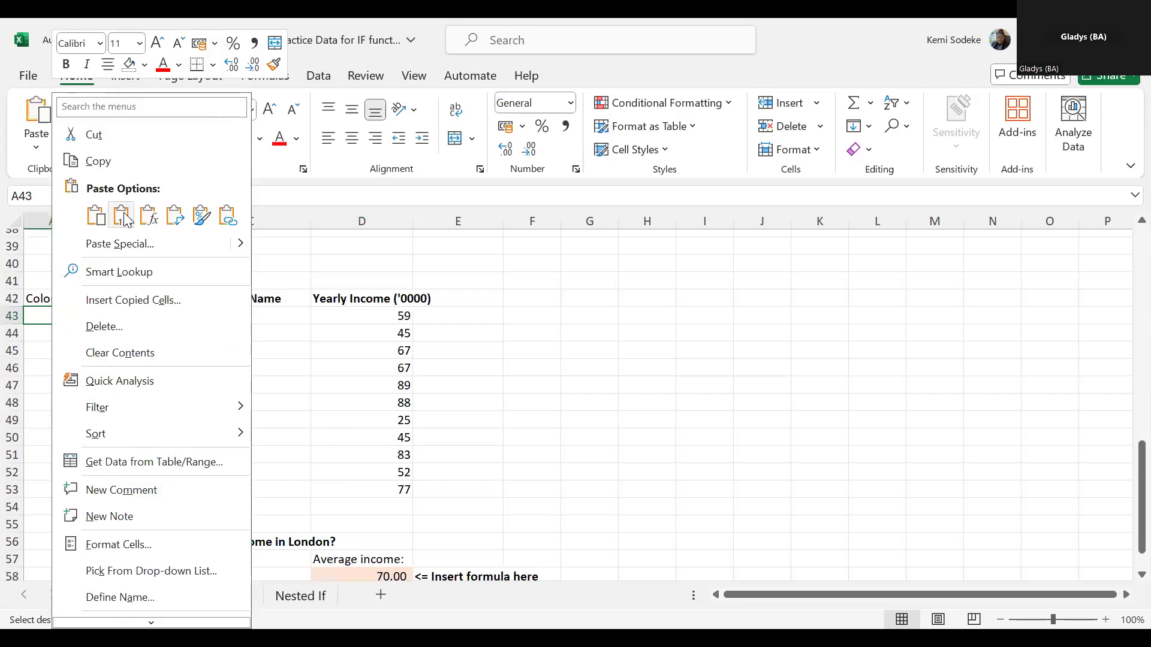
click(73, 211)
- Clear the surplus color entry in A54 below the last table row
click(48, 507)
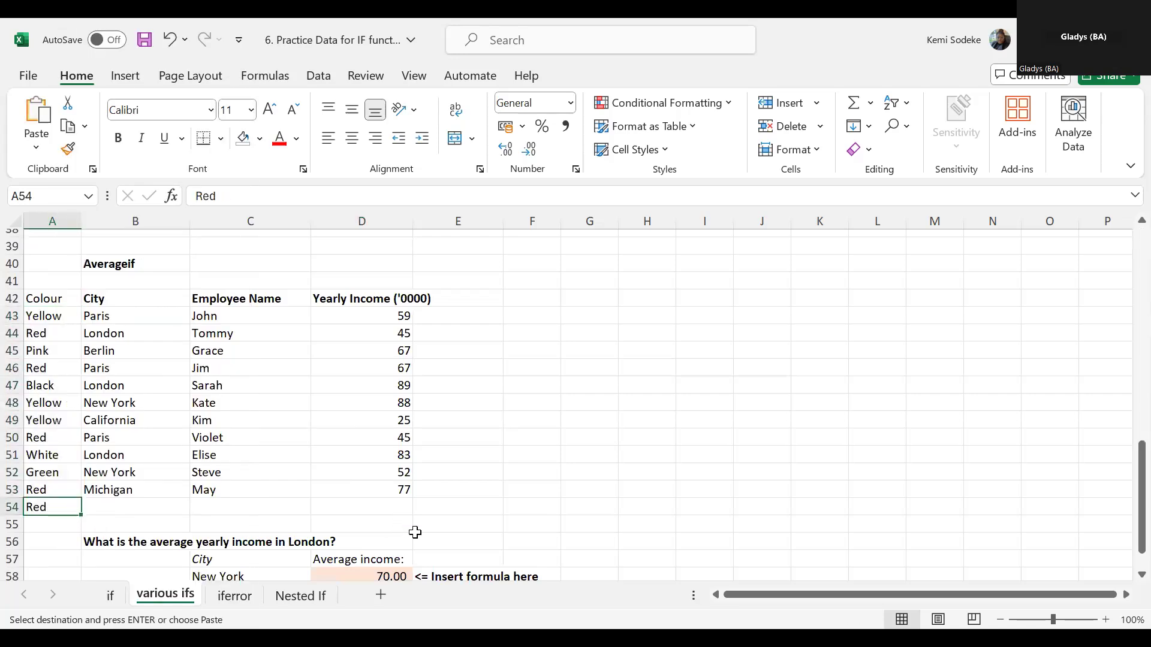
key(Escape)
scroll(393, 509, down, 2)
- Copy New York from B48 over the city in B45 and check the New York entries in the City column
click(250, 473)
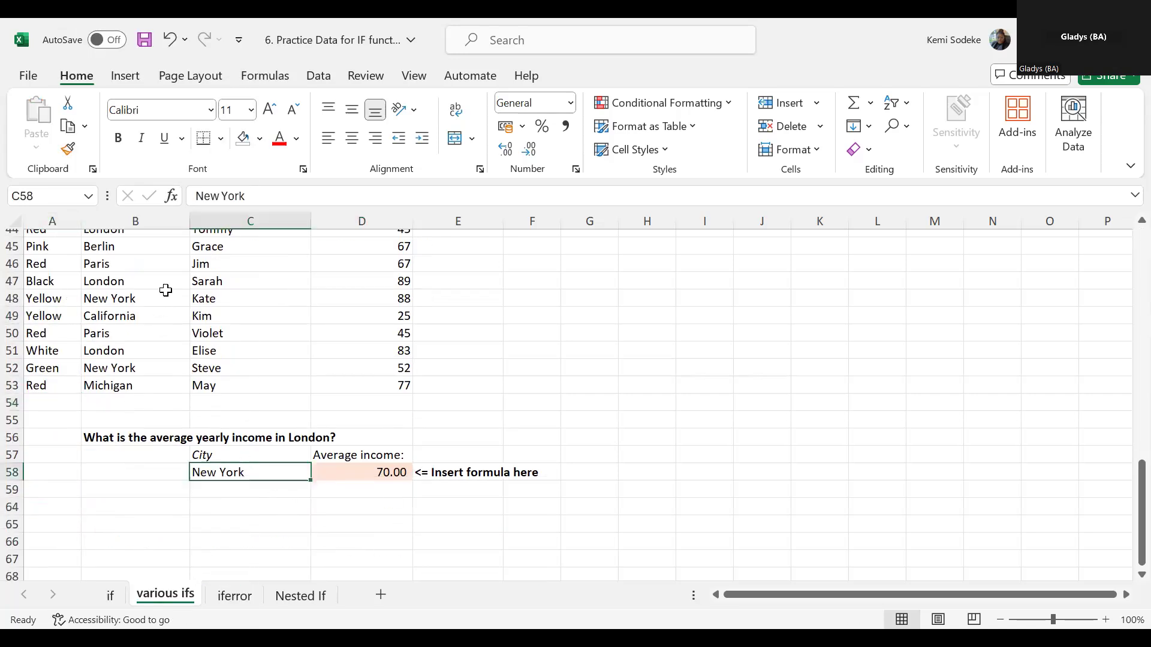
scroll(169, 322, up, 1)
click(133, 350)
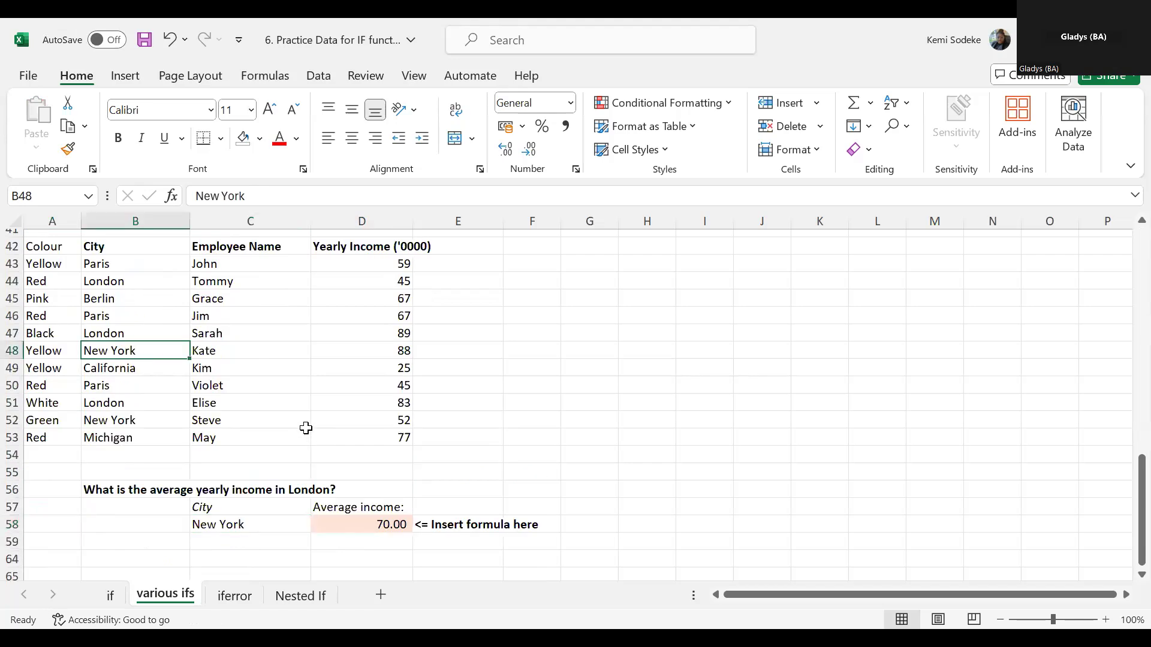
key(ctrl+c)
click(143, 300)
key(Return)
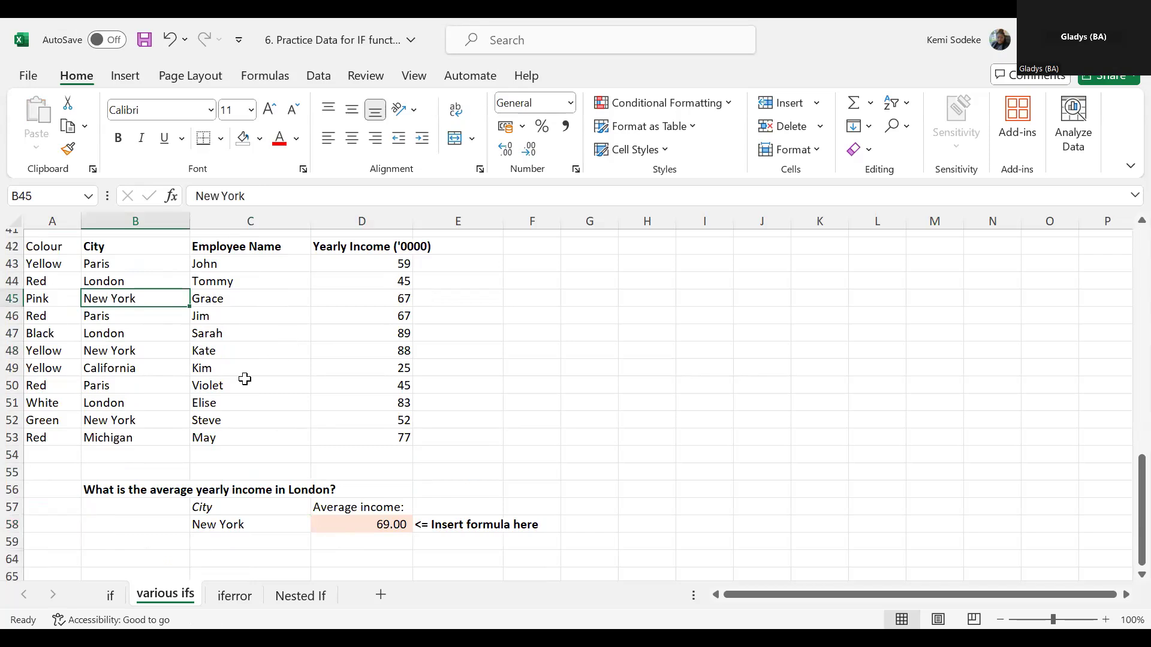
click(126, 420)
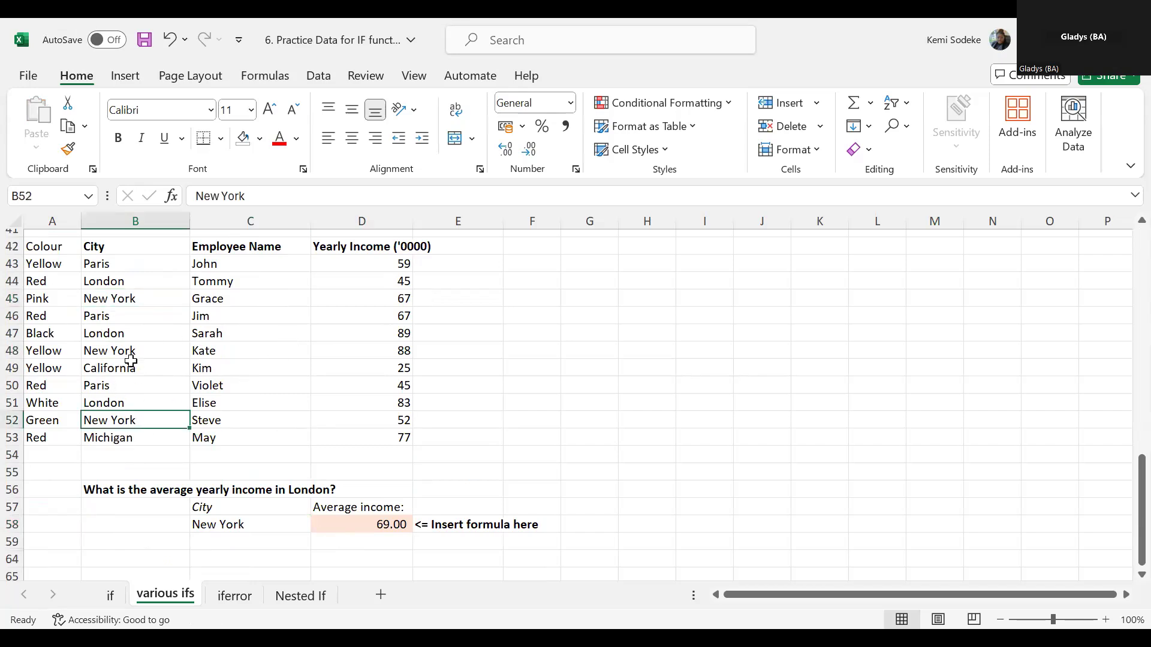
ctrl+click(150, 352)
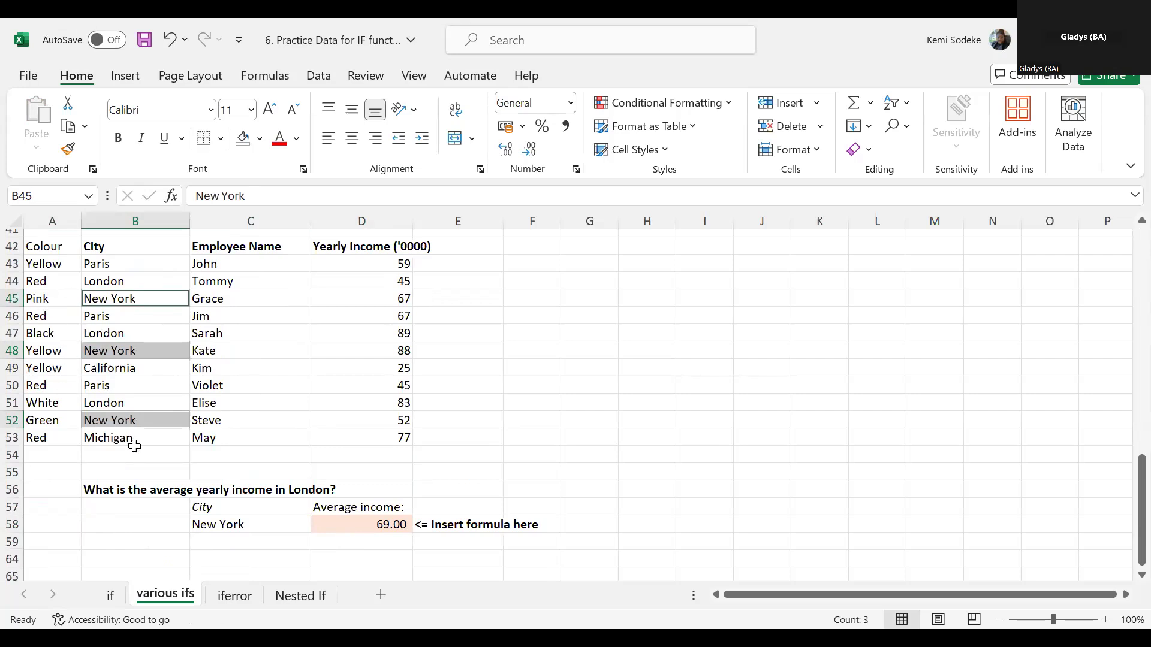
- Add a second criterion beside the city, with the label Colour in B57 and Yellow in B58
click(160, 509)
text(Col)
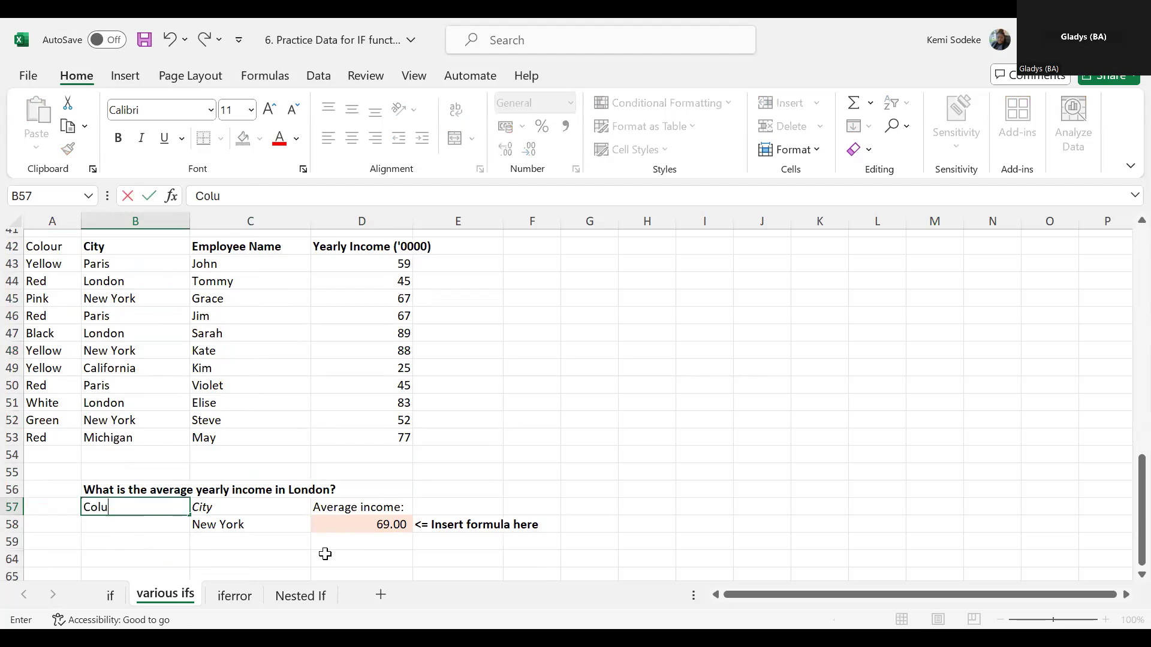
text(our)
key(Return)
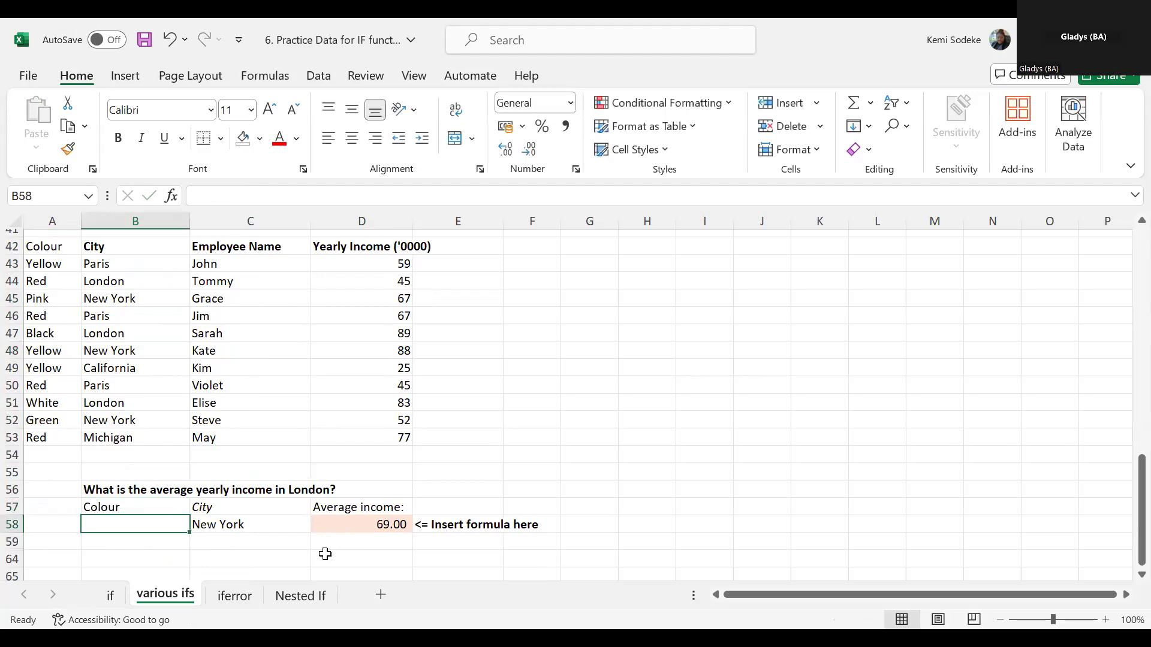
text(Yellow)
key(Return)
- Copy Yellow from B58 into A52 and check the Yellow New York rows 48 and 52
click(109, 523)
key(ctrl+c)
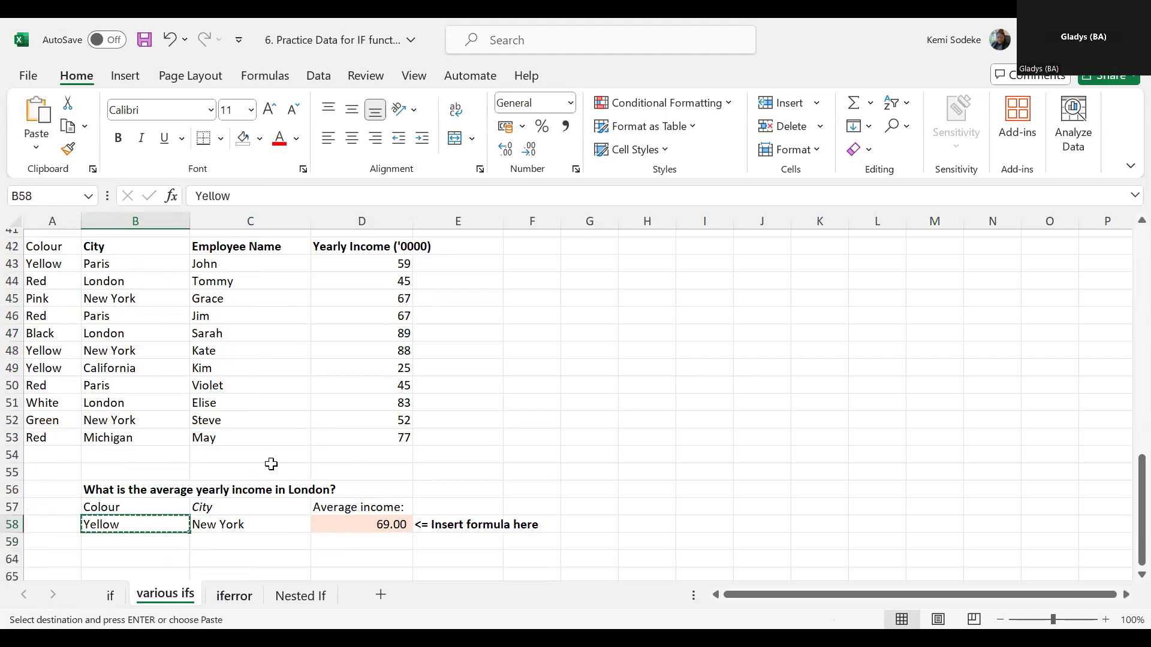
click(59, 420)
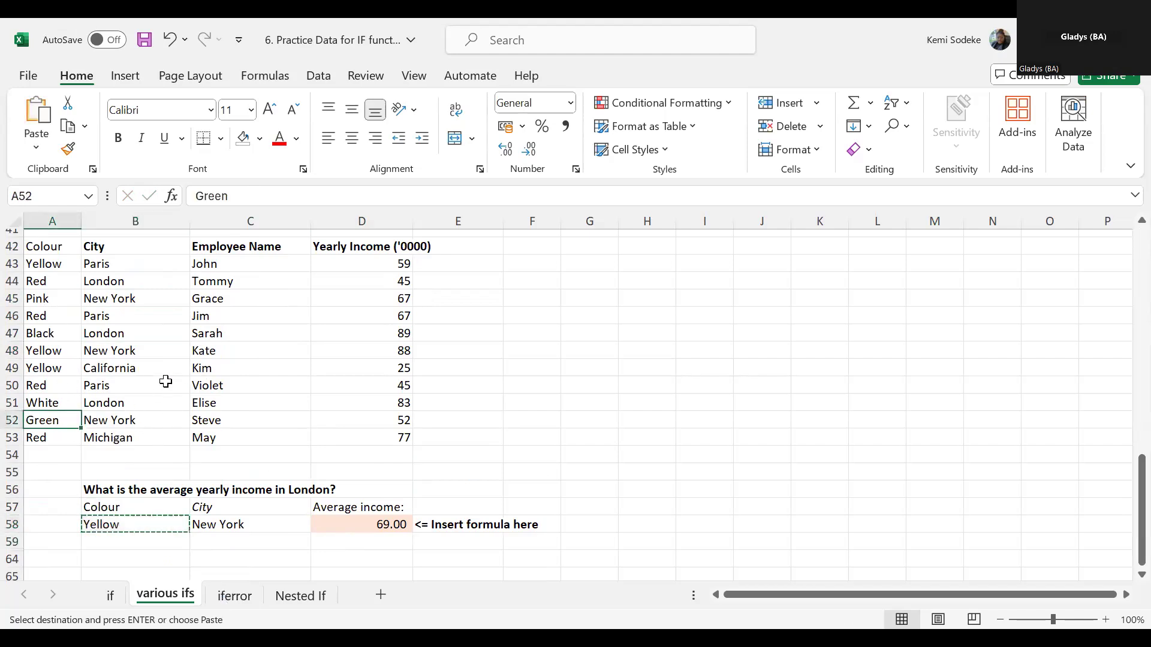
ctrl+click(55, 298)
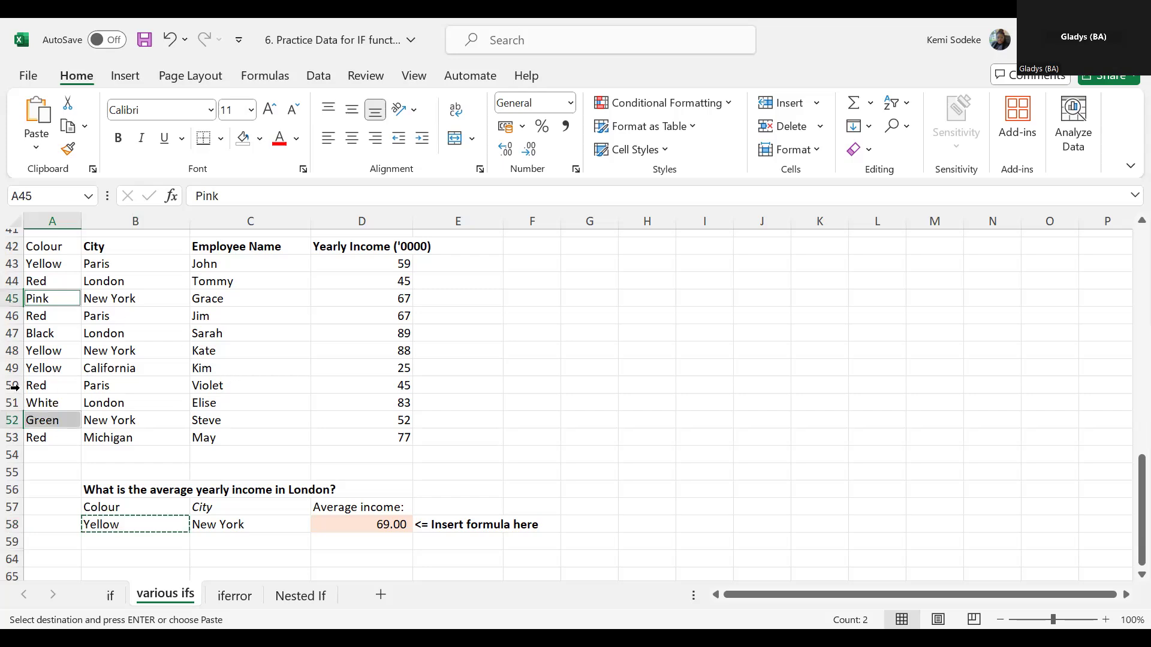
click(64, 424)
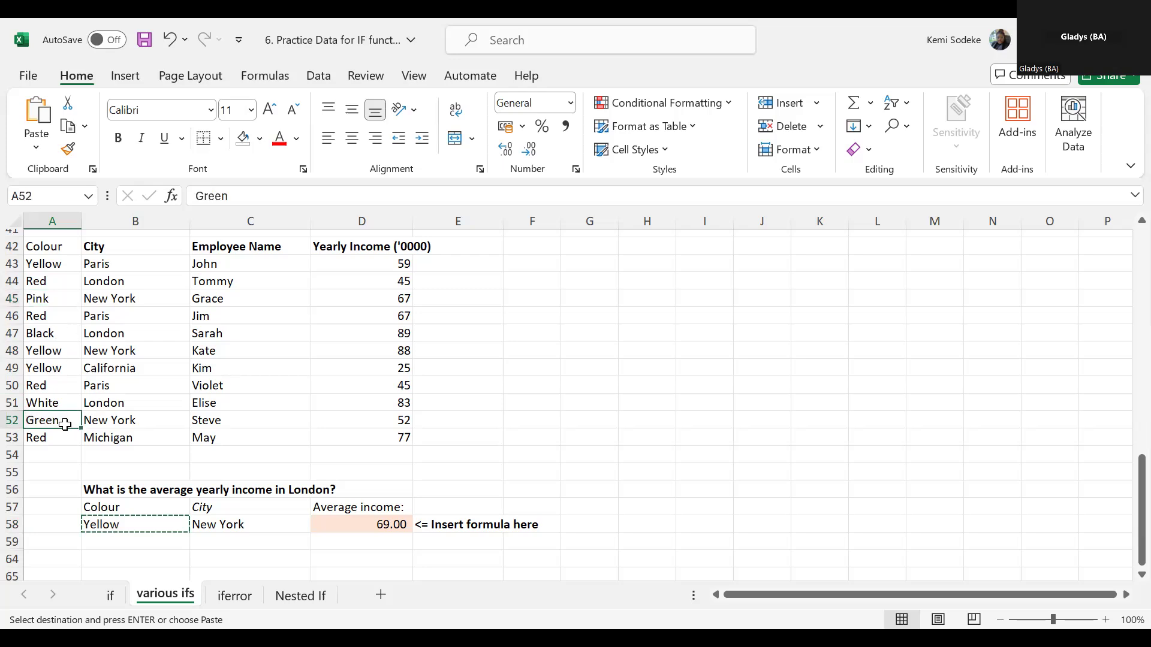
key(Return)
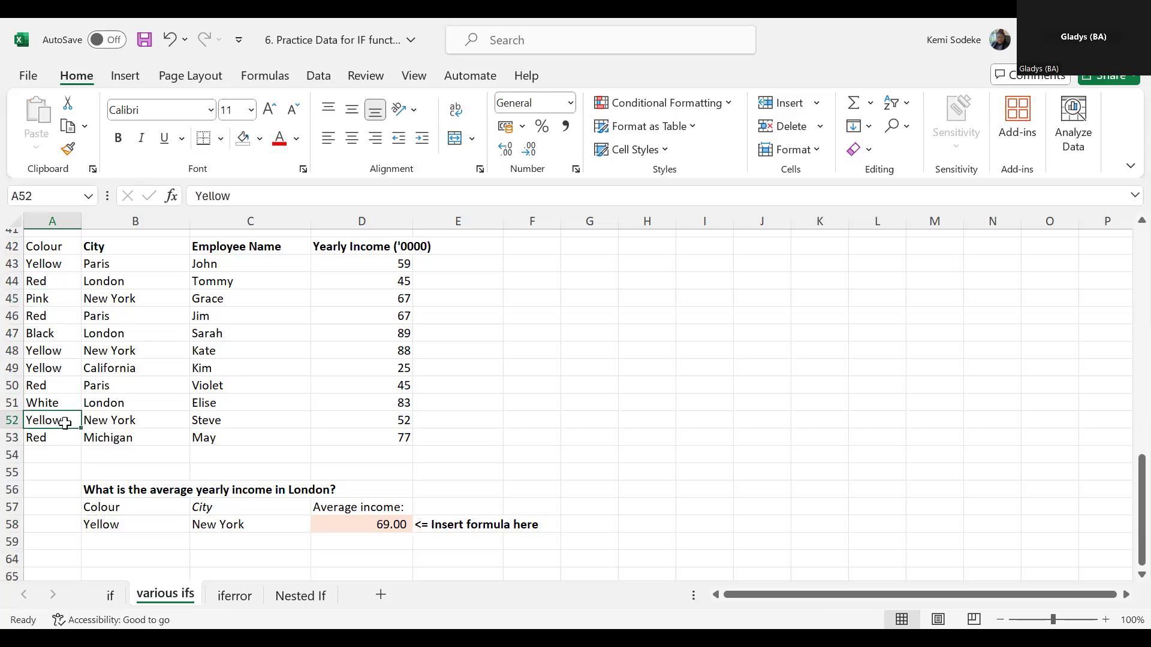
drag(80, 419, 102, 420)
ctrl+drag(57, 351, 105, 351)
click(444, 477)
- Replace the formula in D58 with the start of an AVERAGEIFS formula using the income cells D43:D53 as average range
click(389, 520)
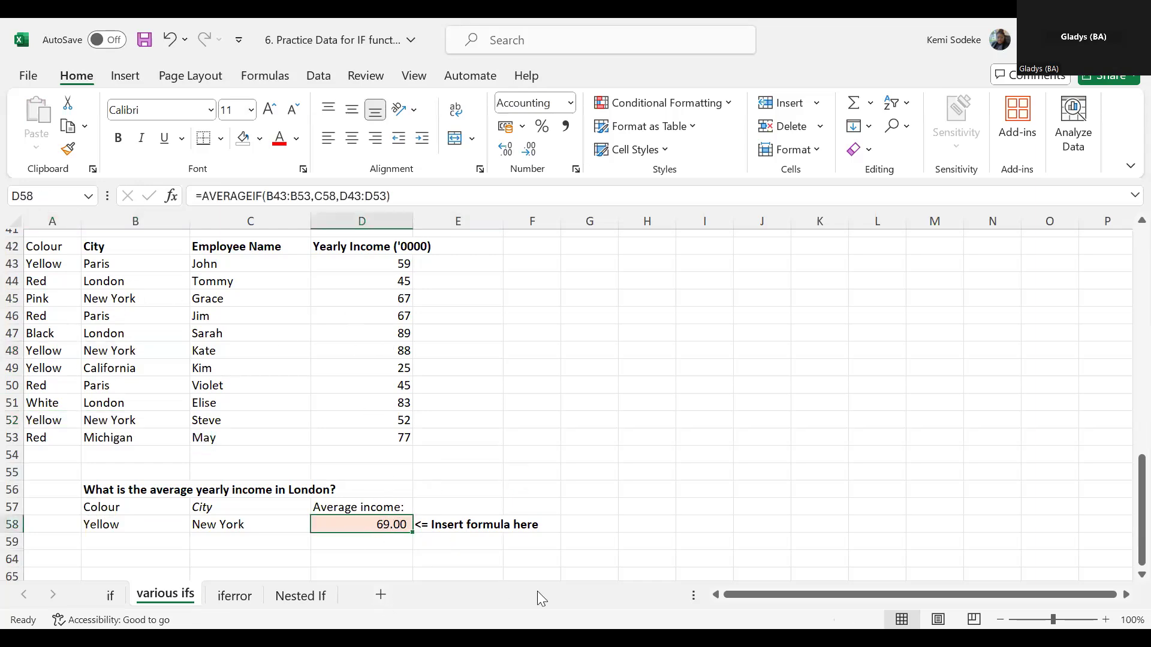
text(=)
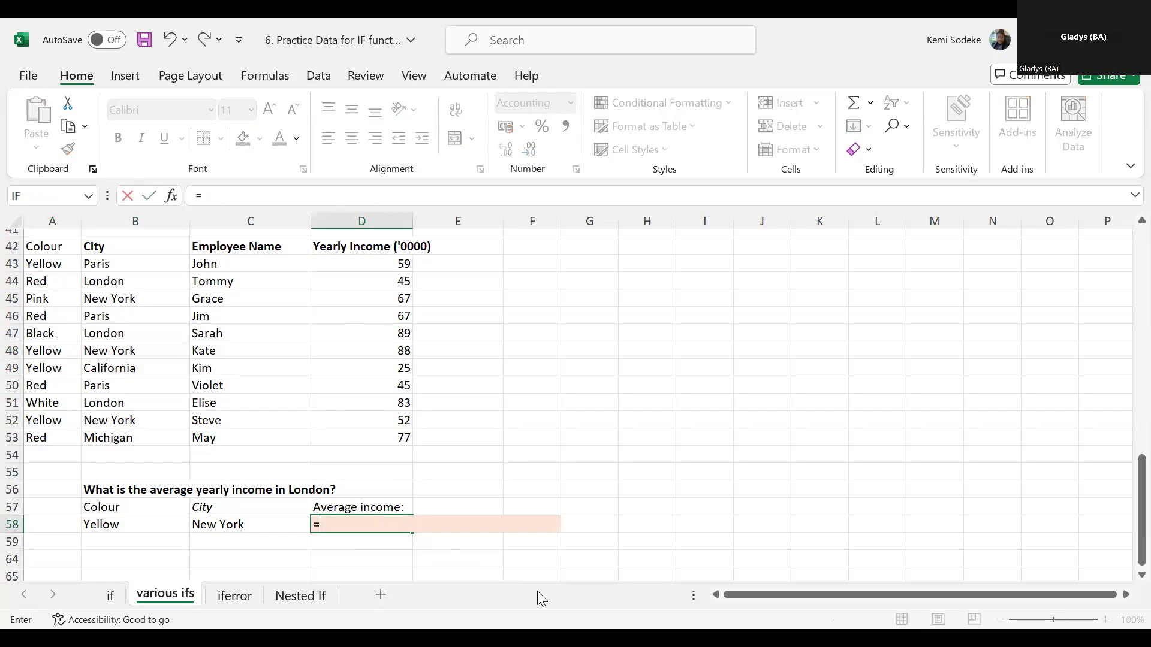
text(average)
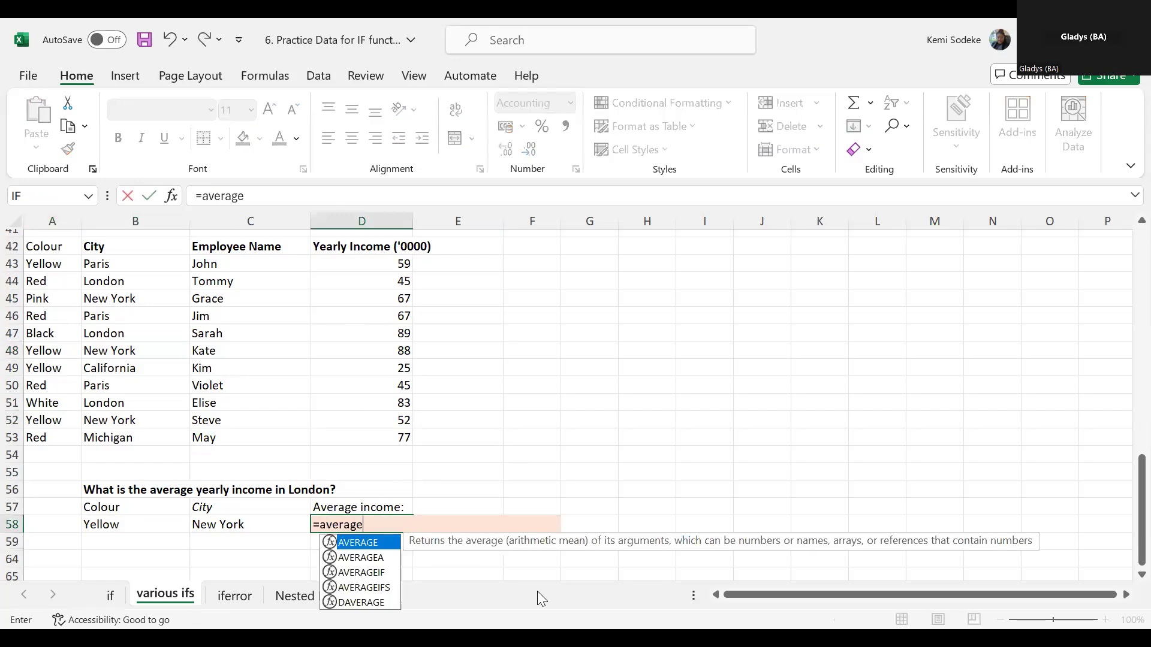
text(ifs)
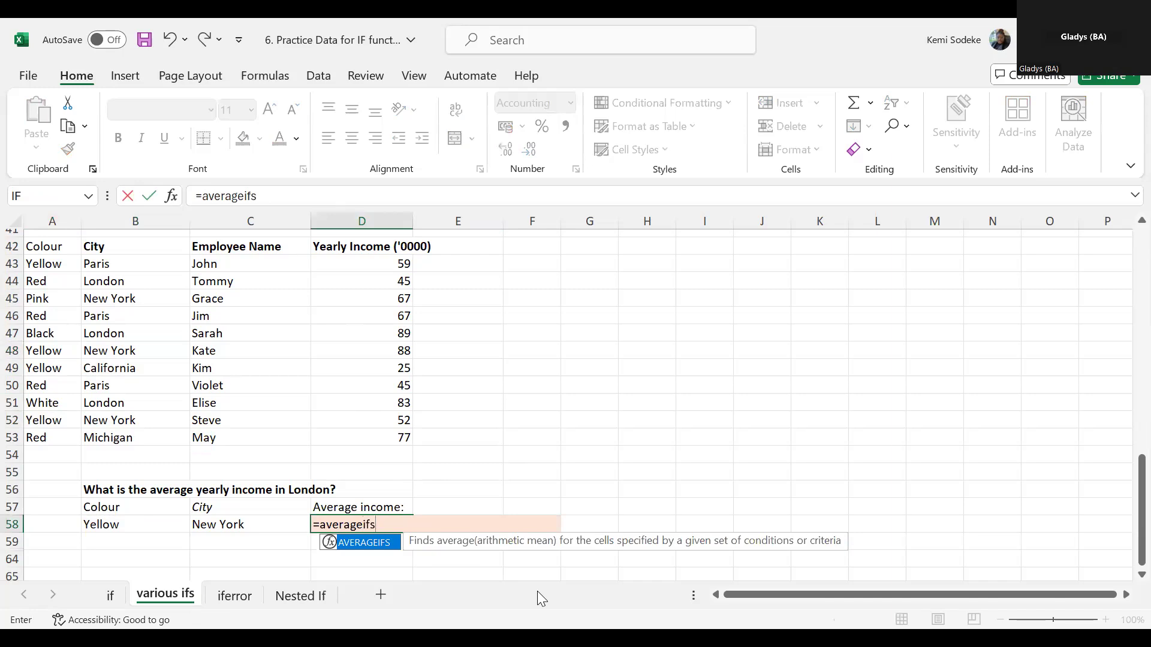
text(()
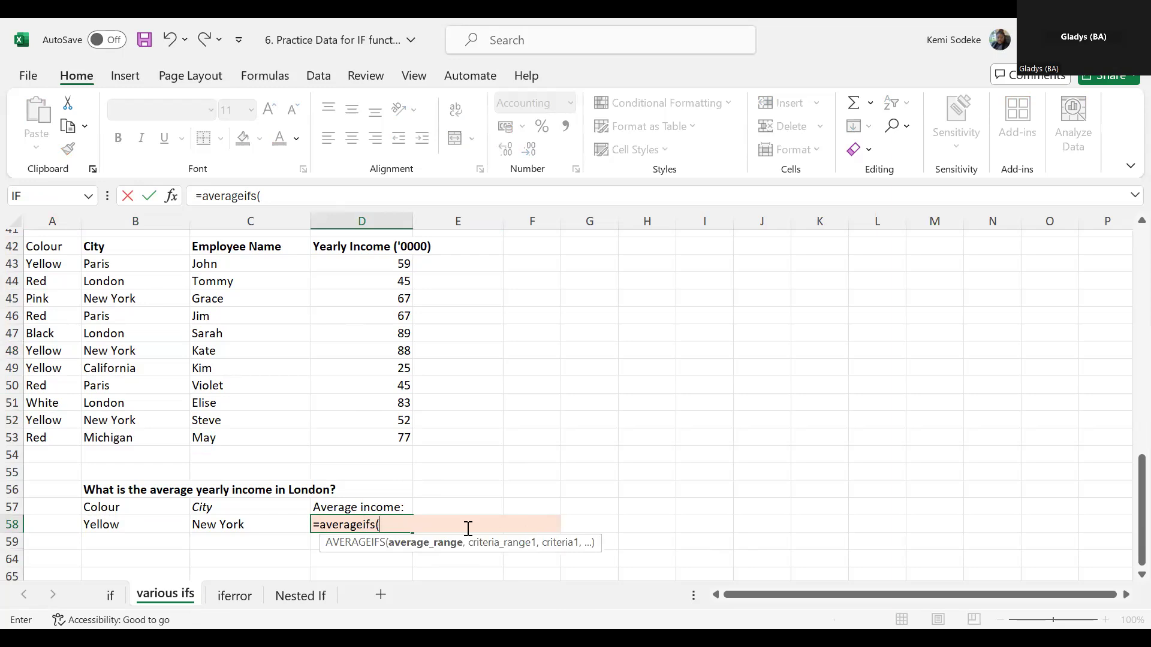
click(396, 265)
drag(397, 266, 406, 436)
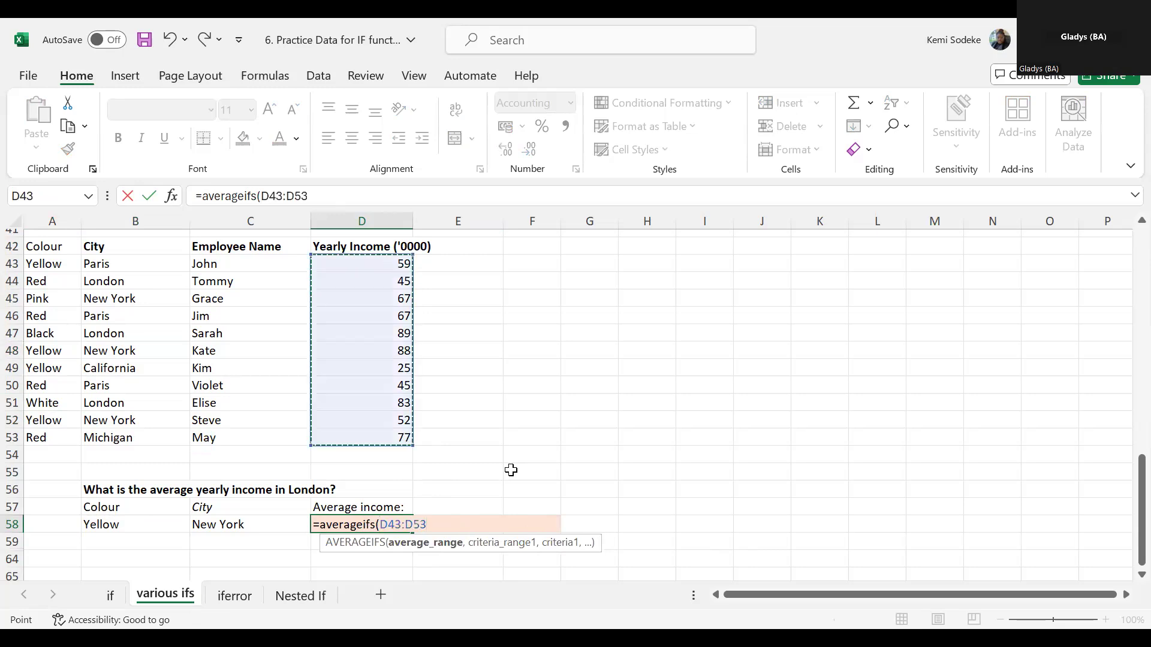
text())
key(BackSpace)
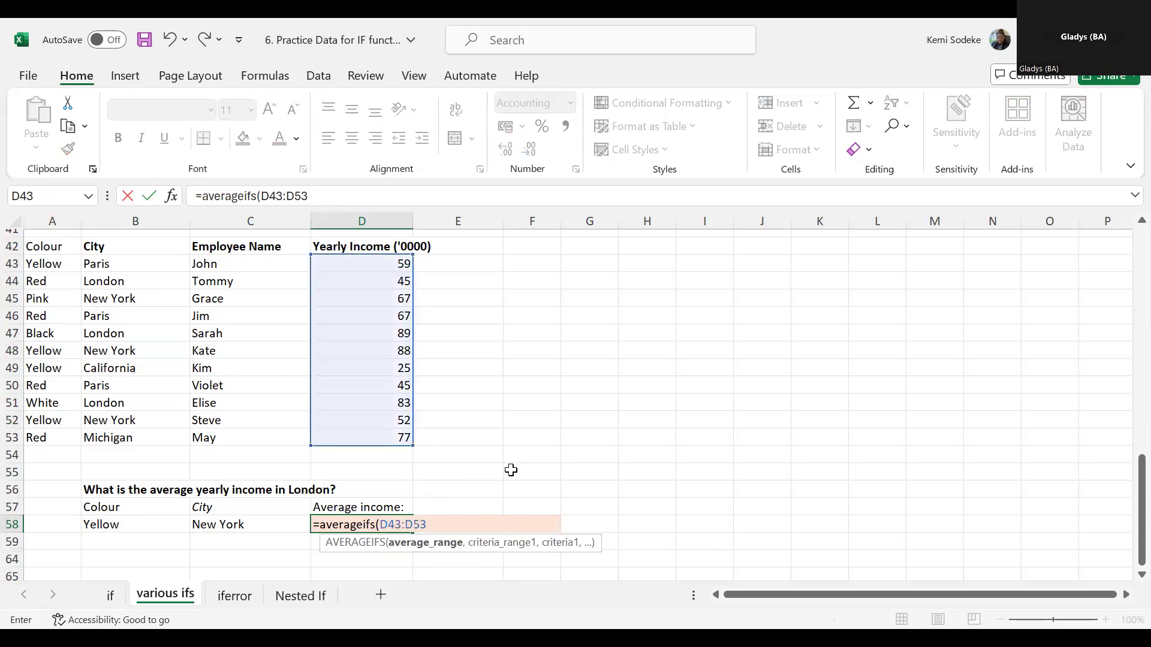
text(,)
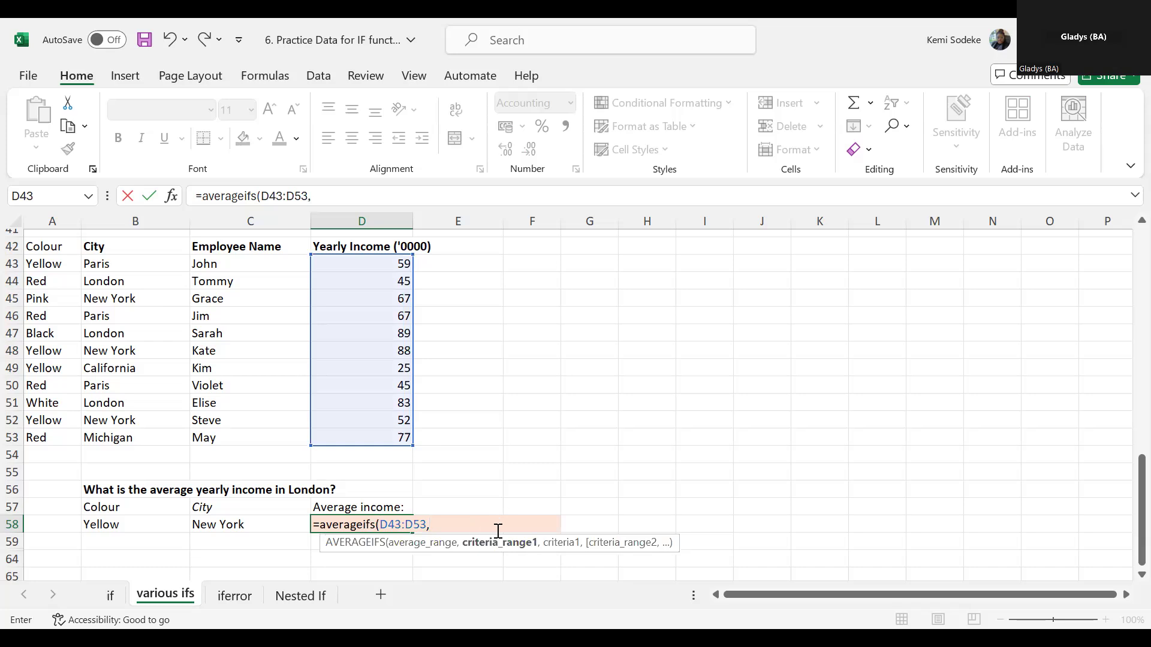
- Add the colour cells A43:A53 as first criteria range with B58 as its criterion in the AVERAGEIFS formula
click(51, 263)
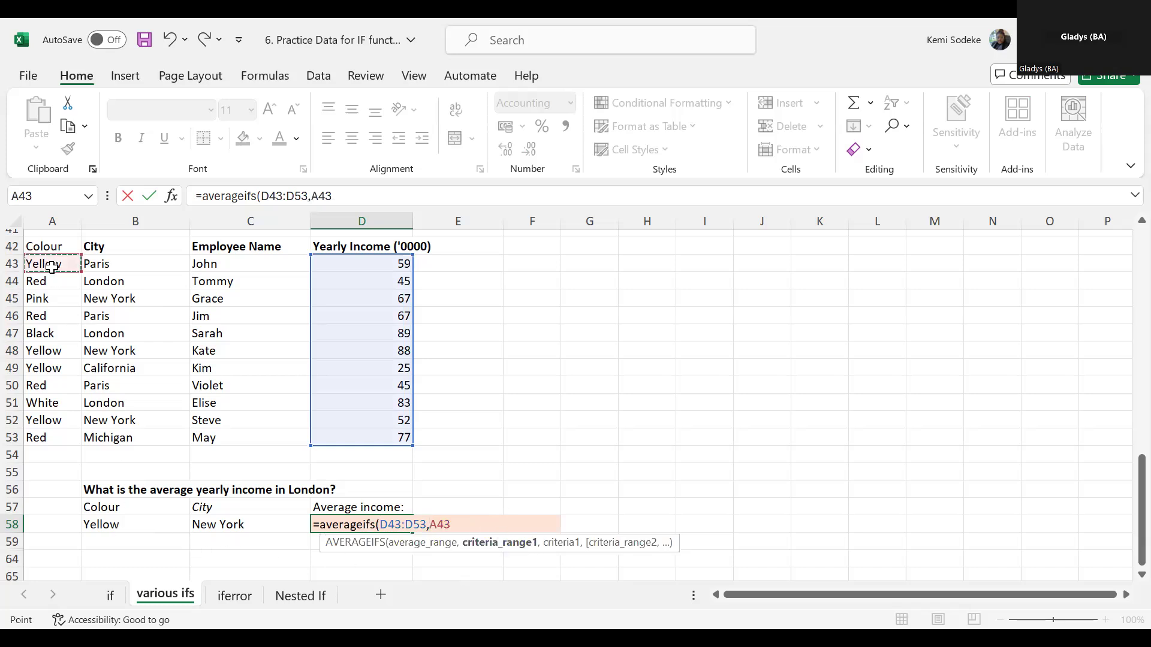
shift+click(53, 440)
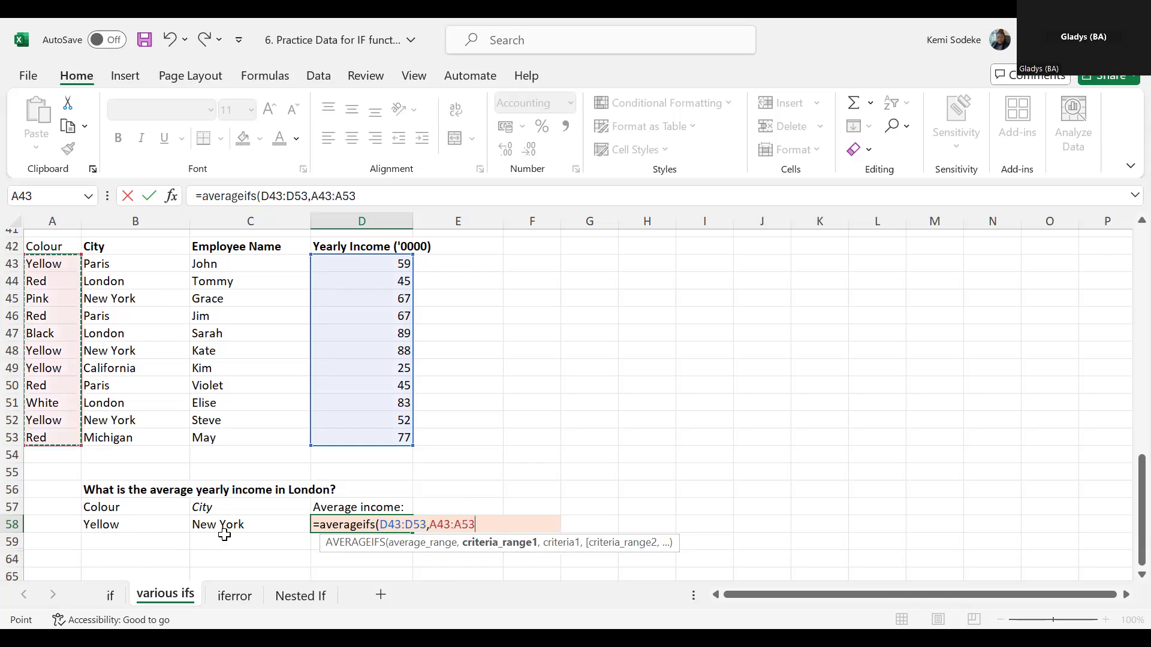
text(,)
click(151, 527)
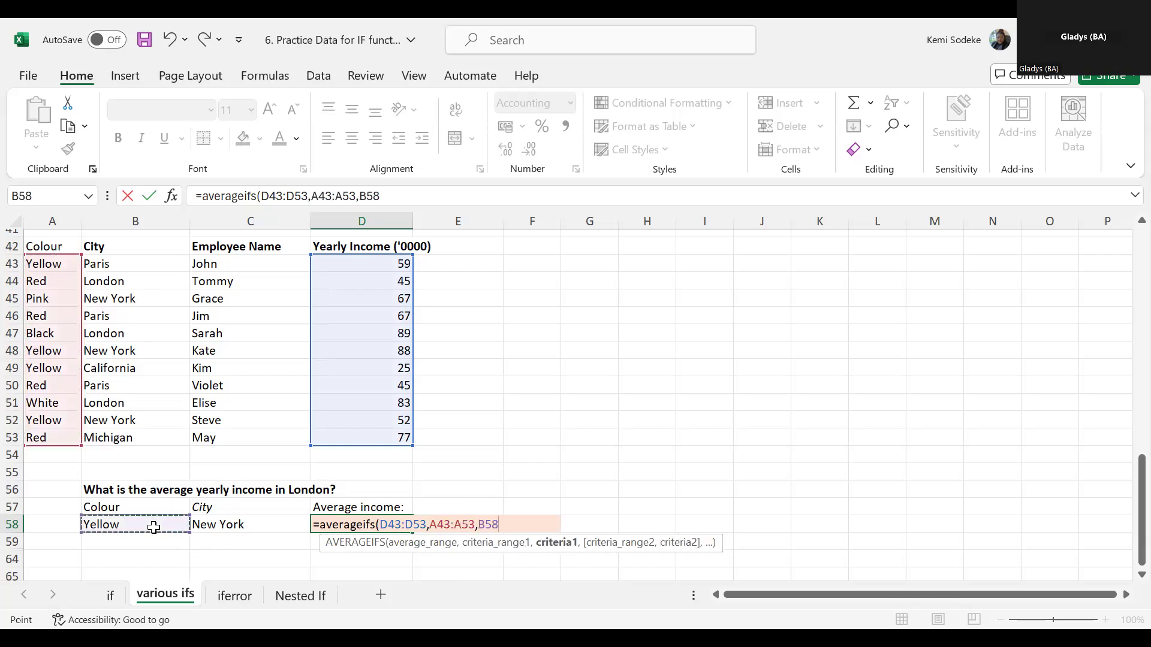
text(,)
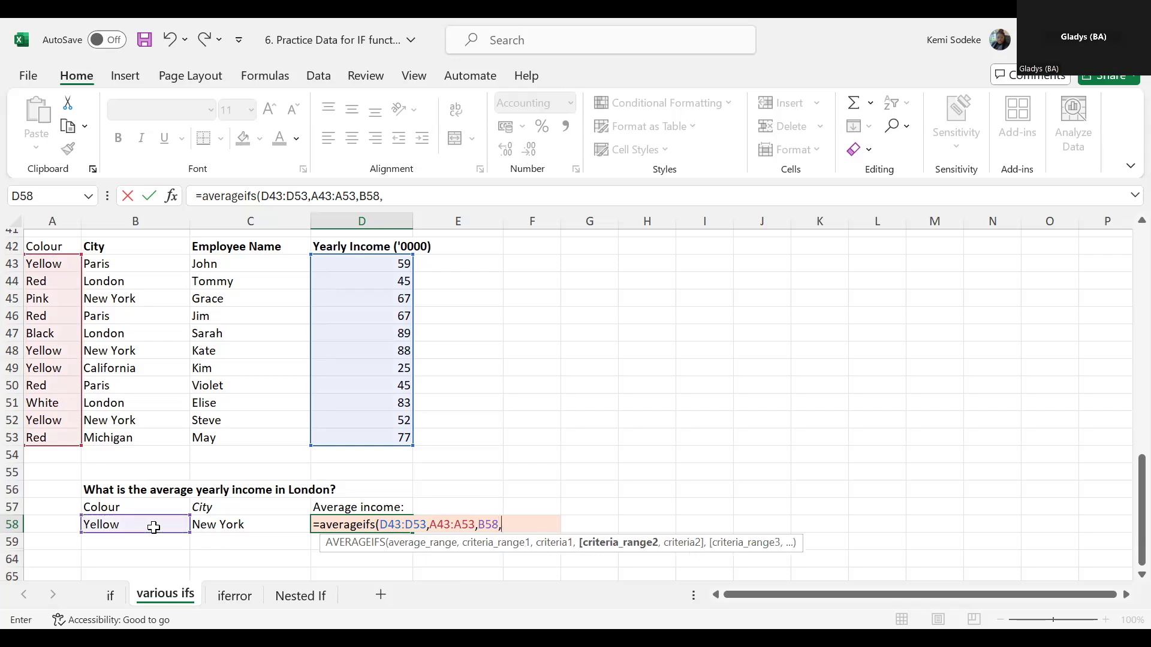
- Complete the AVERAGEIFS formula with the city cells B43:B53 as second criteria range and C58 as its criterion
click(140, 266)
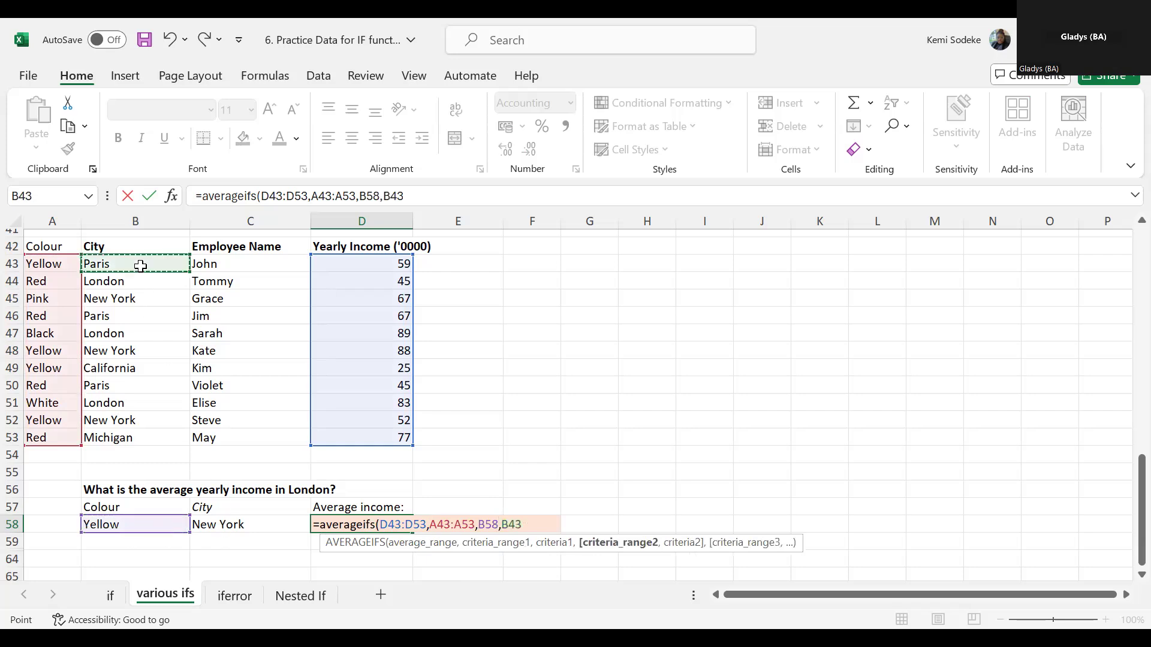
shift+click(136, 431)
text(,)
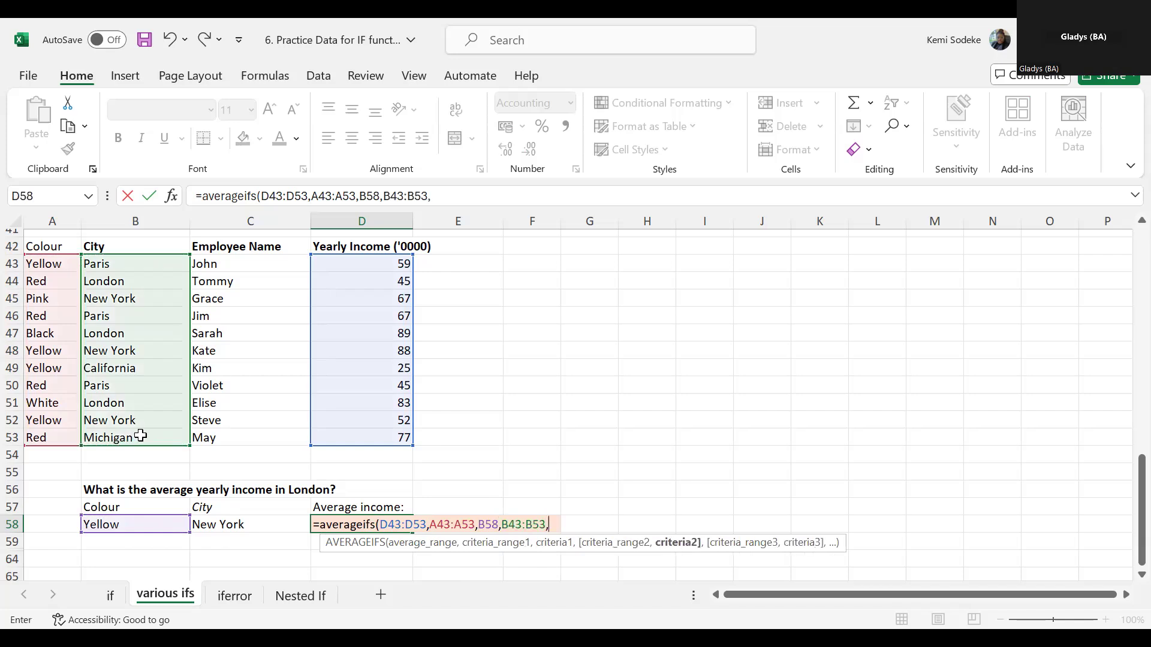
click(230, 525)
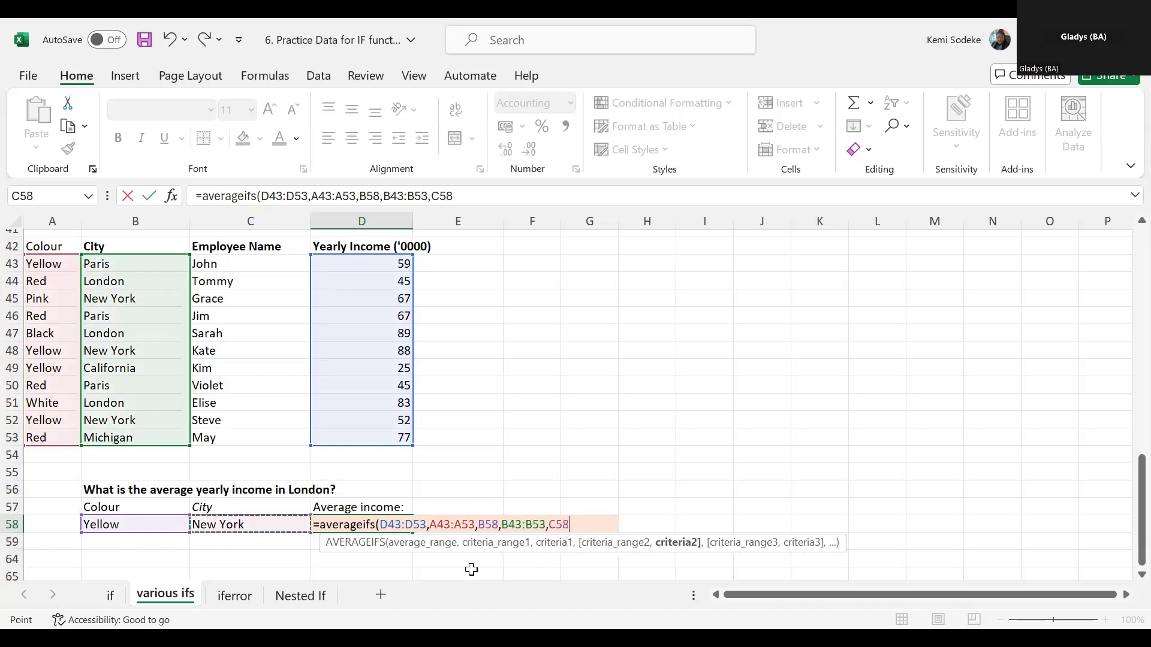
text())
key(Return)
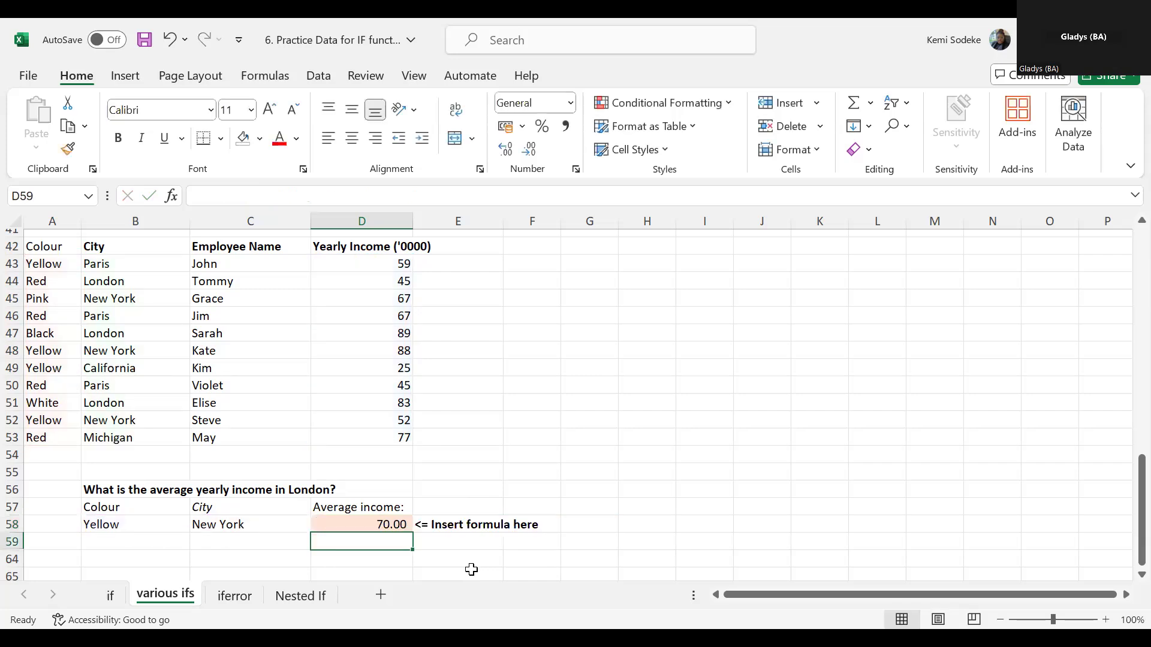
- Check the D58 result against the average of the Yellow New York incomes in D48 and D52
click(398, 523)
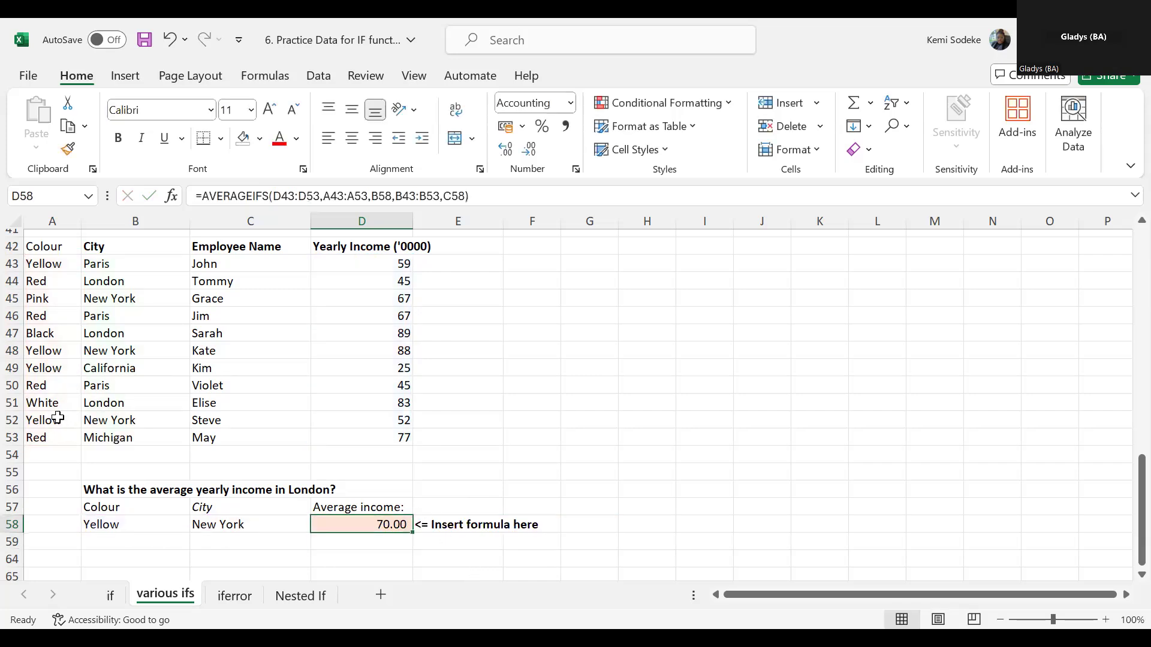
drag(57, 419, 89, 420)
drag(64, 351, 173, 350)
click(399, 351)
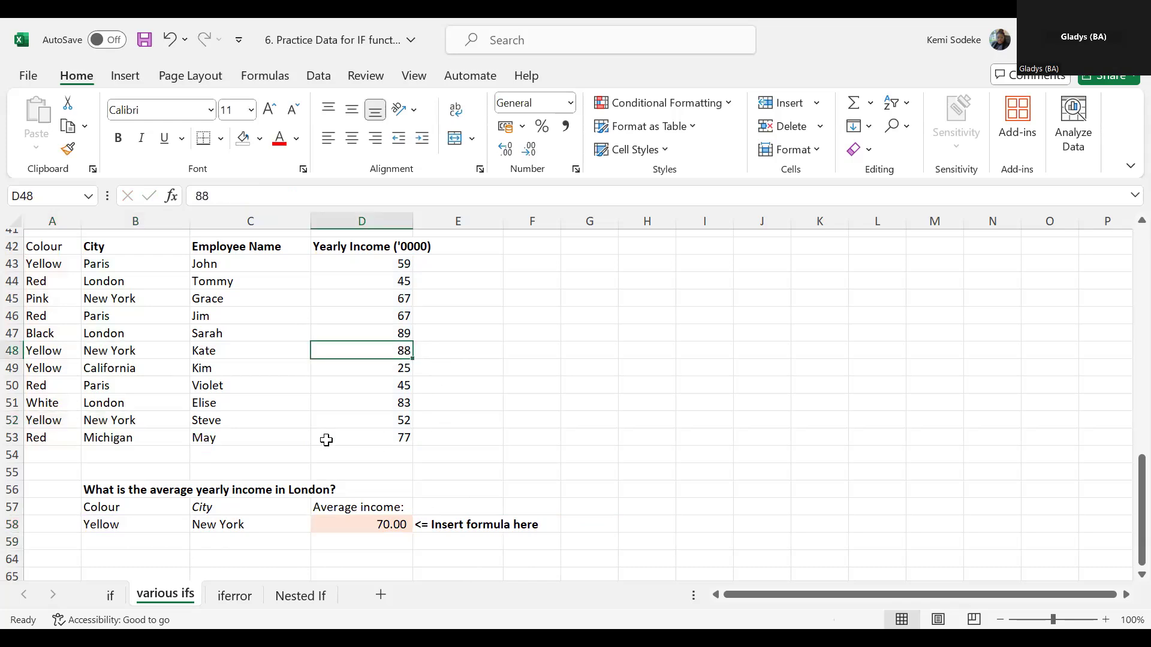
ctrl+click(398, 419)
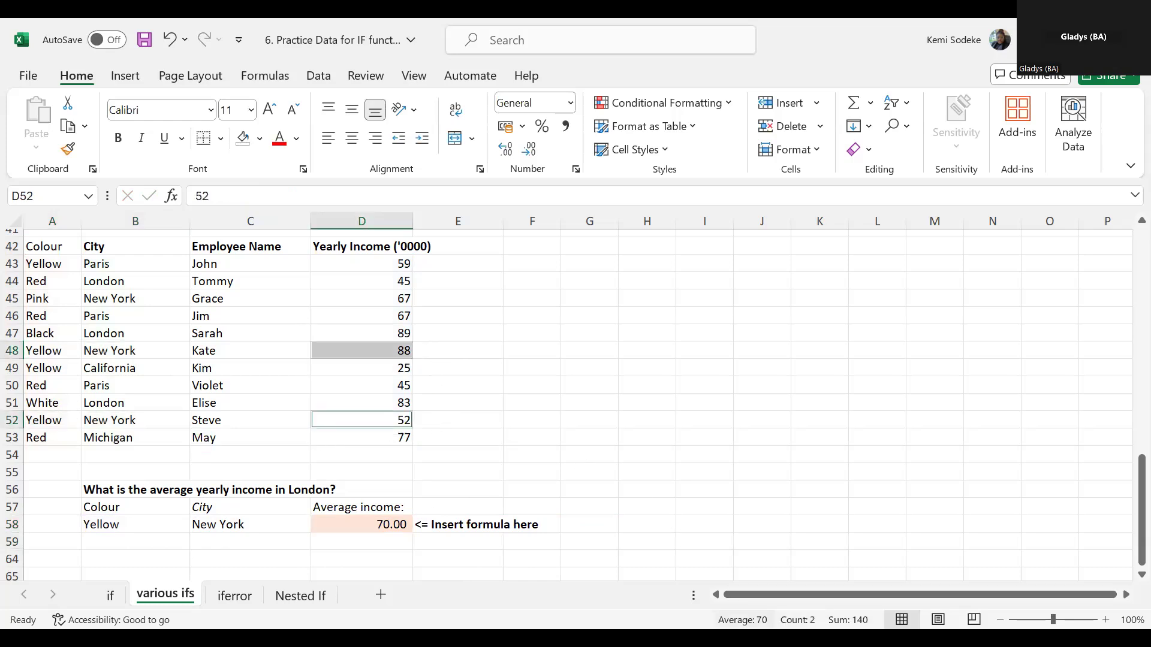
click(632, 415)
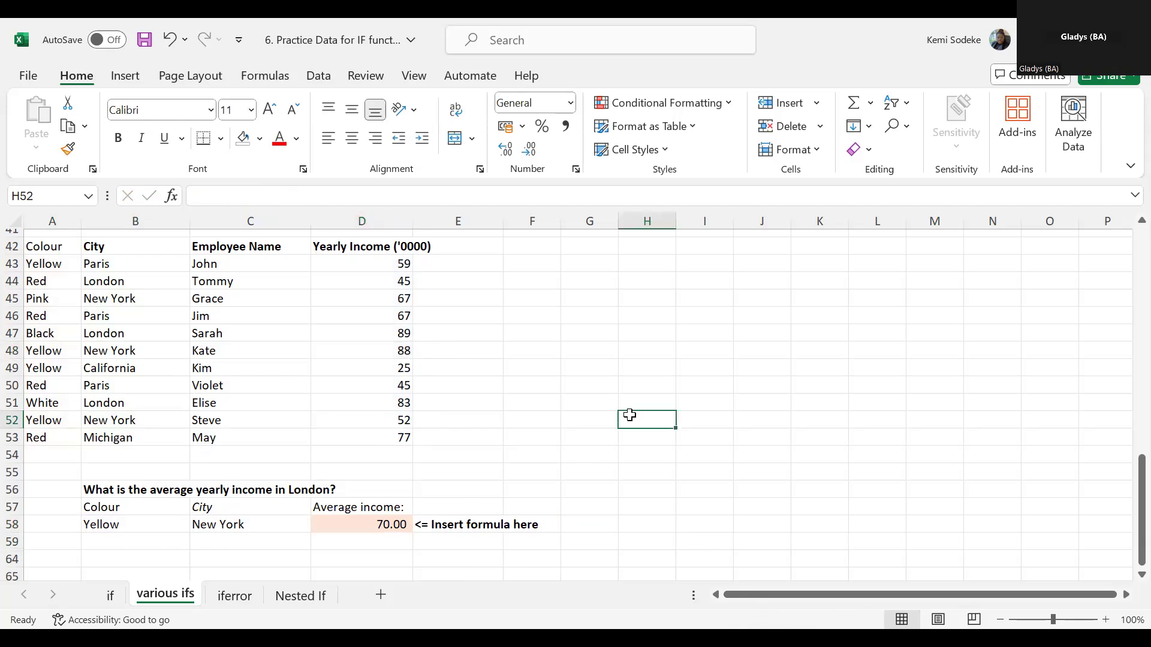
- Change the city criterion in C58 to London and inspect the references of the AVERAGEIFS formula in D58
click(254, 521)
text(Lond)
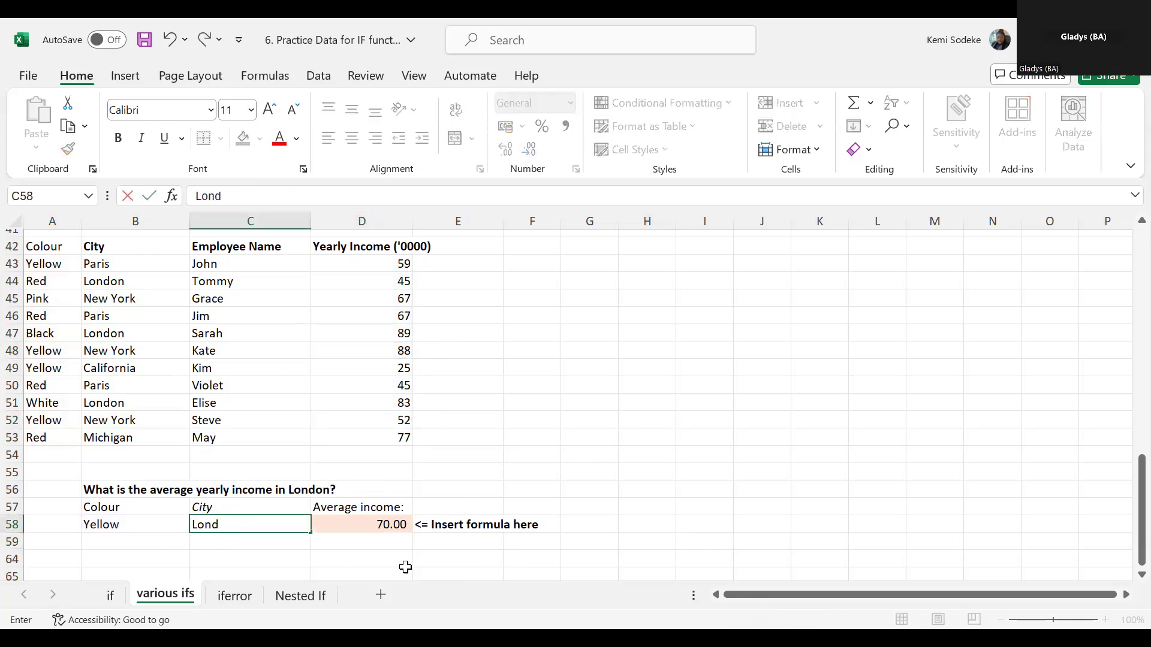
text(on)
key(Return)
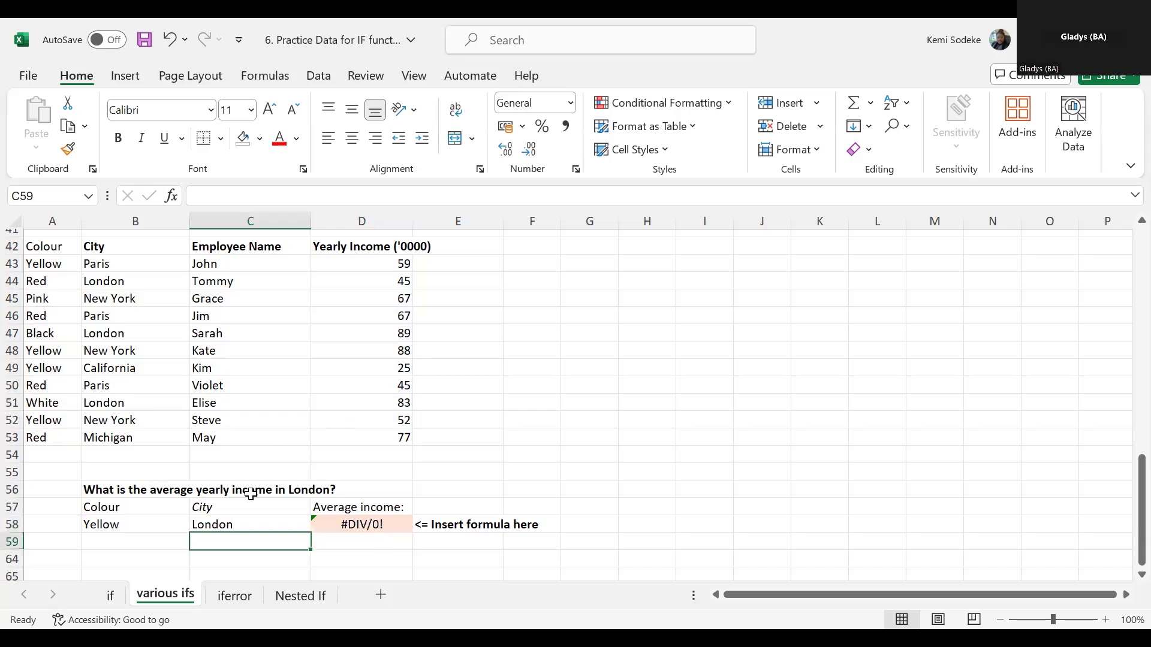
click(255, 527)
click(367, 530)
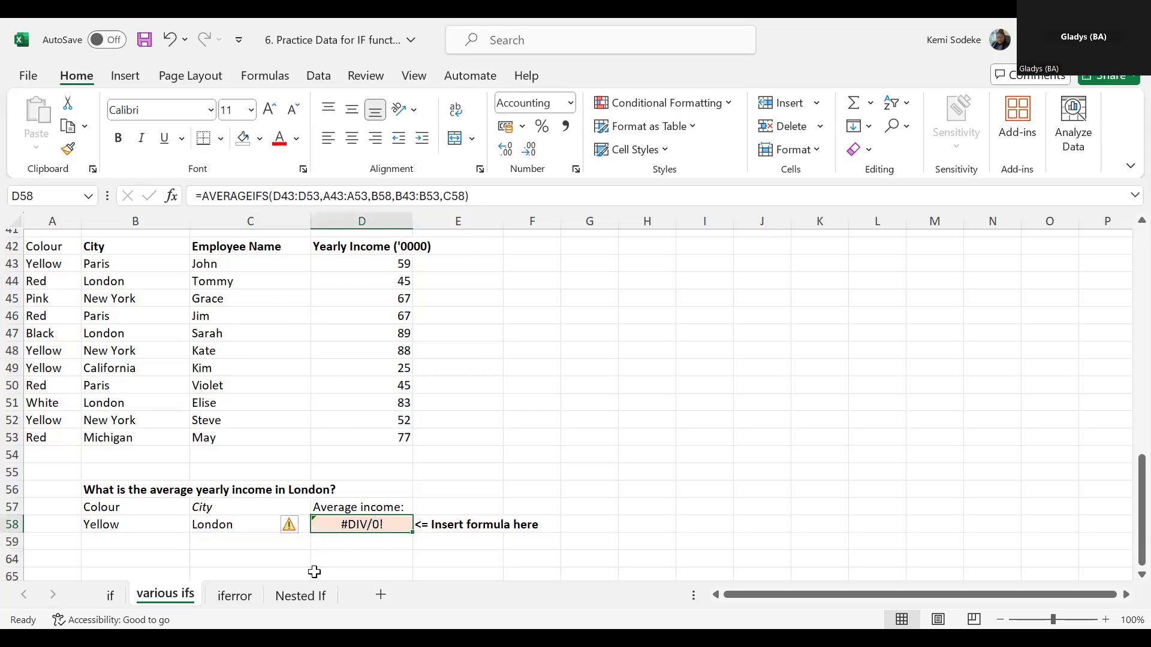
click(502, 190)
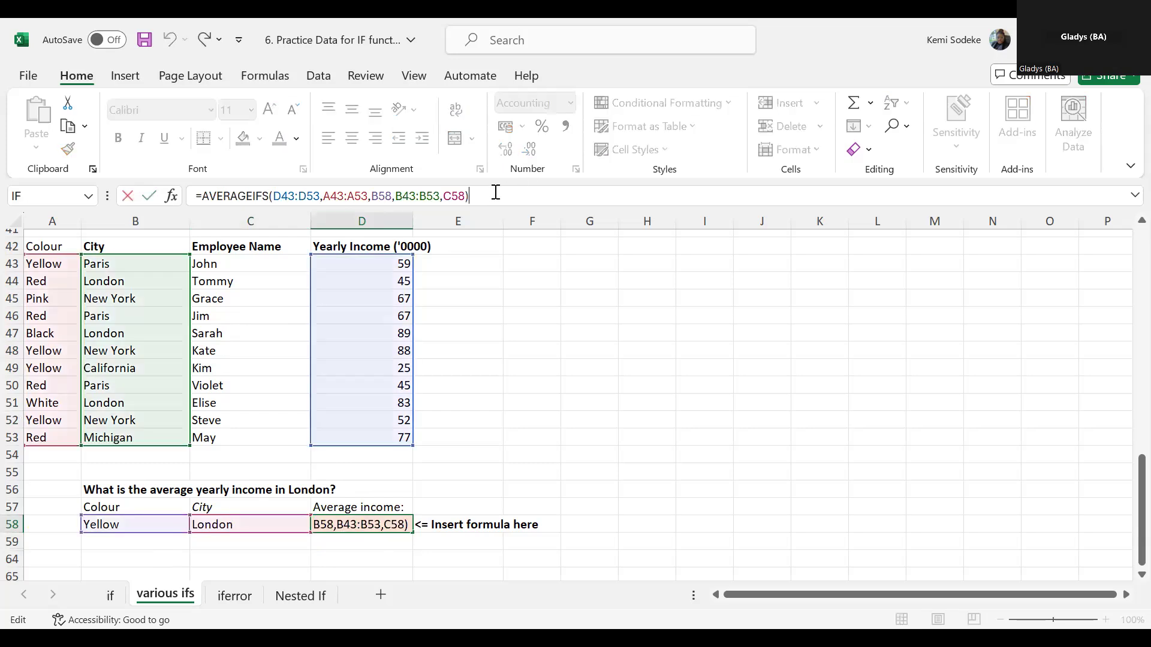
click(574, 397)
- Review the London rows, fill Yellow from A52 up into A51, and compare D58 with the income in D51
click(139, 333)
click(113, 283)
click(125, 407)
click(54, 402)
click(58, 423)
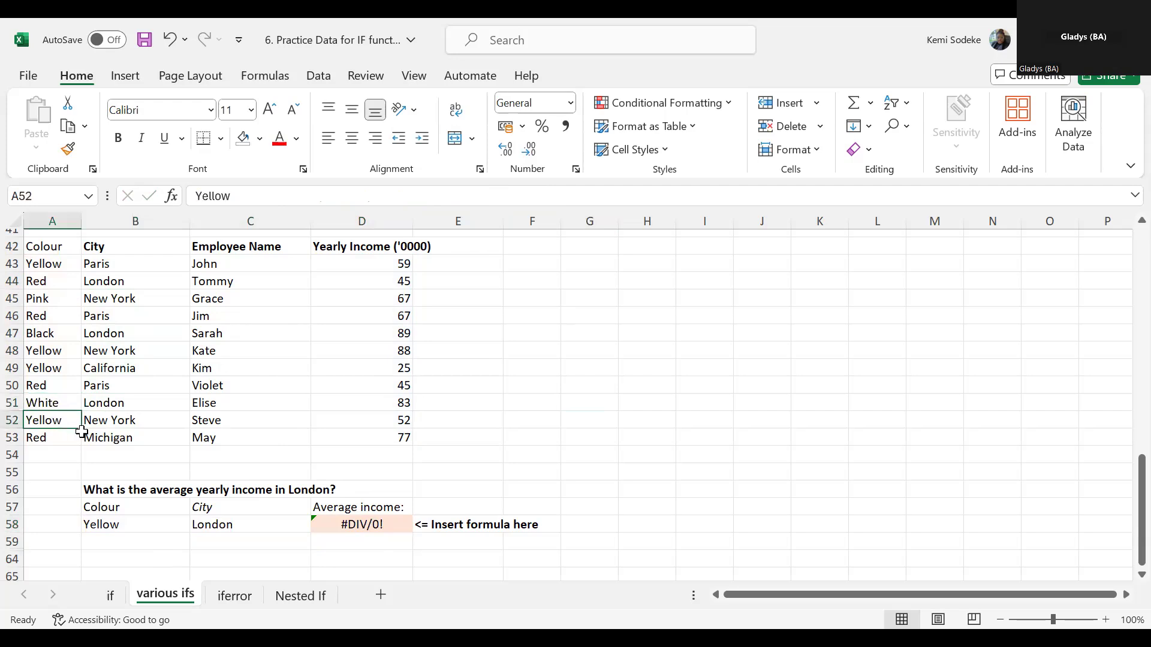
drag(83, 430, 82, 403)
click(462, 557)
click(386, 519)
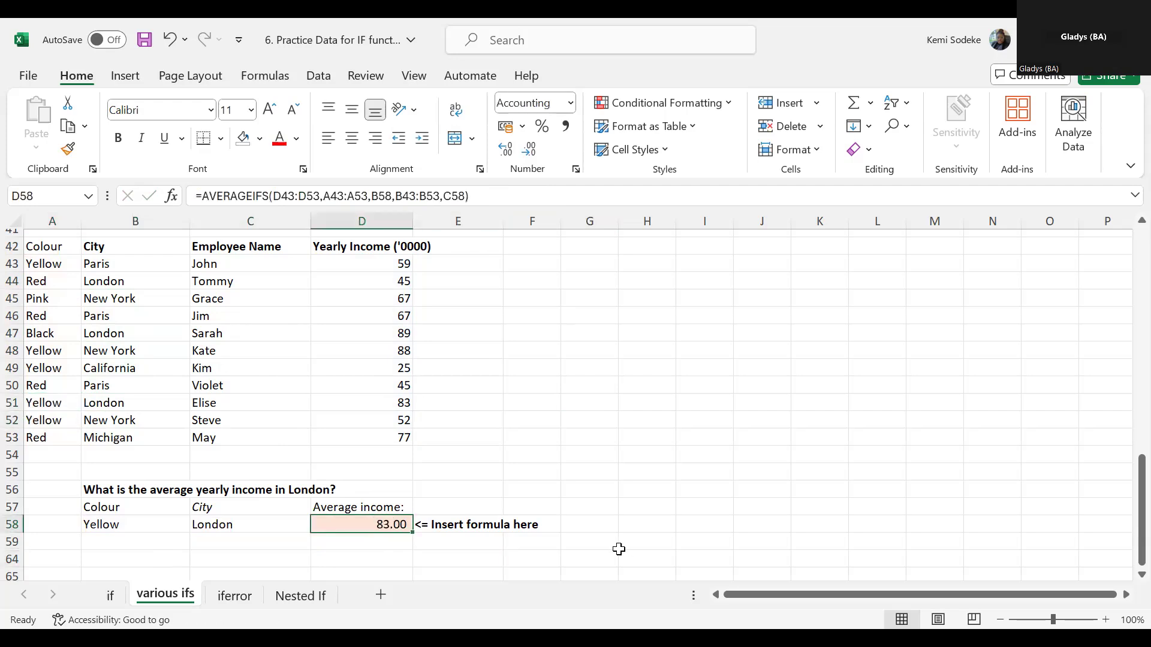
click(391, 399)
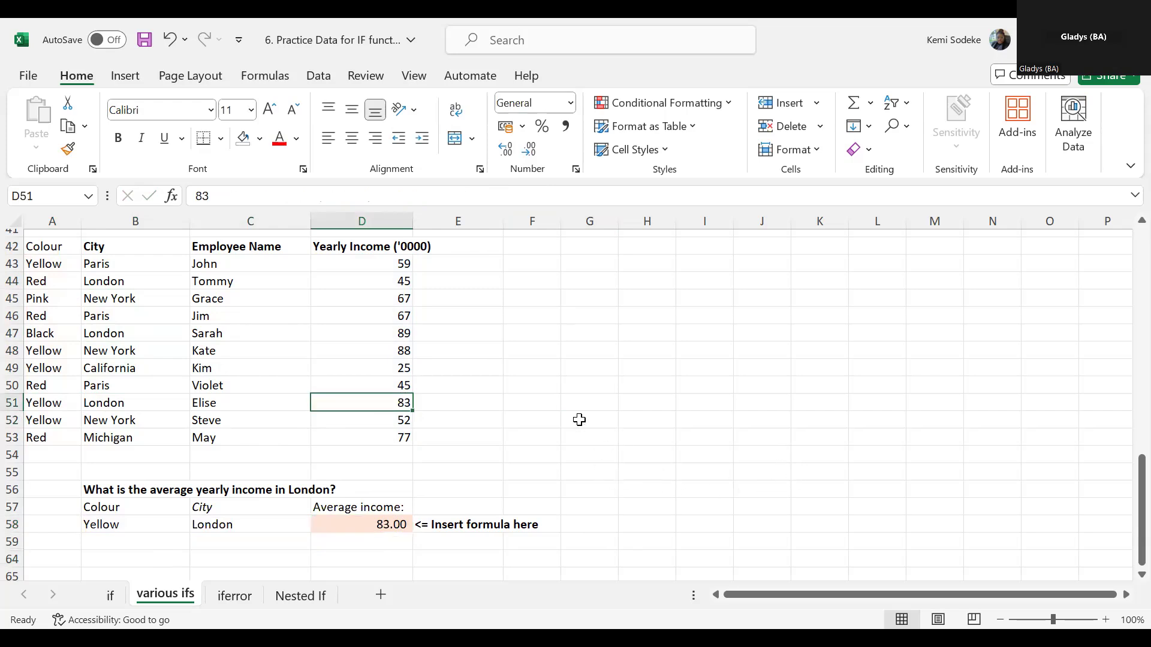
scroll(591, 390, up, 6)
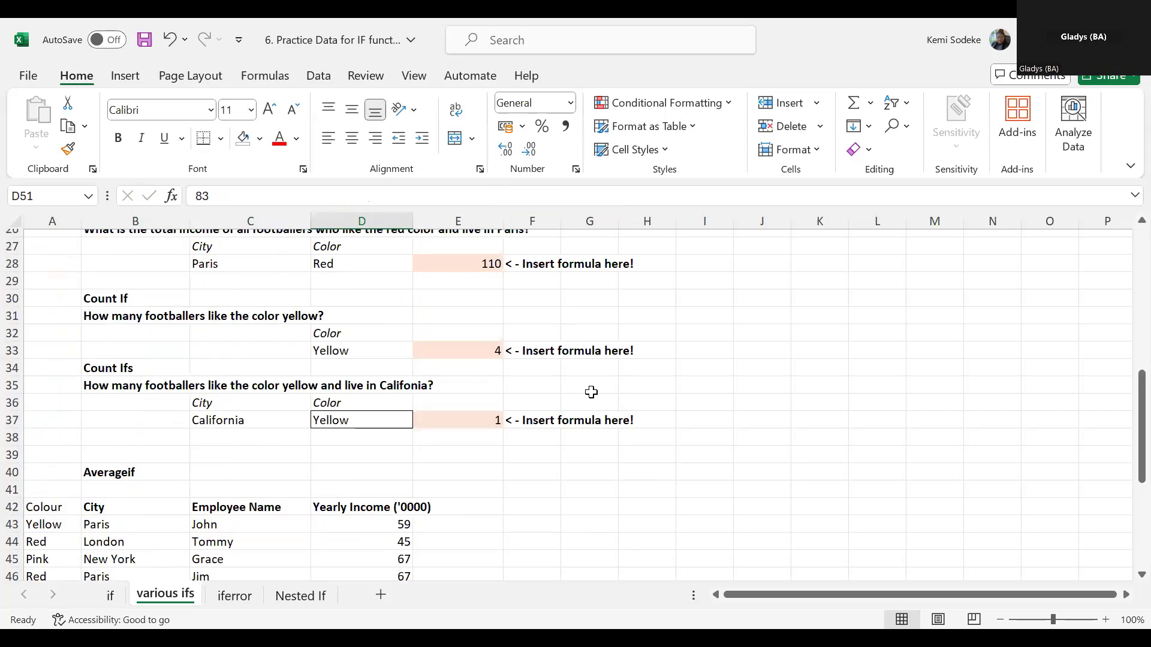
scroll(589, 390, down, 6)
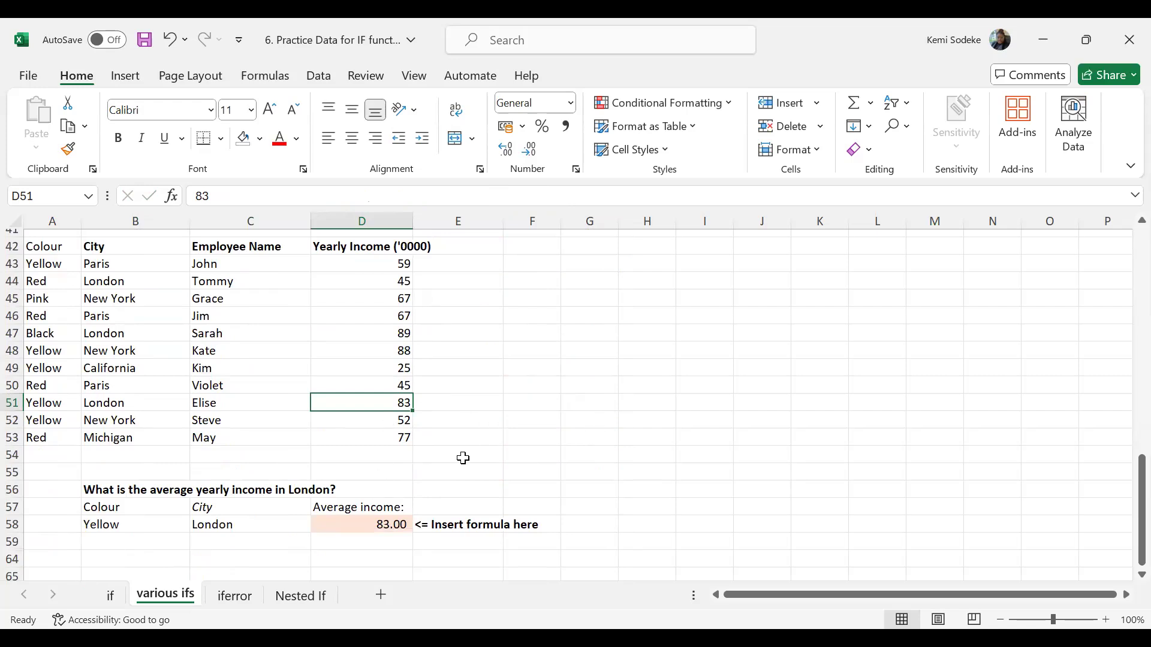
click(542, 371)
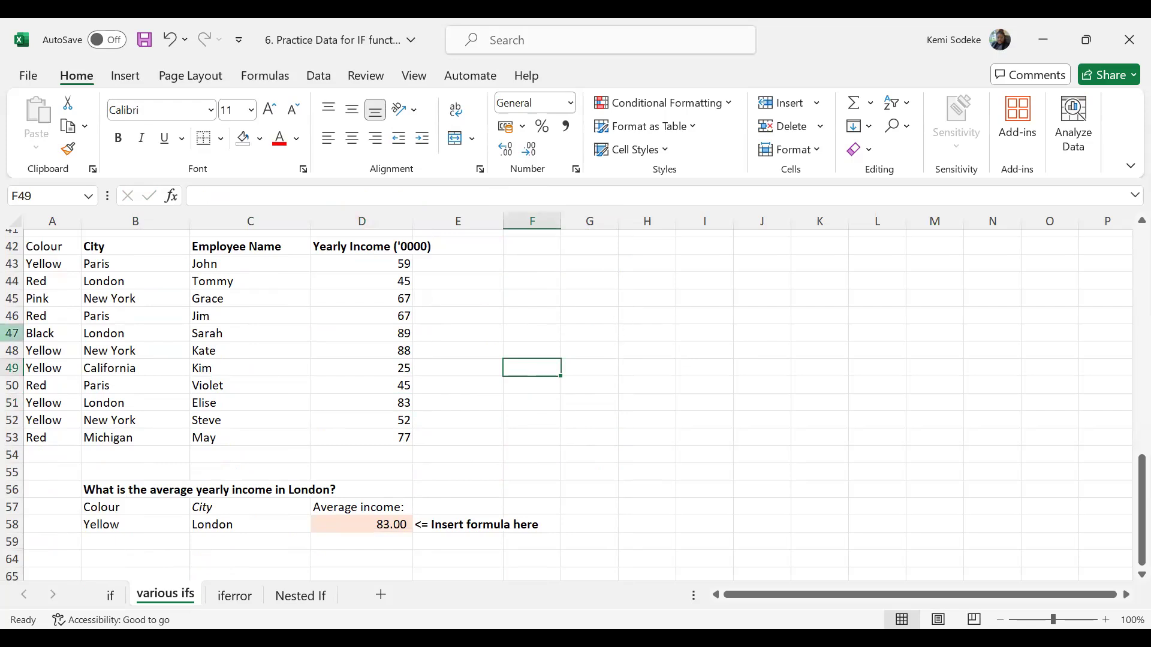
click(532, 467)
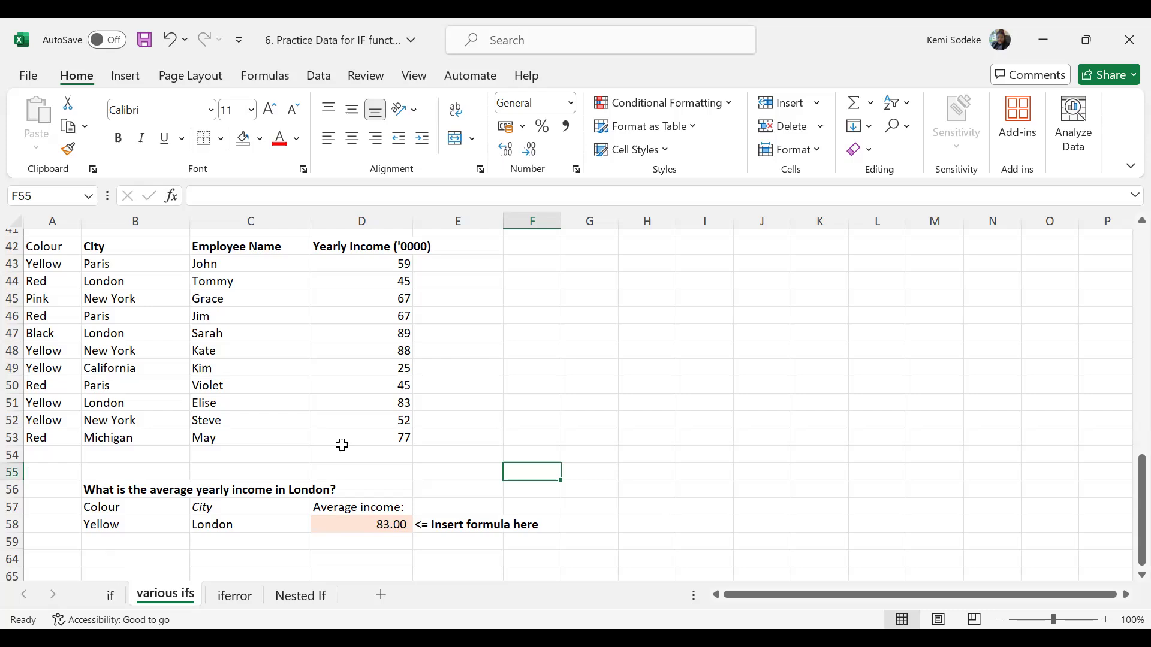
click(589, 480)
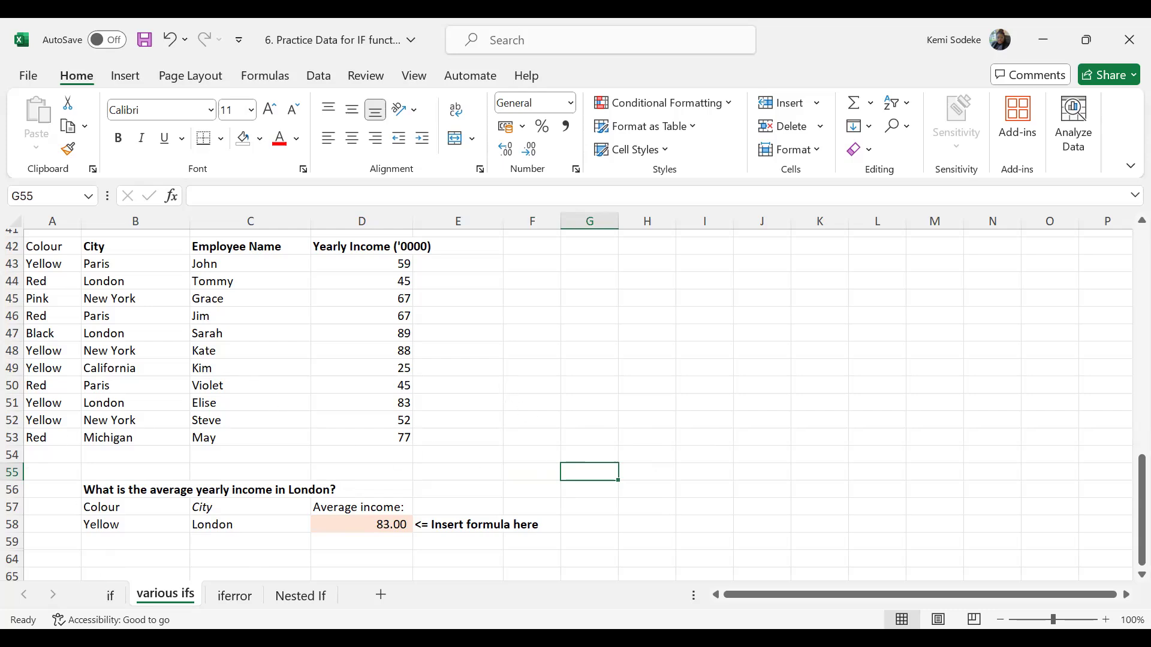
click(529, 402)
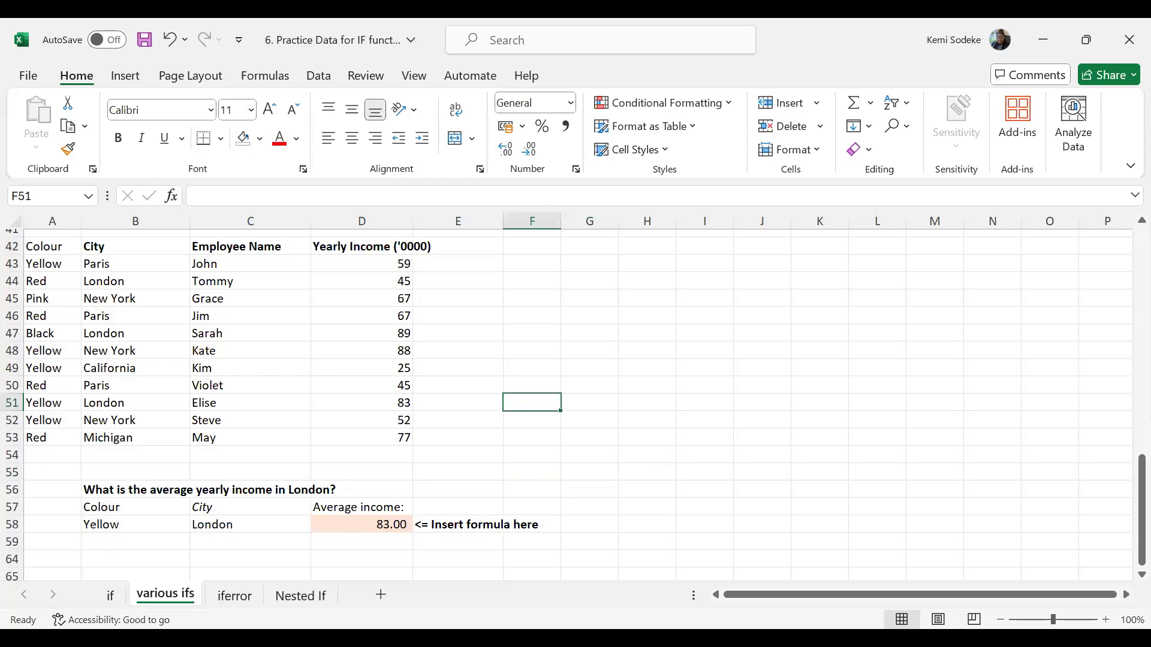